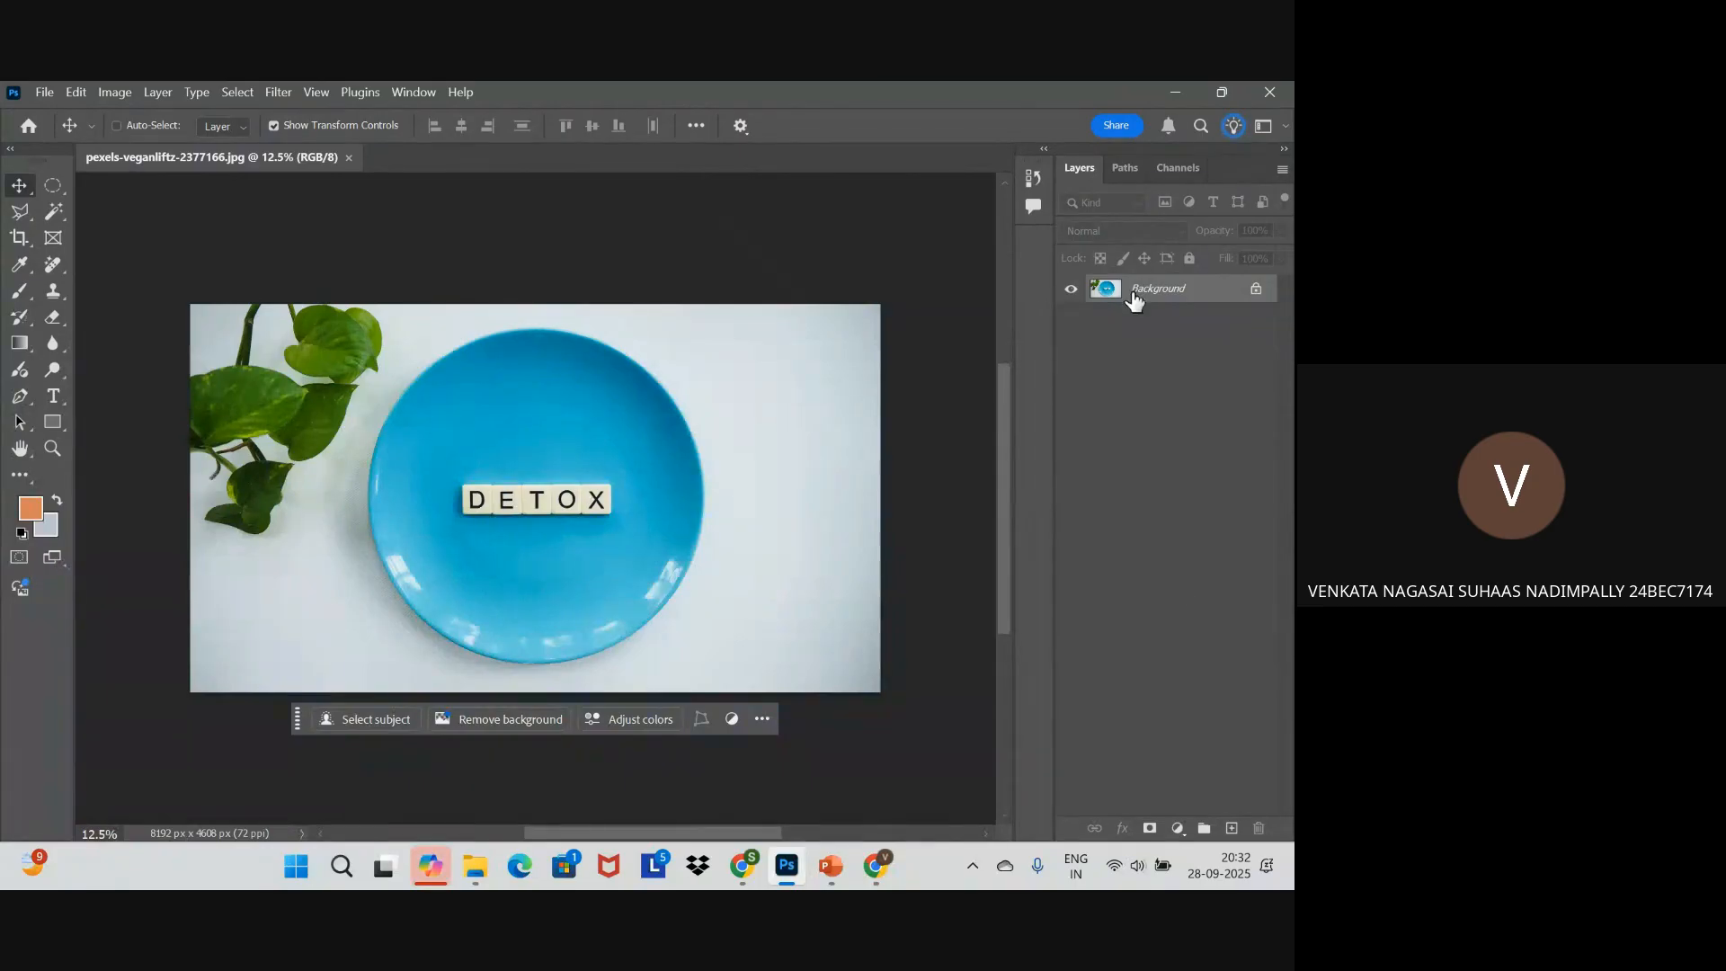
Add a new layer and place the pexels-ifreestock-616838 image from the Marquee tool folder into the plate document.
{"action": "left_click", "coordinate": [1232, 829]}
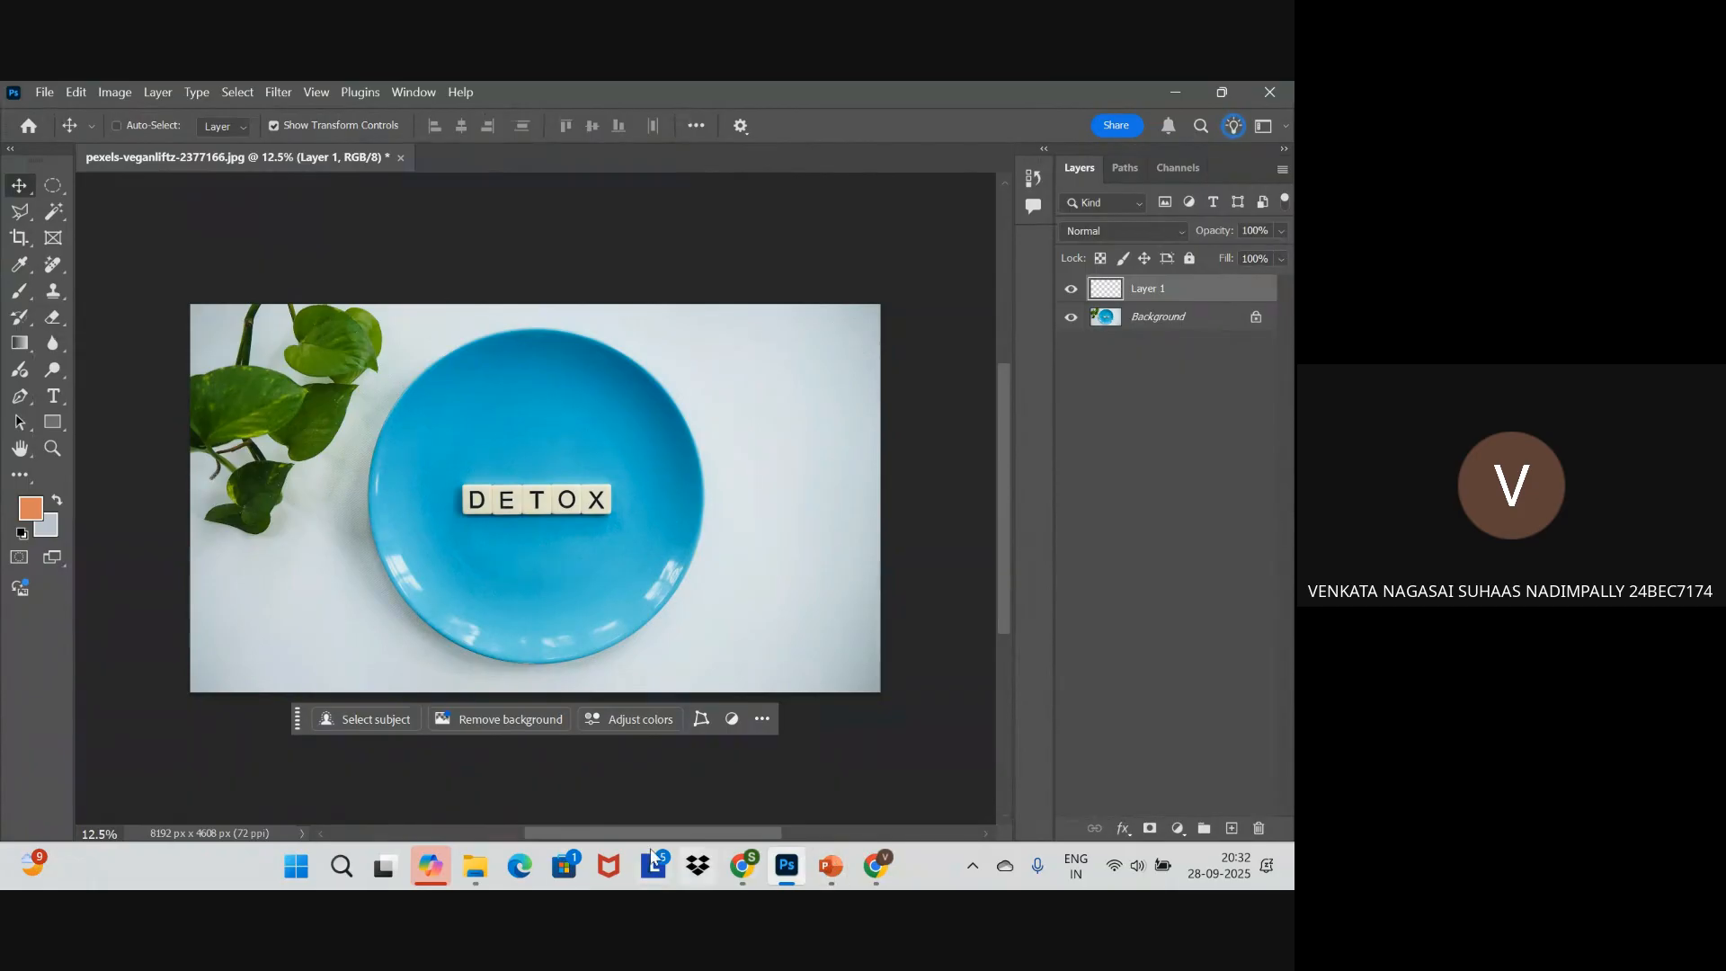
{"action": "mouse_move", "coordinate": [477, 868]}
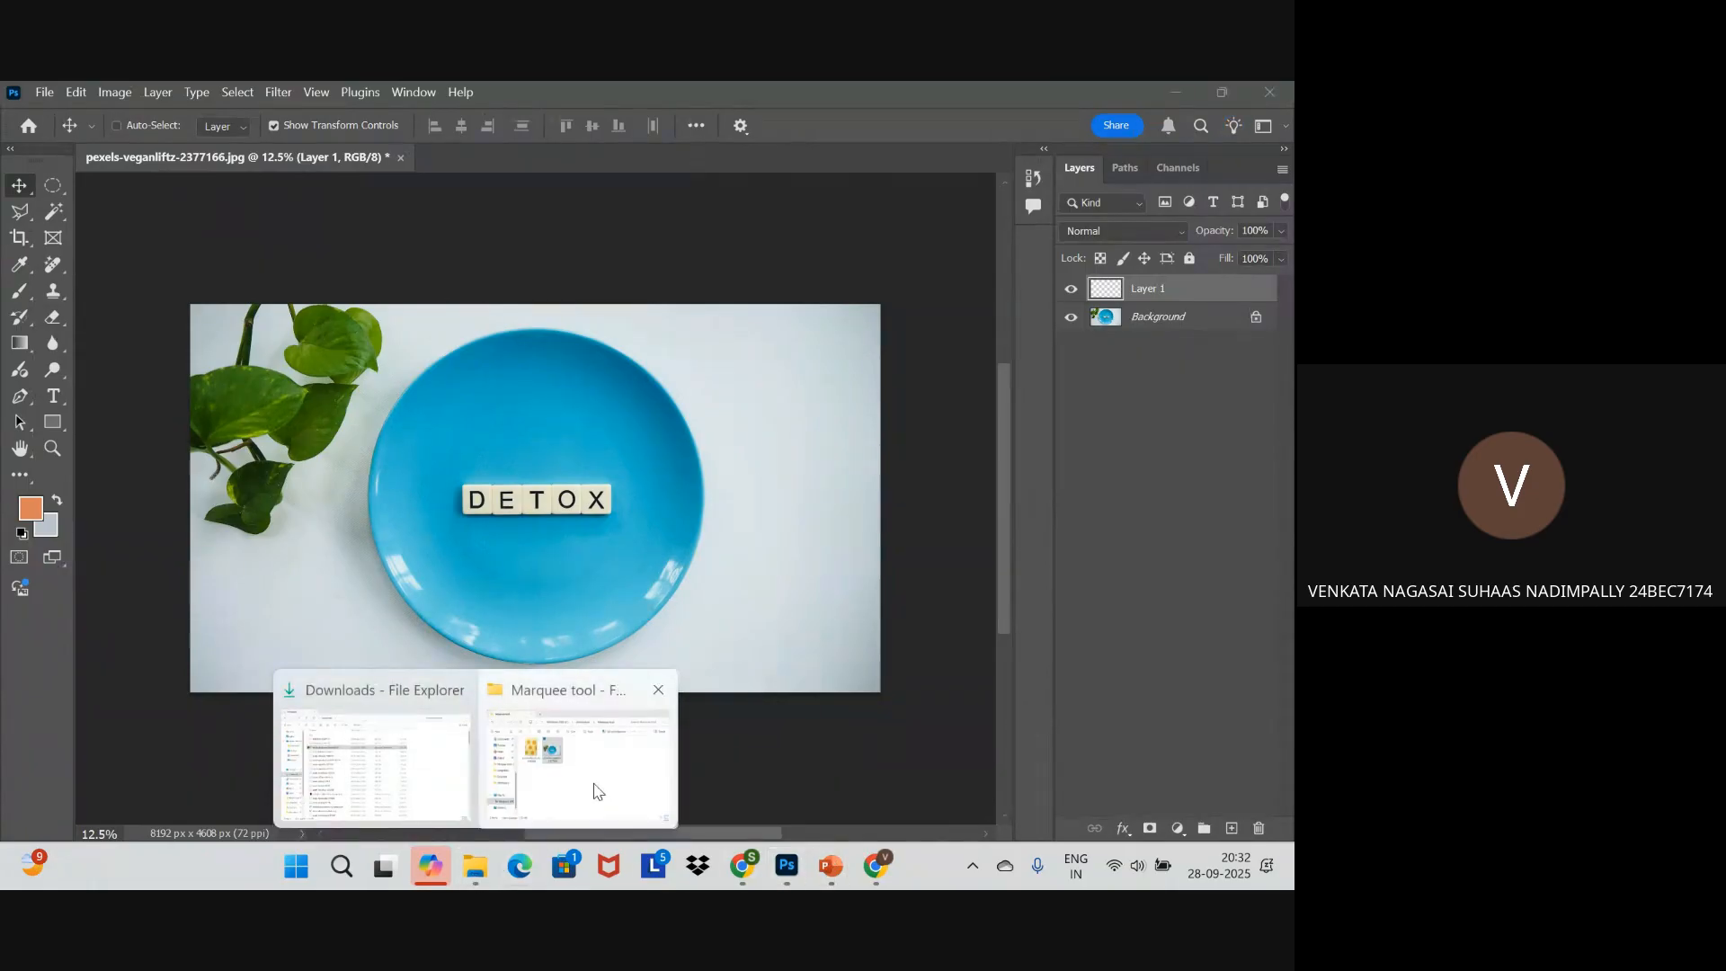
{"action": "left_click", "coordinate": [585, 779]}
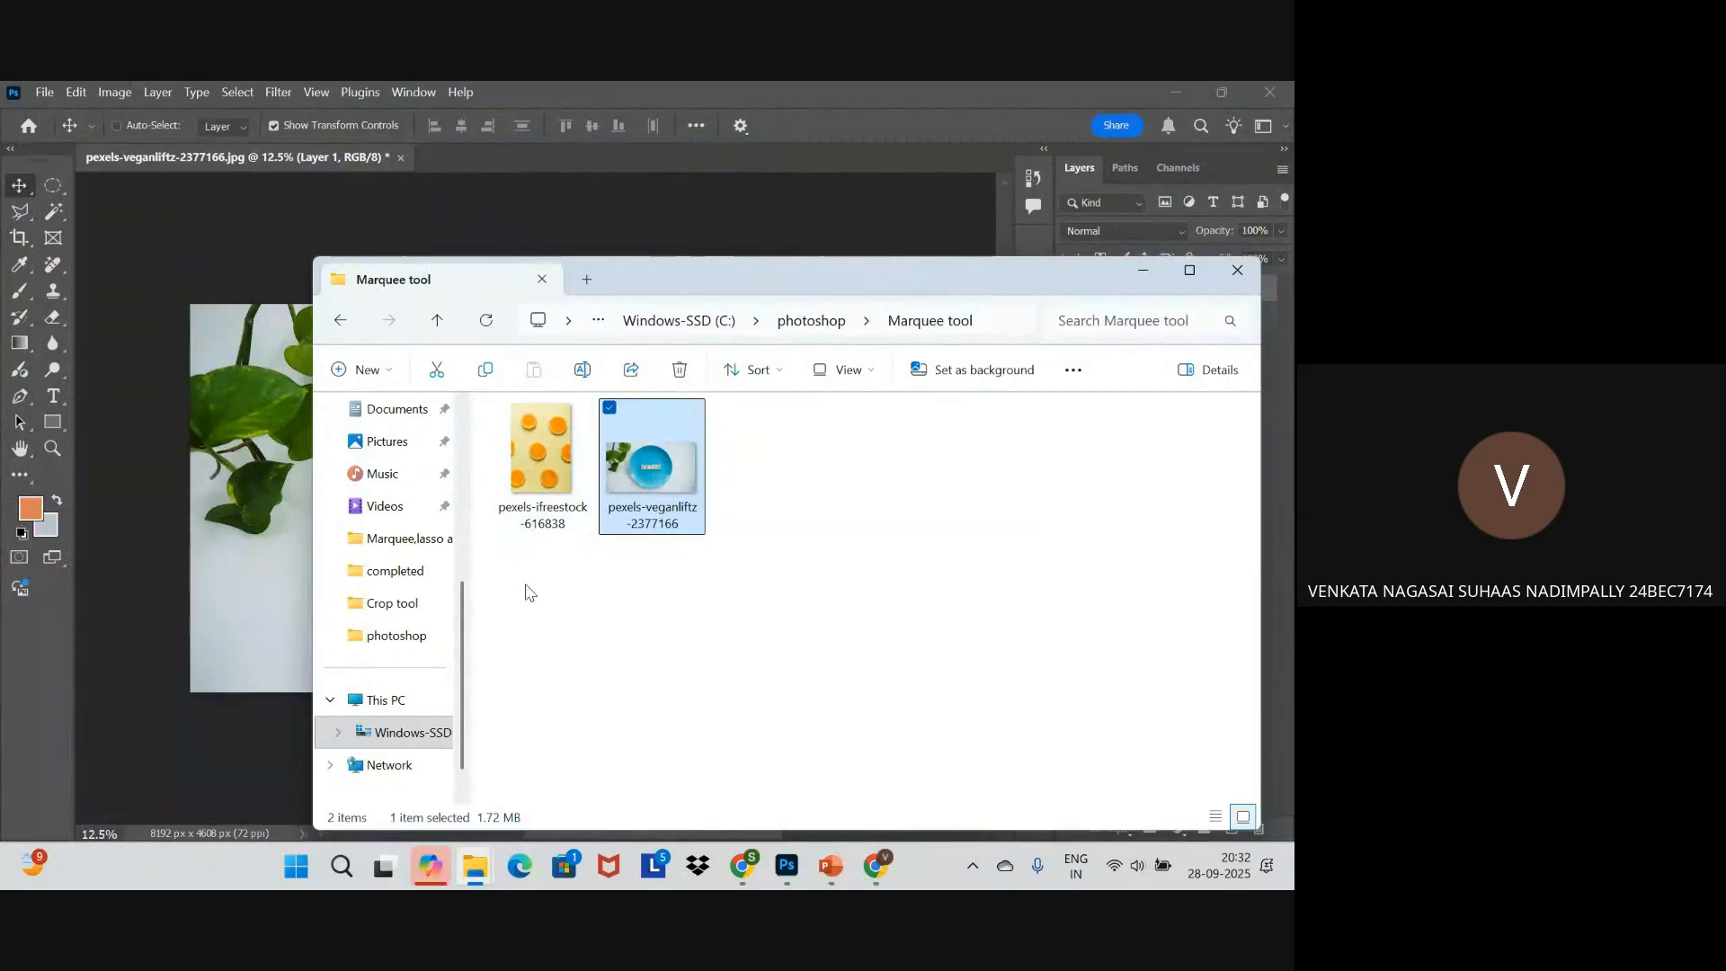
{"action": "left_click_drag", "start_coordinate": [551, 440], "coordinate": [256, 536]}
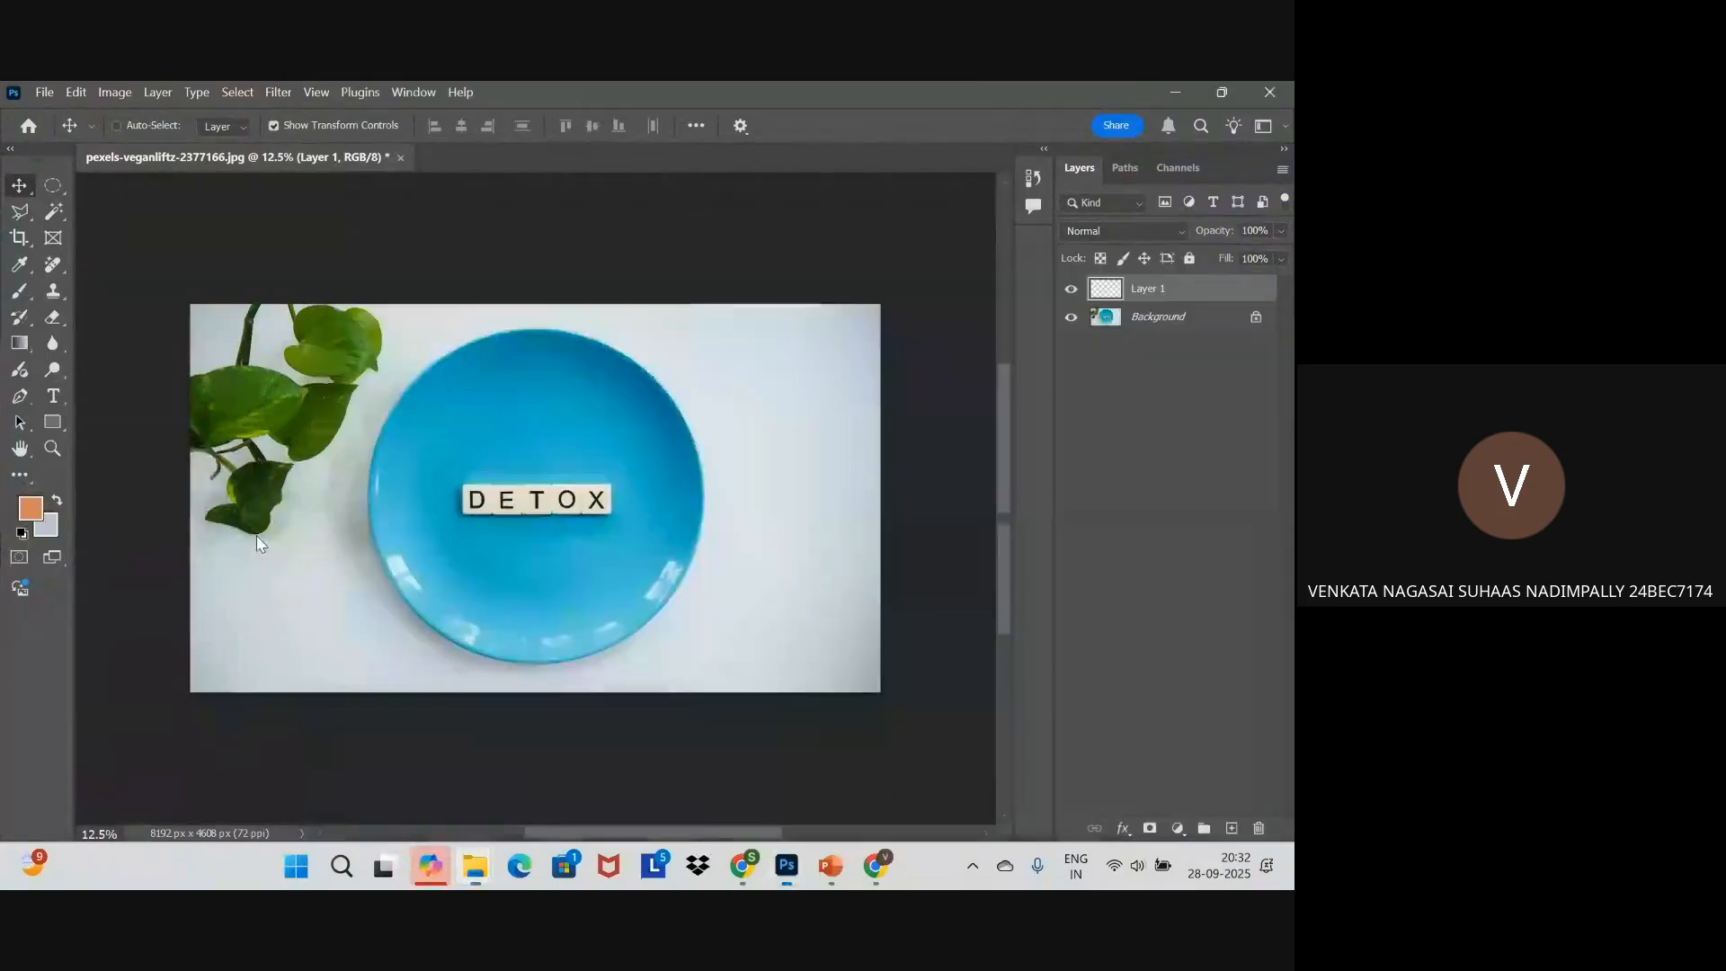
Scale the placed orange image to 137.5% and position it over the plate.
{"action": "left_click_drag", "start_coordinate": [572, 505], "coordinate": [697, 559]}
{"action": "left_click_drag", "start_coordinate": [422, 516], "coordinate": [463, 556]}
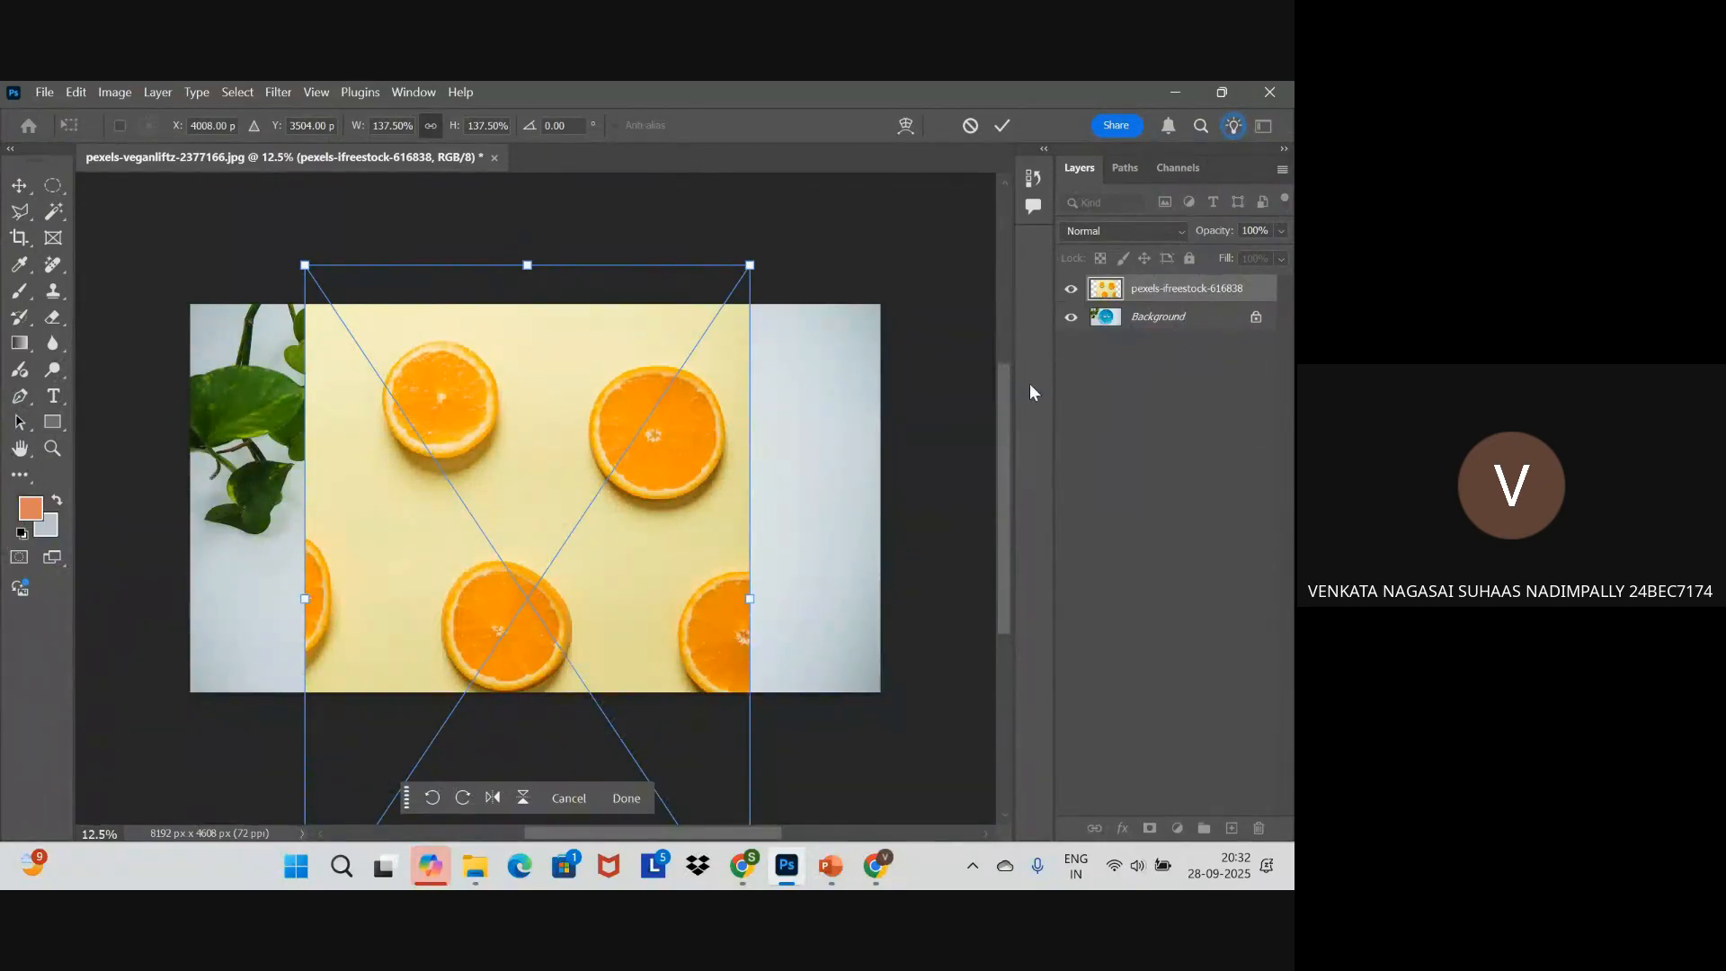
{"action": "left_click", "coordinate": [18, 186]}
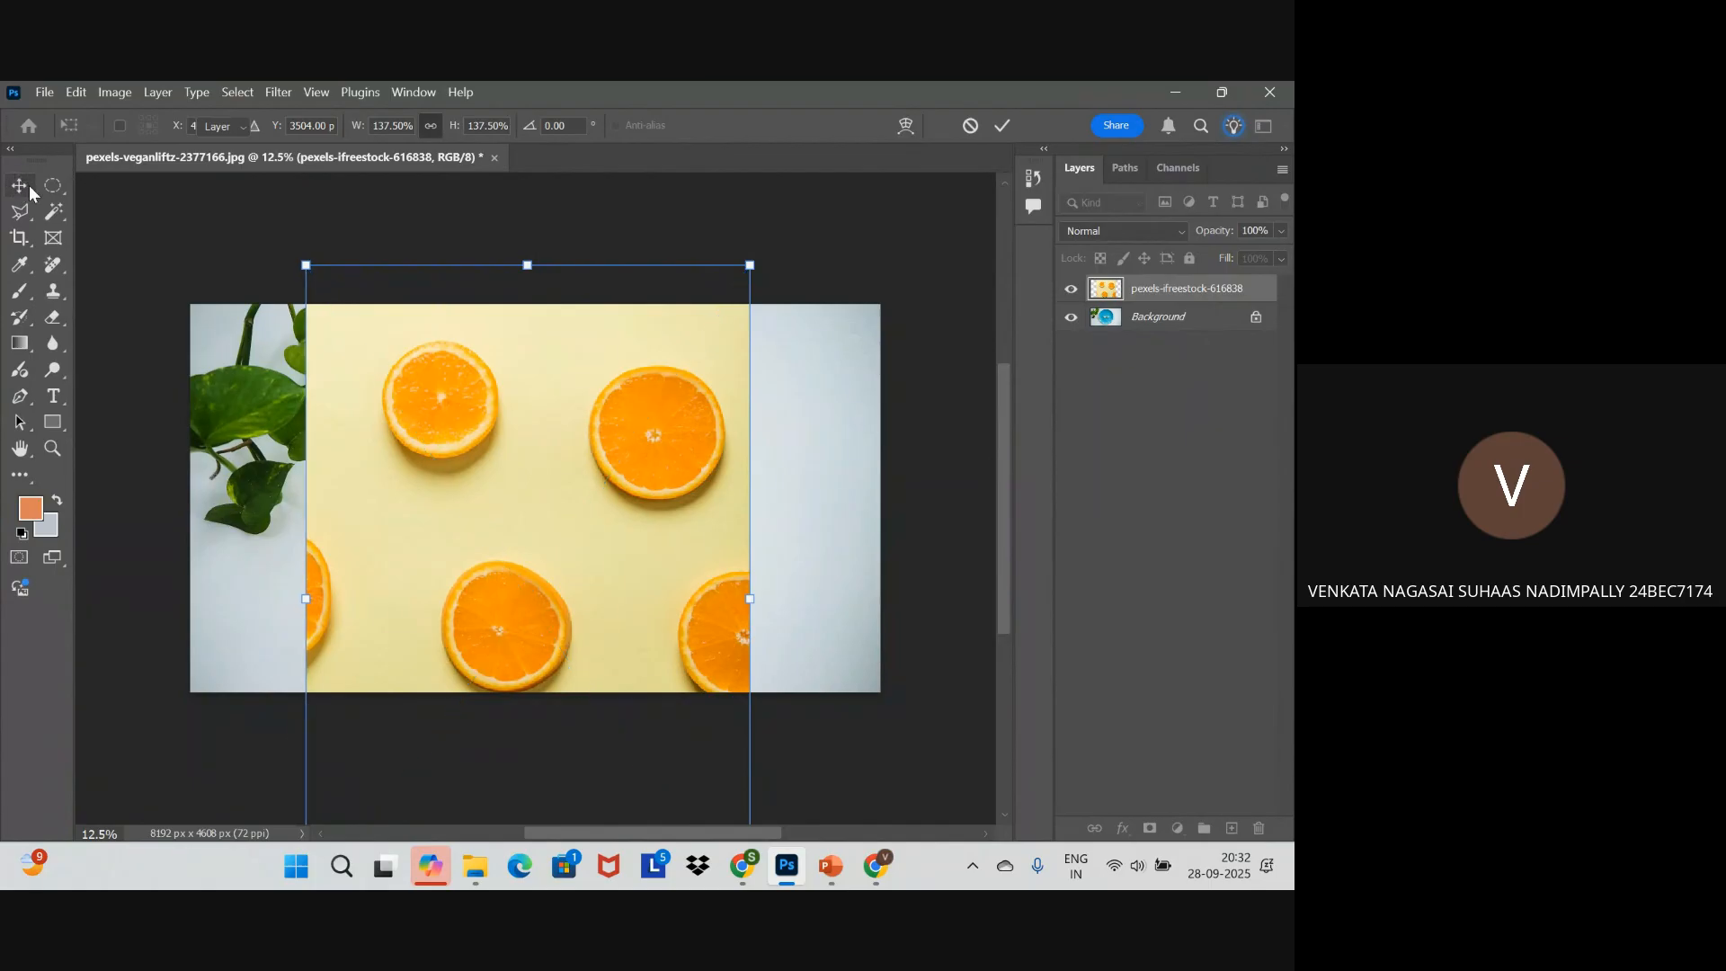
Draw a rectangular marquee around the upper-left orange slice and clear the selection.
{"action": "left_click", "coordinate": [53, 185]}
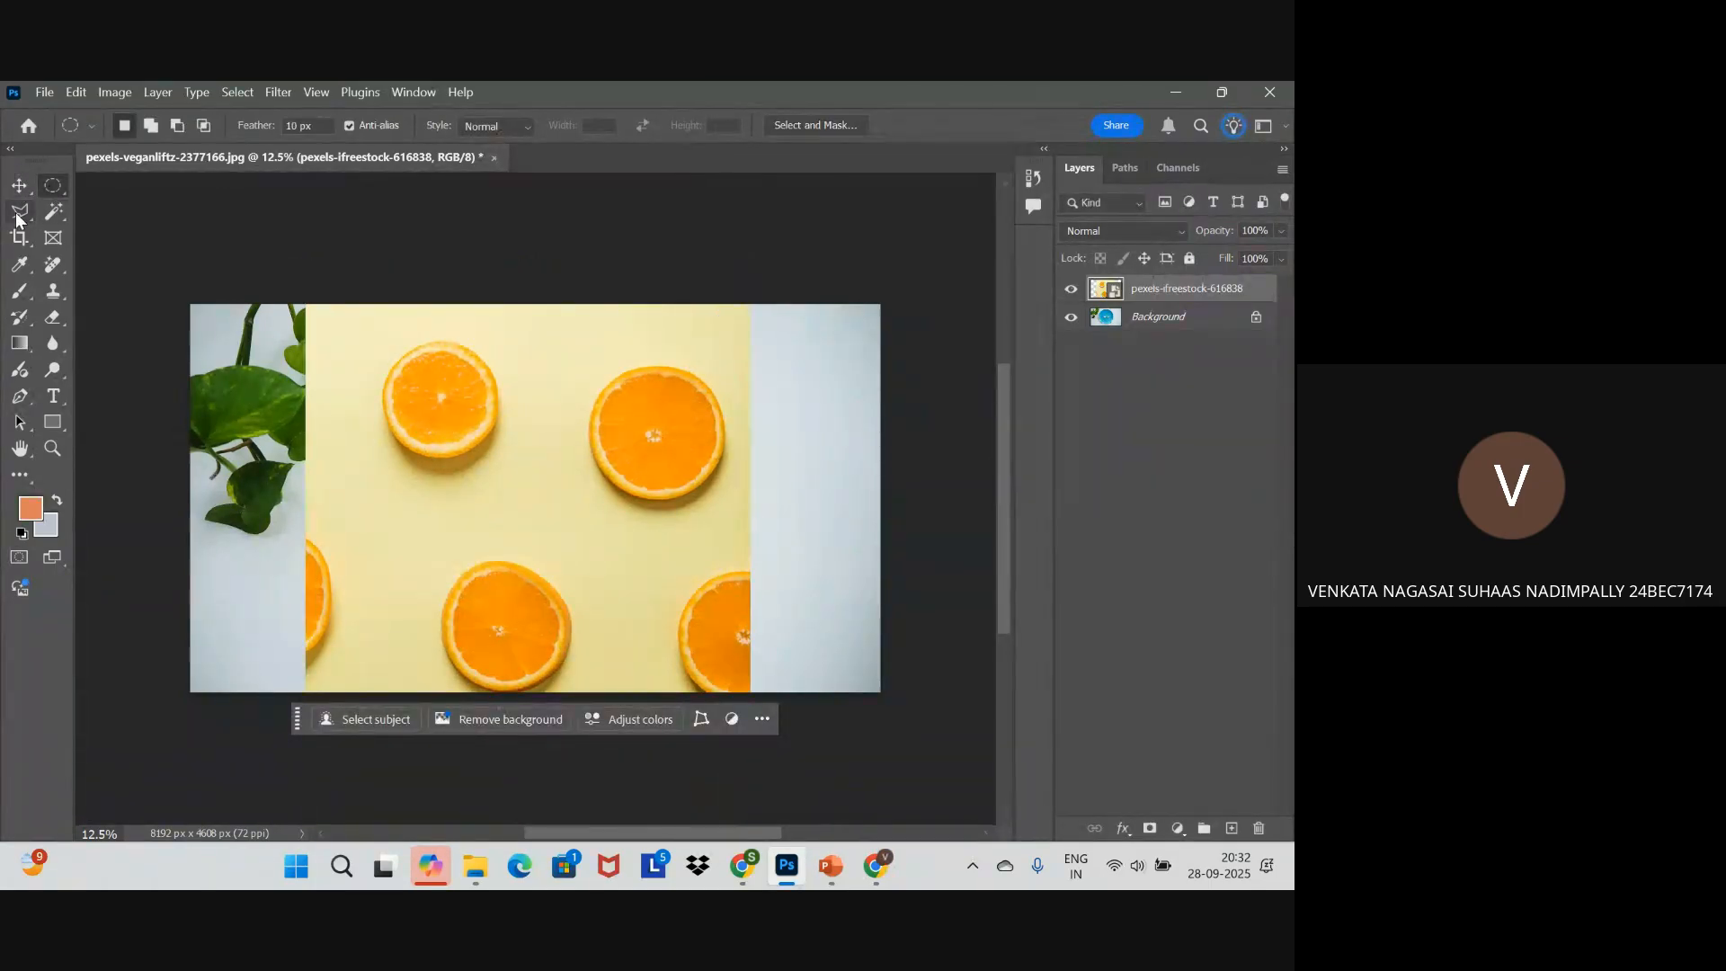
{"action": "right_click", "coordinate": [59, 189]}
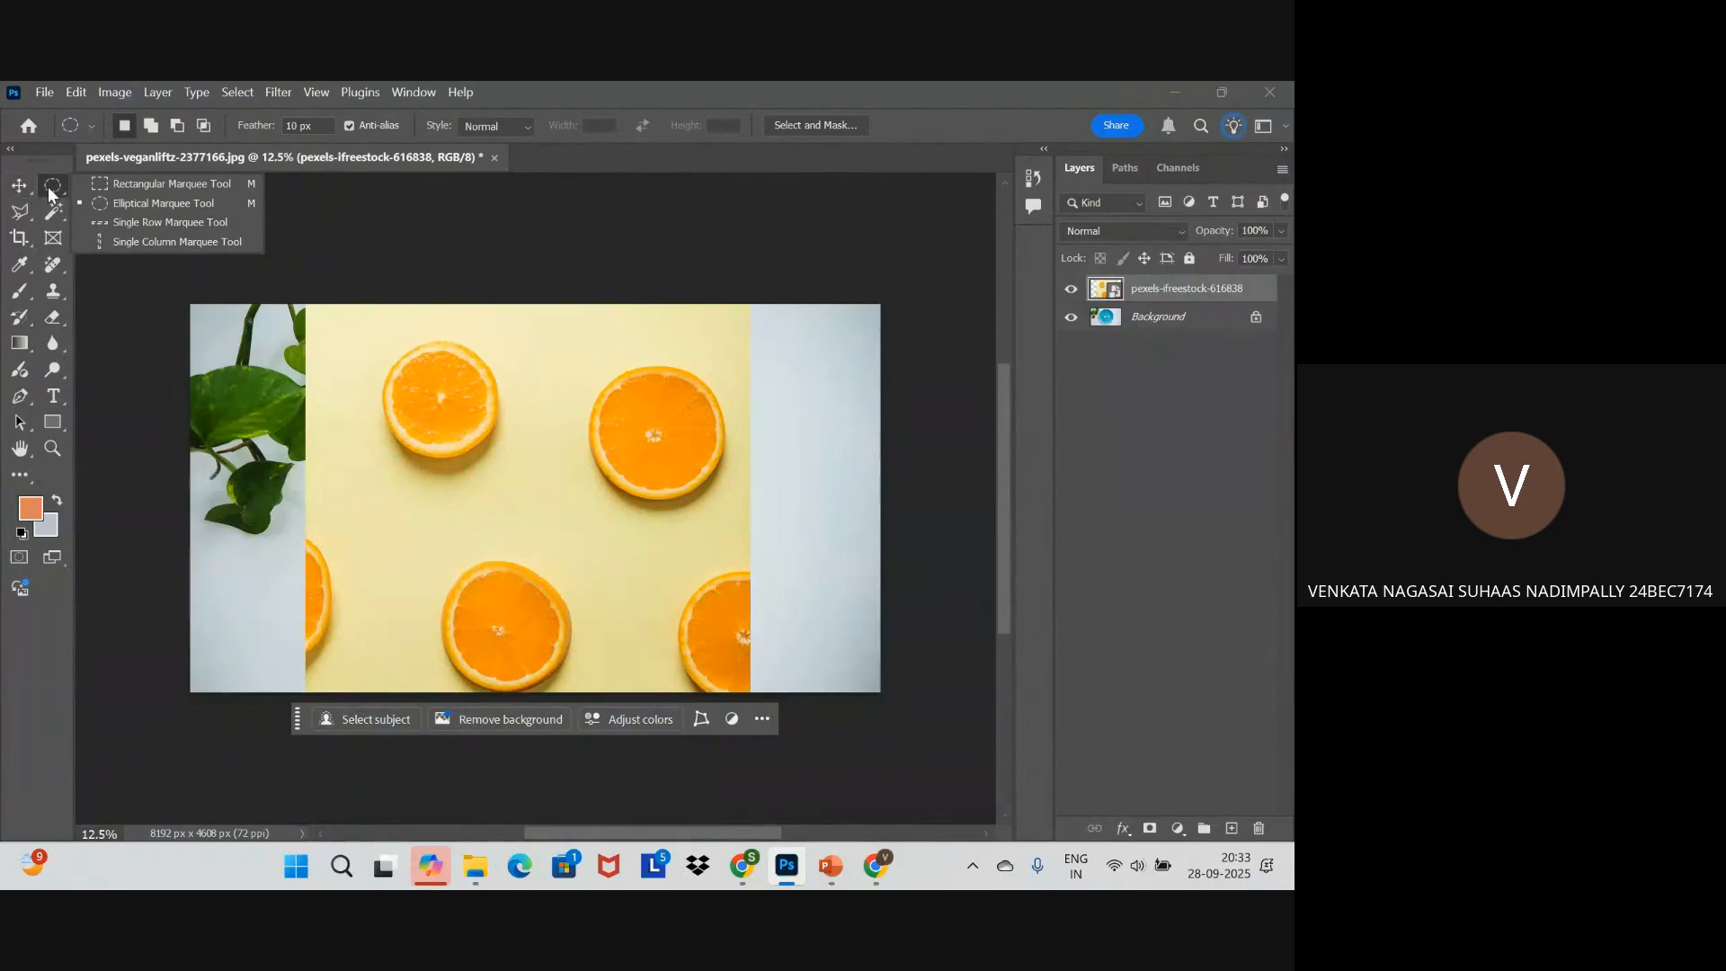
{"action": "left_click", "coordinate": [137, 184]}
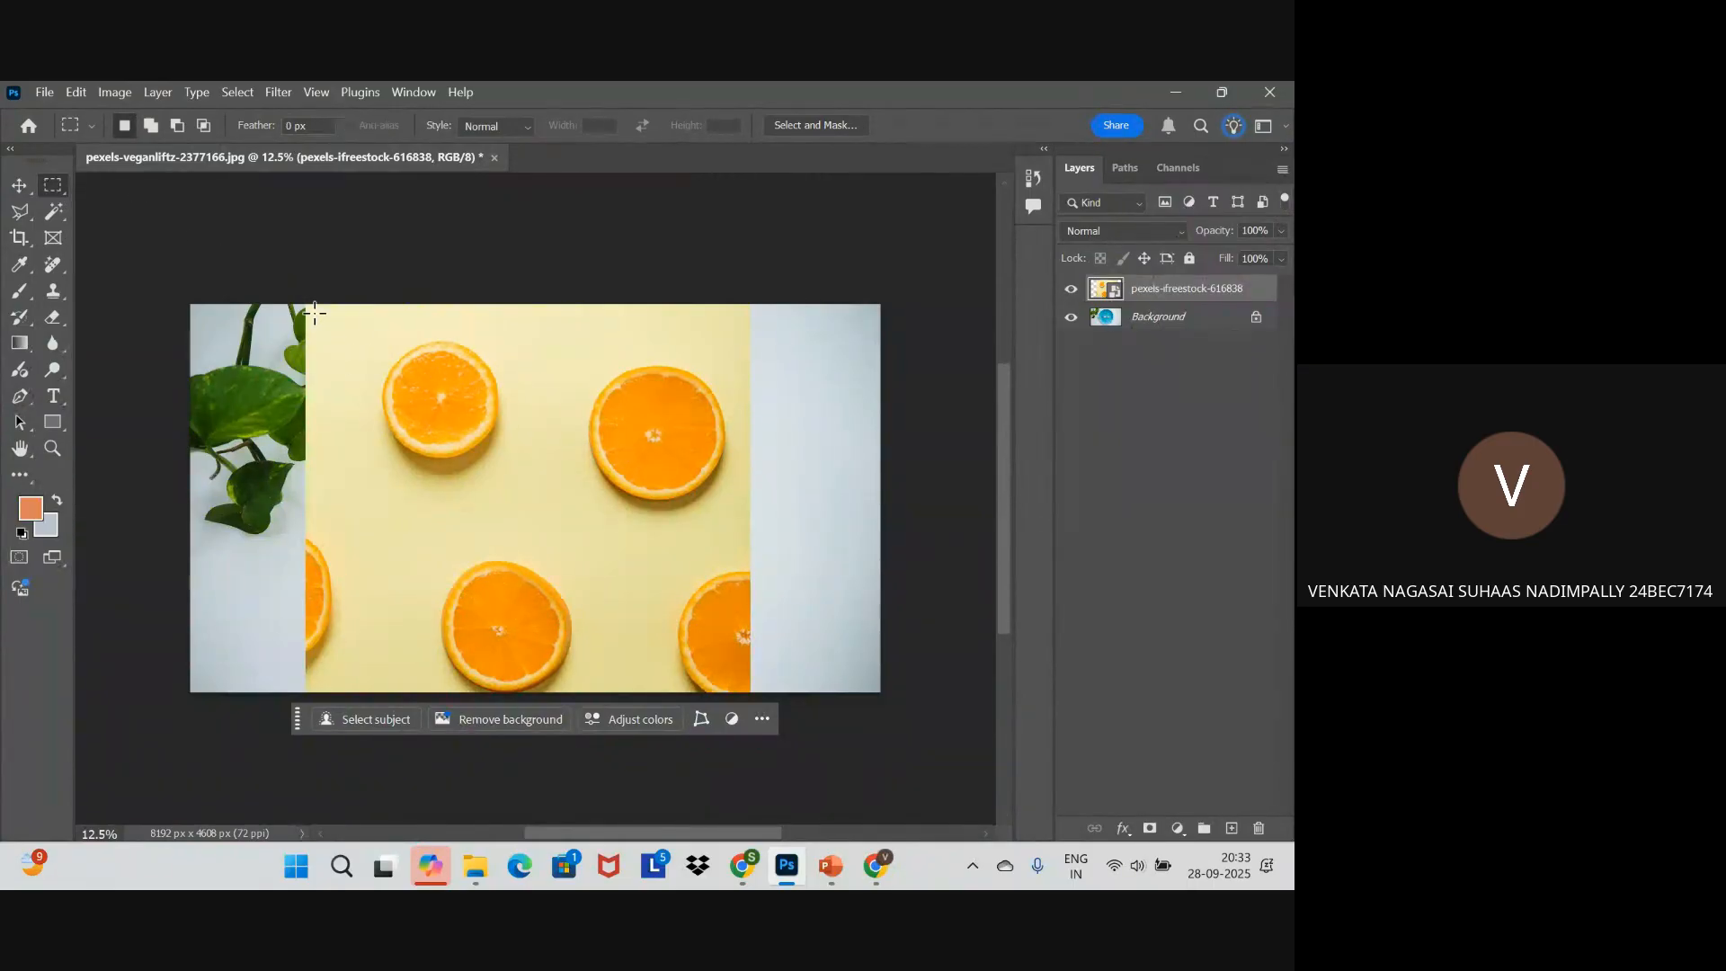
{"action": "left_click_drag", "start_coordinate": [361, 333], "coordinate": [540, 481]}
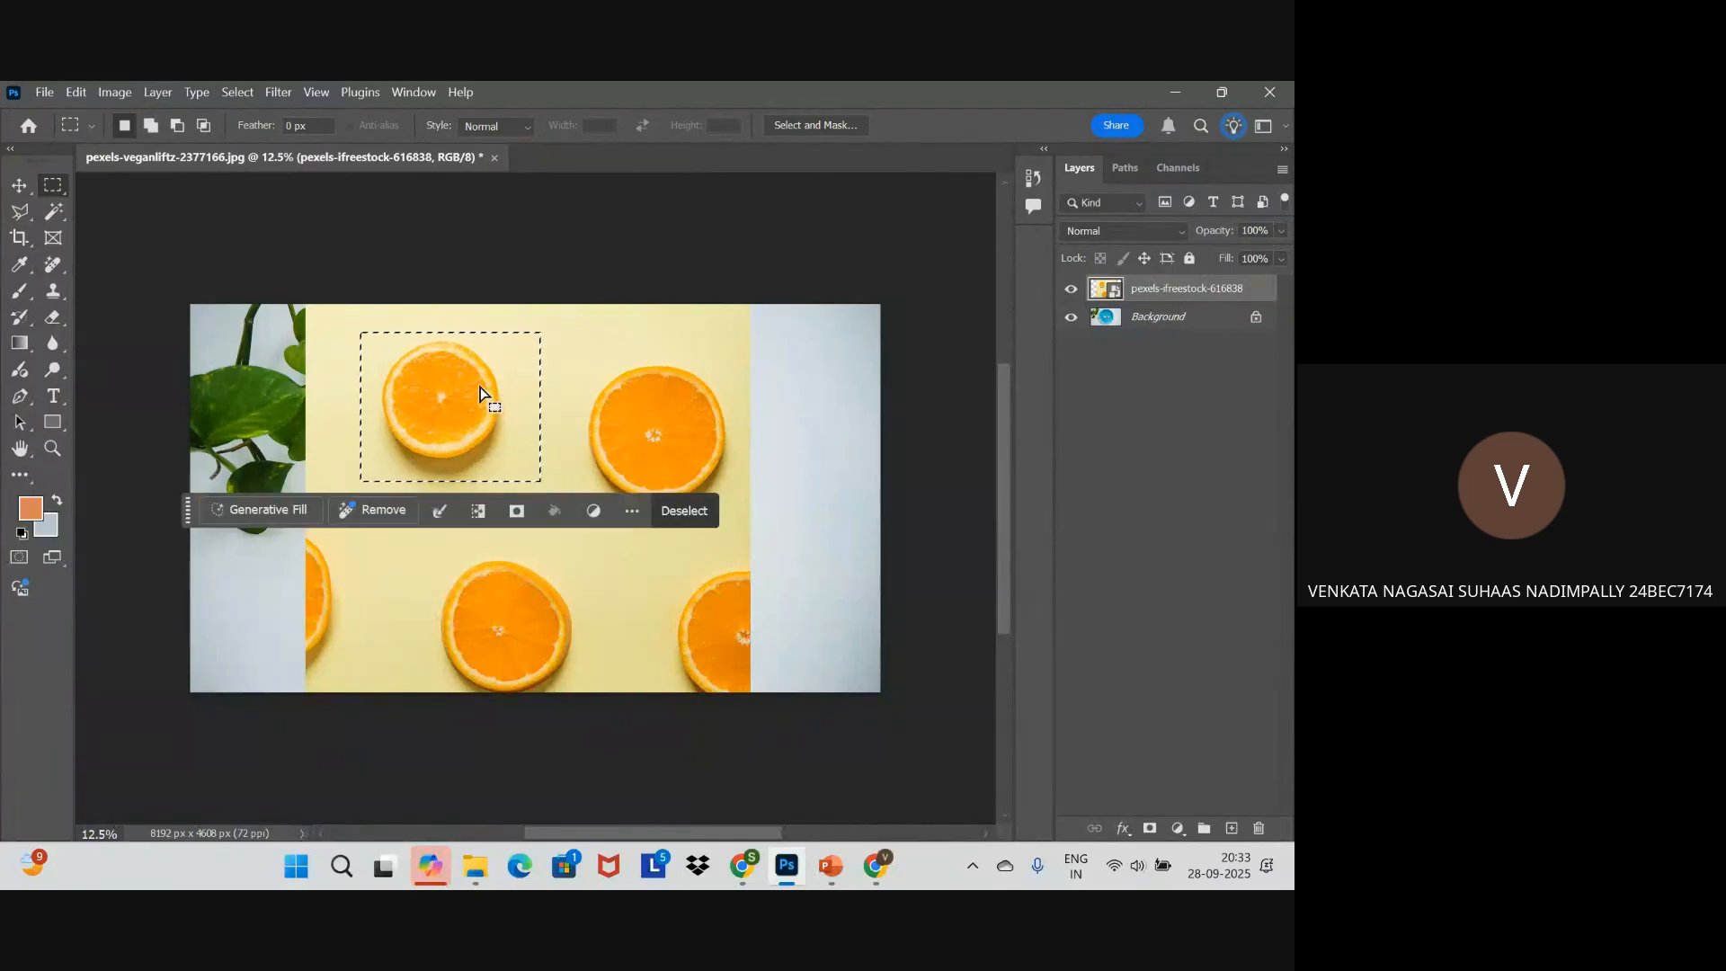
{"action": "left_click", "coordinate": [682, 512]}
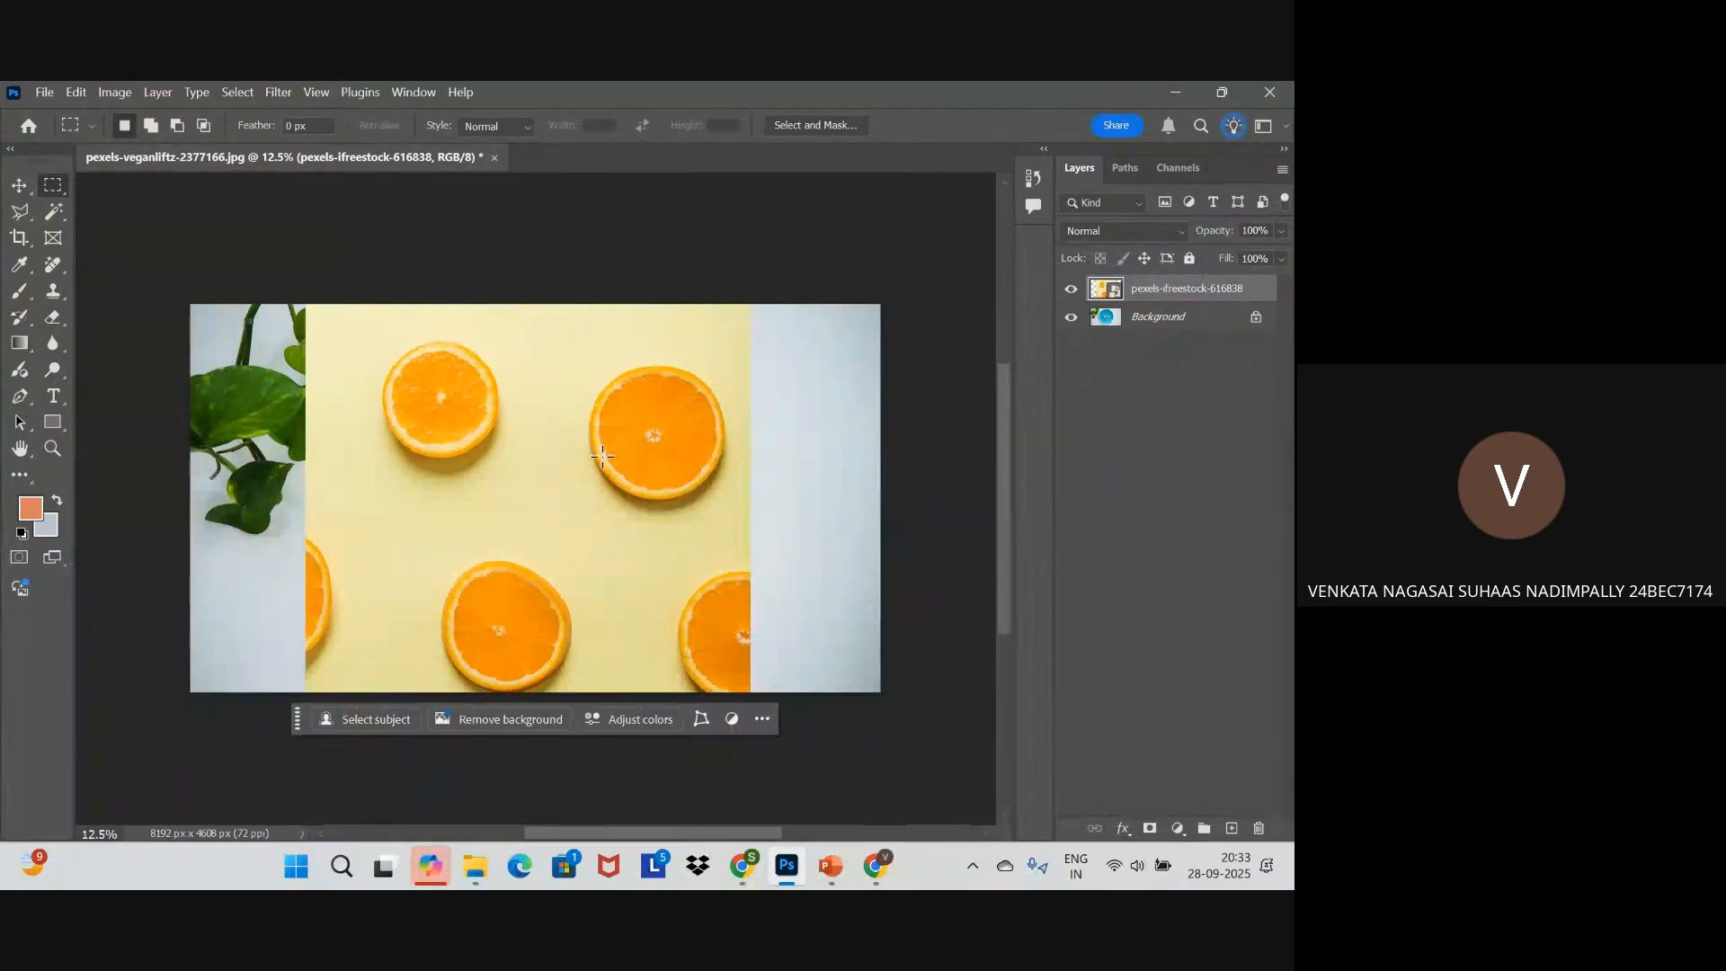
Draw a circular marquee overlapping the upper-right orange slice and clear the selection.
{"action": "right_click", "coordinate": [55, 184]}
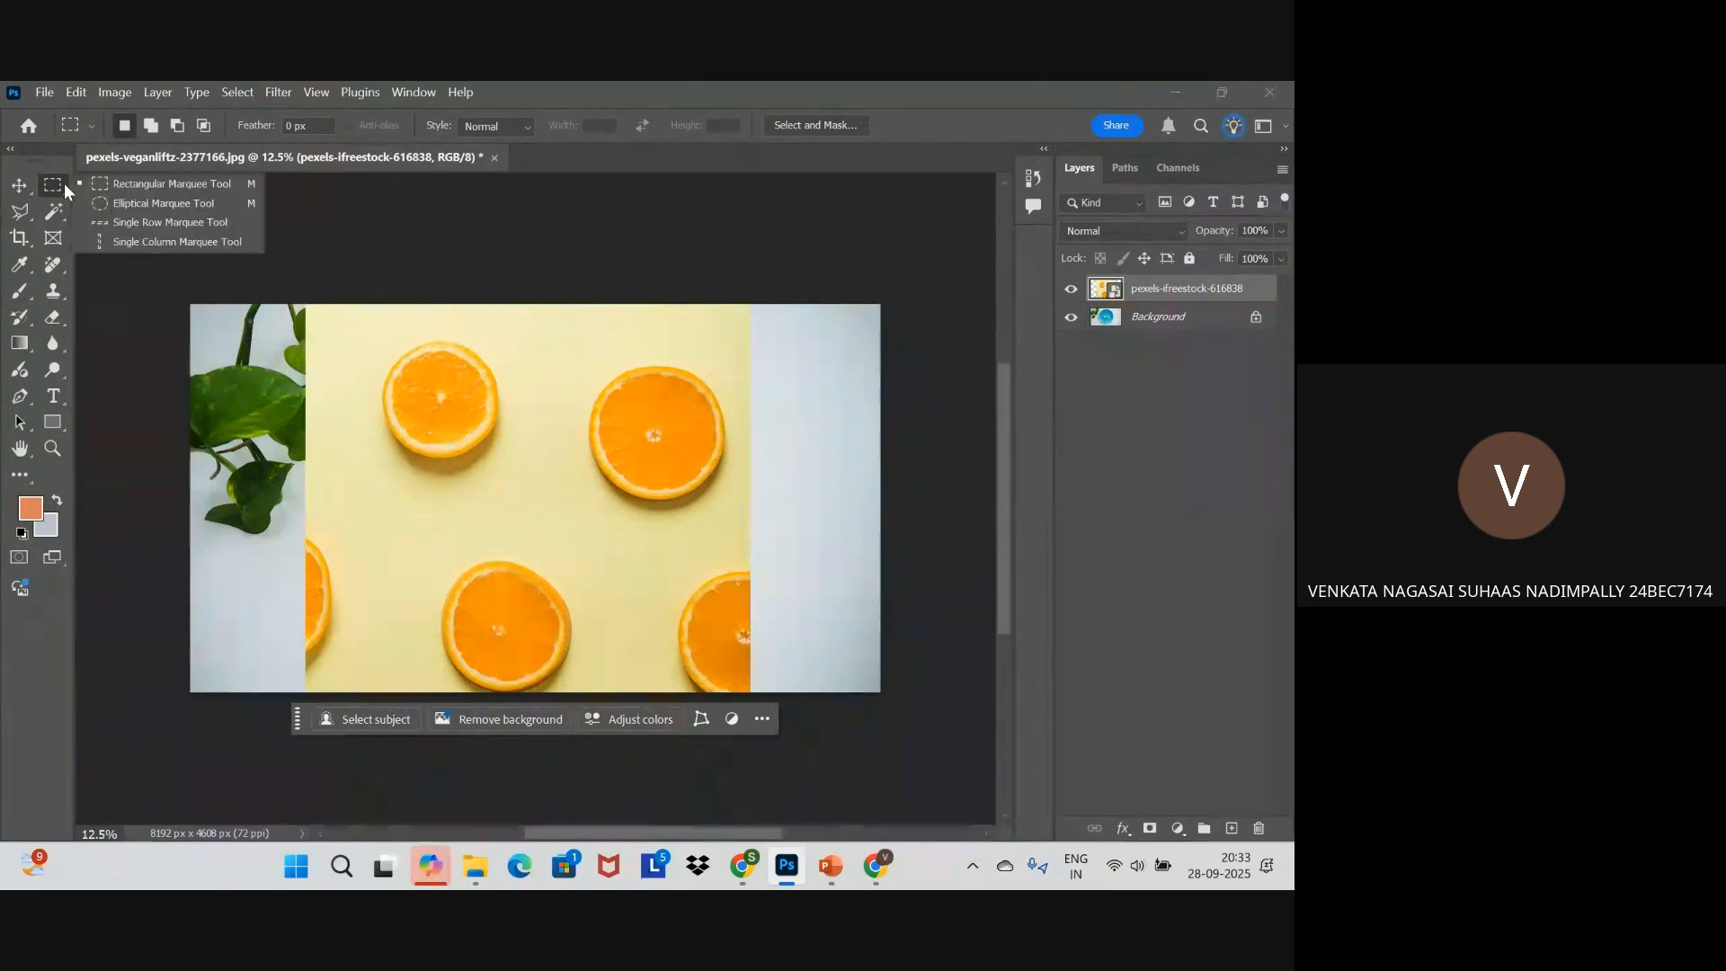
{"action": "left_click", "coordinate": [109, 199]}
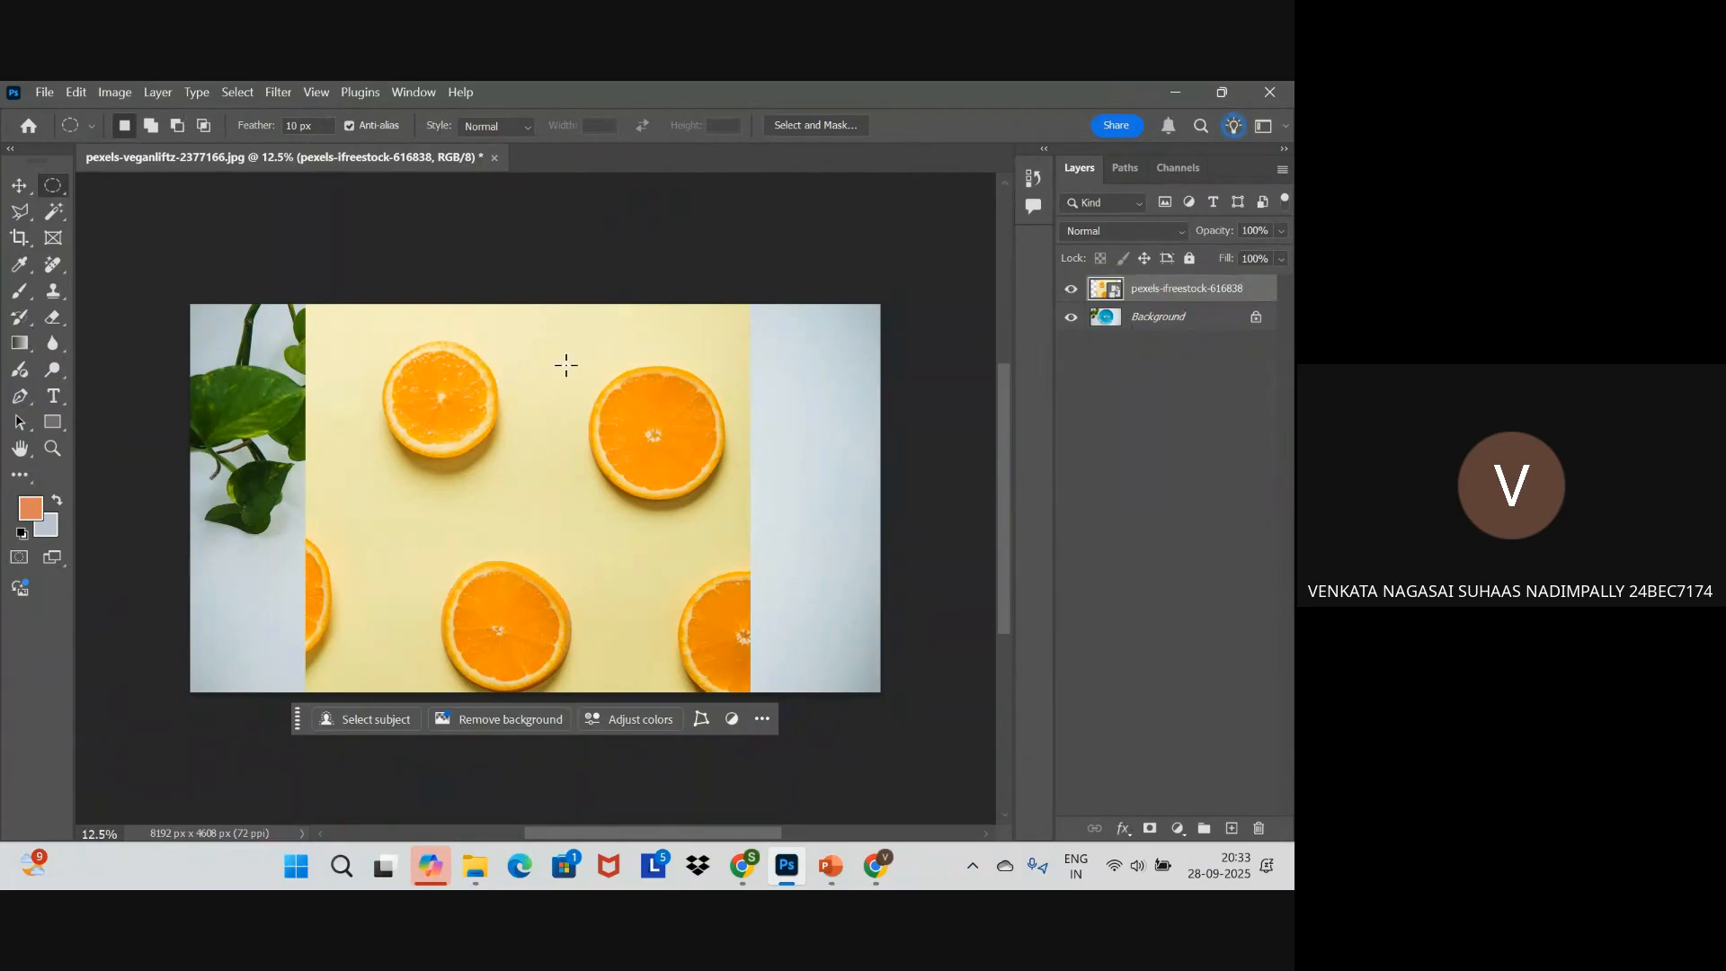
{"action": "left_click_drag", "start_coordinate": [525, 364], "coordinate": [661, 562]}
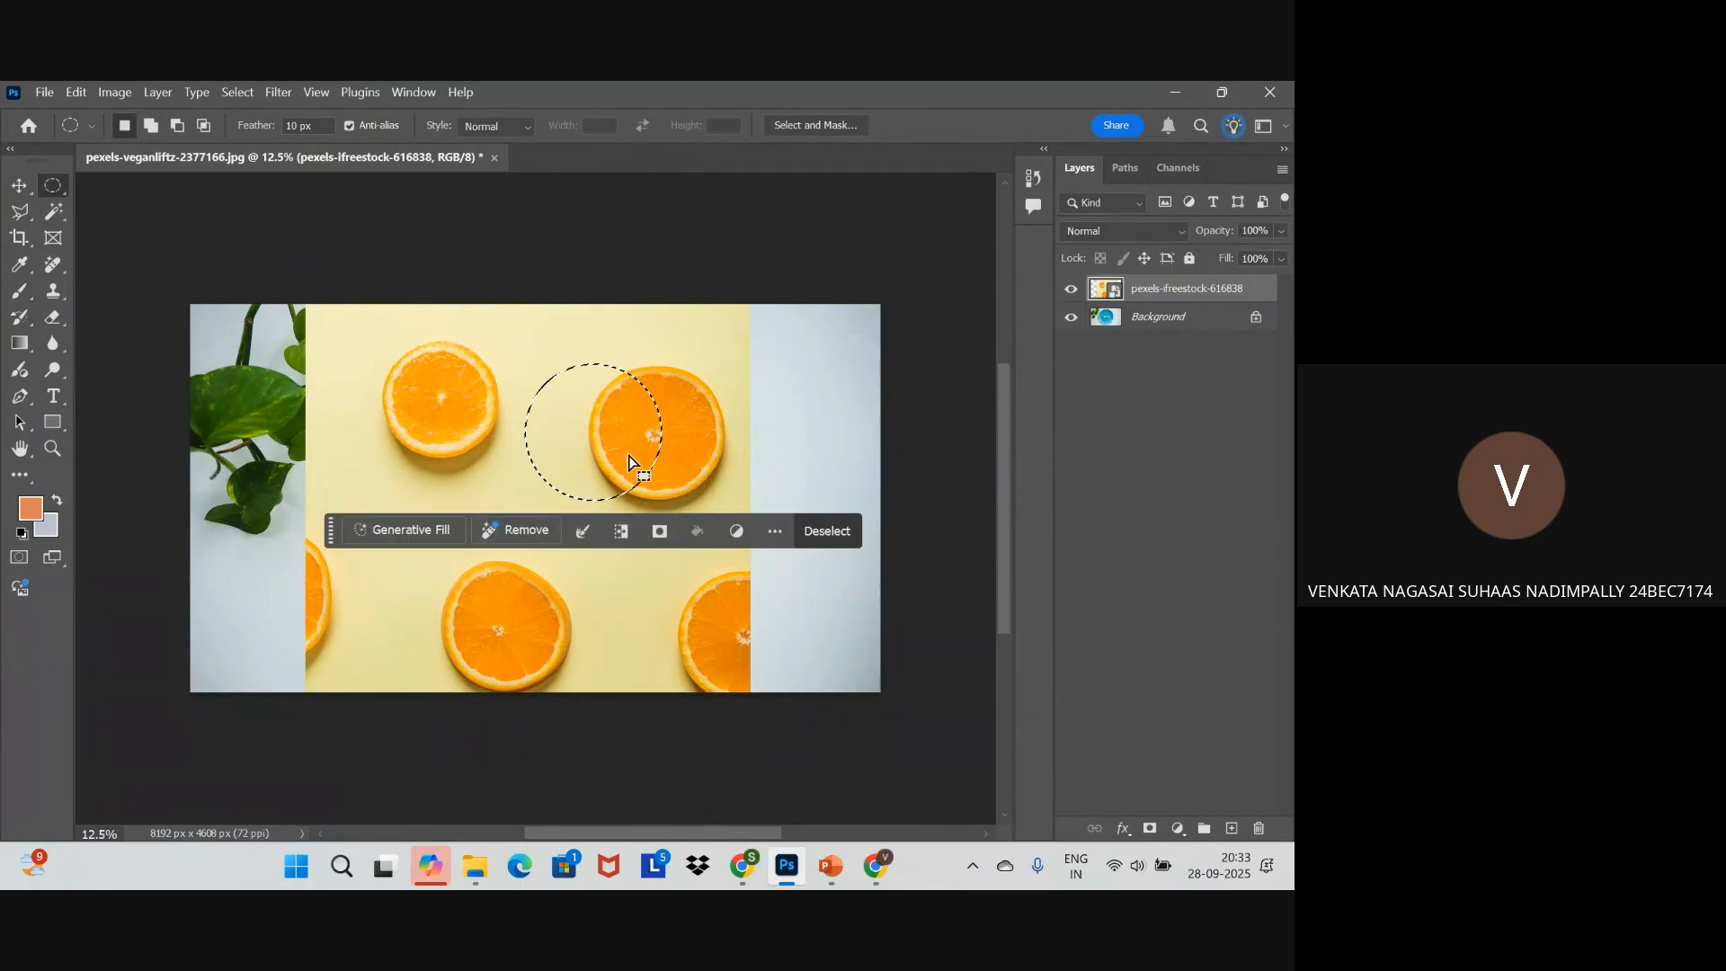
{"action": "left_click", "coordinate": [823, 533]}
Shift the placed orange image slightly up and to the left, and activate the Elliptical Marquee tool.
{"action": "left_click_drag", "start_coordinate": [426, 395], "coordinate": [386, 377]}
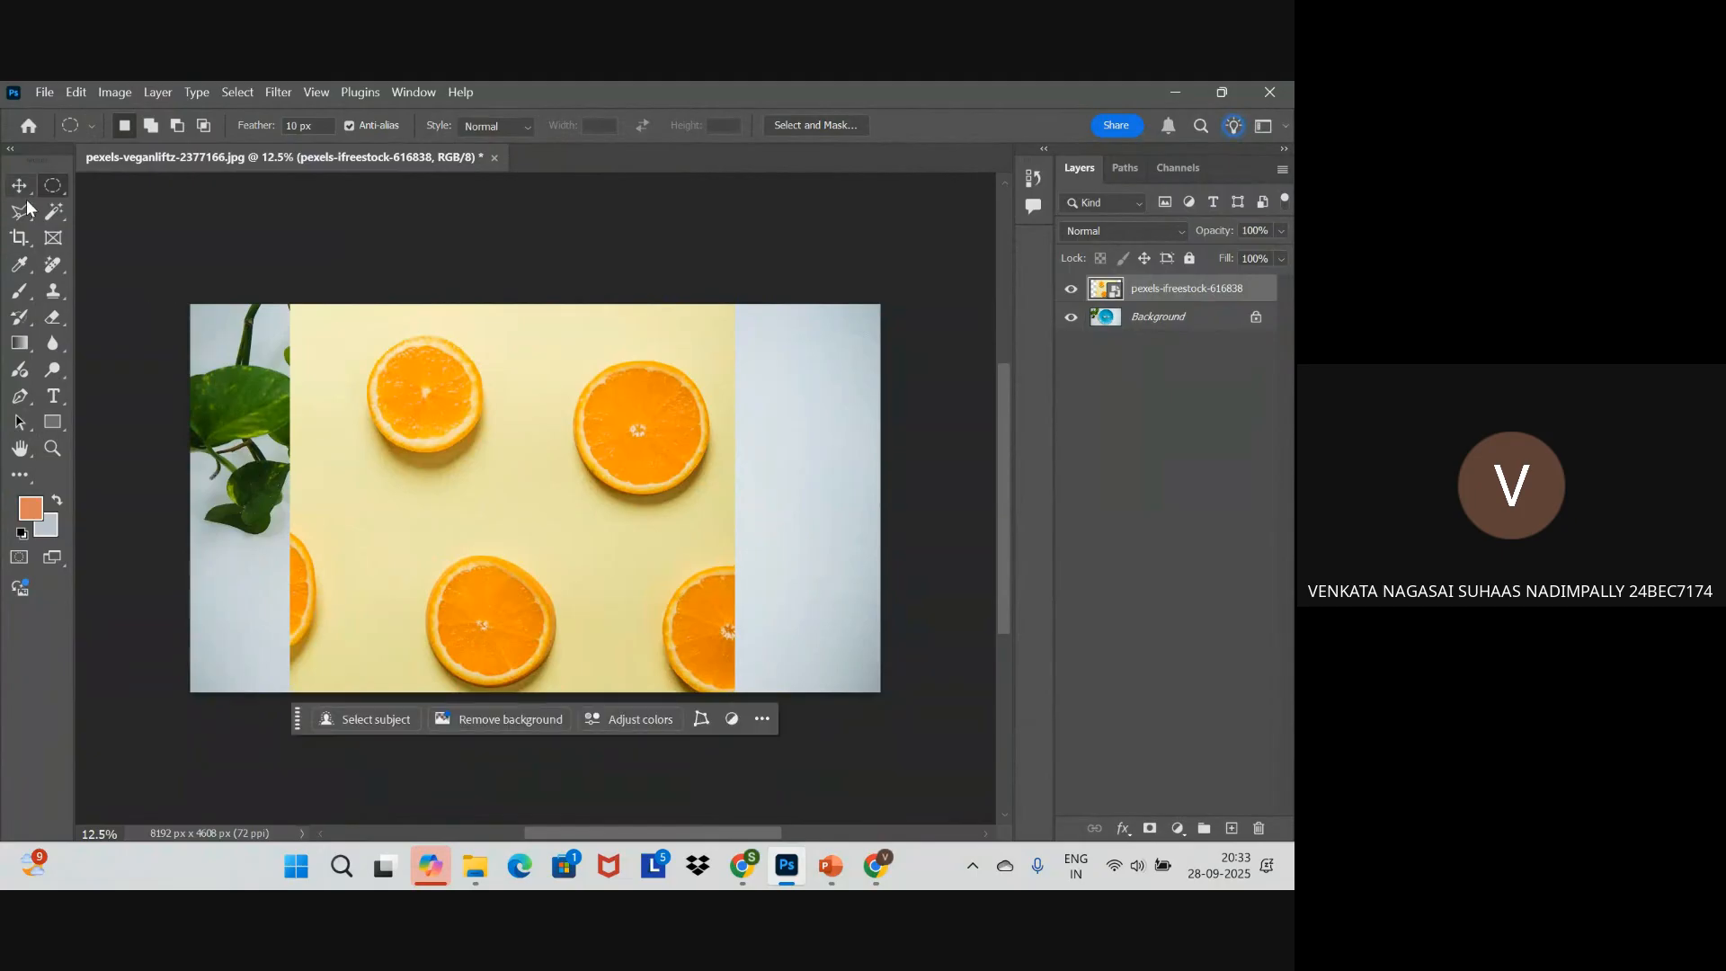
{"action": "right_click", "coordinate": [60, 187]}
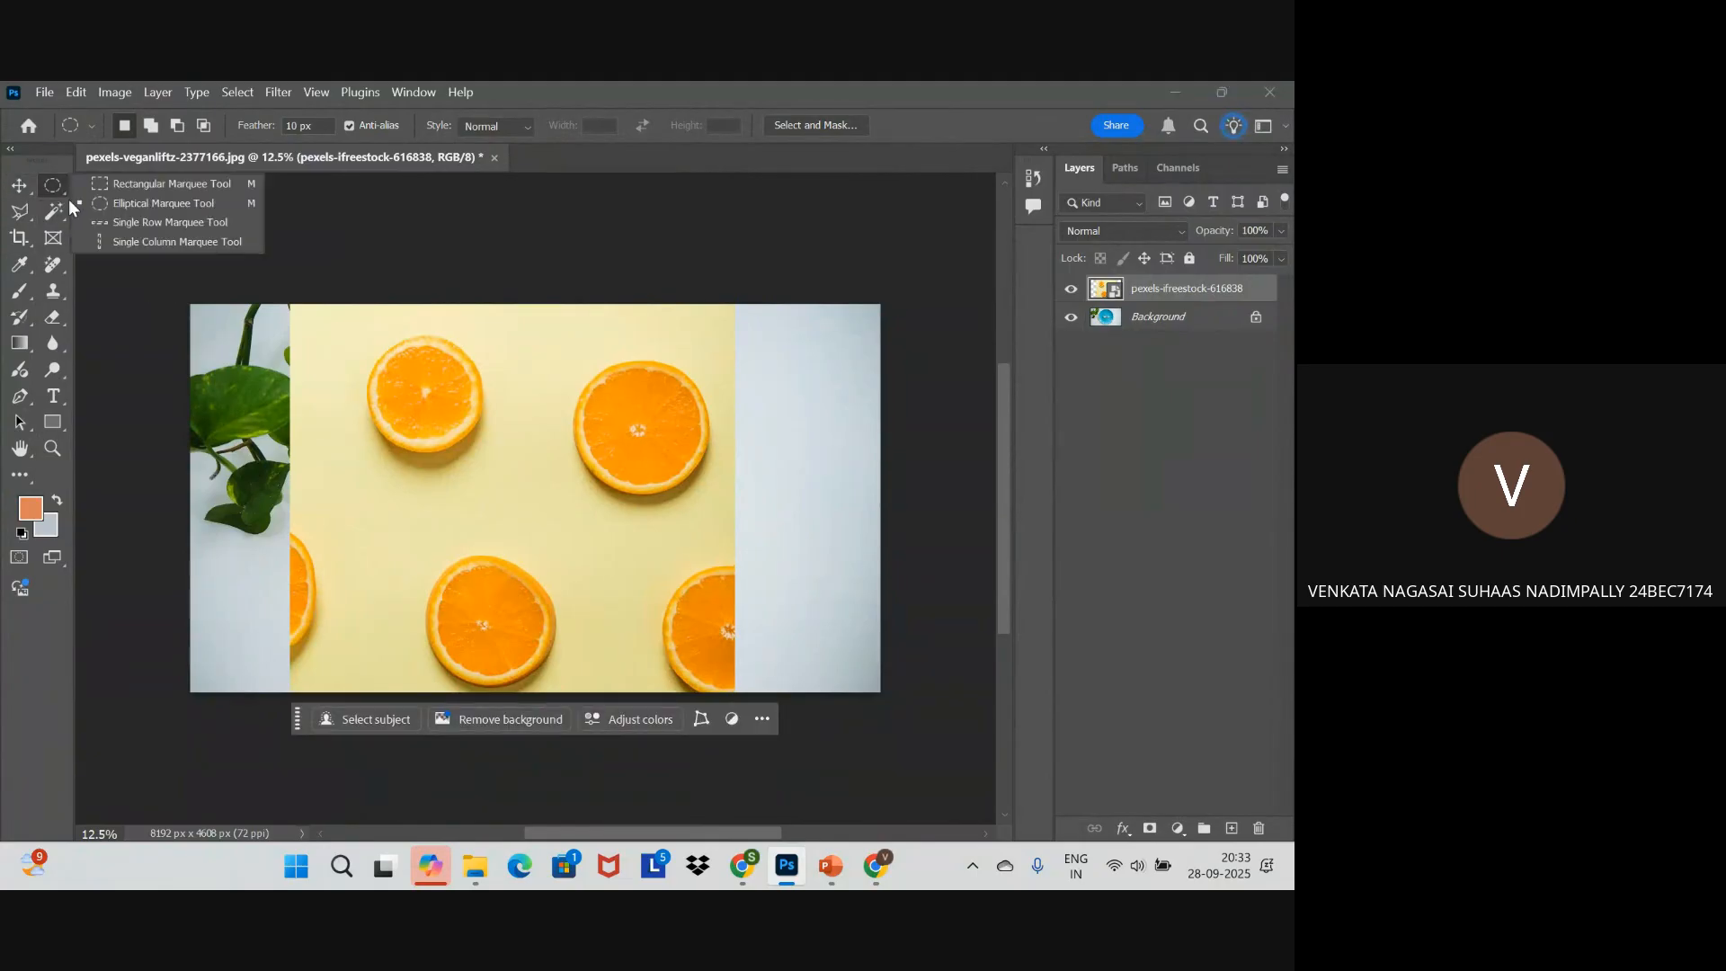
{"action": "left_click", "coordinate": [117, 202]}
Try circular marquees outward from the centres of the upper-left and upper-right orange slices, clearing each selection.
{"action": "left_click_drag", "start_coordinate": [426, 404], "coordinate": [457, 479]}
{"action": "left_click", "coordinate": [605, 502]}
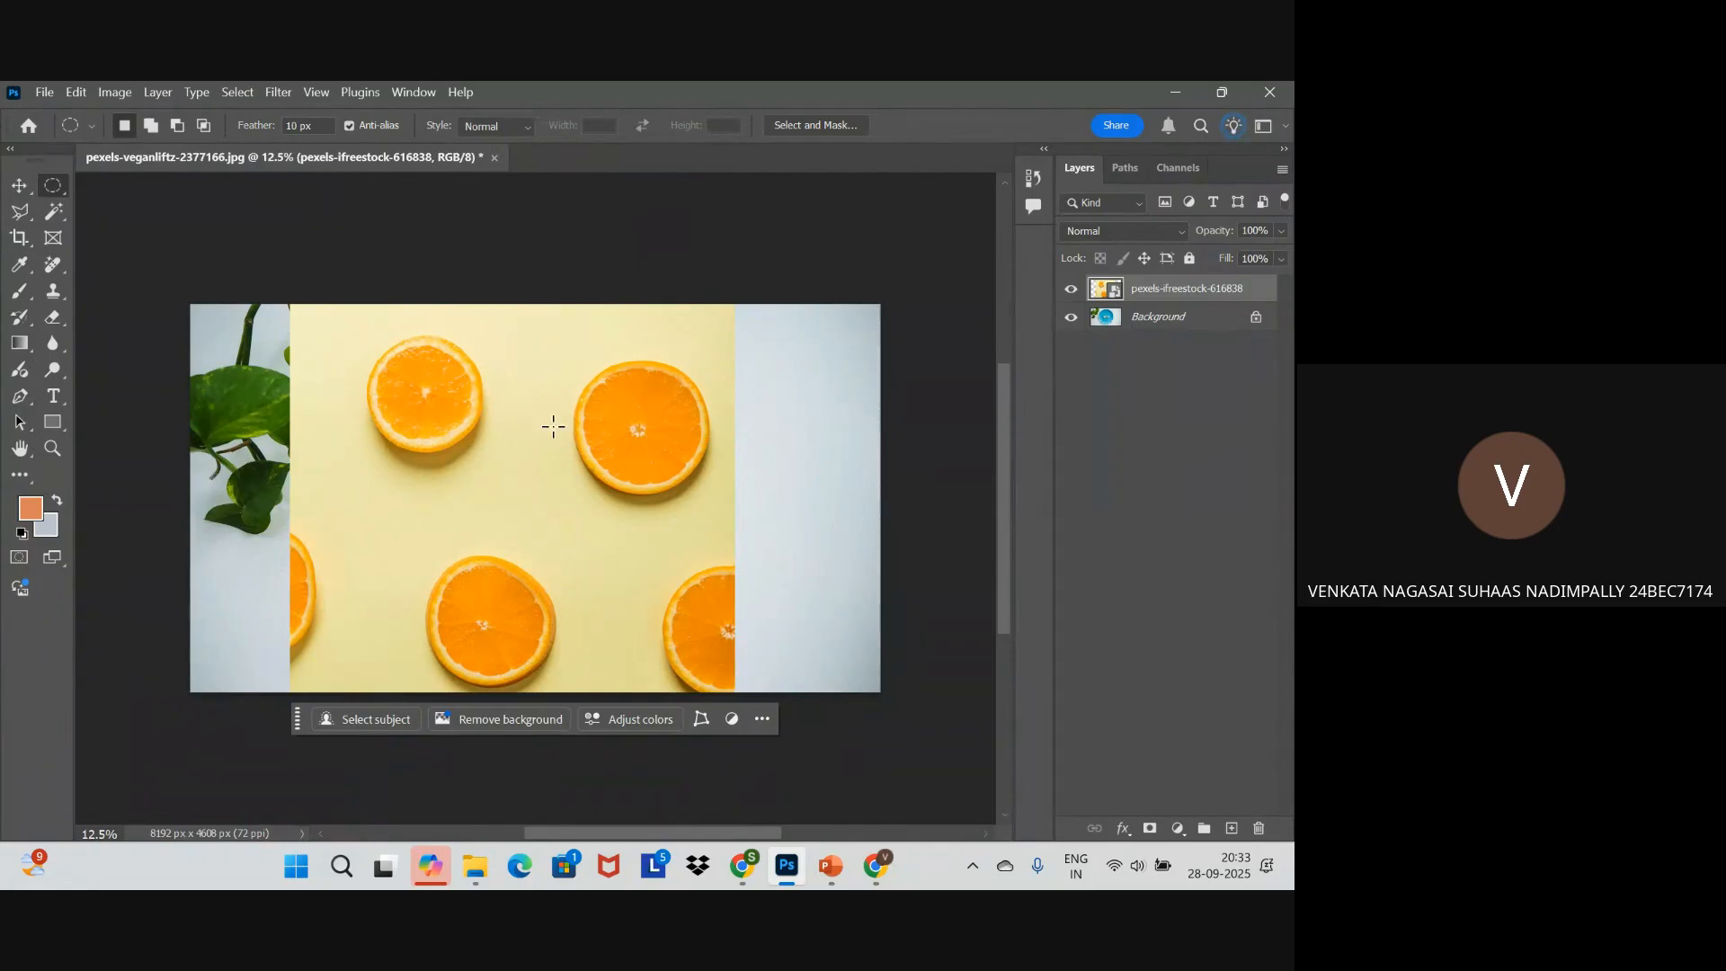
{"action": "left_click", "coordinate": [644, 428]}
{"action": "left_click_drag", "start_coordinate": [642, 428], "coordinate": [705, 548]}
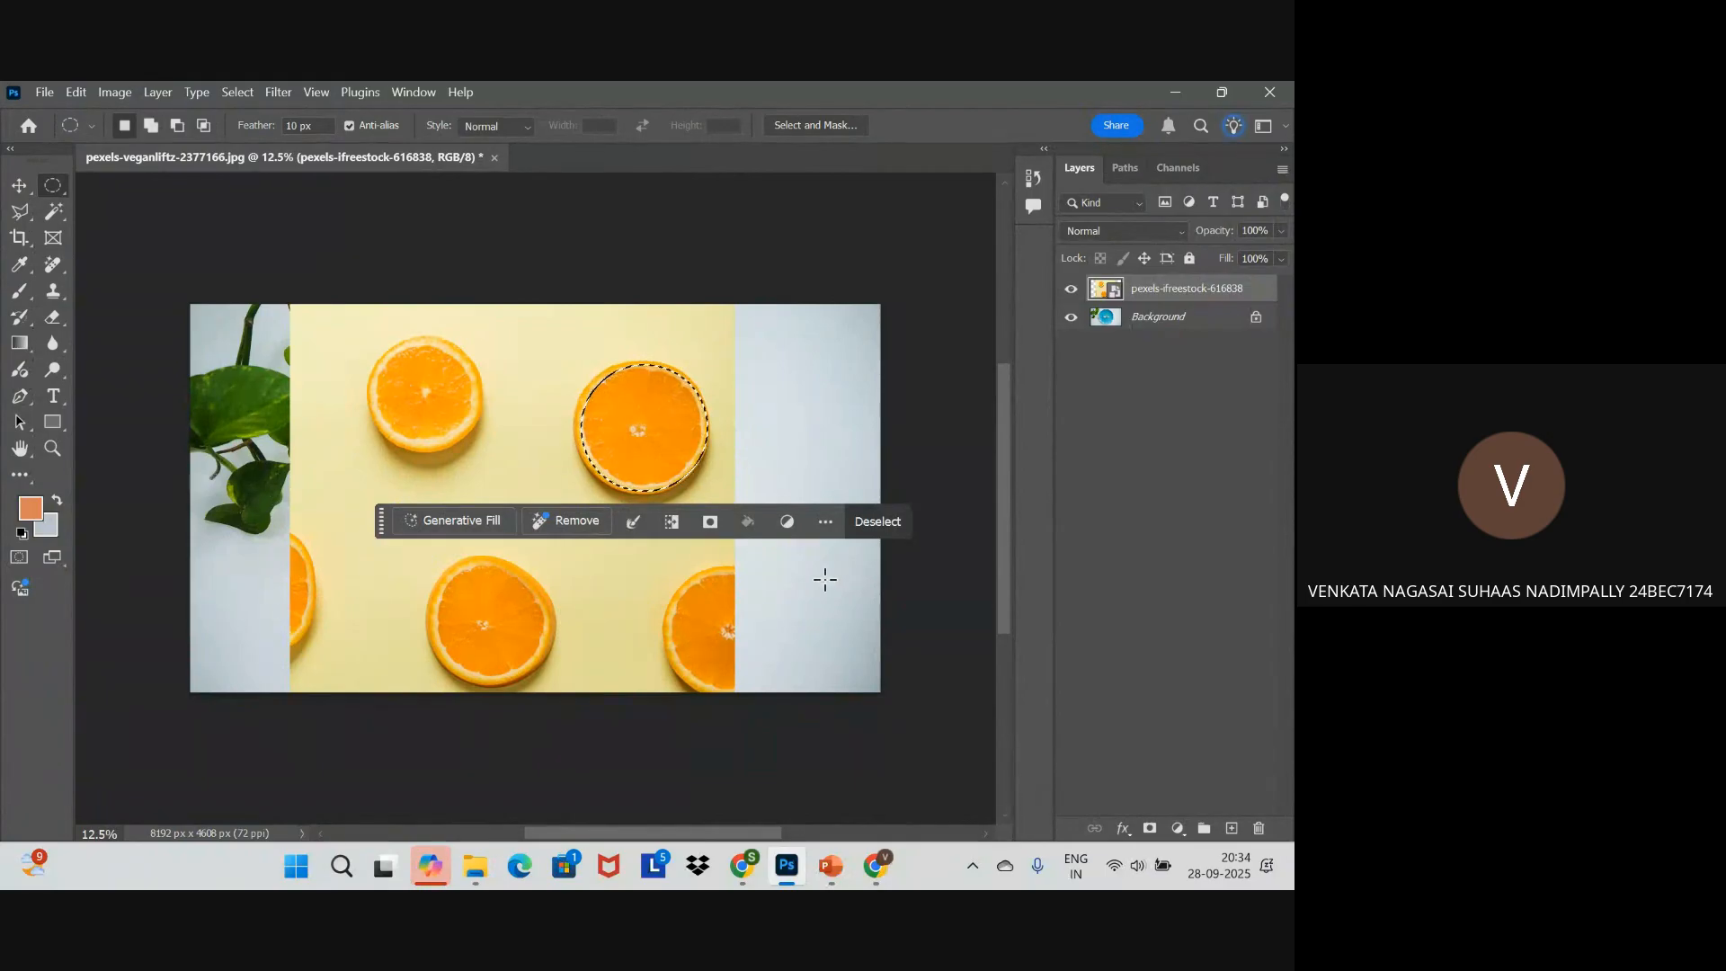
{"action": "left_click", "coordinate": [891, 538]}
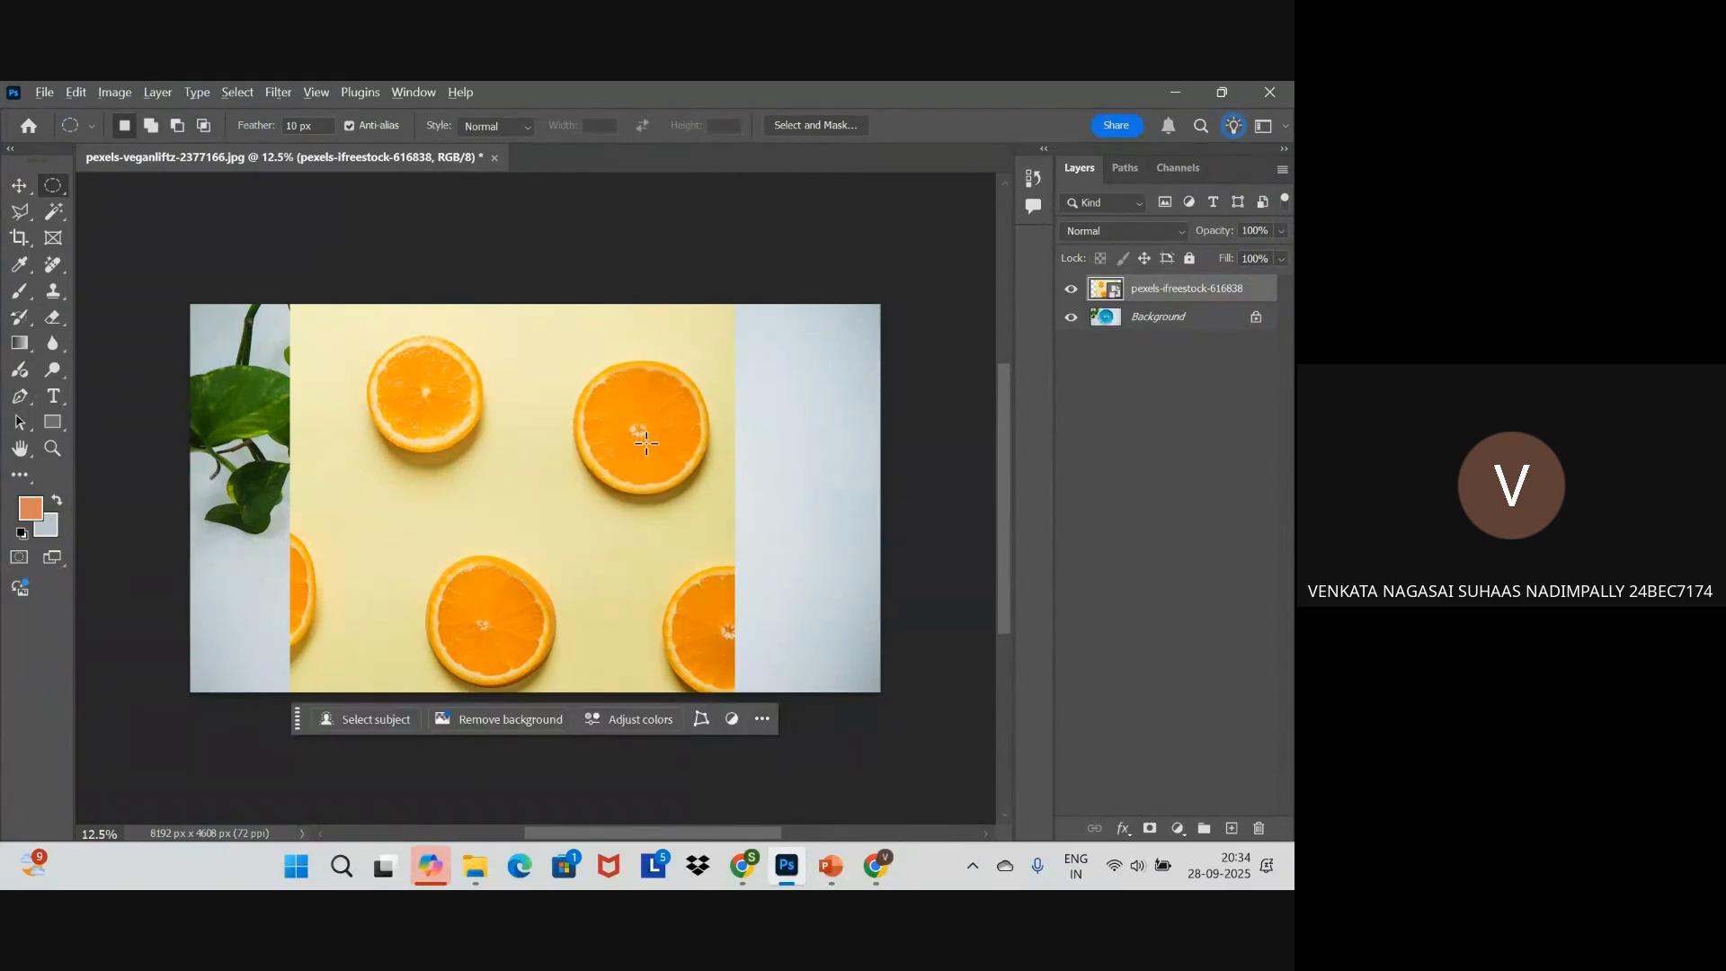
{"action": "left_click_drag", "start_coordinate": [646, 431], "coordinate": [647, 431]}
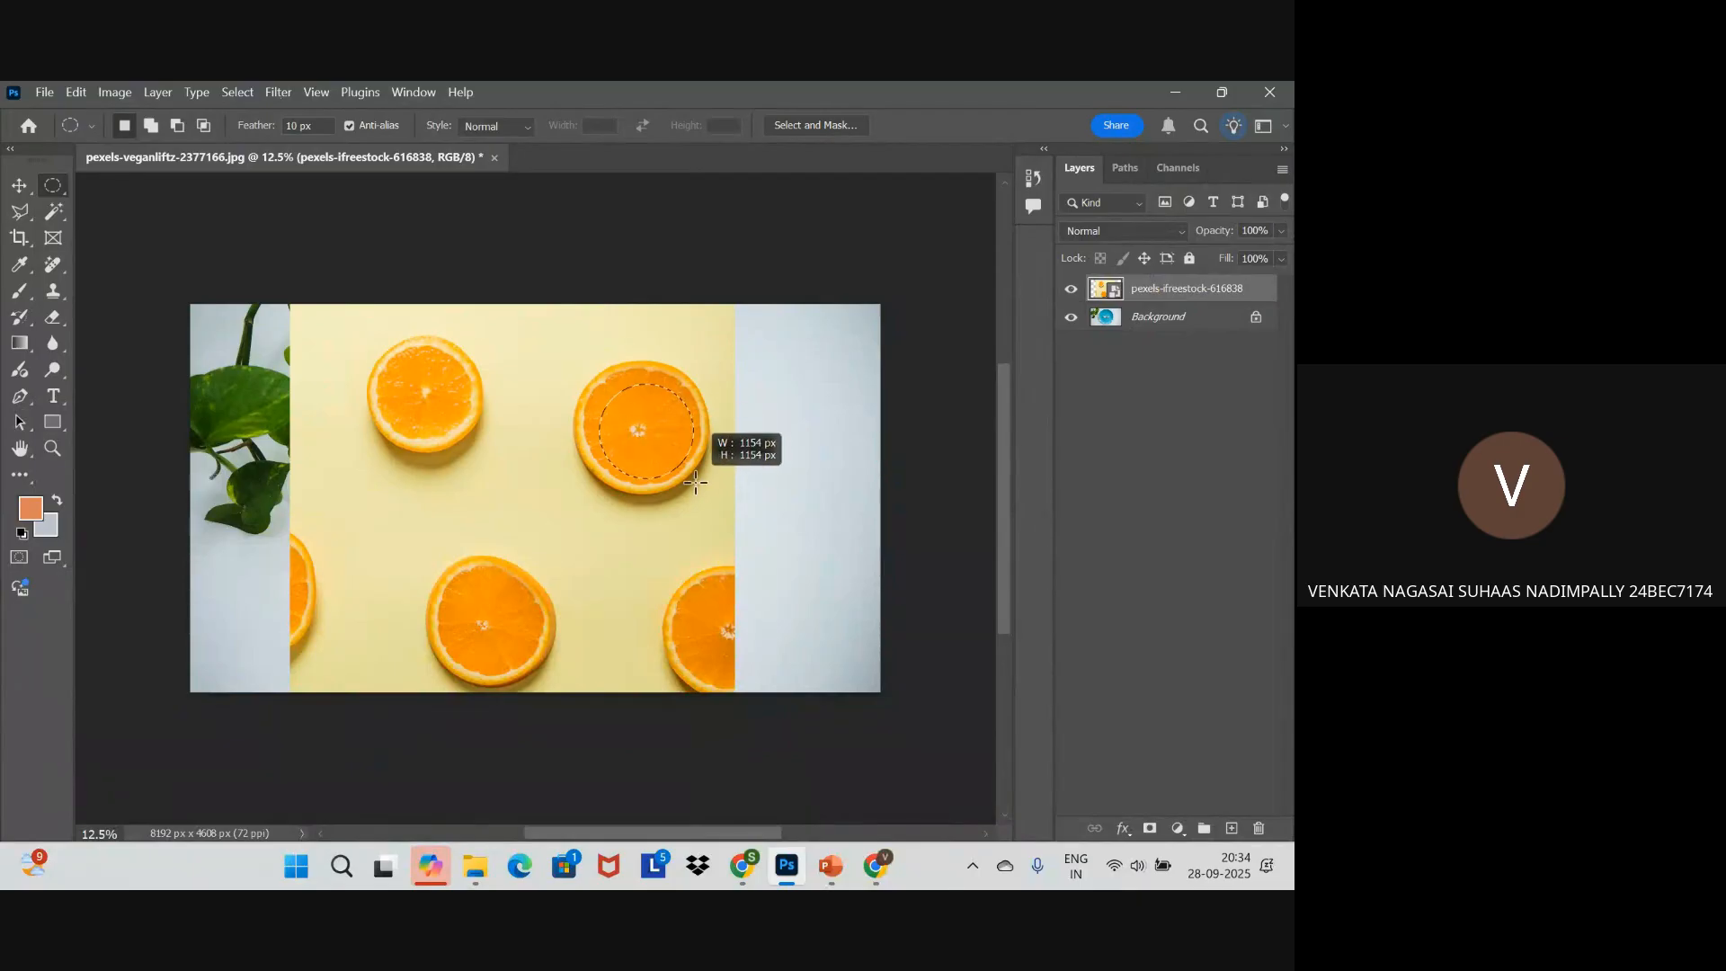
{"action": "mouse_move", "coordinate": [705, 494]}
{"action": "left_mouse_down"}
{"action": "mouse_move", "coordinate": [727, 516]}
{"action": "mouse_move", "coordinate": [709, 505]}
{"action": "left_mouse_up"}
{"action": "left_click_drag", "start_coordinate": [887, 547], "coordinate": [886, 540]}
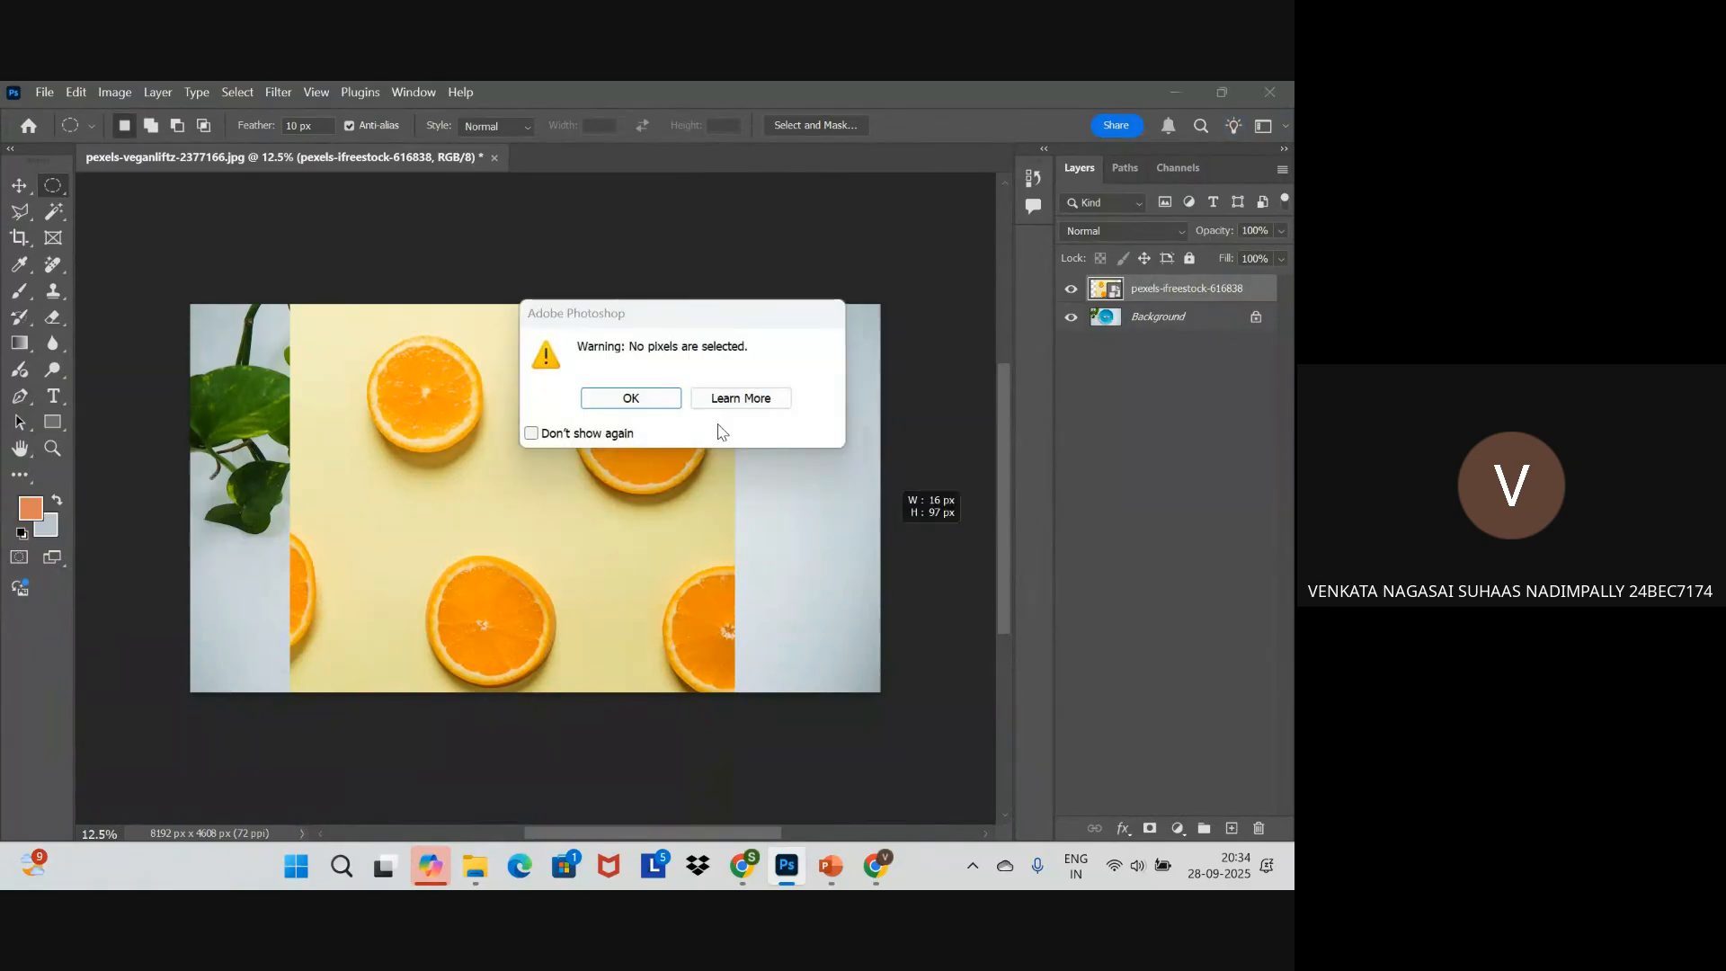
{"action": "left_click", "coordinate": [622, 407]}
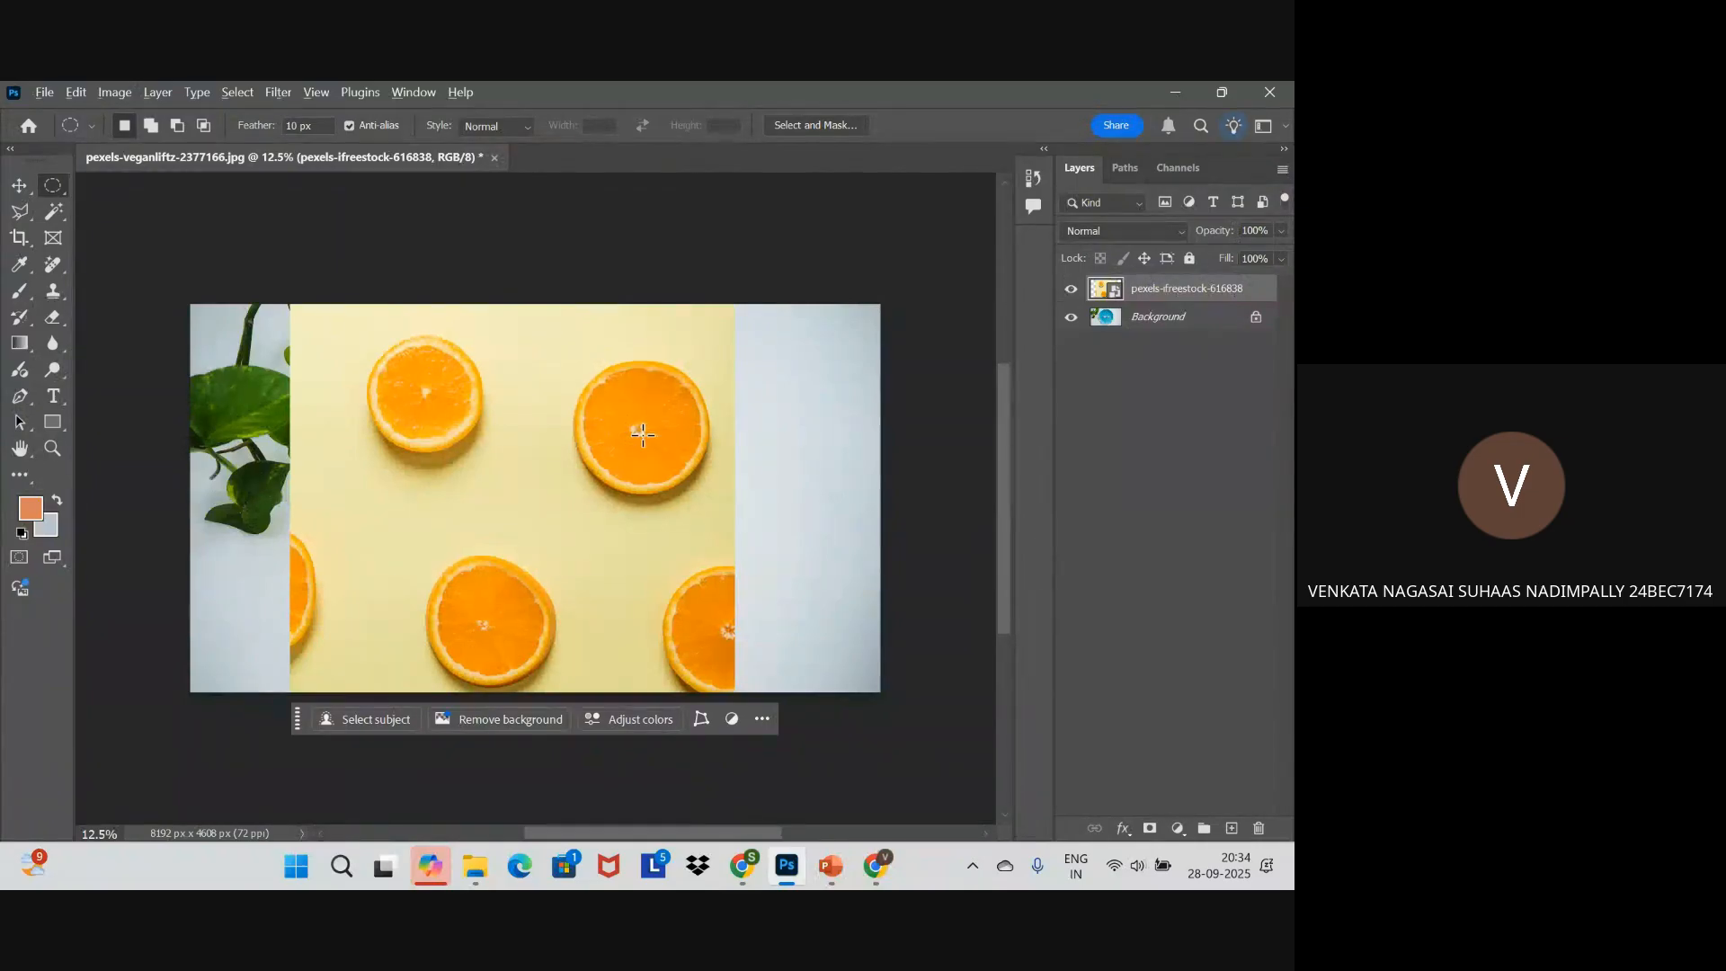
Select the whole upper-right orange slice with a circular marquee and copy and paste it onto its own layer.
{"action": "left_click_drag", "start_coordinate": [641, 431], "coordinate": [707, 511]}
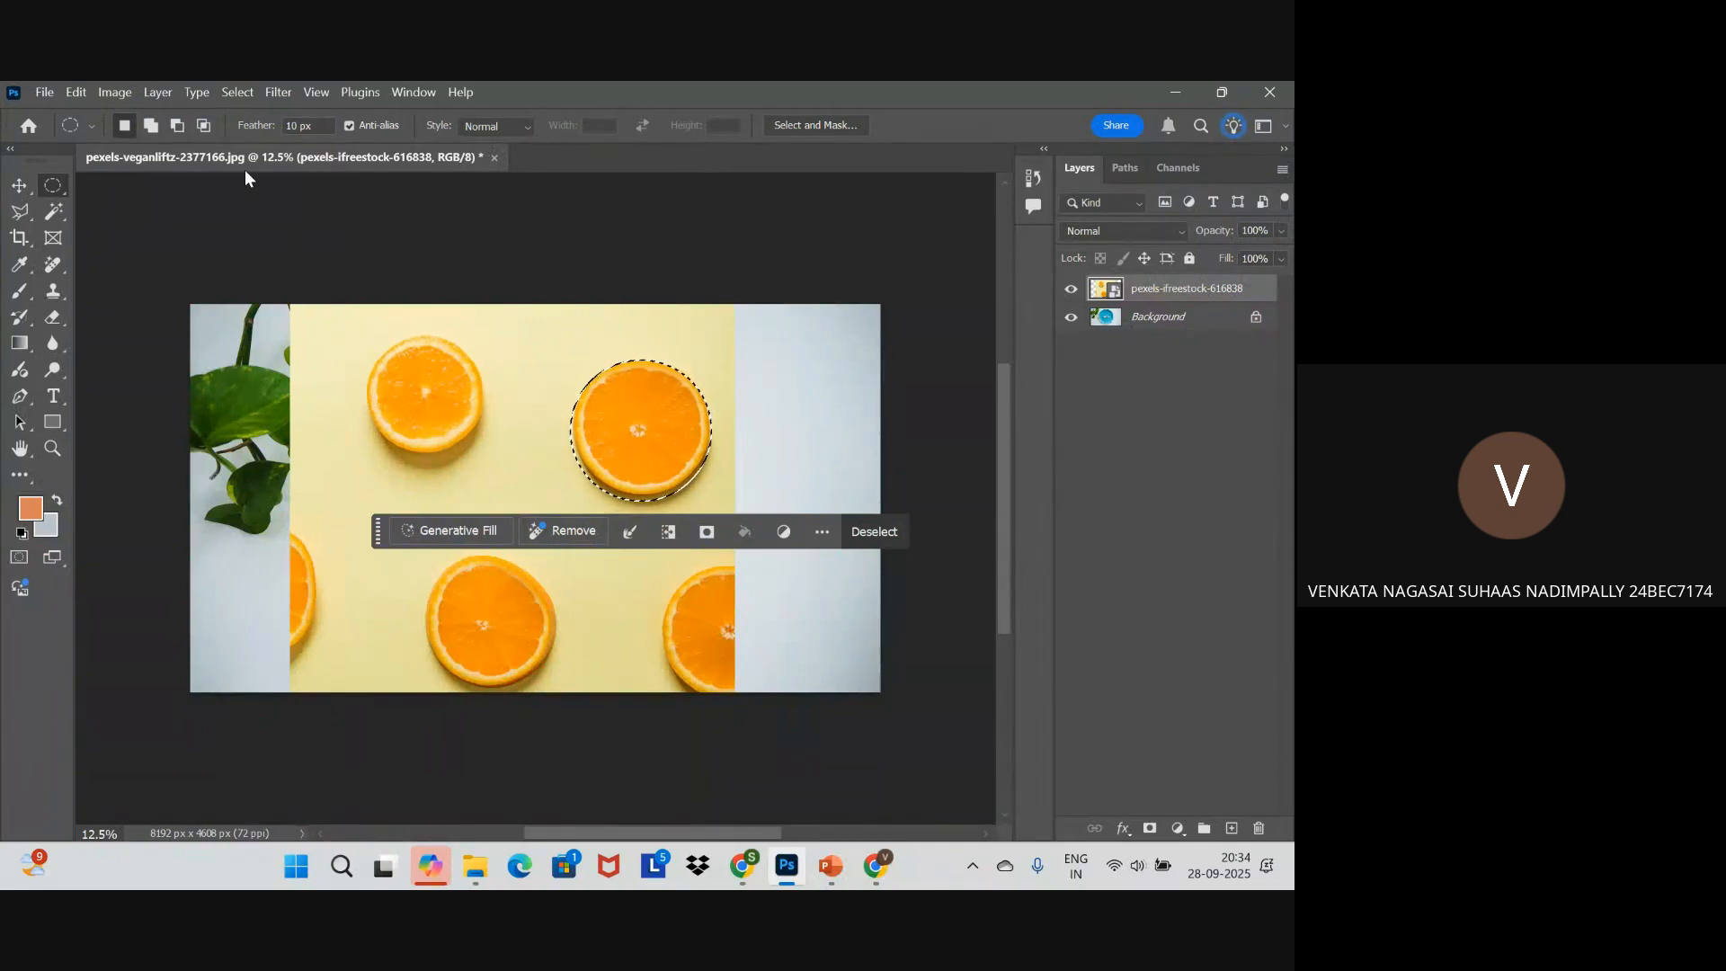
{"action": "left_click", "coordinate": [76, 92]}
{"action": "left_click", "coordinate": [134, 223]}
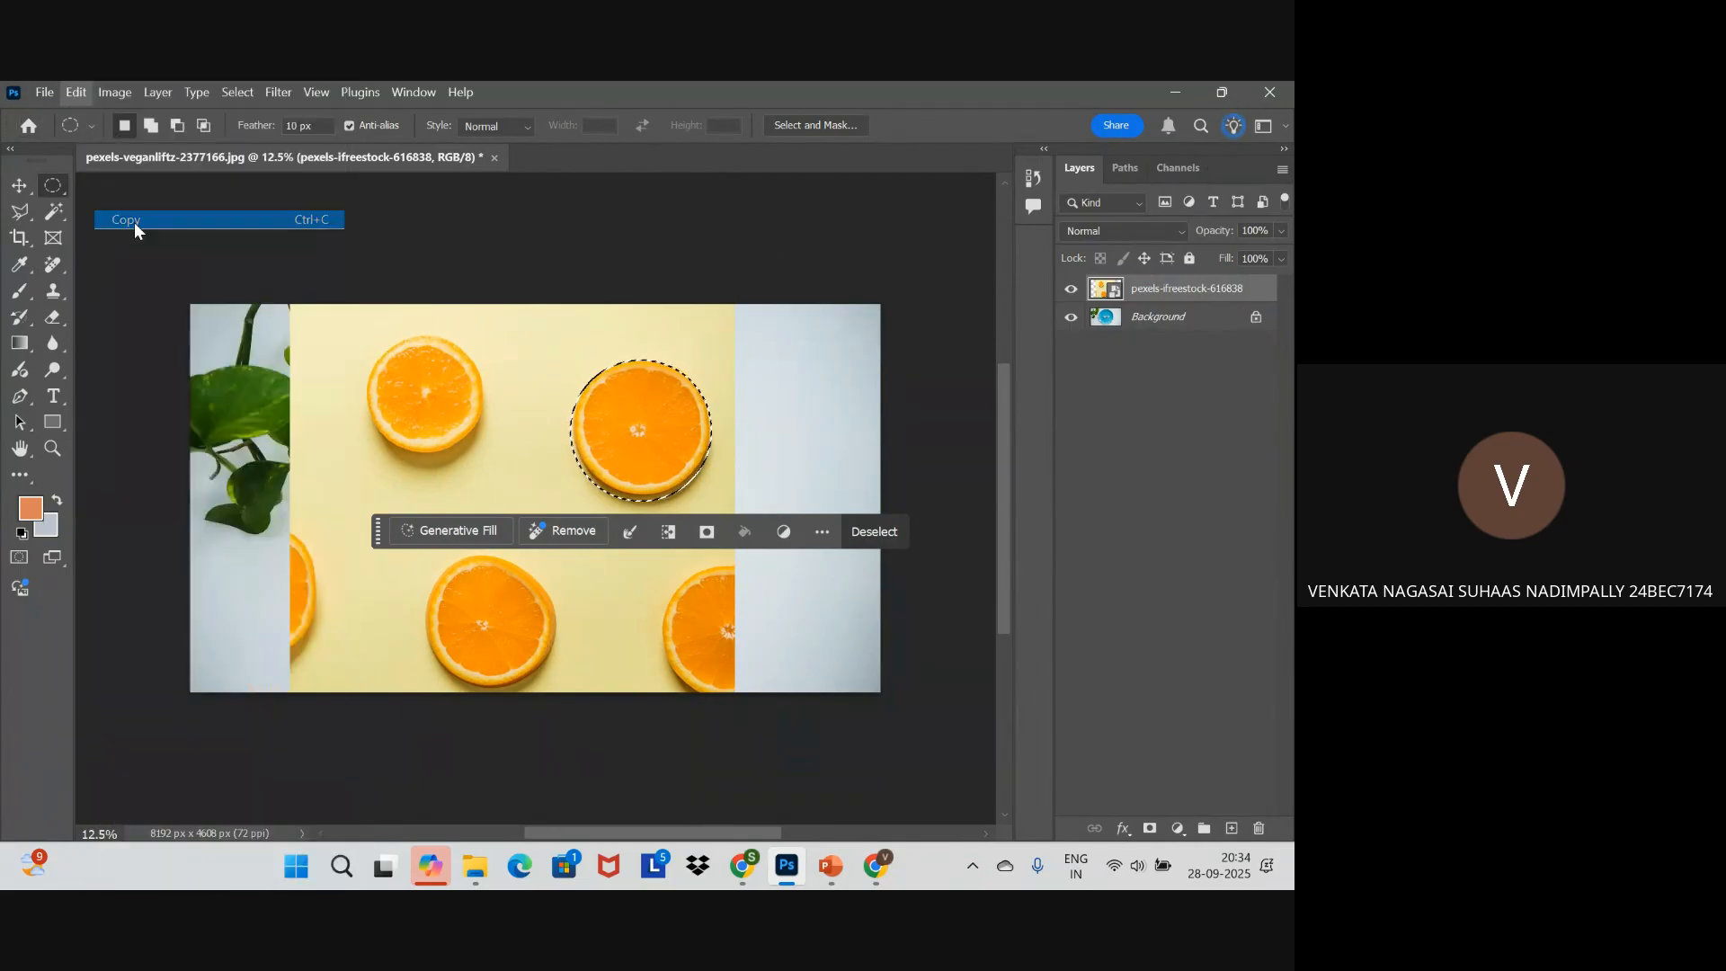
{"action": "left_click", "coordinate": [76, 92]}
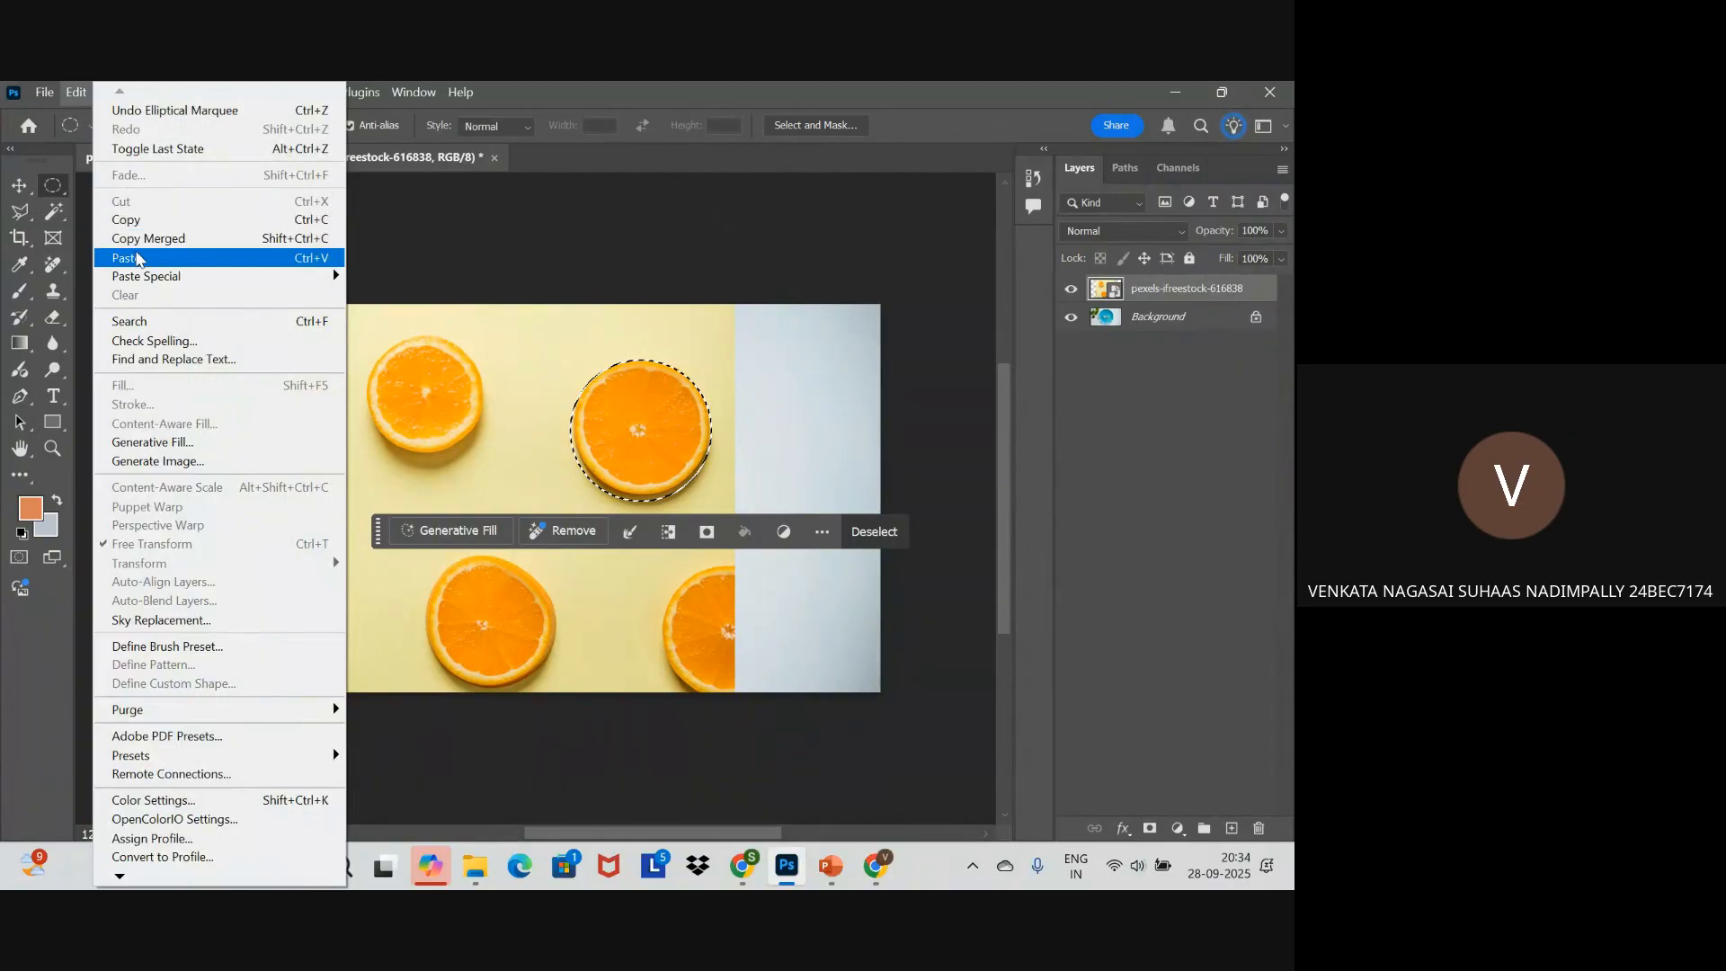
{"action": "left_click", "coordinate": [130, 258]}
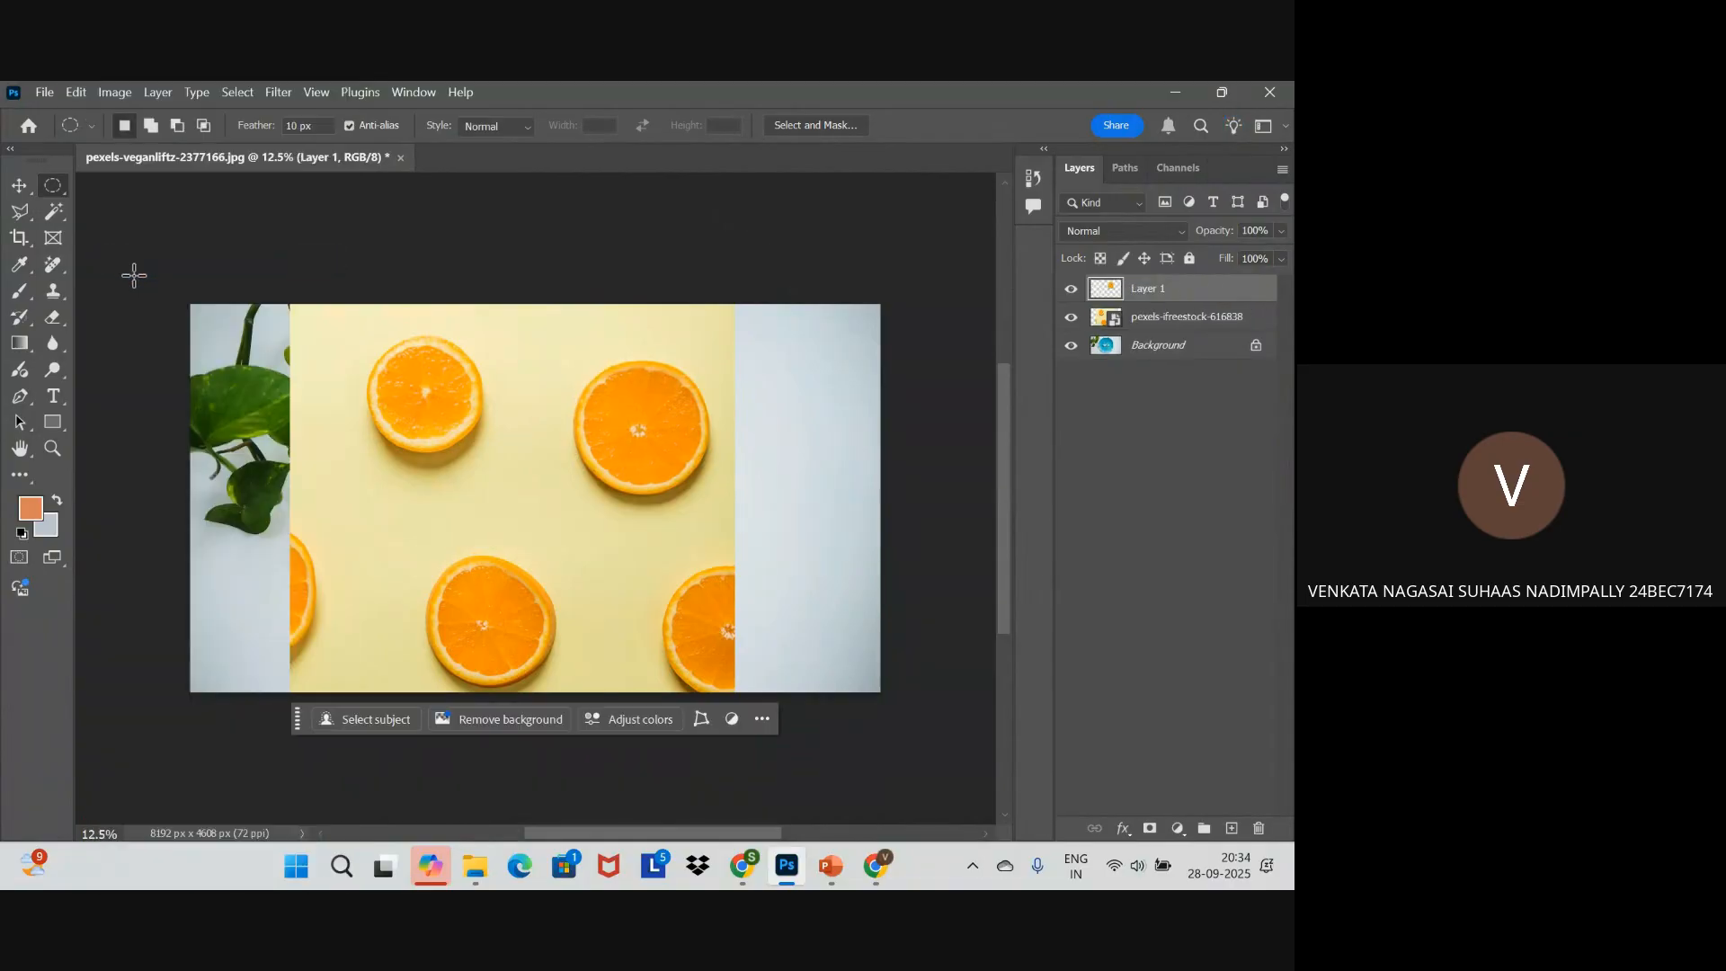
Toggle the visibility of the three layers to compare them, and hide the pexels-ifreestock-616838 layer.
{"action": "left_click", "coordinate": [1070, 318]}
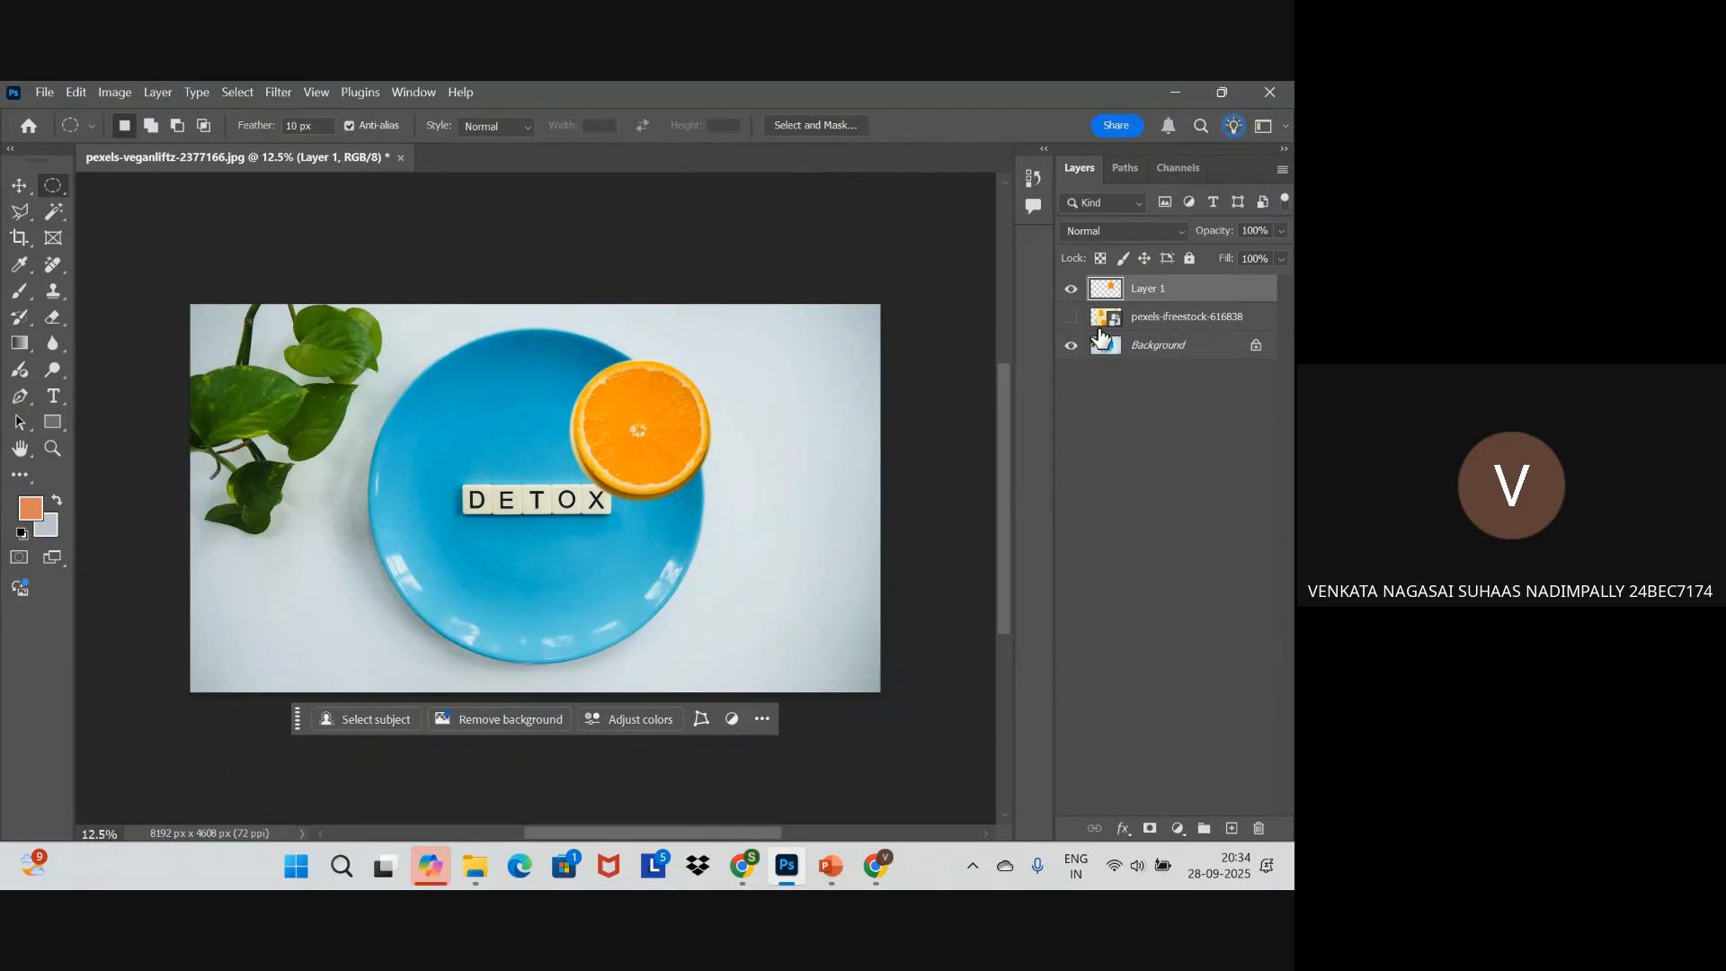
{"action": "left_click", "coordinate": [1069, 314]}
{"action": "left_click", "coordinate": [1073, 289]}
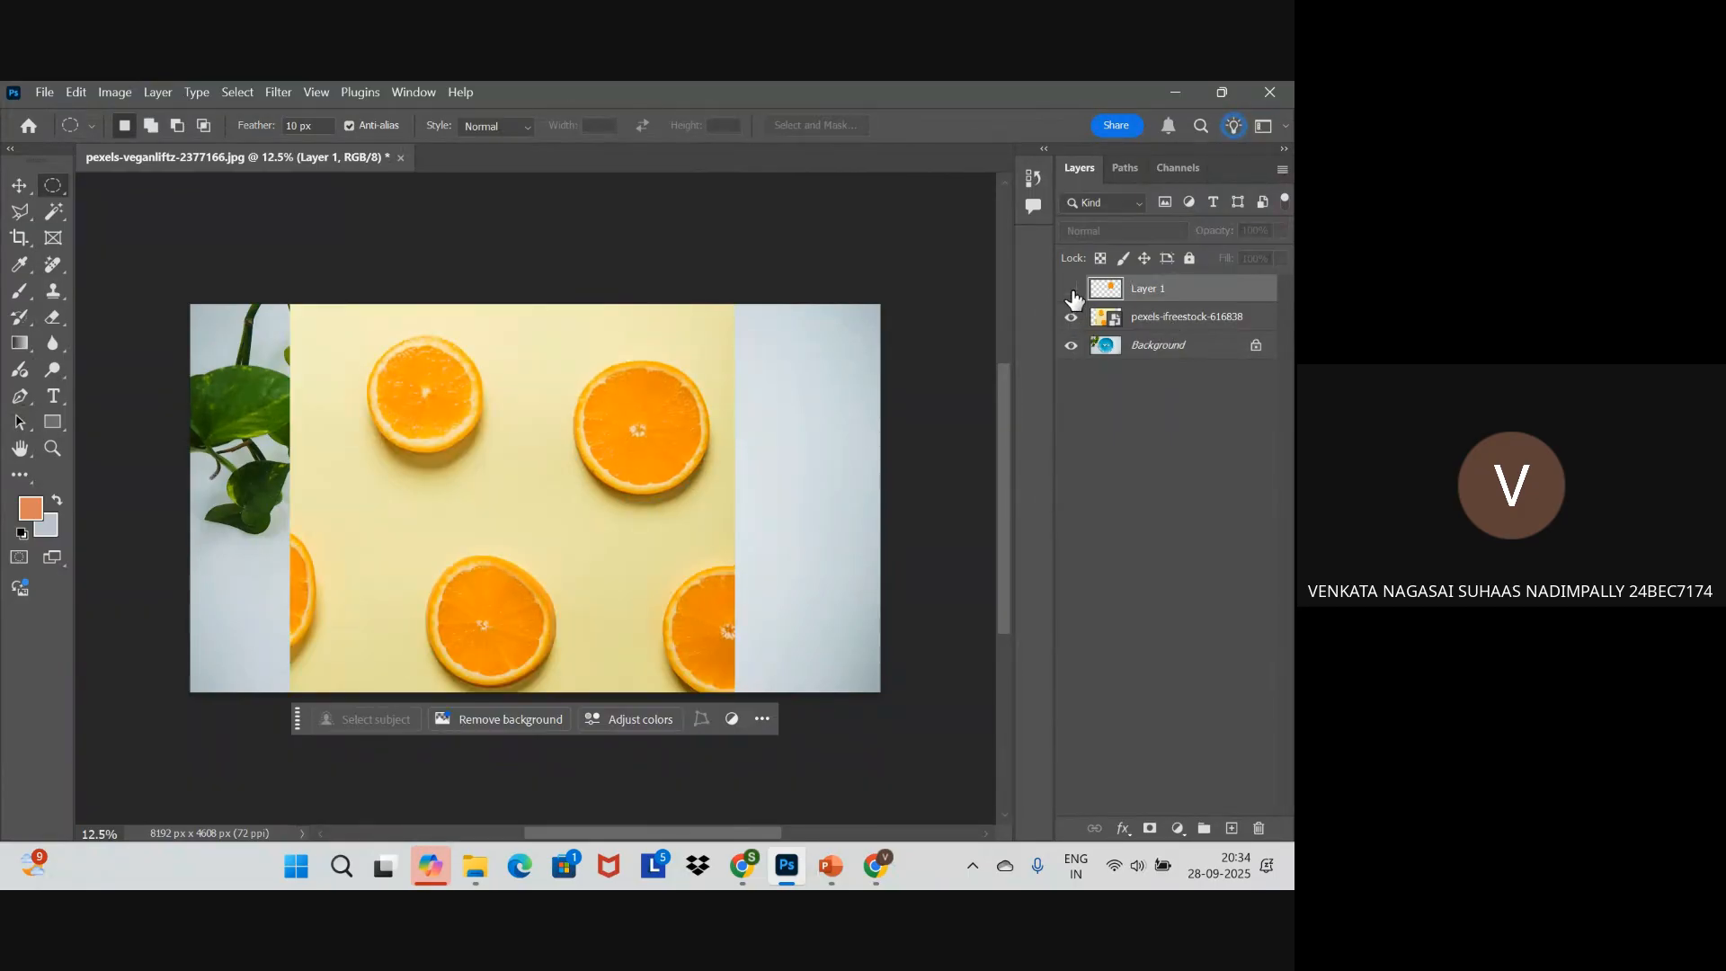
{"action": "left_click", "coordinate": [1071, 289]}
{"action": "left_click", "coordinate": [1069, 349]}
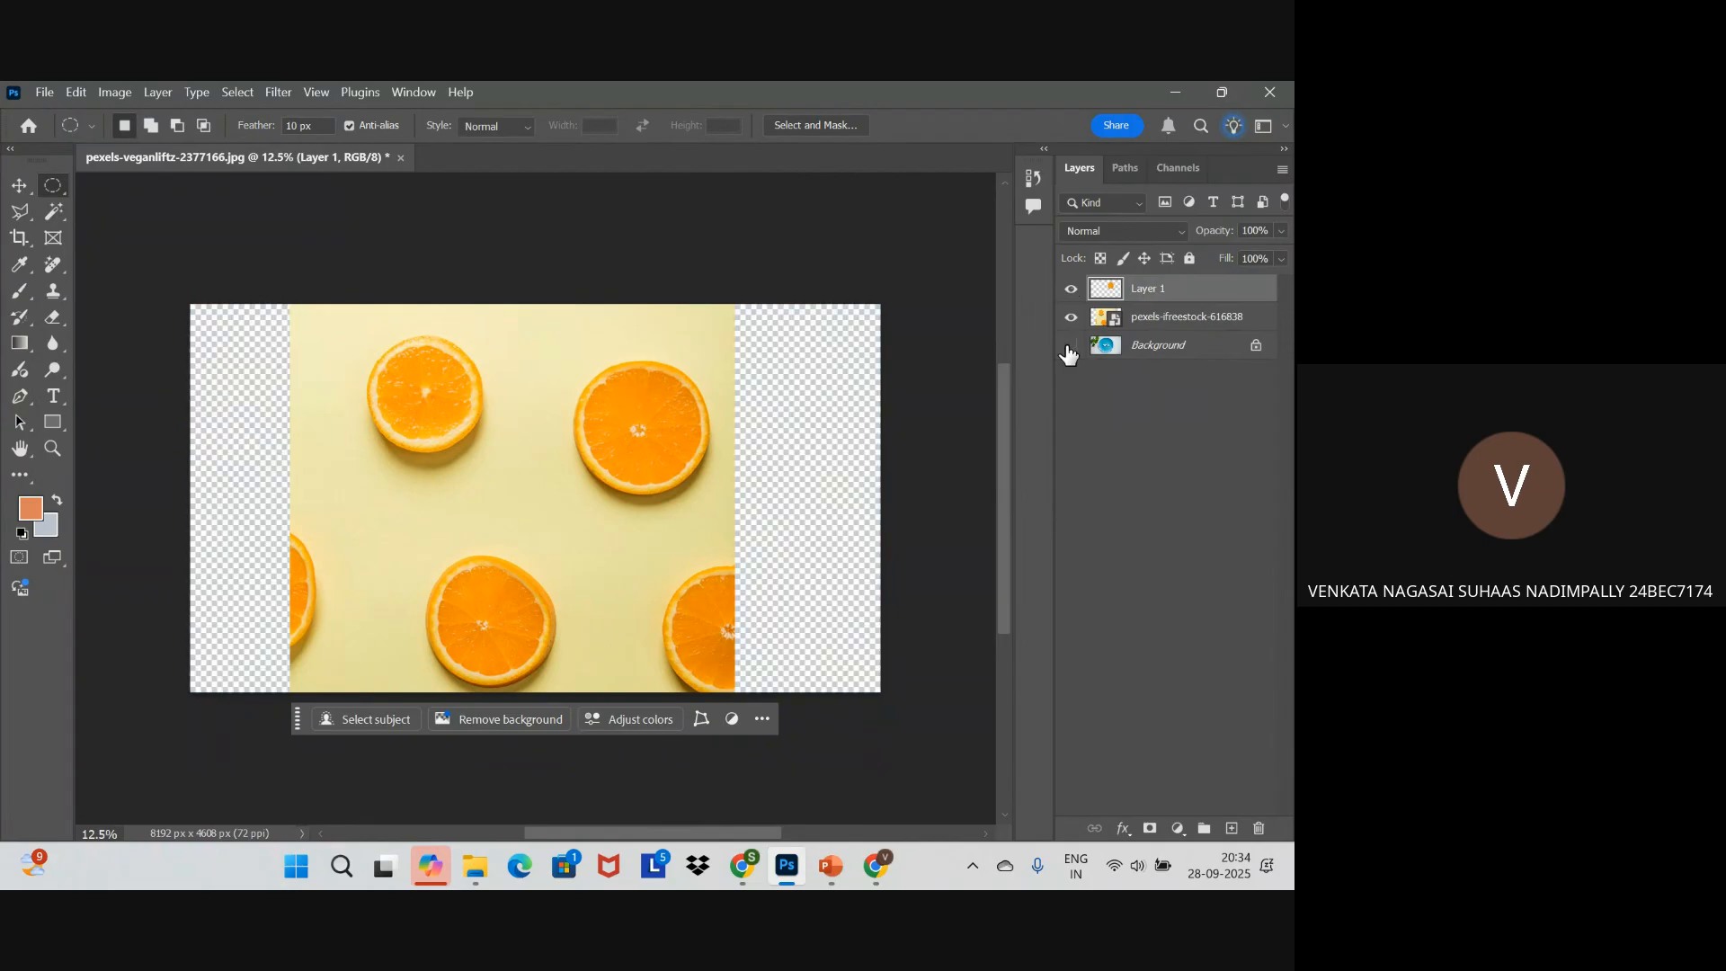
{"action": "left_click", "coordinate": [1069, 347]}
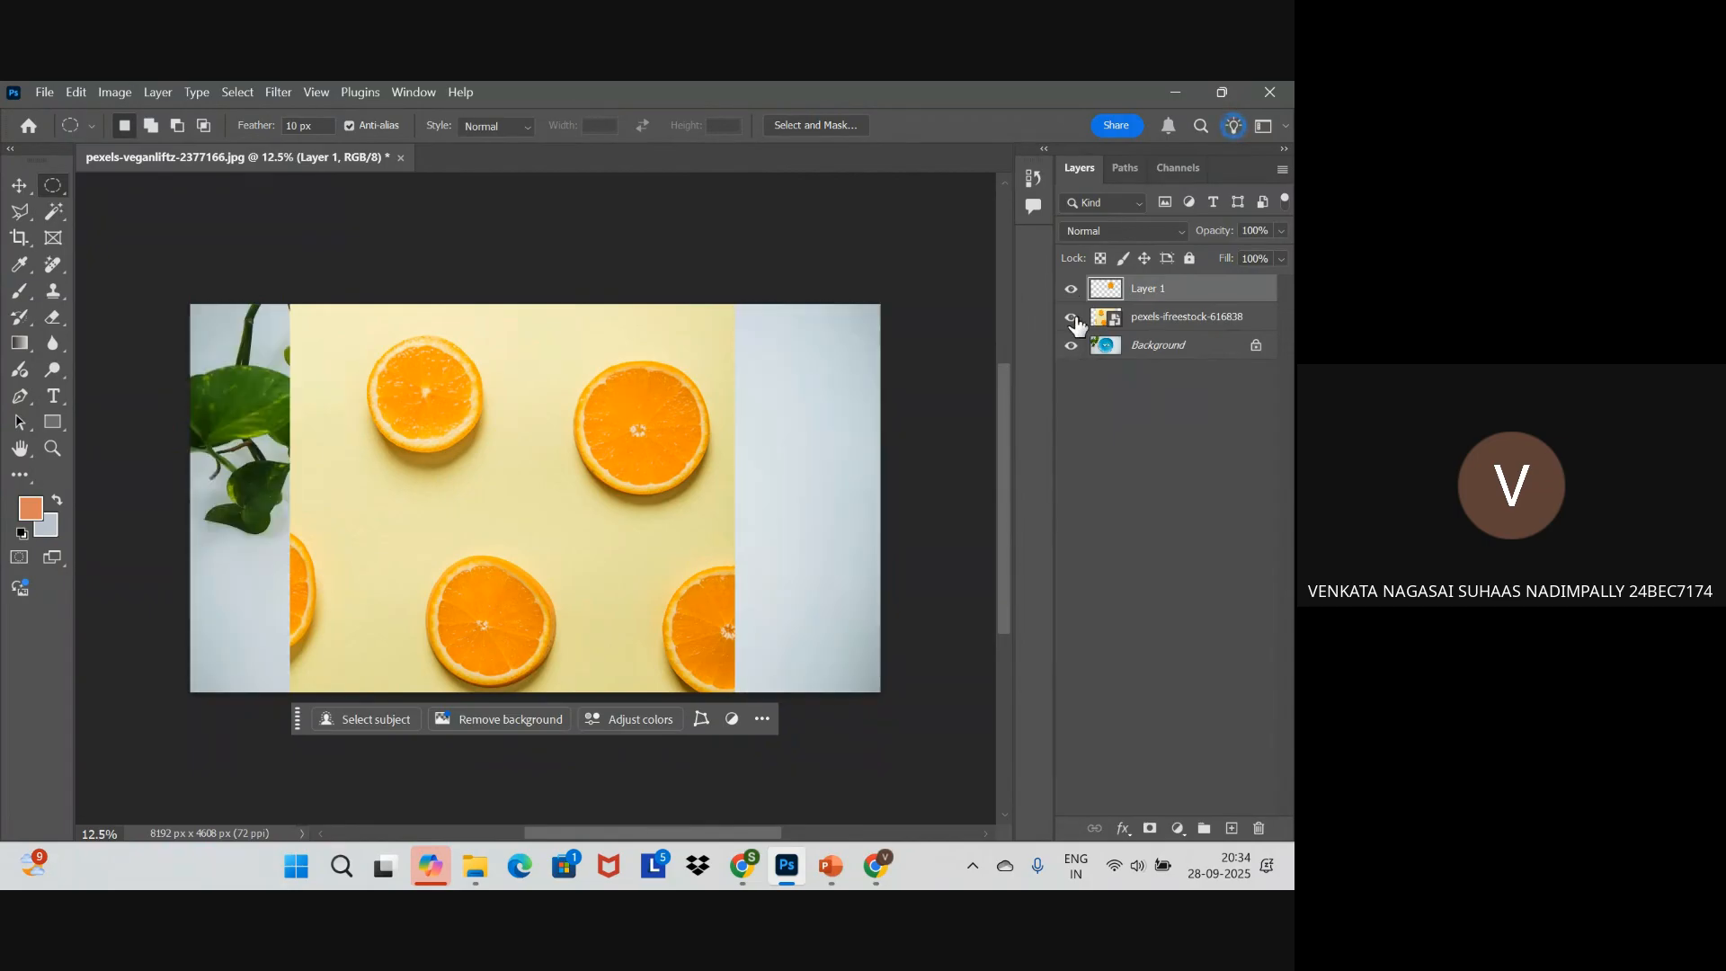
{"action": "left_click", "coordinate": [1075, 318]}
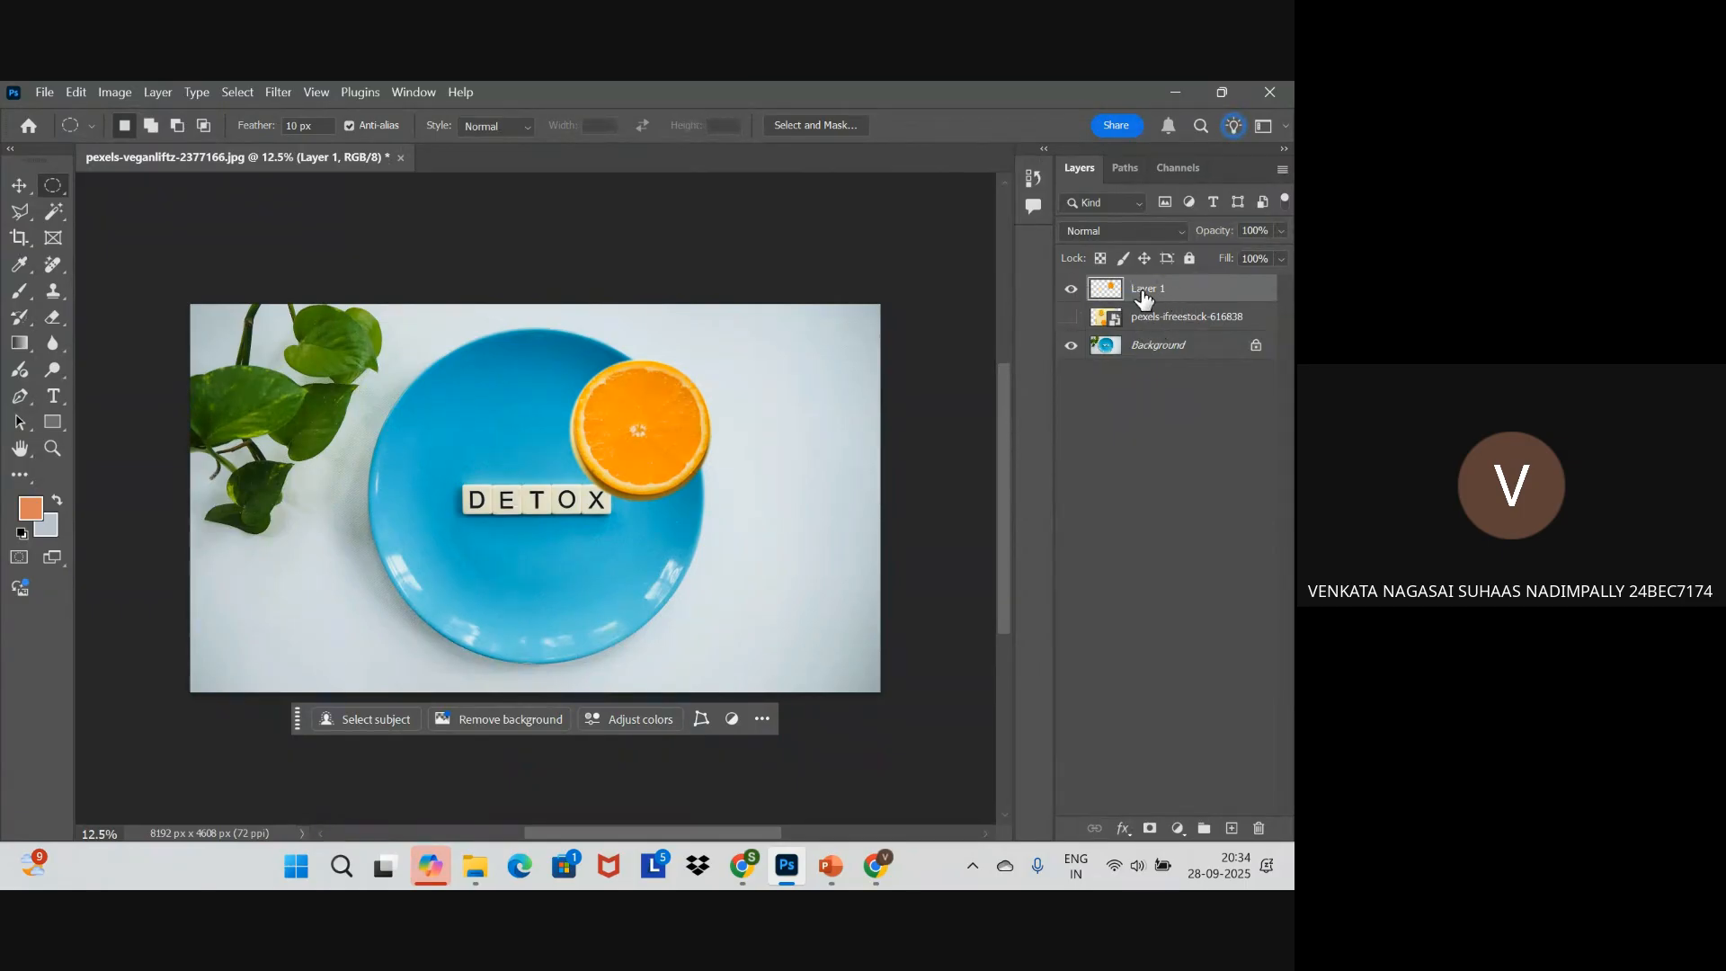
Move the cut-out orange slice to the centre of the blue plate and enlarge it to 127.28%, covering the DETOX tiles.
{"action": "left_click", "coordinate": [11, 187]}
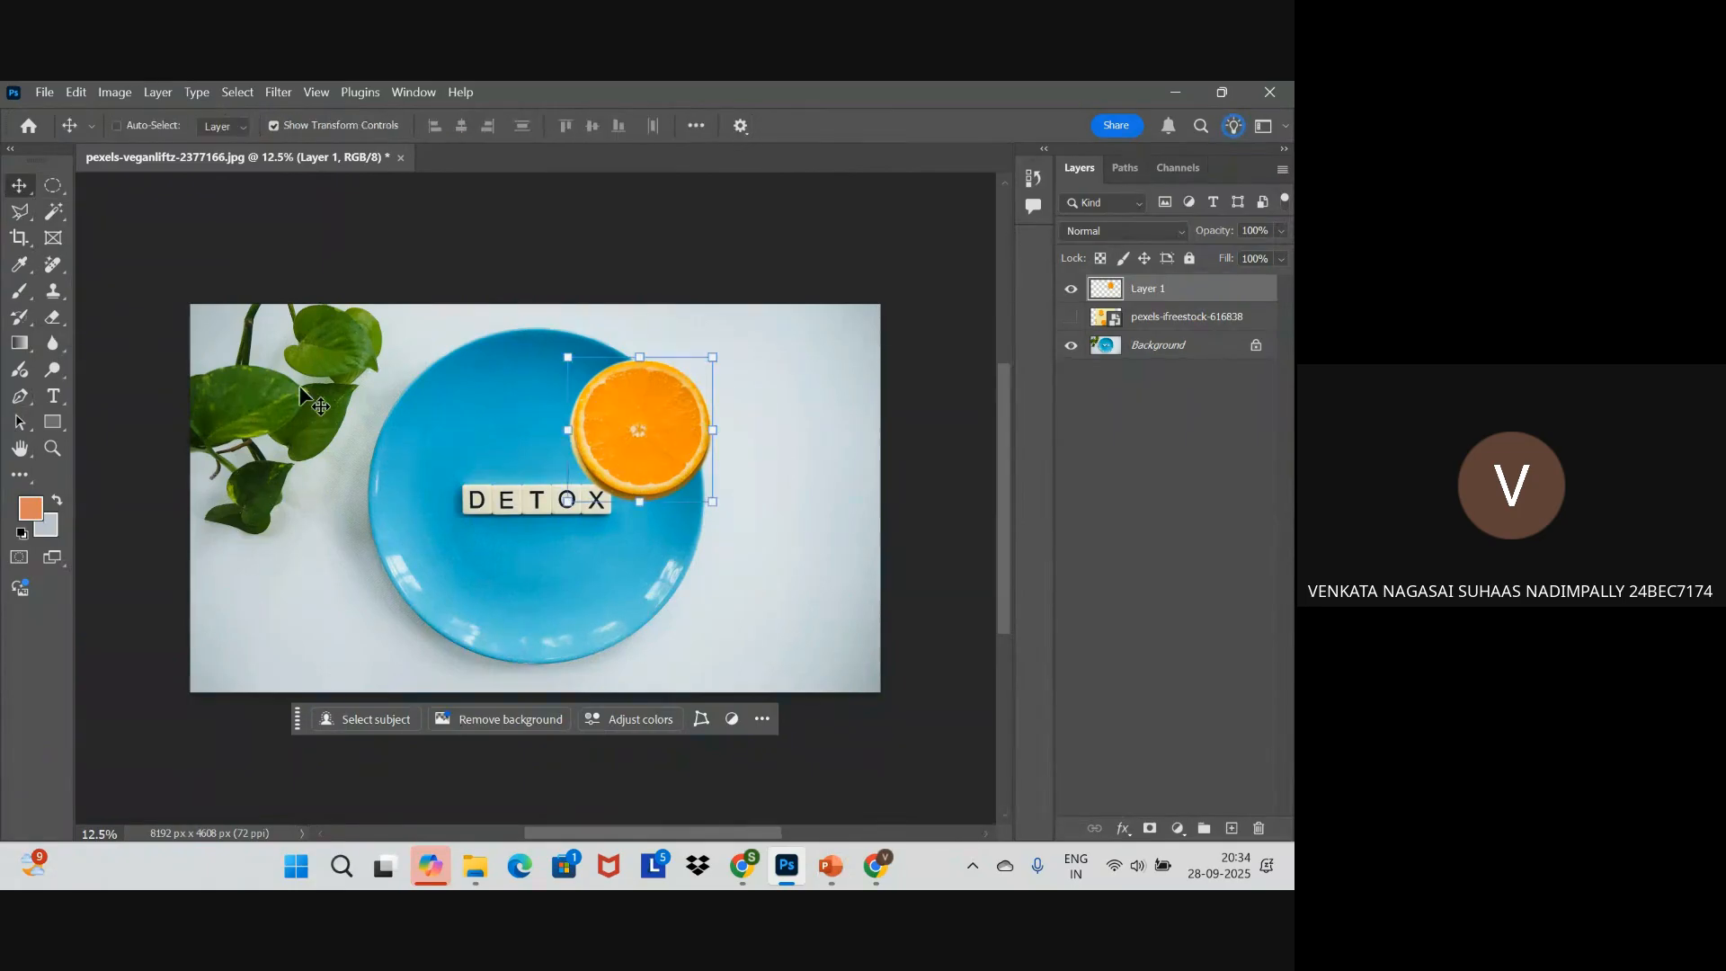
{"action": "left_click_drag", "start_coordinate": [645, 419], "coordinate": [631, 508]}
{"action": "key", "text": "ctrl+t"}
{"action": "mouse_move", "coordinate": [550, 478]}
{"action": "left_mouse_down"}
{"action": "mouse_move", "coordinate": [630, 502]}
{"action": "mouse_move", "coordinate": [556, 489]}
{"action": "left_mouse_up"}
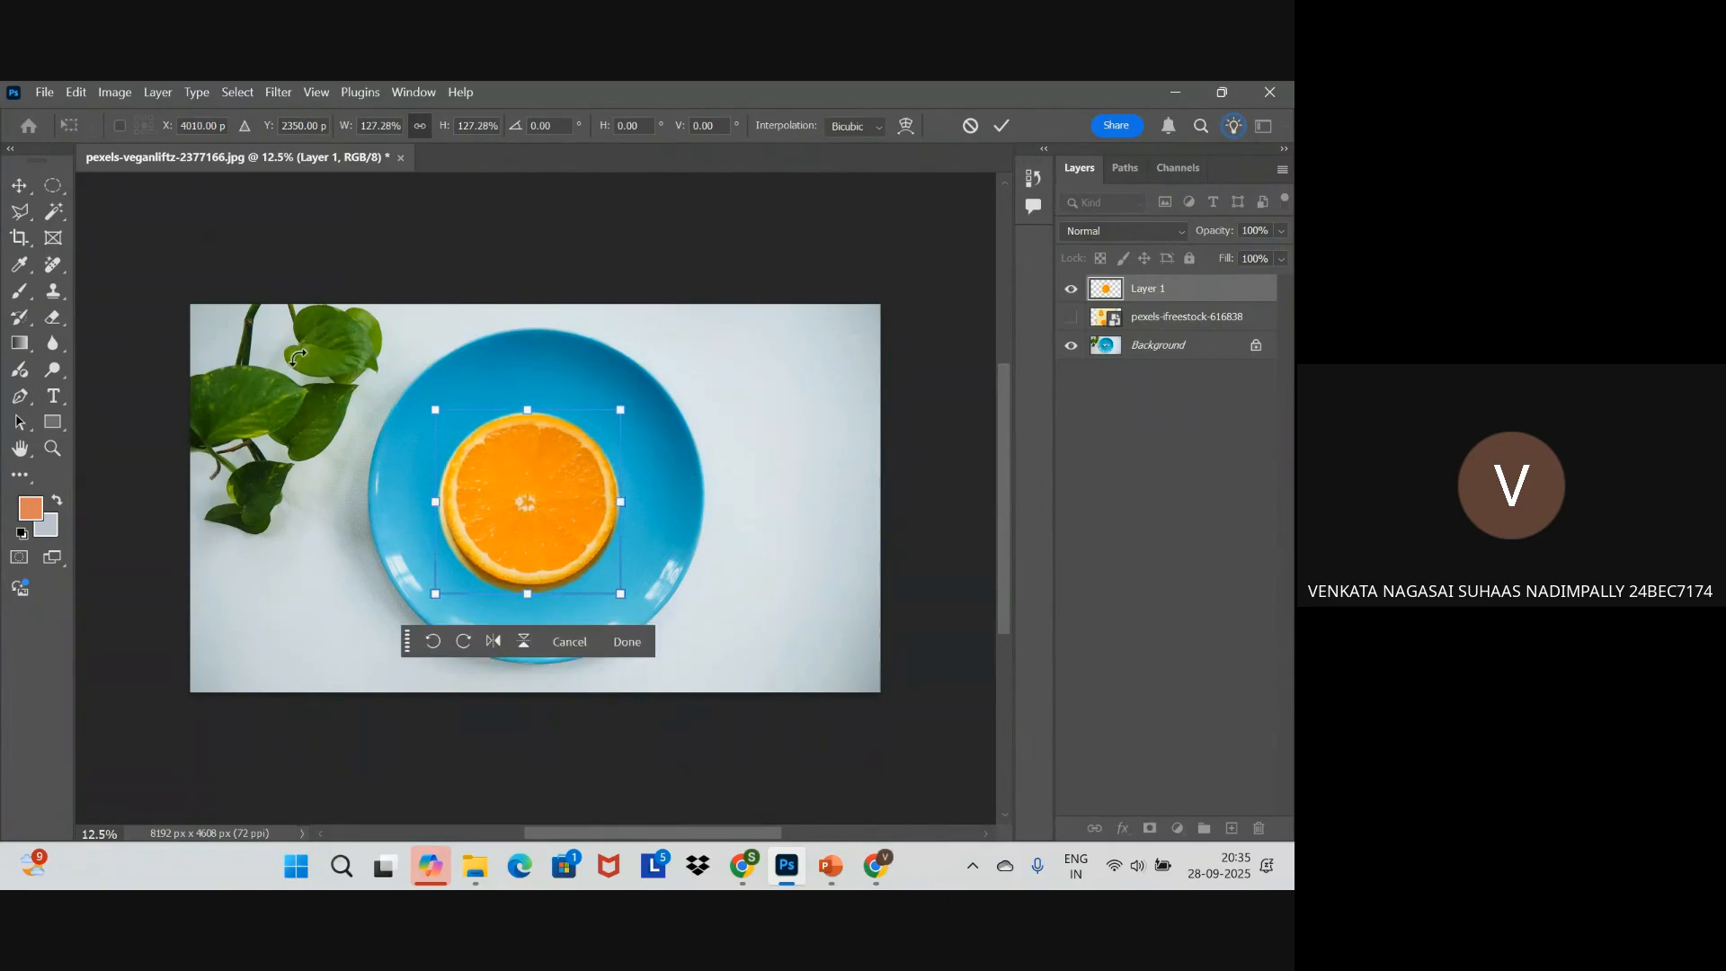
{"action": "left_click", "coordinate": [52, 187]}
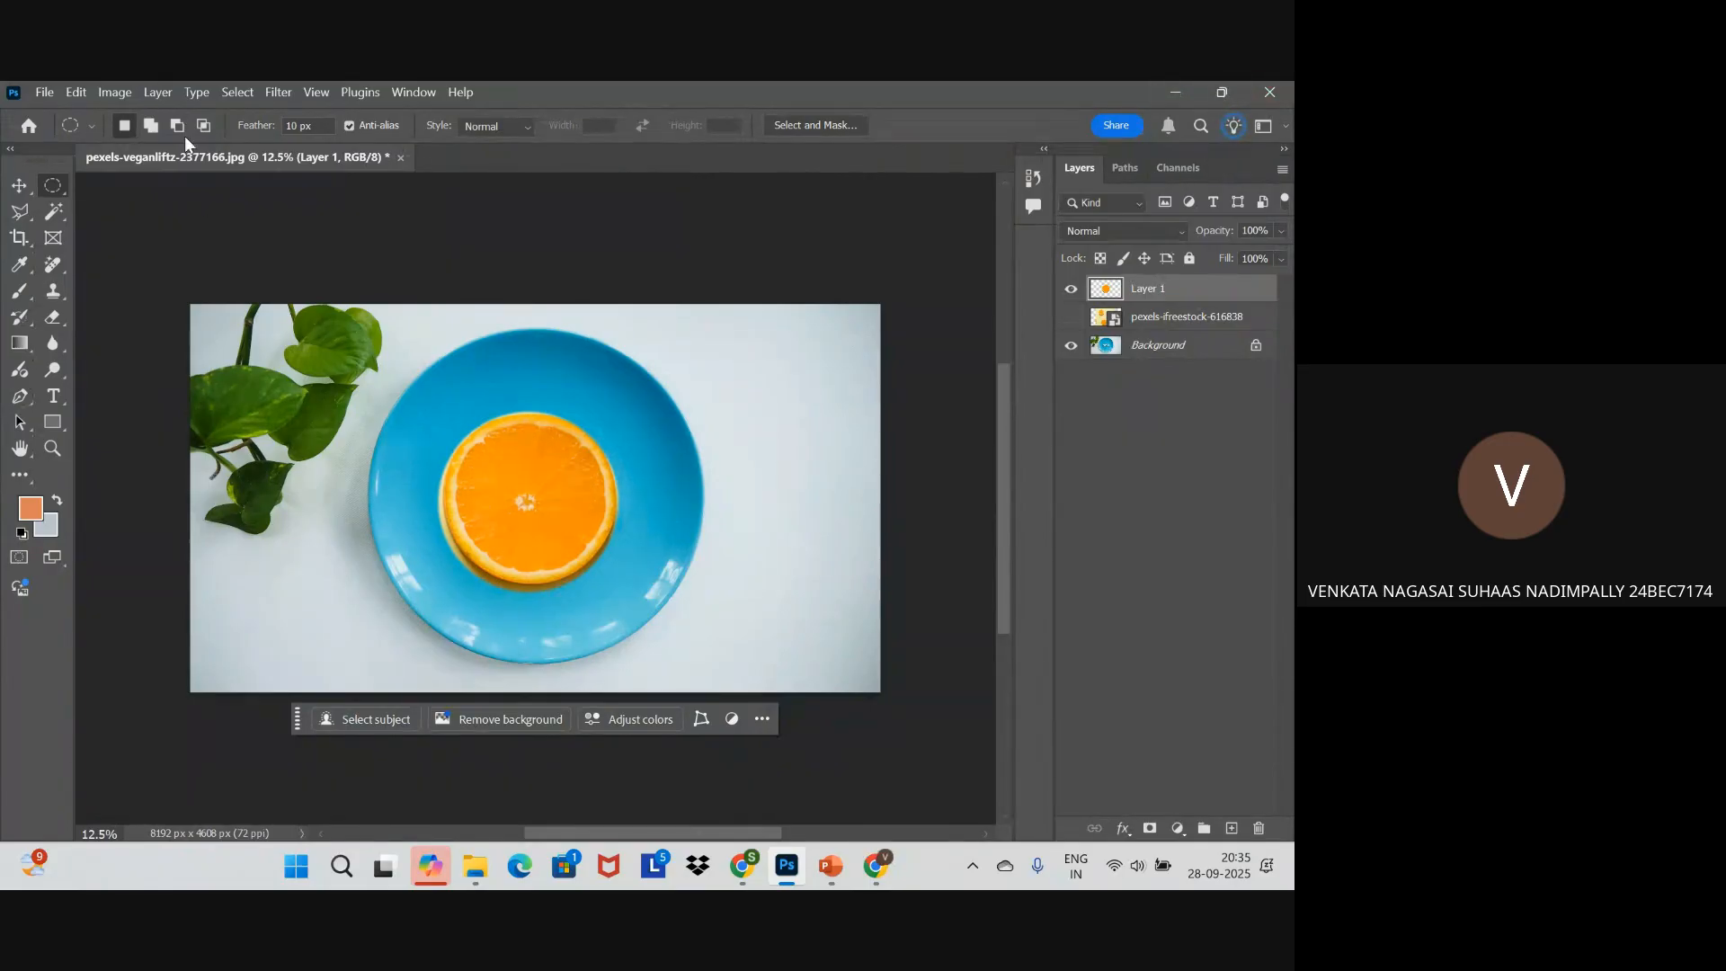
Close the plate composite without saving its changes and switch to the presentation's Marquee Tools slide.
{"action": "left_click", "coordinate": [399, 158]}
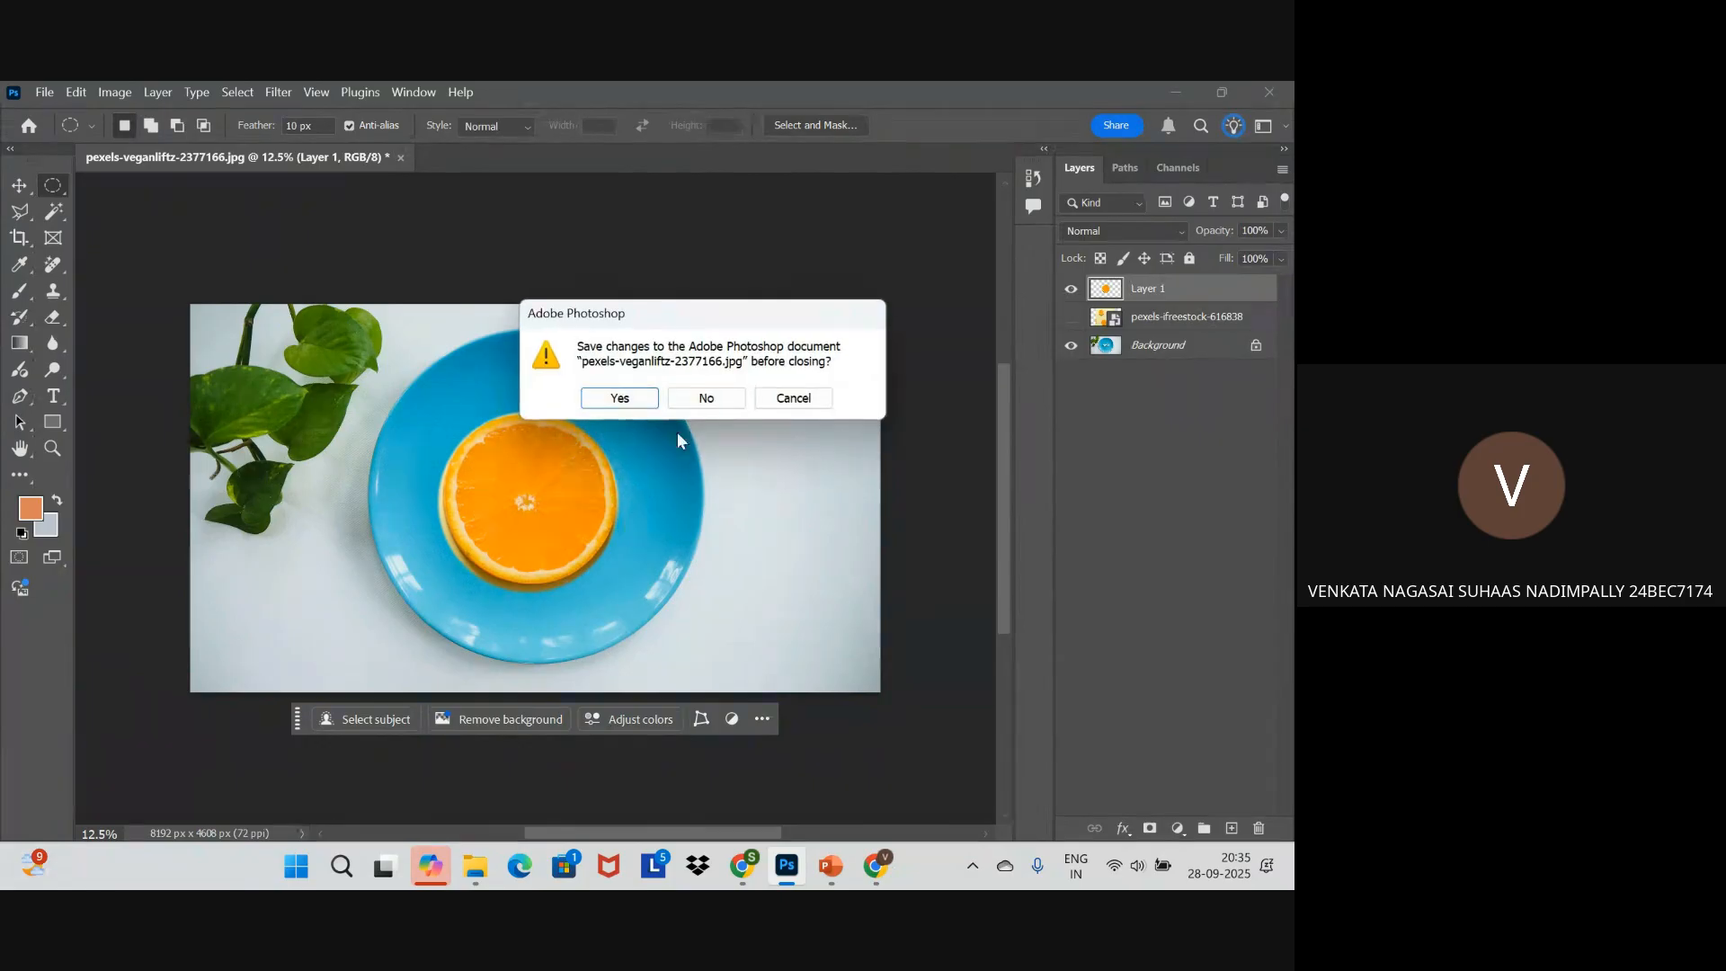
{"action": "left_click", "coordinate": [706, 397]}
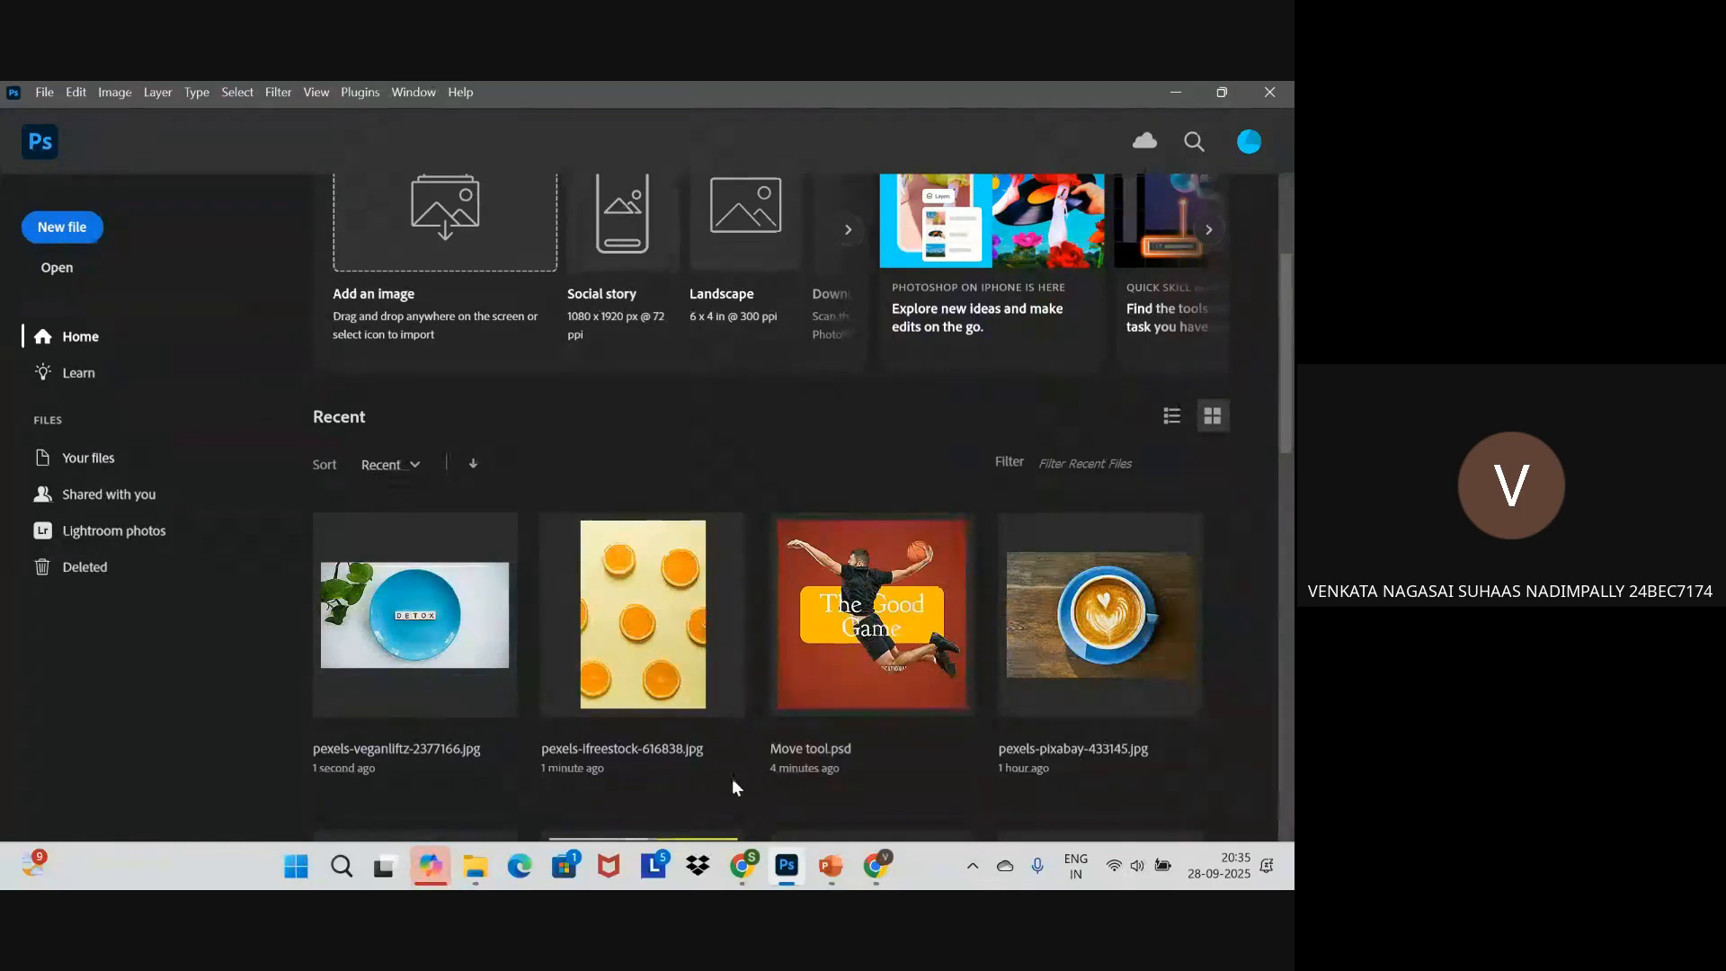
{"action": "mouse_move", "coordinate": [475, 865]}
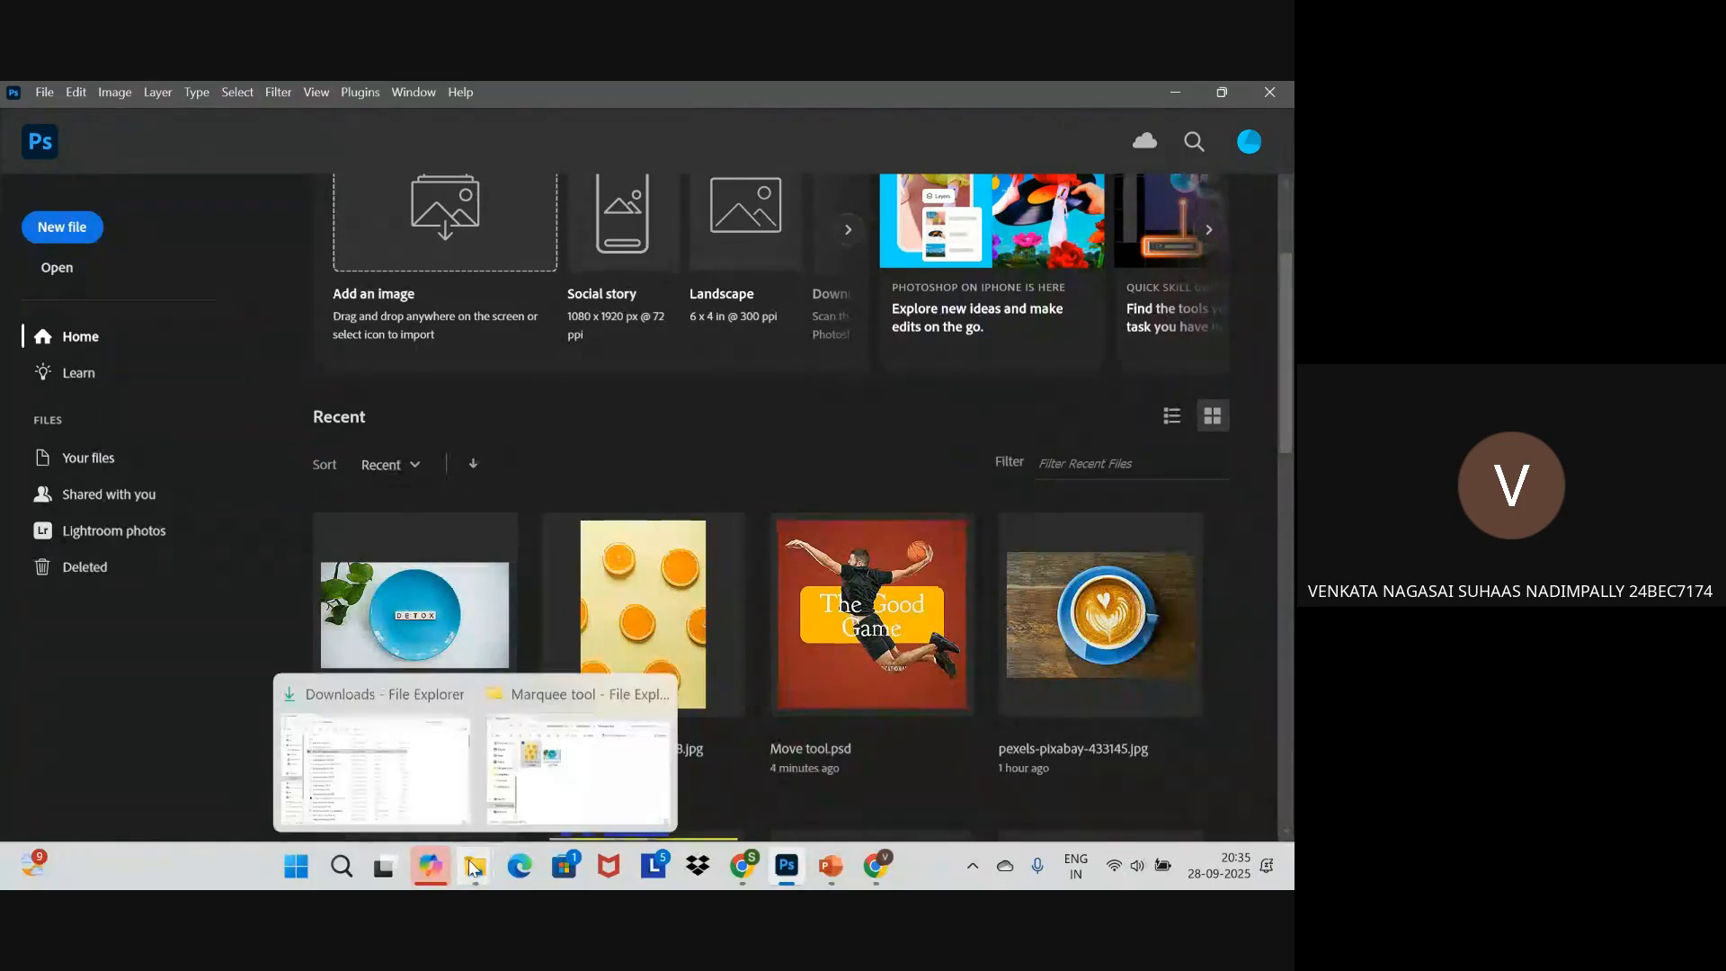
{"action": "mouse_move", "coordinate": [580, 812]}
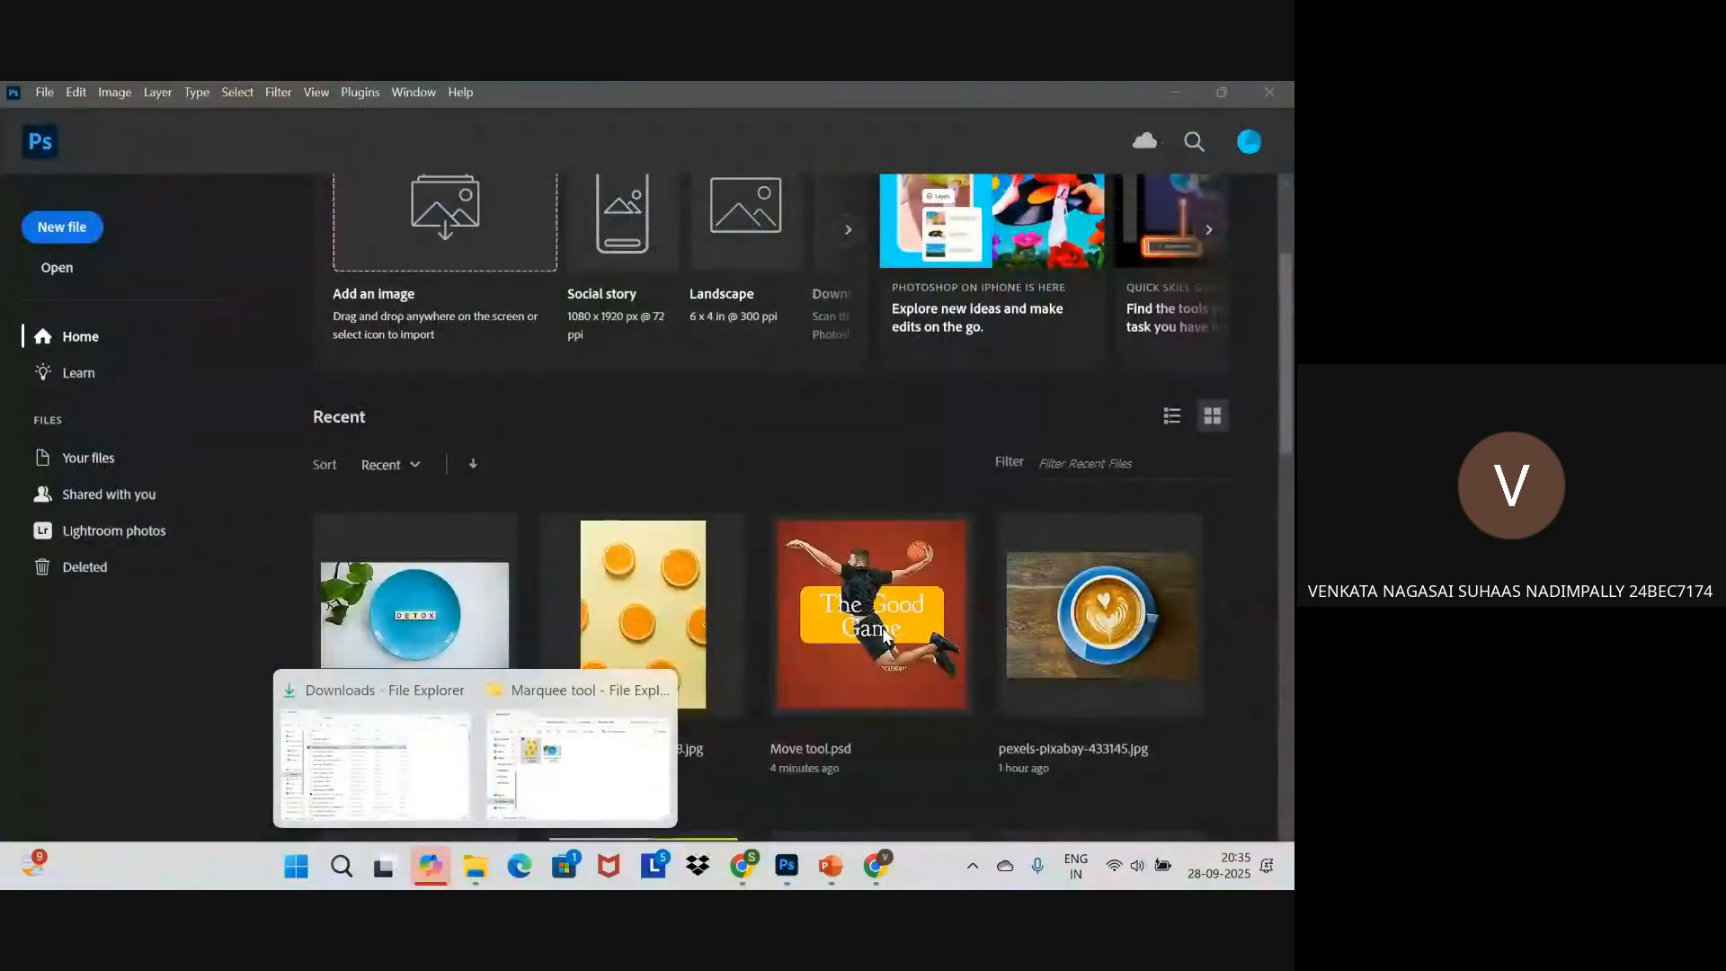
{"action": "key", "text": "alt+Tab"}
{"action": "key", "text": "alt+Tab"}
{"action": "key", "text": "alt+Tab"}
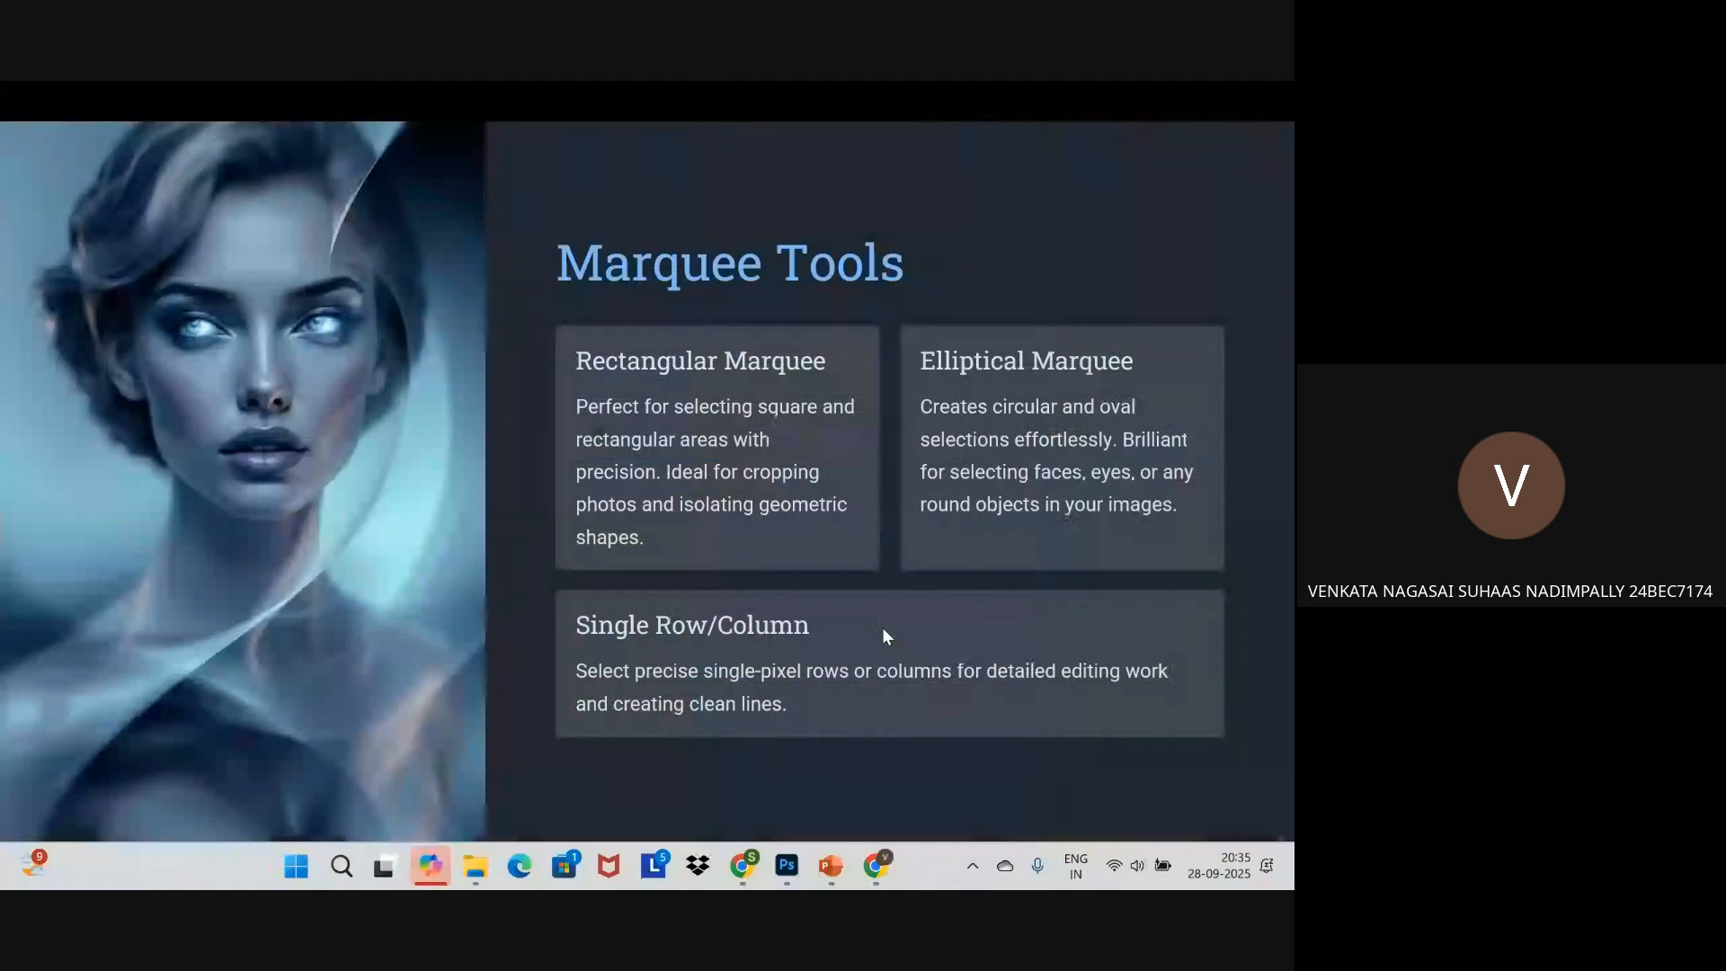
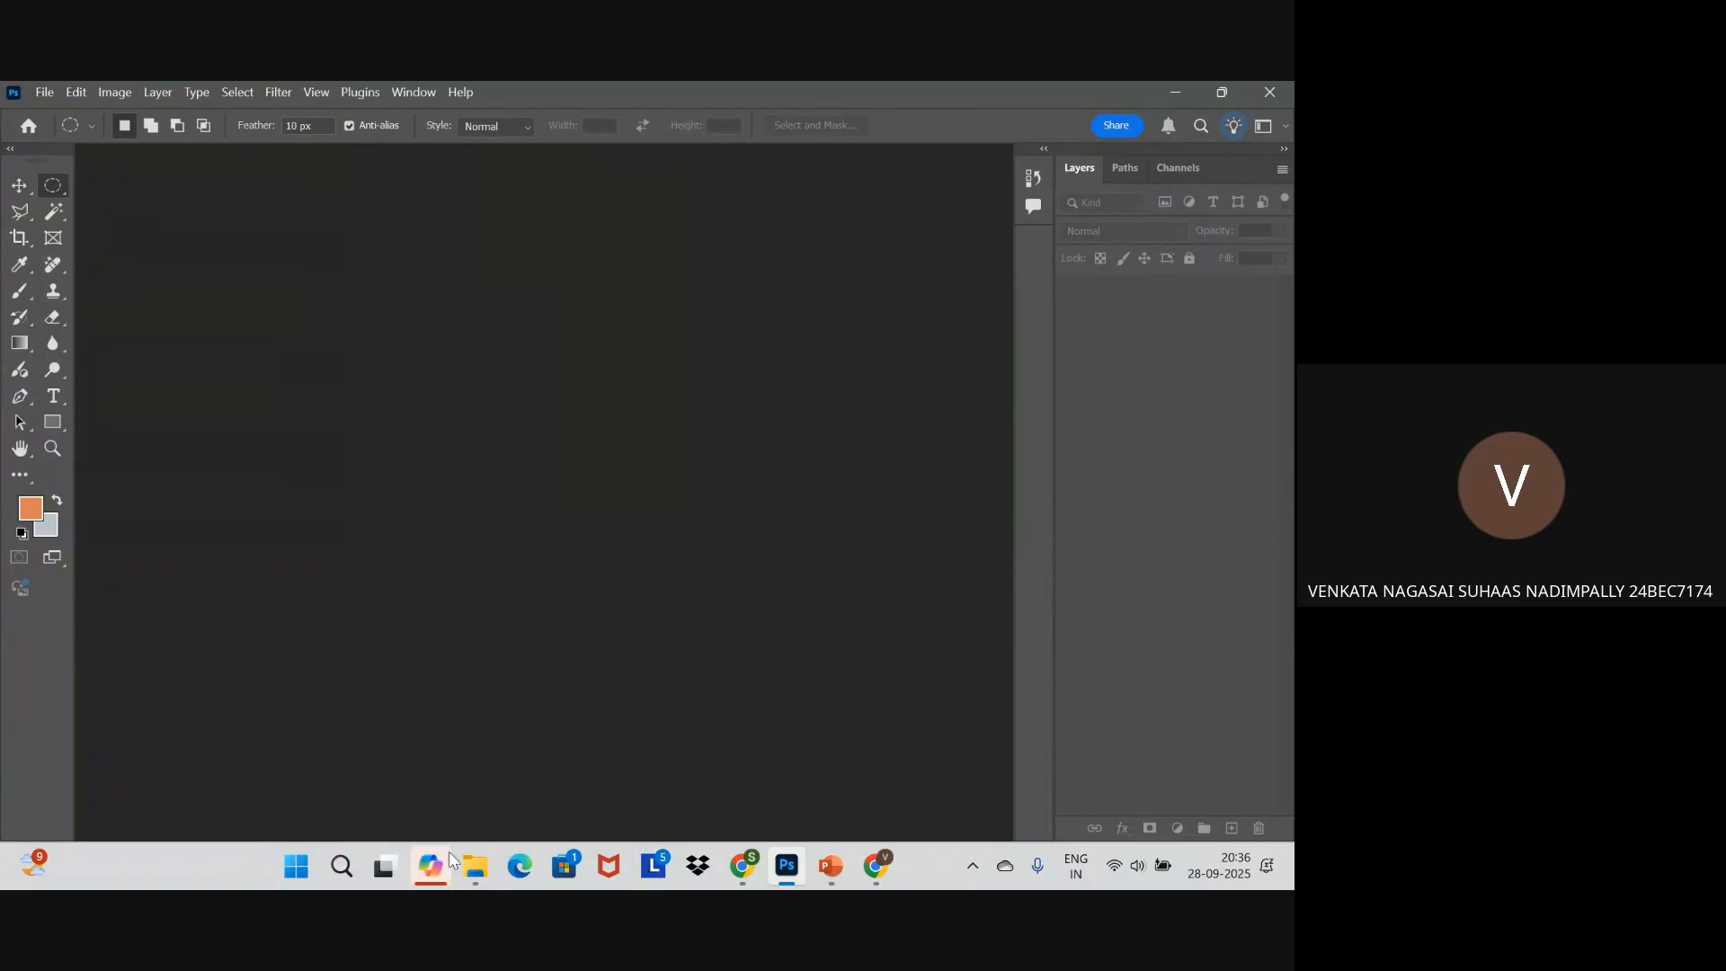
Open the underwater photo pexels-bohlemedia-1029545 from the photoshop folder's Lasso tool subfolder in Photoshop.
{"action": "mouse_move", "coordinate": [476, 866]}
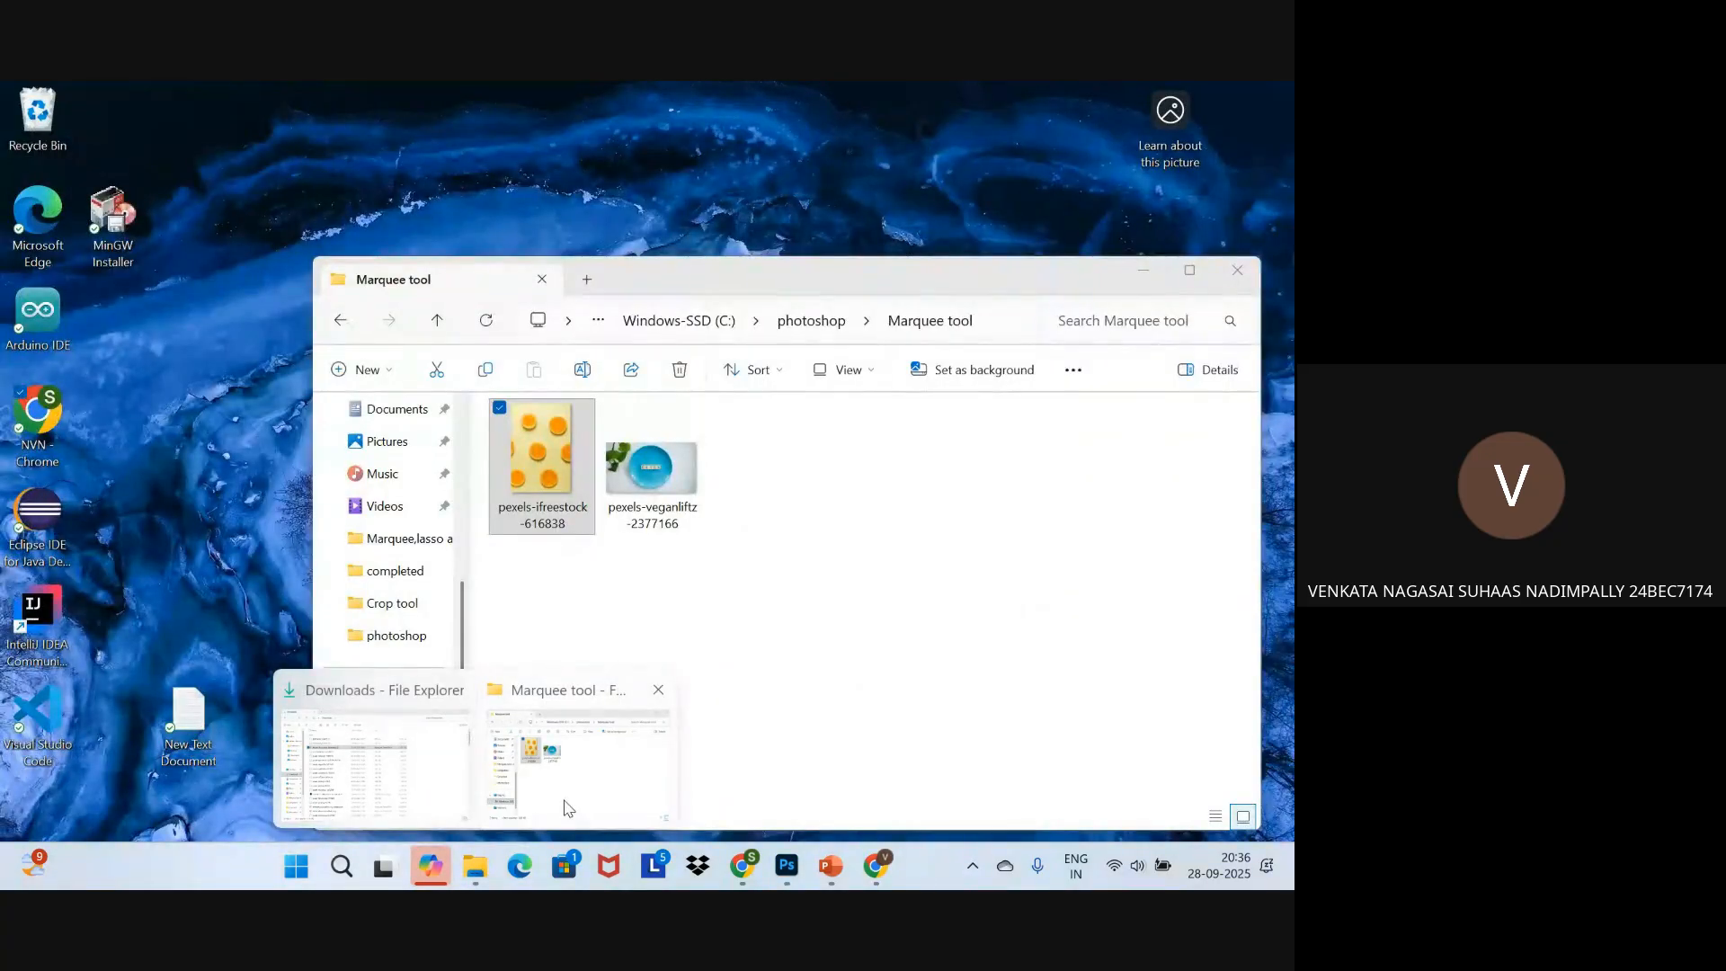
{"action": "left_click", "coordinate": [552, 791]}
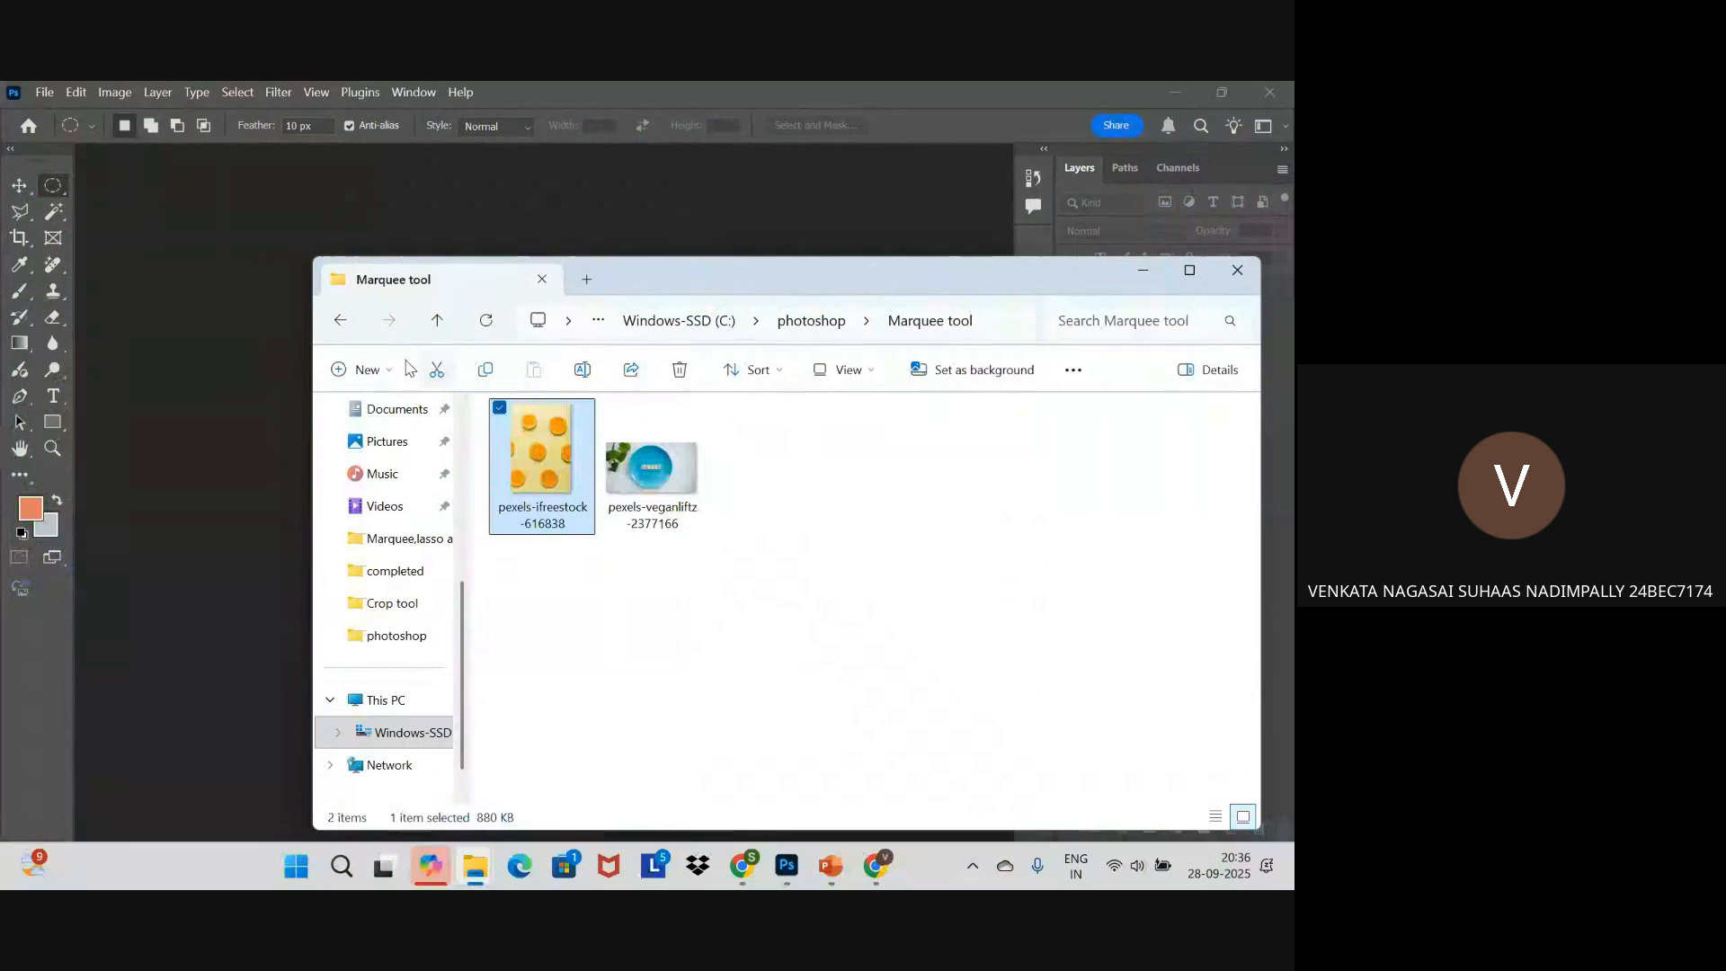
{"action": "left_click", "coordinate": [346, 327]}
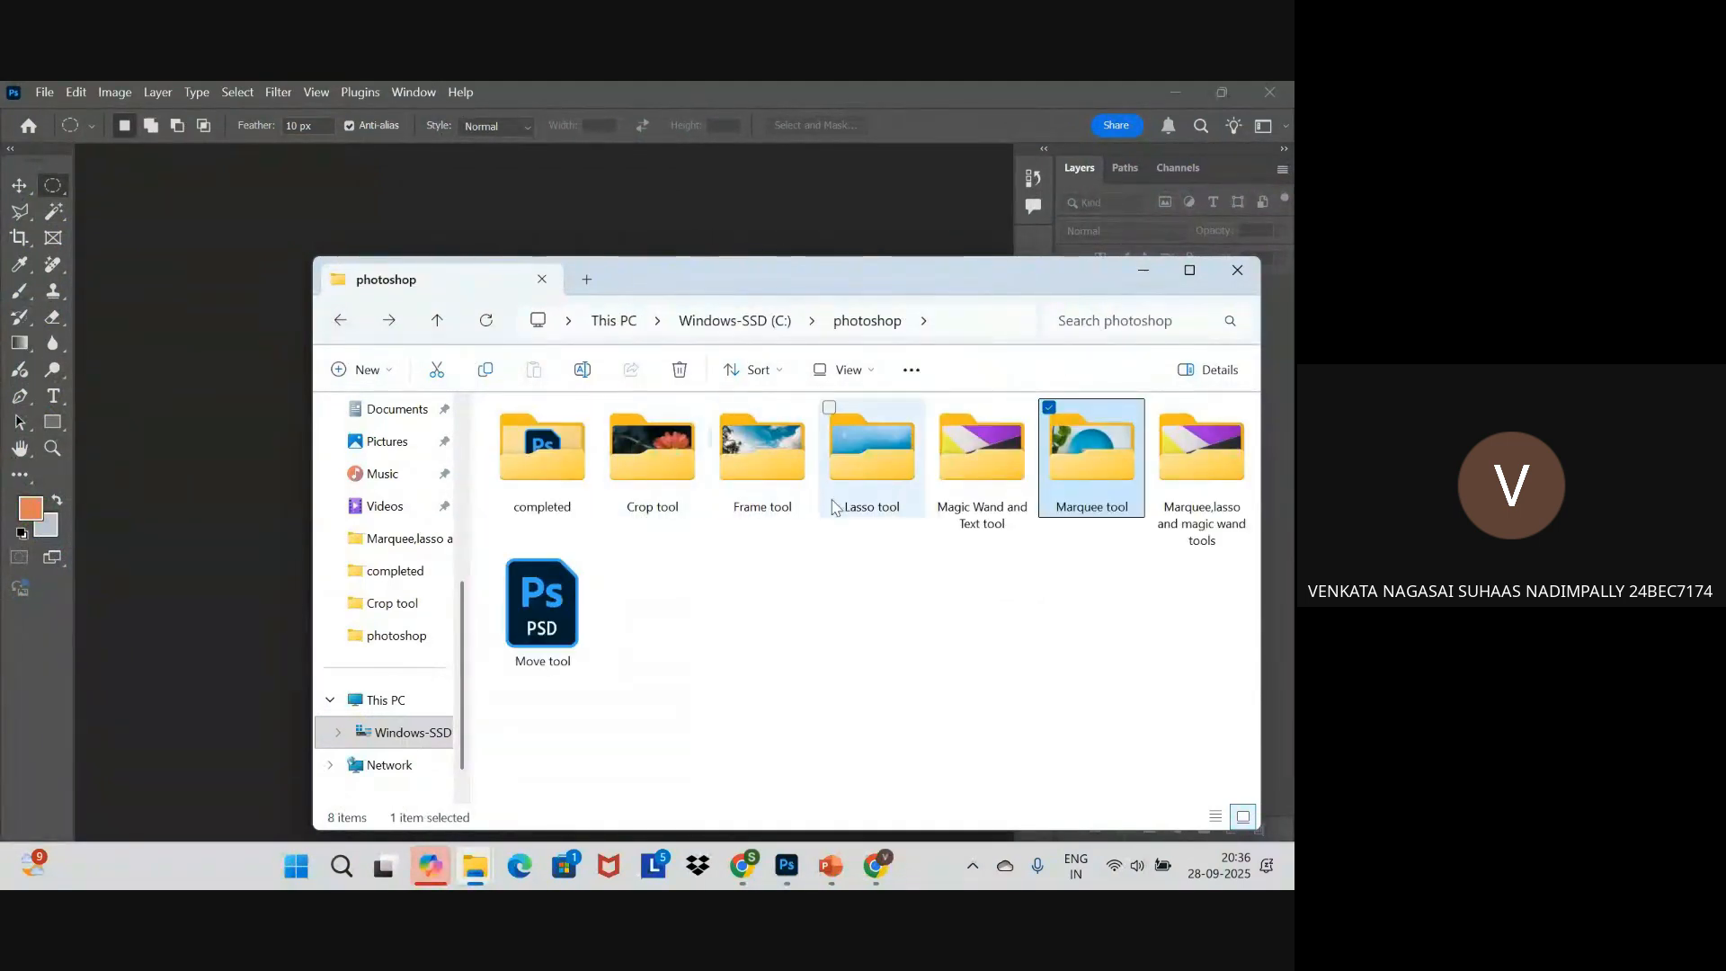
{"action": "double_click", "coordinate": [874, 460]}
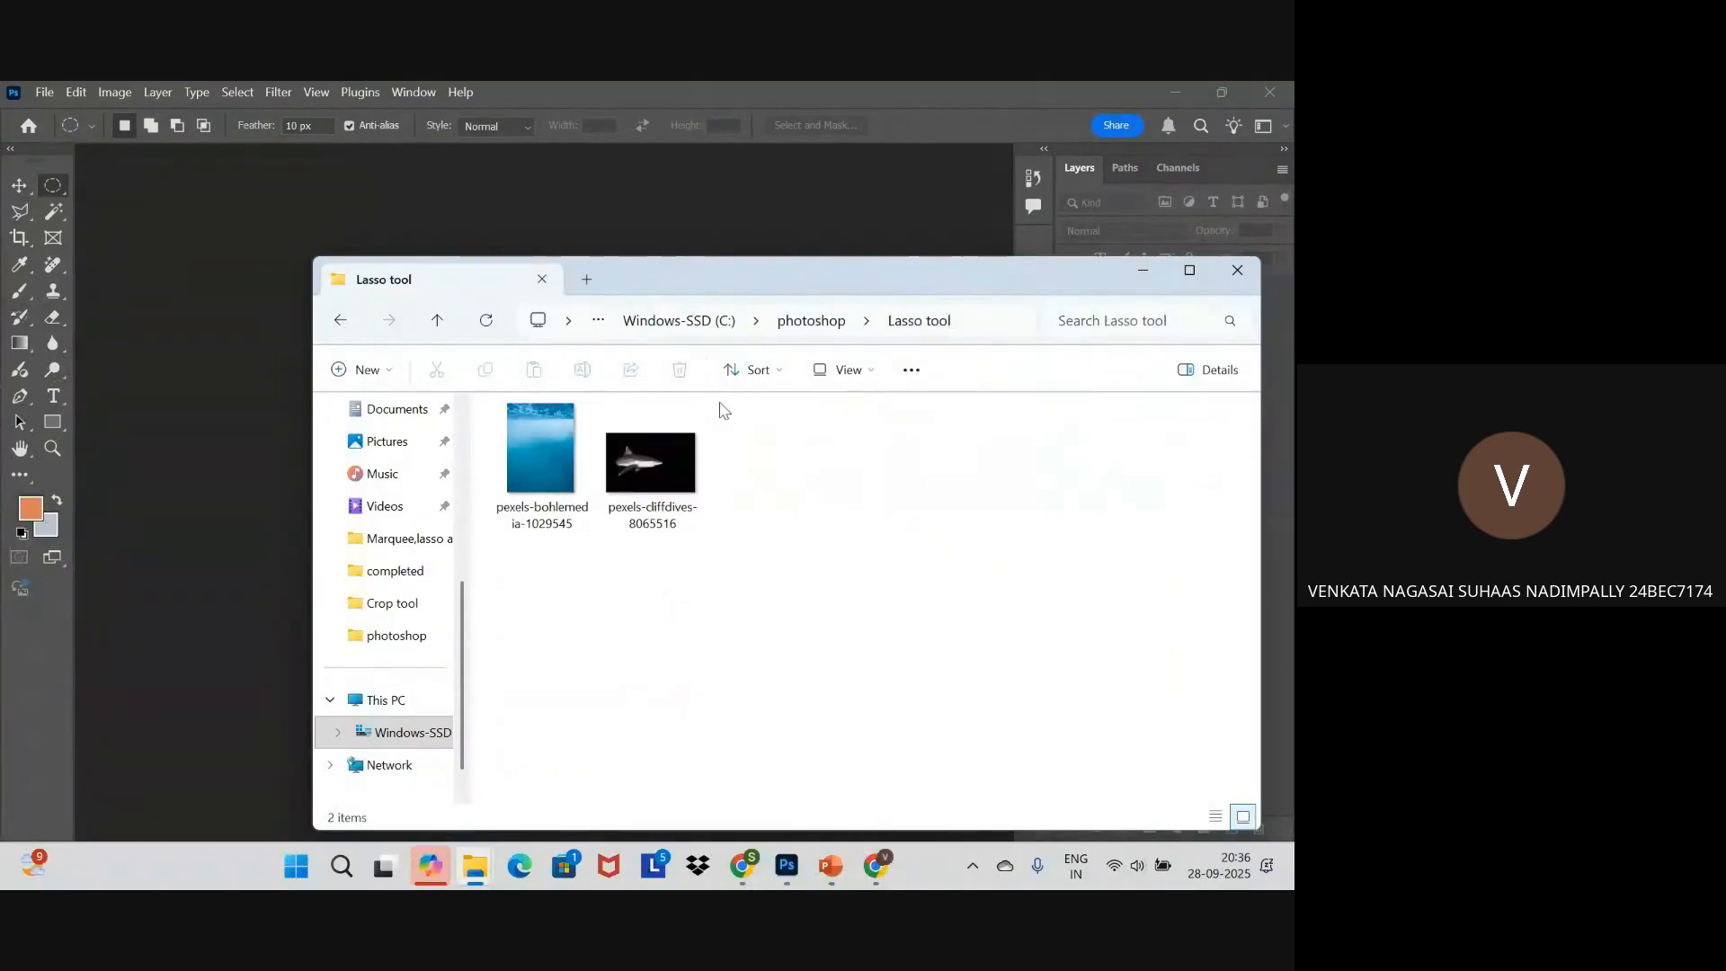
{"action": "mouse_move", "coordinate": [652, 464]}
{"action": "left_mouse_down"}
{"action": "mouse_move", "coordinate": [552, 575]}
{"action": "mouse_move", "coordinate": [198, 458]}
{"action": "mouse_move", "coordinate": [692, 503]}
{"action": "mouse_move", "coordinate": [652, 518]}
{"action": "left_mouse_up"}
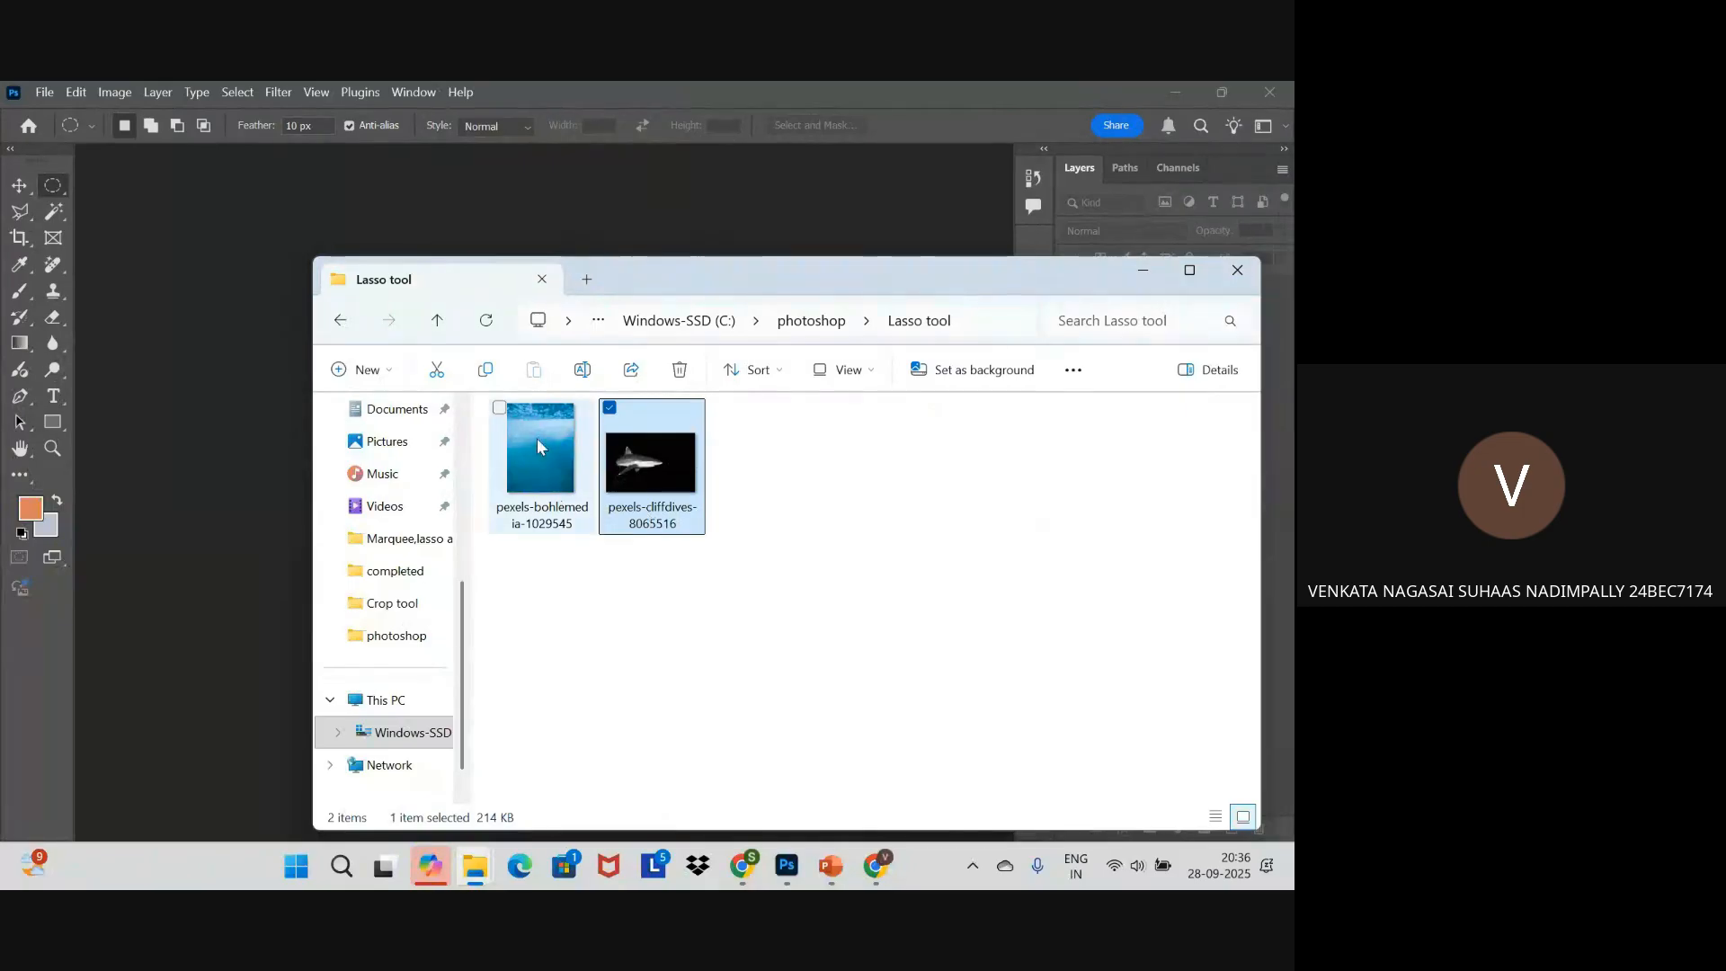
{"action": "left_click_drag", "start_coordinate": [540, 454], "coordinate": [235, 537]}
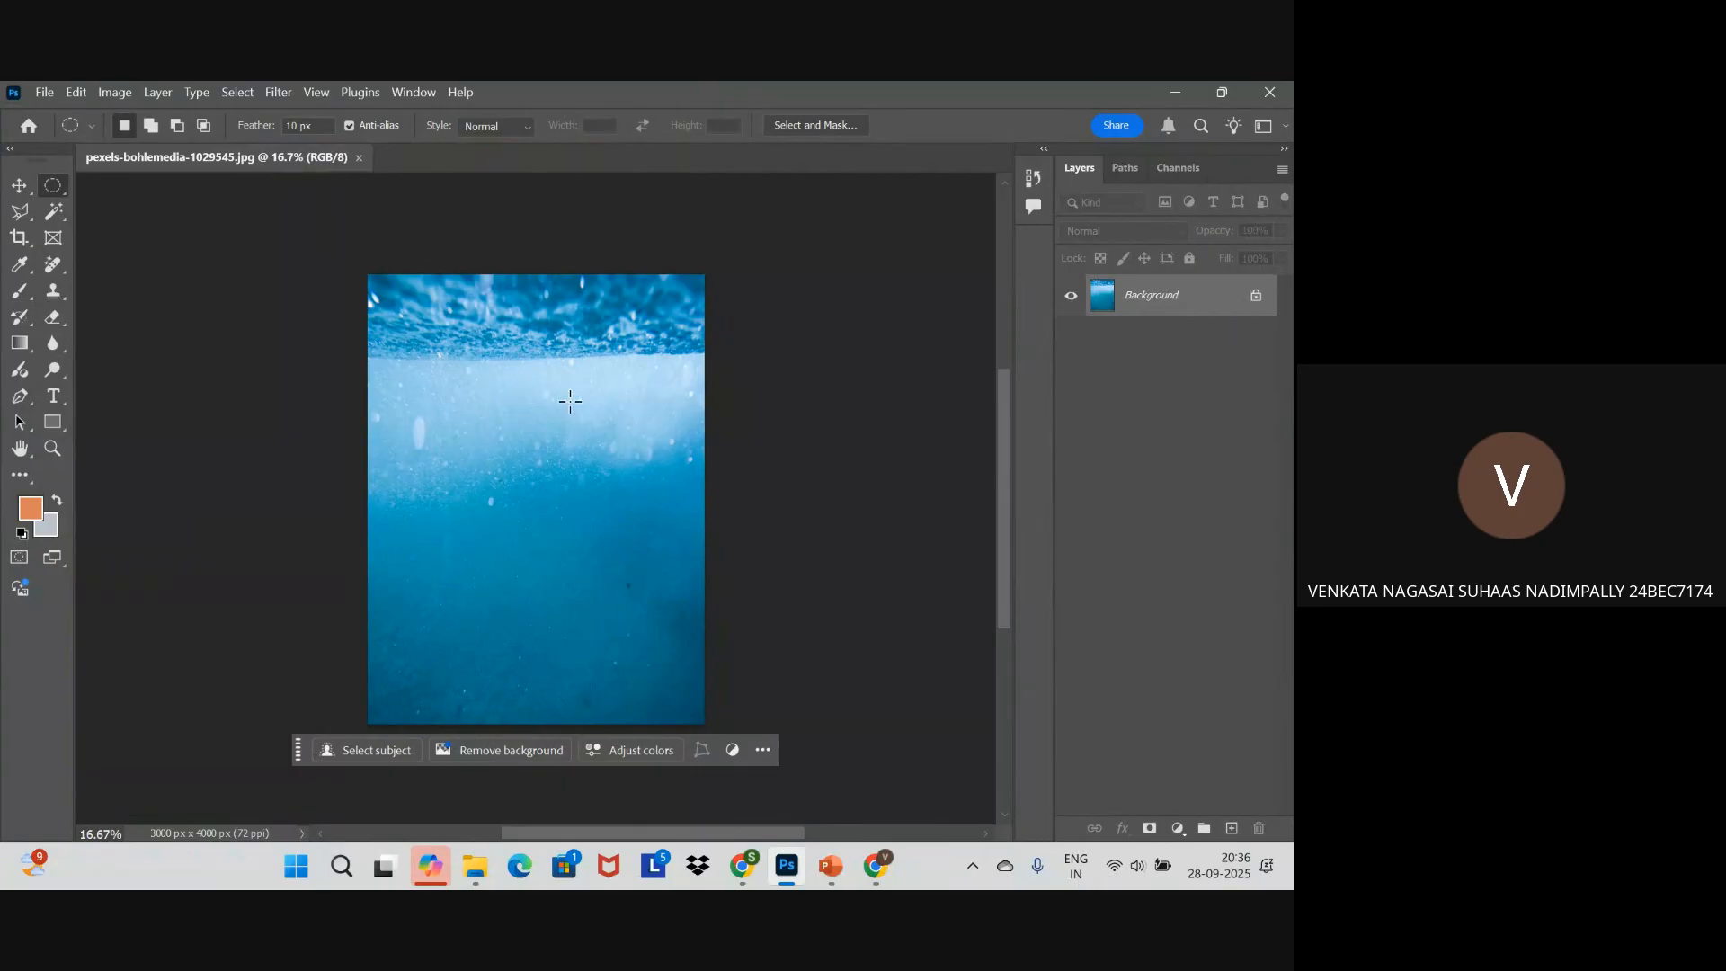
Open the shark photo pexels-cliffdives-8065516 as a separate document and unlock its Background layer.
{"action": "mouse_move", "coordinate": [468, 867]}
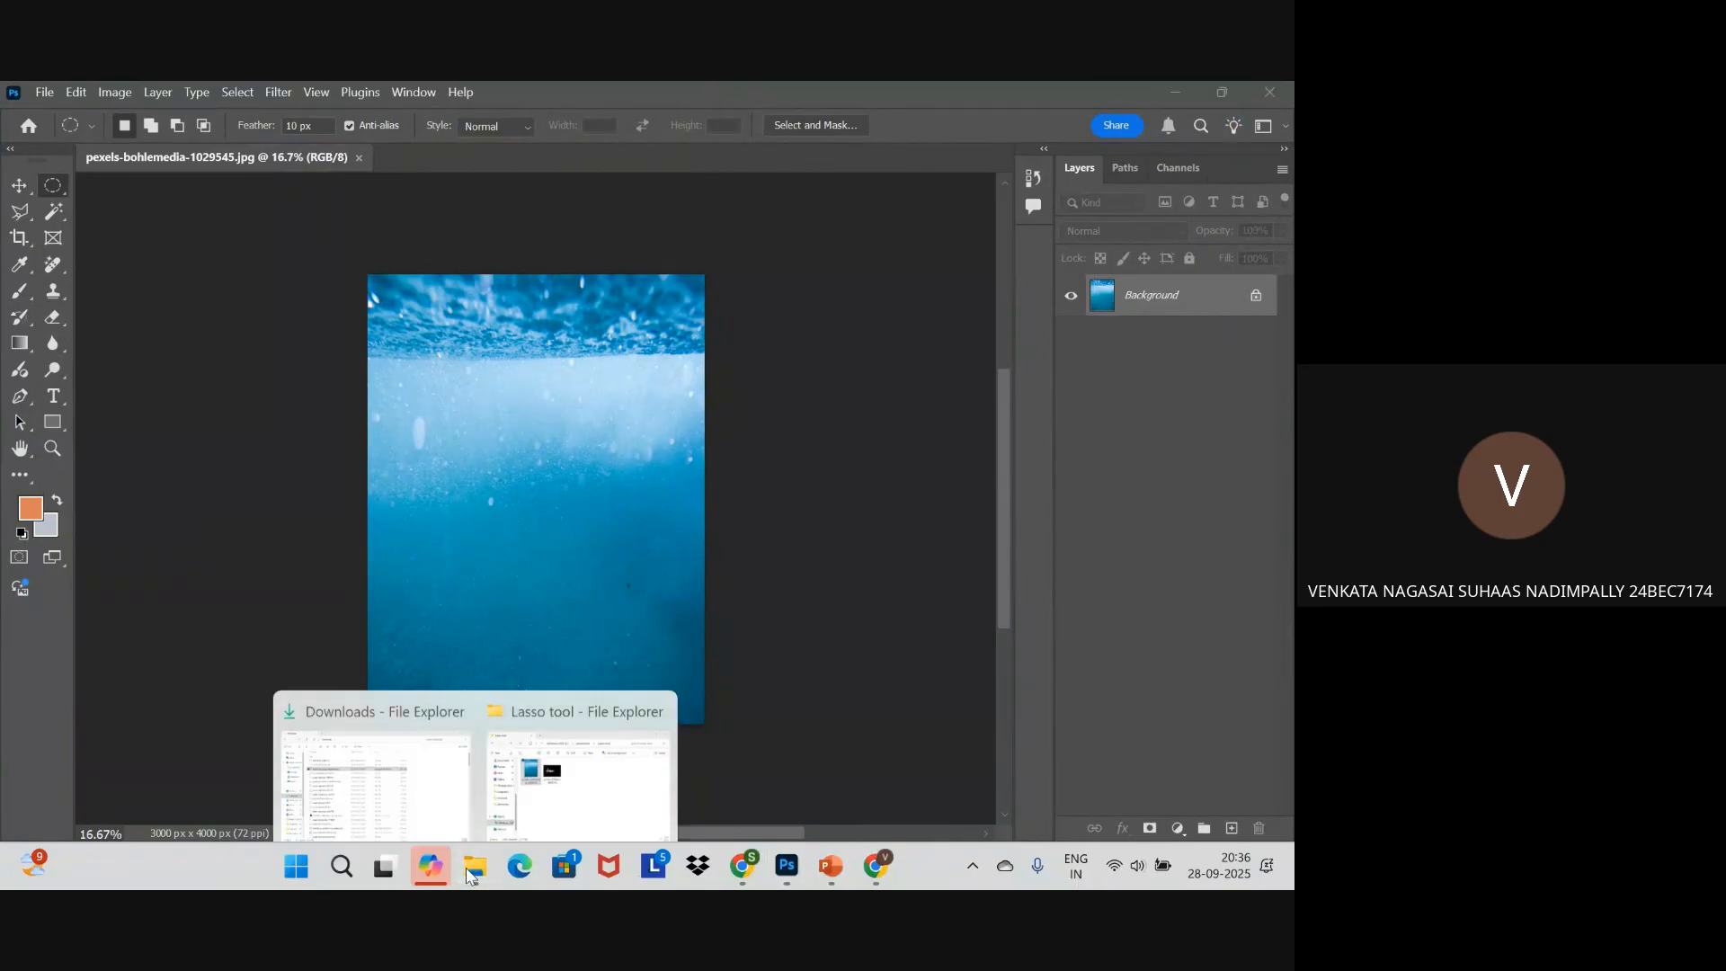
{"action": "left_click", "coordinate": [576, 766]}
{"action": "left_click_drag", "start_coordinate": [665, 472], "coordinate": [429, 163]}
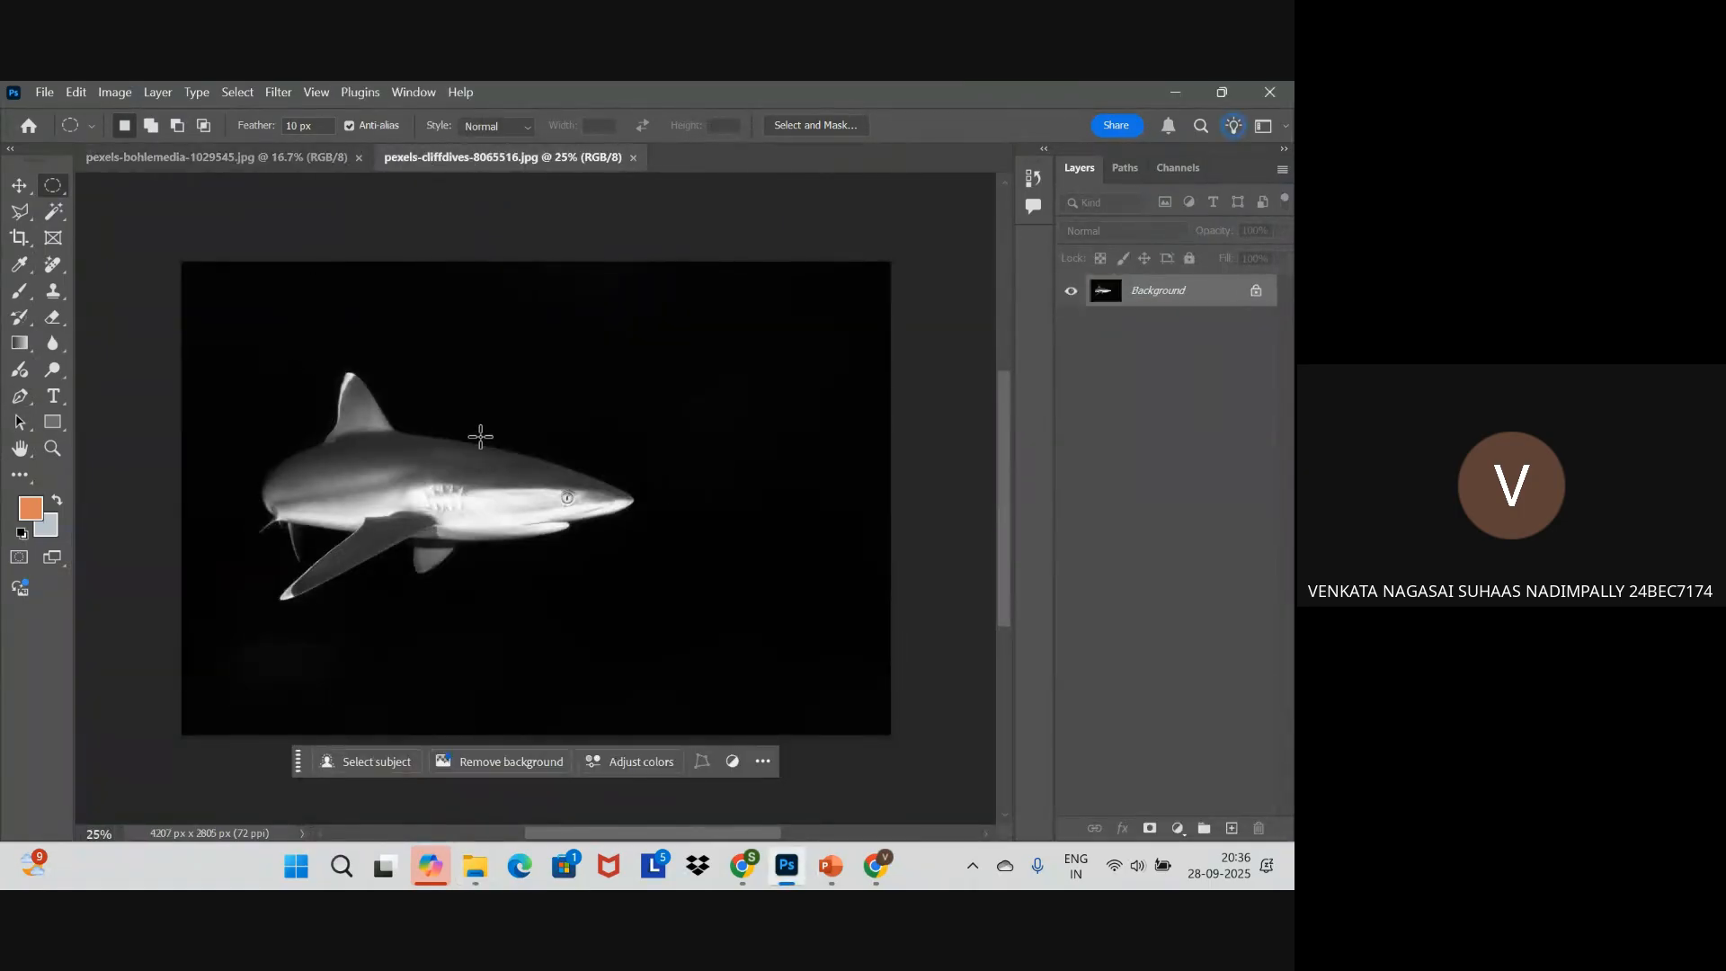
{"action": "left_click", "coordinate": [1257, 294]}
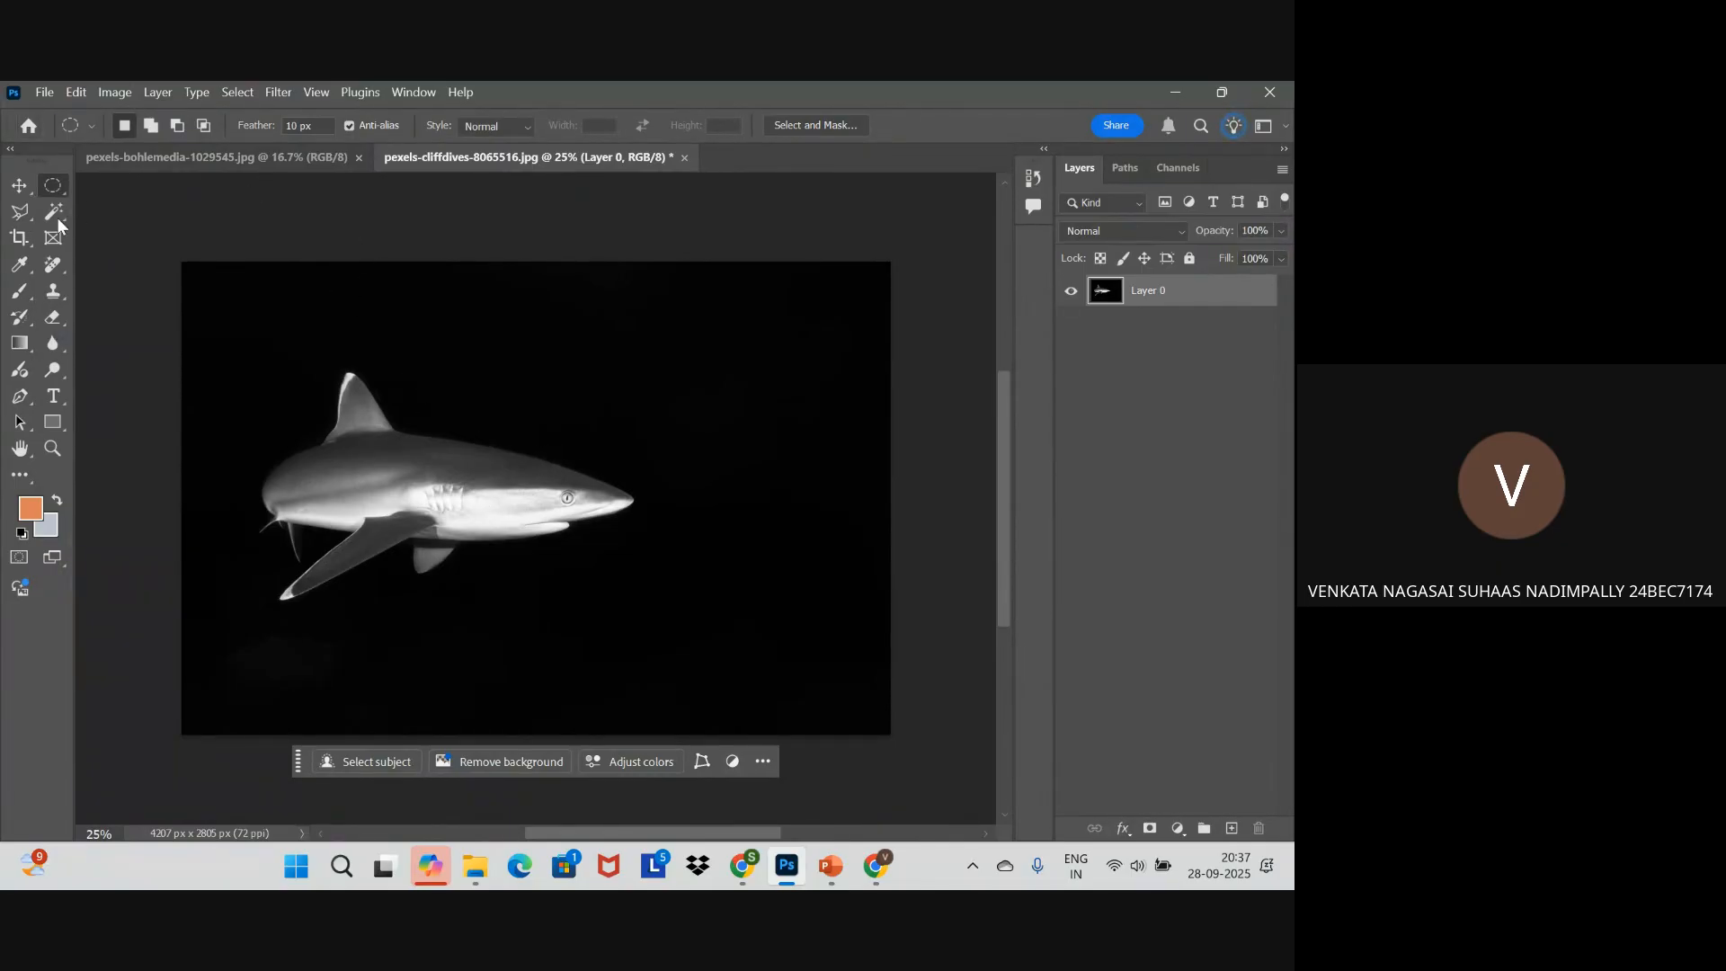
Try a loose freehand selection around the whole shark with the Lasso Tool, and clear the selection.
{"action": "left_click", "coordinate": [19, 213]}
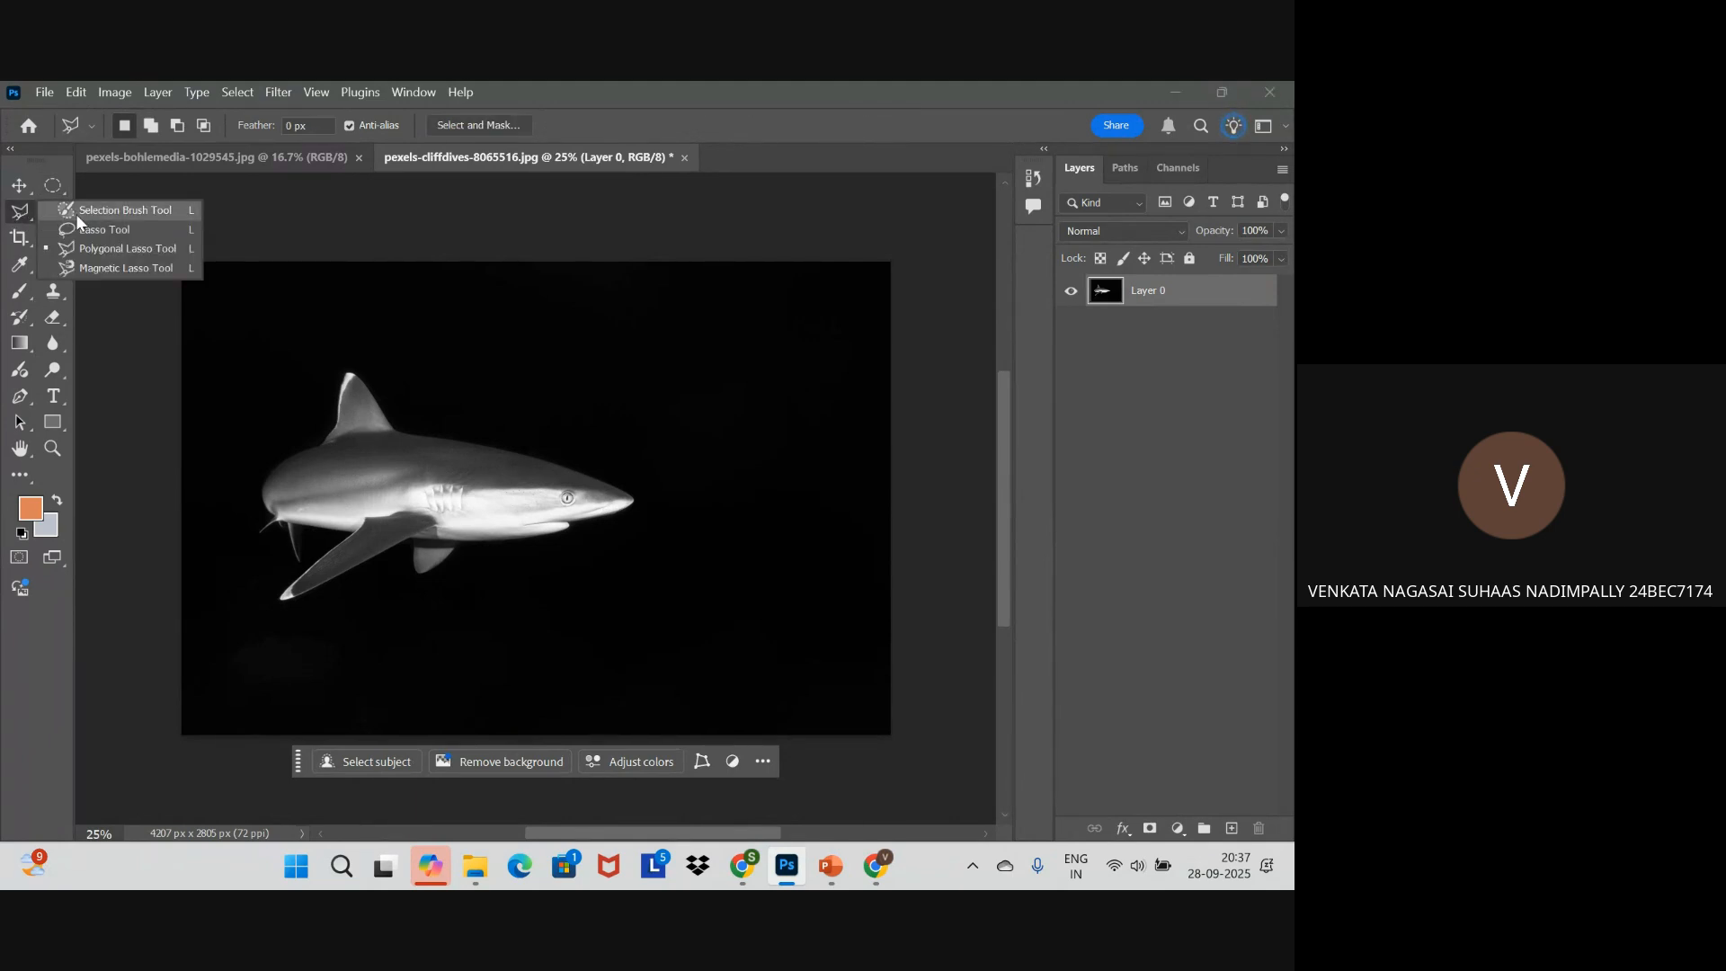
{"action": "left_click", "coordinate": [96, 231]}
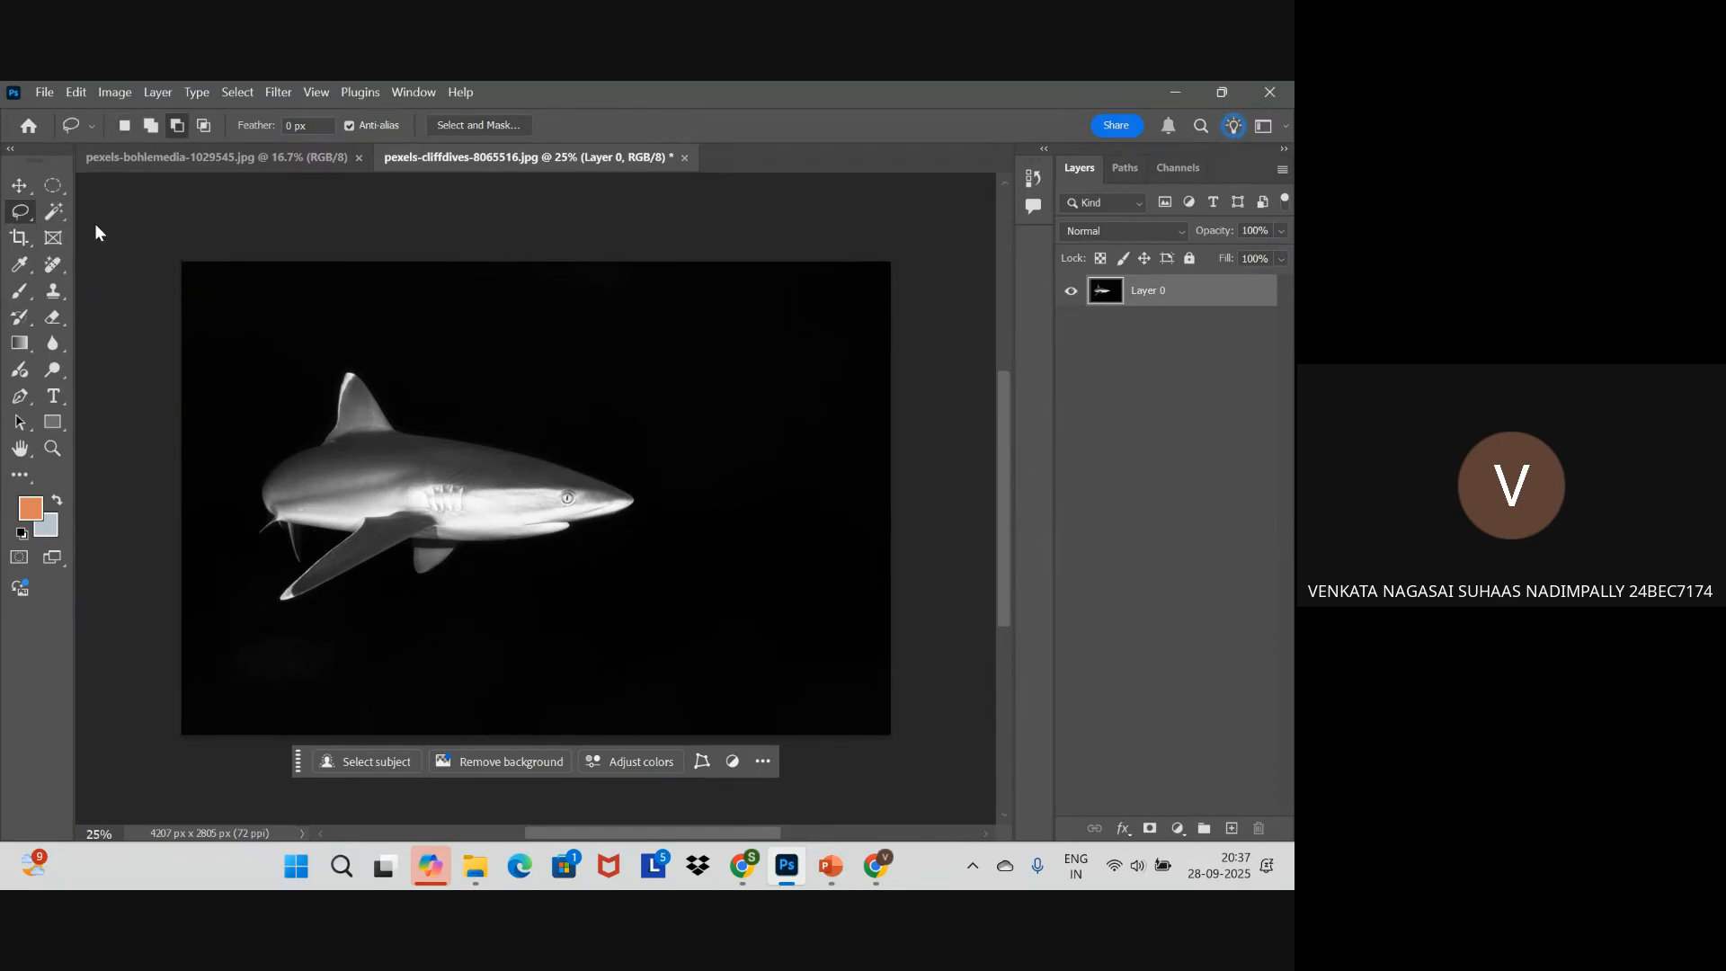
{"action": "mouse_move", "coordinate": [261, 415]}
{"action": "left_mouse_down"}
{"action": "mouse_move", "coordinate": [351, 343]}
{"action": "mouse_move", "coordinate": [481, 381]}
{"action": "mouse_move", "coordinate": [511, 419]}
{"action": "mouse_move", "coordinate": [630, 462]}
{"action": "mouse_move", "coordinate": [643, 512]}
{"action": "mouse_move", "coordinate": [623, 550]}
{"action": "mouse_move", "coordinate": [264, 610]}
{"action": "mouse_move", "coordinate": [248, 416]}
{"action": "left_mouse_up"}
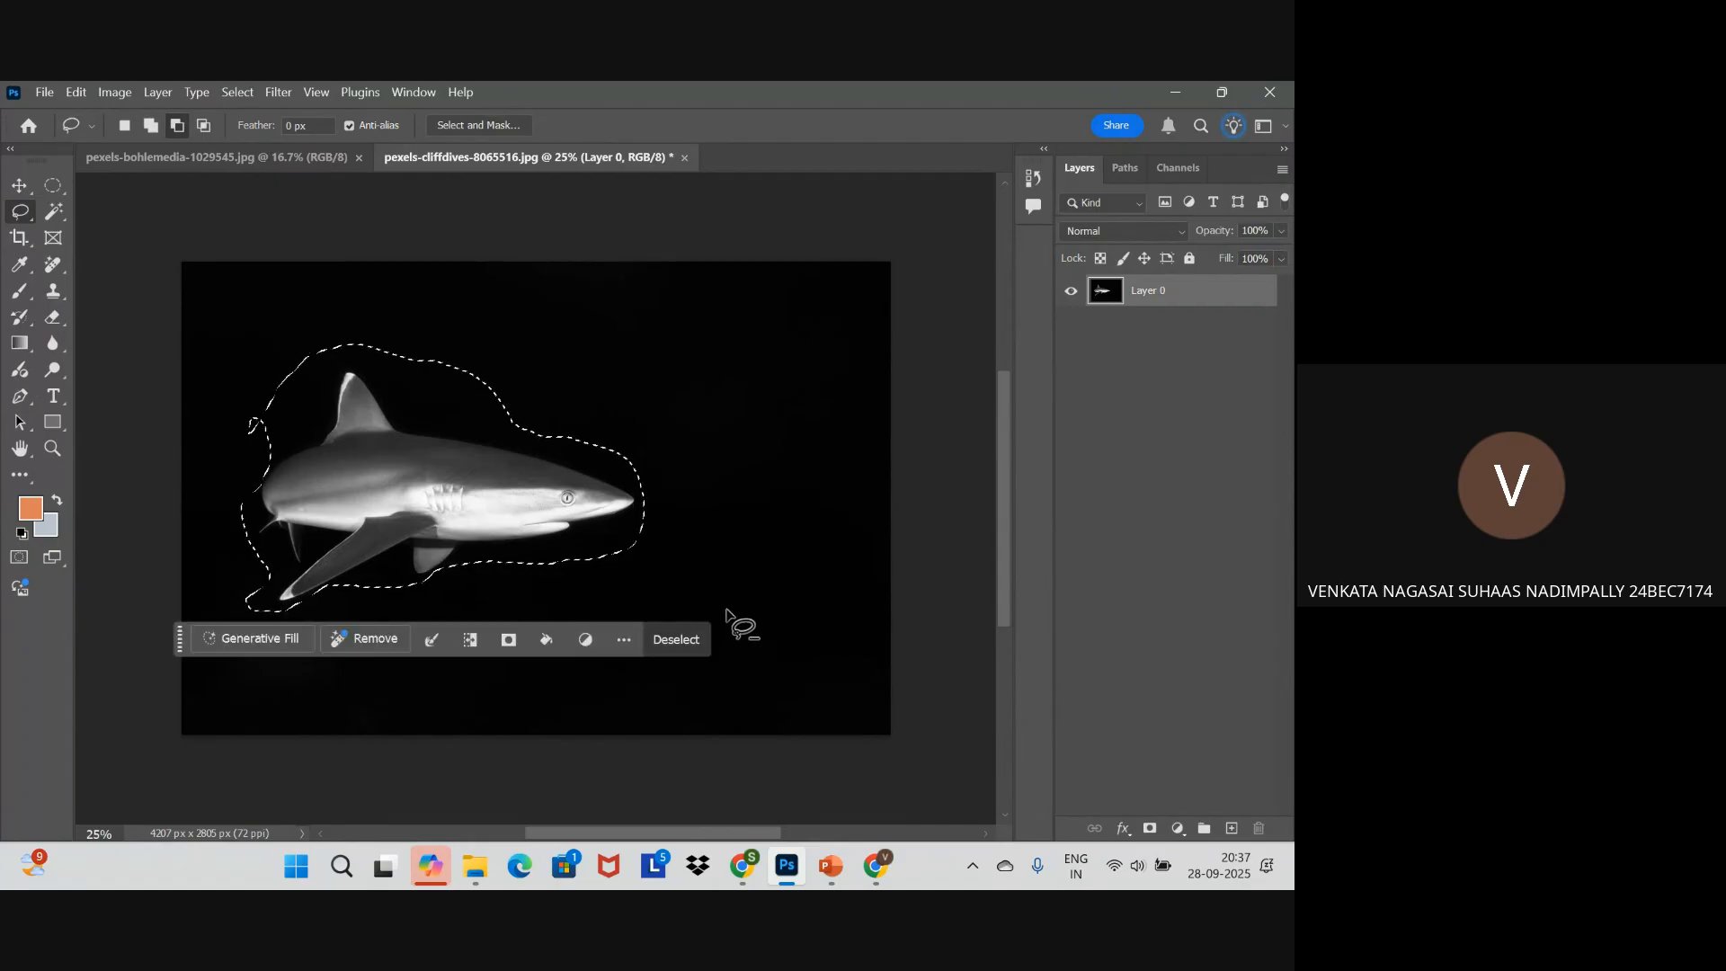
{"action": "left_click", "coordinate": [701, 637]}
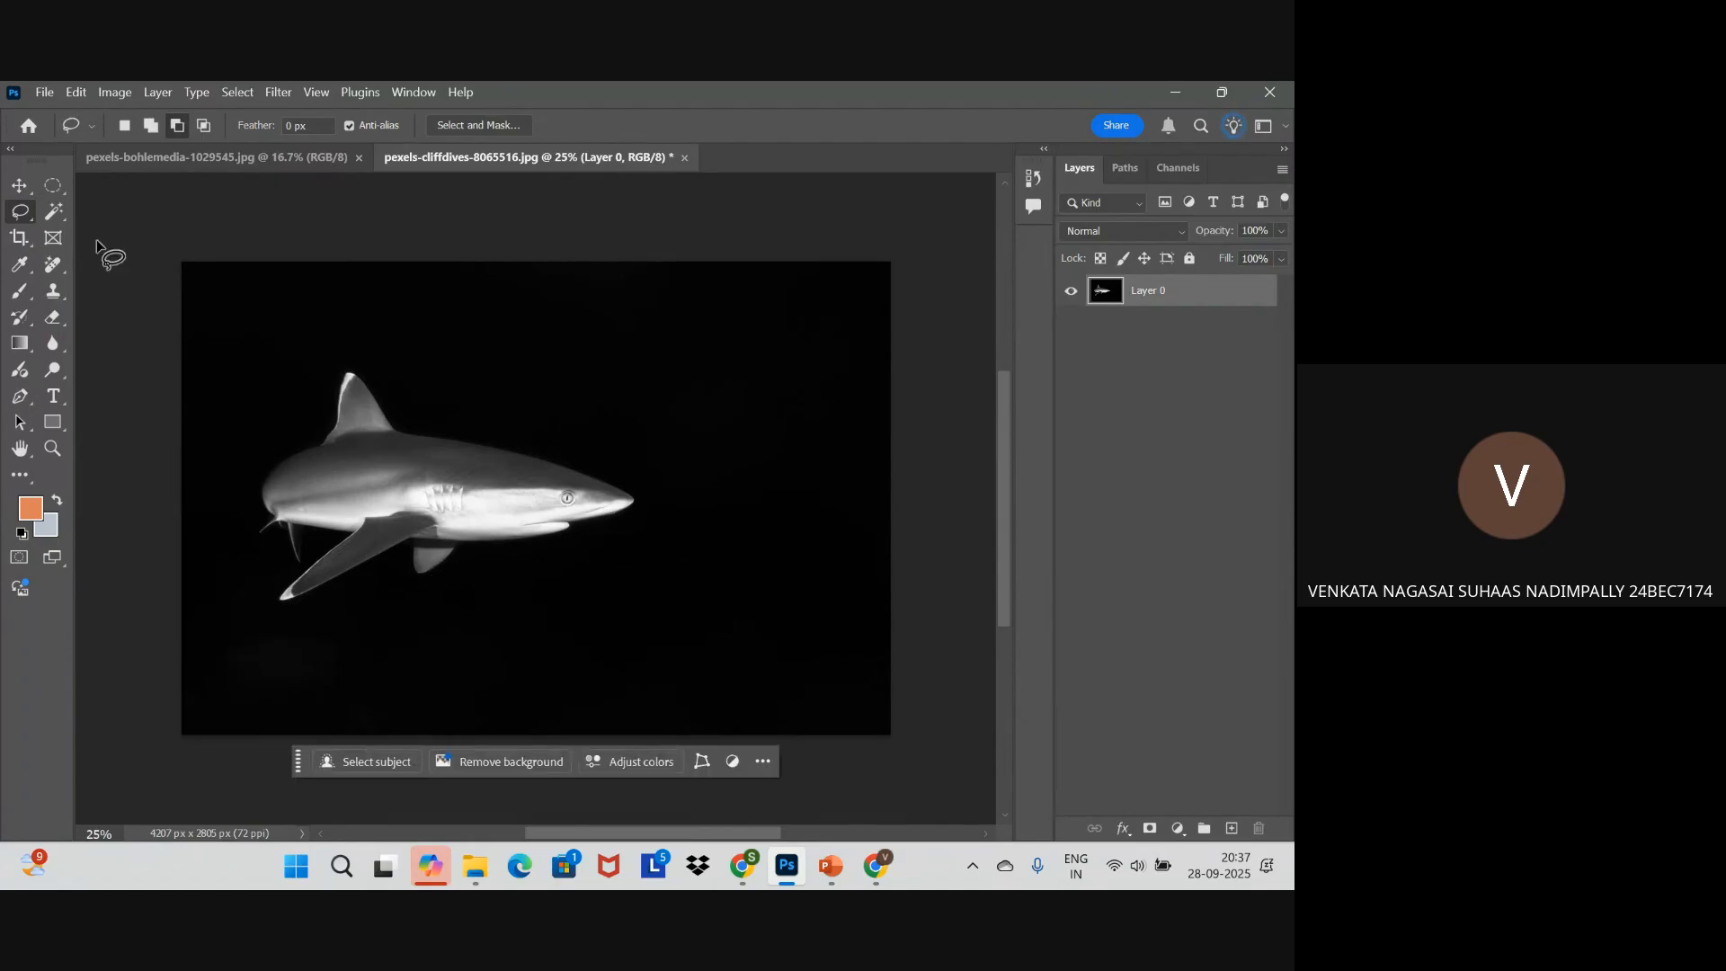
Try a four-cornered Polygonal Lasso selection around the shark's tail end and dorsal fin, and clear it.
{"action": "right_click", "coordinate": [22, 212]}
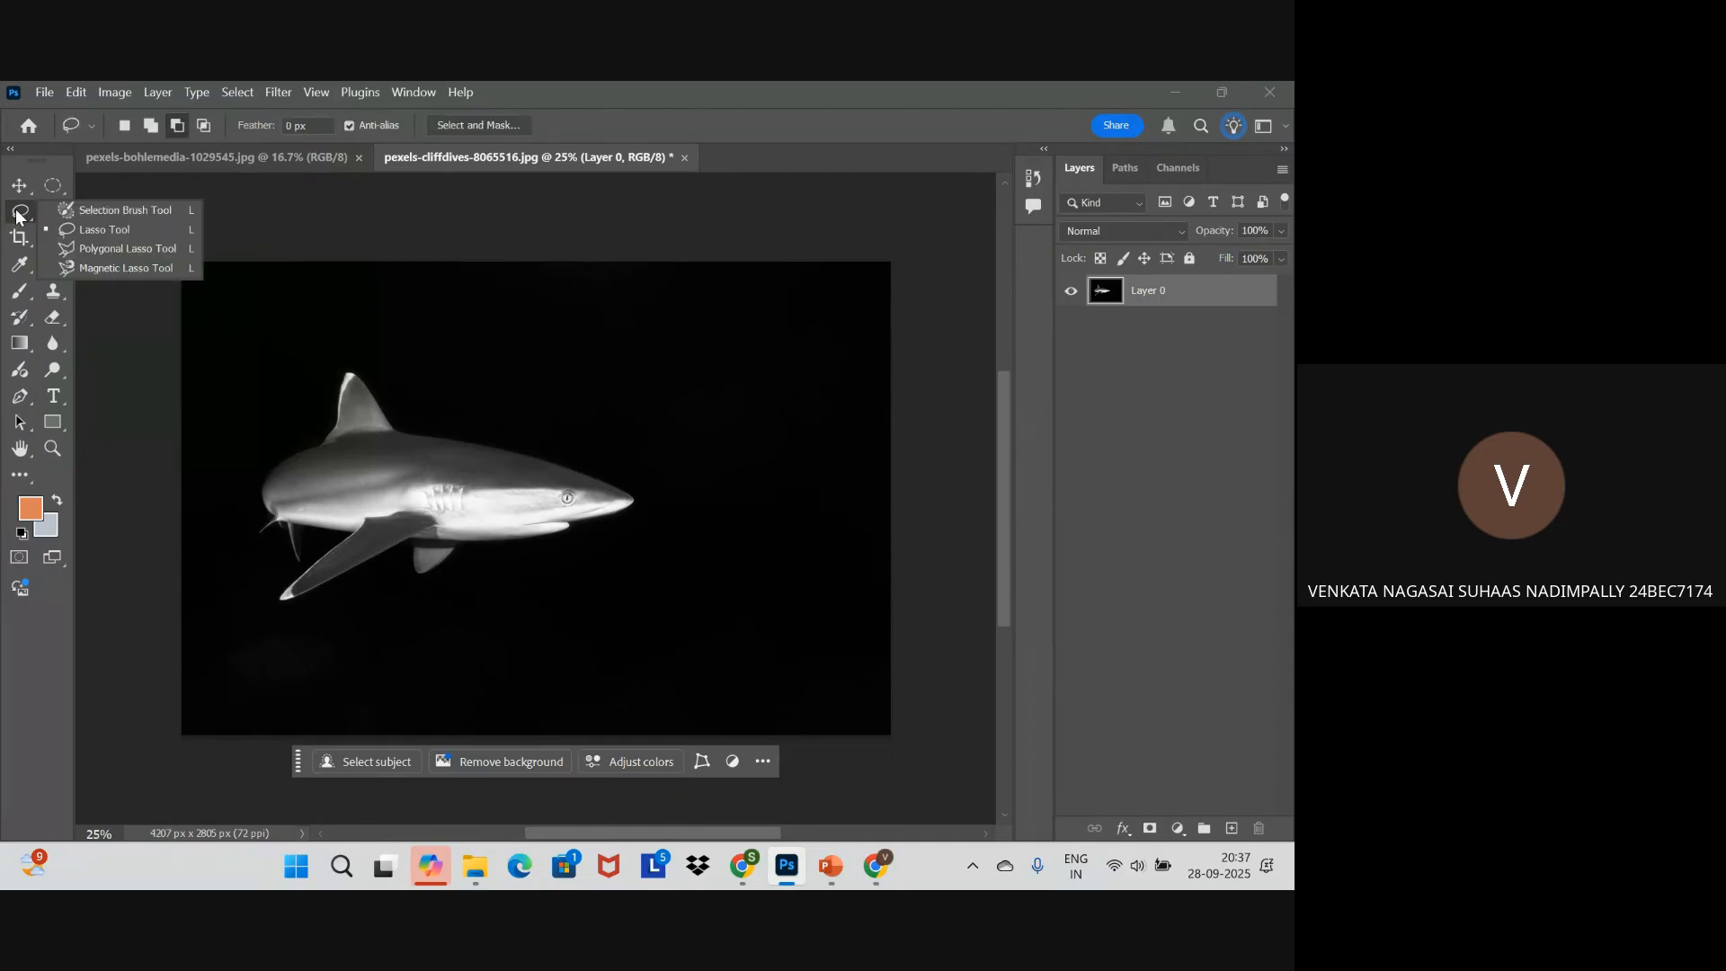
{"action": "left_click", "coordinate": [96, 258]}
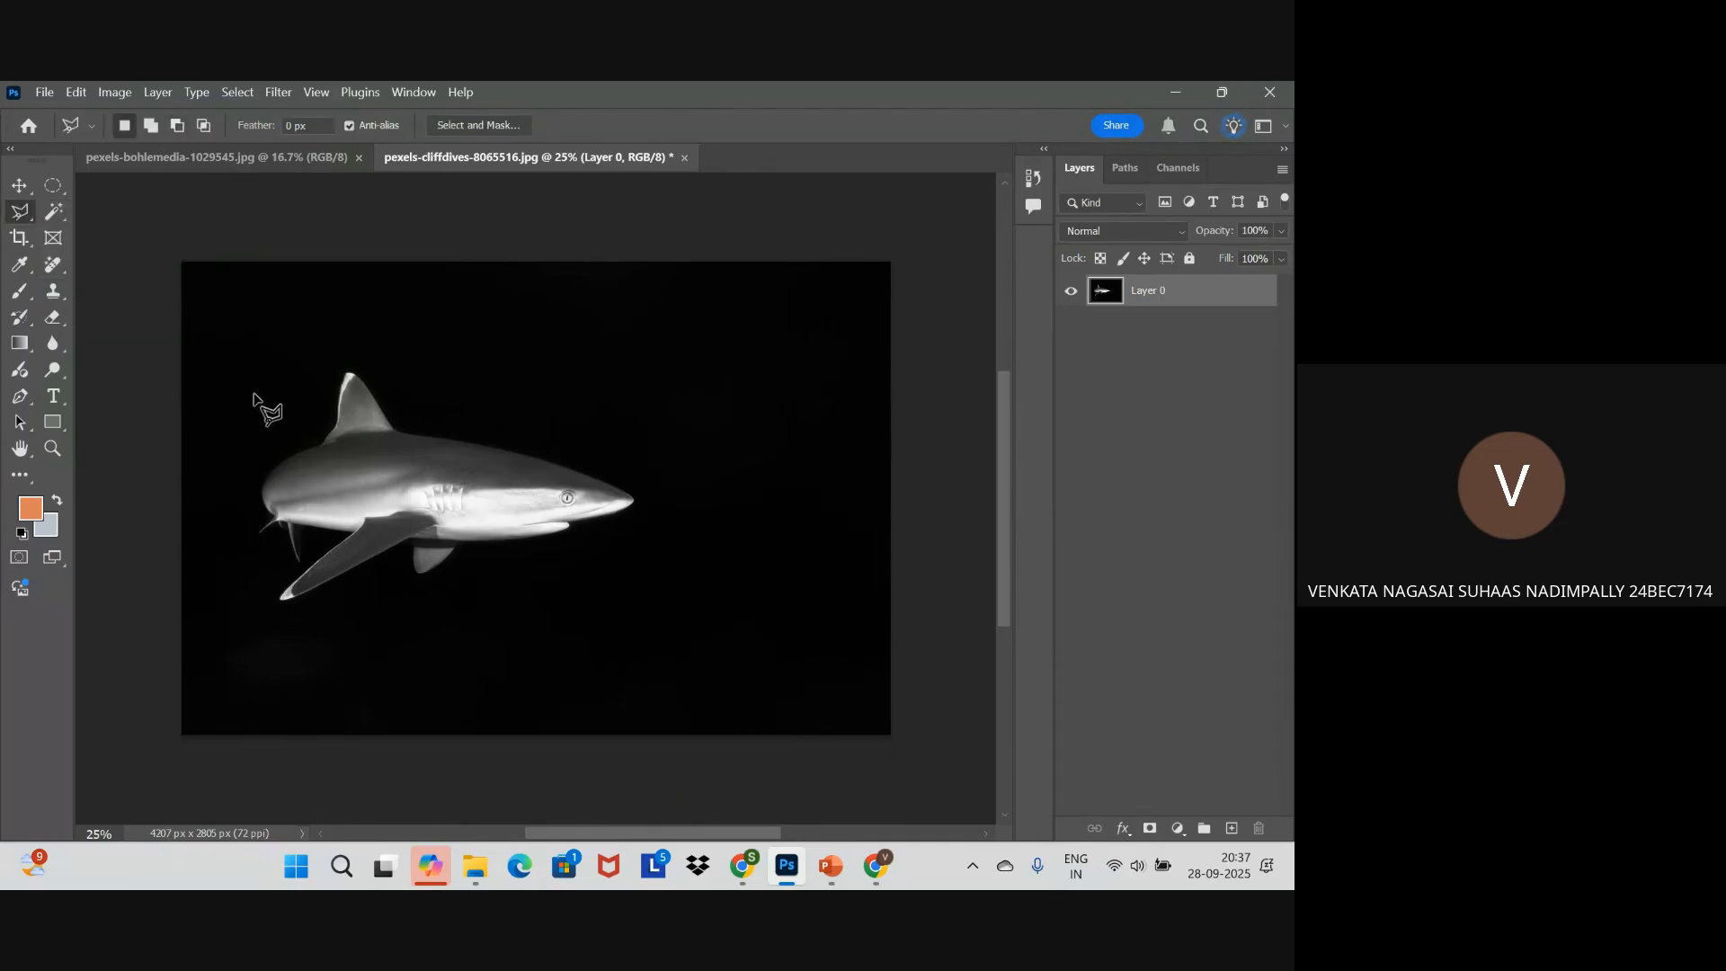
{"action": "left_click", "coordinate": [384, 358]}
{"action": "left_click", "coordinate": [285, 393]}
{"action": "left_click", "coordinate": [209, 469]}
{"action": "left_click", "coordinate": [353, 580]}
{"action": "left_click", "coordinate": [383, 358]}
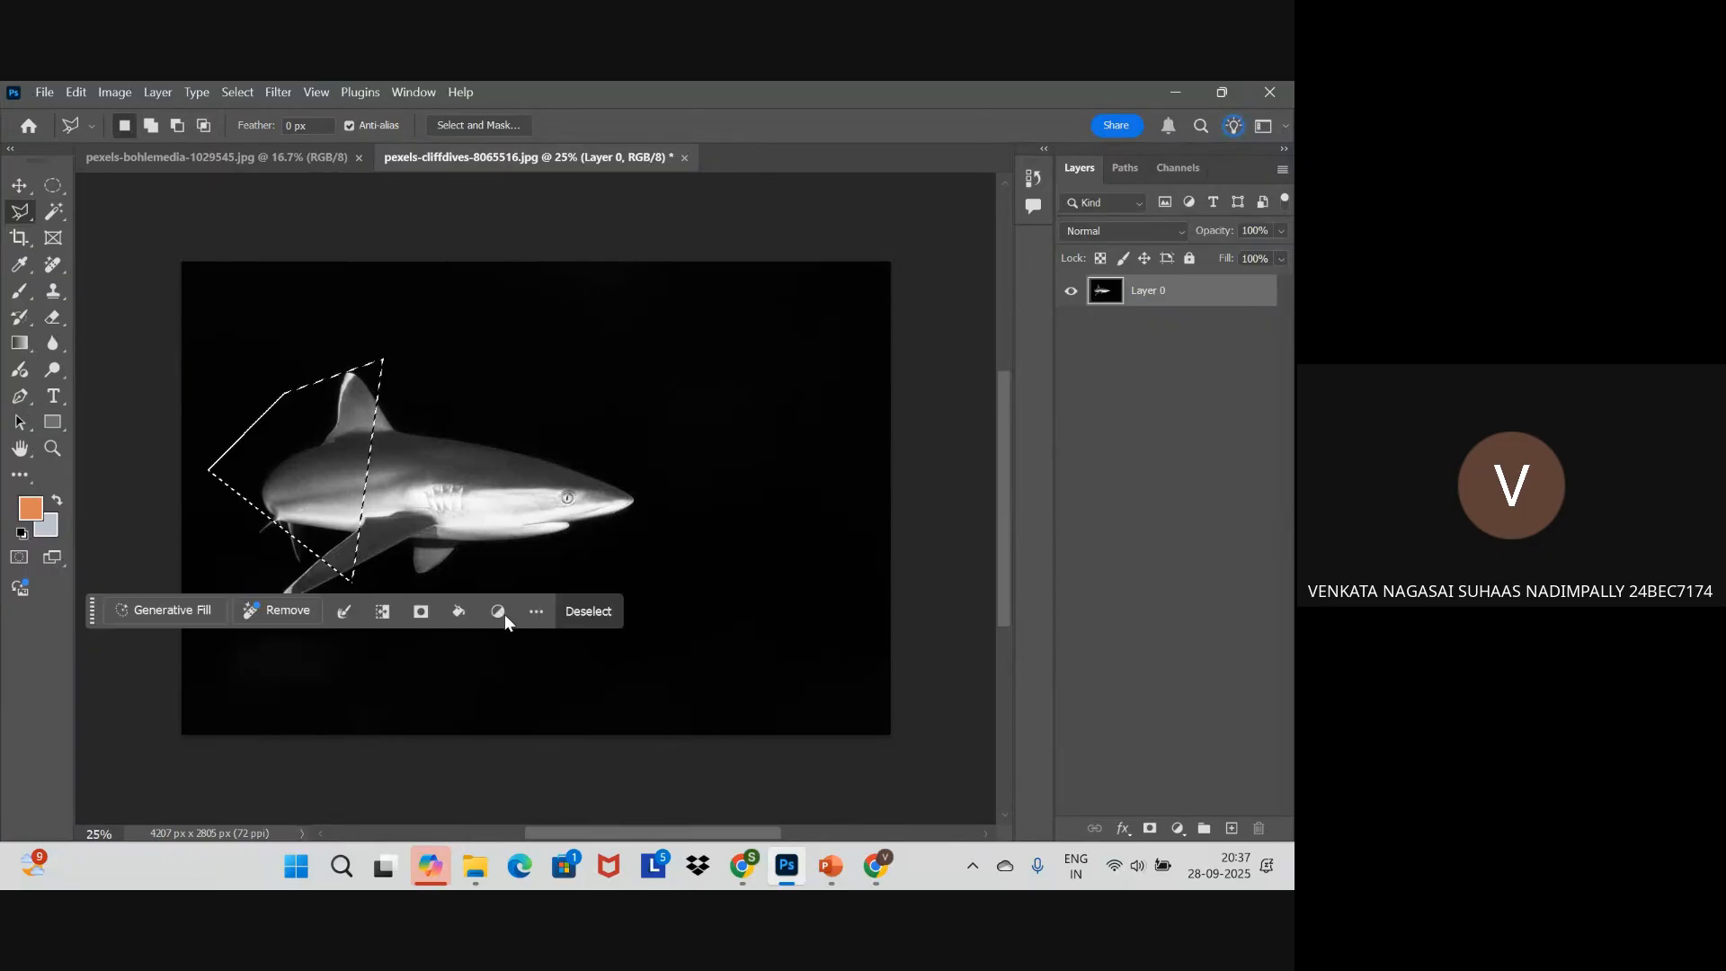
{"action": "left_click", "coordinate": [601, 617]}
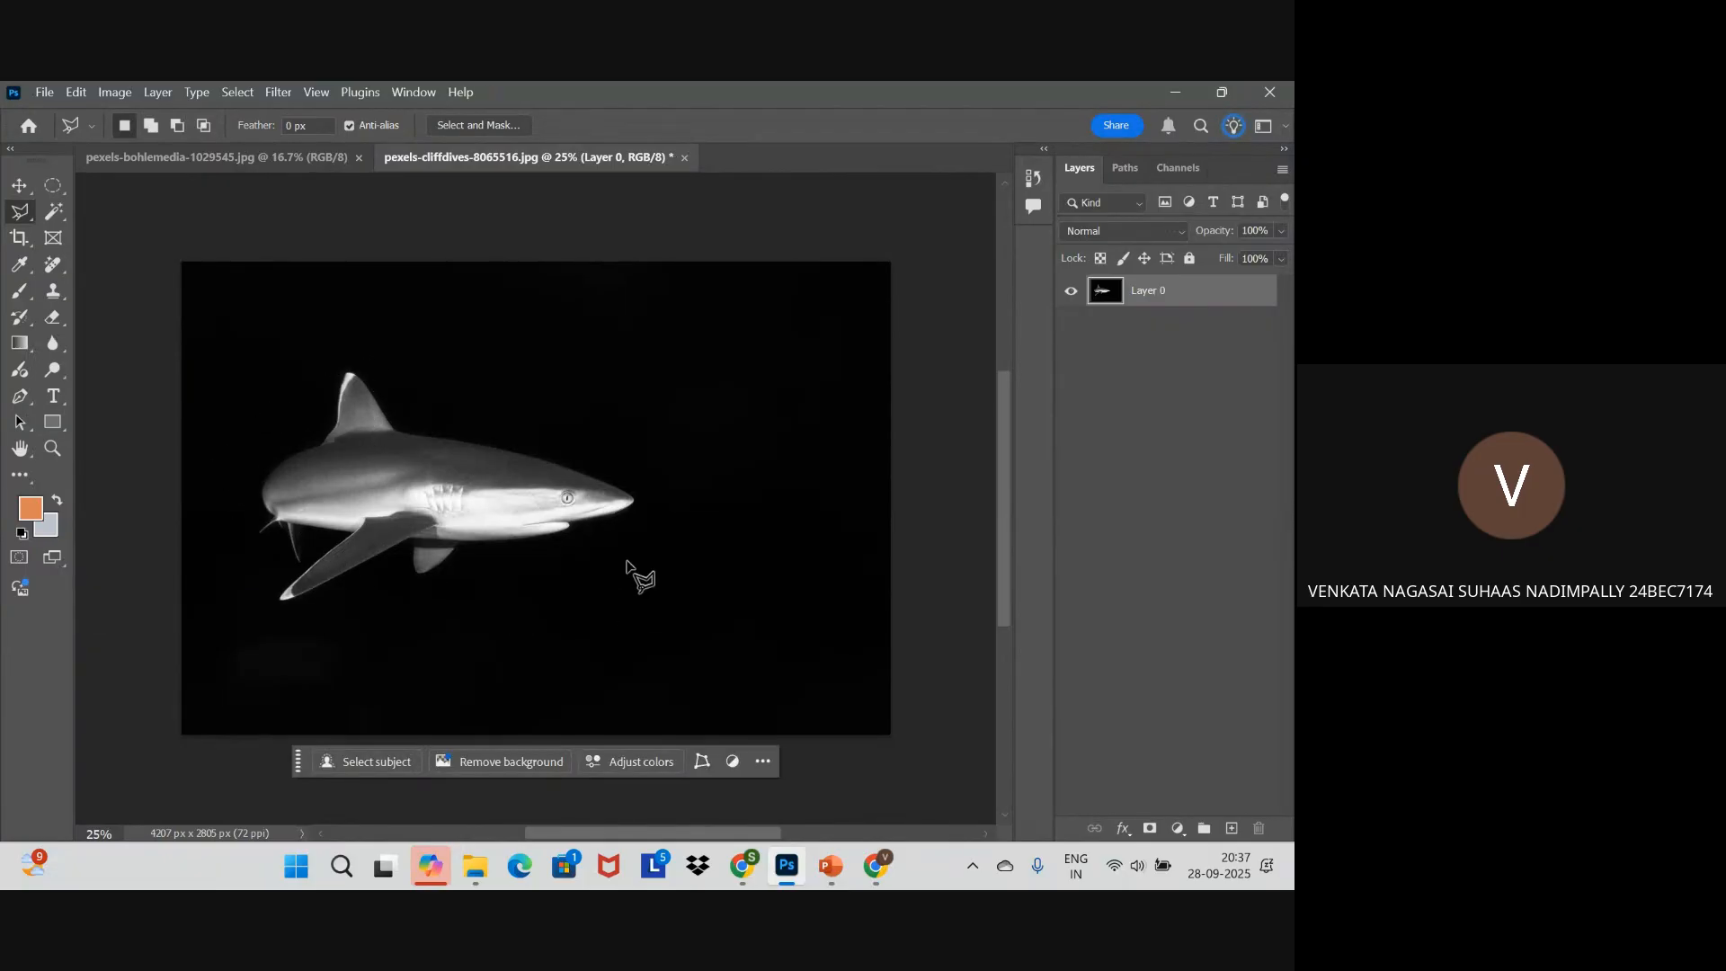
Try the Magnetic Lasso along the shark's back and dorsal fin, adding manual anchor points, and clear the resulting selection.
{"action": "right_click", "coordinate": [9, 212]}
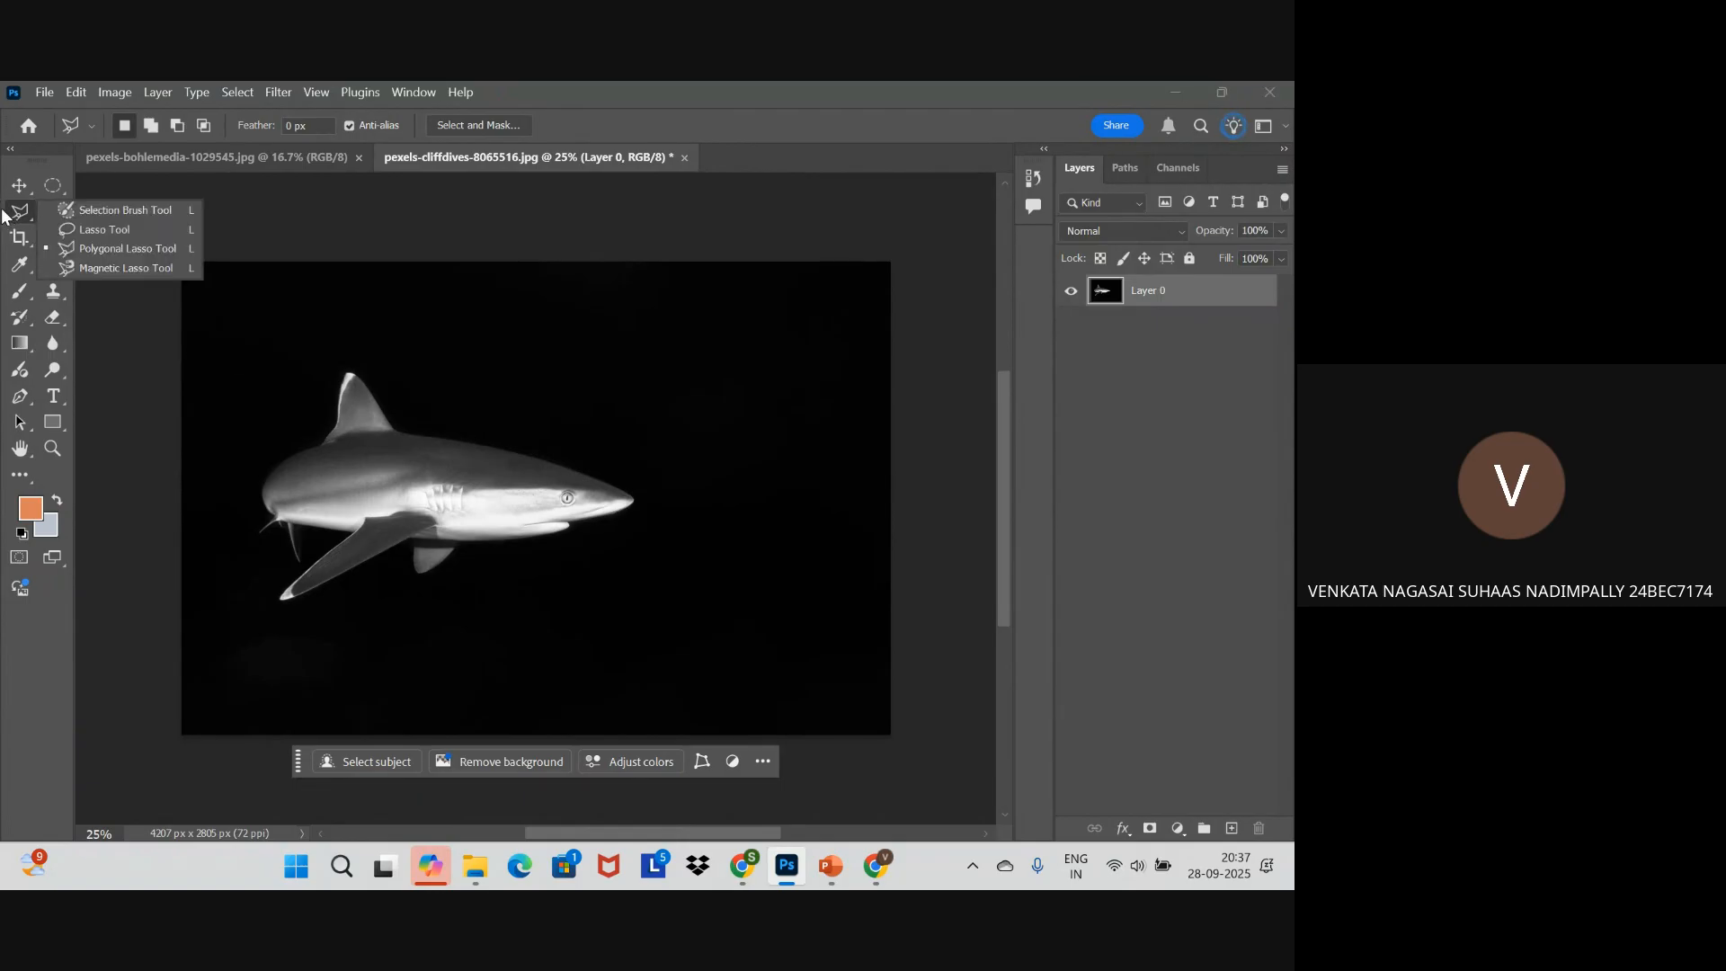
{"action": "left_click", "coordinate": [90, 263]}
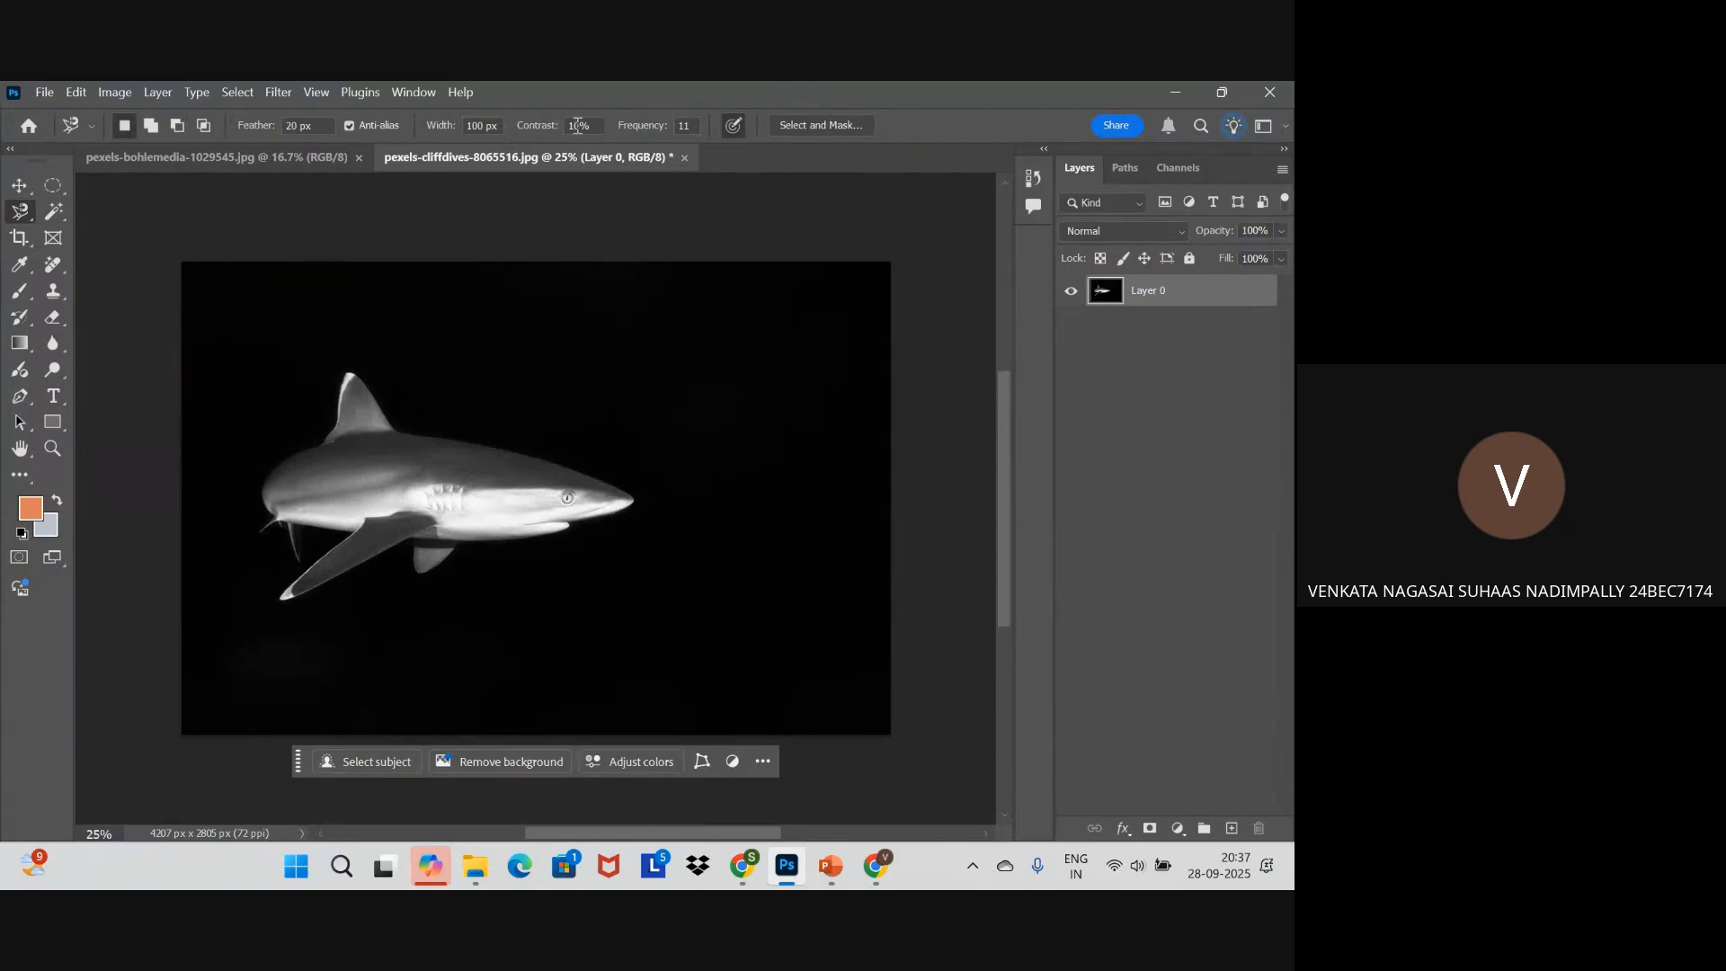
{"action": "left_click", "coordinate": [266, 480]}
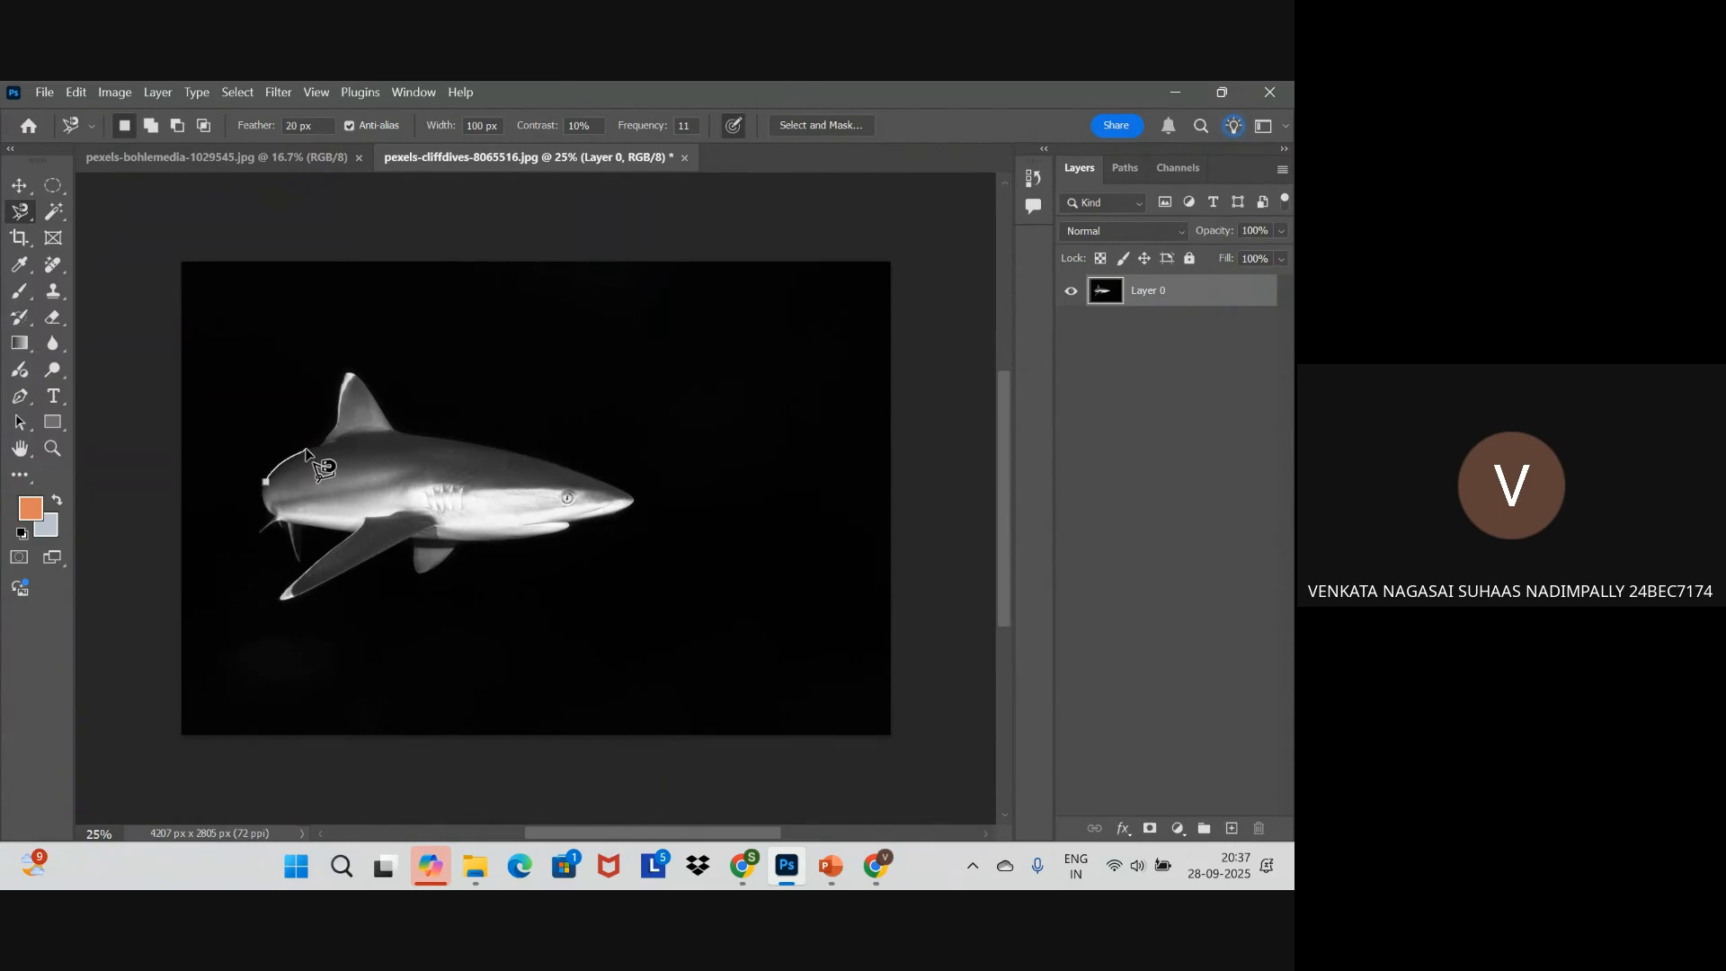
{"action": "left_click", "coordinate": [306, 450]}
{"action": "left_click", "coordinate": [325, 445]}
{"action": "left_click", "coordinate": [336, 424]}
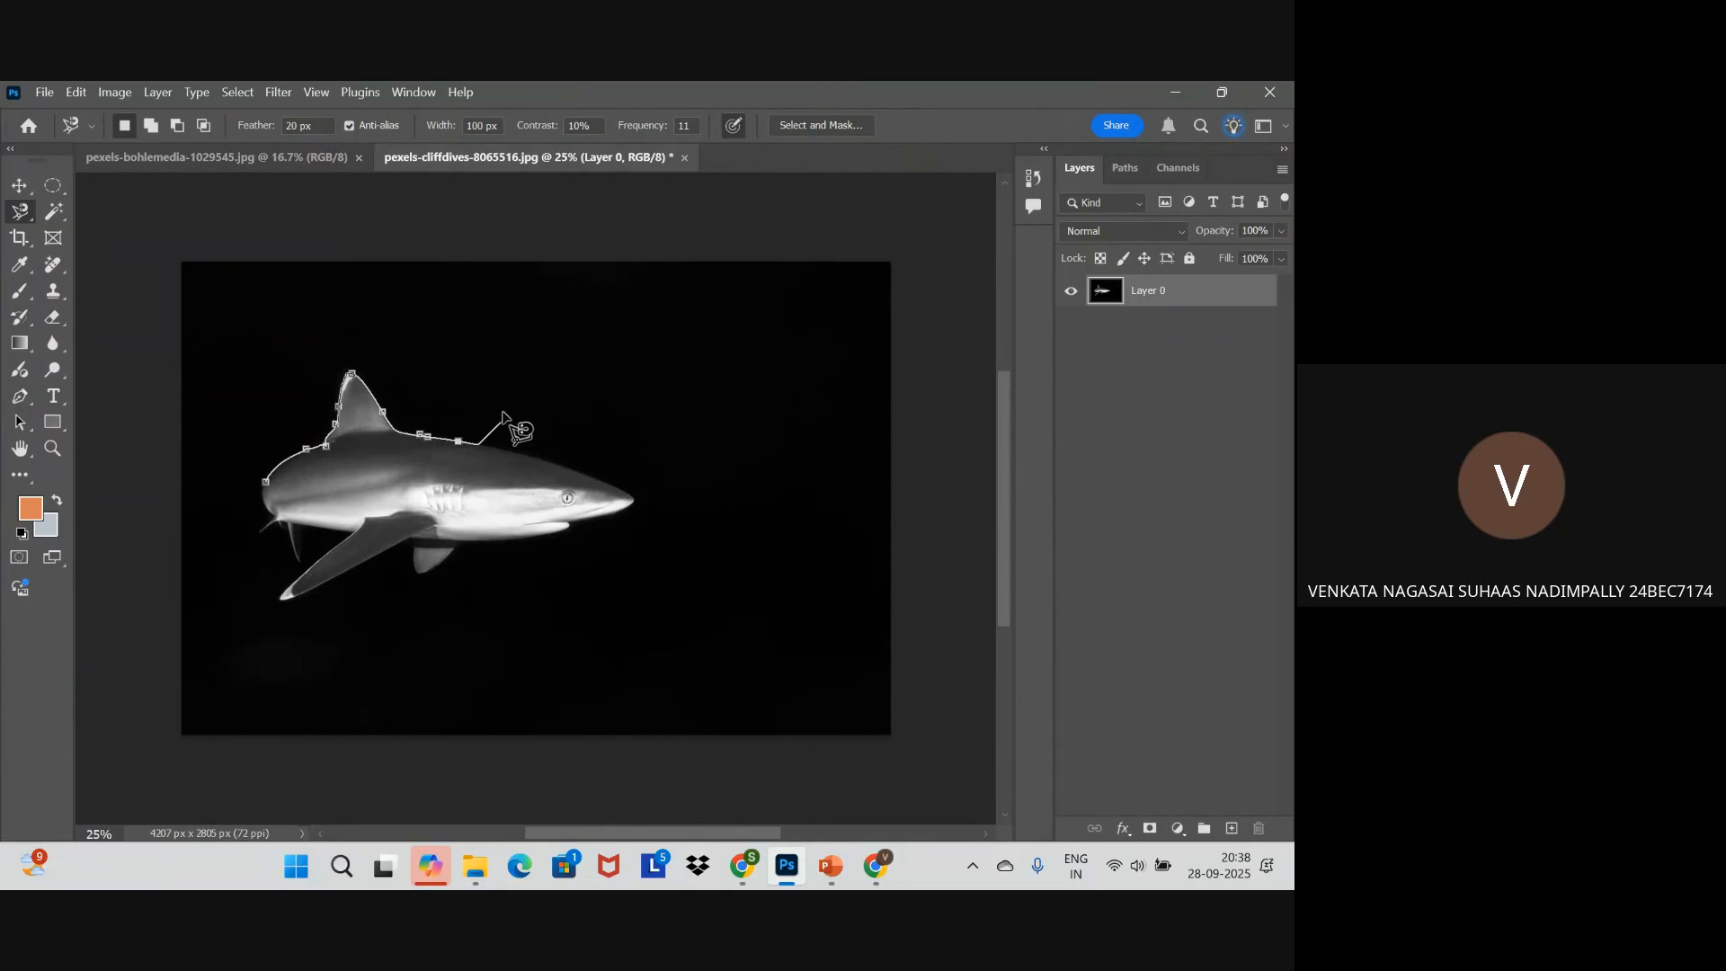
{"action": "left_click", "coordinate": [502, 413]}
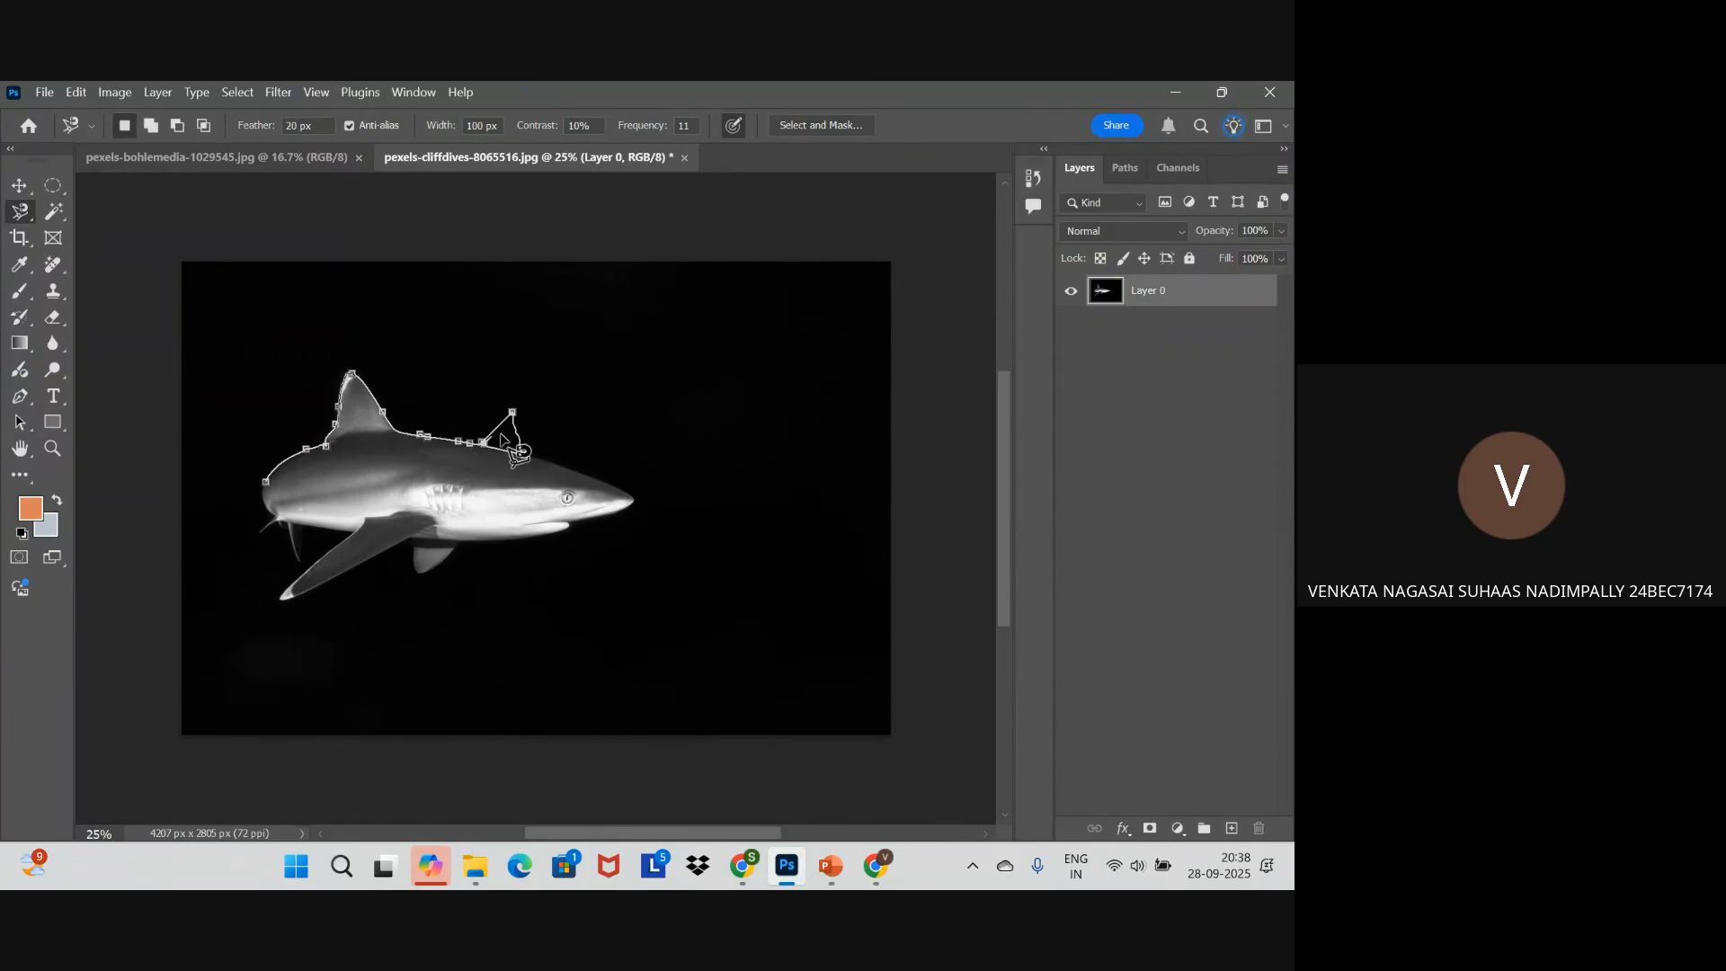
{"action": "double_click", "coordinate": [508, 432]}
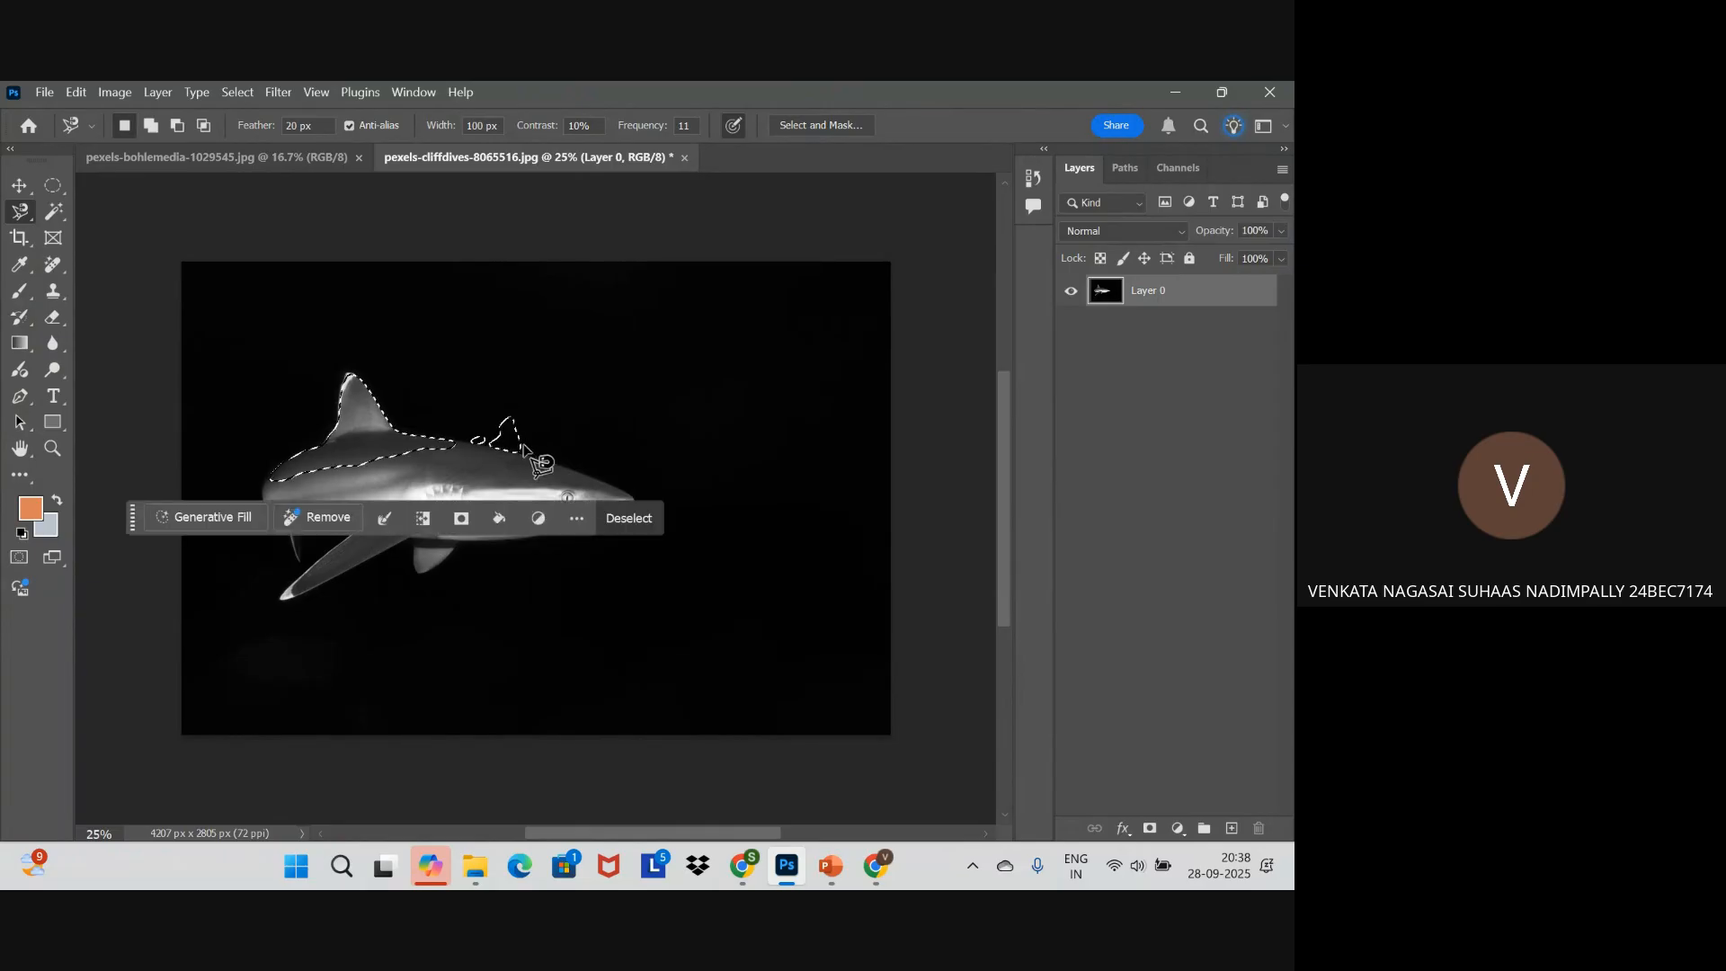
{"action": "left_click", "coordinate": [617, 509]}
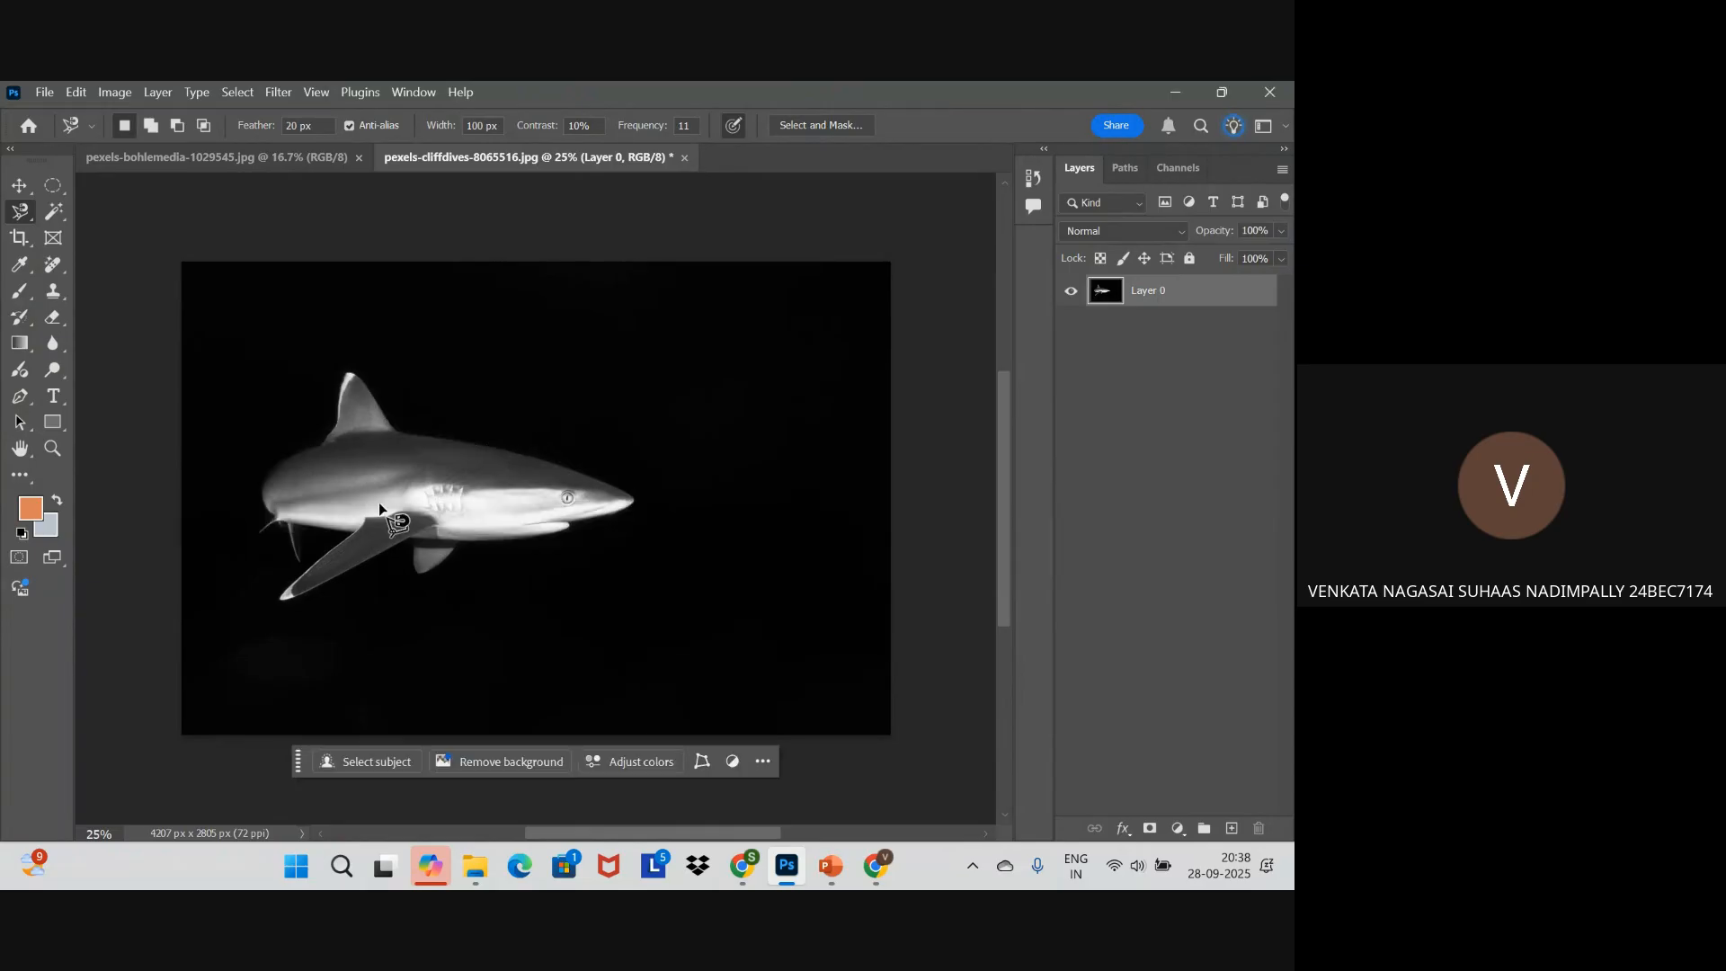
Select the shark with the Magnetic Lasso, tracing from near the tail over the dorsal fin, nose and lower fins.
{"action": "left_click", "coordinate": [281, 468]}
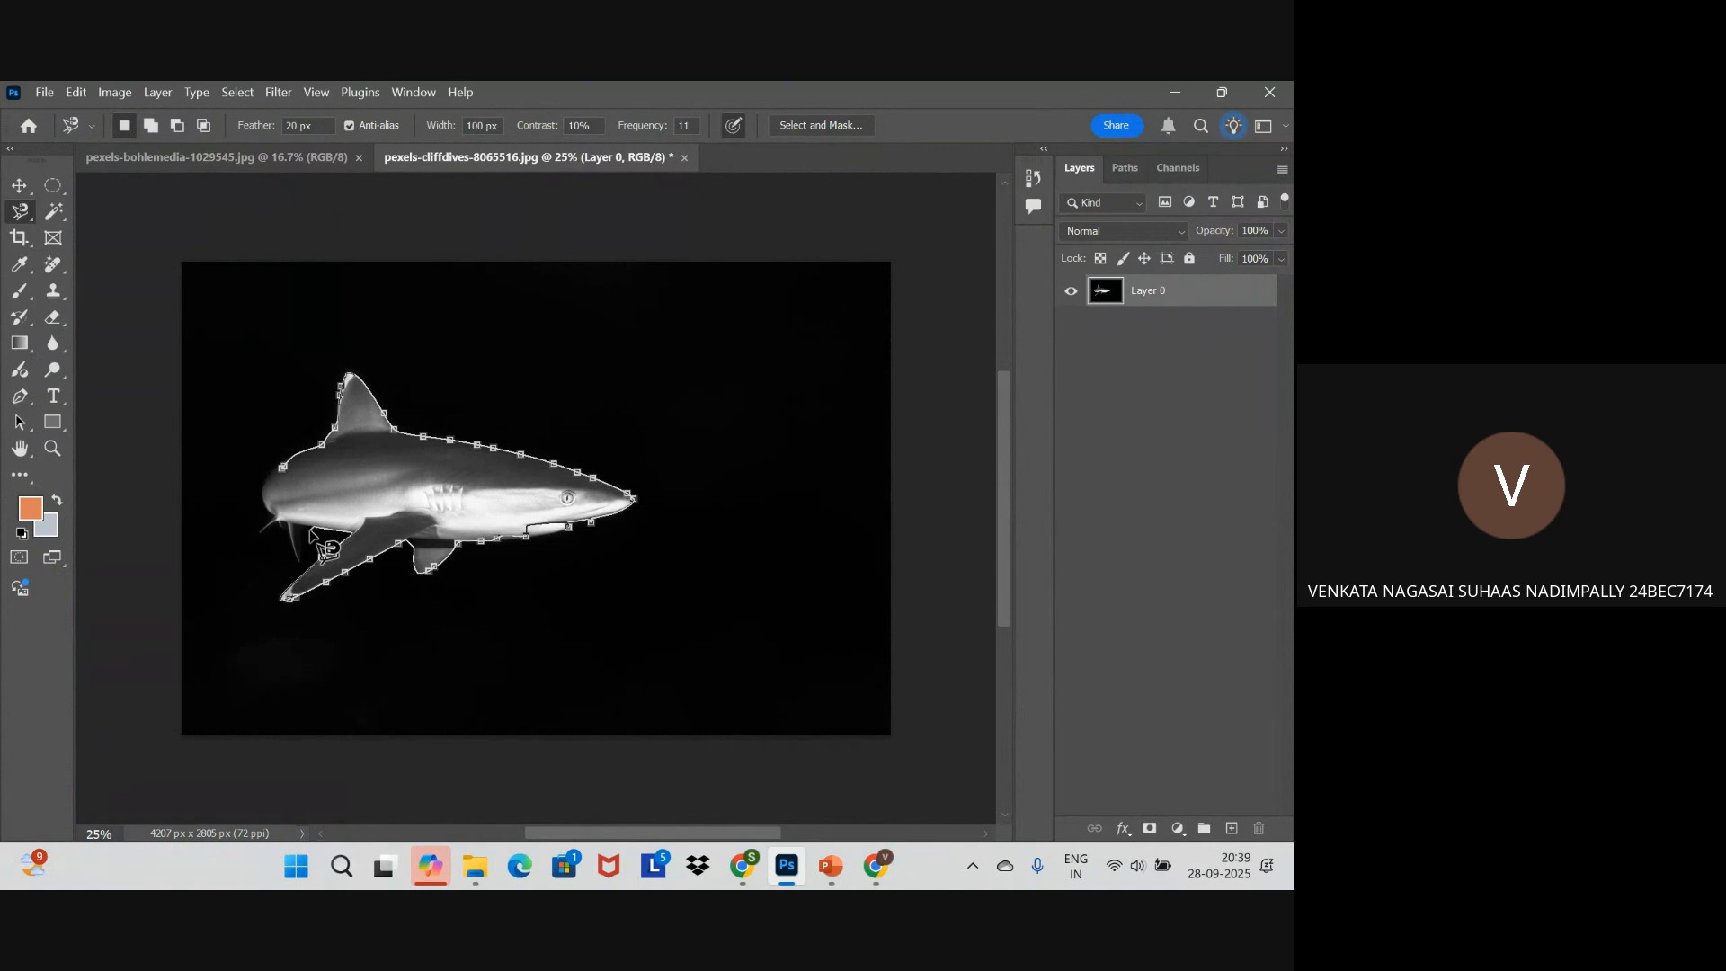
{"action": "double_click", "coordinate": [306, 531]}
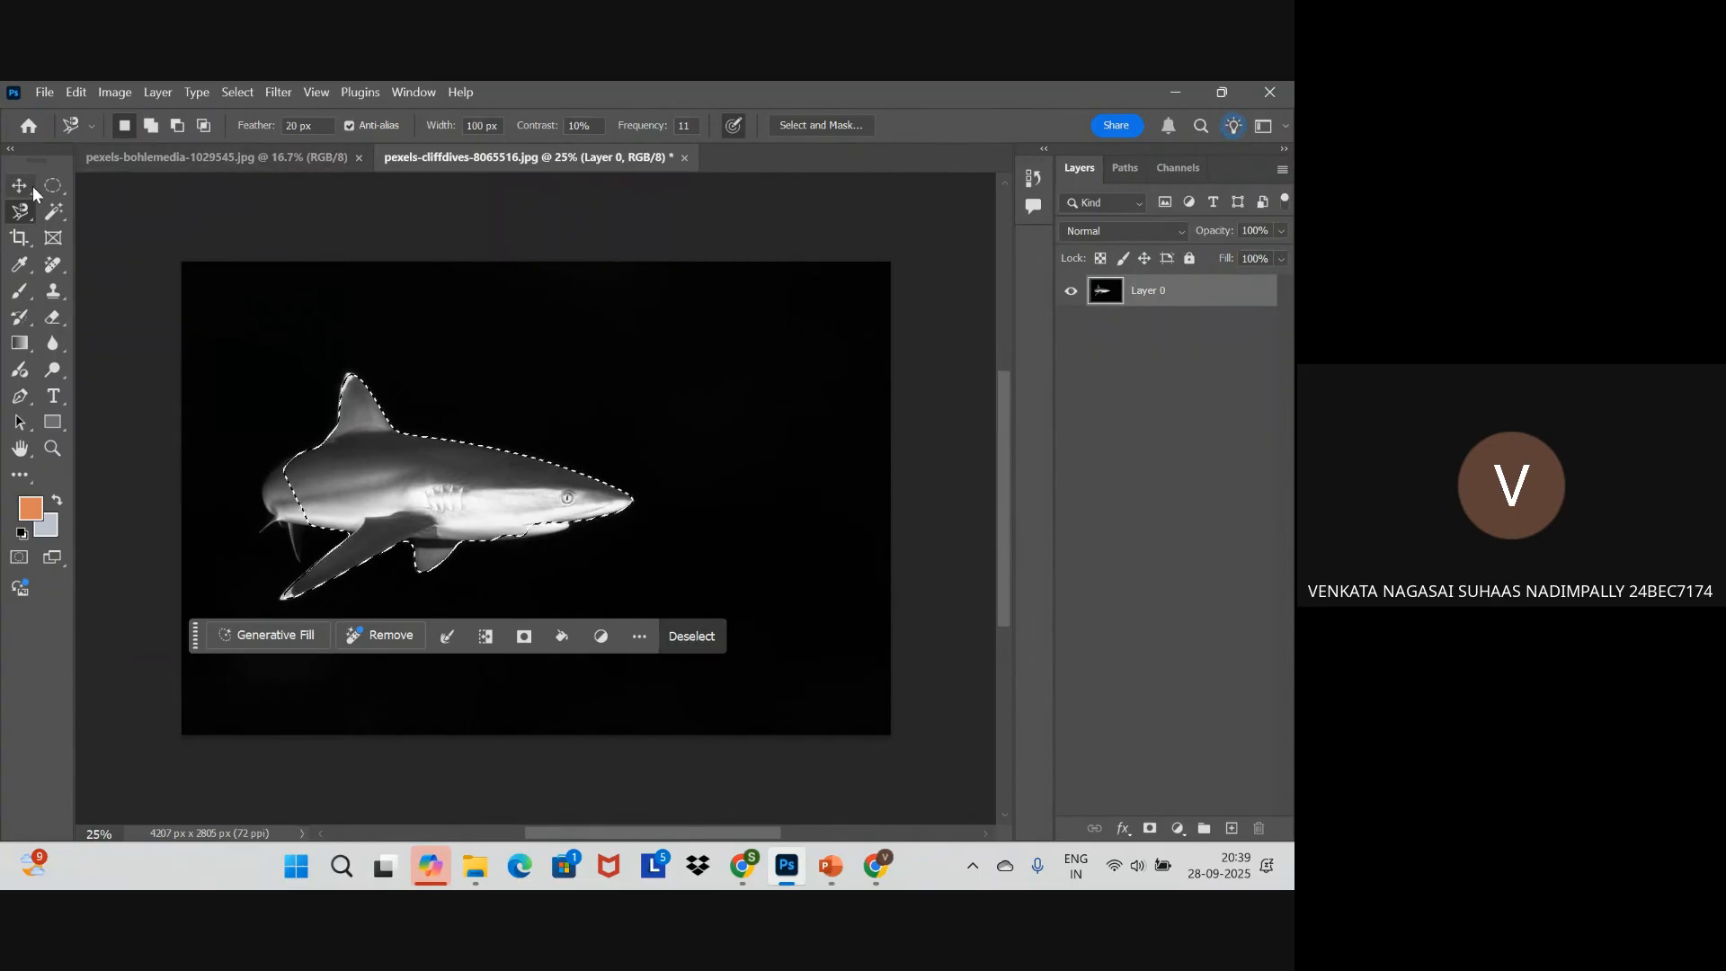
Move the selected shark from the black-background photo into the underwater photo pexels-bohlemedia-1029545.jpg with the Move Tool, placing it just below the waterline.
{"action": "key", "text": "v"}
{"action": "left_click_drag", "start_coordinate": [486, 412], "coordinate": [479, 462]}
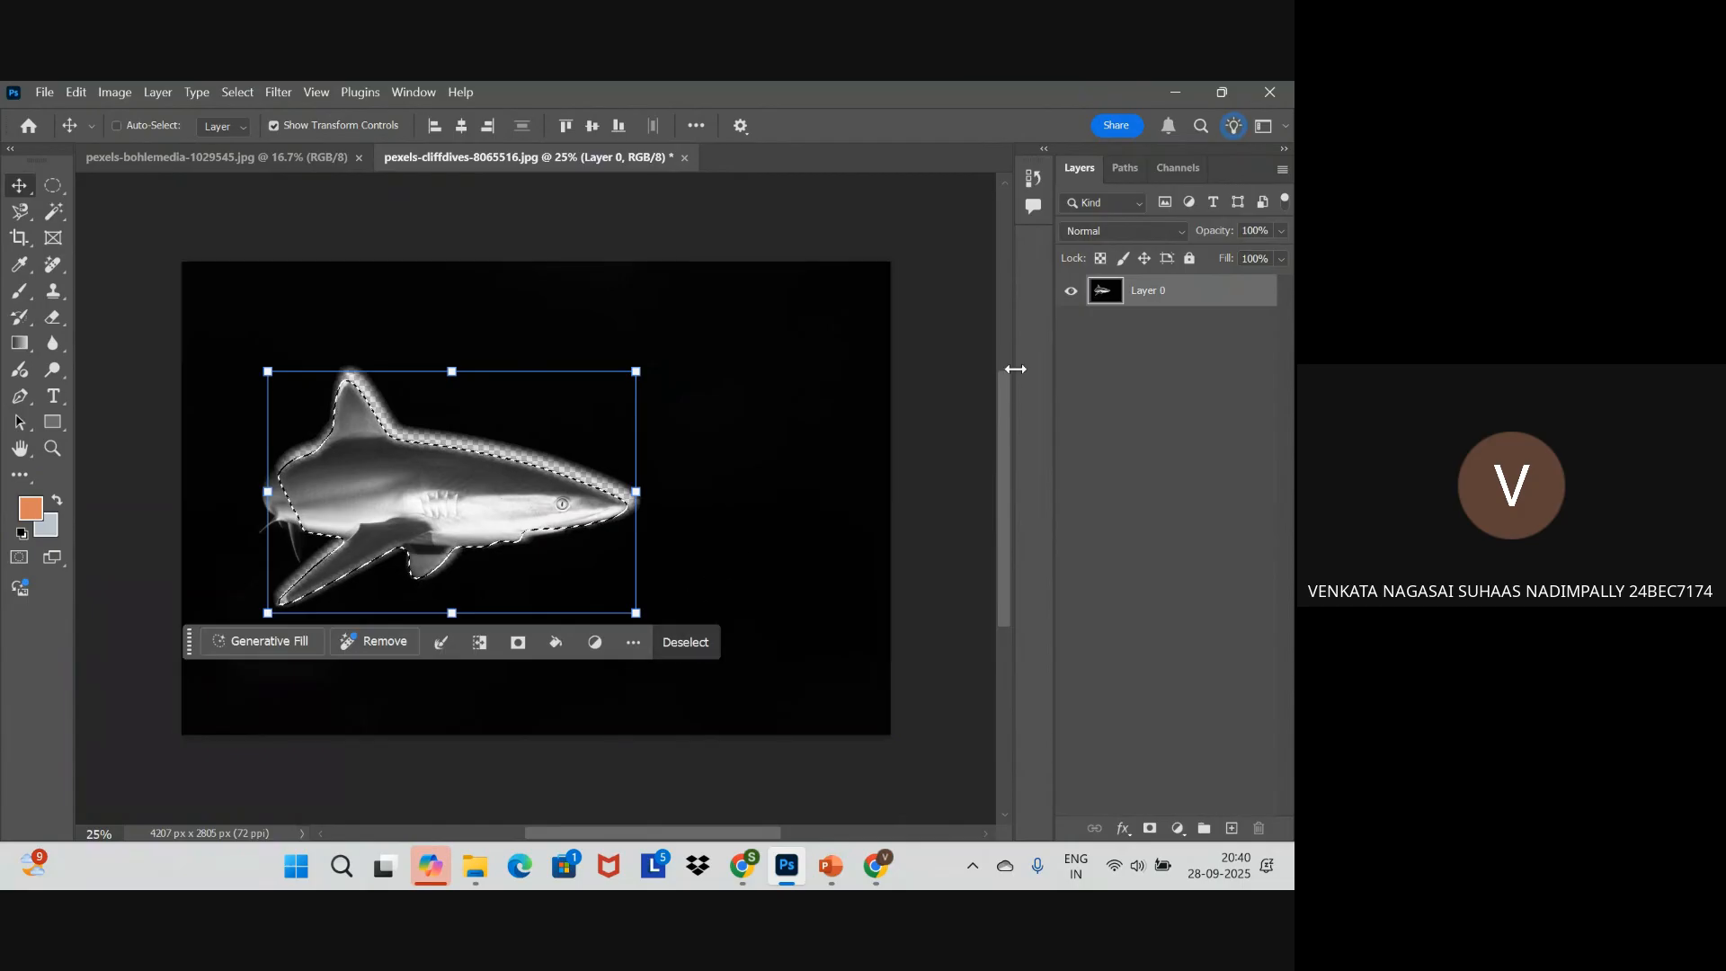
{"action": "left_click", "coordinate": [289, 160]}
{"action": "left_click", "coordinate": [522, 158]}
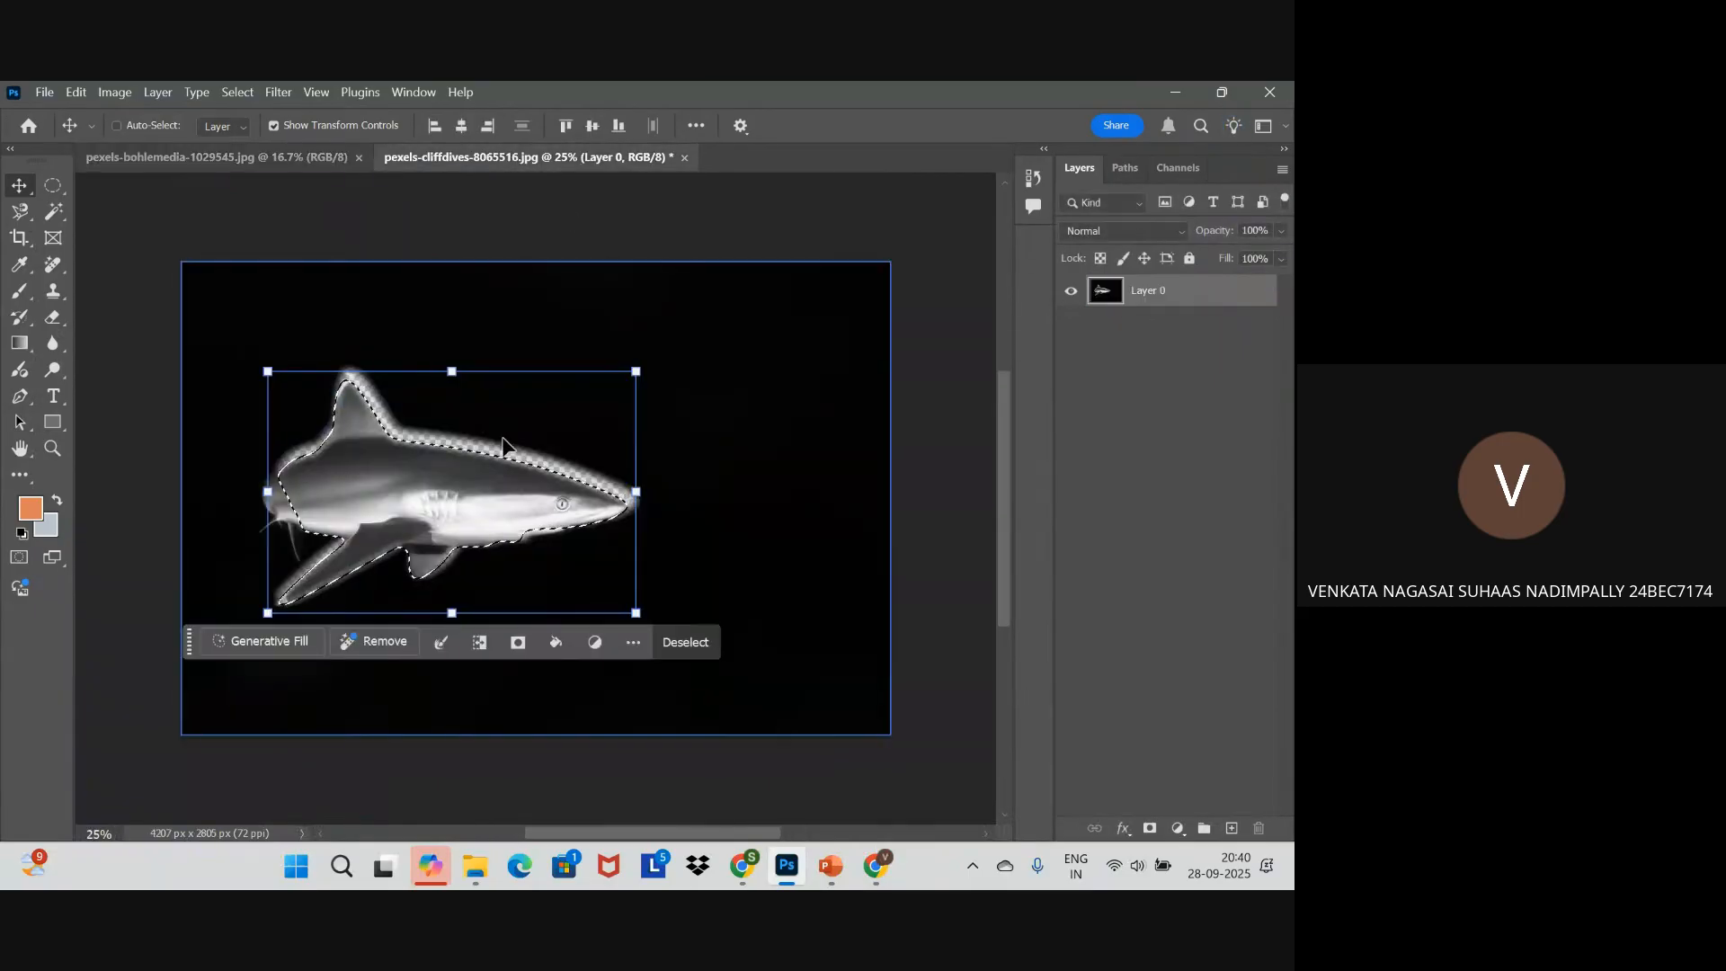
{"action": "left_click_drag", "start_coordinate": [479, 472], "coordinate": [238, 162]}
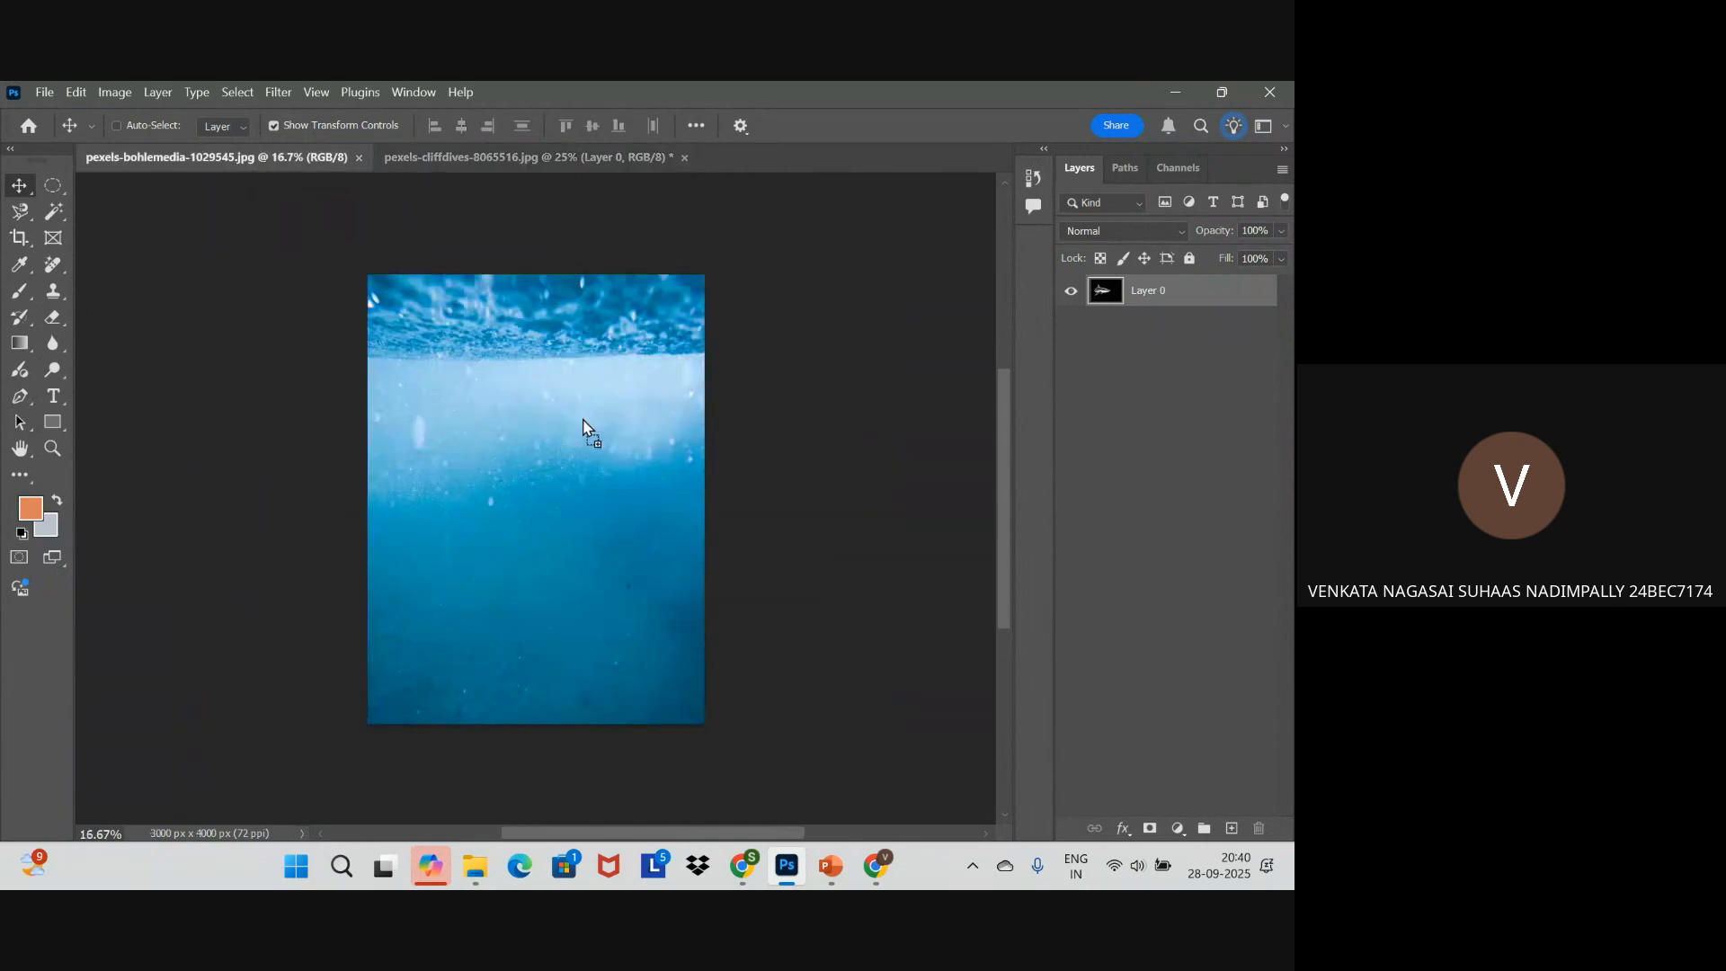
{"action": "left_click_drag", "start_coordinate": [510, 505], "coordinate": [522, 425]}
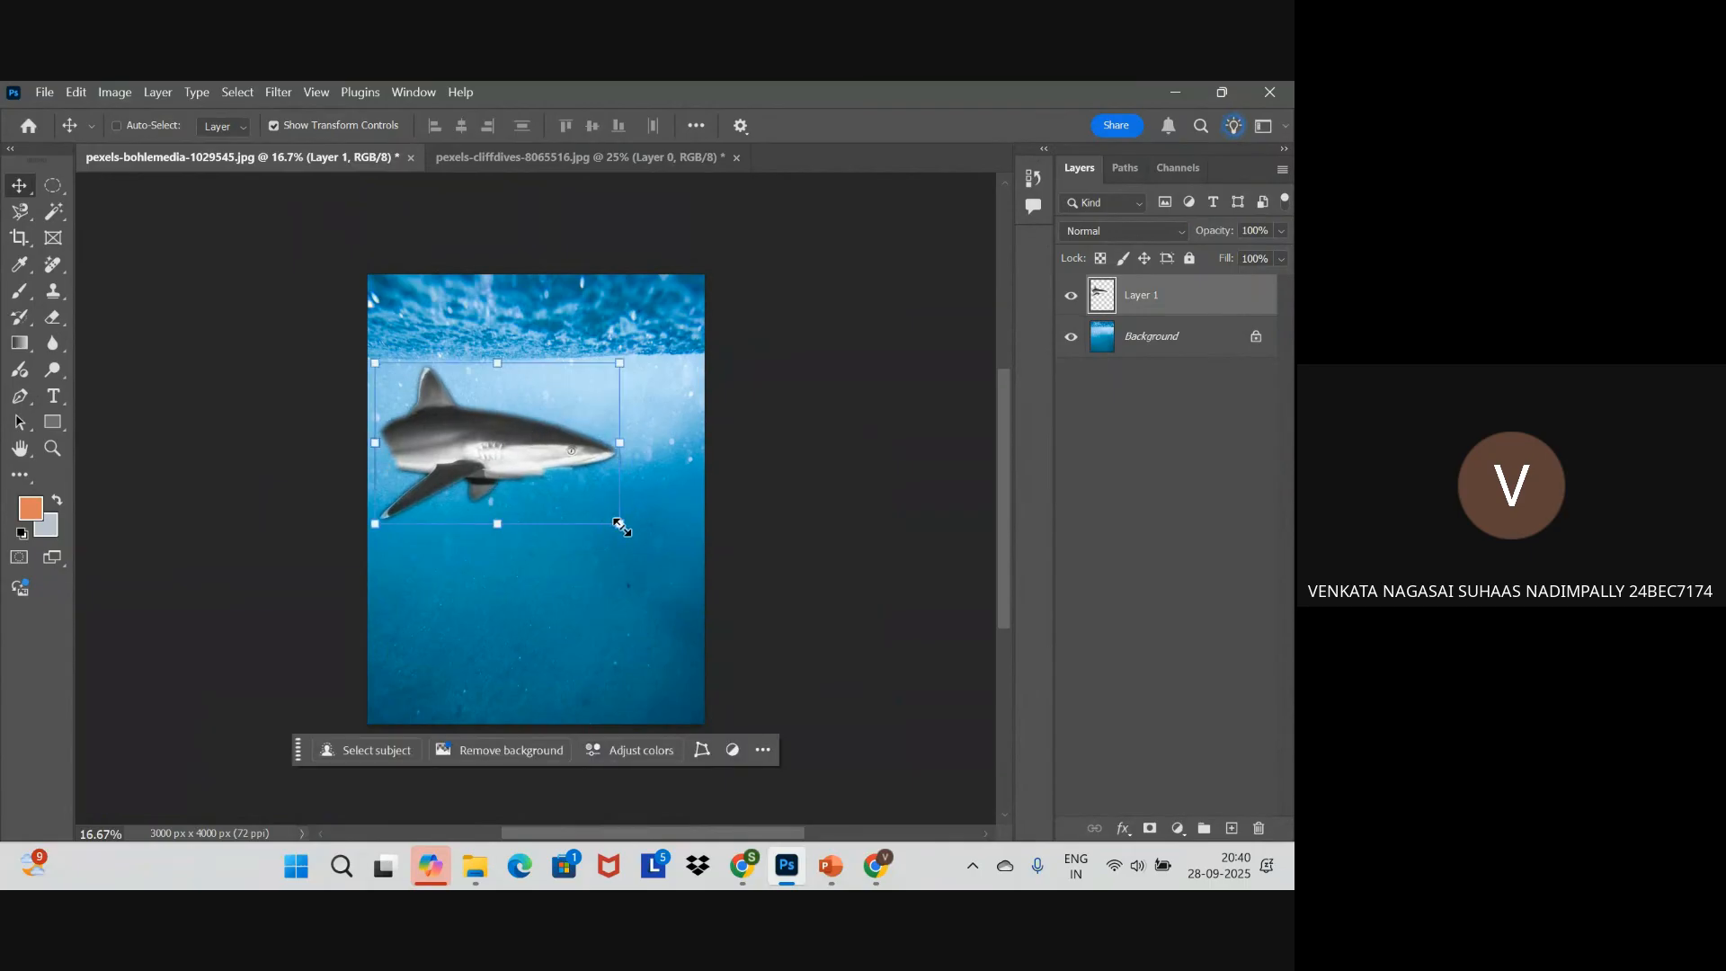
Scale the shark layer up proportionally to about 141% and reposition it so the tail end runs past the photo's edge.
{"action": "left_click_drag", "start_coordinate": [621, 526], "coordinate": [759, 612]}
{"action": "left_click_drag", "start_coordinate": [575, 461], "coordinate": [535, 493]}
{"action": "left_click_drag", "start_coordinate": [726, 514], "coordinate": [684, 516]}
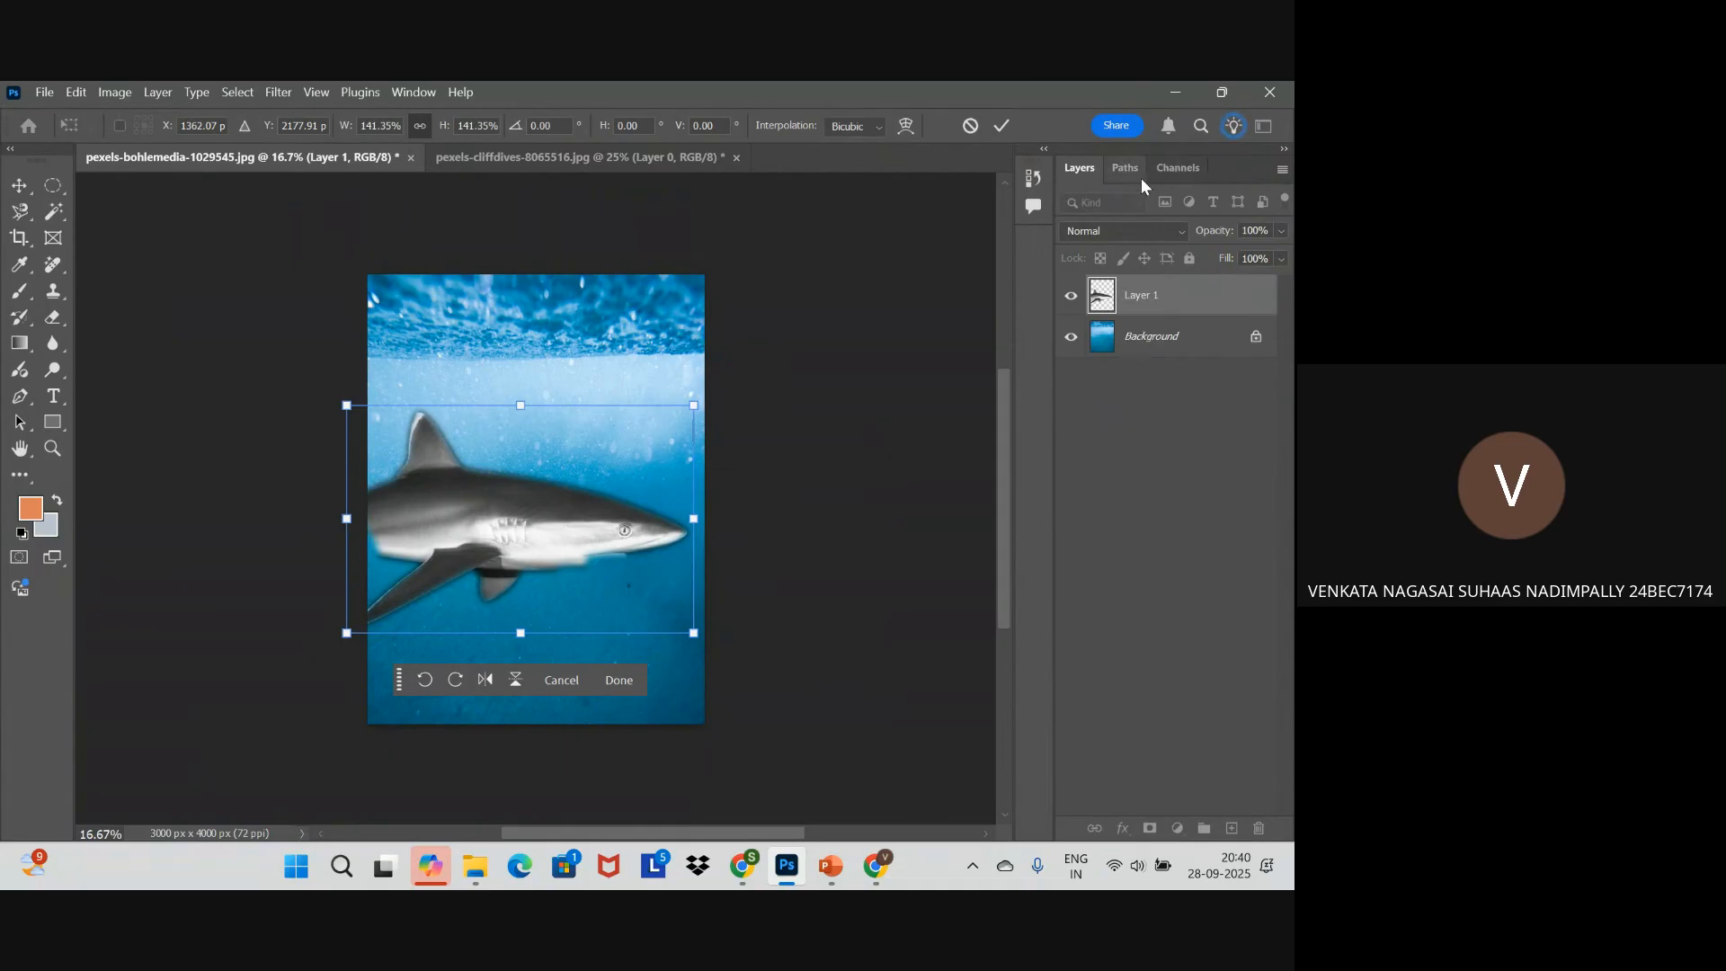
Try the Linear Light and Color Dodge blend modes on the shark layer.
{"action": "left_click", "coordinate": [1131, 228]}
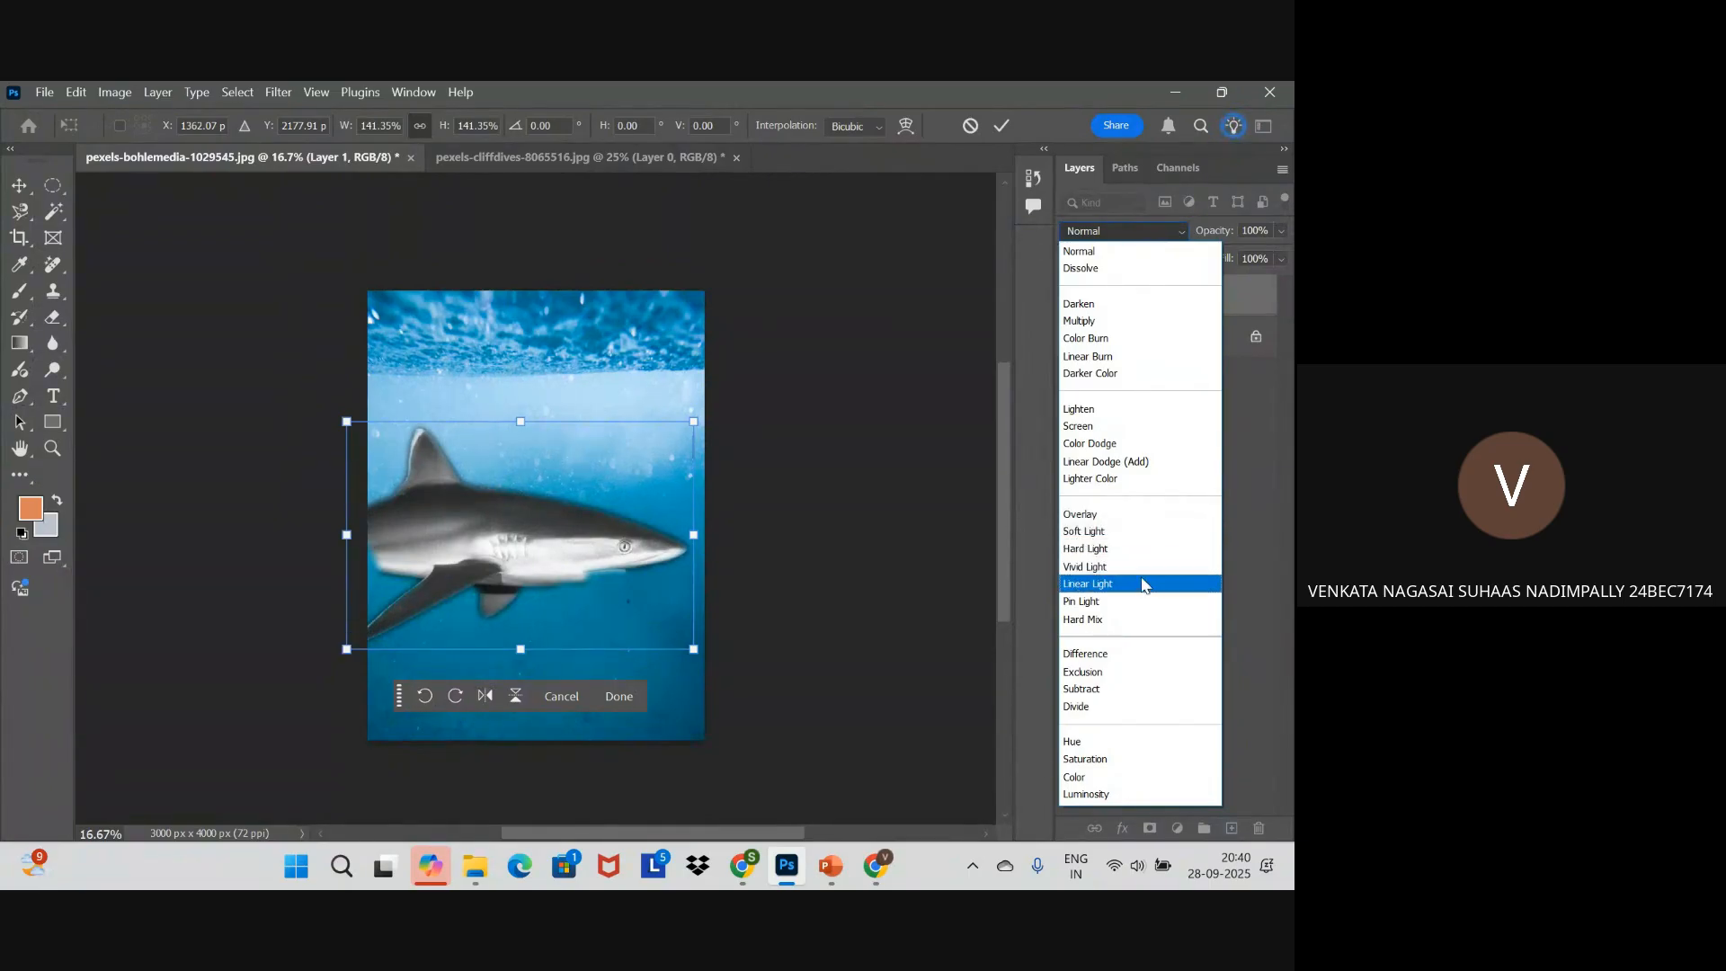
{"action": "left_click", "coordinate": [1144, 586]}
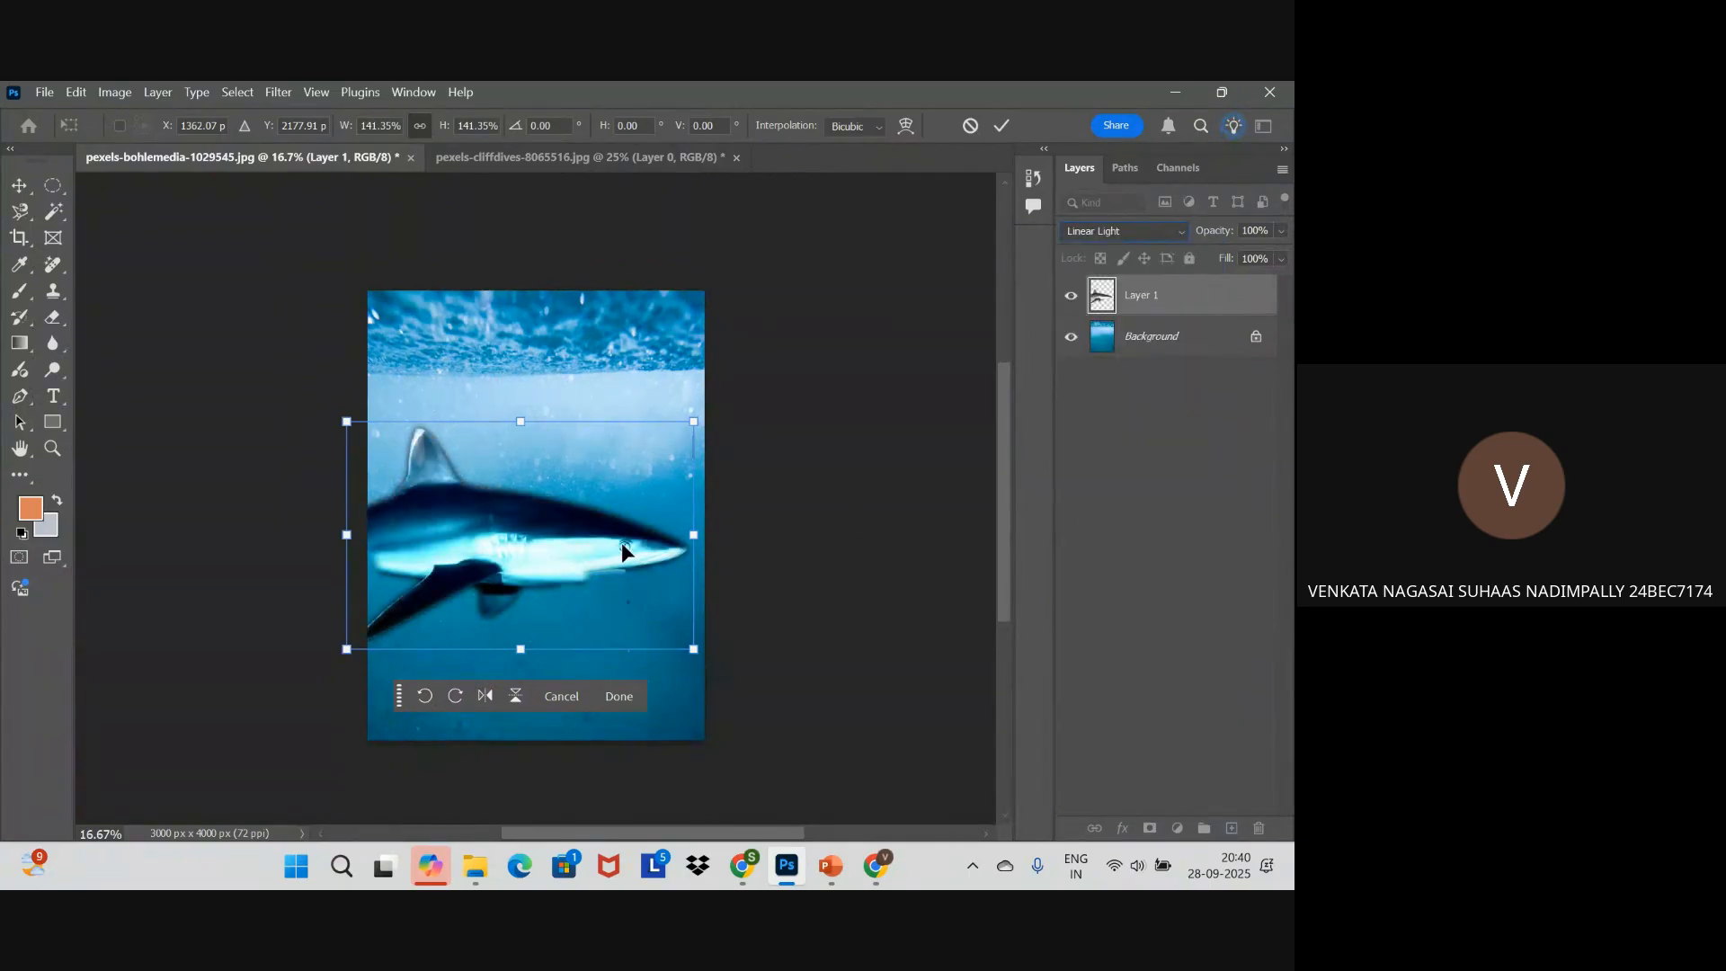
{"action": "left_click", "coordinate": [1119, 231]}
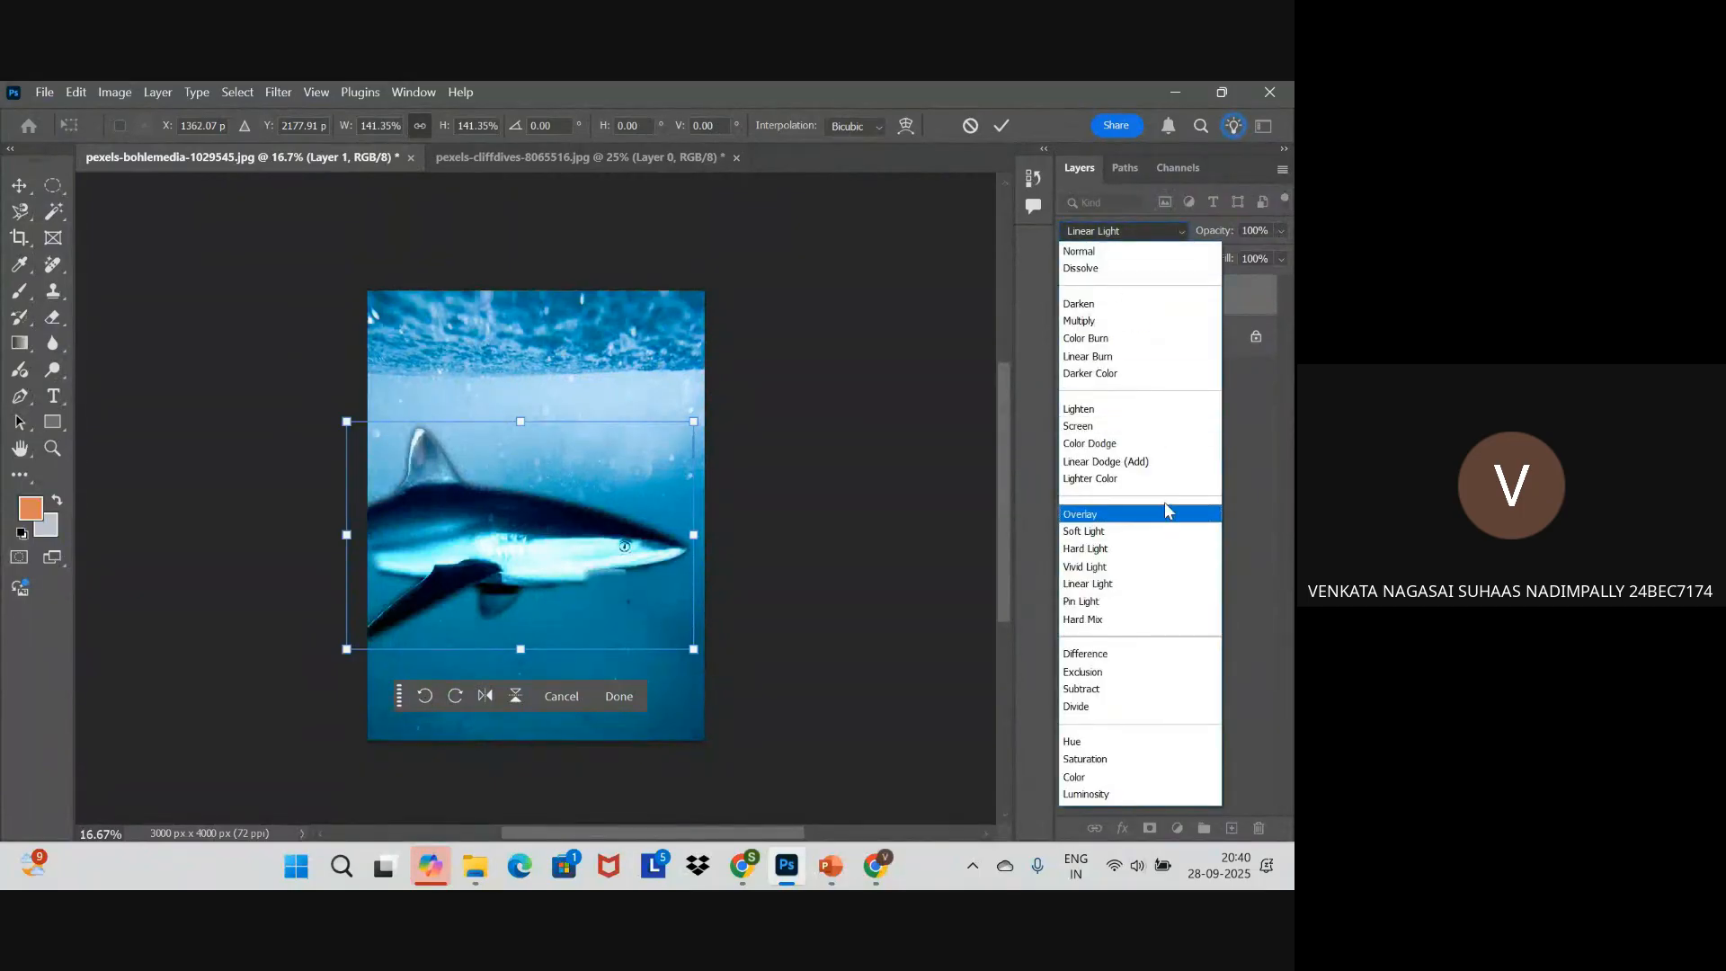
{"action": "left_click", "coordinate": [1163, 449]}
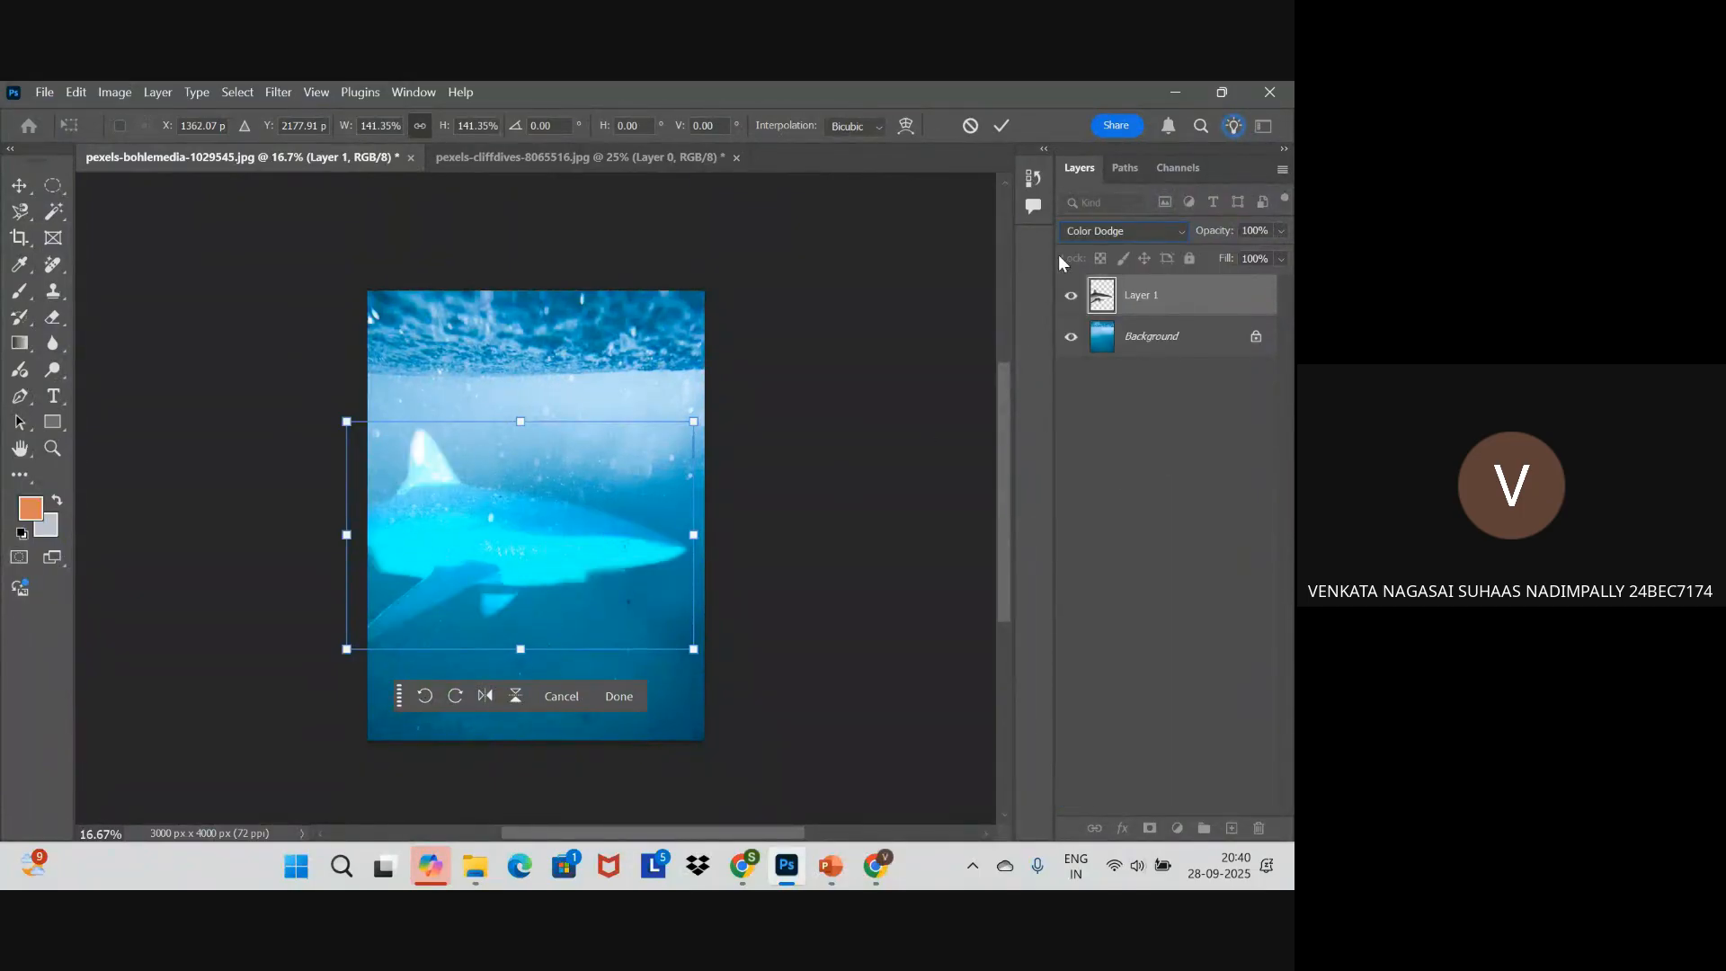
Set the shark layer's blend mode to Luminosity and move the shark up towards the waterline.
{"action": "left_click", "coordinate": [1097, 232]}
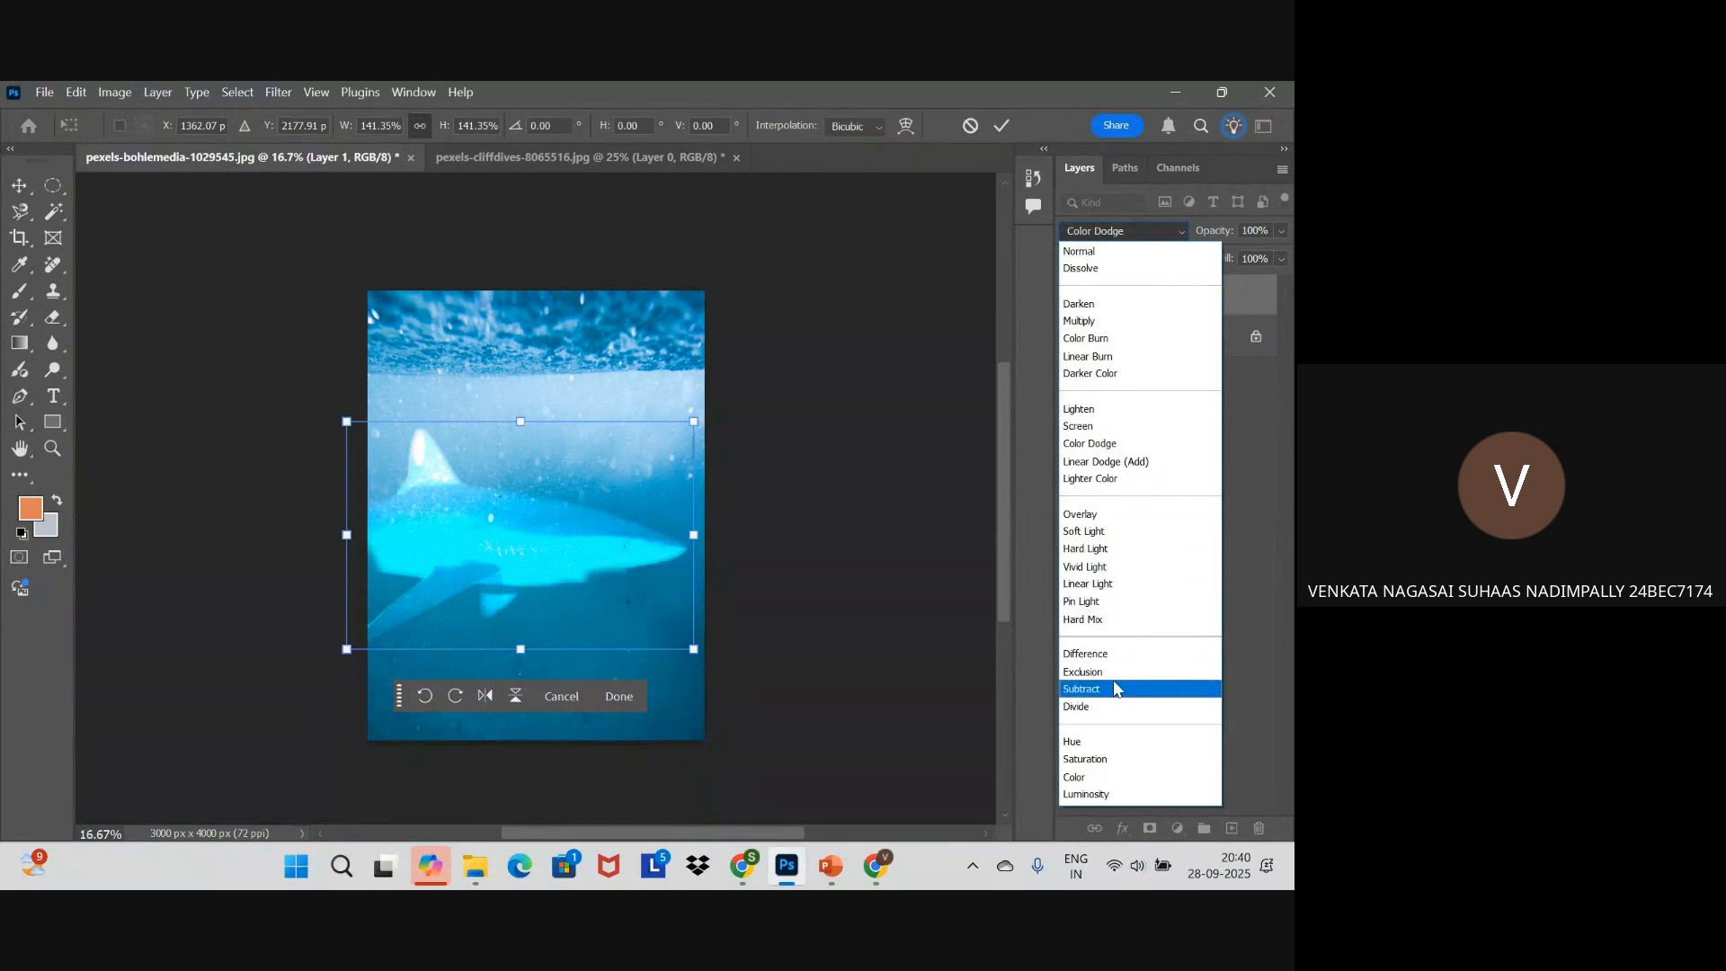
{"action": "left_click", "coordinate": [1098, 794]}
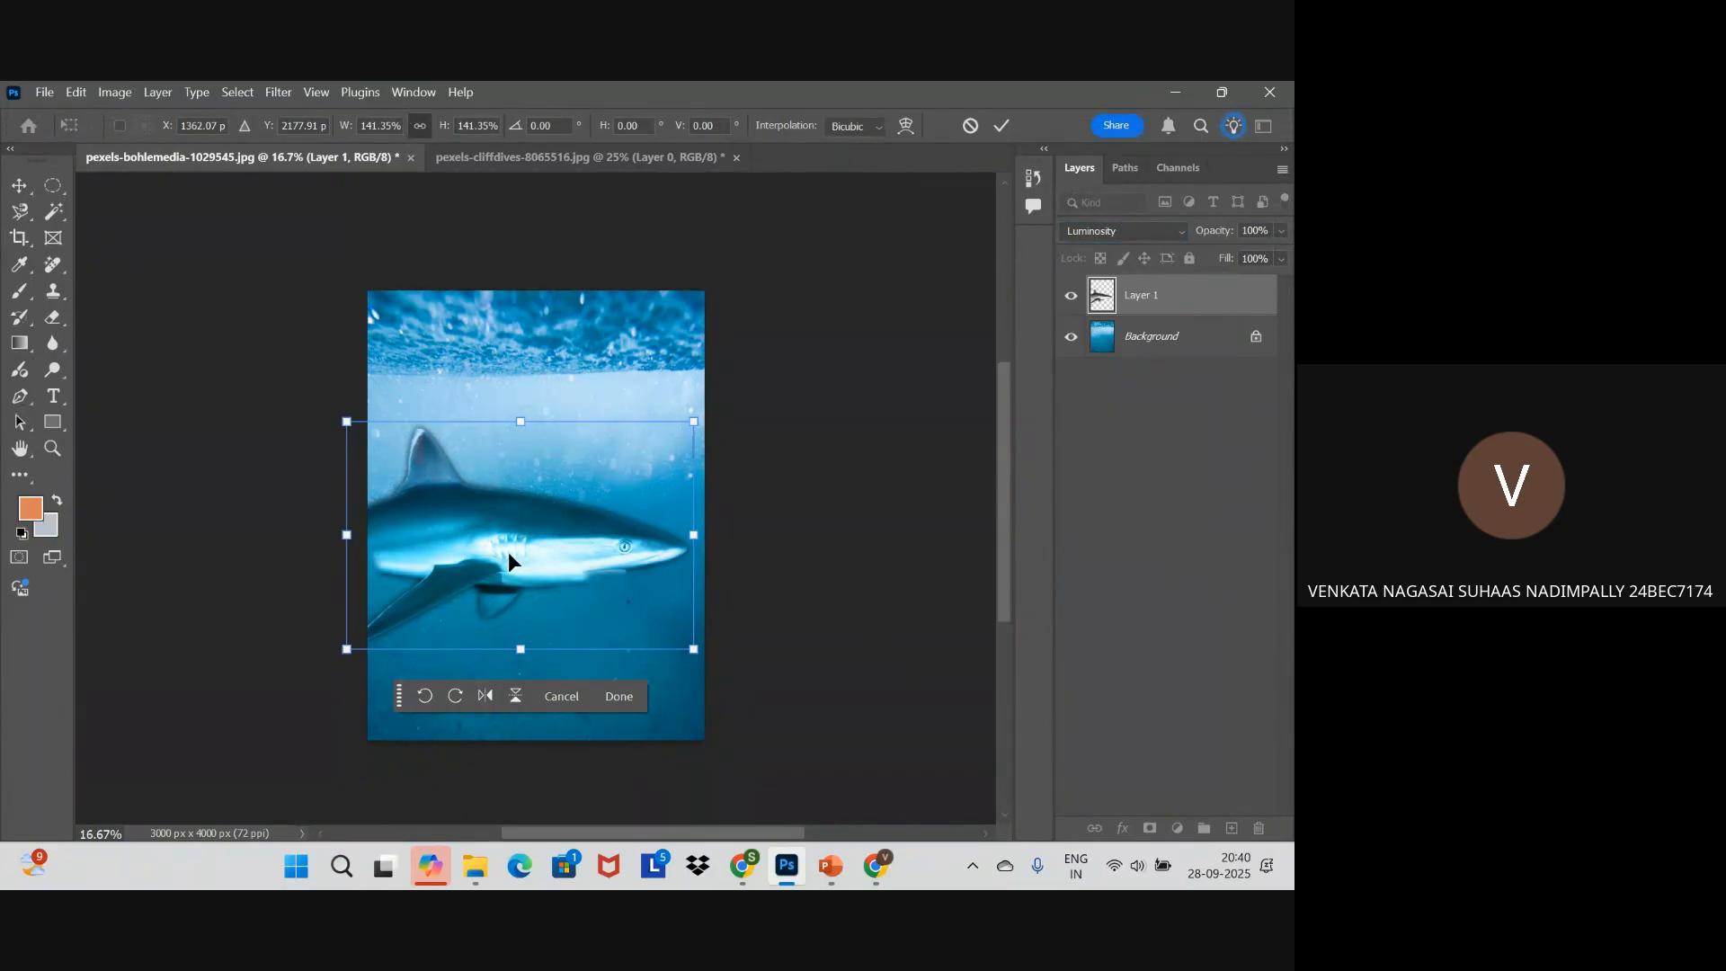
{"action": "left_click", "coordinate": [19, 185]}
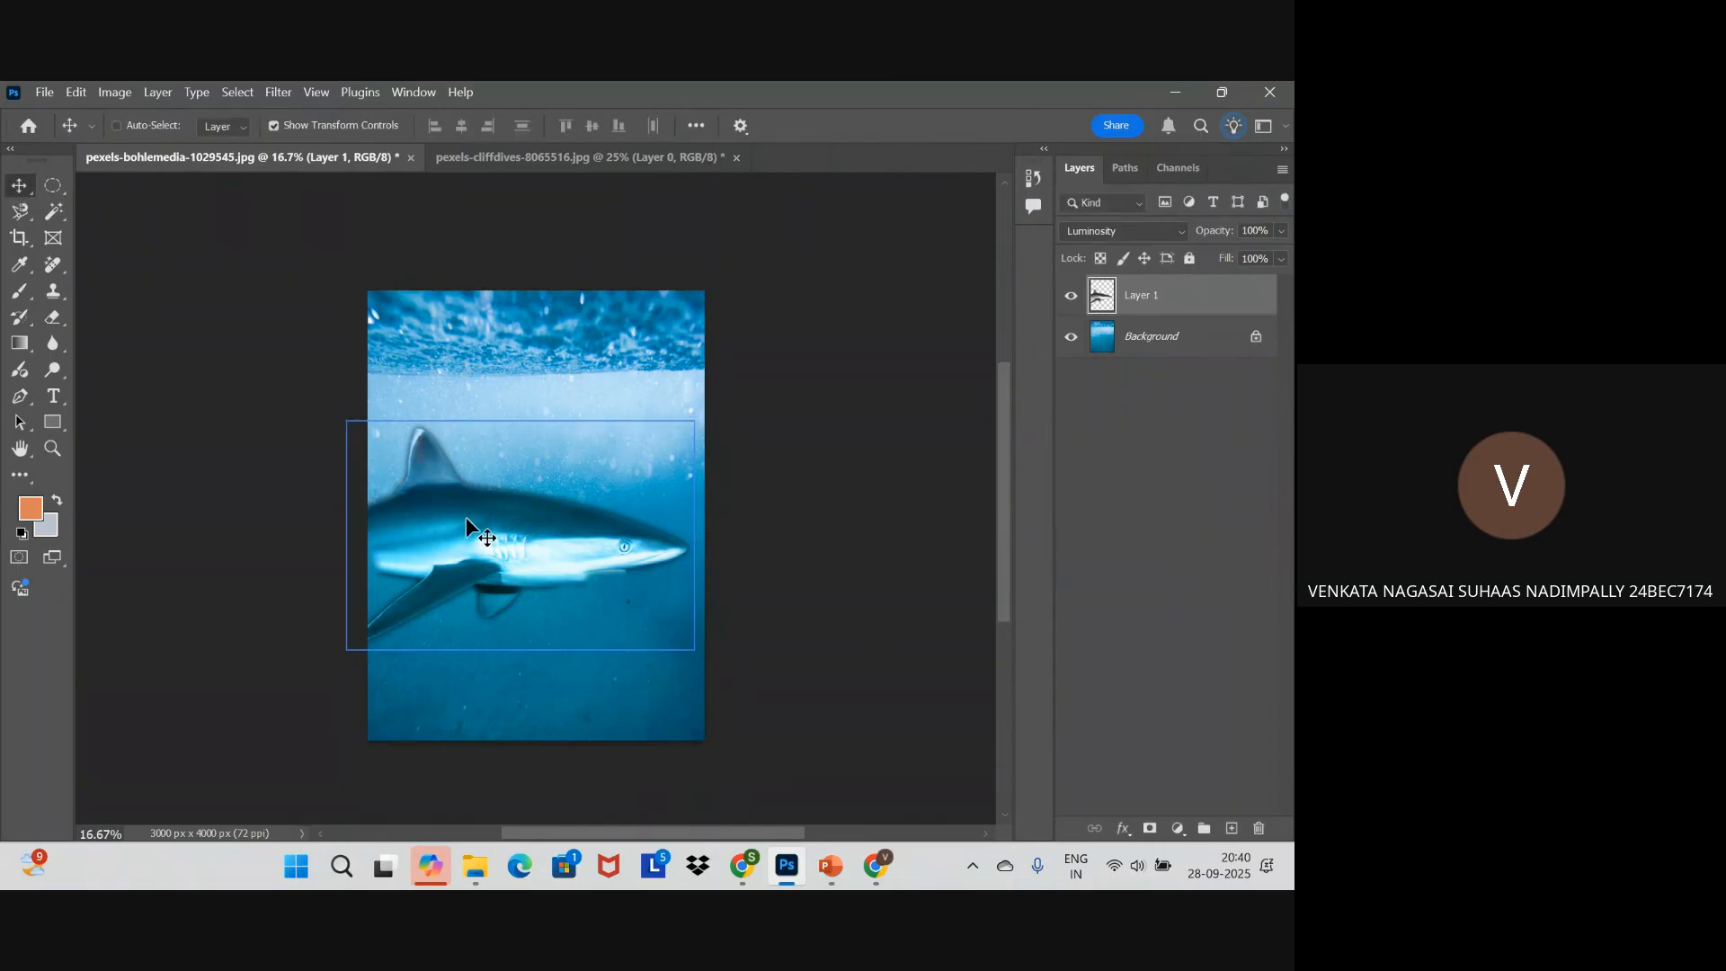
{"action": "left_click_drag", "start_coordinate": [466, 516], "coordinate": [453, 463]}
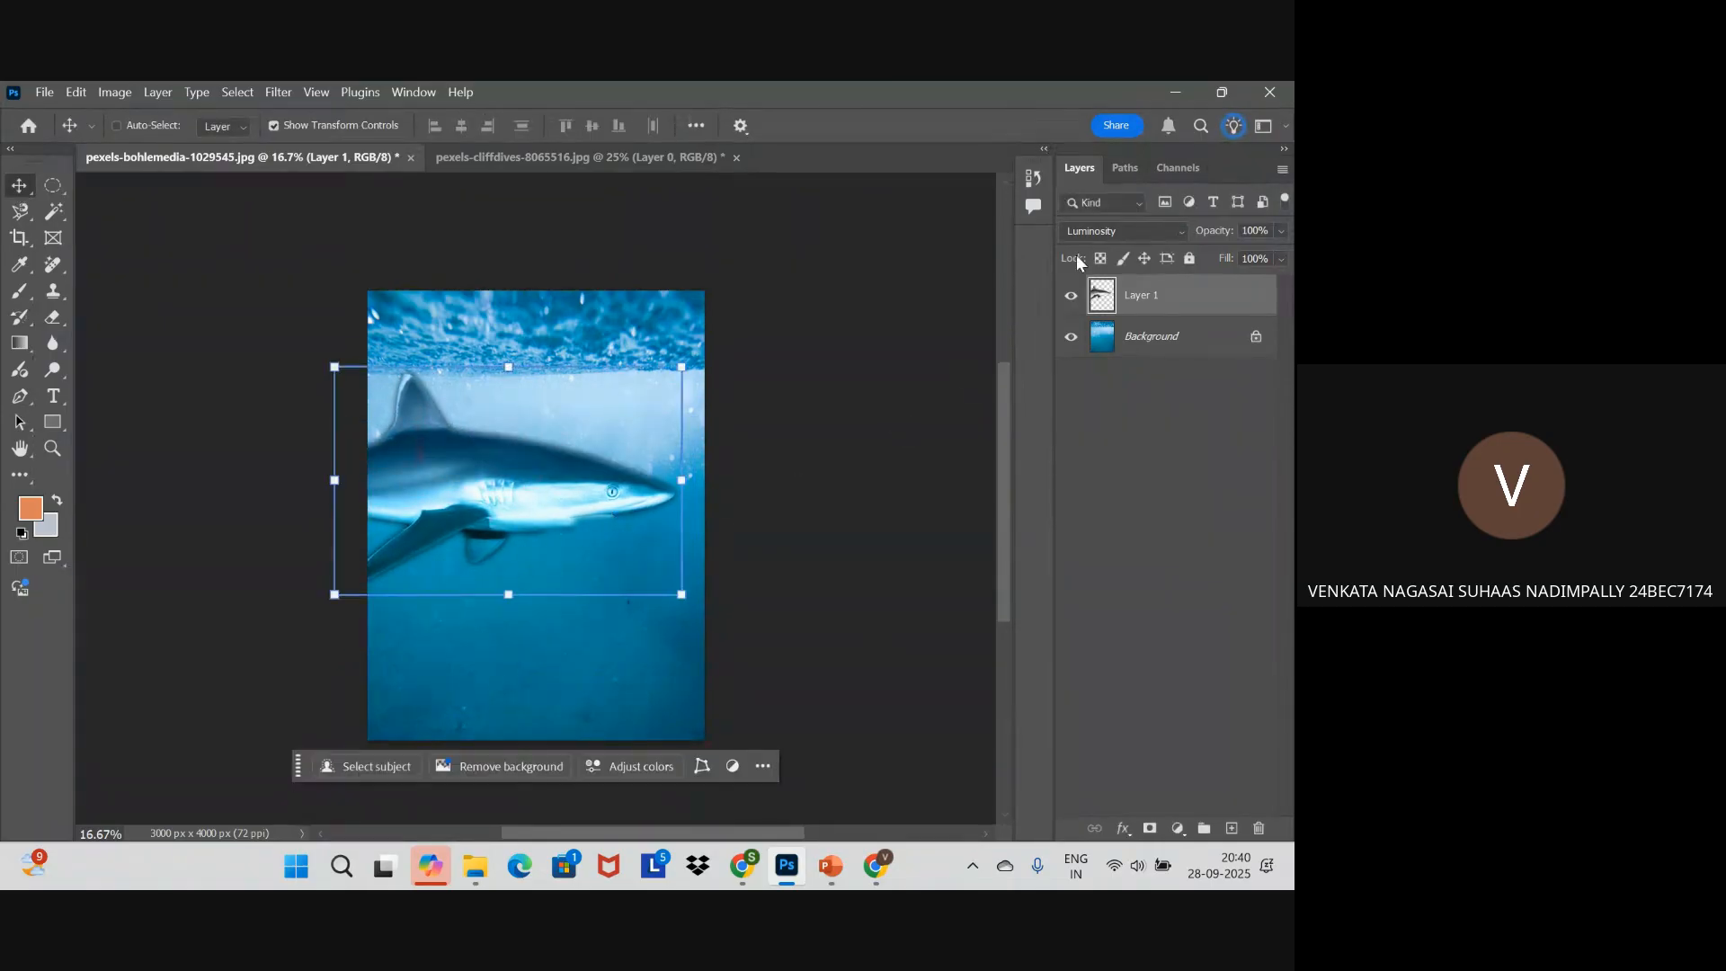
Try the Dissolve blend mode on the shark layer and set it back to Luminosity.
{"action": "left_click", "coordinate": [1106, 227]}
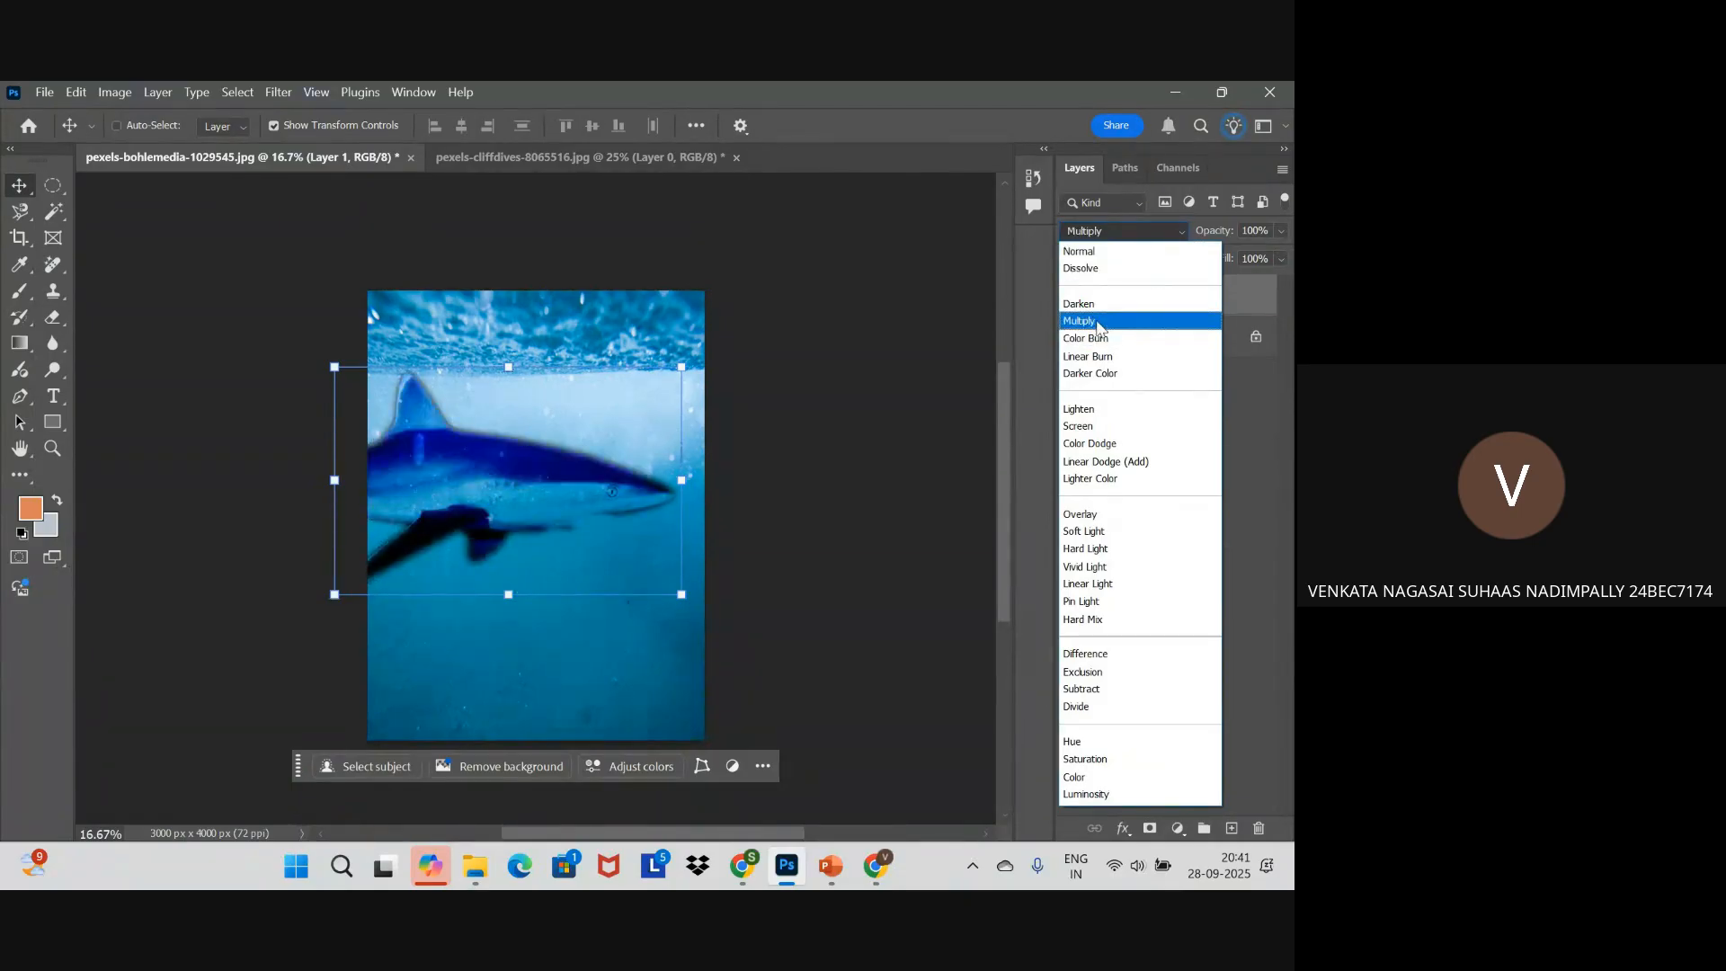
{"action": "left_click", "coordinate": [1115, 269]}
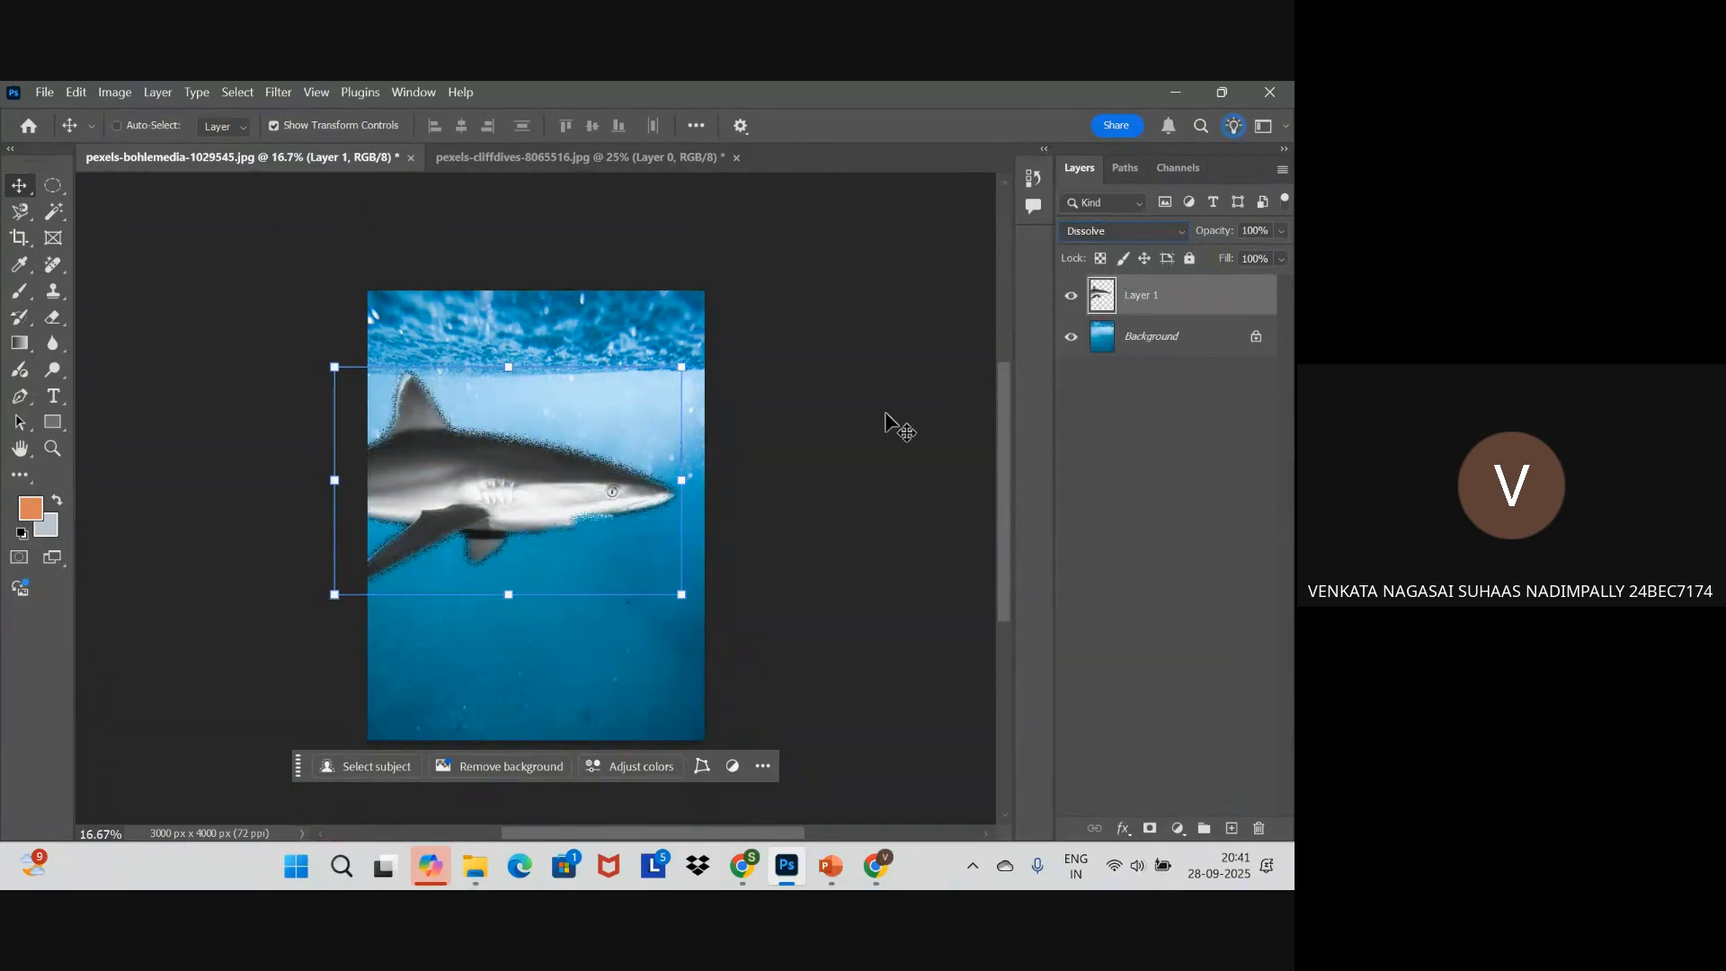
{"action": "left_click", "coordinate": [1083, 232]}
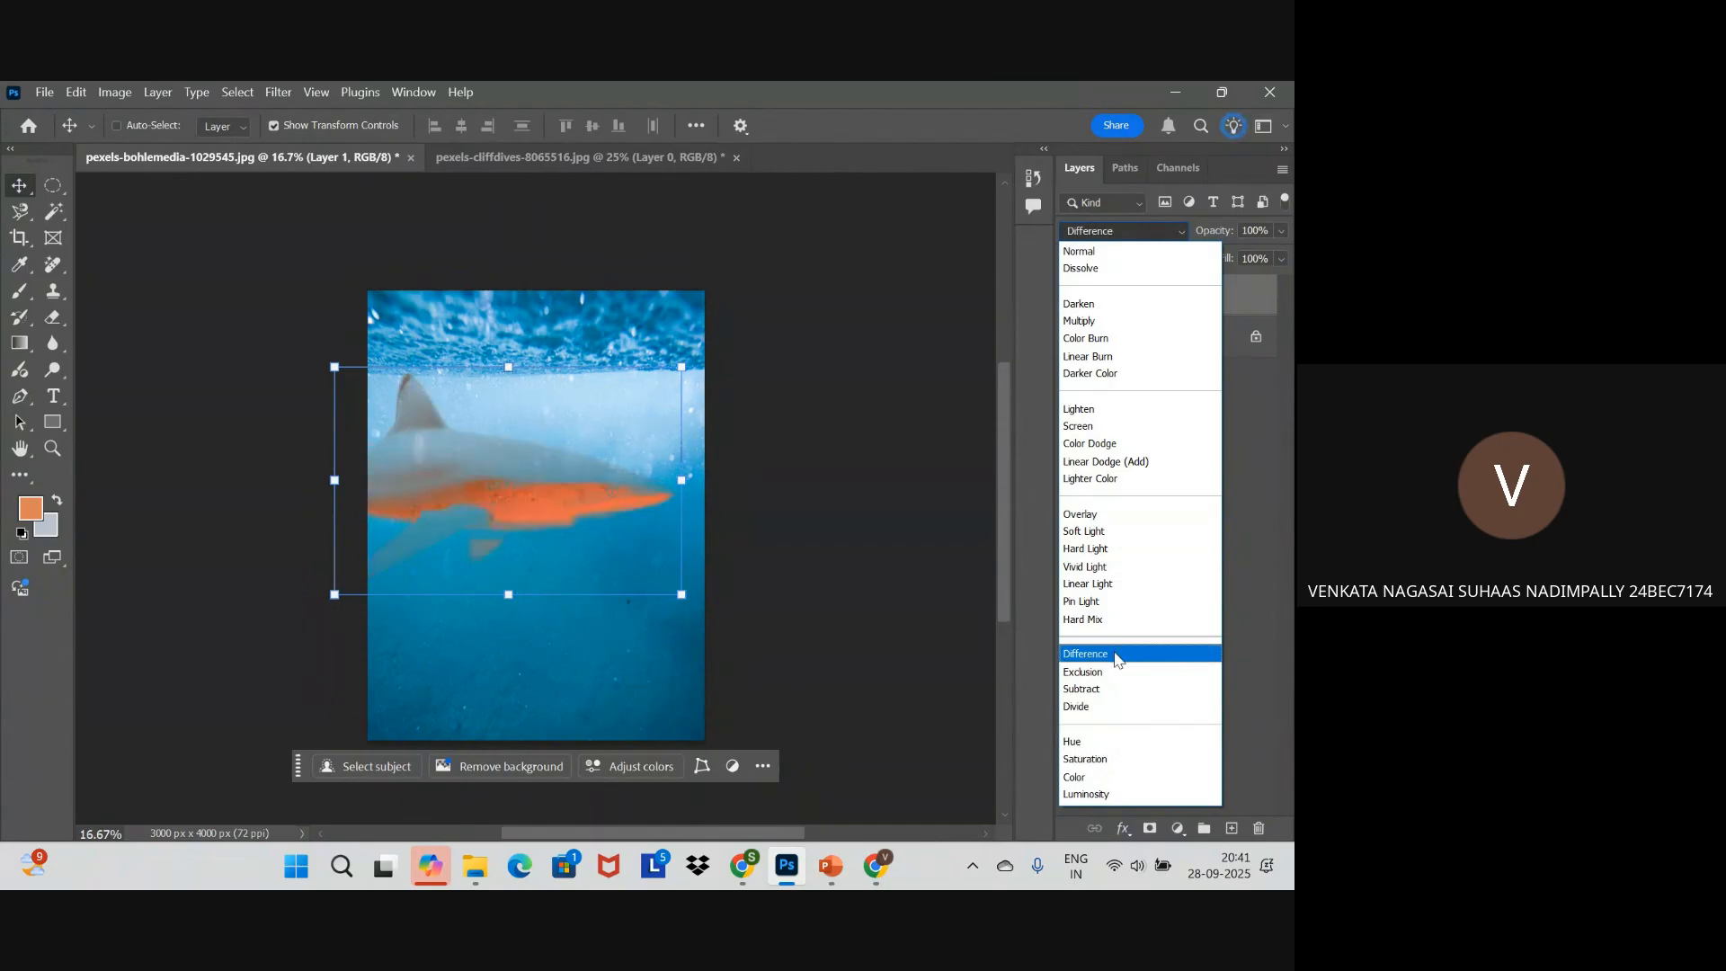
{"action": "left_click", "coordinate": [1115, 793]}
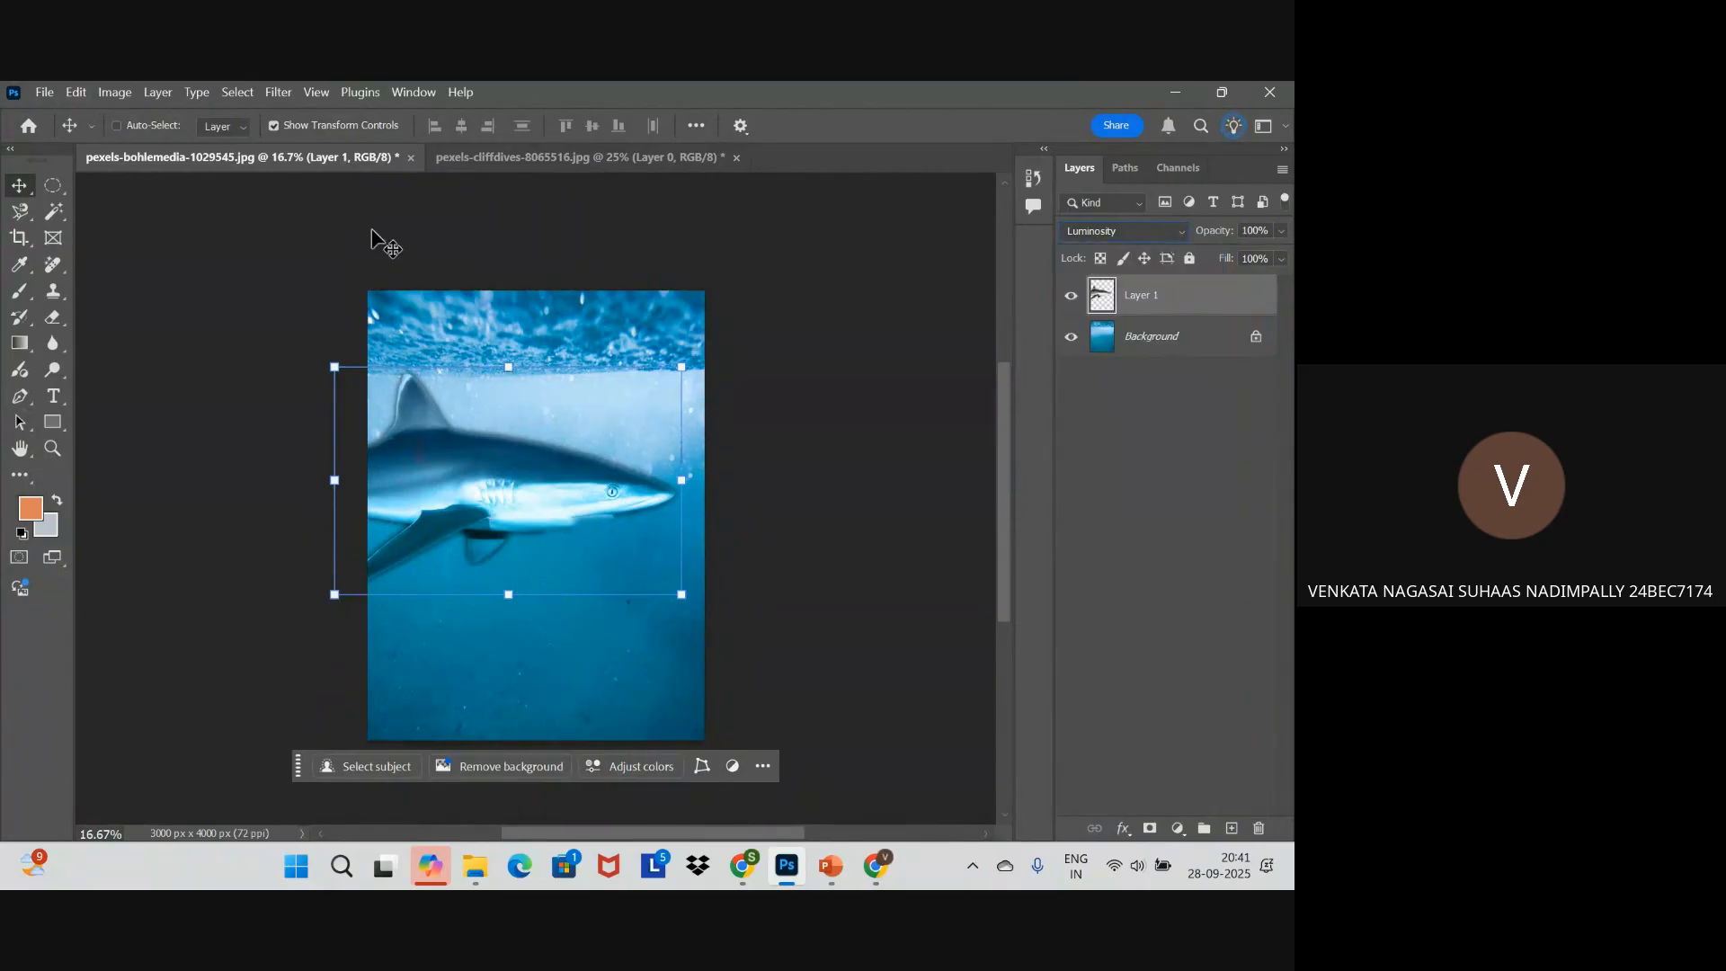
Start saving the shark composite as a new file and choose the completed folder inside C:\photoshop as its location.
{"action": "left_click", "coordinate": [50, 95]}
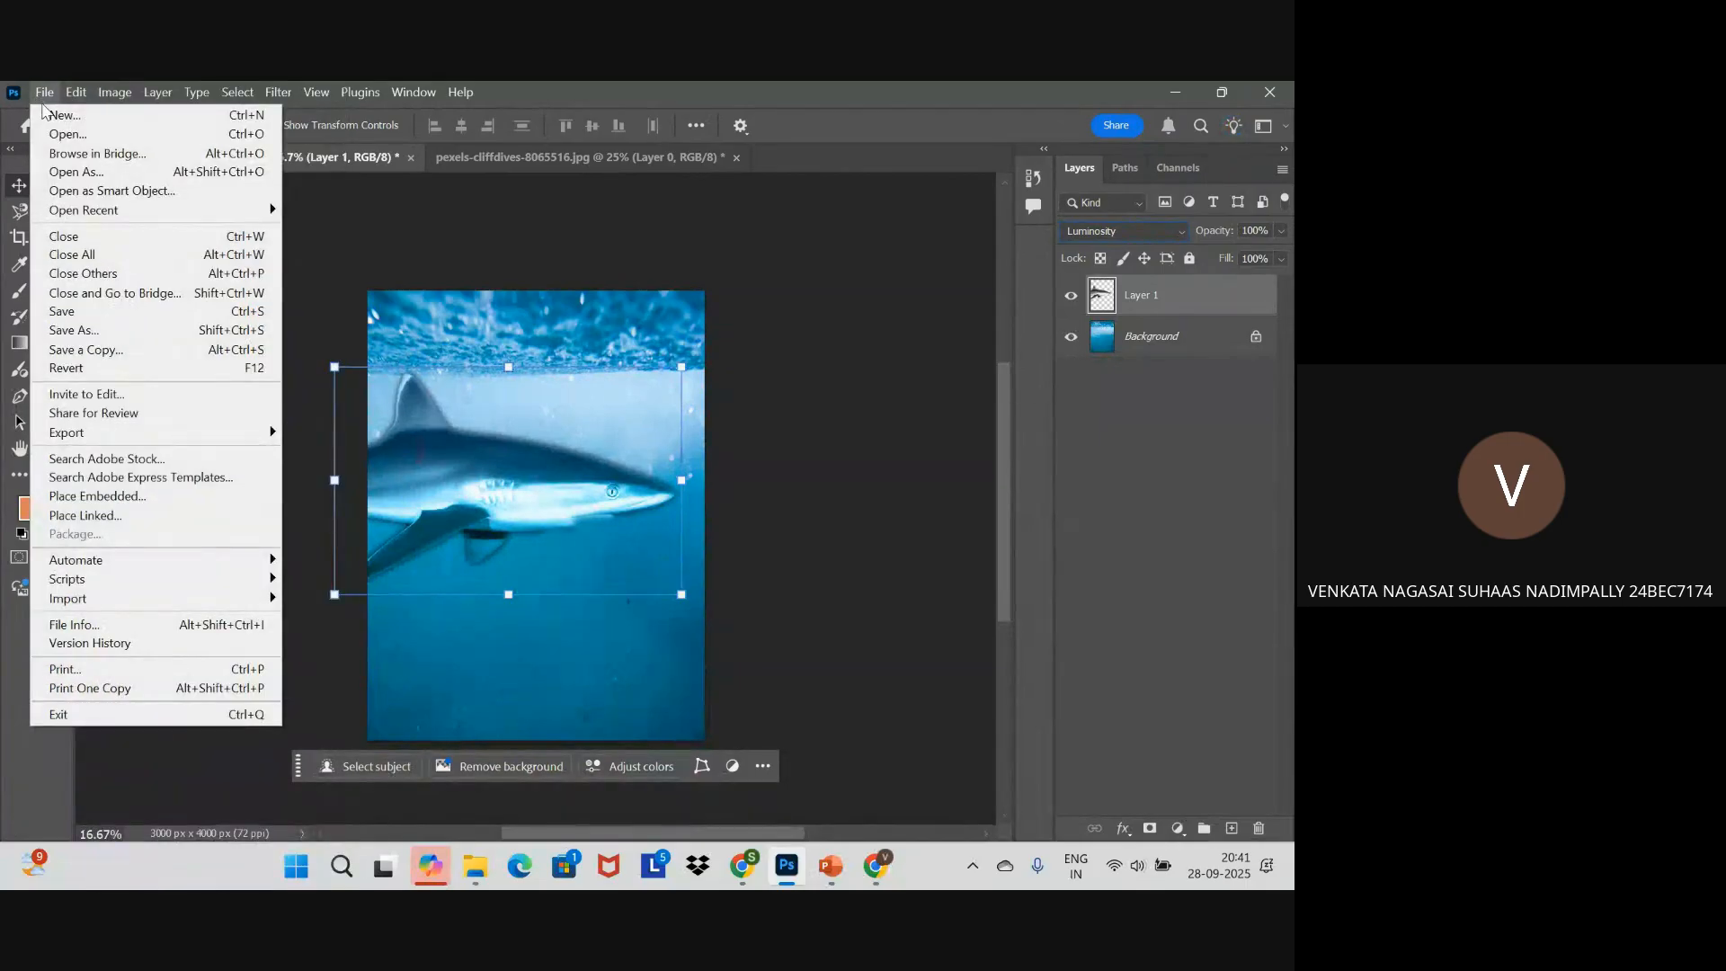
{"action": "left_click", "coordinate": [79, 331]}
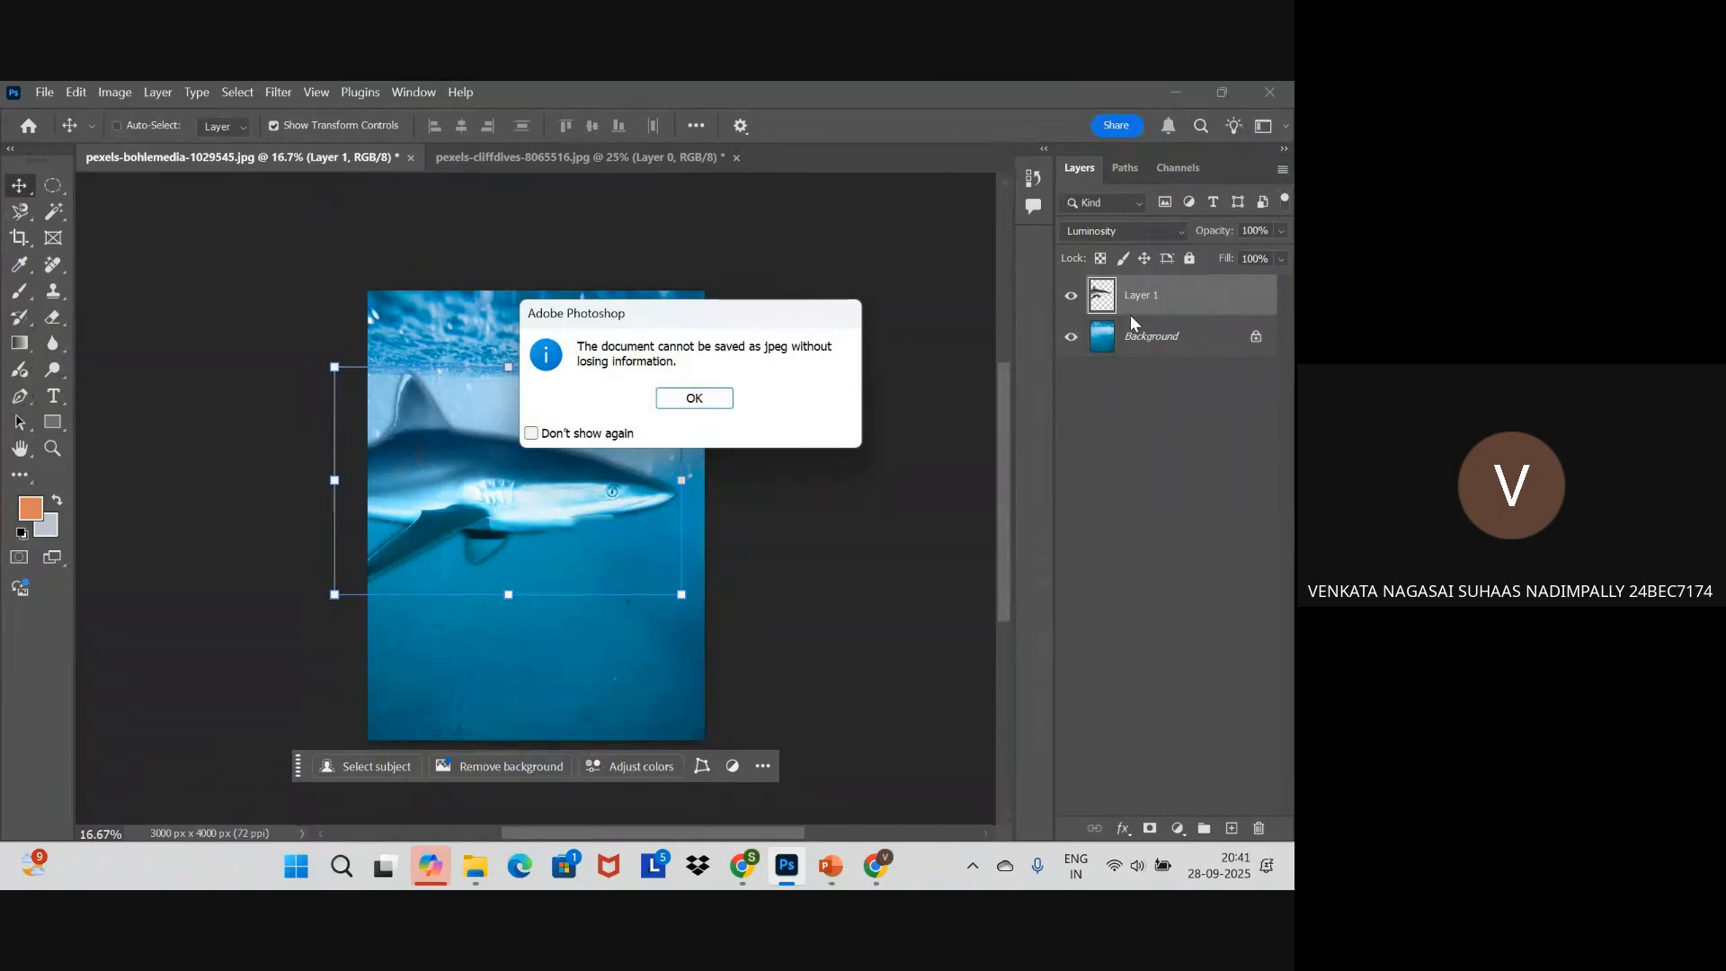
{"action": "left_click", "coordinate": [703, 399]}
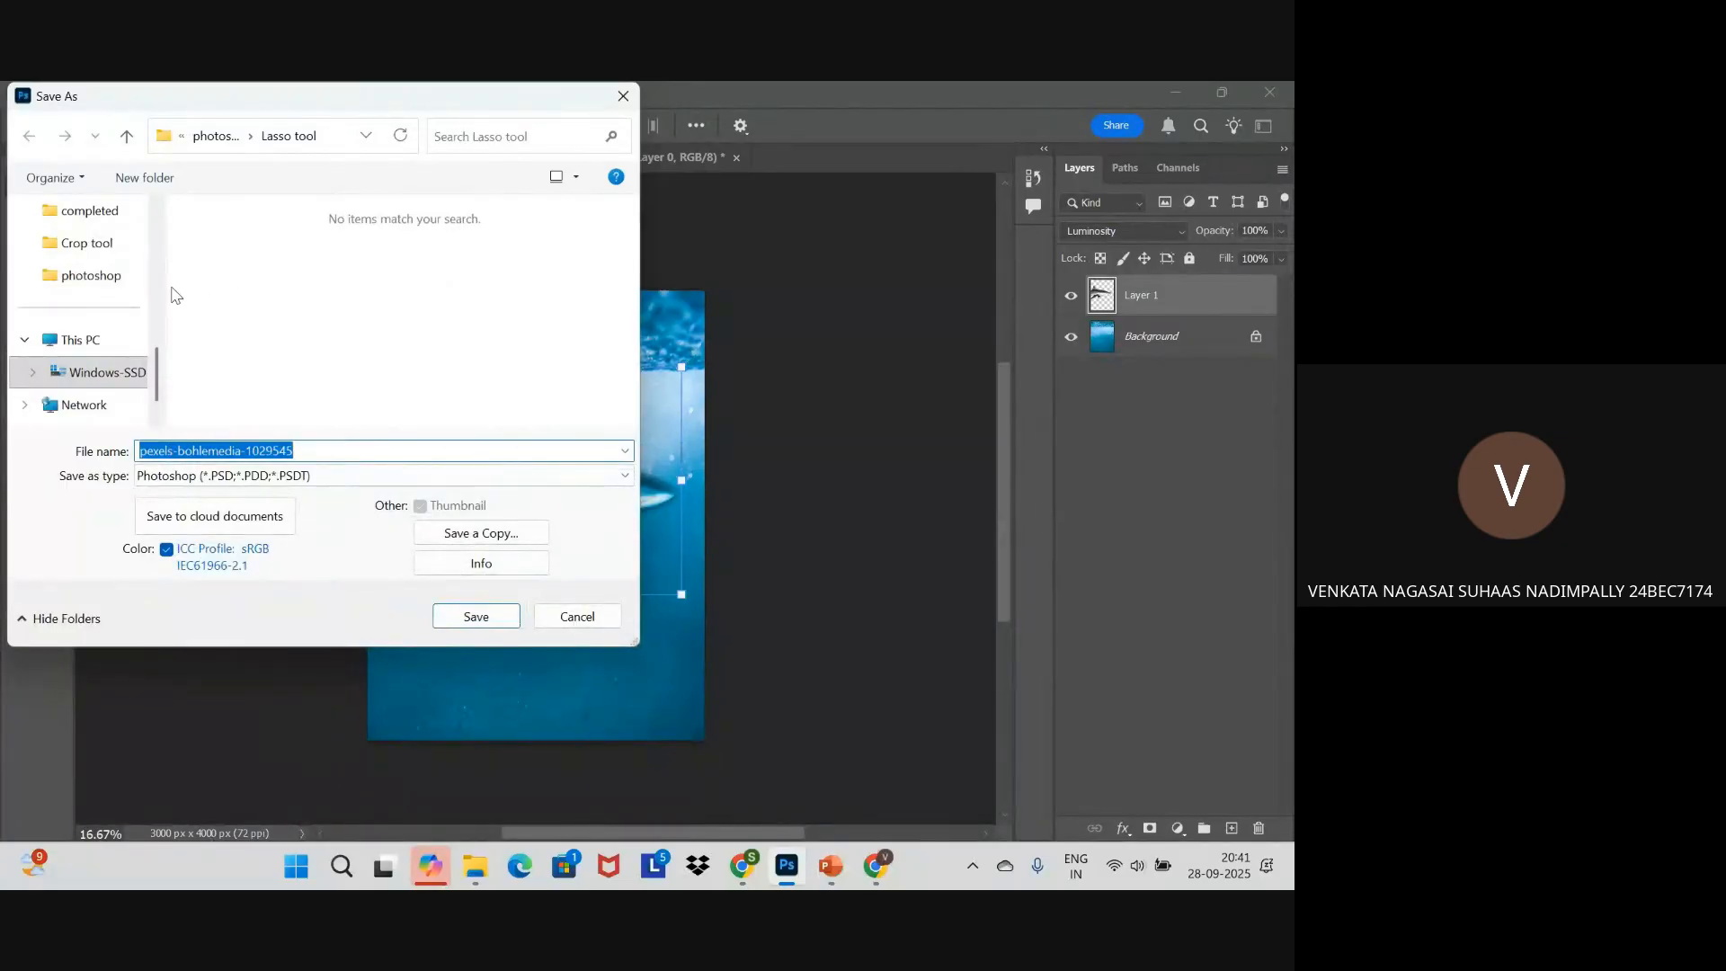
{"action": "left_click", "coordinate": [106, 371]}
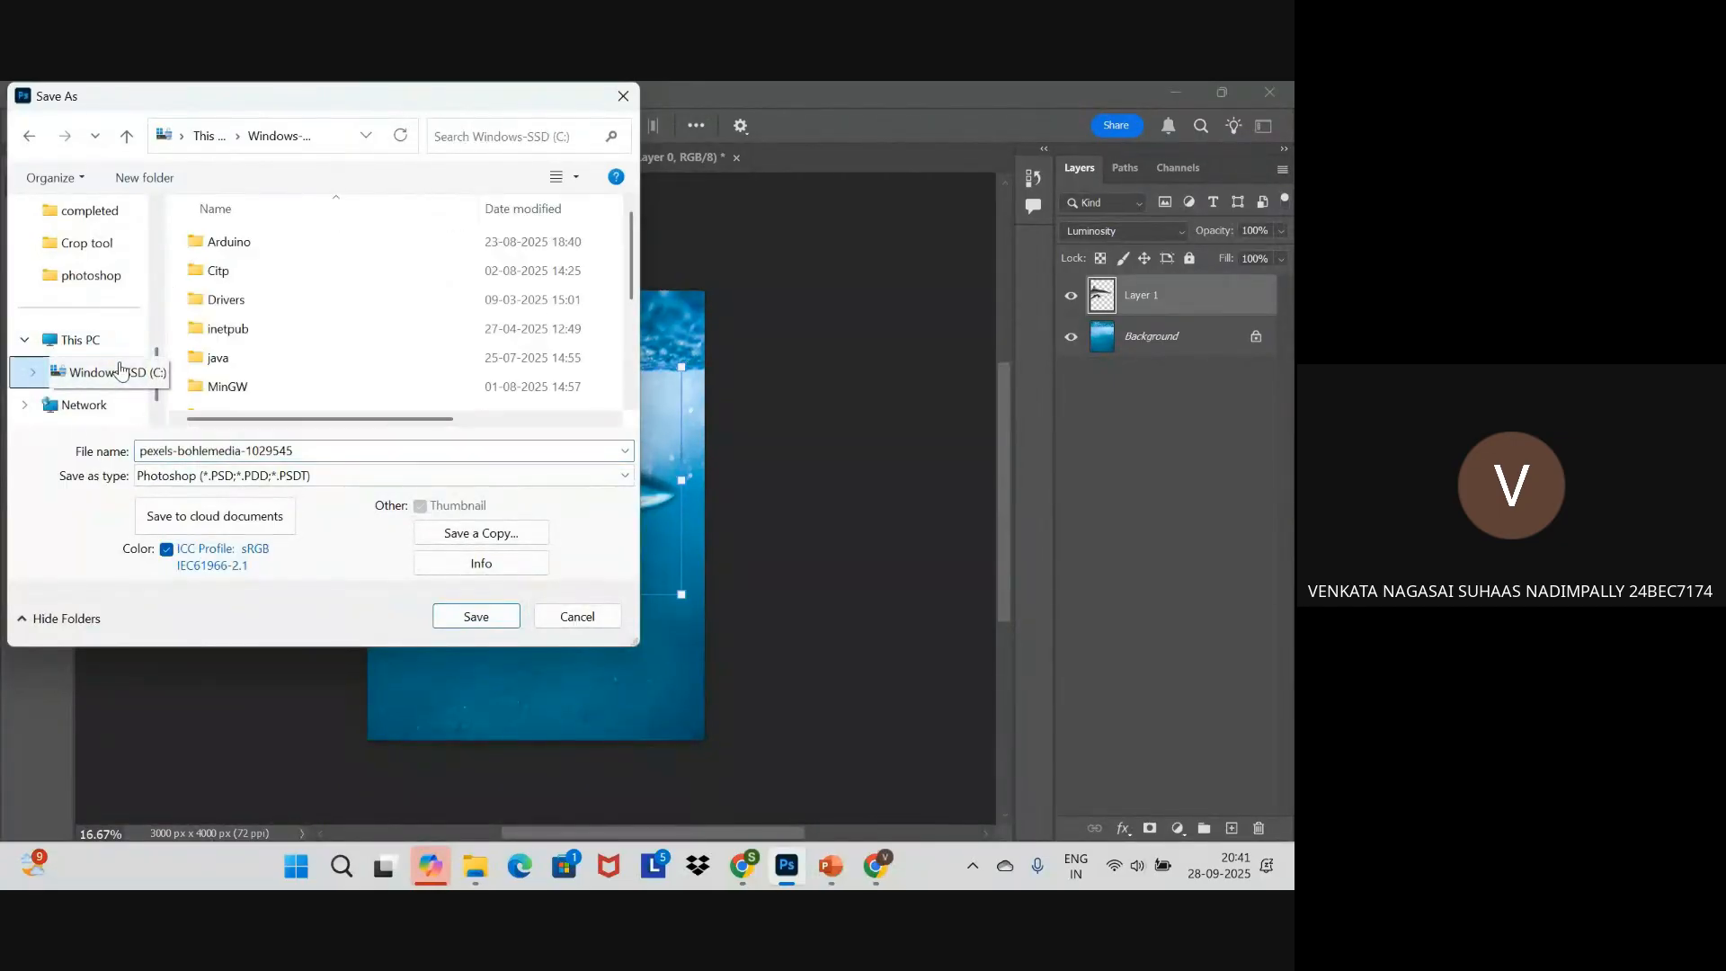
{"action": "scroll", "coordinate": [126, 340], "scroll_direction": "down", "scroll_amount": 1}
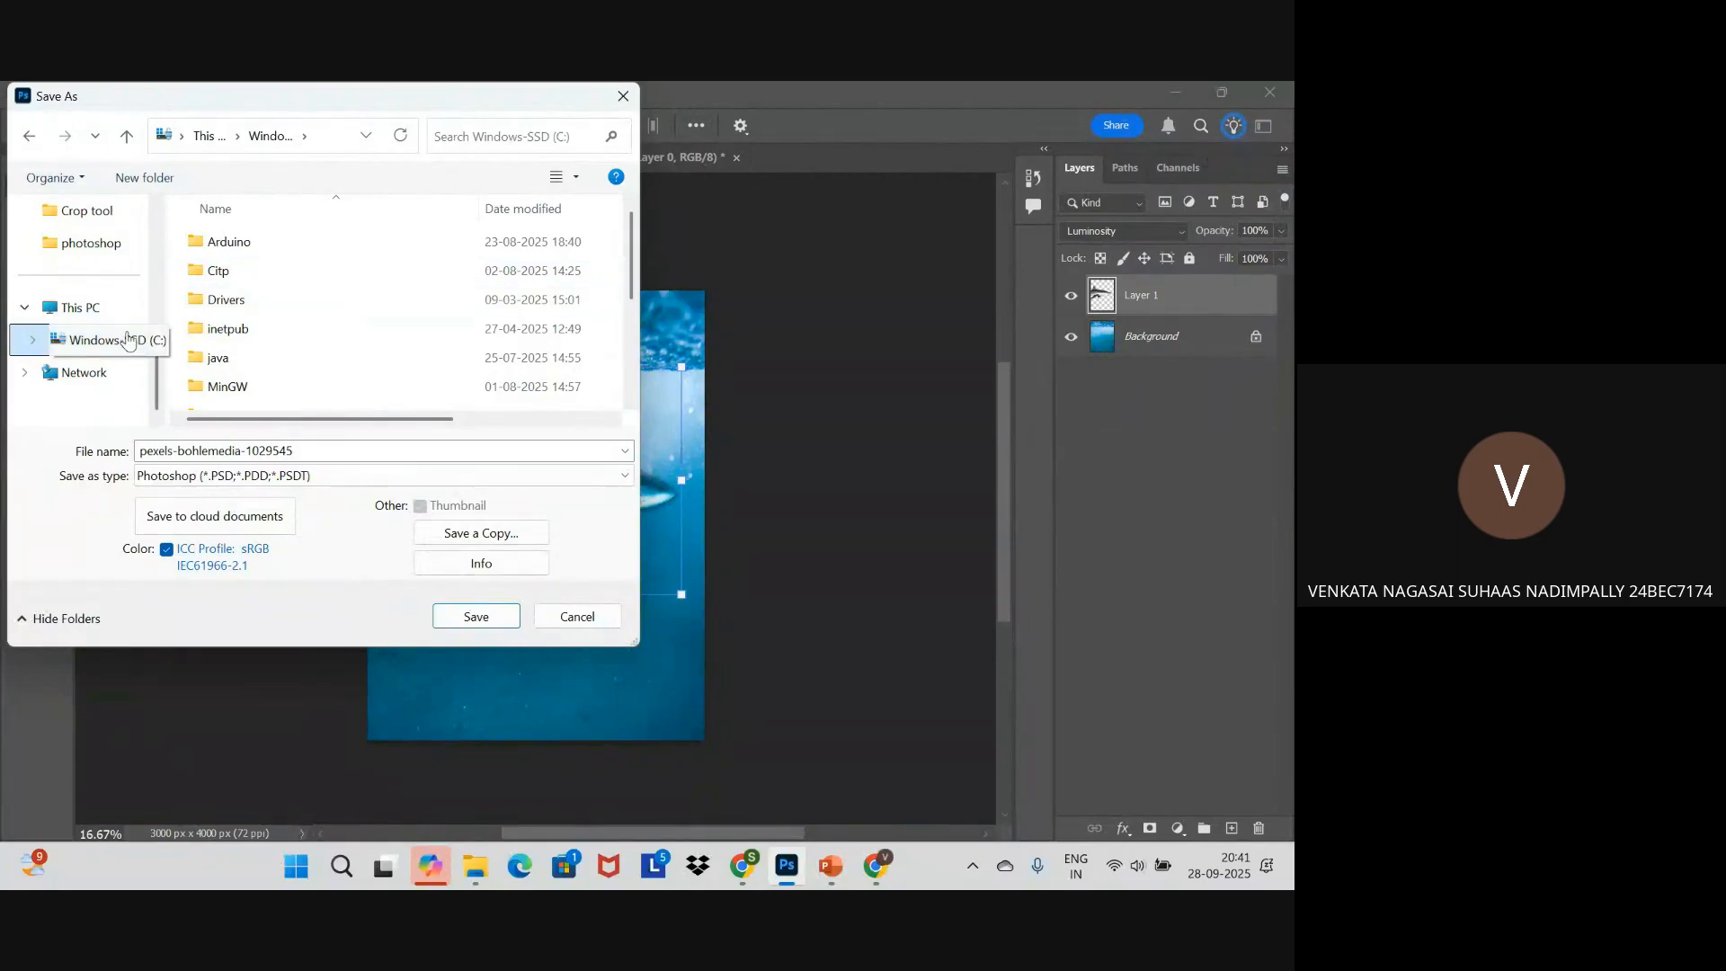
{"action": "scroll", "coordinate": [253, 357], "scroll_direction": "down", "scroll_amount": 1}
{"action": "scroll", "coordinate": [252, 357], "scroll_direction": "down", "scroll_amount": 1}
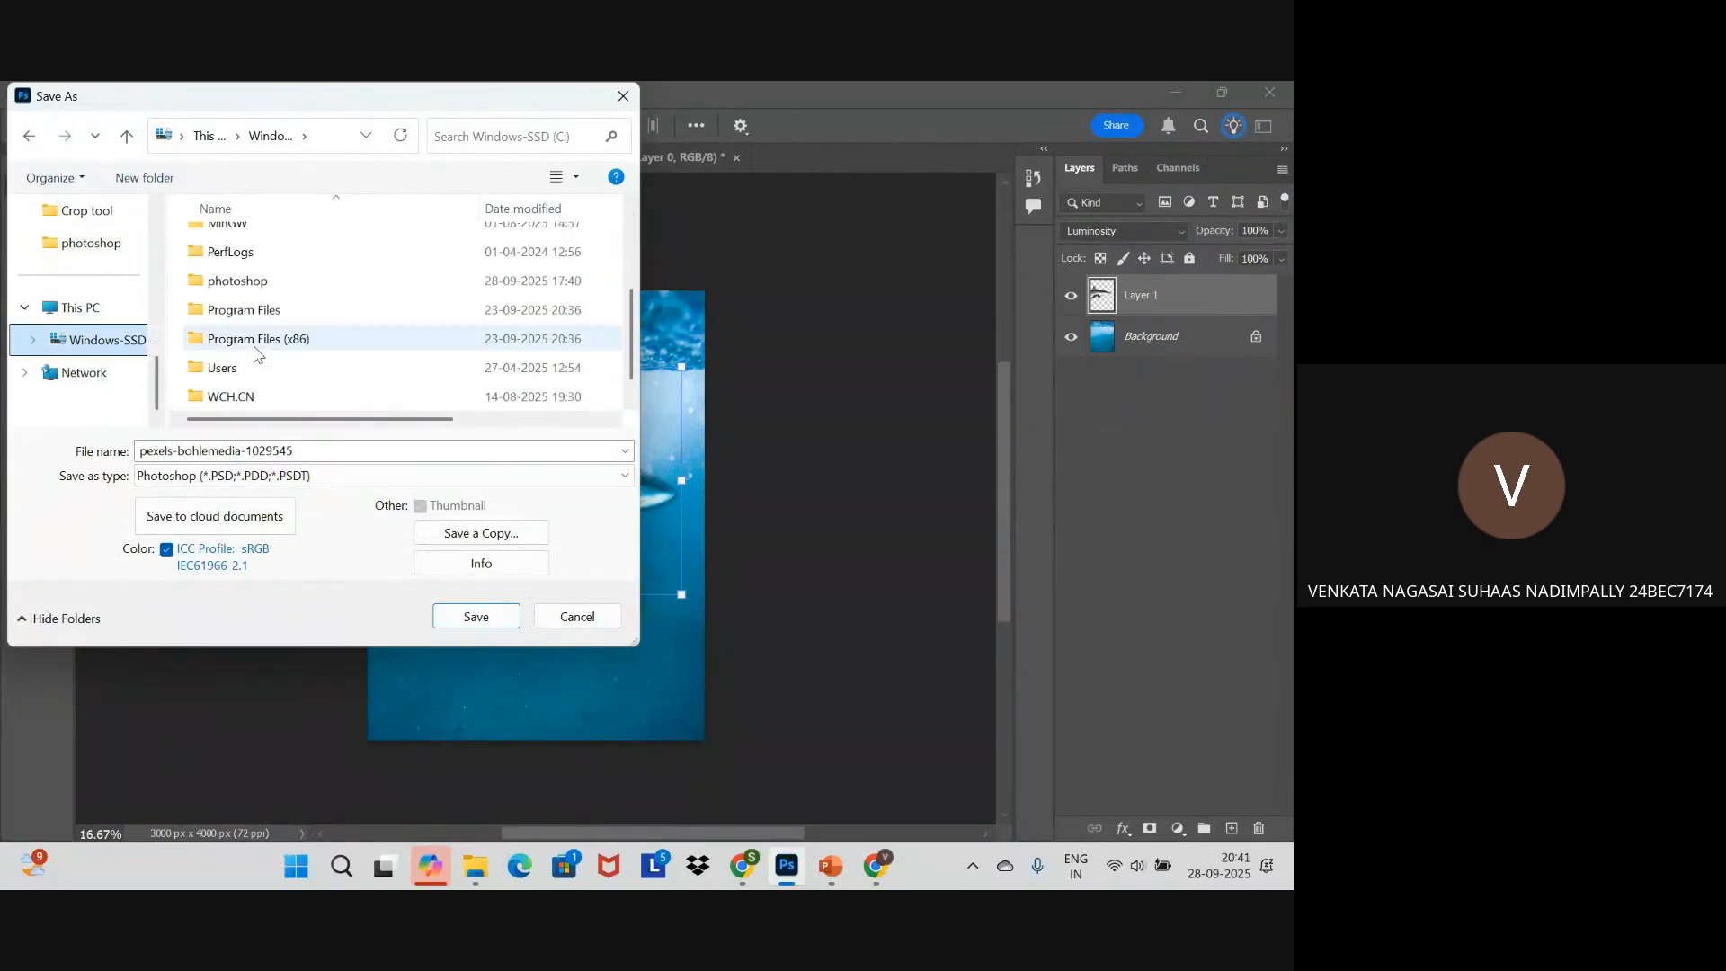
{"action": "double_click", "coordinate": [259, 284]}
{"action": "scroll", "coordinate": [257, 301], "scroll_direction": "down", "scroll_amount": 2}
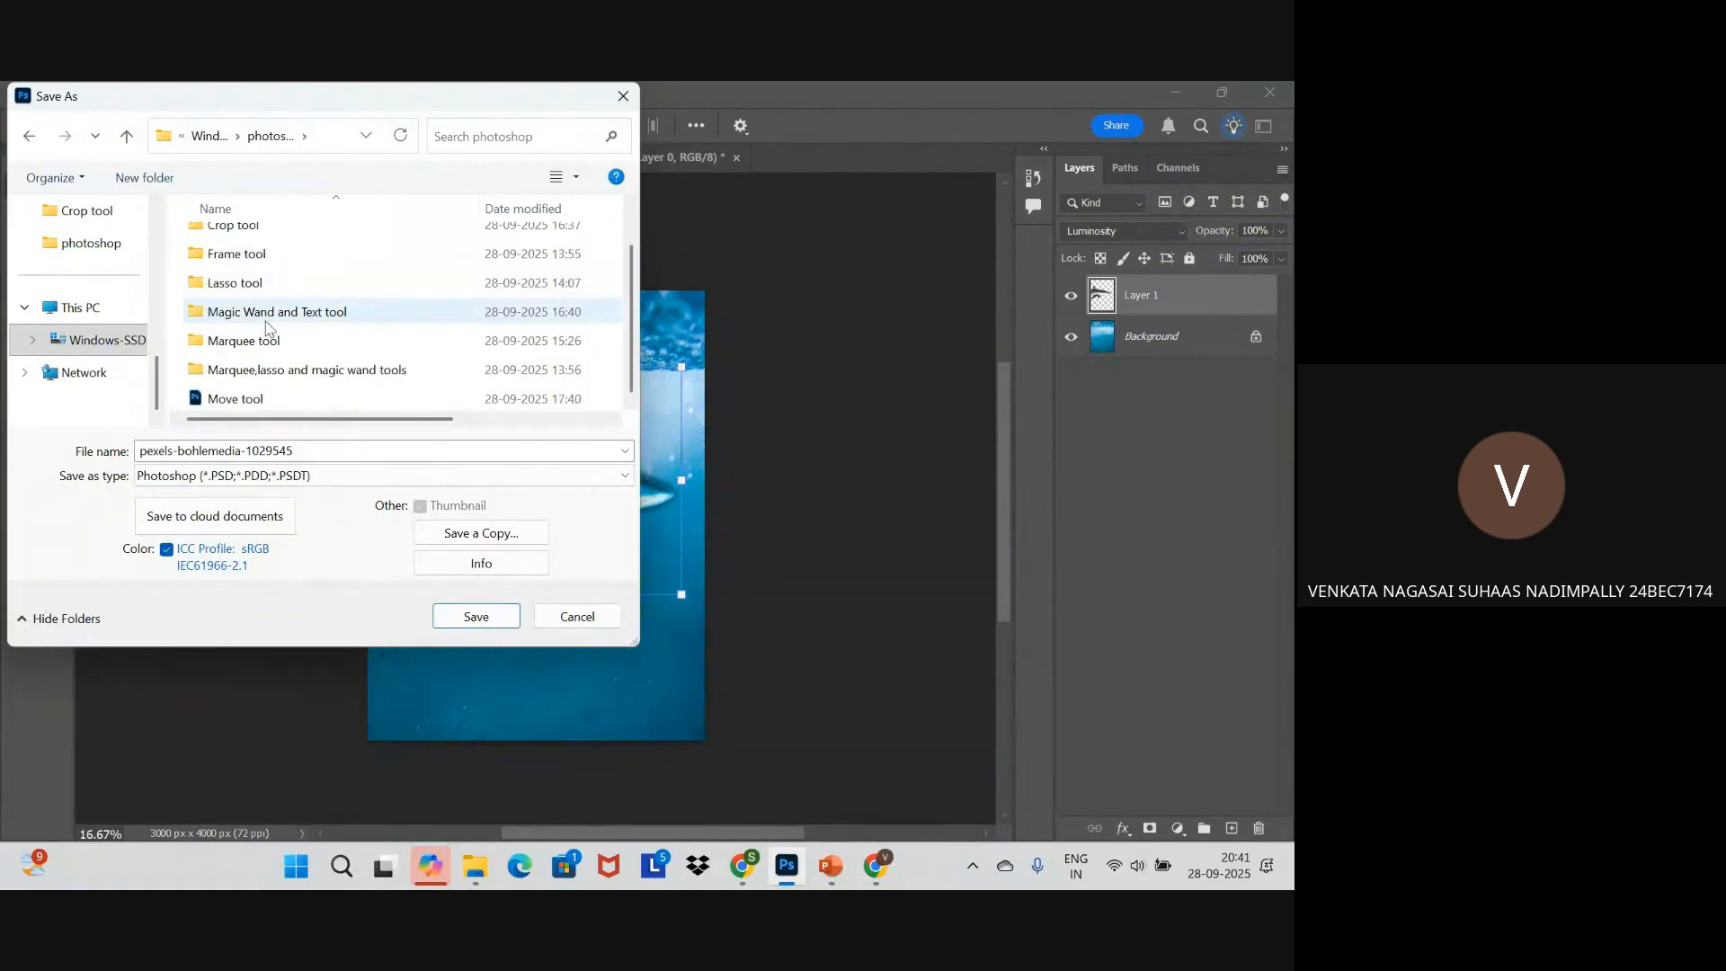
{"action": "scroll", "coordinate": [255, 288], "scroll_direction": "up", "scroll_amount": 2}
{"action": "double_click", "coordinate": [257, 243]}
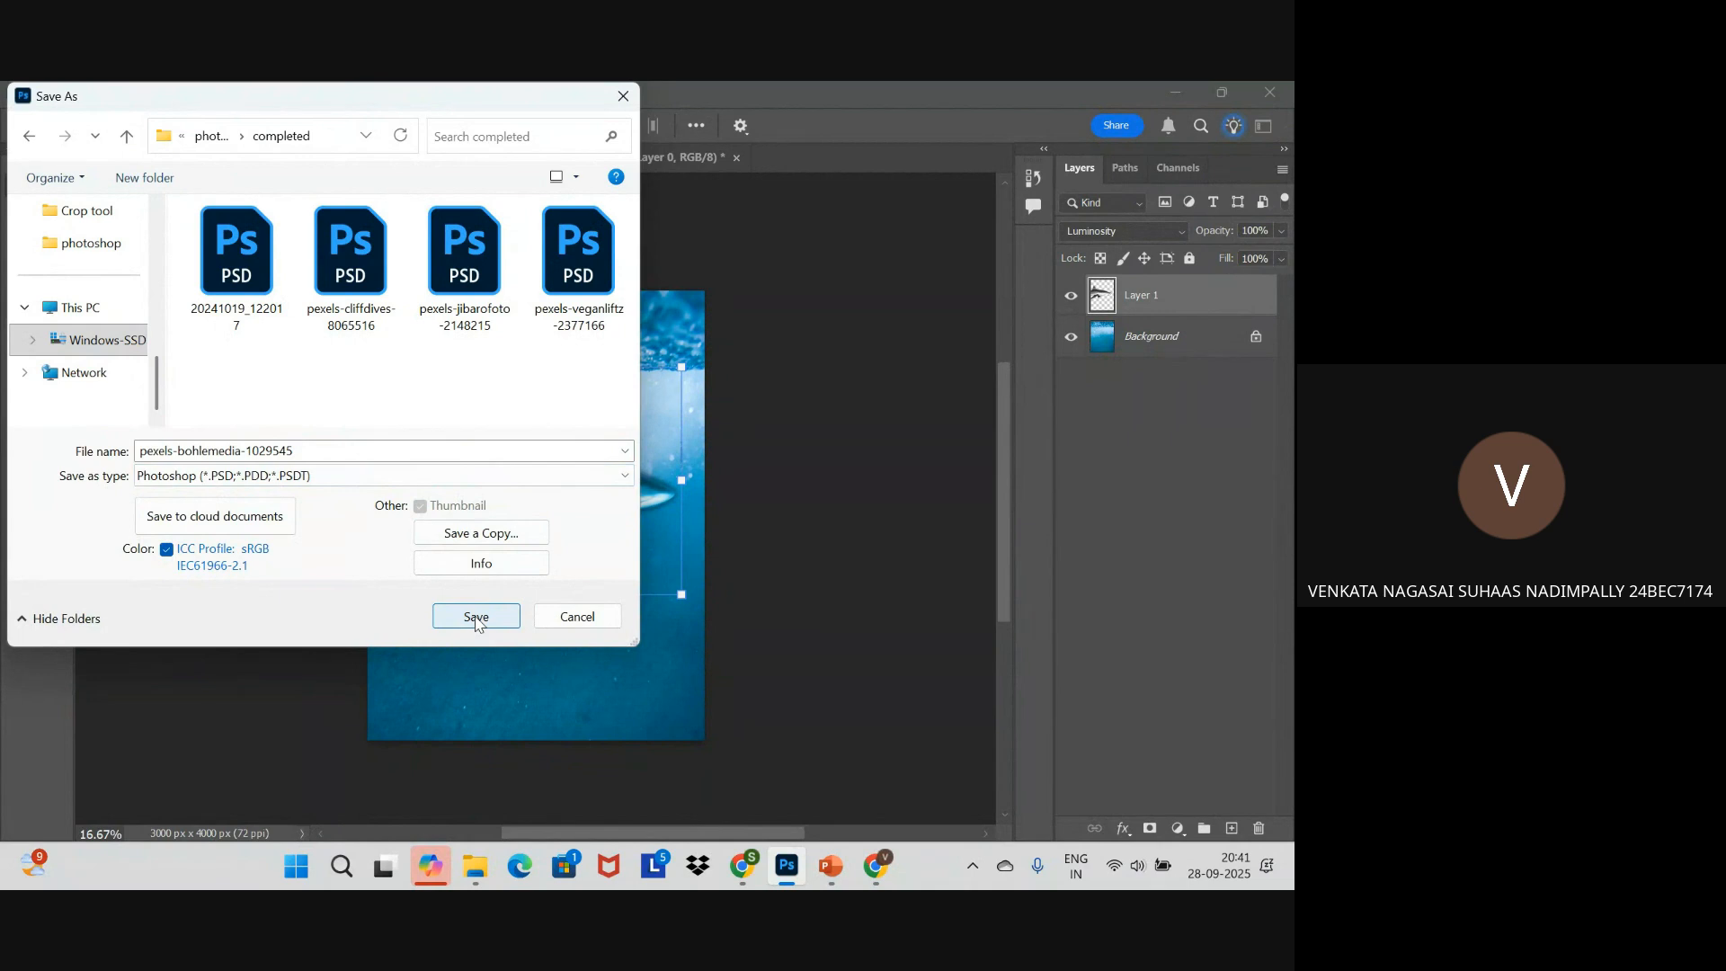
Save the composite as pexels-bohlemedia-1029545 in Photoshop PSD format, keeping Maximize Compatibility on.
{"action": "left_click", "coordinate": [505, 476]}
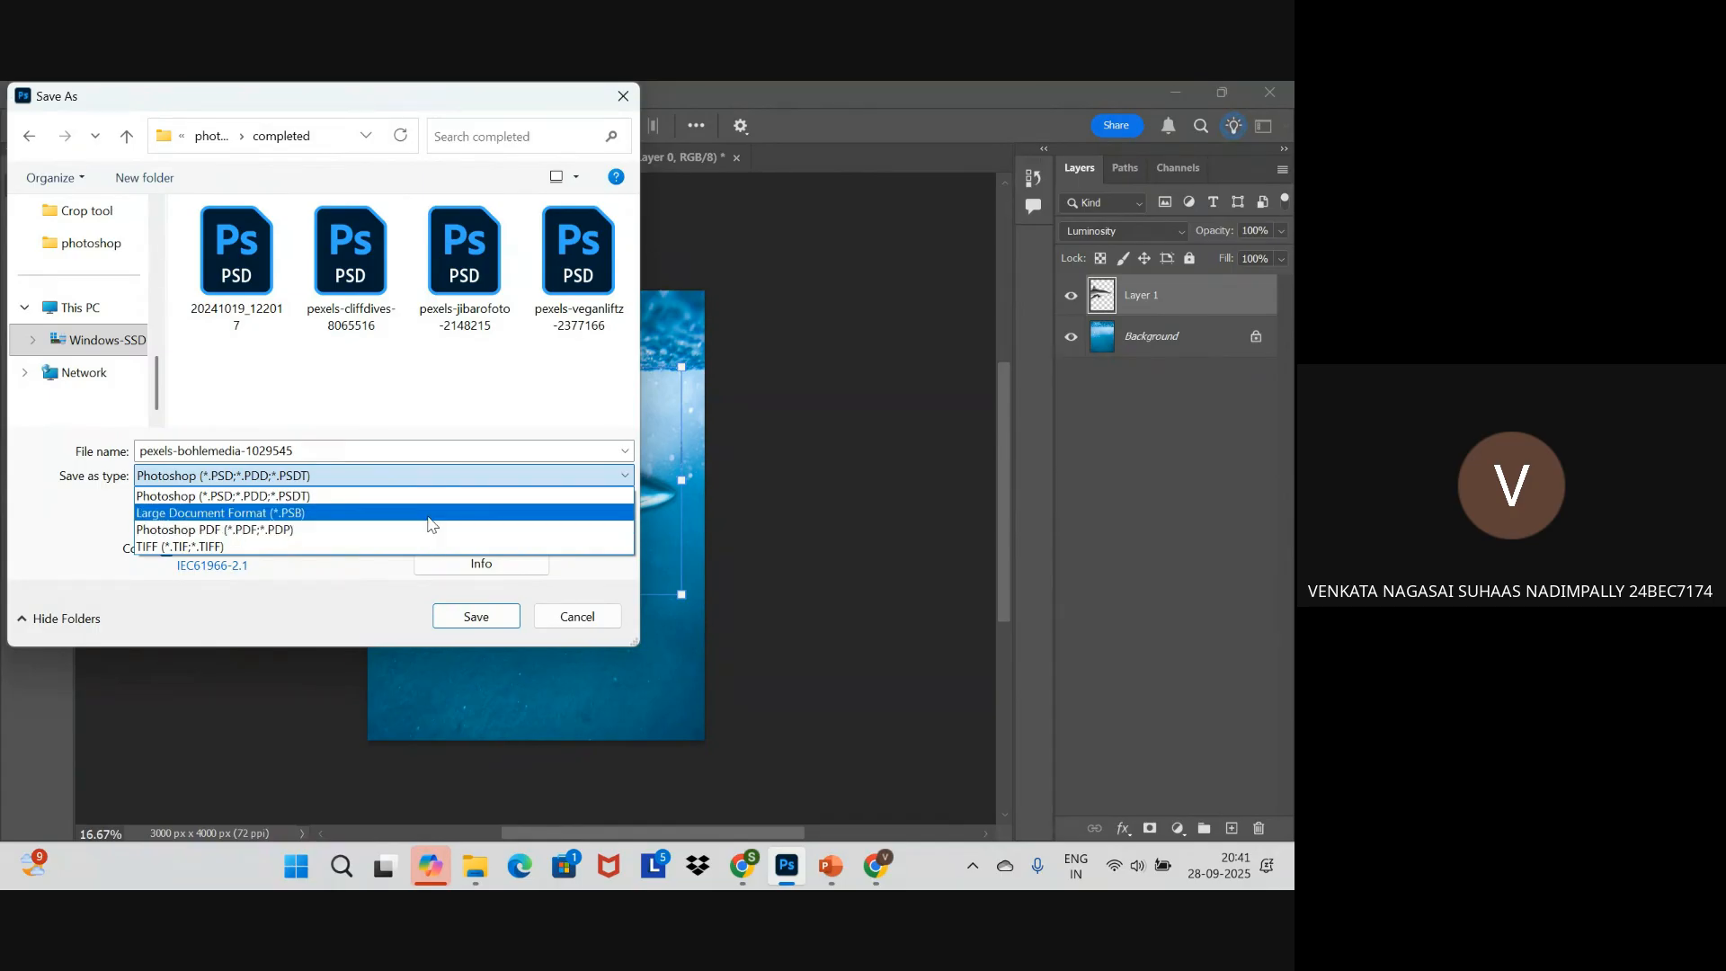
{"action": "left_click", "coordinate": [465, 480]}
{"action": "left_click", "coordinate": [474, 617]}
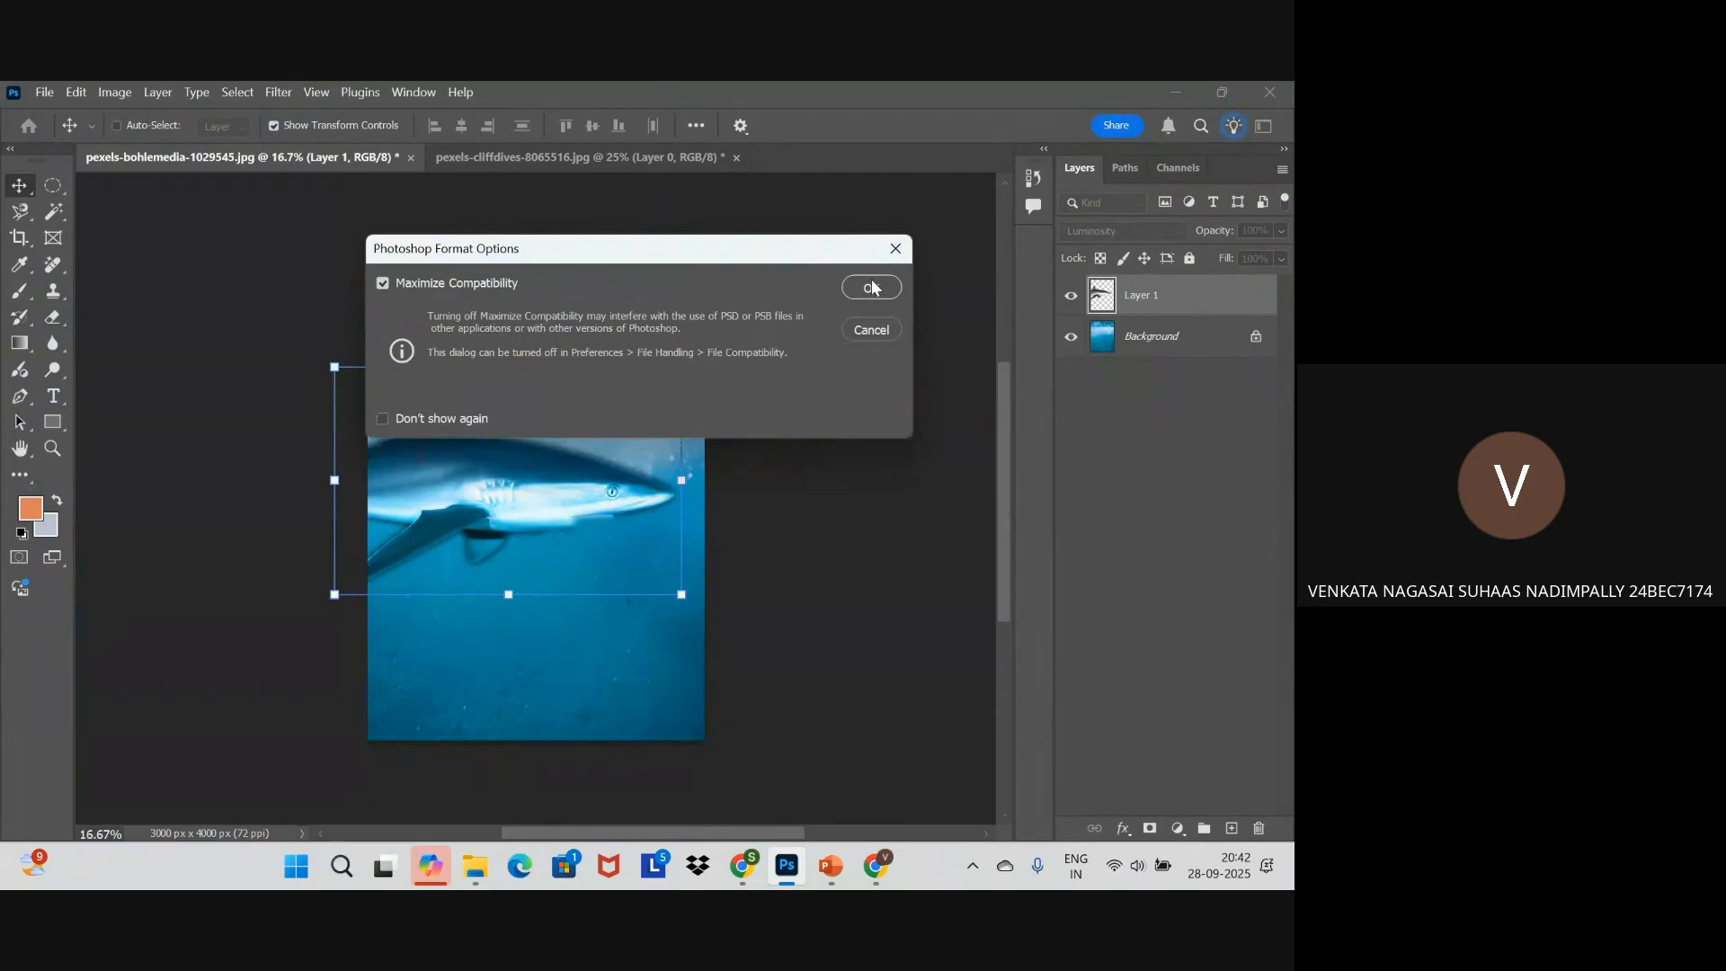
{"action": "left_click", "coordinate": [872, 288]}
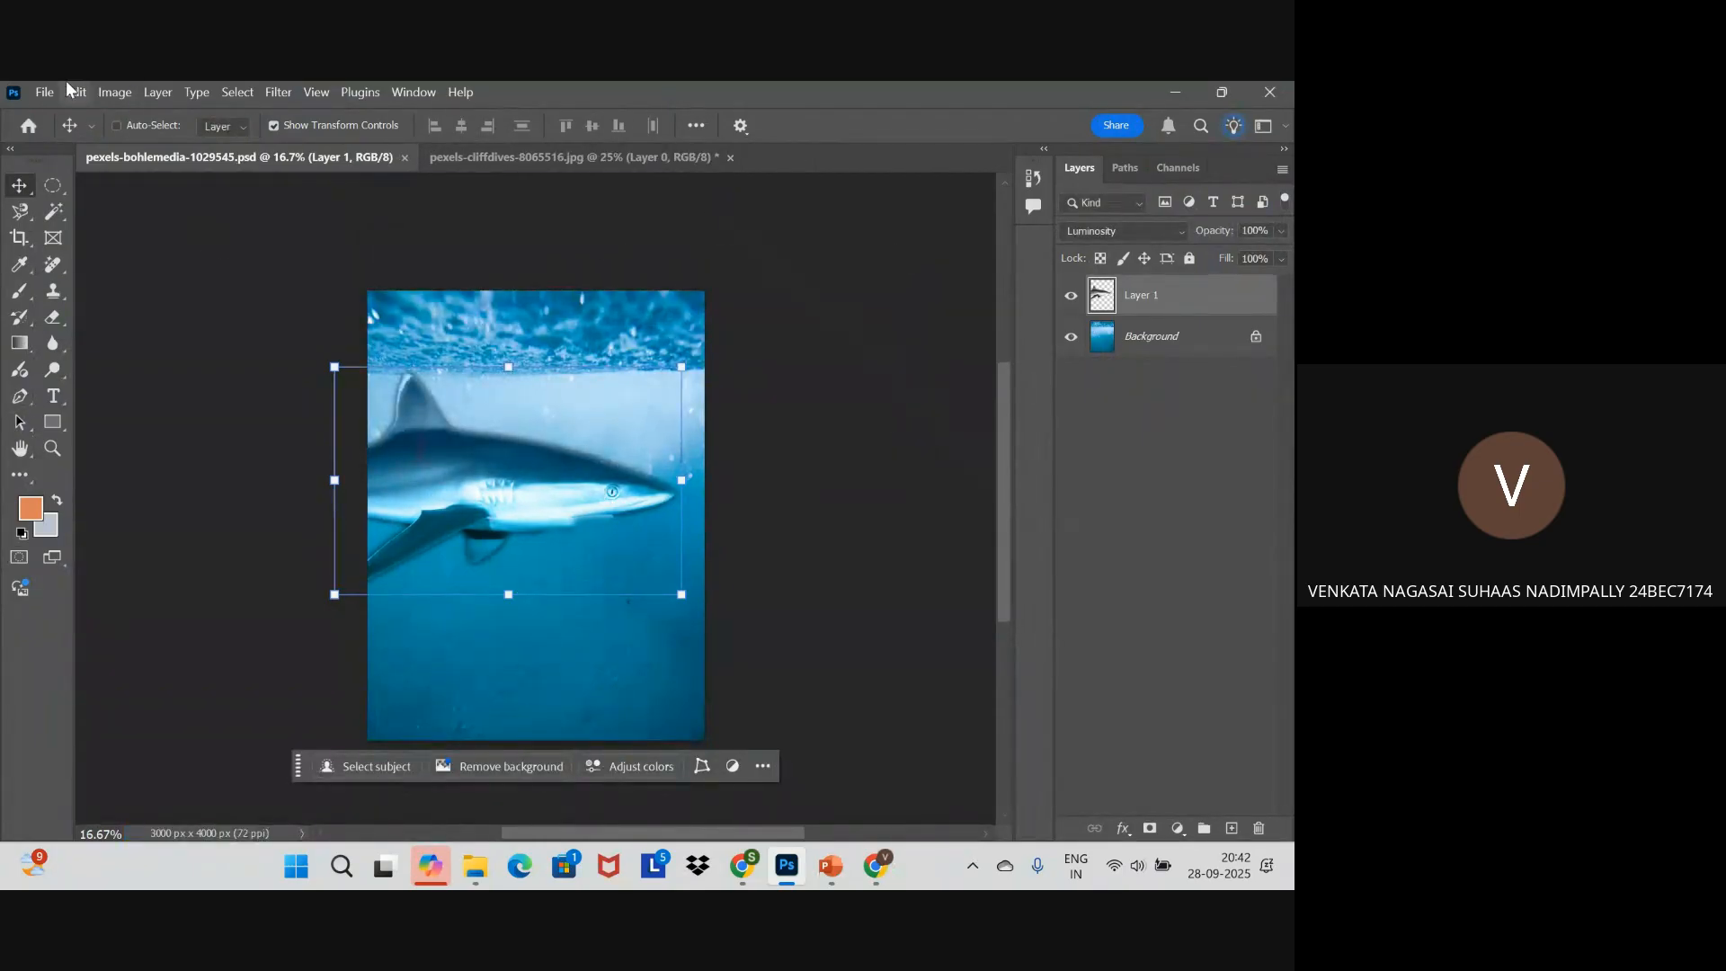
Return to the Photoshop home screen, switch to the PowerPoint slide show and advance to the Crop Tool slide.
{"action": "left_click", "coordinate": [33, 125]}
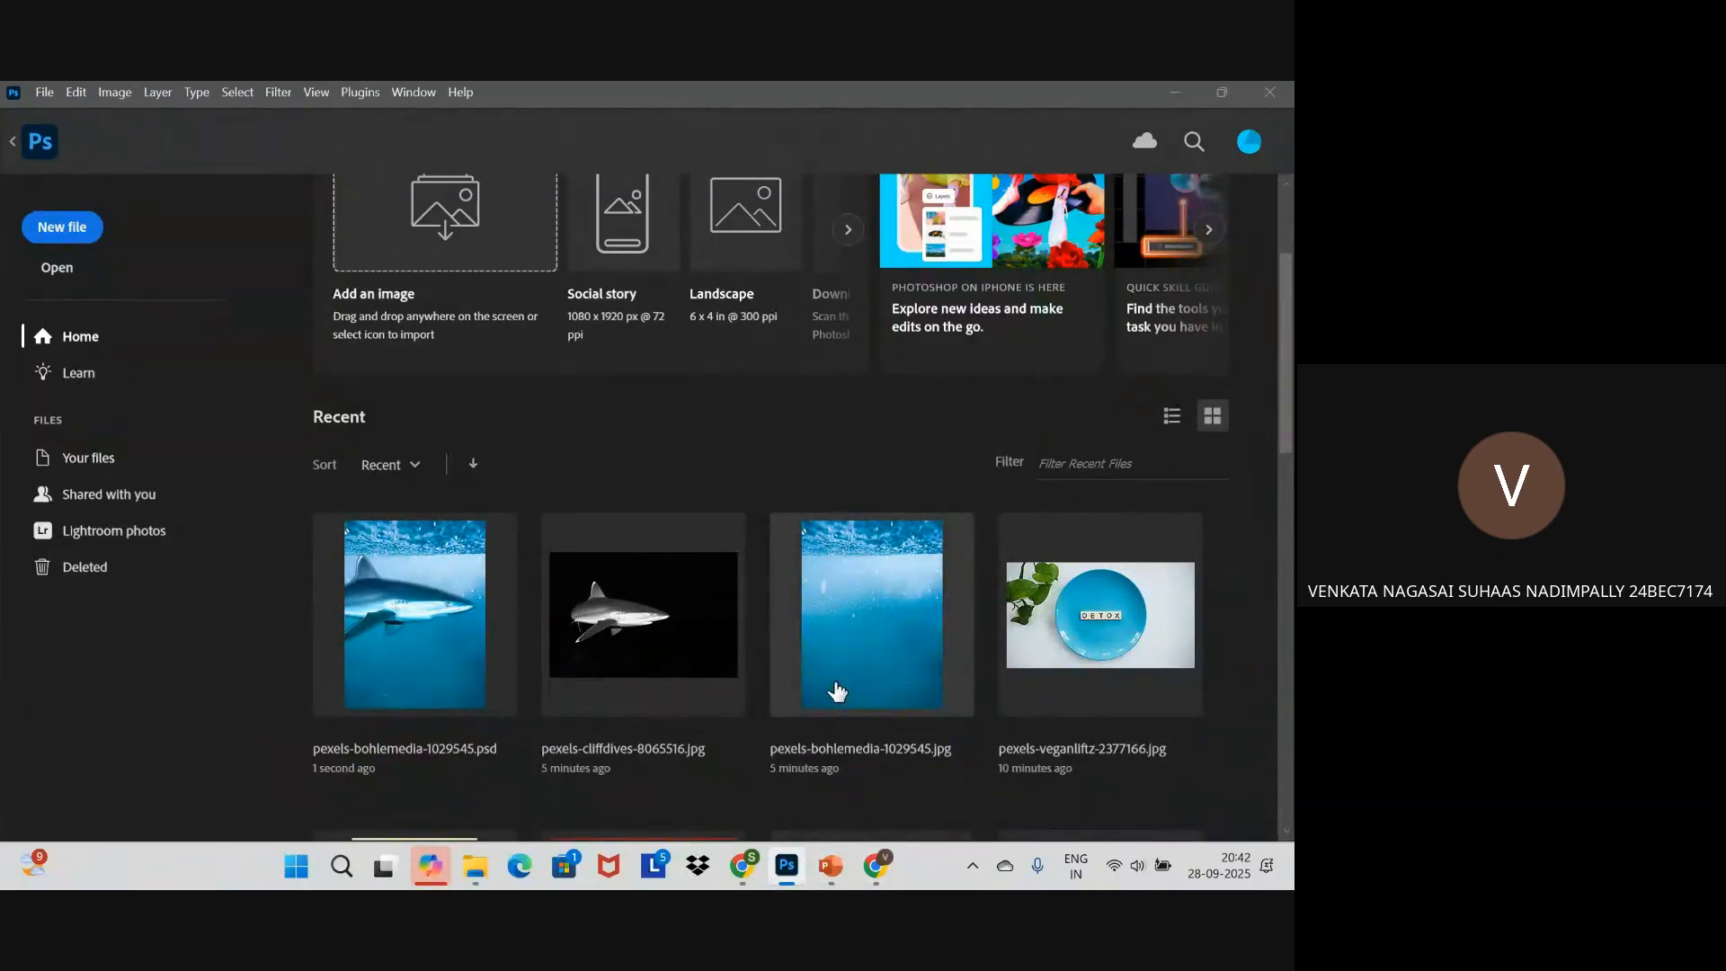
{"action": "key", "text": "alt+Tab"}
{"action": "key", "text": "alt+Tab"}
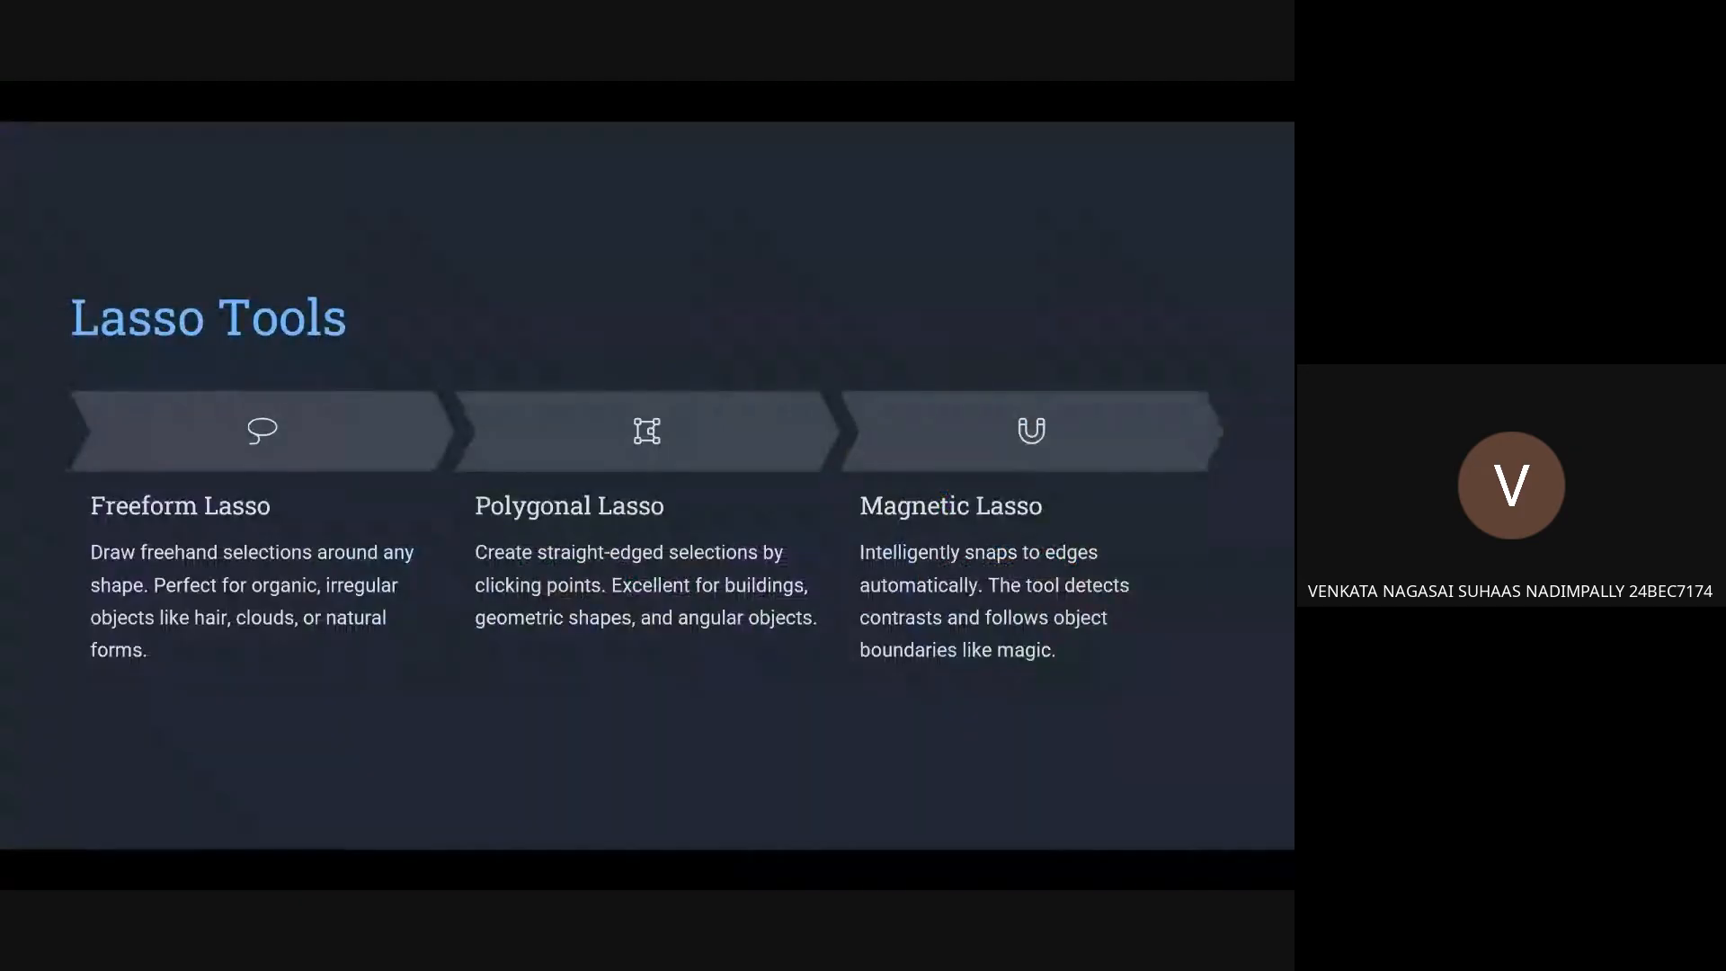
{"action": "key", "text": "Right"}
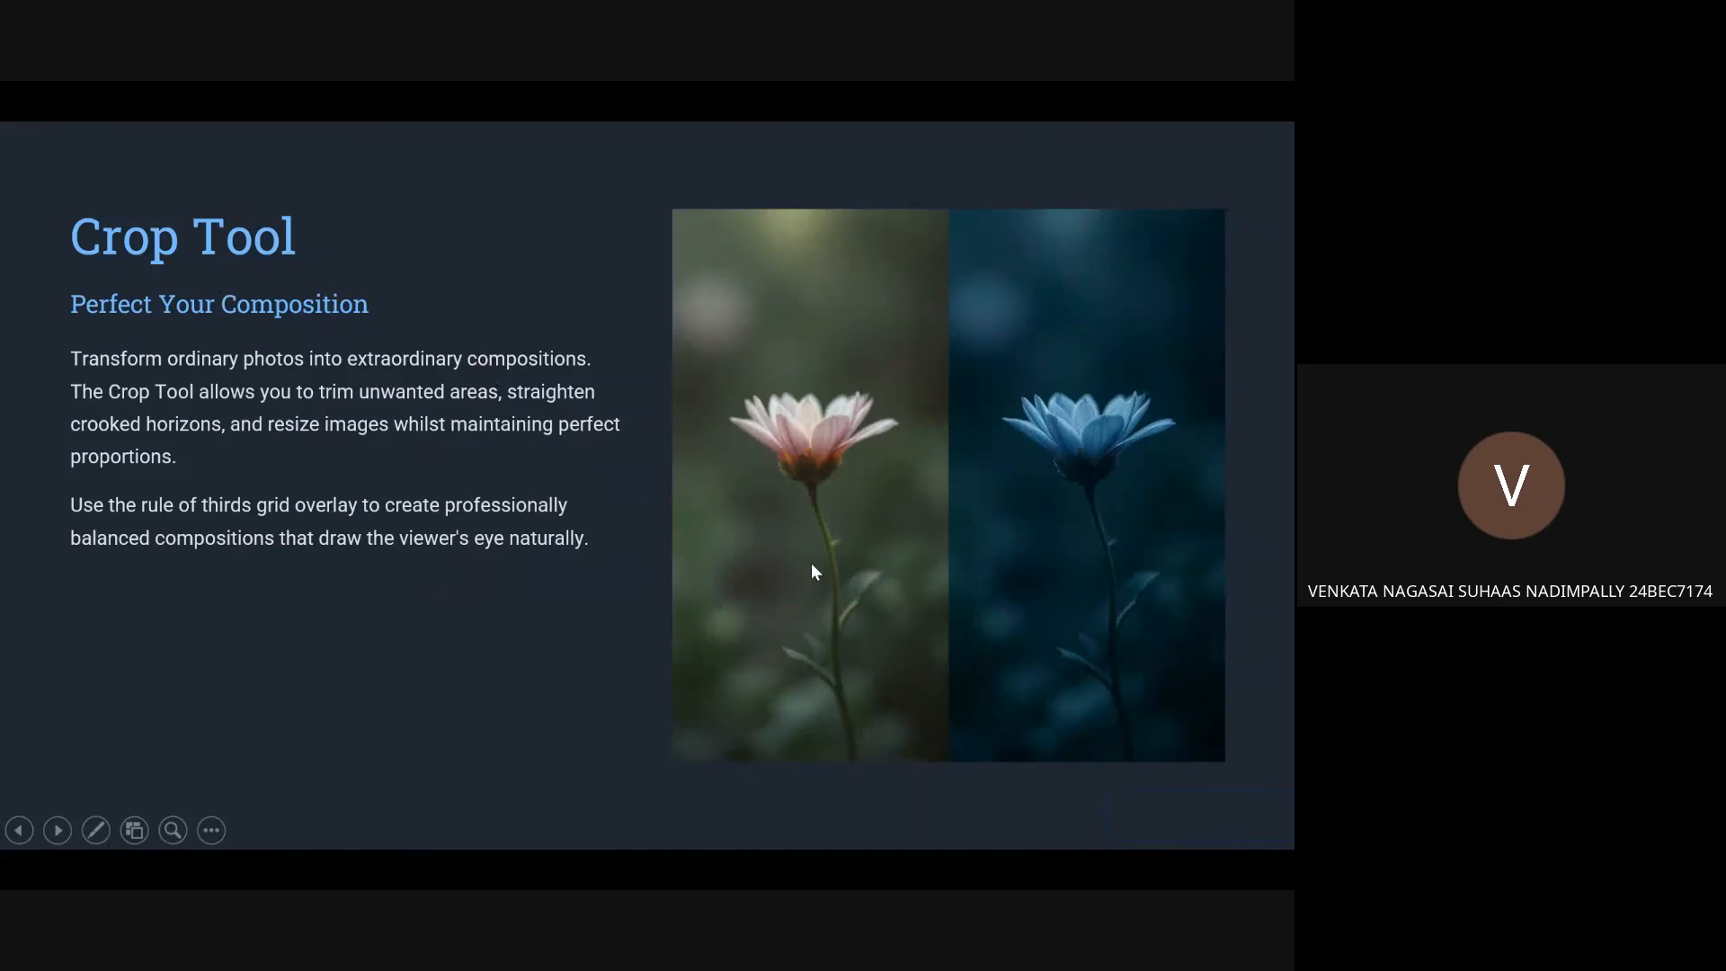
Switch to the File Explorer window showing the Lasso tool folder, minimizing the PowerPoint editing window.
{"action": "key", "text": "alt+Tab"}
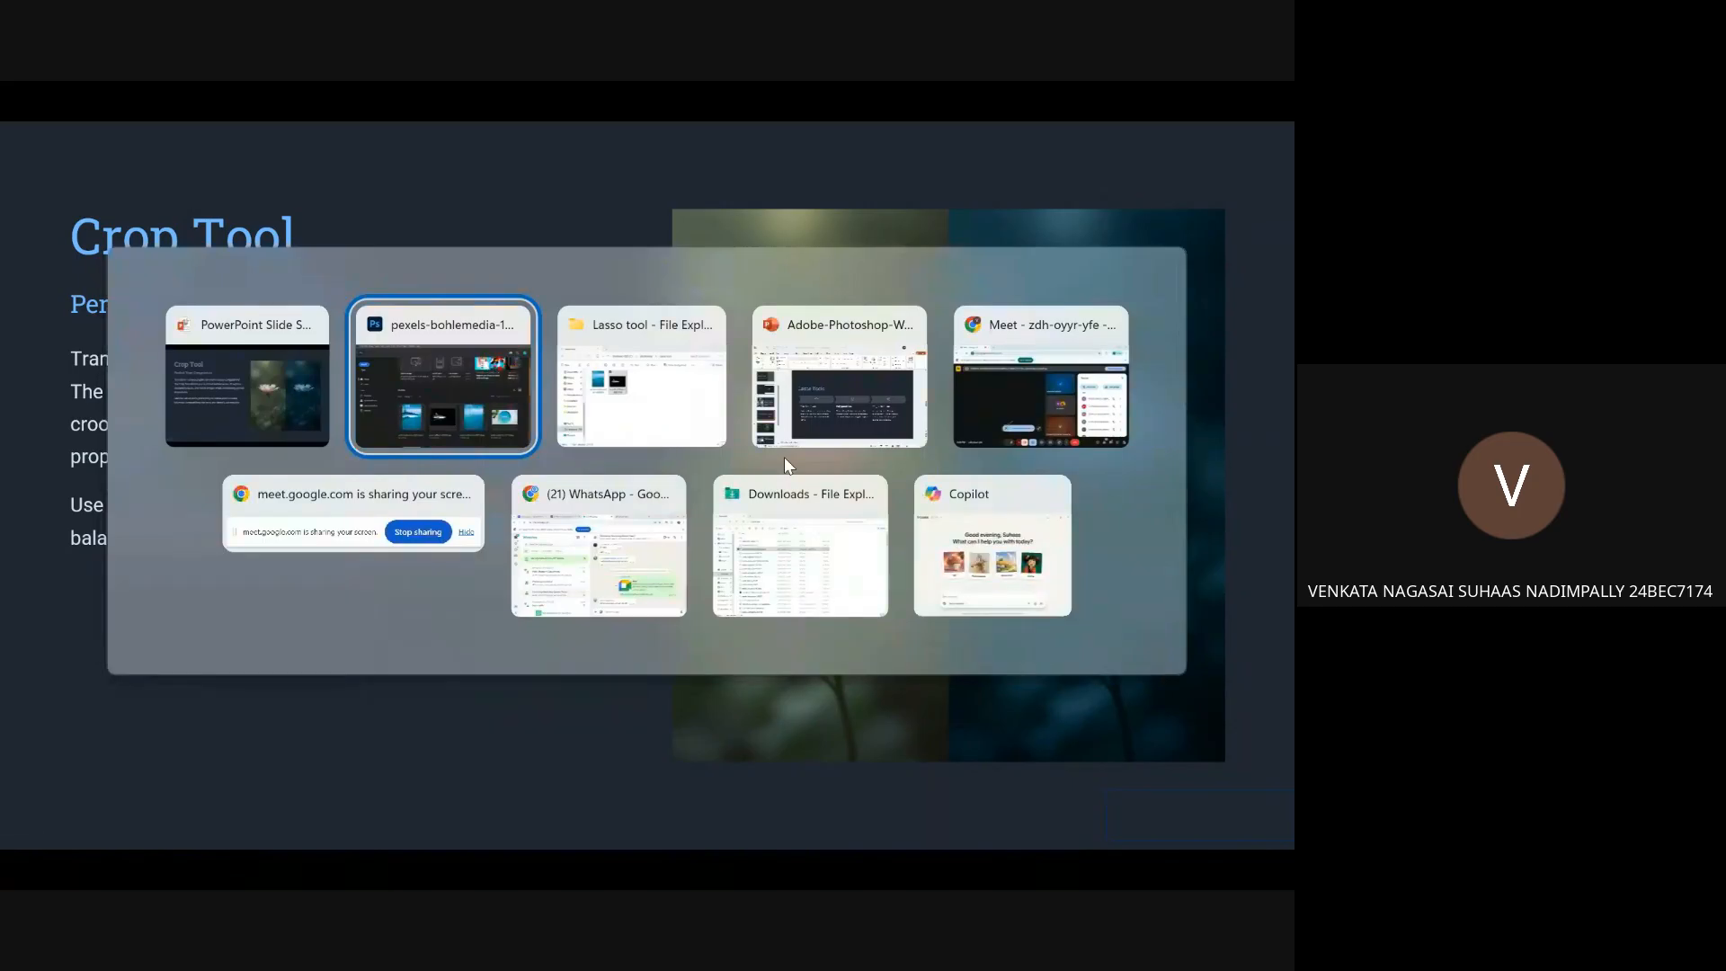
{"action": "key", "text": "alt+Tab"}
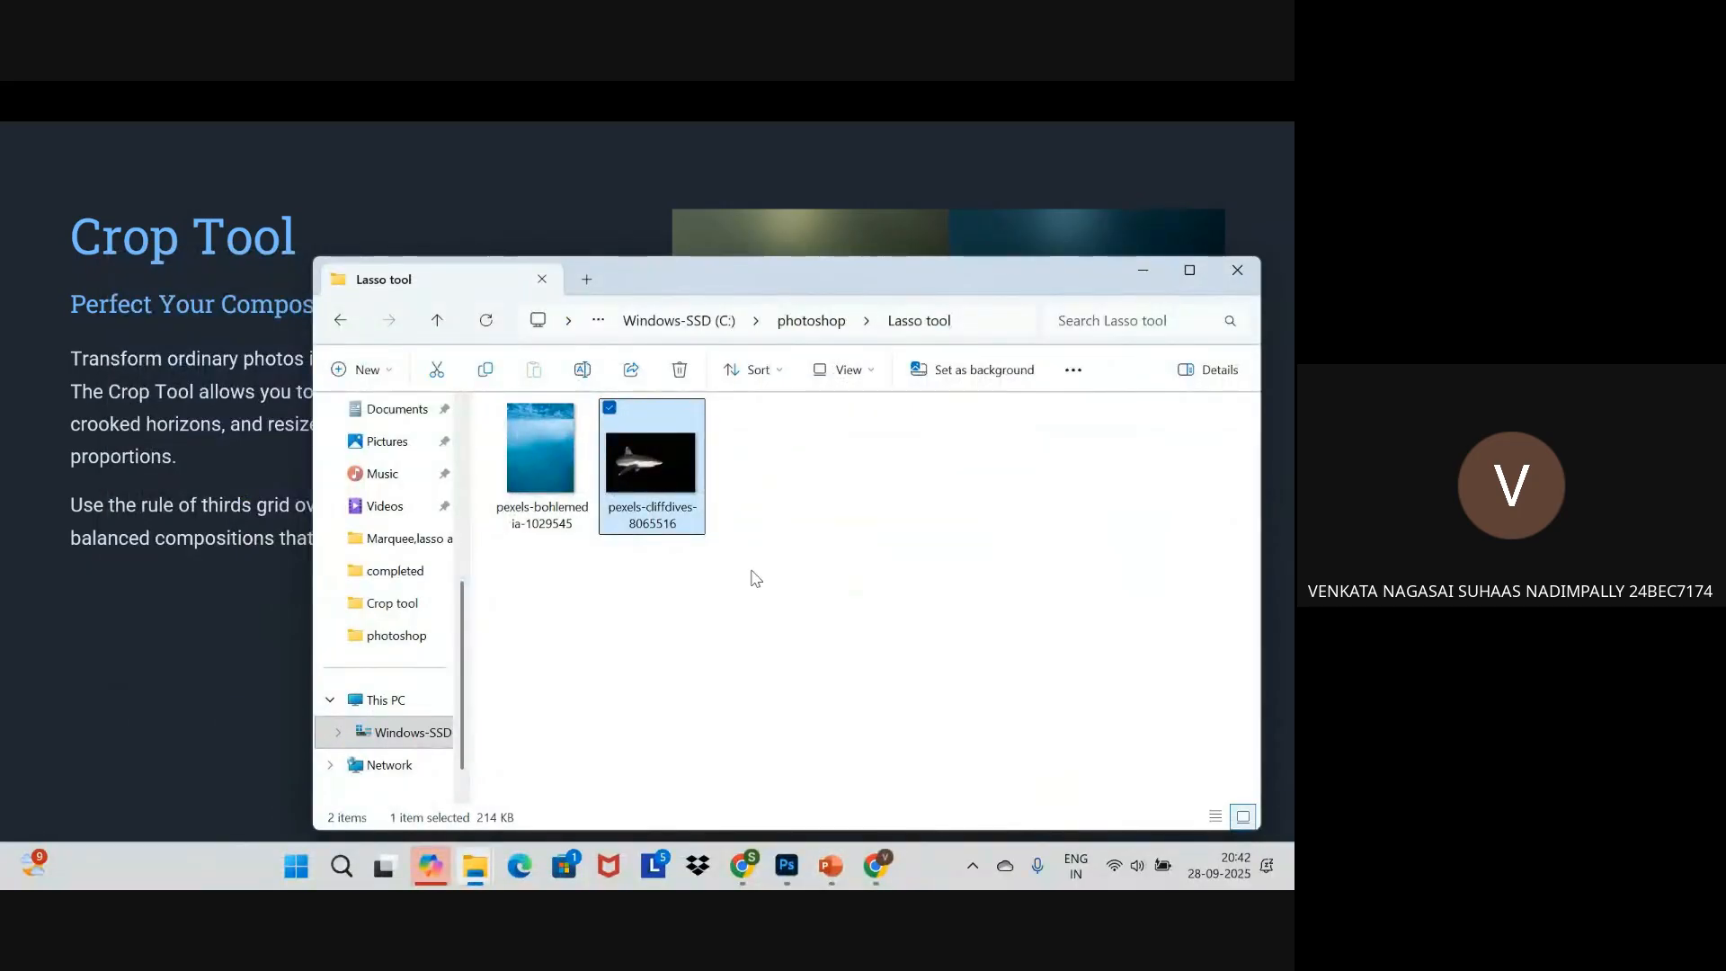
{"action": "key", "text": "alt+Tab"}
{"action": "key", "text": "alt+Tab"}
{"action": "key", "text": "alt+Tab"}
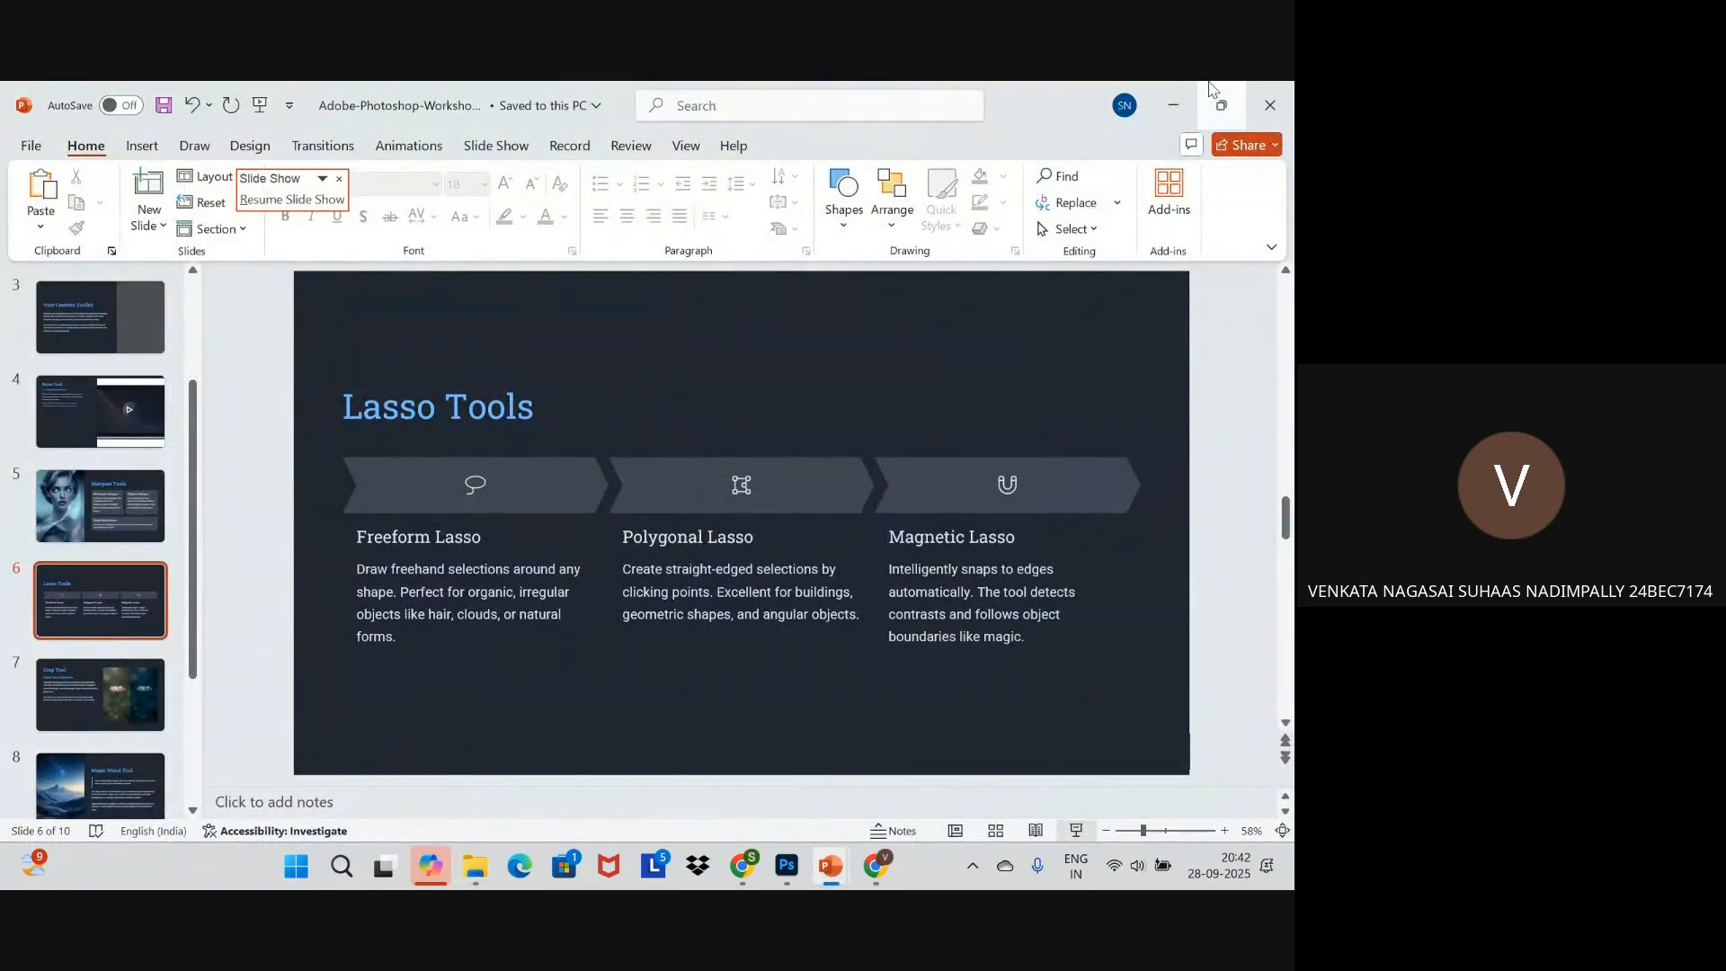
{"action": "left_click", "coordinate": [1173, 106]}
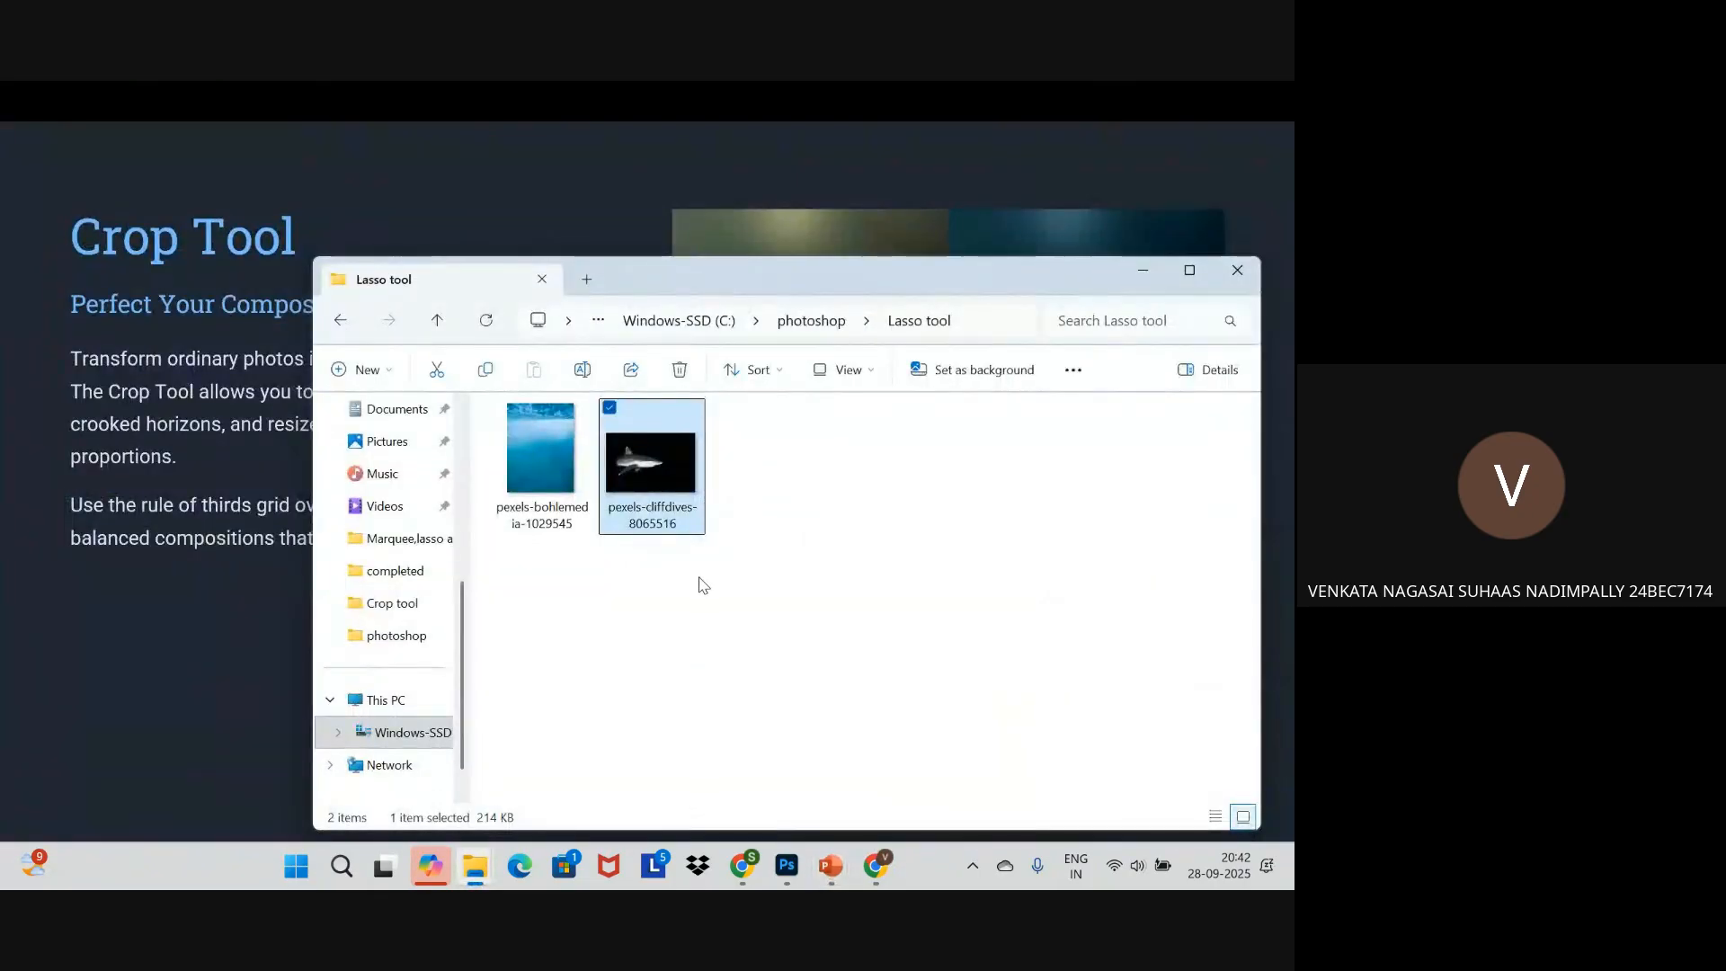
Switch to Photoshop, reduce its window from full screen and arrange it so that it overlaps the Lasso tool folder window.
{"action": "key", "text": "alt+Tab"}
{"action": "key", "text": "alt+shift+Tab"}
{"action": "key", "text": "alt+Tab"}
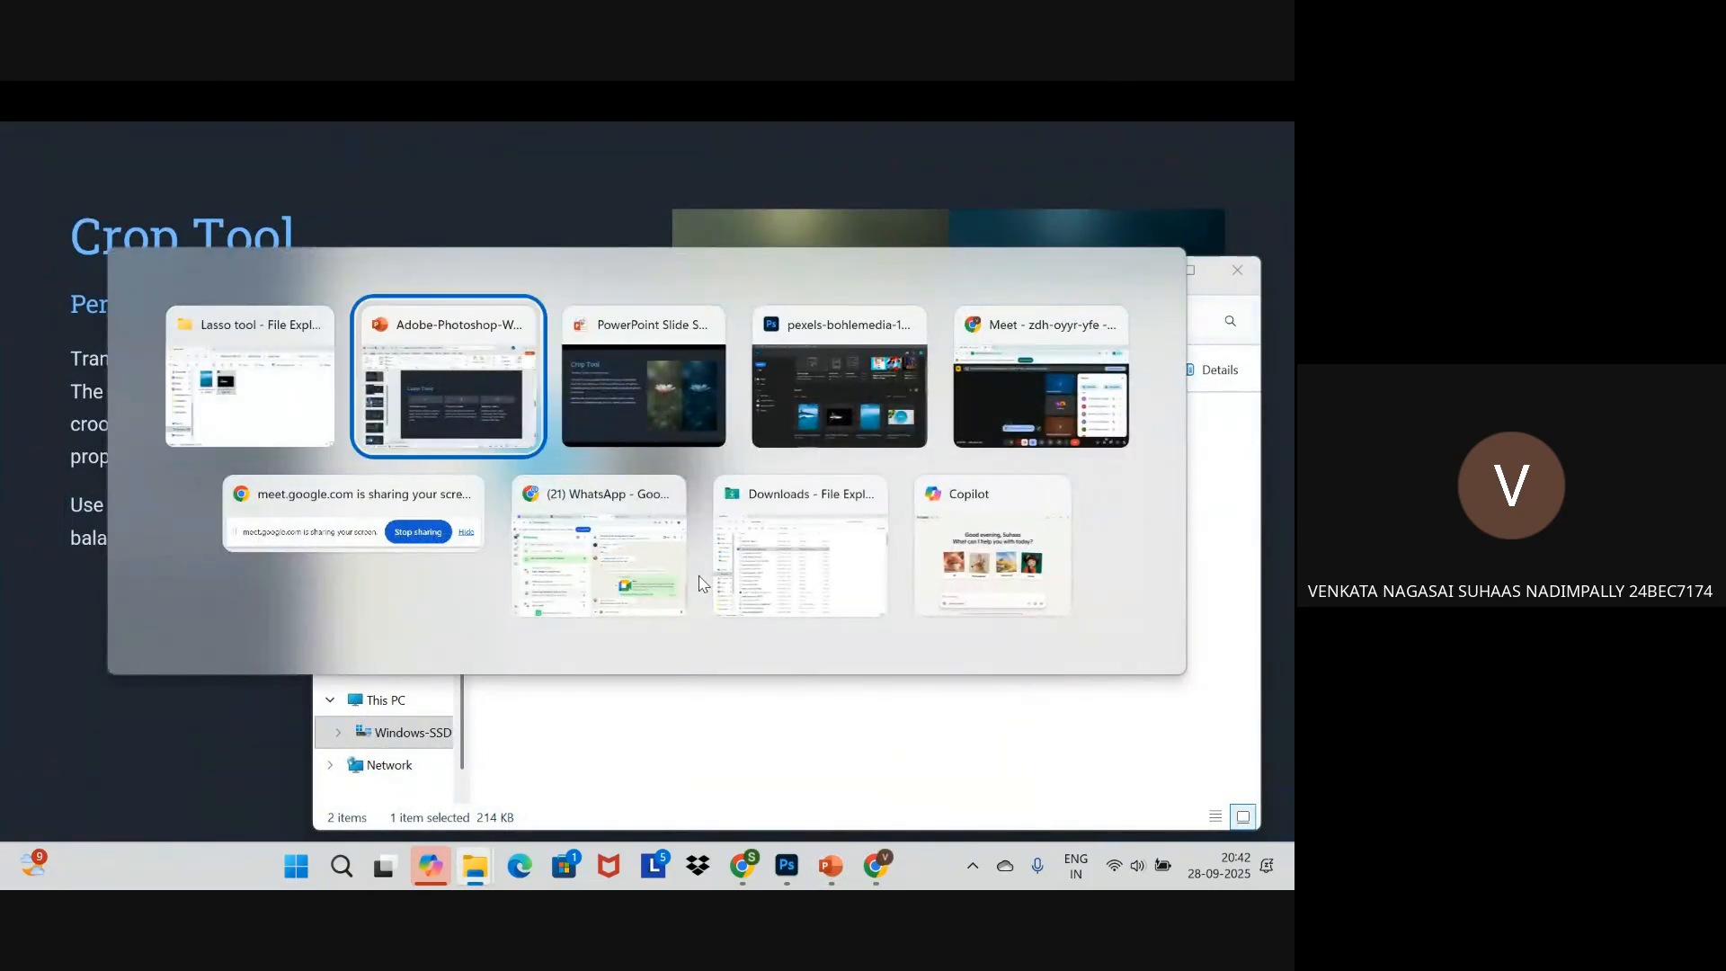
{"action": "key", "text": "alt+Tab"}
{"action": "key", "text": "alt+Tab"}
{"action": "key", "text": "alt+Tab"}
{"action": "key", "text": "alt+Tab"}
{"action": "key", "text": "alt+Tab"}
{"action": "key", "text": "alt+Tab"}
{"action": "key", "text": "alt+shift+Tab"}
{"action": "key", "text": "alt+shift+Tab"}
{"action": "key", "text": "alt+shift+Tab"}
{"action": "key", "text": "alt+shift+Tab"}
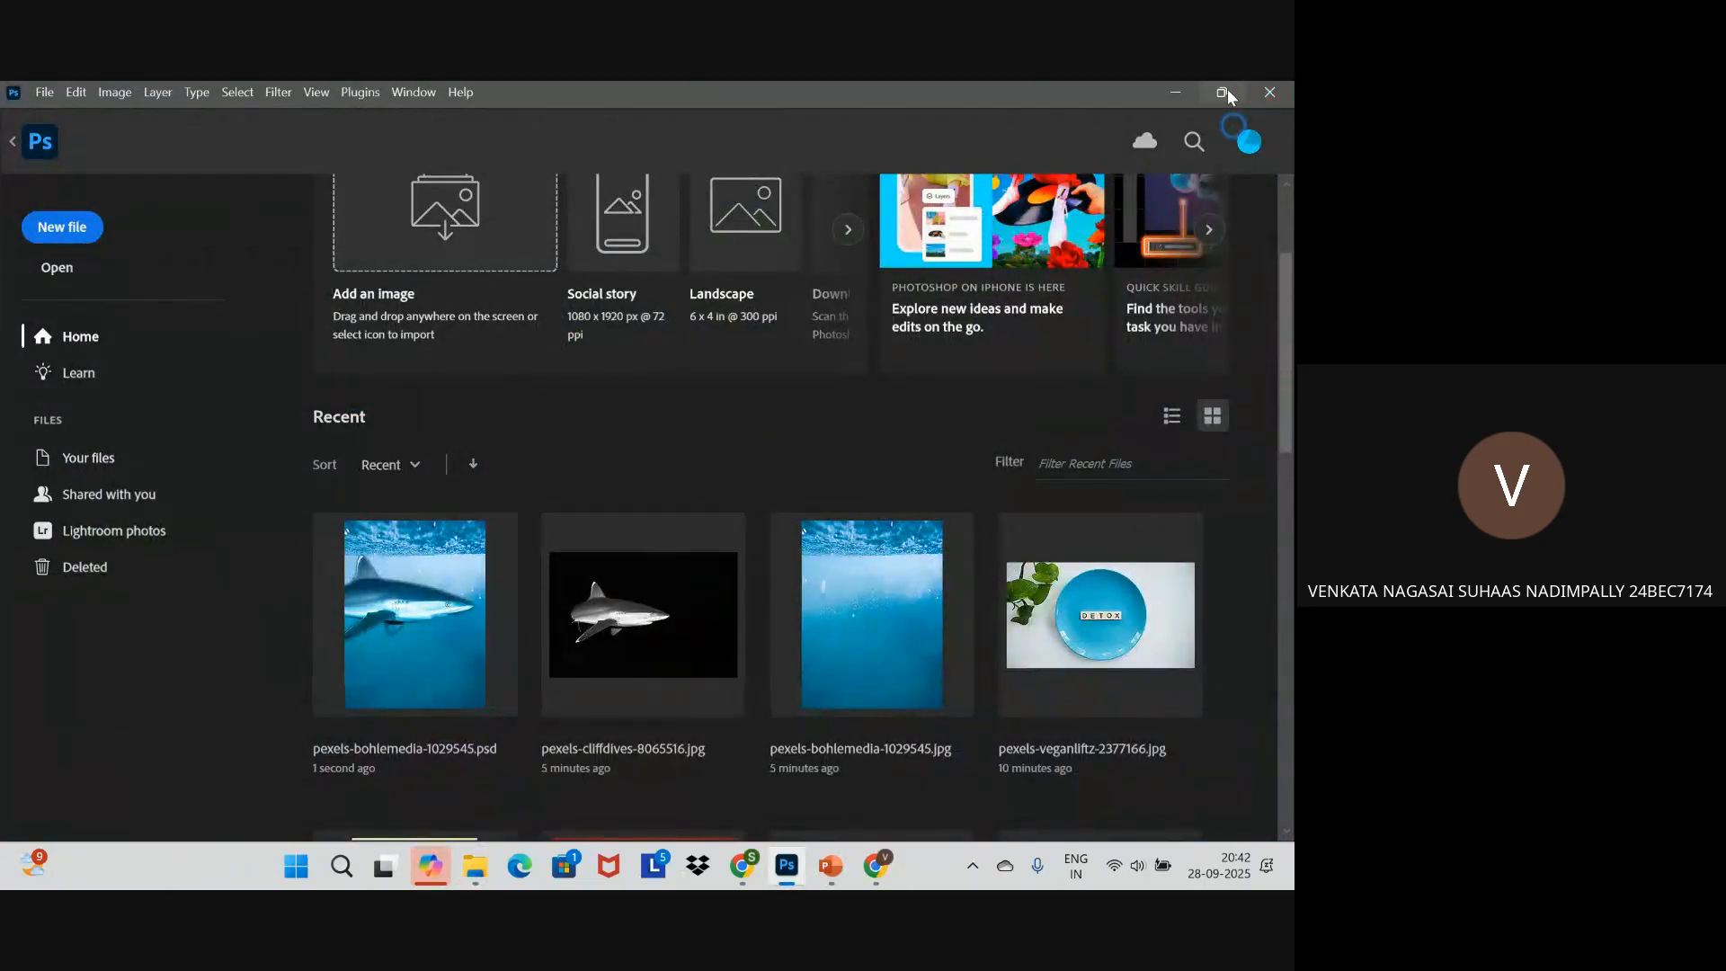
{"action": "left_click", "coordinate": [1225, 93]}
{"action": "left_click_drag", "start_coordinate": [987, 278], "coordinate": [923, 252]}
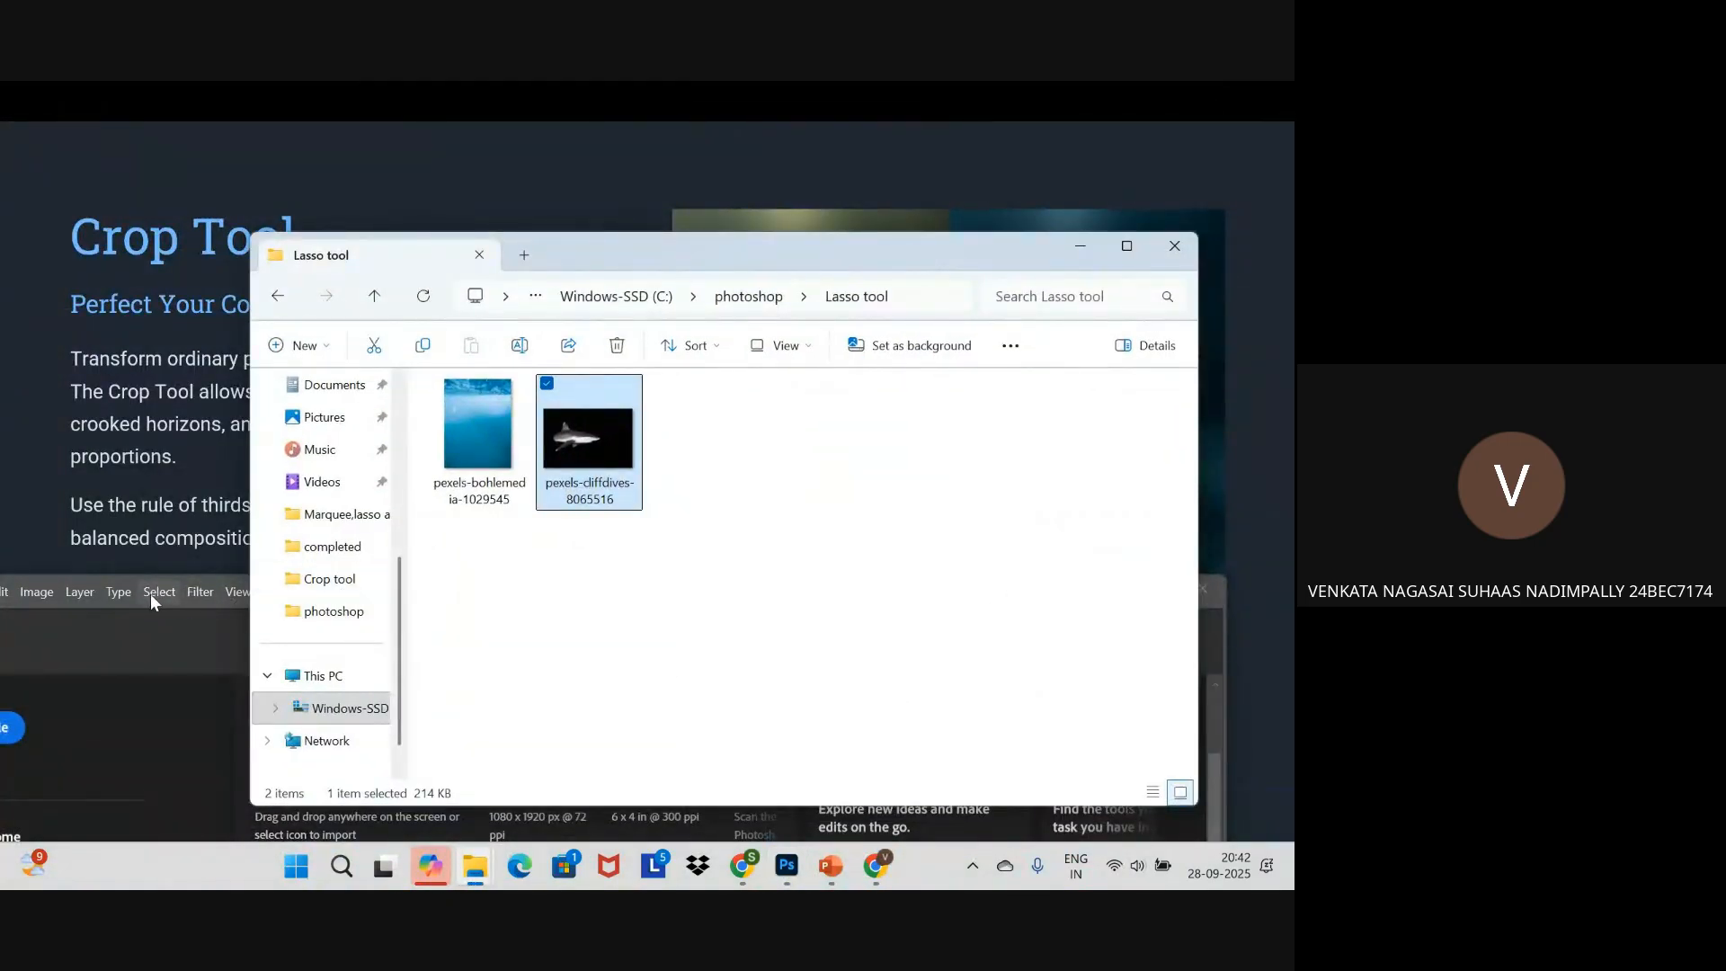
{"action": "left_click_drag", "start_coordinate": [149, 593], "coordinate": [221, 384]}
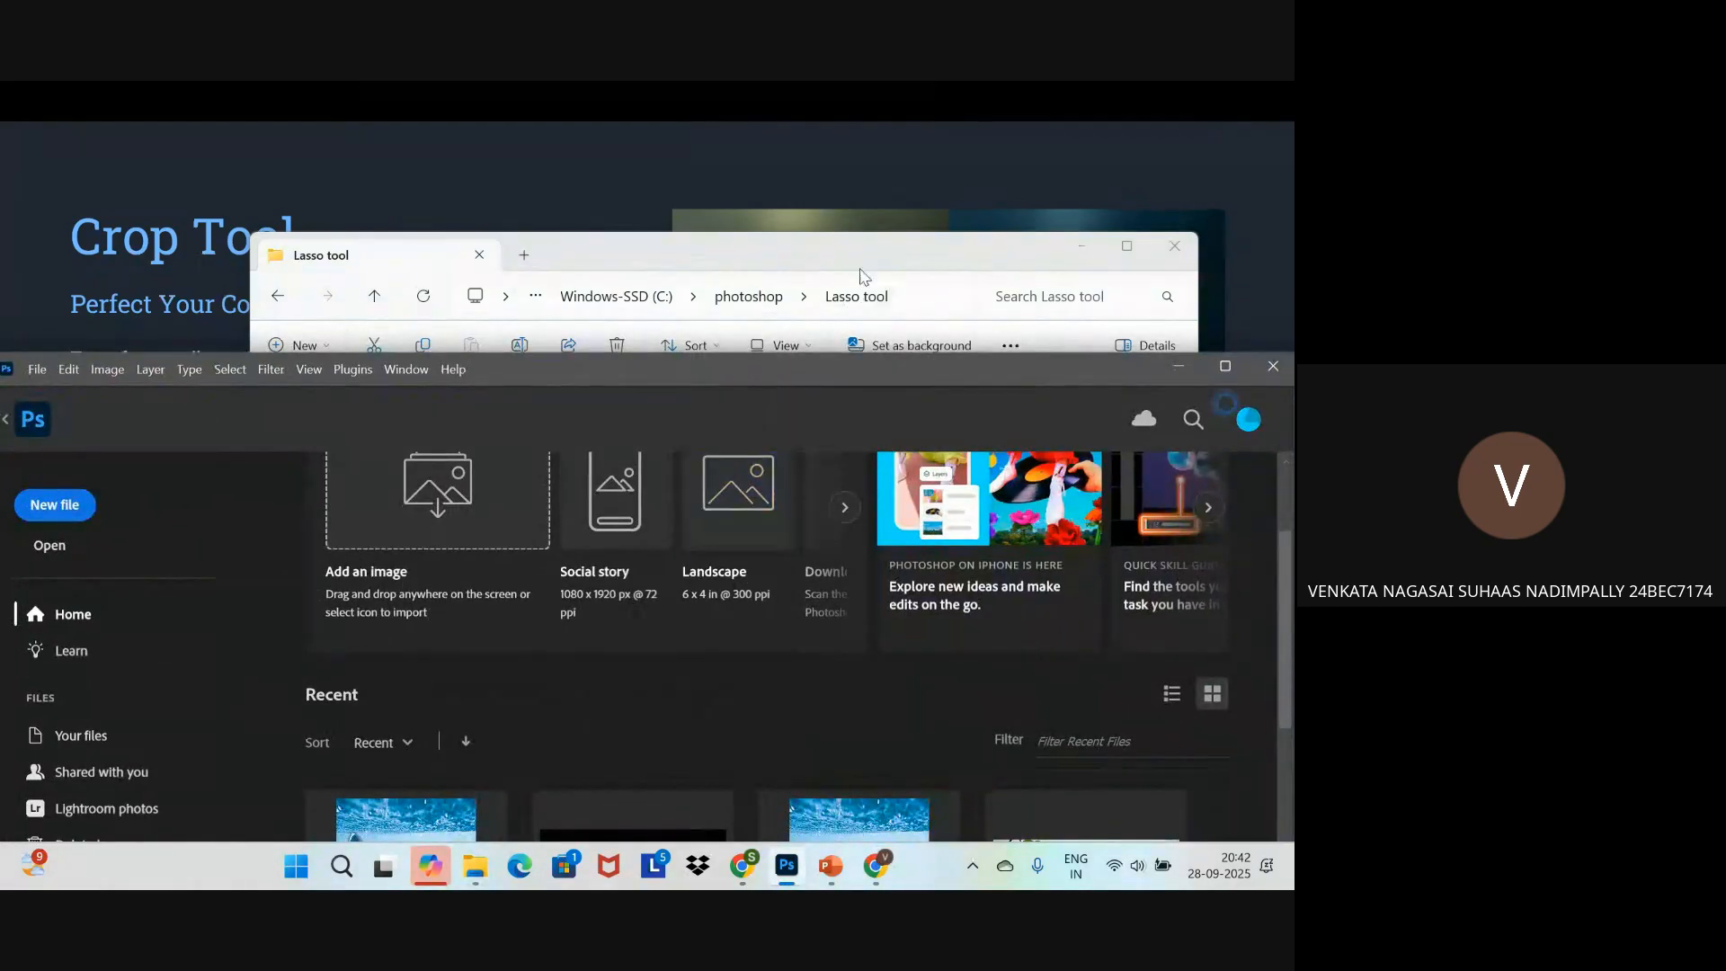
{"action": "left_click_drag", "start_coordinate": [878, 234], "coordinate": [878, 253]}
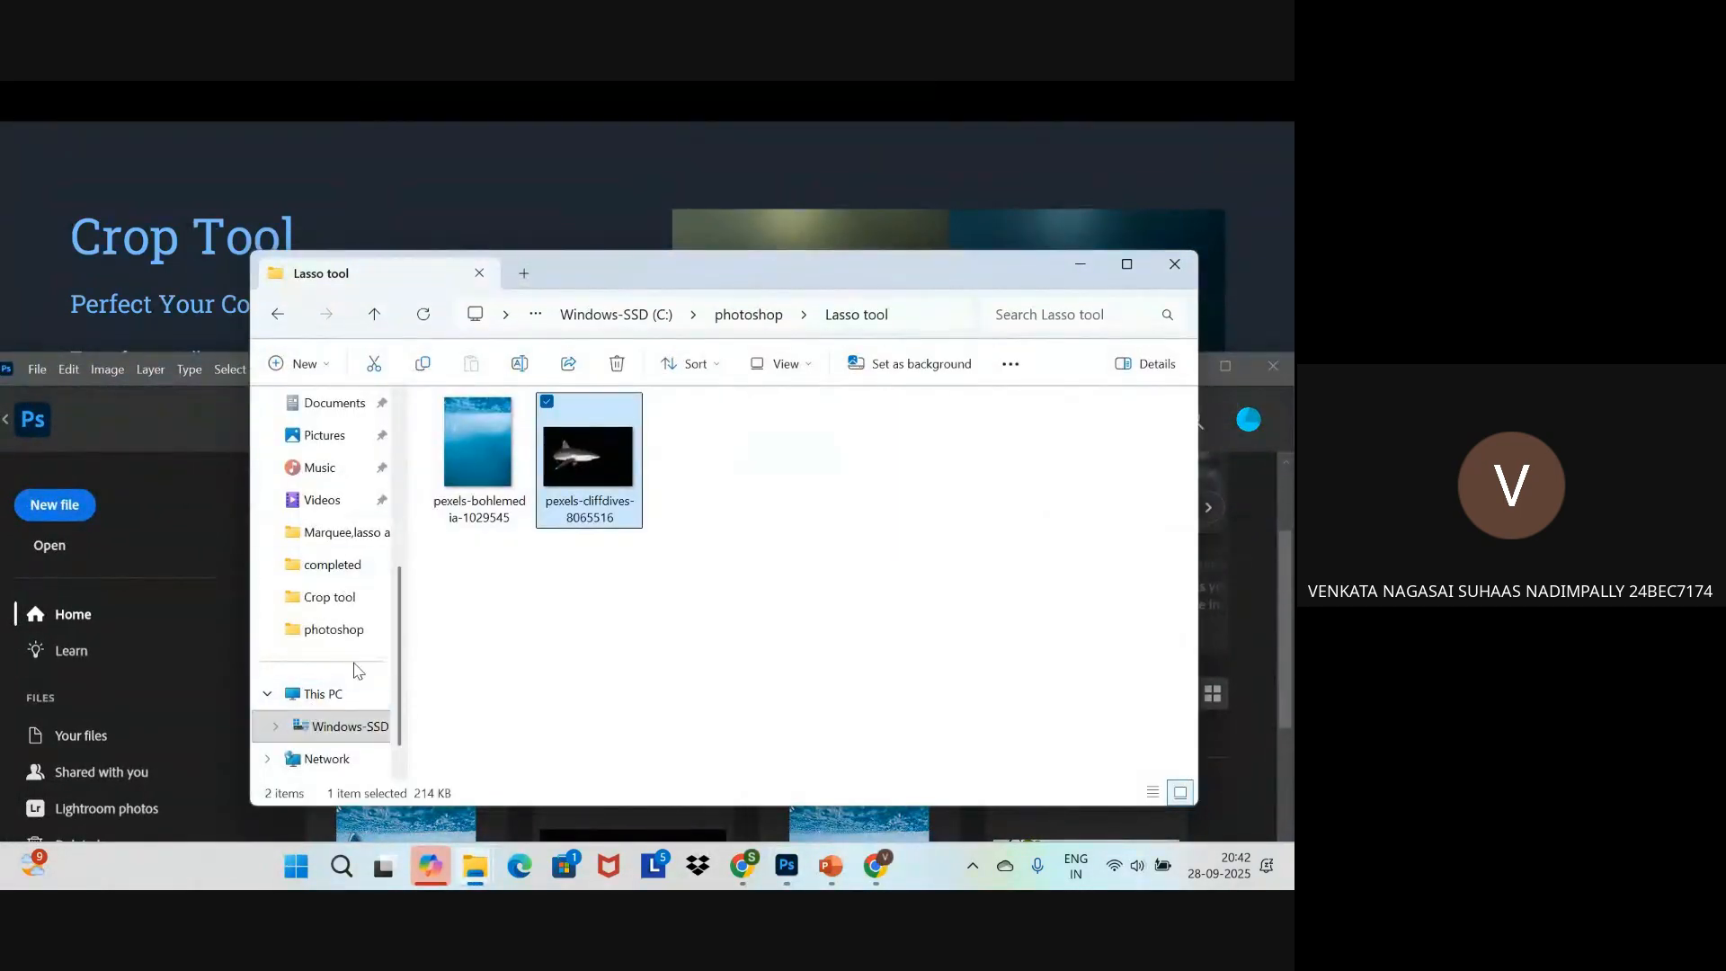
Open the Crop tool folder inside the photoshop folder on the Windows-SSD (C:) drive.
{"action": "left_click", "coordinate": [341, 726]}
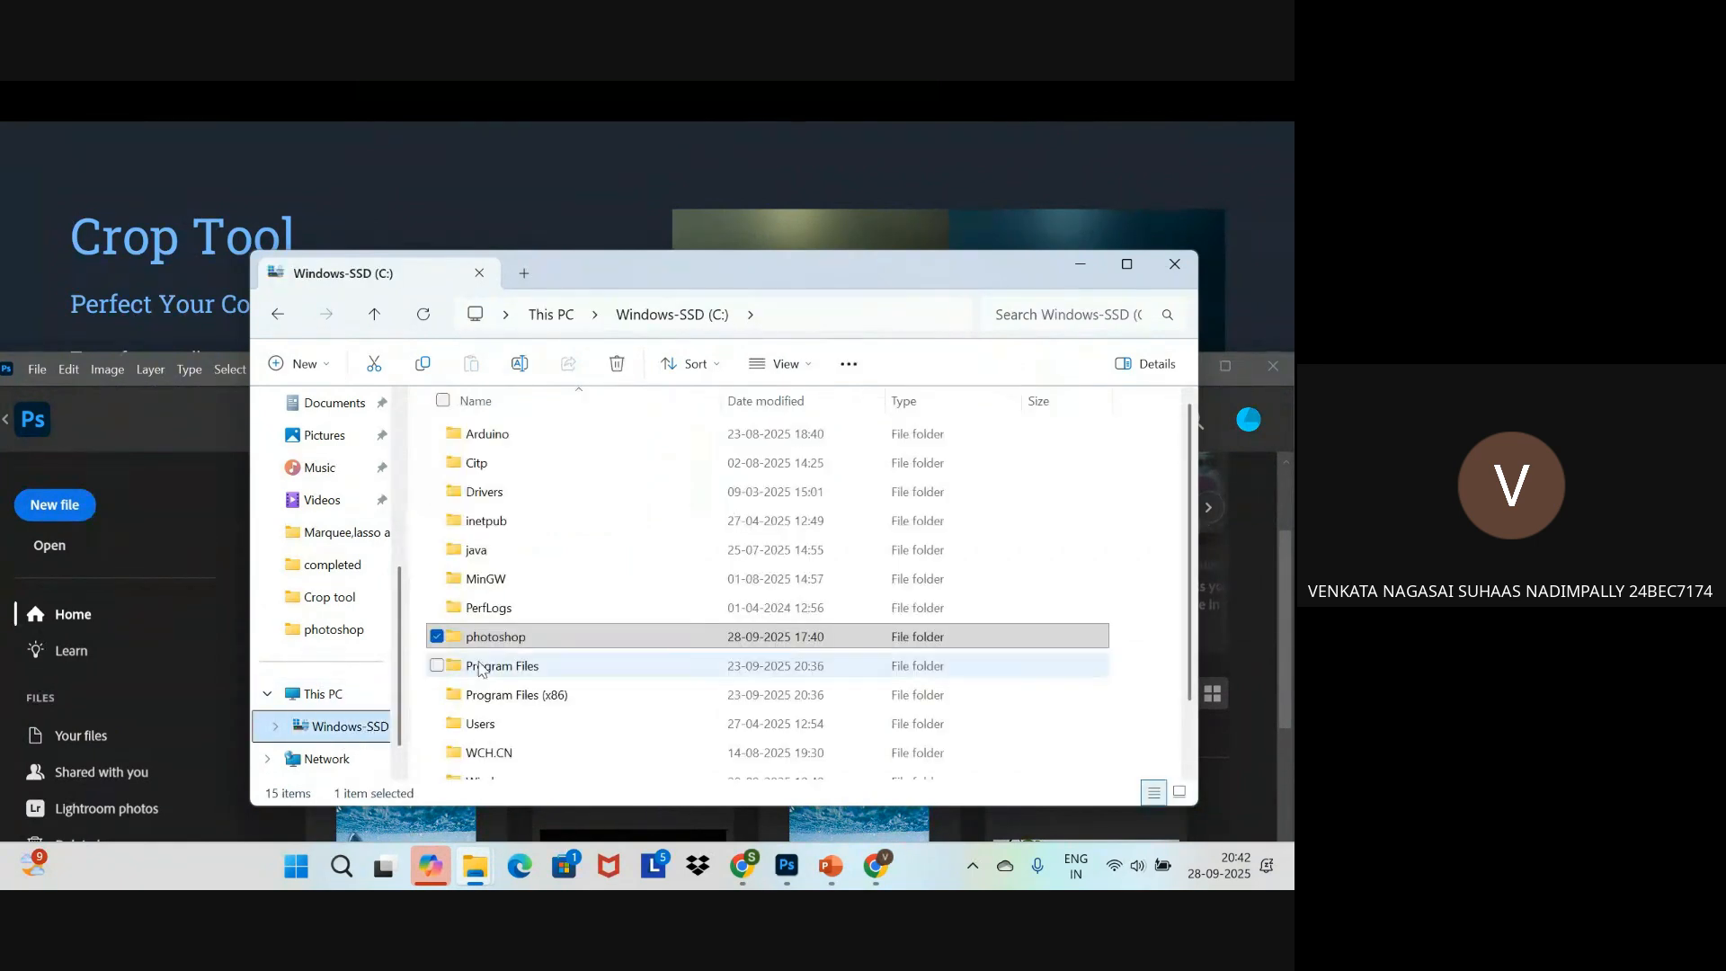
{"action": "double_click", "coordinate": [552, 635]}
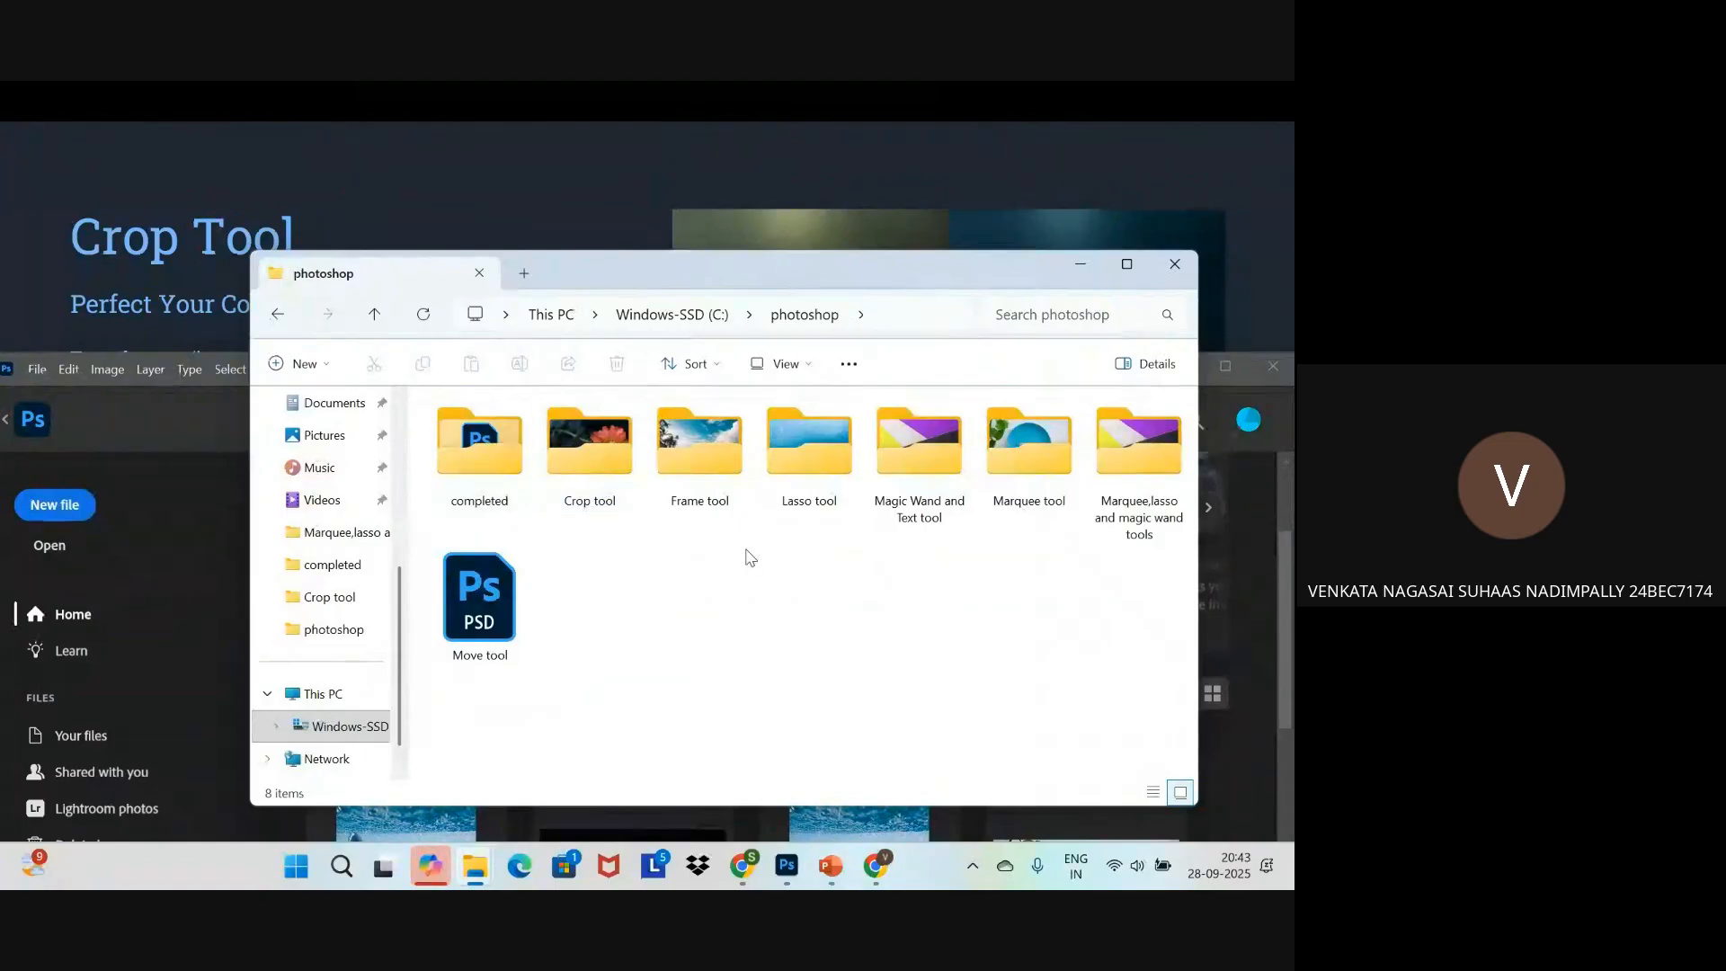
{"action": "double_click", "coordinate": [600, 475]}
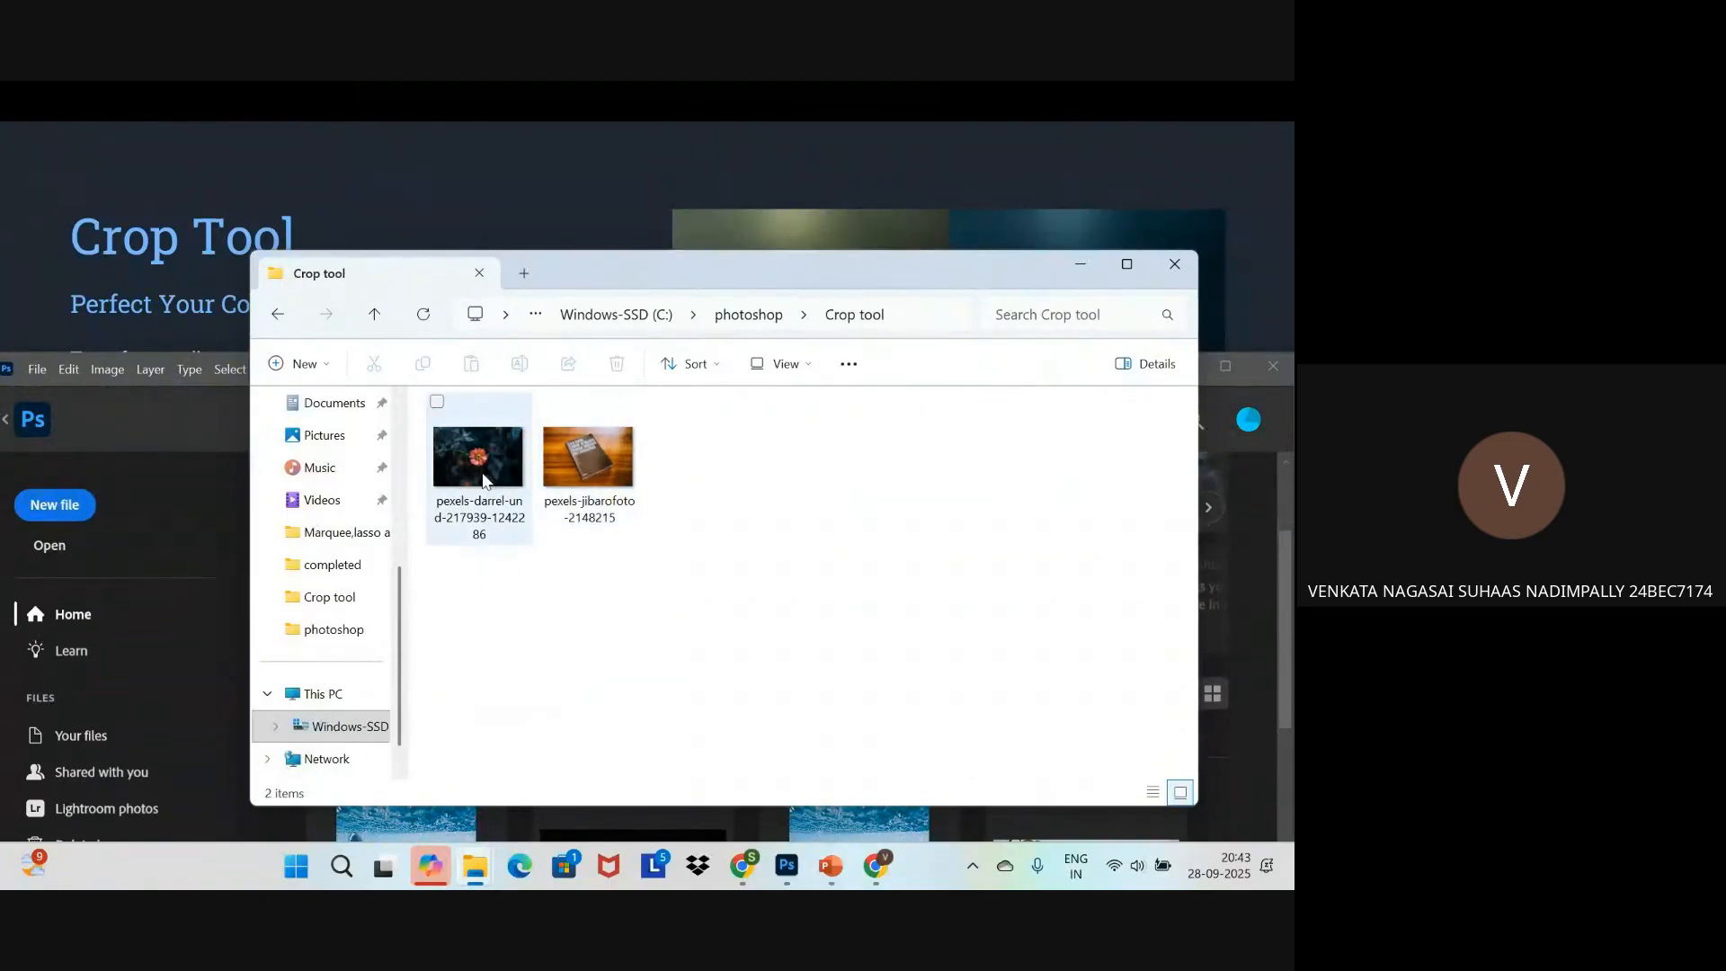
{"action": "left_click", "coordinate": [196, 376]}
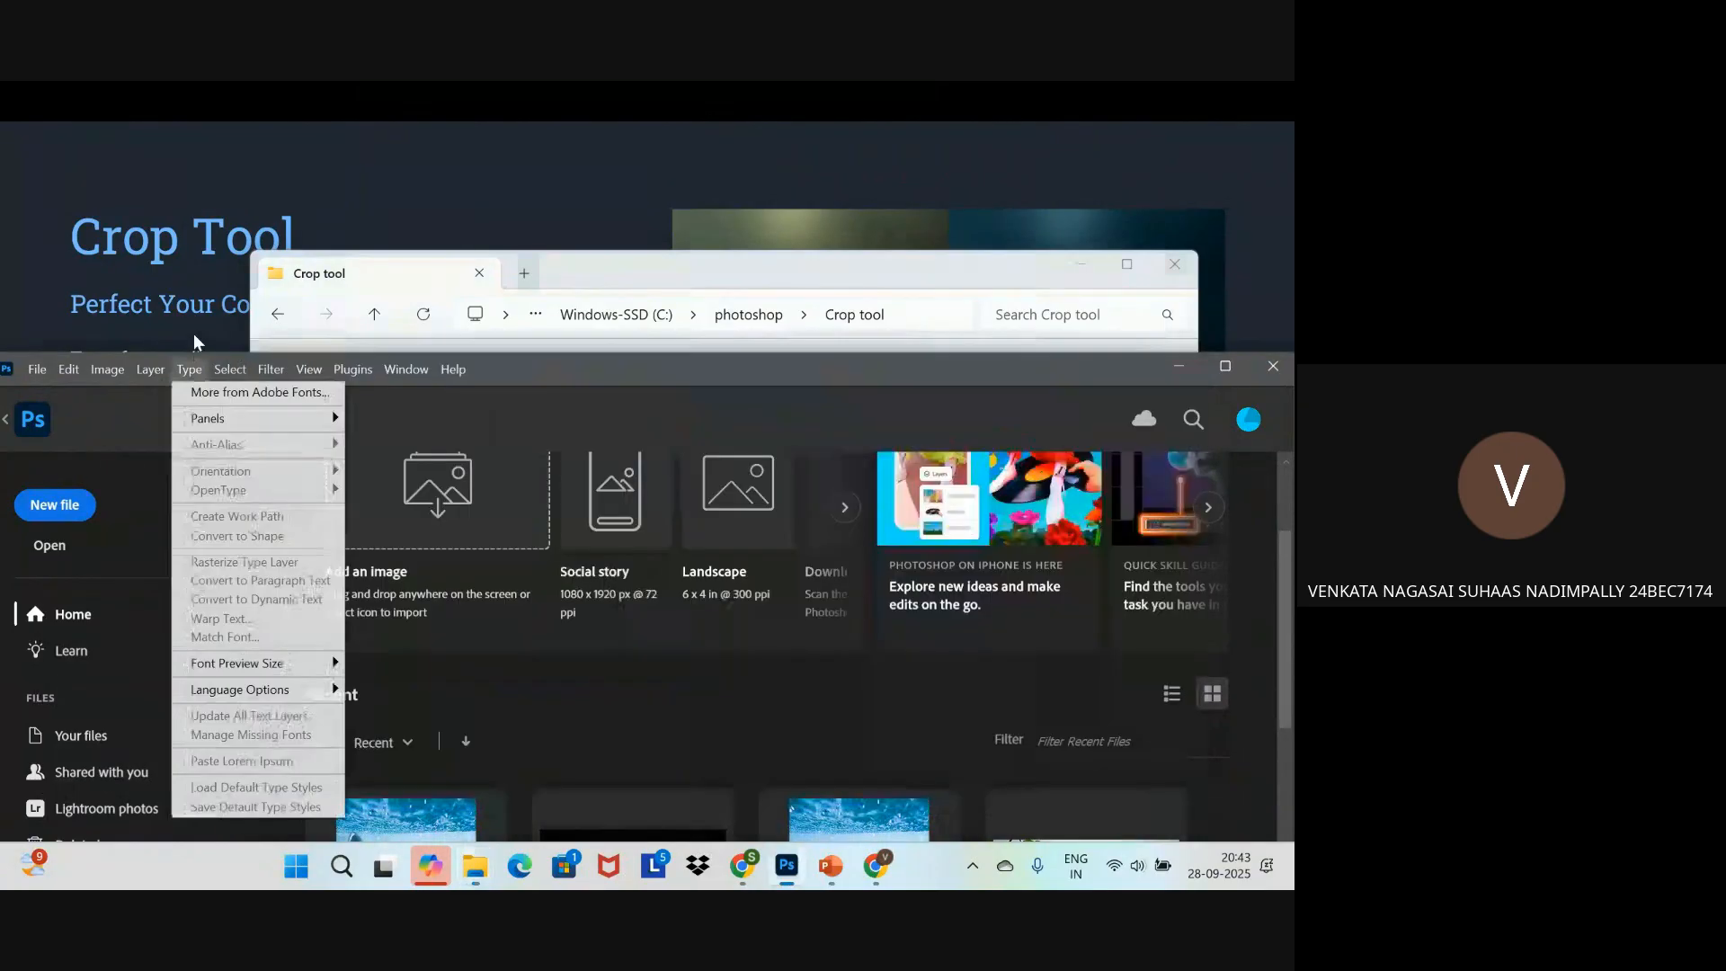
{"action": "mouse_move", "coordinate": [309, 370]}
{"action": "left_click", "coordinate": [628, 378]}
{"action": "left_click_drag", "start_coordinate": [629, 378], "coordinate": [672, 209]}
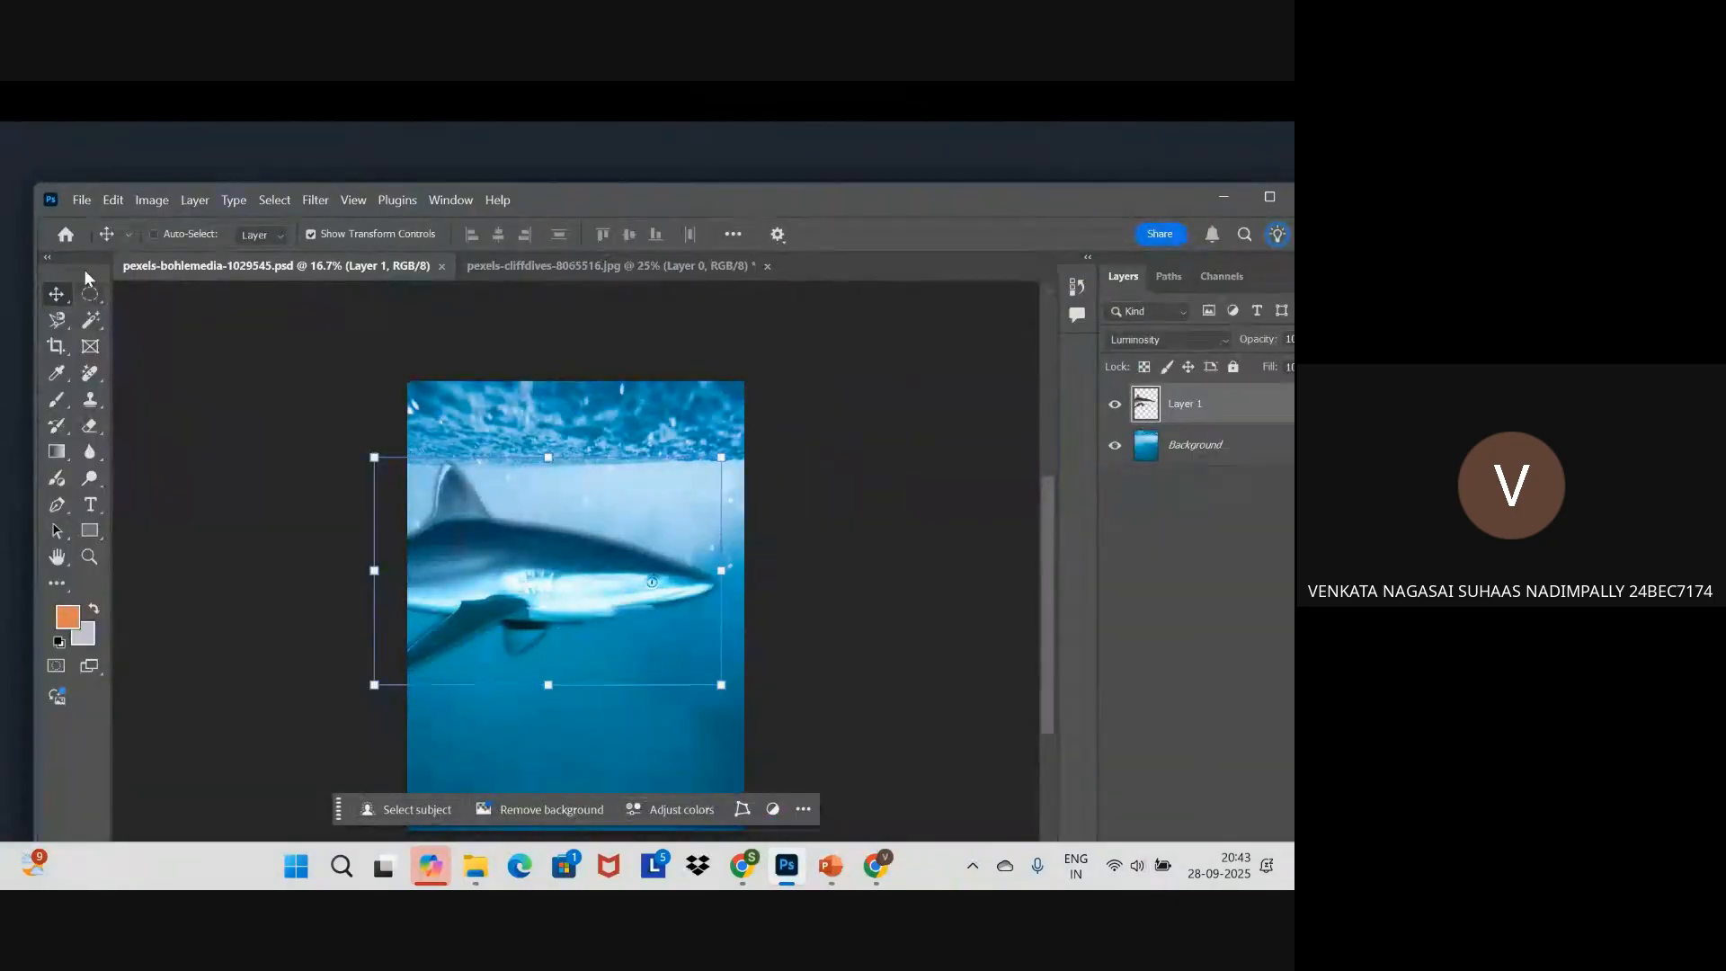
{"action": "left_click", "coordinate": [440, 266]}
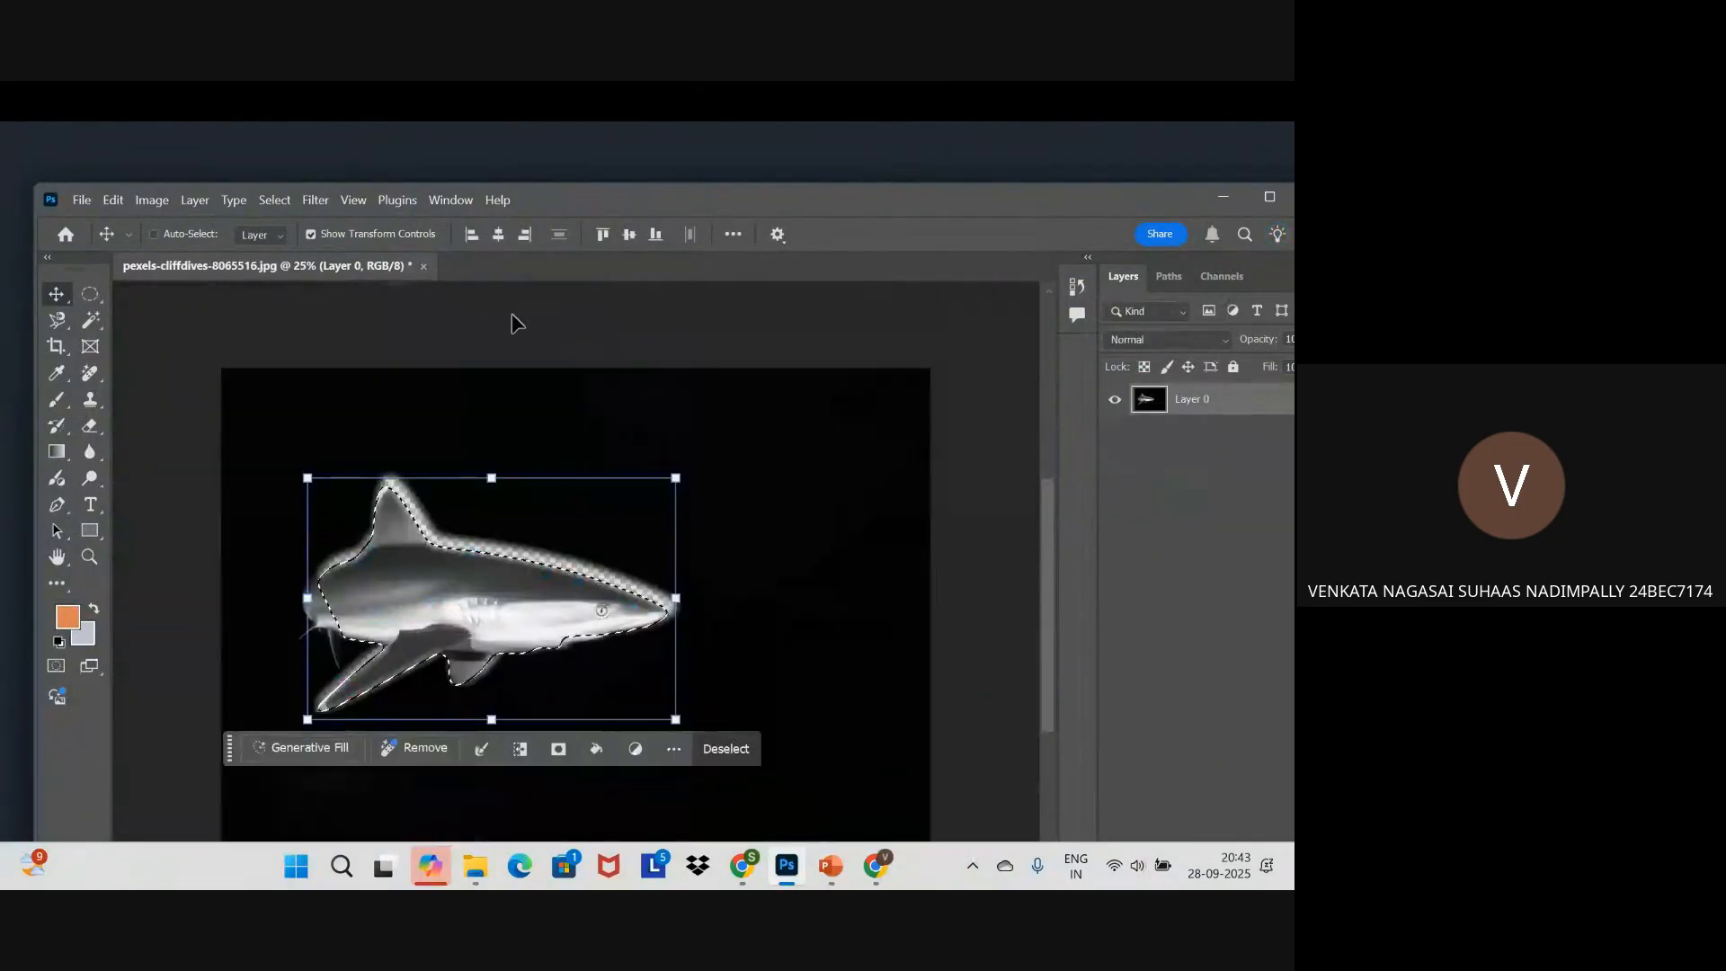
{"action": "left_click", "coordinate": [425, 266]}
{"action": "left_click", "coordinate": [706, 399]}
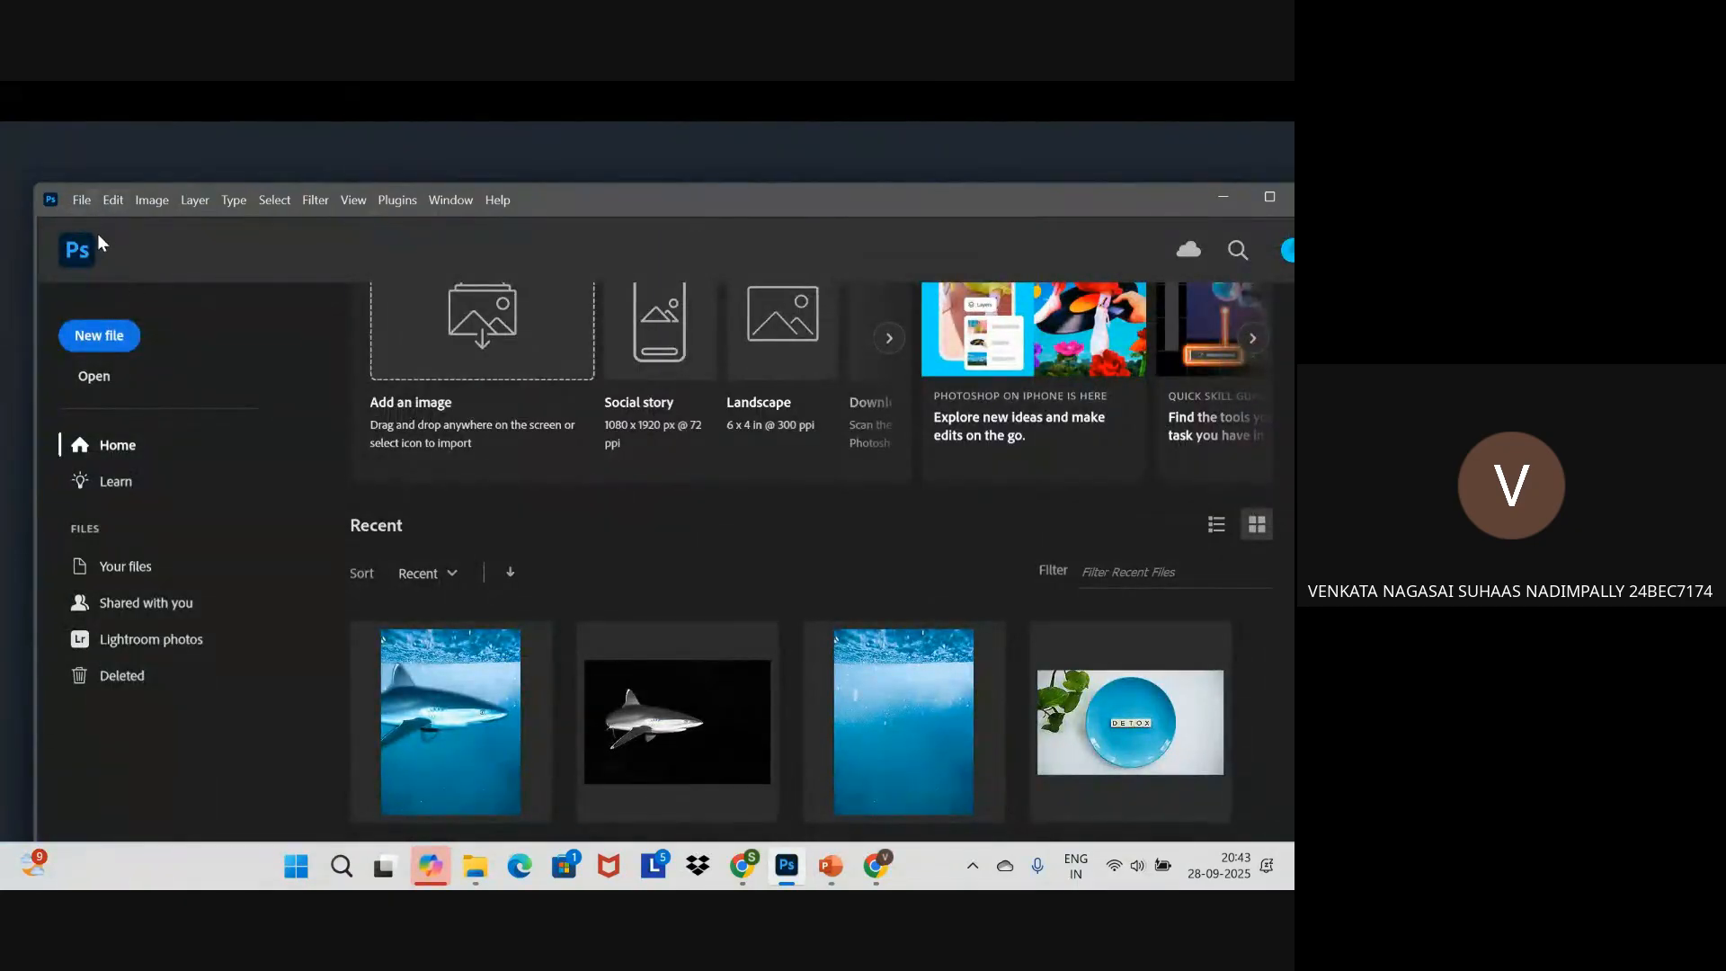
{"action": "left_click", "coordinate": [83, 254]}
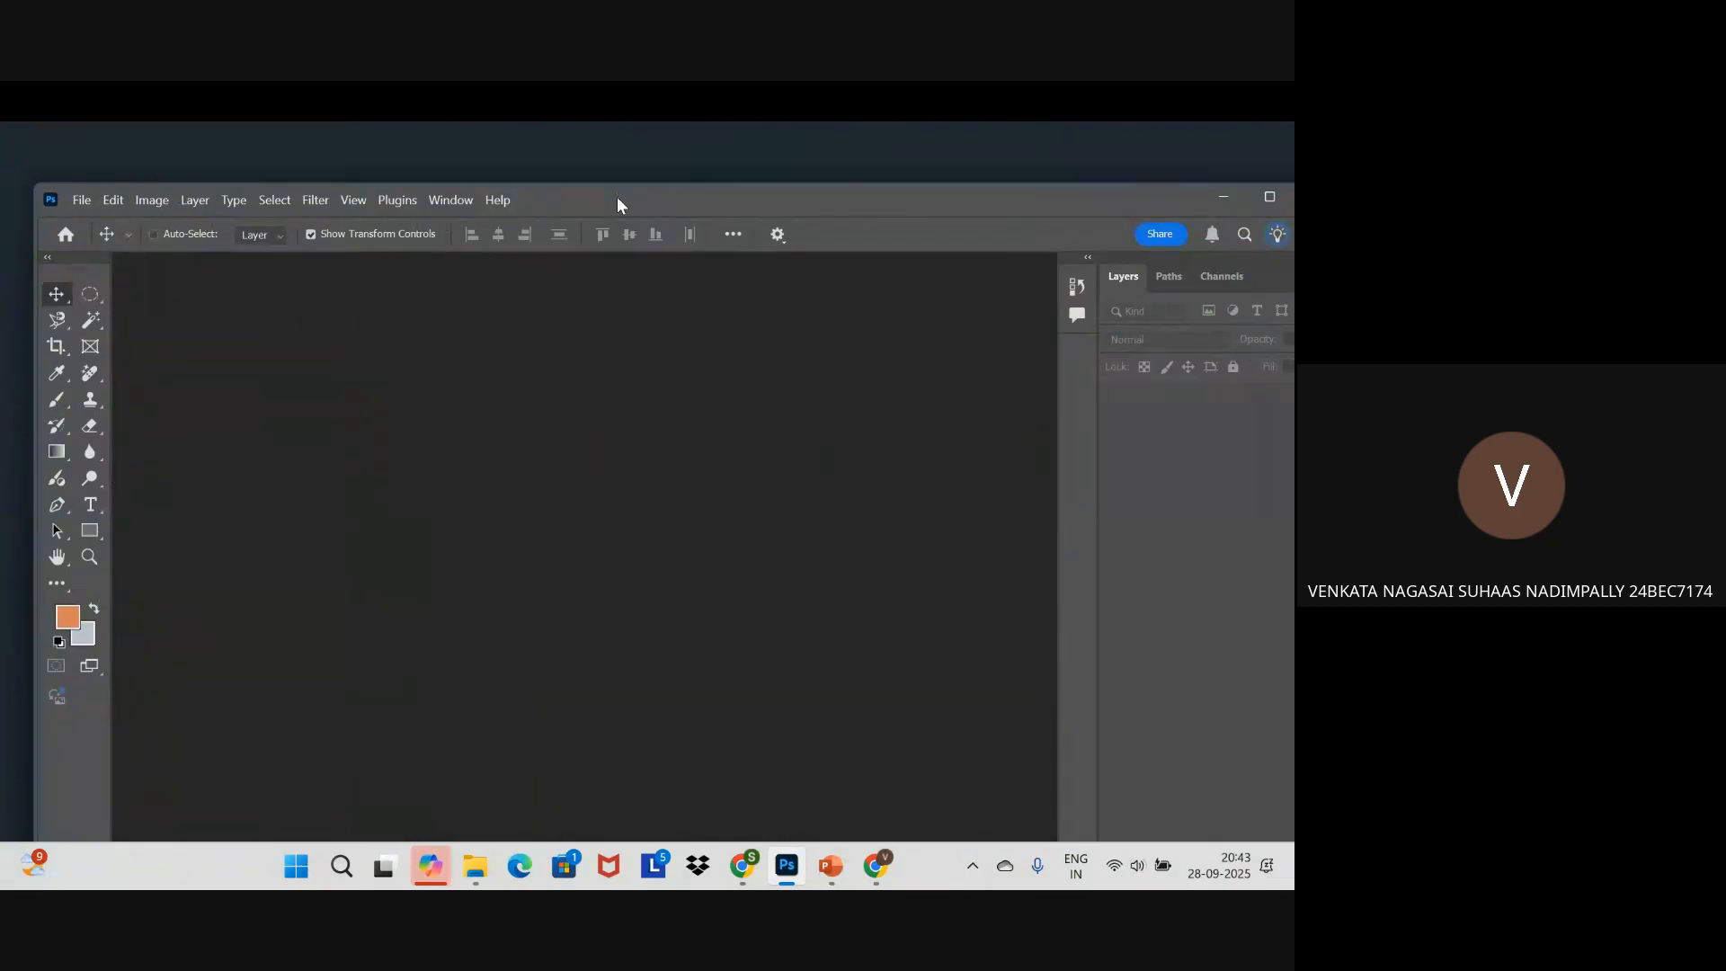
{"action": "left_click_drag", "start_coordinate": [616, 205], "coordinate": [510, 360]}
{"action": "left_click", "coordinate": [629, 270]}
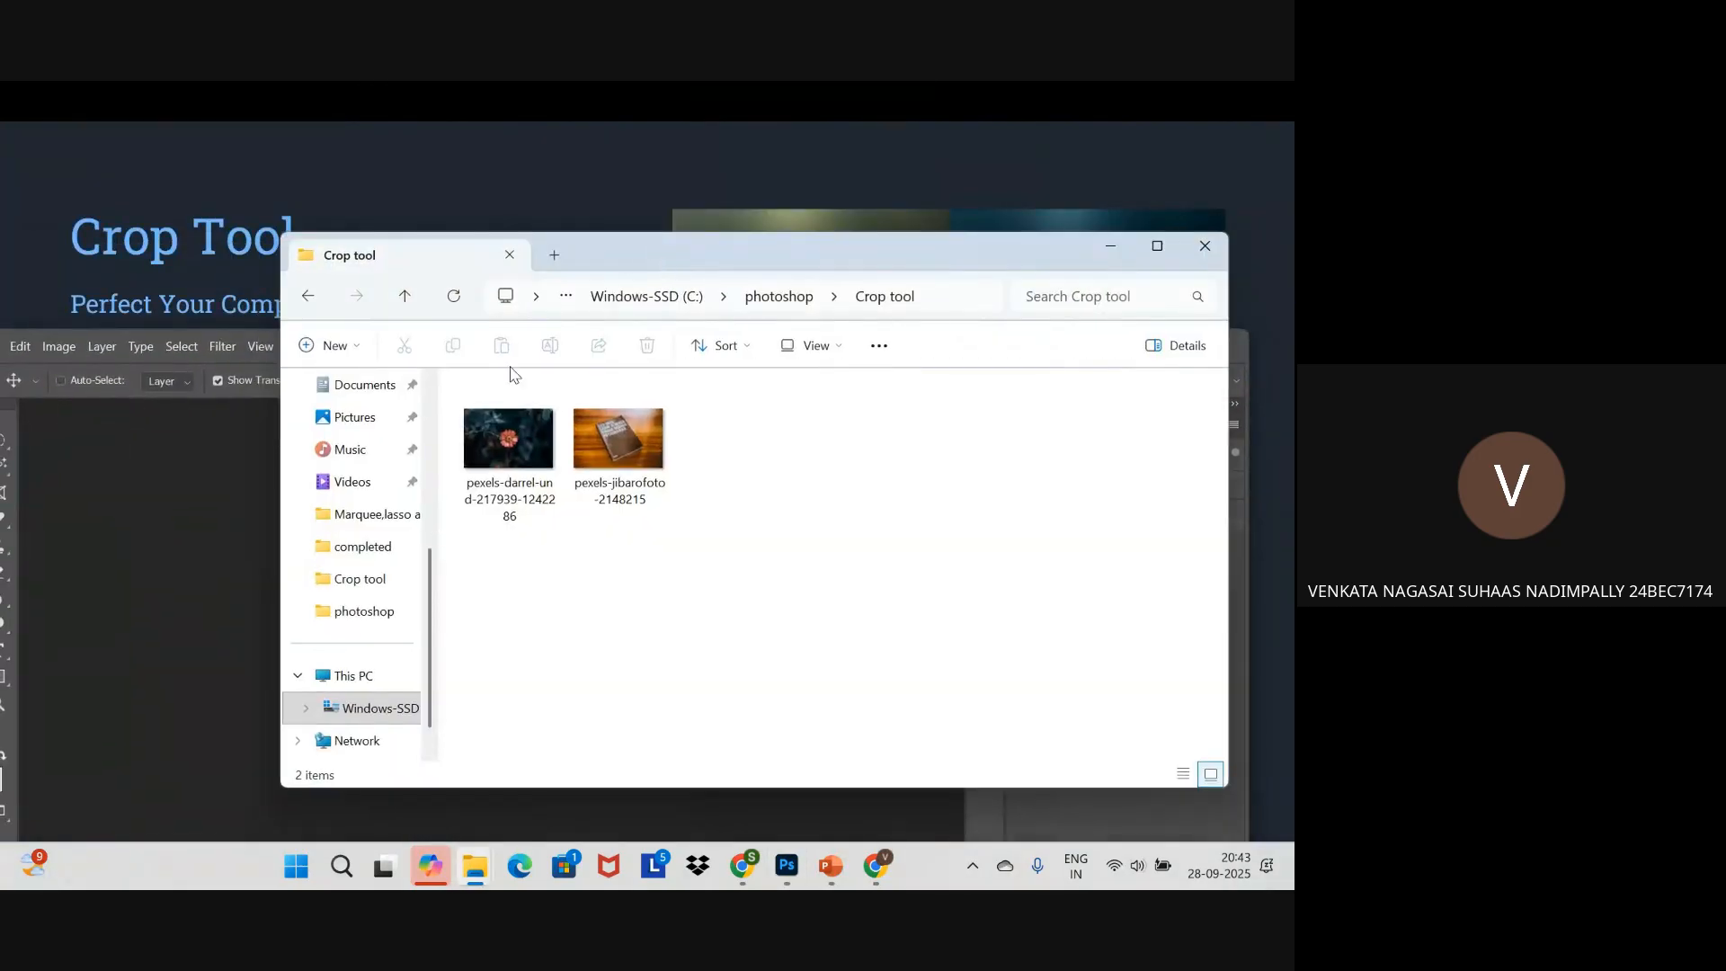
{"action": "left_click_drag", "start_coordinate": [495, 444], "coordinate": [85, 505]}
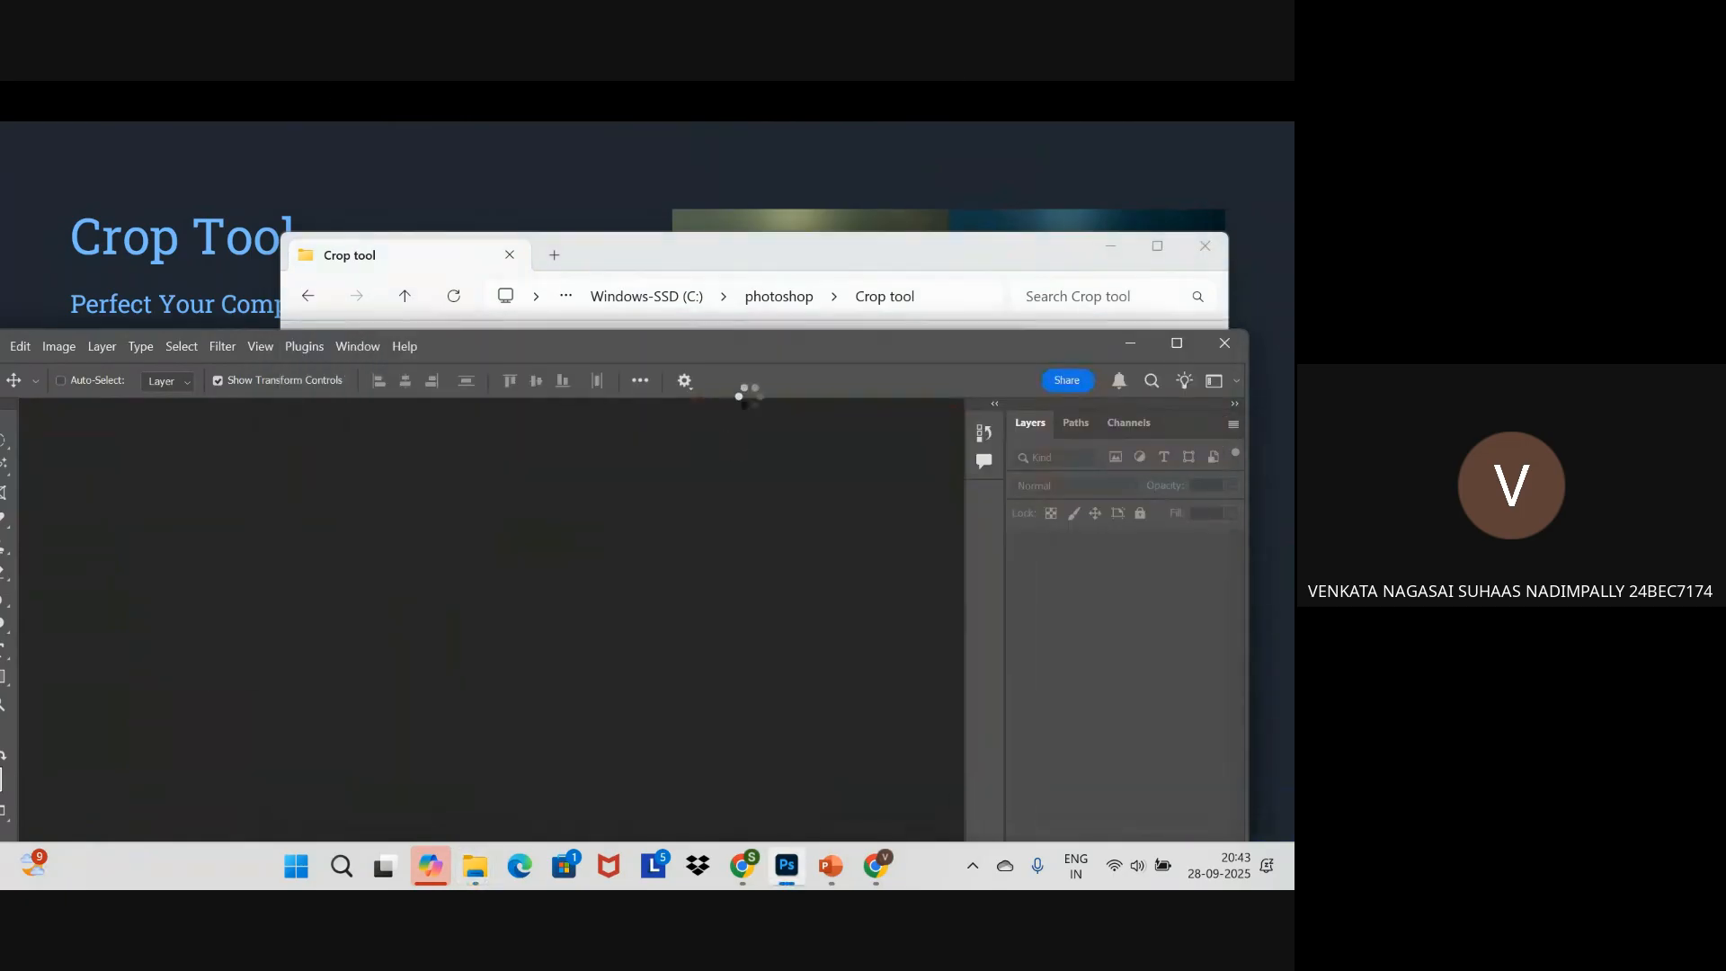
{"action": "left_click_drag", "start_coordinate": [715, 349], "coordinate": [719, 104]}
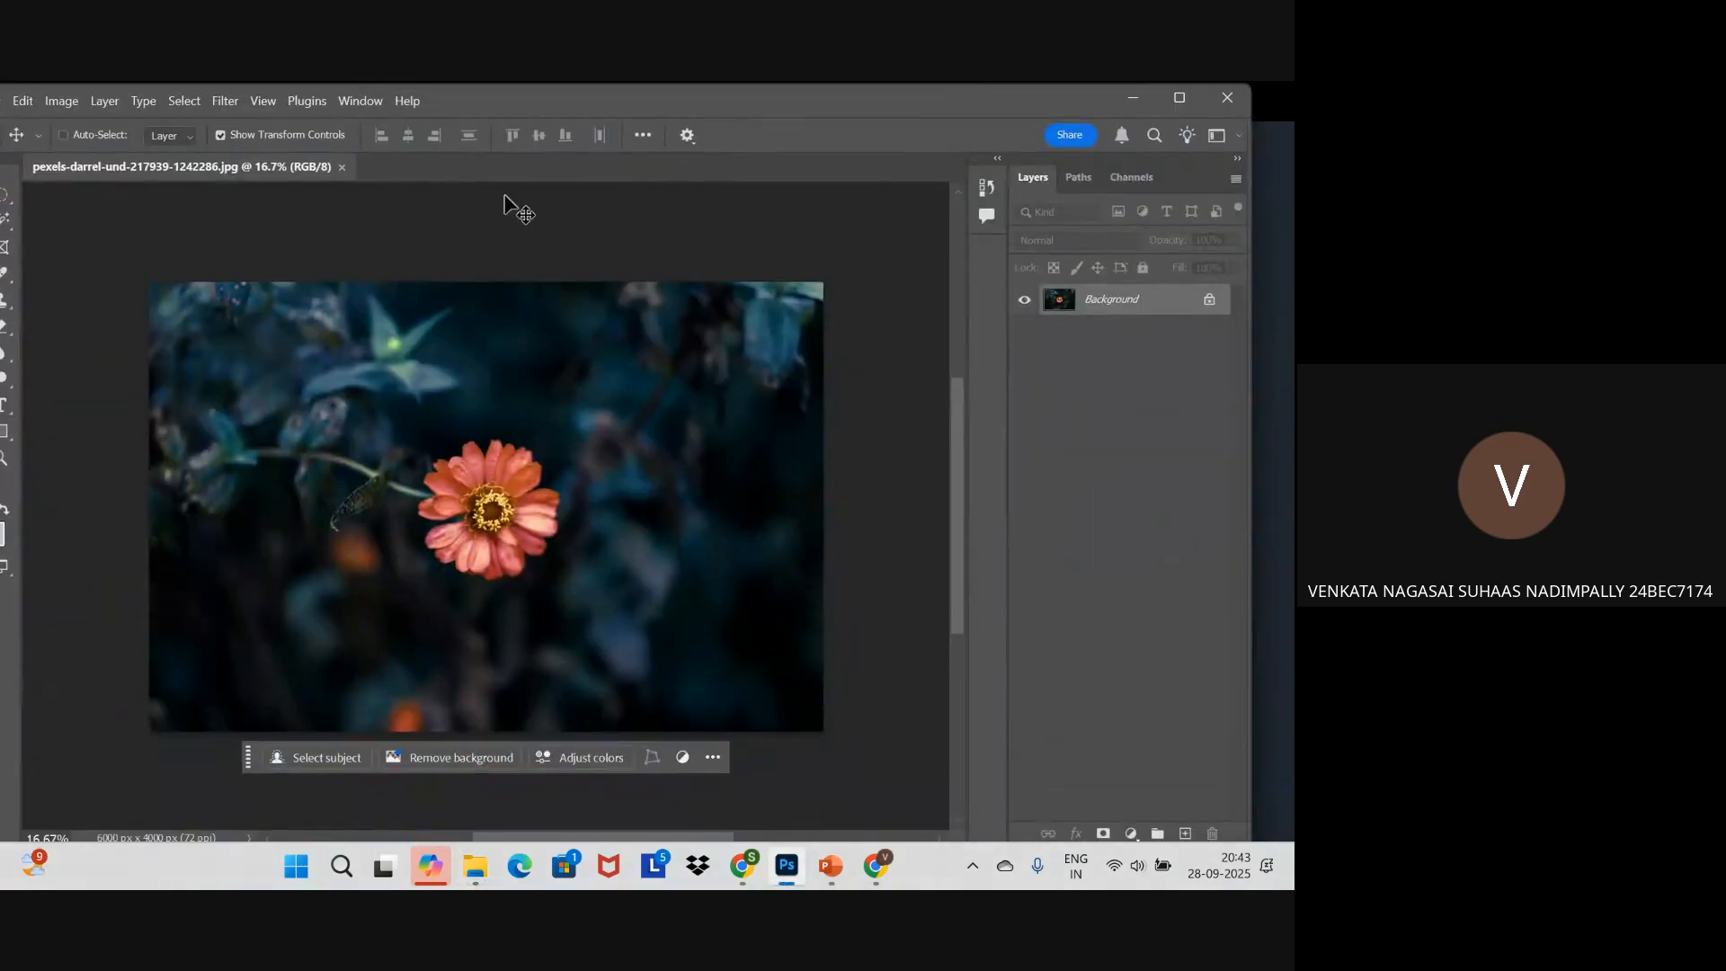
{"action": "left_click", "coordinate": [1179, 97]}
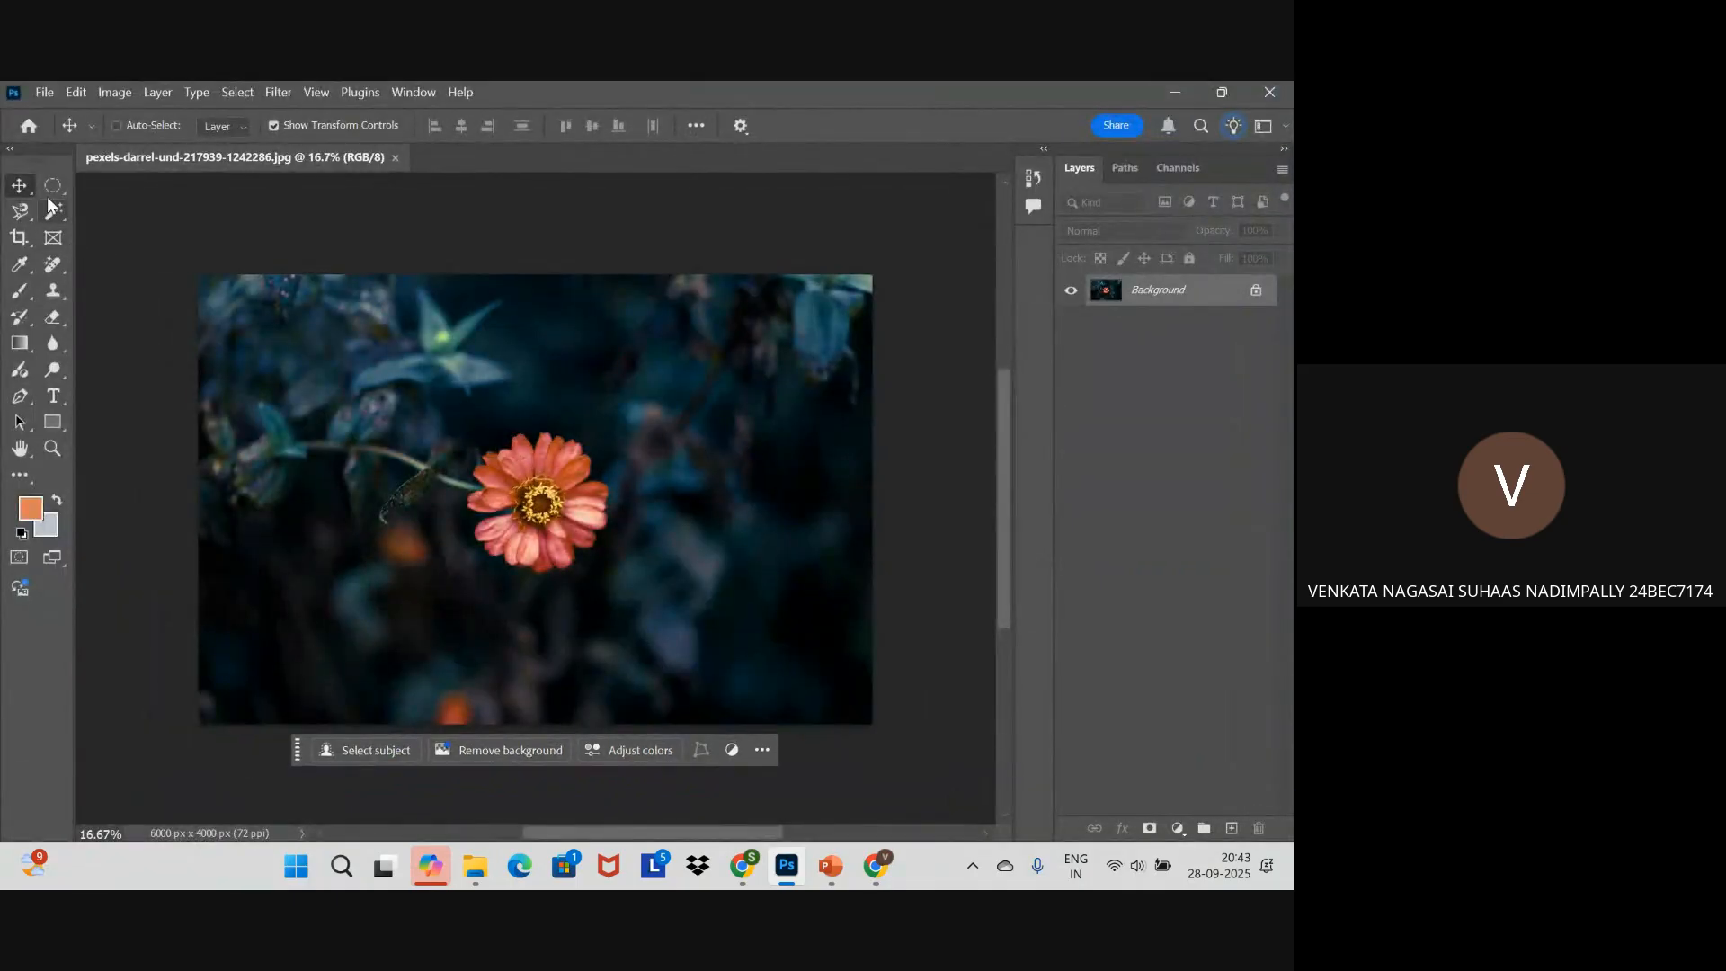
With the Crop Tool, pull the lower, right and upper edges of the crop frame in towards the flower.
{"action": "left_click", "coordinate": [21, 239]}
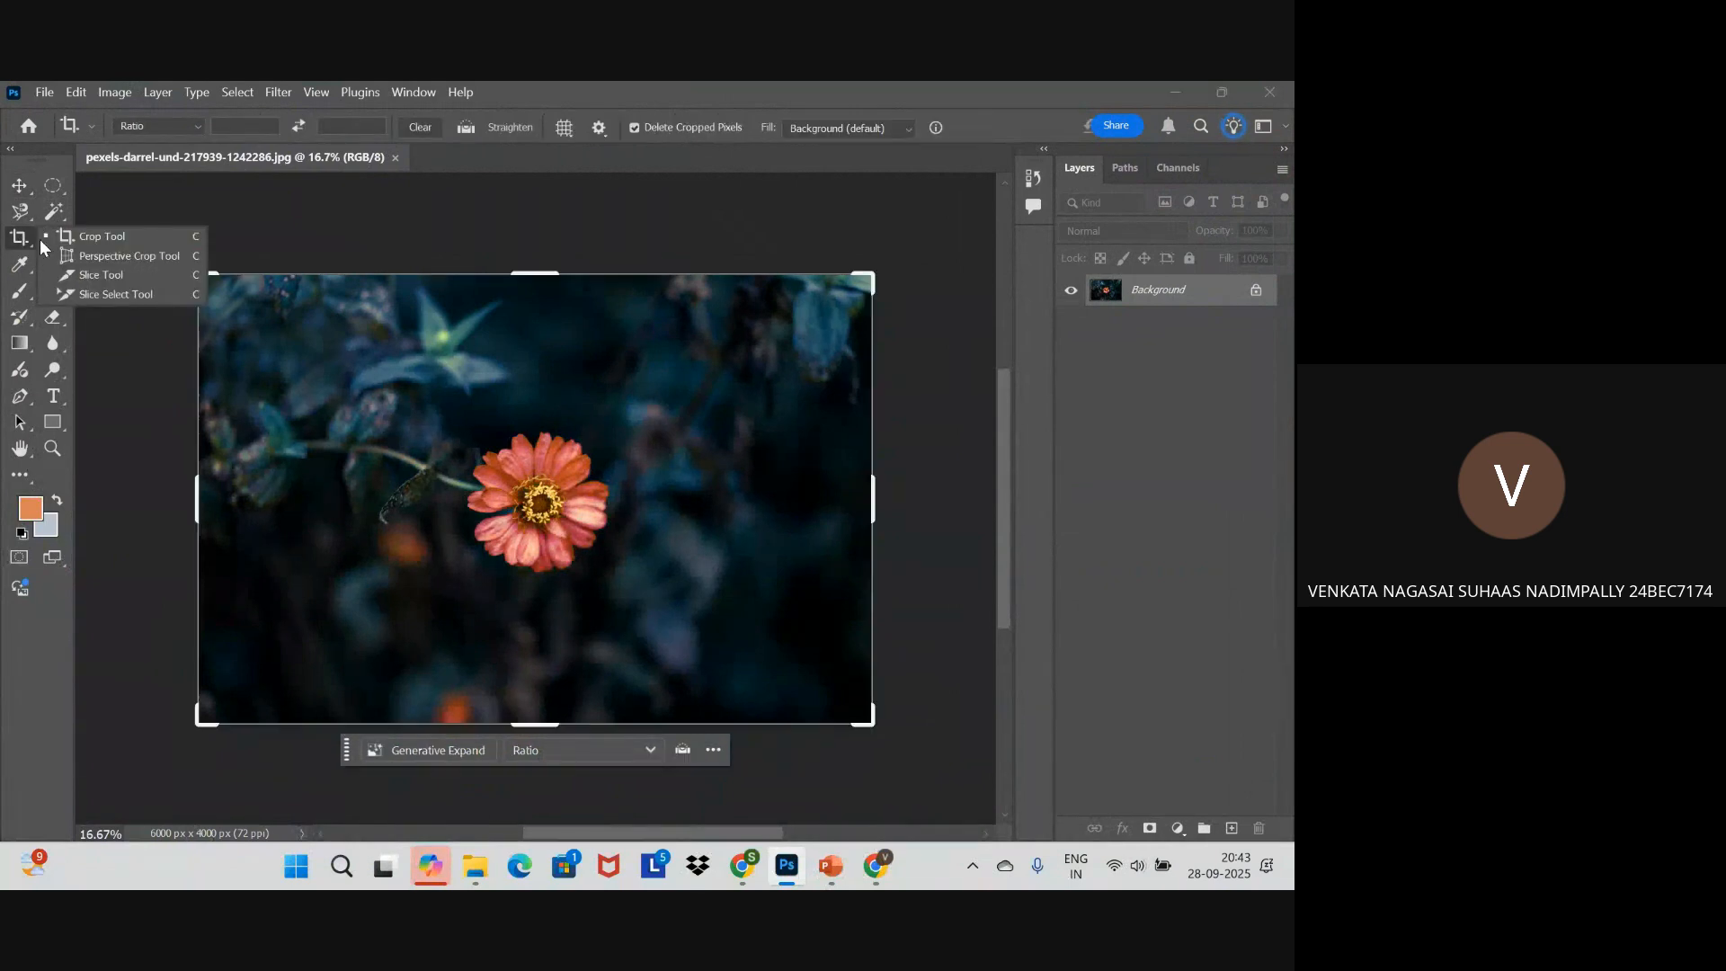
{"action": "left_click", "coordinate": [89, 237]}
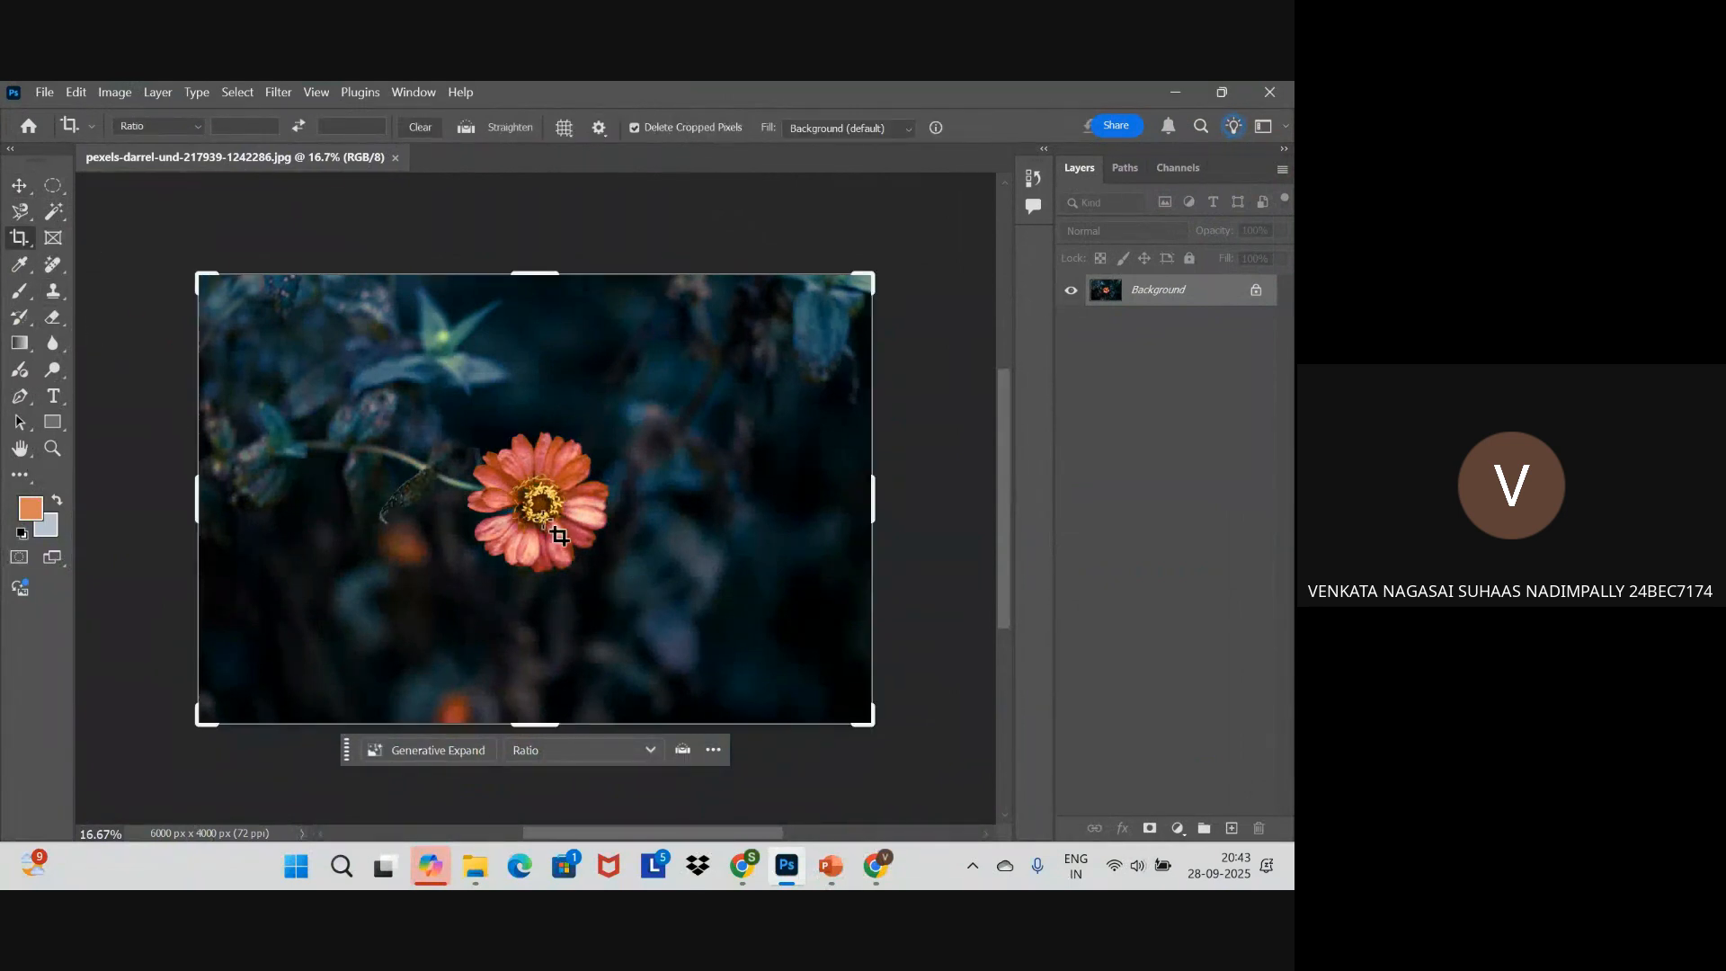
{"action": "left_click_drag", "start_coordinate": [526, 722], "coordinate": [516, 660]}
{"action": "left_click_drag", "start_coordinate": [868, 496], "coordinate": [798, 497]}
{"action": "left_click_drag", "start_coordinate": [558, 346], "coordinate": [539, 387]}
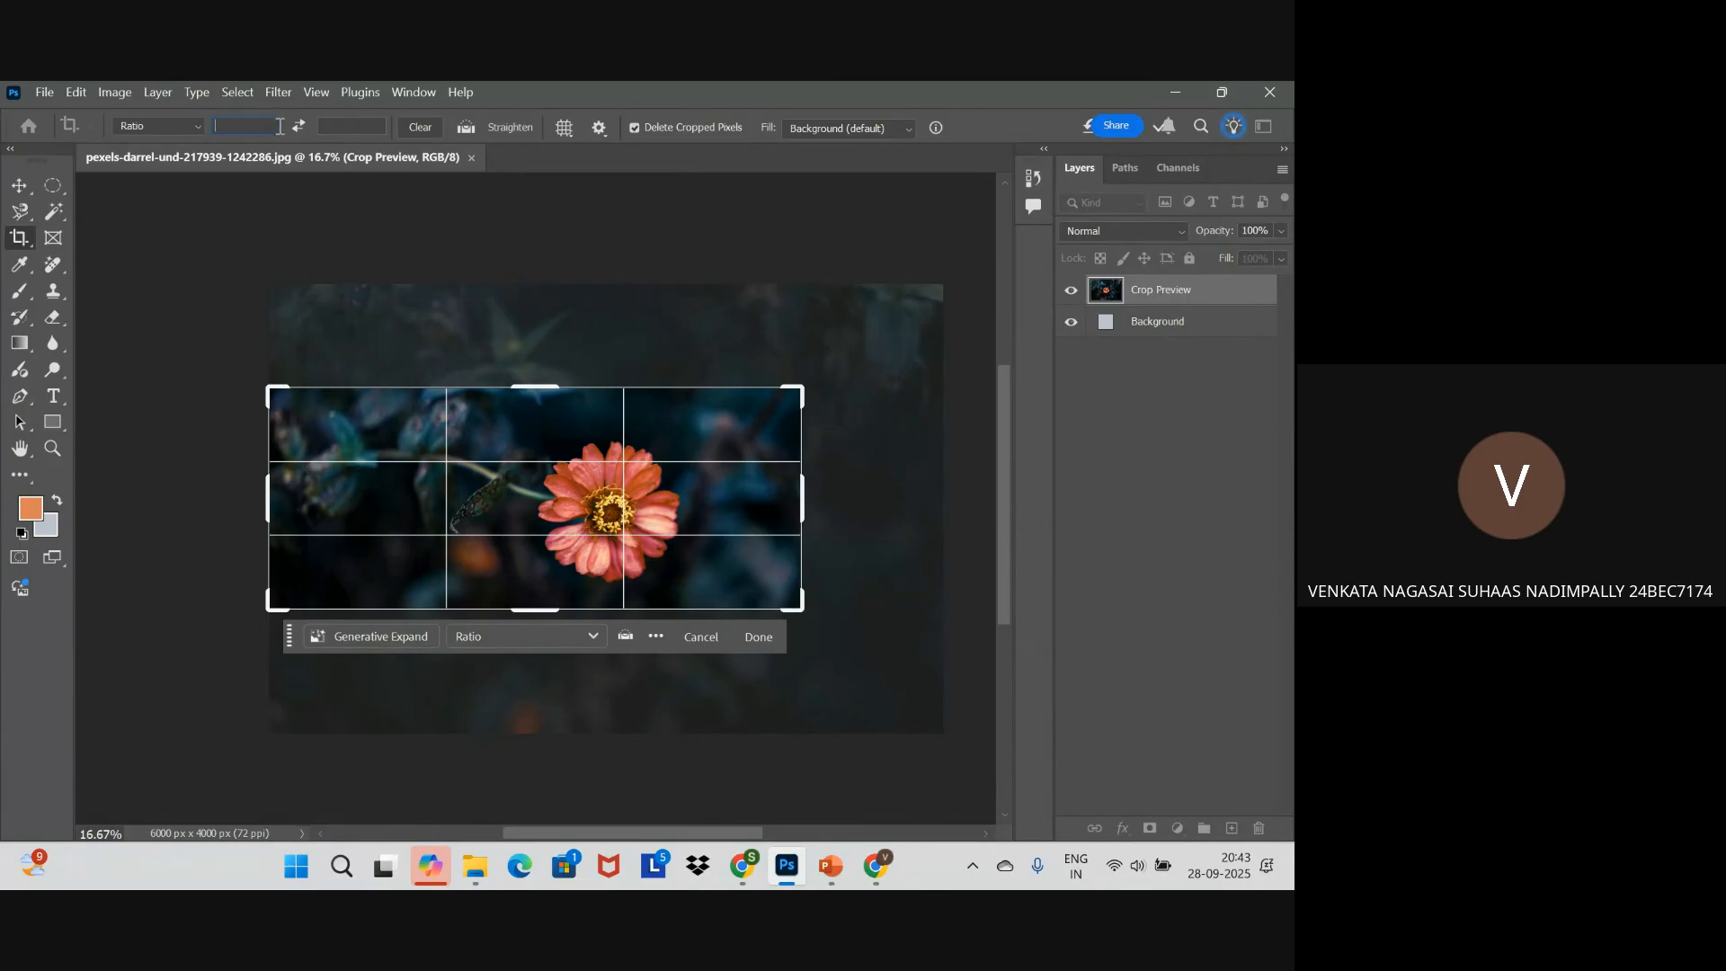
Try a crop ratio of 1 to 4 on the flower photo.
{"action": "type", "text": "1"}
{"action": "key", "text": "Tab"}
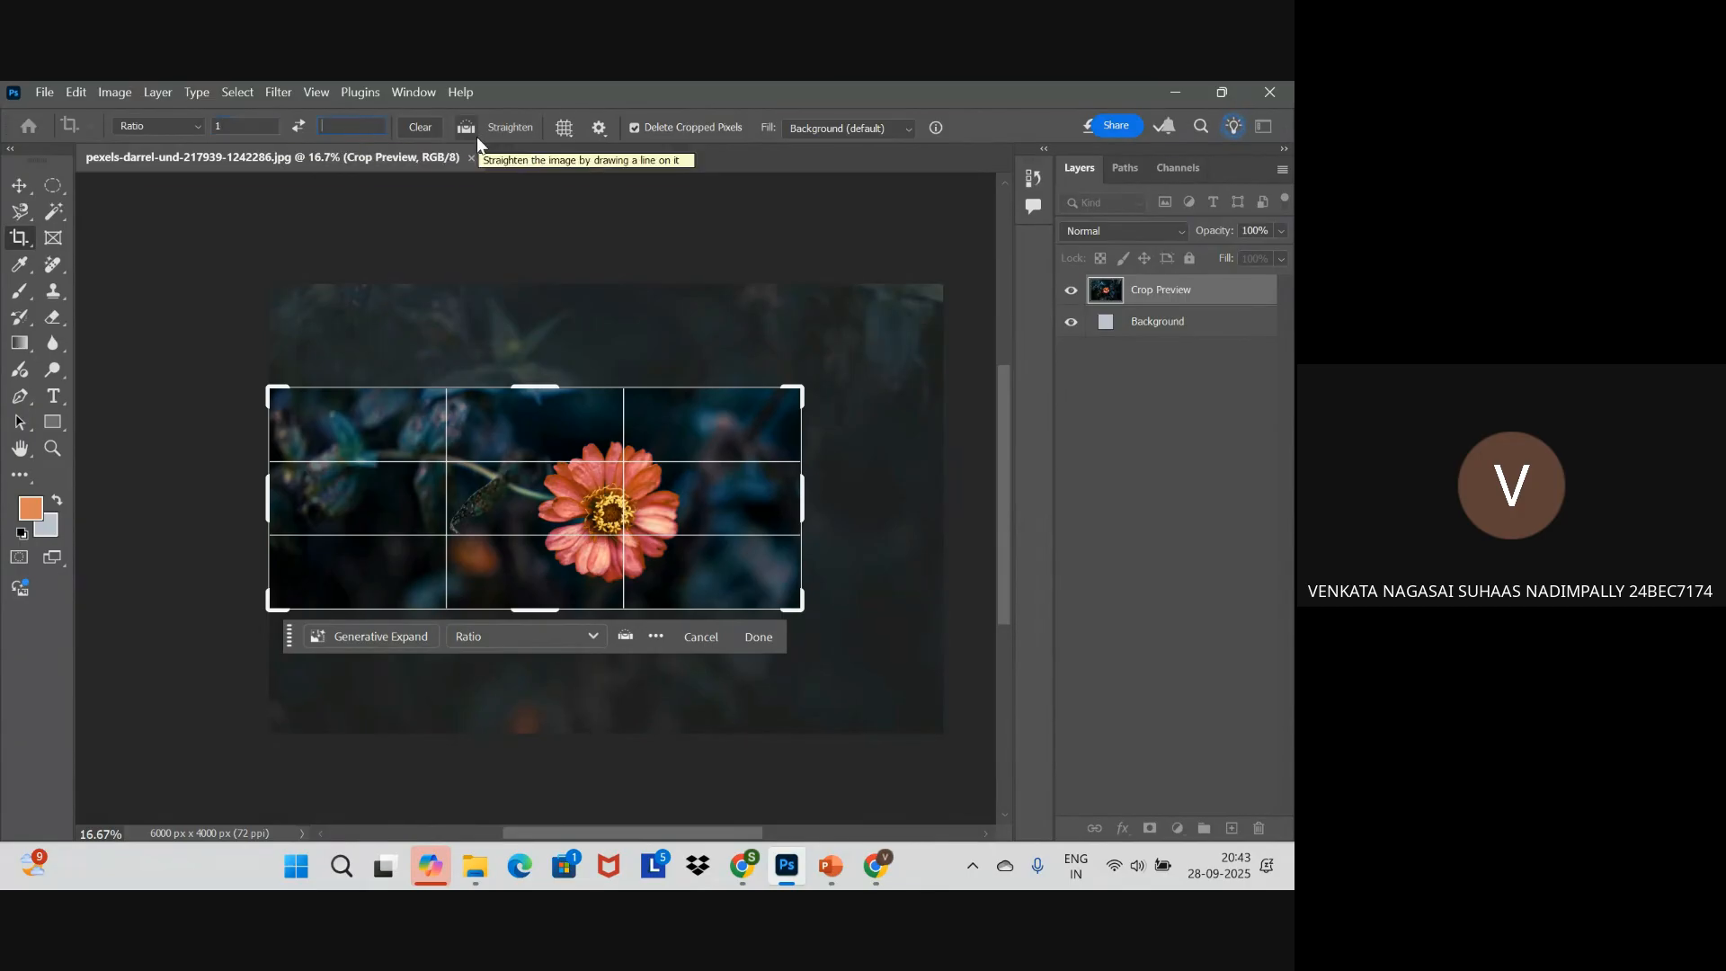
{"action": "type", "text": "4"}
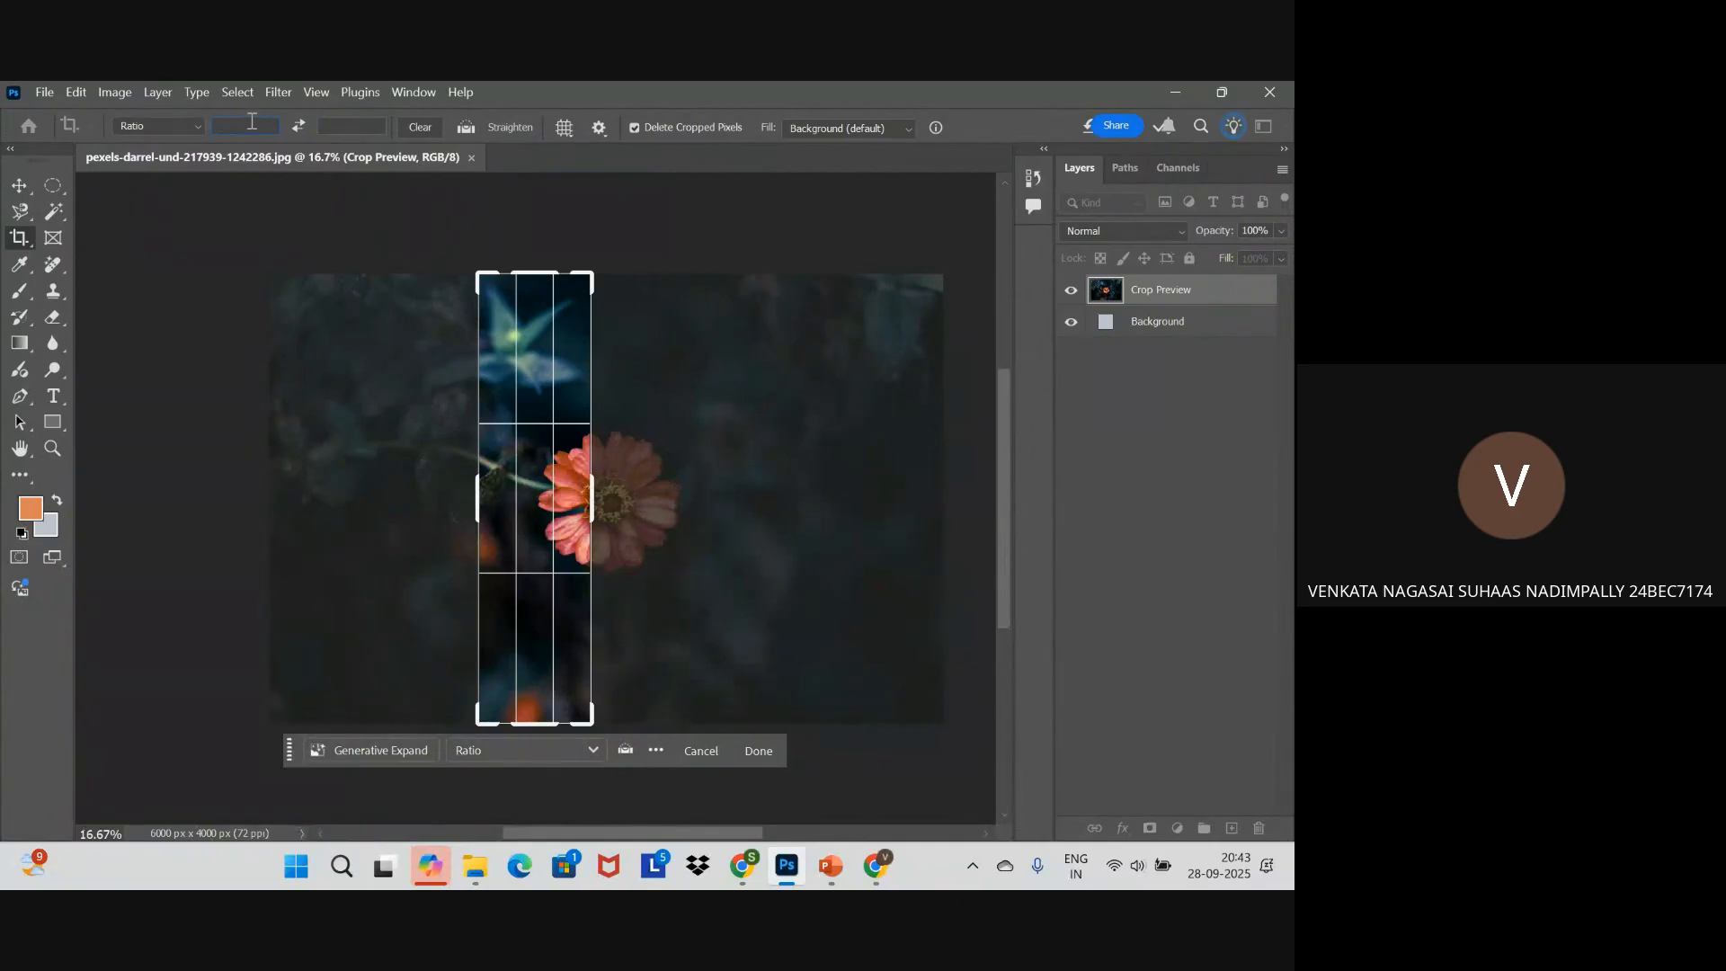
Reshape the crop frame into a horizontal strip of about 4360 x 1698 px around the flower and apply the crop.
{"action": "left_click_drag", "start_coordinate": [592, 499], "coordinate": [710, 490]}
{"action": "left_click_drag", "start_coordinate": [367, 483], "coordinate": [316, 516]}
{"action": "left_click_drag", "start_coordinate": [537, 722], "coordinate": [567, 658]}
{"action": "left_click_drag", "start_coordinate": [538, 341], "coordinate": [554, 394]}
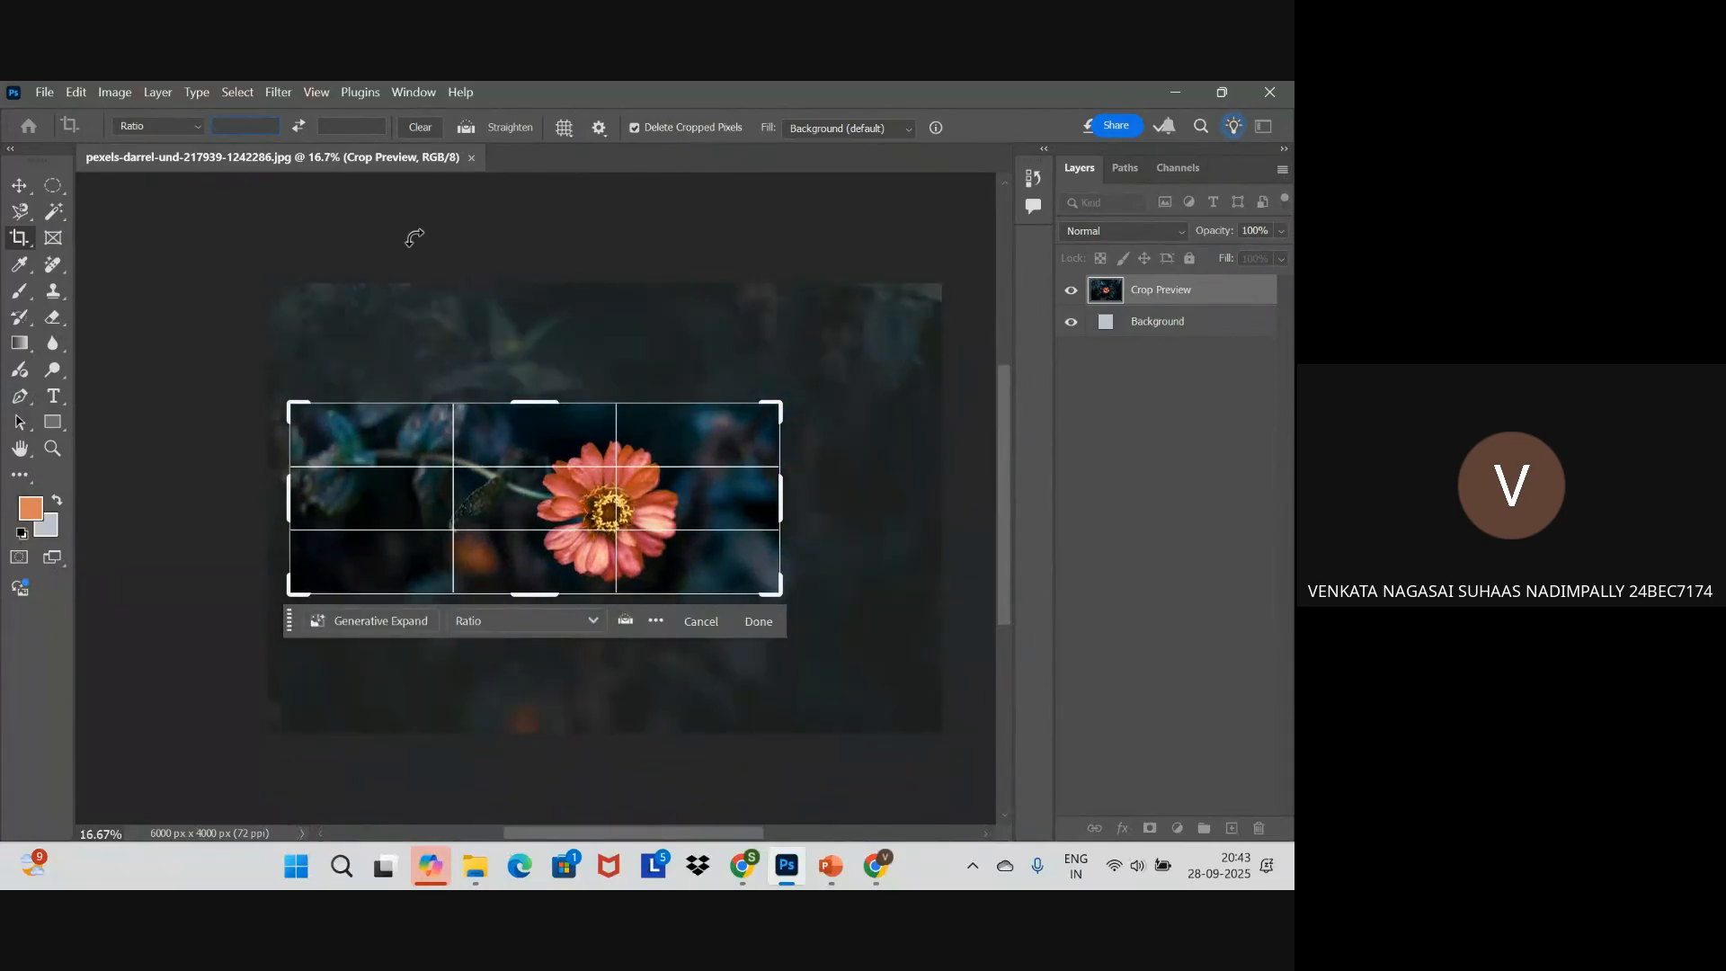
{"action": "left_click", "coordinate": [1151, 130]}
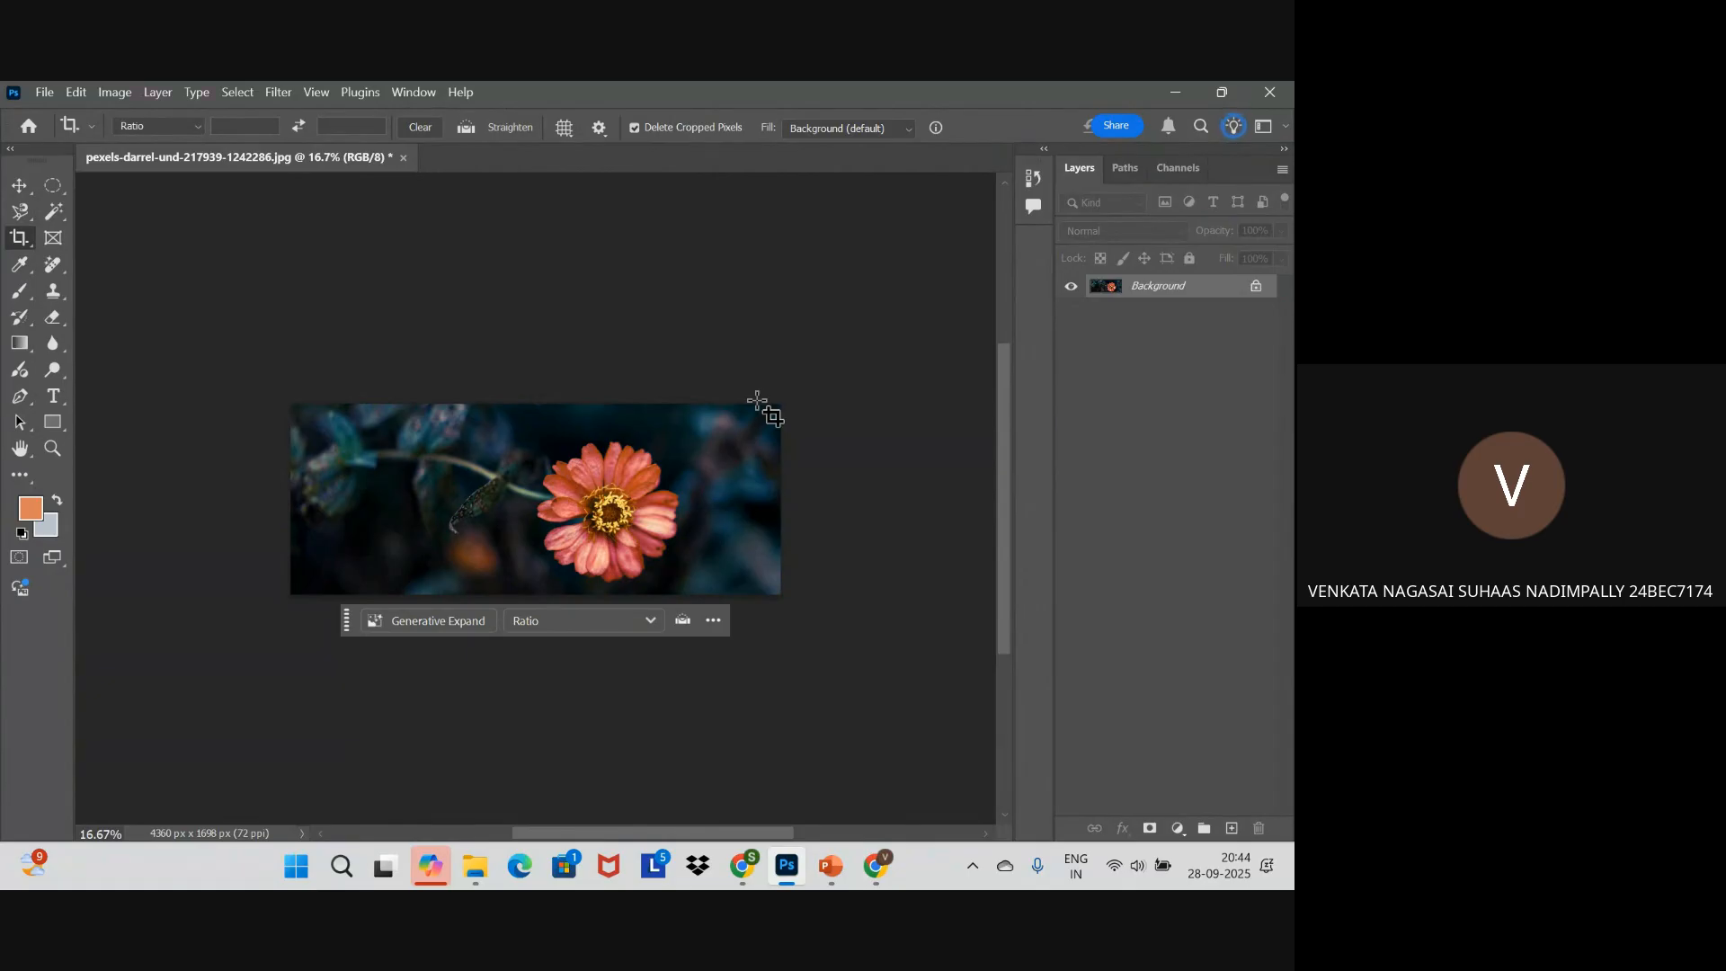
Try to move the cropped flower photo with the Move tool, declining the conversion of its Background layer to a normal layer.
{"action": "left_click", "coordinate": [19, 185]}
{"action": "left_click_drag", "start_coordinate": [575, 463], "coordinate": [586, 452]}
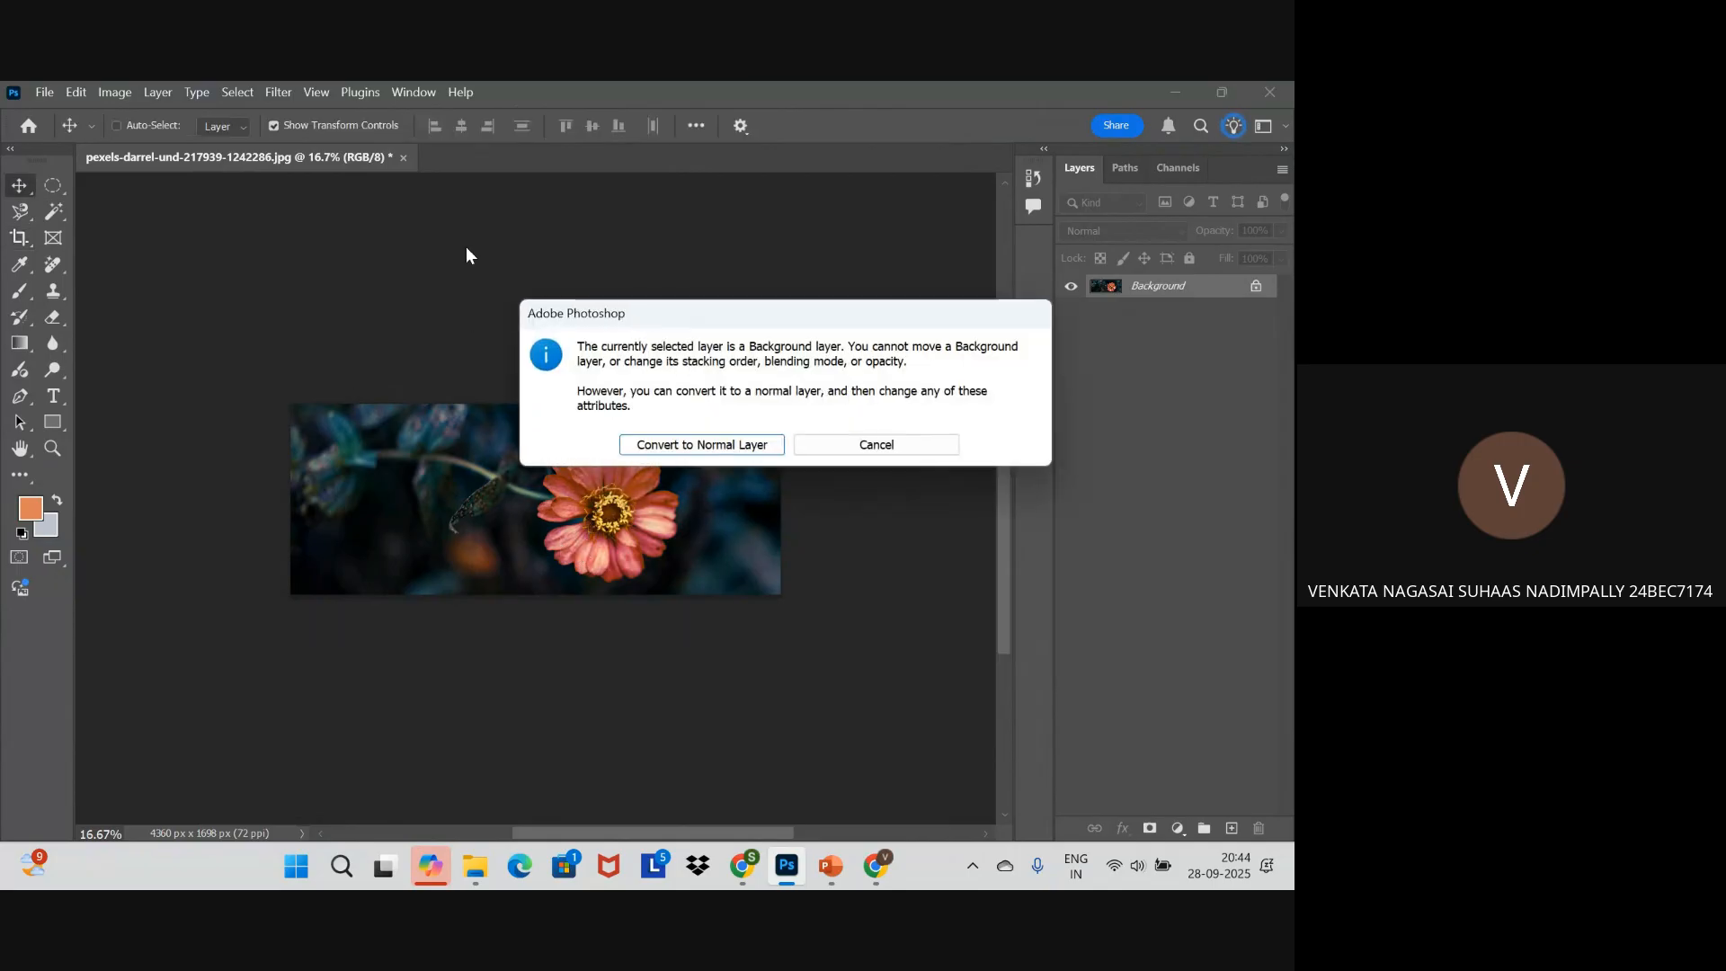
{"action": "left_click", "coordinate": [908, 445]}
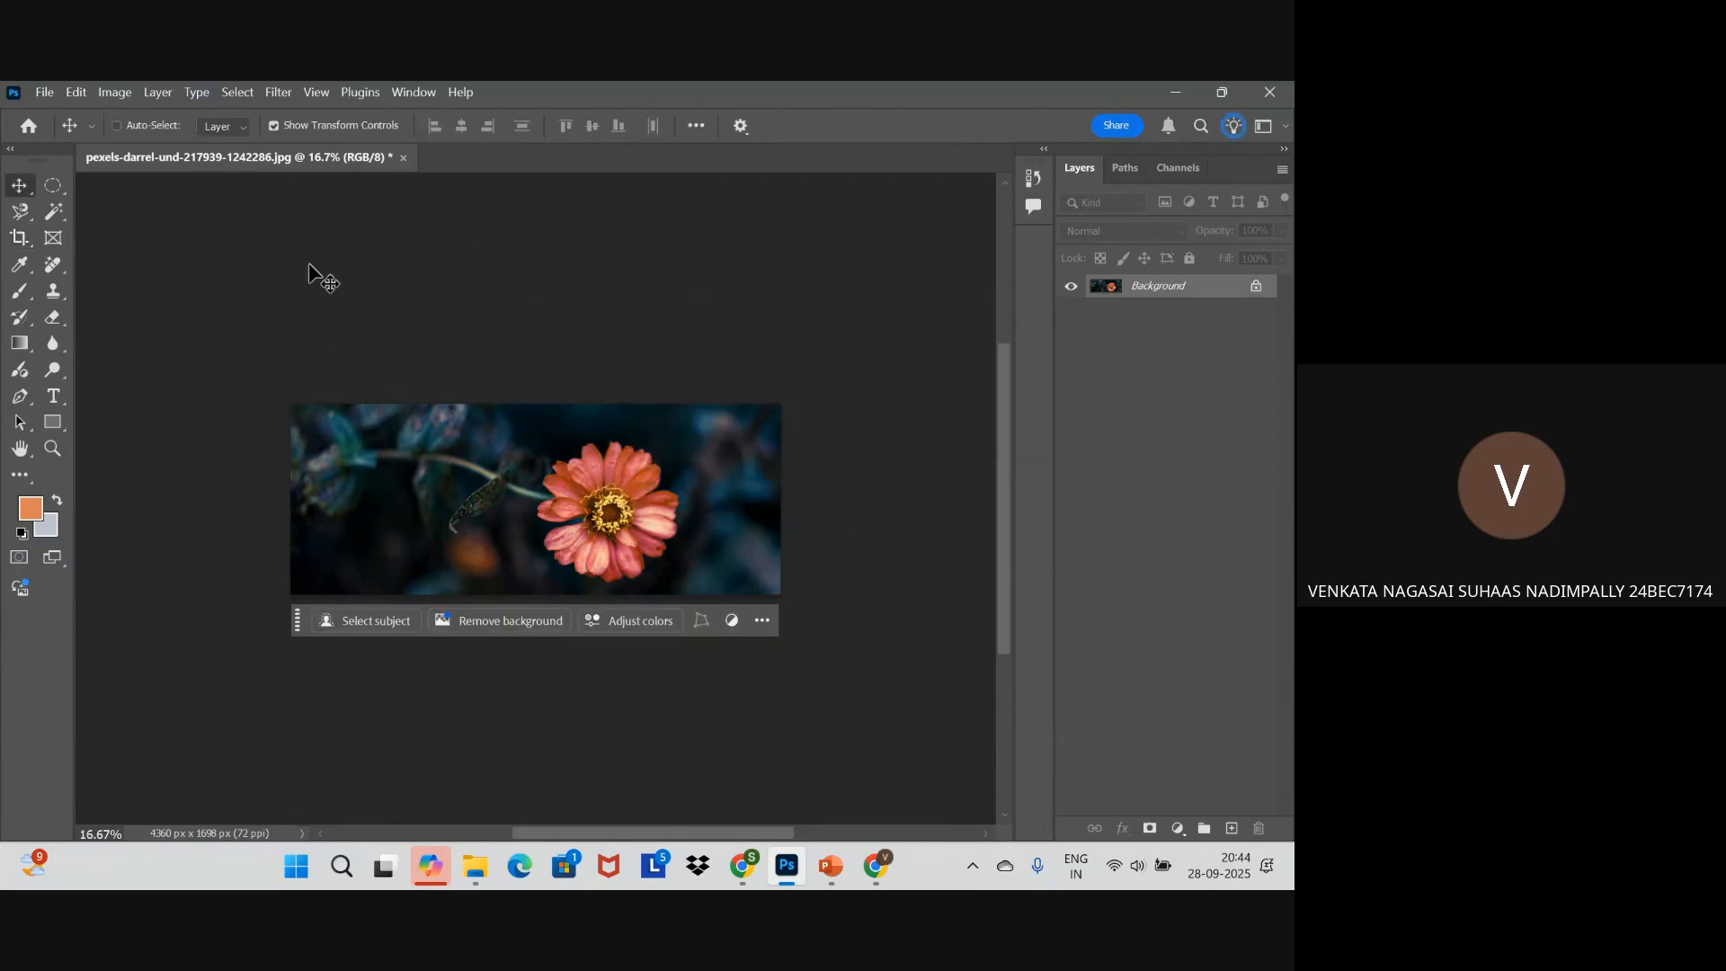
Close the cropped flower photo without saving and switch to the File Explorer window with the Crop tool folder.
{"action": "left_click", "coordinate": [403, 158]}
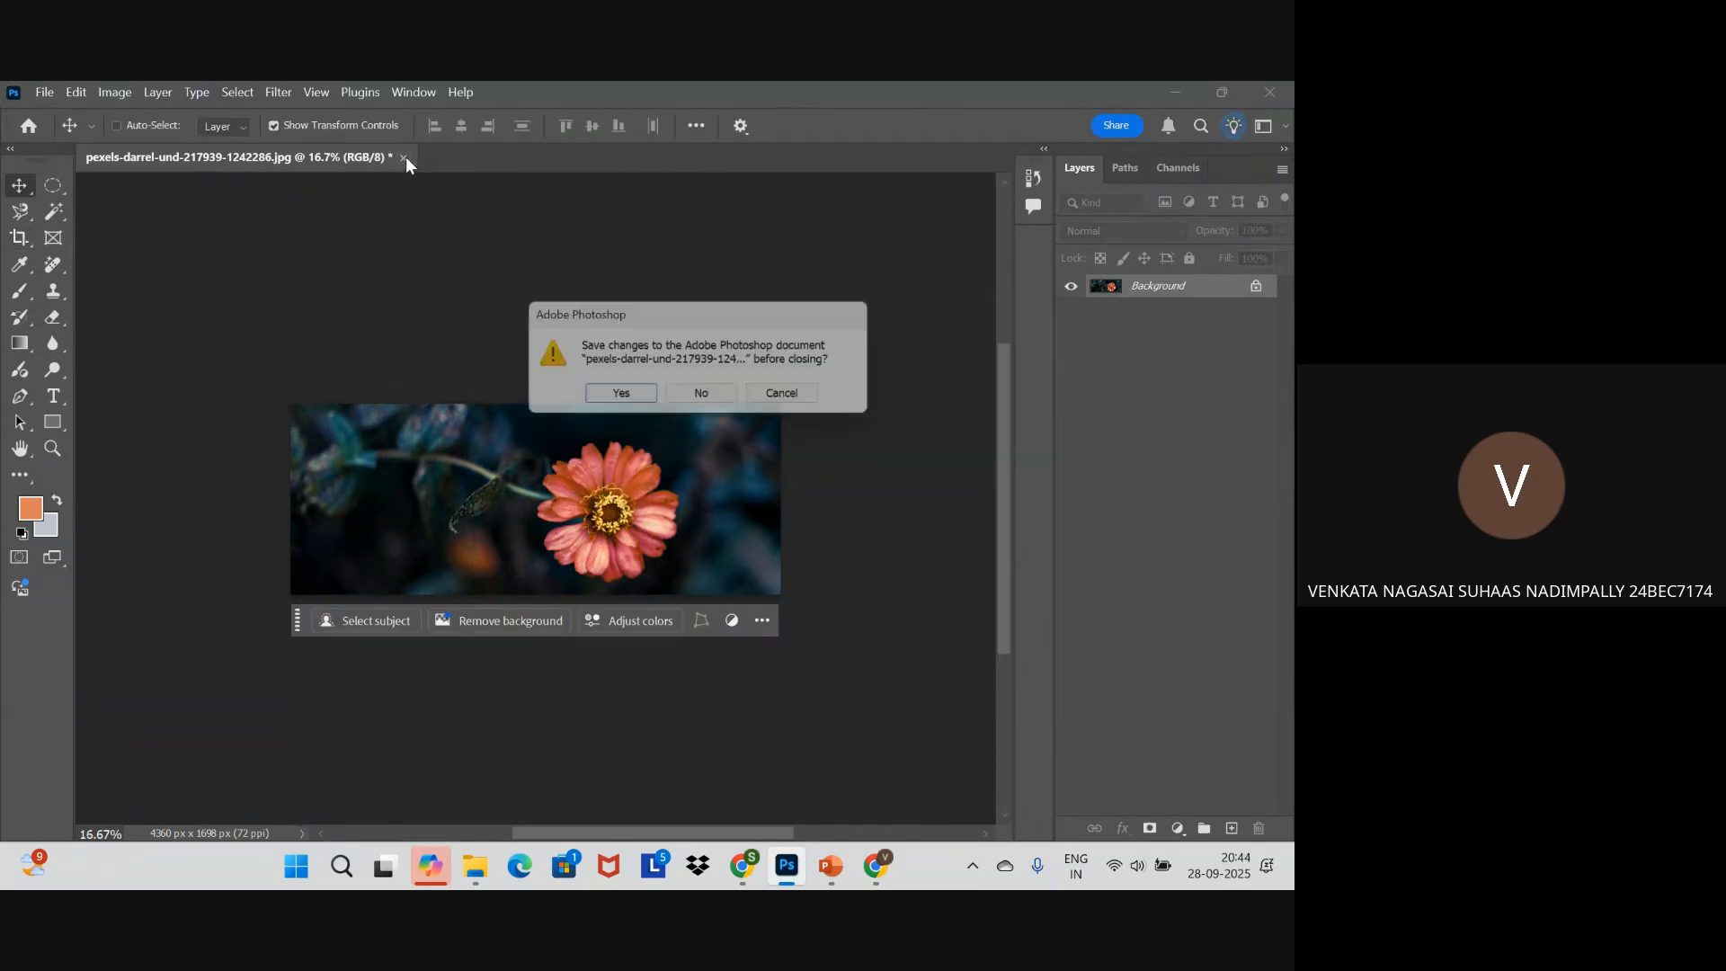
{"action": "left_click", "coordinate": [704, 394]}
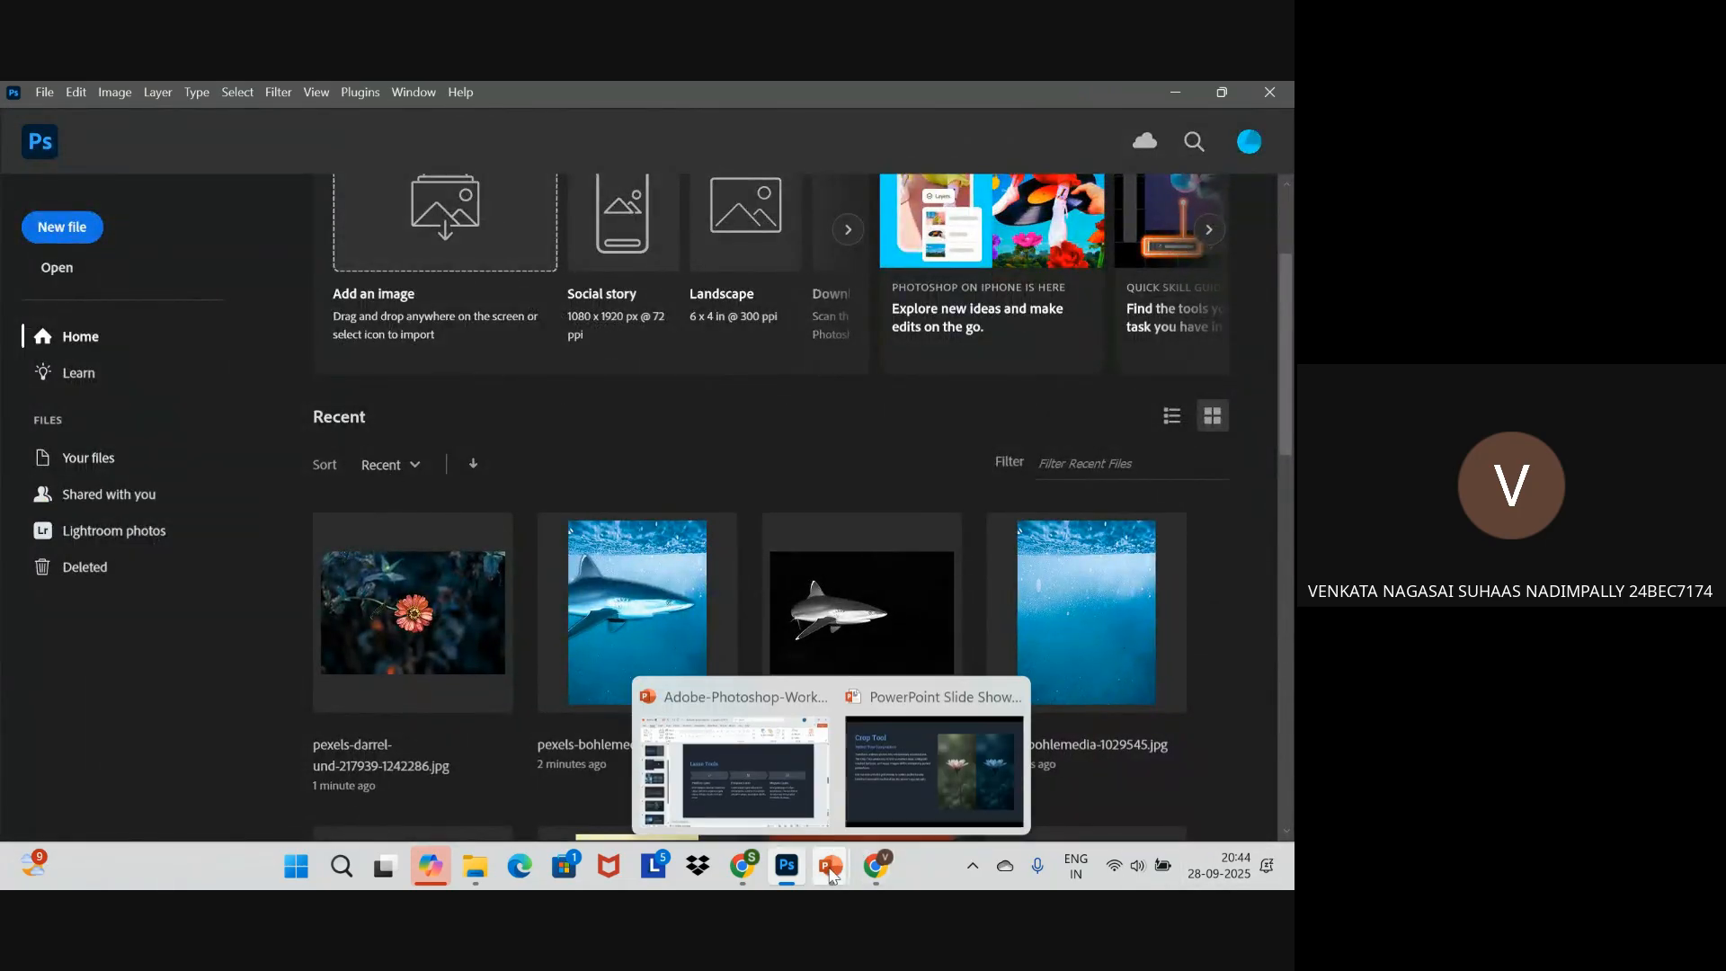
{"action": "mouse_move", "coordinate": [830, 870]}
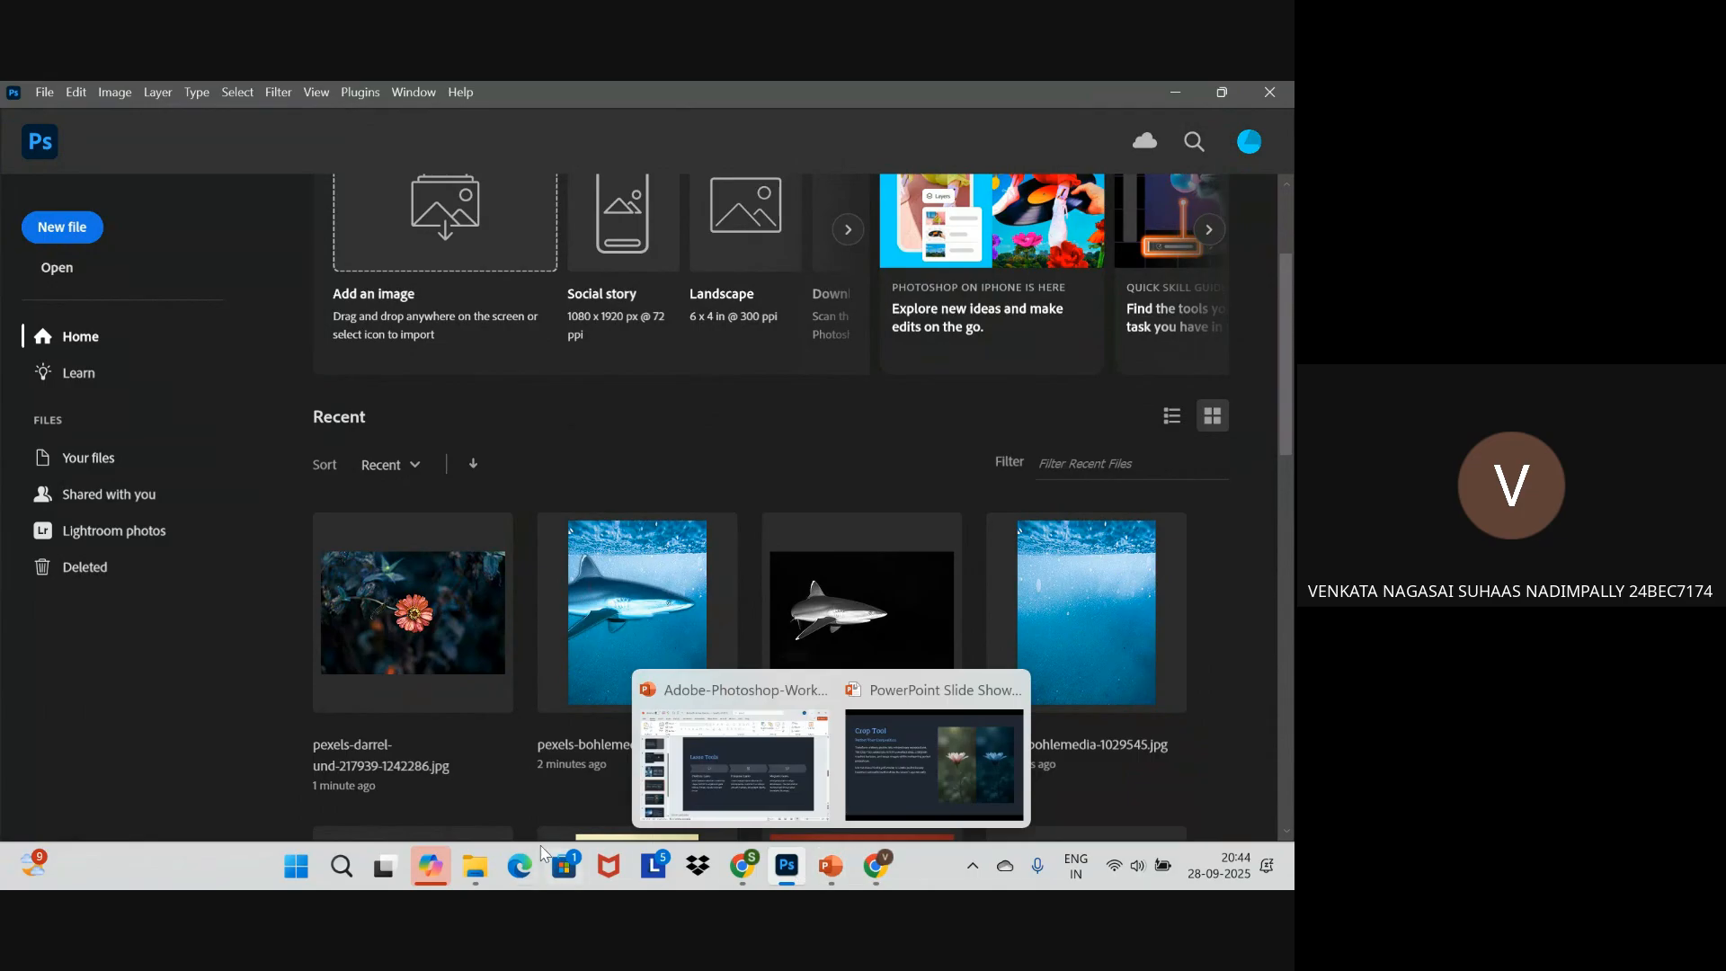
{"action": "mouse_move", "coordinate": [474, 867]}
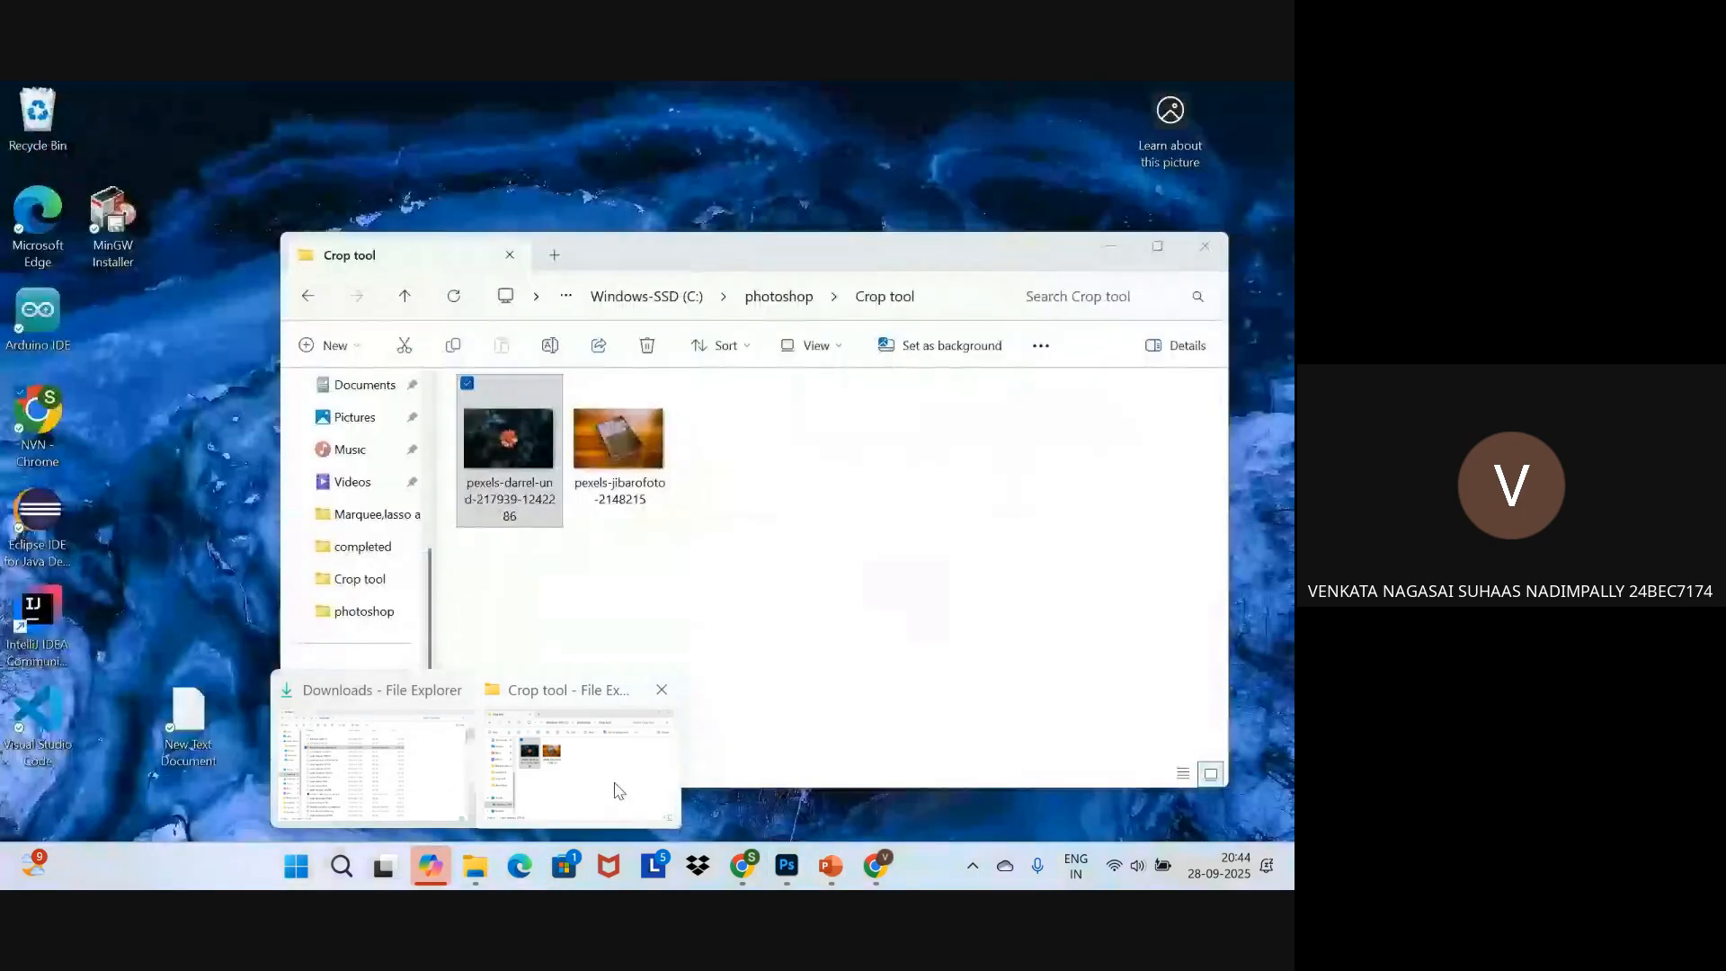
{"action": "left_click", "coordinate": [611, 791]}
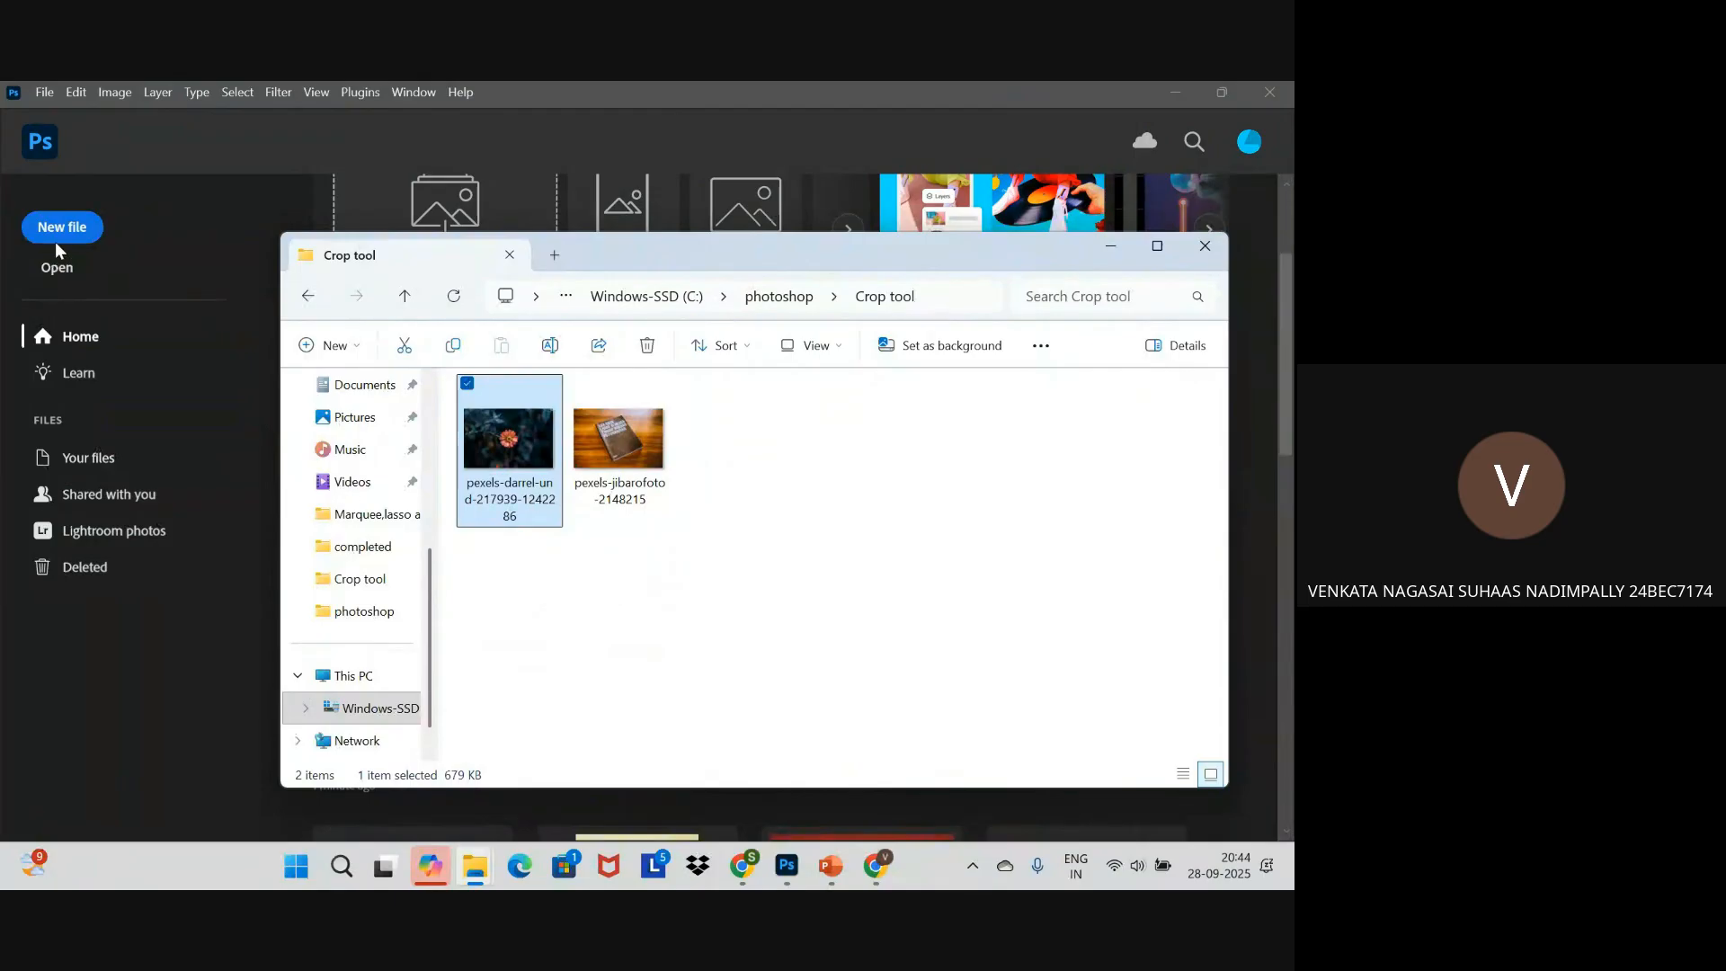
{"action": "left_click", "coordinate": [45, 171]}
{"action": "left_click", "coordinate": [49, 151]}
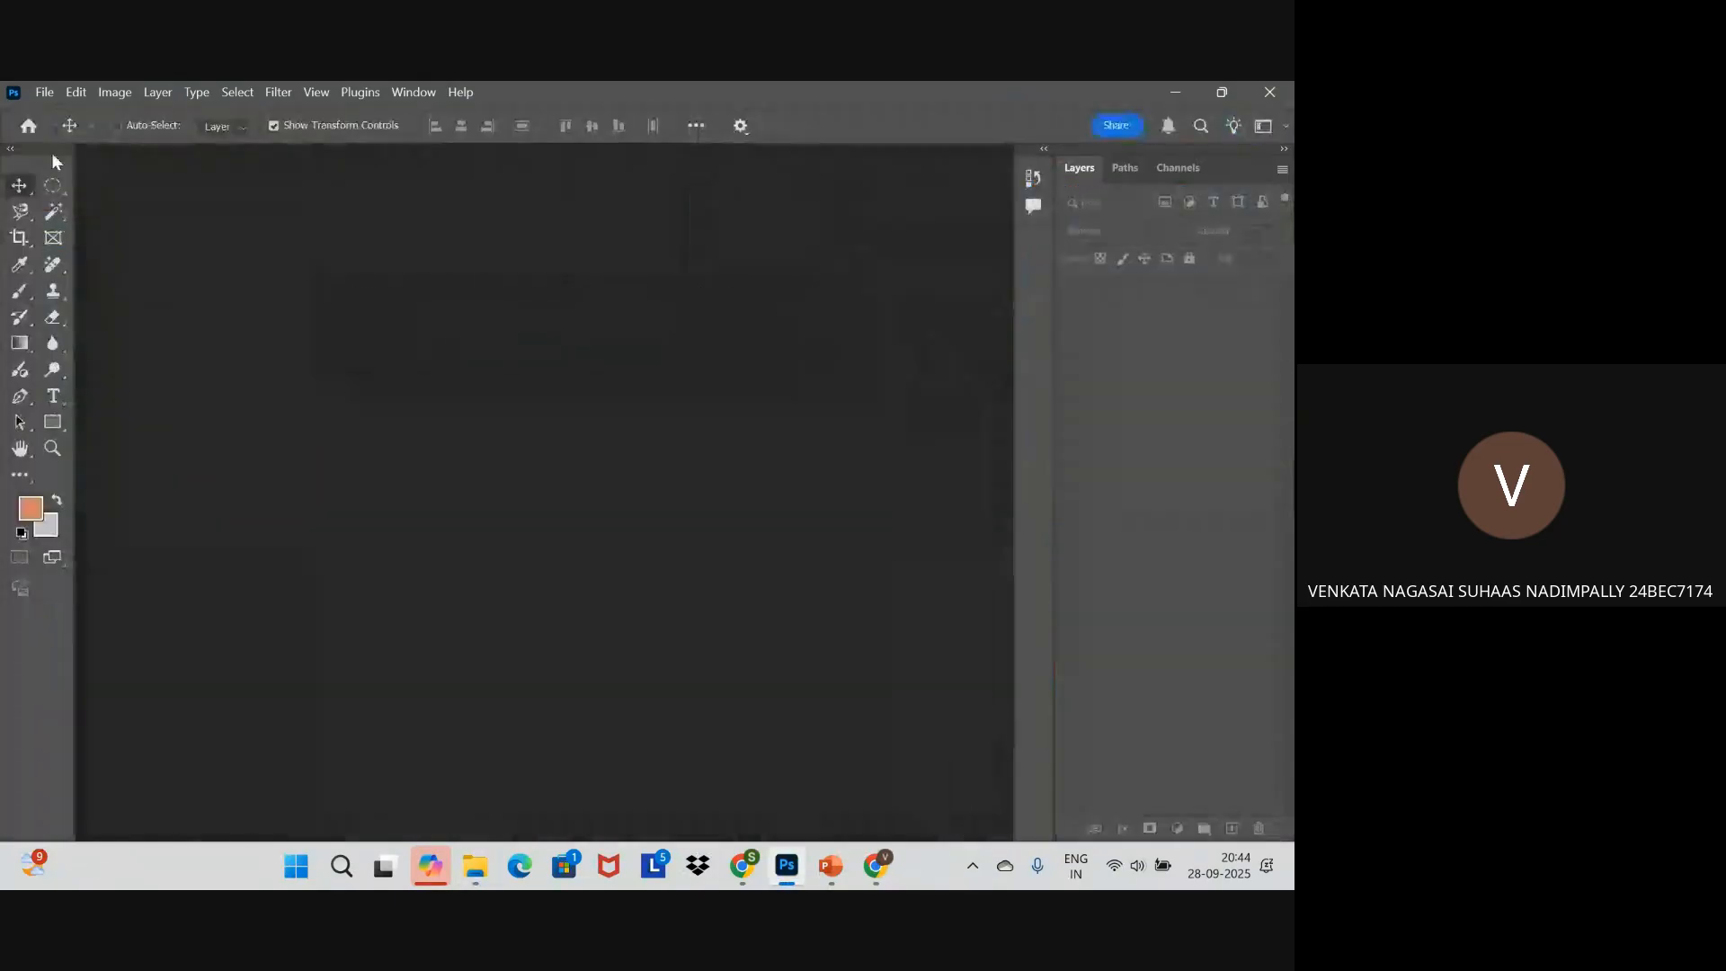
{"action": "left_click", "coordinate": [1228, 94]}
{"action": "left_click_drag", "start_coordinate": [925, 97], "coordinate": [831, 296]}
{"action": "left_click", "coordinate": [814, 257]}
{"action": "left_click_drag", "start_coordinate": [649, 446], "coordinate": [180, 584]}
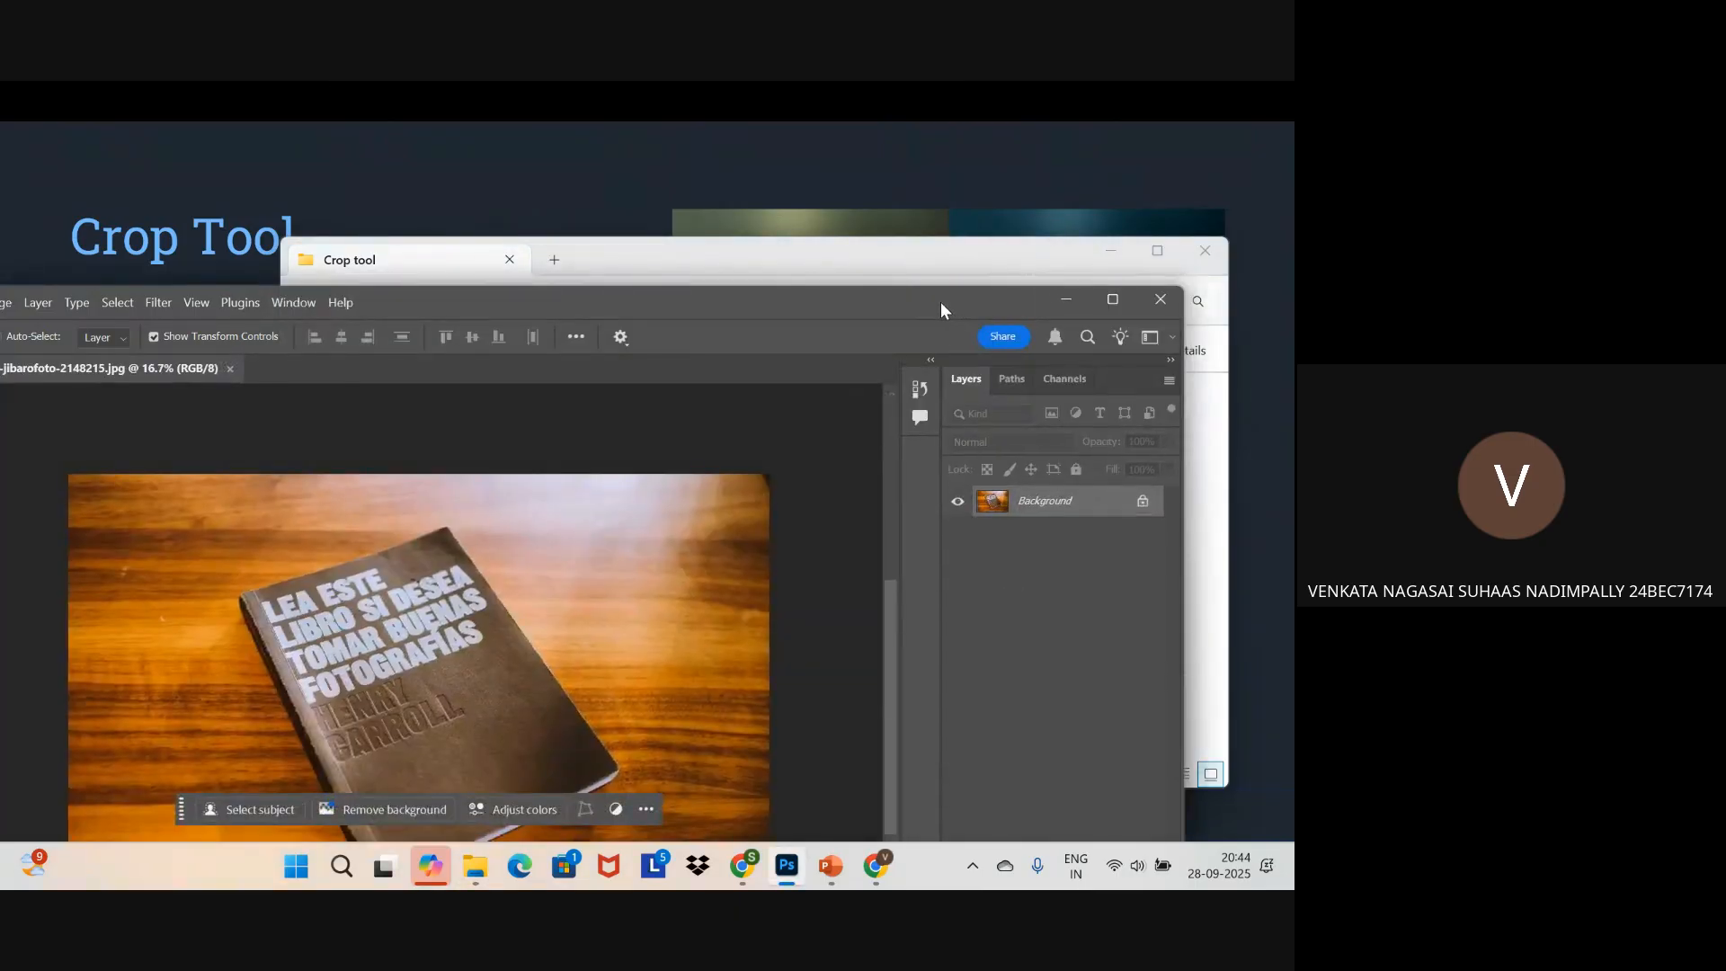
{"action": "left_click_drag", "start_coordinate": [941, 301], "coordinate": [1051, 121]}
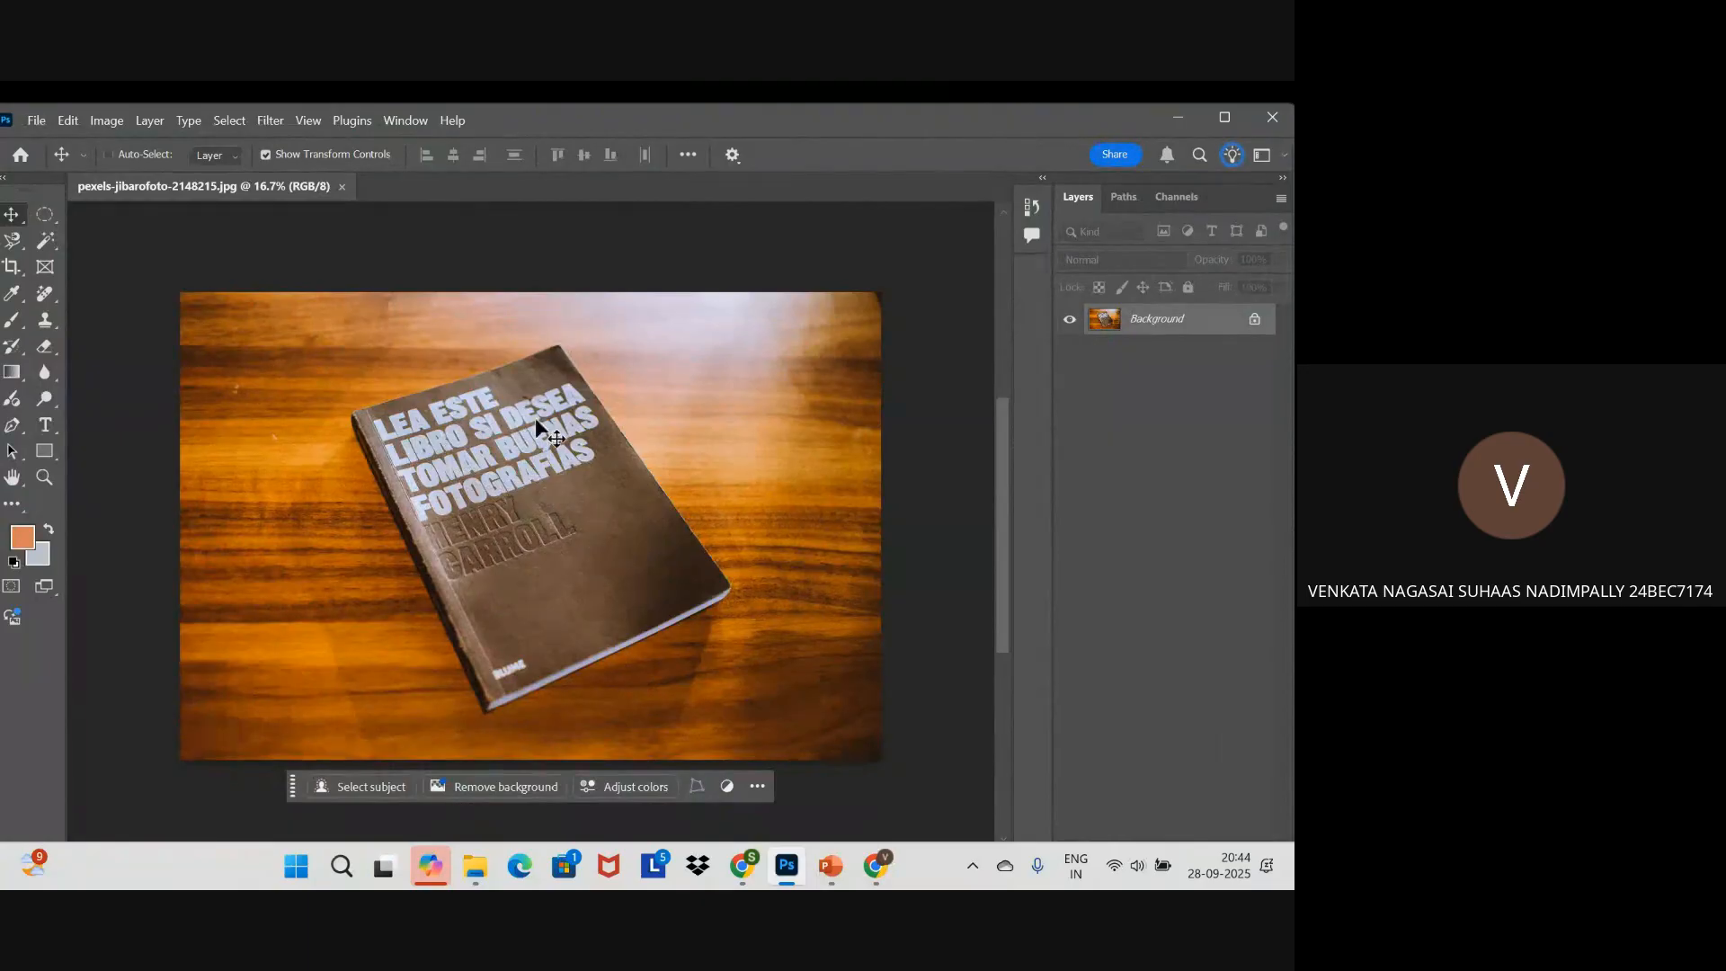
{"action": "left_click", "coordinate": [1243, 115]}
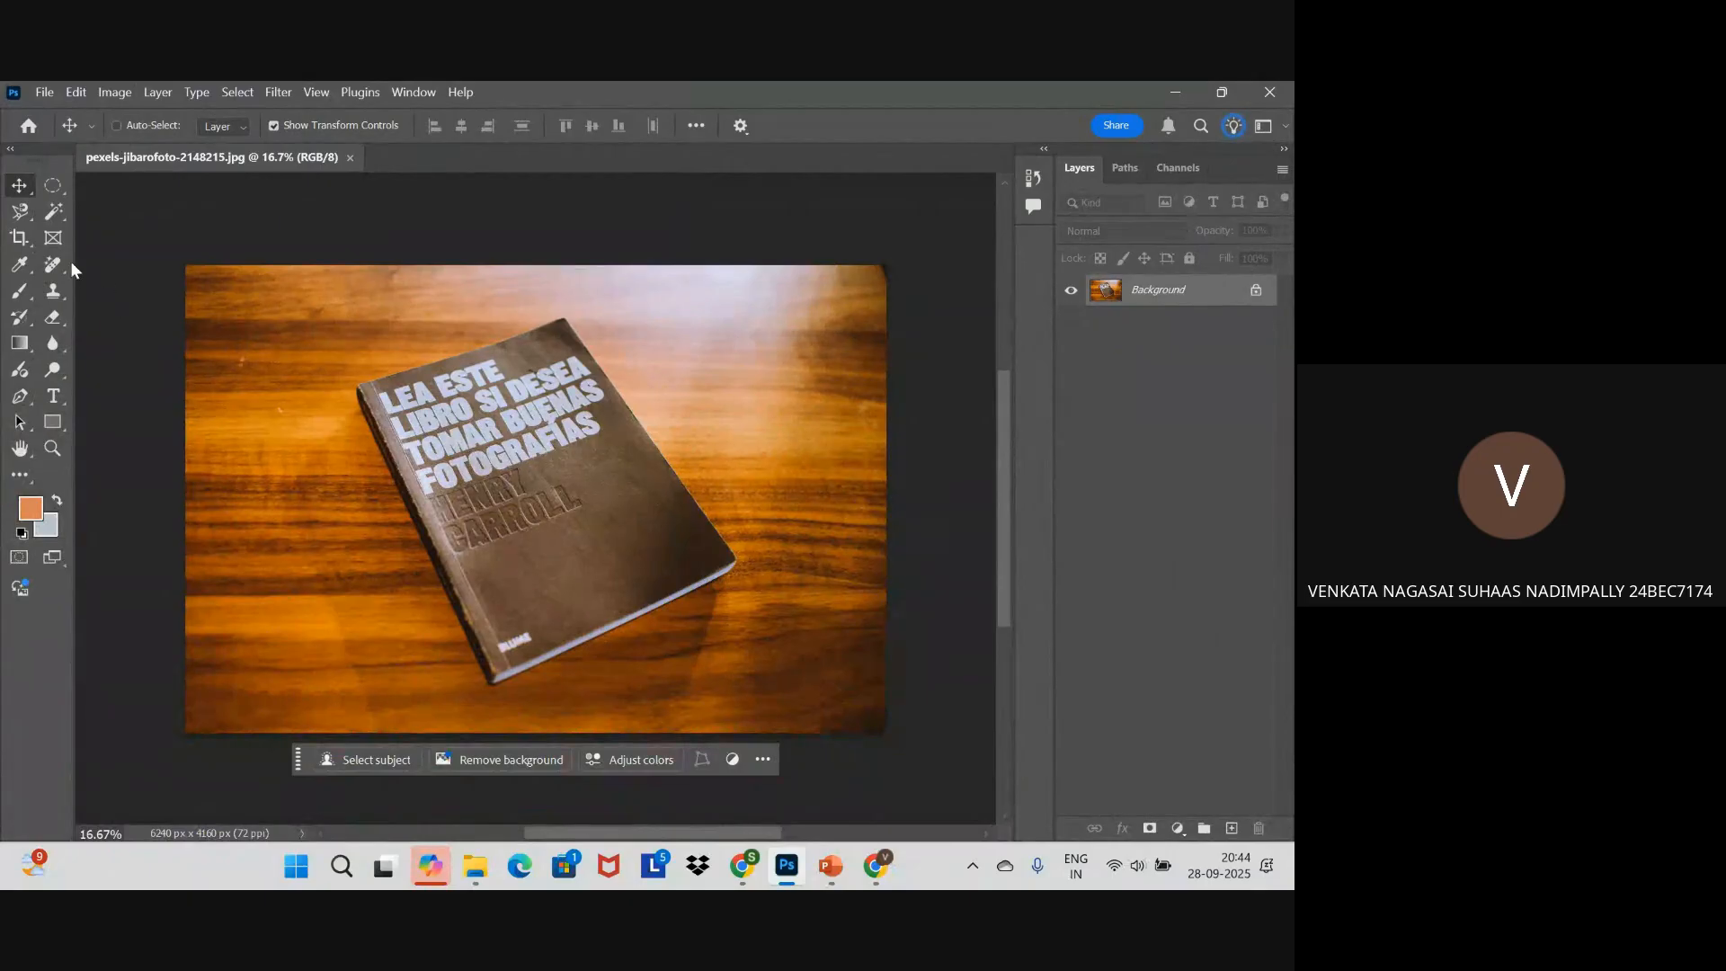
Straighten the tilted book with the Perspective Crop tool, outlining its four corners and applying a crop of about 2964 x 4067 px.
{"action": "left_click", "coordinate": [31, 241]}
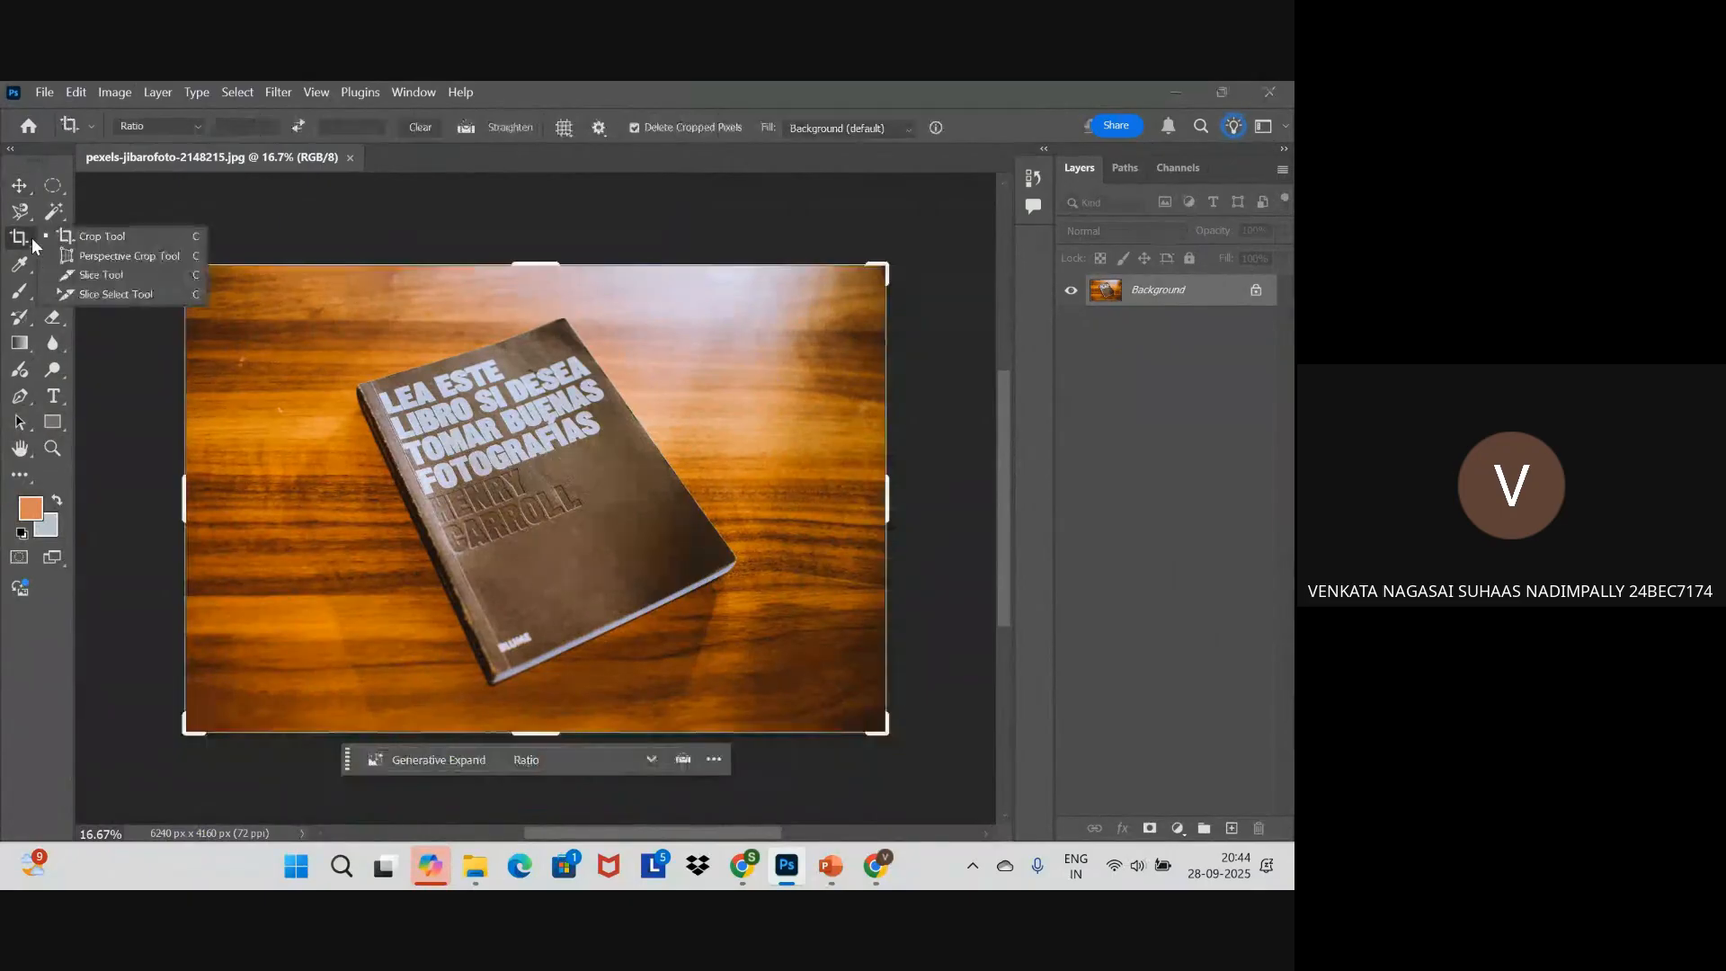
{"action": "left_click", "coordinate": [99, 255]}
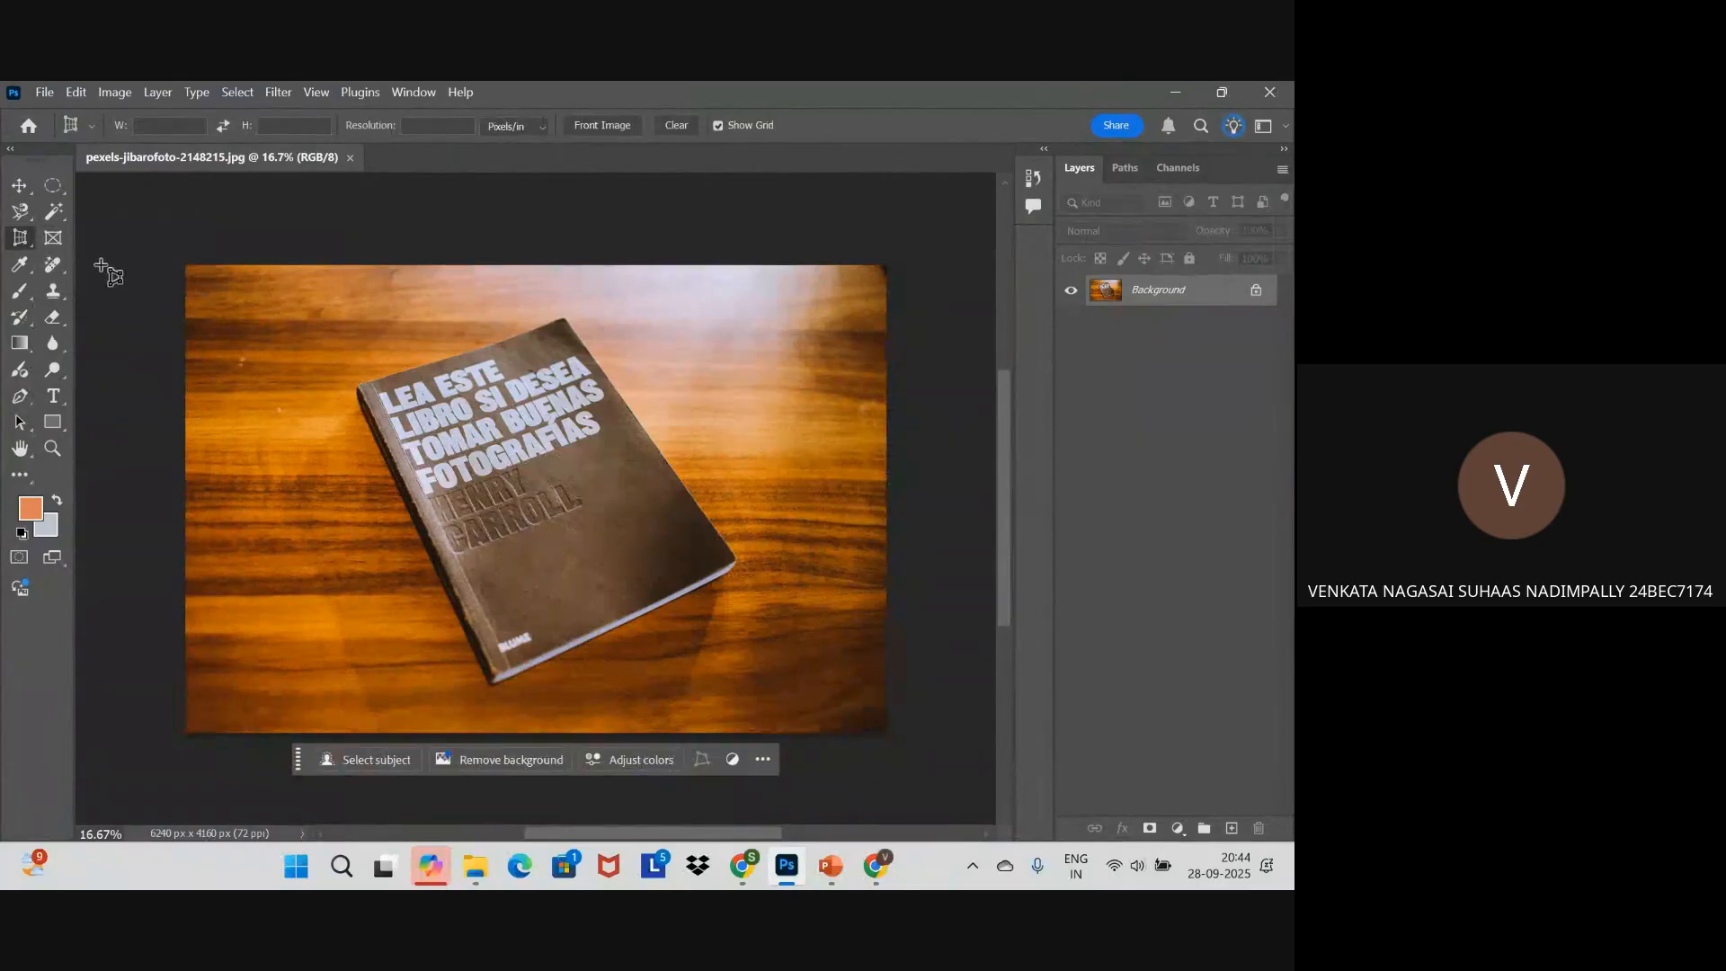
{"action": "left_click", "coordinate": [350, 375]}
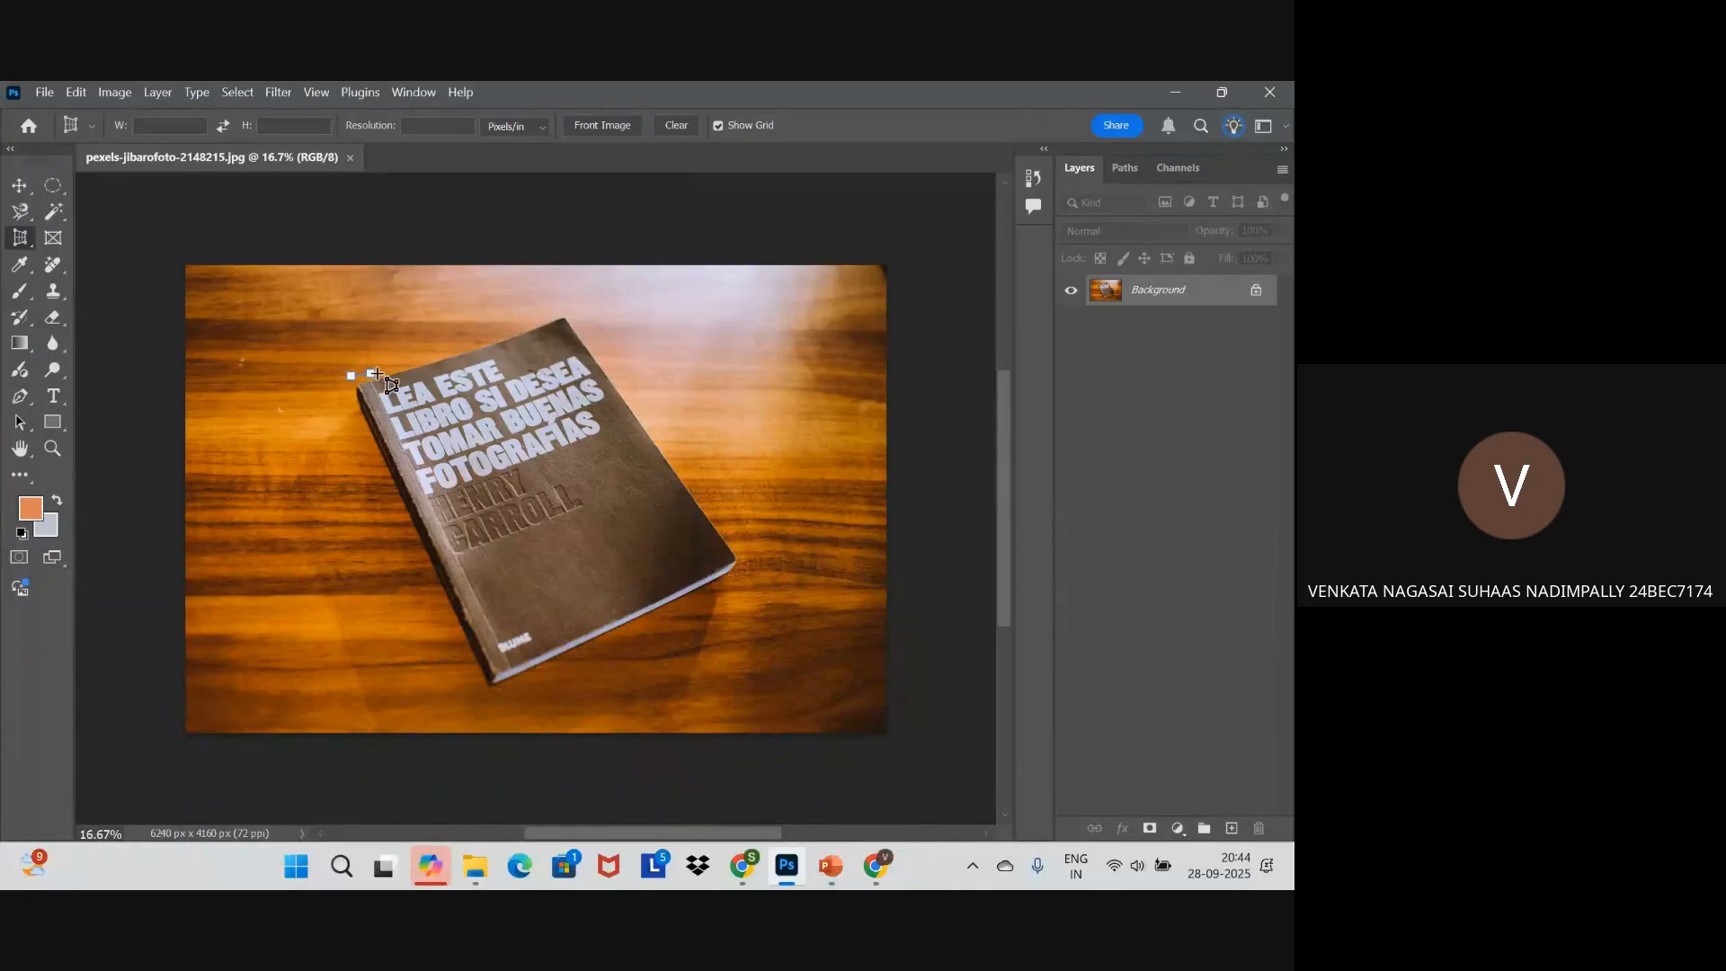
{"action": "left_click", "coordinate": [566, 307]}
{"action": "left_click", "coordinate": [750, 559]}
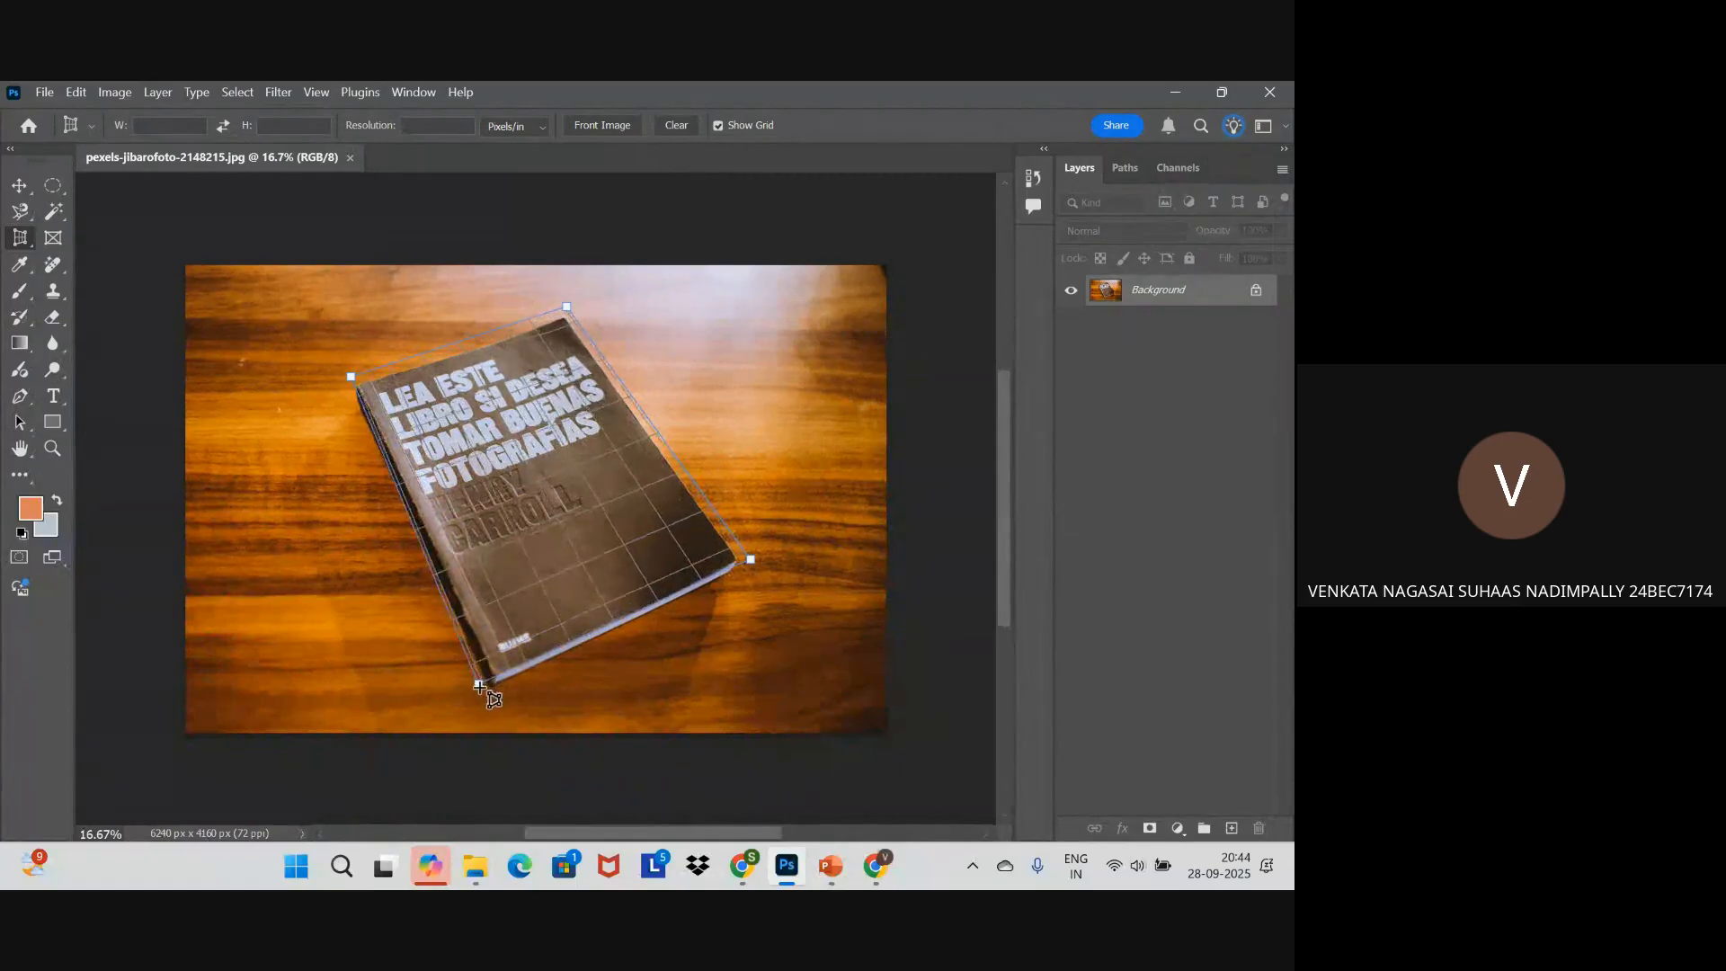
{"action": "left_click", "coordinate": [485, 690]}
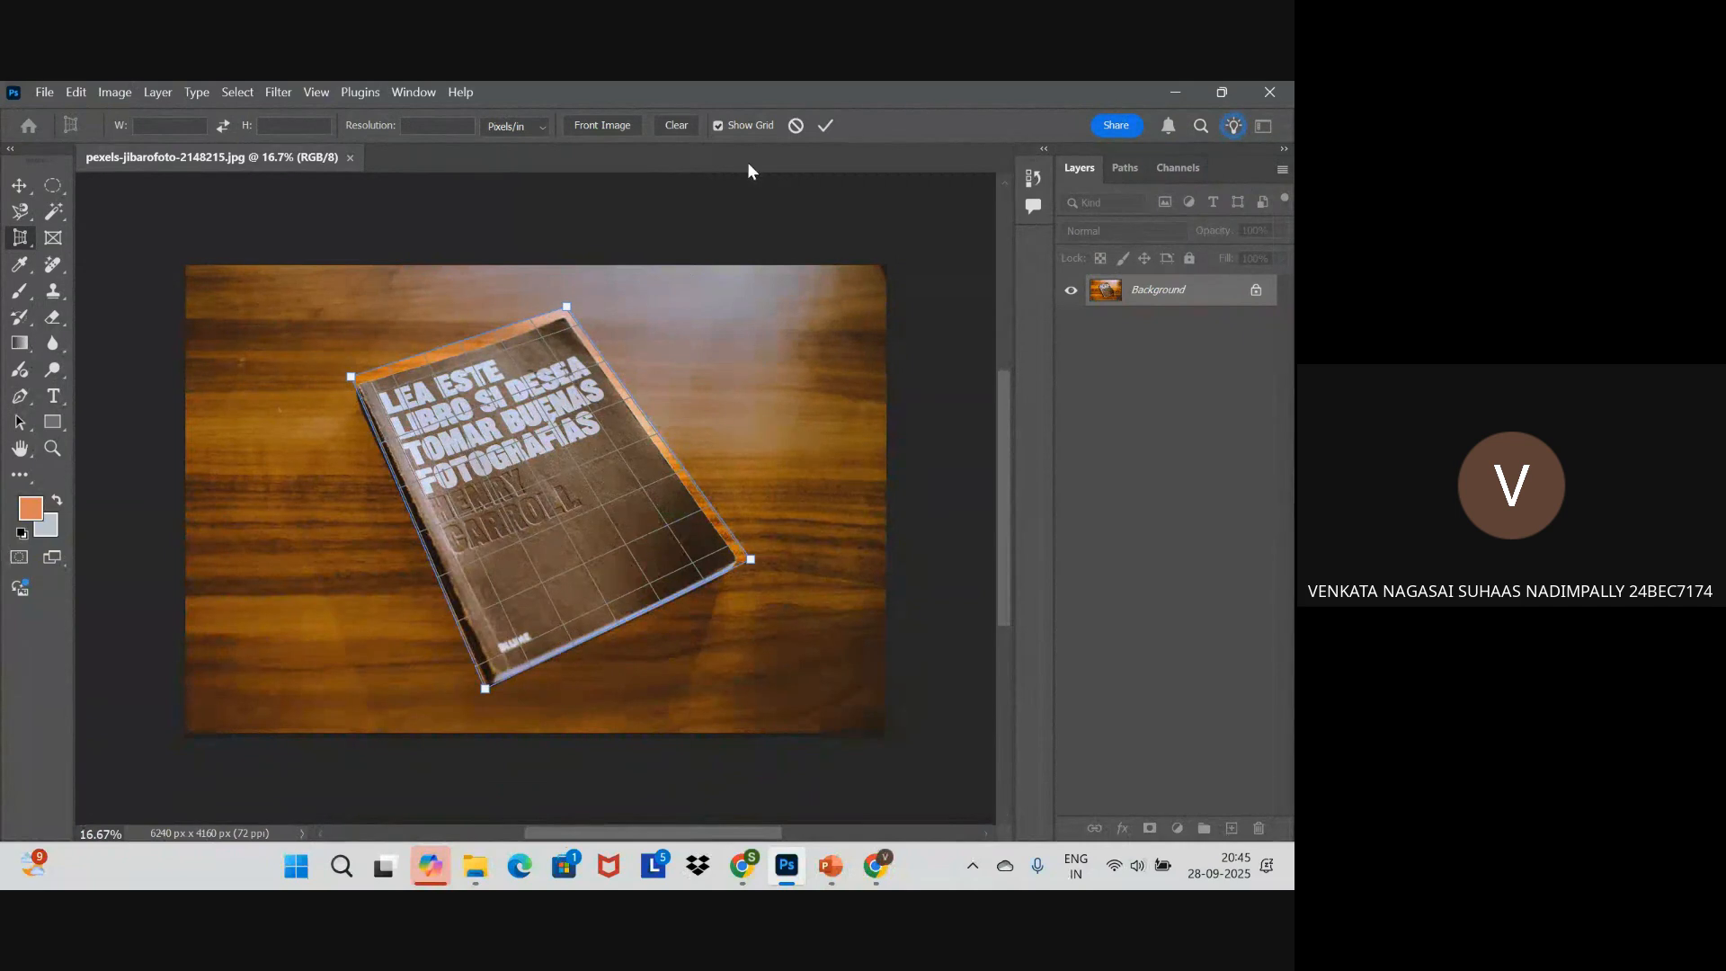
{"action": "left_click", "coordinate": [825, 123]}
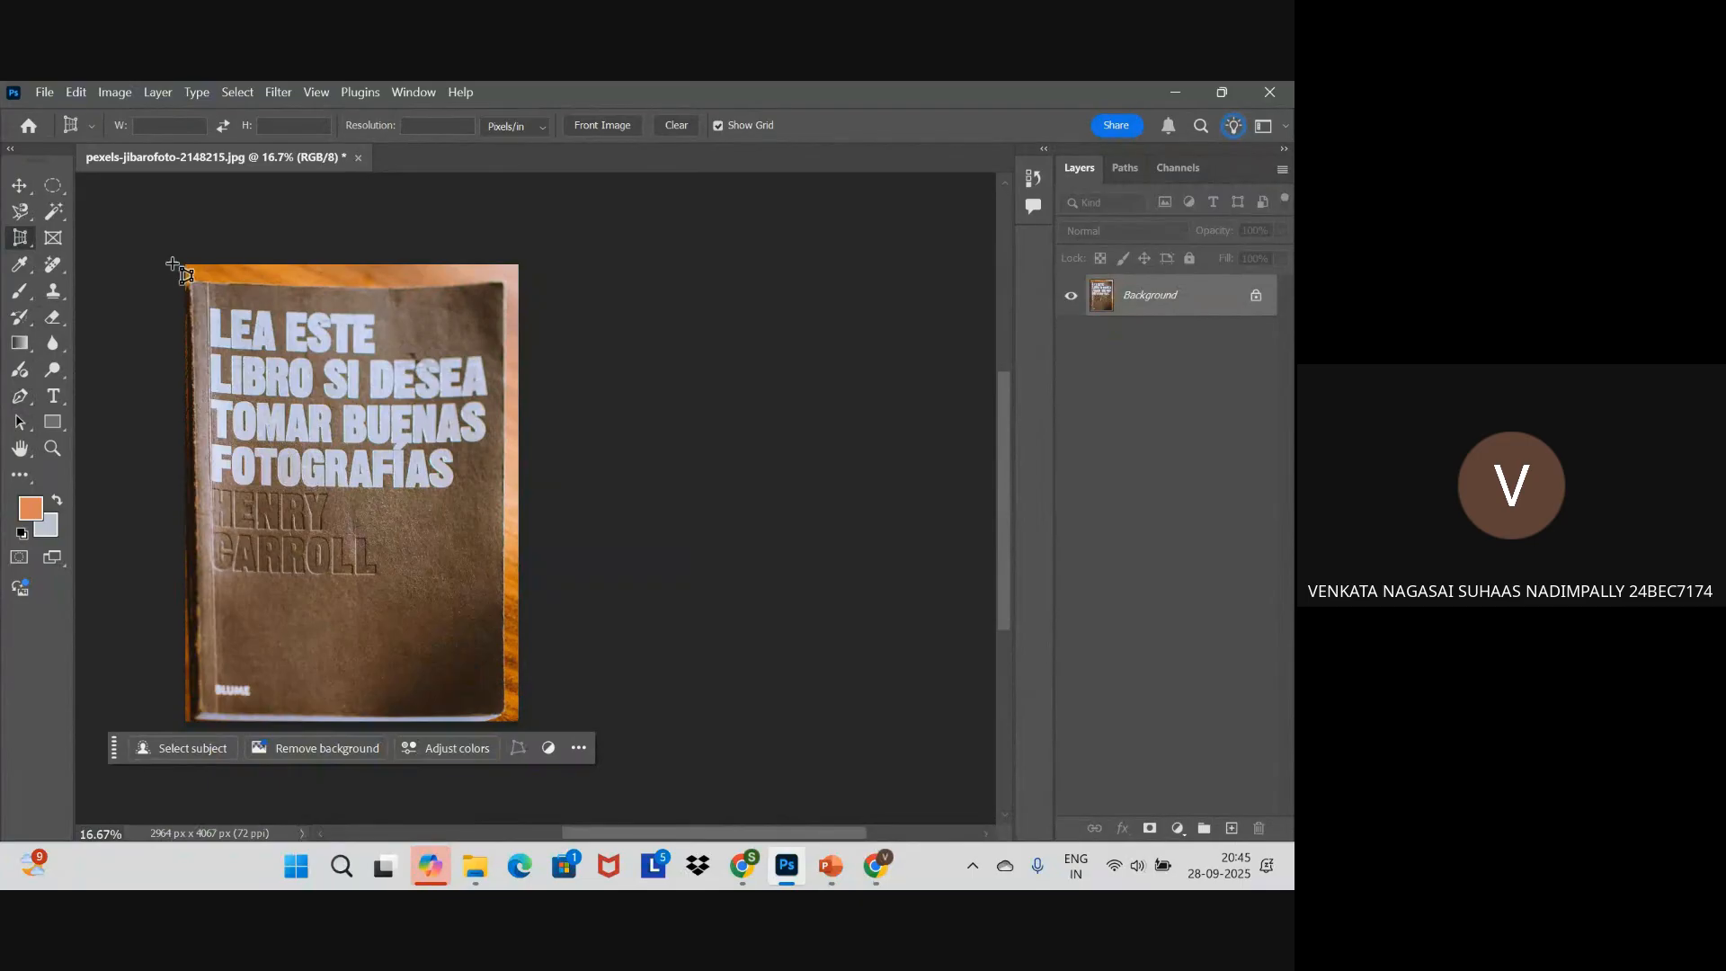
{"action": "right_click", "coordinate": [18, 241]}
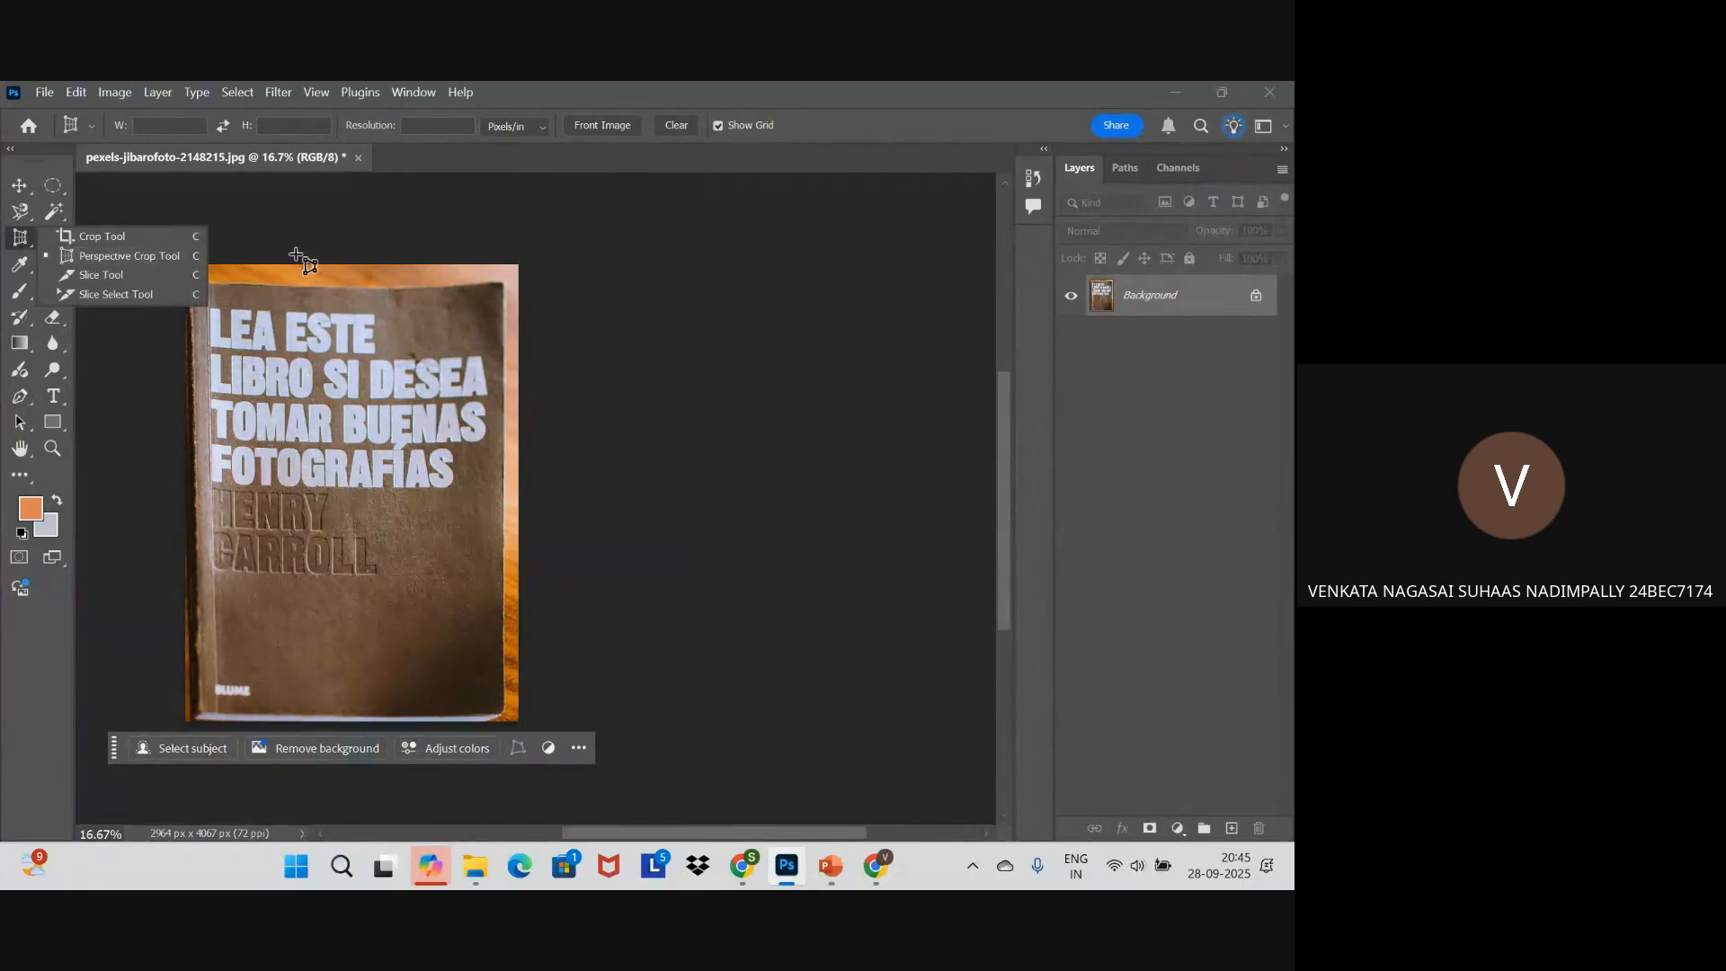
{"action": "left_click", "coordinate": [354, 205]}
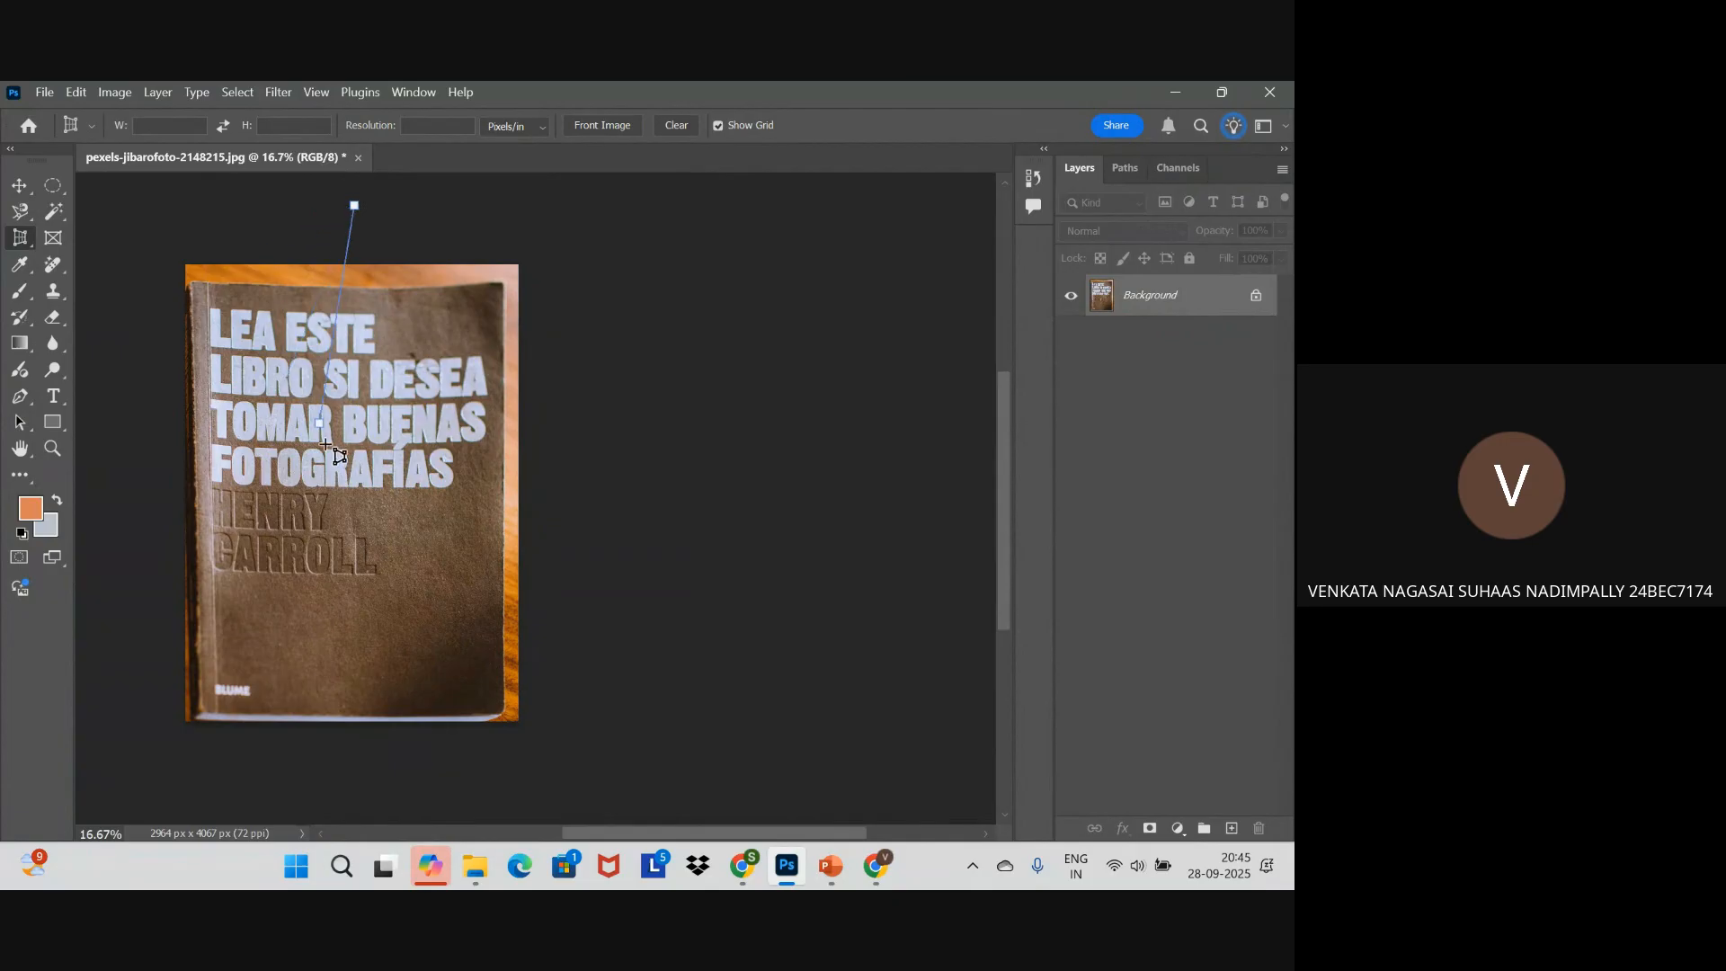
{"action": "left_click", "coordinate": [361, 211]}
{"action": "left_click", "coordinate": [330, 242]}
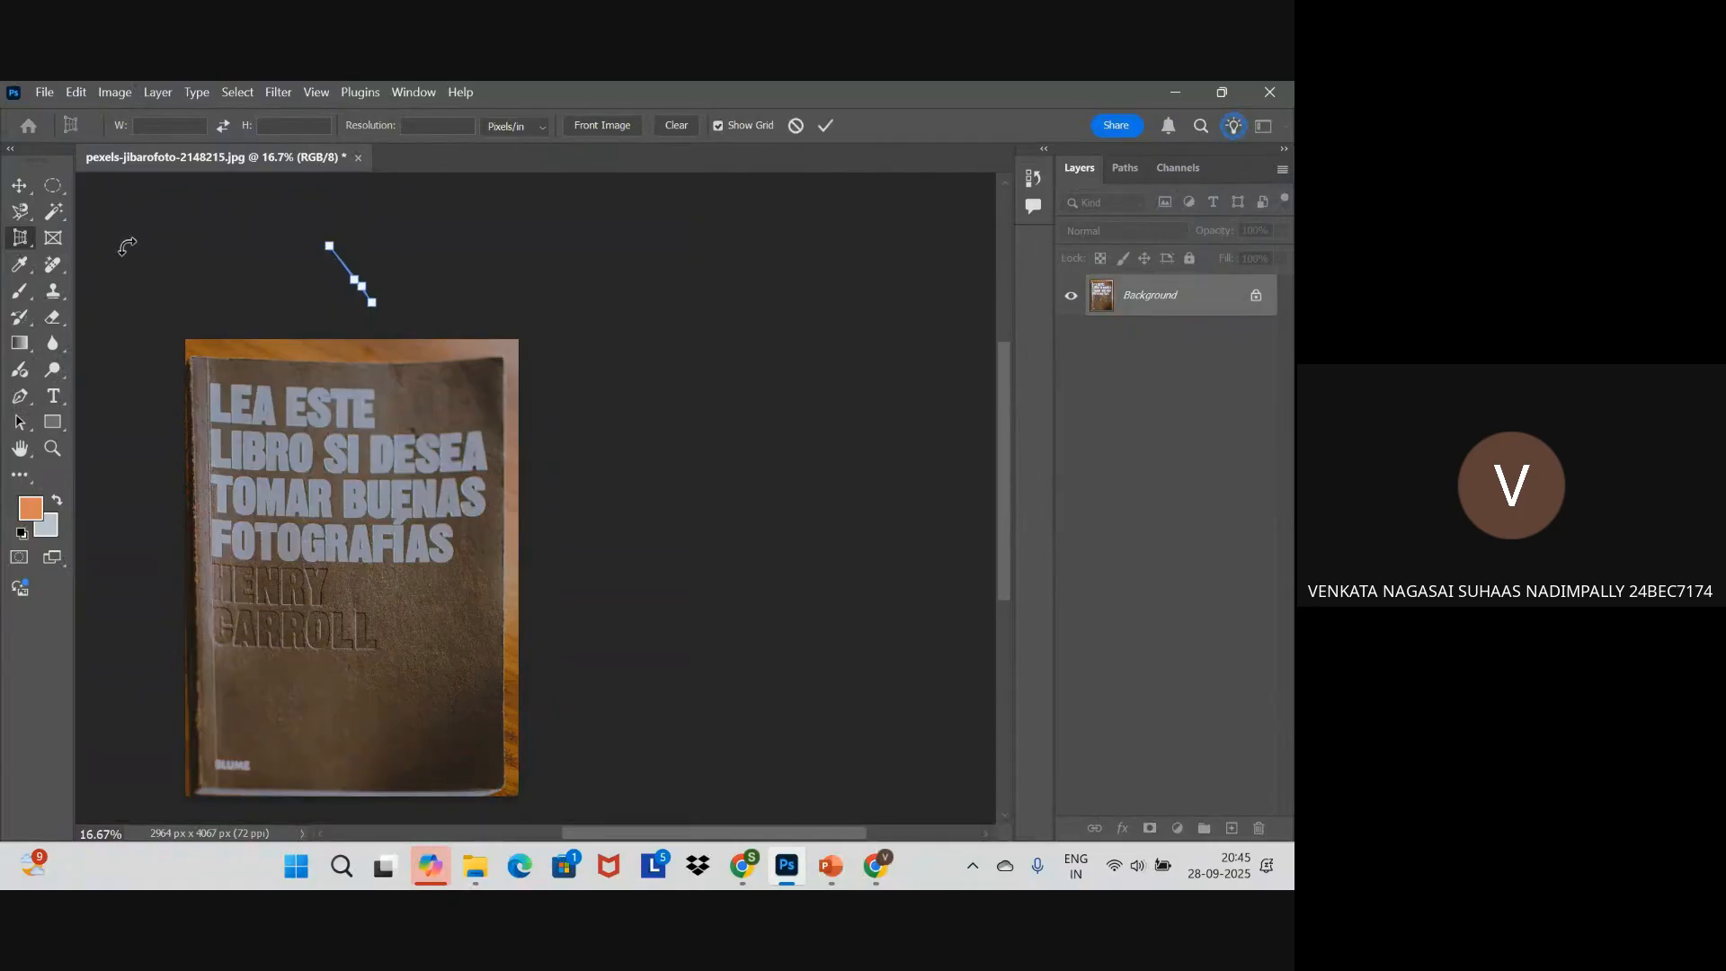
{"action": "left_click", "coordinate": [22, 189]}
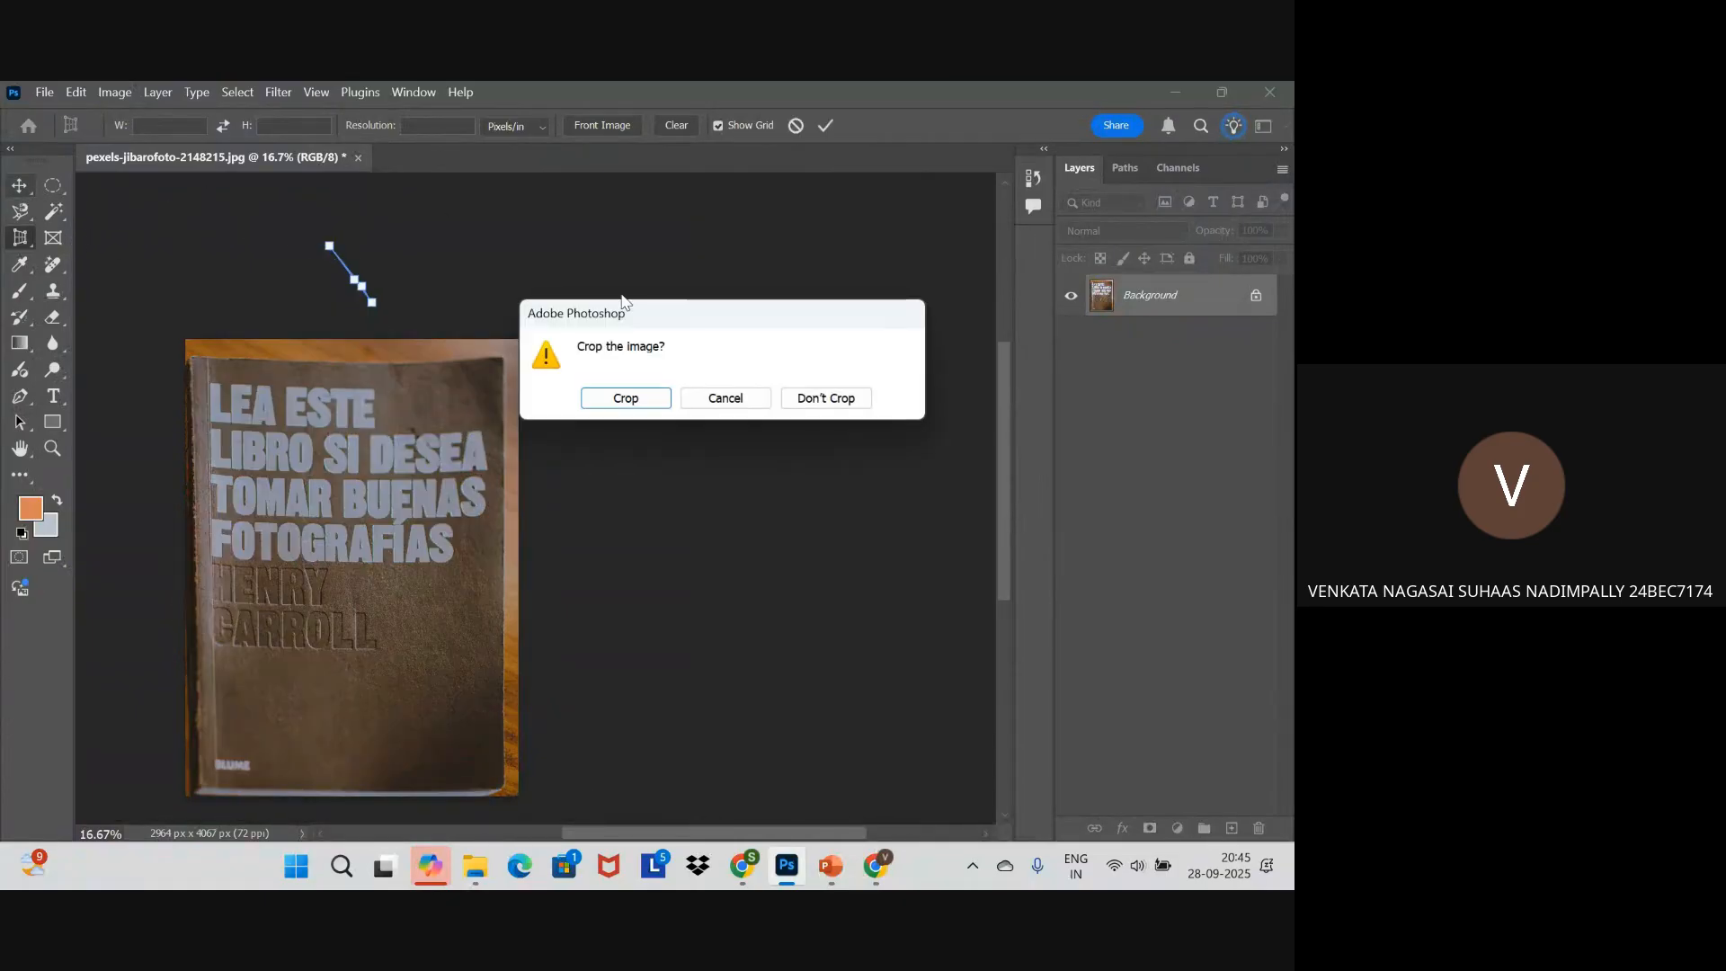
{"action": "left_click", "coordinate": [719, 392]}
{"action": "left_click", "coordinate": [368, 160]}
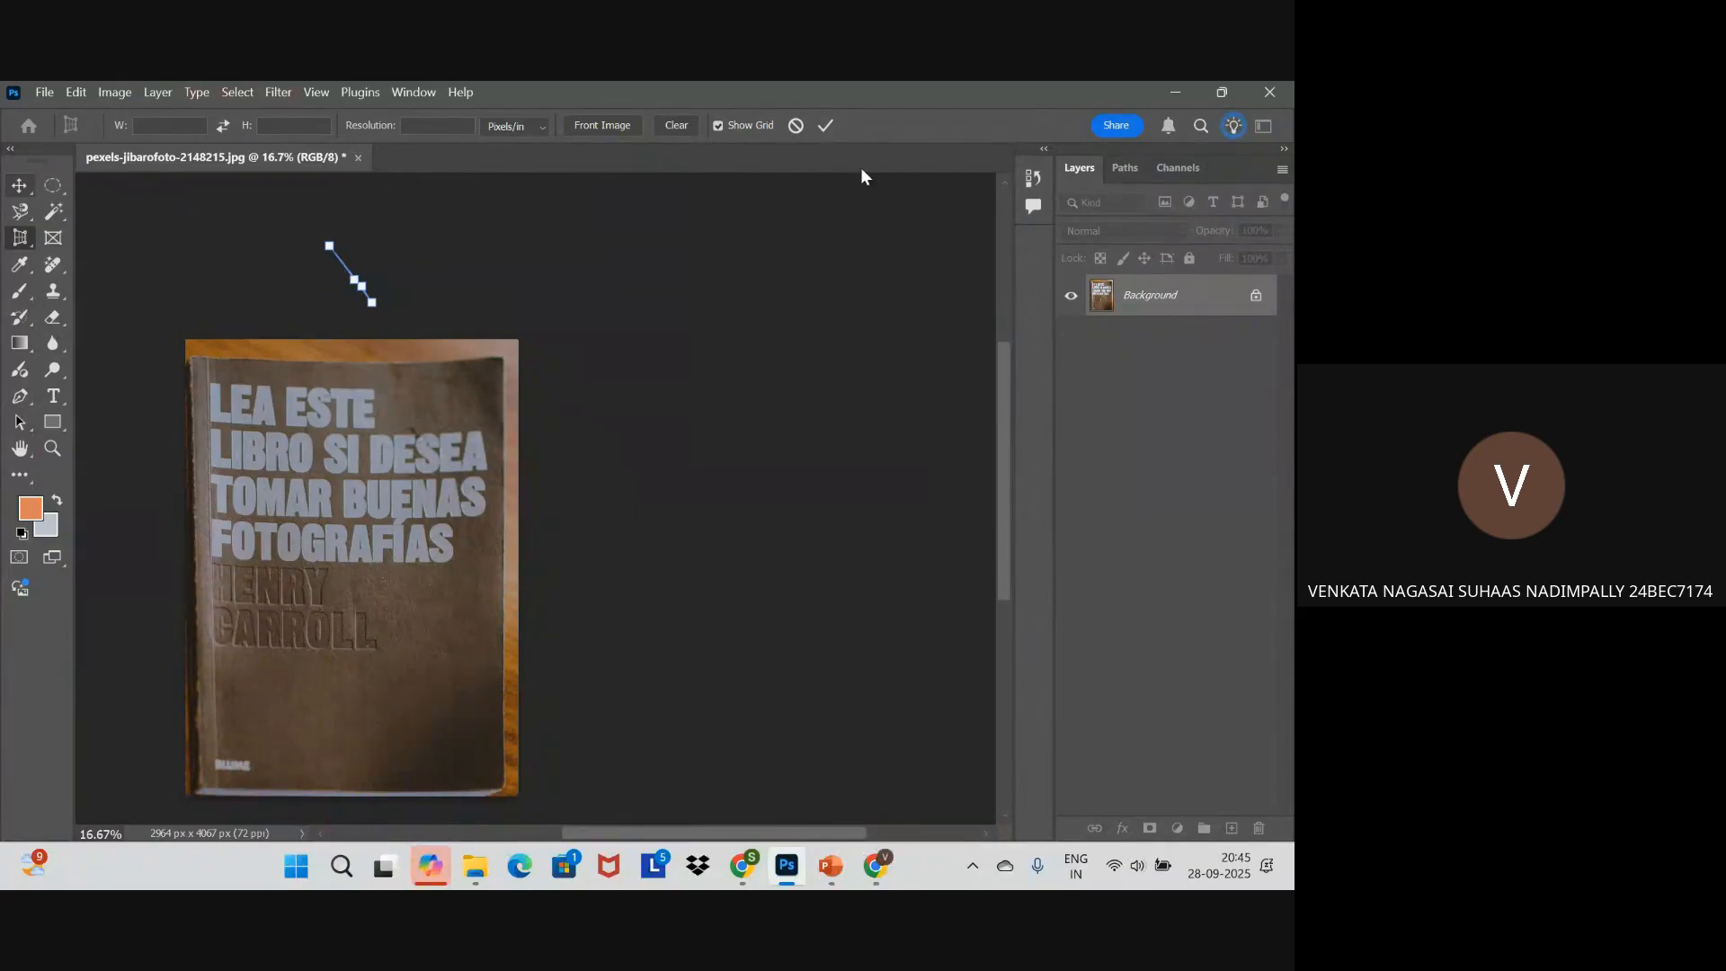
{"action": "left_click", "coordinate": [793, 128]}
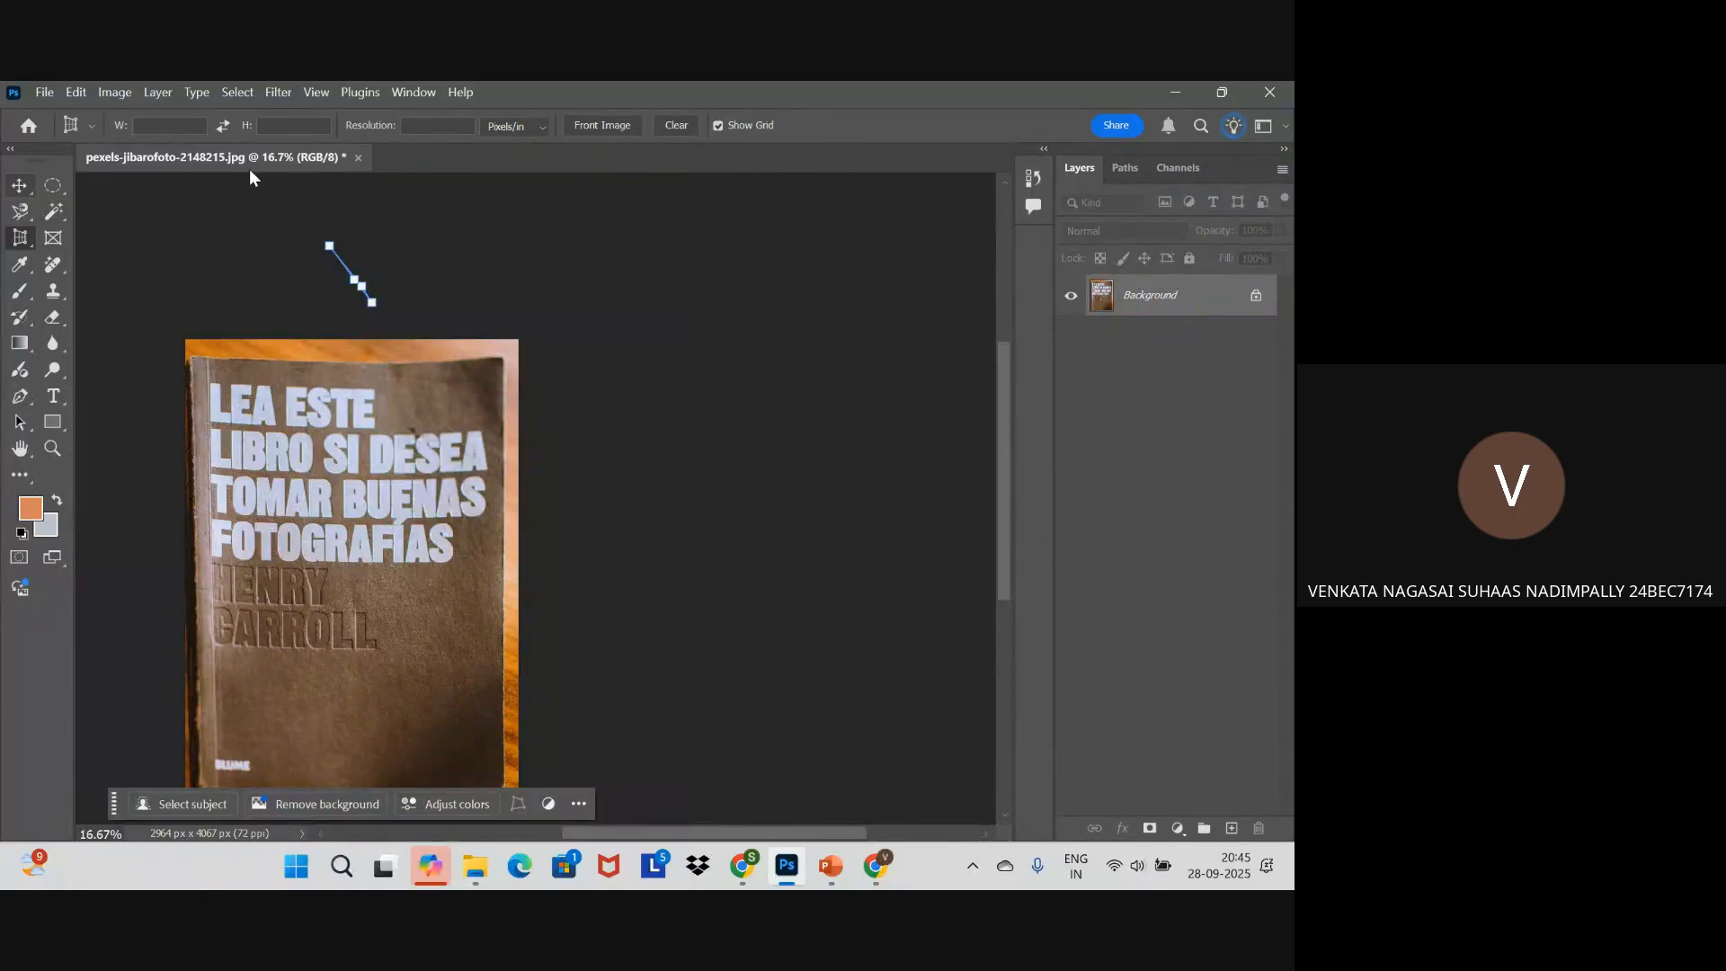
Close the book photo without saving, switch to the PowerPoint slide show and advance to the Magic Wand Tool slide.
{"action": "left_click", "coordinate": [358, 157]}
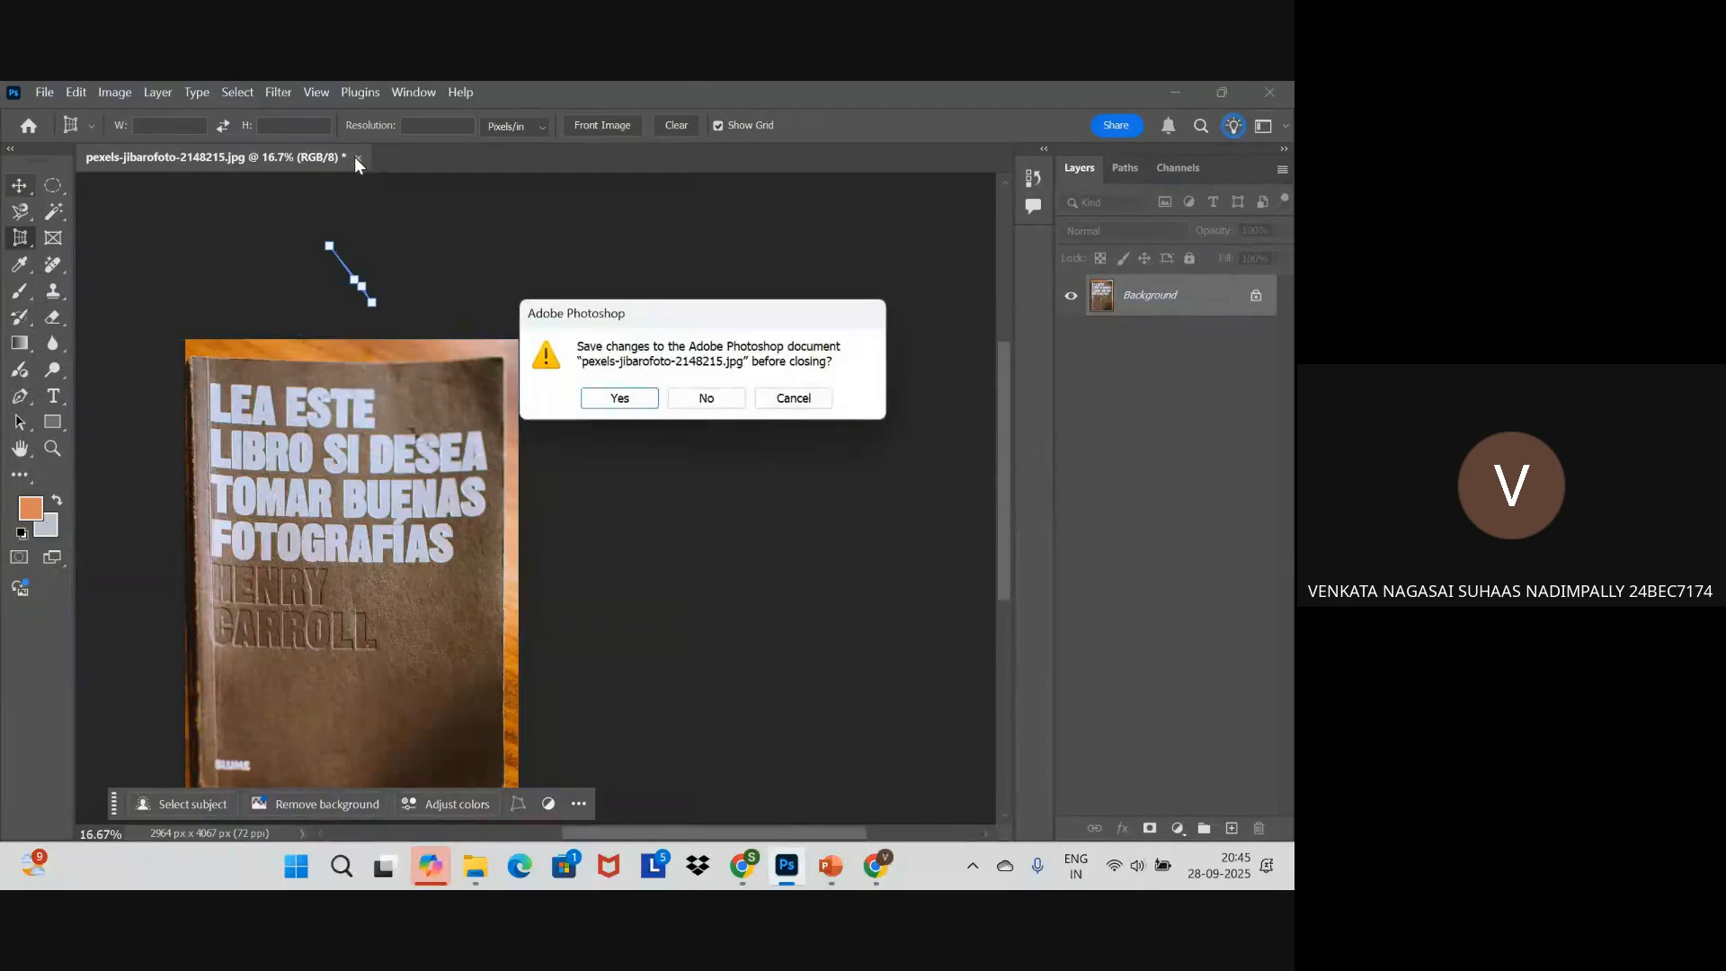
{"action": "left_click", "coordinate": [730, 397]}
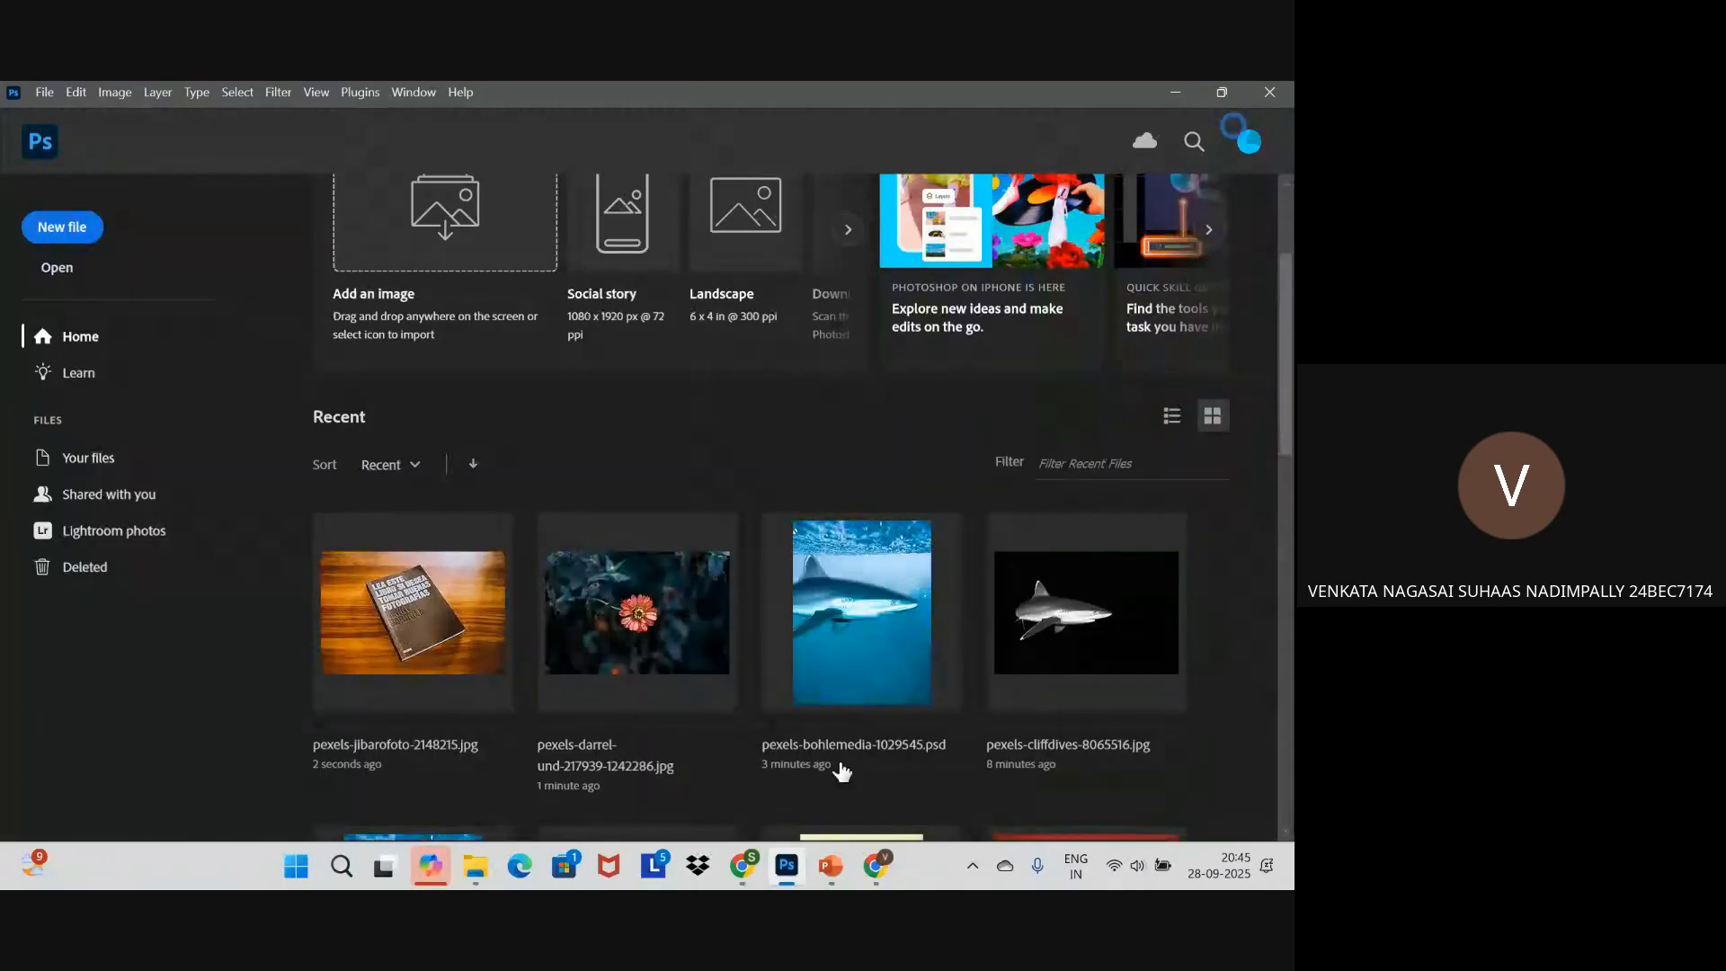
{"action": "key", "text": "alt+Tab"}
{"action": "key", "text": "alt+Tab"}
{"action": "key", "text": "alt+Tab"}
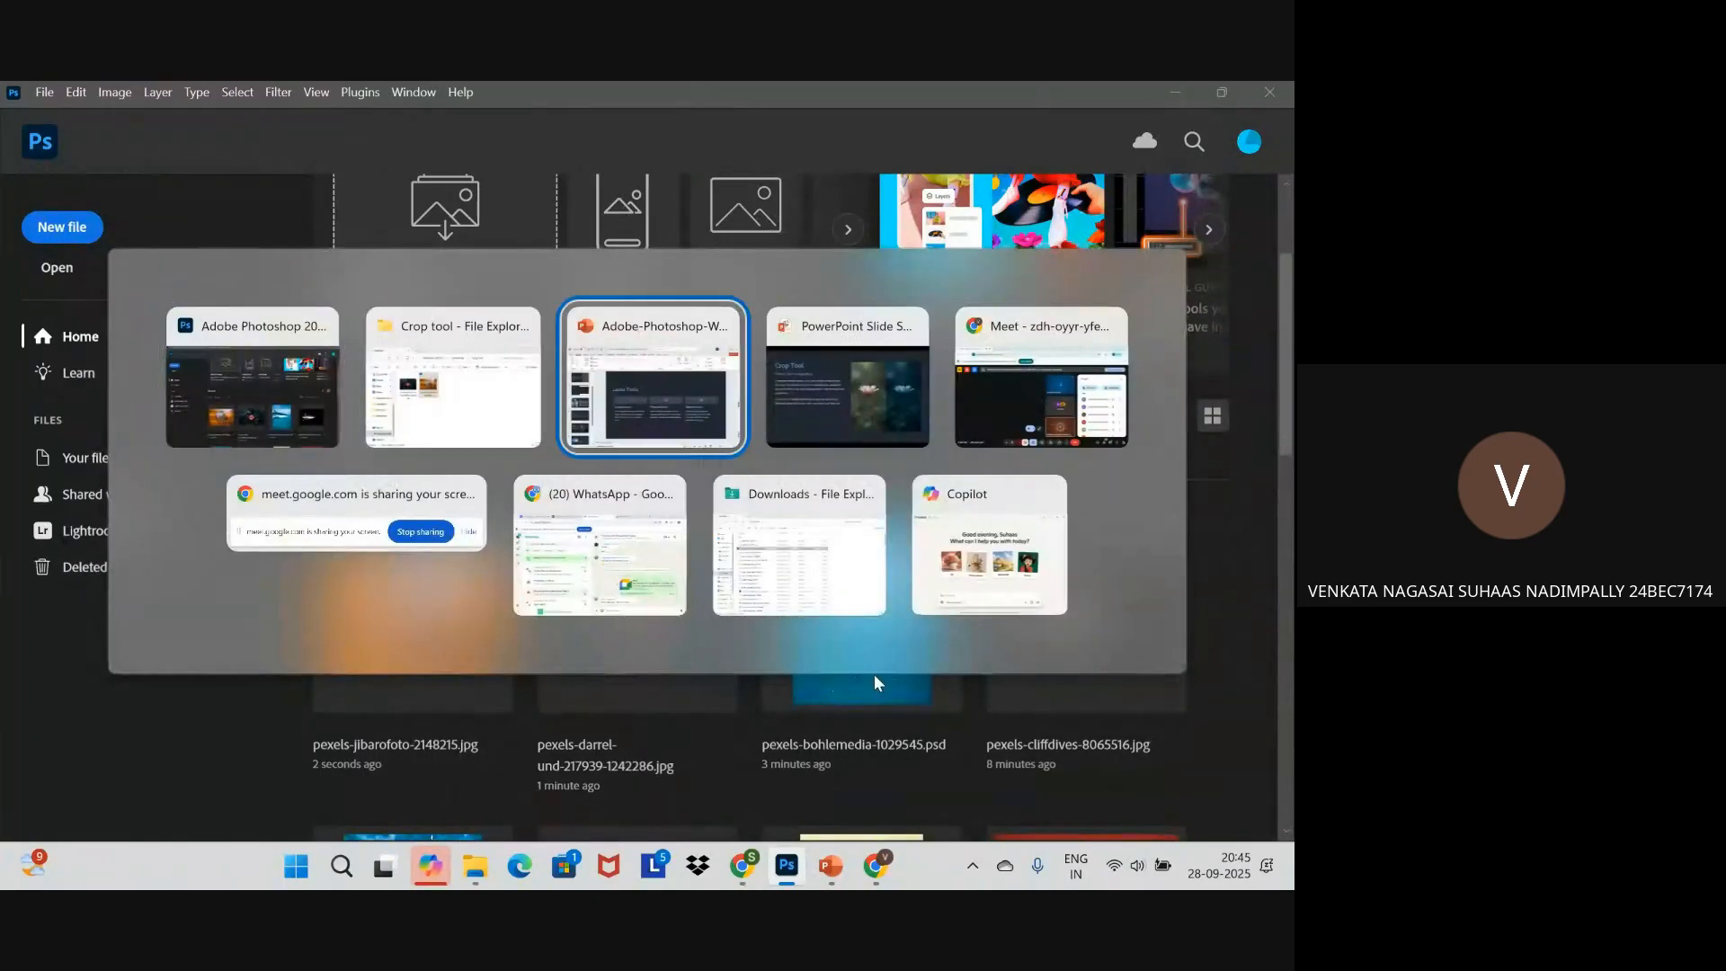
{"action": "key", "text": "Right"}
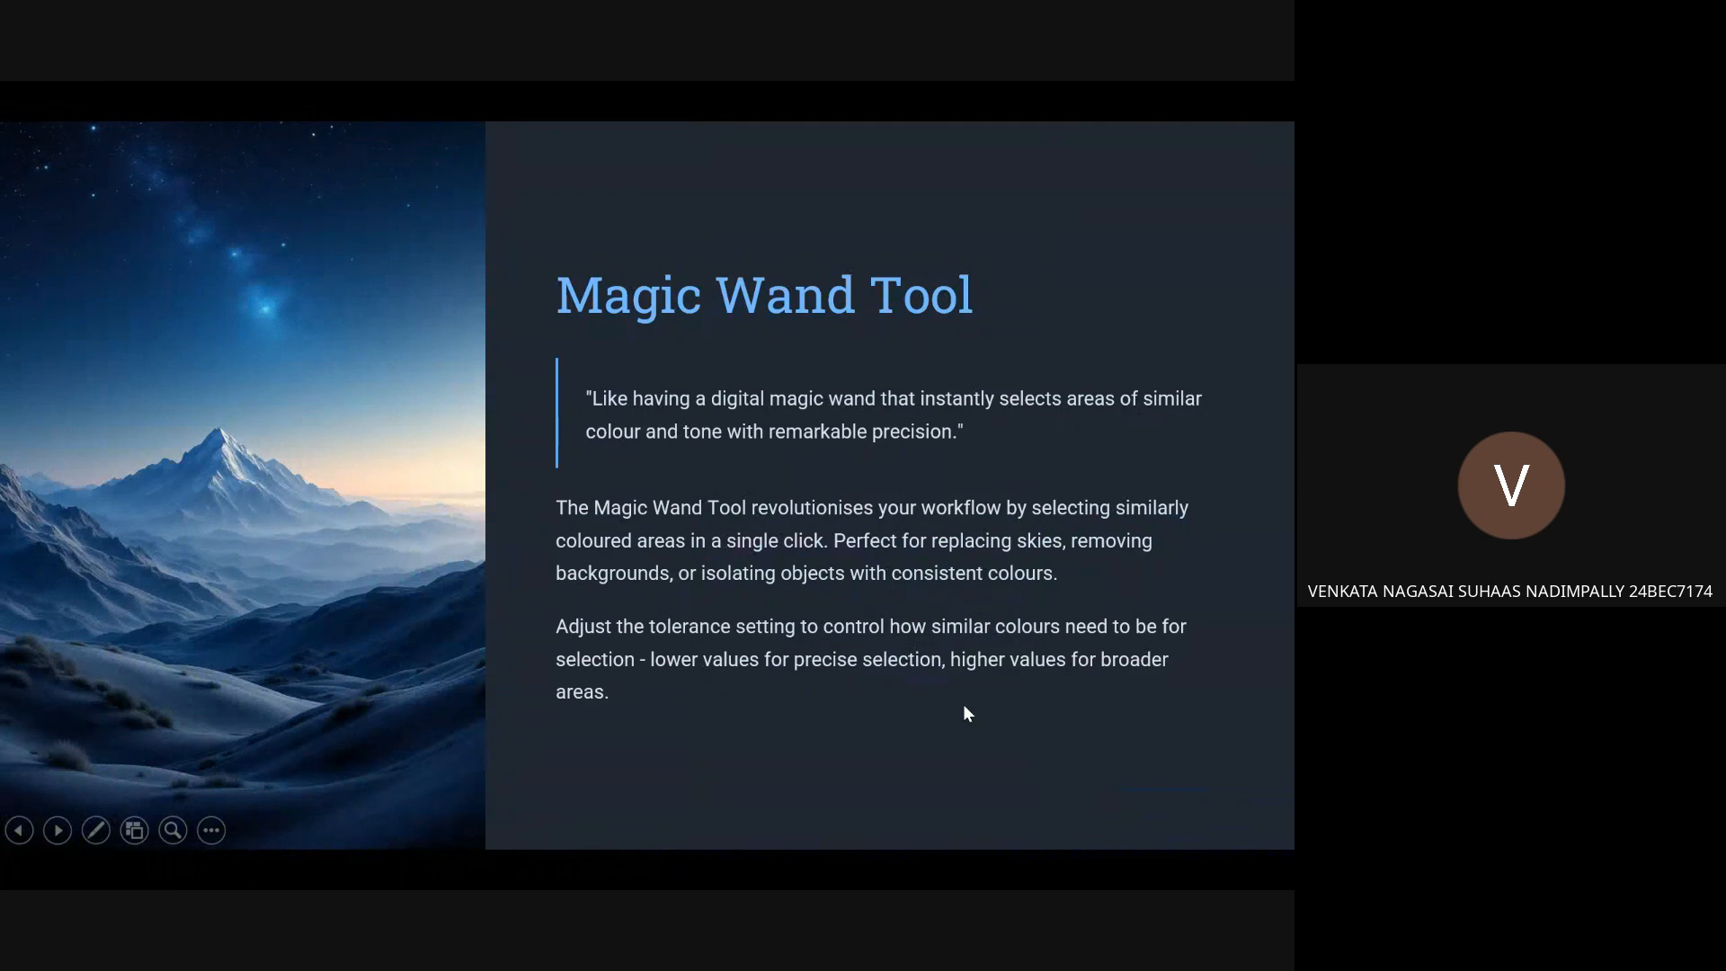
Switch back to Photoshop, leave the Home screen for the empty workspace and restore the window to its smaller size.
{"action": "key", "text": "alt+Tab"}
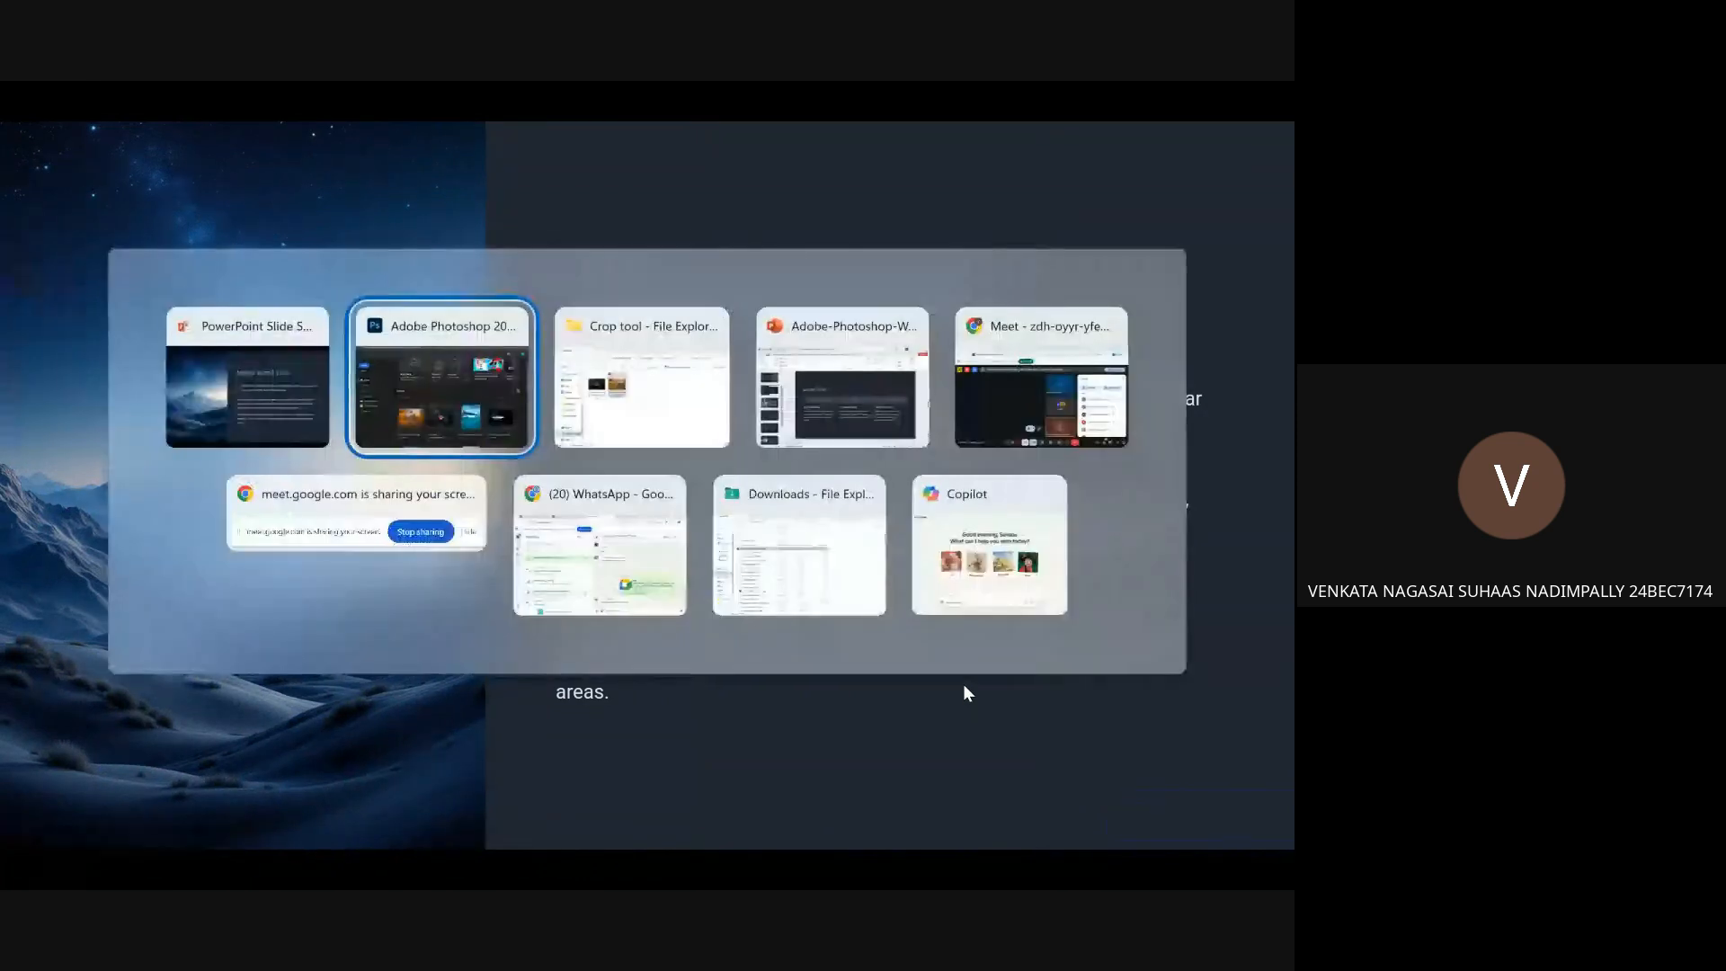
{"action": "key", "text": "alt+Tab"}
{"action": "key", "text": "alt+shift+Tab"}
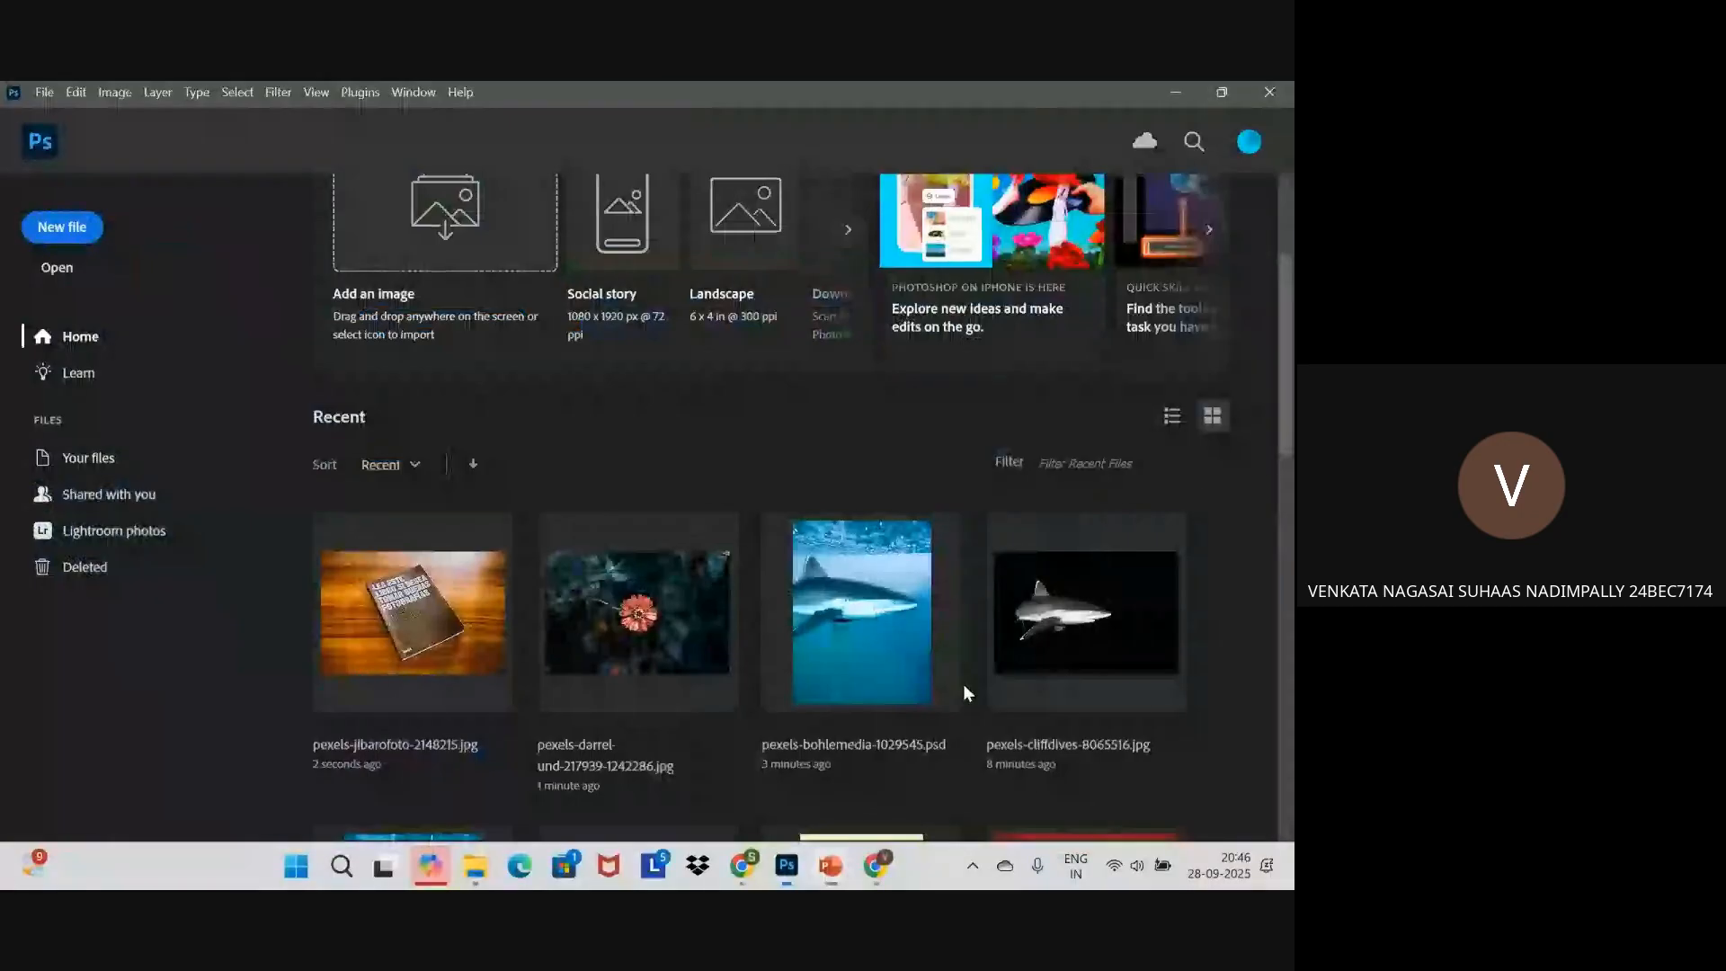
{"action": "left_click", "coordinate": [40, 135]}
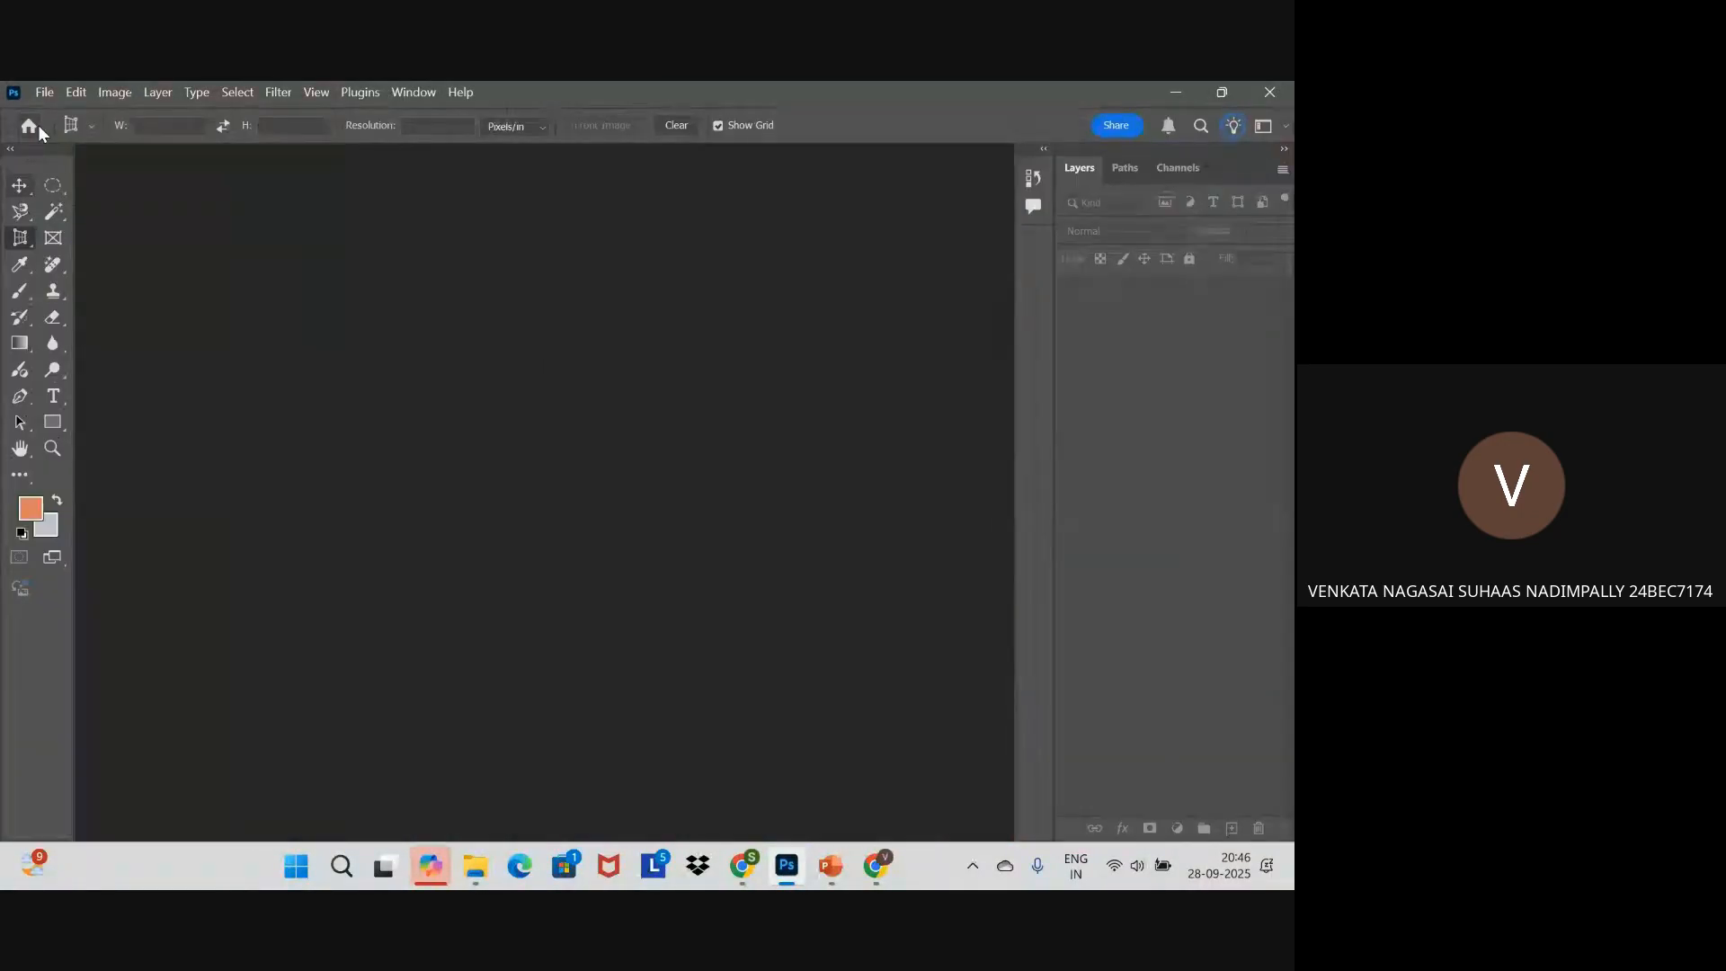
{"action": "left_click", "coordinate": [1229, 91]}
Browse File Explorer to photoshop > Magic Wand and Text tool and open the photo 20241019_122017 in Photoshop.
{"action": "mouse_move", "coordinate": [483, 870]}
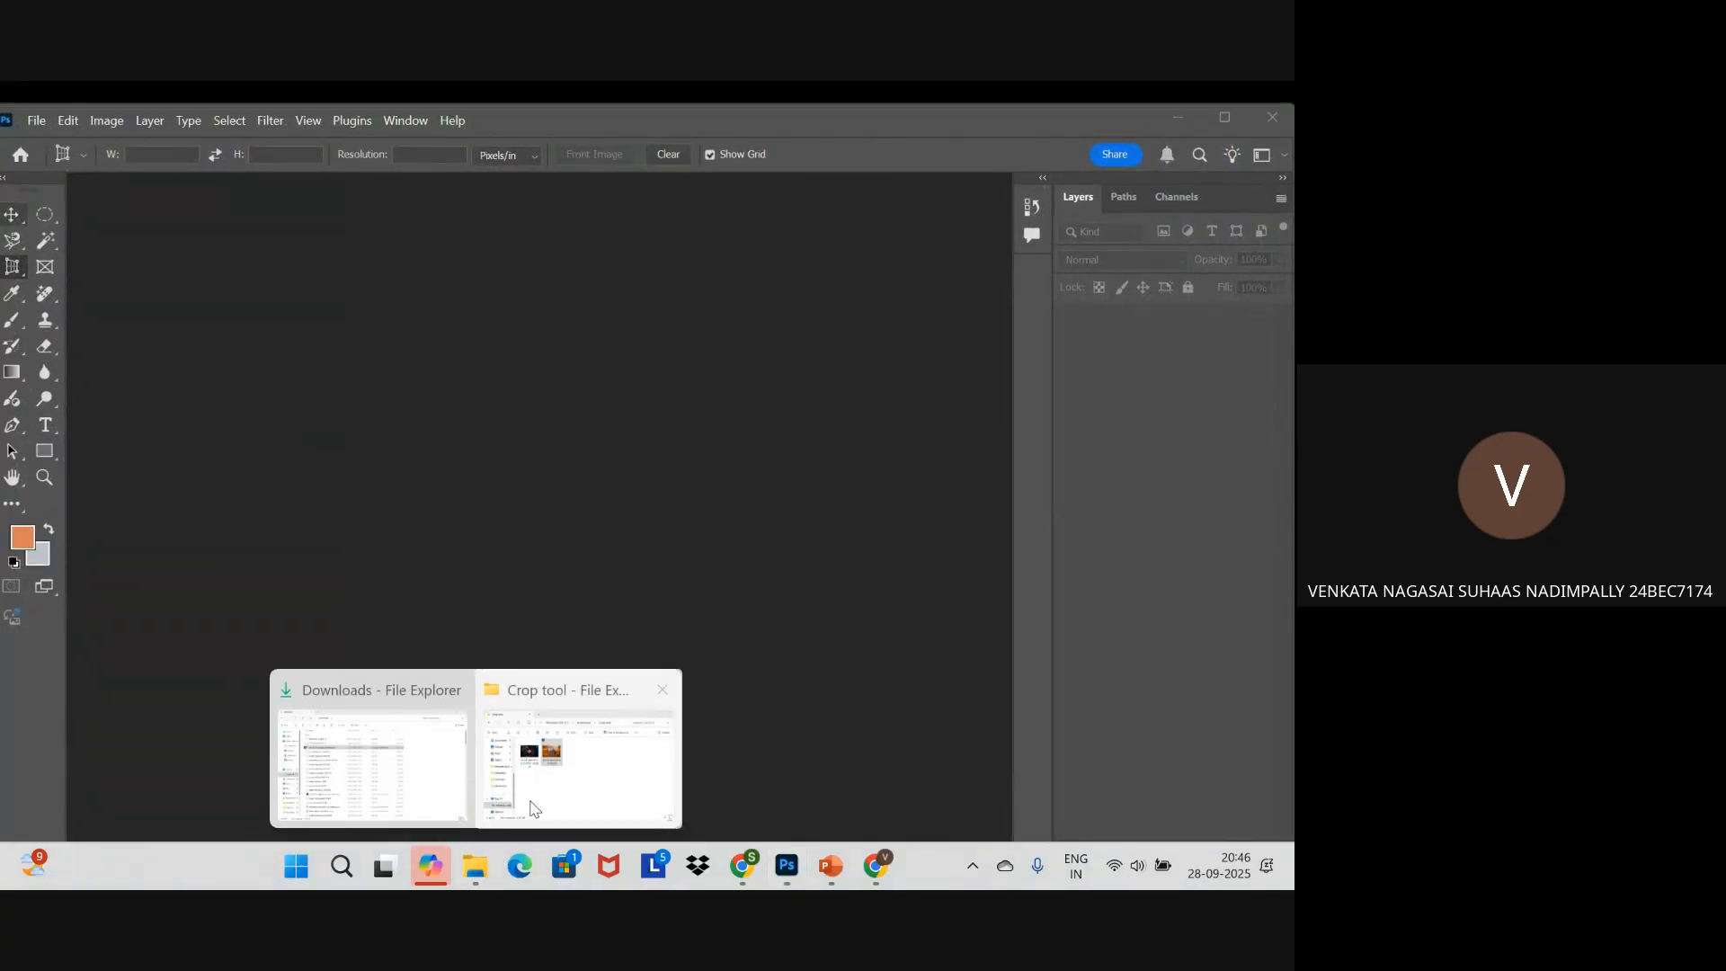
{"action": "mouse_move", "coordinate": [457, 748]}
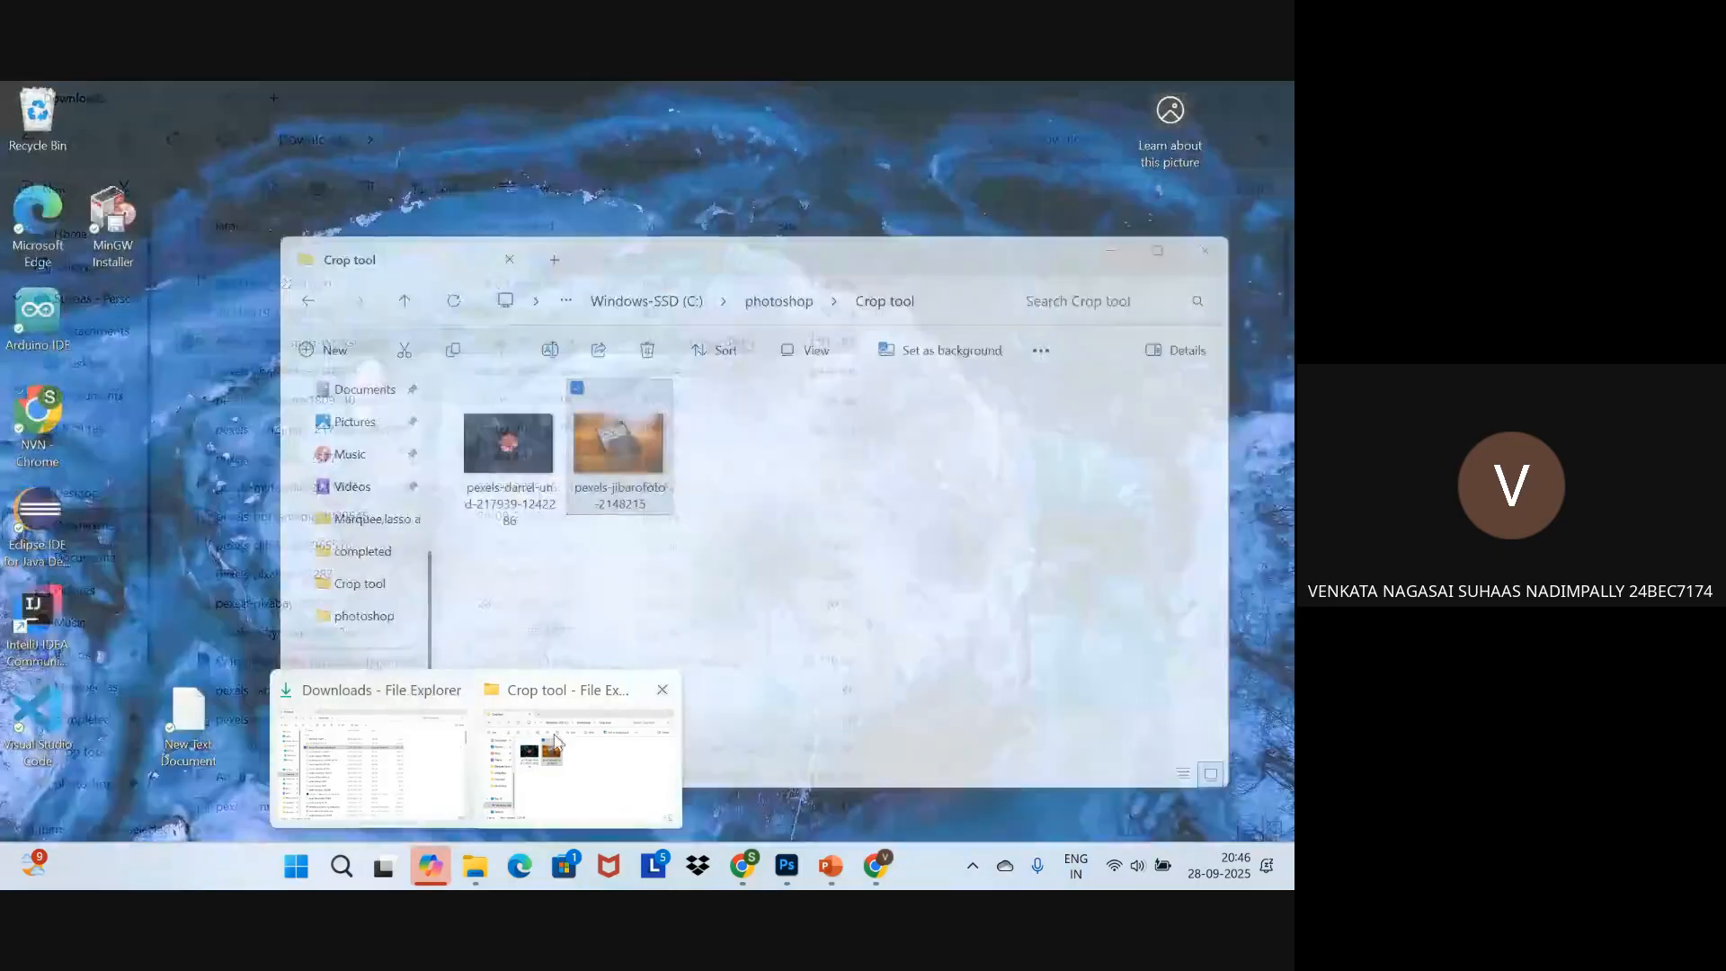
{"action": "left_click", "coordinate": [578, 764]}
{"action": "left_click", "coordinate": [778, 301]}
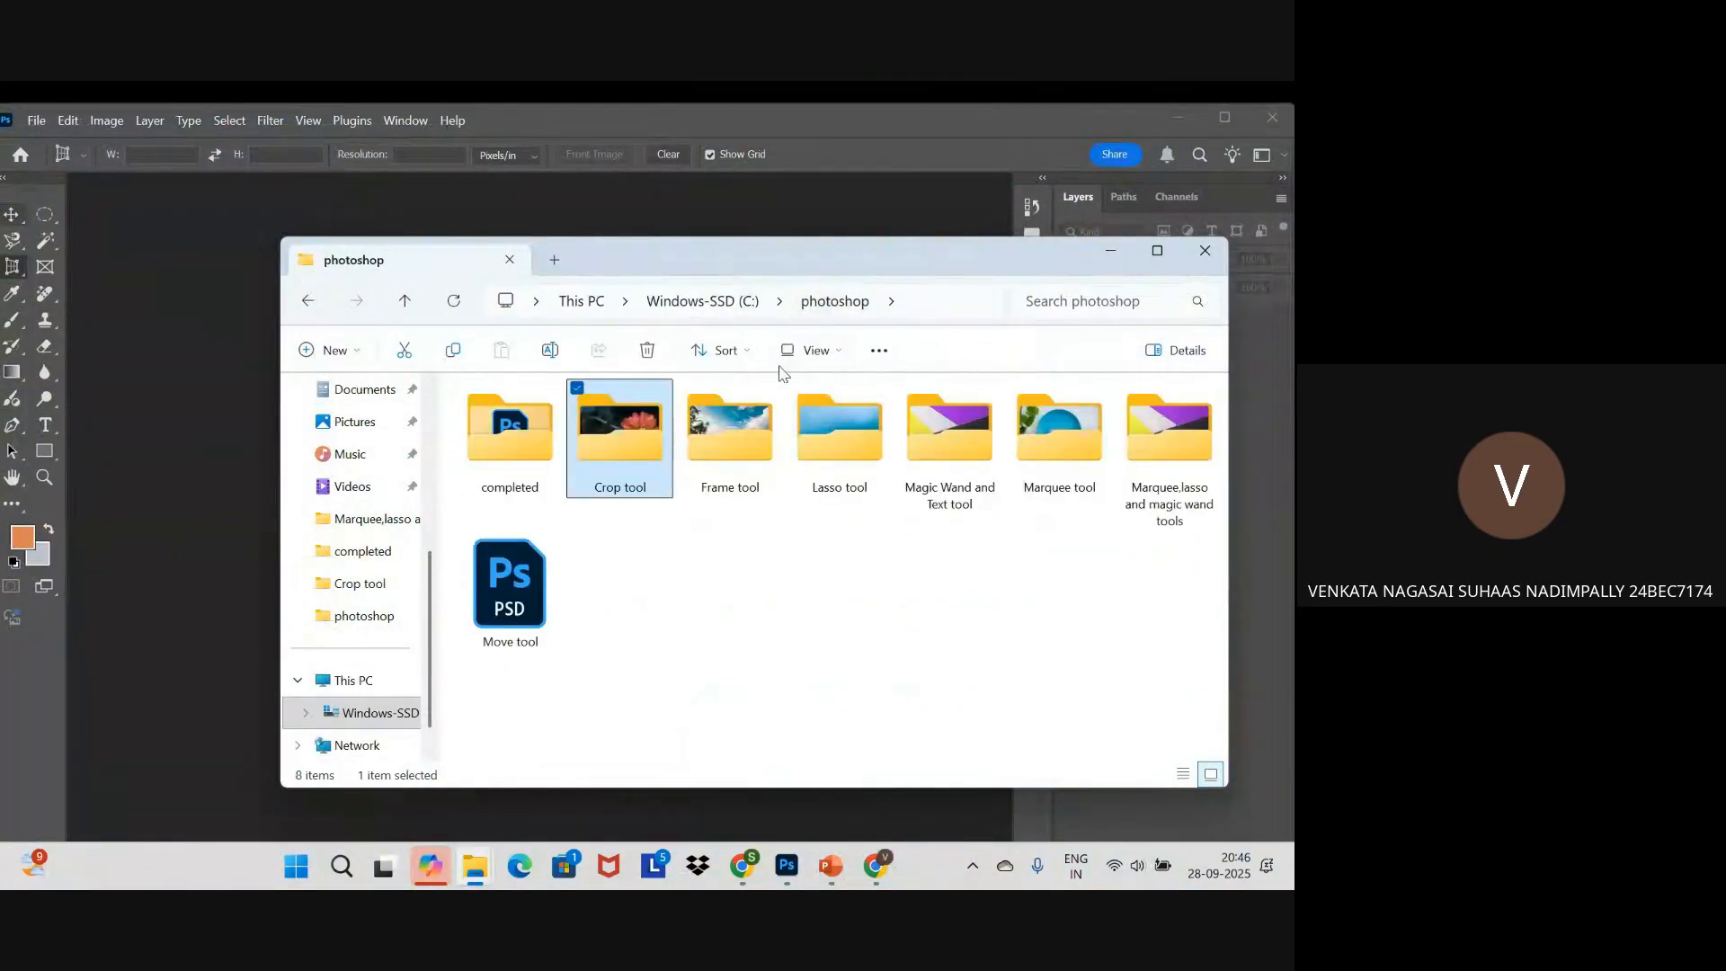
{"action": "double_click", "coordinate": [957, 439]}
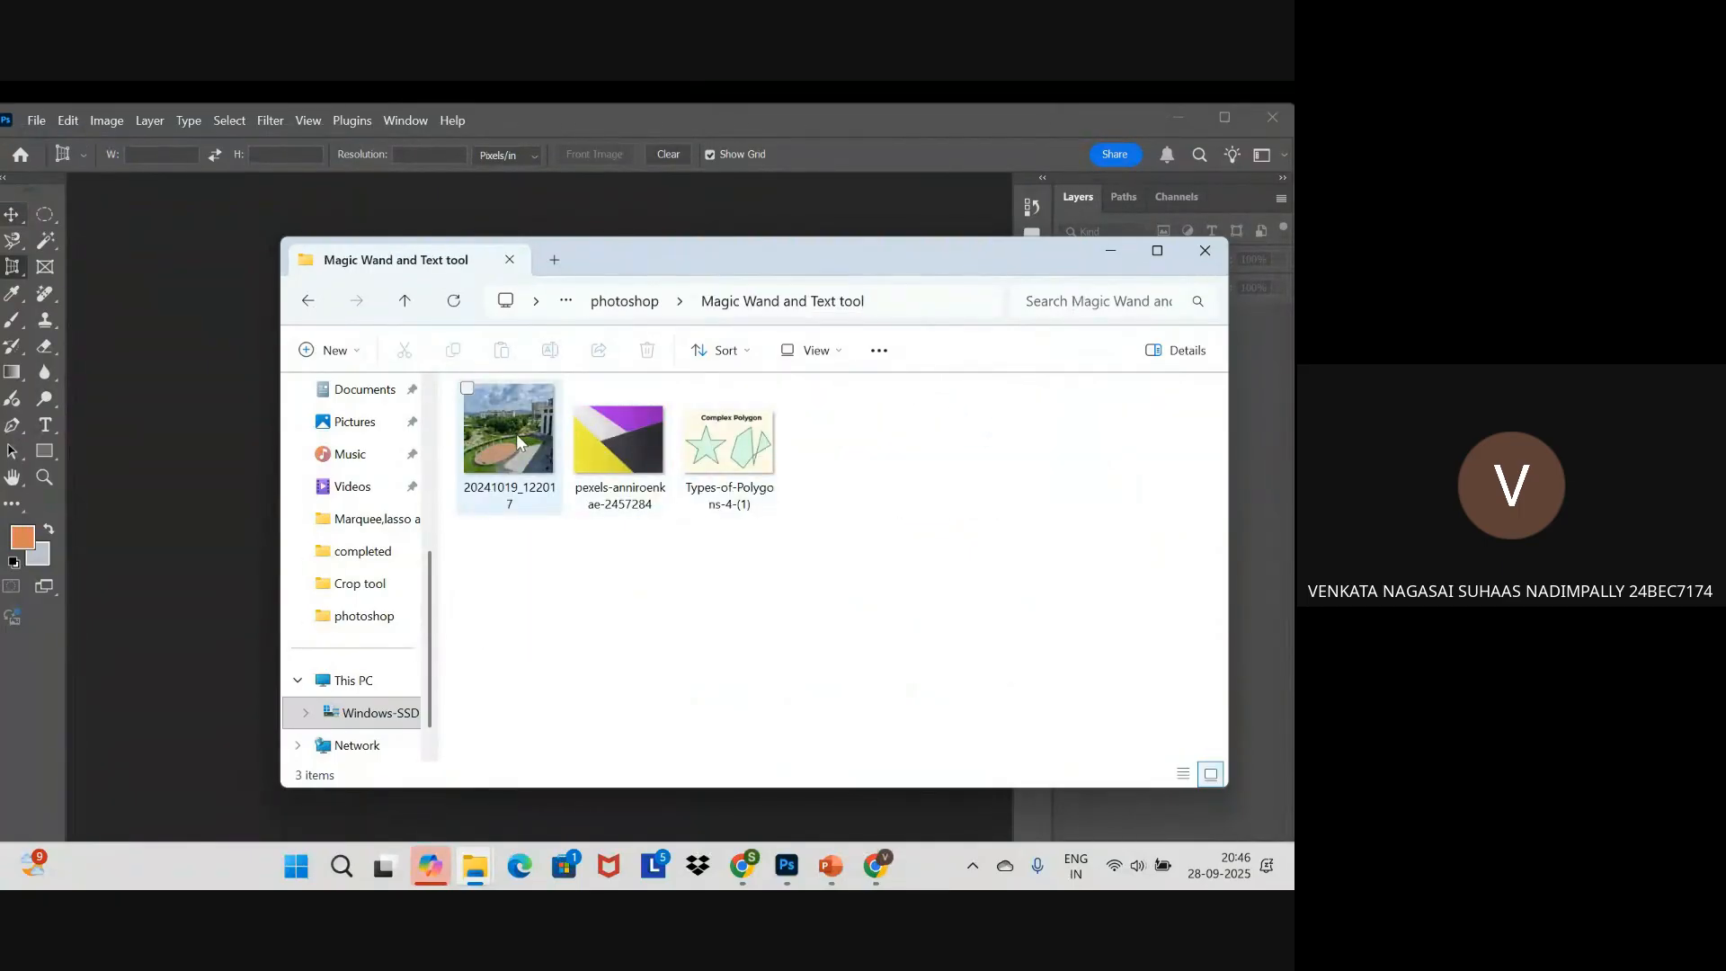
{"action": "left_click_drag", "start_coordinate": [516, 433], "coordinate": [223, 438]}
{"action": "left_click_drag", "start_coordinate": [186, 378], "coordinate": [181, 350]}
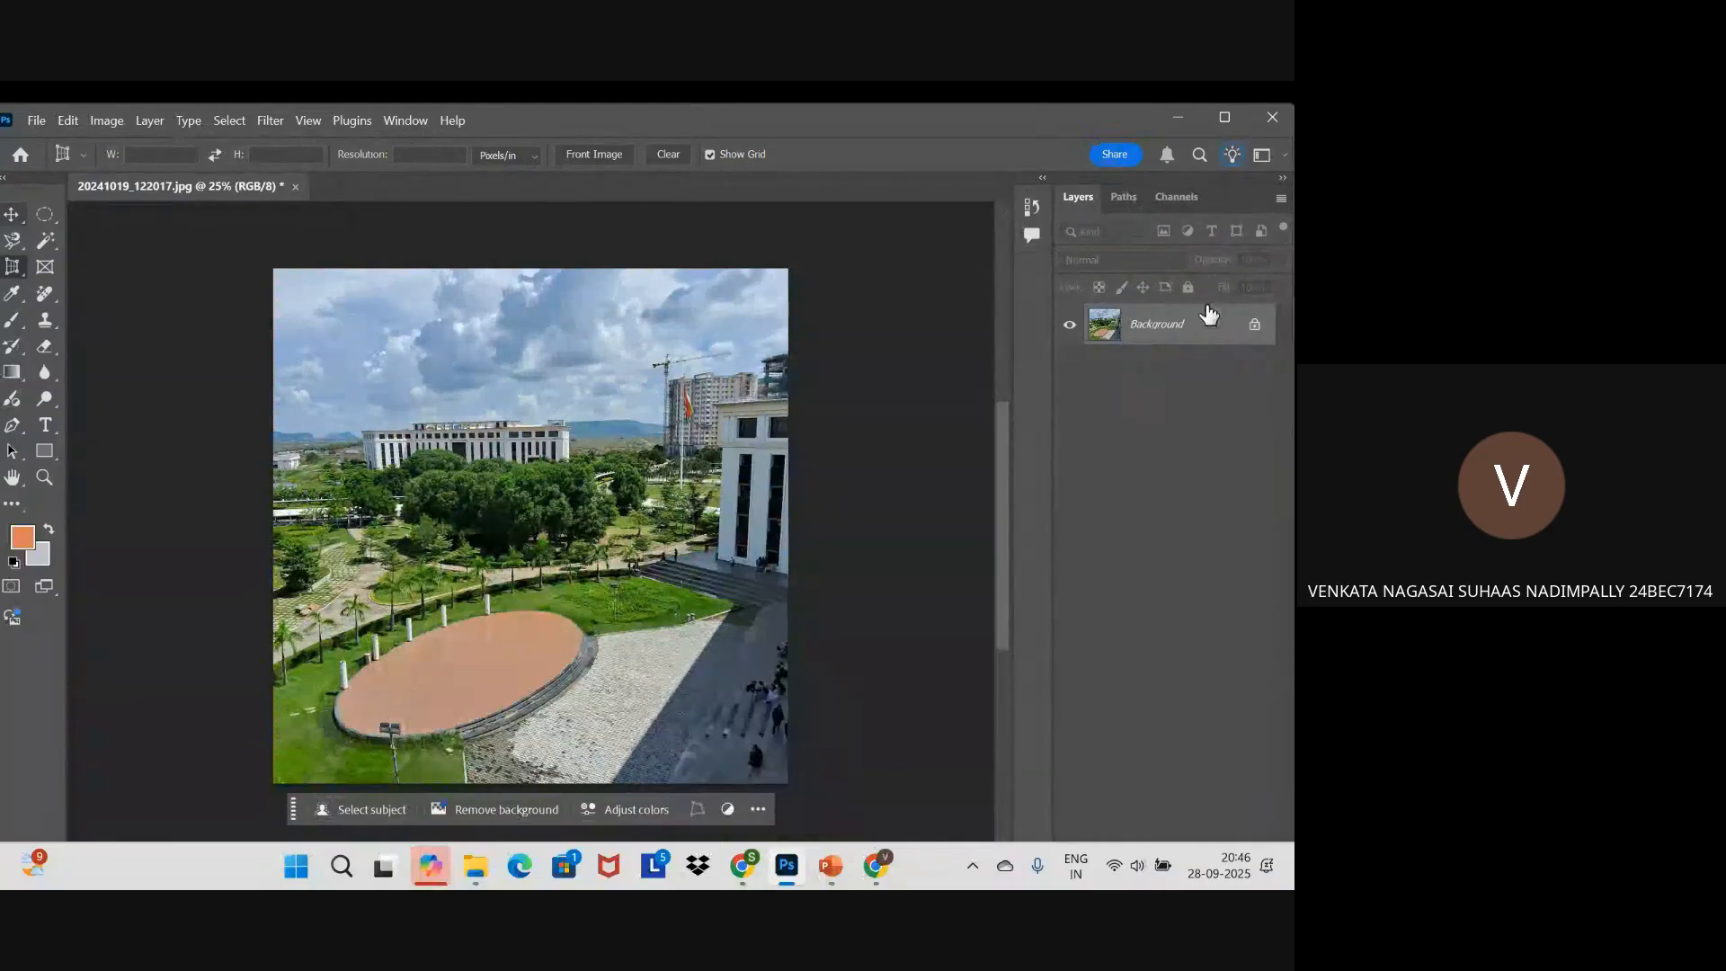
{"action": "left_click", "coordinate": [752, 870]}
{"action": "left_click", "coordinate": [782, 871]}
{"action": "left_click", "coordinate": [780, 877]}
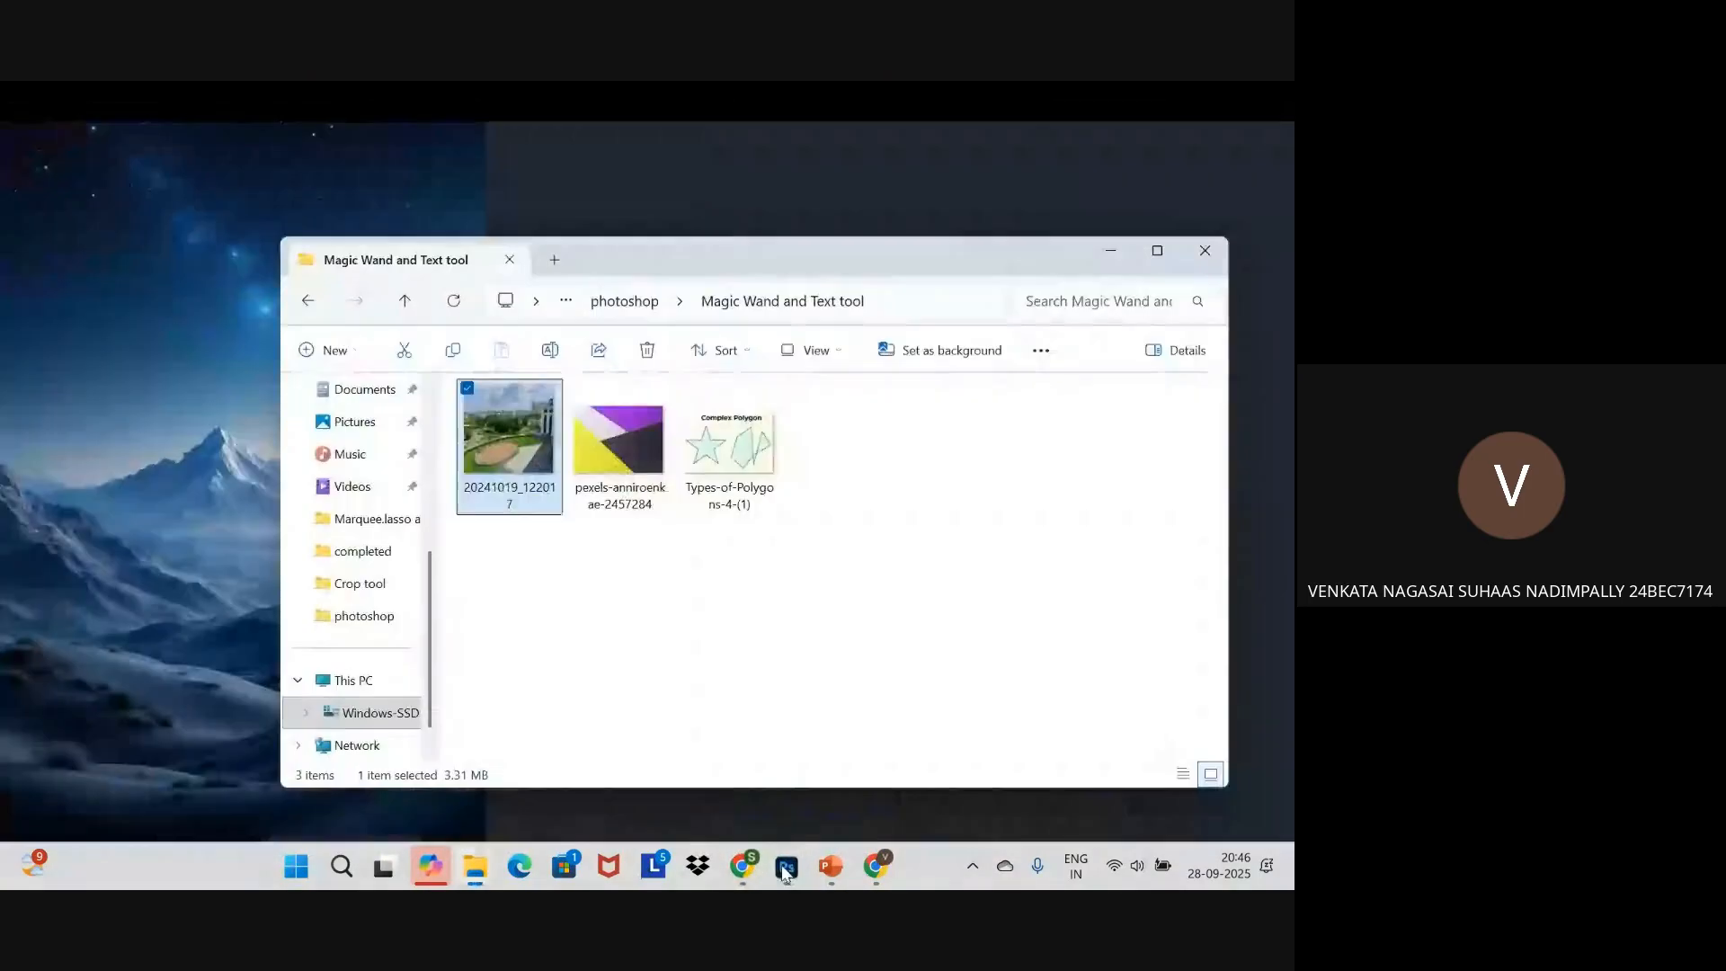
{"action": "left_click", "coordinate": [744, 868]}
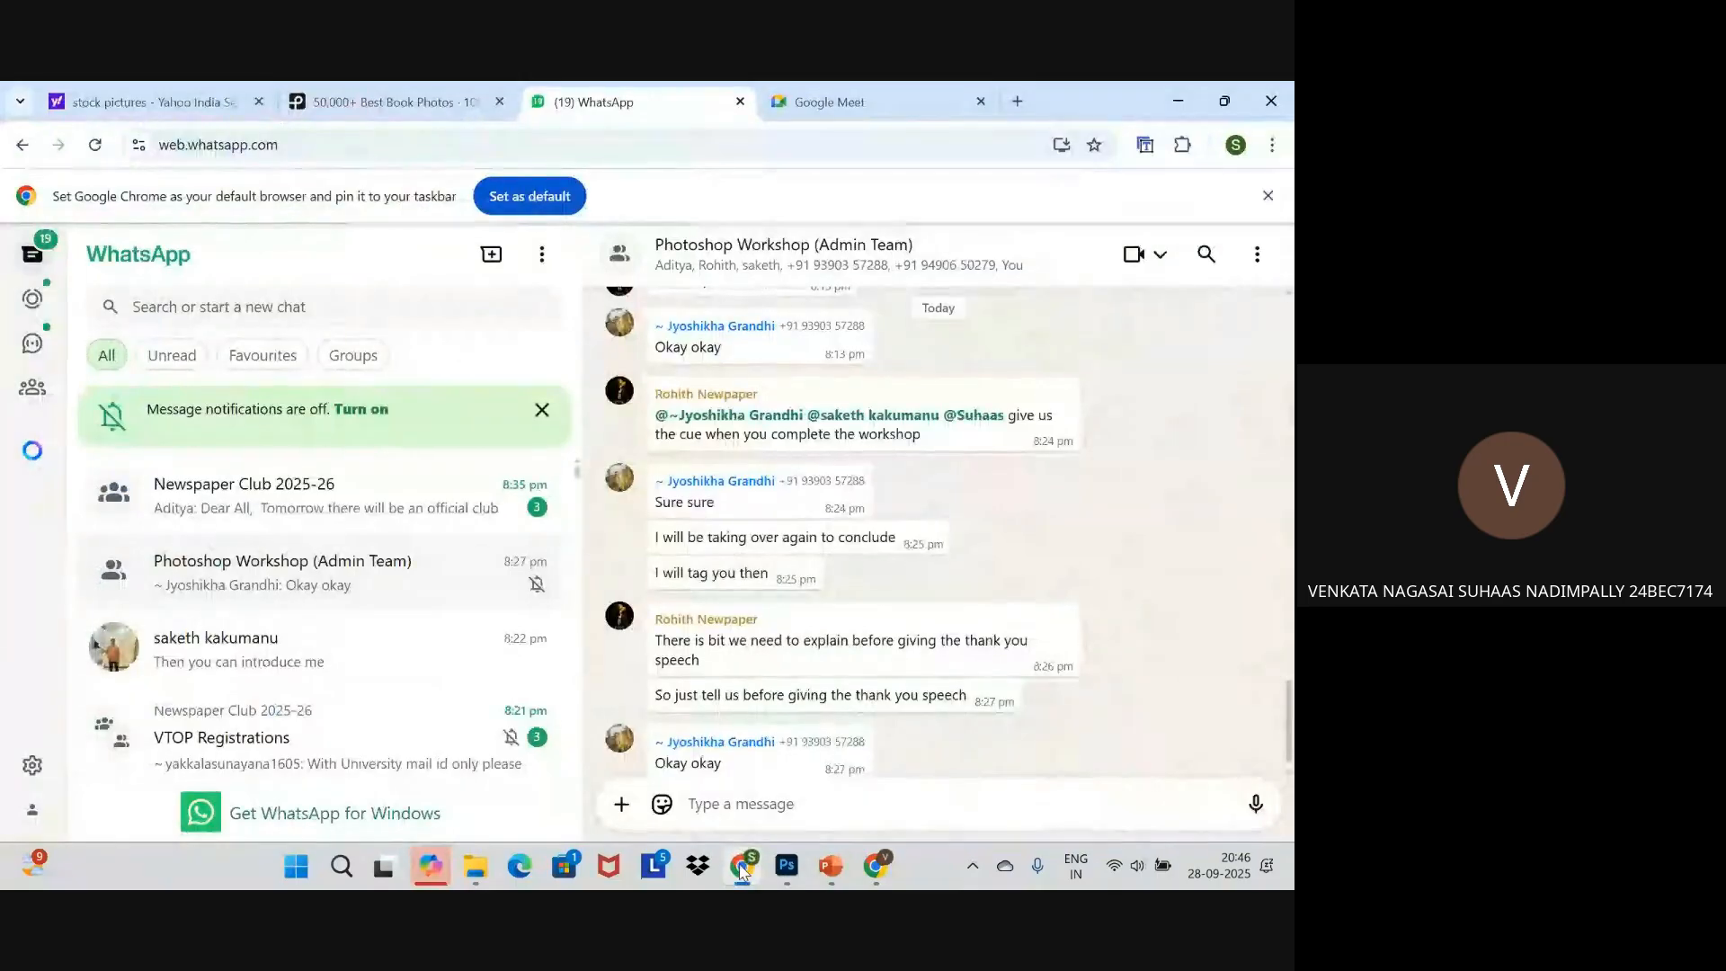
{"action": "left_click", "coordinate": [790, 868]}
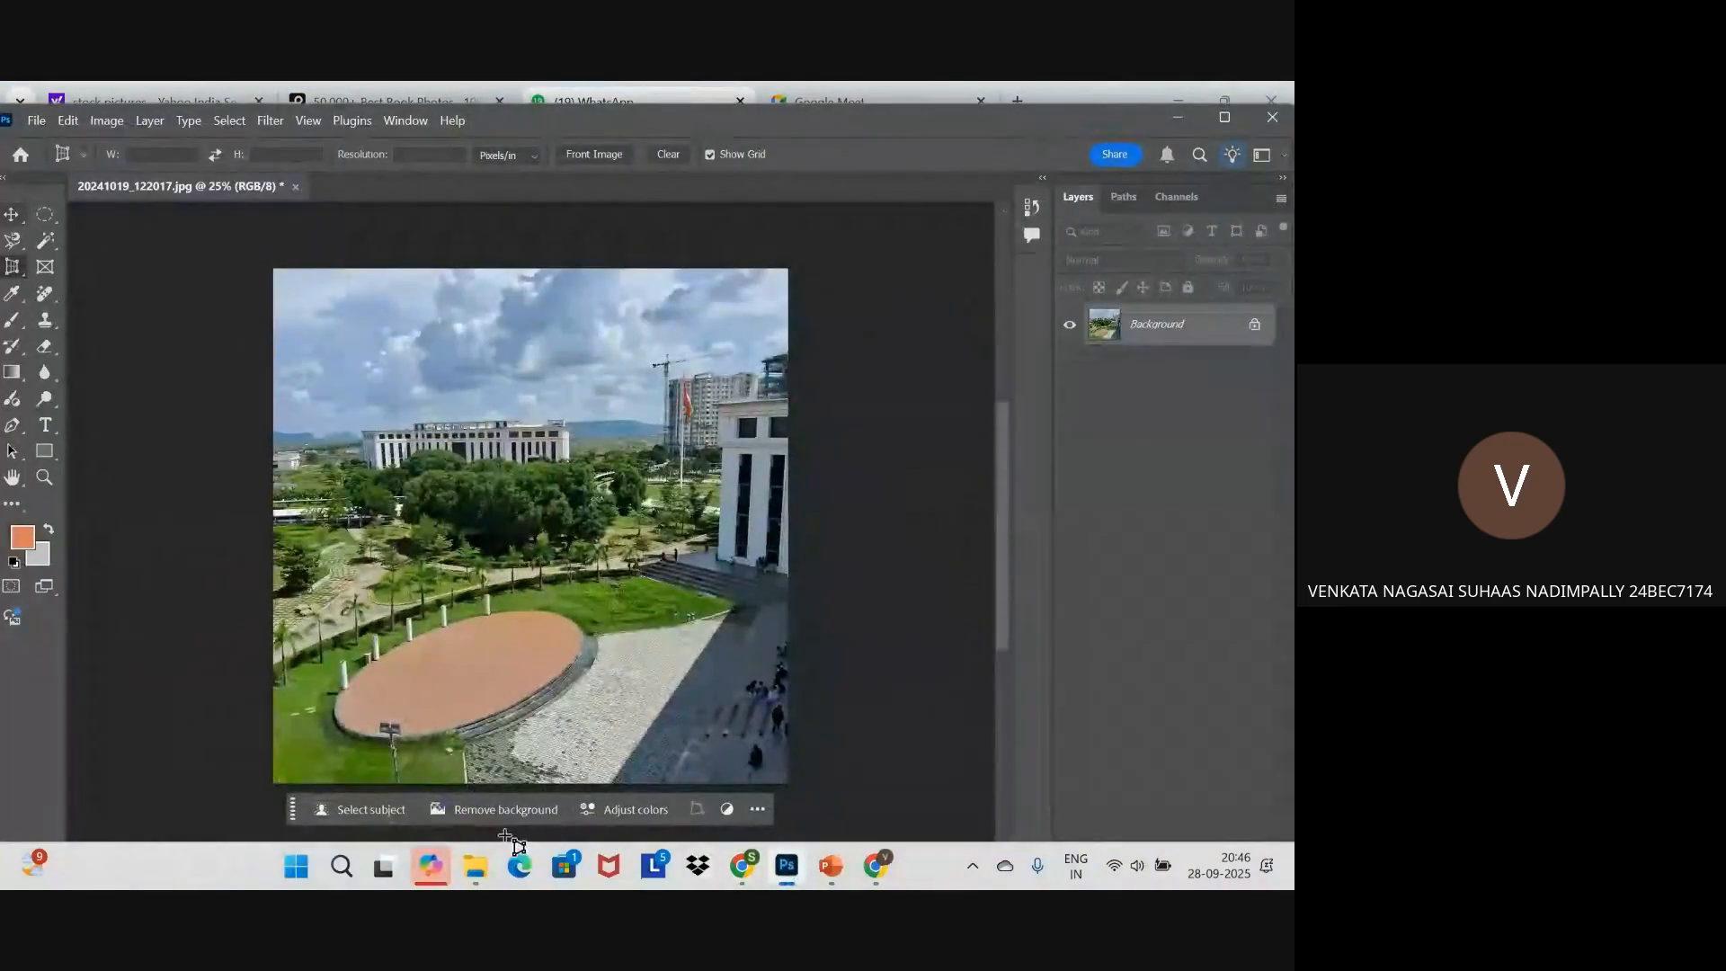
Place the image pexels-anniroenkae-2457284 from the Magic Wand and Text tool folder onto the campus photo.
{"action": "mouse_move", "coordinate": [477, 865]}
{"action": "left_click", "coordinate": [570, 751]}
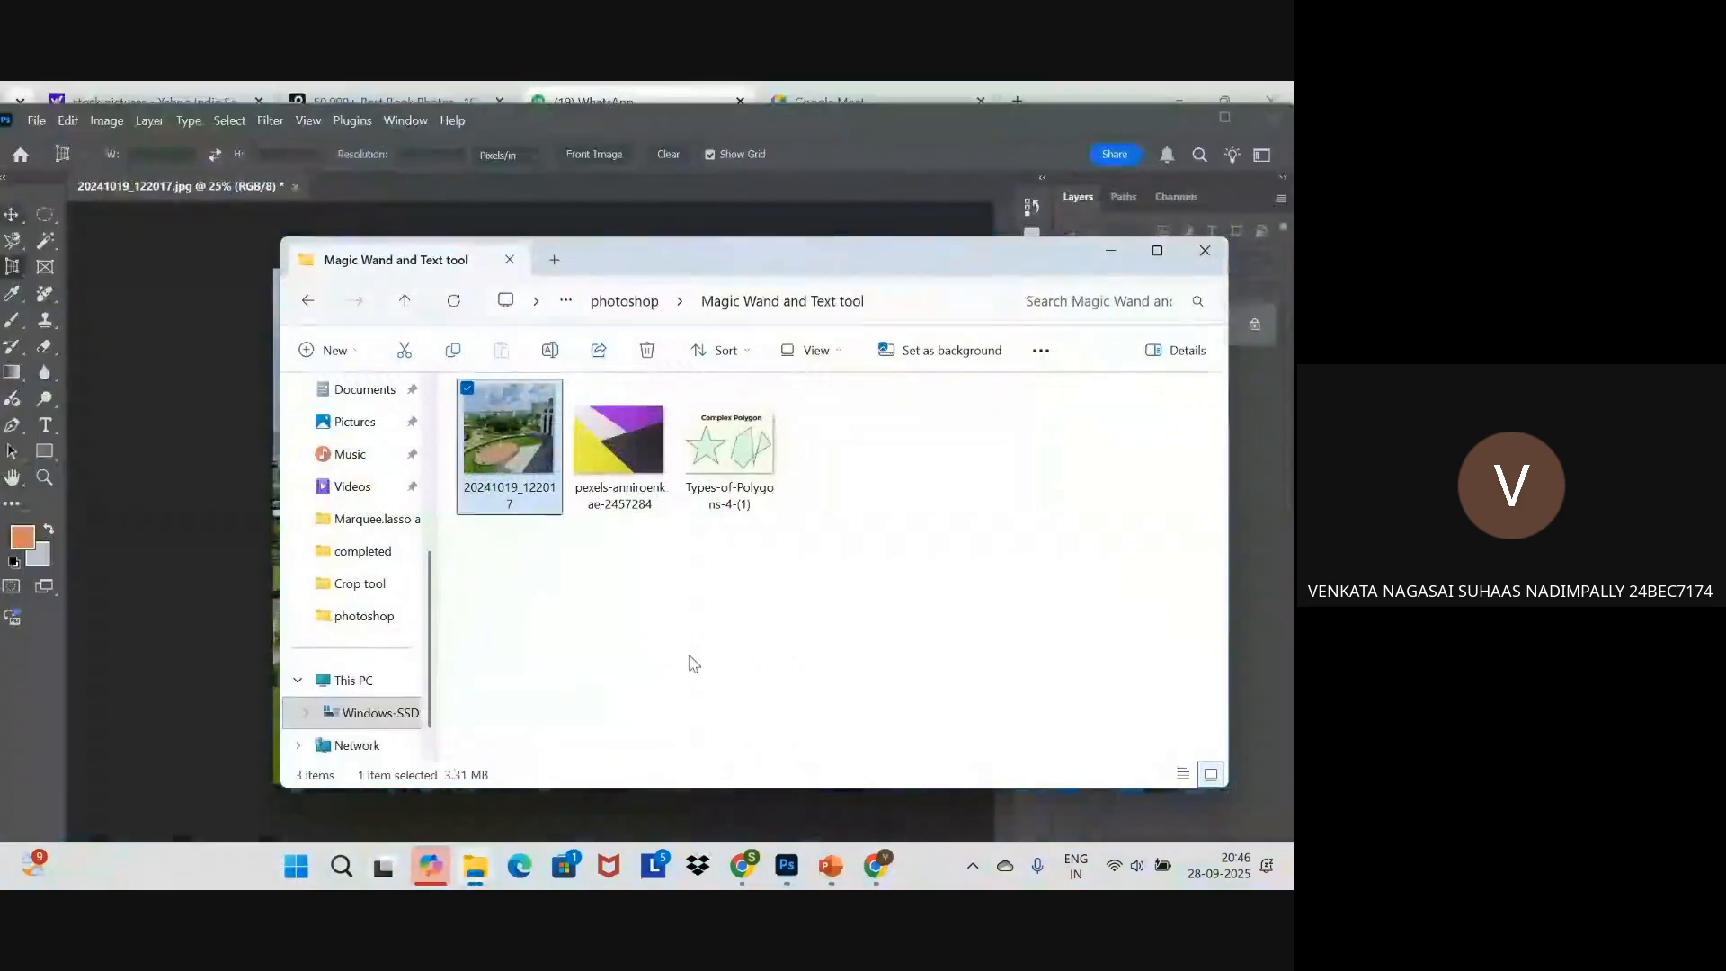
{"action": "left_click_drag", "start_coordinate": [654, 434], "coordinate": [244, 471]}
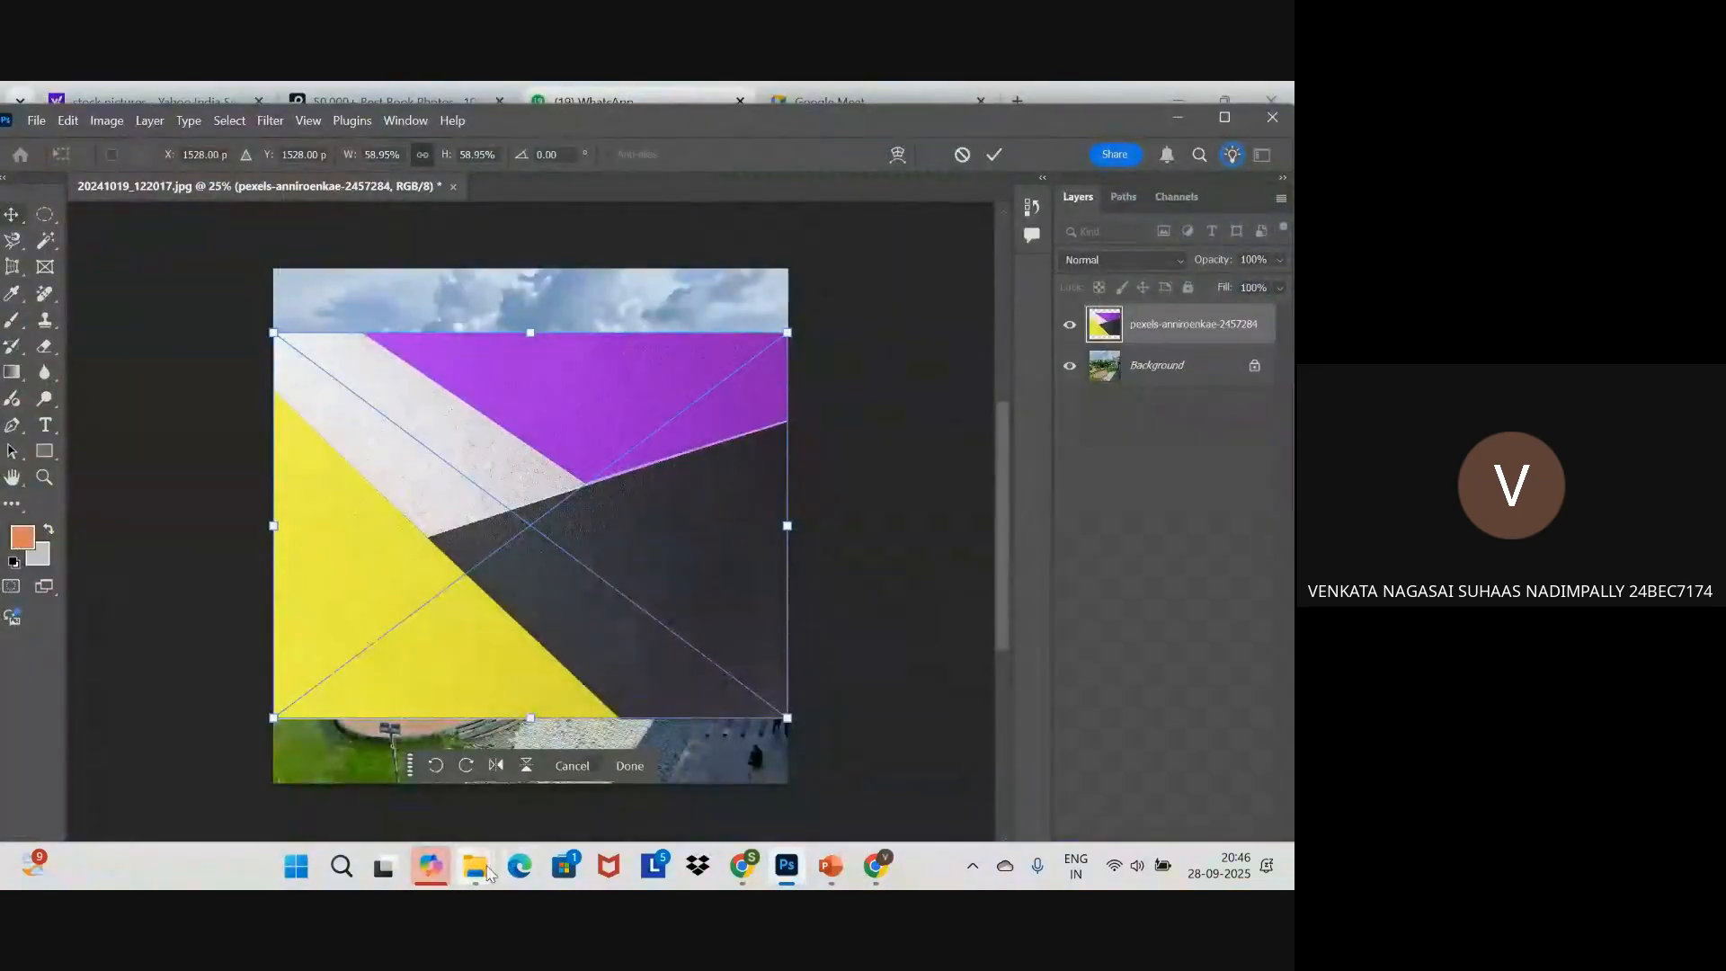
Try to add the image Types-of-Polygons-4-(1) from the Magic Wand and Text tool folder to the open Photoshop document.
{"action": "mouse_move", "coordinate": [488, 873]}
{"action": "left_click", "coordinate": [575, 768]}
{"action": "left_click", "coordinate": [734, 464]}
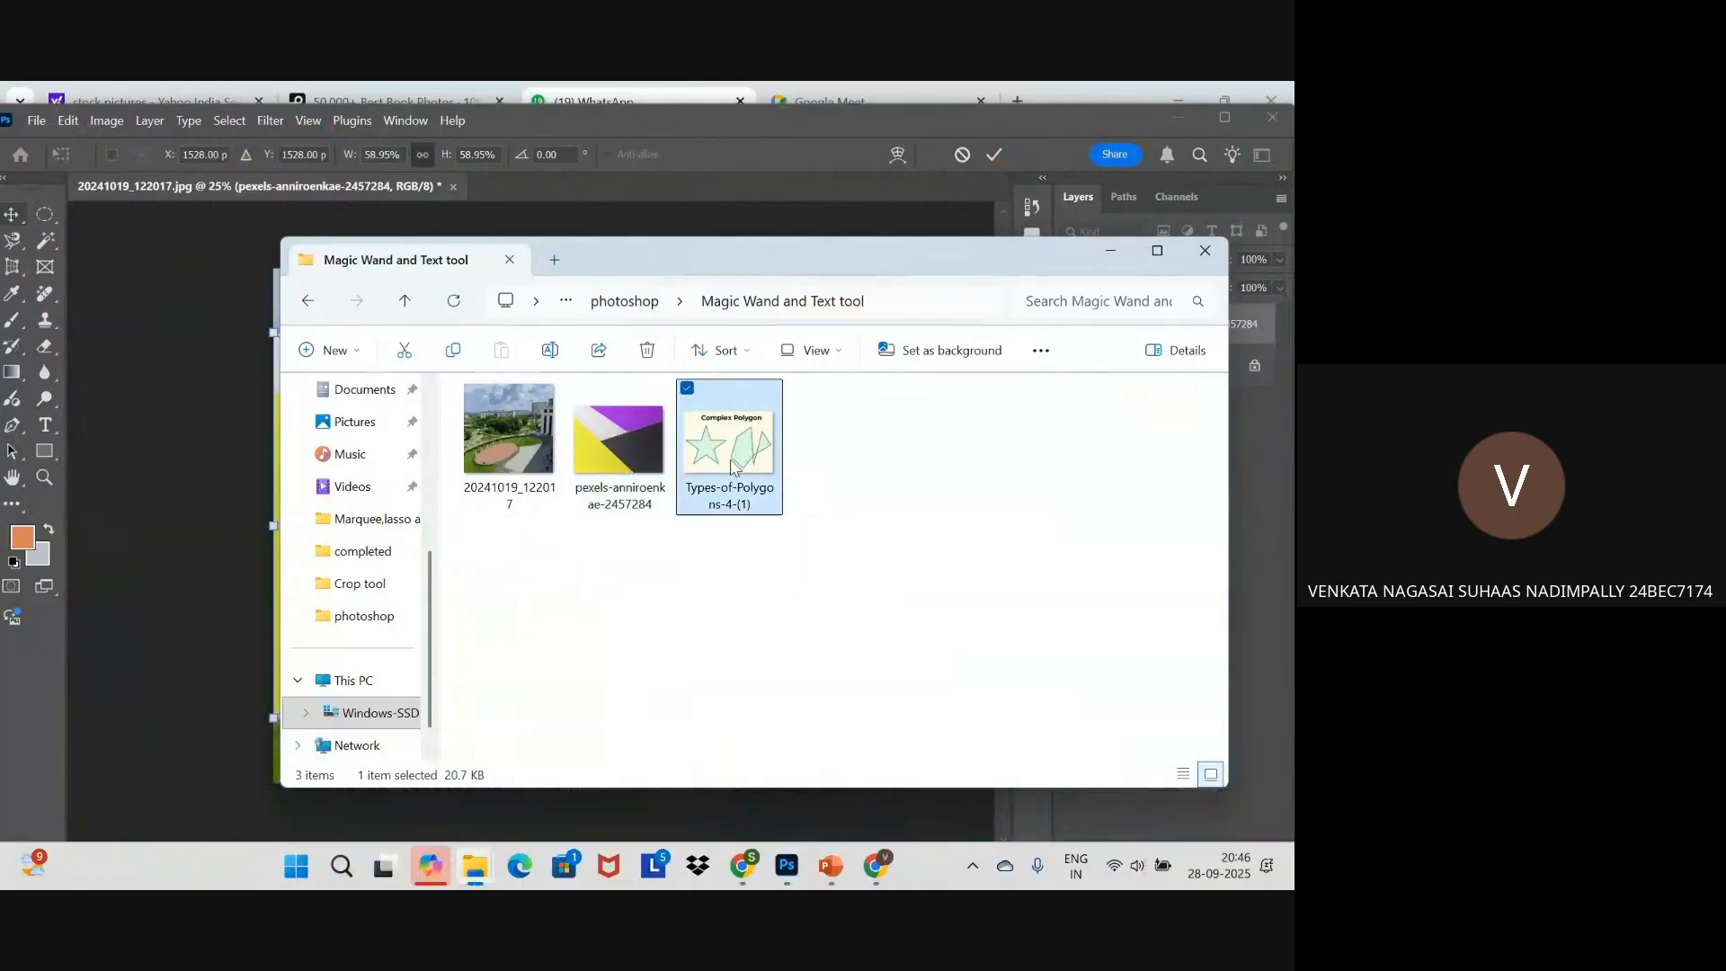
{"action": "left_click_drag", "start_coordinate": [731, 465], "coordinate": [209, 517]}
{"action": "left_click", "coordinate": [1122, 250]}
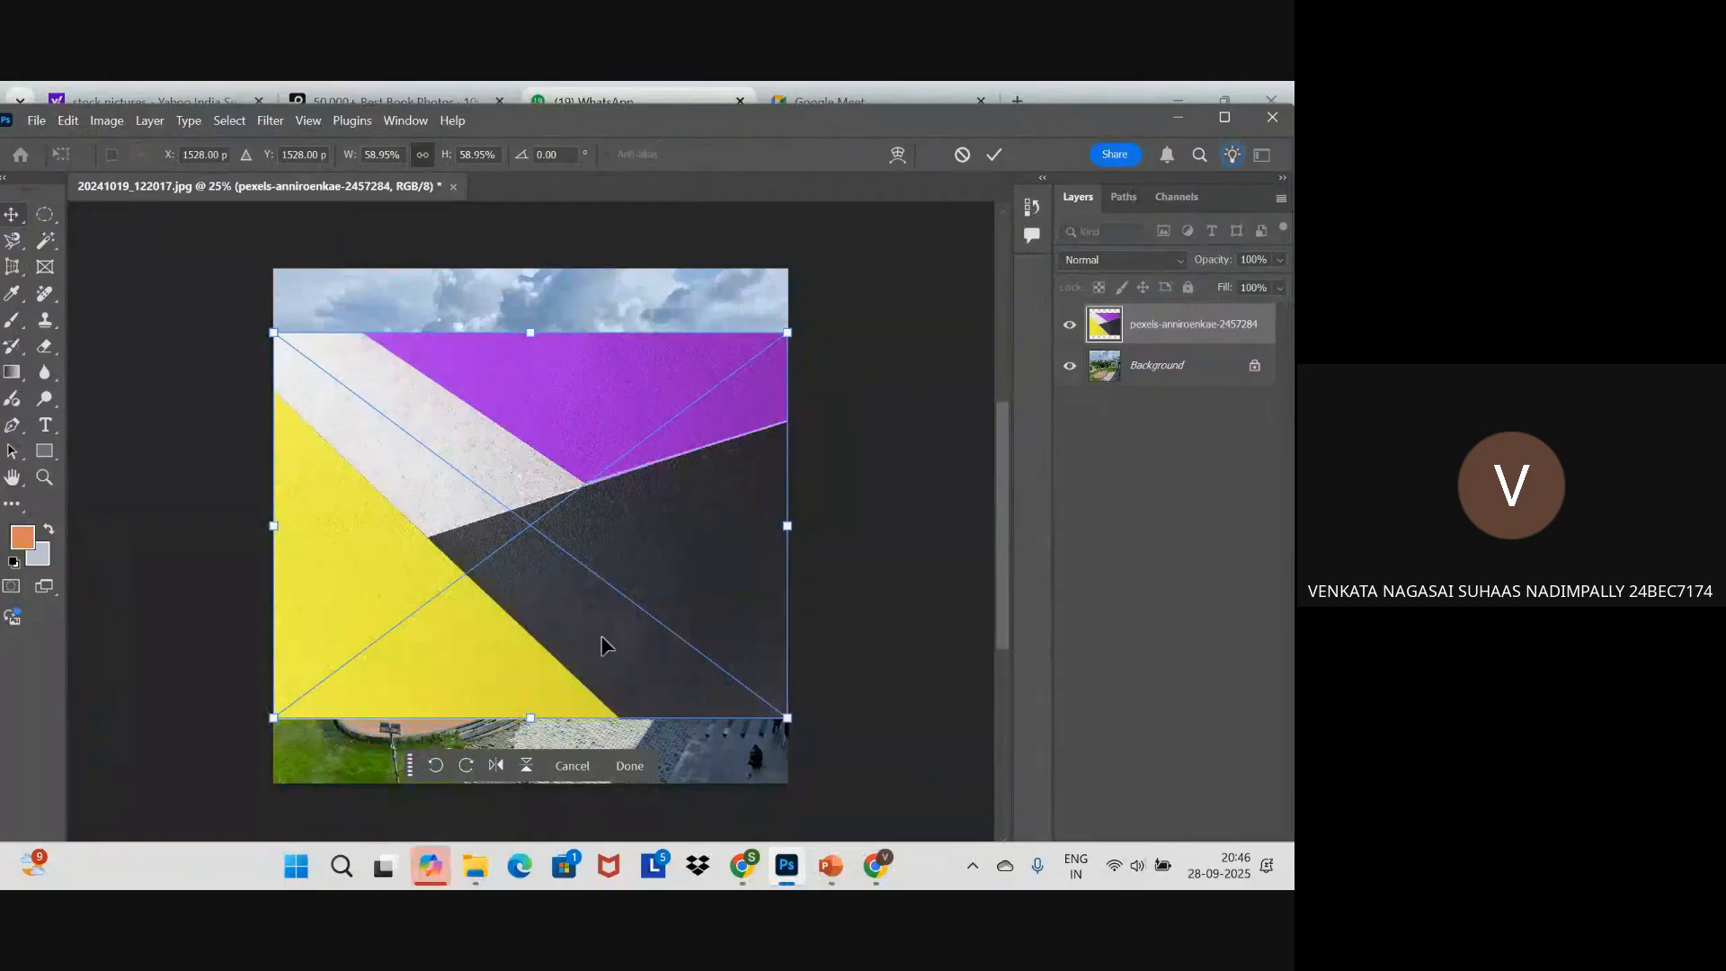
{"action": "mouse_move", "coordinate": [476, 867]}
{"action": "left_click", "coordinate": [585, 764]}
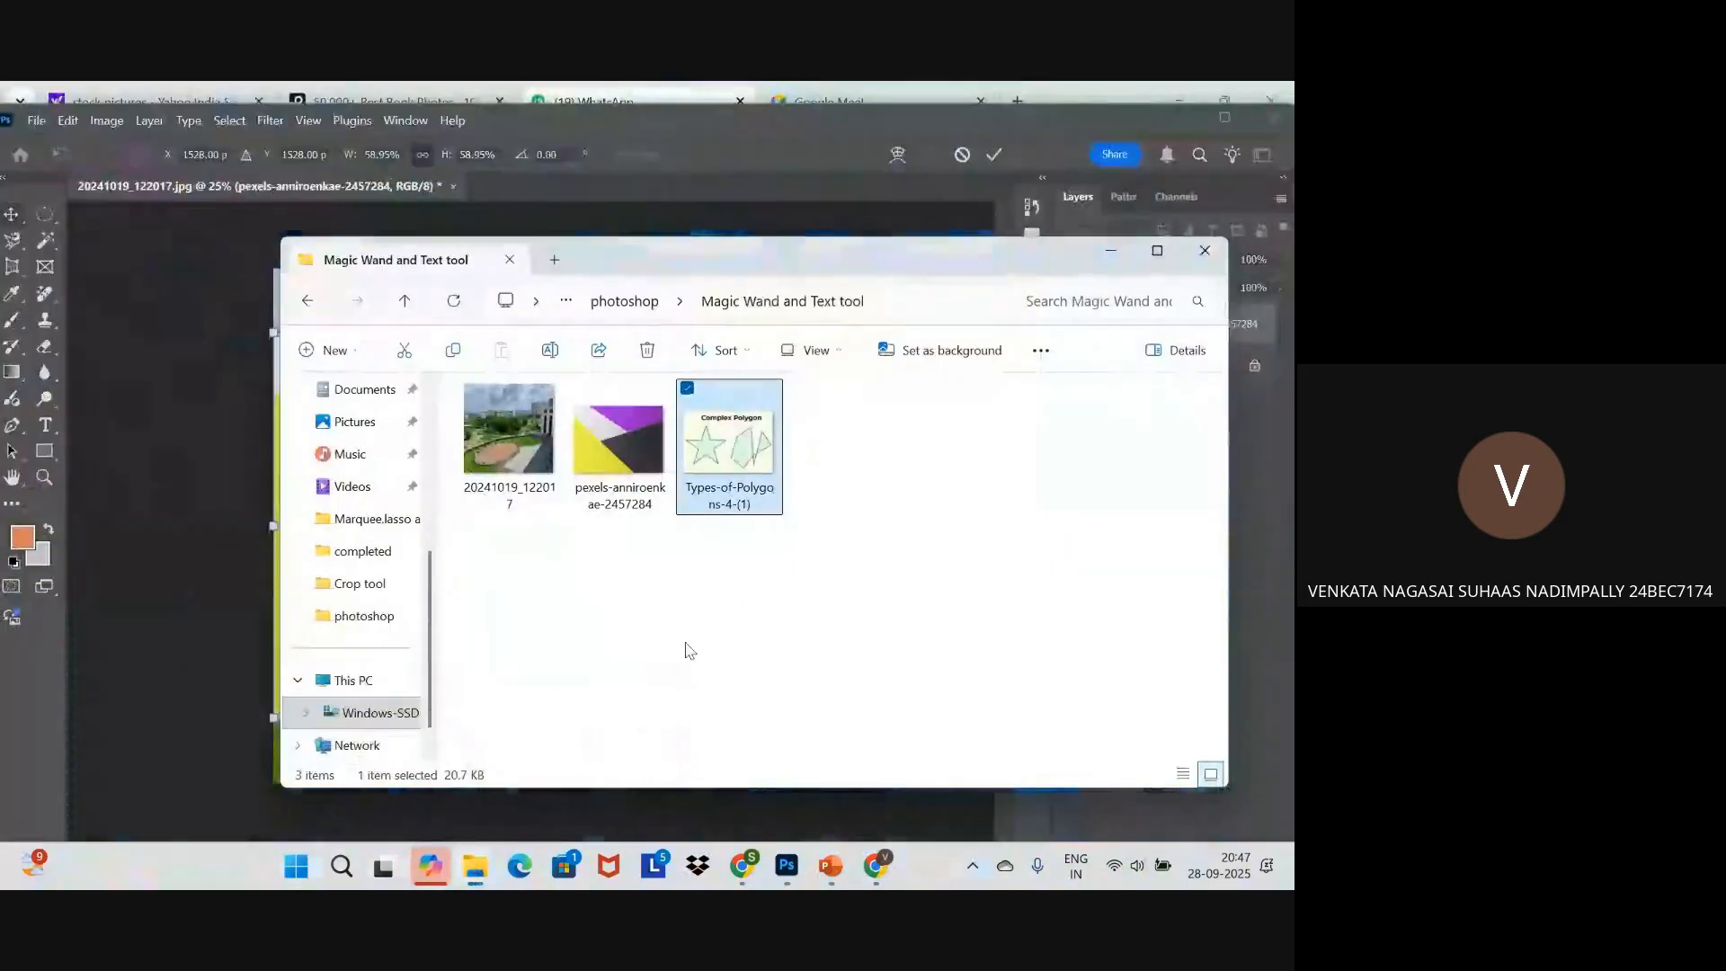
{"action": "left_click_drag", "start_coordinate": [768, 451], "coordinate": [253, 544]}
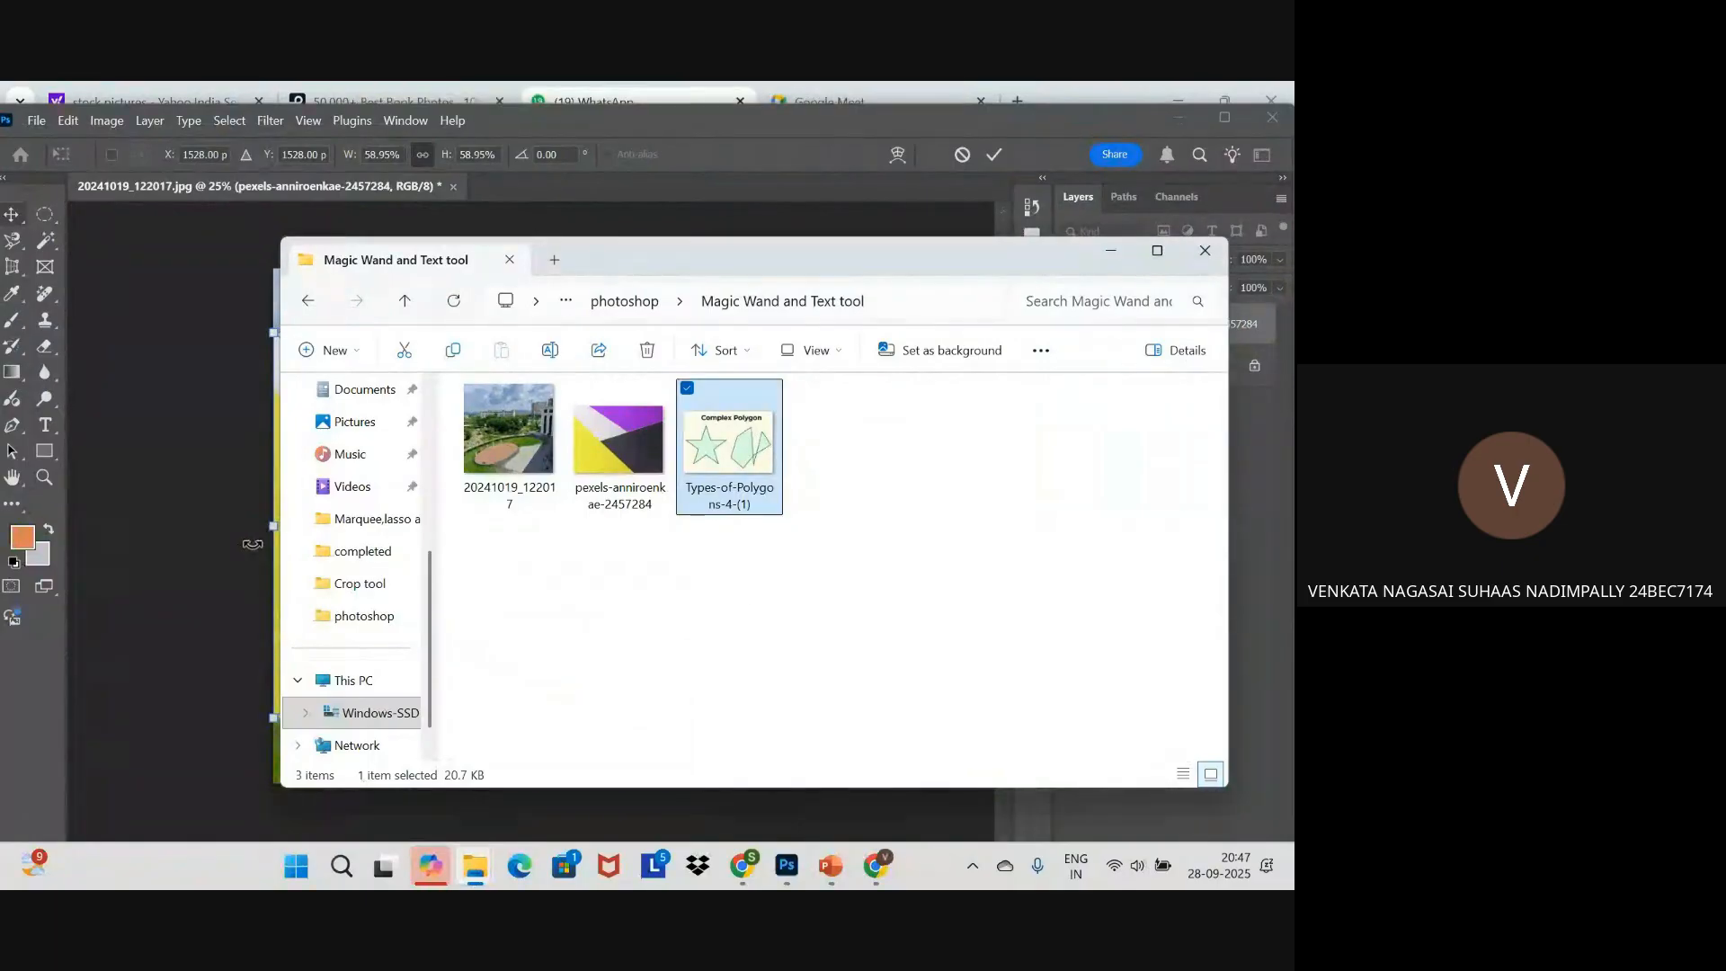
{"action": "left_click_drag", "start_coordinate": [993, 239], "coordinate": [1037, 452]}
{"action": "left_click", "coordinate": [1190, 448]}
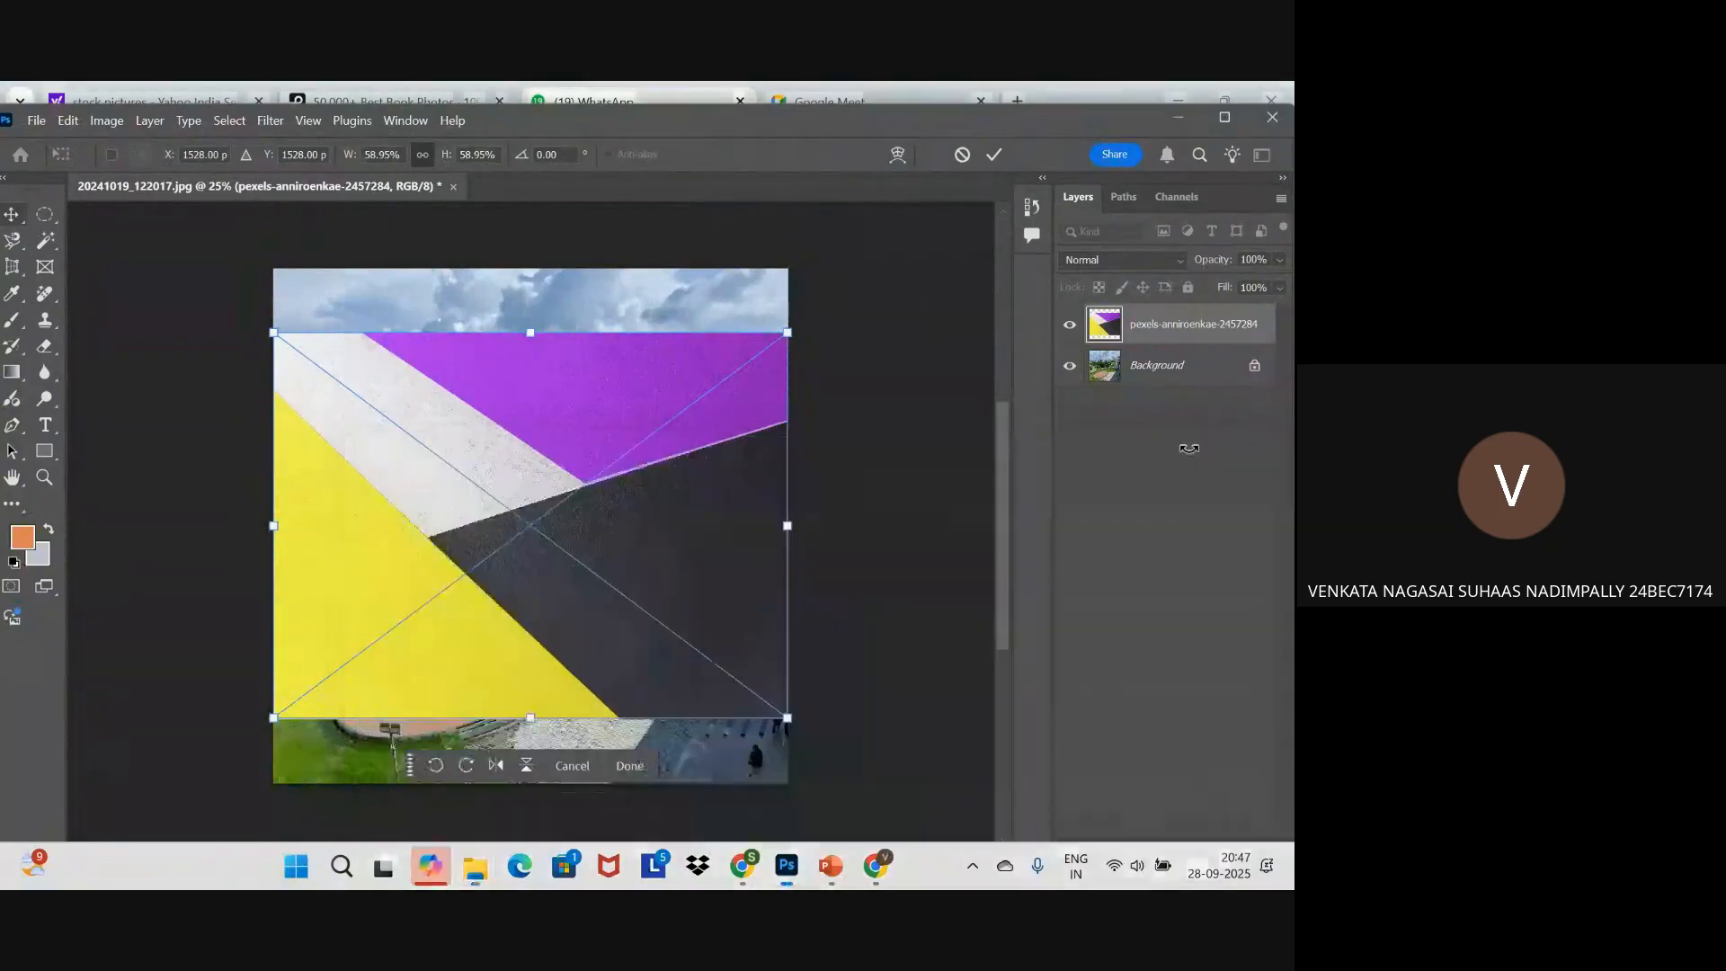
Move the placed geometric image slightly up and left to X 1504 px, Y 1320 px and commit its placement.
{"action": "left_click_drag", "start_coordinate": [639, 443], "coordinate": [601, 420]}
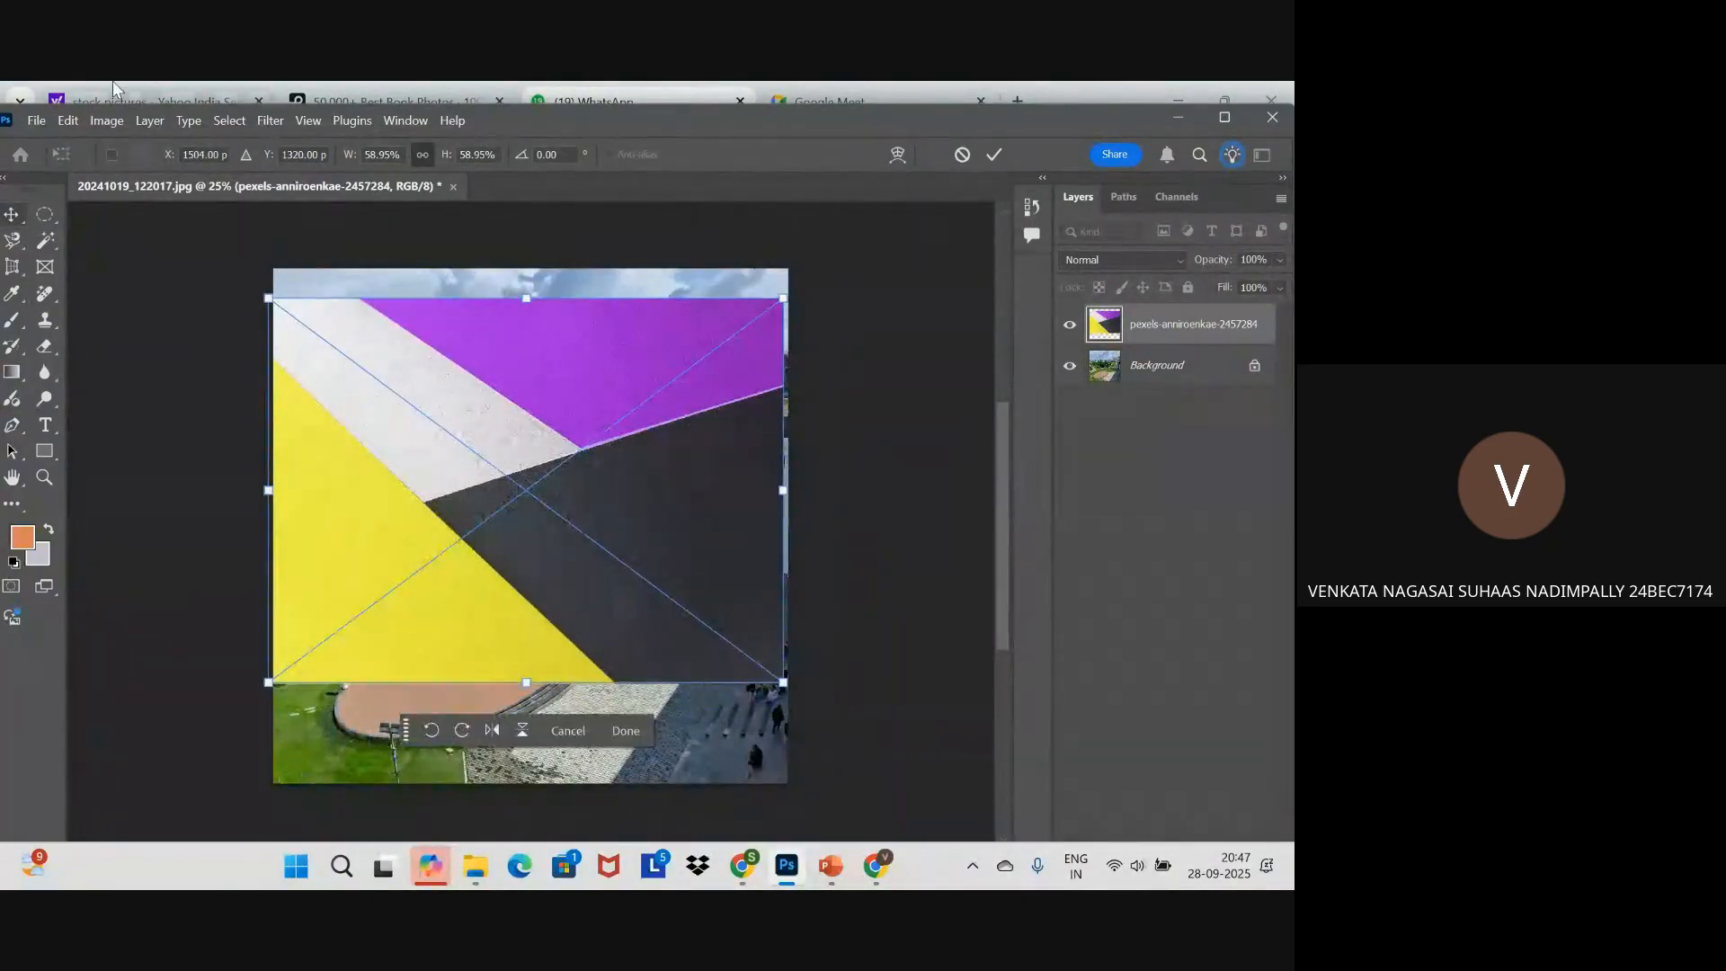
{"action": "left_click", "coordinate": [47, 217]}
{"action": "right_click", "coordinate": [49, 218]}
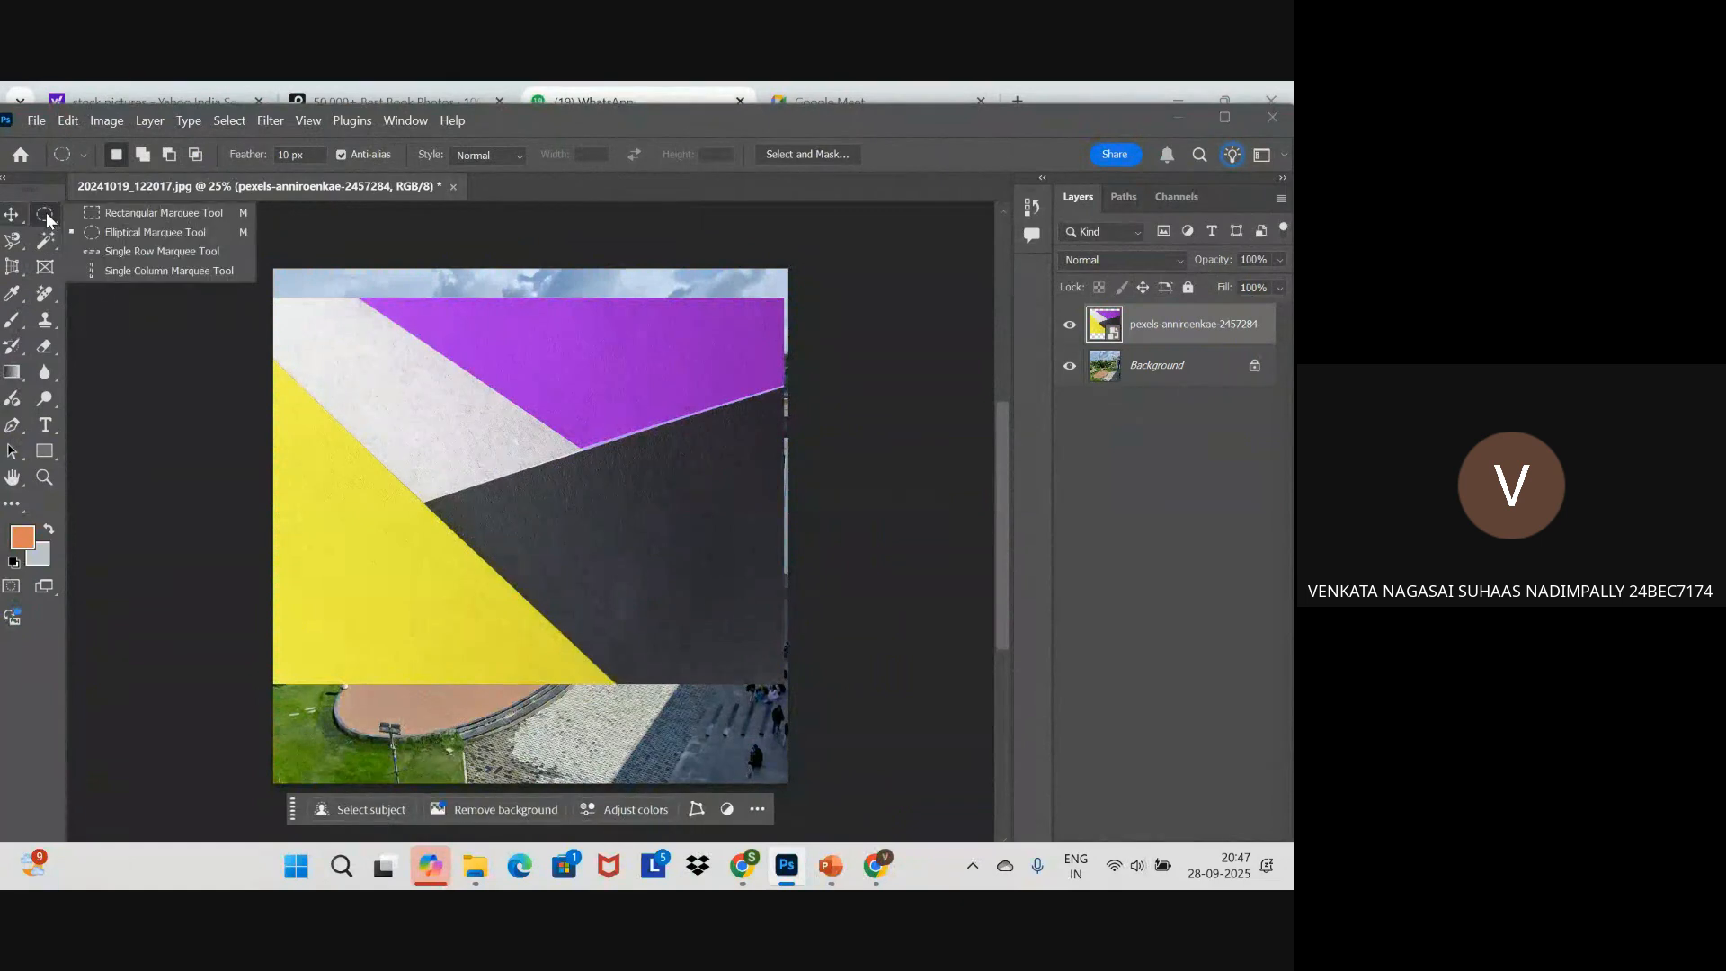
Select the image's yellow area with the Magic Wand tool and add the white, purple and black areas to the selection.
{"action": "left_click", "coordinate": [35, 240]}
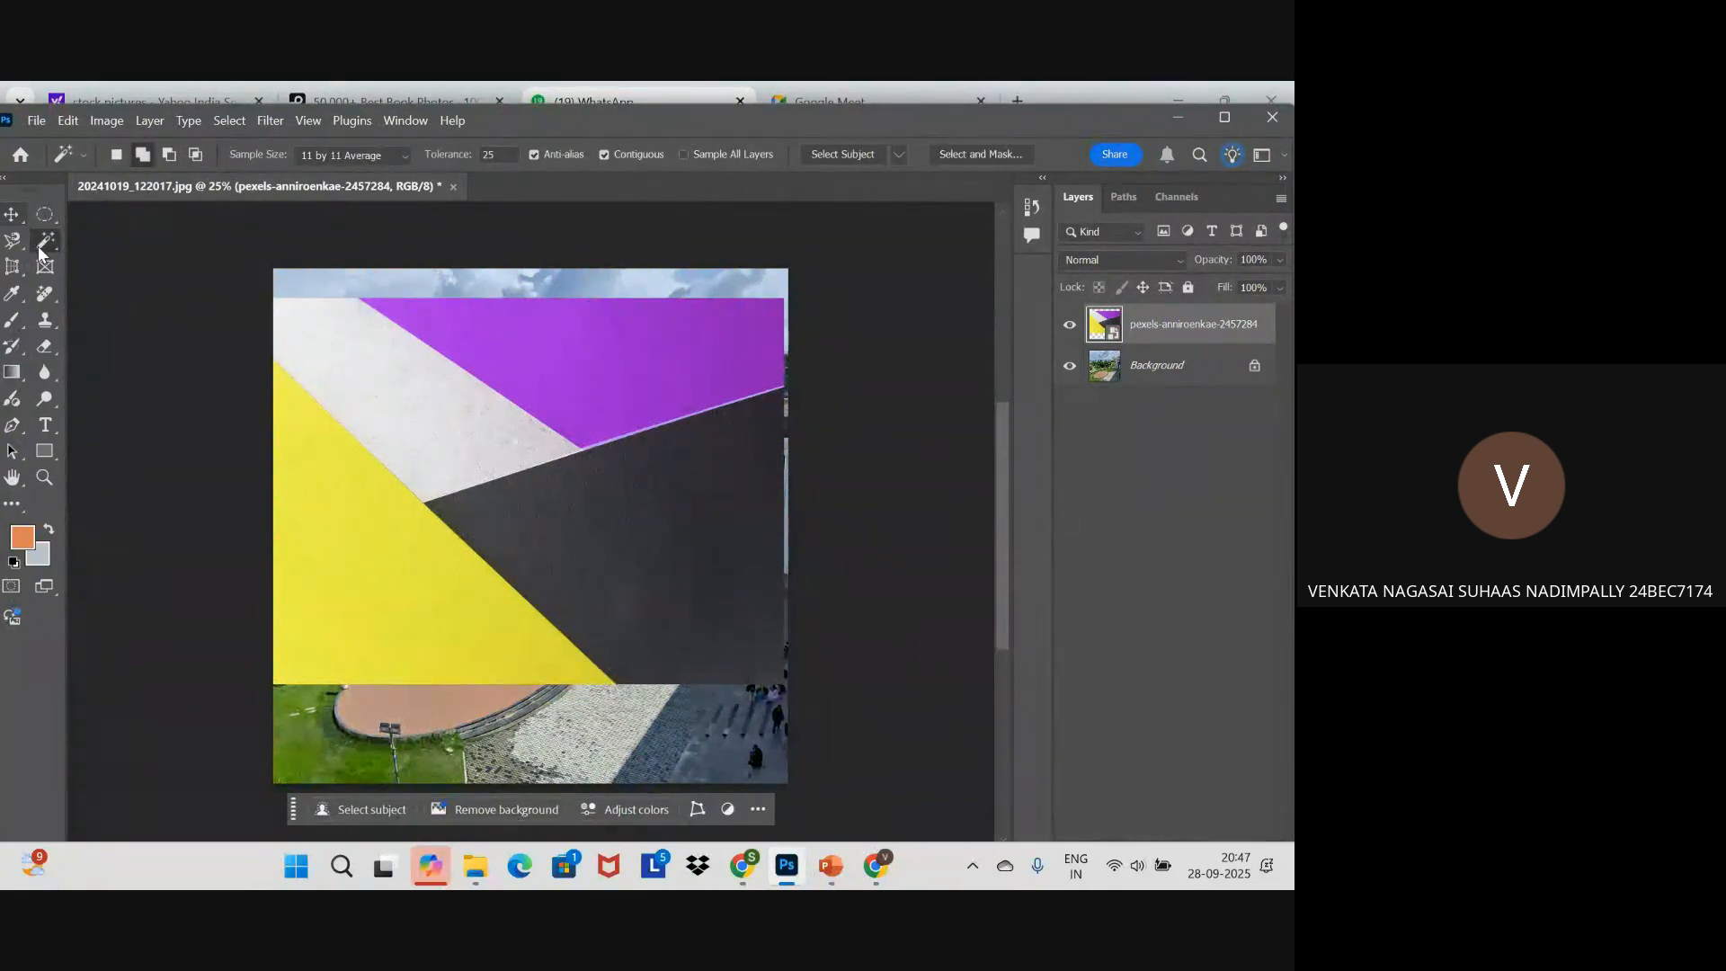
{"action": "right_click", "coordinate": [39, 253]}
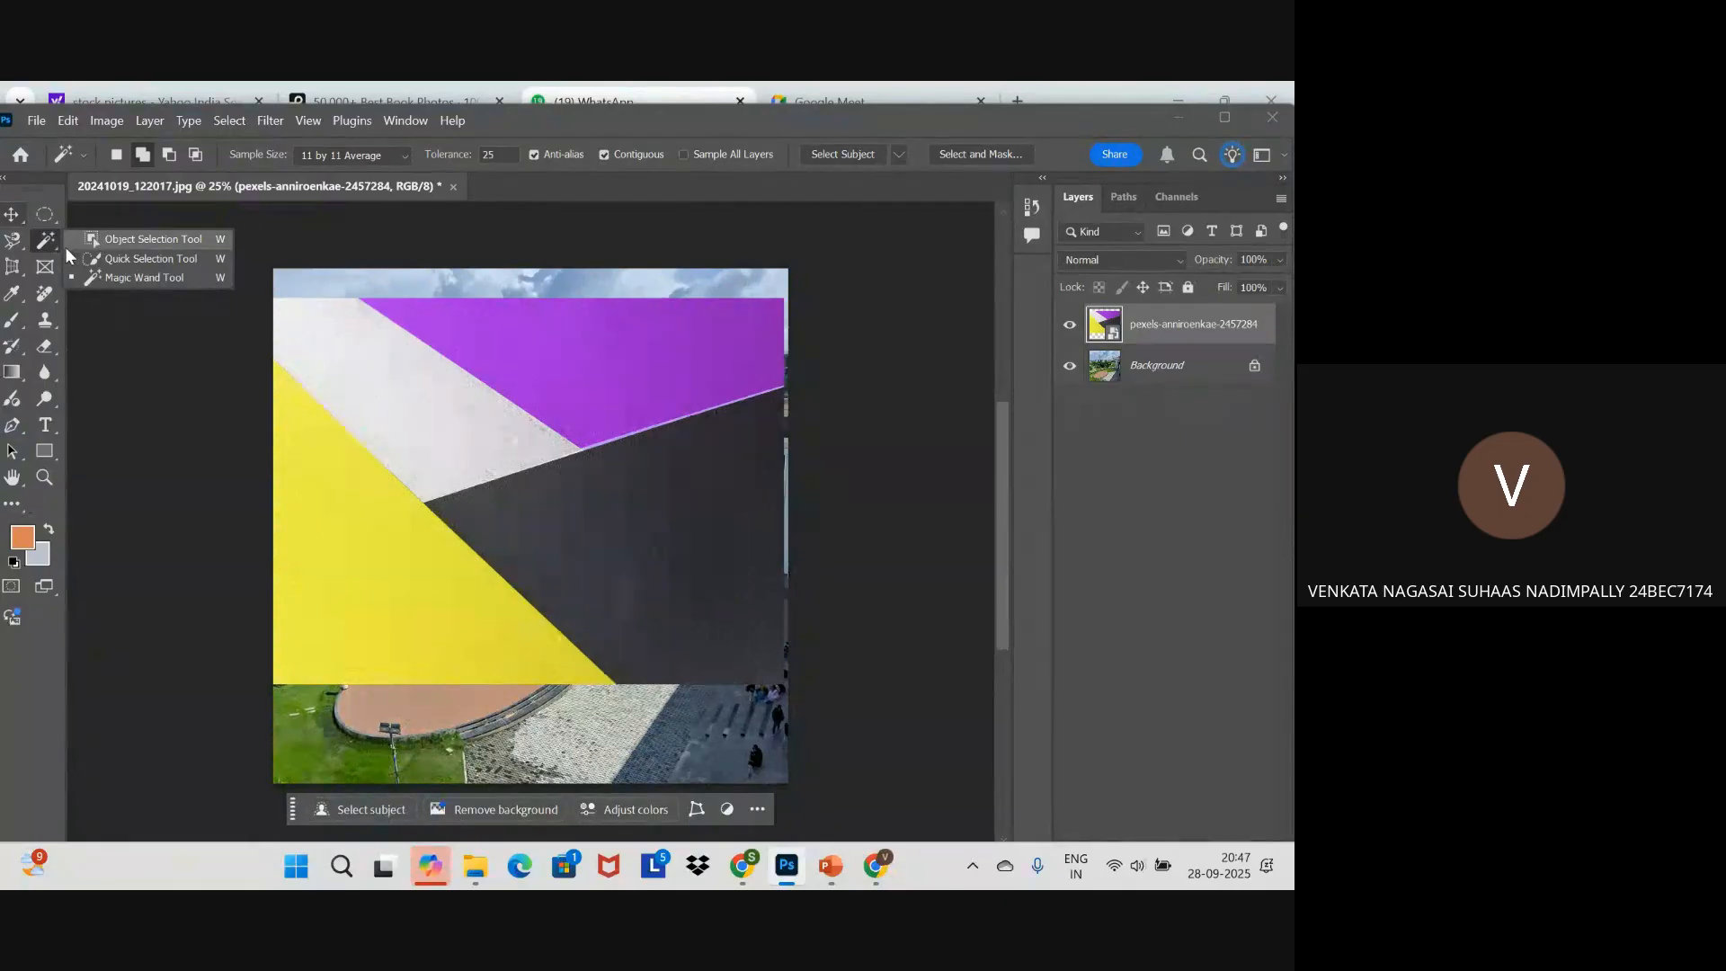
{"action": "left_click", "coordinate": [43, 244]}
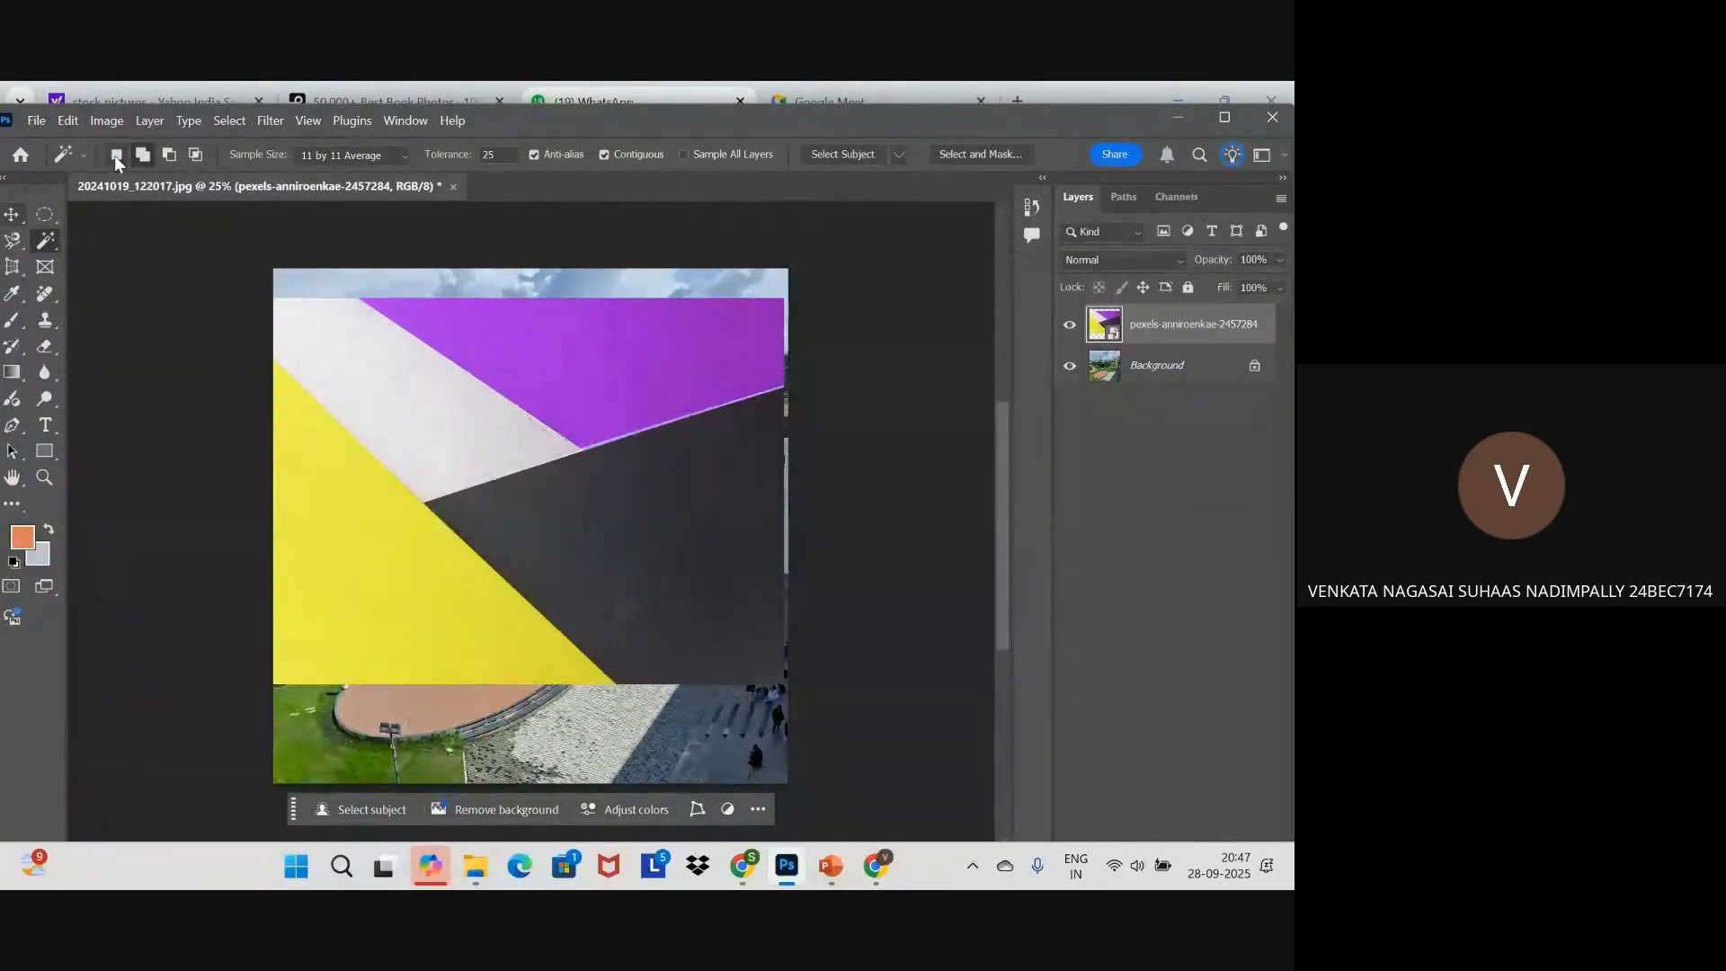
{"action": "left_click", "coordinate": [338, 482]}
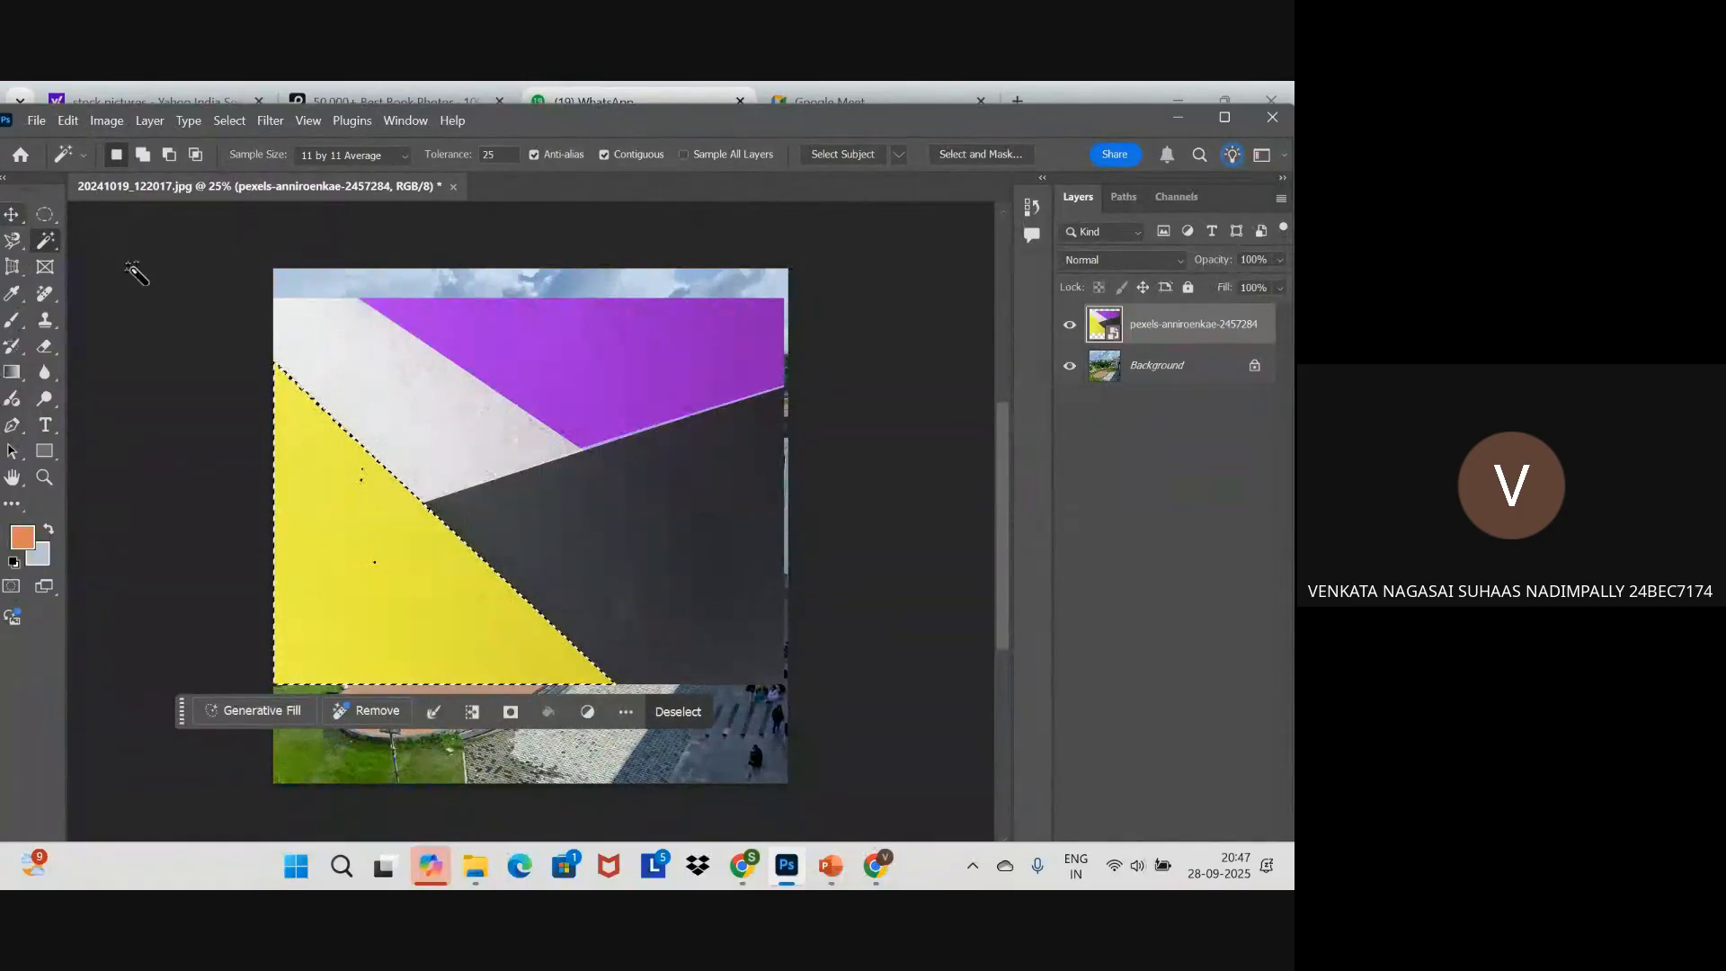
{"action": "left_click", "coordinate": [347, 353]}
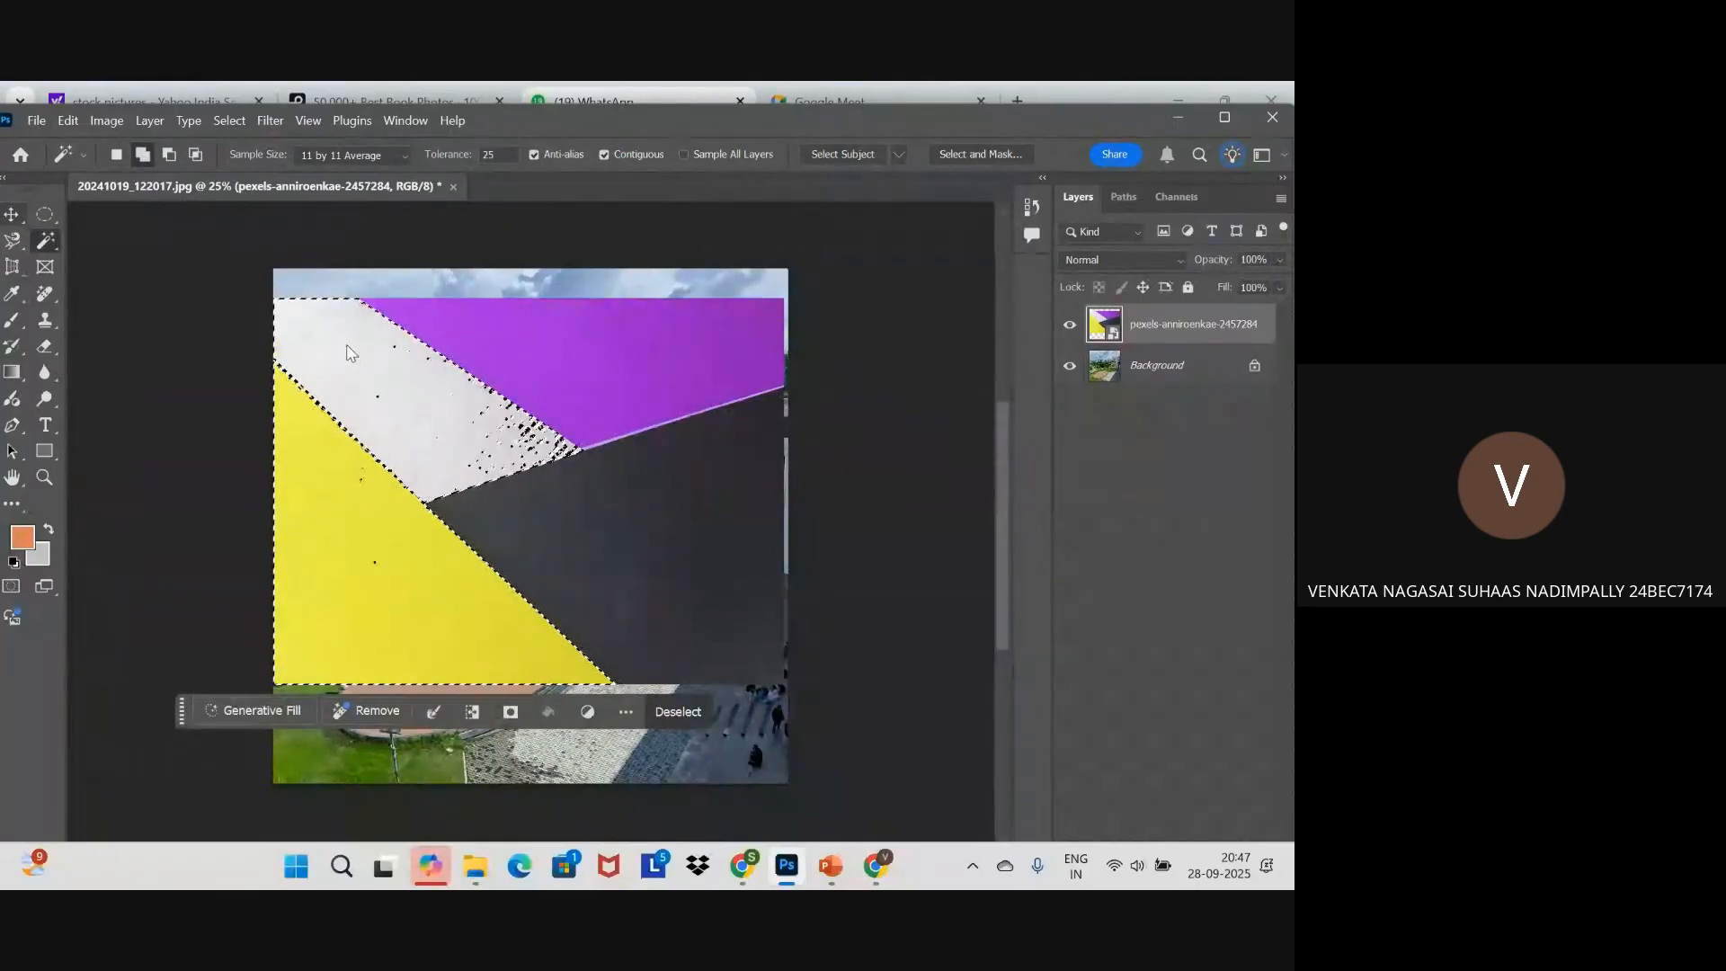
{"action": "left_click", "coordinate": [600, 393]}
{"action": "left_click", "coordinate": [686, 482]}
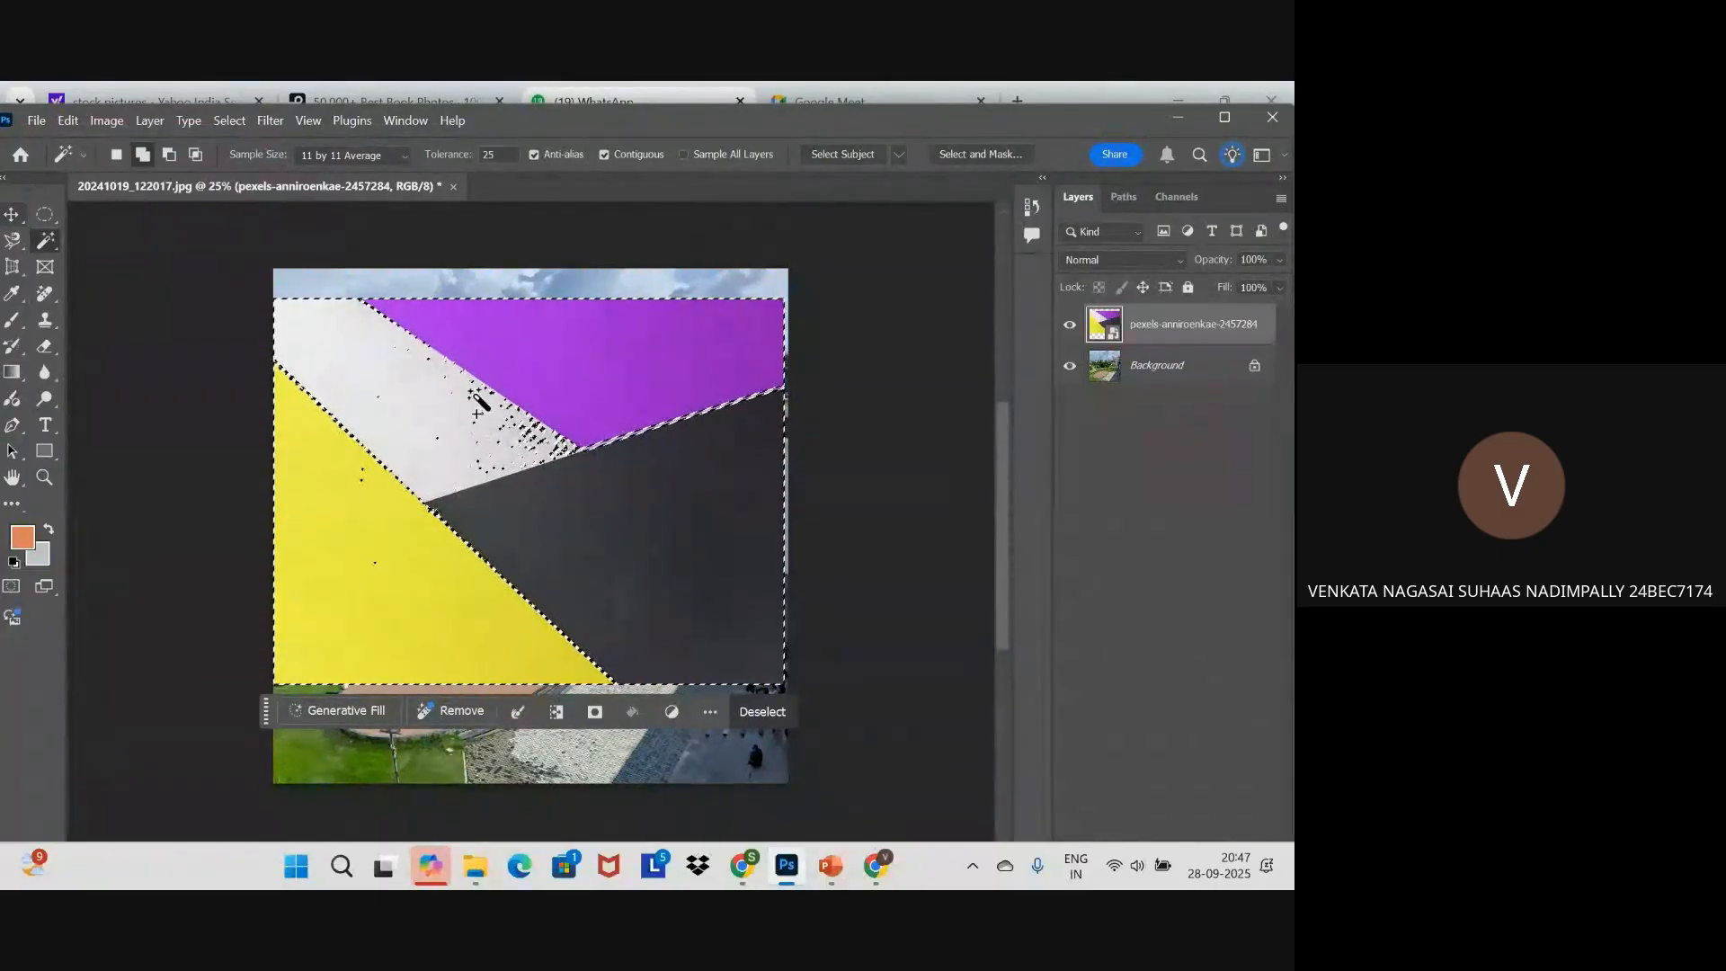
Subtract the white, purple and black areas from the Magic Wand selection, including the leftover specks in the black area.
{"action": "left_click", "coordinate": [170, 156]}
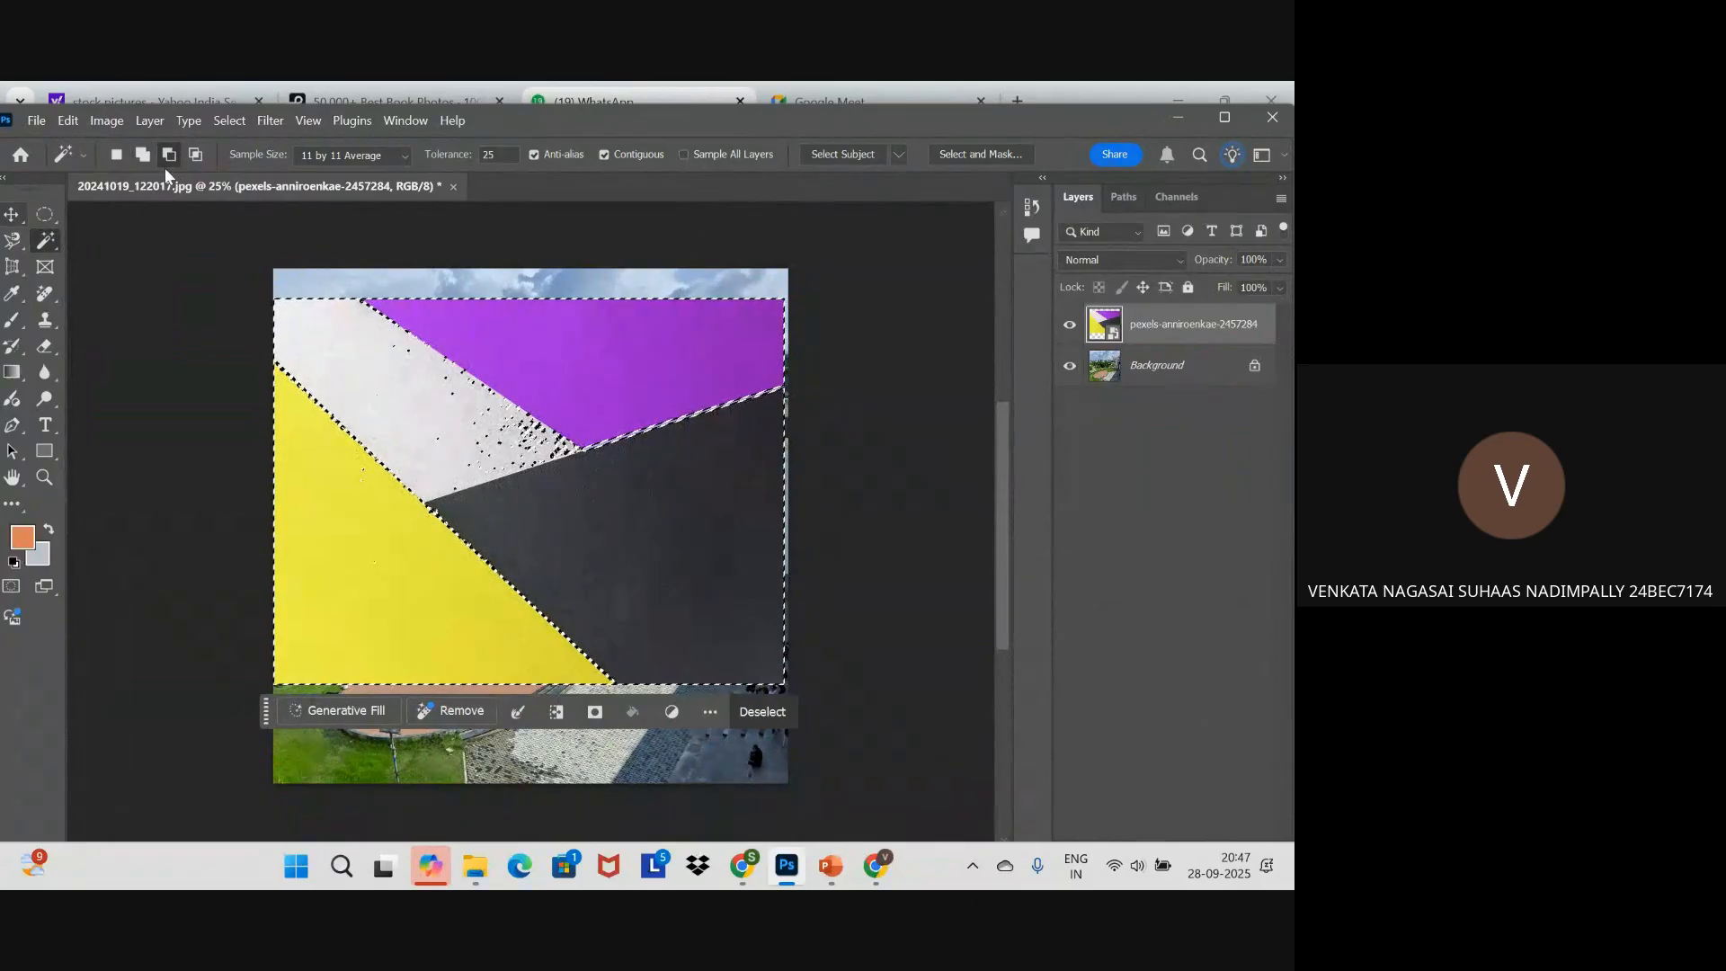
{"action": "left_click", "coordinate": [405, 385]}
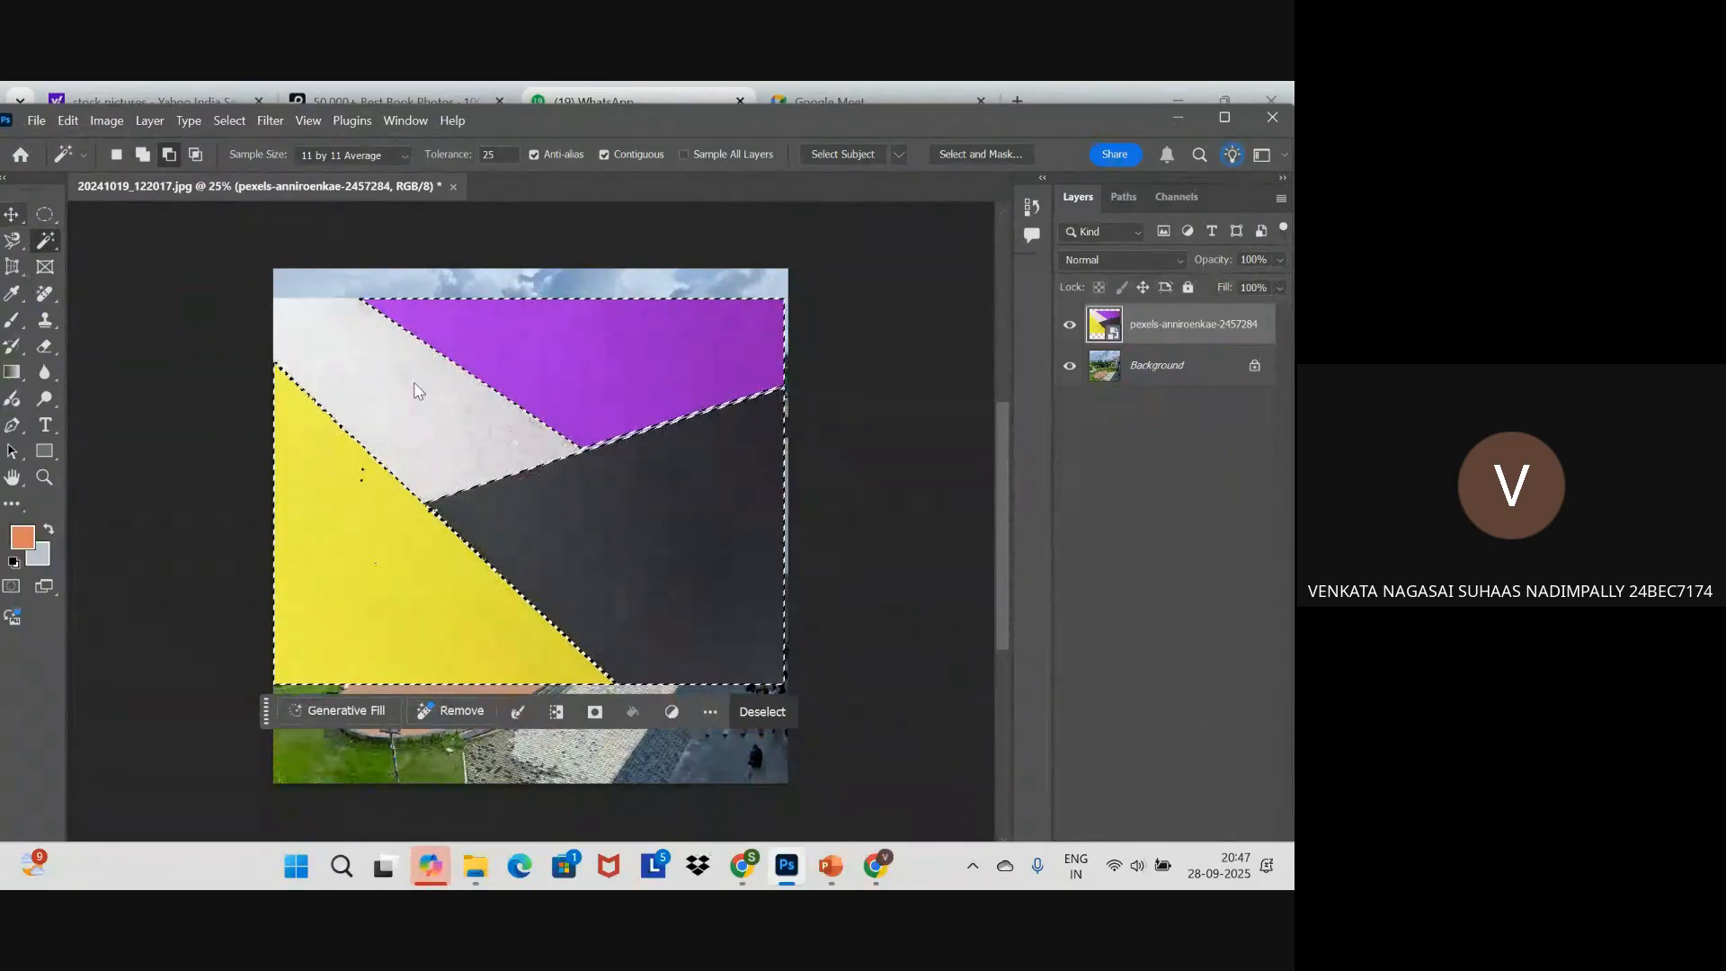
{"action": "left_click", "coordinate": [460, 315]}
{"action": "left_click", "coordinate": [721, 348]}
{"action": "left_click", "coordinate": [760, 437]}
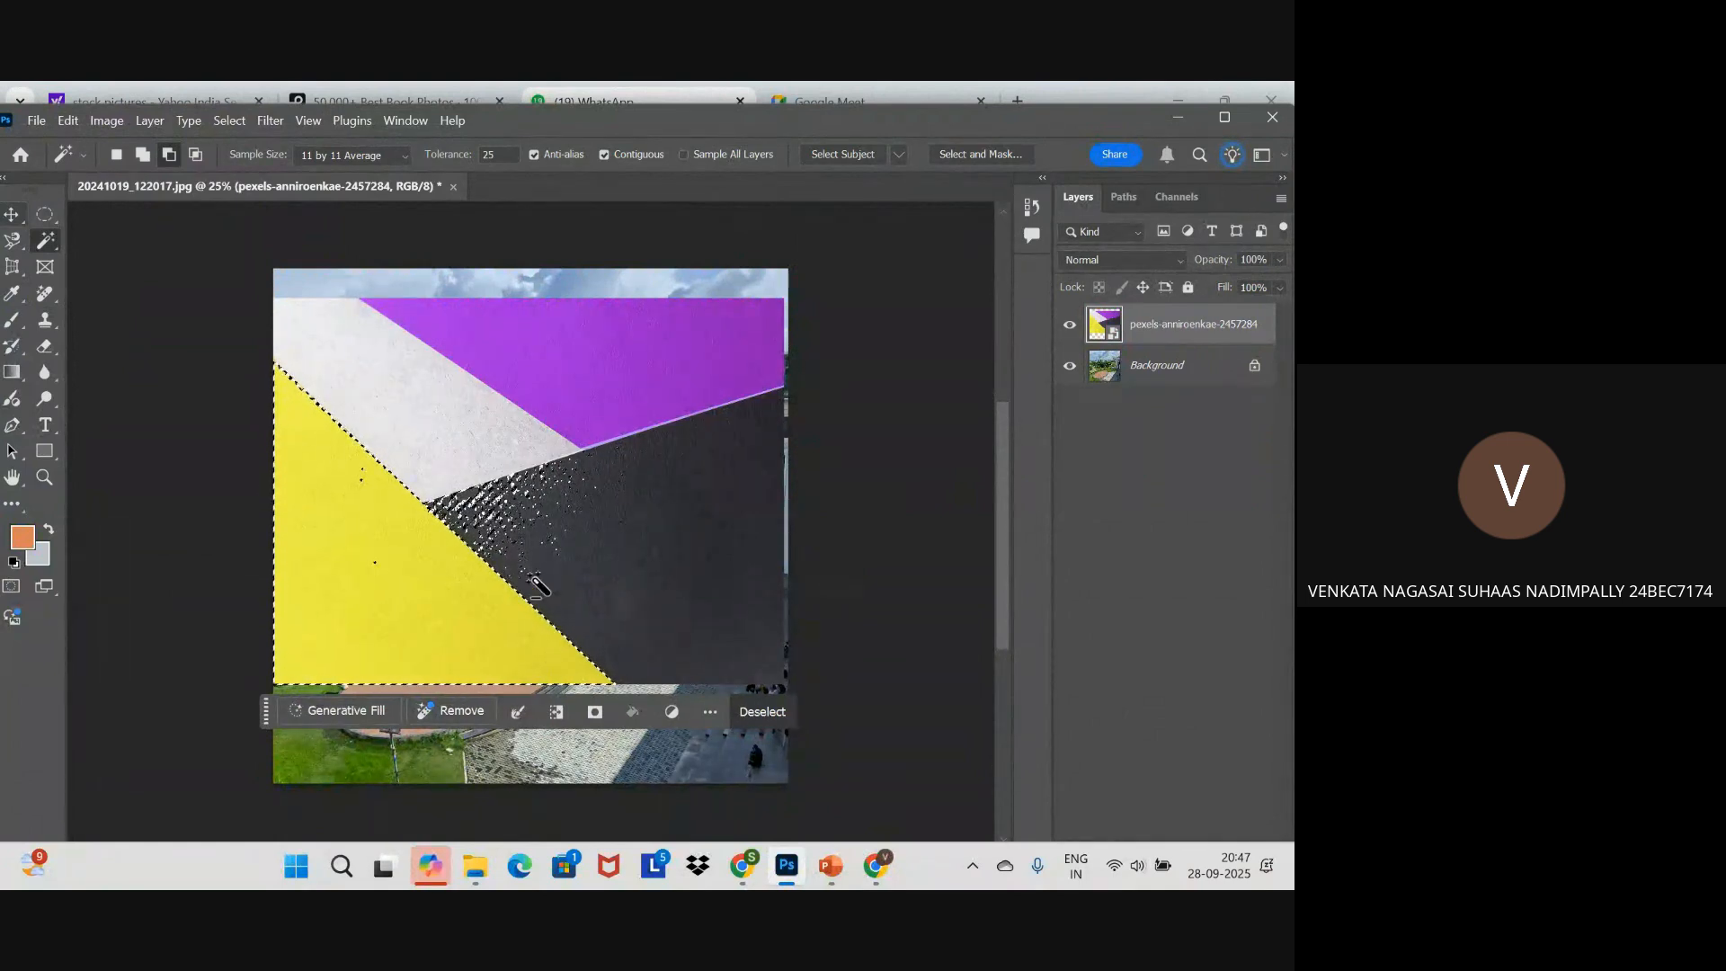
{"action": "left_click", "coordinate": [517, 503], "text": "alt"}
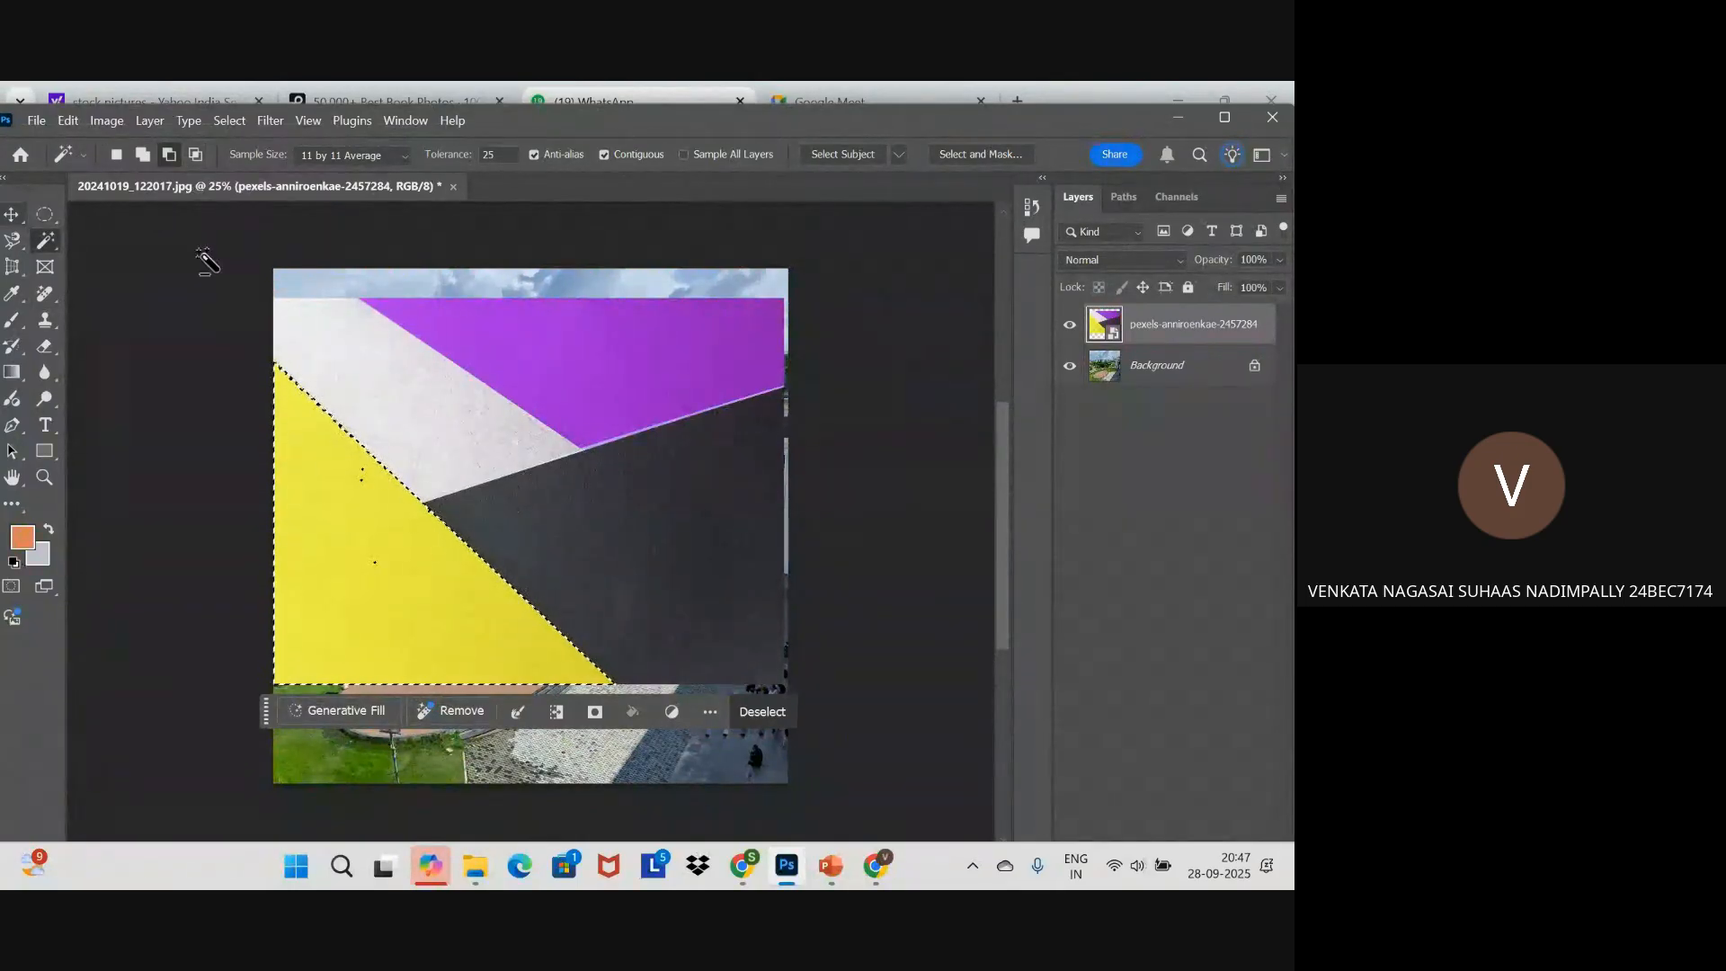
Add the white area to the yellow selection and subtract it again, finishing in New Selection mode.
{"action": "left_click", "coordinate": [353, 364], "text": "shift"}
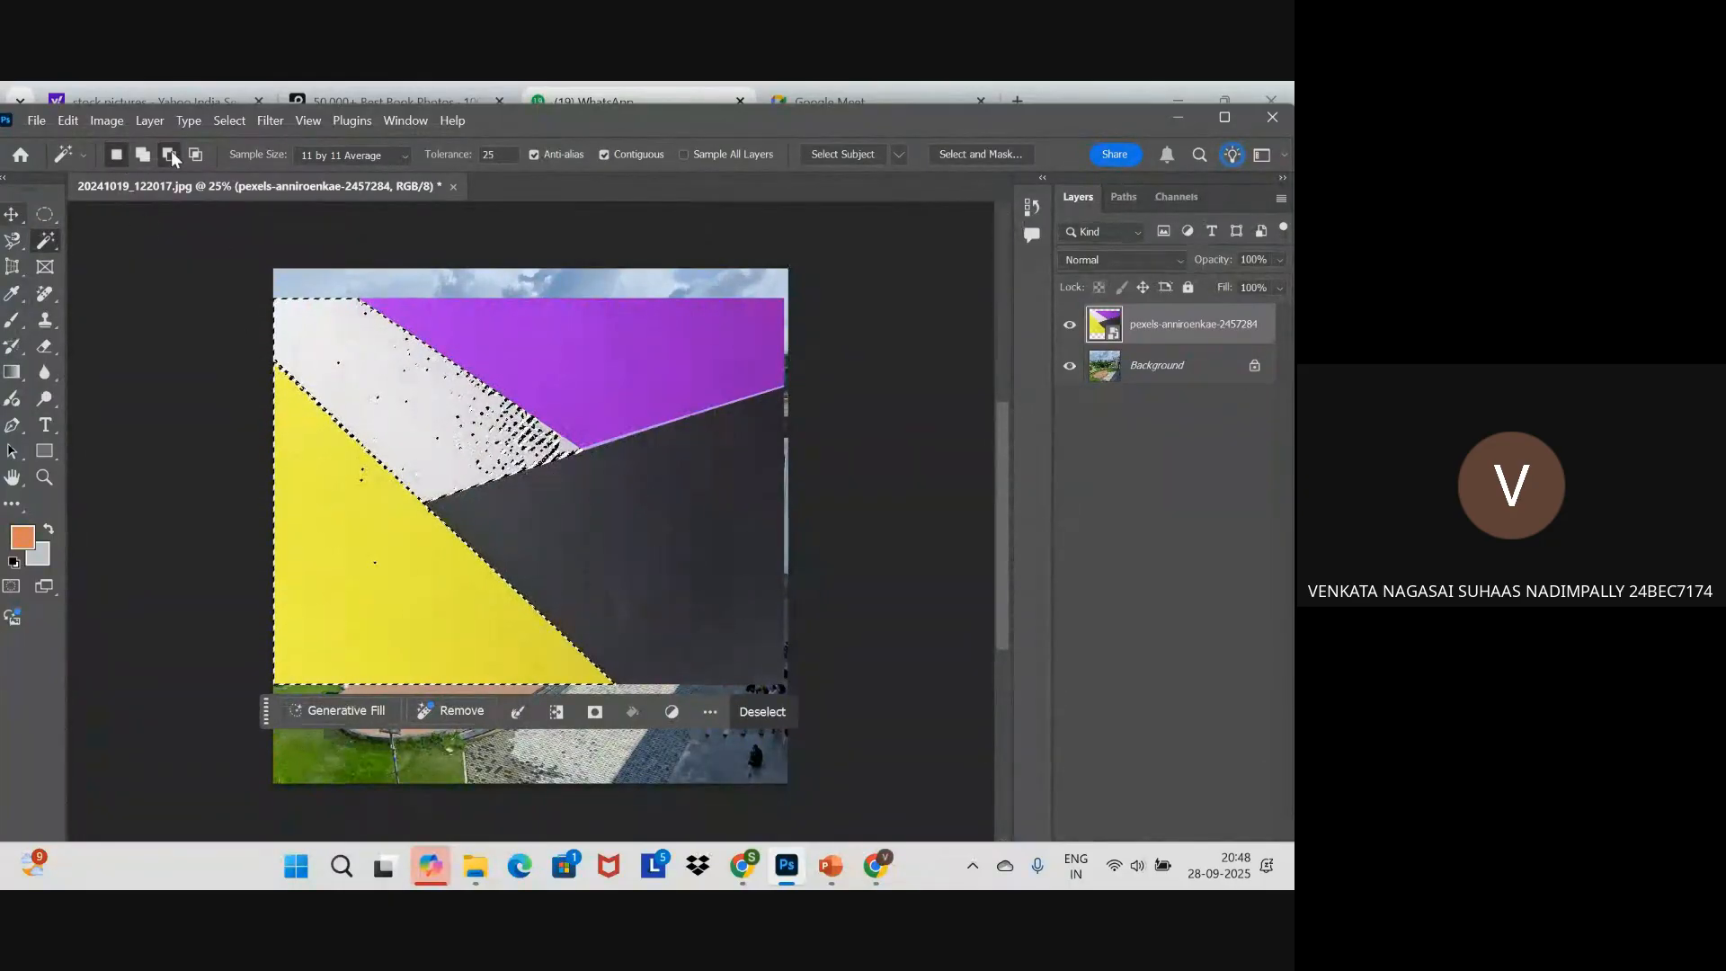
{"action": "left_click", "coordinate": [409, 401], "text": "alt"}
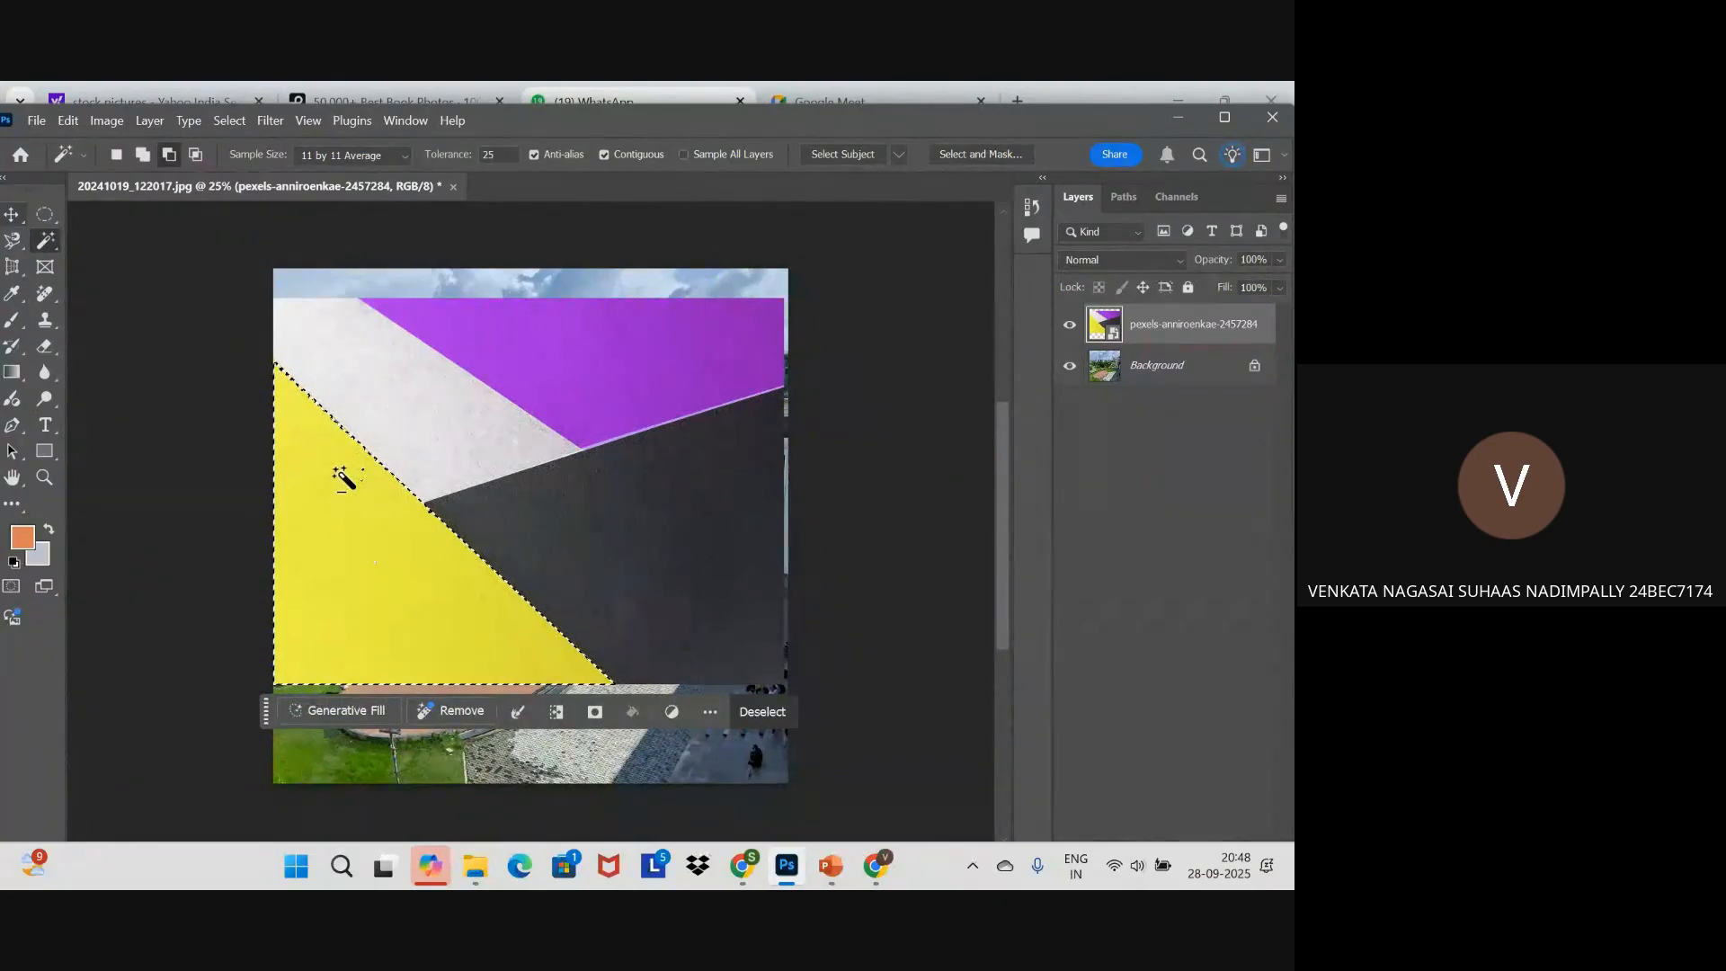
{"action": "left_click", "coordinate": [116, 153]}
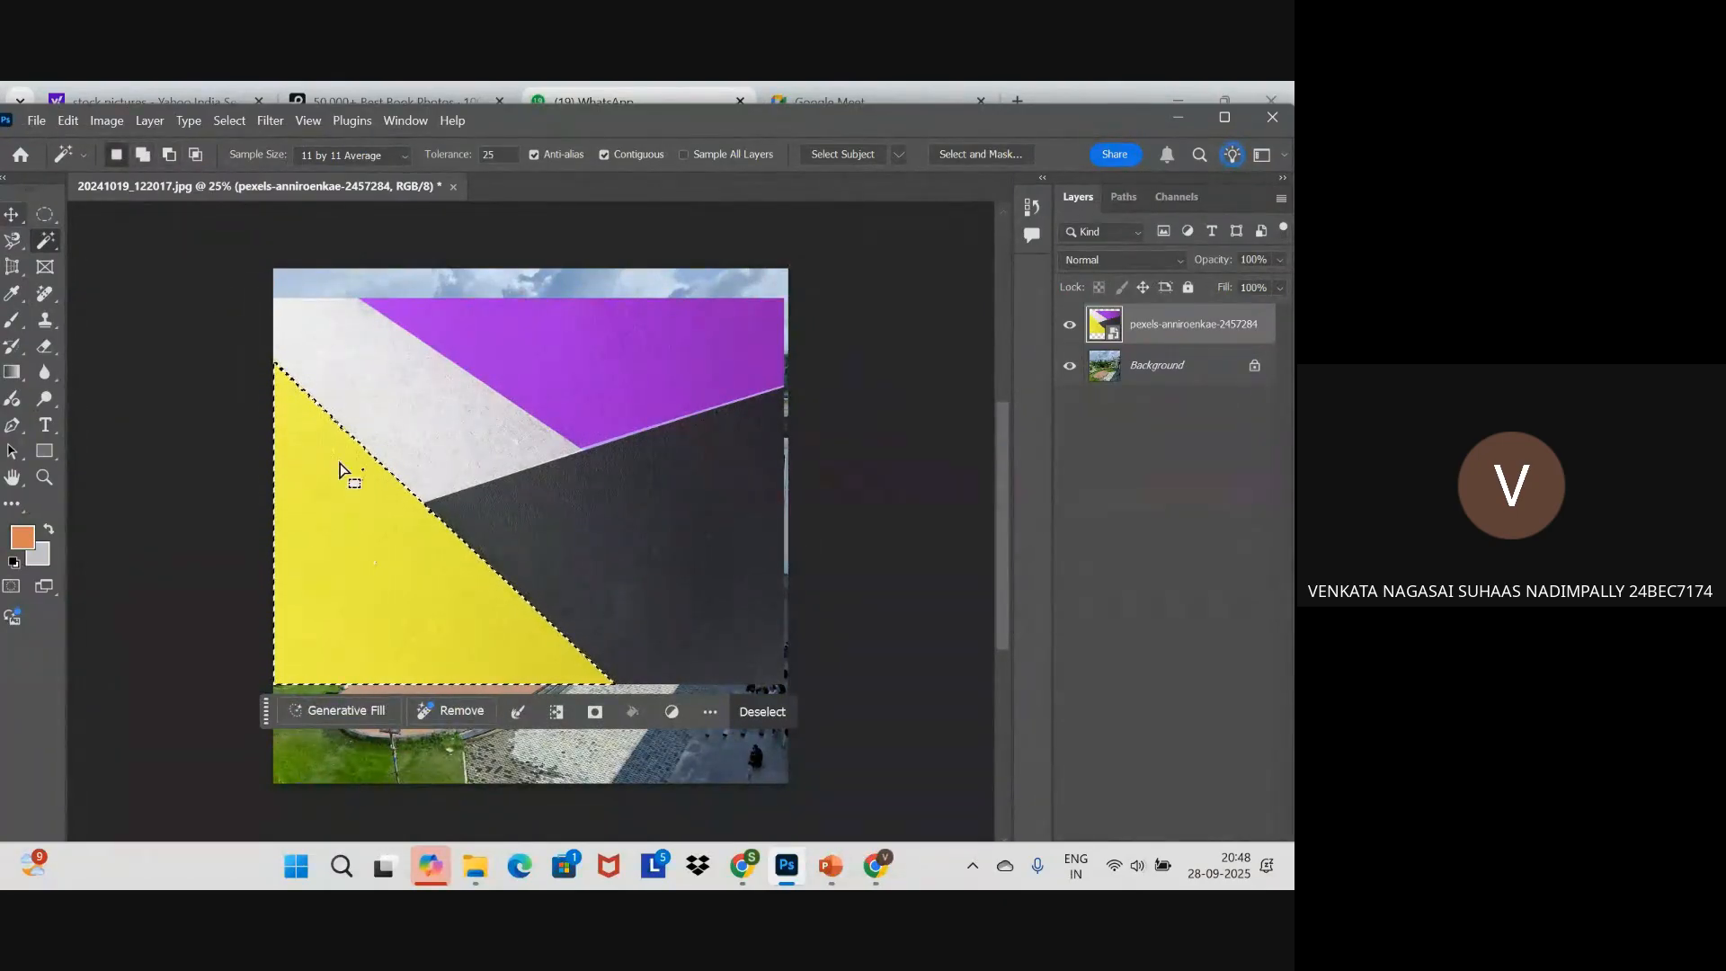
Set the Magic Wand sample size to 5 by 5 Average and select the white area.
{"action": "left_click", "coordinate": [386, 157]}
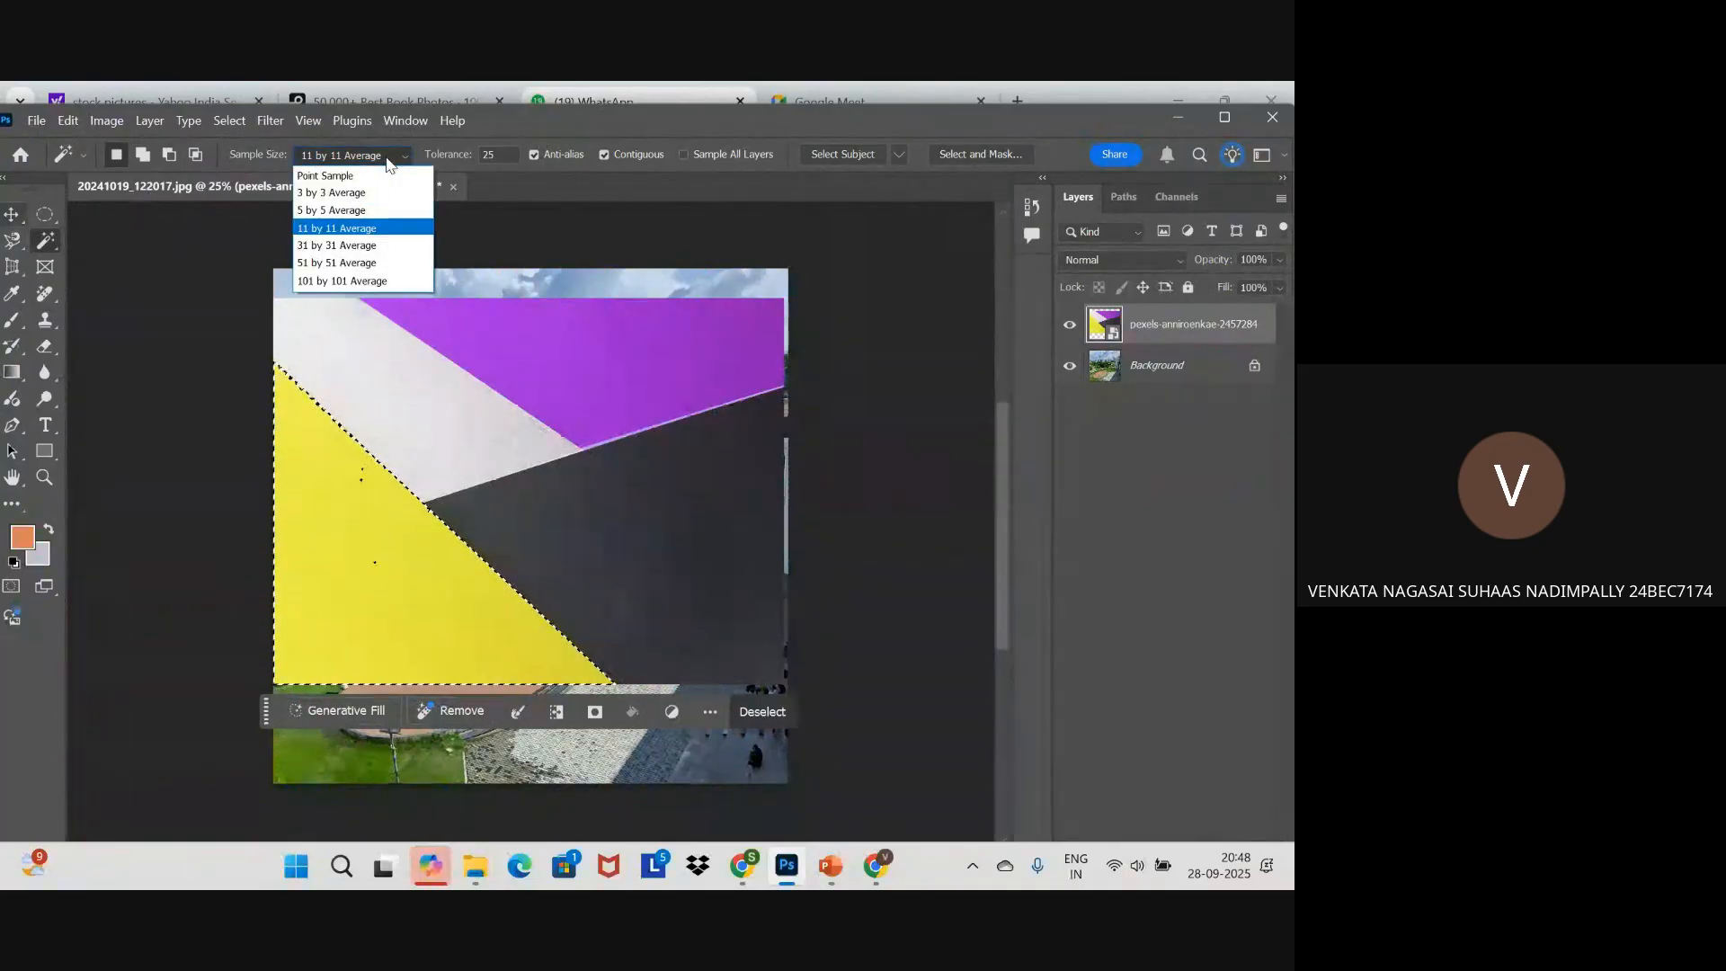
{"action": "left_click", "coordinate": [372, 212]}
{"action": "left_click", "coordinate": [377, 385]}
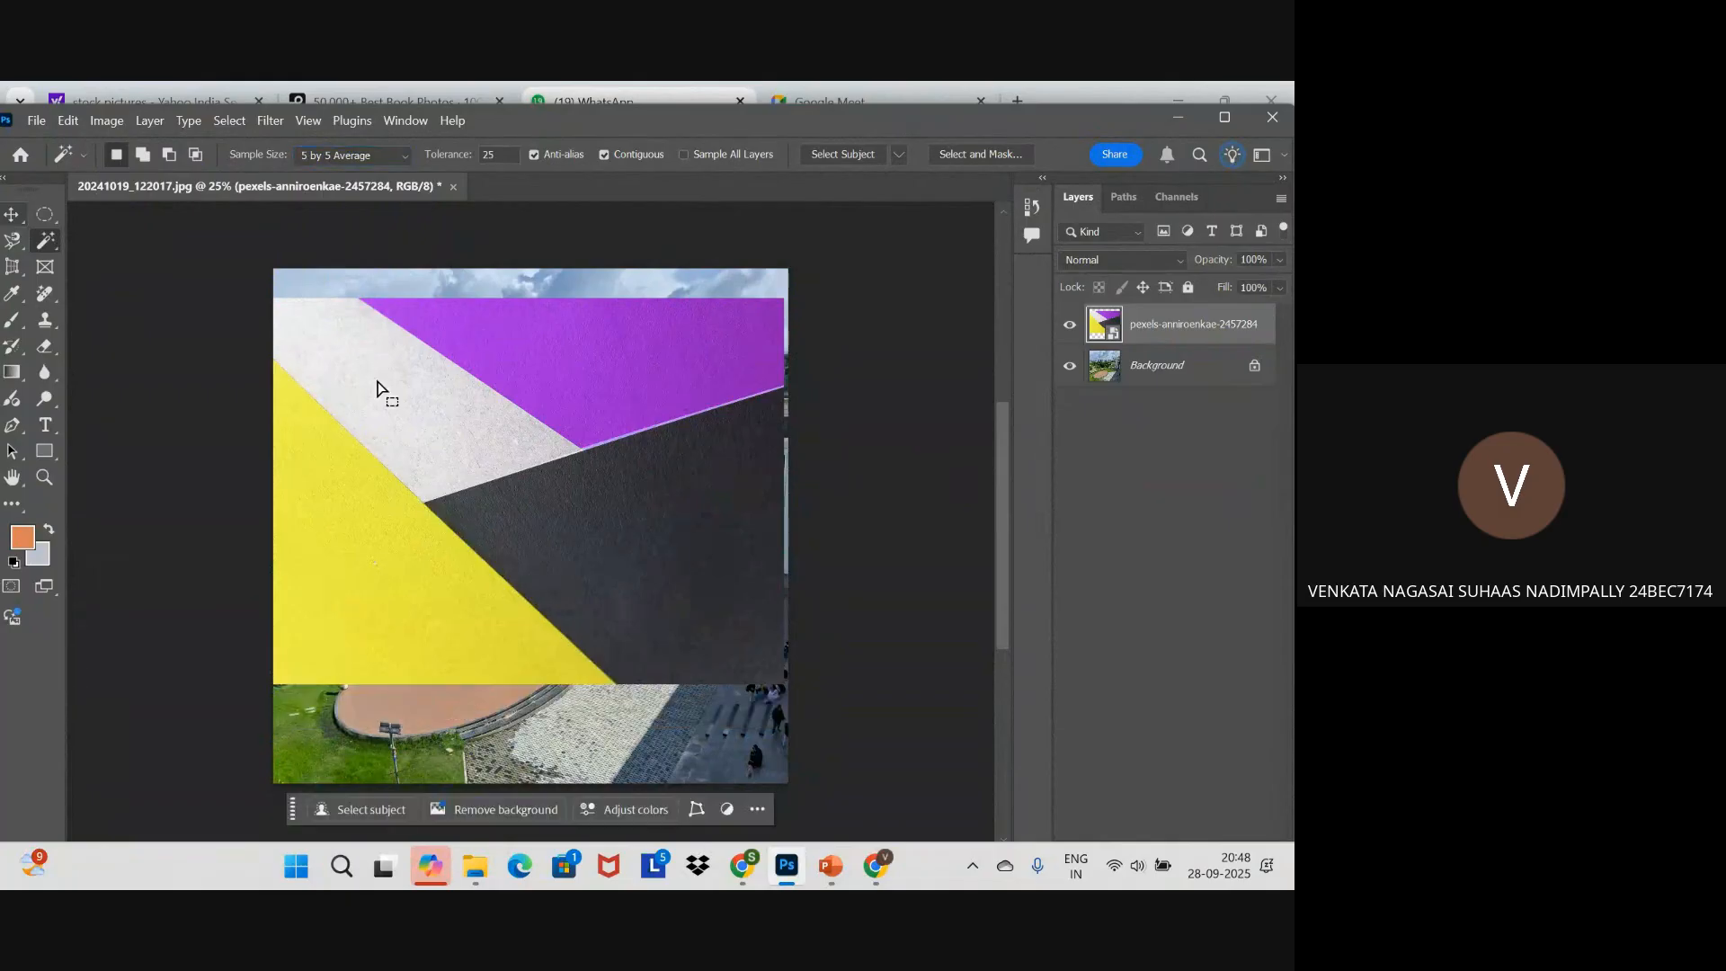
{"action": "left_click", "coordinate": [394, 424]}
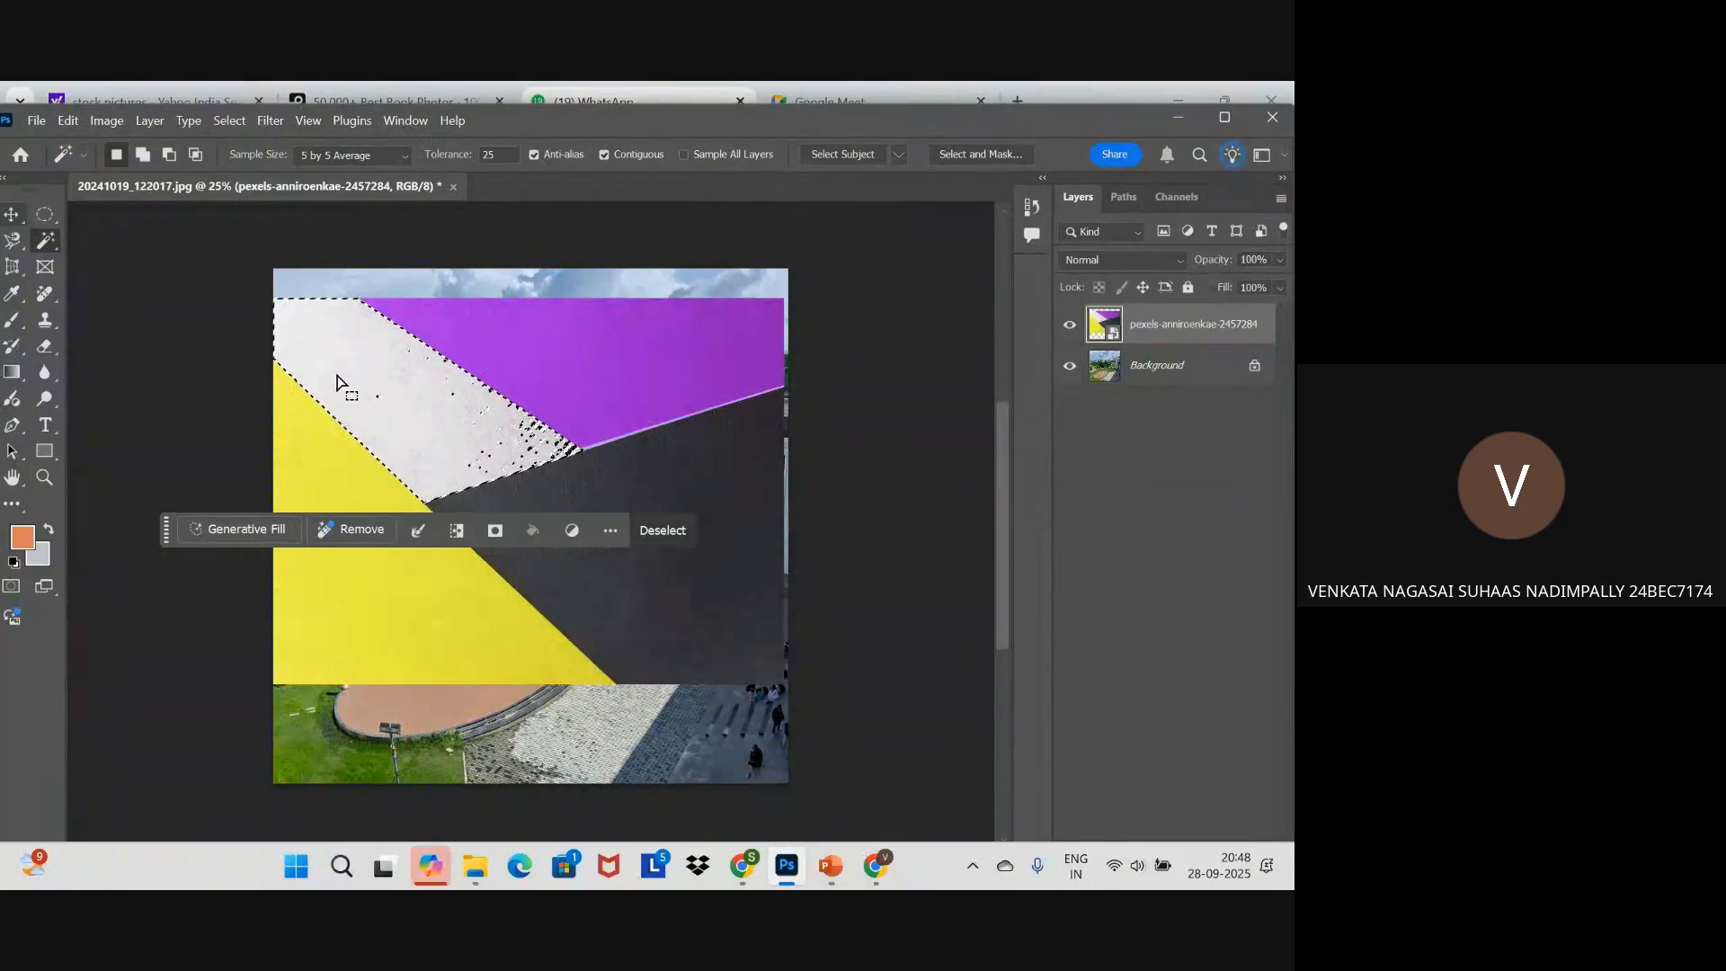
Set the Magic Wand sample size to 31 by 31 Average and select the yellow area.
{"action": "left_click", "coordinate": [341, 154]}
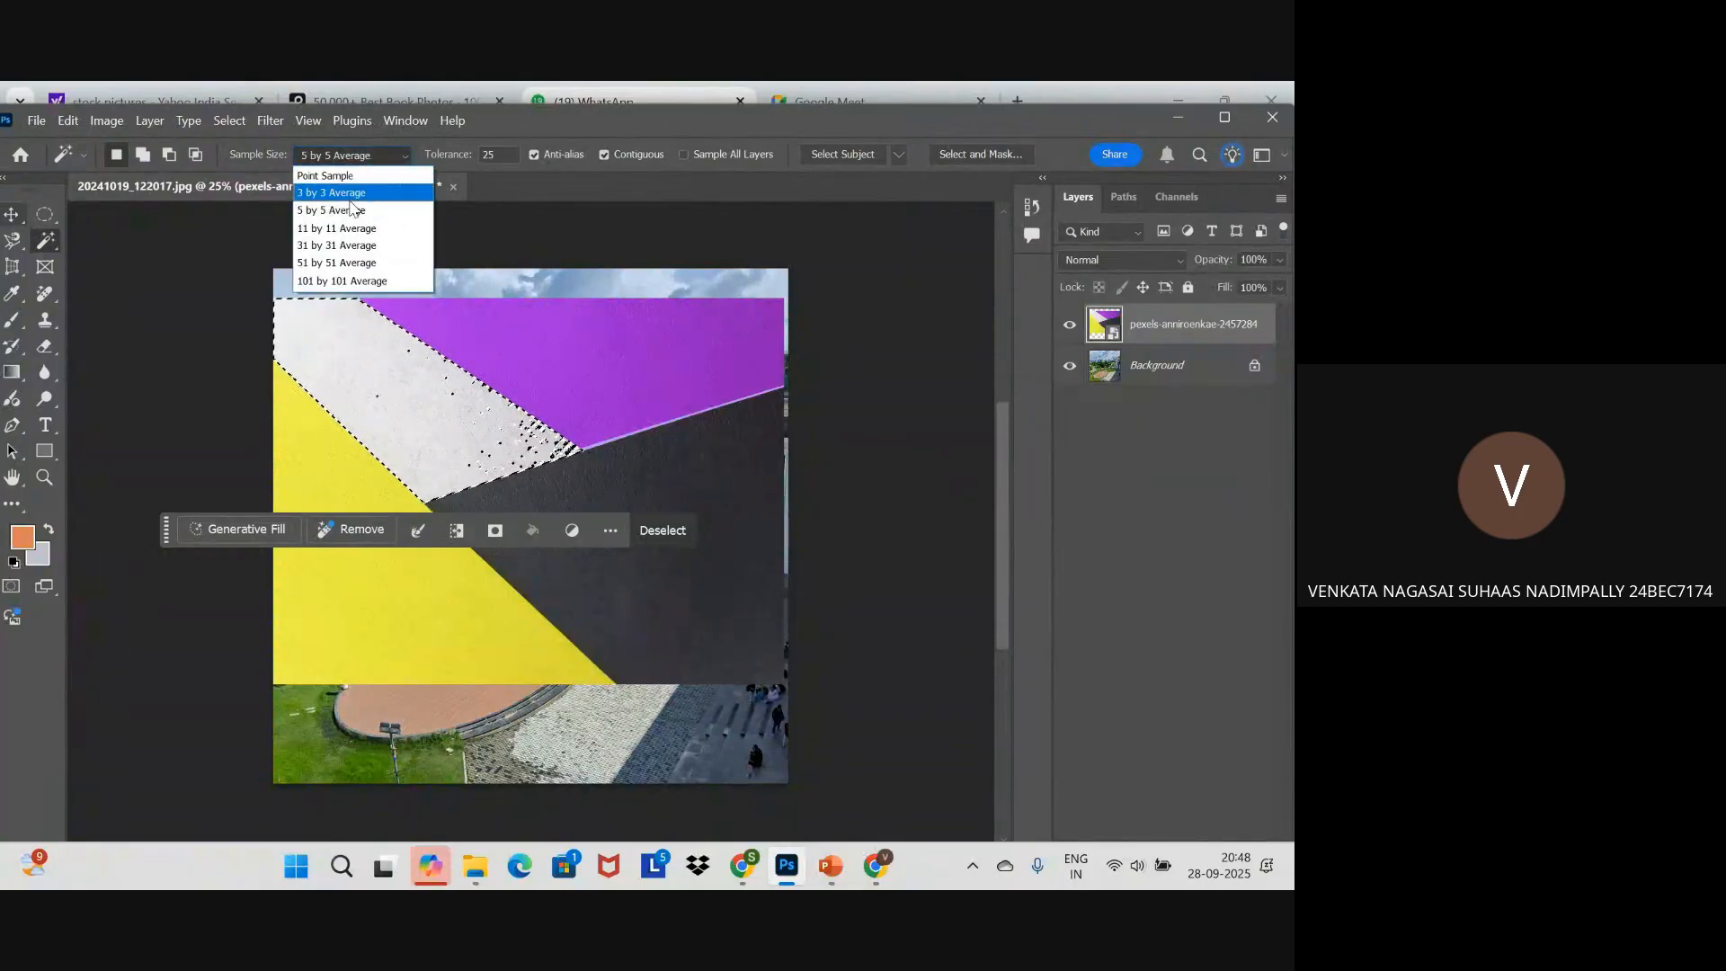
{"action": "left_click", "coordinate": [346, 245]}
{"action": "left_click", "coordinate": [319, 445]}
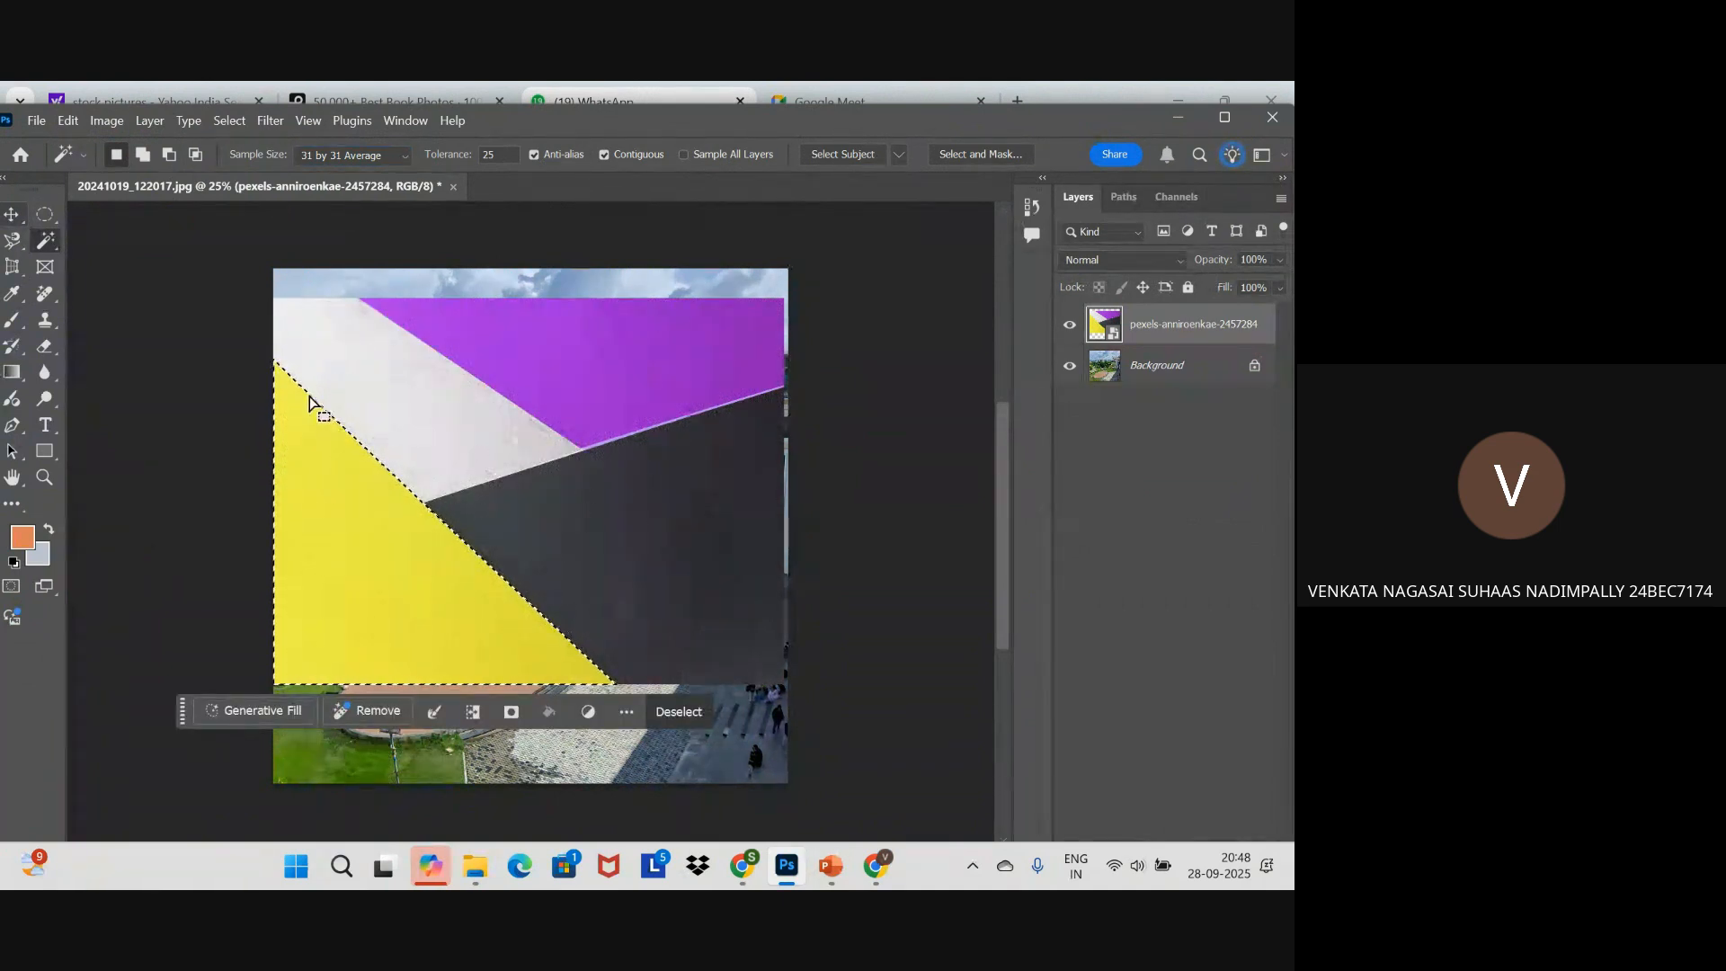
Set the Magic Wand sample size to 3 by 3 Average and select the black area.
{"action": "left_click", "coordinate": [386, 154]}
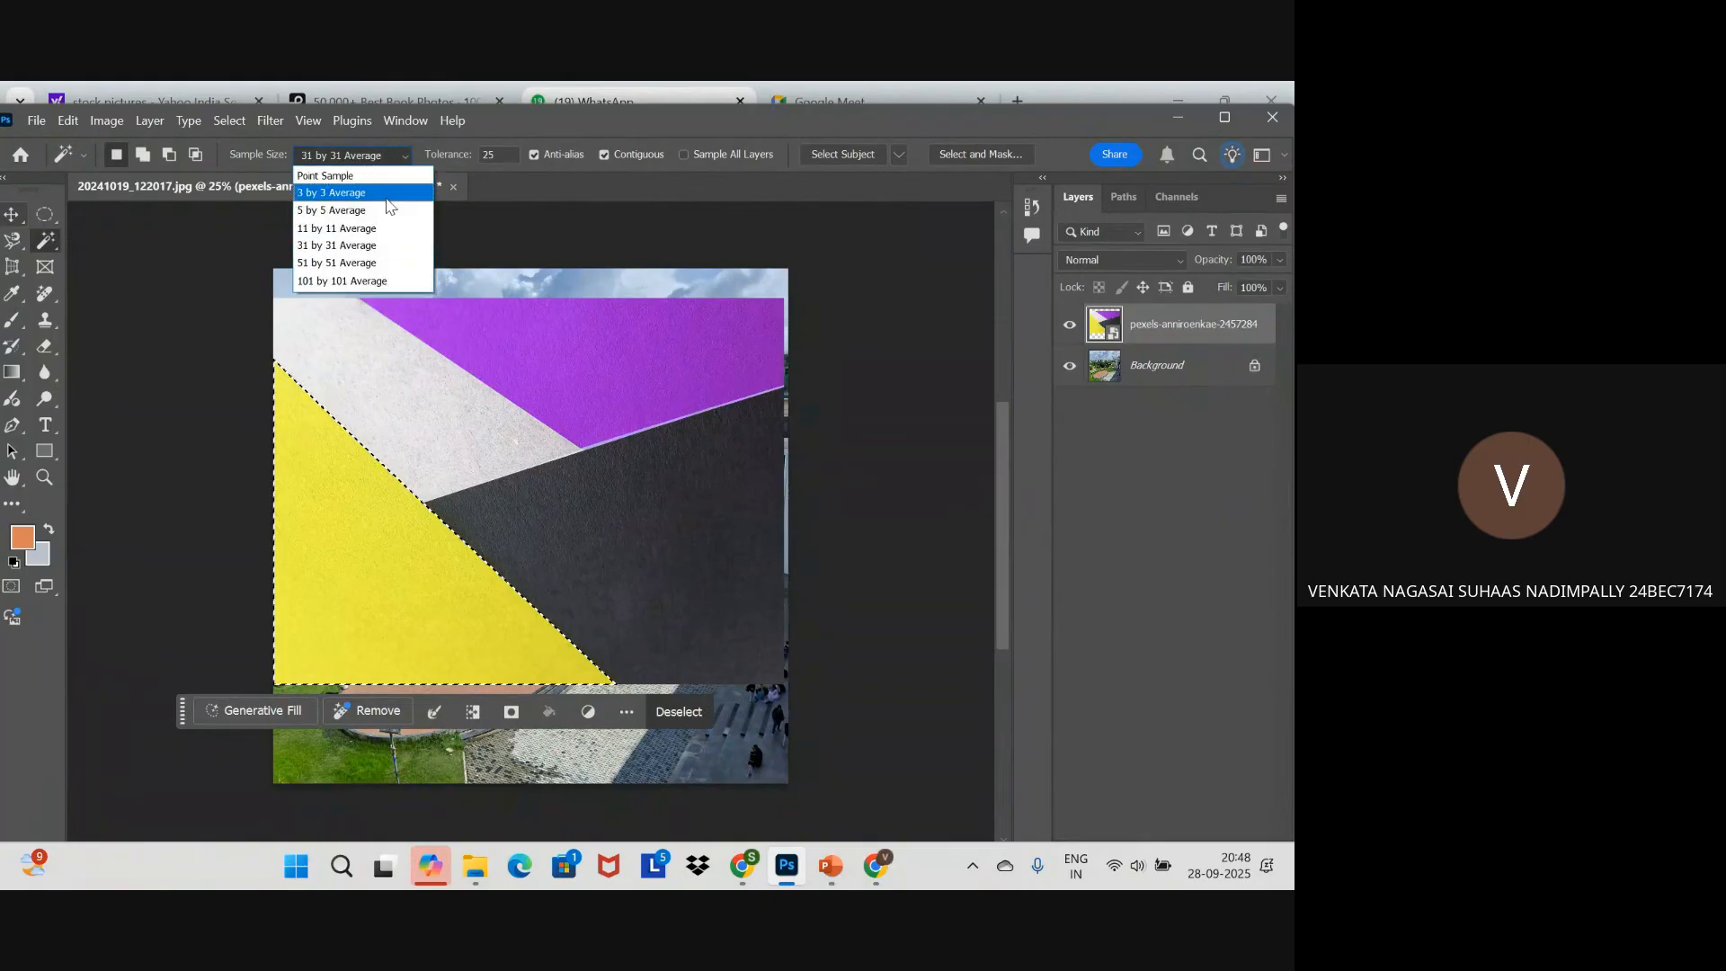
{"action": "left_click", "coordinate": [378, 194]}
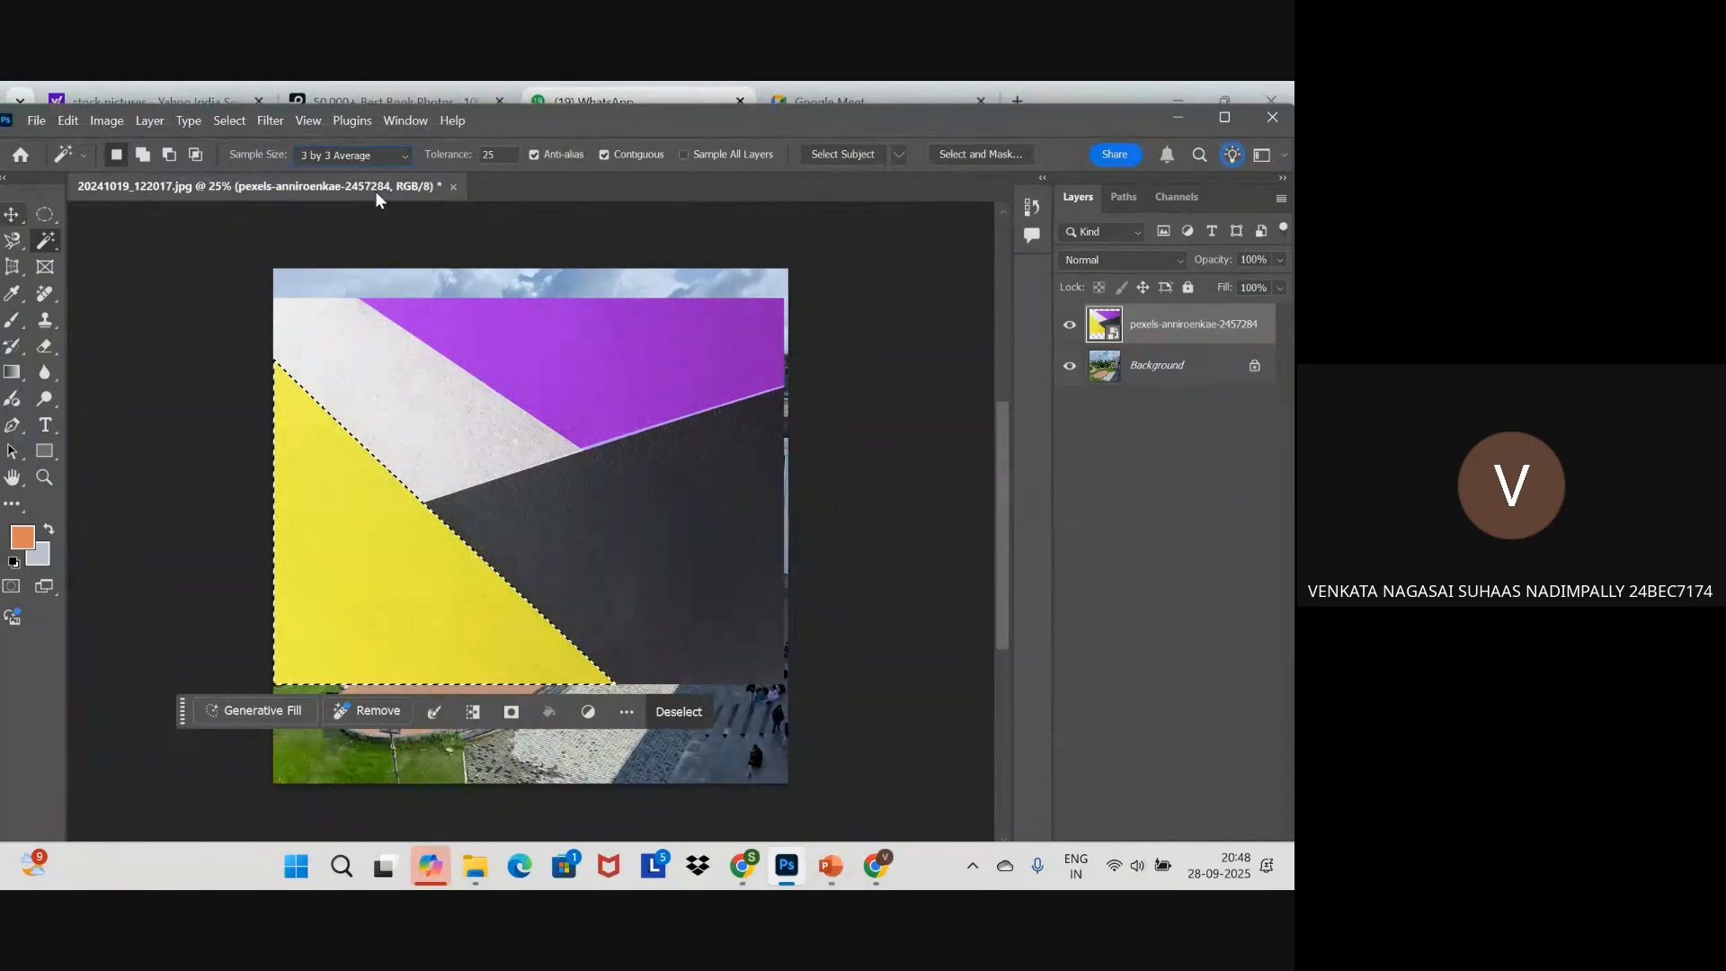
{"action": "left_click", "coordinate": [610, 521]}
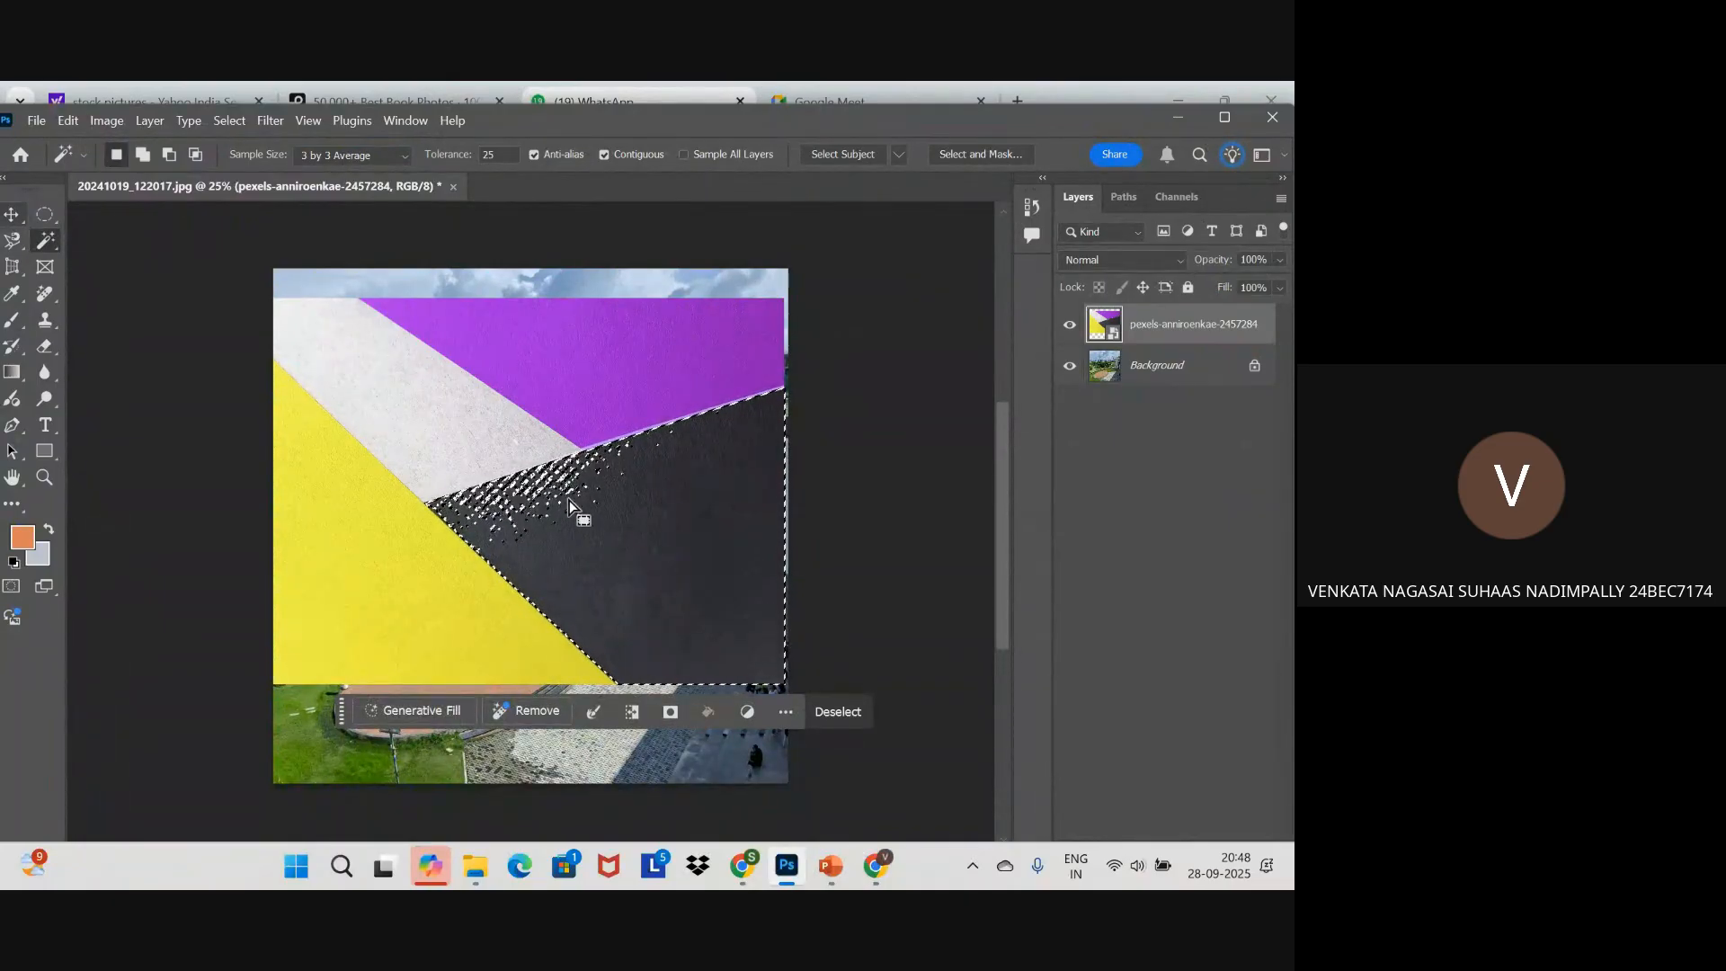
Set the sample size to 31 by 31 Average, clear the old selection and select the black area again.
{"action": "left_click", "coordinate": [388, 157]}
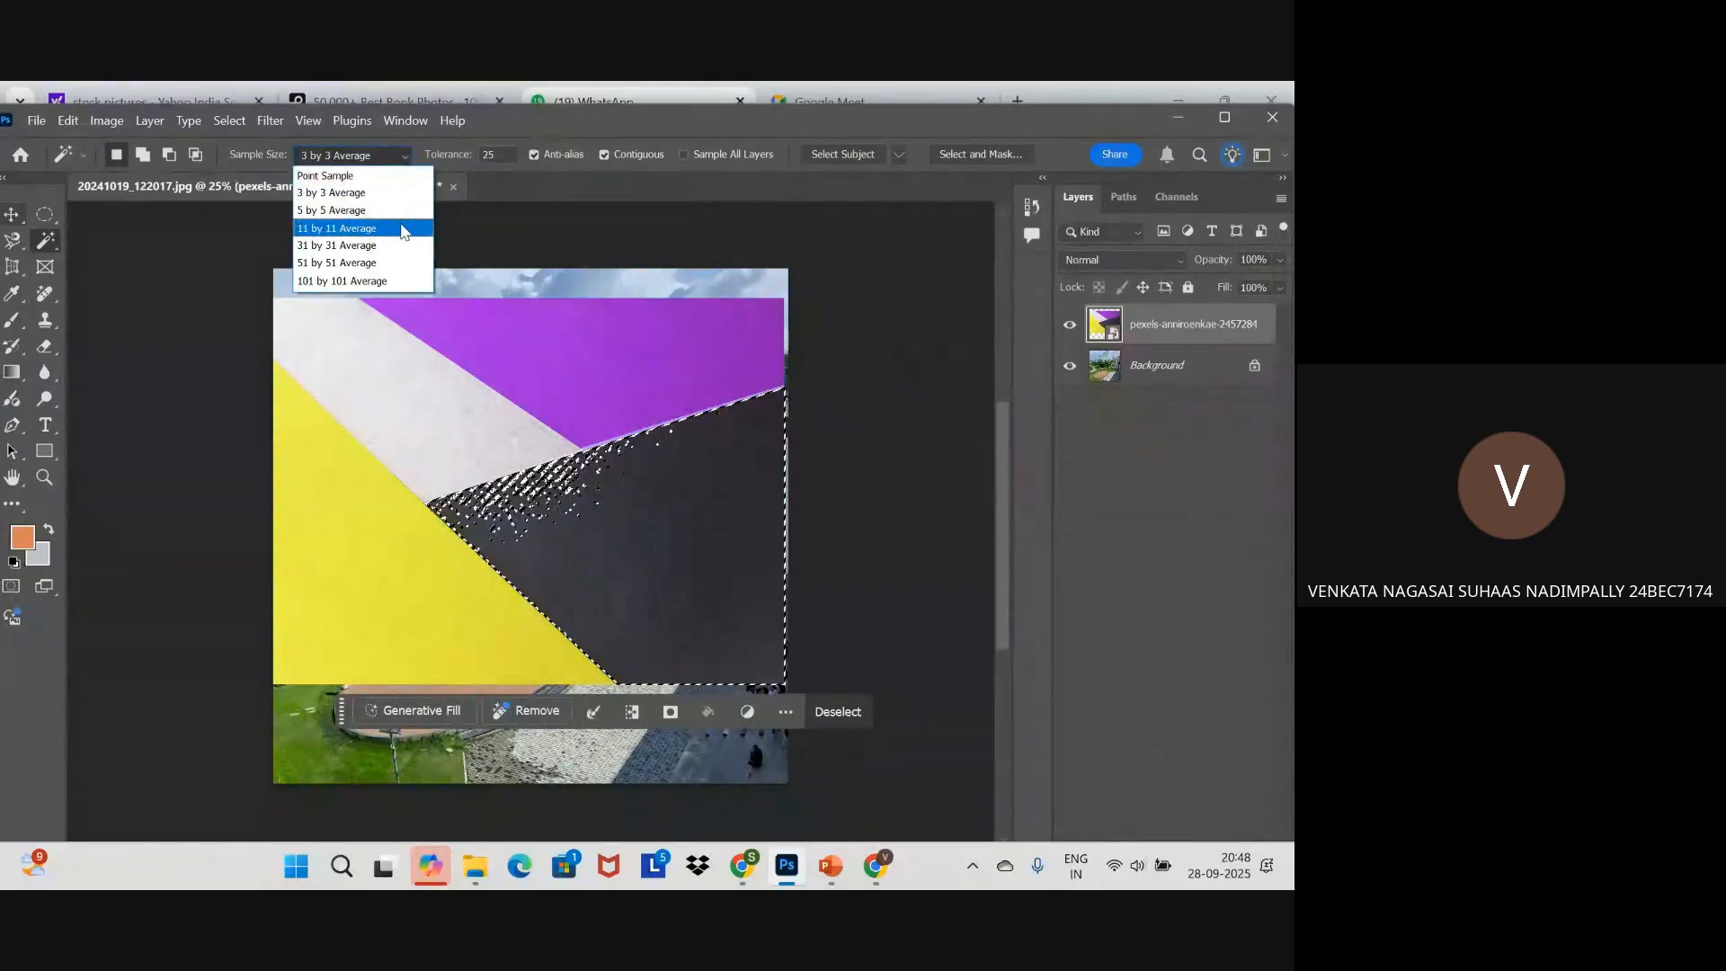
{"action": "left_click", "coordinate": [387, 248]}
{"action": "key", "text": "ctrl+d"}
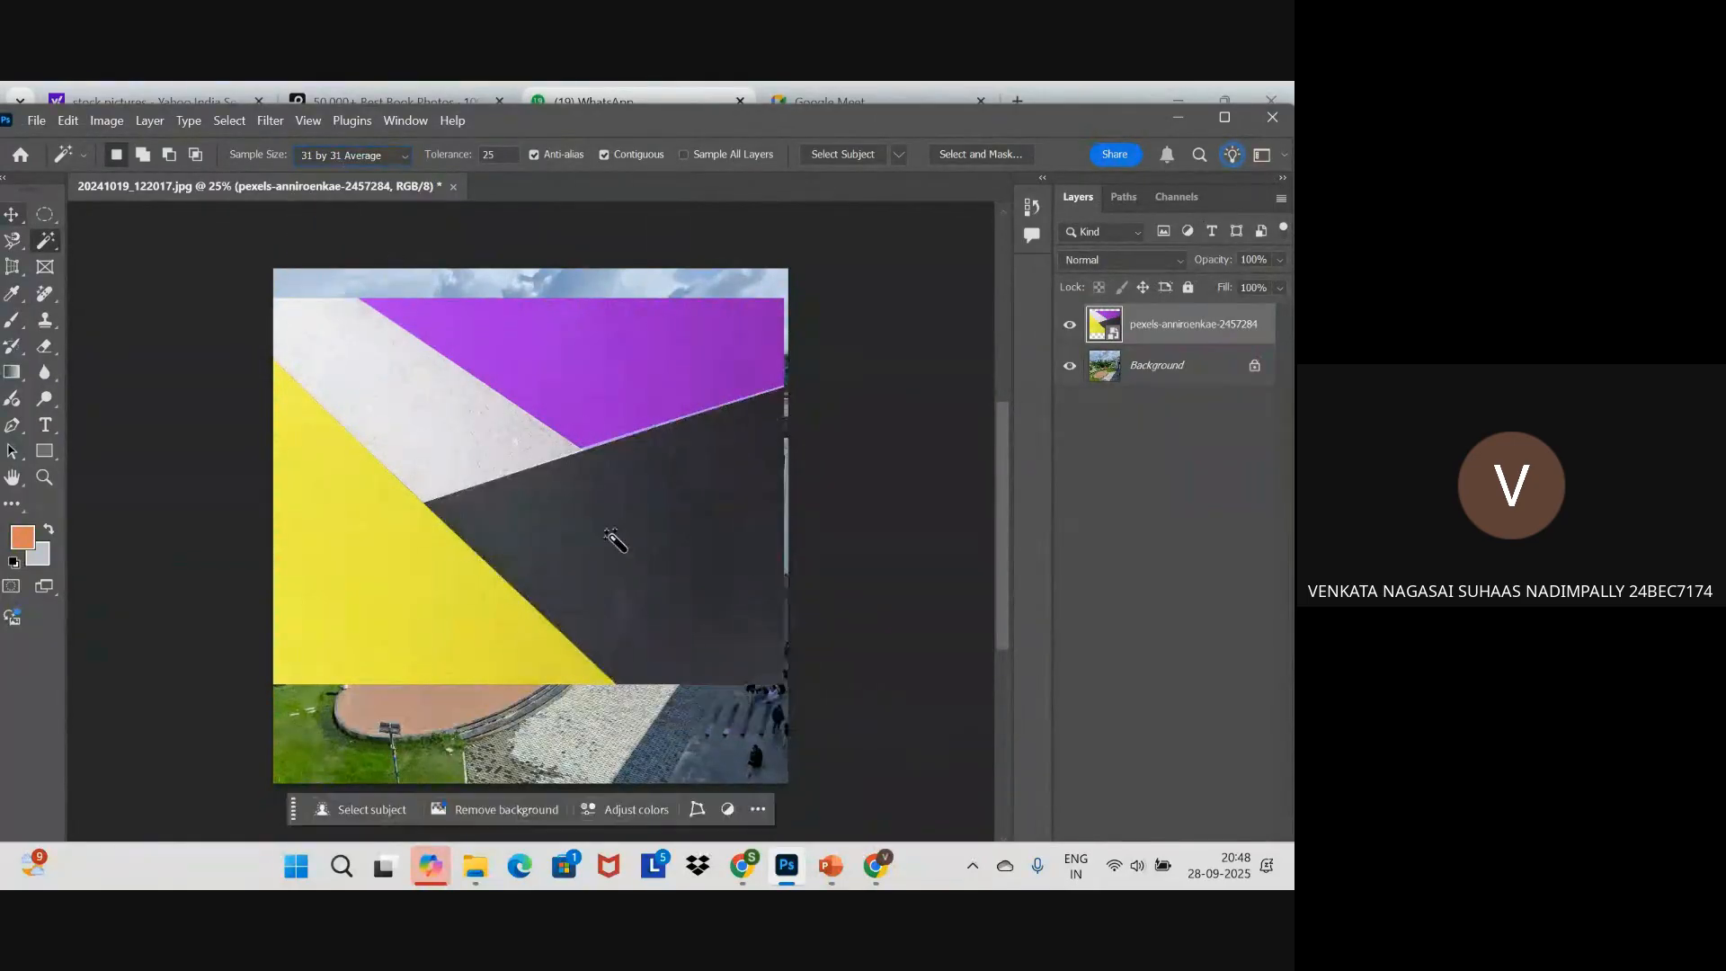
{"action": "left_click", "coordinate": [571, 567]}
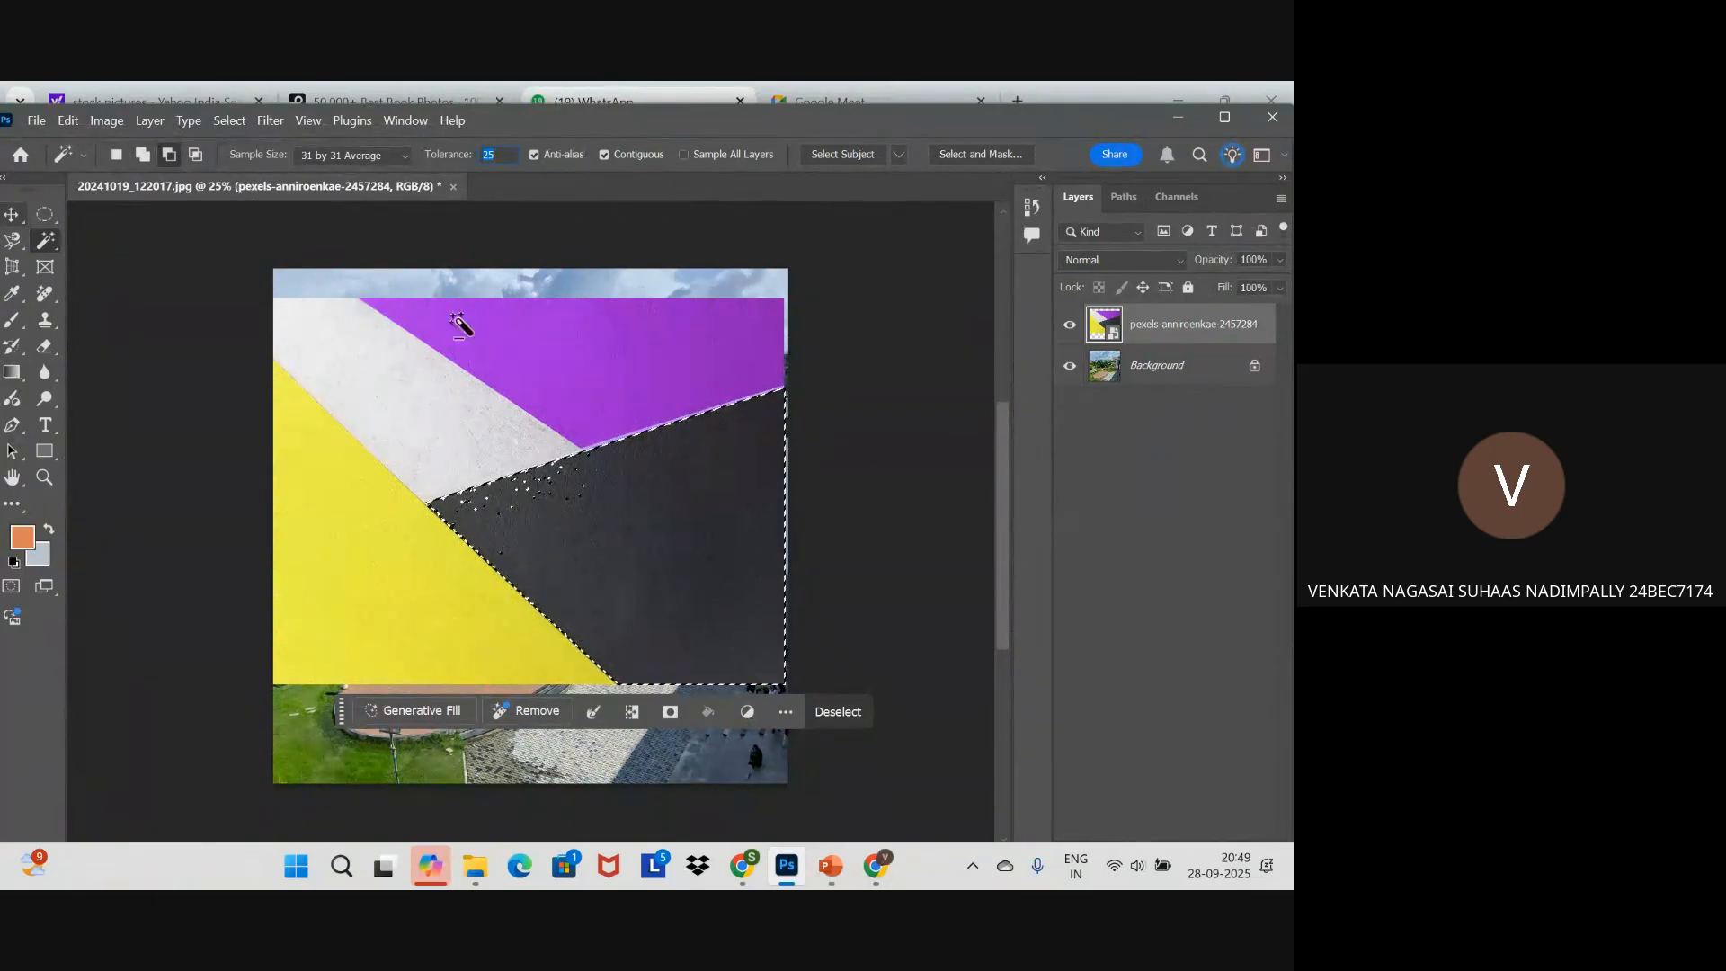
Remove the black area from the selection and select the yellow area in New Selection mode.
{"action": "left_click", "coordinate": [656, 547]}
{"action": "left_click", "coordinate": [115, 154]}
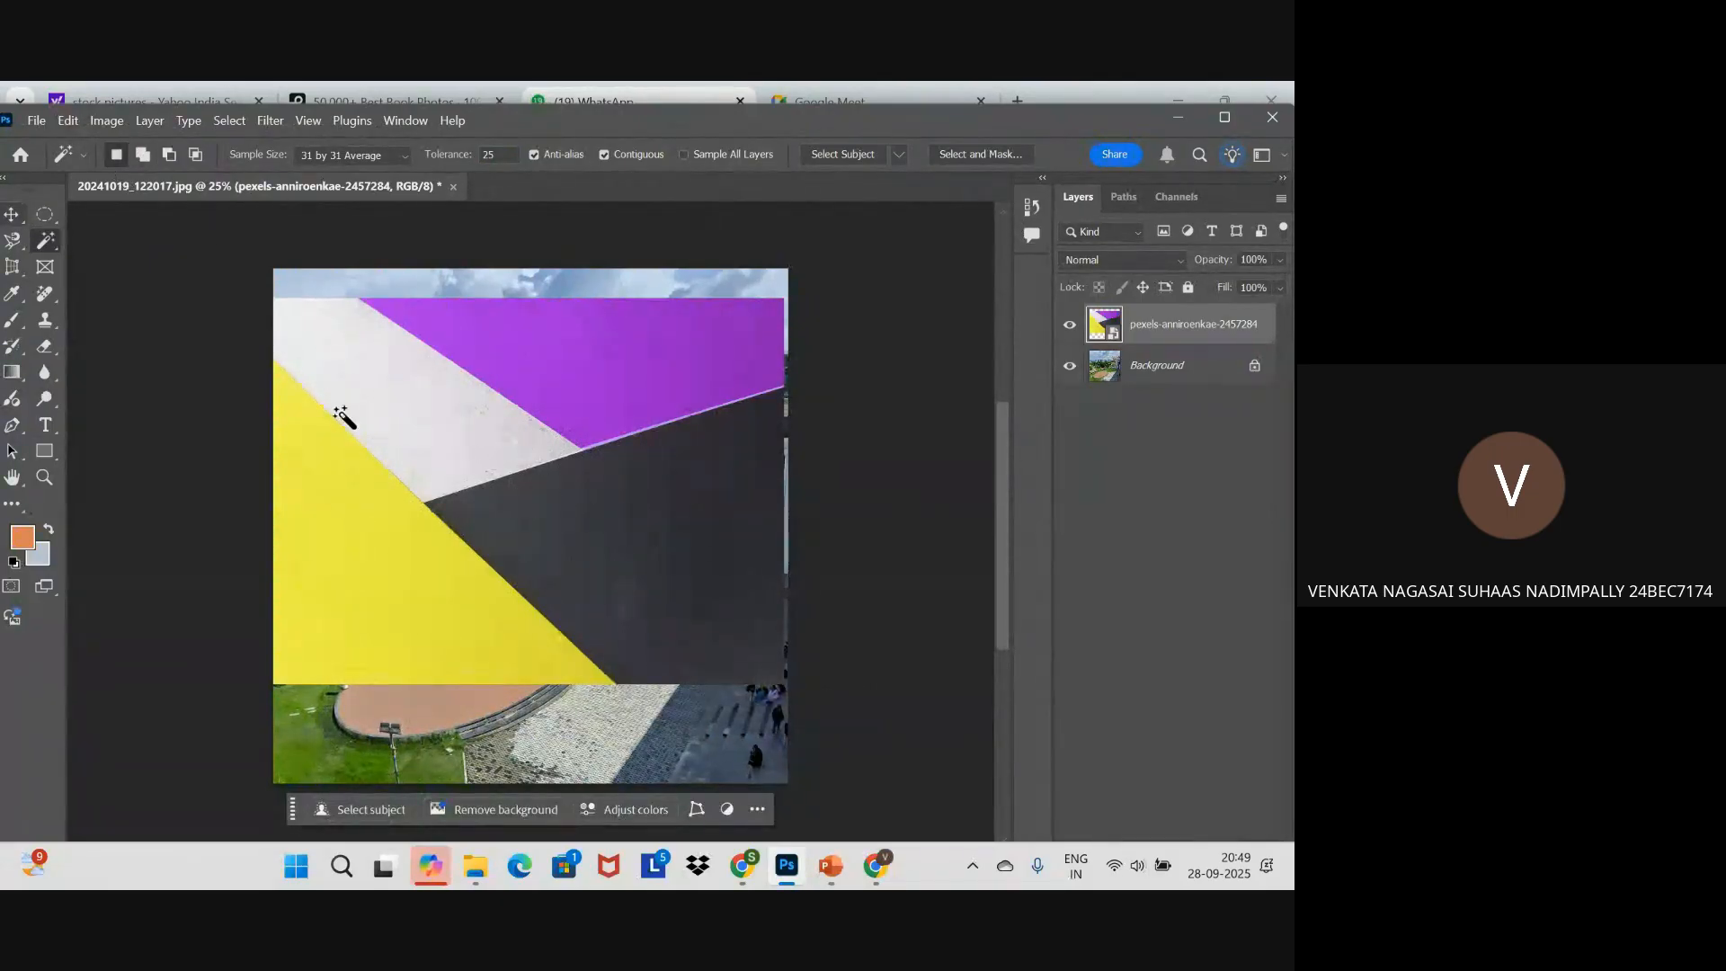
{"action": "left_click", "coordinate": [364, 496]}
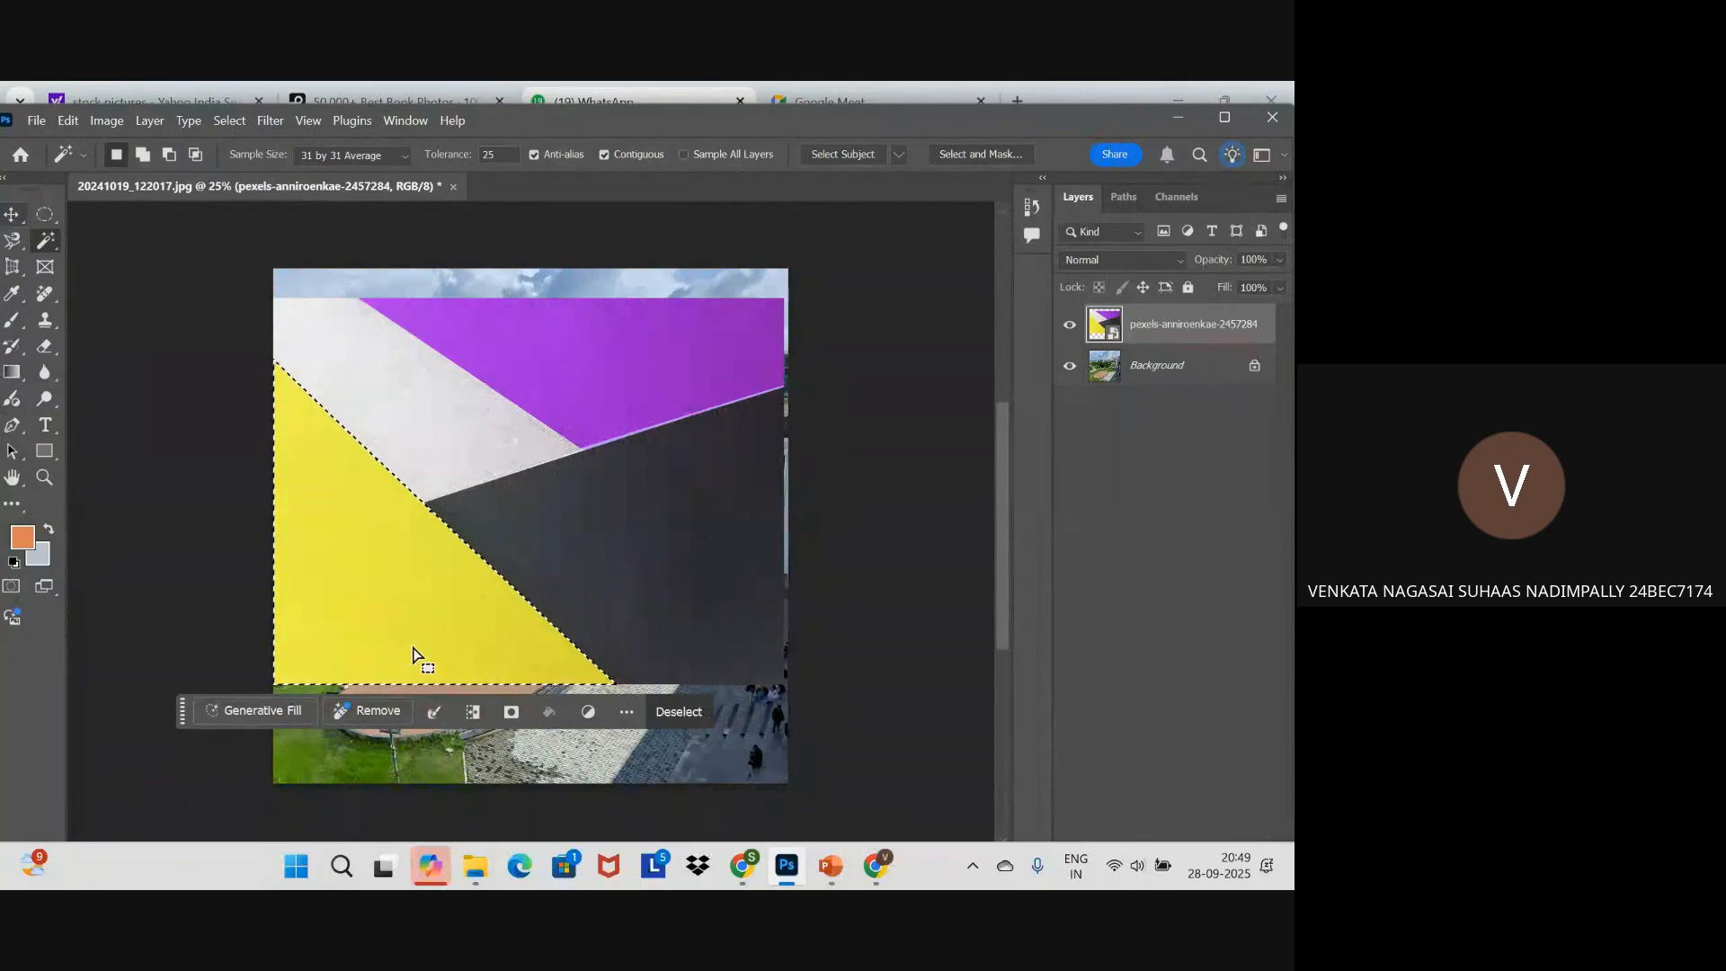
Toggle Quick Mask mode on and off several times to examine the masked and selected areas.
{"action": "key", "text": "q"}
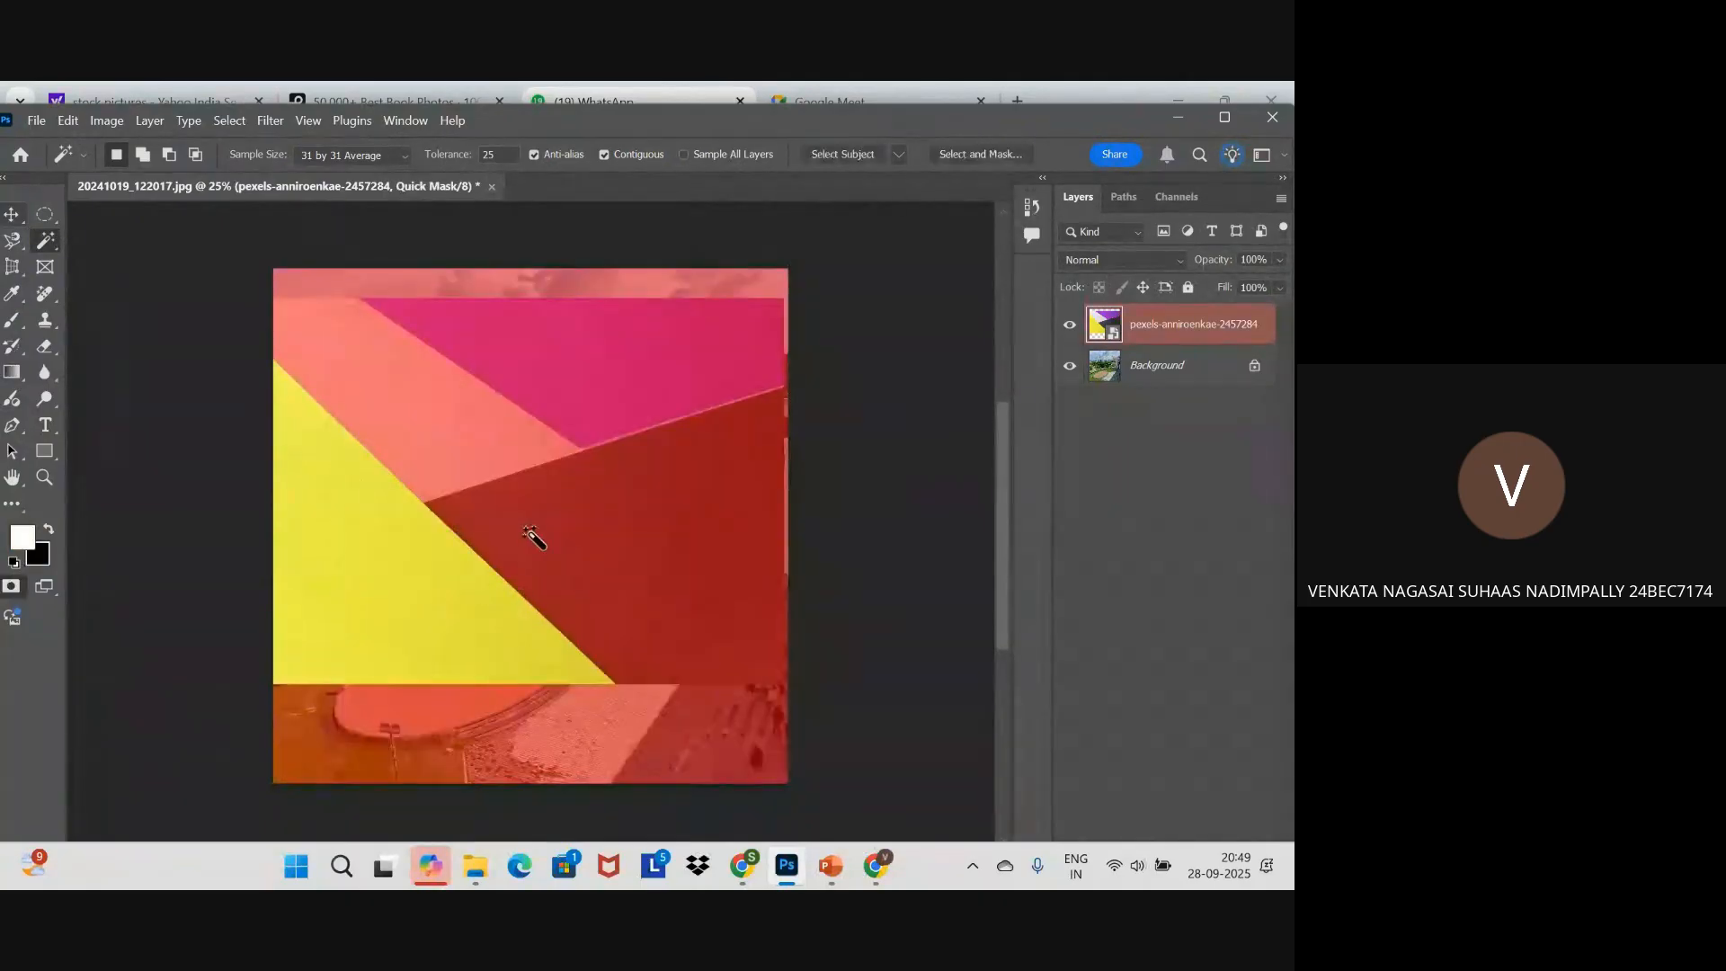
{"action": "key", "text": "q"}
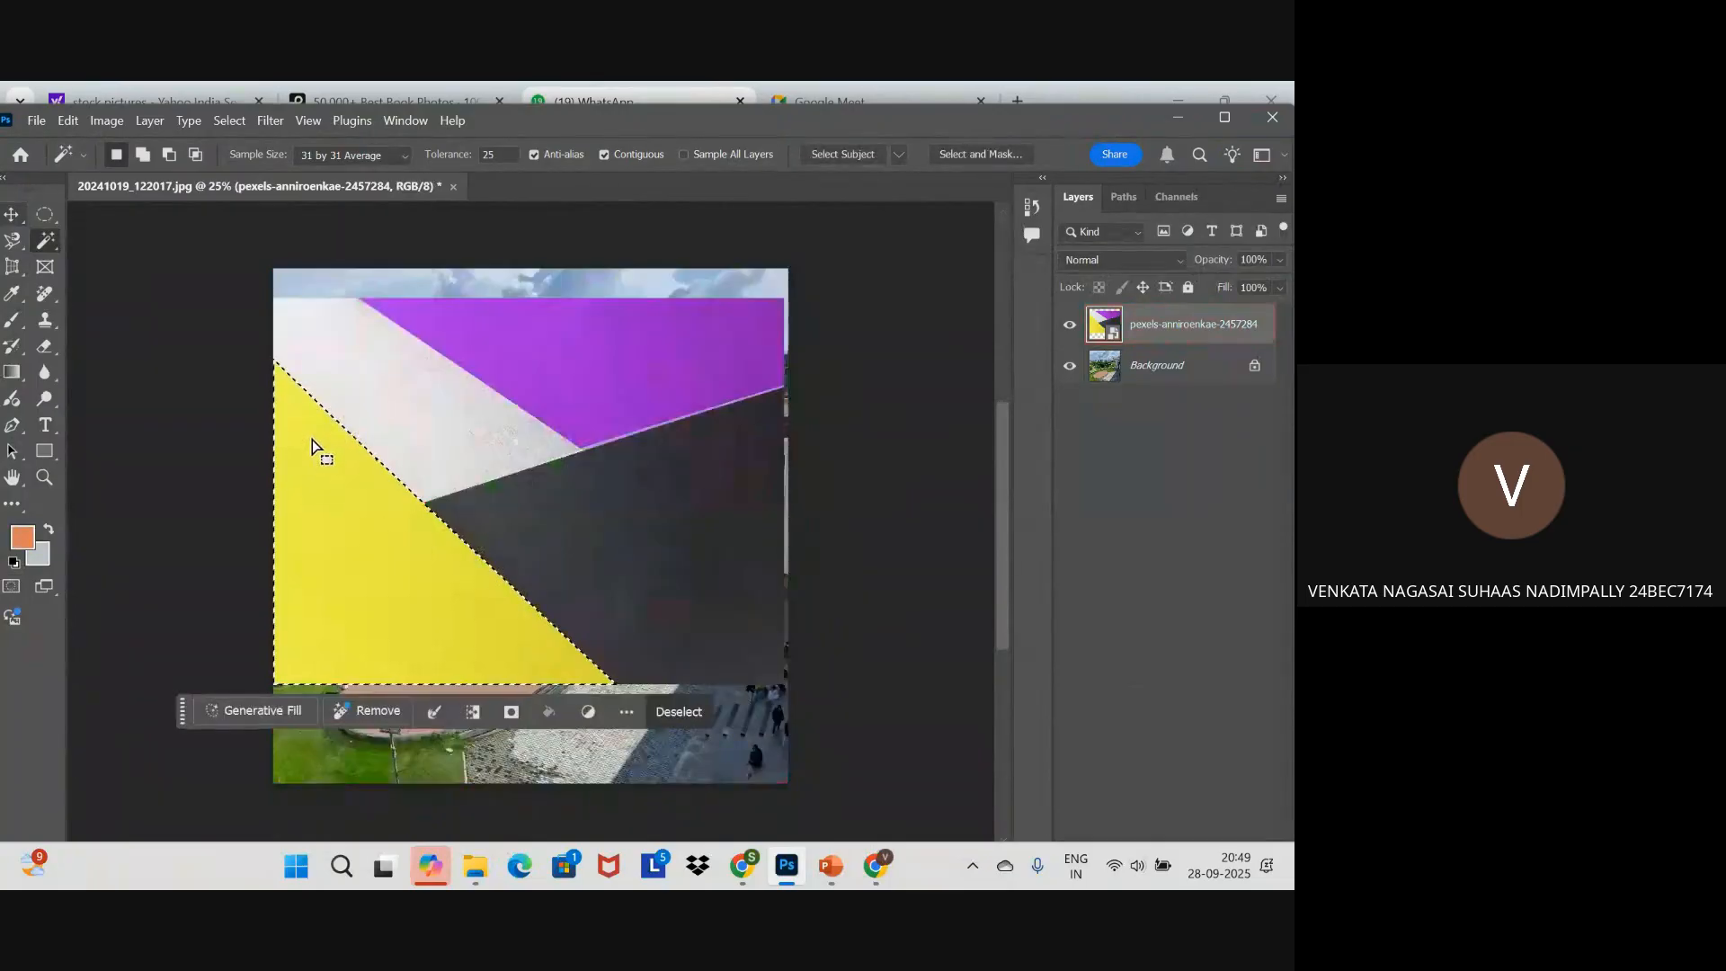
{"action": "key", "text": "q"}
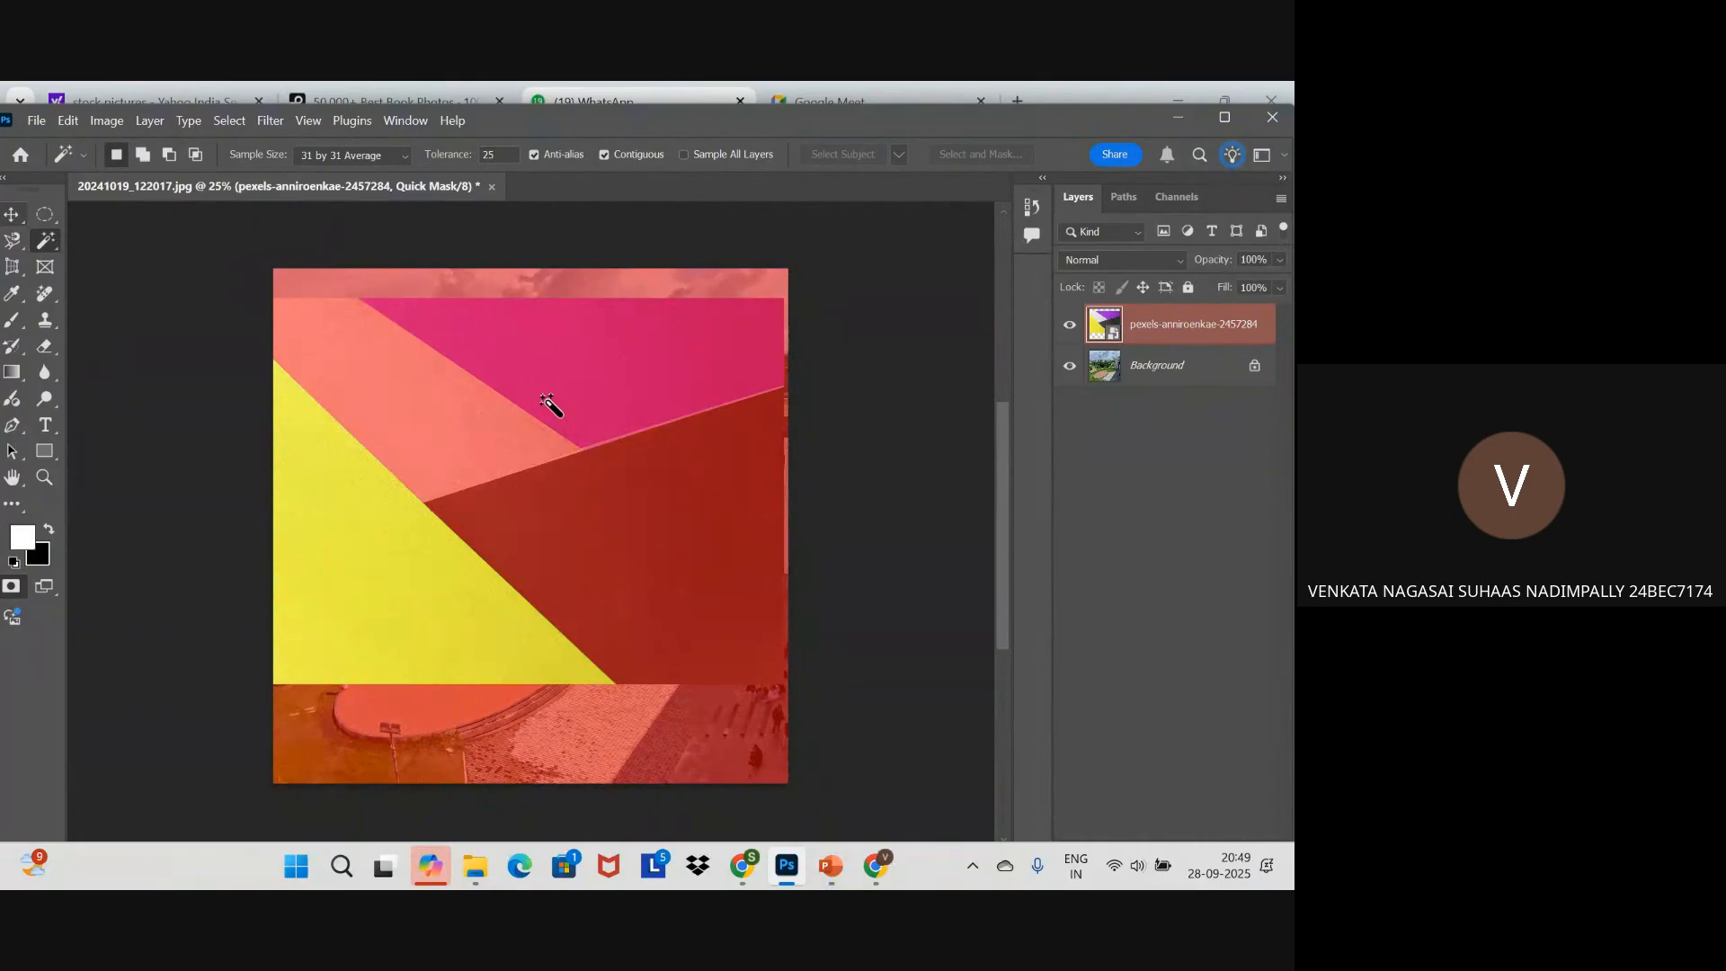
{"action": "key", "text": "q"}
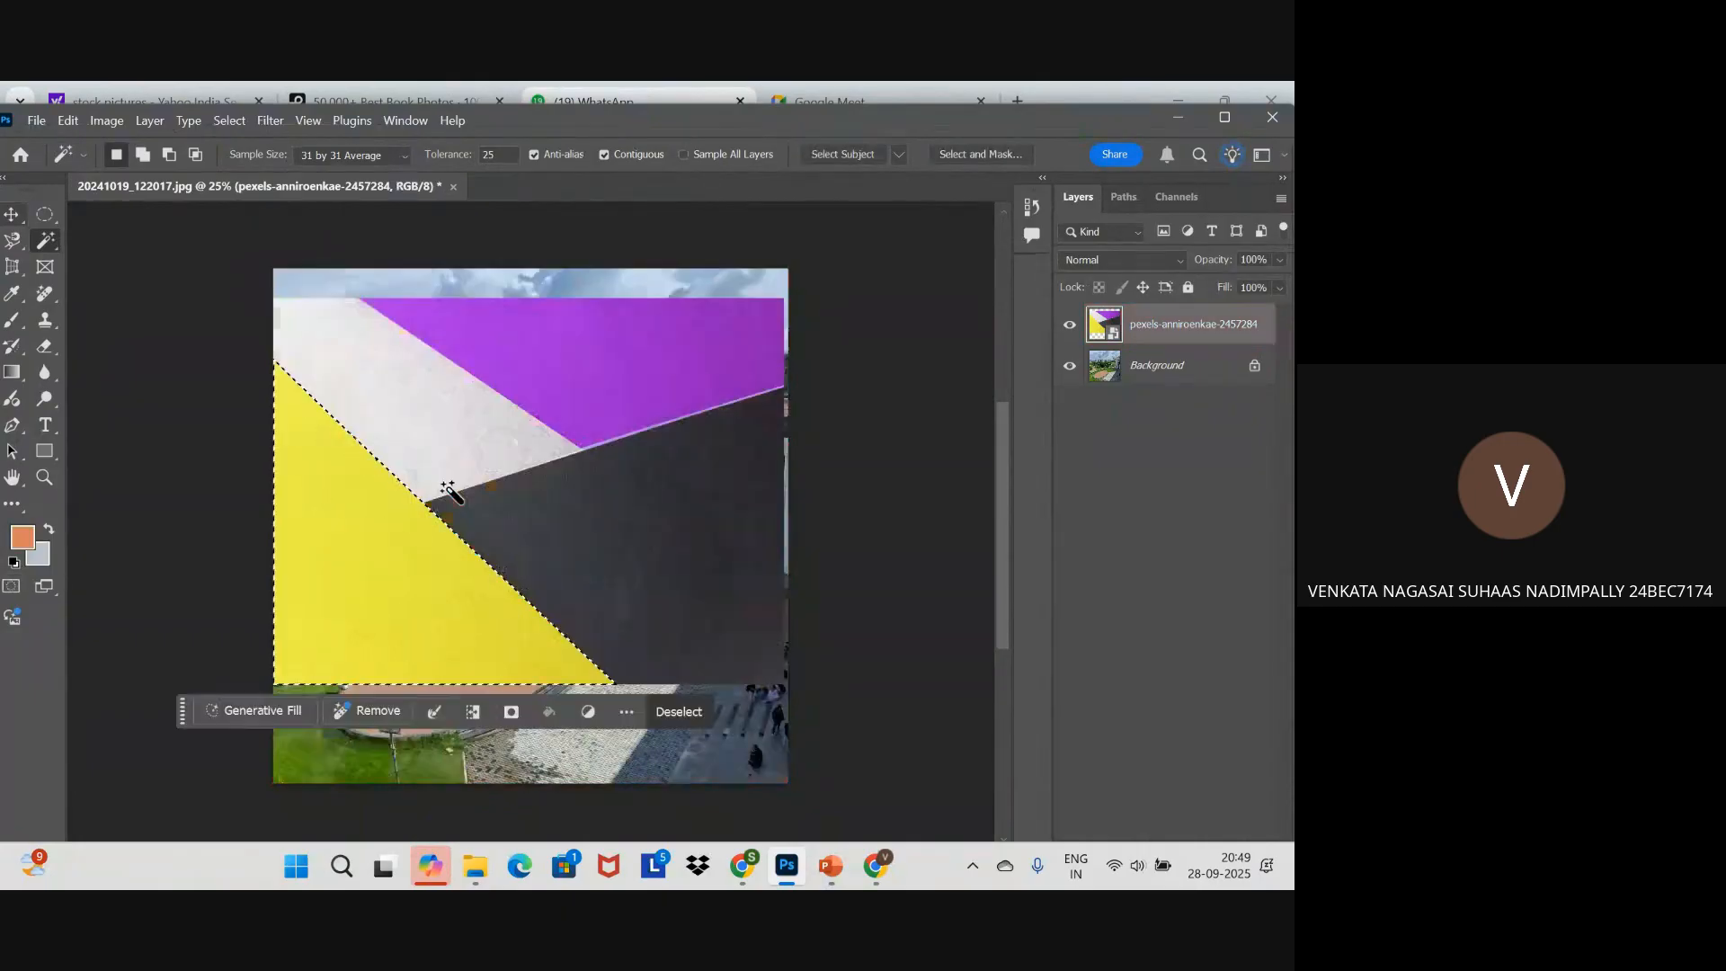
{"action": "key", "text": "q"}
{"action": "key", "text": "q"}
Copy the selected yellow area with Copy Merged, paste it as a new layer and hide the colour-block image layer.
{"action": "left_click", "coordinate": [67, 119]}
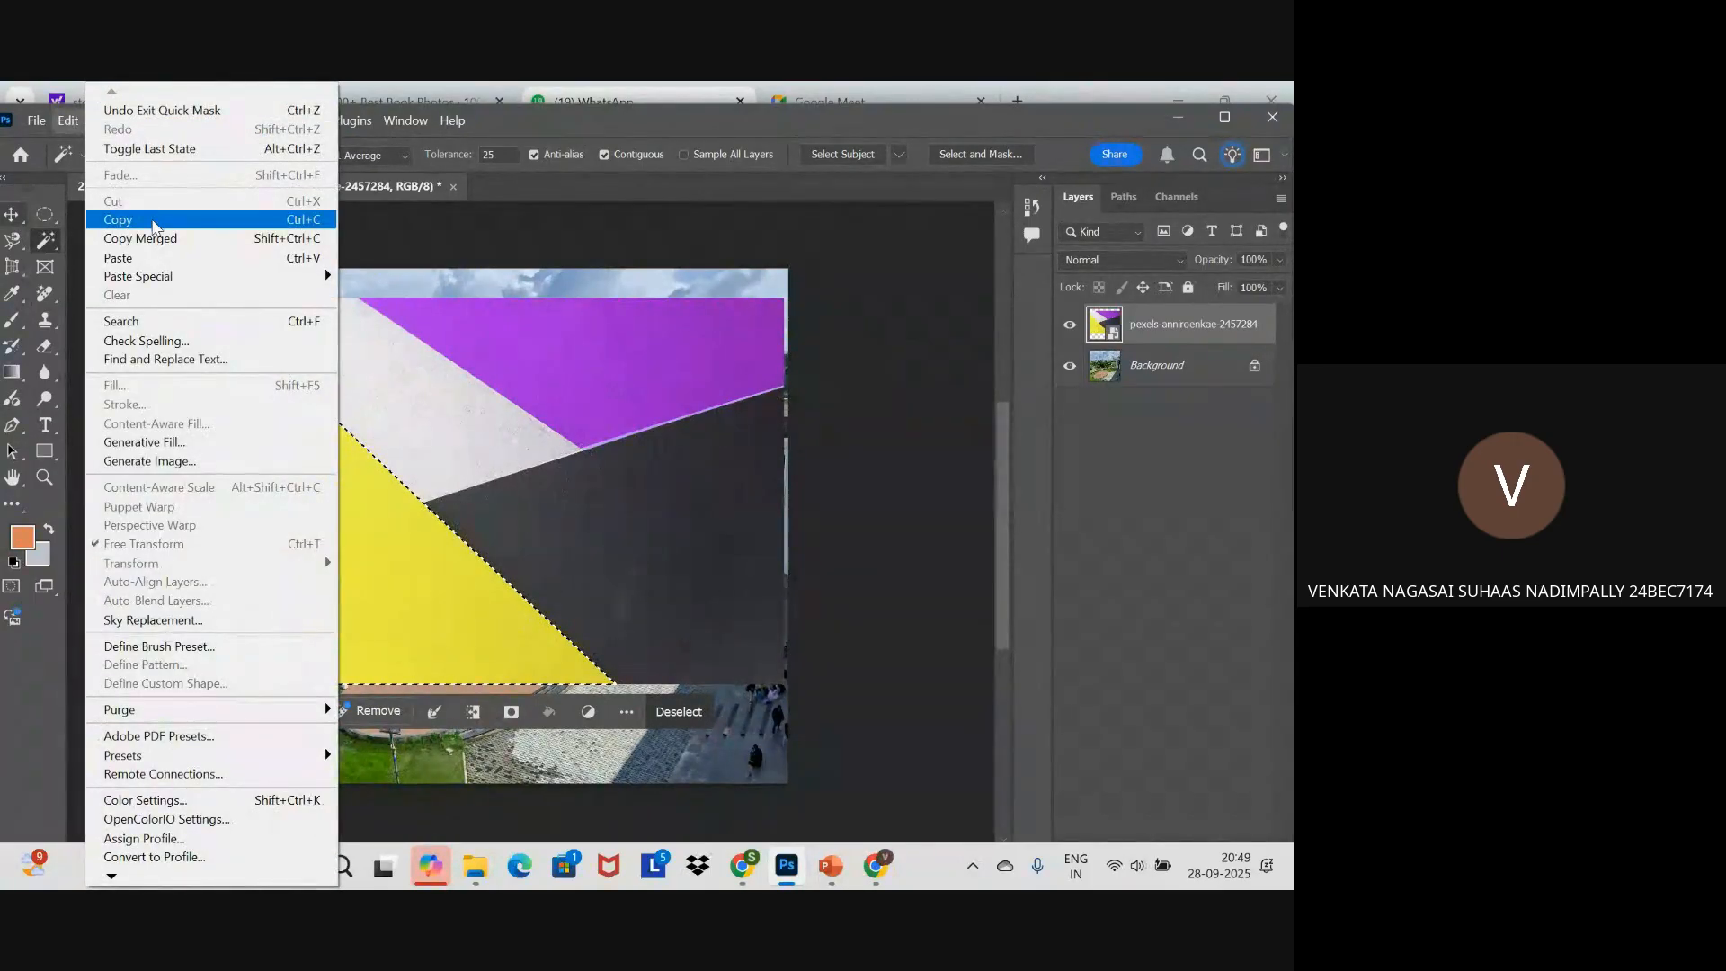
{"action": "left_click", "coordinate": [153, 221]}
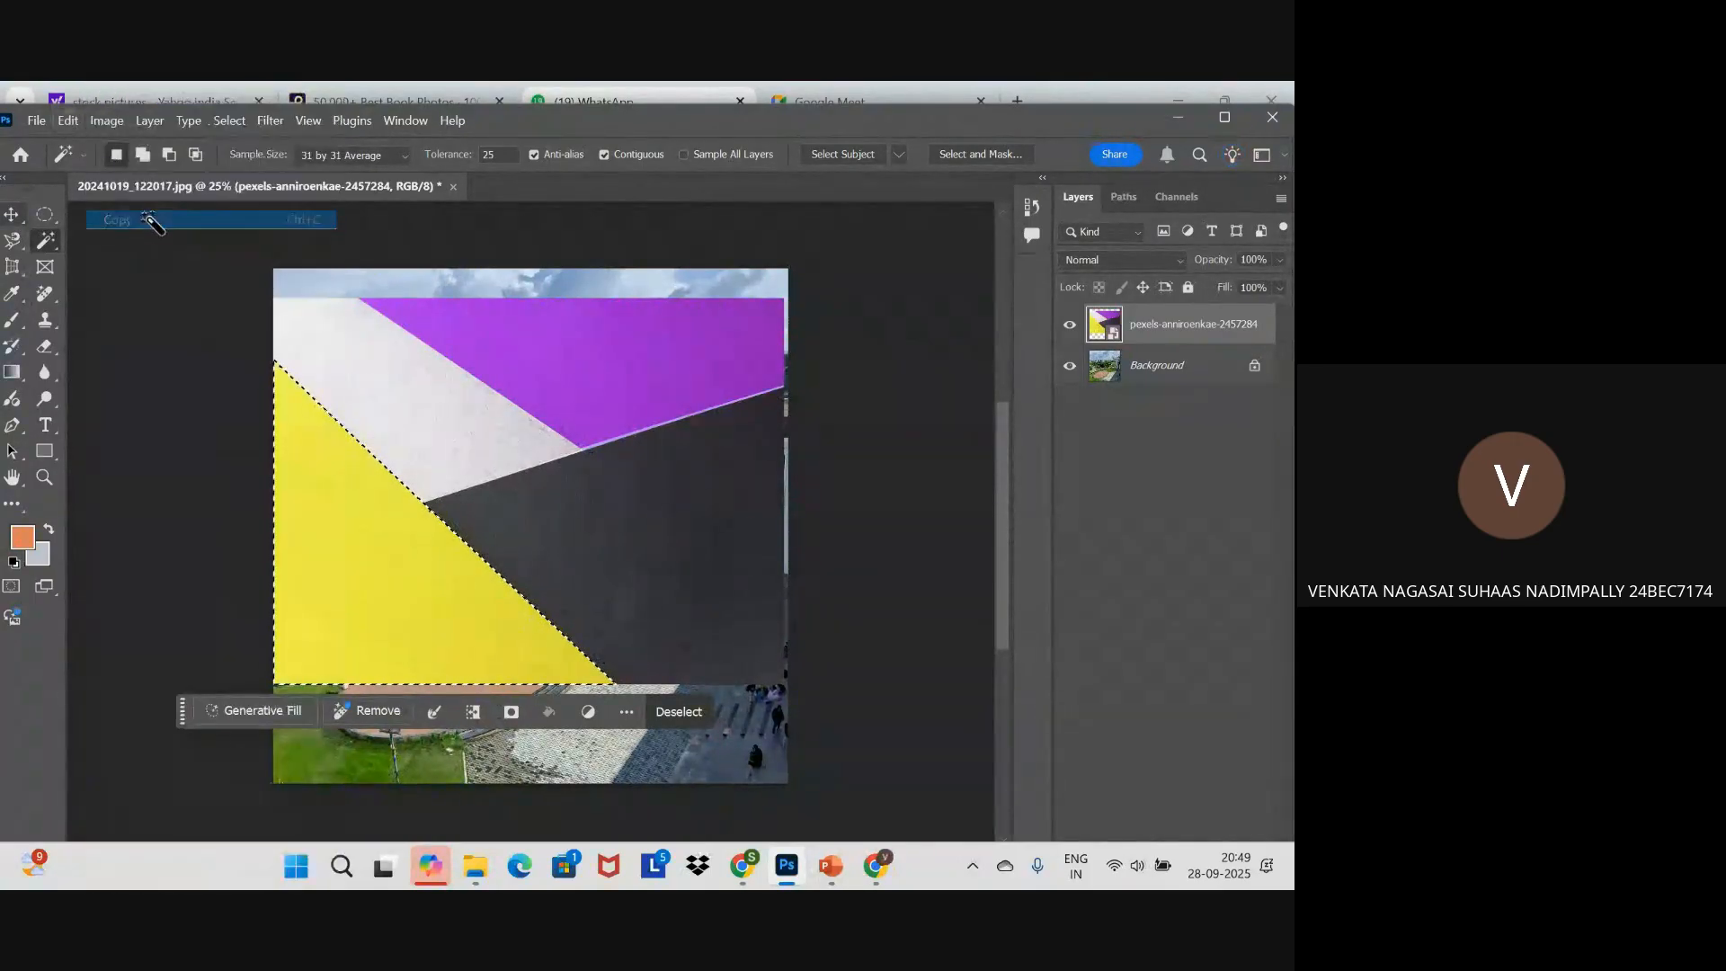
{"action": "left_click", "coordinate": [69, 123]}
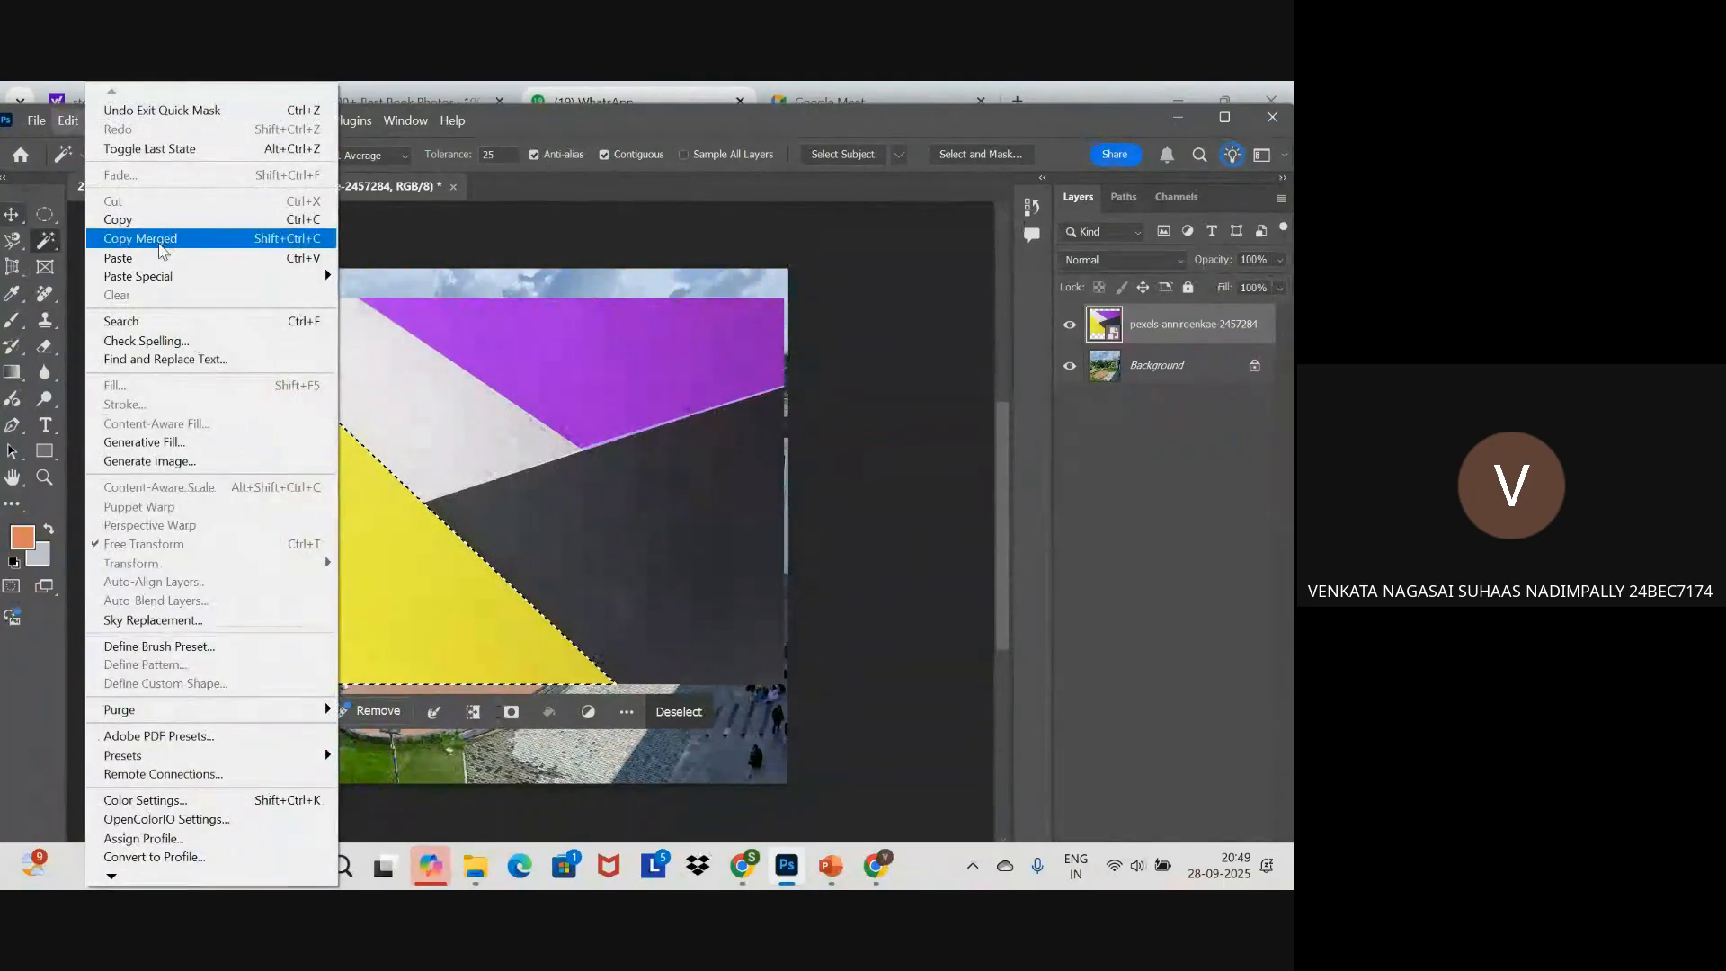
{"action": "left_click", "coordinate": [162, 239]}
{"action": "key", "text": "ctrl+v"}
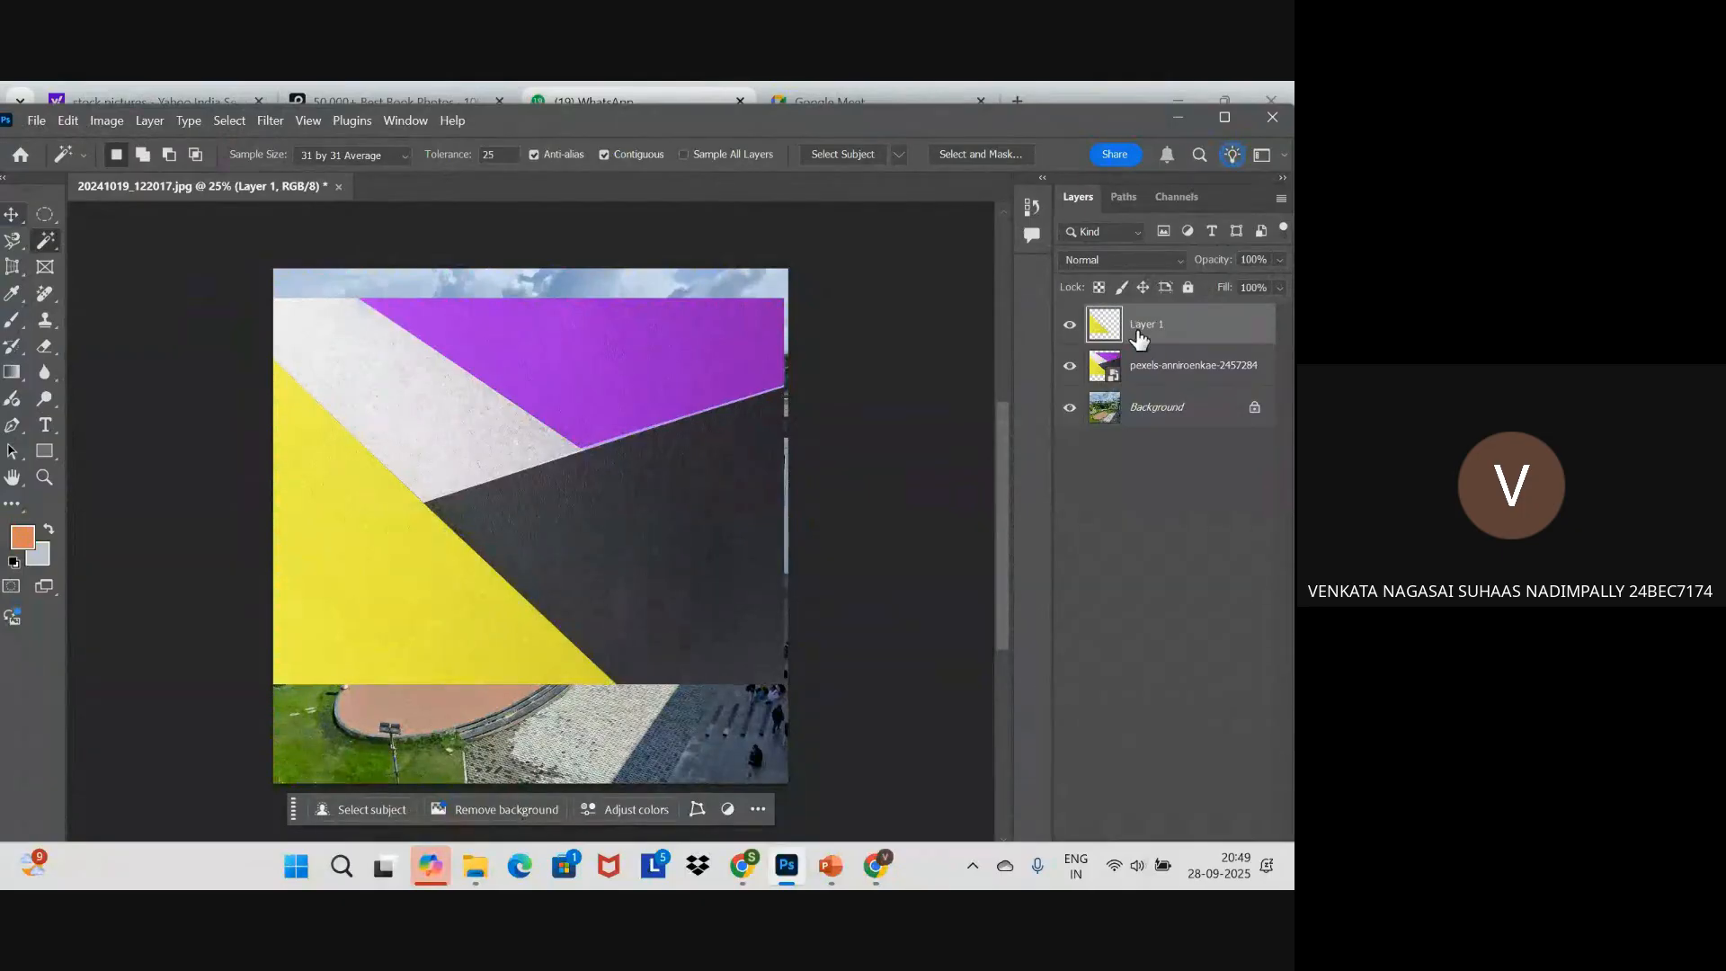
{"action": "left_click", "coordinate": [1070, 365]}
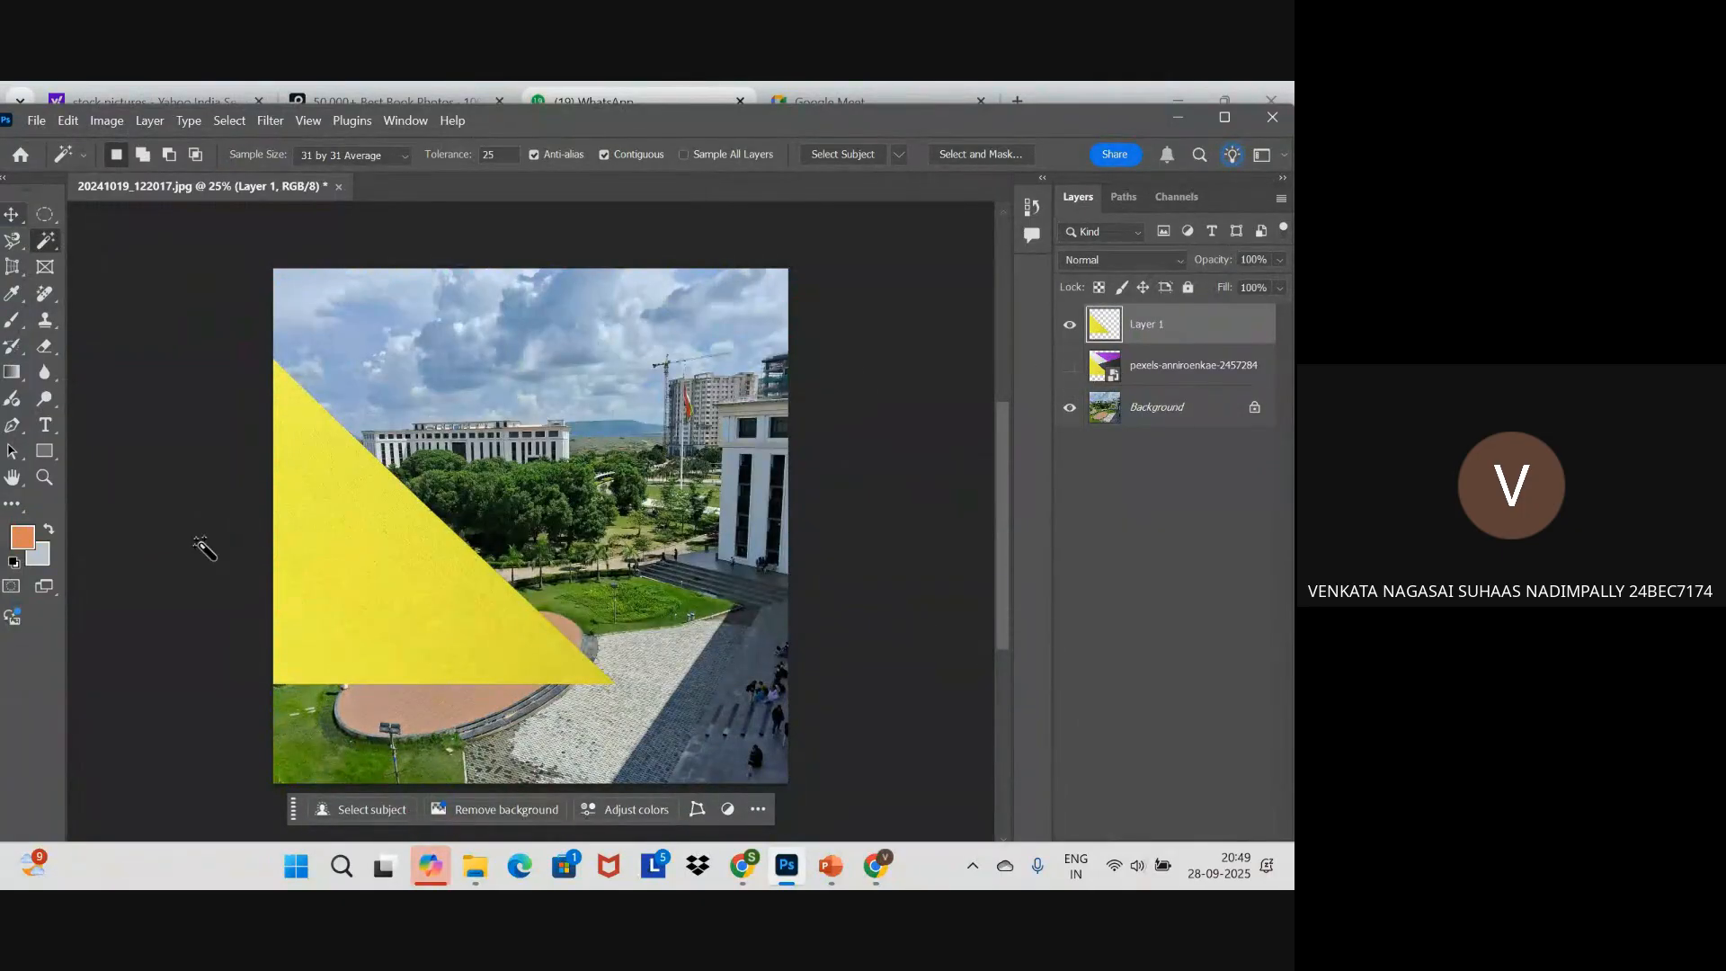
Select the yellow triangle on Layer 1 with the Magic Wand and duplicate it onto a new layer.
{"action": "left_click", "coordinate": [384, 593]}
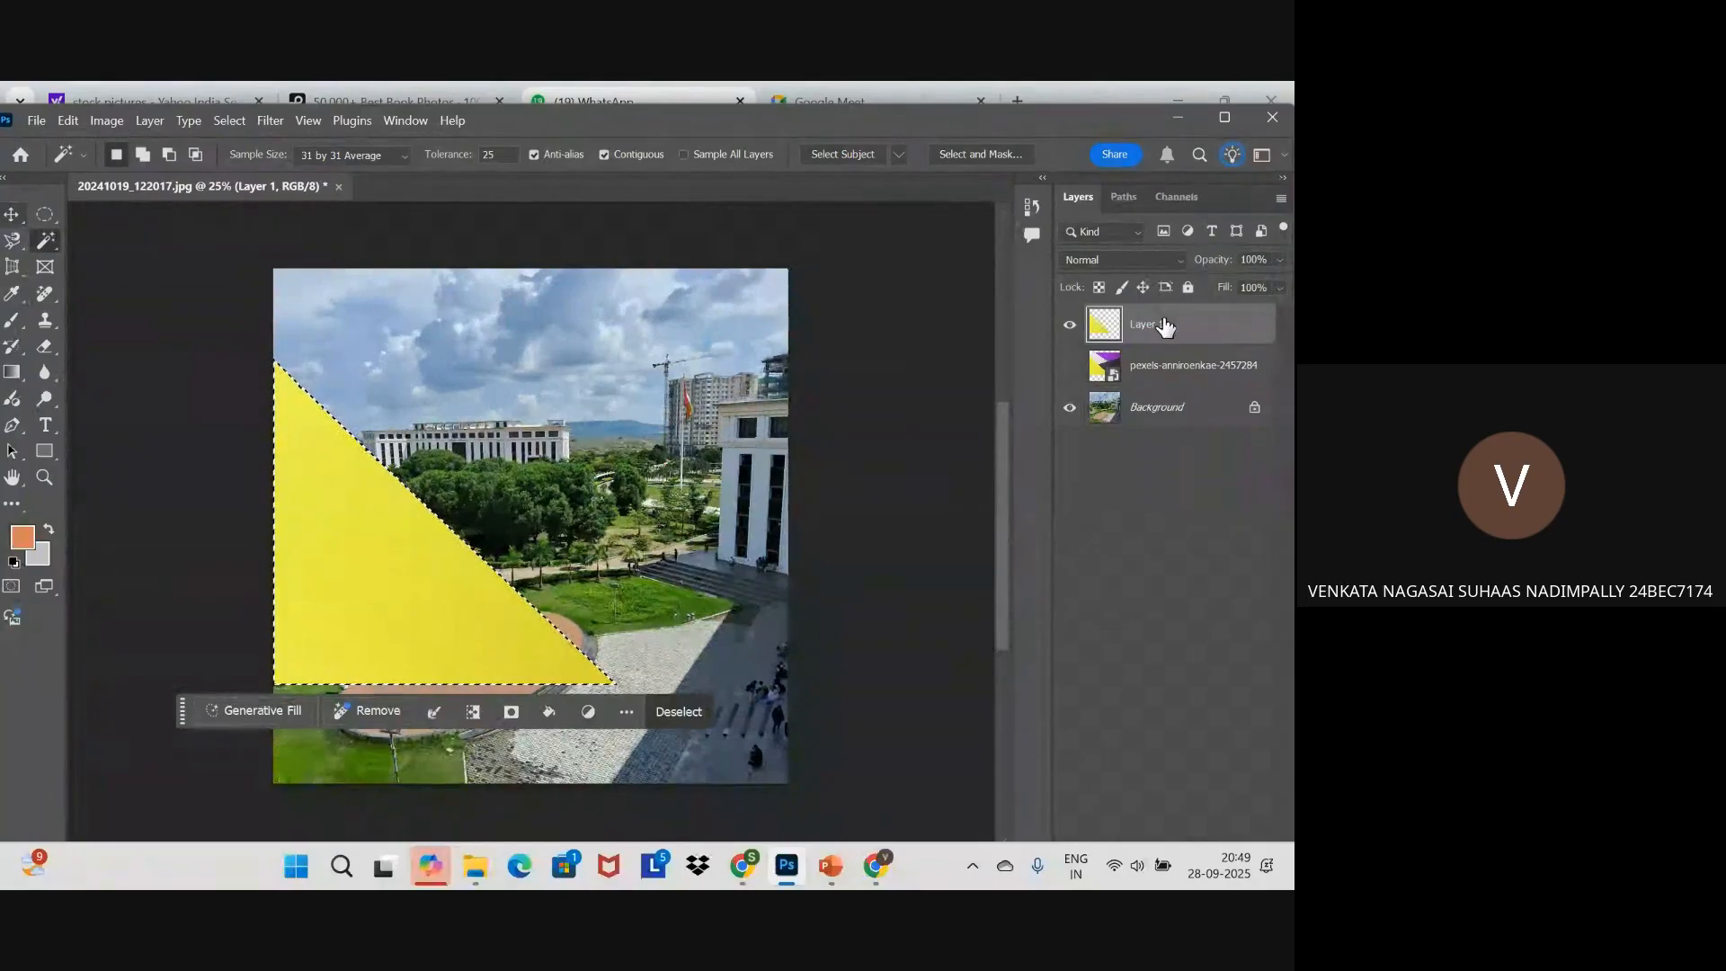
{"action": "key", "text": "ctrl+j"}
{"action": "left_click", "coordinate": [1185, 337]}
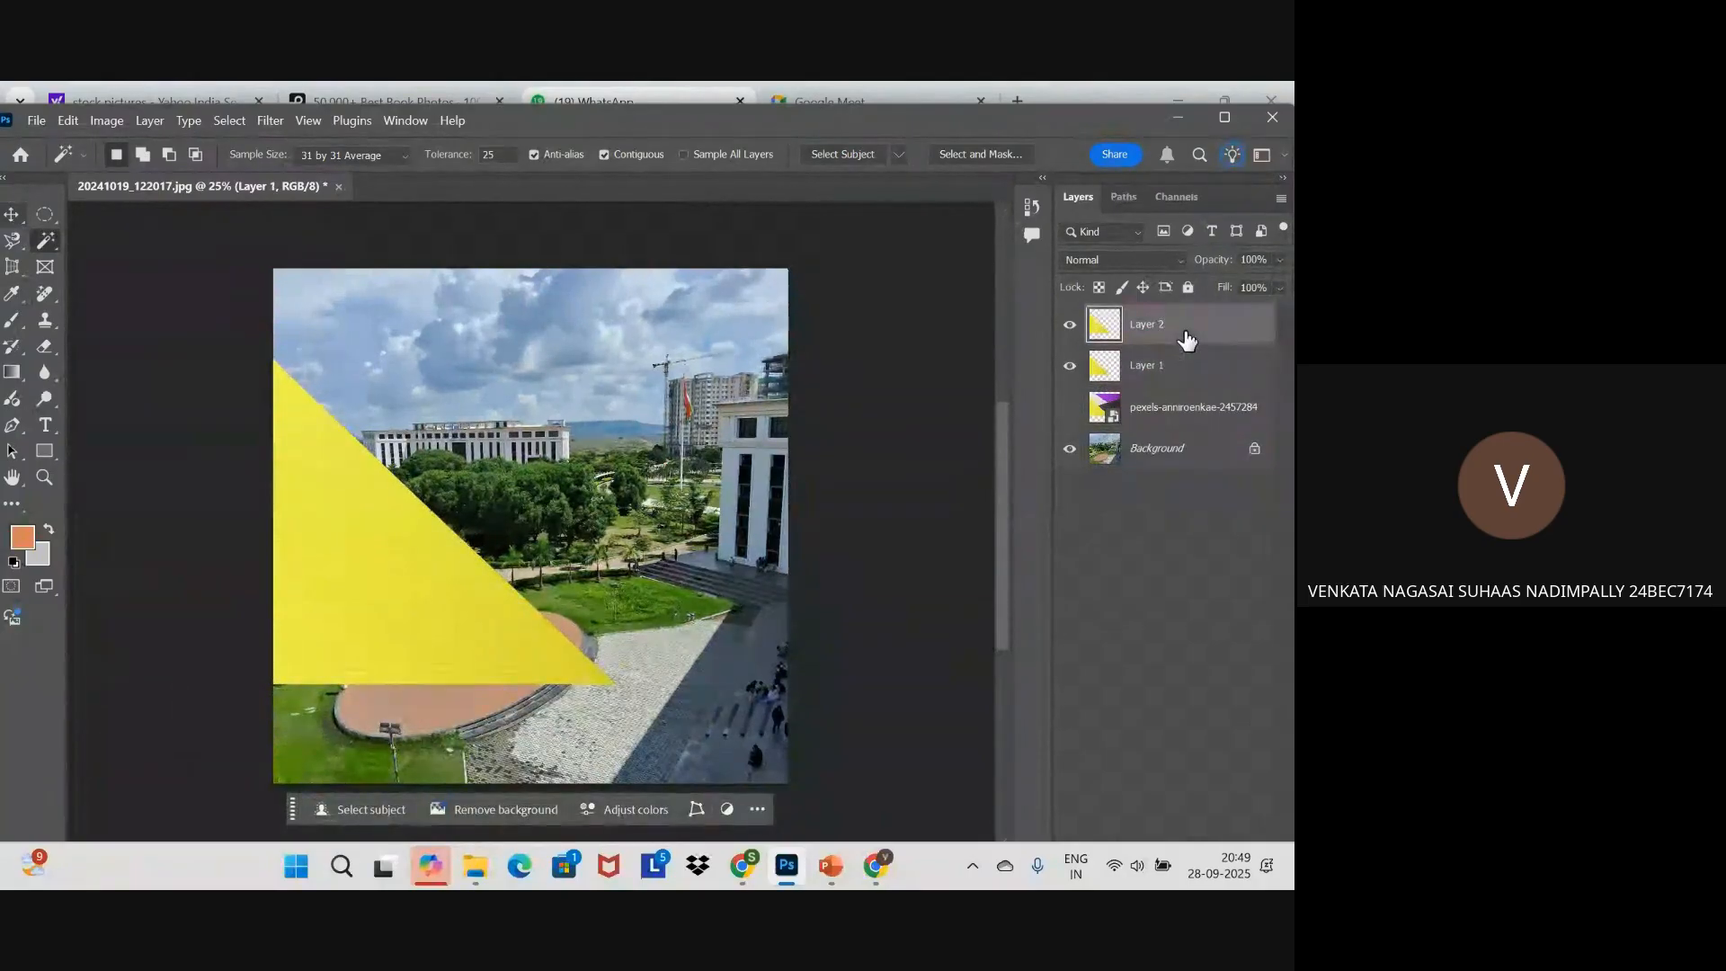
{"action": "left_click", "coordinate": [151, 123]}
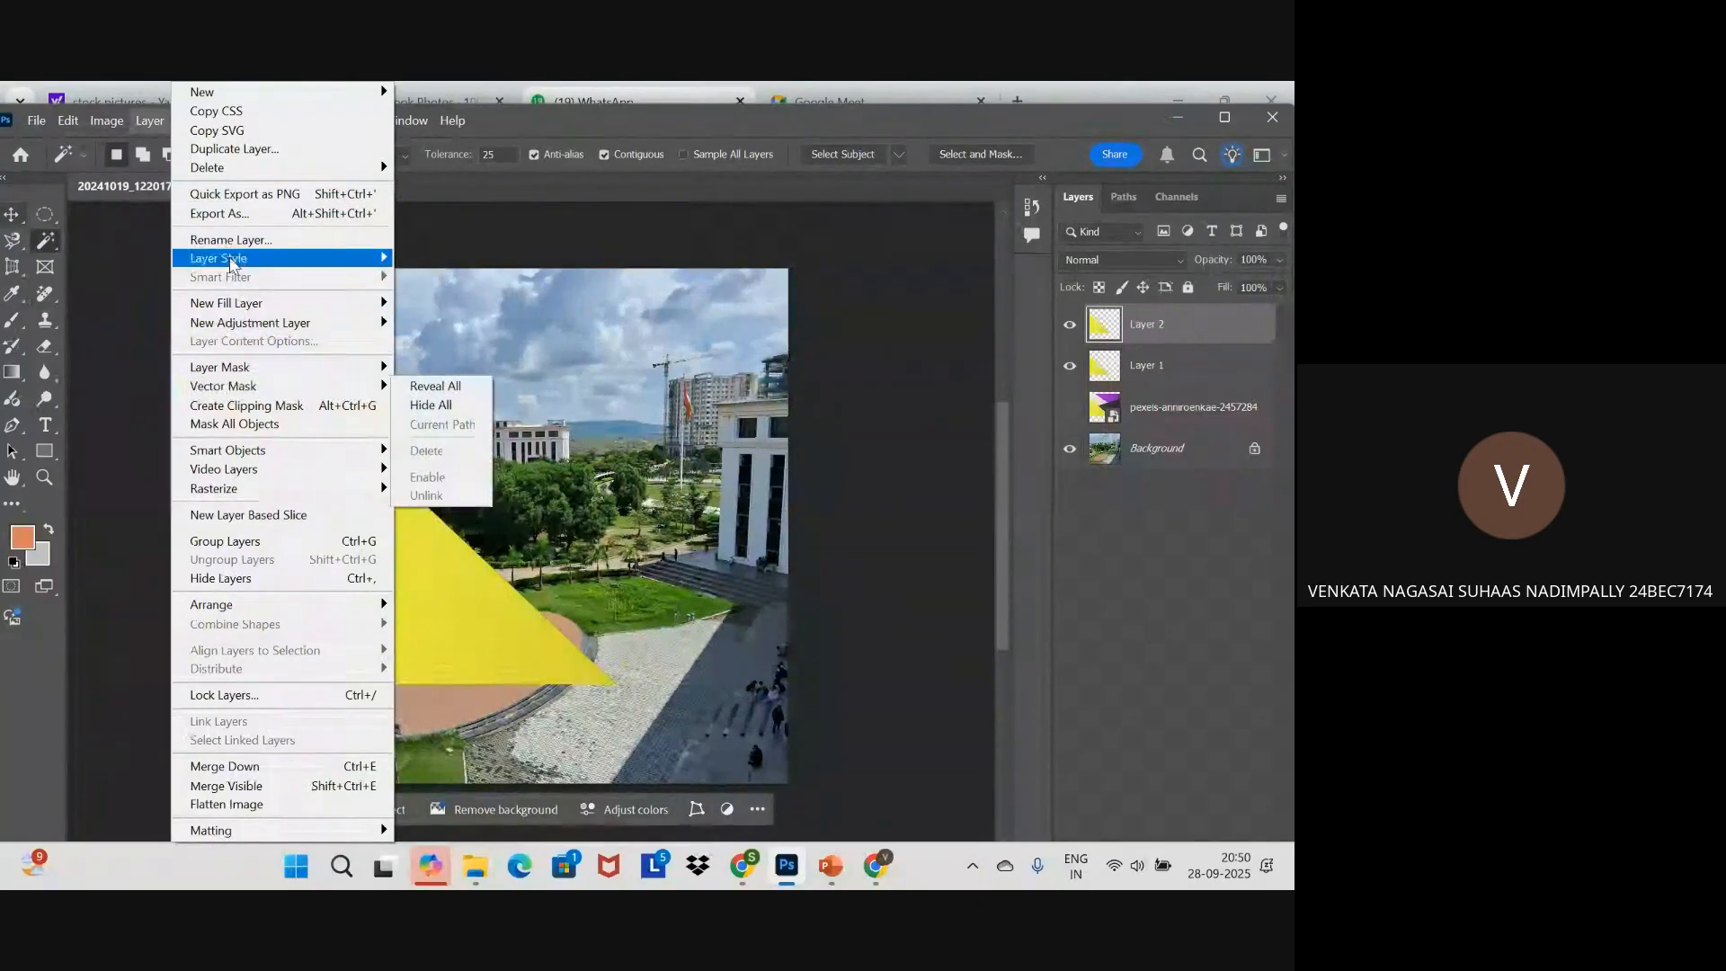
{"action": "left_click", "coordinate": [144, 232]}
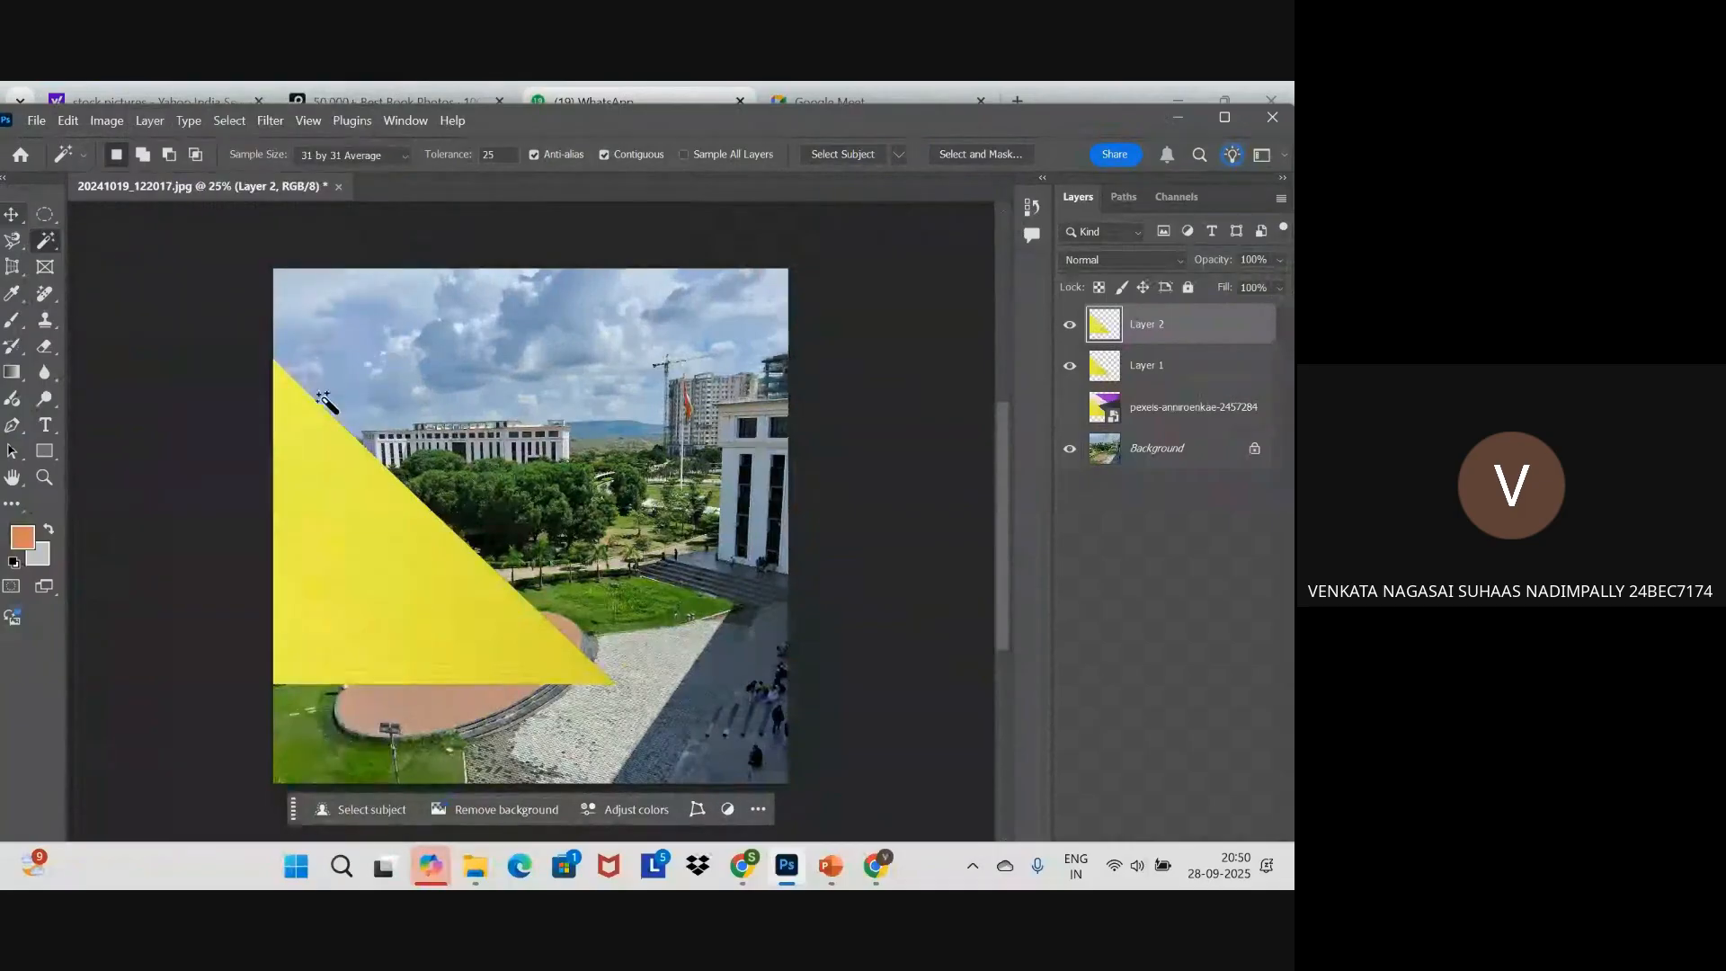
Rotate the duplicated yellow triangle about 180 degrees, scale it down and fit it into the photo's upper-right corner.
{"action": "left_click", "coordinate": [406, 580]}
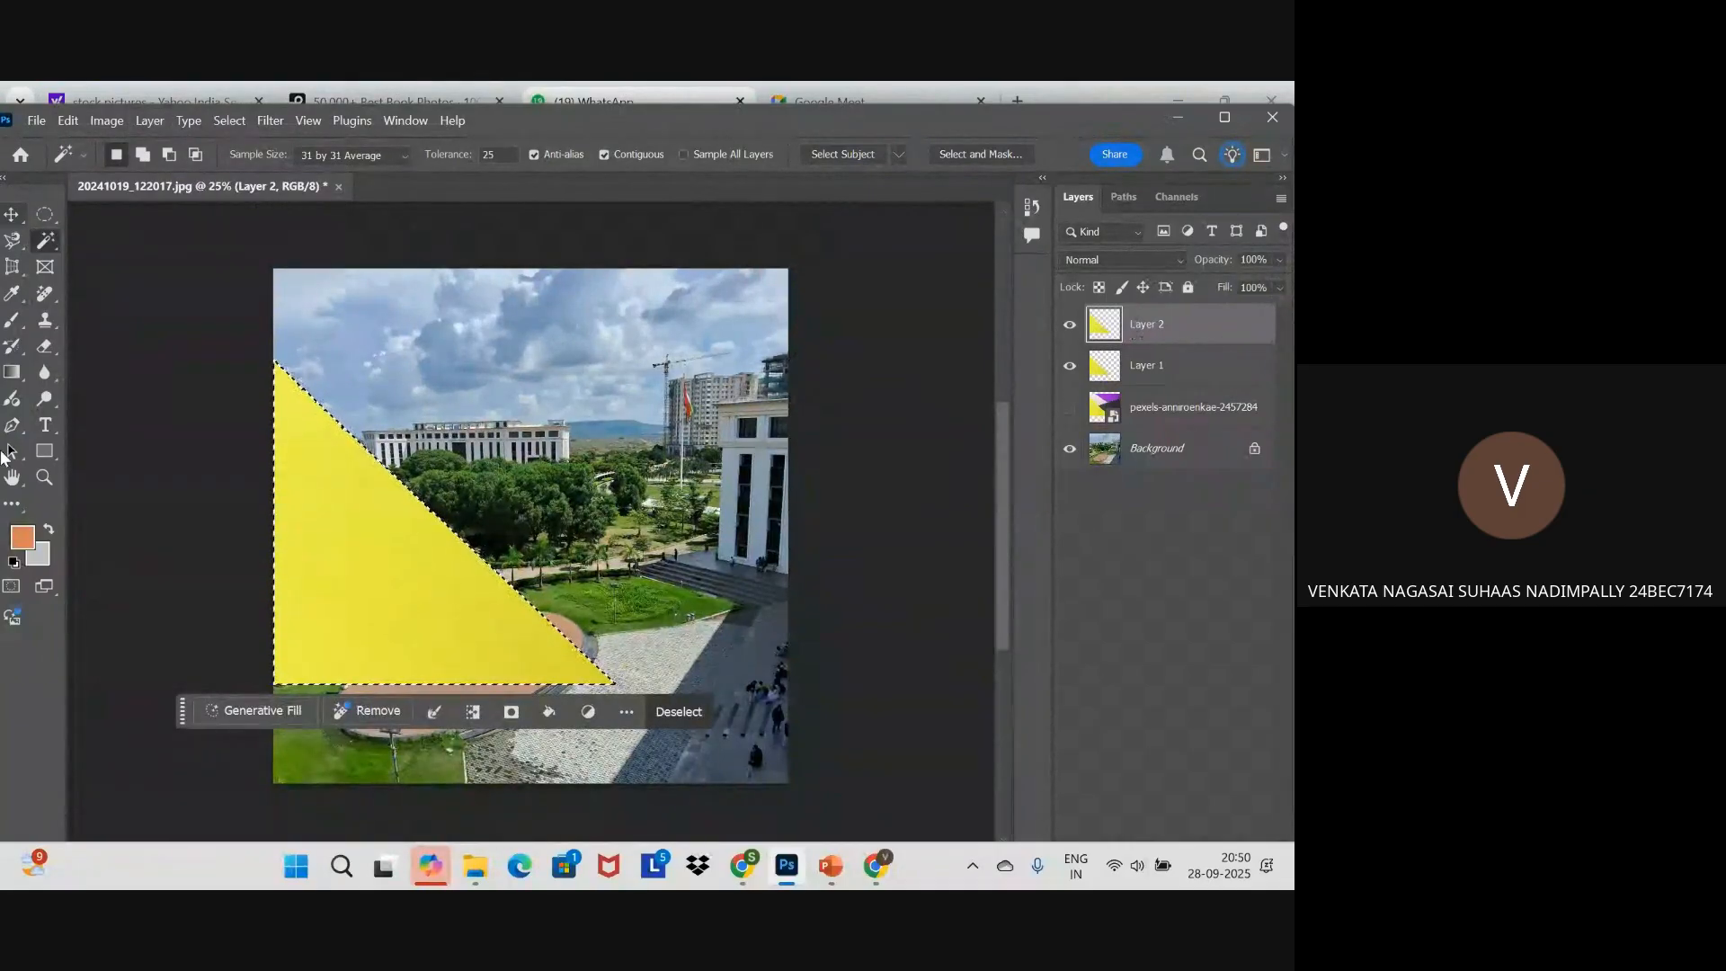
{"action": "left_click", "coordinate": [14, 211]}
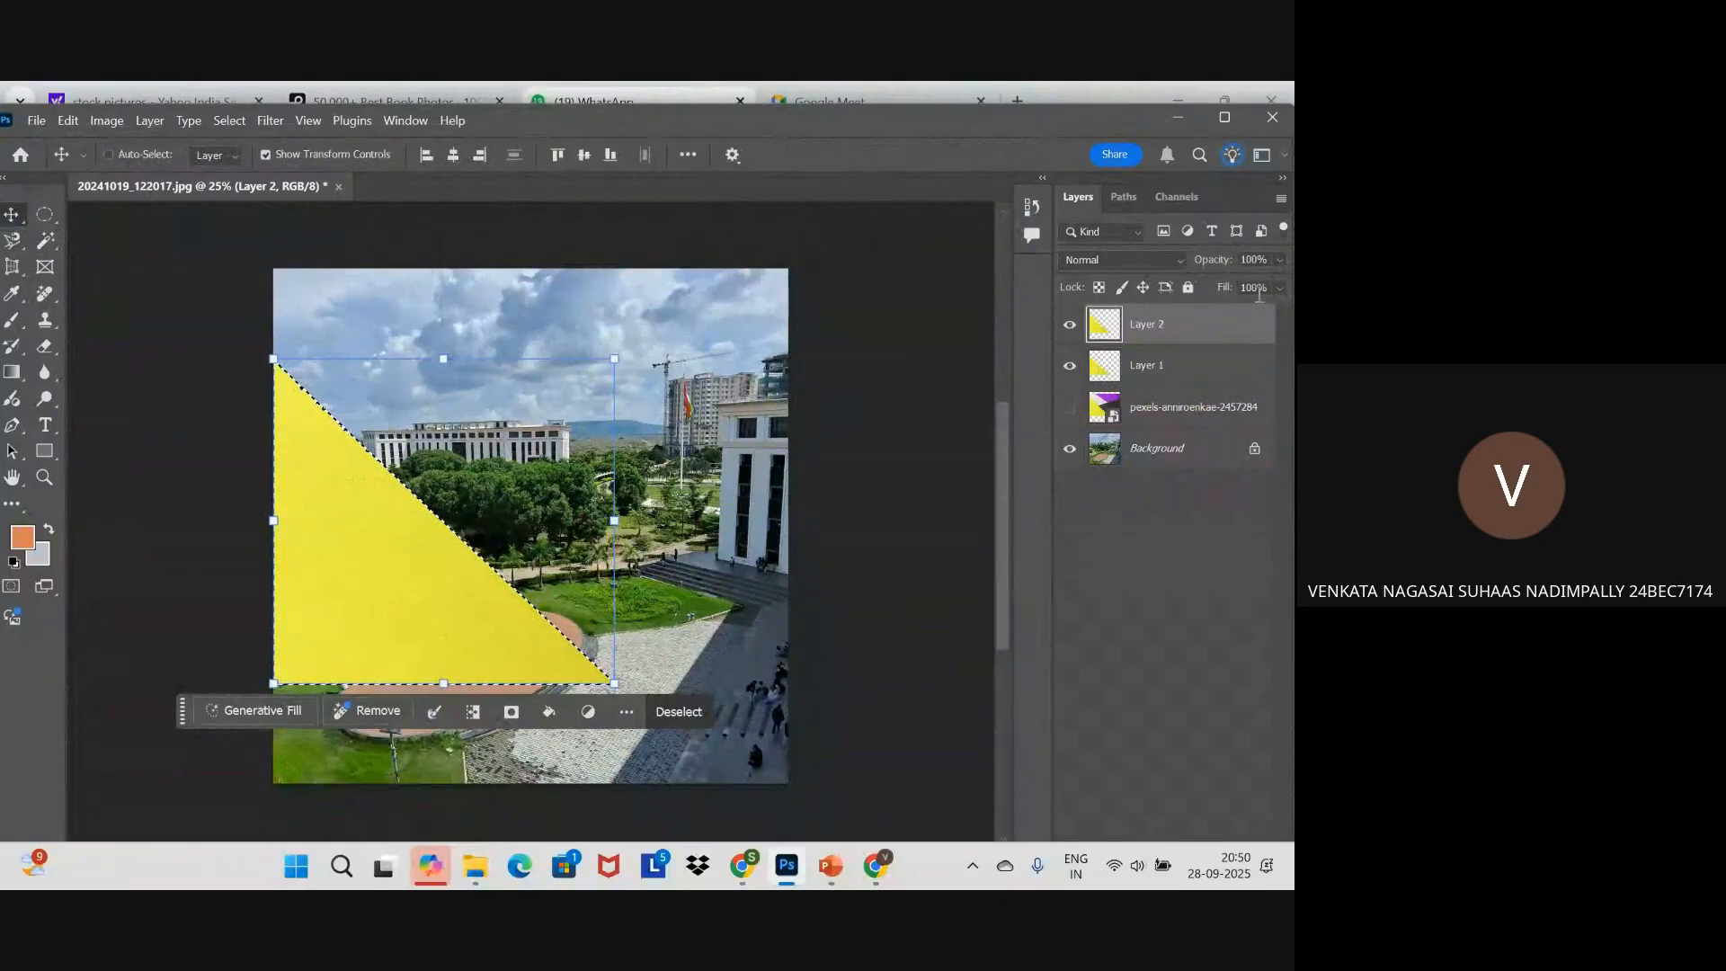
{"action": "left_click_drag", "start_coordinate": [373, 568], "coordinate": [609, 481]}
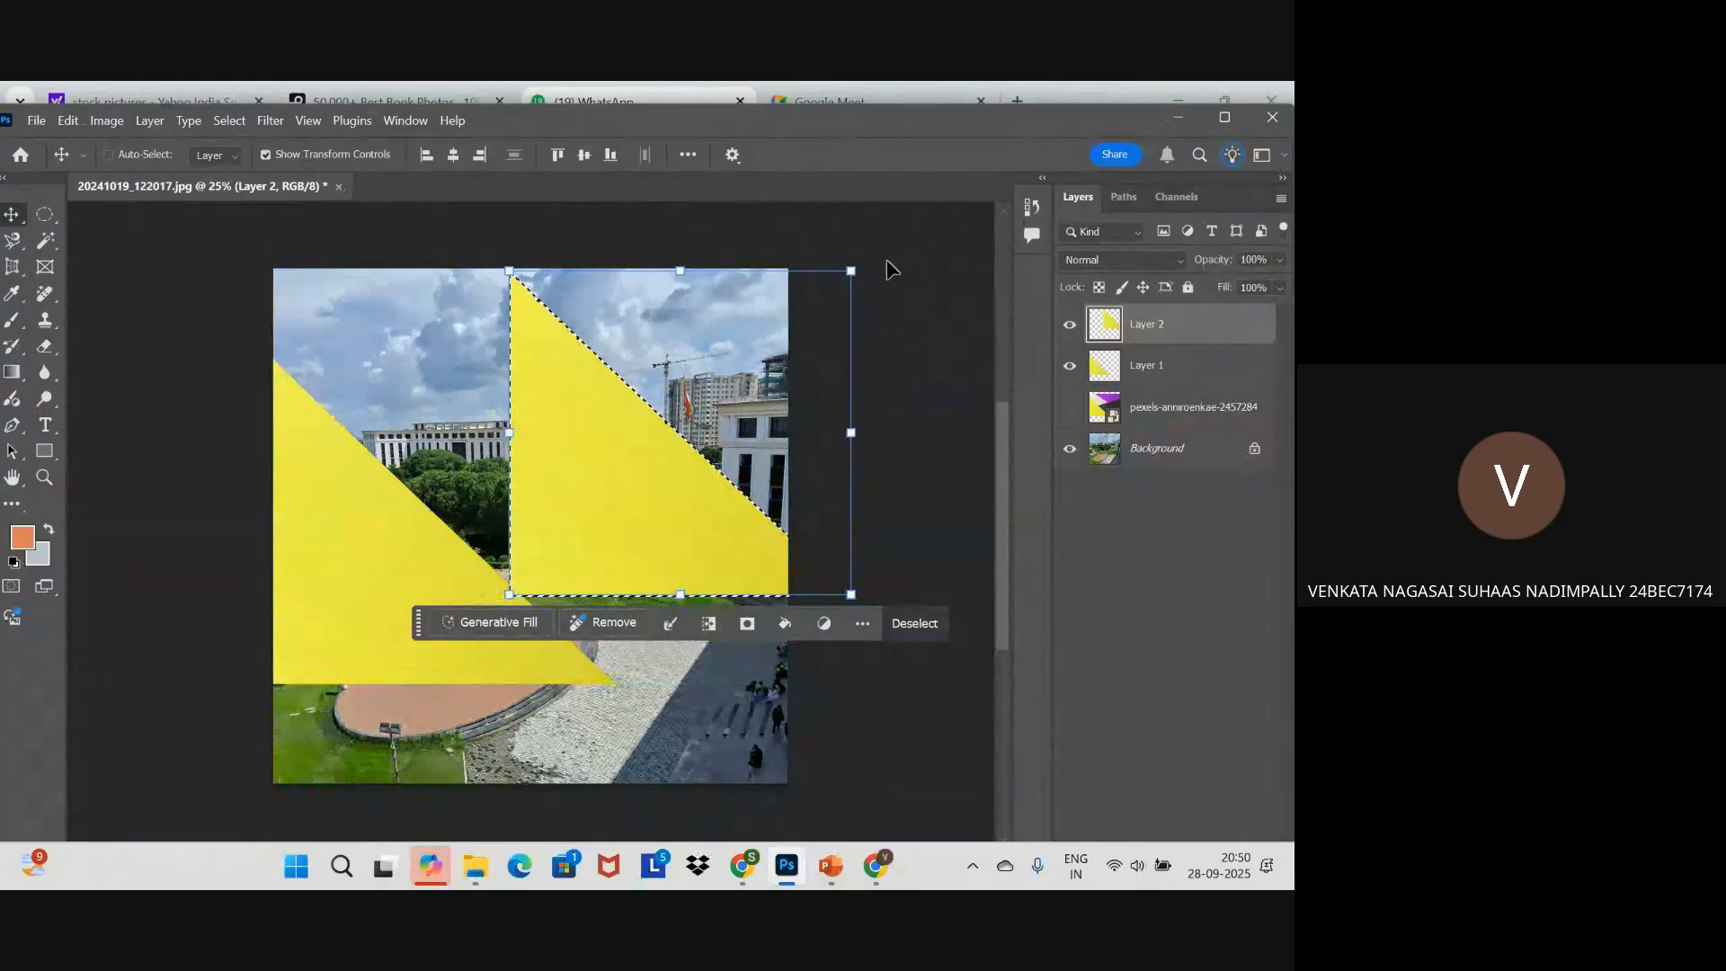
{"action": "left_click_drag", "start_coordinate": [864, 262], "coordinate": [496, 595]}
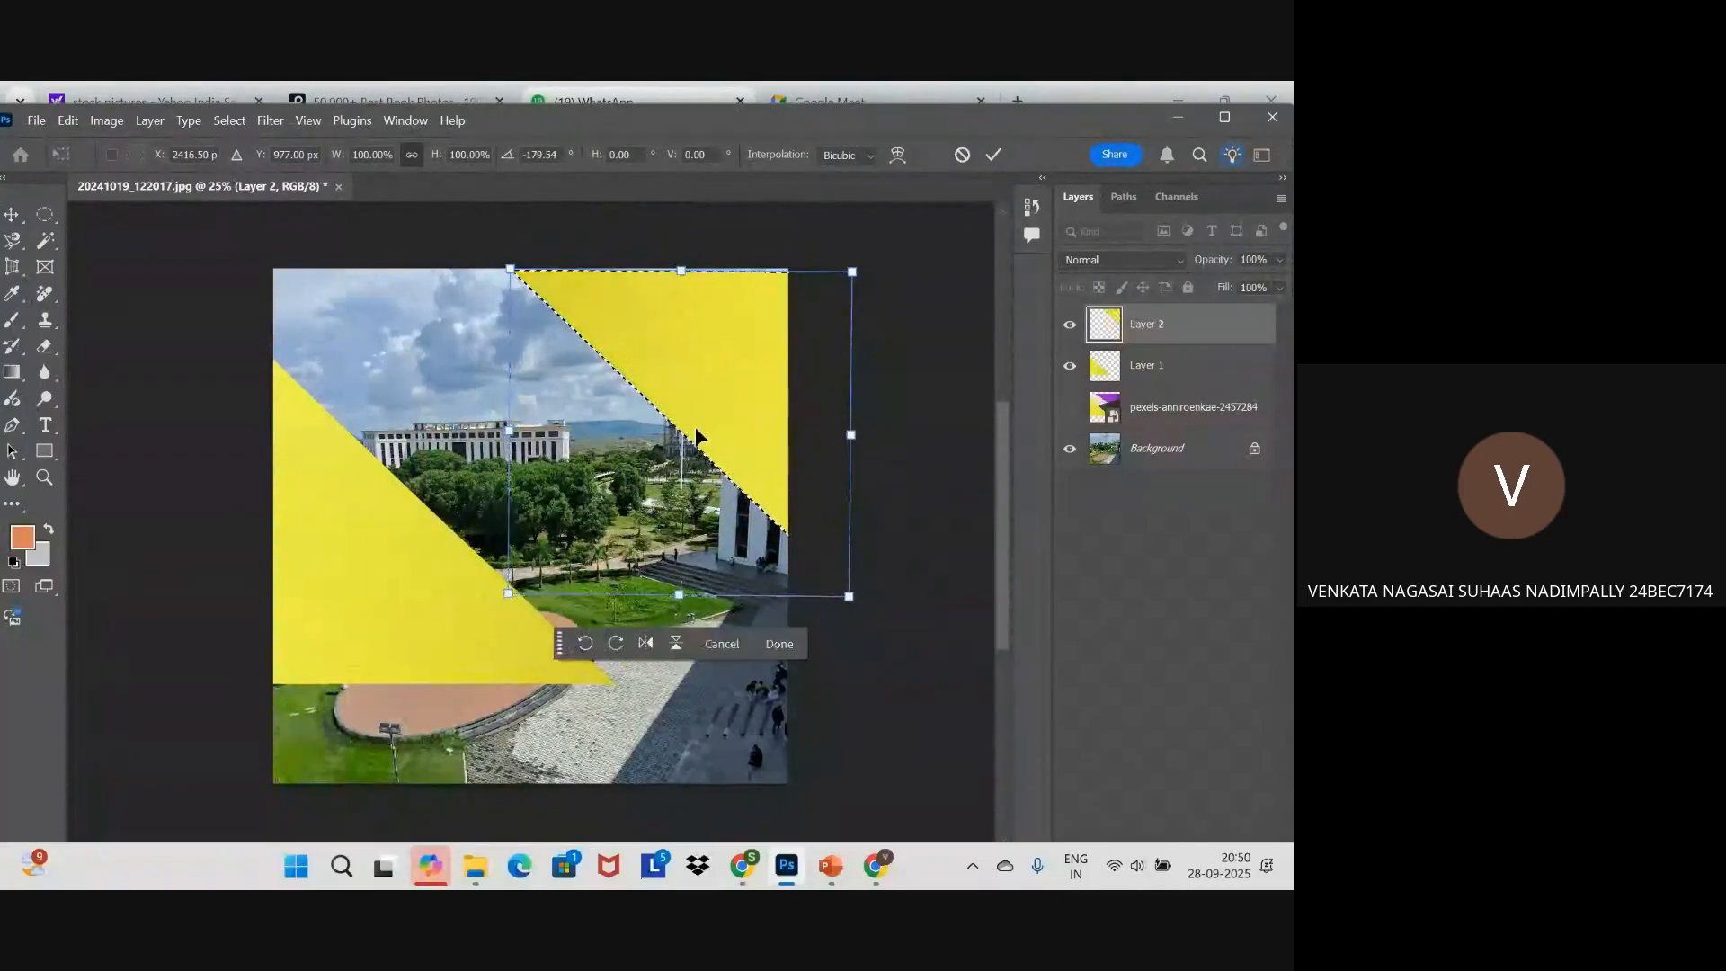
{"action": "left_click_drag", "start_coordinate": [742, 277], "coordinate": [687, 291]}
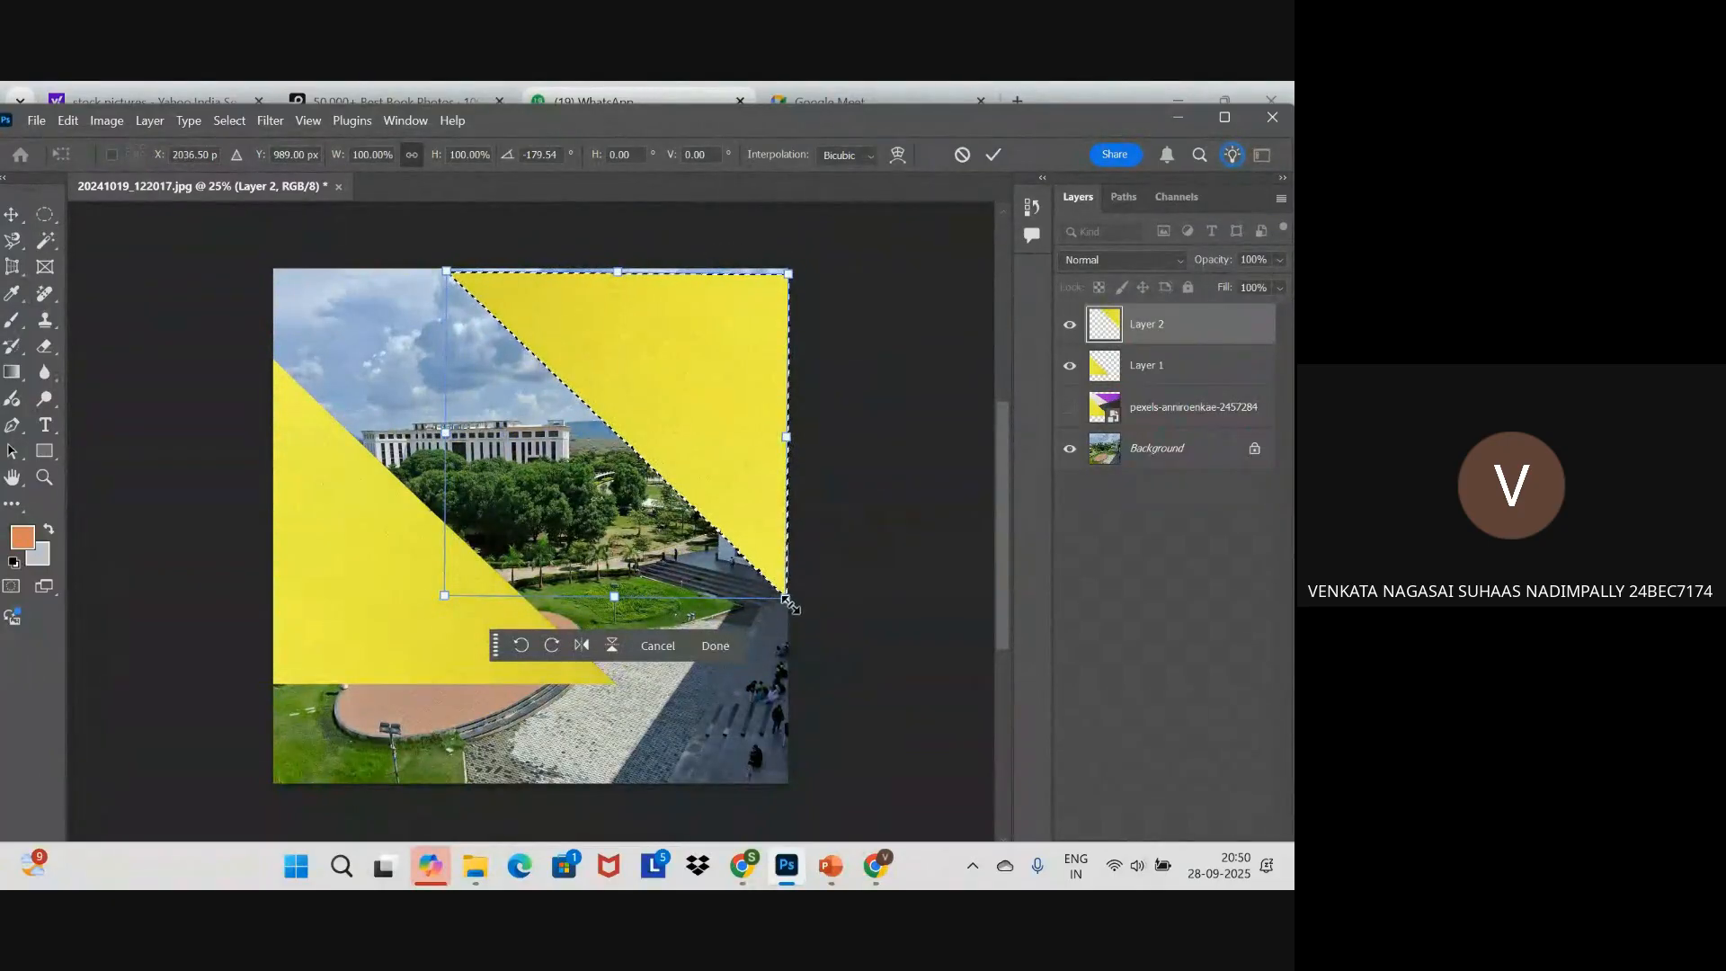
{"action": "left_click_drag", "start_coordinate": [797, 598], "coordinate": [672, 487]}
{"action": "left_click_drag", "start_coordinate": [630, 342], "coordinate": [746, 338]}
{"action": "key", "text": "Return"}
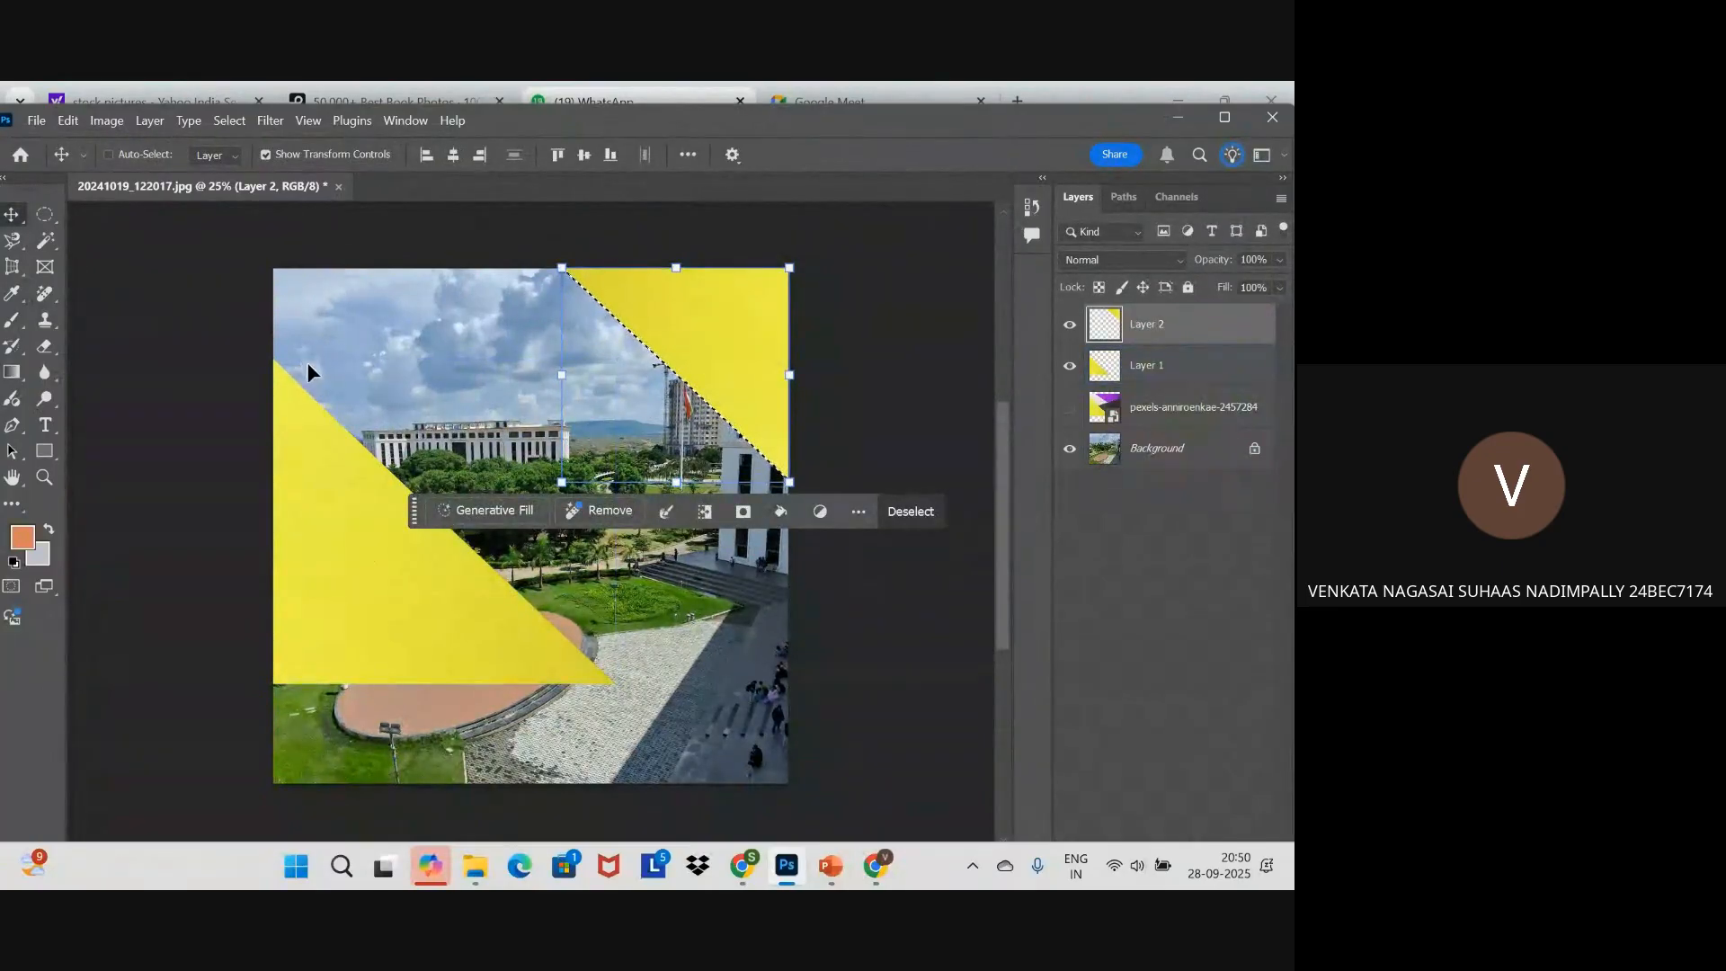
Move the yellow triangle on Layer 1 down toward the photo's bottom edge and clear the leftover selection.
{"action": "left_click", "coordinate": [277, 437]}
{"action": "mouse_move", "coordinate": [278, 439]}
{"action": "left_mouse_down"}
{"action": "mouse_move", "coordinate": [390, 532]}
{"action": "mouse_move", "coordinate": [332, 410]}
{"action": "mouse_move", "coordinate": [282, 435]}
{"action": "left_mouse_up"}
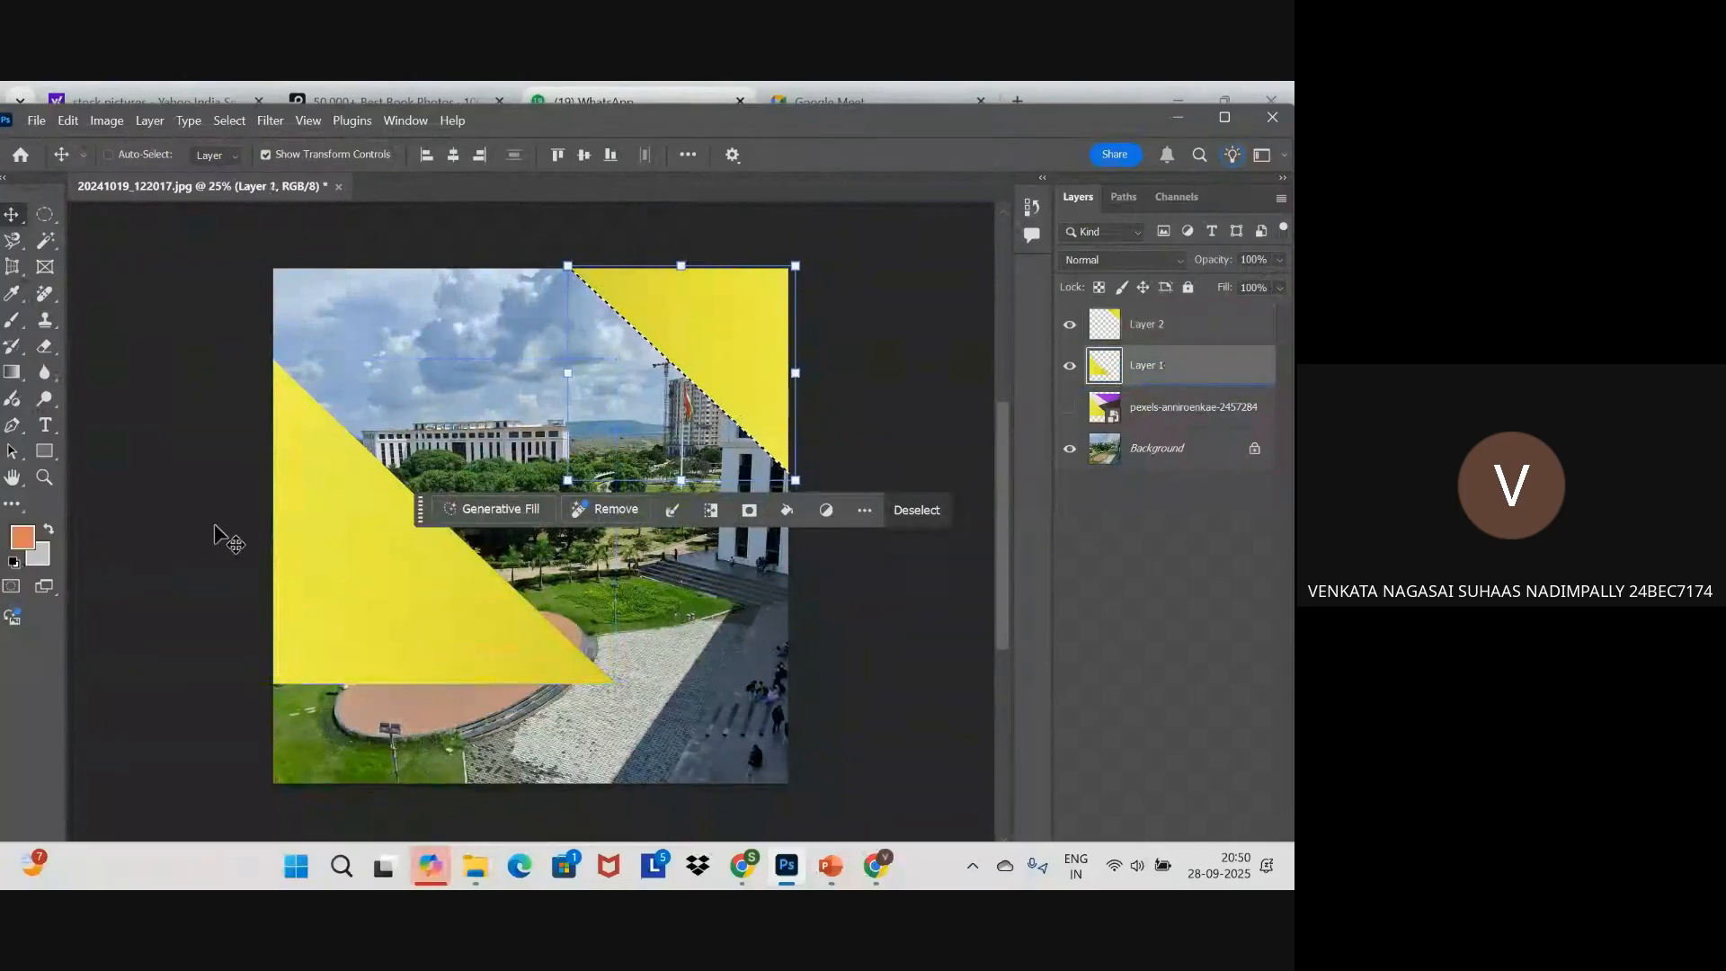
{"action": "left_click_drag", "start_coordinate": [364, 568], "coordinate": [364, 651]}
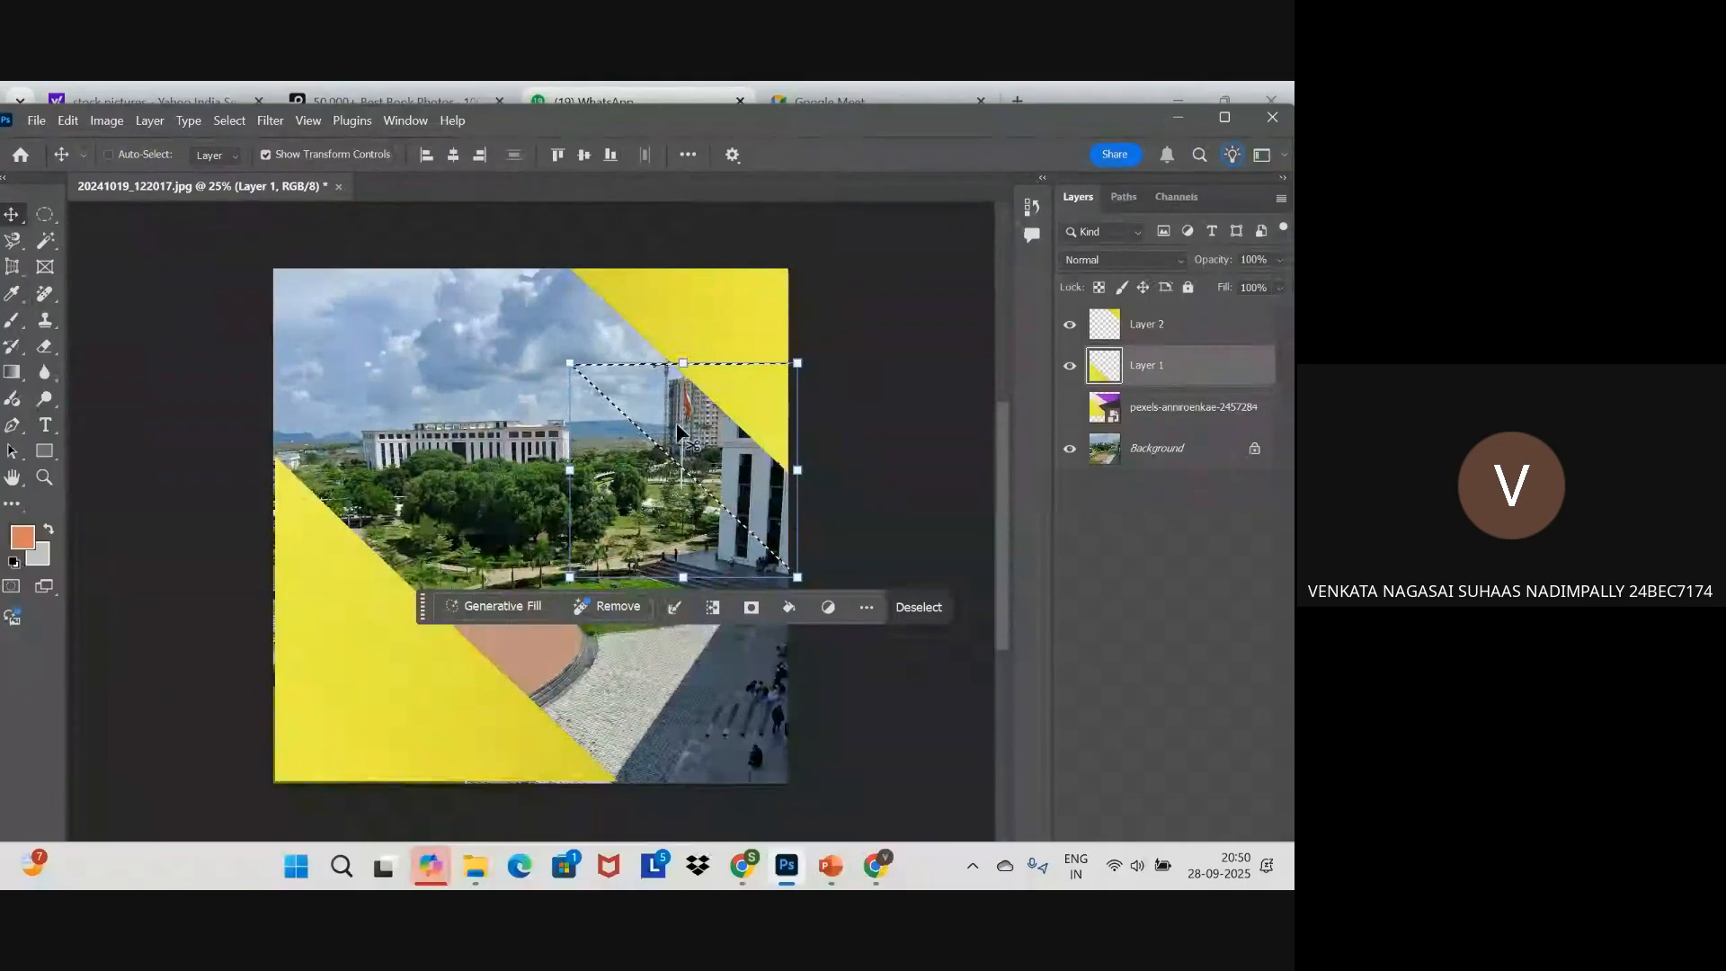
{"action": "left_click", "coordinate": [656, 395]}
{"action": "left_click", "coordinate": [683, 399]}
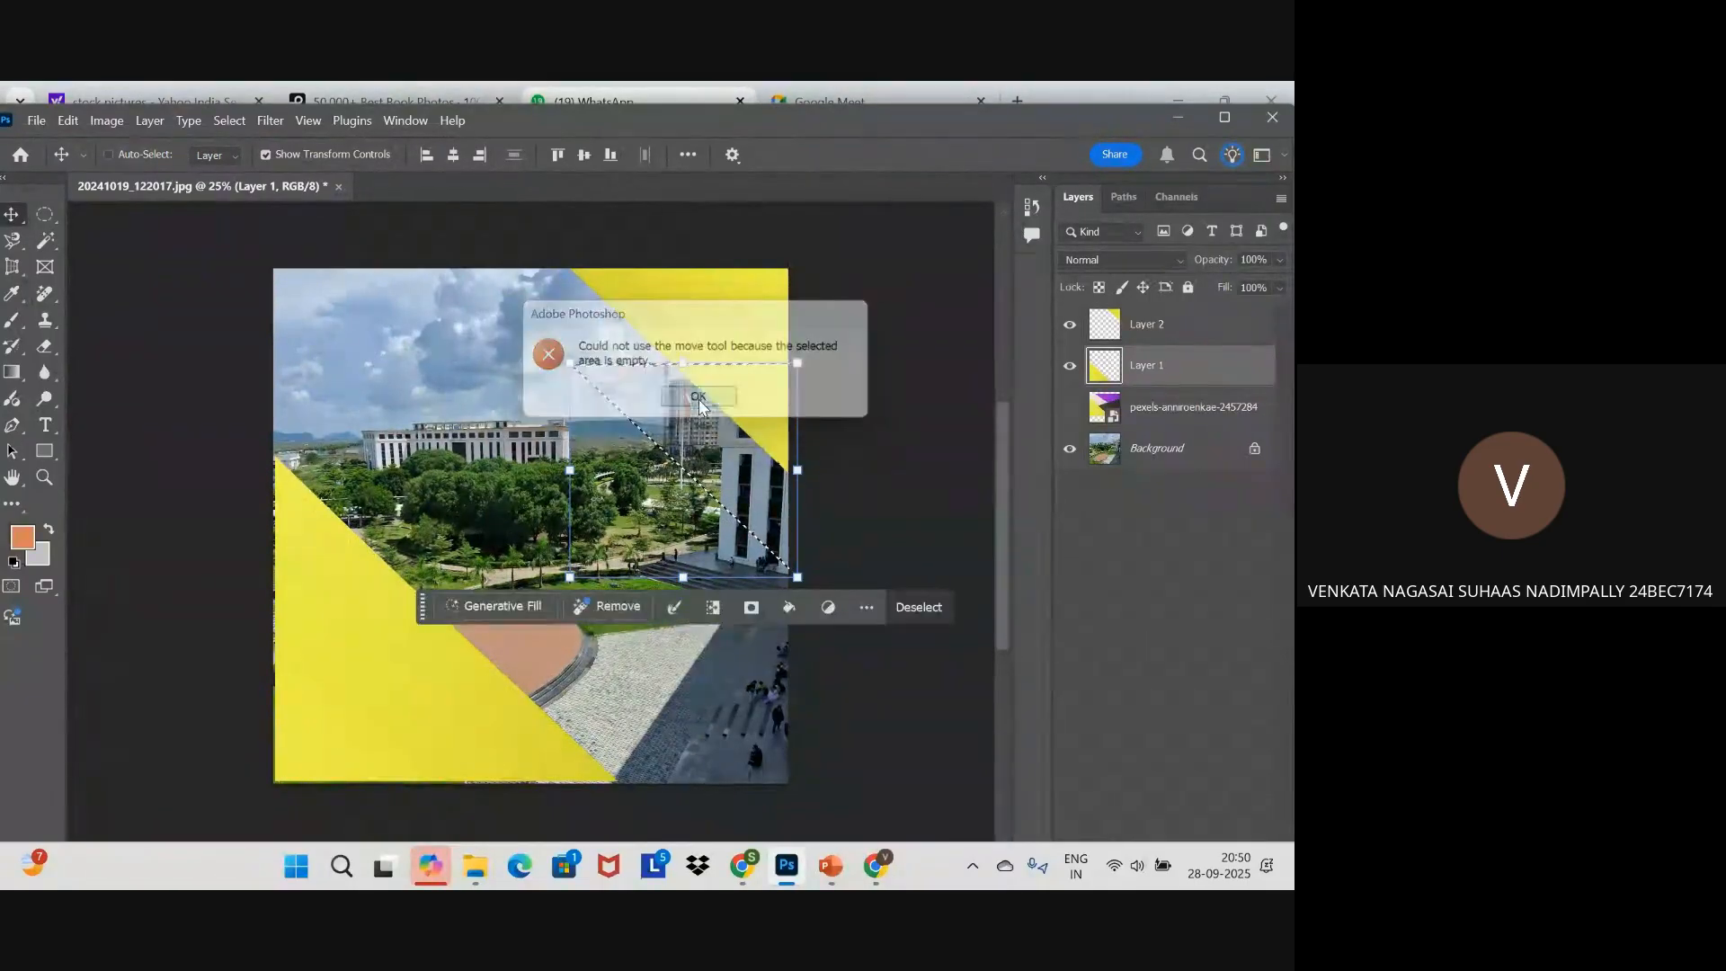
{"action": "left_click_drag", "start_coordinate": [271, 564], "coordinate": [271, 564]}
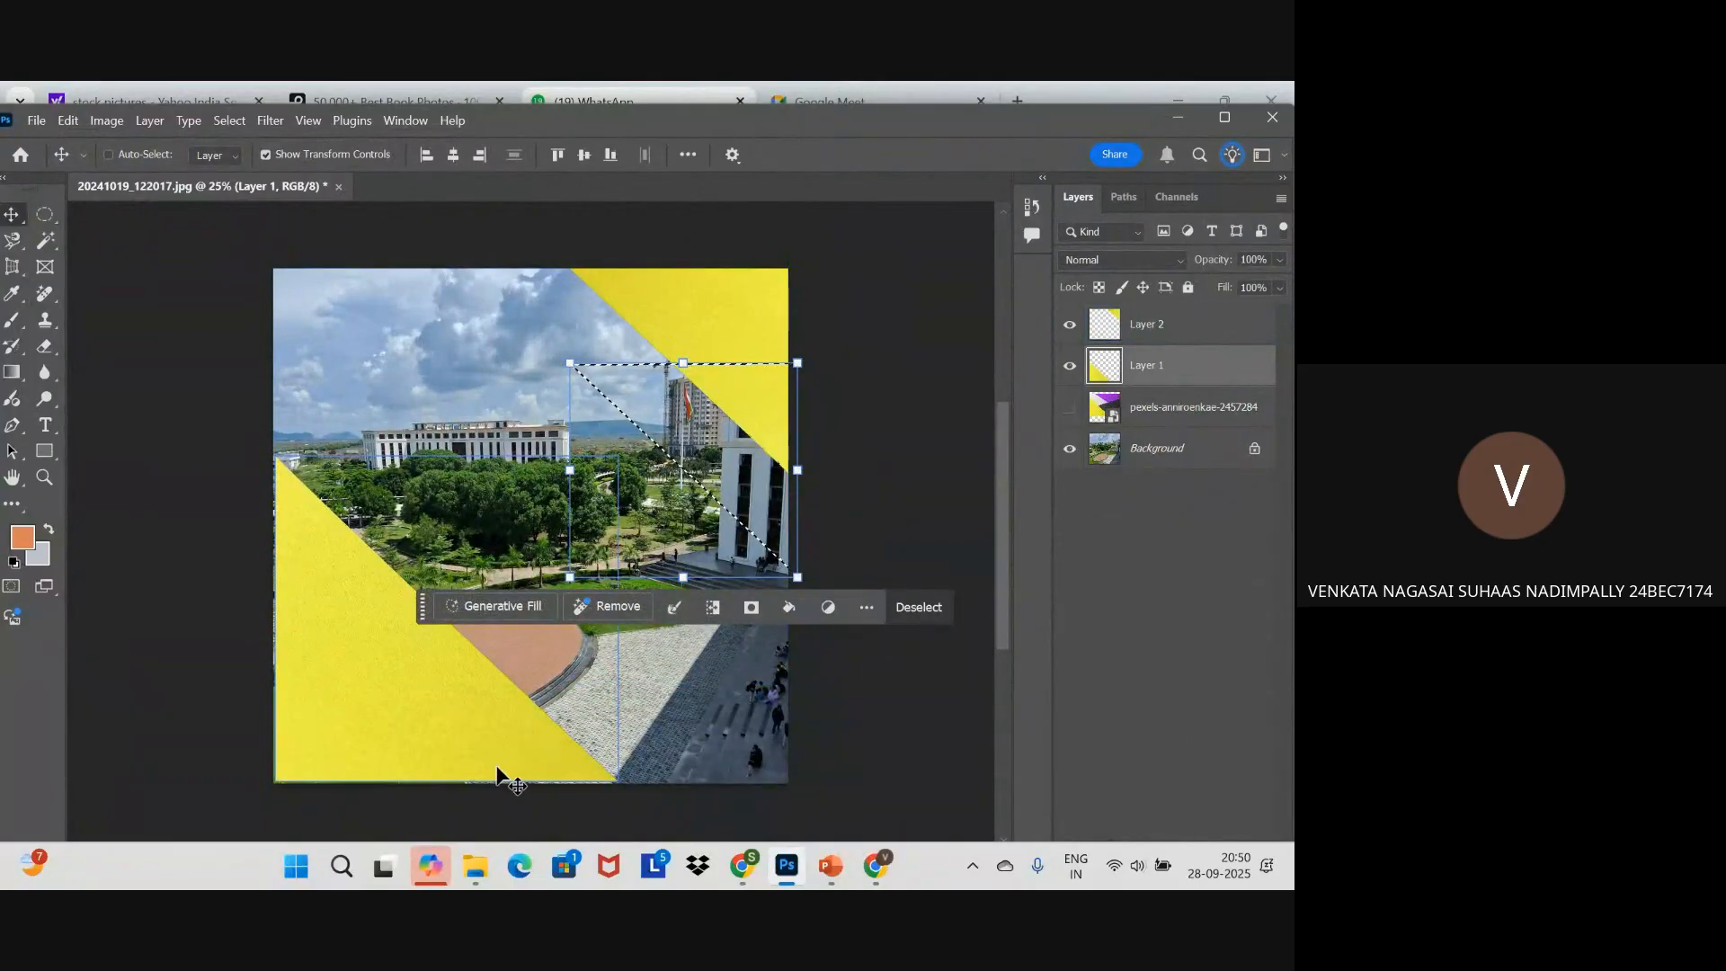
{"action": "mouse_move", "coordinate": [501, 771]}
{"action": "left_mouse_down"}
{"action": "mouse_move", "coordinate": [460, 718]}
{"action": "mouse_move", "coordinate": [496, 747]}
{"action": "left_mouse_up"}
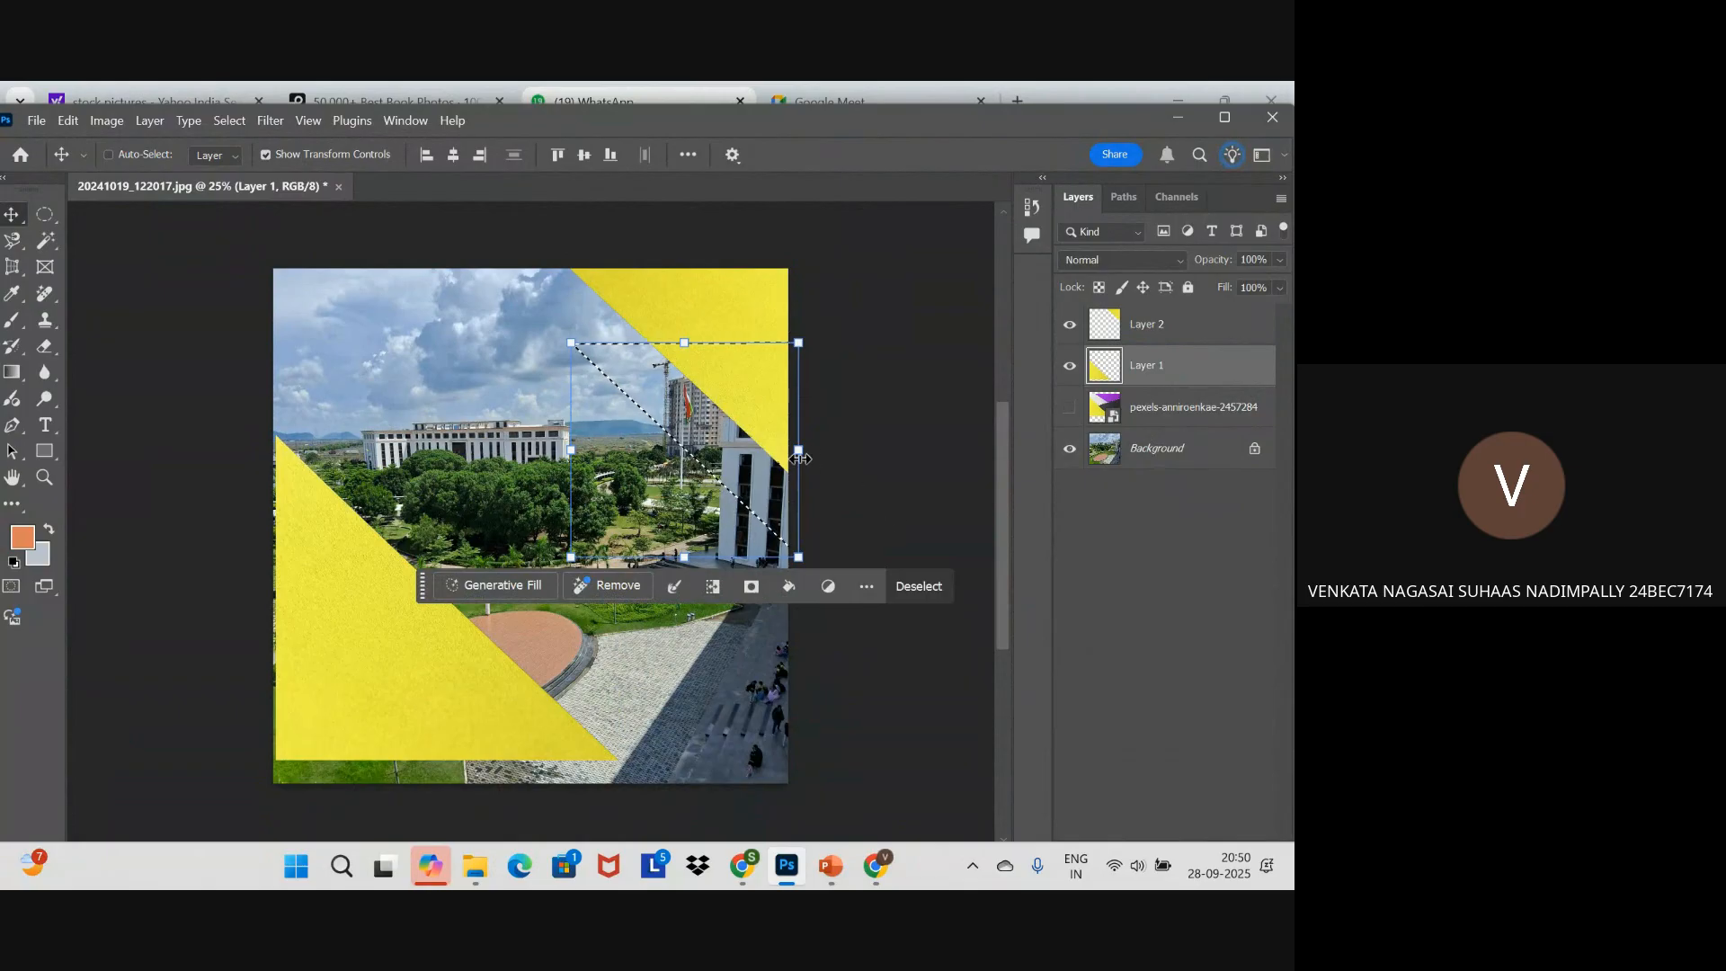
{"action": "left_click", "coordinate": [949, 591]}
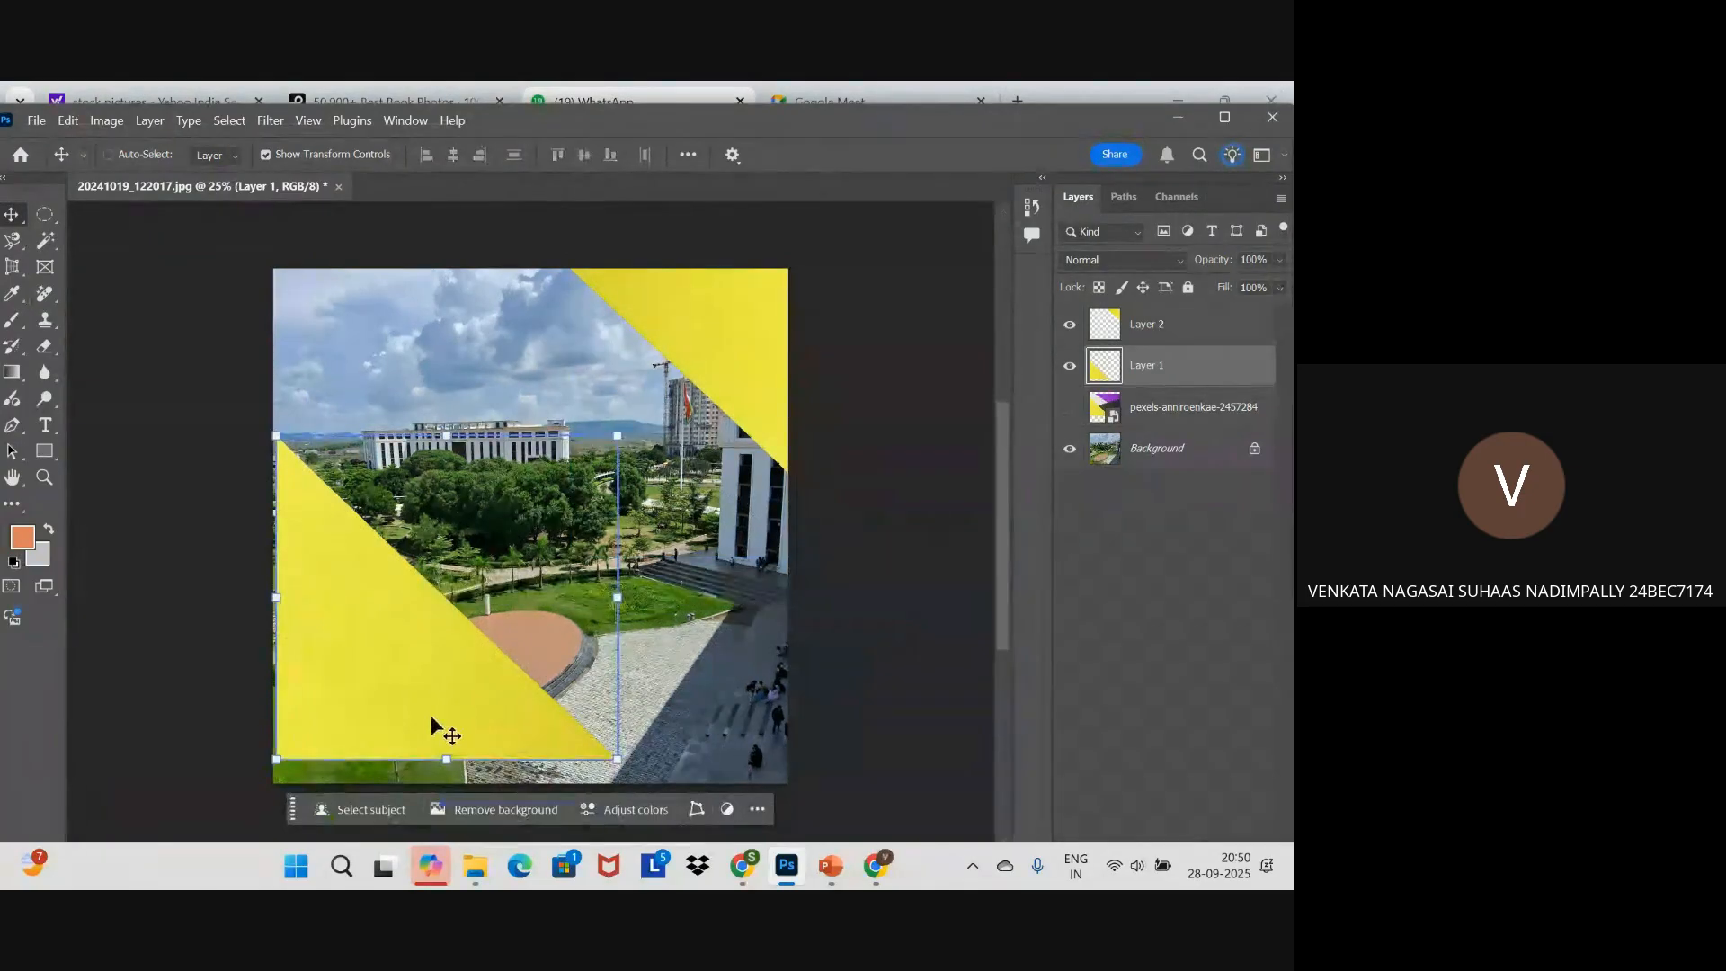
Scale the Layer 1 triangle to about 65%, fit it into the photo's lower-left corner and reselect Layer 2.
{"action": "mouse_move", "coordinate": [429, 714]}
{"action": "left_mouse_down"}
{"action": "mouse_move", "coordinate": [462, 742]}
{"action": "mouse_move", "coordinate": [431, 743]}
{"action": "left_mouse_up"}
{"action": "left_click_drag", "start_coordinate": [616, 784], "coordinate": [469, 699]}
{"action": "left_click_drag", "start_coordinate": [380, 610], "coordinate": [380, 721]}
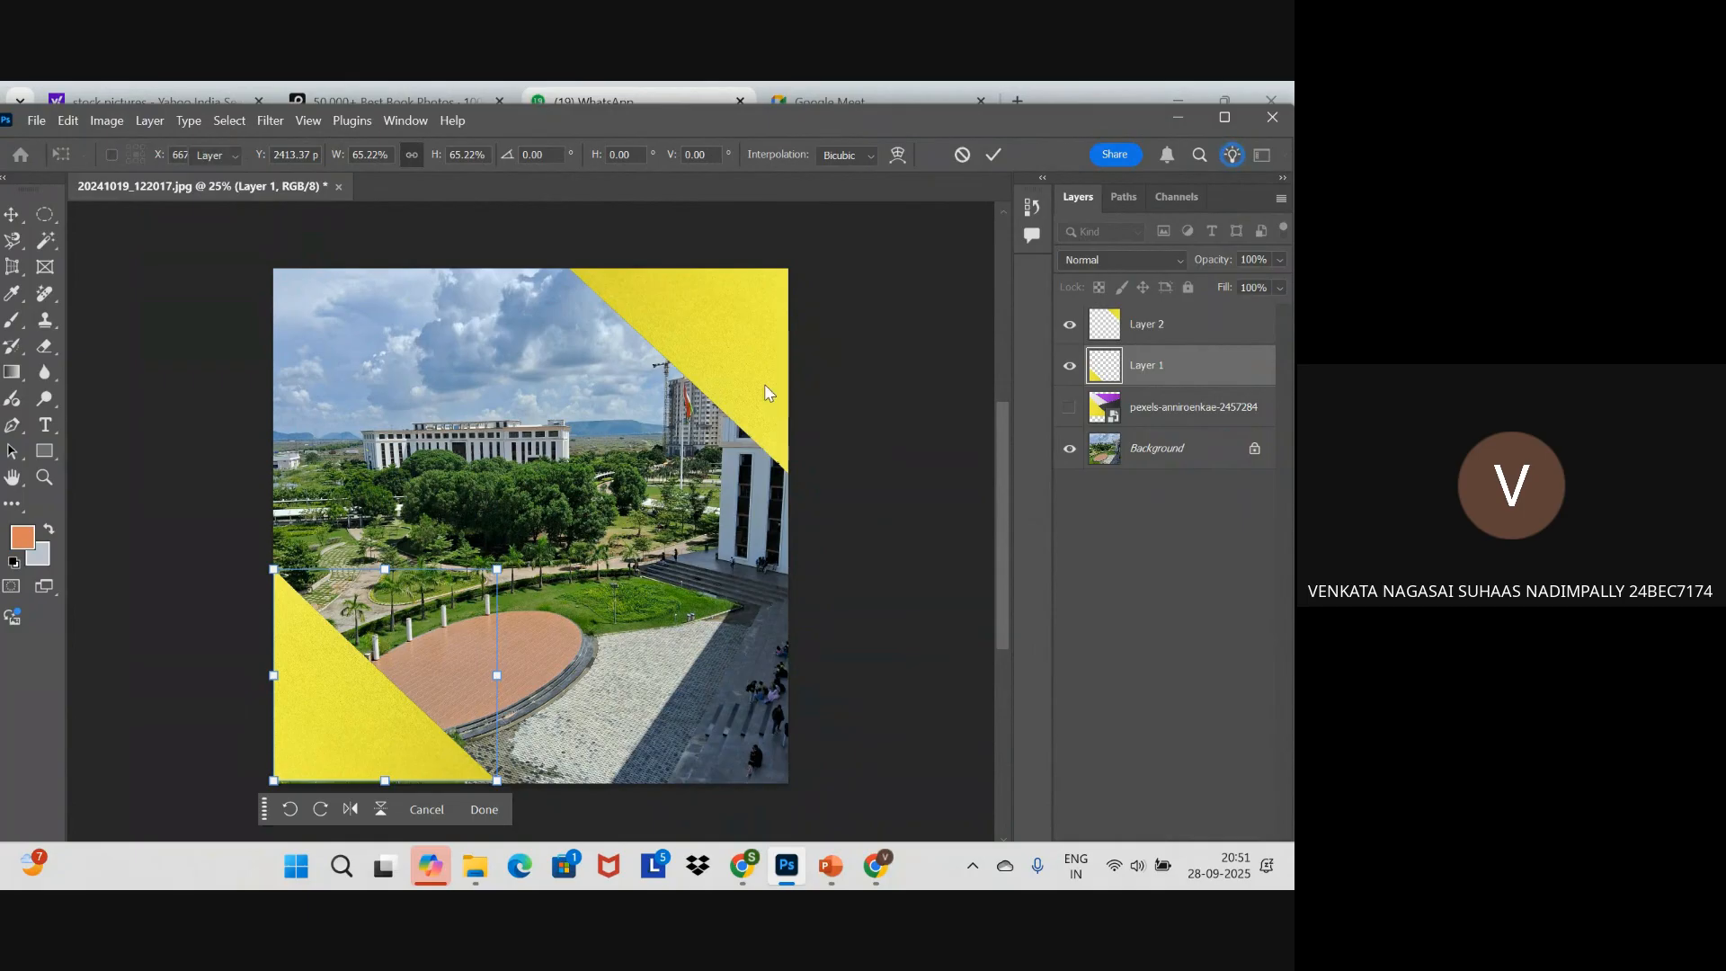
{"action": "key", "text": "Return"}
{"action": "left_click", "coordinate": [1180, 337]}
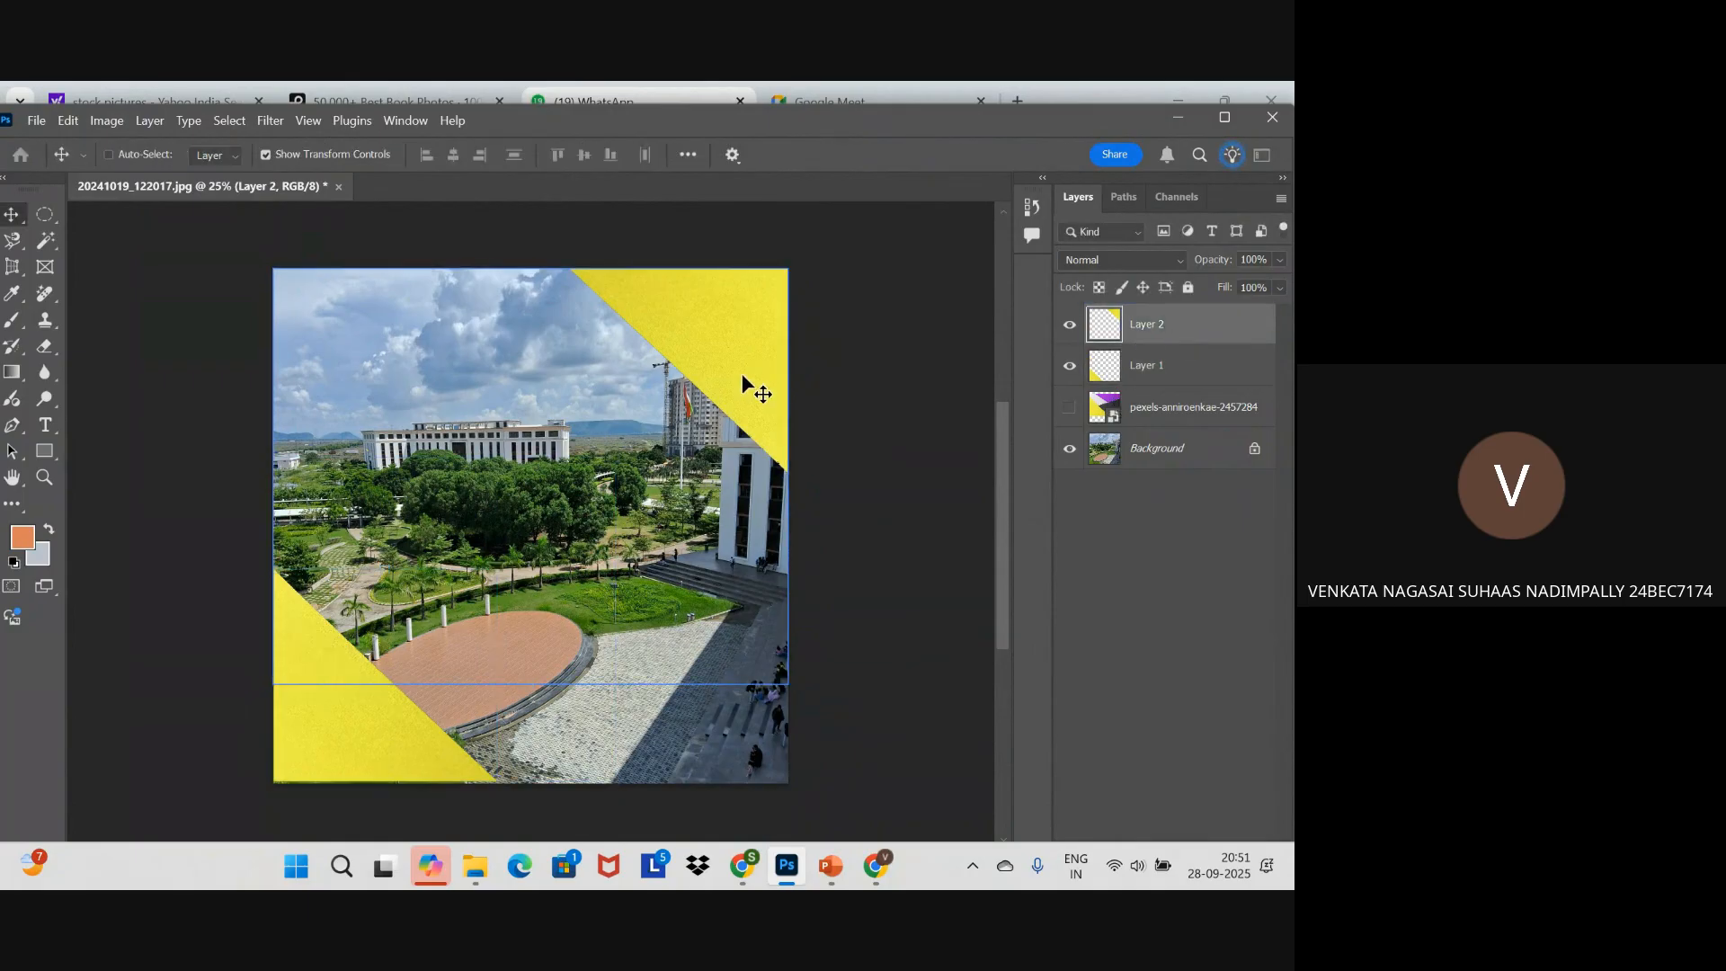
{"action": "mouse_move", "coordinate": [741, 374]}
{"action": "left_mouse_down"}
{"action": "mouse_move", "coordinate": [747, 388]}
{"action": "mouse_move", "coordinate": [740, 374]}
{"action": "left_mouse_up"}
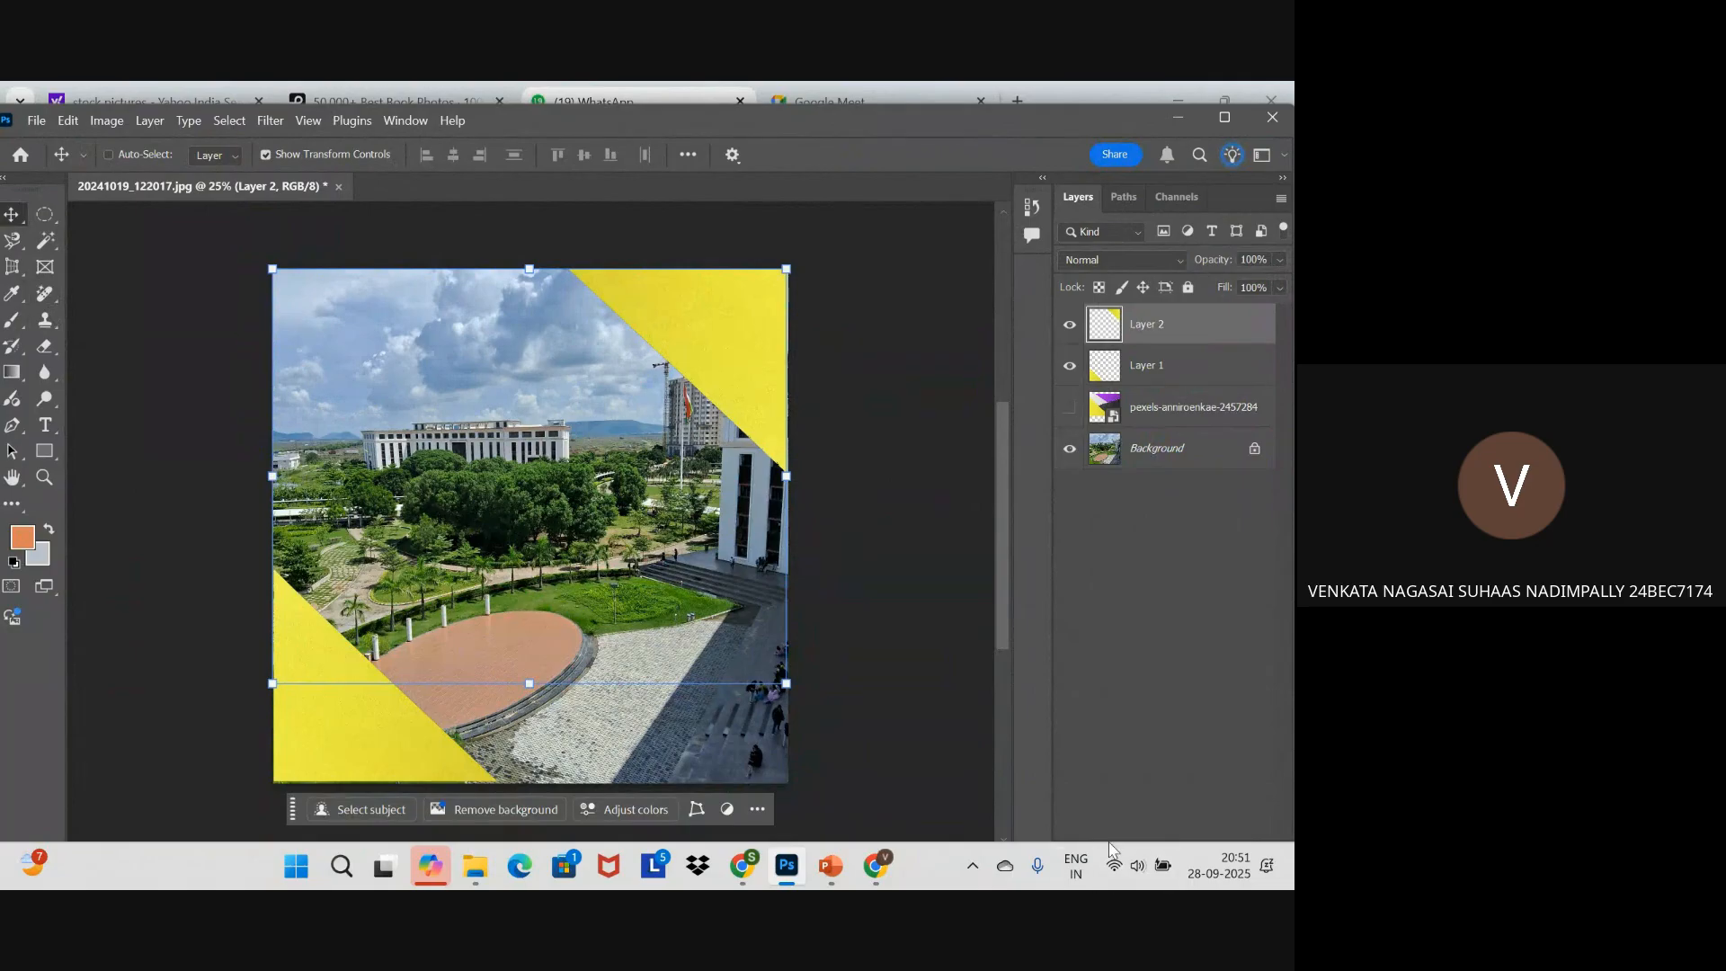
Switch to the PowerPoint slide show and advance from the Magic Wand slide to the Slice/Frame, Eyedropper and Text Tool slide.
{"action": "key", "text": "alt+Tab"}
{"action": "key", "text": "alt+Tab"}
{"action": "key", "text": "alt+Tab"}
{"action": "key", "text": "alt+Tab"}
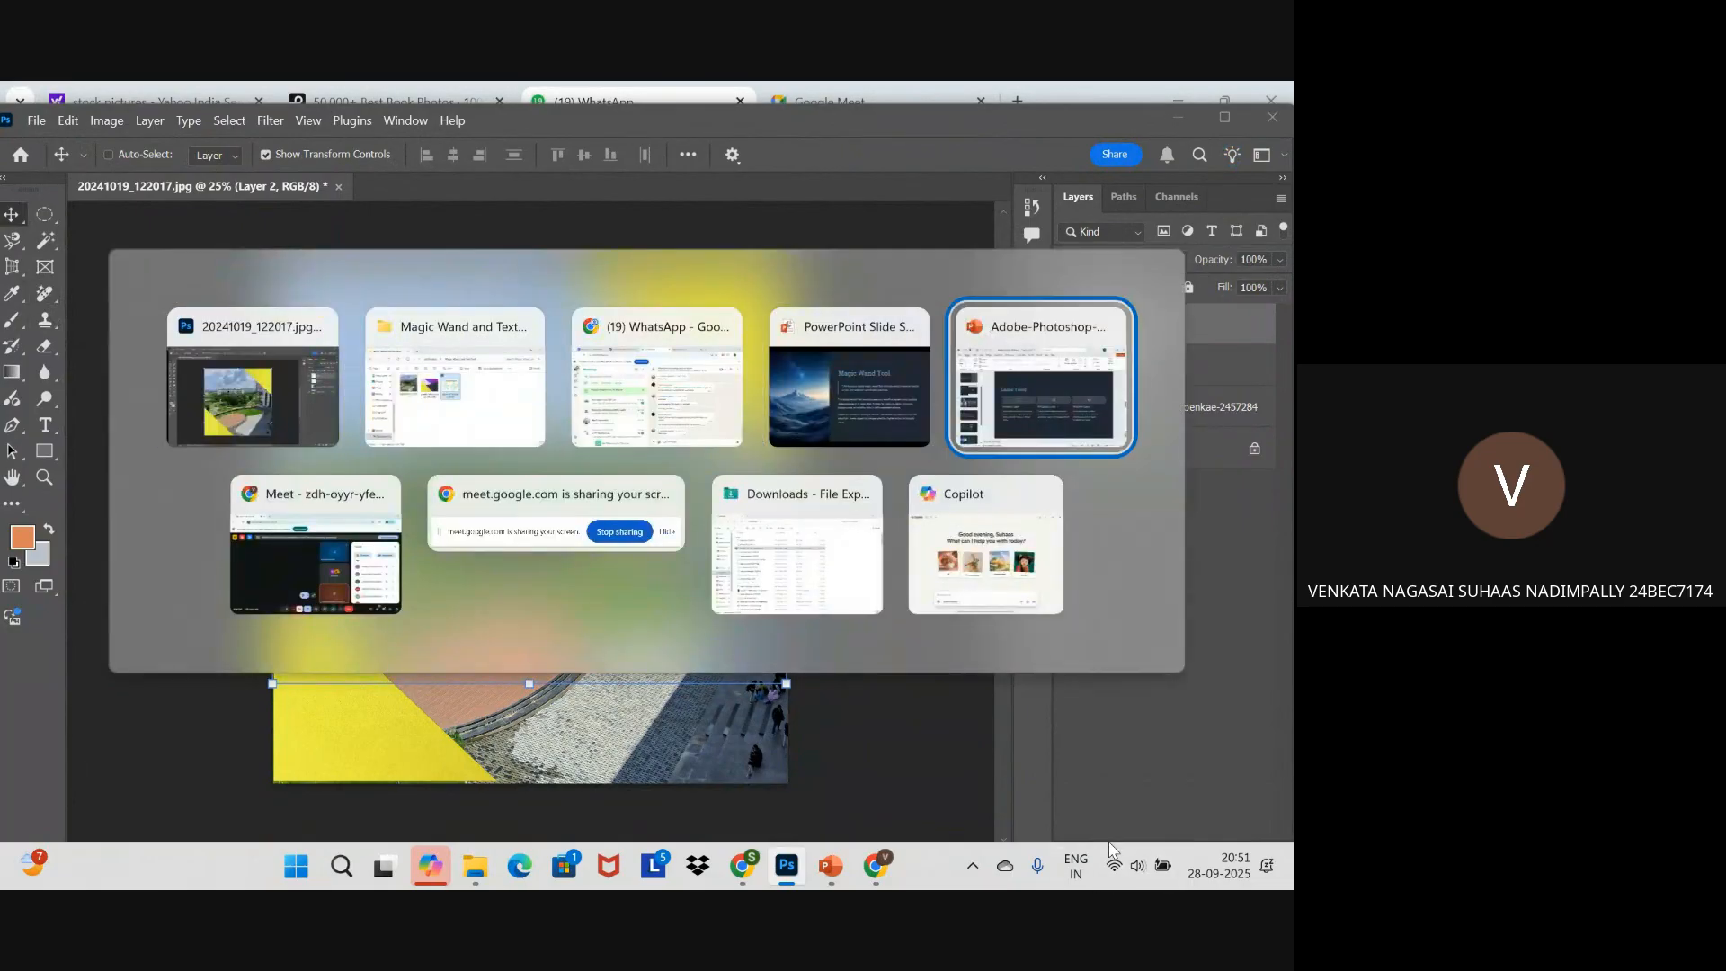
{"action": "key", "text": "alt+shift+Tab"}
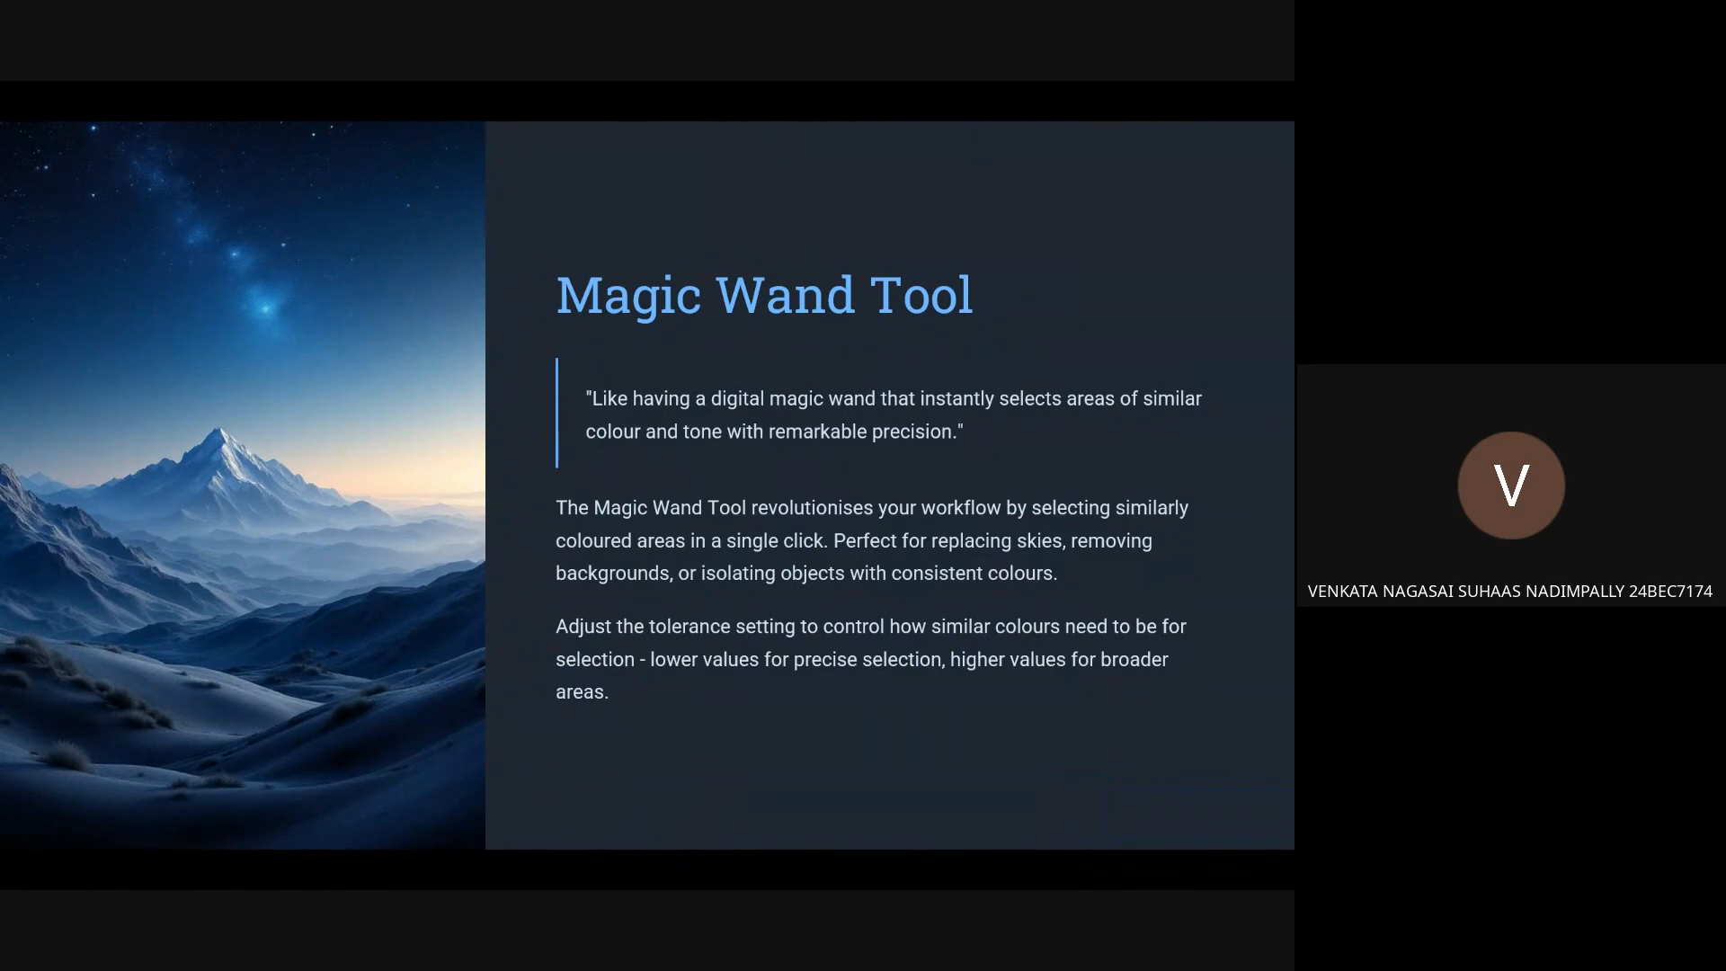
{"action": "key", "text": "Right"}
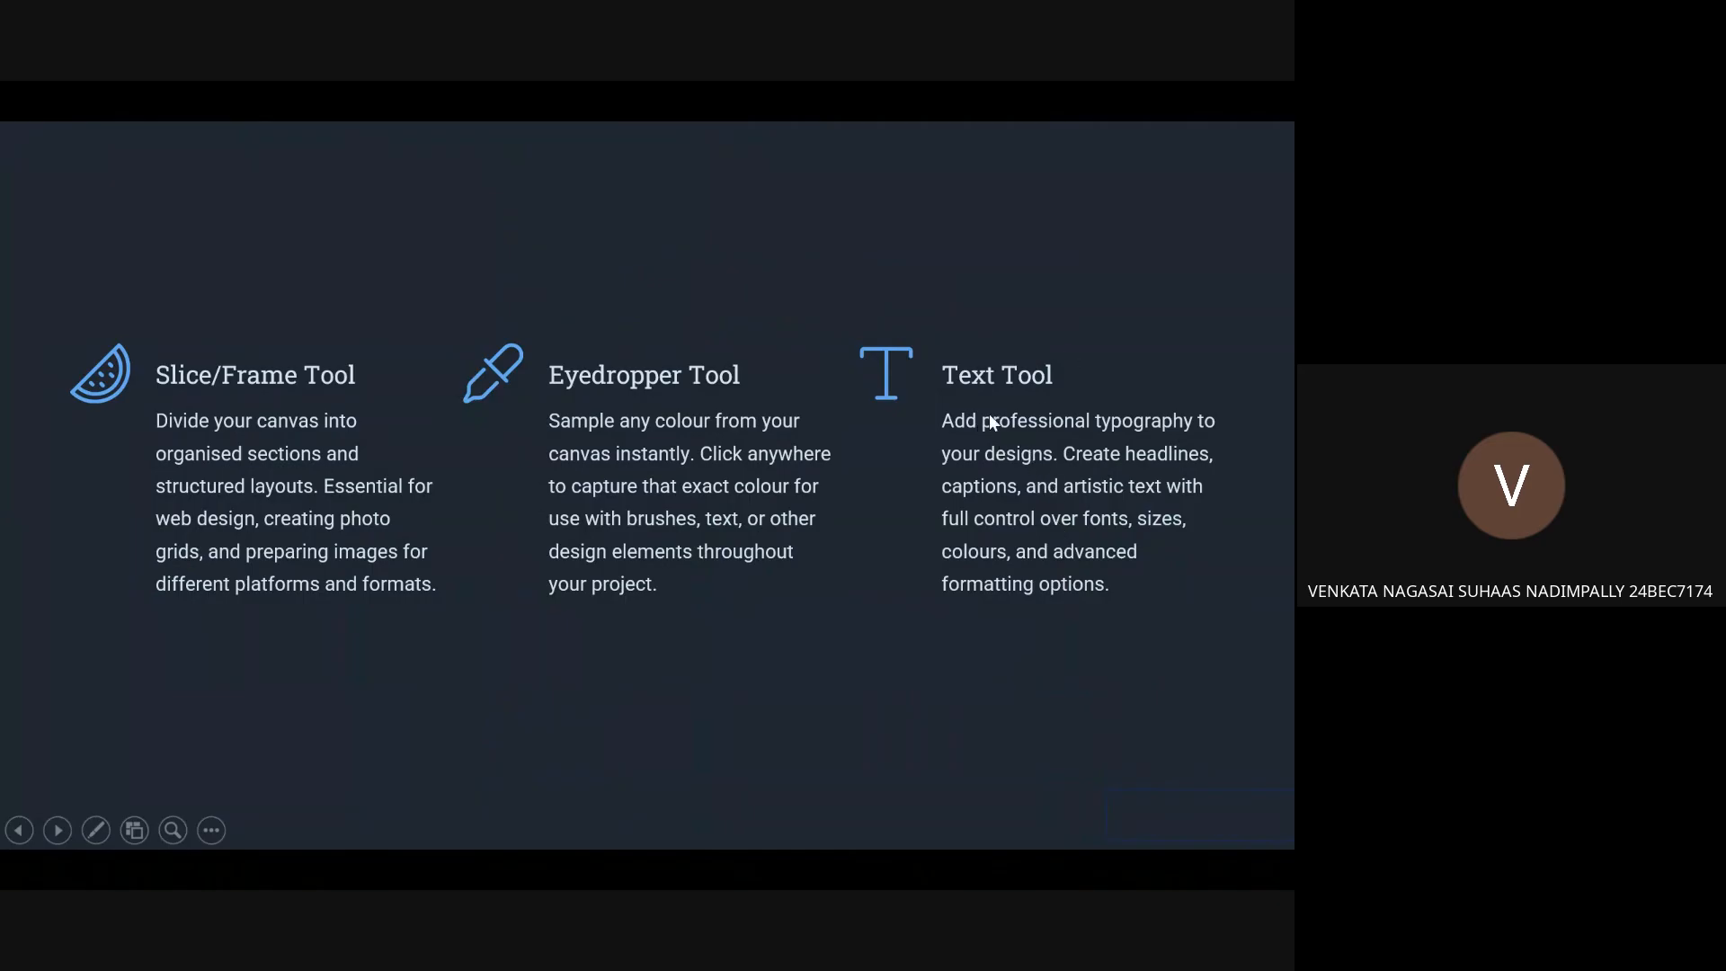
Switch back to Photoshop and add a "Lorem Ipsum" placeholder text in the sky with the Type tool.
{"action": "key", "text": "alt+Tab"}
{"action": "key", "text": "alt+Tab"}
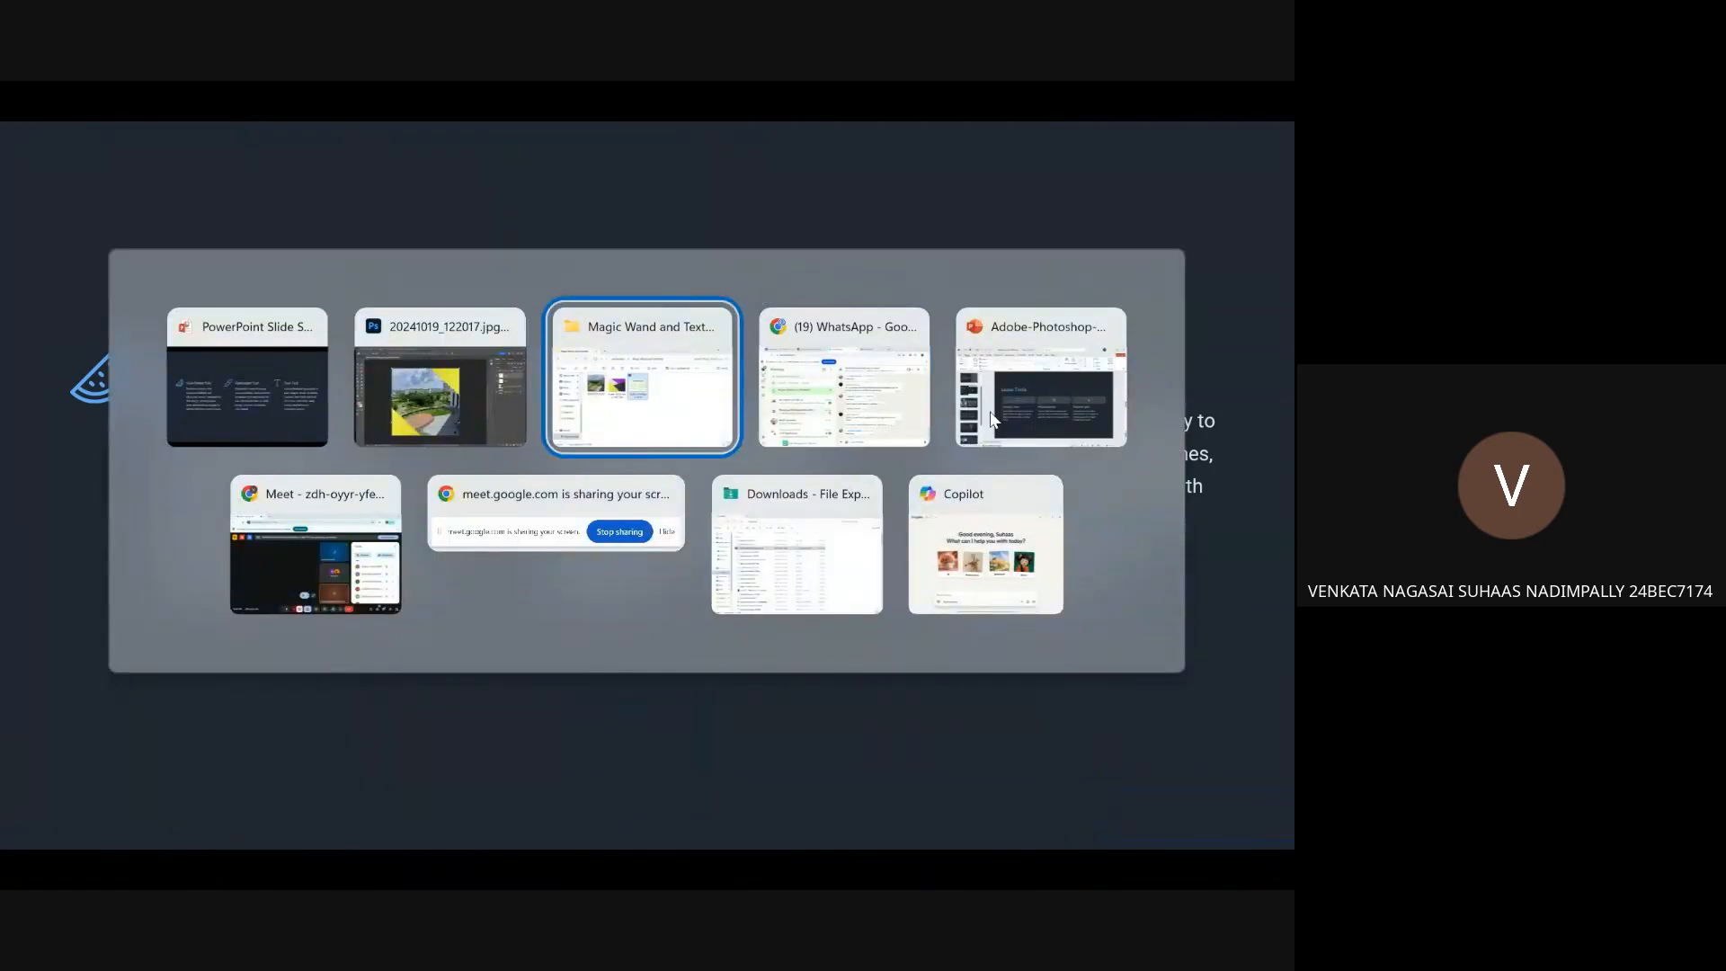
{"action": "key", "text": "alt+shift+Tab"}
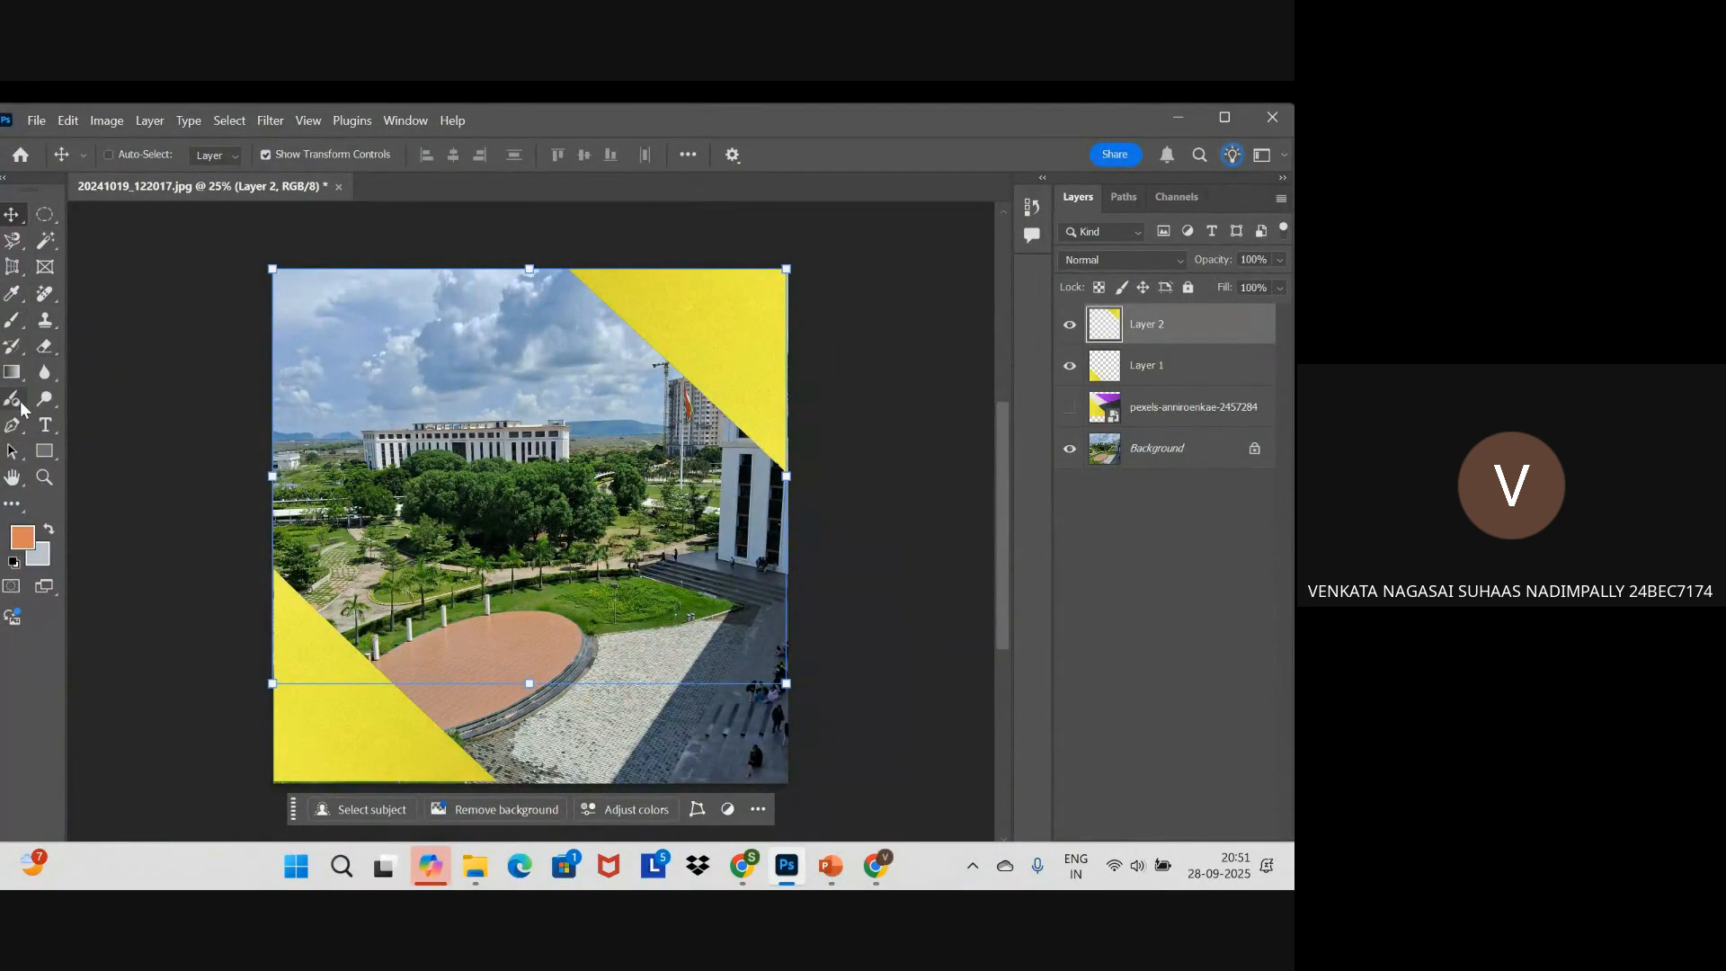
{"action": "left_click", "coordinate": [45, 424]}
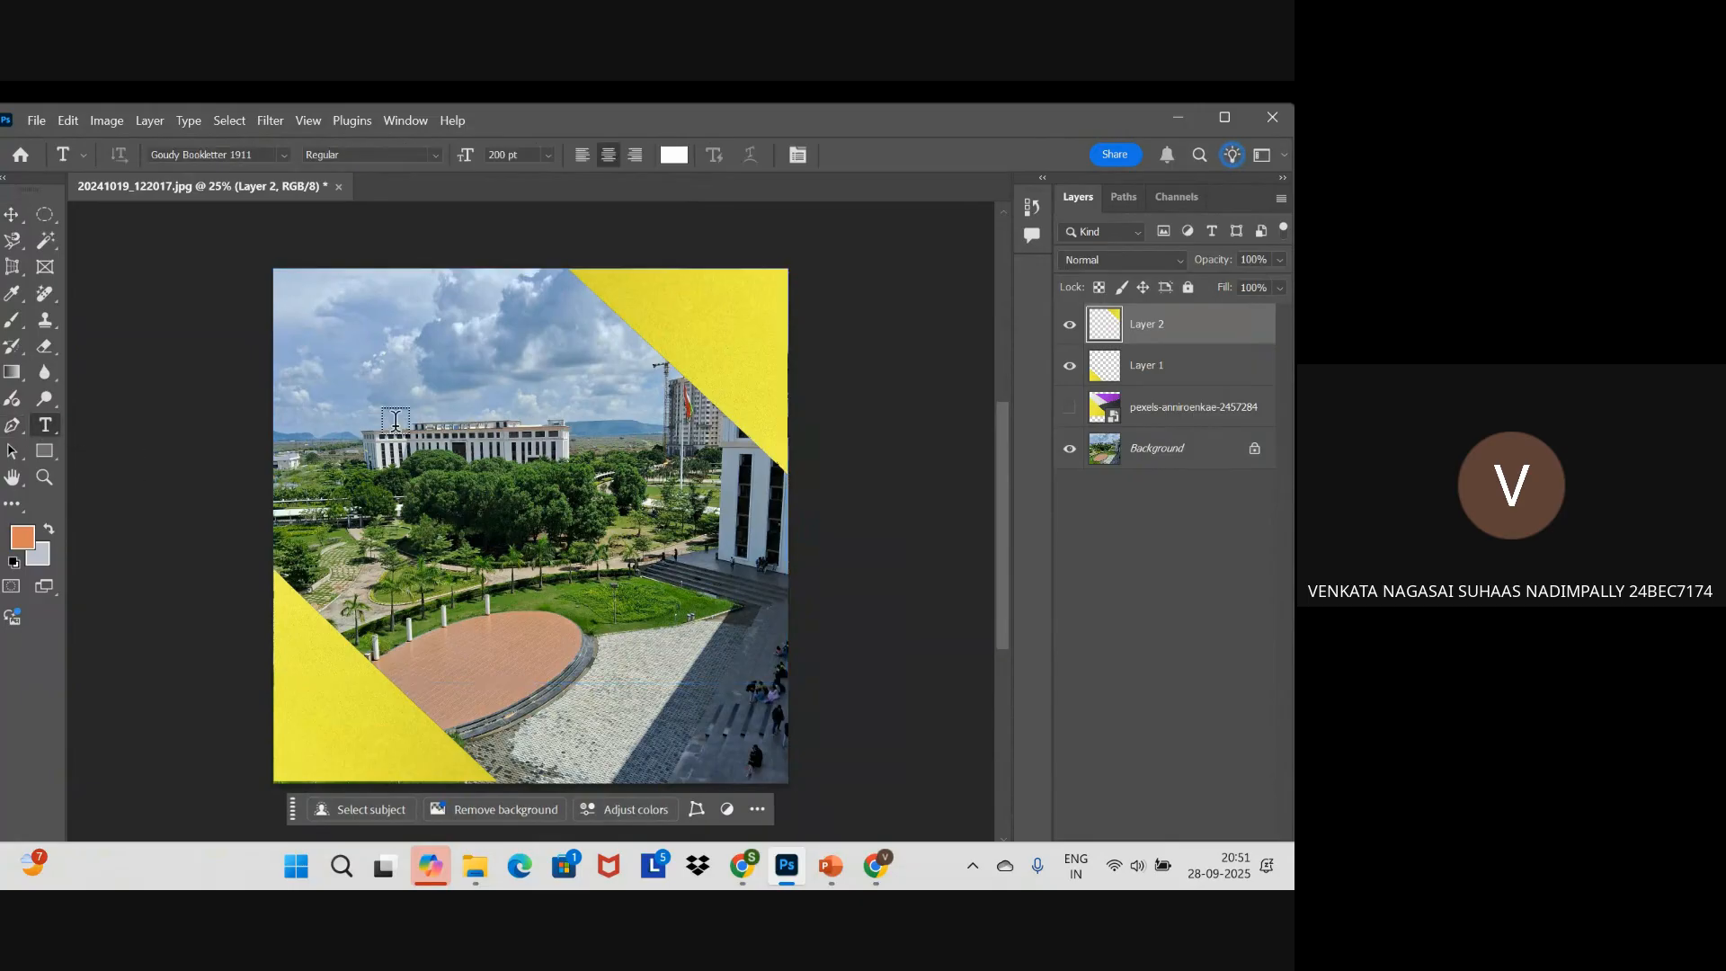
{"action": "left_click", "coordinate": [415, 360]}
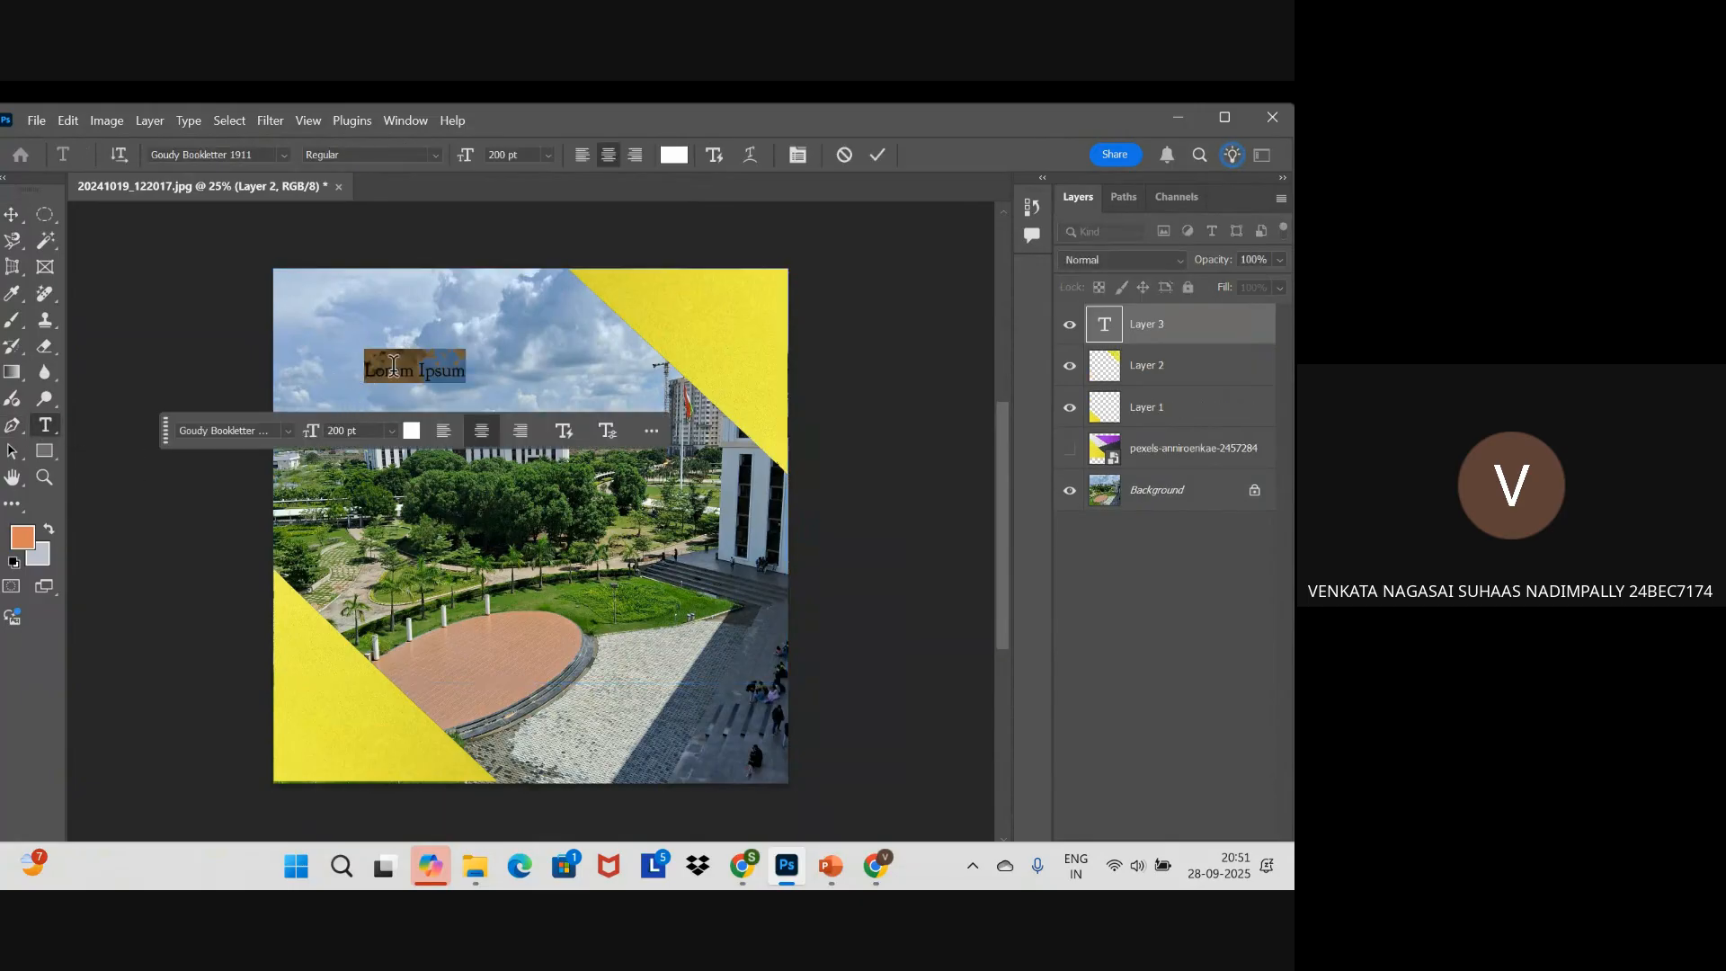
Try the "Lorem Ipsum" text at 150 pt, then set its font size to 300 pt.
{"action": "left_click_drag", "start_coordinate": [369, 365], "coordinate": [462, 369]}
{"action": "left_click", "coordinate": [548, 155]}
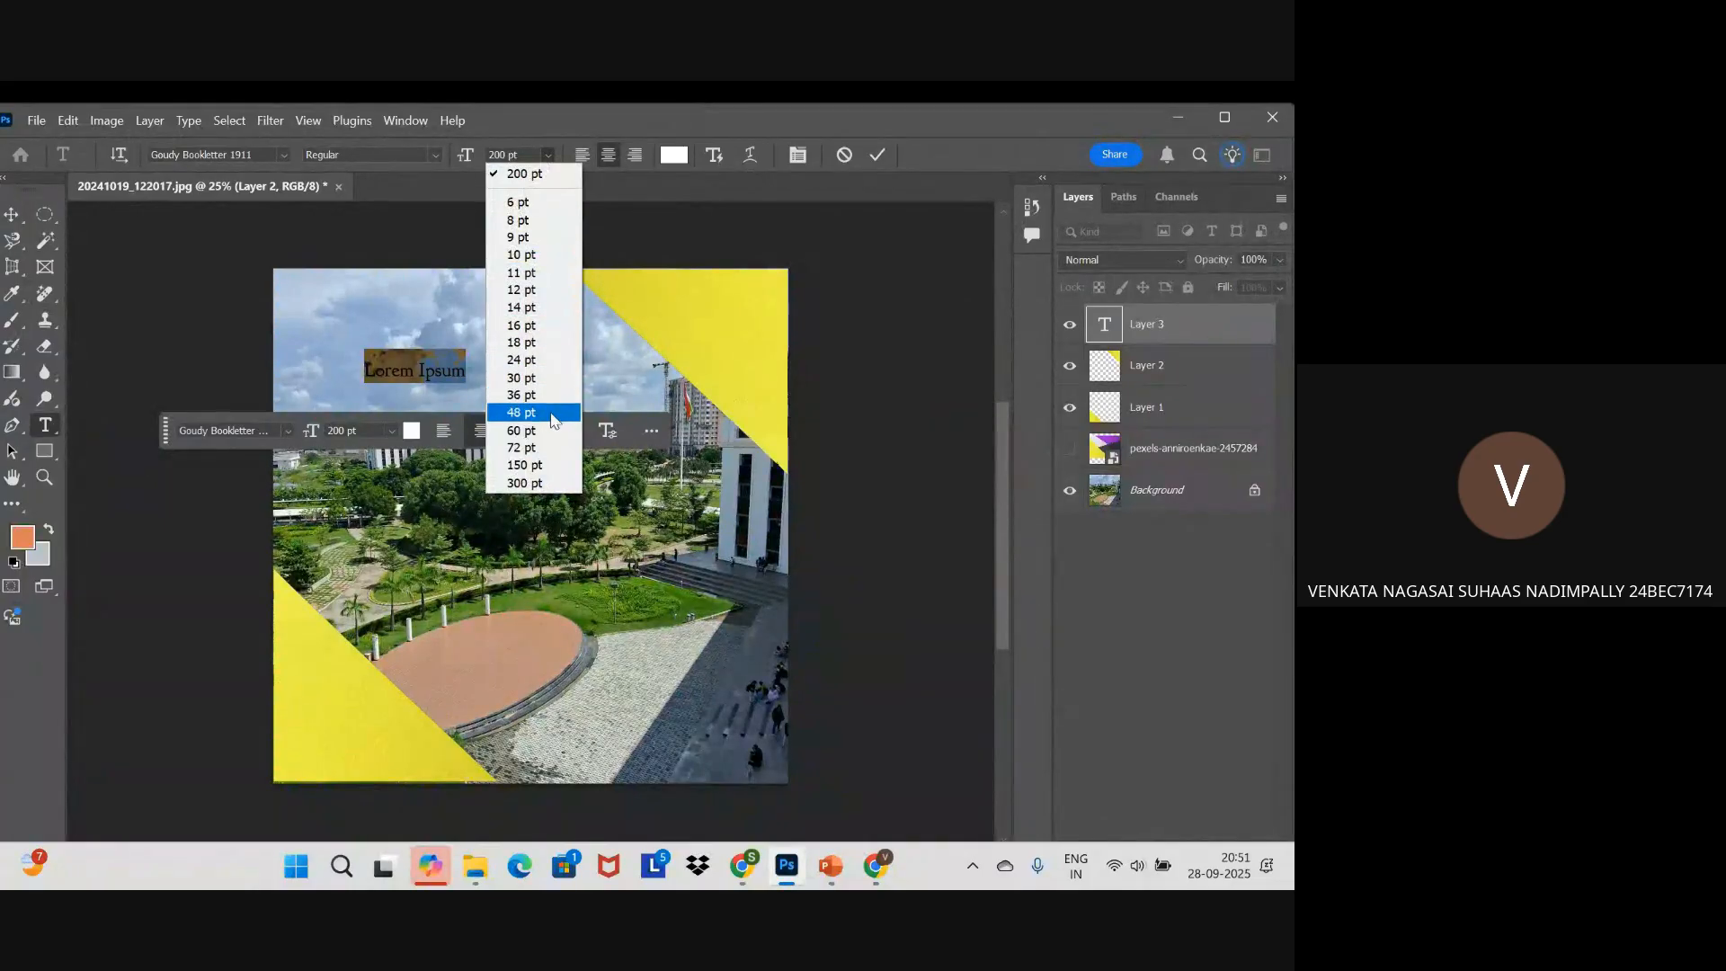
{"action": "left_click", "coordinate": [534, 465]}
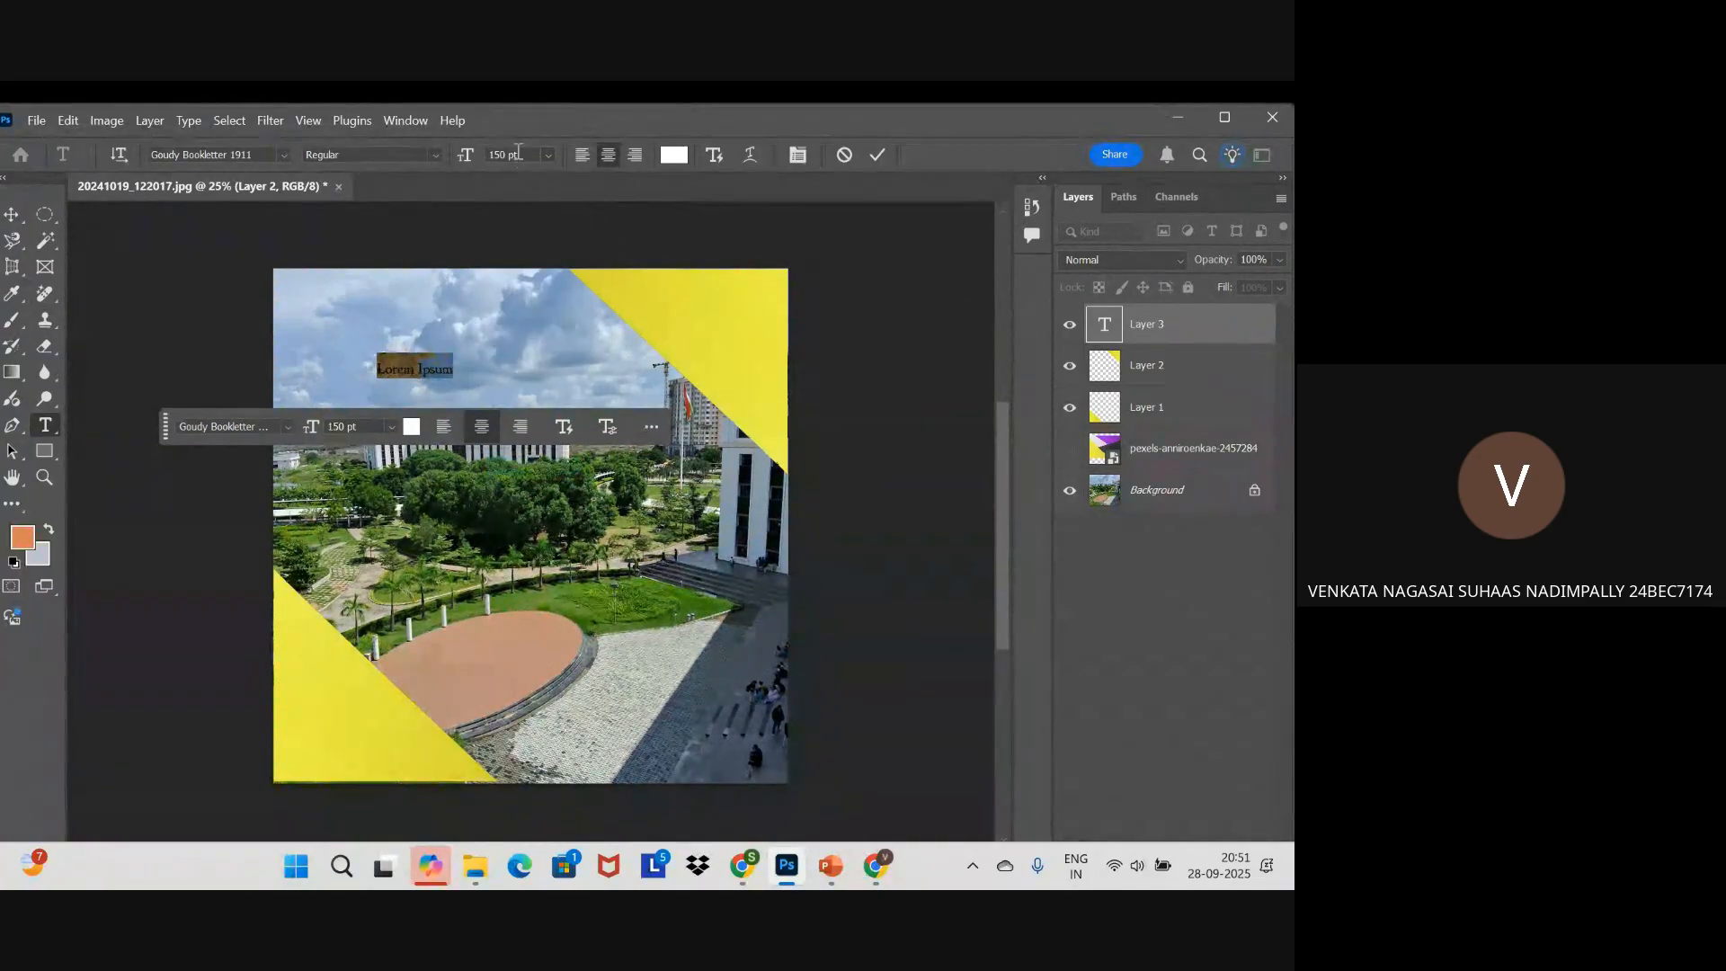
{"action": "left_click", "coordinate": [548, 154]}
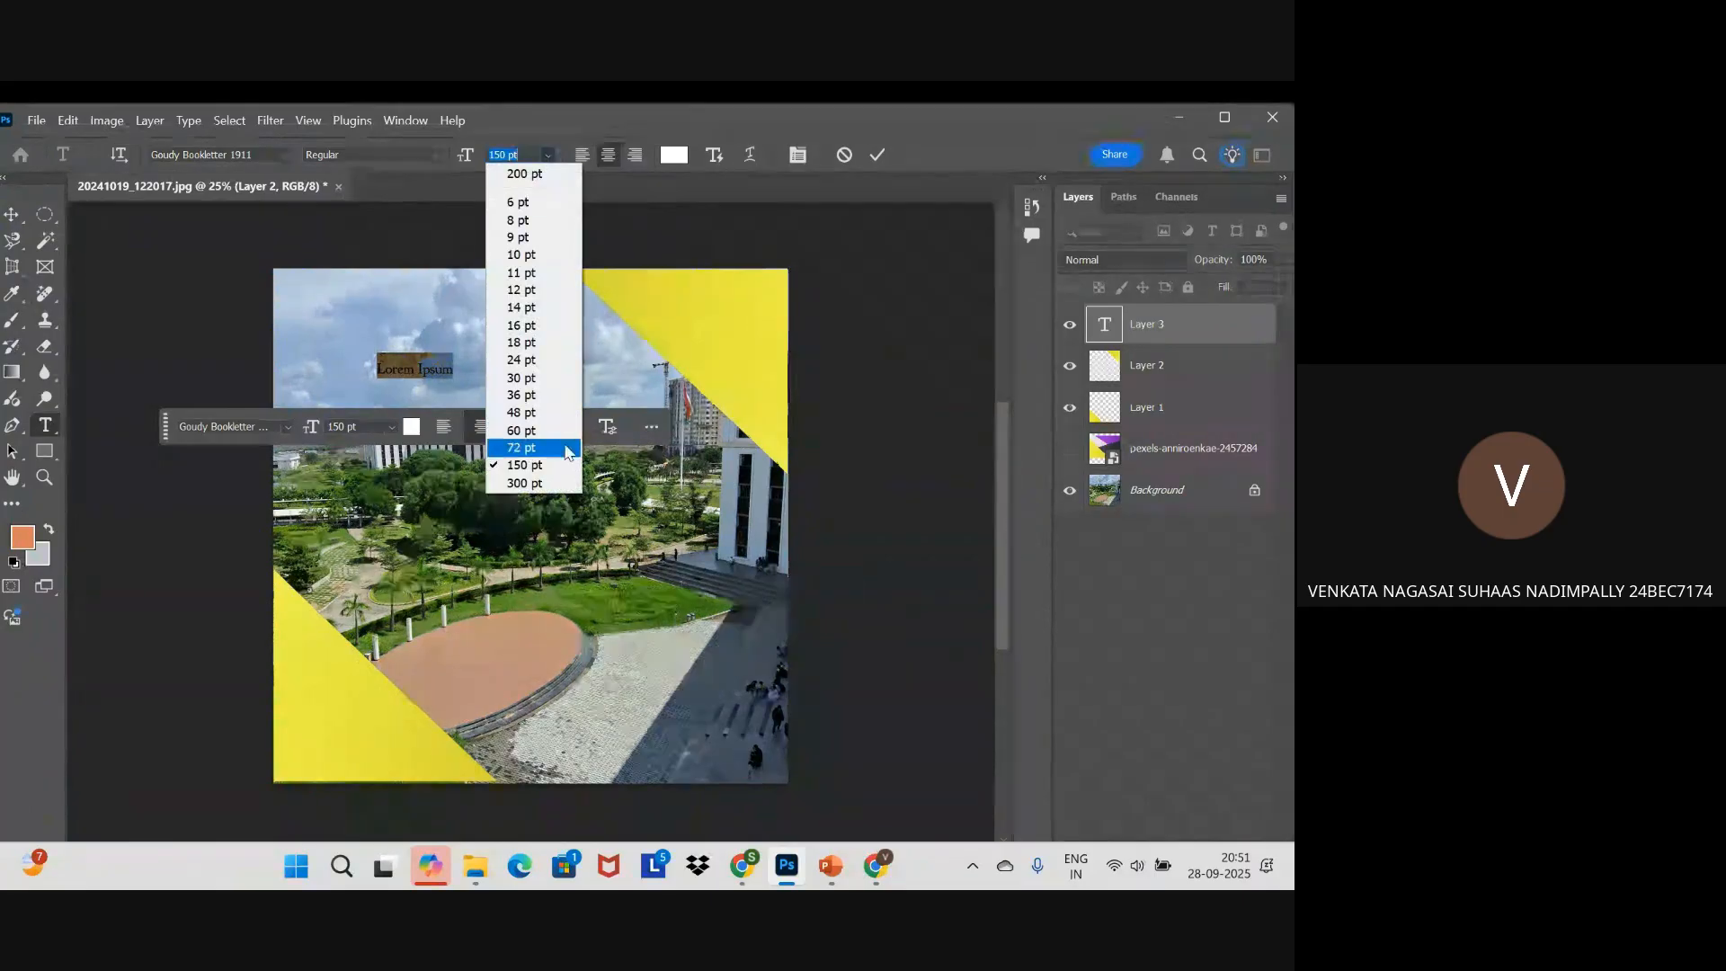
{"action": "left_click", "coordinate": [566, 483]}
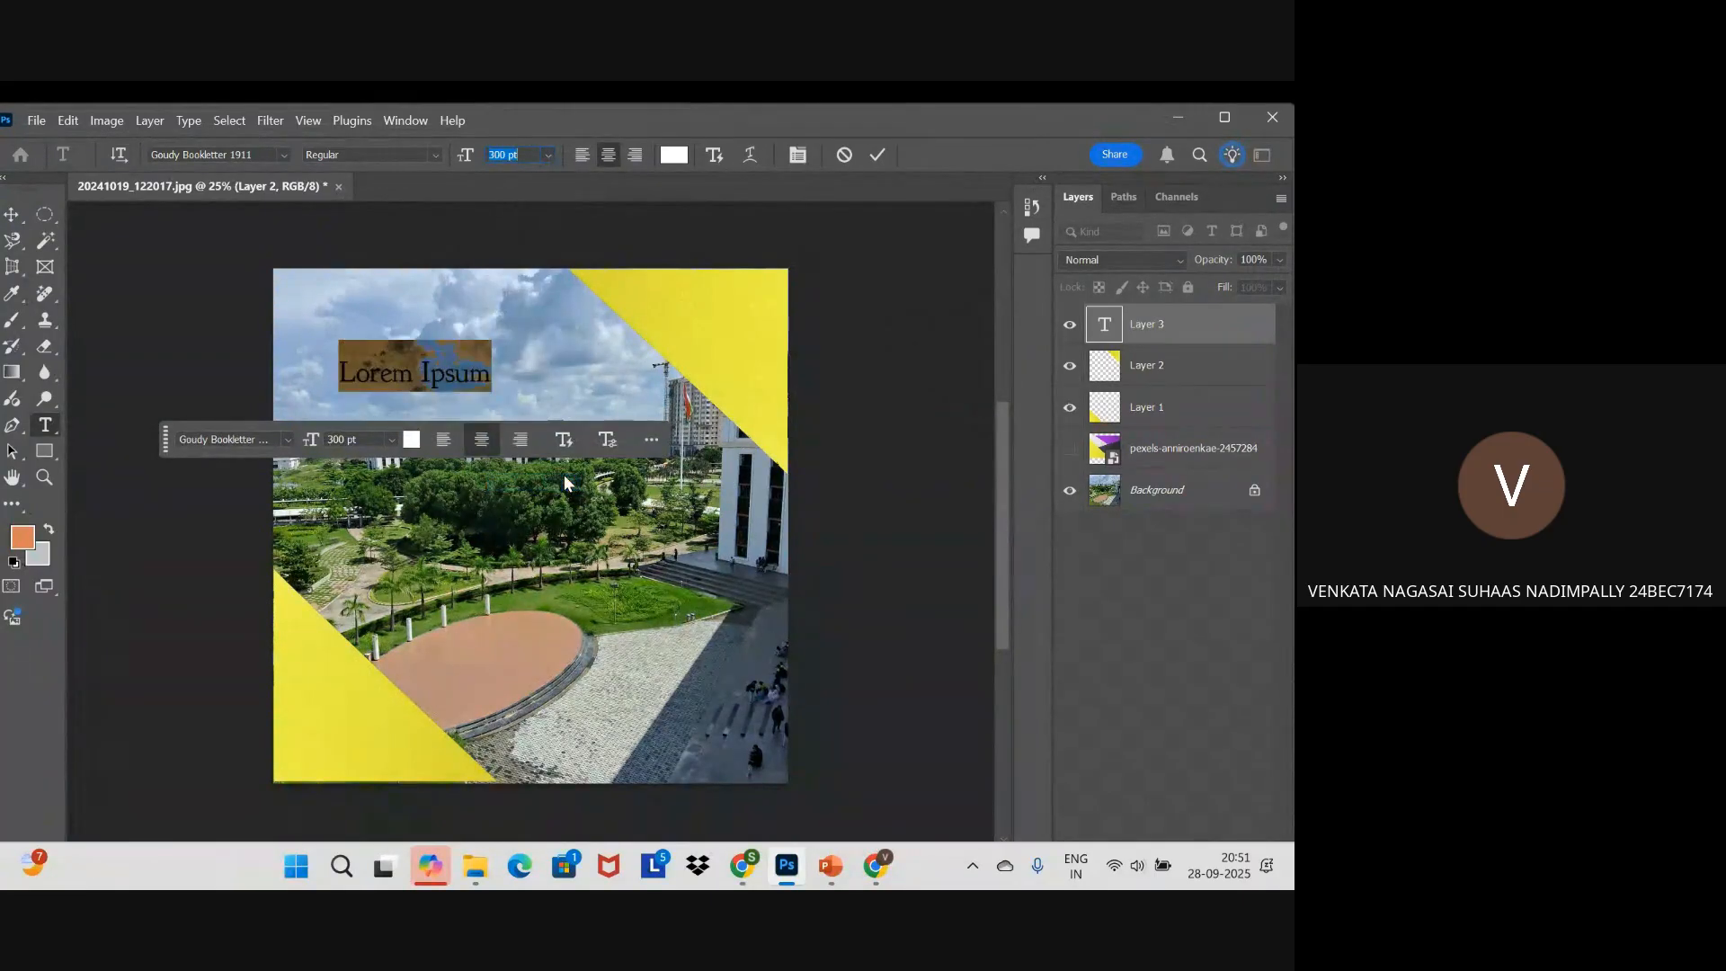
Replace the "Lorem Ipsum" placeholder text in the sky with "VIT AP".
{"action": "left_click", "coordinate": [485, 371]}
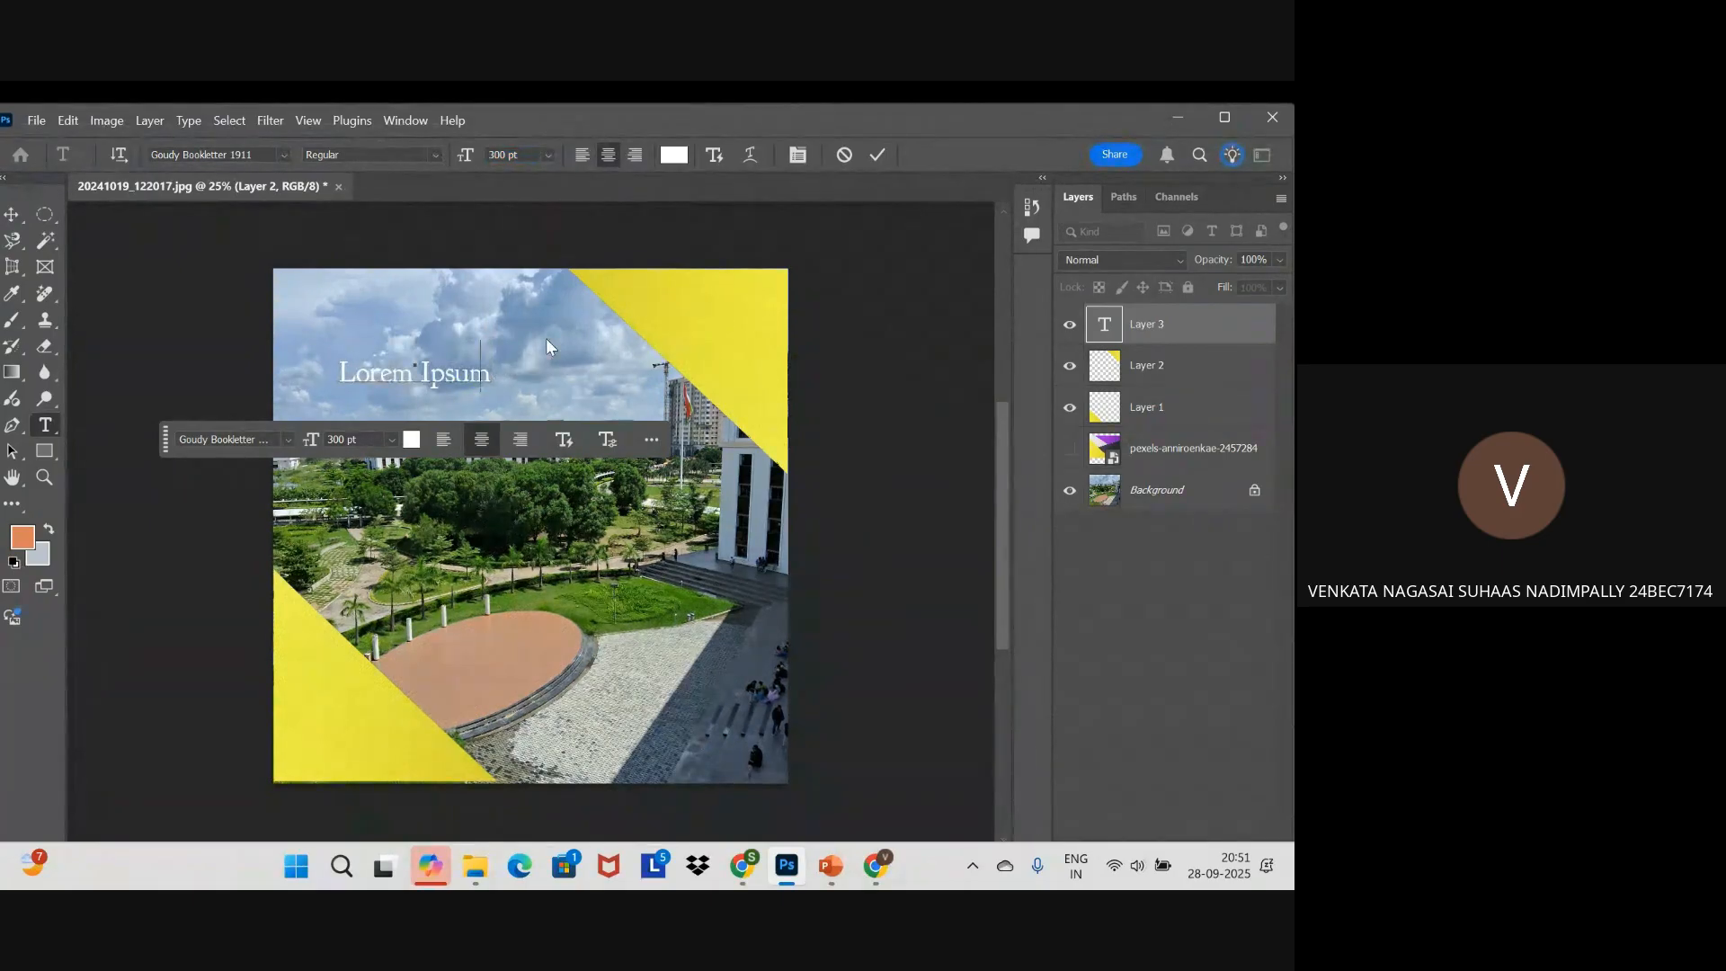
{"action": "key", "text": "BackSpace"}
{"action": "key", "text": "BackSpace"}
{"action": "key", "text": "BackSpace"}
{"action": "key", "text": "BackSpace"}
{"action": "key", "text": "BackSpace"}
{"action": "key", "text": "BackSpace"}
{"action": "key", "text": "BackSpace"}
{"action": "key", "text": "BackSpace"}
{"action": "key", "text": "BackSpace"}
{"action": "key", "text": "BackSpace"}
{"action": "key", "text": "BackSpace"}
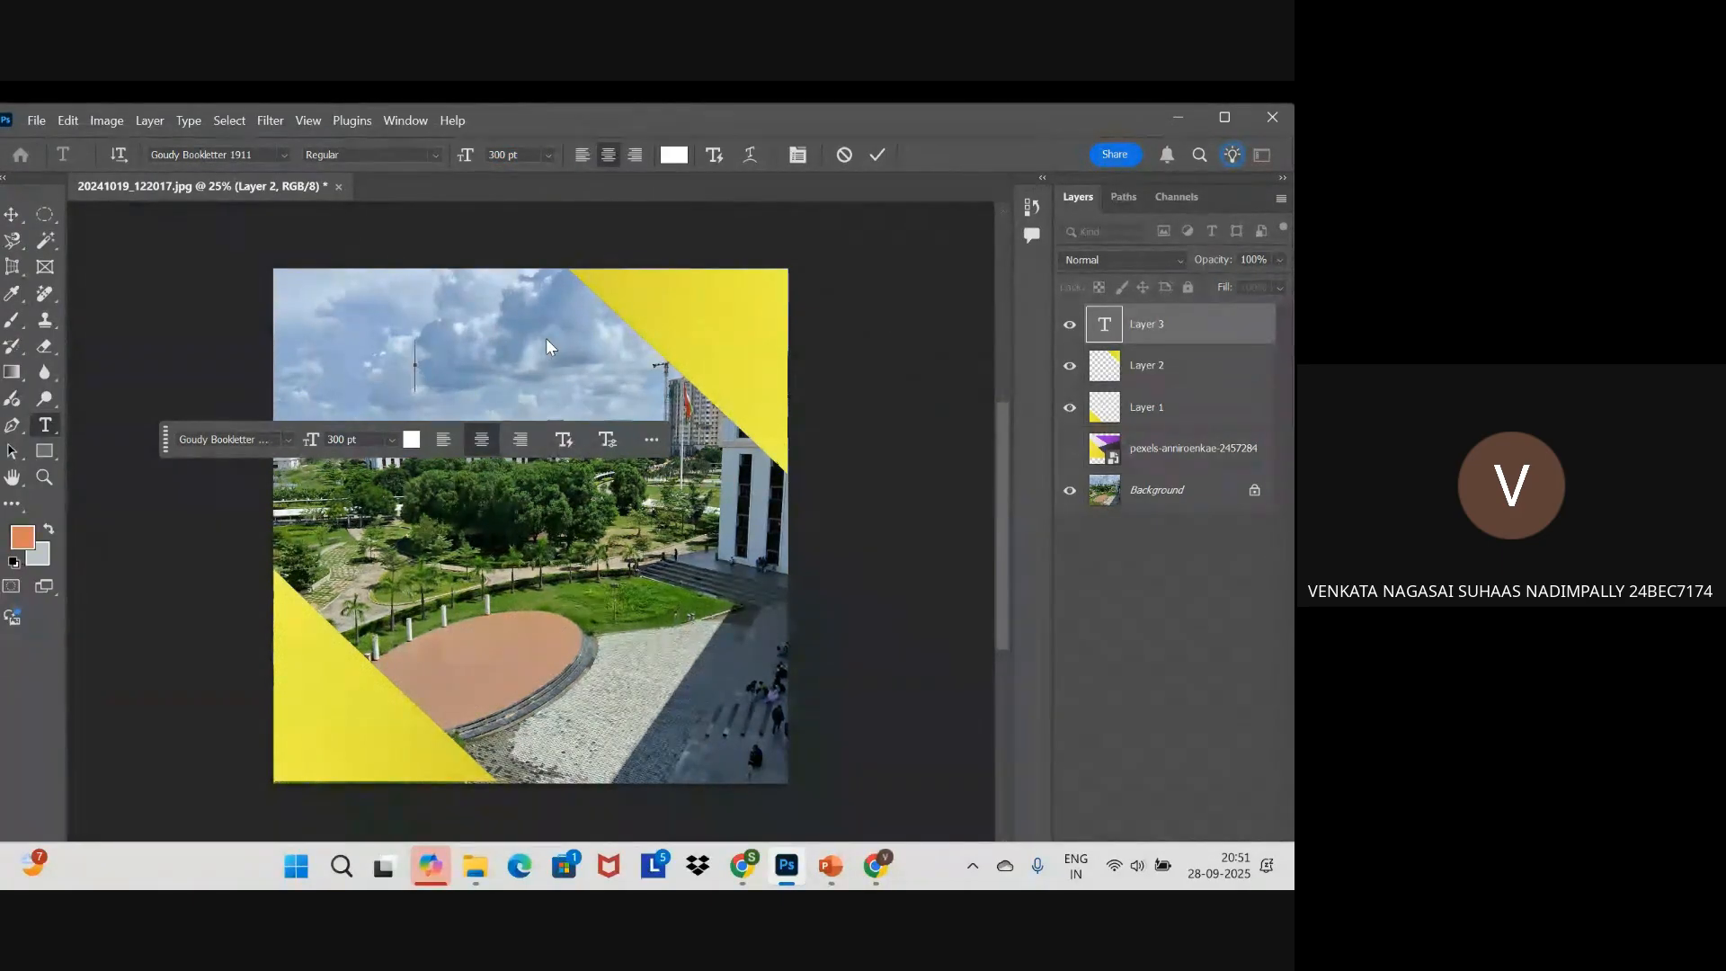
{"action": "key", "text": "Caps_Lock"}
{"action": "type", "text": "VIT"}
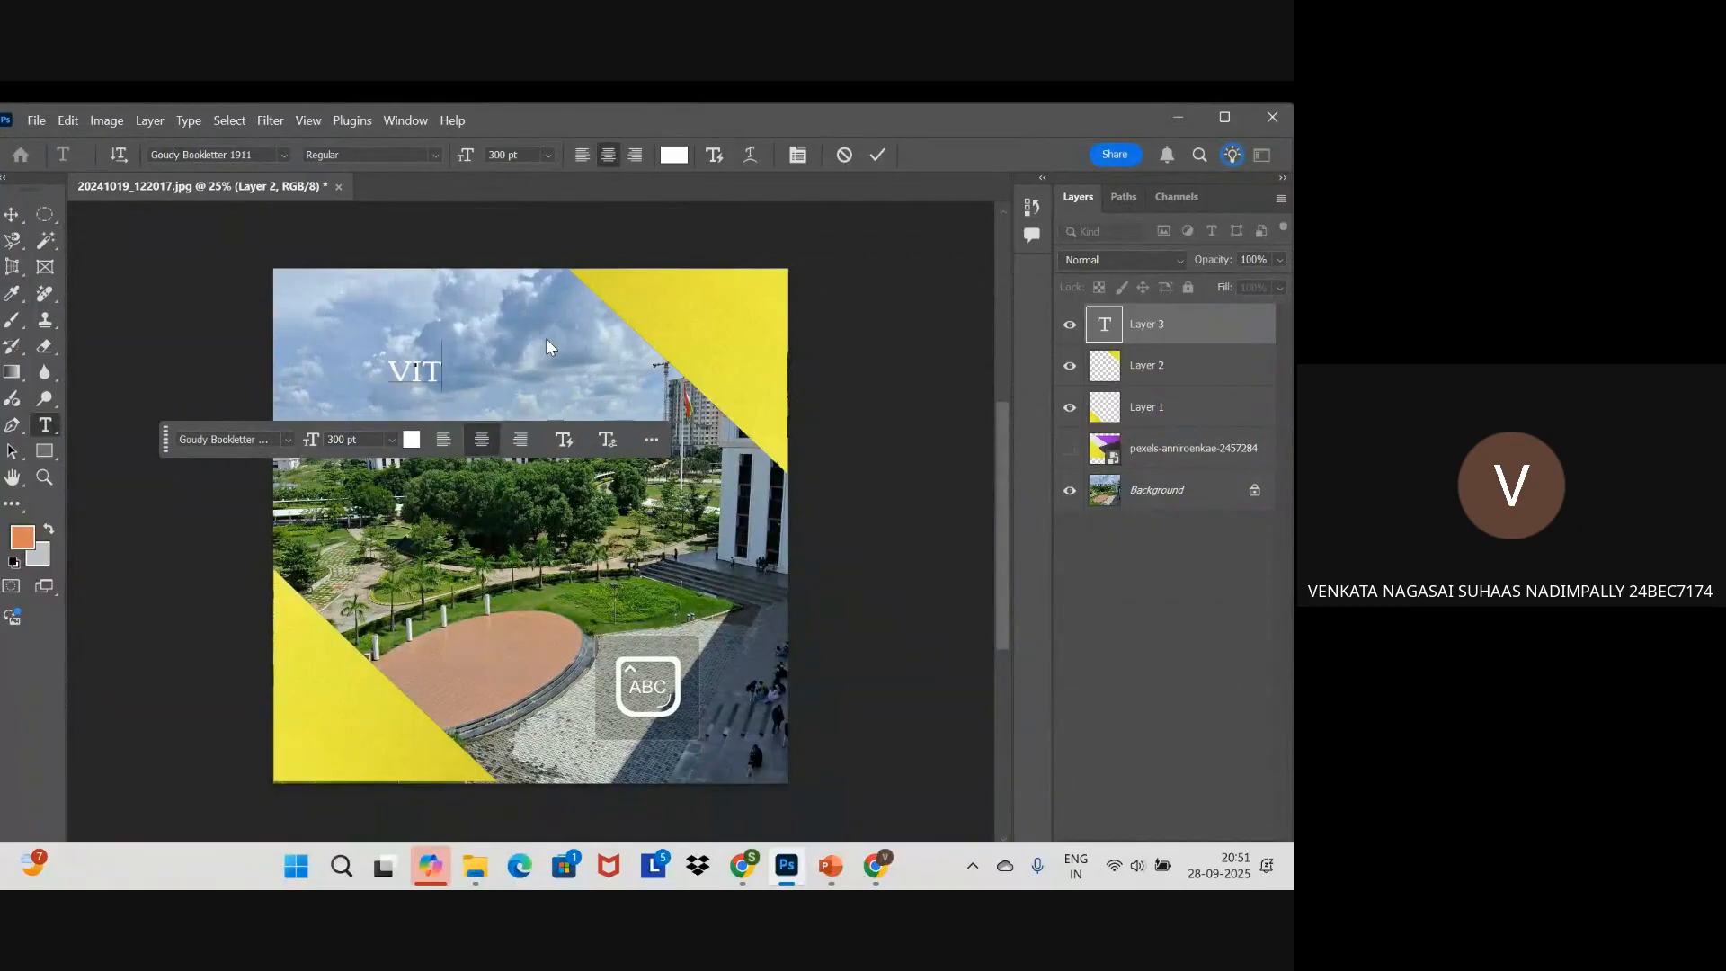
{"action": "type", "text": " AP"}
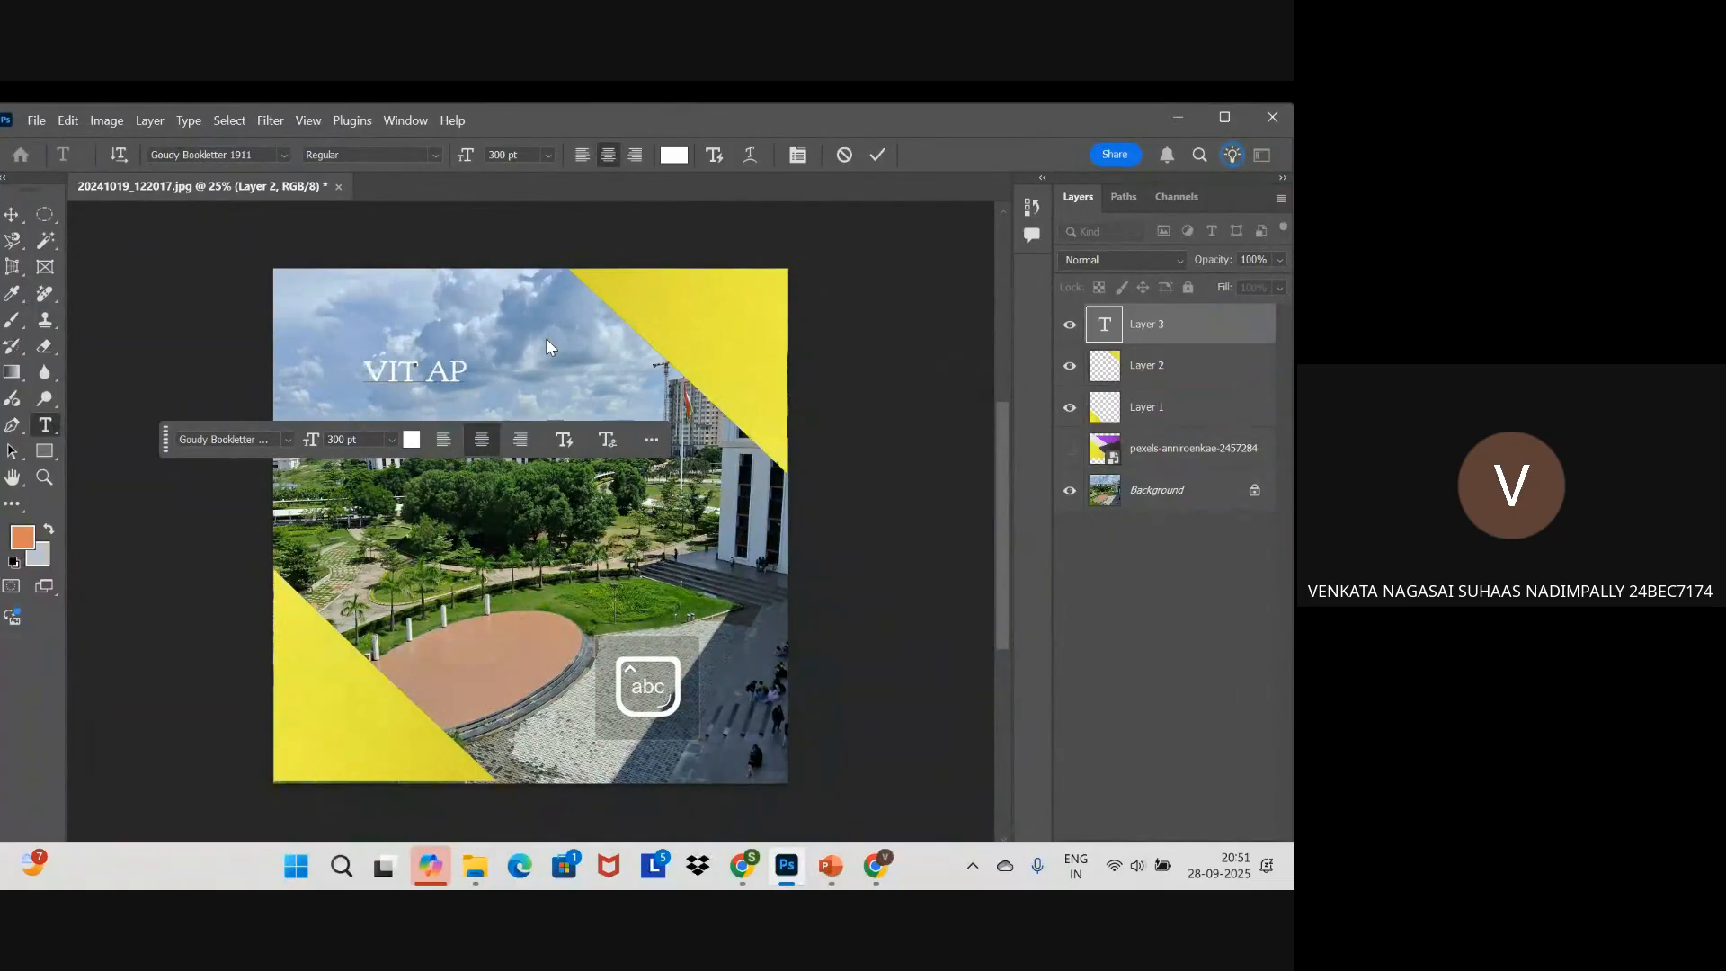
{"action": "key", "text": "Caps_Lock"}
Try setting the text colour to near-black 070000 and move the "VIT AP" text slightly up and to the left.
{"action": "left_click", "coordinate": [683, 153]}
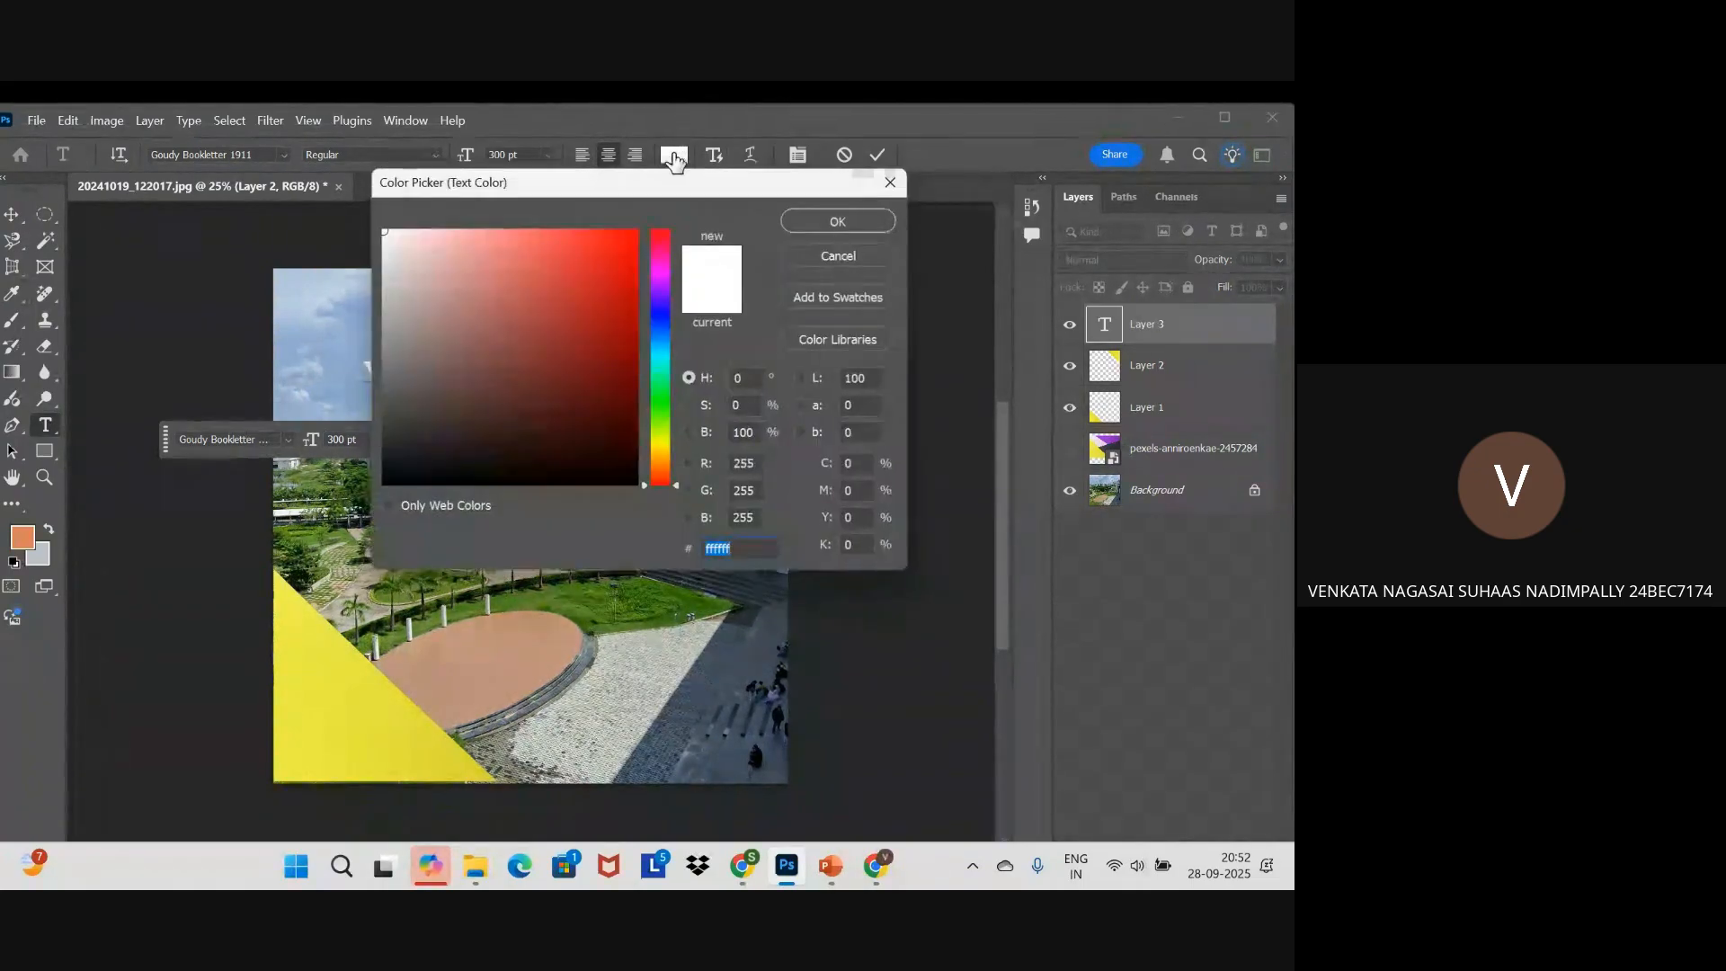
{"action": "left_click", "coordinate": [627, 477]}
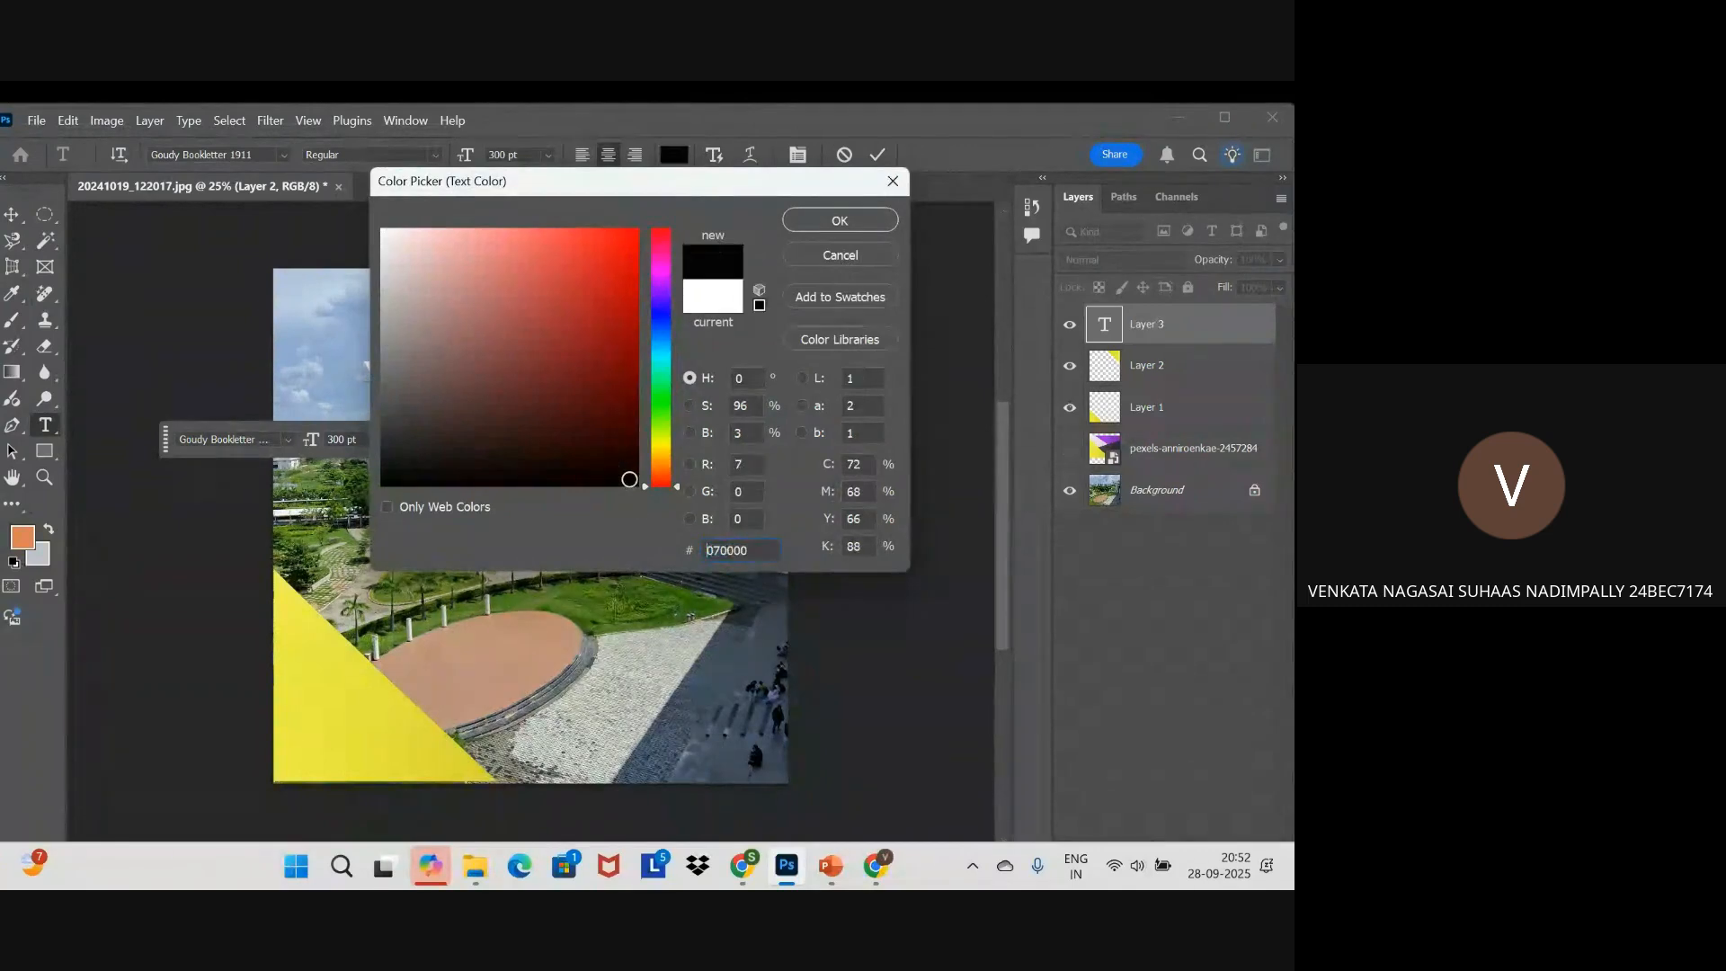
{"action": "left_click", "coordinate": [844, 223]}
{"action": "mouse_move", "coordinate": [458, 378]}
{"action": "left_mouse_down"}
{"action": "mouse_move", "coordinate": [473, 386]}
{"action": "mouse_move", "coordinate": [467, 363]}
{"action": "mouse_move", "coordinate": [354, 352]}
{"action": "mouse_move", "coordinate": [423, 354]}
{"action": "mouse_move", "coordinate": [500, 318]}
{"action": "mouse_move", "coordinate": [457, 346]}
{"action": "left_mouse_up"}
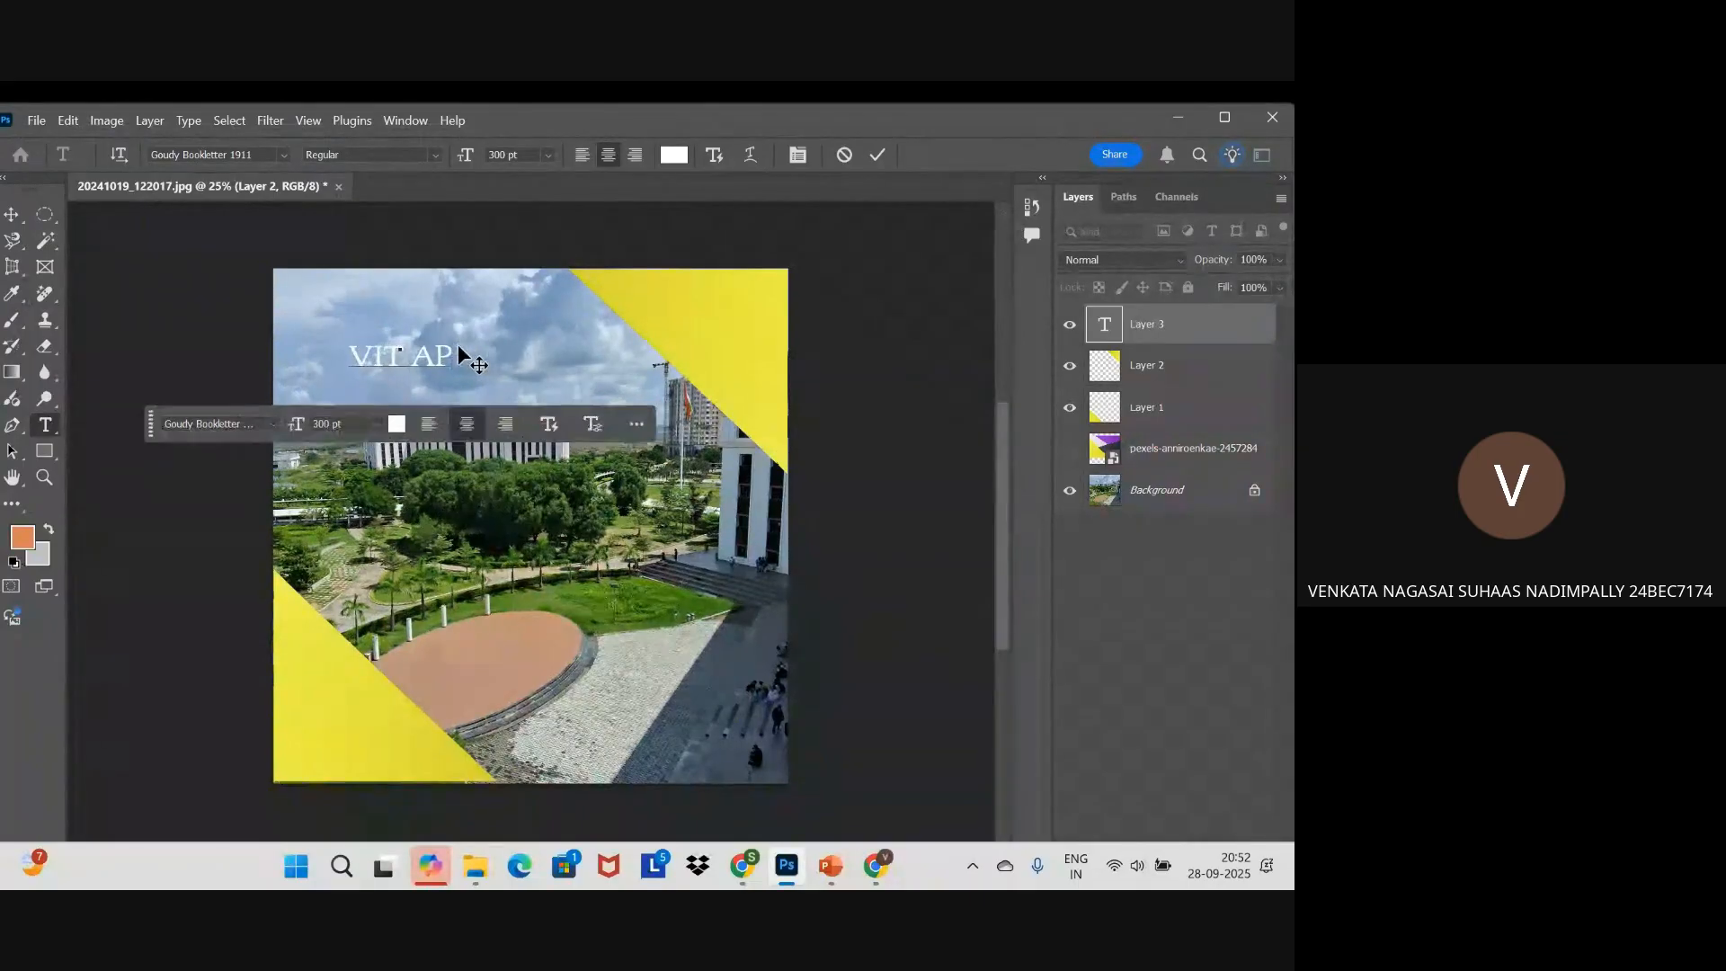
Clear the text, enter "VIT" and try setting the text colour to near-black 0b0000.
{"action": "key", "text": "BackSpace"}
{"action": "key", "text": "BackSpace"}
{"action": "key", "text": "BackSpace"}
{"action": "key", "text": "BackSpace"}
{"action": "key", "text": "BackSpace"}
{"action": "key", "text": "BackSpace"}
{"action": "type", "text": "VIT"}
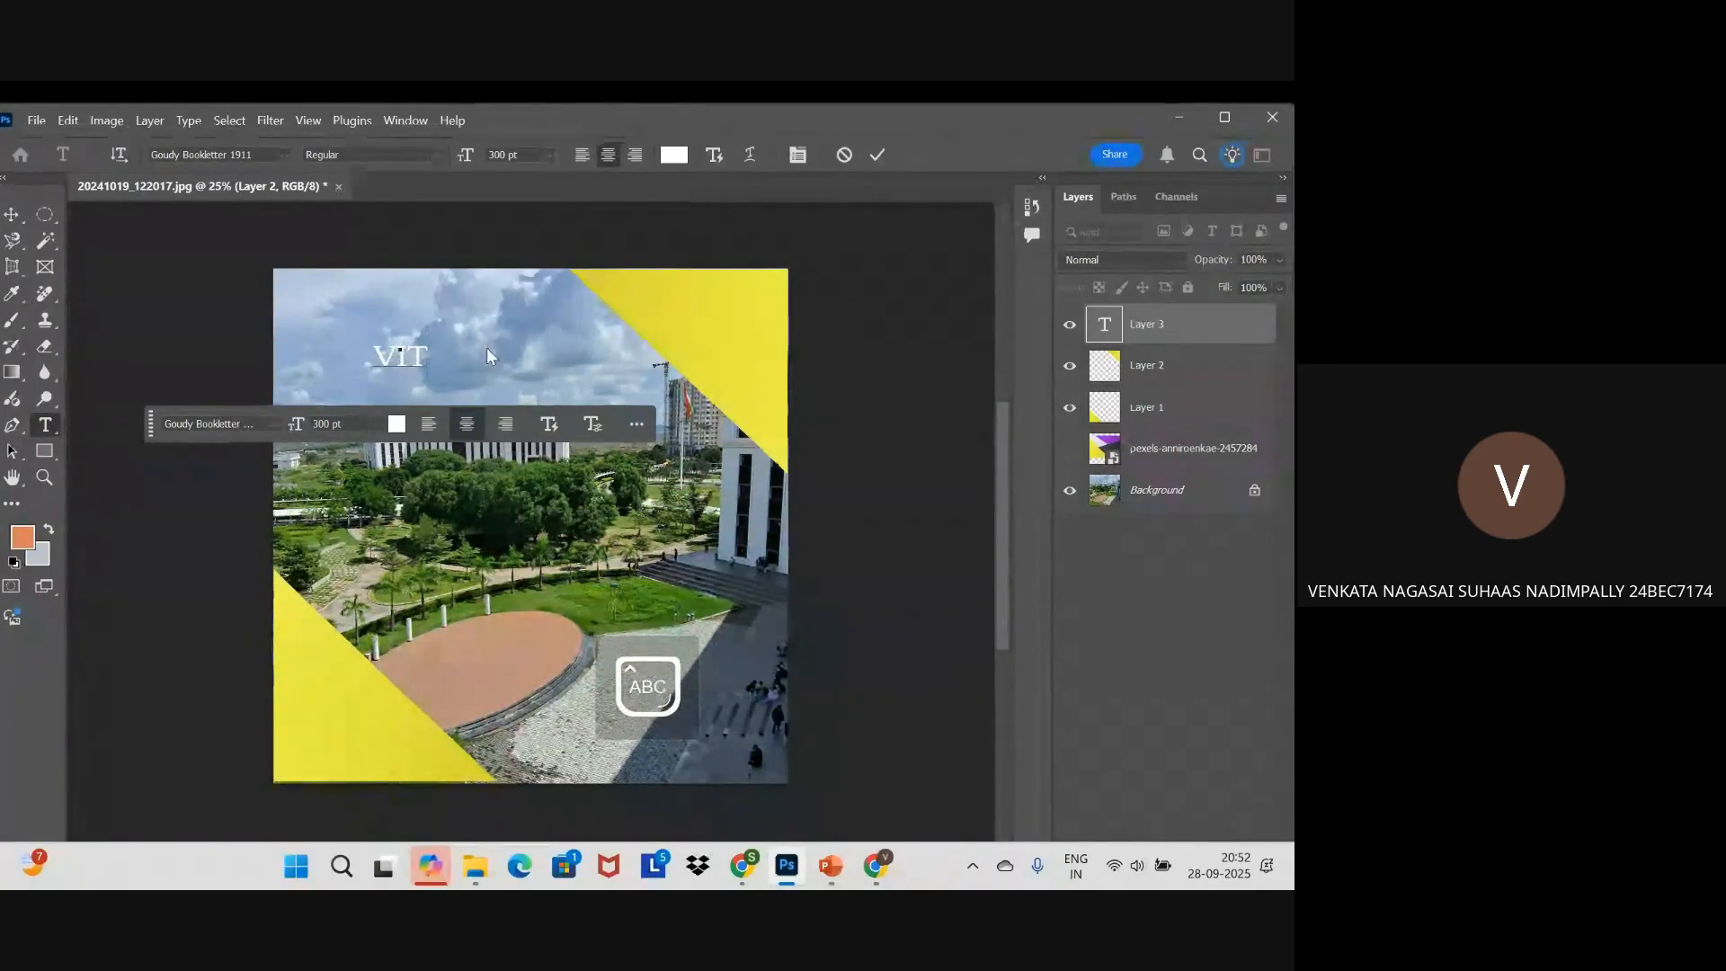
{"action": "left_click", "coordinate": [673, 154]}
{"action": "type", "text": "000000"}
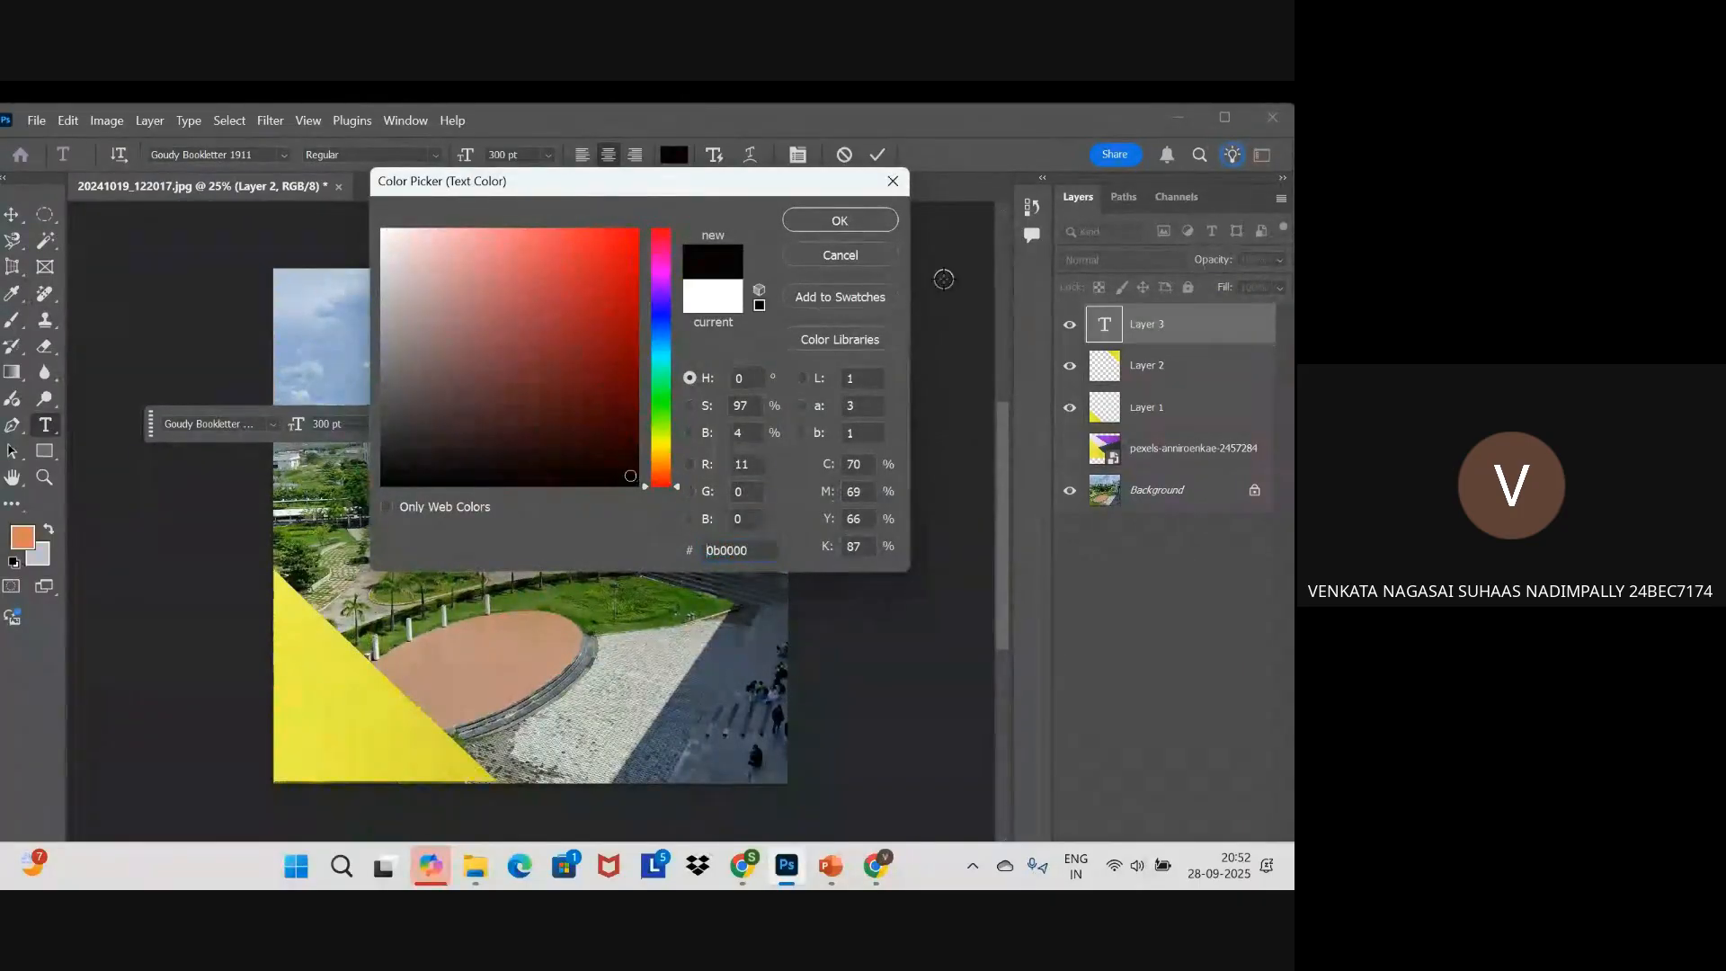
{"action": "left_click", "coordinate": [840, 220]}
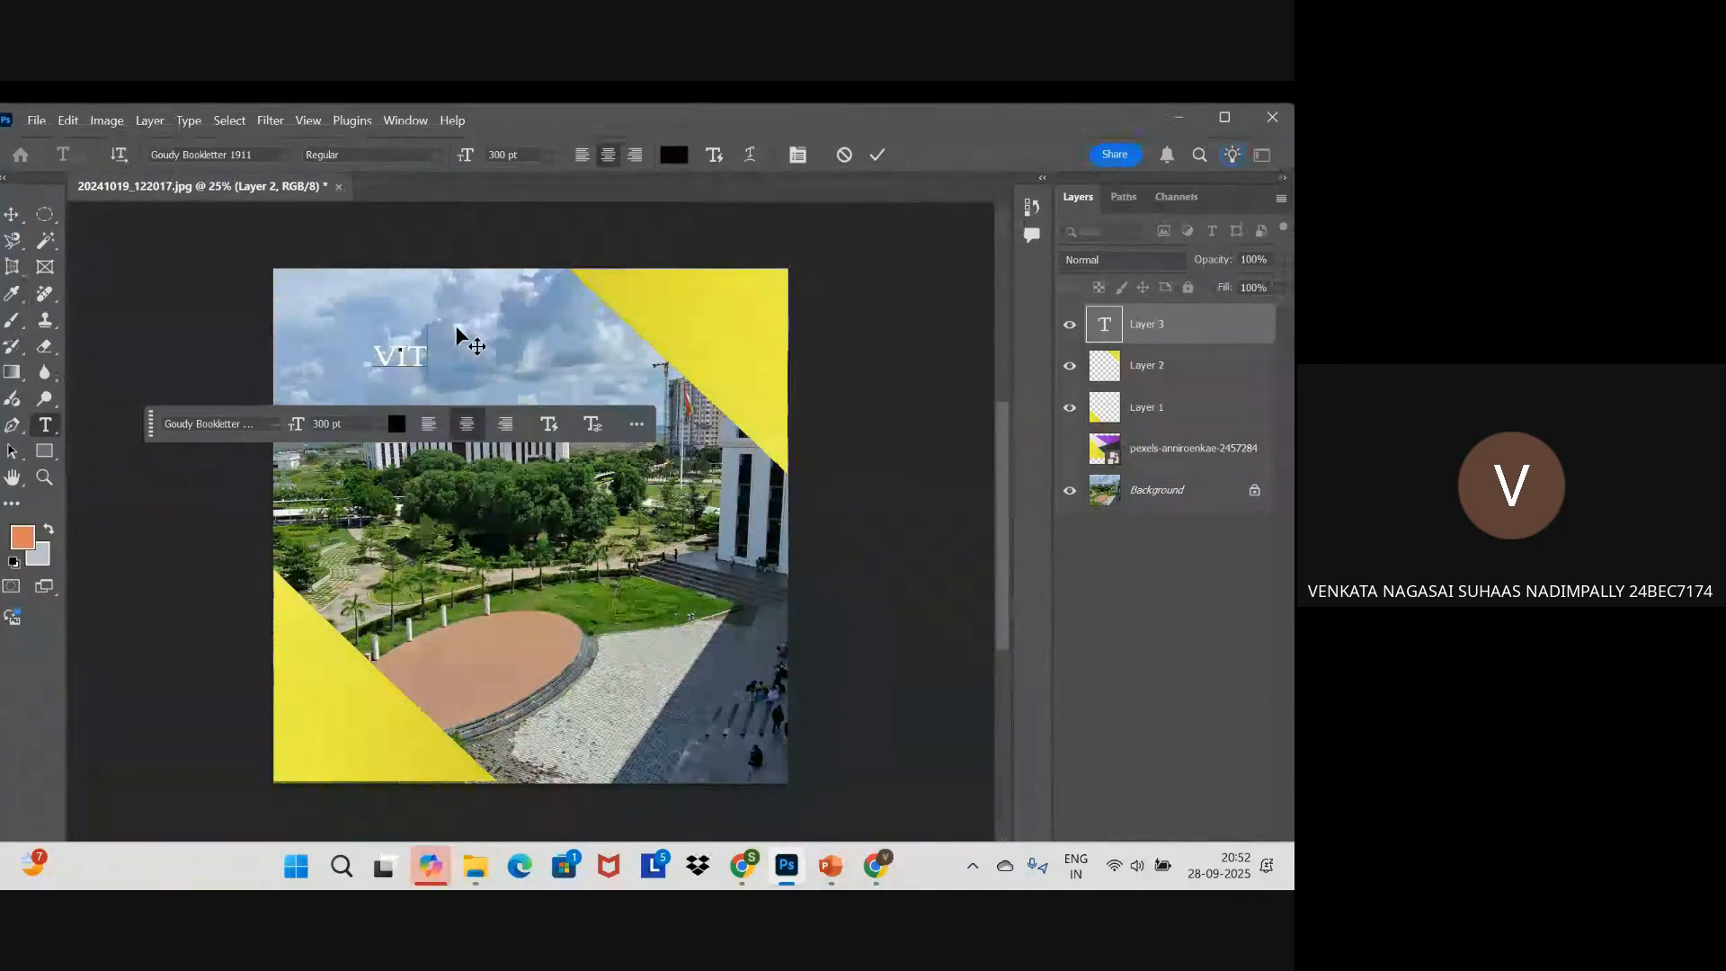
Delete the white "VIT", set the text colour to near-black 0d0101 and enter "VIT AP" as the committed text.
{"action": "key", "text": "BackSpace"}
{"action": "key", "text": "BackSpace"}
{"action": "key", "text": "BackSpace"}
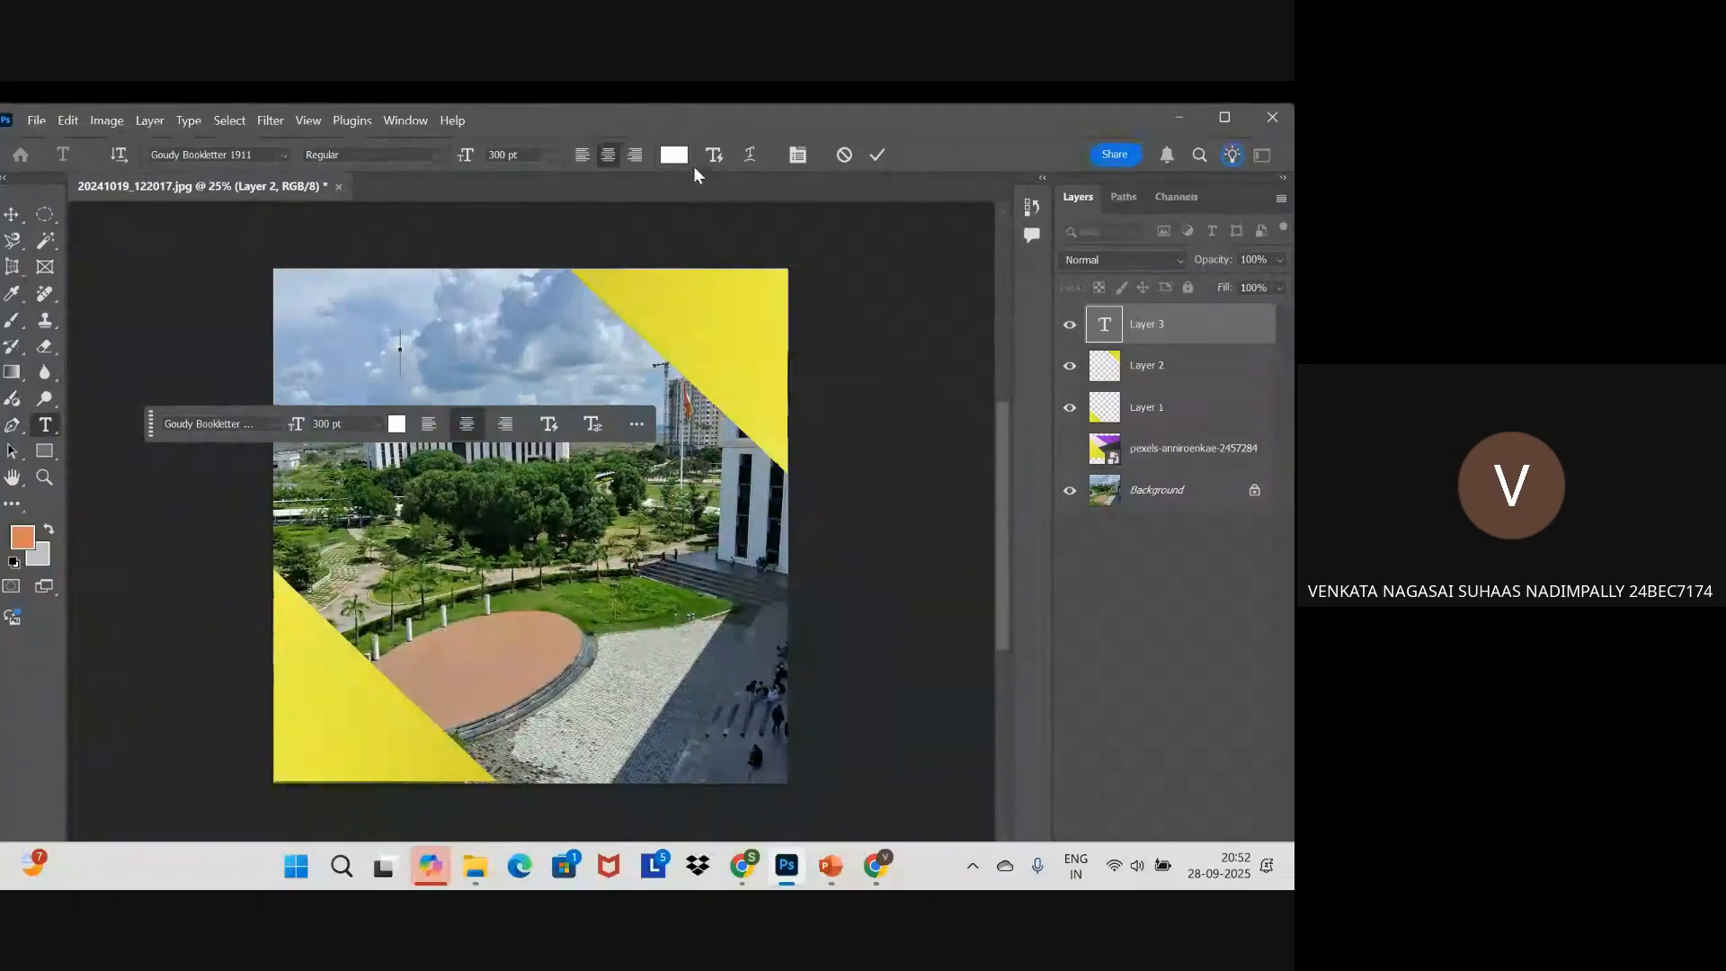
{"action": "left_click", "coordinate": [676, 155]}
{"action": "left_click", "coordinate": [627, 473]}
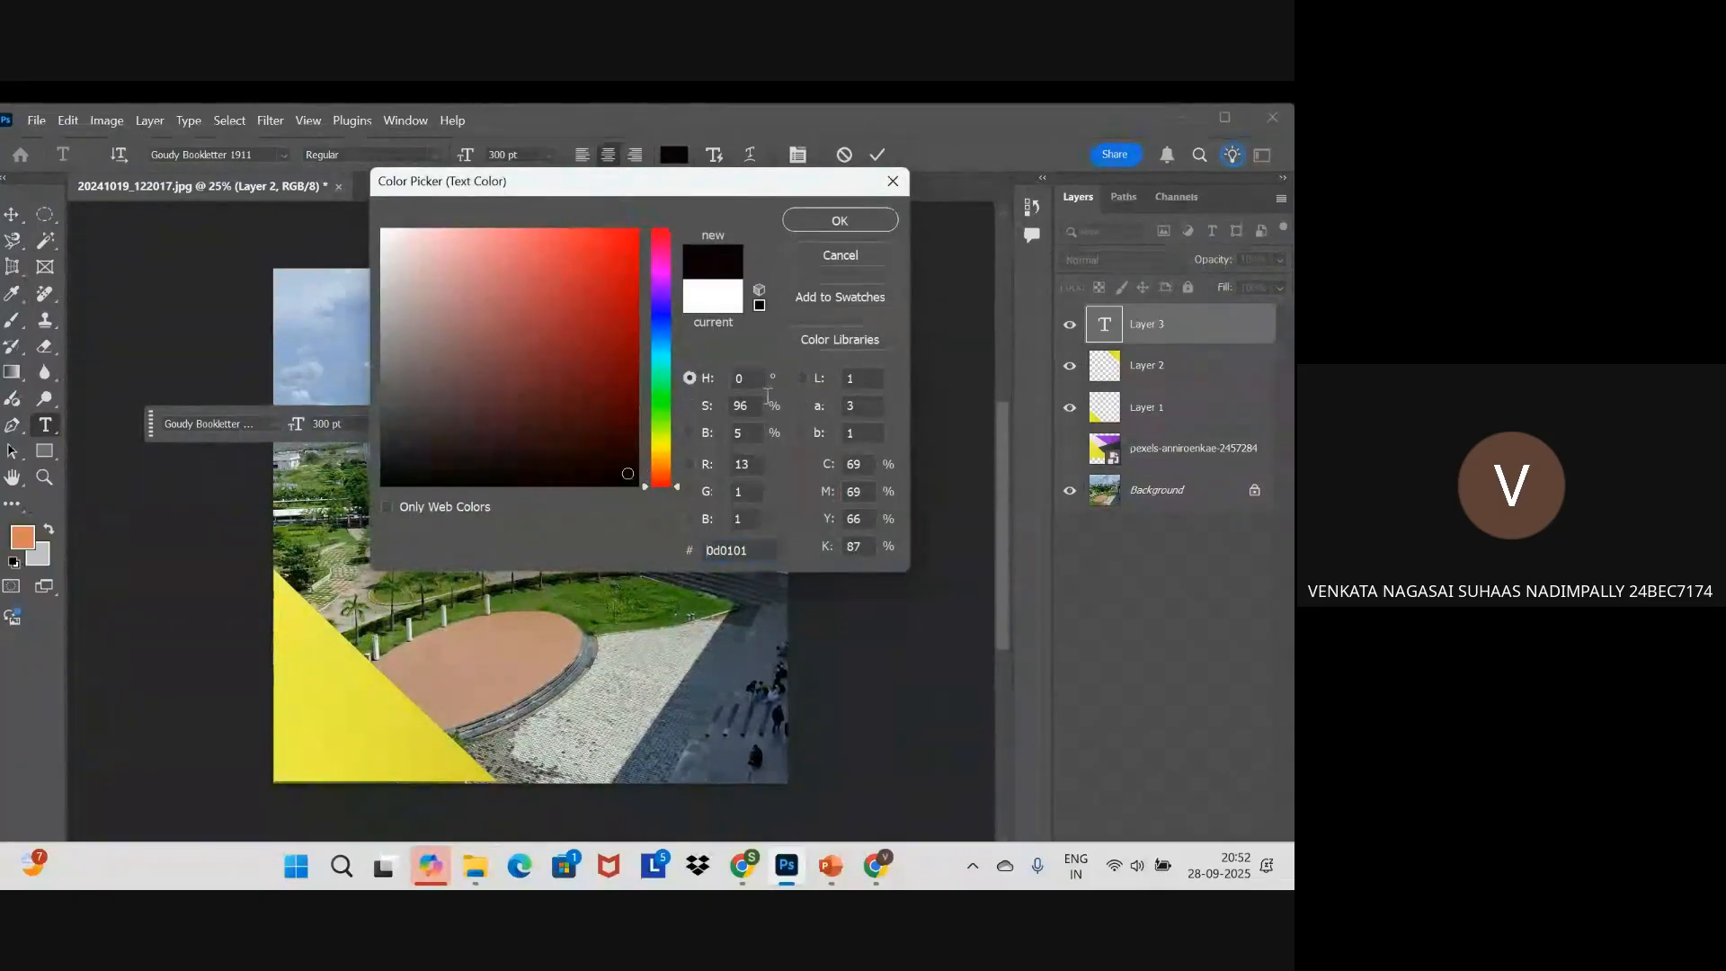
{"action": "left_click", "coordinate": [866, 218]}
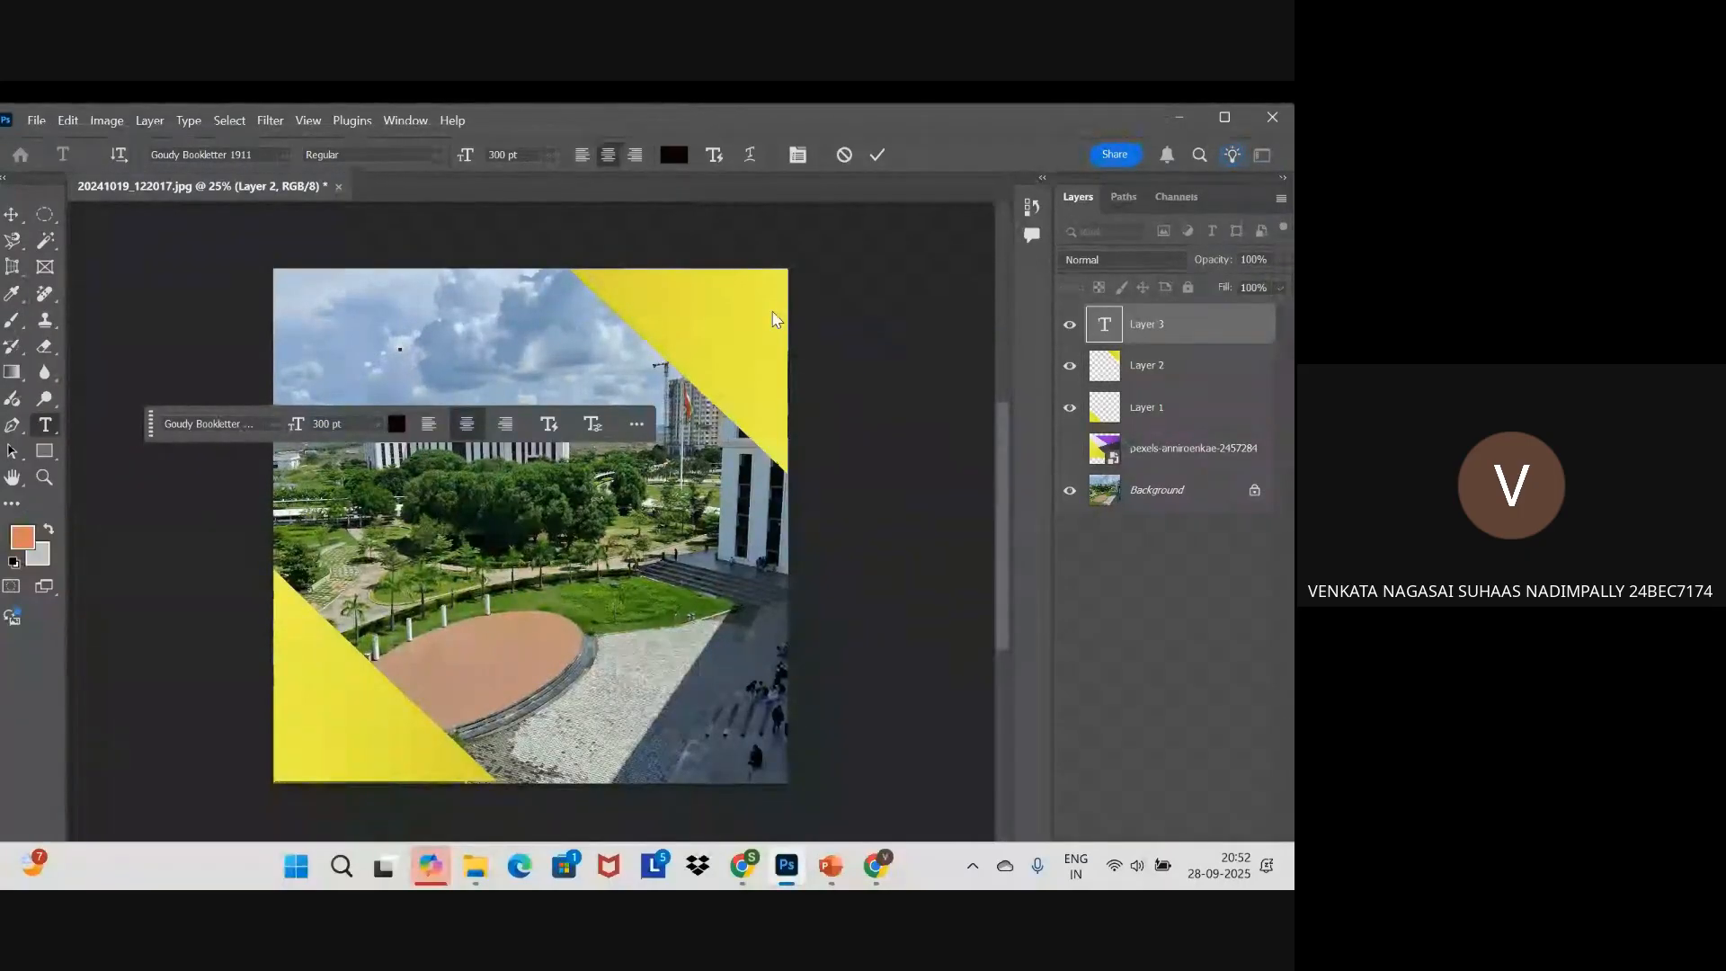
{"action": "type", "text": "T AP"}
{"action": "key", "text": "Caps_Lock"}
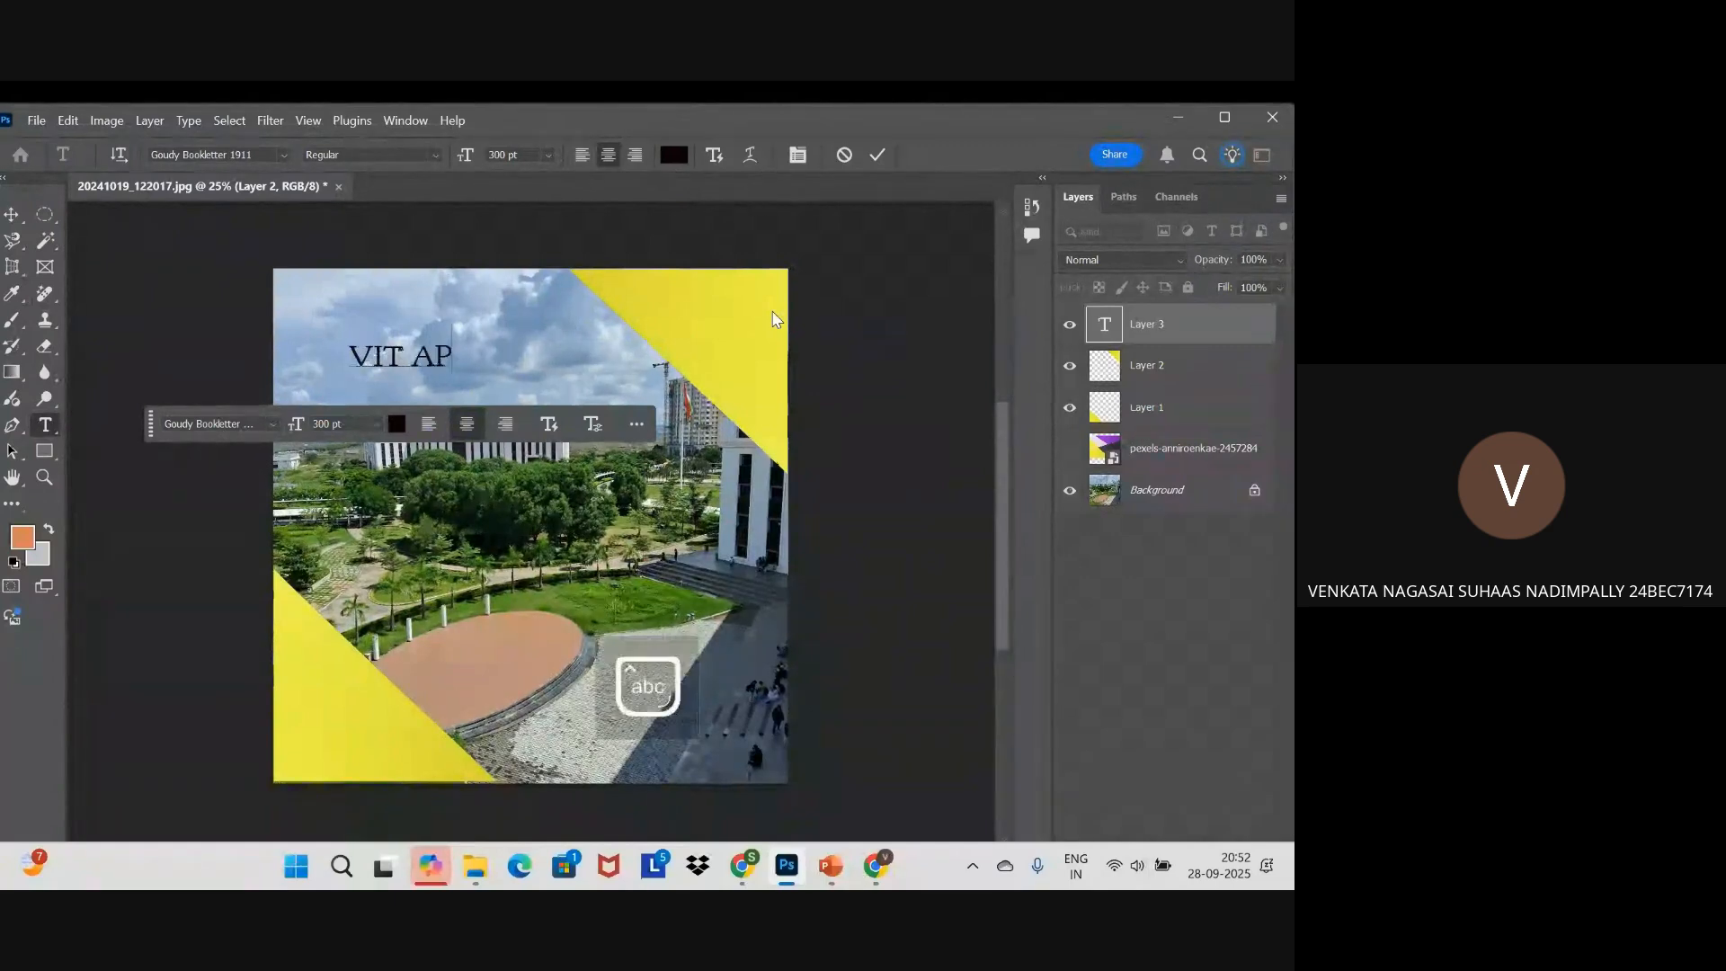
{"action": "left_click", "coordinate": [978, 455]}
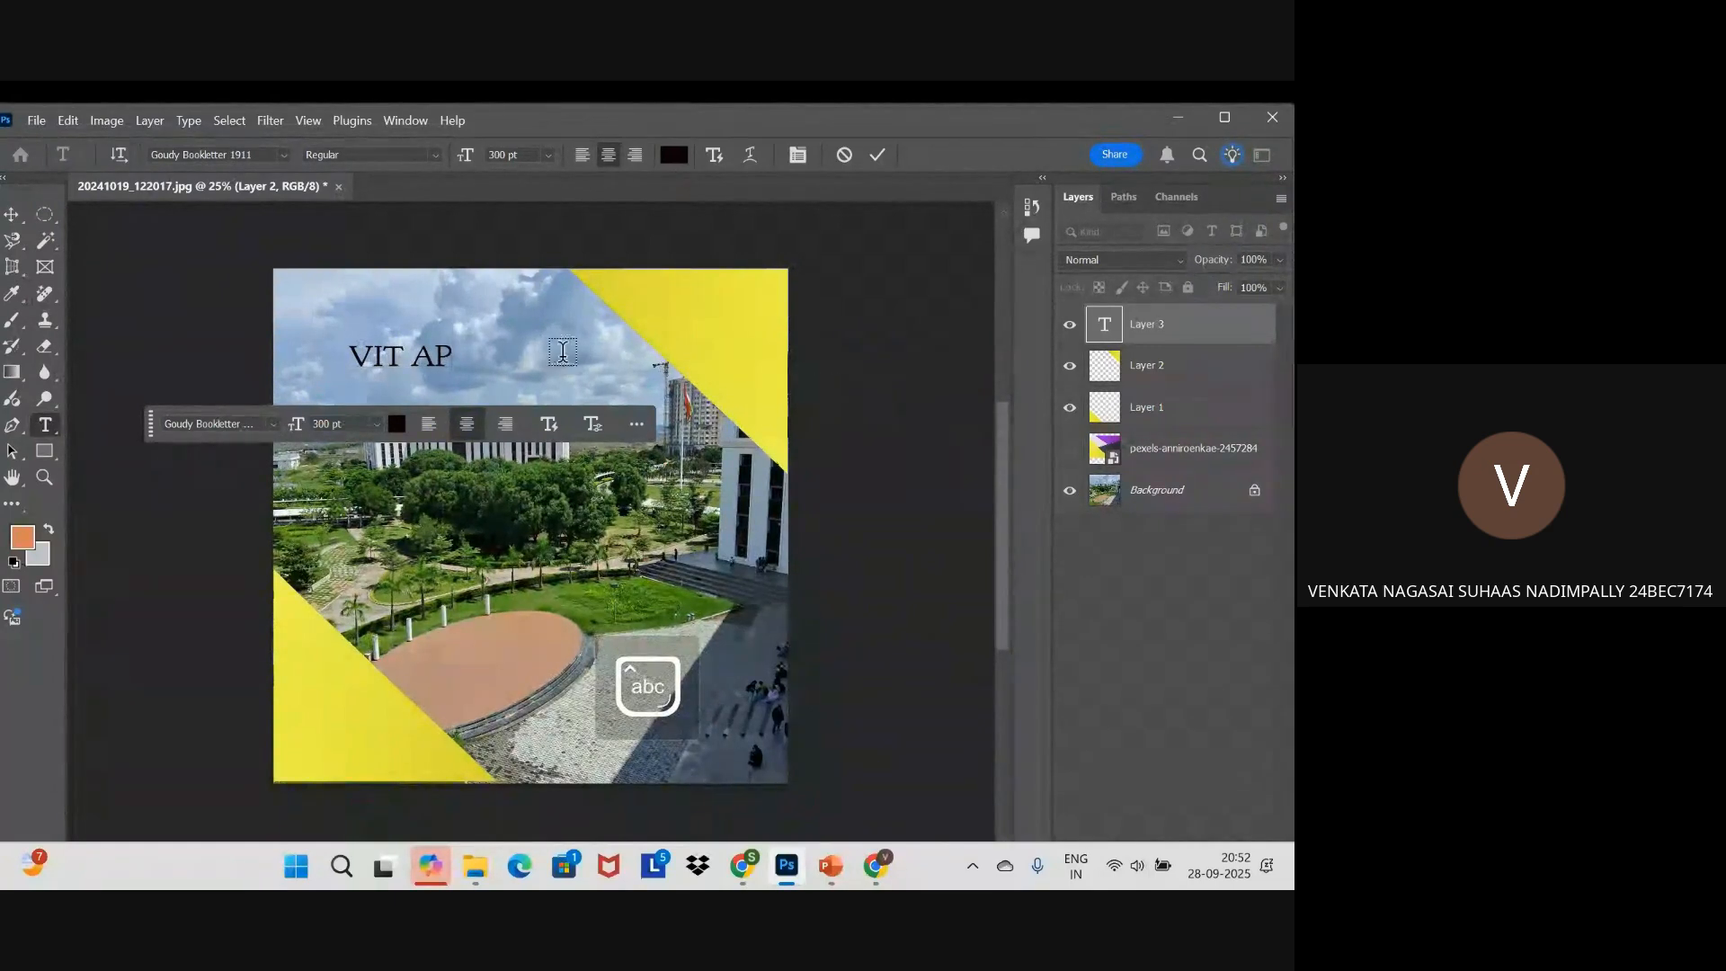
Try the right, centre and left alignments on the "VIT AP" text, leaving it left-aligned, and start an empty text entry beside the photo.
{"action": "left_click", "coordinate": [634, 154]}
{"action": "left_click", "coordinate": [606, 155]}
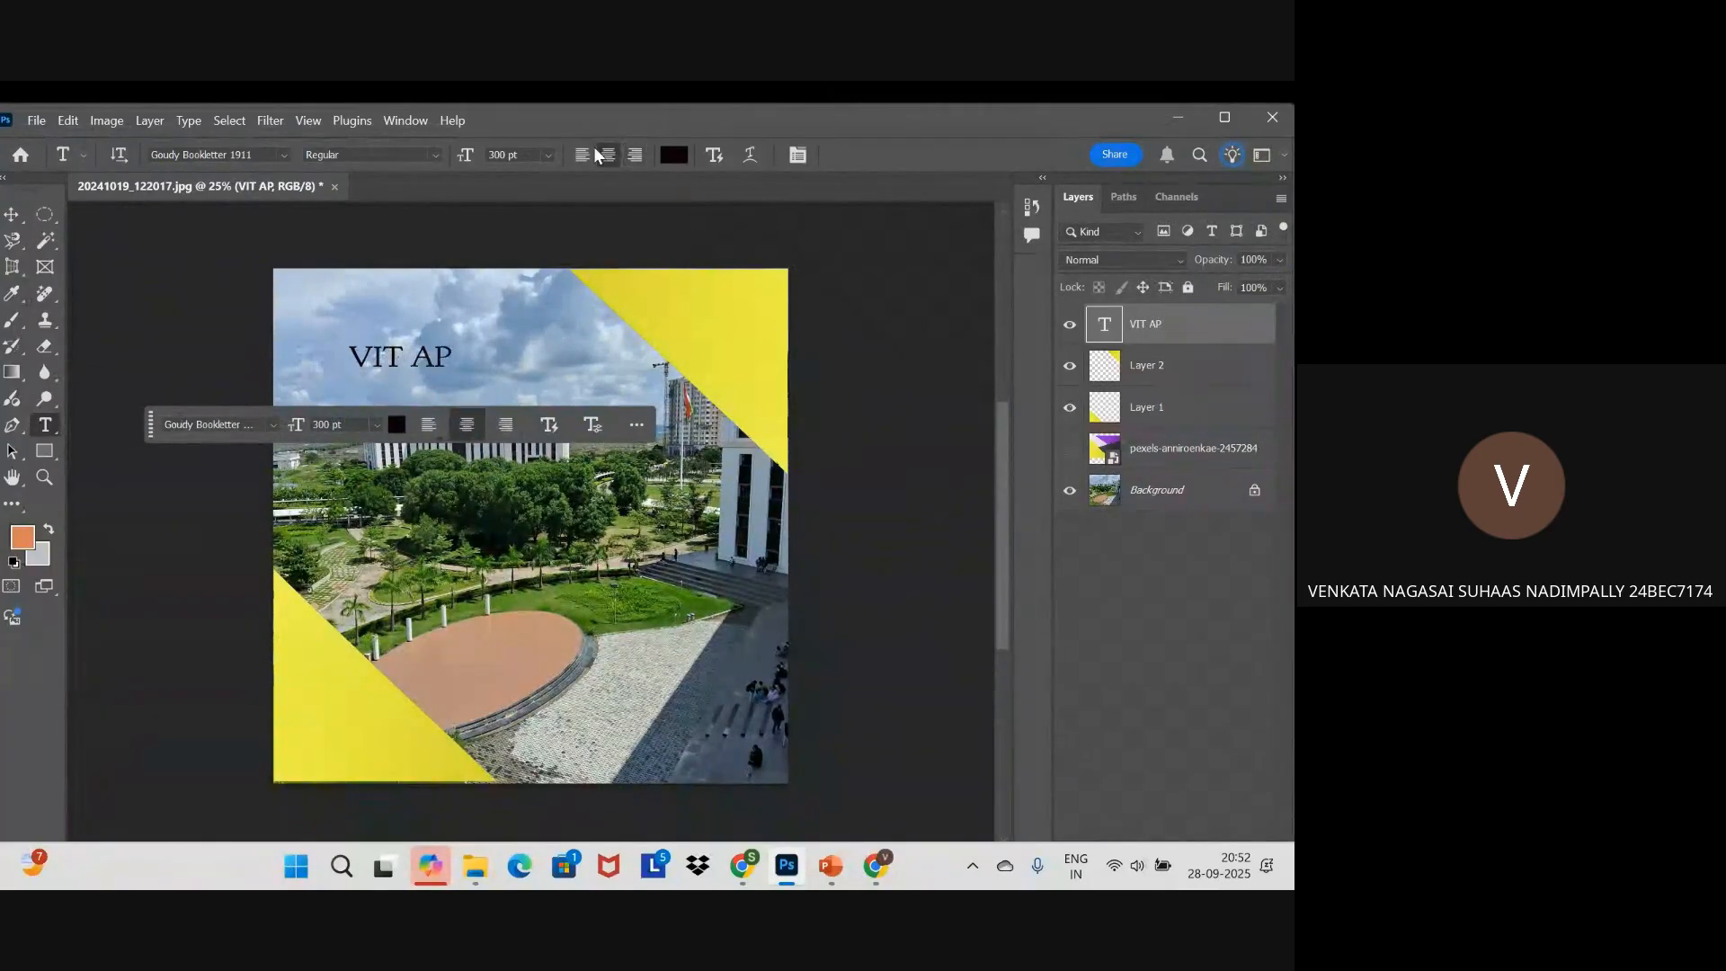
{"action": "left_click", "coordinate": [584, 154]}
{"action": "left_click", "coordinate": [609, 154]}
{"action": "left_click", "coordinate": [628, 158]}
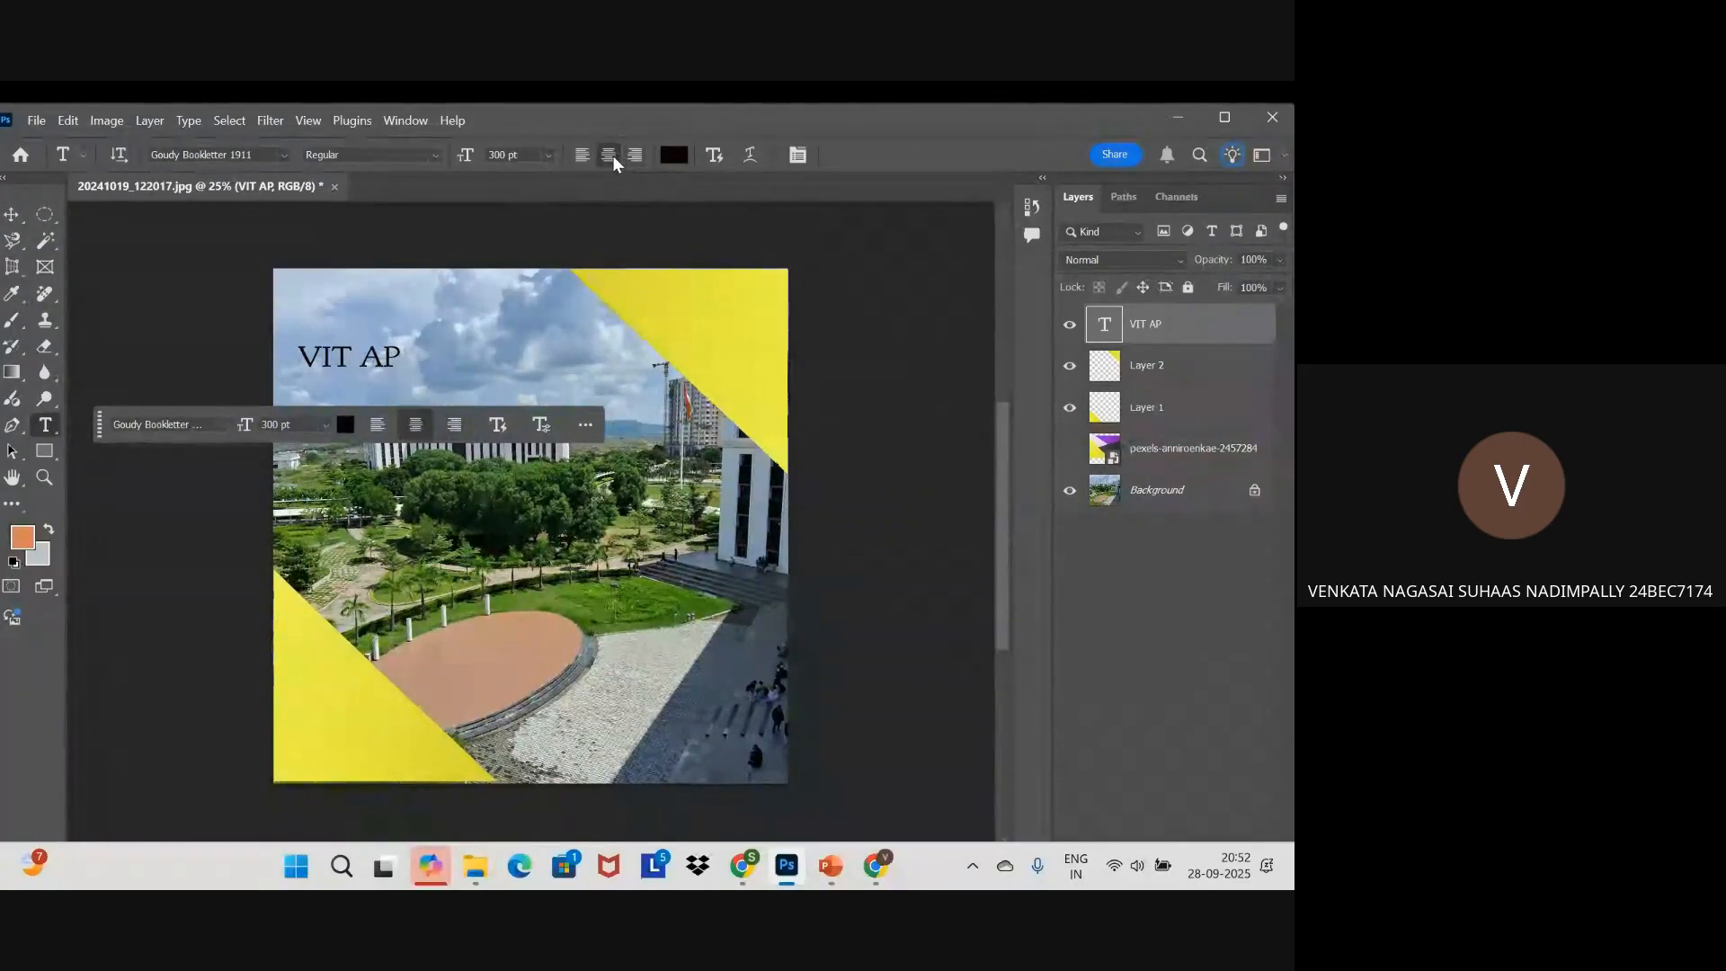
{"action": "left_click", "coordinate": [611, 155]}
{"action": "left_click", "coordinate": [583, 153]}
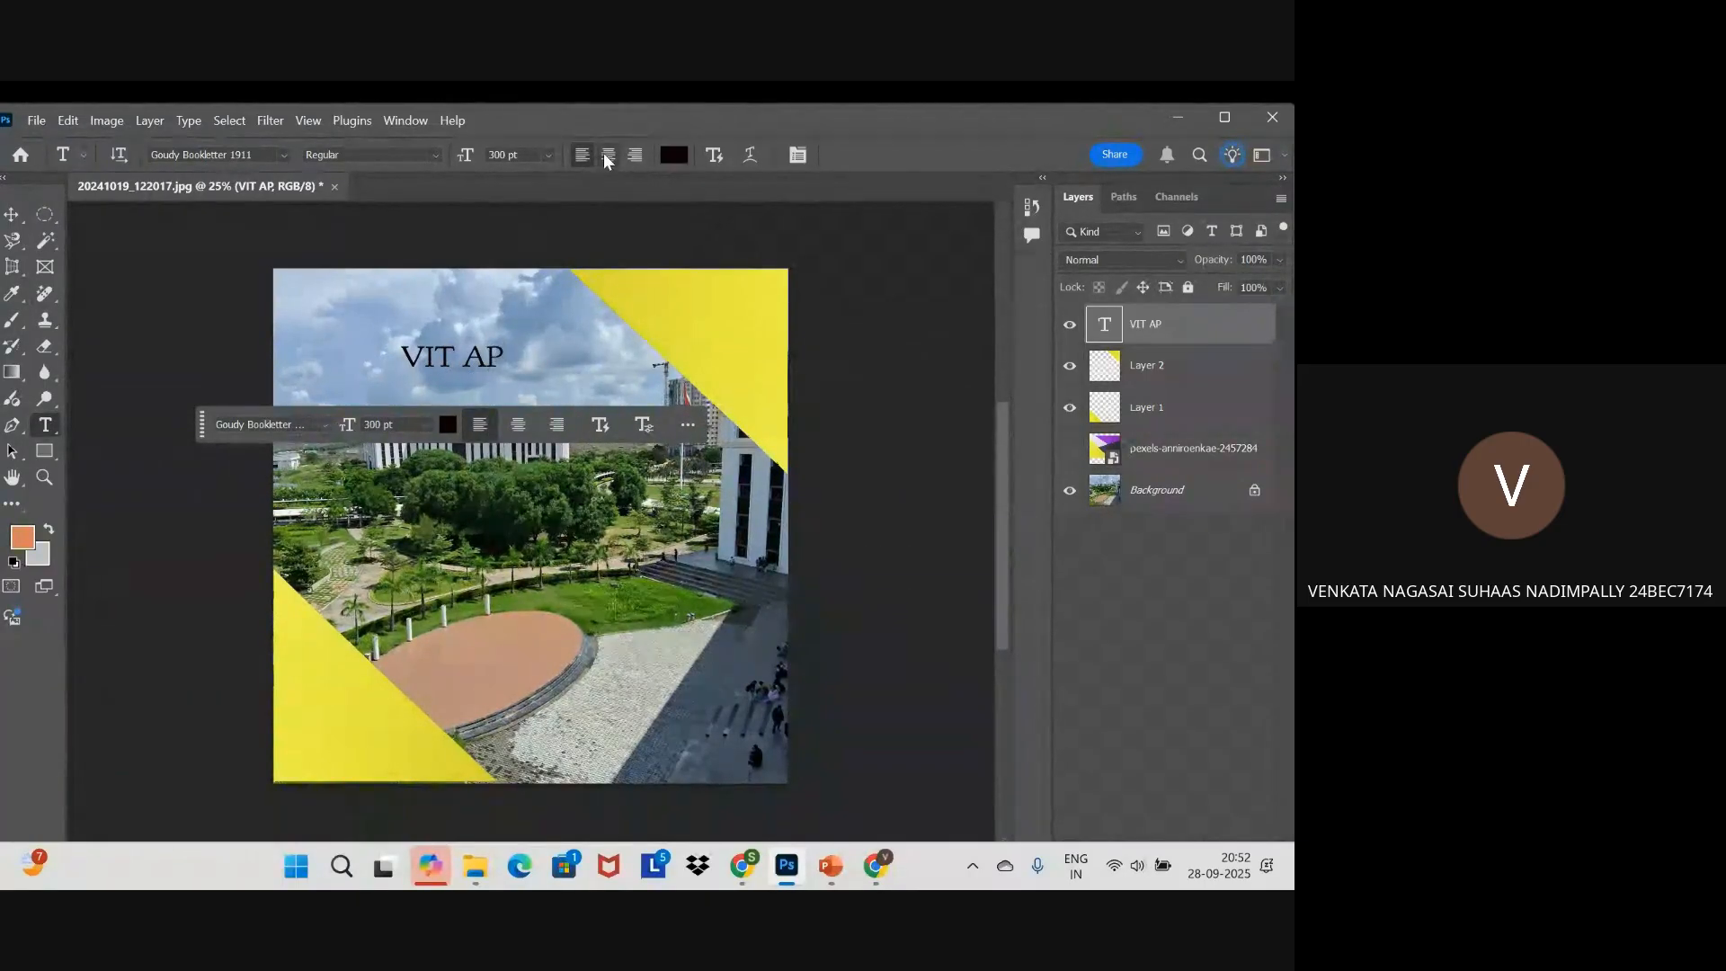
{"action": "left_click", "coordinate": [882, 347]}
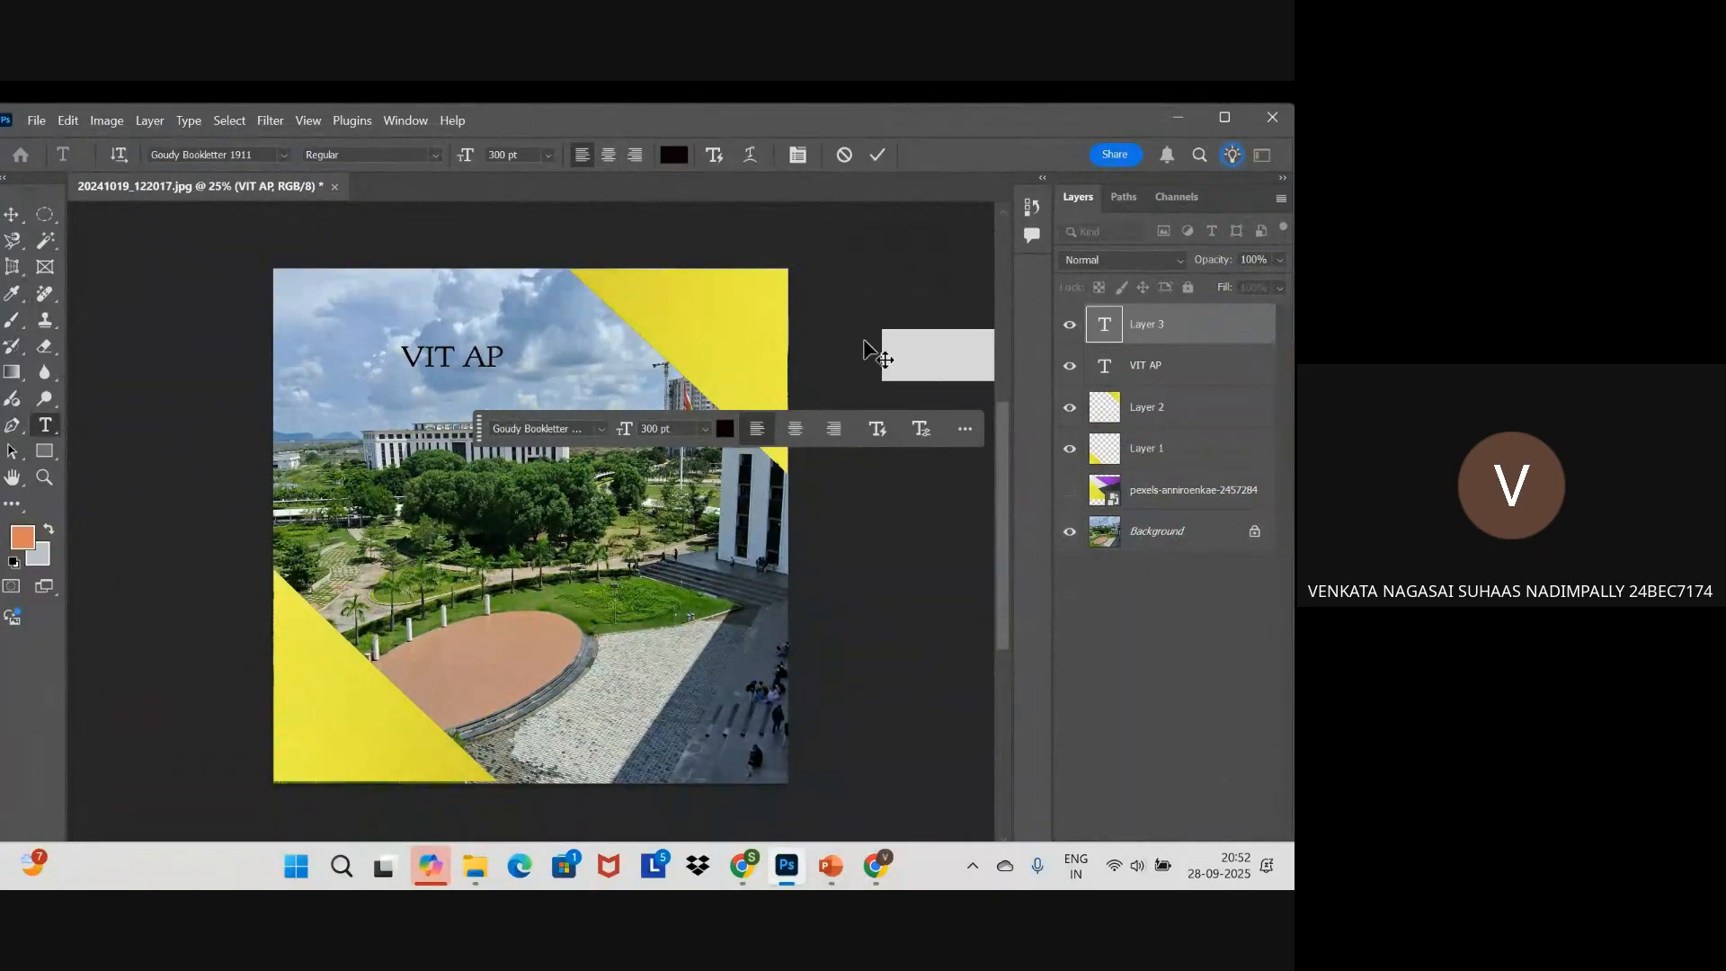
{"action": "key", "text": "BackSpace"}
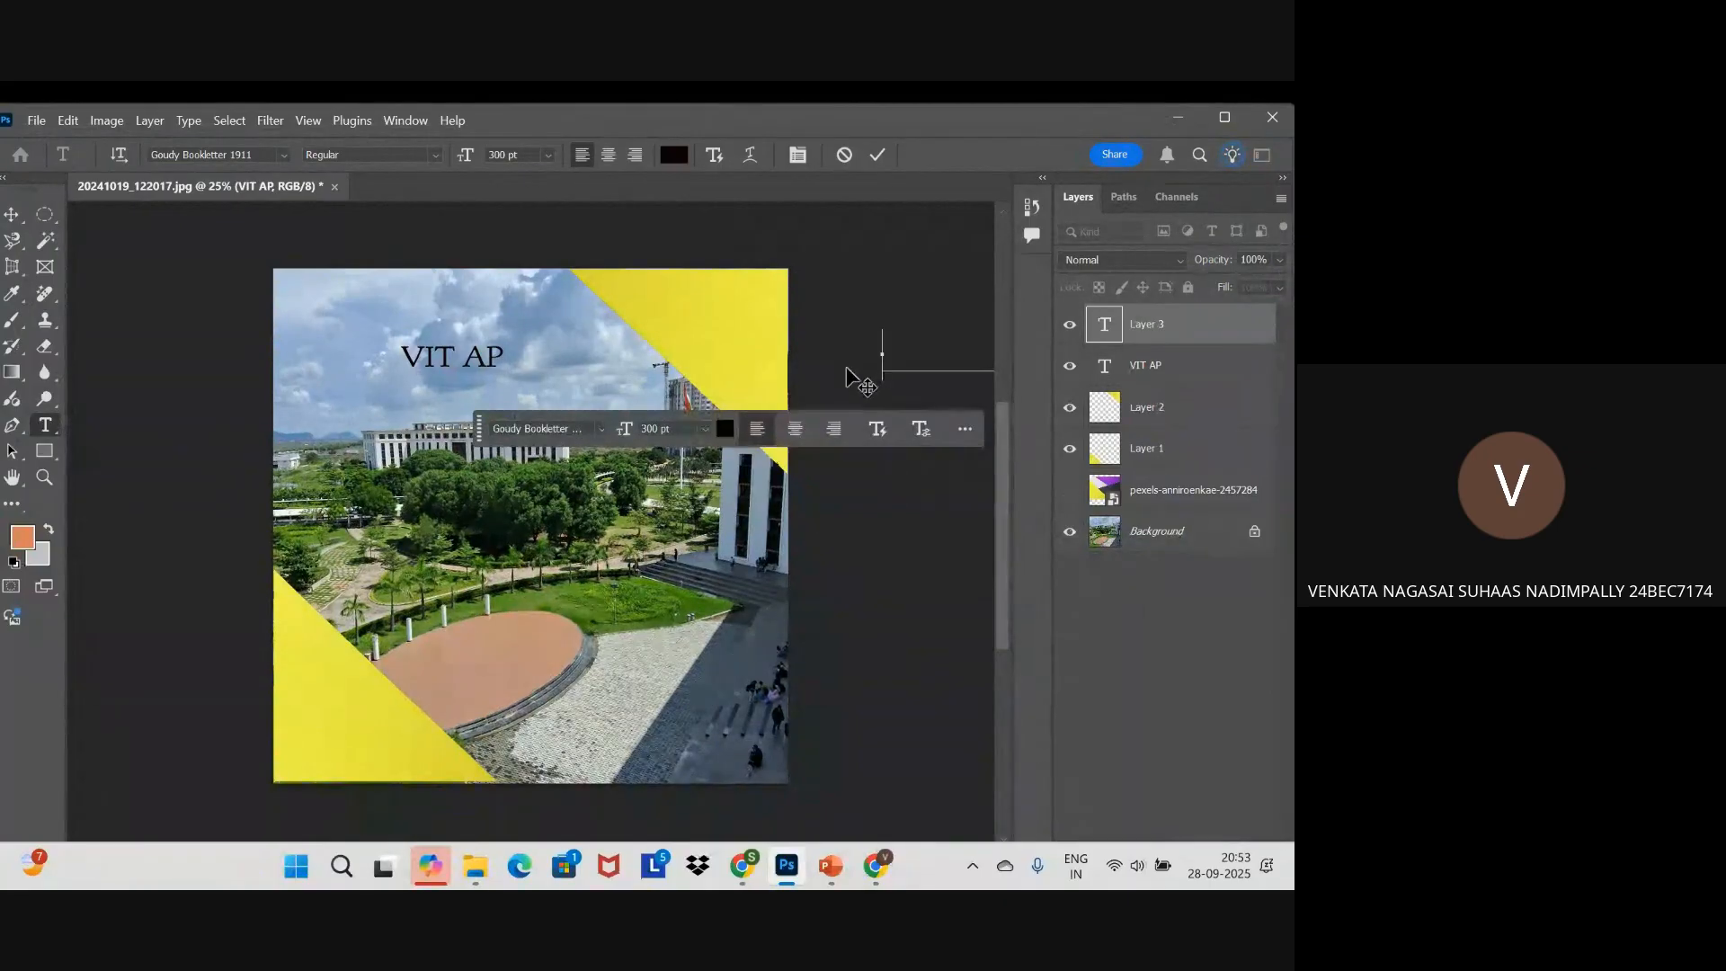
Switch to the PowerPoint slide on the Slice/Frame, Eyedropper and Text tools, and return to Photoshop with its window maximized.
{"action": "left_click", "coordinate": [788, 868]}
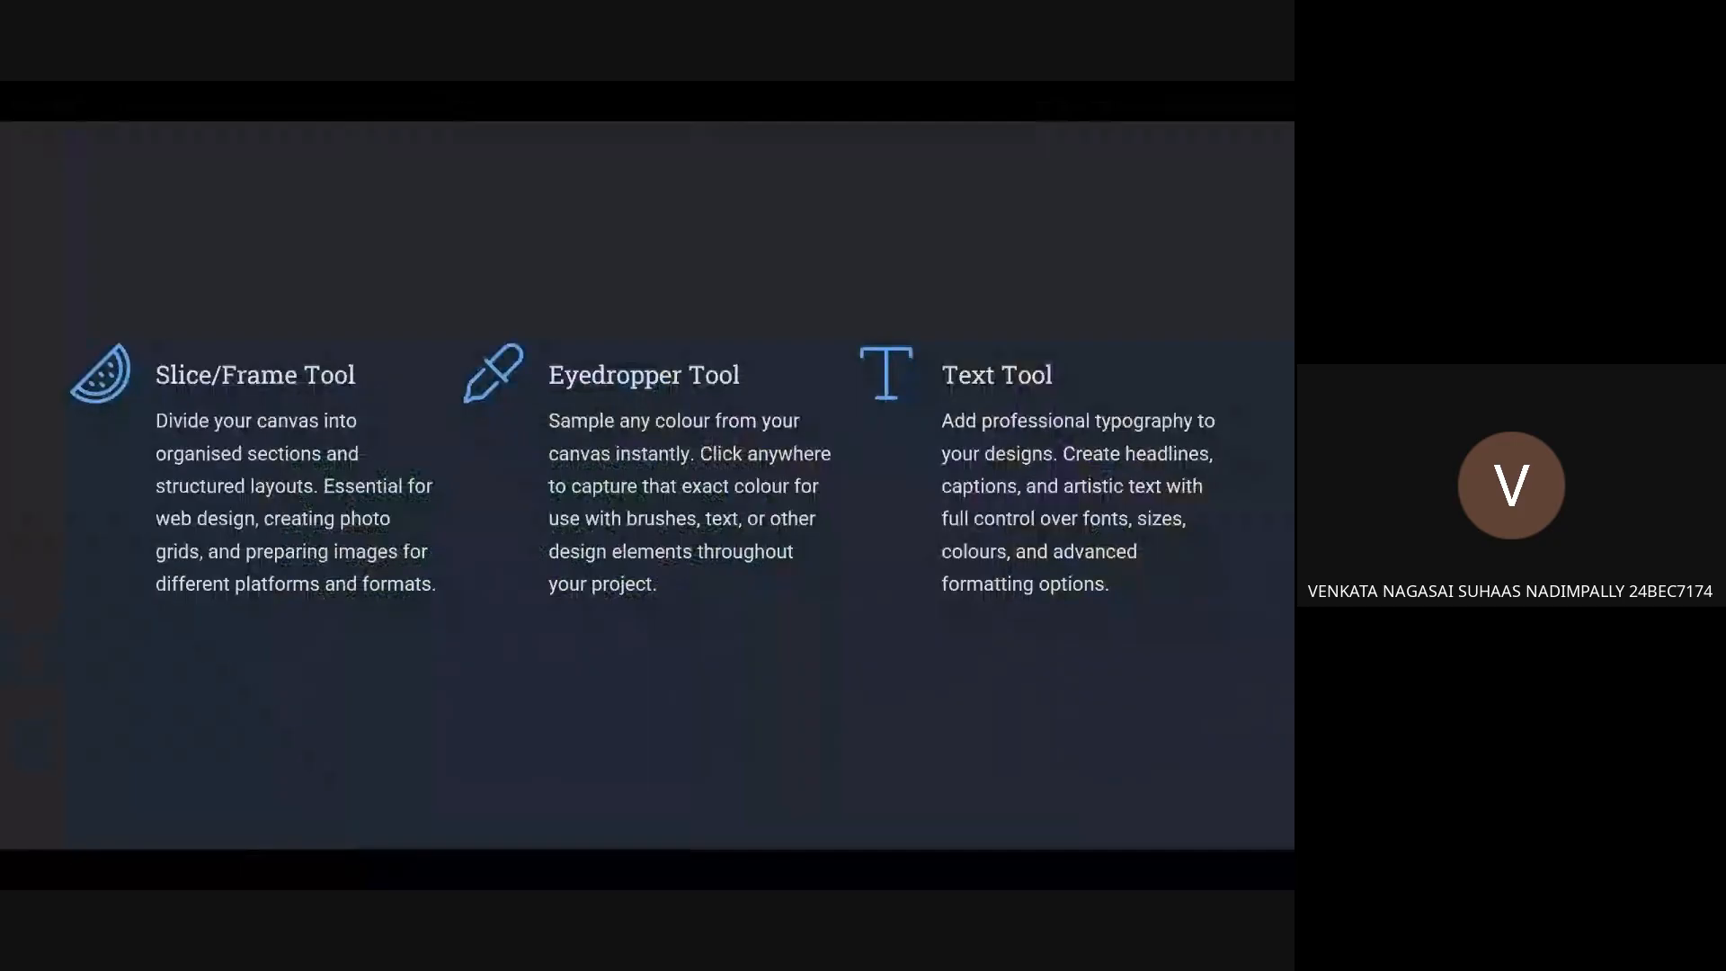
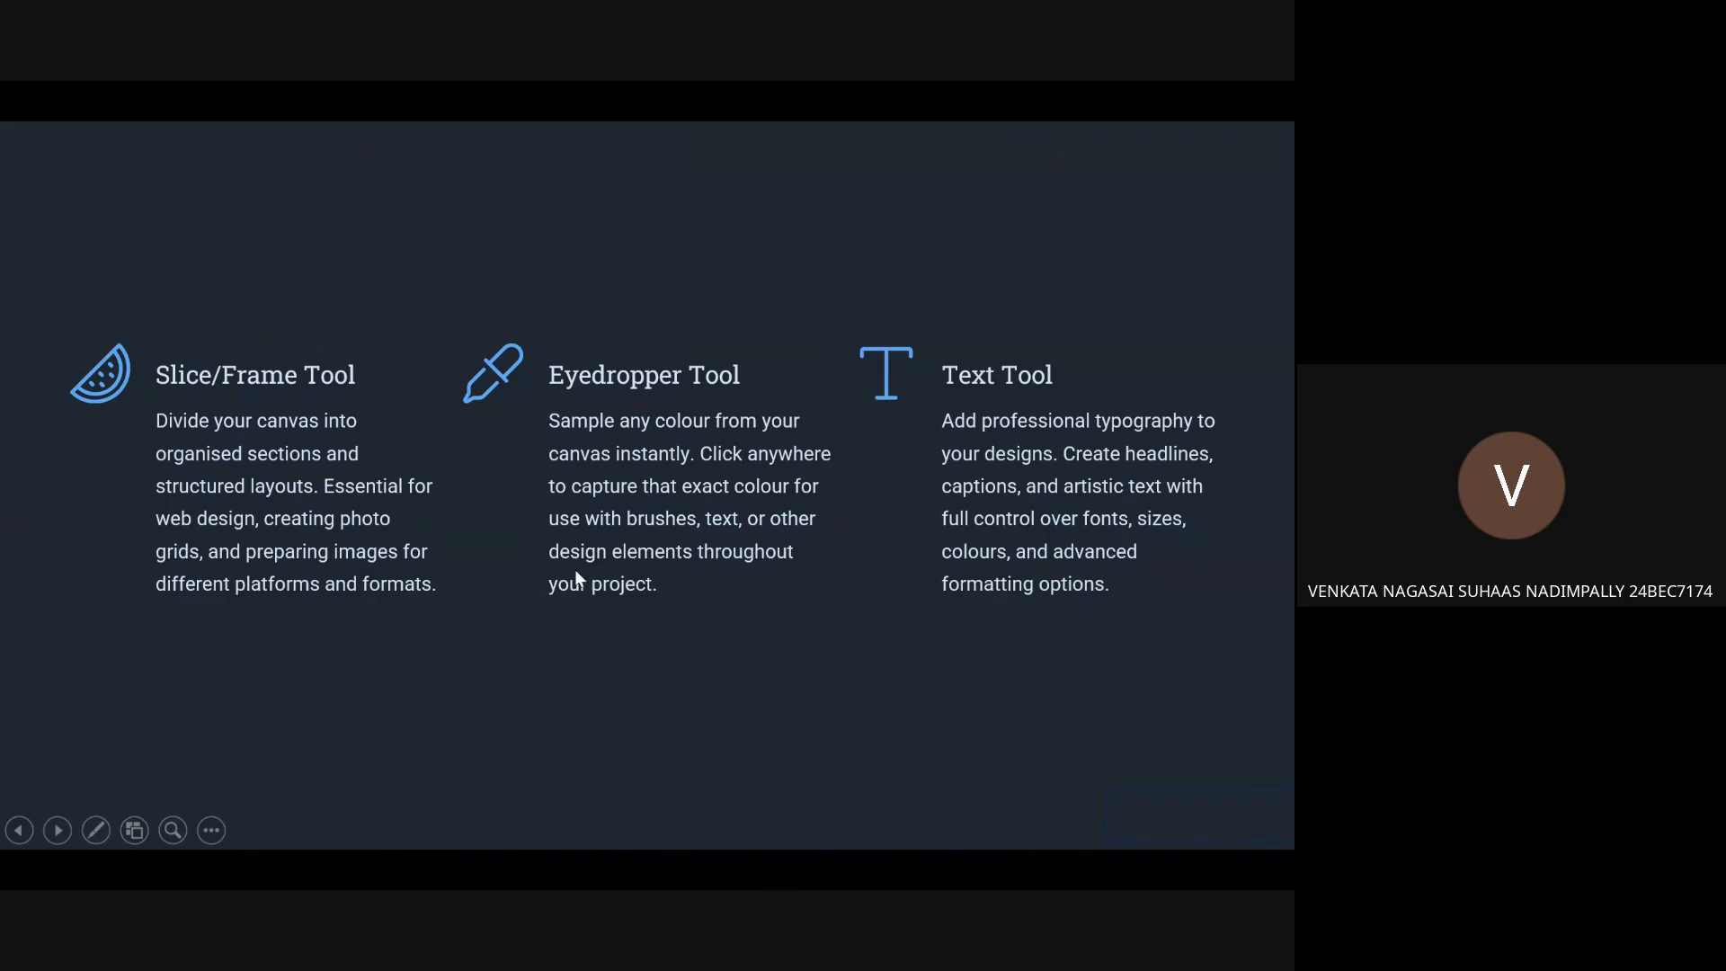
{"action": "key", "text": "alt+Tab"}
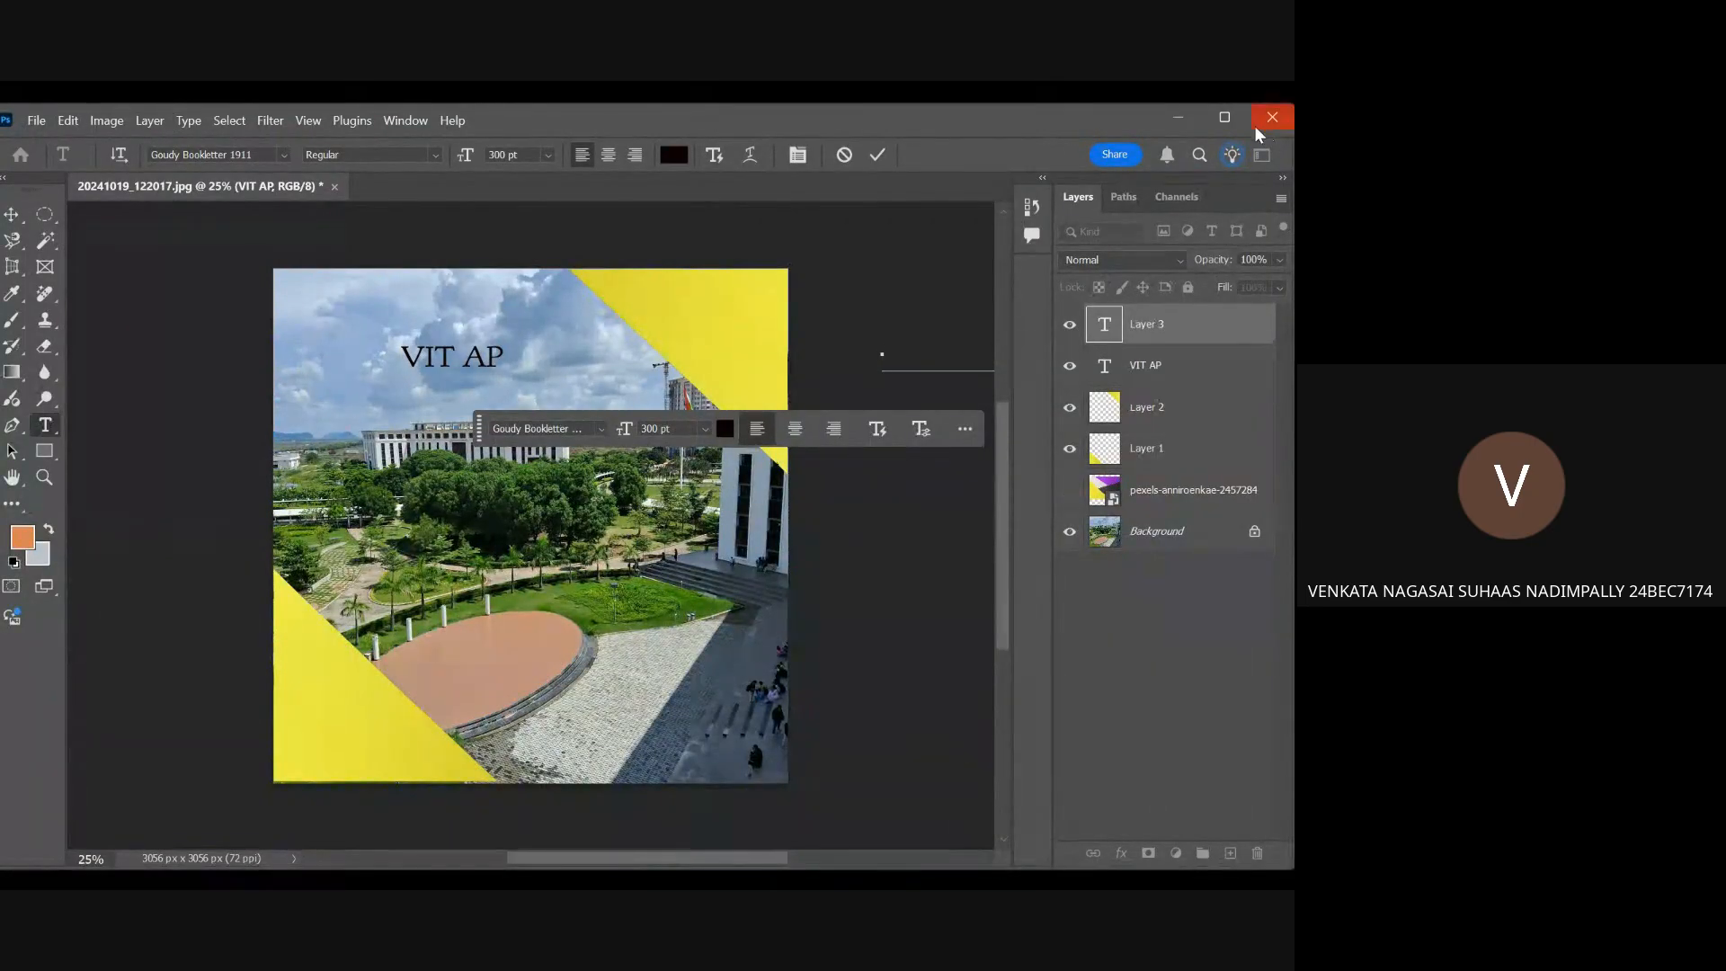
{"action": "left_click", "coordinate": [1225, 117]}
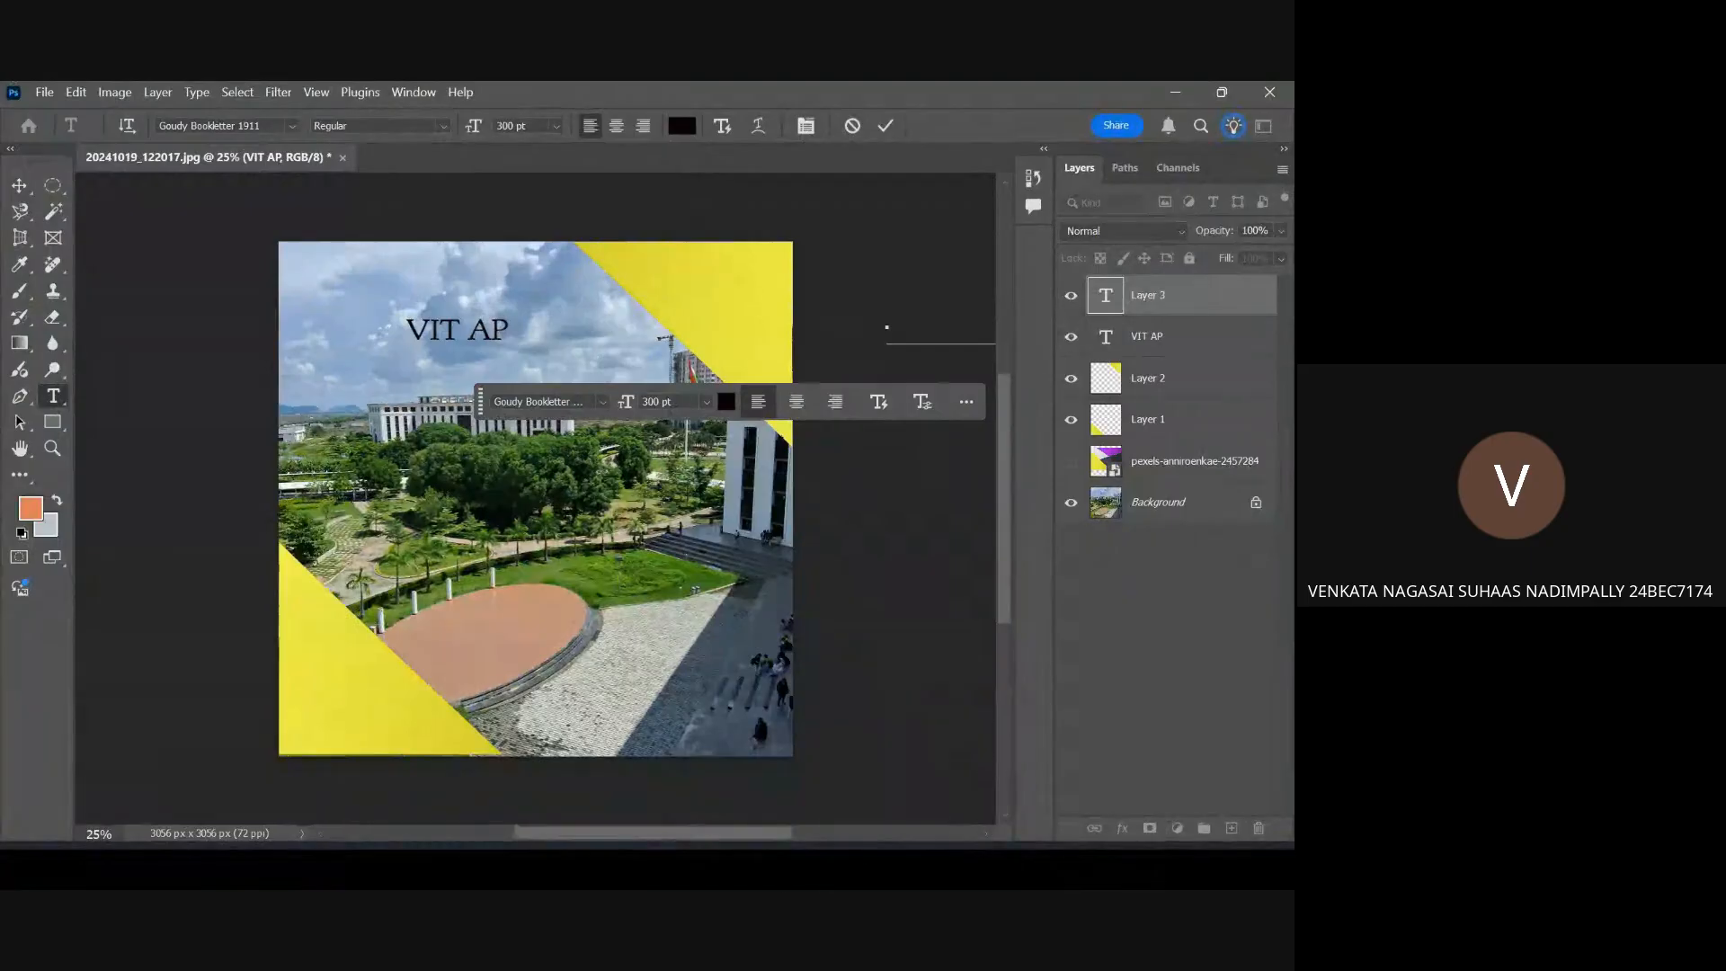
Bring up the "Magic Wand and Text tool" folder in File Explorer and place its window over the lower part of Photoshop.
{"action": "key", "text": "super"}
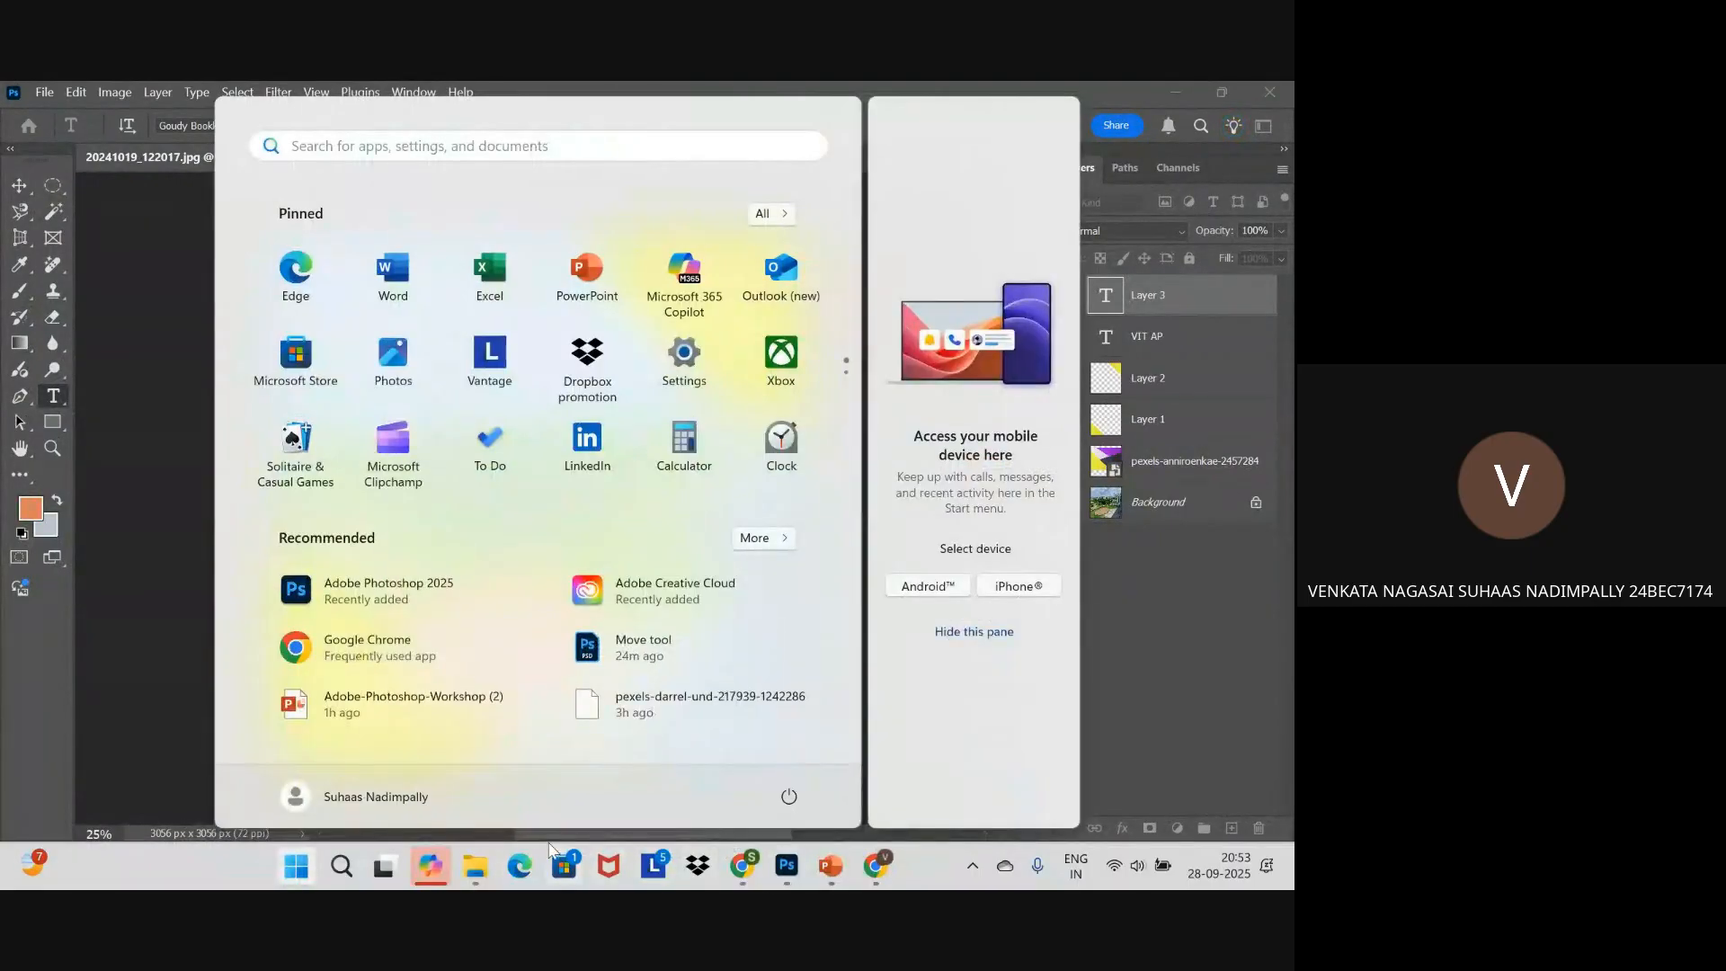
{"action": "left_click", "coordinate": [679, 676]}
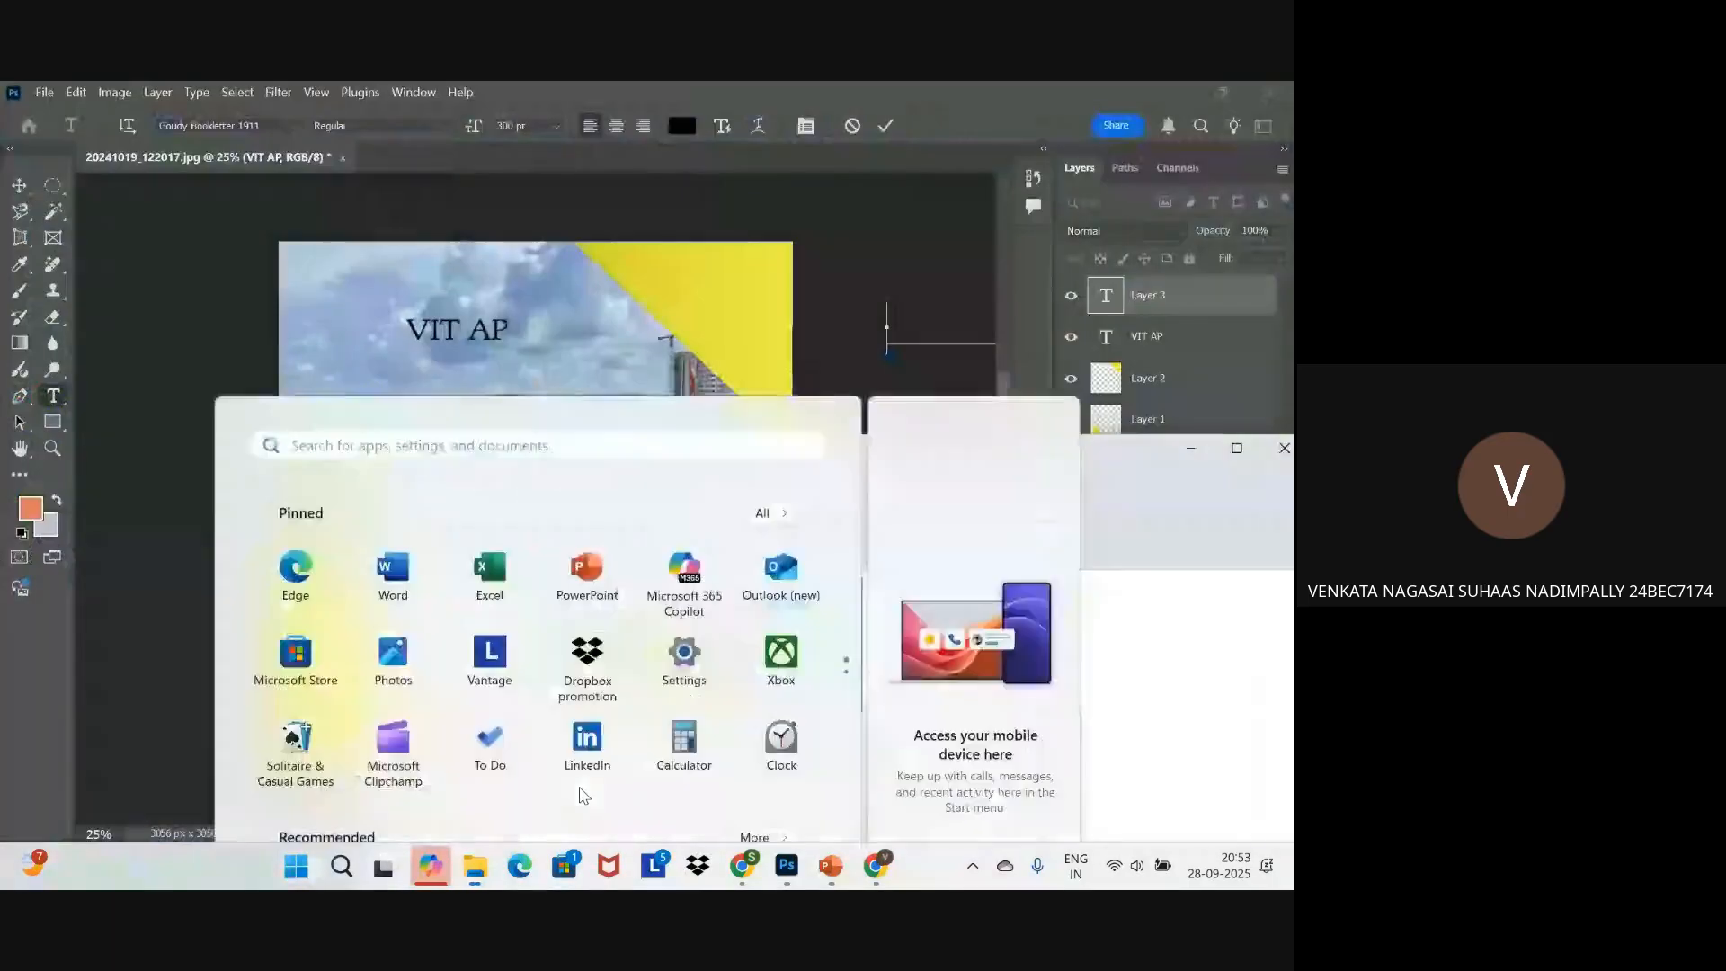
{"action": "left_click_drag", "start_coordinate": [828, 628], "coordinate": [1030, 460]}
{"action": "left_click_drag", "start_coordinate": [1083, 337], "coordinate": [1083, 340]}
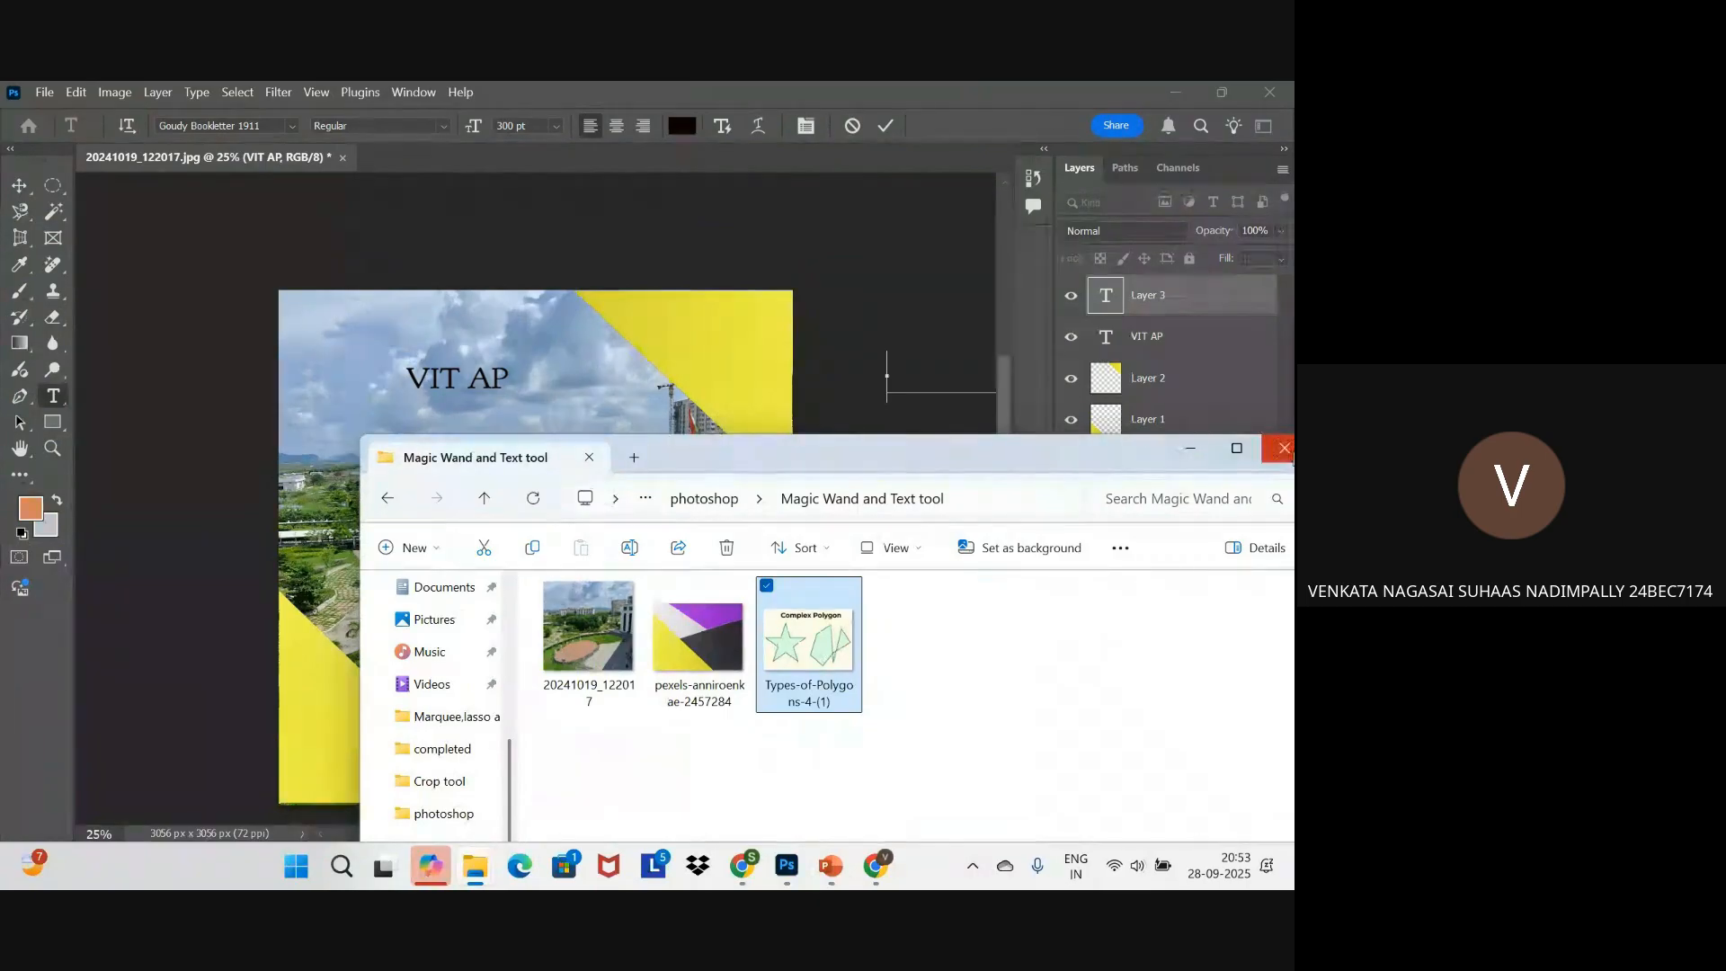
{"action": "left_click", "coordinate": [1259, 449]}
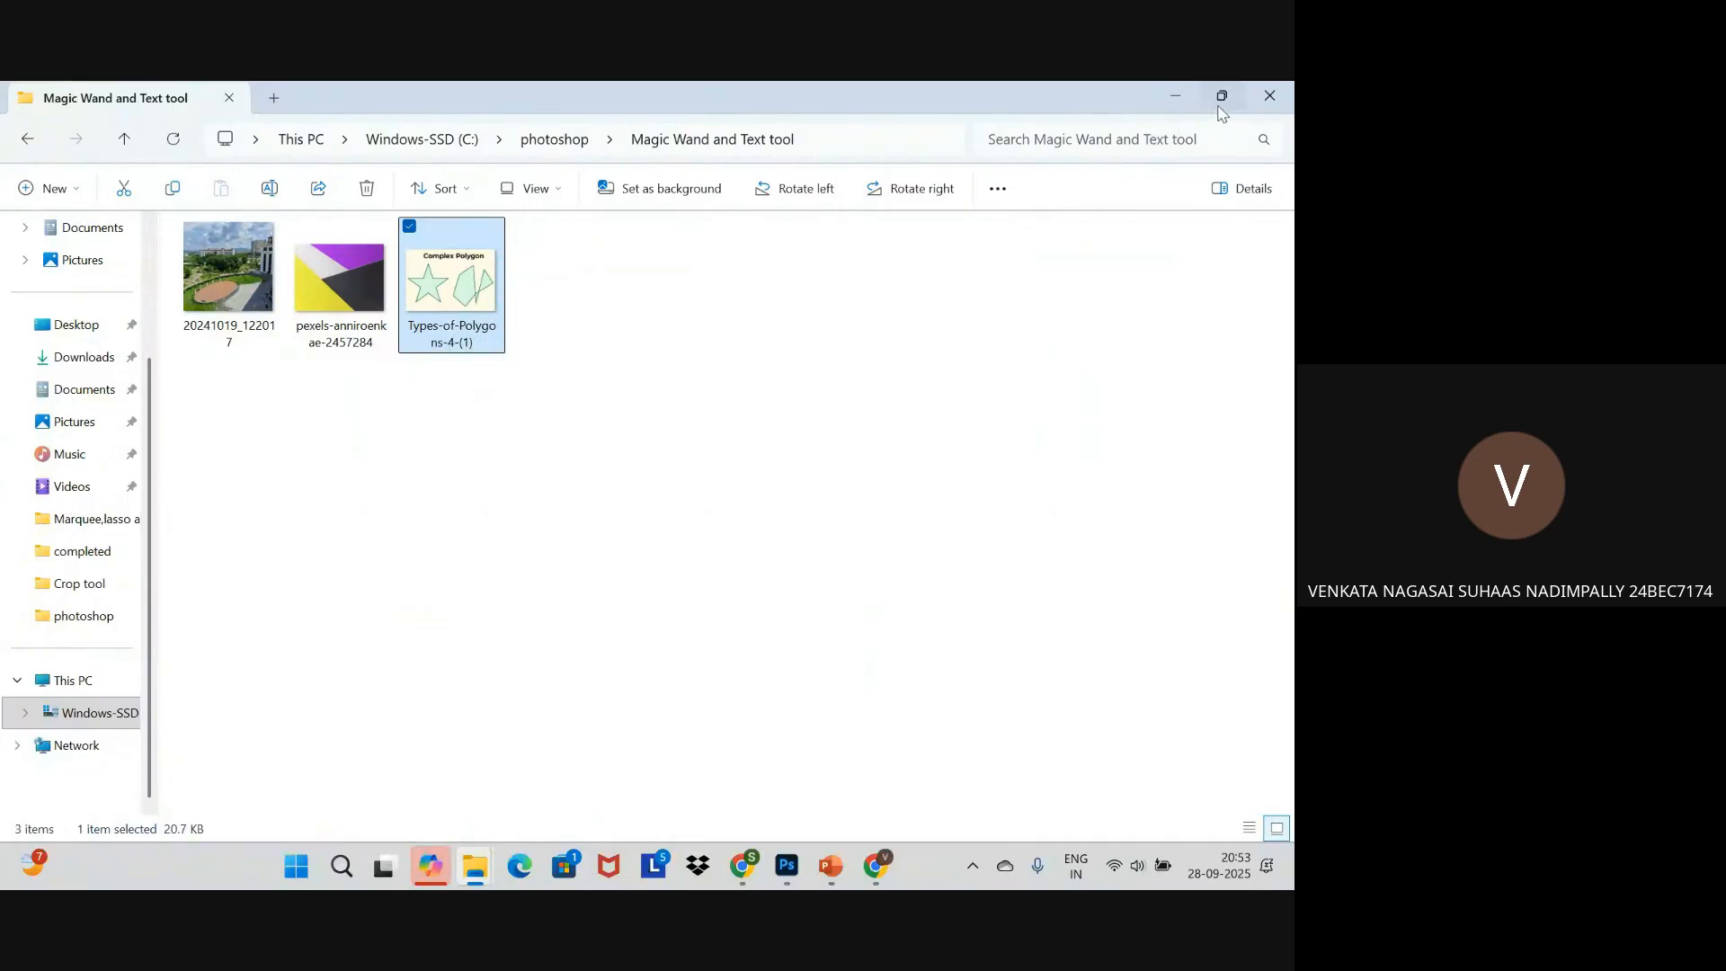
{"action": "left_click", "coordinate": [1220, 106]}
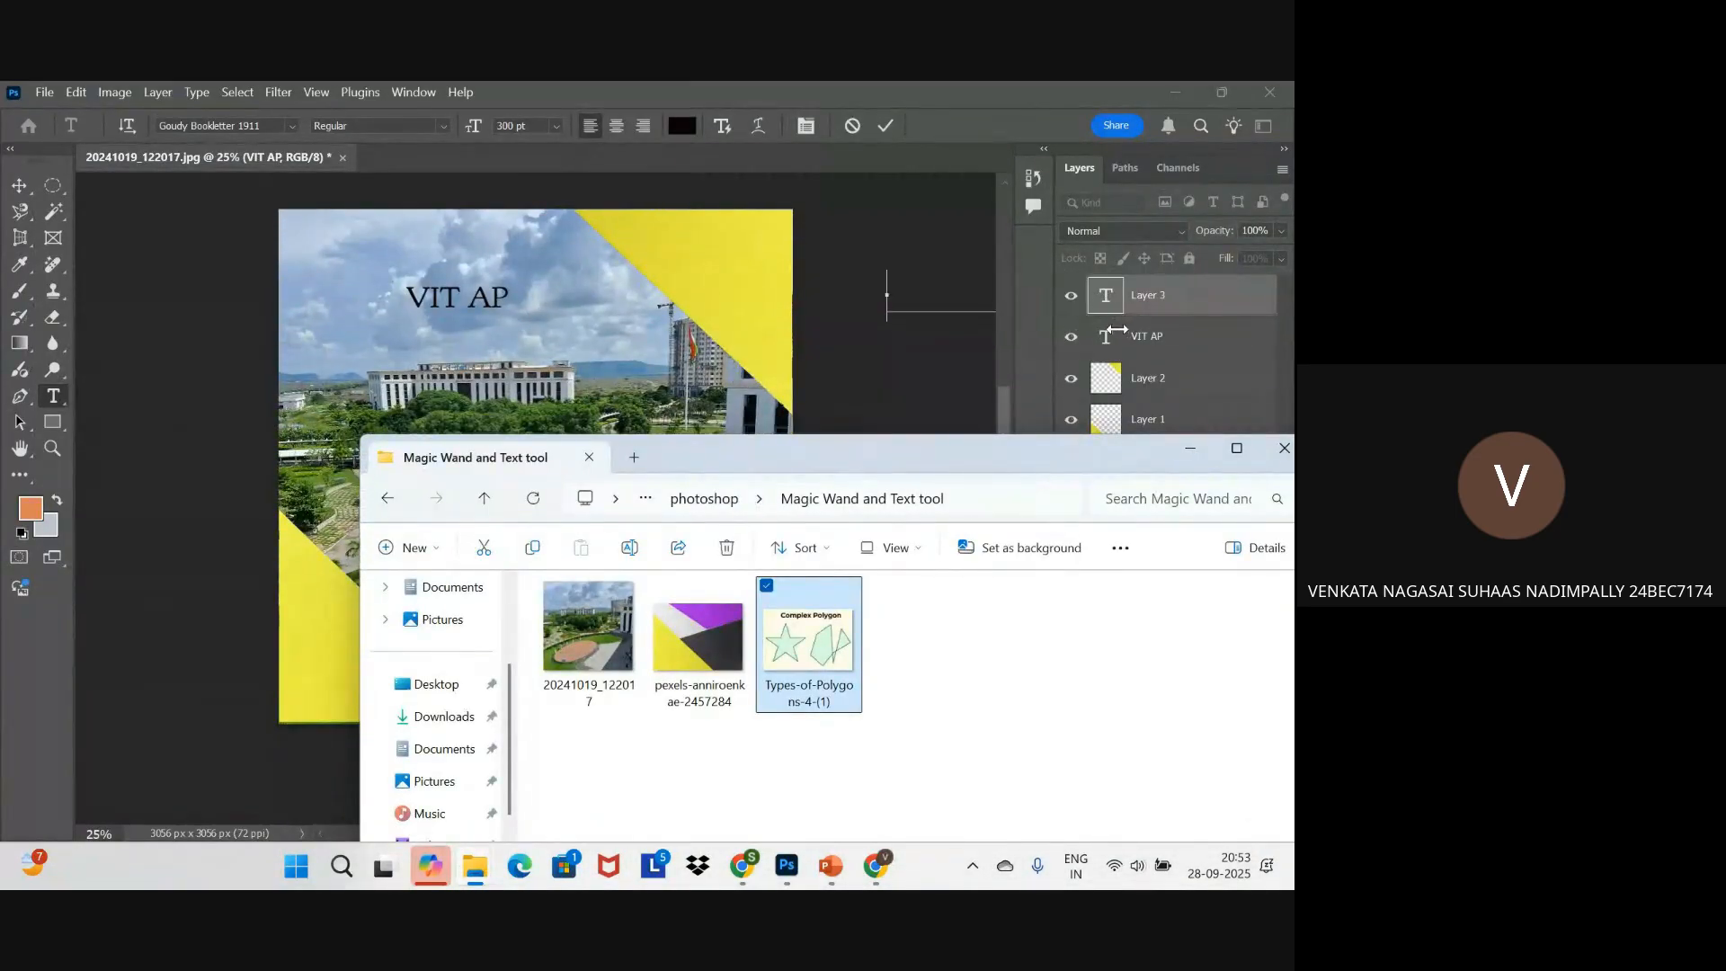
{"action": "left_click_drag", "start_coordinate": [1026, 444], "coordinate": [771, 468]}
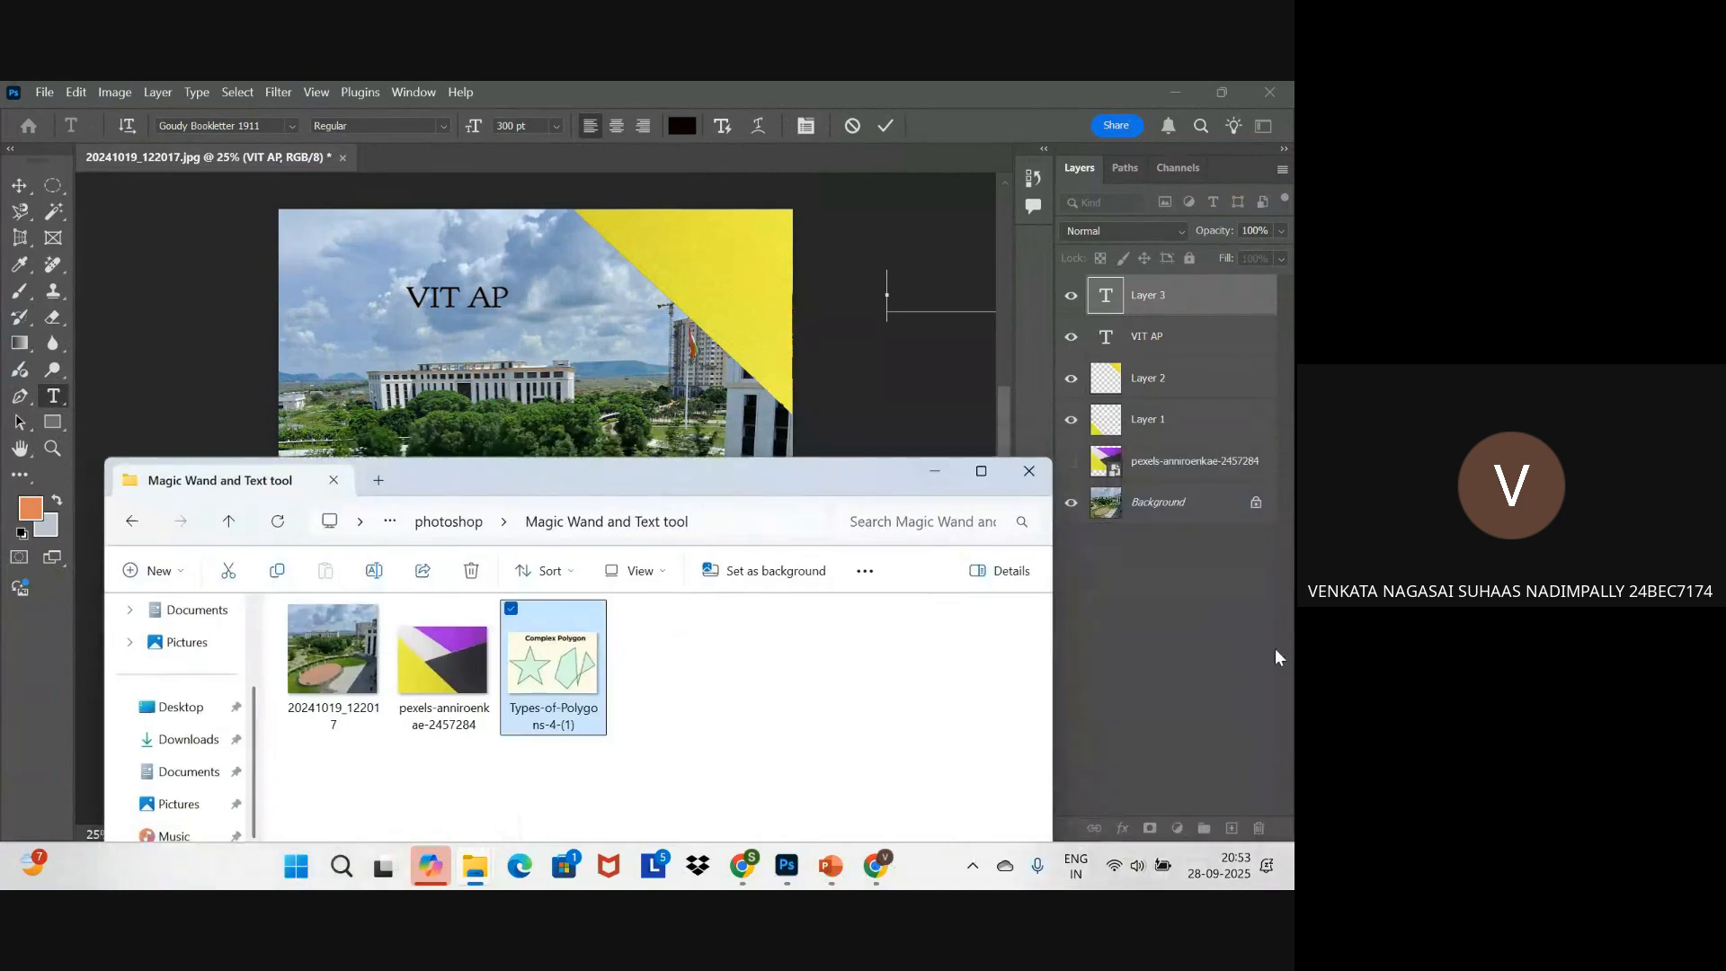
Try to bring the Types-of-Polygons-4-(1) image from the Magic Wand and Text tool folder into Photoshop, and close the folder window.
{"action": "left_click", "coordinate": [1237, 835]}
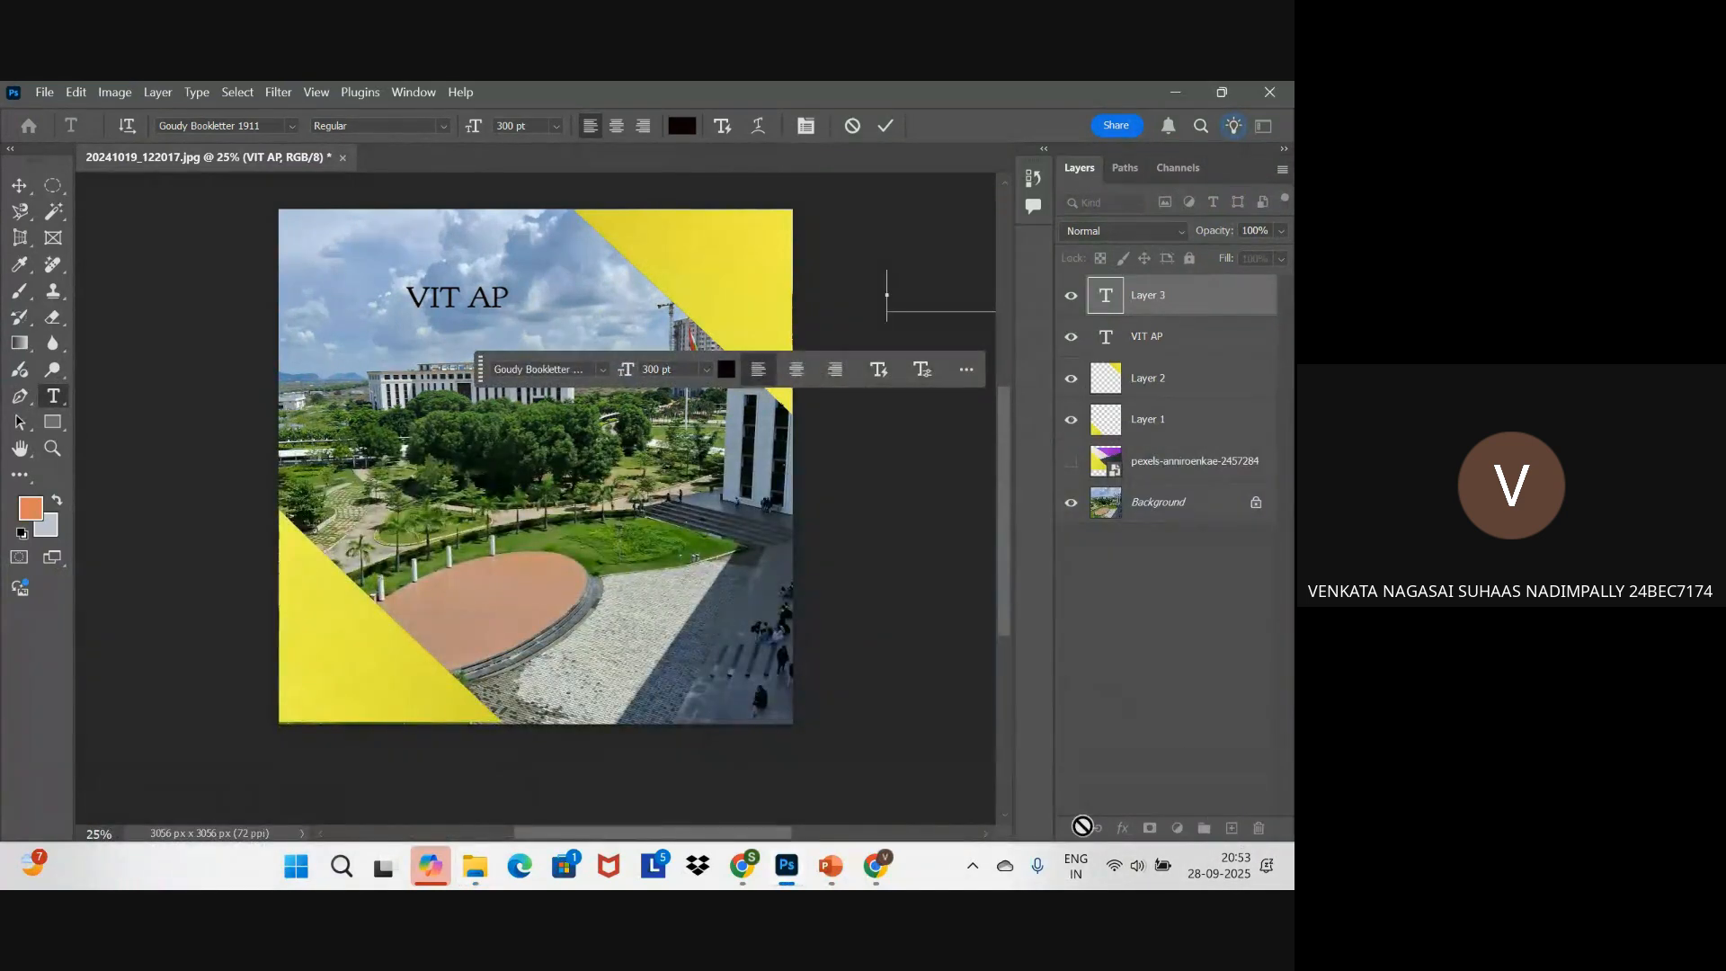
{"action": "scroll", "coordinate": [1163, 389], "scroll_direction": "up", "scroll_amount": 3}
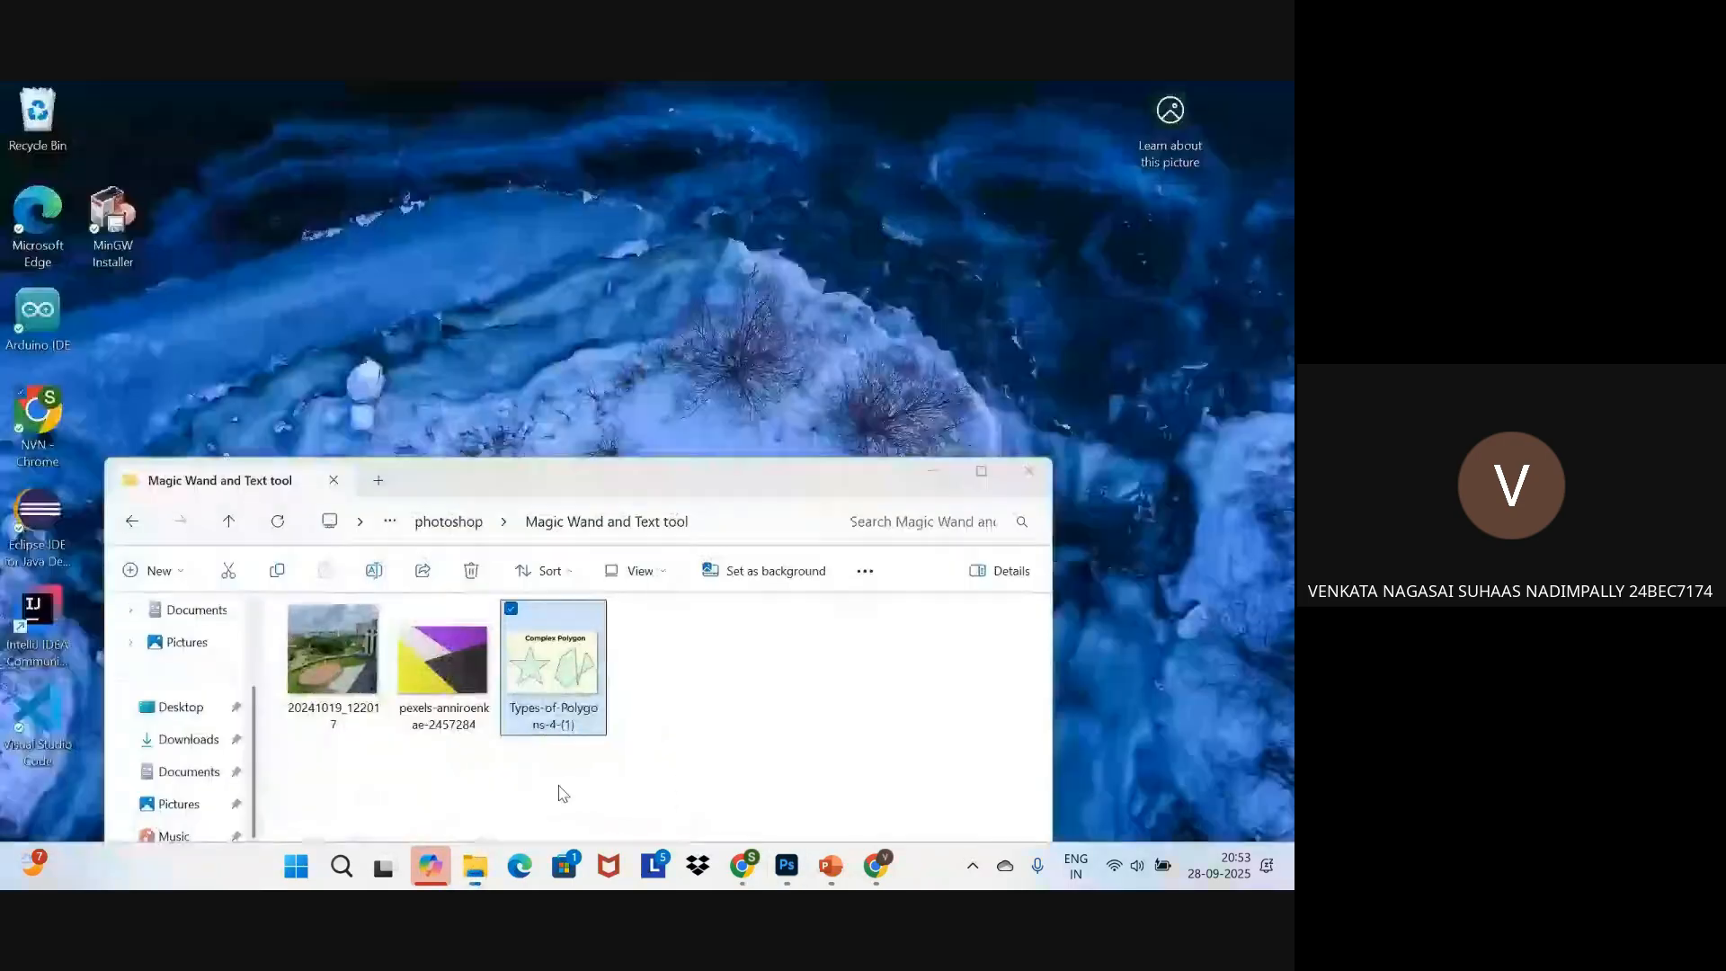
{"action": "left_click", "coordinate": [616, 690]}
{"action": "left_click_drag", "start_coordinate": [616, 690], "coordinate": [753, 382]}
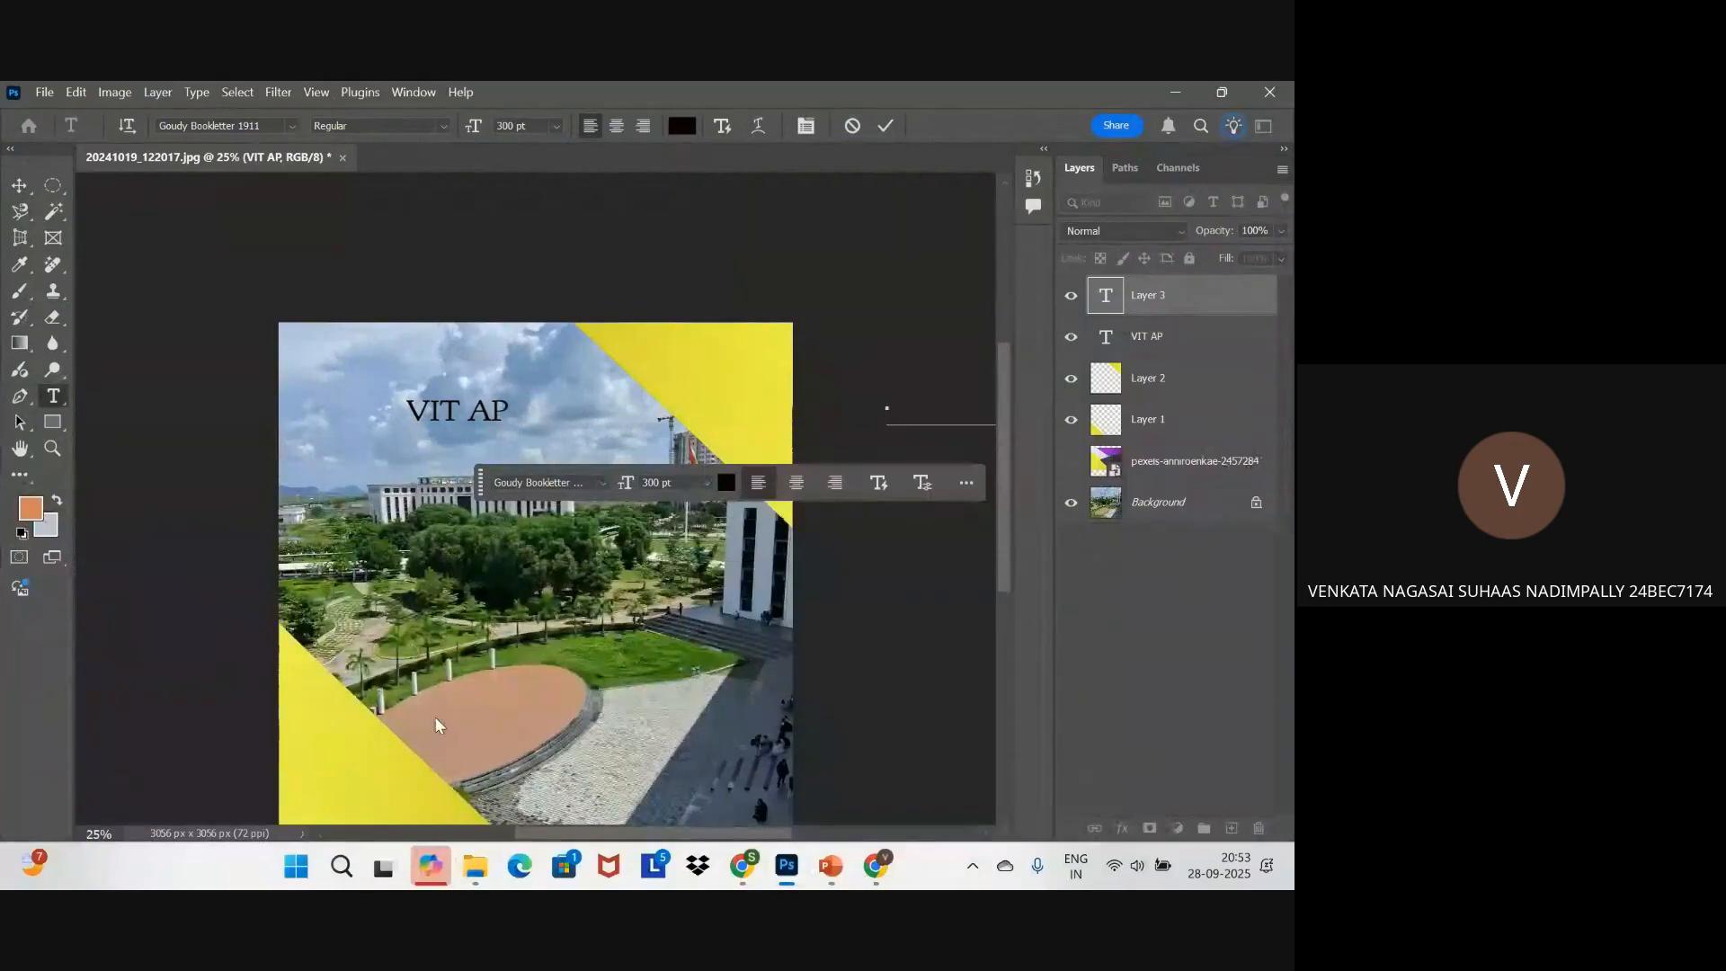
{"action": "mouse_move", "coordinate": [482, 876]}
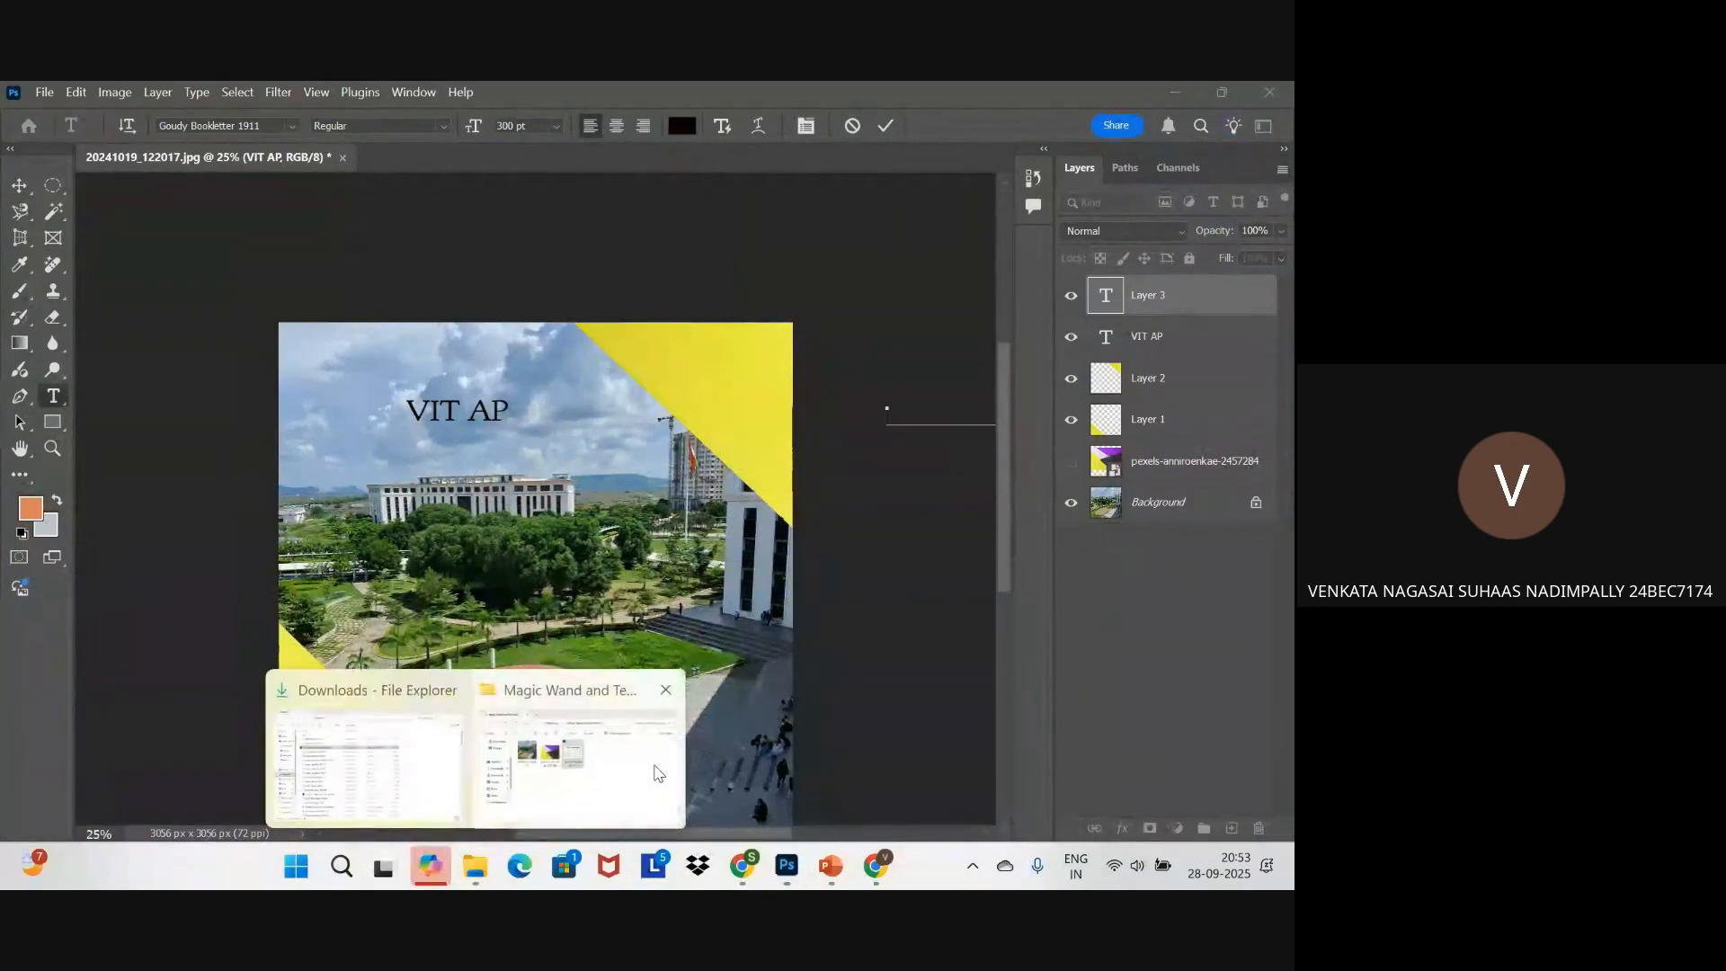
{"action": "left_click", "coordinate": [570, 746]}
{"action": "left_click_drag", "start_coordinate": [539, 667], "coordinate": [450, 167]}
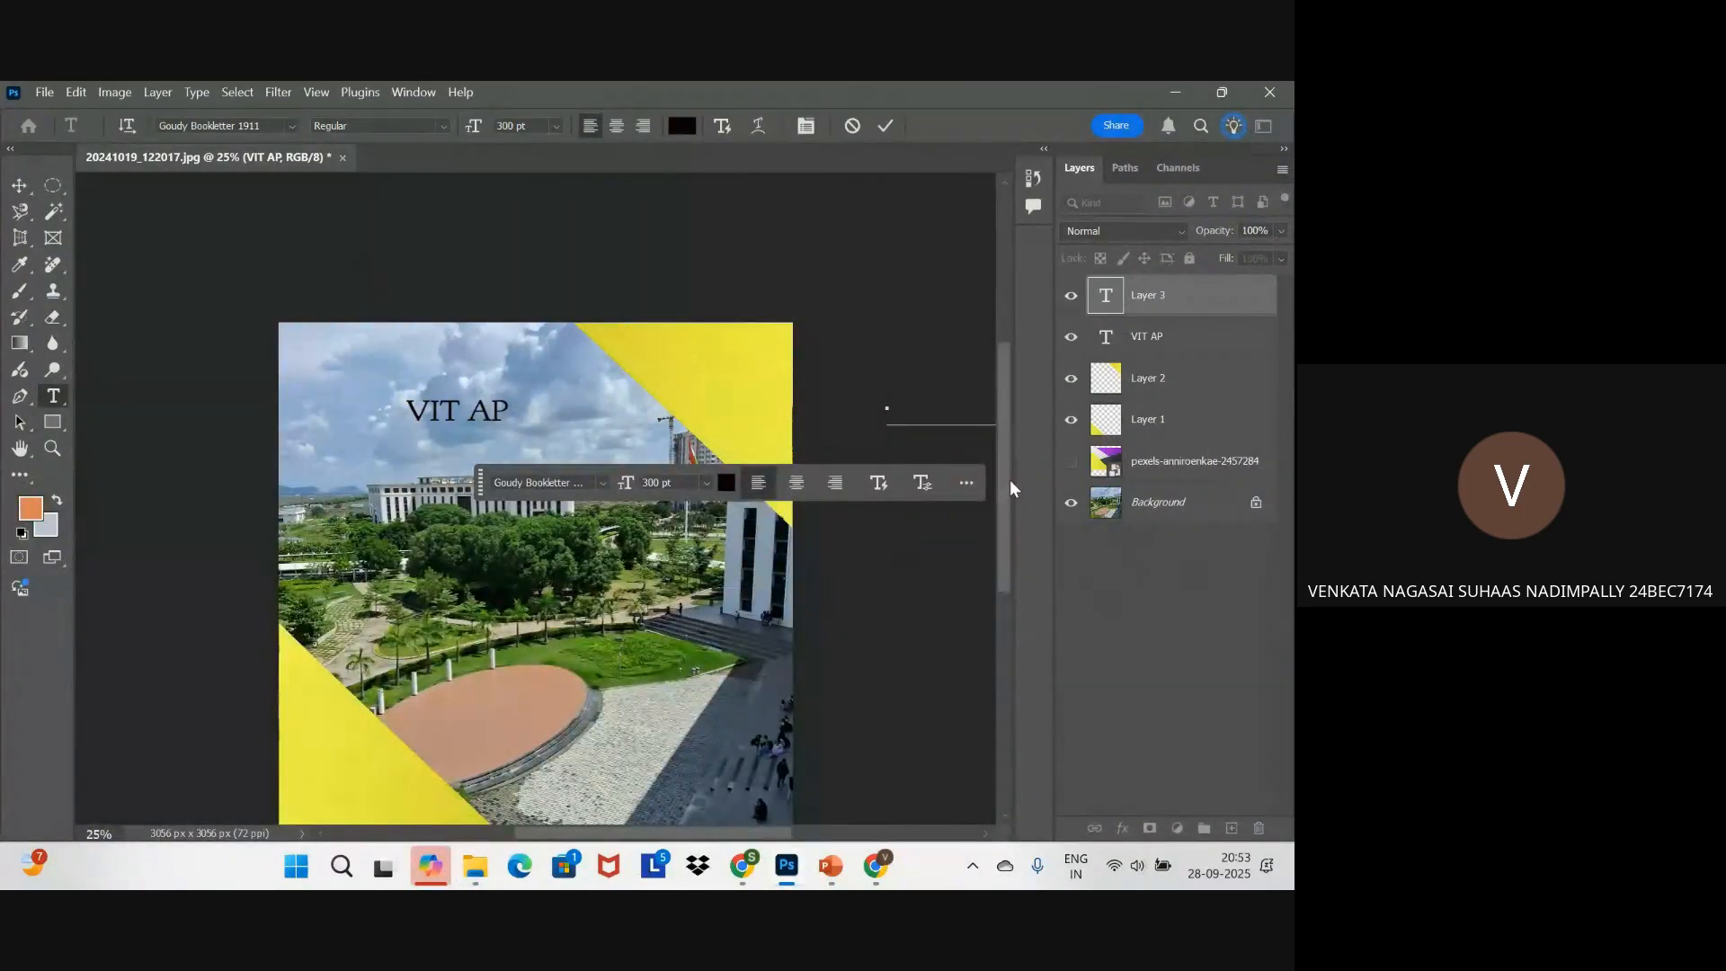
{"action": "scroll", "coordinate": [1010, 489], "scroll_direction": "up", "scroll_amount": 1}
{"action": "scroll", "coordinate": [467, 751], "scroll_direction": "down", "scroll_amount": 3}
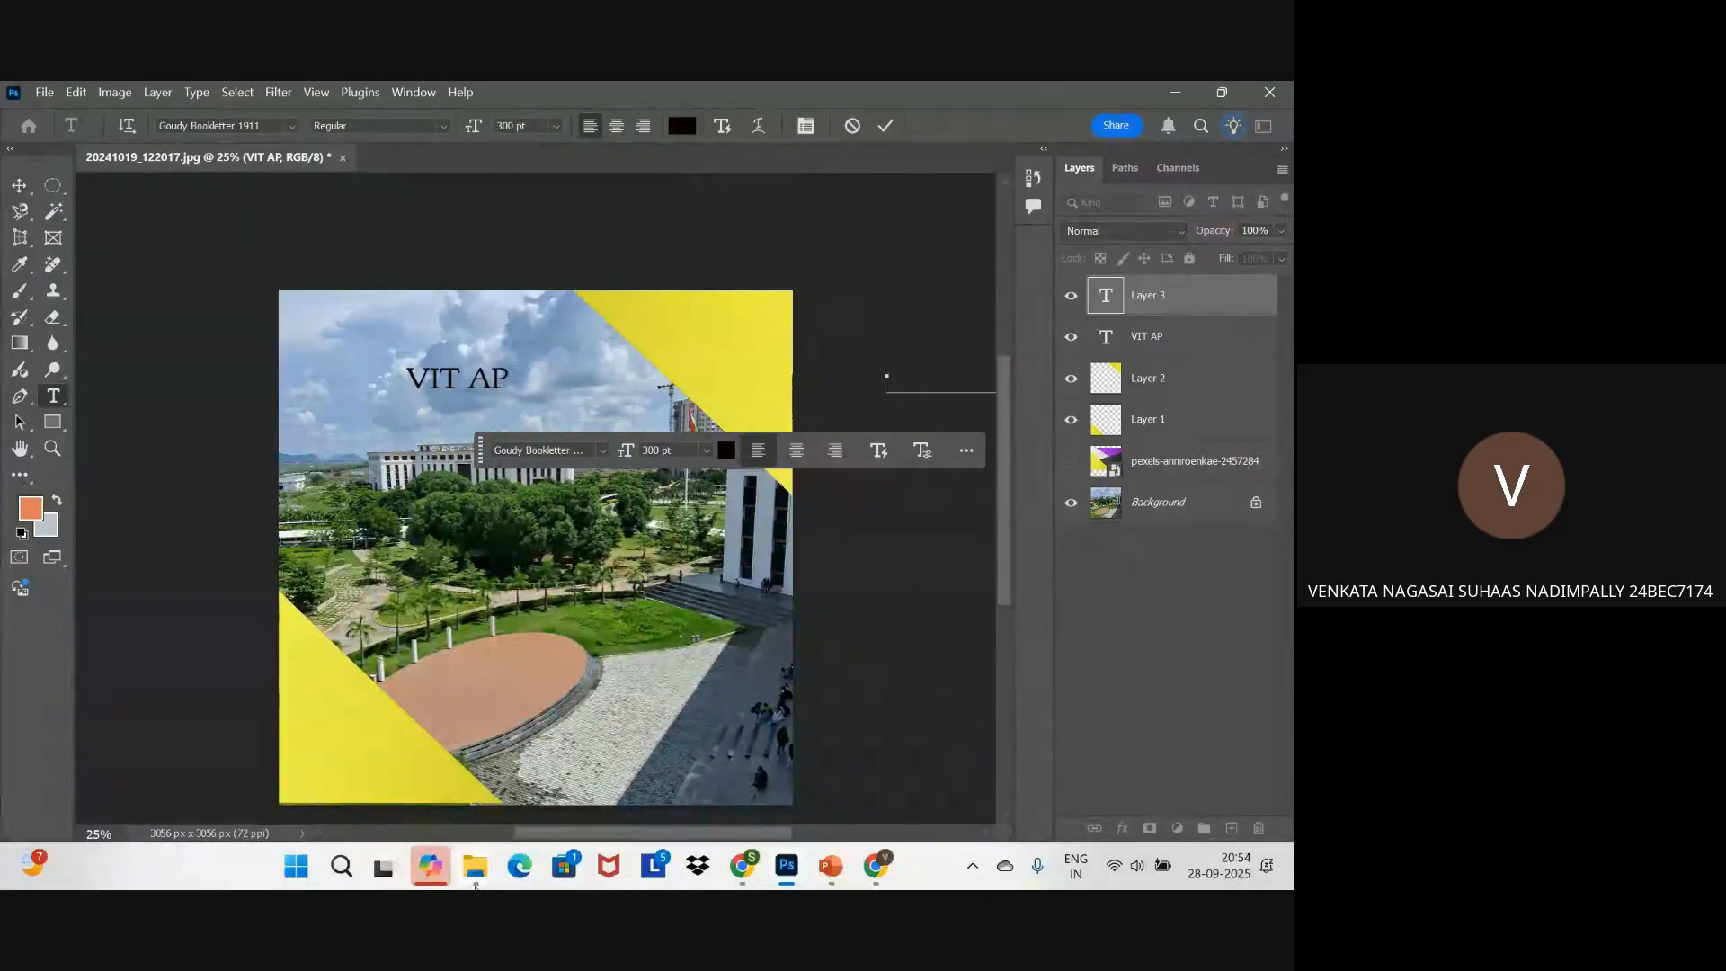
{"action": "mouse_move", "coordinate": [474, 877]}
{"action": "left_click", "coordinate": [578, 760]}
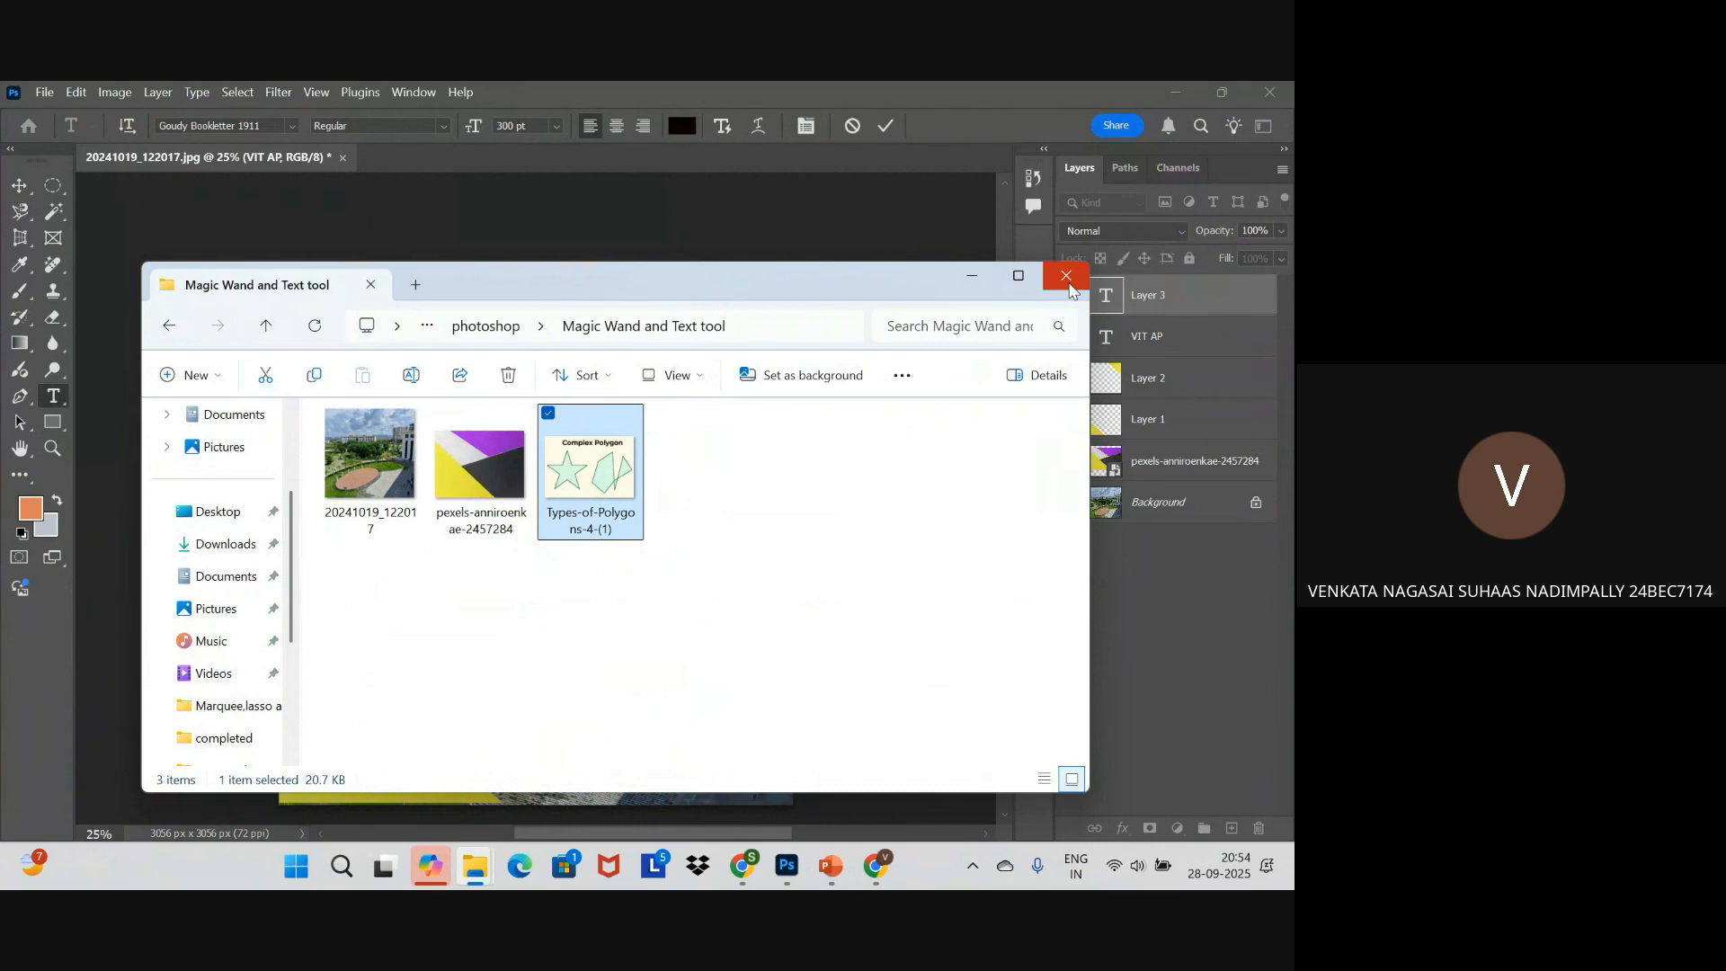
{"action": "left_click", "coordinate": [1067, 280]}
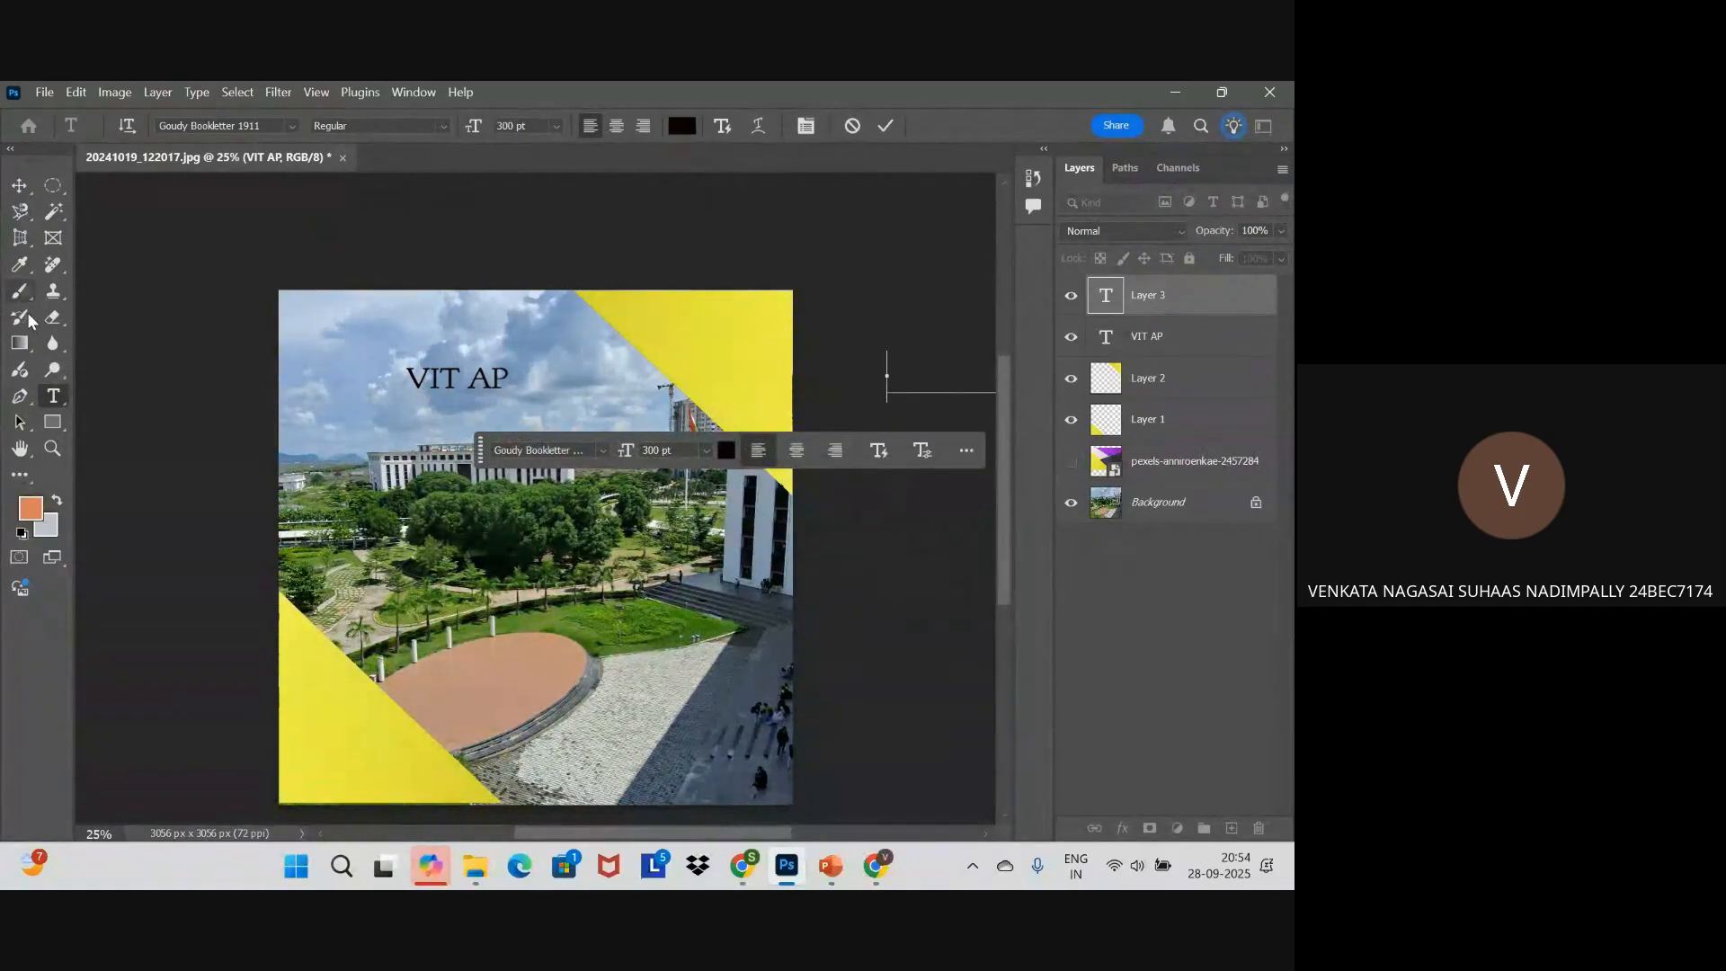
Commit the new text layer beside the photo and close the 20241019_122017.jpg document without saving.
{"action": "key", "text": "ctrl+Return"}
{"action": "left_click", "coordinate": [19, 185]}
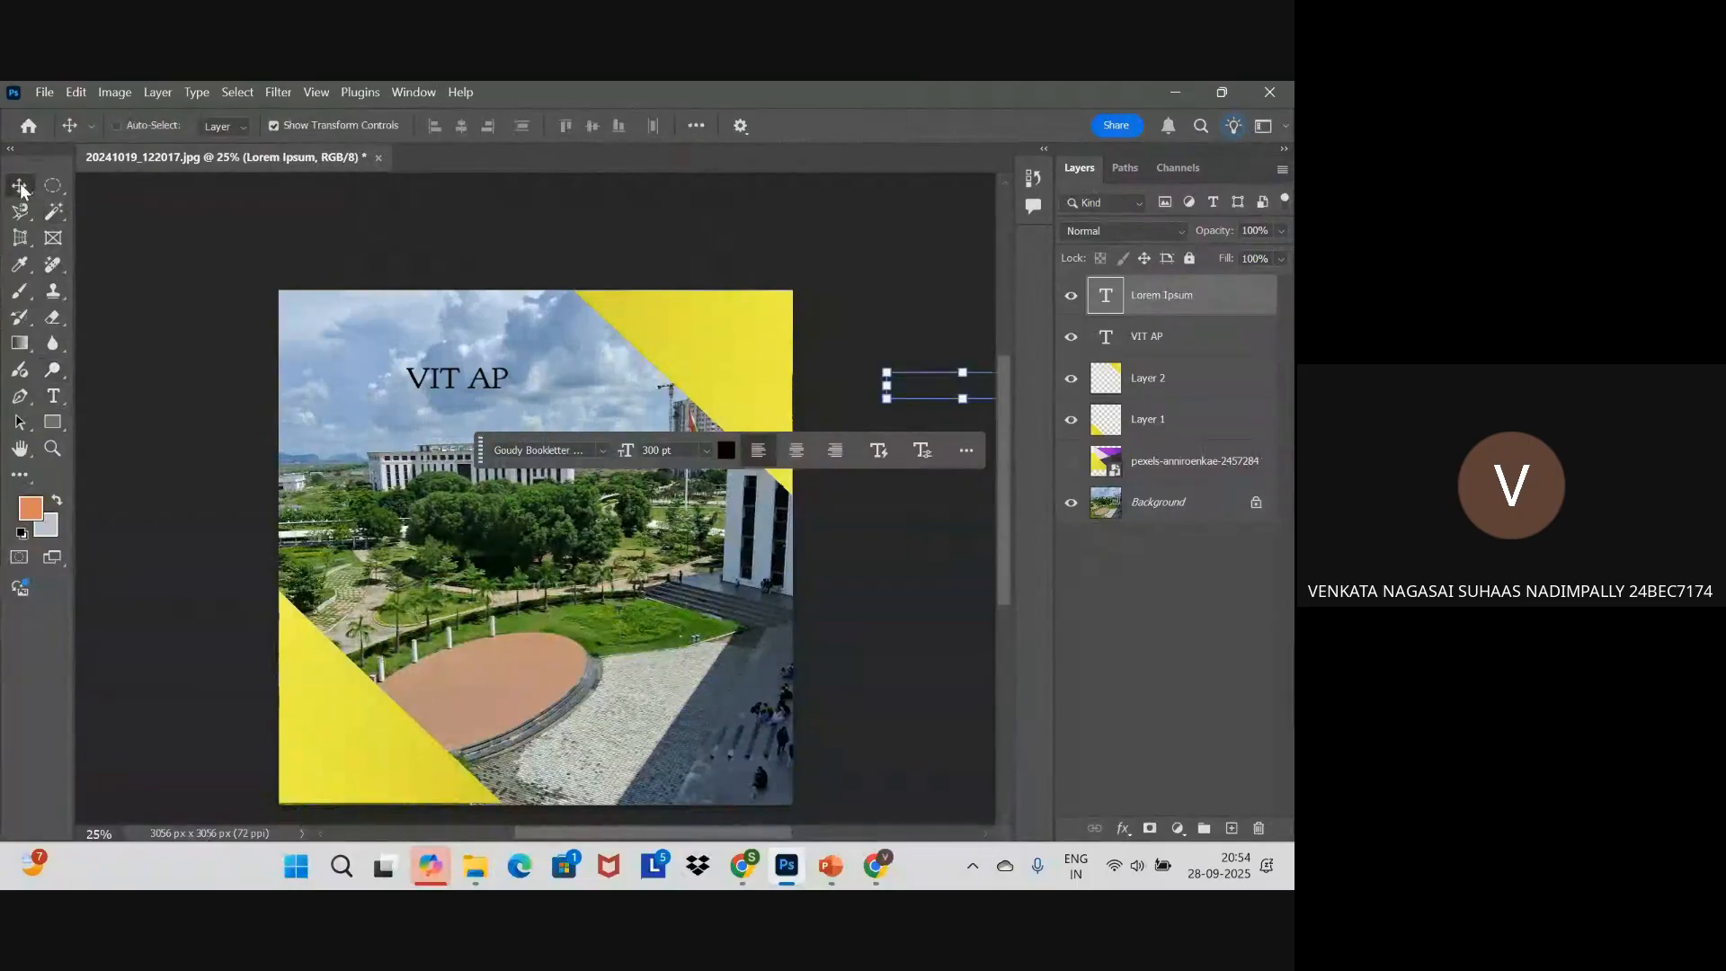
{"action": "left_click", "coordinate": [378, 157]}
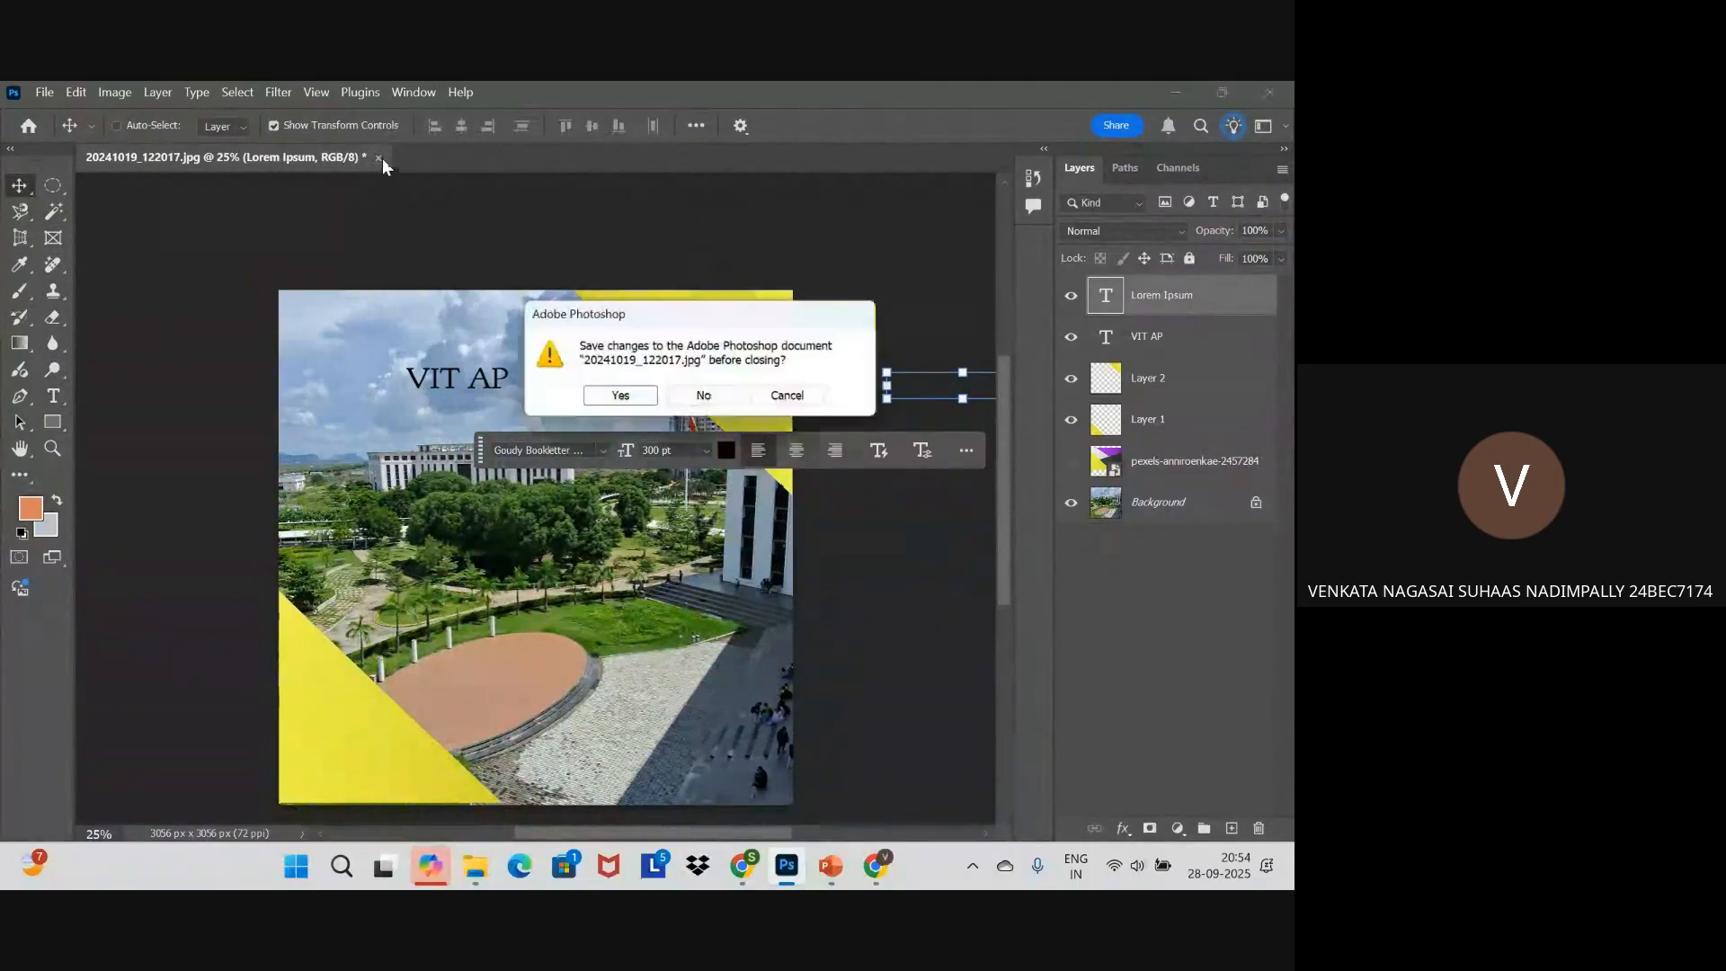
{"action": "left_click", "coordinate": [716, 406]}
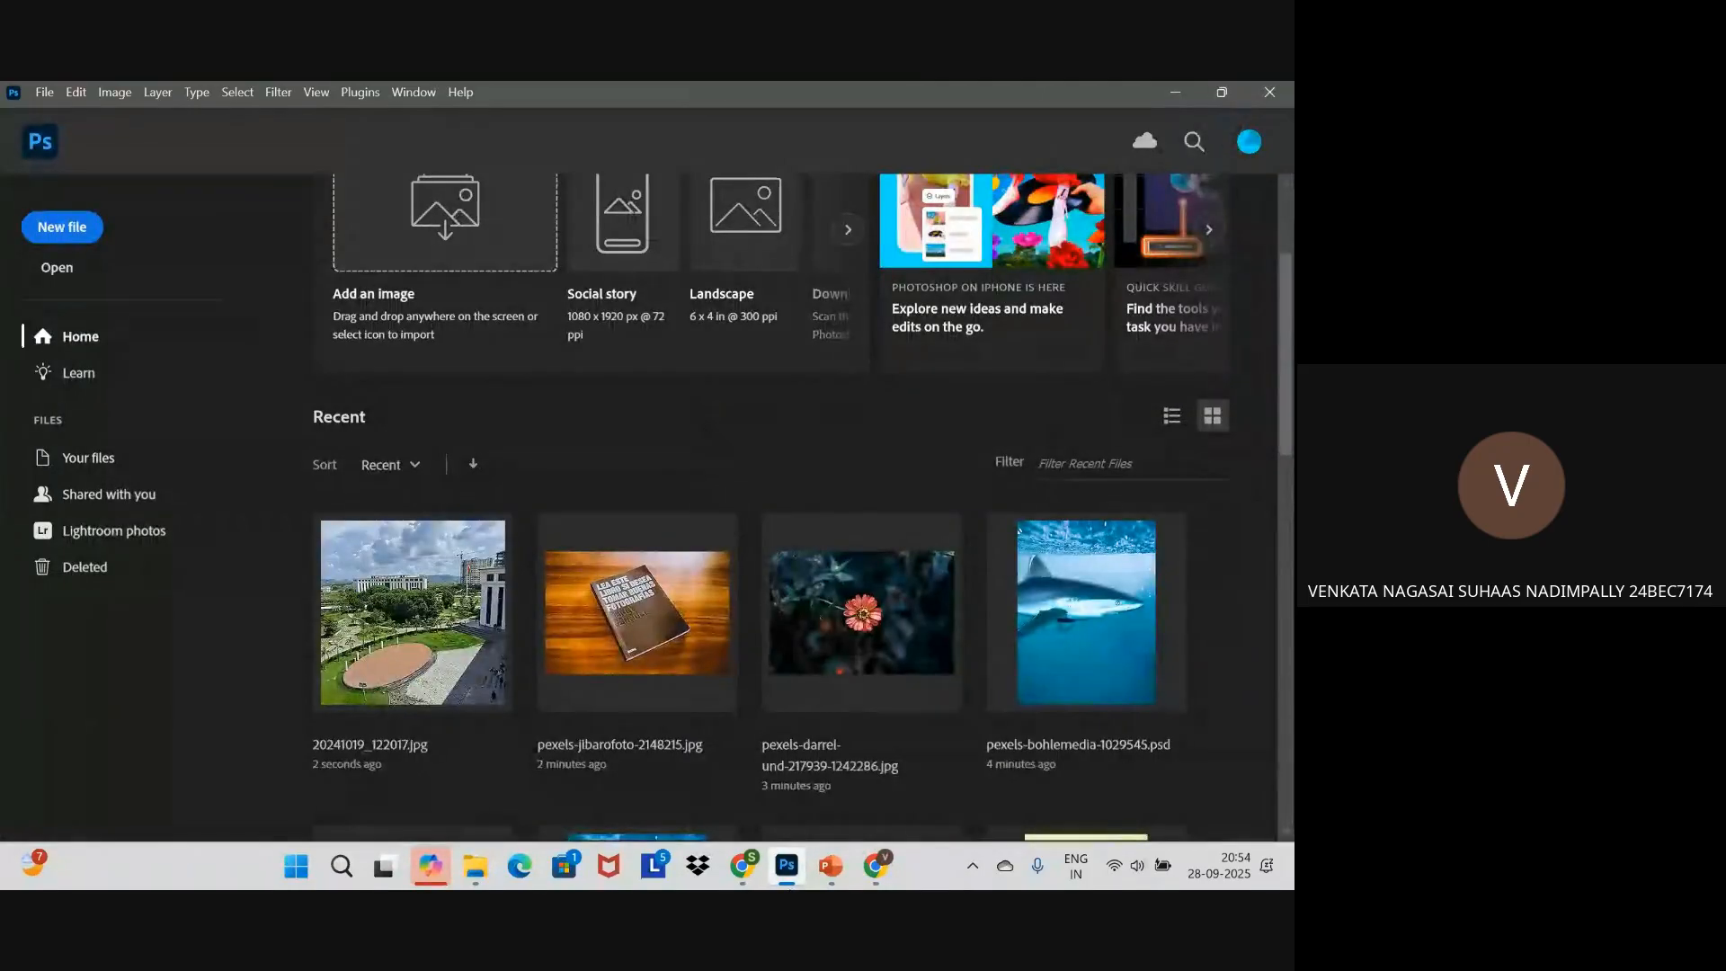
Show the PowerPoint slide on the Slice/Frame, Eyedropper and Text tools, and return to Photoshop's empty workspace.
{"action": "left_click", "coordinate": [785, 868]}
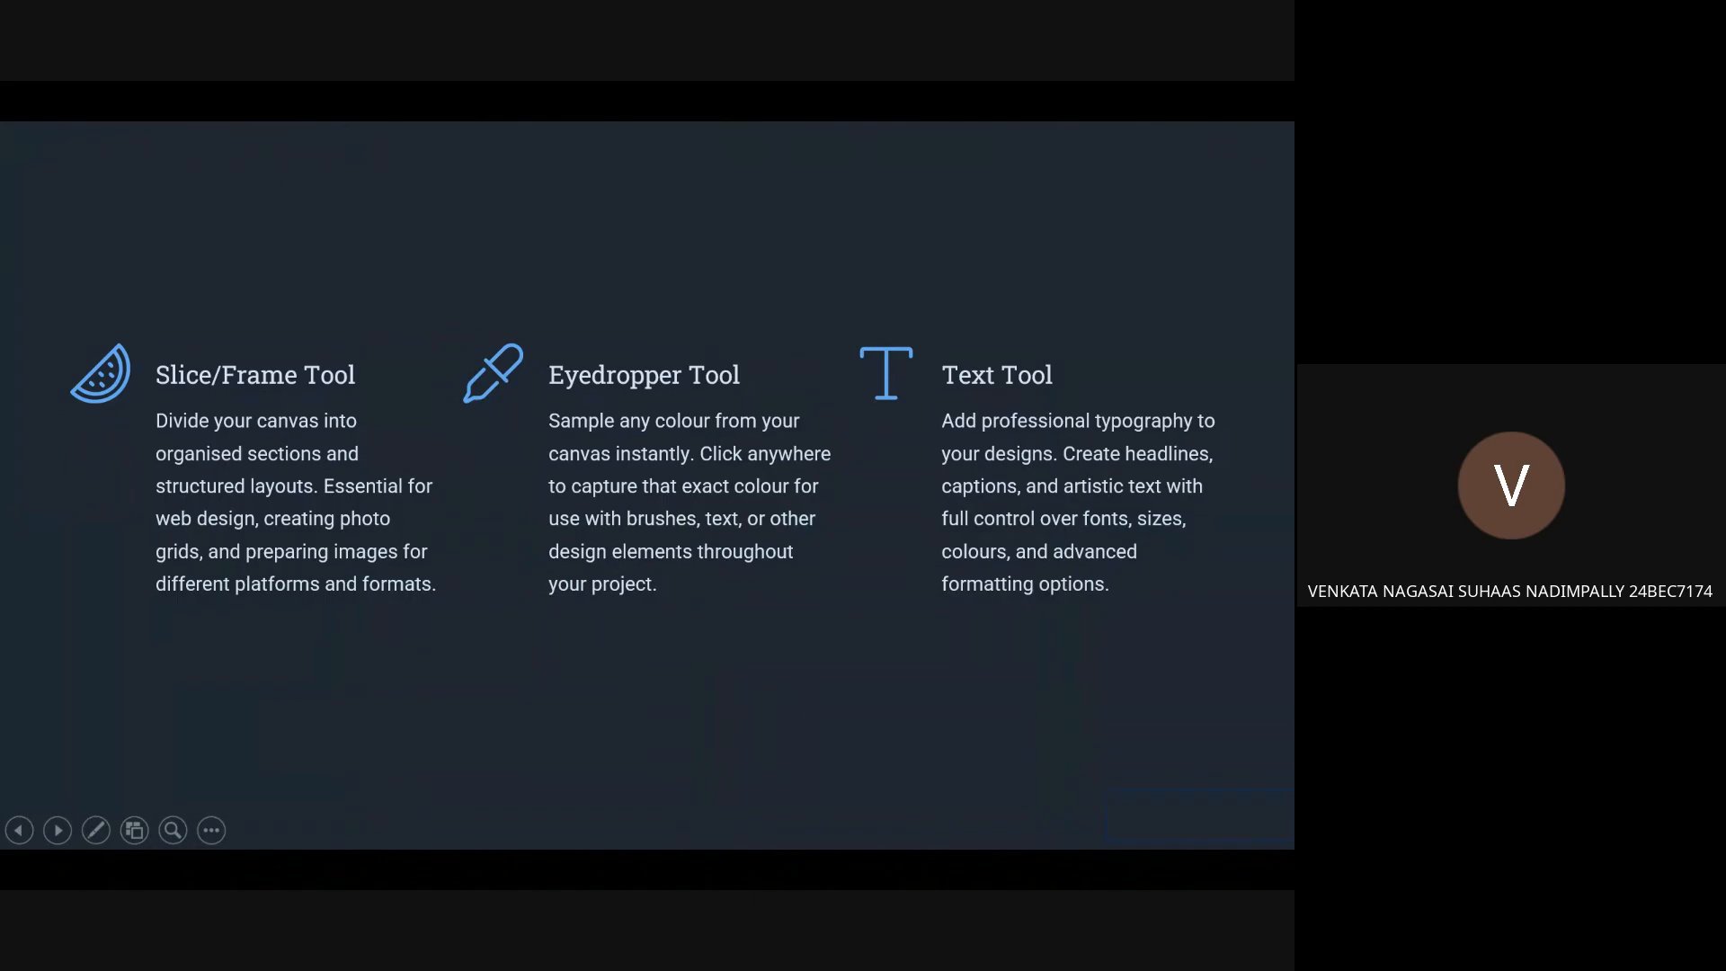
{"action": "key", "text": "super"}
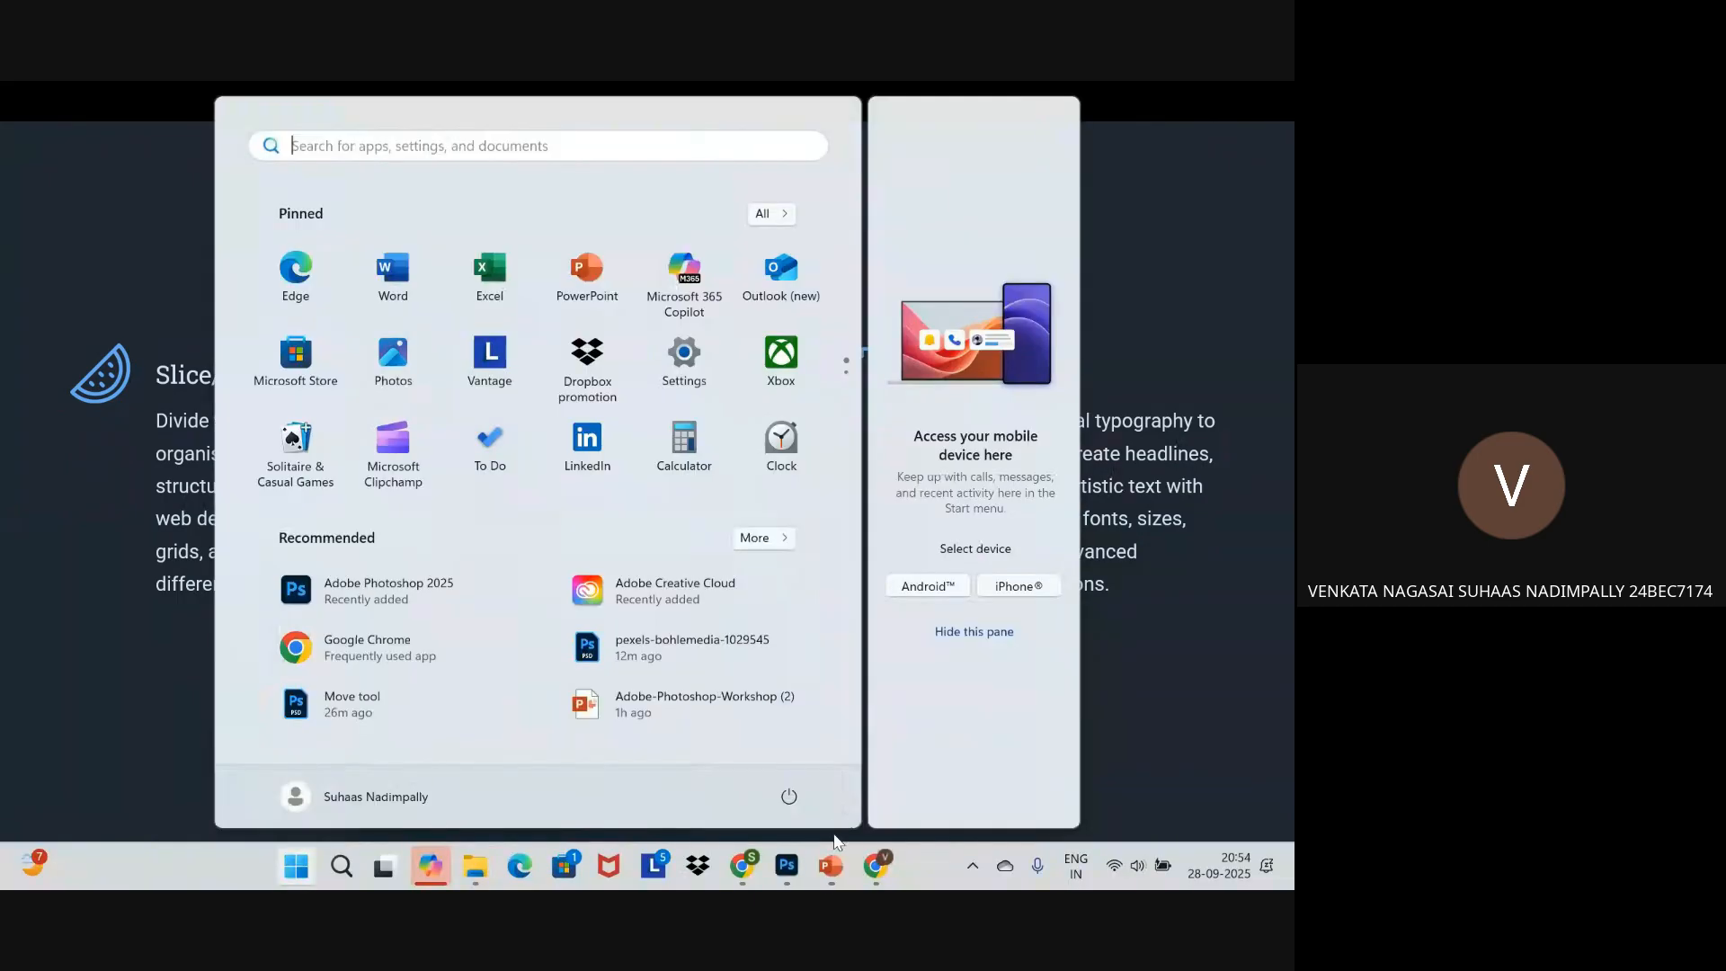
{"action": "left_click", "coordinate": [788, 867]}
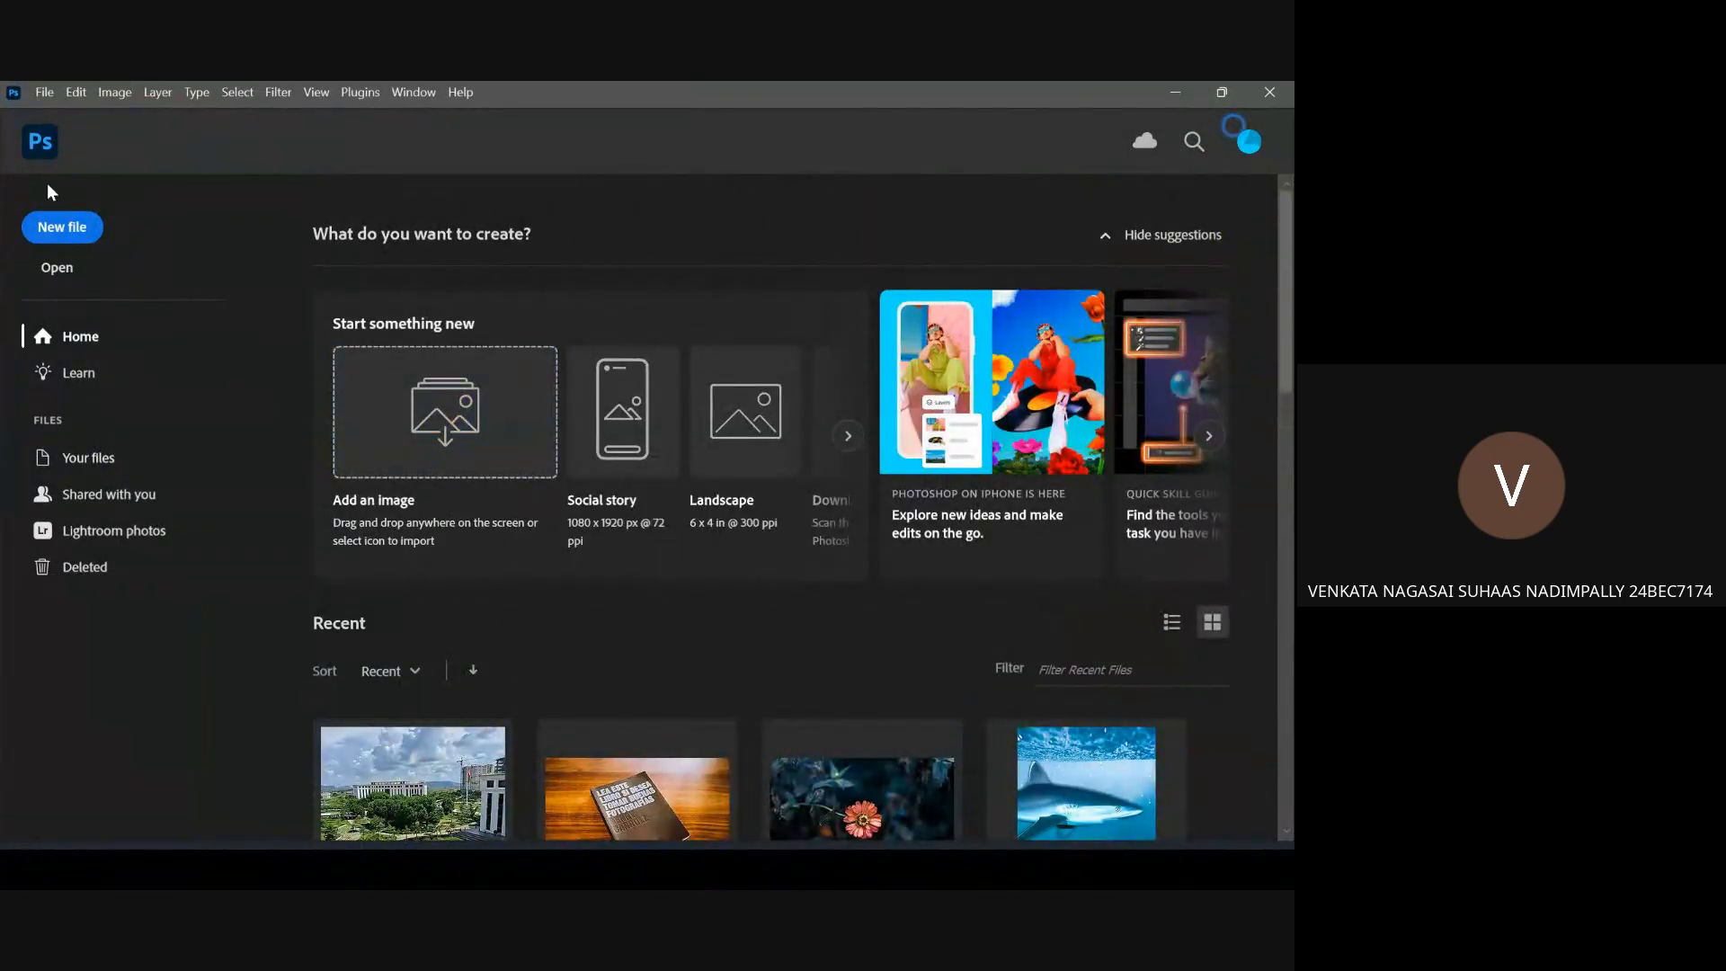
{"action": "left_click", "coordinate": [36, 146]}
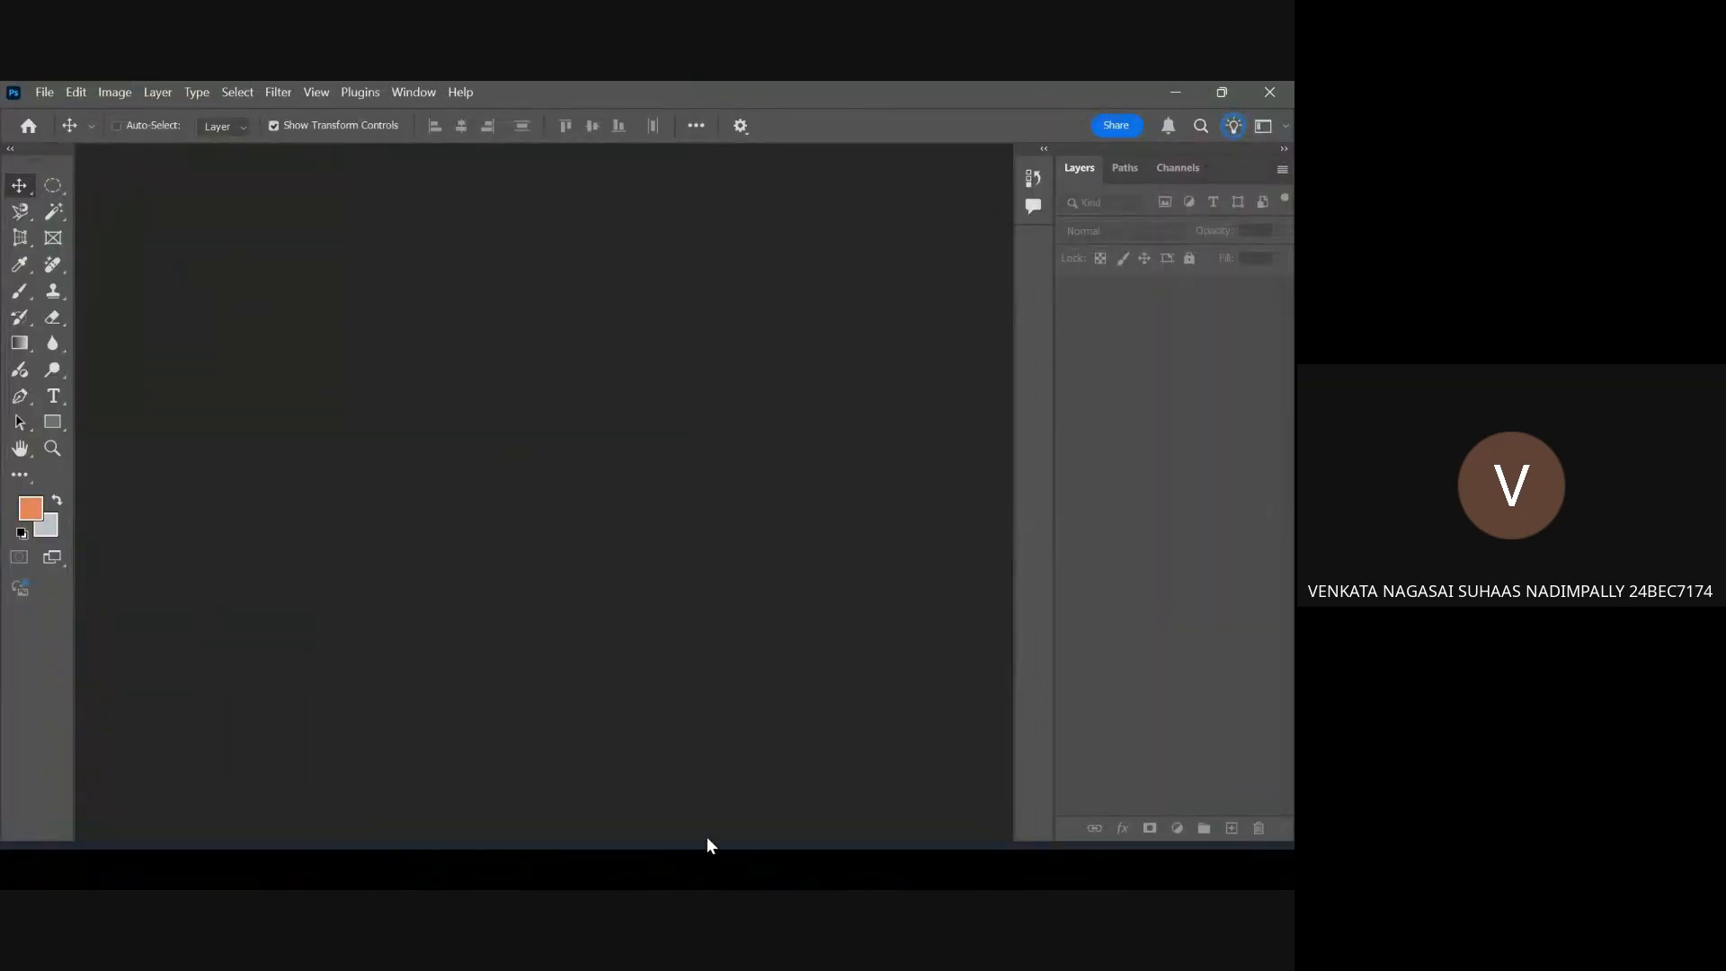
Find the Frame tool folder inside the C: drive's photoshop folder and open its pexels-pixabay-433145 image in Photoshop.
{"action": "key", "text": "super"}
{"action": "left_click", "coordinate": [476, 865]}
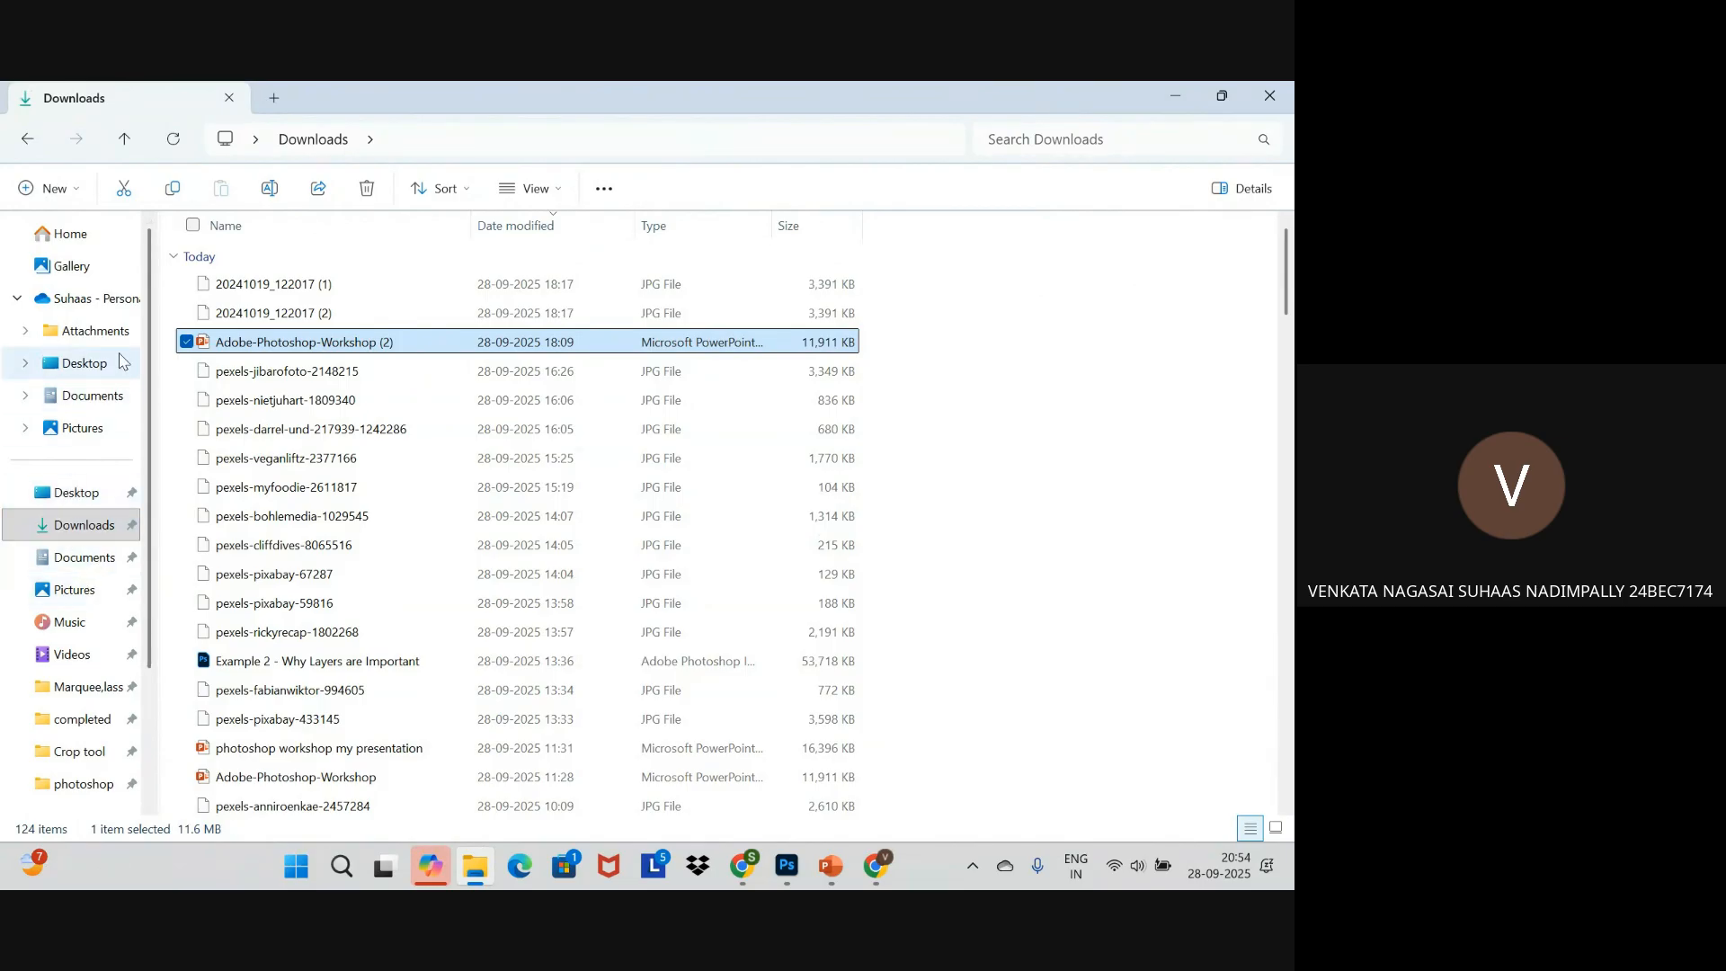
{"action": "scroll", "coordinate": [72, 539], "scroll_direction": "down", "scroll_amount": 3}
{"action": "left_click", "coordinate": [88, 712]}
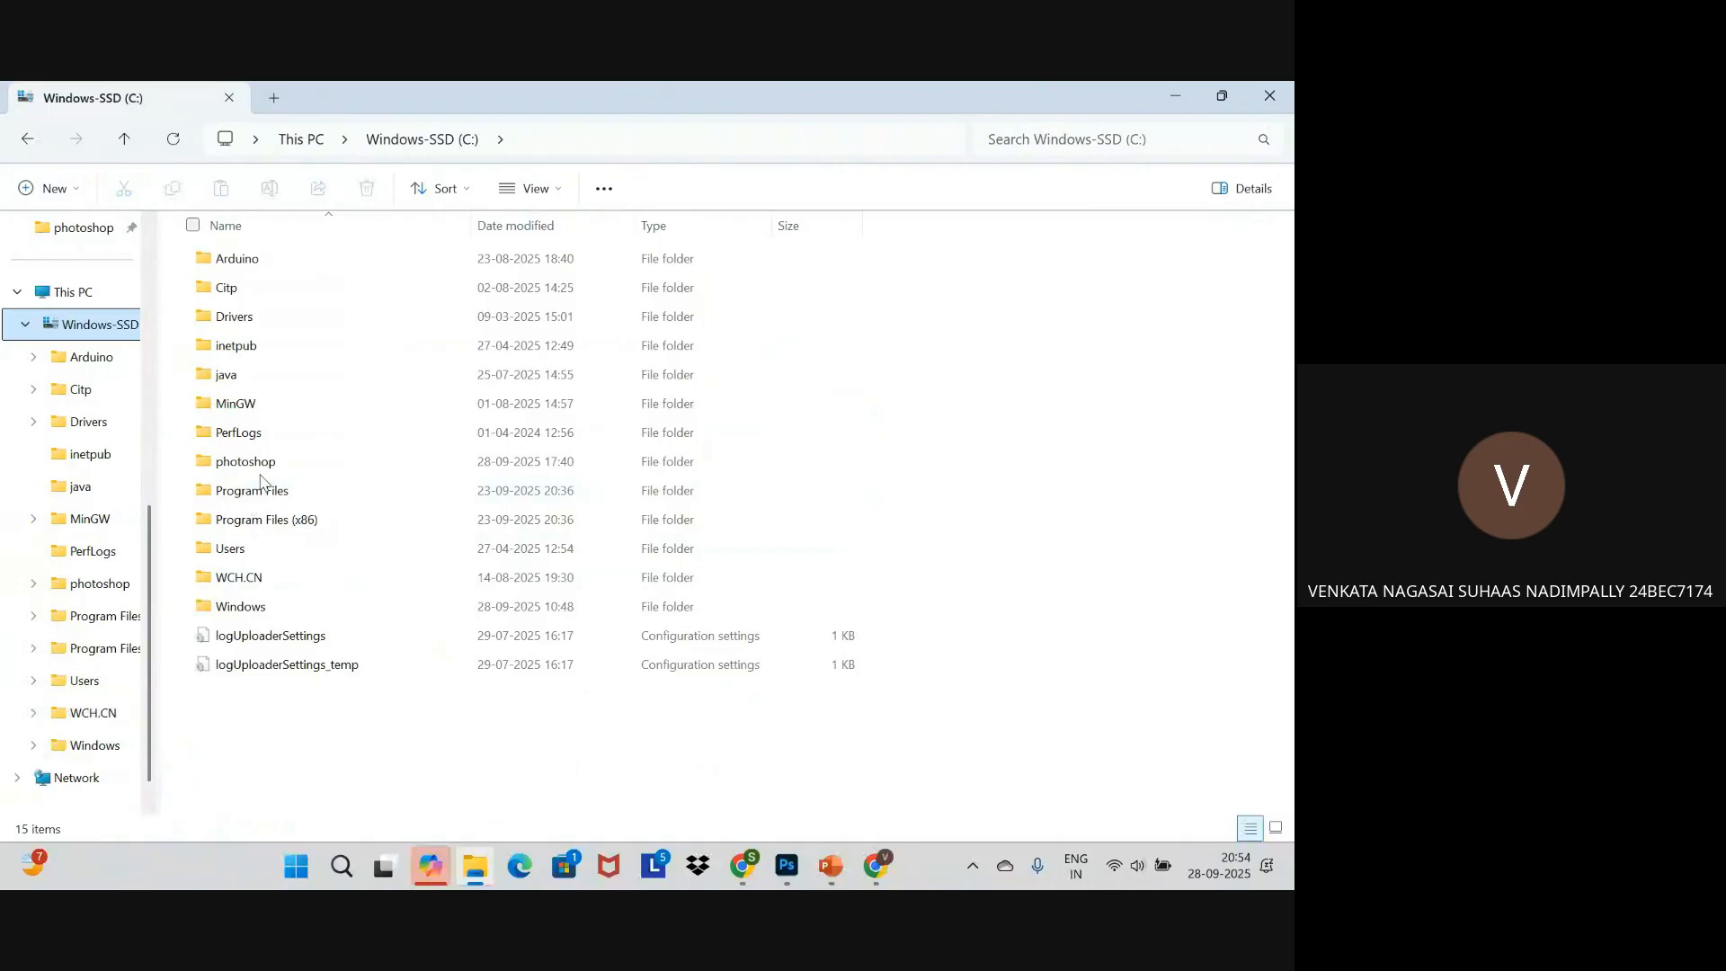
{"action": "double_click", "coordinate": [270, 461]}
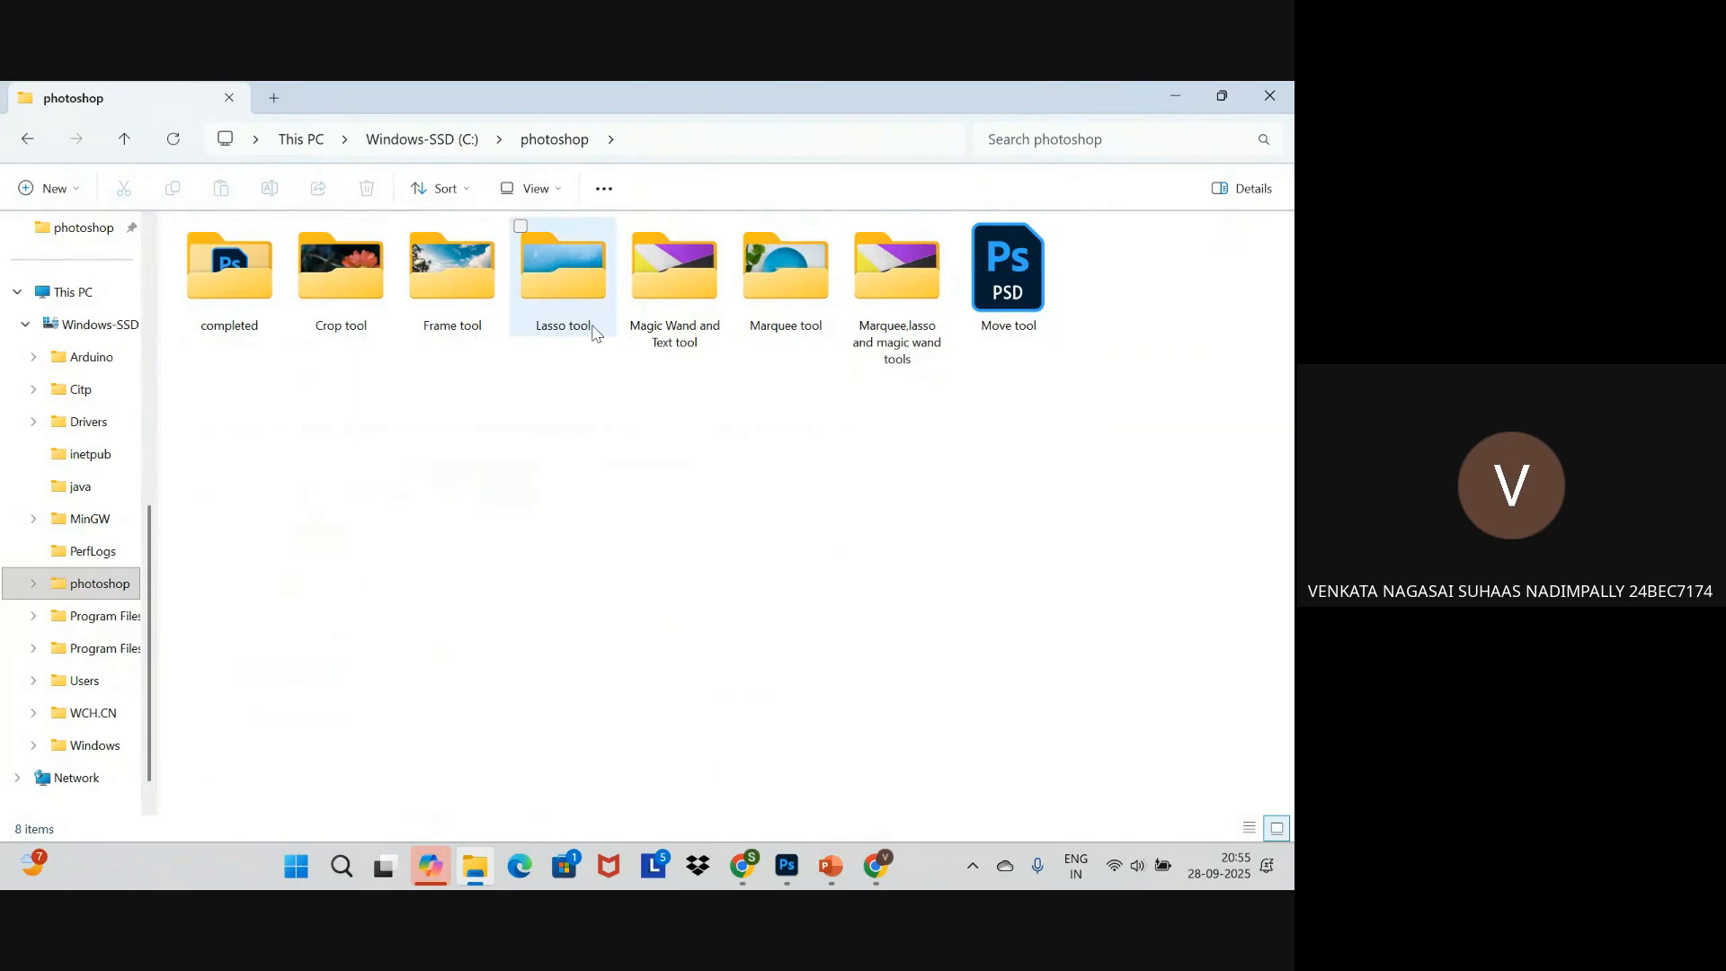
{"action": "double_click", "coordinate": [452, 275]}
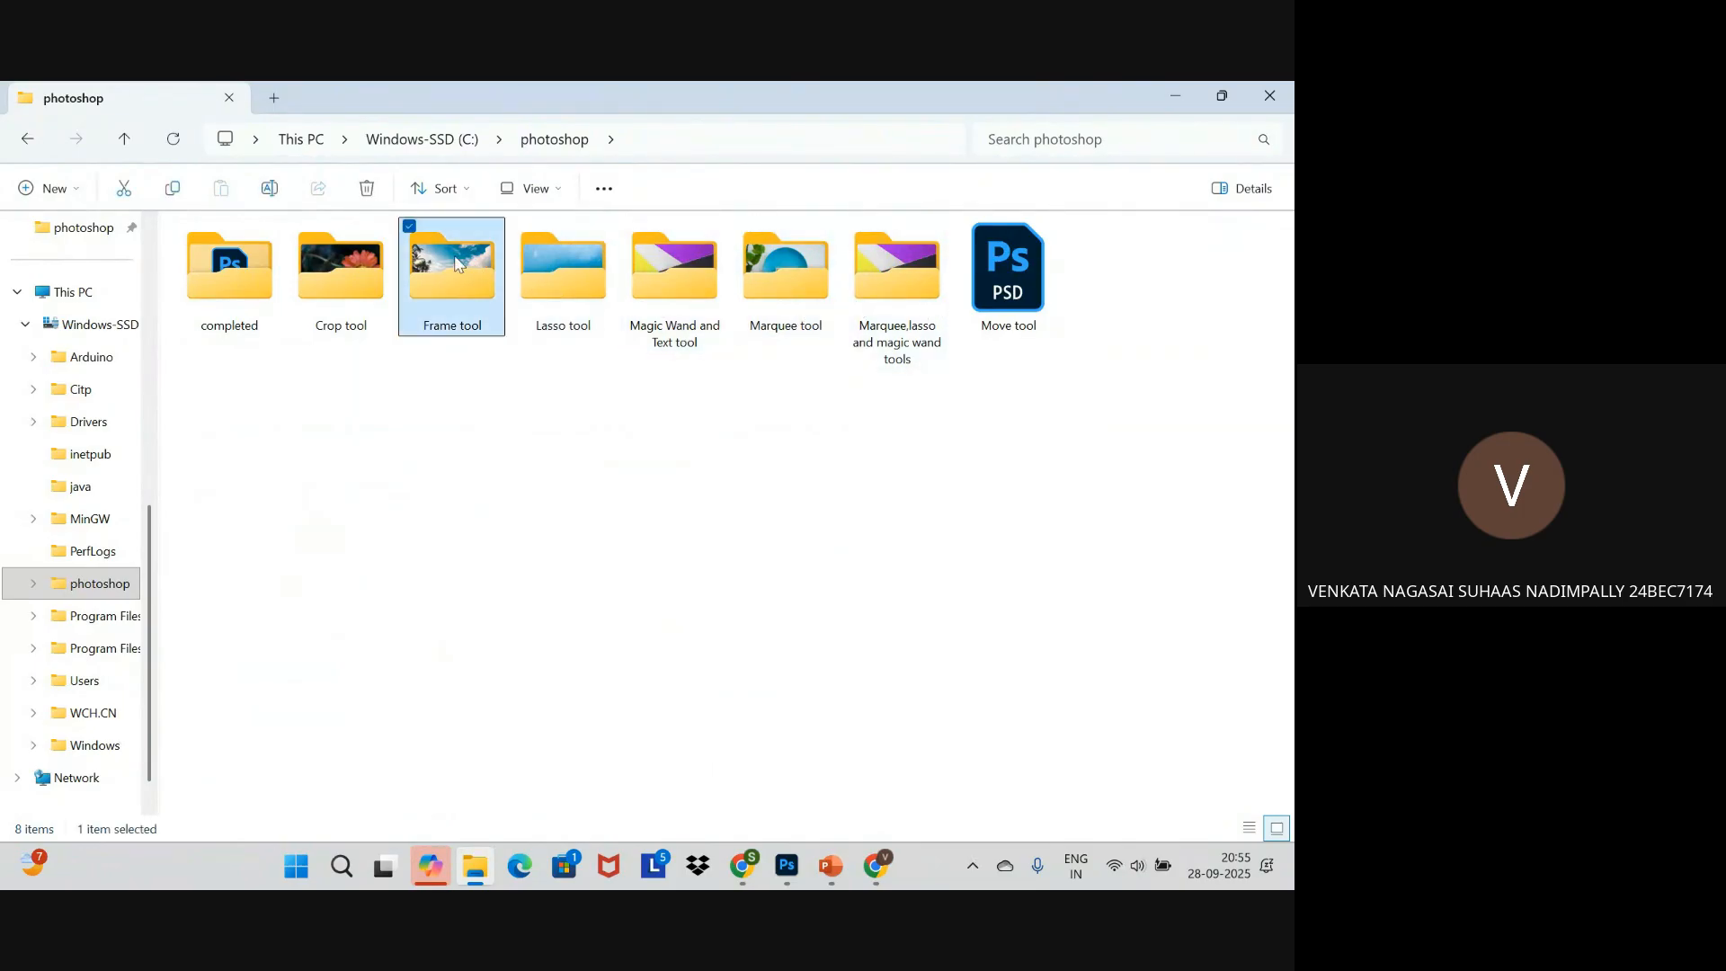
{"action": "left_click_drag", "start_coordinate": [1114, 99], "coordinate": [944, 338]}
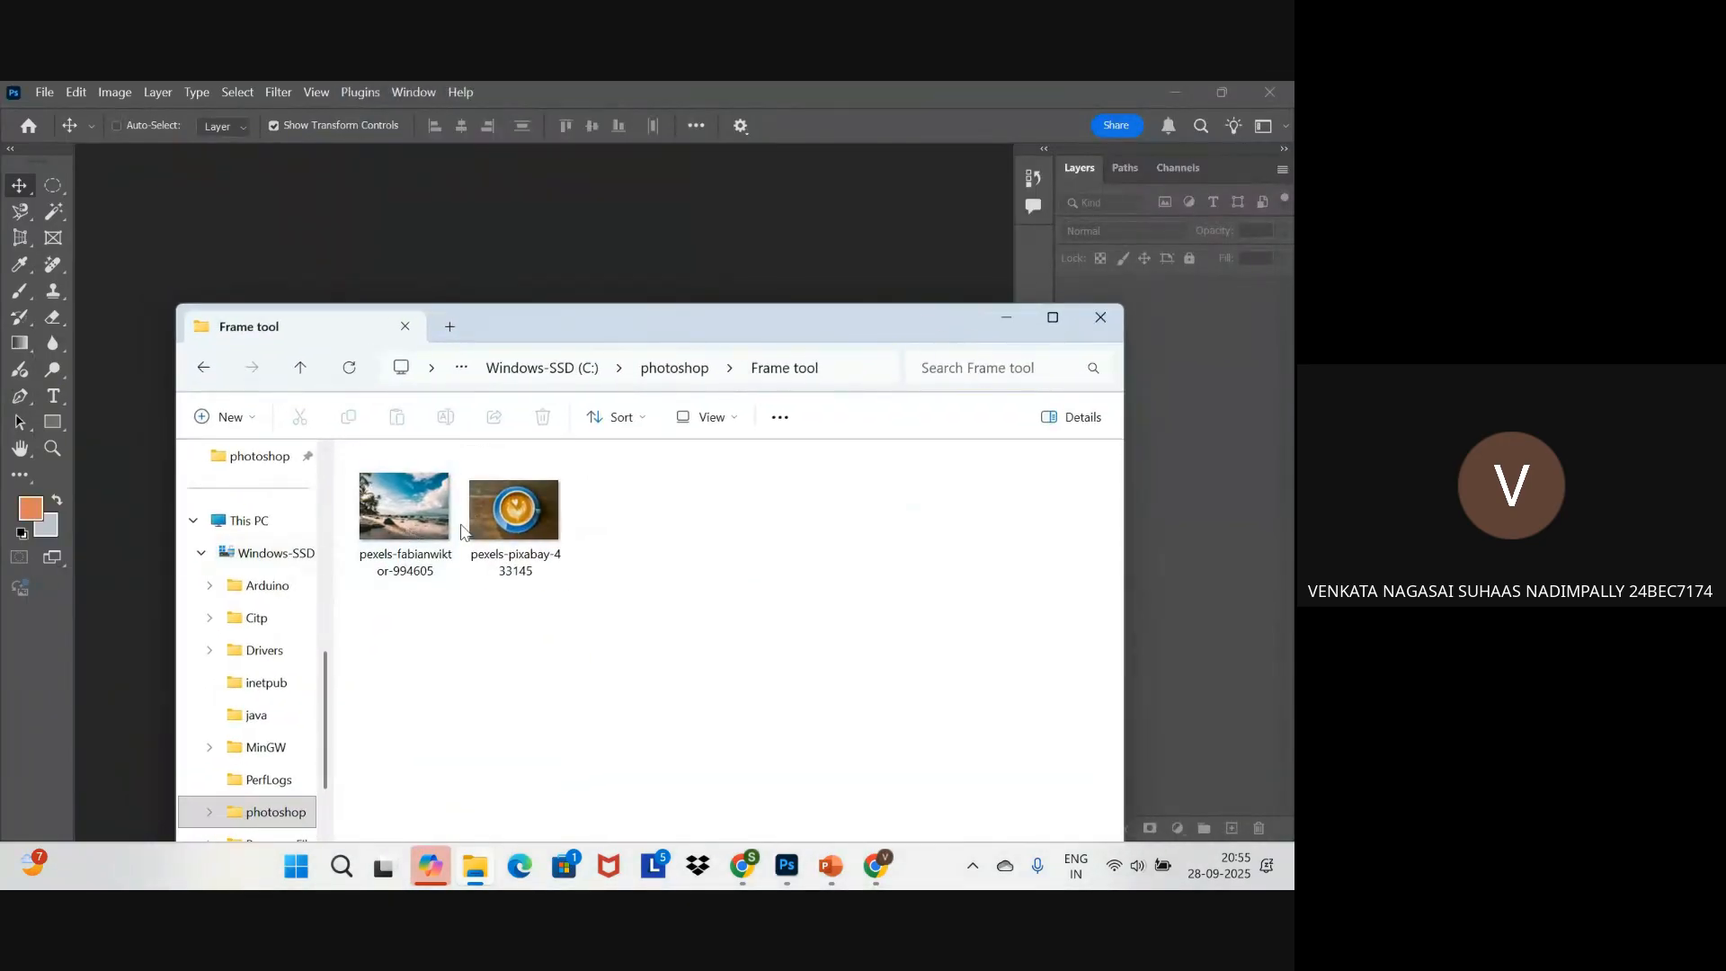
{"action": "left_click", "coordinate": [514, 510]}
{"action": "left_click_drag", "start_coordinate": [745, 310], "coordinate": [962, 371]}
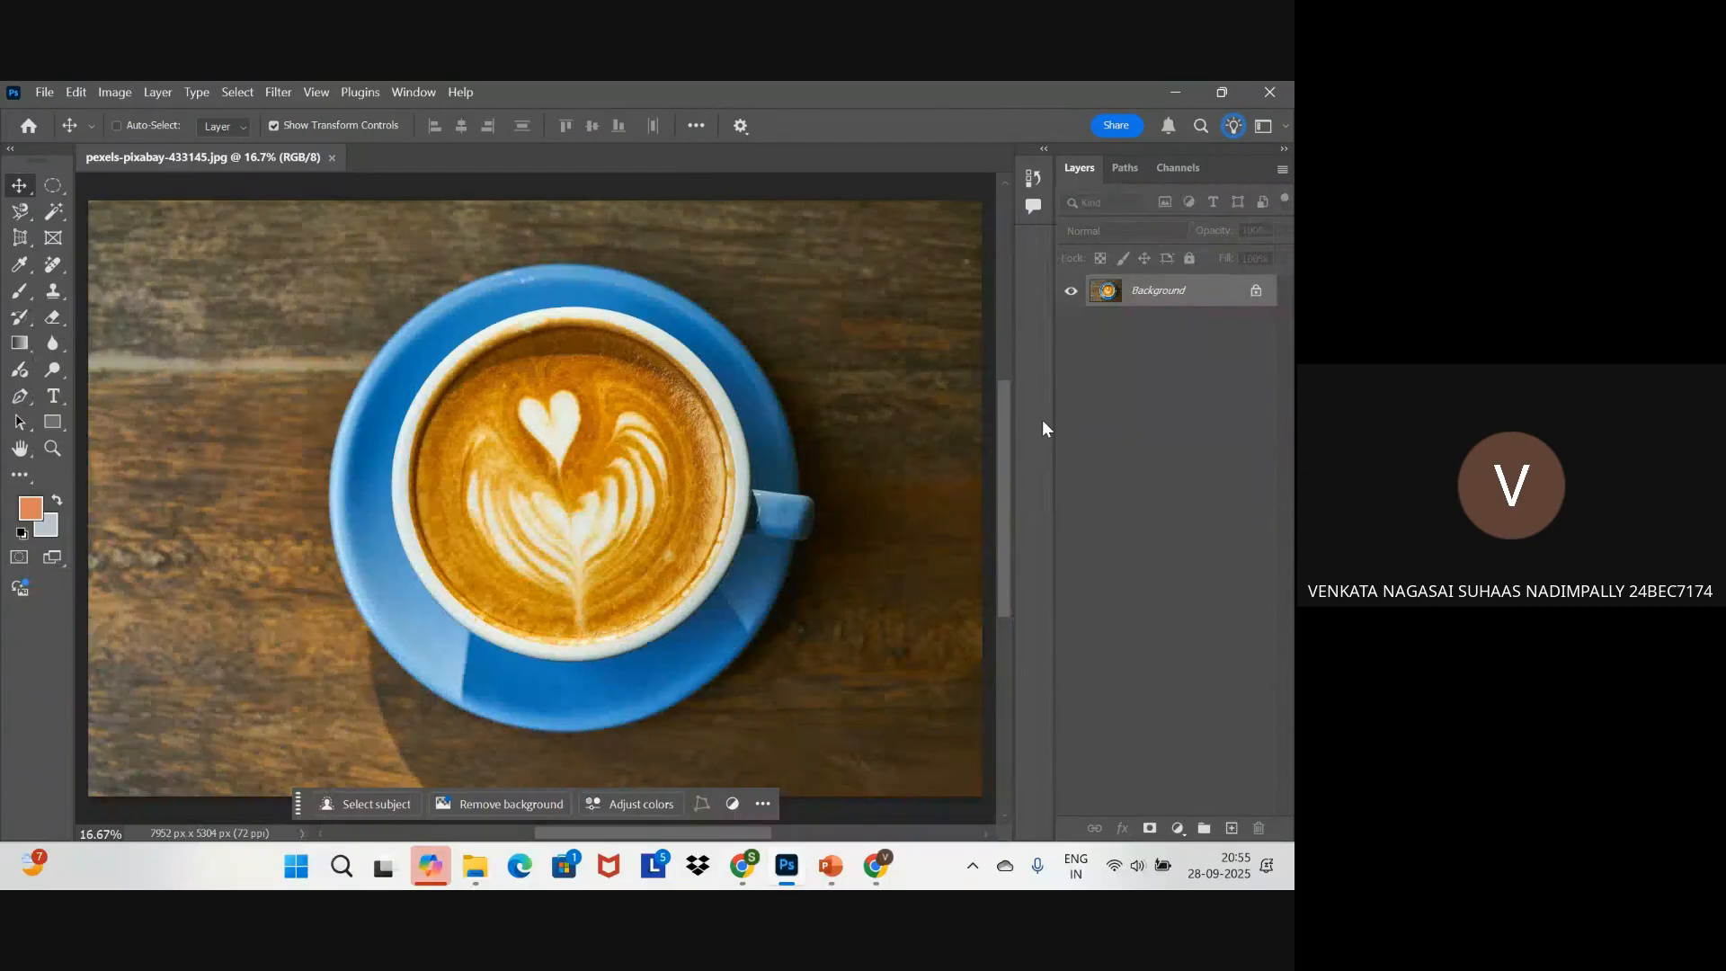
Unlock the coffee photo's background layer and draw an elliptical frame around the cup.
{"action": "left_click", "coordinate": [1256, 292]}
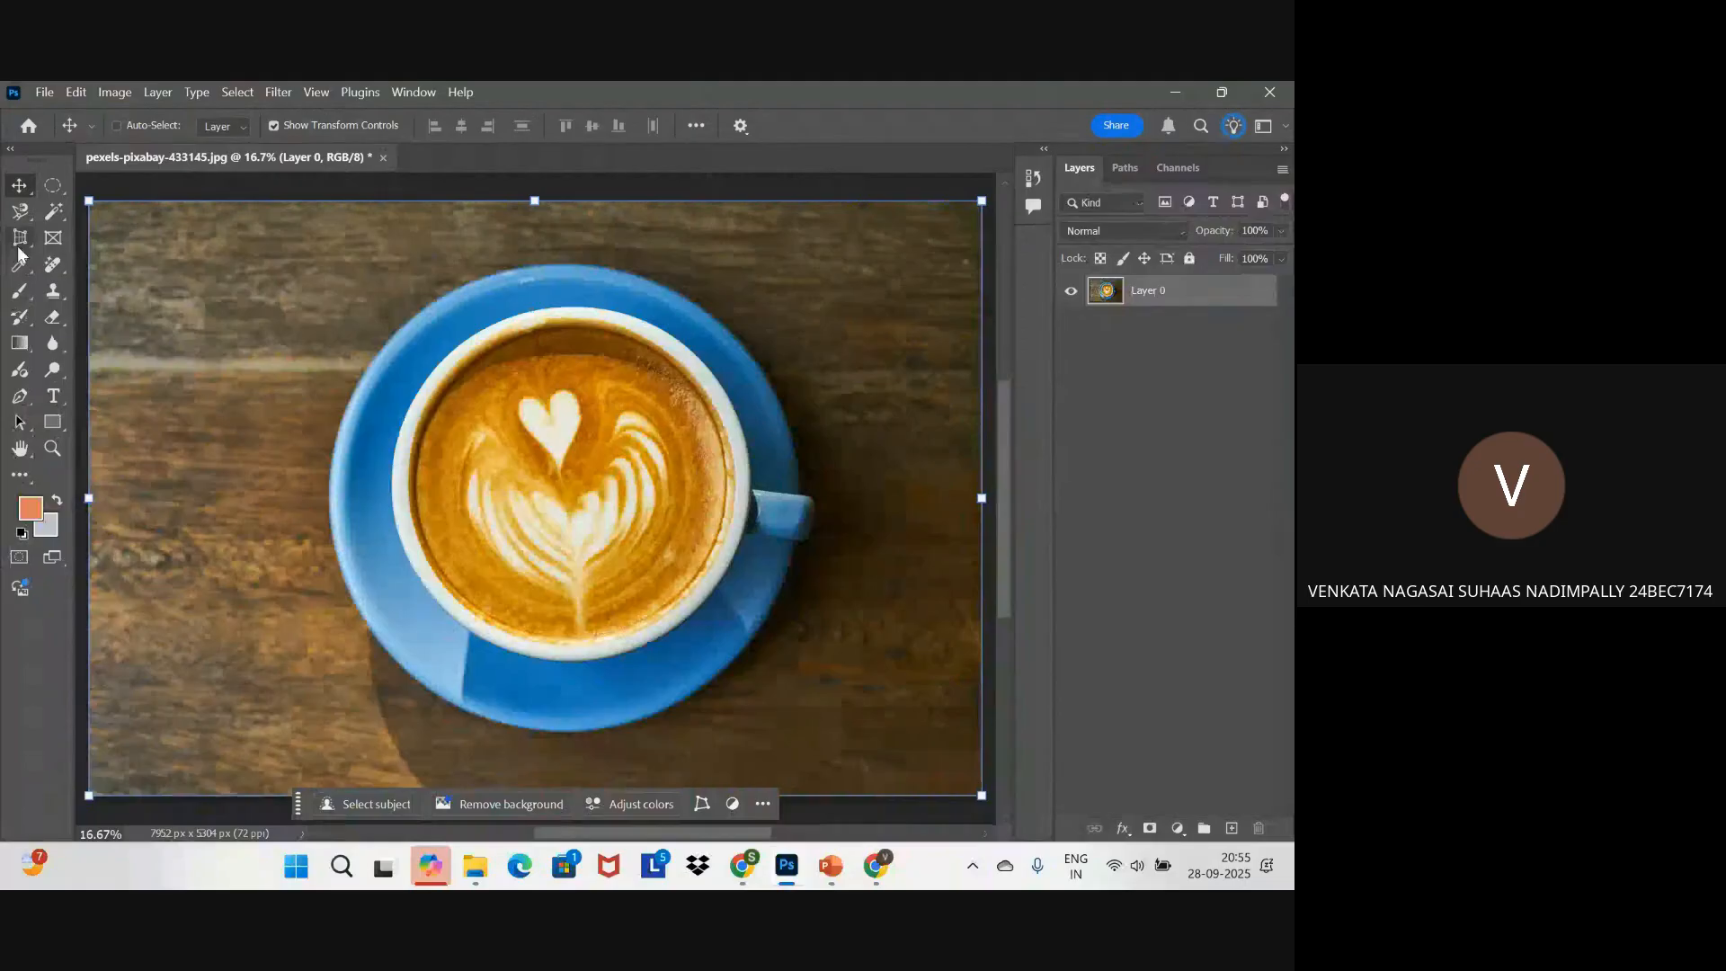
{"action": "left_click", "coordinate": [54, 238]}
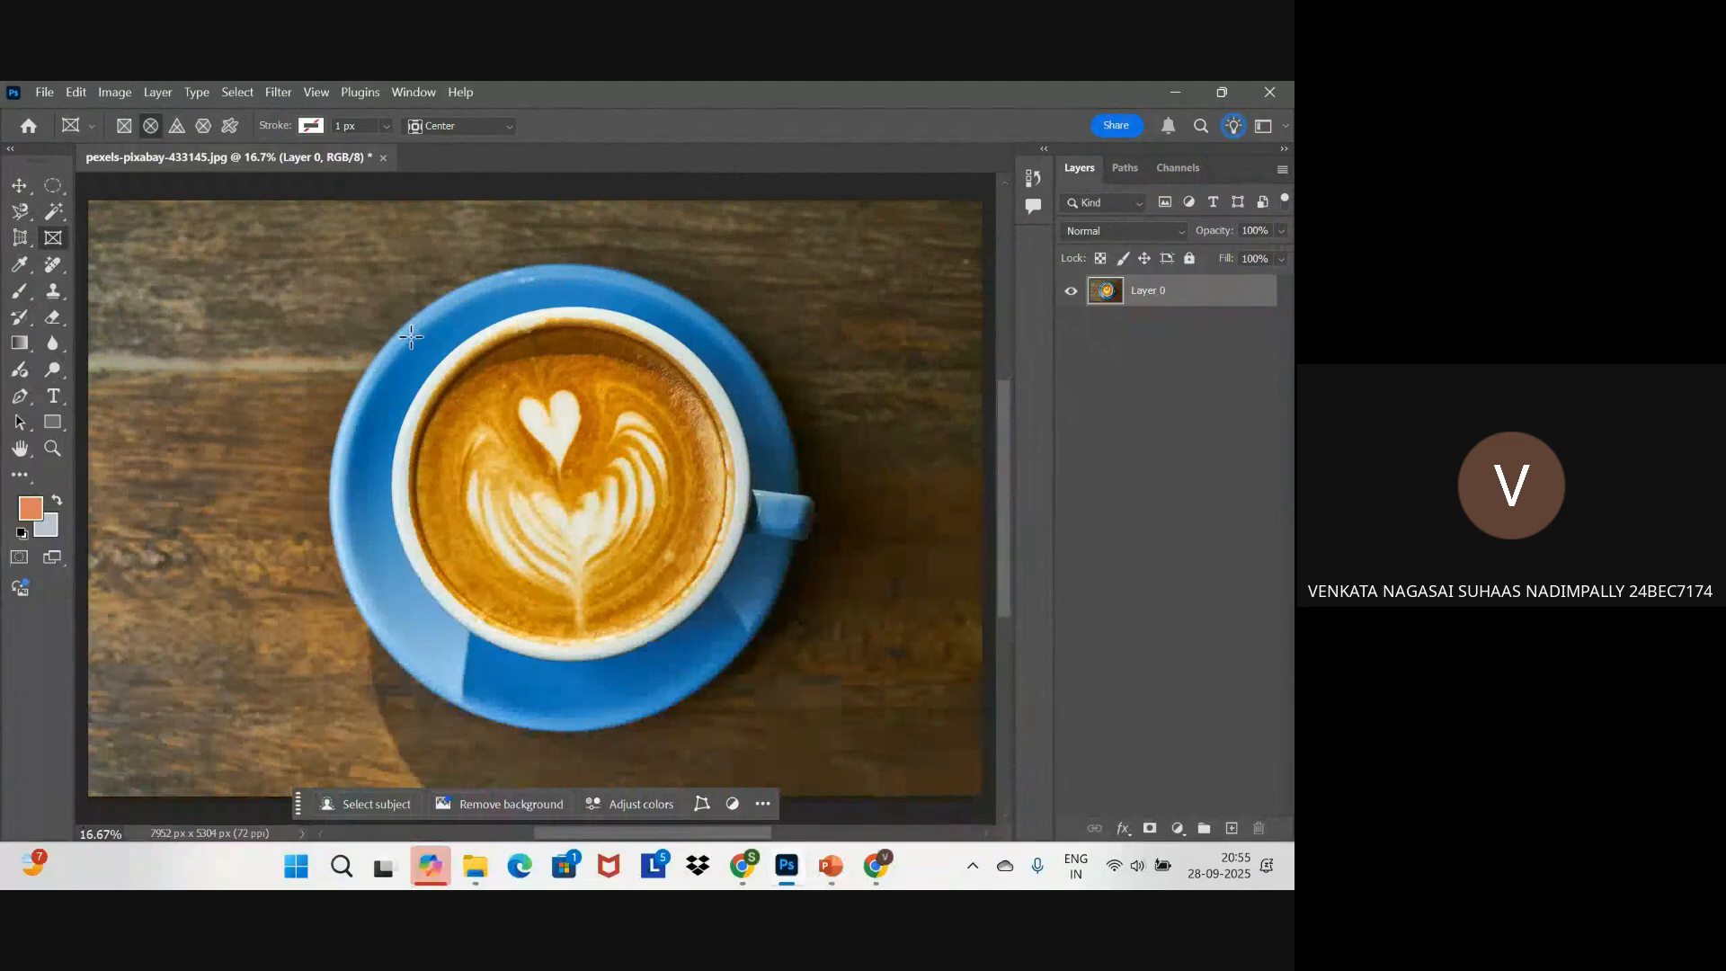
{"action": "left_click_drag", "start_coordinate": [377, 319], "coordinate": [767, 665]}
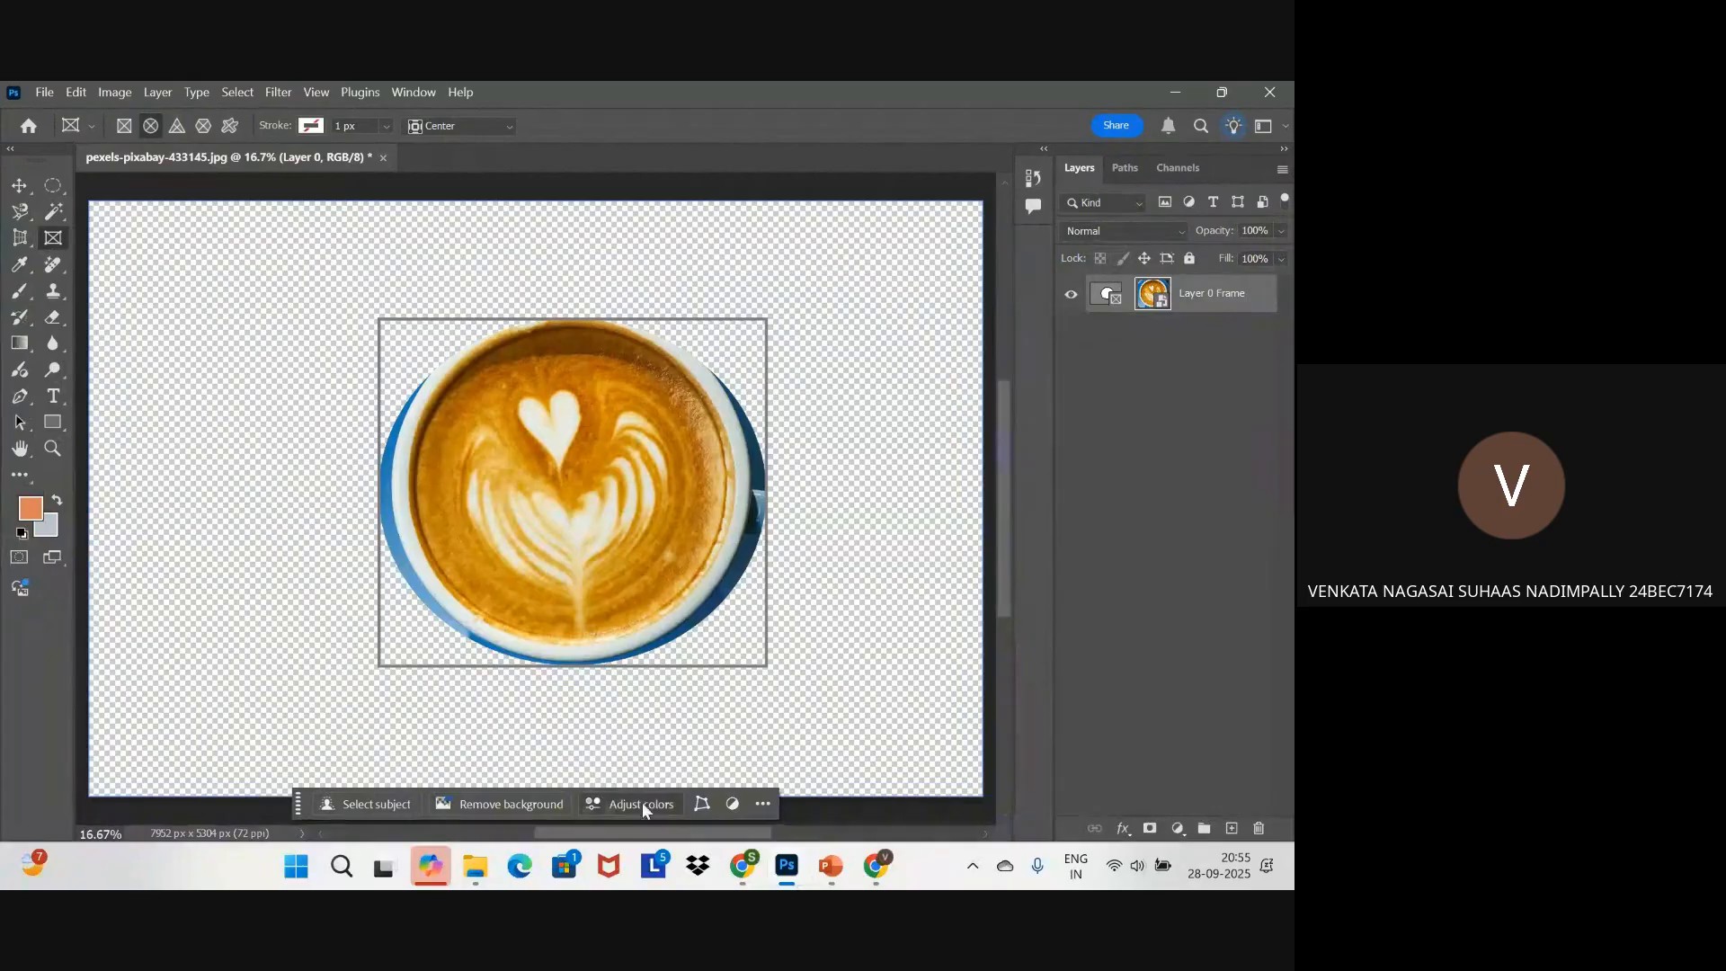
Replace the frame's content with the pexels-pixabay-433145 image from the folder and shift it slightly up and to the left within the frame.
{"action": "left_click", "coordinate": [1210, 83]}
{"action": "left_click", "coordinate": [519, 866]}
{"action": "left_click", "coordinate": [475, 866]}
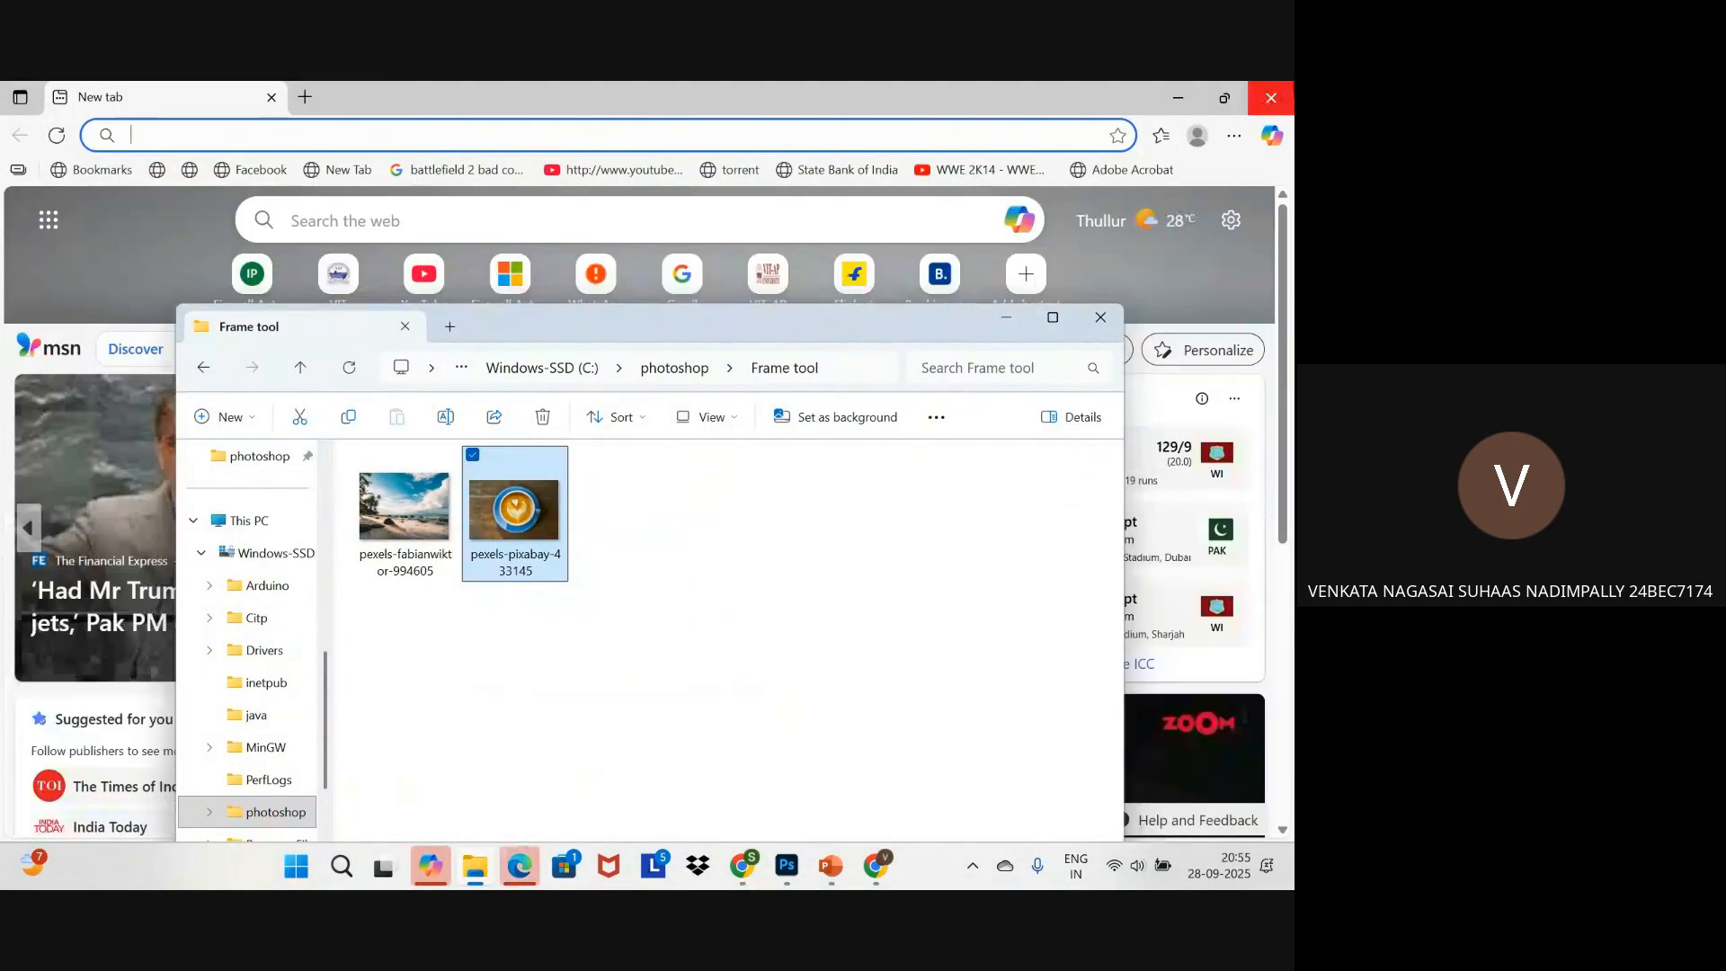
{"action": "left_click", "coordinate": [1270, 98]}
{"action": "mouse_move", "coordinate": [405, 514]}
{"action": "left_mouse_down"}
{"action": "mouse_move", "coordinate": [392, 526]}
{"action": "mouse_move", "coordinate": [405, 518]}
{"action": "left_mouse_up"}
{"action": "left_click", "coordinate": [511, 531]}
{"action": "left_click_drag", "start_coordinate": [510, 530], "coordinate": [130, 580]}
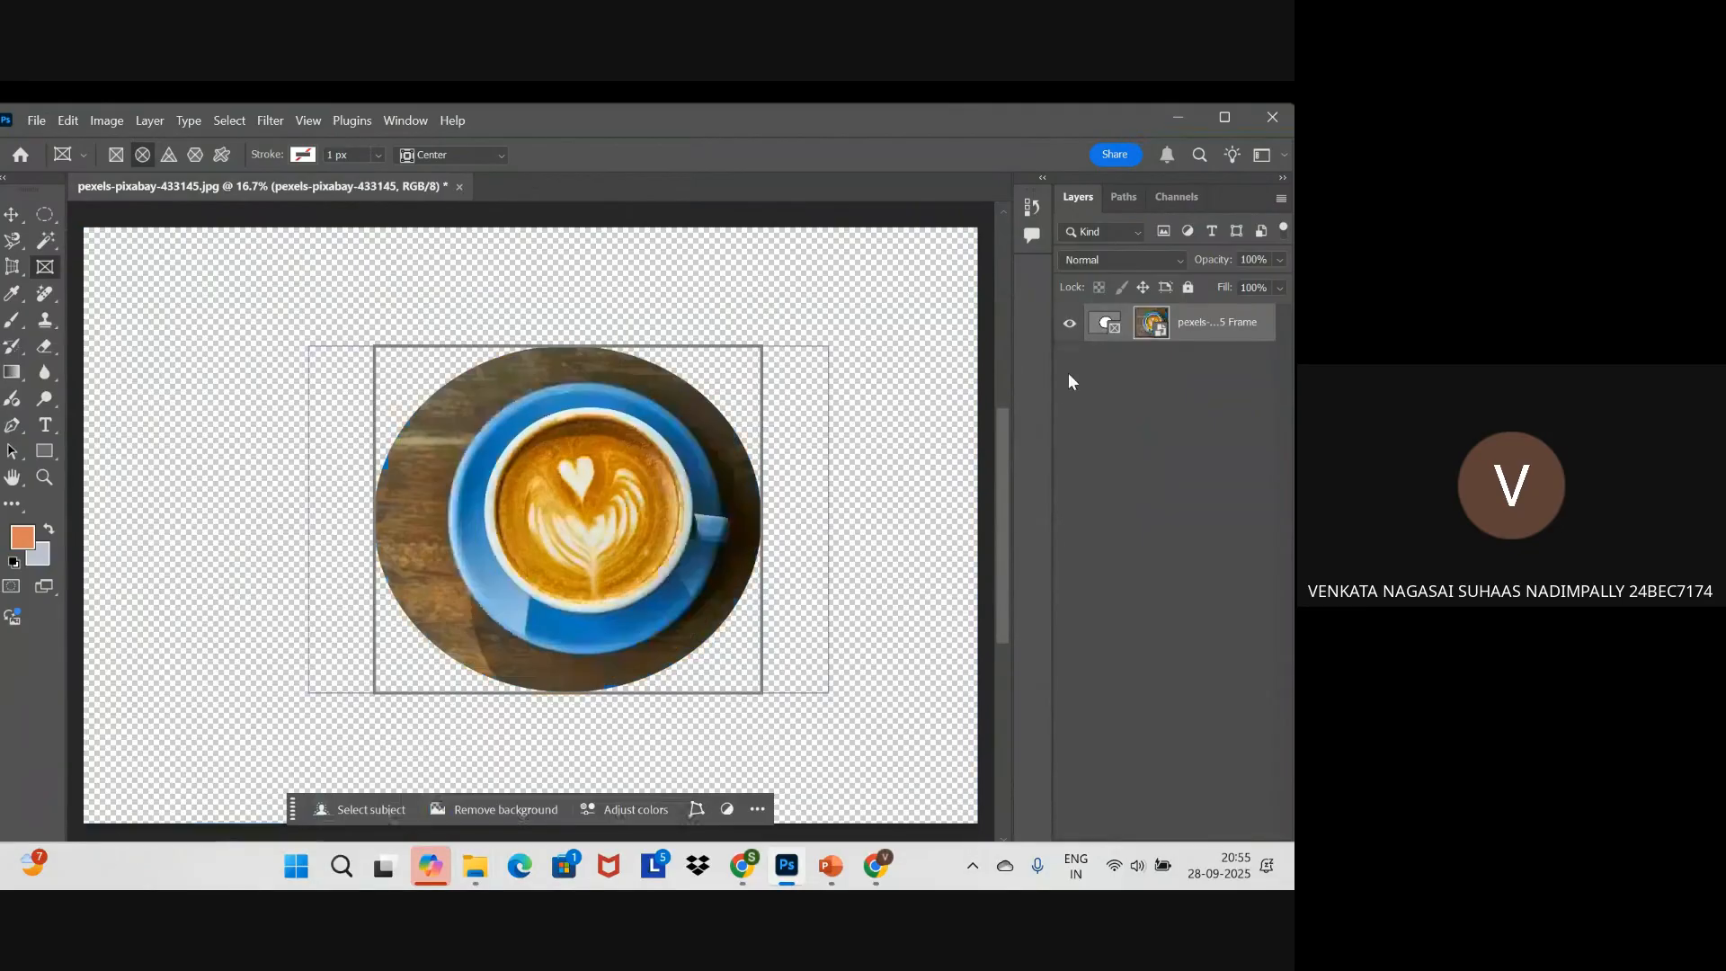
{"action": "left_click_drag", "start_coordinate": [592, 558], "coordinate": [547, 525]}
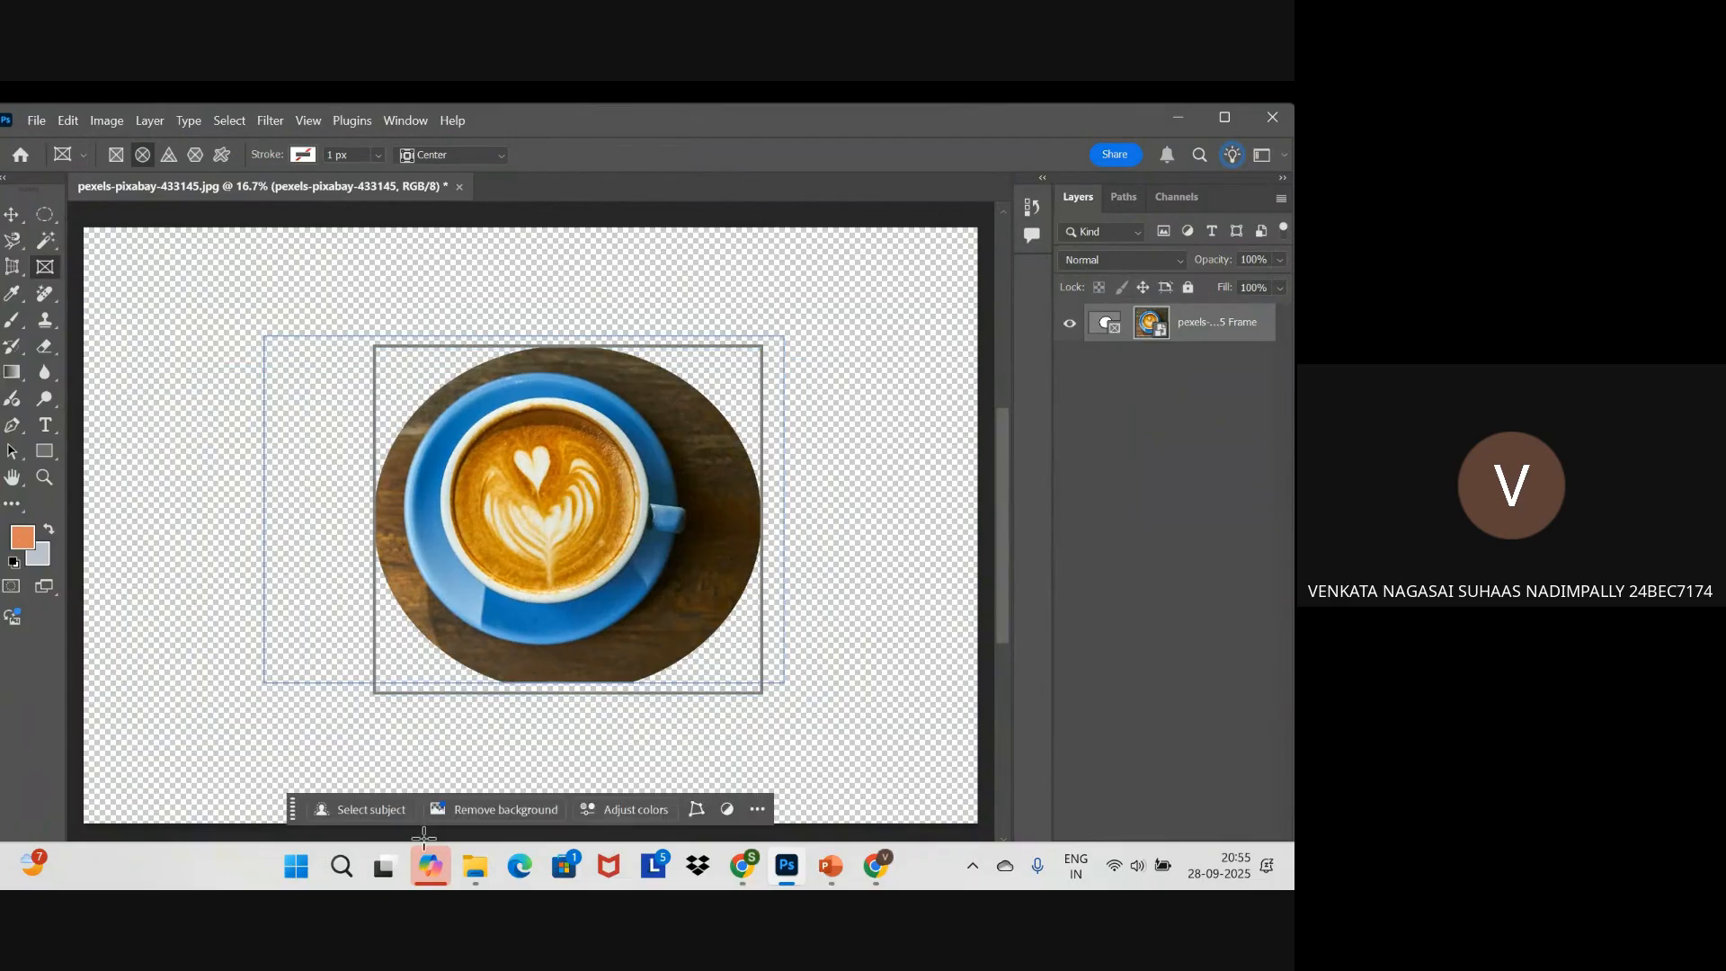
Try to open pexels-pixabay-433145 from the Frame tool folder as a separate document.
{"action": "left_click", "coordinate": [475, 865]}
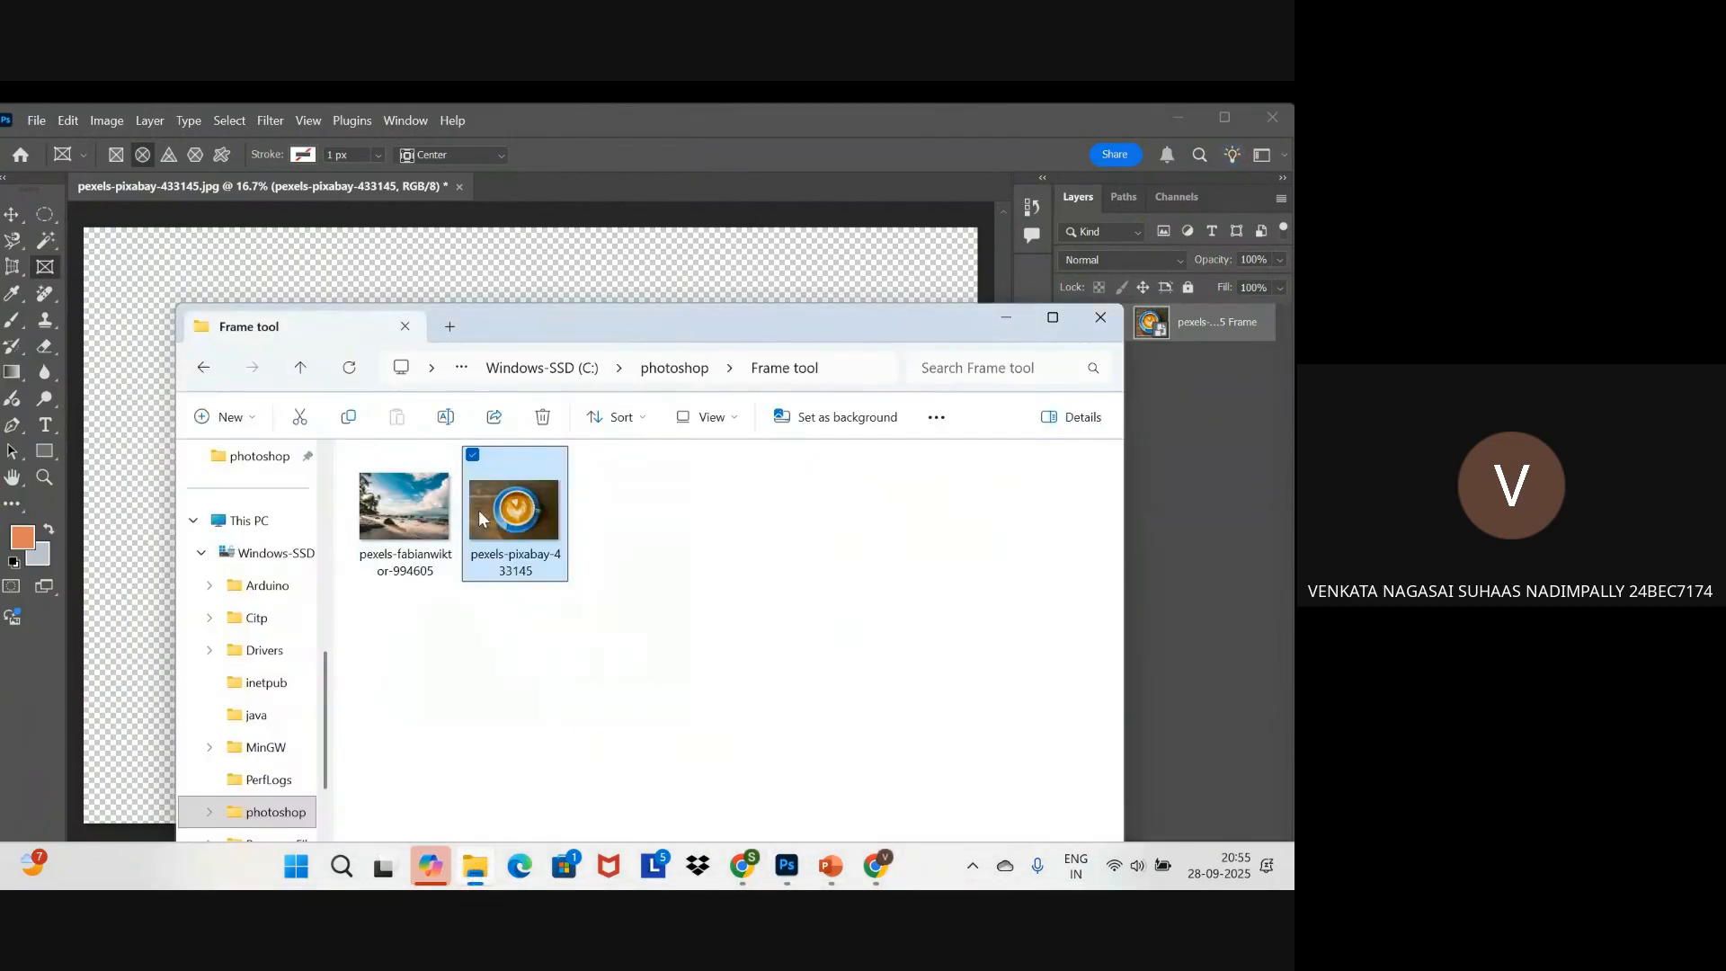
{"action": "left_click_drag", "start_coordinate": [479, 517], "coordinate": [1178, 558]}
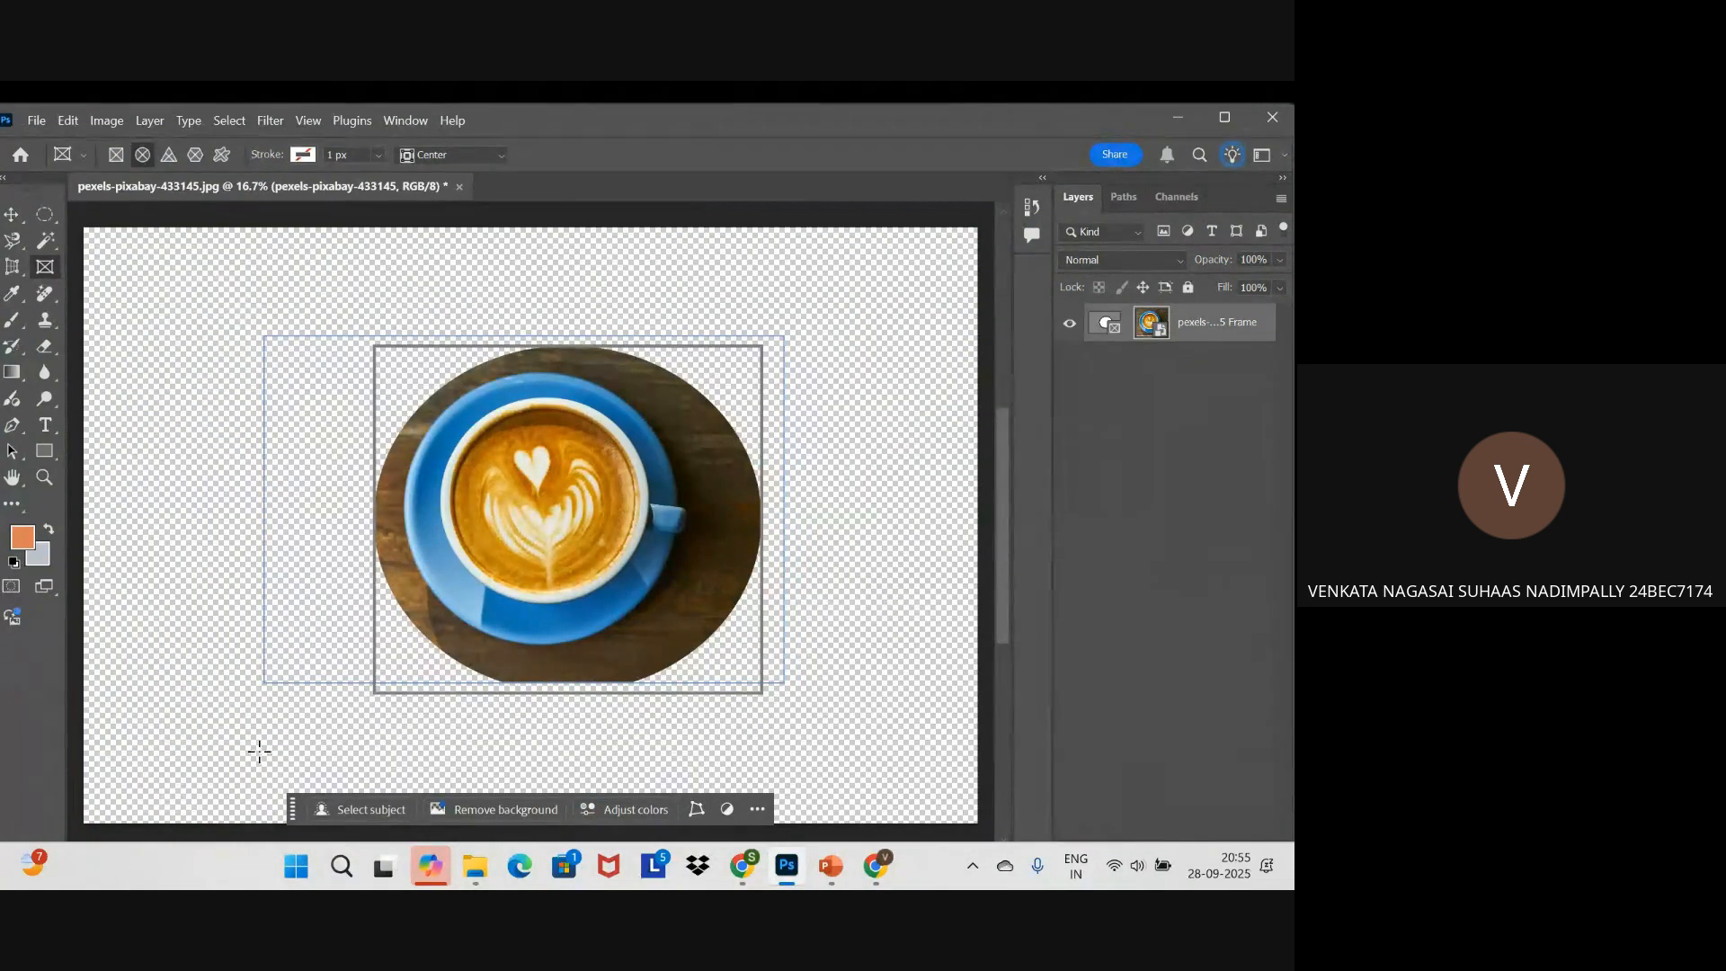
{"action": "left_click", "coordinate": [475, 866]}
{"action": "left_click_drag", "start_coordinate": [515, 510], "coordinate": [532, 189]}
Close the framed coffee document without saving and reopen pexels-pixabay-433145 as a fresh document.
{"action": "left_click", "coordinate": [459, 187]}
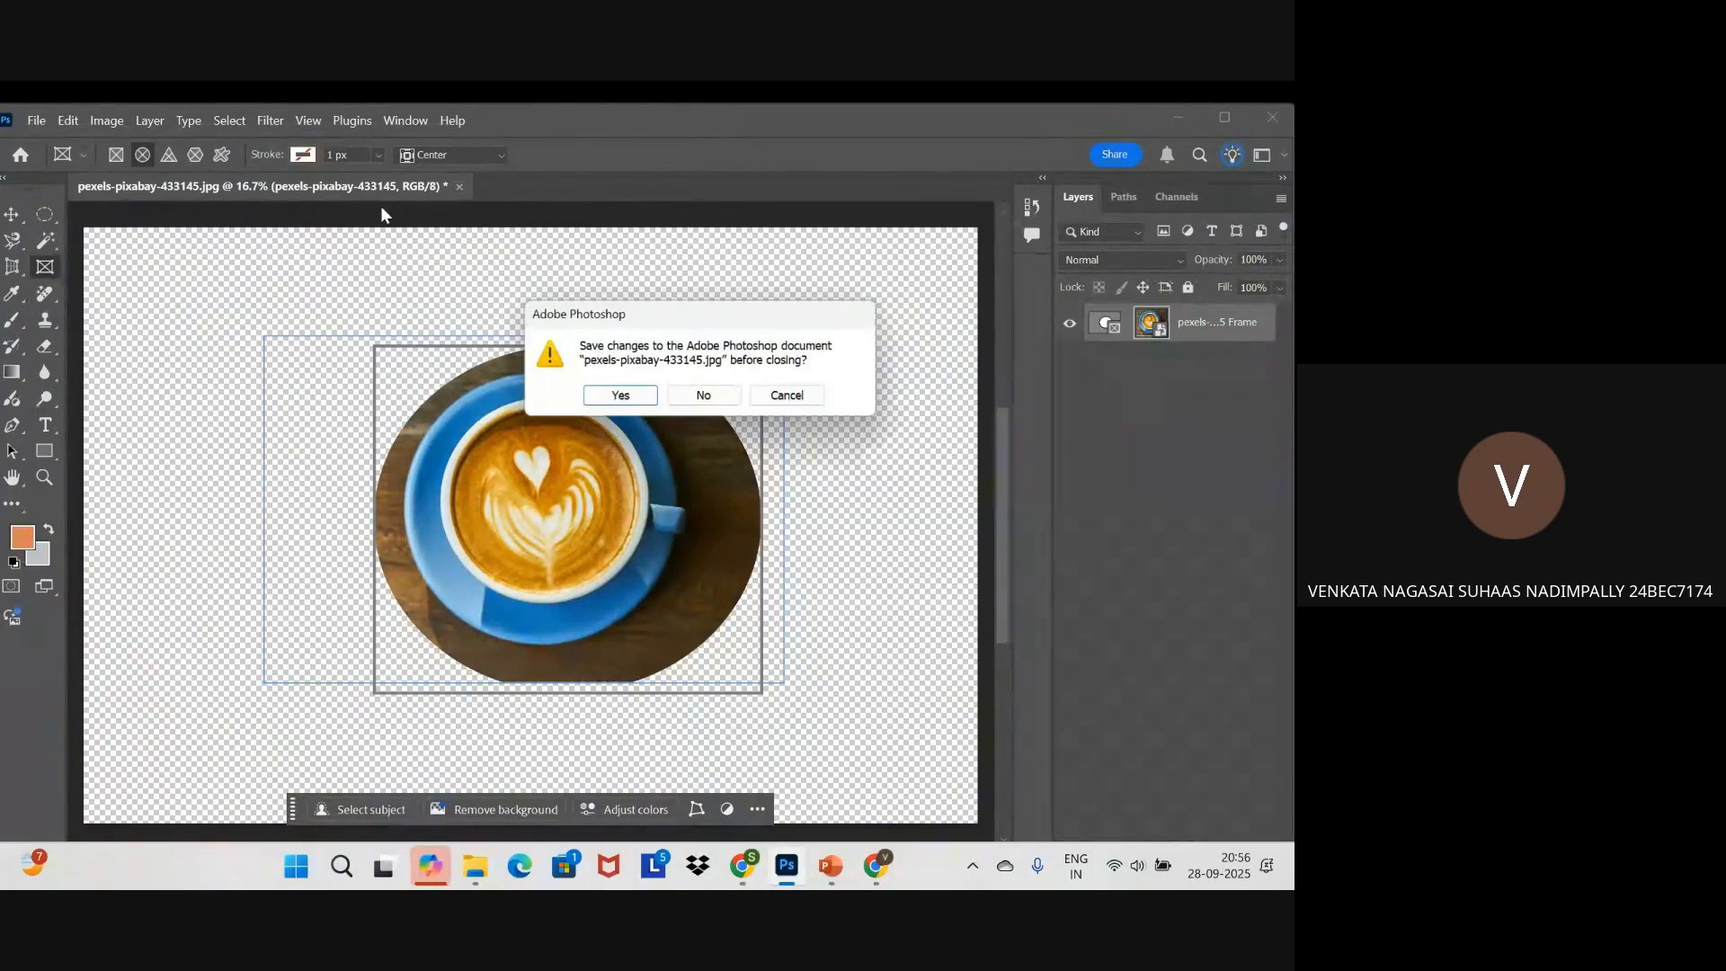
{"action": "left_click", "coordinate": [704, 396]}
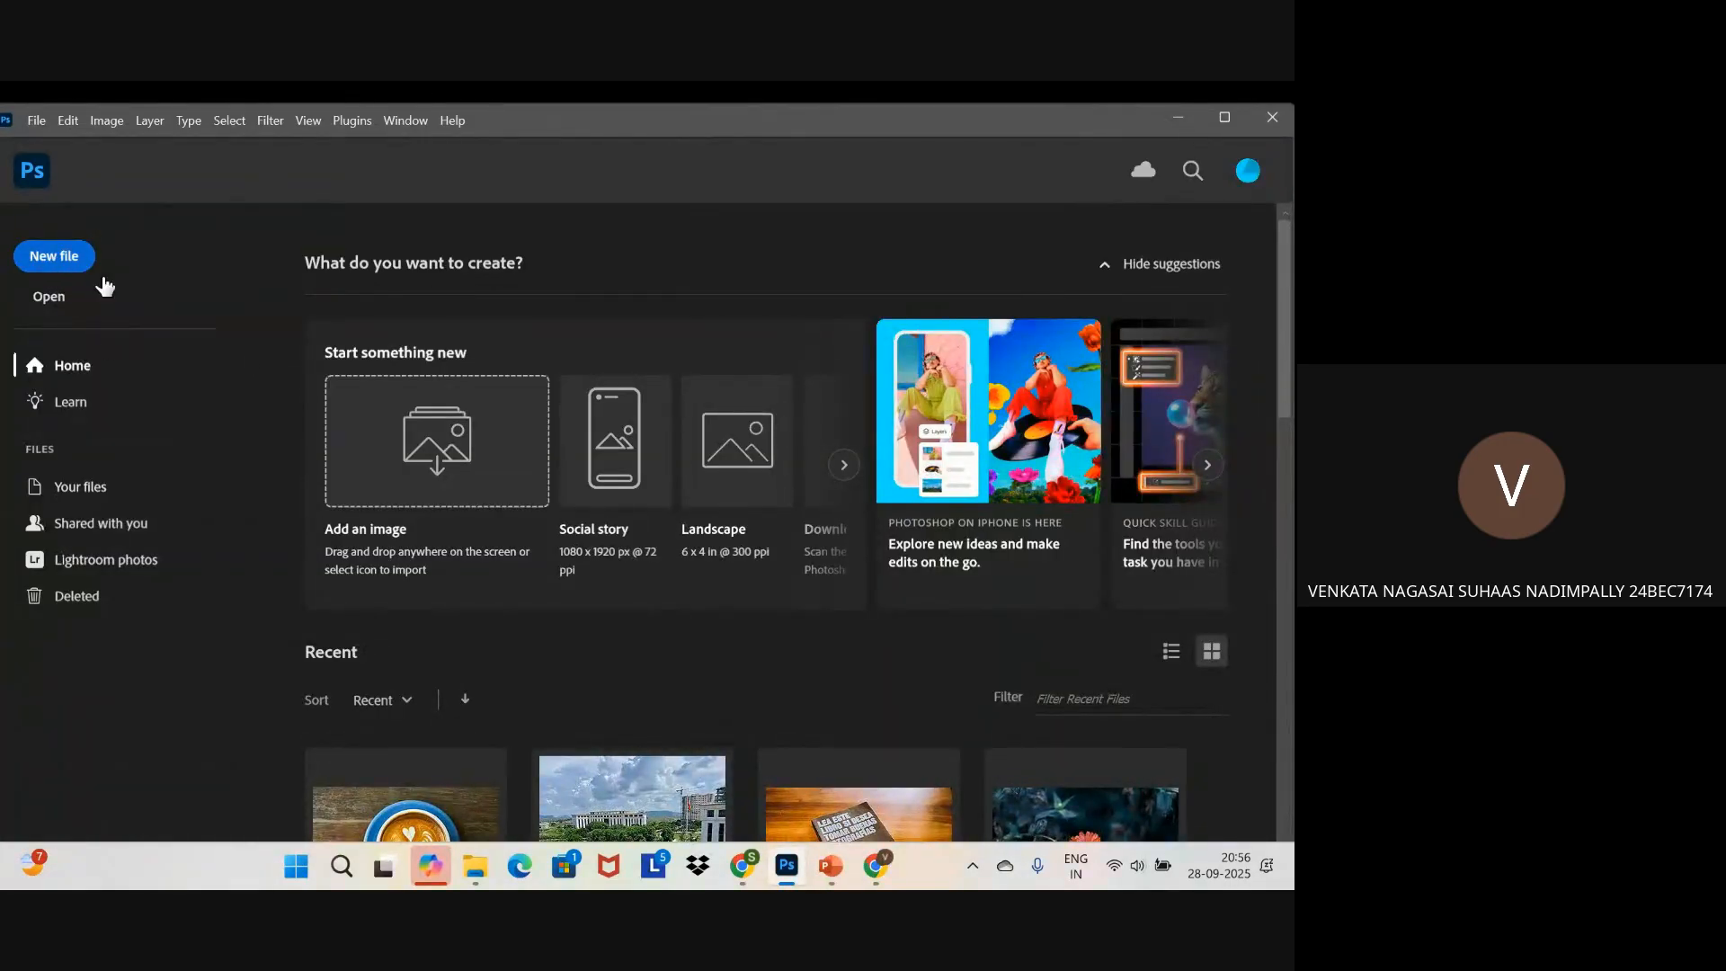
{"action": "left_click", "coordinate": [28, 170]}
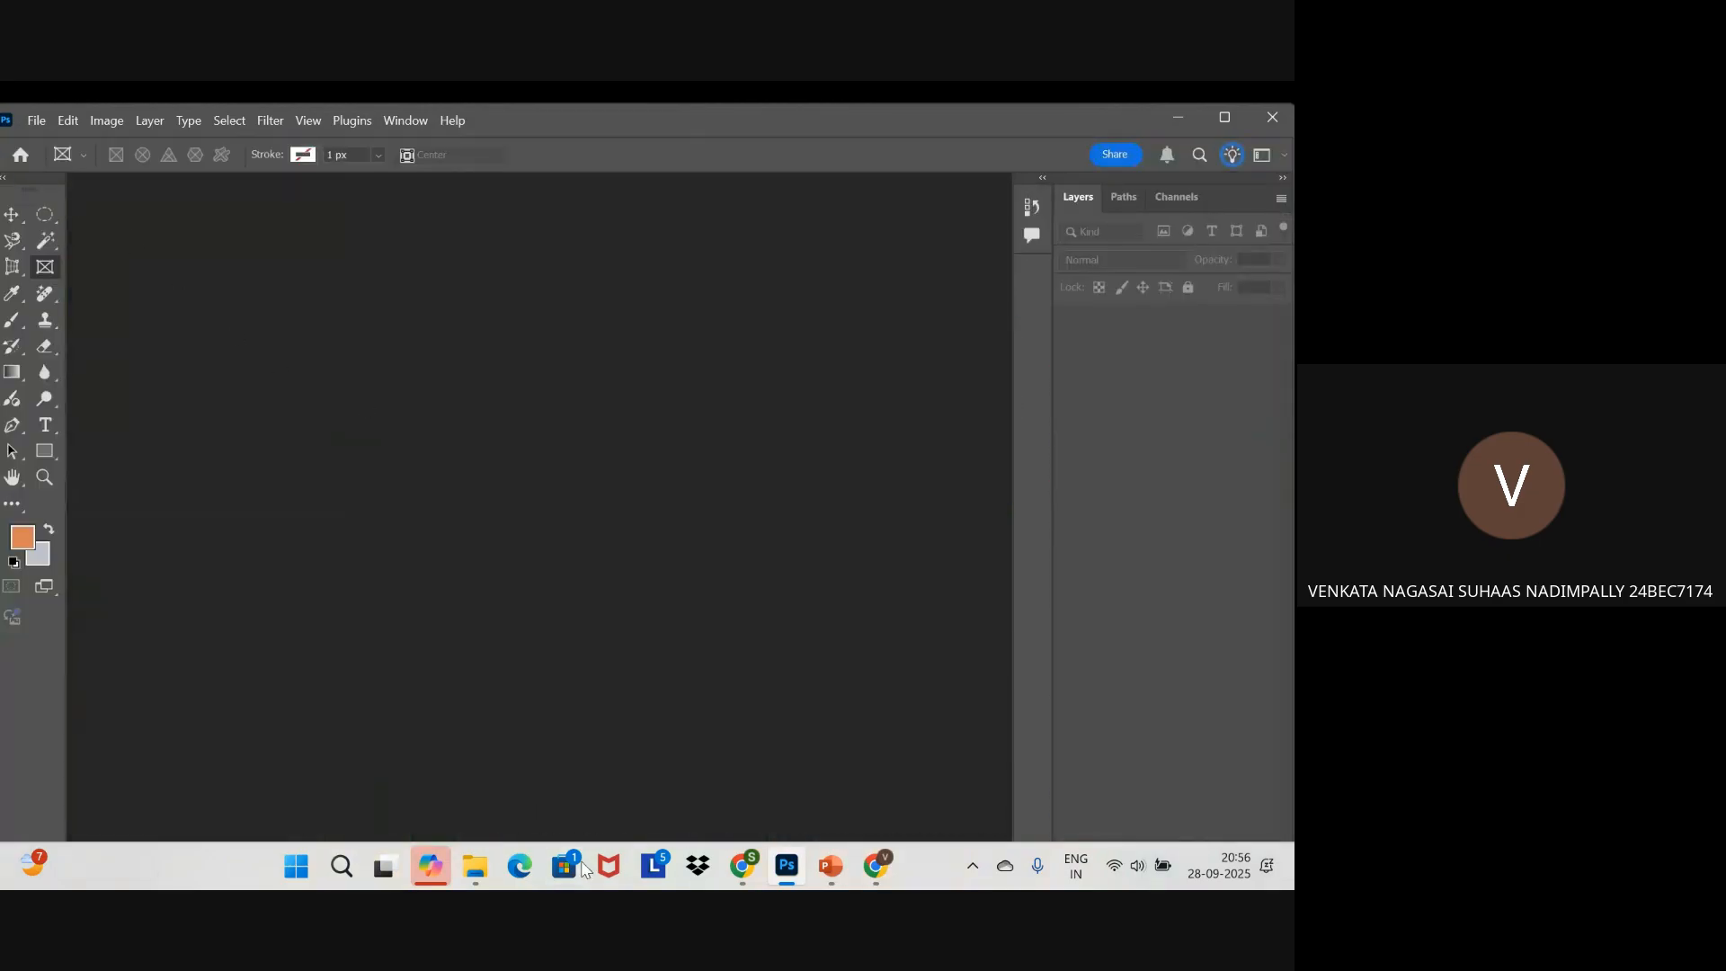
{"action": "left_click", "coordinate": [476, 866]}
{"action": "left_click_drag", "start_coordinate": [519, 526], "coordinate": [227, 658]}
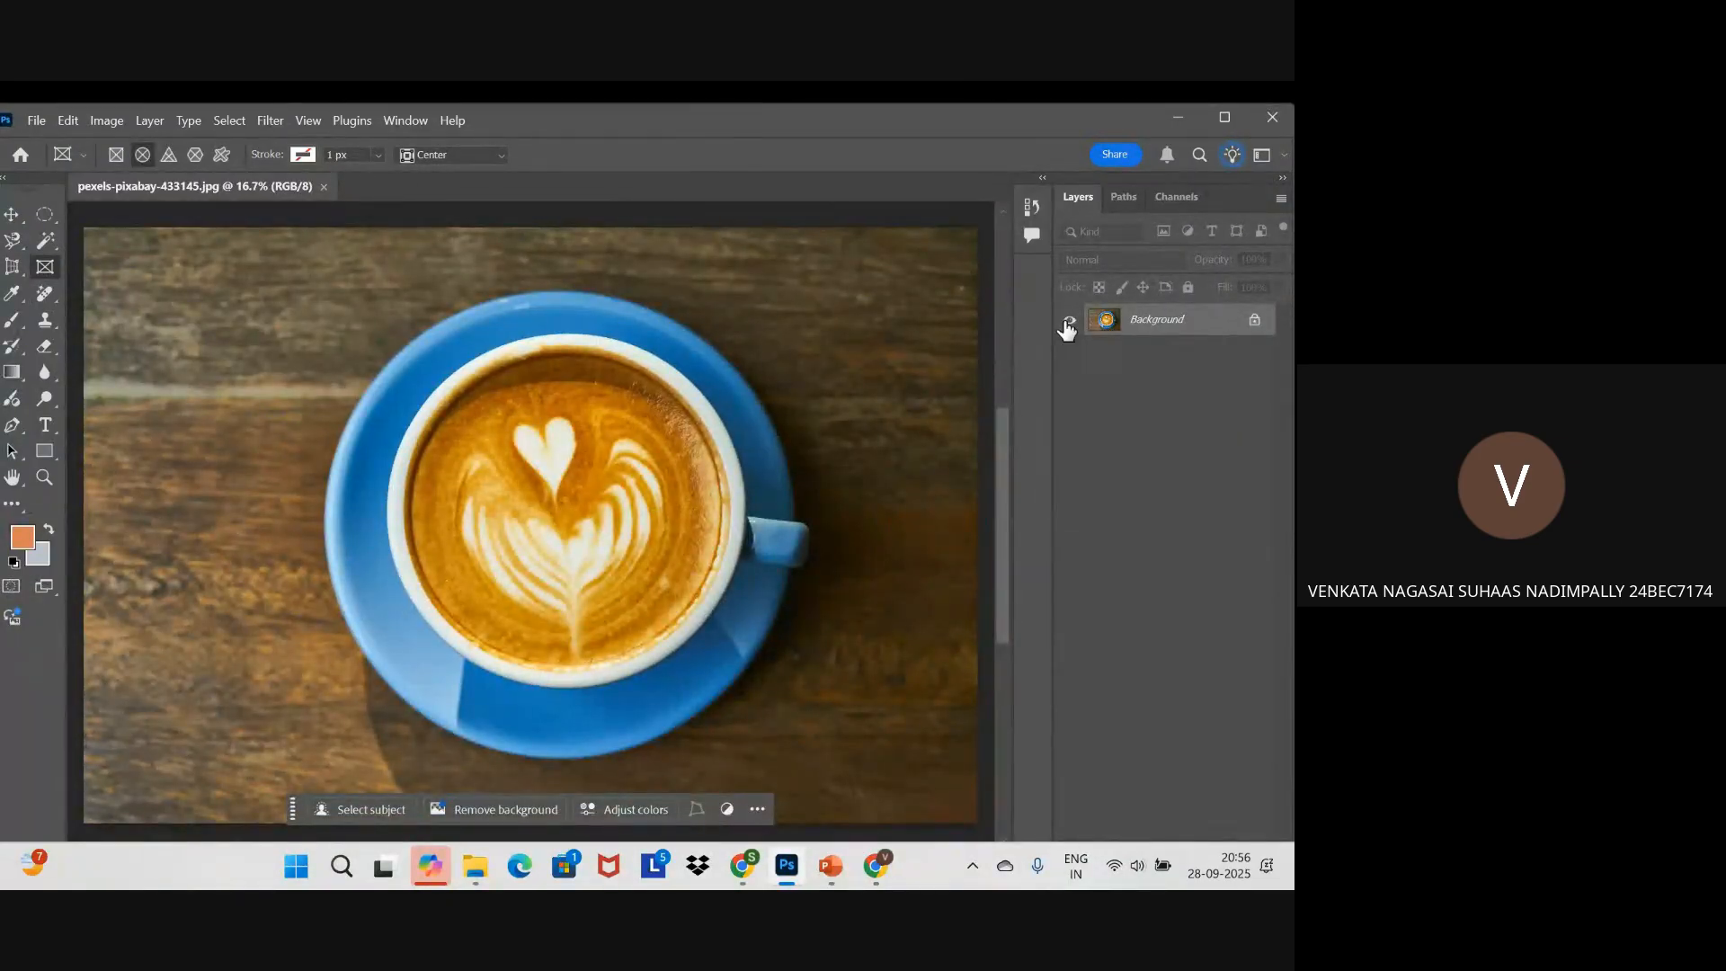
Duplicate the background layer and draw an elliptical frame around the coffee cup on the copy.
{"action": "key", "text": "ctrl+j"}
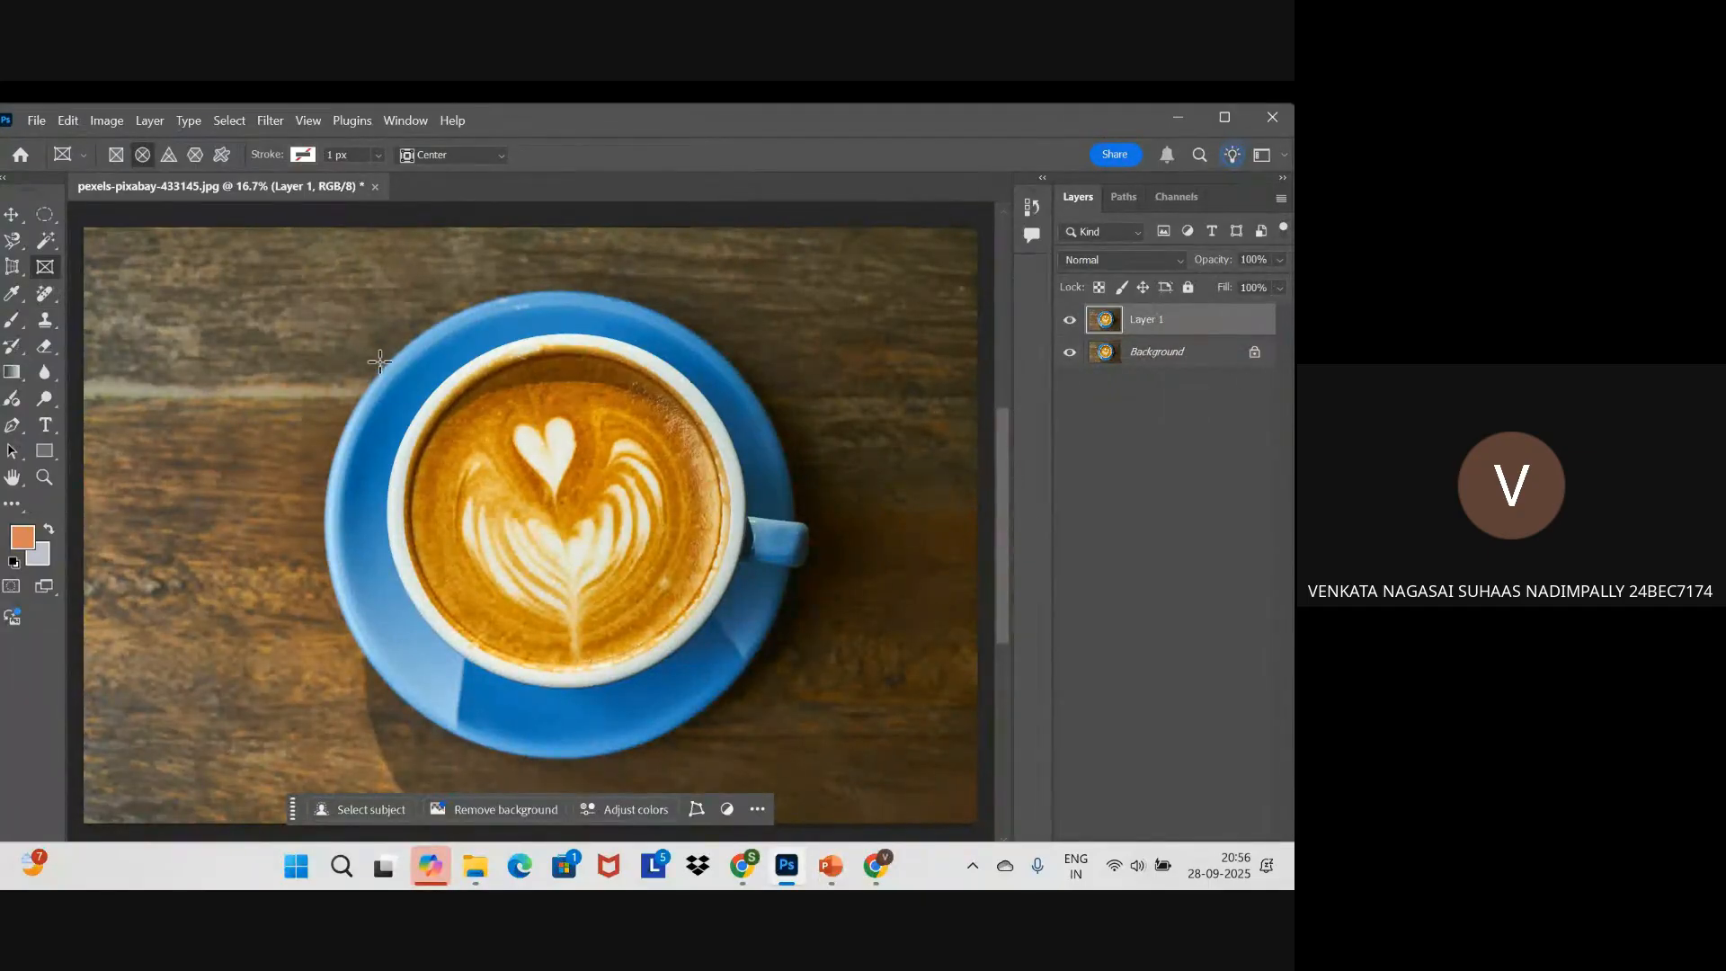
{"action": "left_click_drag", "start_coordinate": [377, 344], "coordinate": [773, 688]}
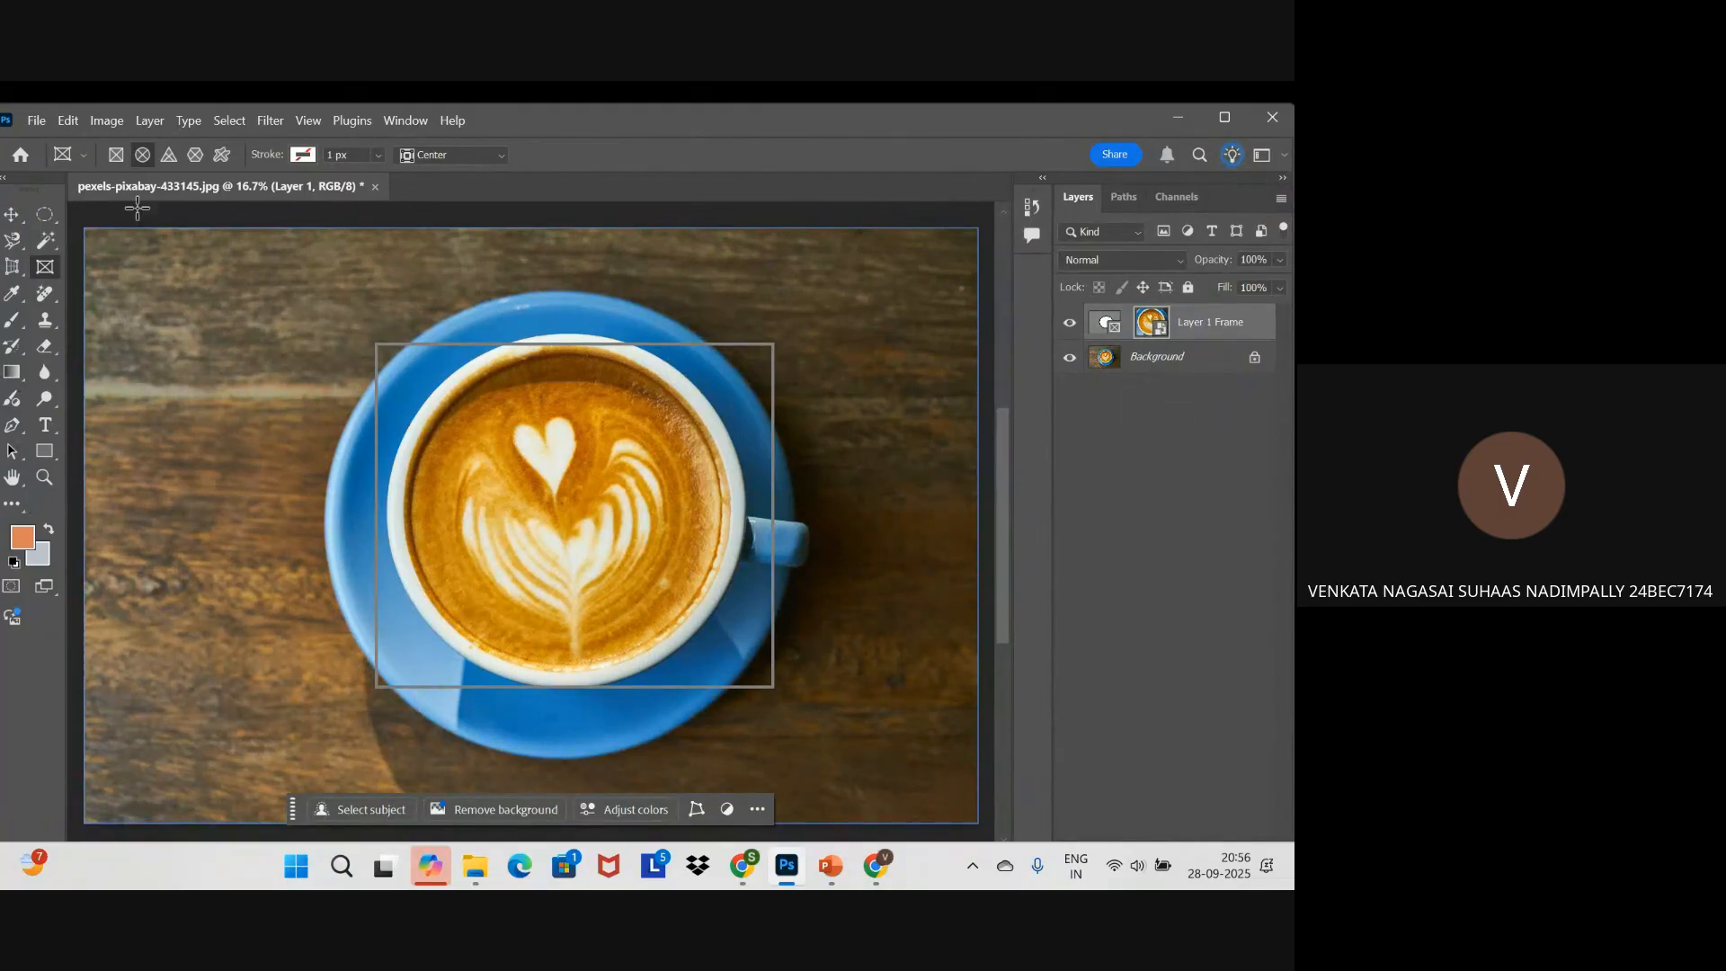
Move the framed cup copy to the upper-left part of the photo and shift the image inside its frame horizontally.
{"action": "left_click", "coordinate": [498, 361]}
{"action": "left_click_drag", "start_coordinate": [499, 361], "coordinate": [158, 268]}
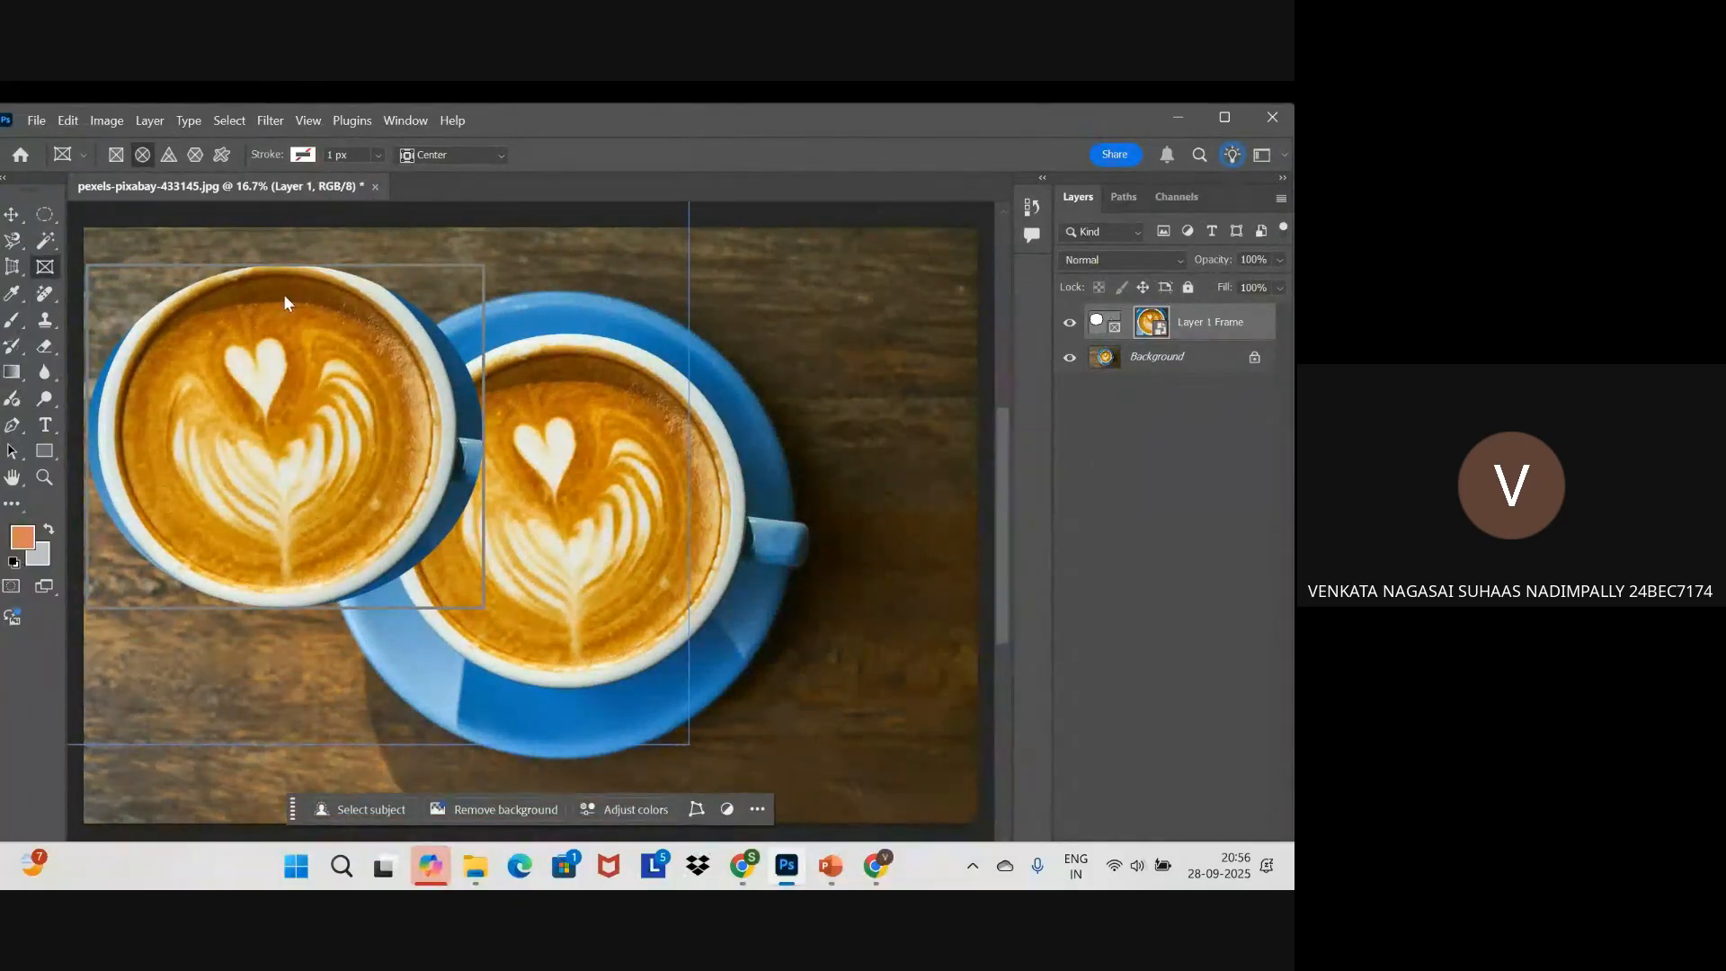
{"action": "mouse_move", "coordinate": [207, 390]}
{"action": "left_mouse_down"}
{"action": "mouse_move", "coordinate": [315, 477]}
{"action": "mouse_move", "coordinate": [289, 399]}
{"action": "mouse_move", "coordinate": [239, 390]}
{"action": "mouse_move", "coordinate": [255, 422]}
{"action": "mouse_move", "coordinate": [234, 388]}
{"action": "left_mouse_up"}
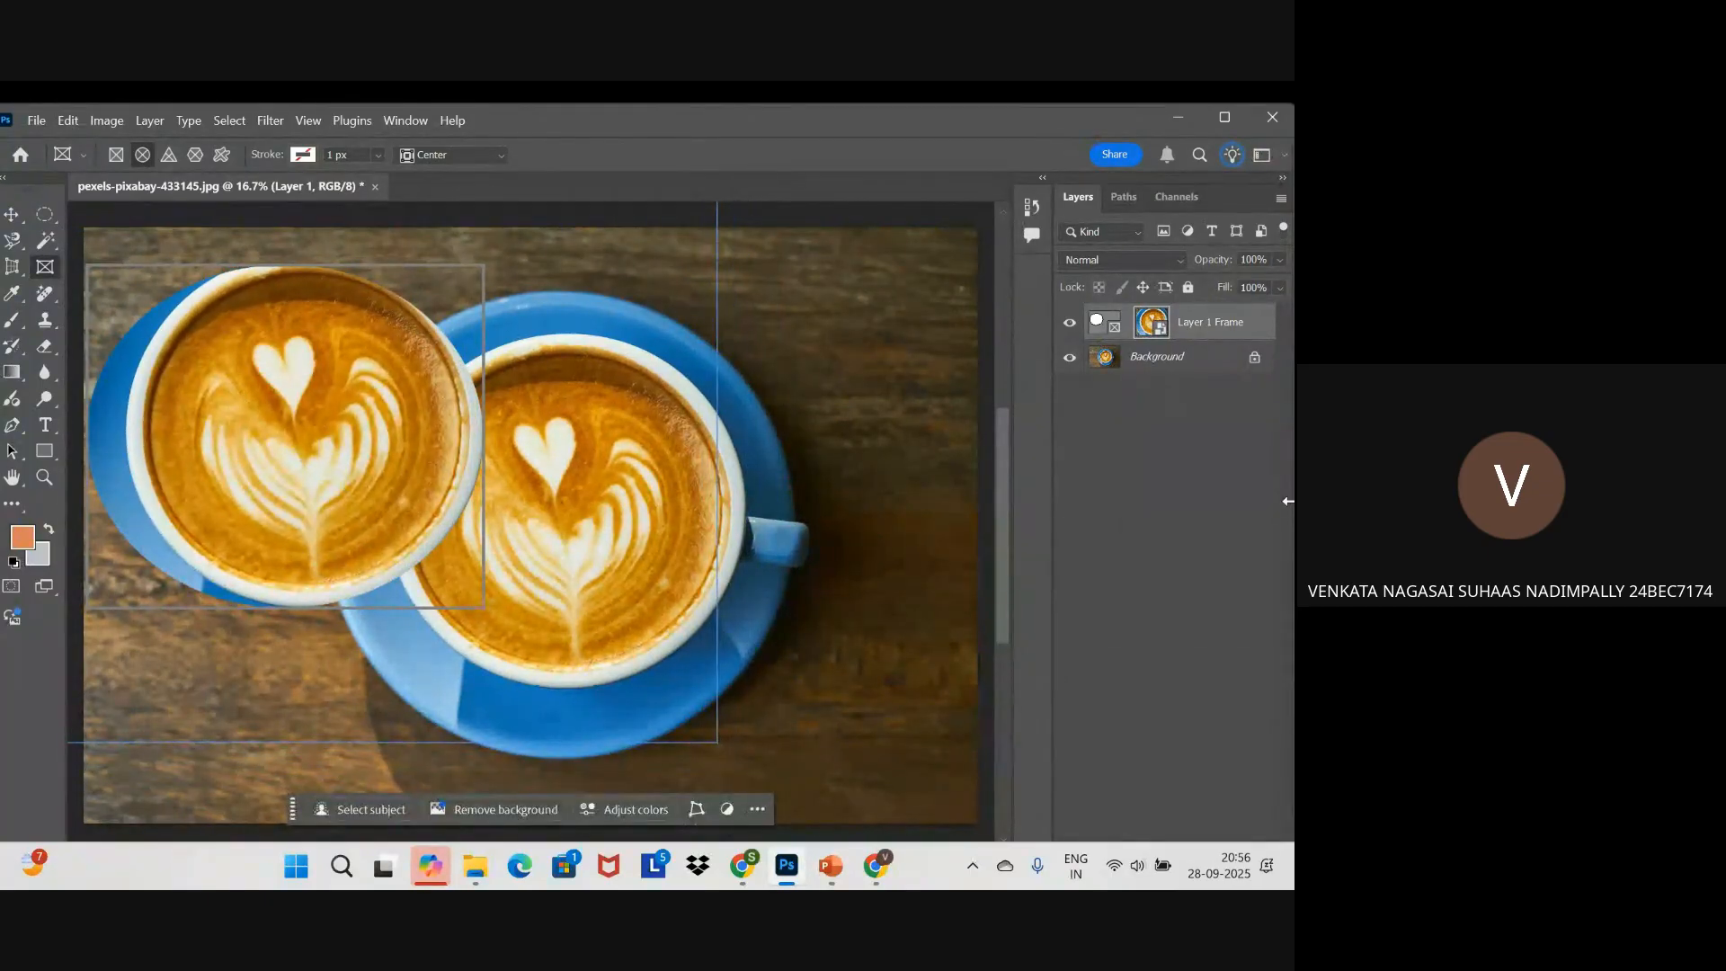
{"action": "right_click", "coordinate": [1239, 324]}
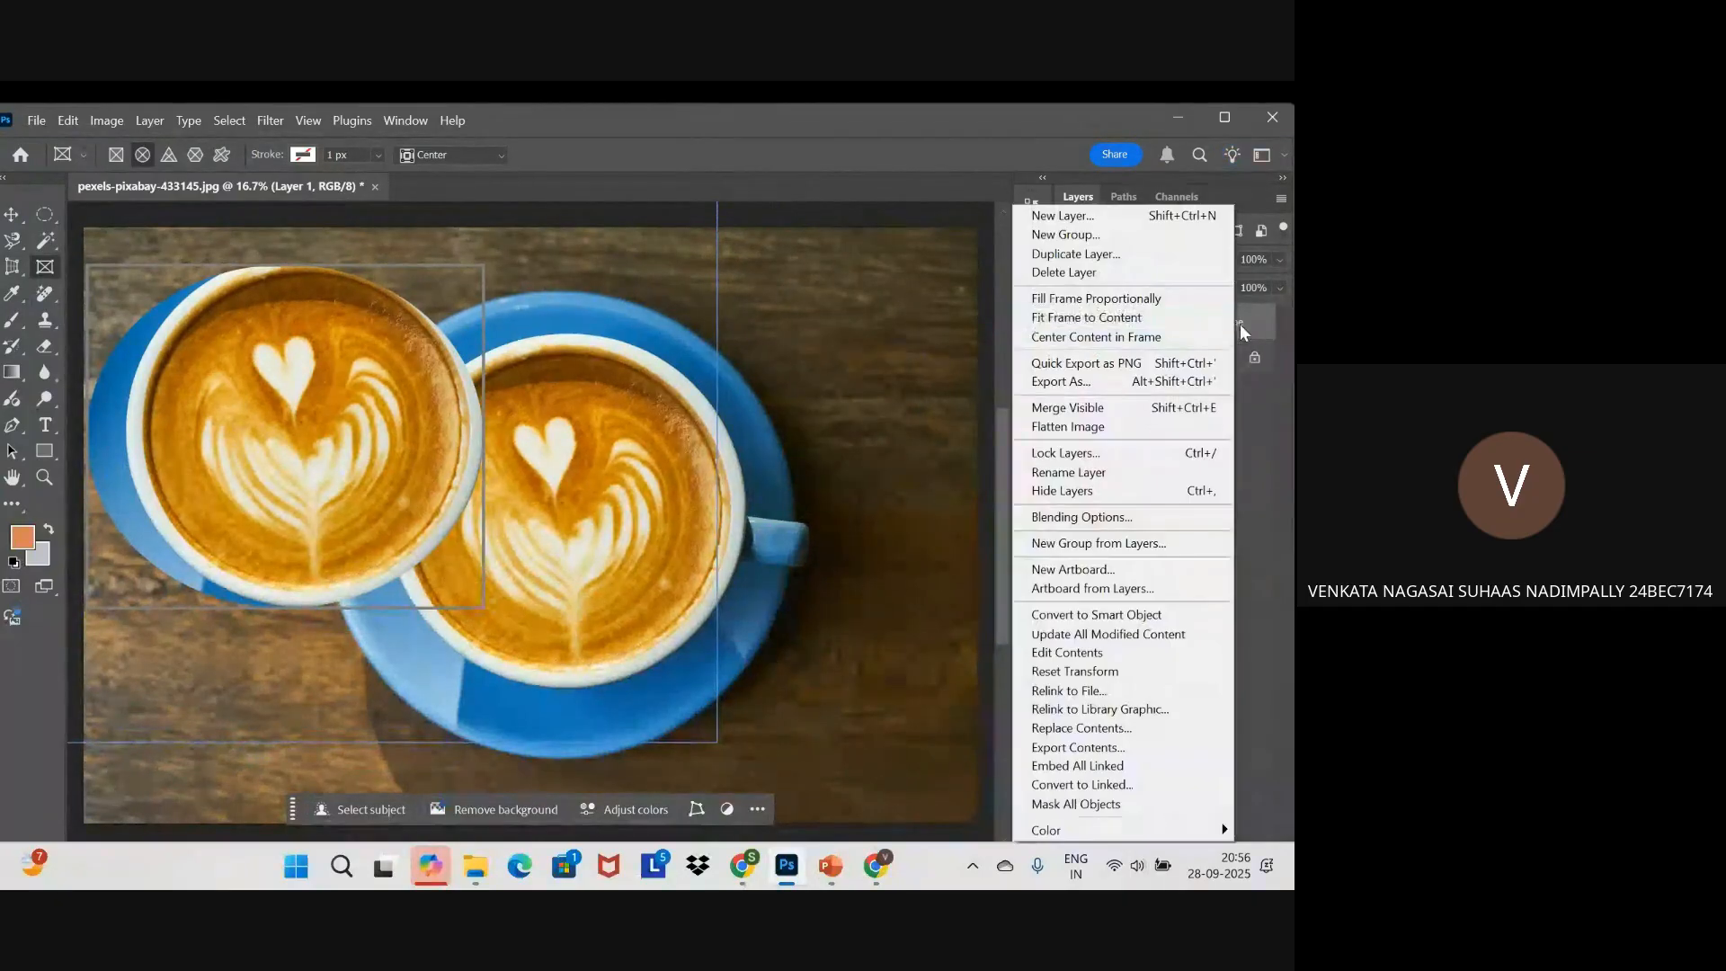
{"action": "left_click", "coordinate": [1269, 326]}
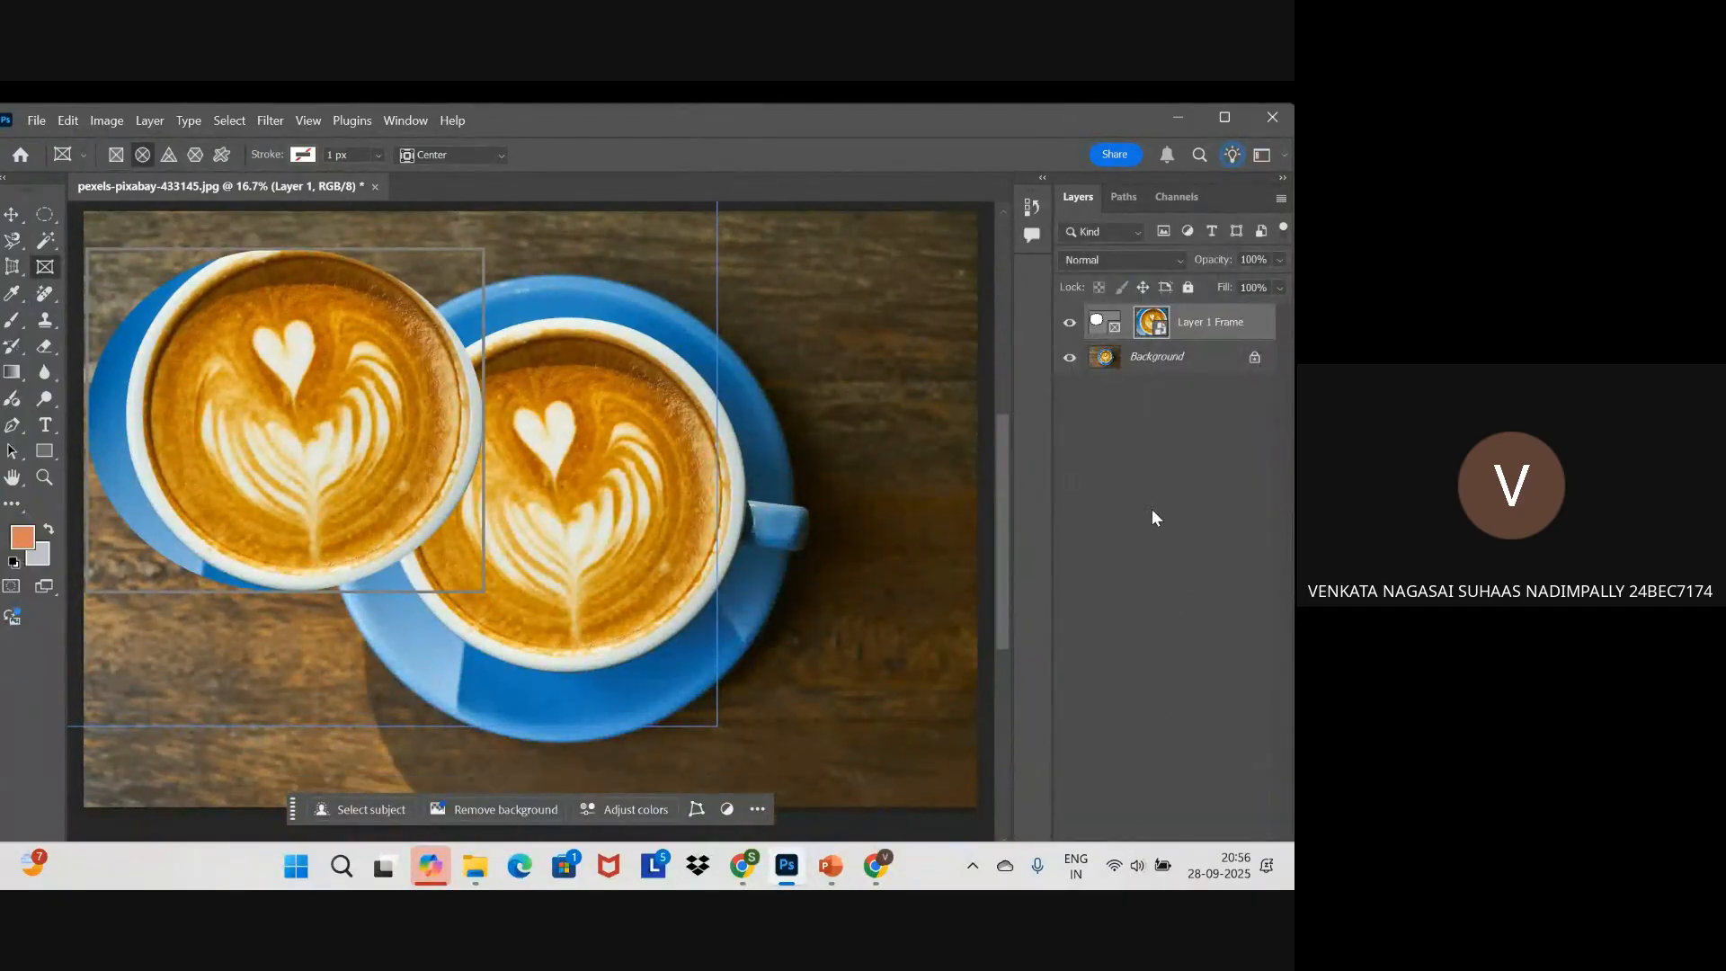
{"action": "mouse_move", "coordinate": [374, 368]}
{"action": "left_mouse_down"}
{"action": "mouse_move", "coordinate": [403, 451]}
{"action": "mouse_move", "coordinate": [419, 404]}
{"action": "mouse_move", "coordinate": [354, 365]}
{"action": "left_mouse_up"}
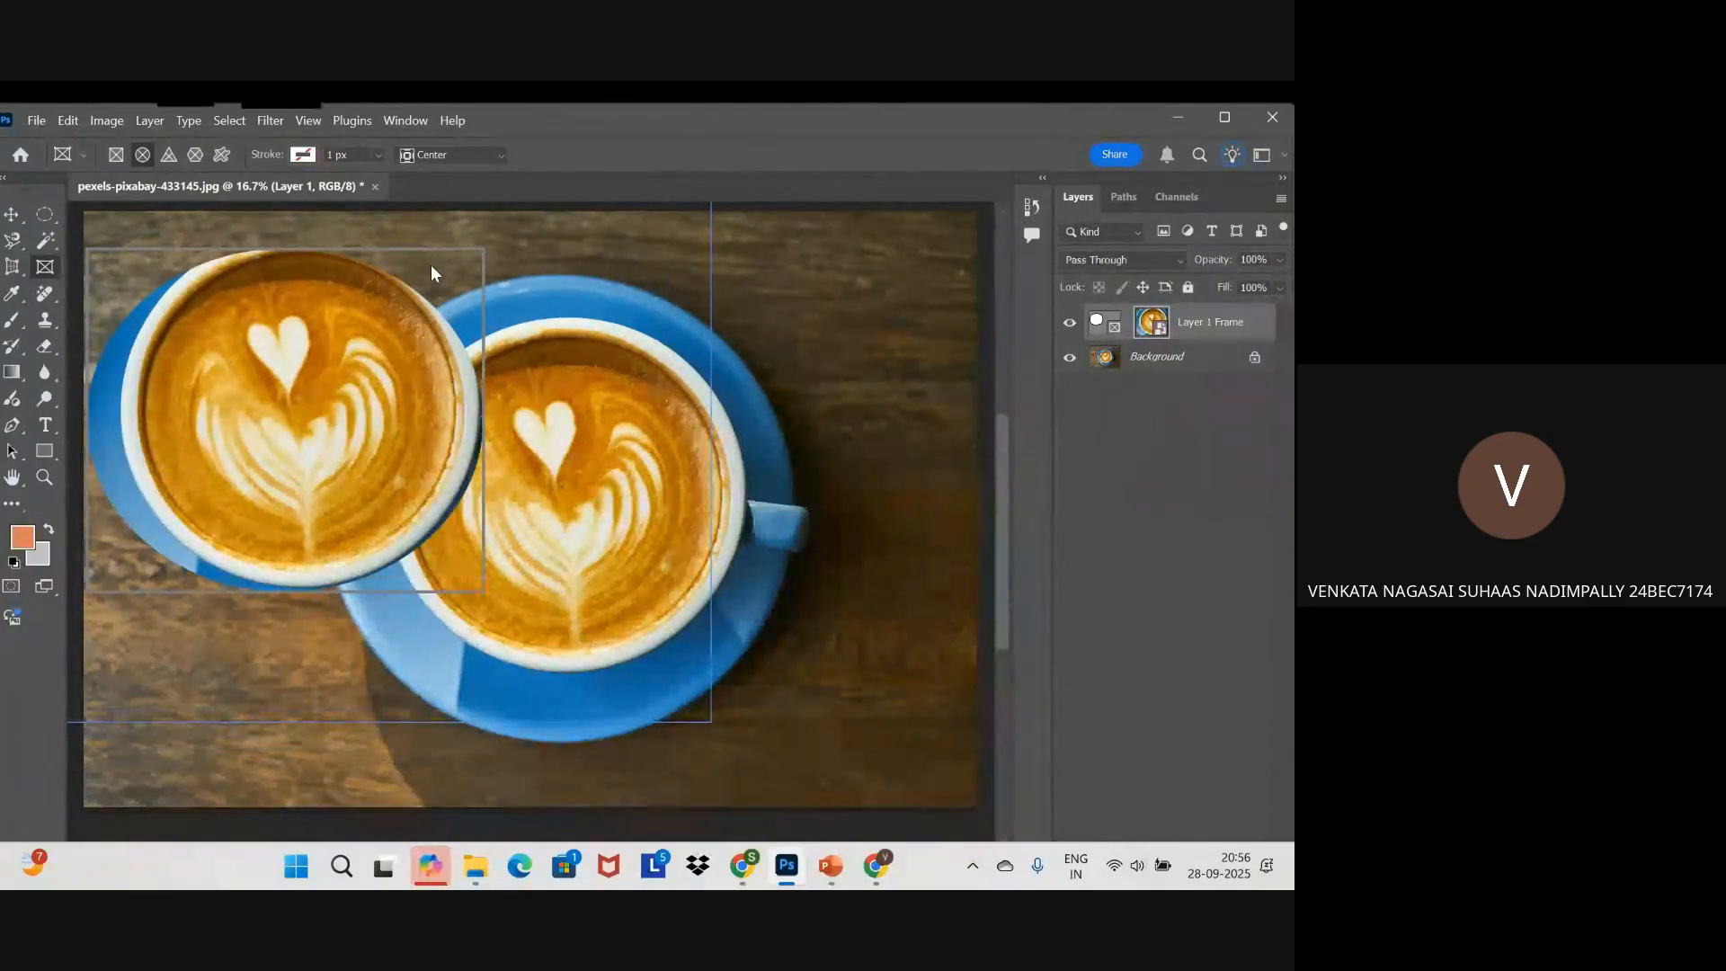
Move the framed cup back over the original cup and nudge it into alignment with the photo underneath.
{"action": "left_click_drag", "start_coordinate": [432, 283], "coordinate": [693, 350]}
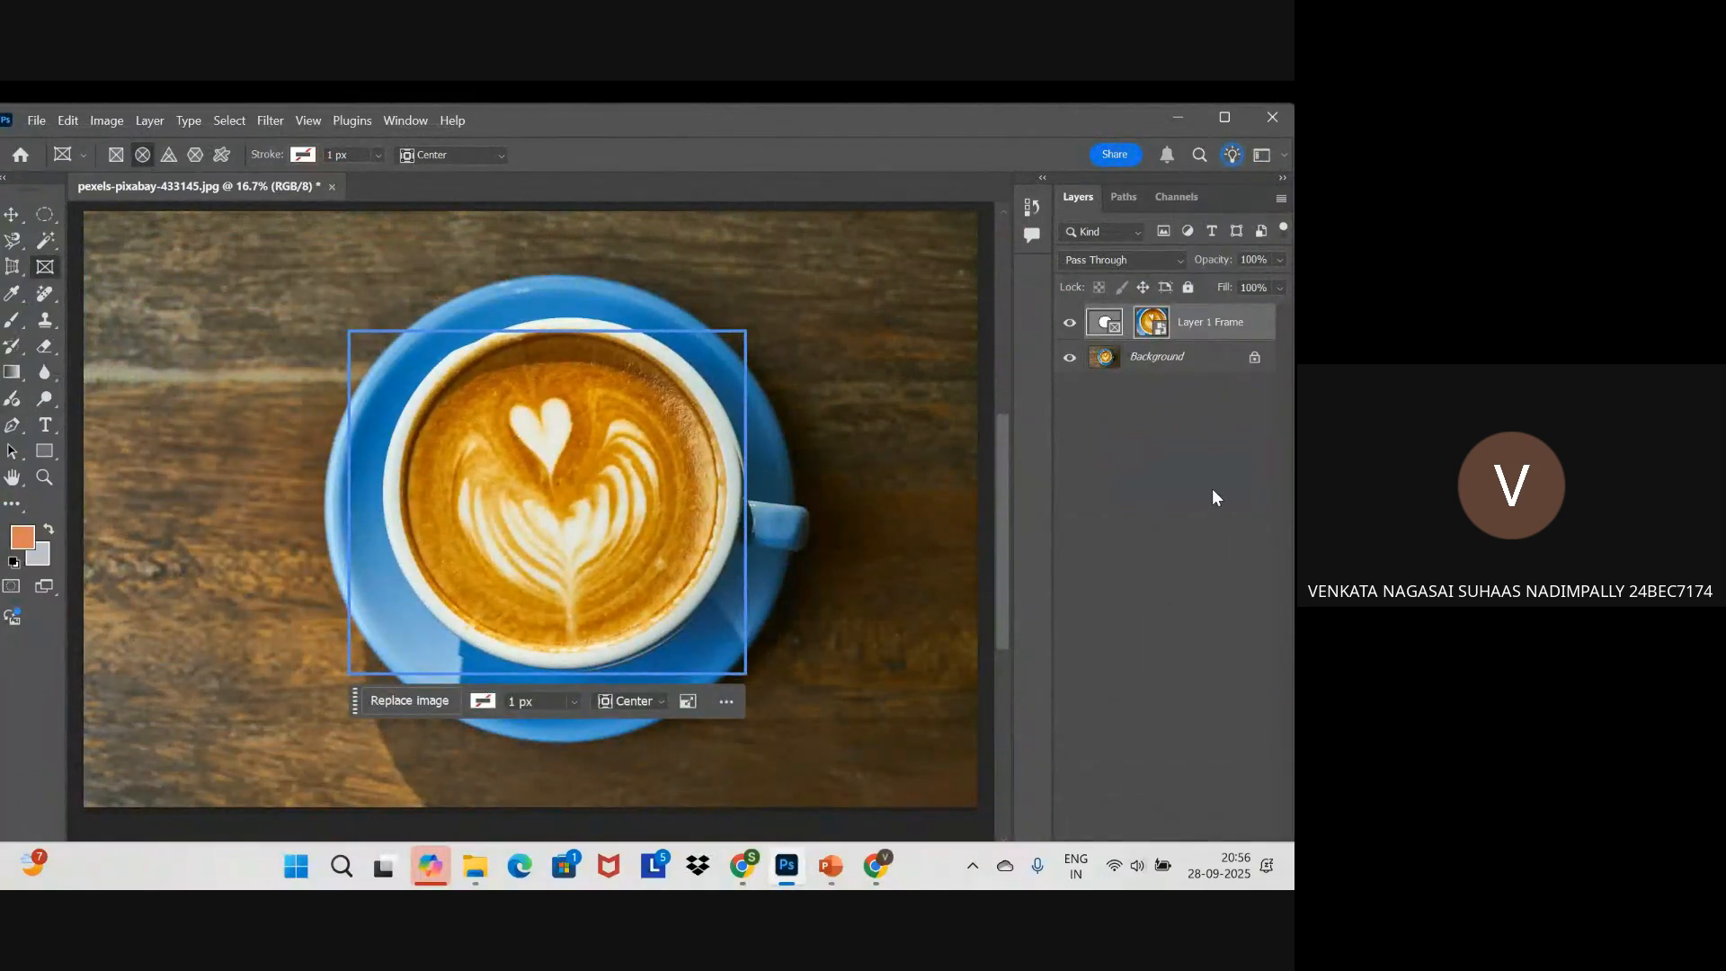
{"action": "right_click", "coordinate": [1230, 329]}
{"action": "key", "text": "Escape"}
{"action": "left_click_drag", "start_coordinate": [1229, 329], "coordinate": [1191, 422]}
{"action": "mouse_move", "coordinate": [647, 460]}
{"action": "left_mouse_down"}
{"action": "mouse_move", "coordinate": [593, 490]}
{"action": "mouse_move", "coordinate": [655, 483]}
{"action": "mouse_move", "coordinate": [661, 457]}
{"action": "left_mouse_up"}
{"action": "left_click_drag", "start_coordinate": [517, 420], "coordinate": [528, 410]}
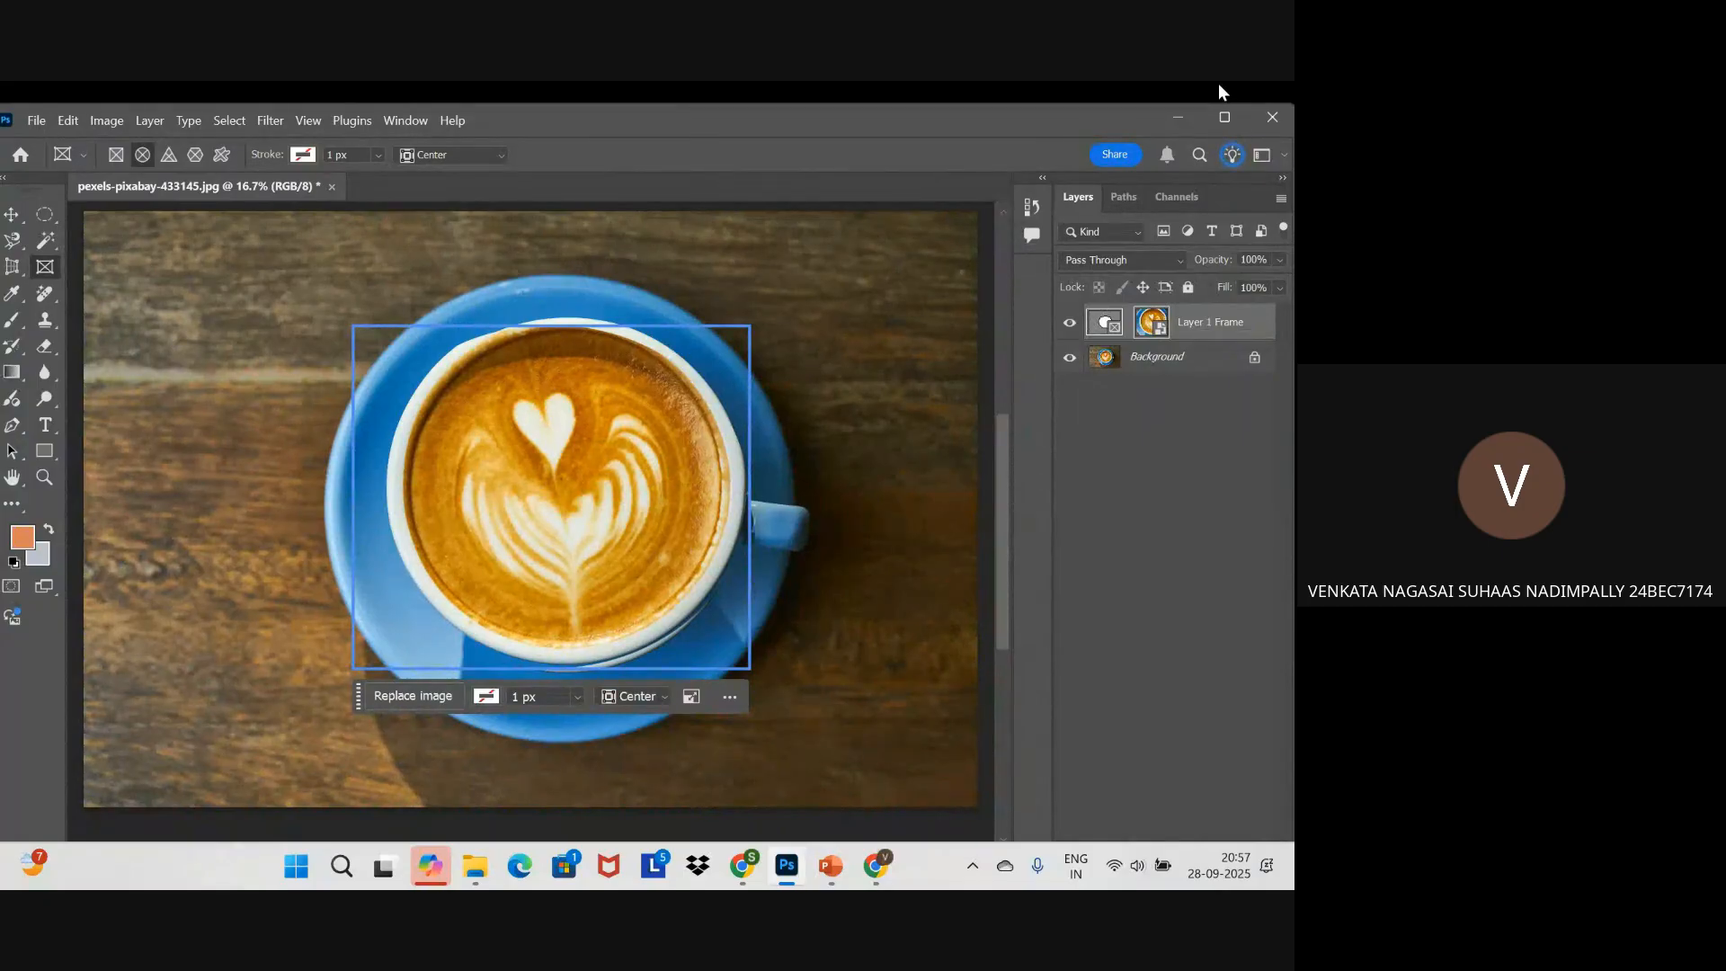
Maximize the window and delete the Layer 1 Frame together with its contents.
{"action": "left_click", "coordinate": [1232, 118]}
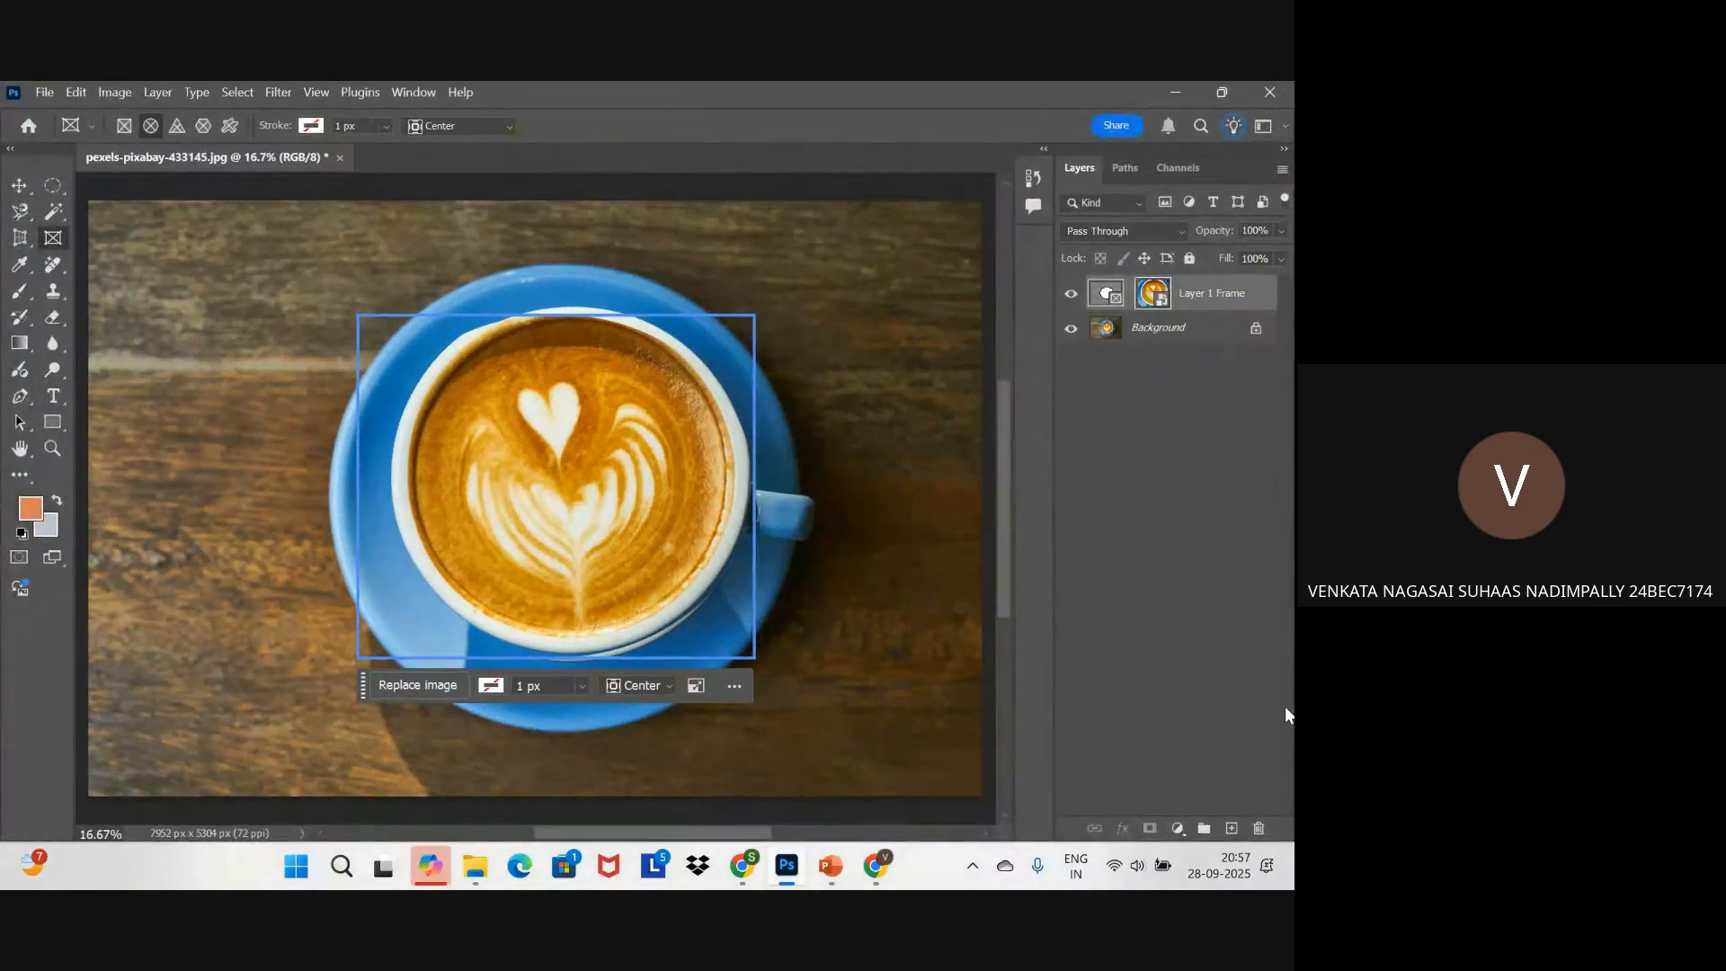
{"action": "left_click", "coordinate": [1259, 829]}
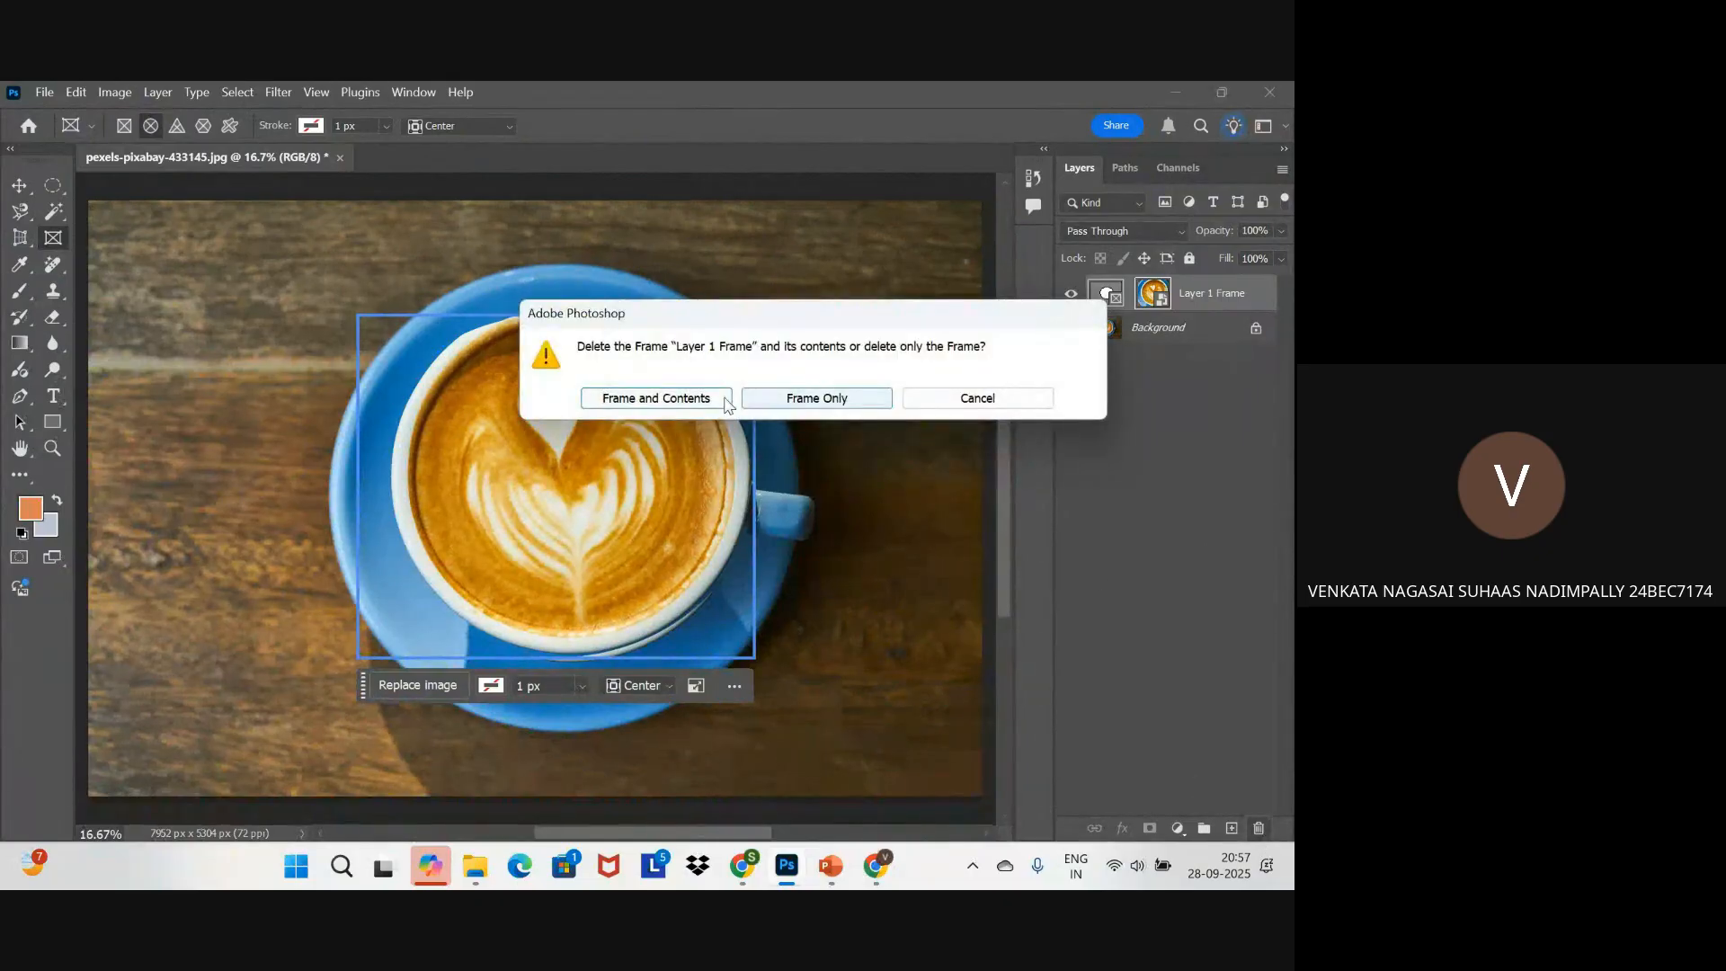
{"action": "left_click", "coordinate": [656, 401]}
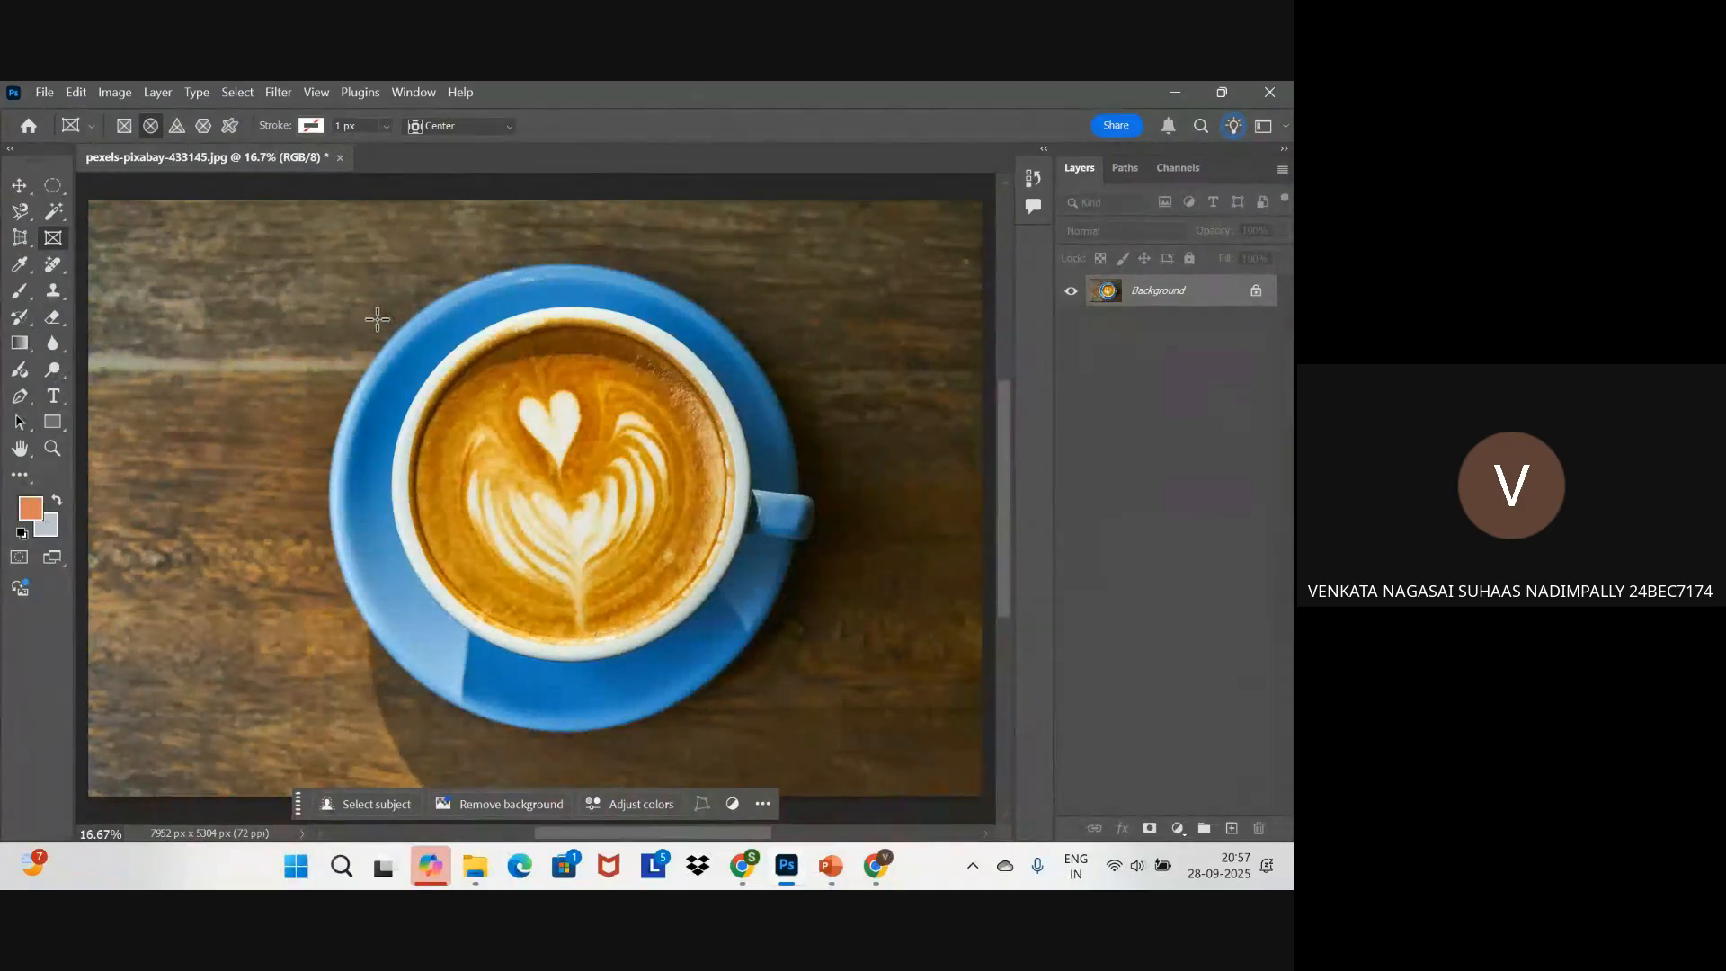
Draw a new elliptical frame on the photo, then move and stretch it to fit over the coffee cup's opening.
{"action": "left_click_drag", "start_coordinate": [377, 319], "coordinate": [54, 509]}
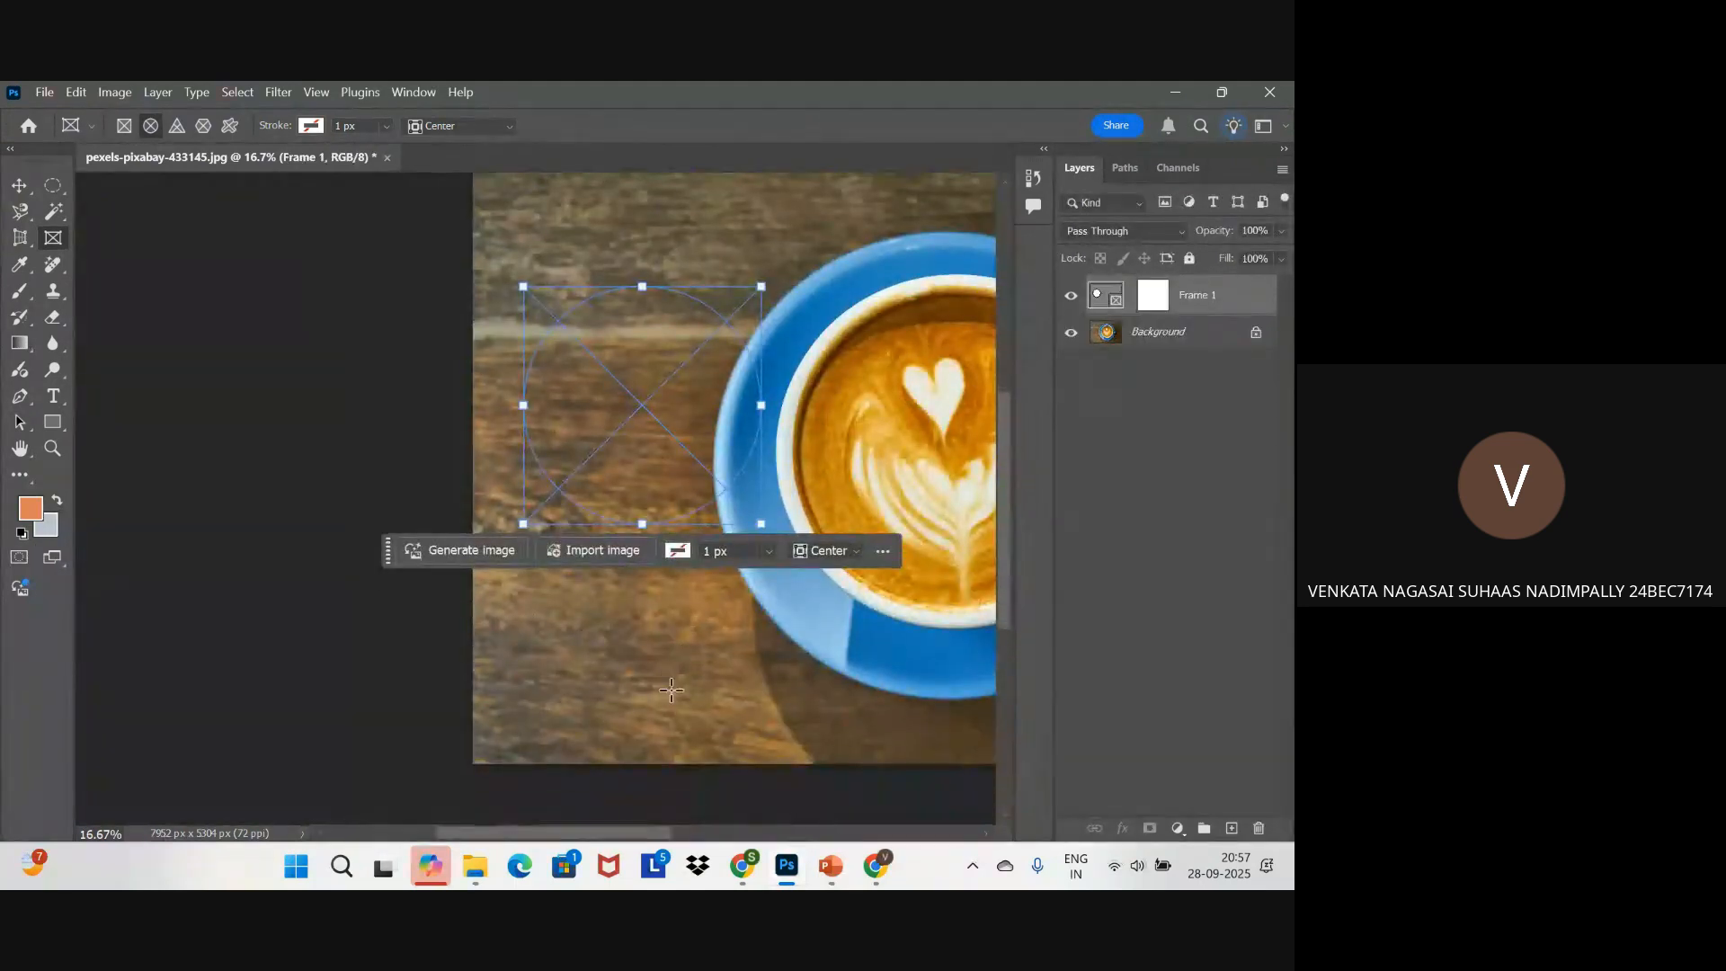
{"action": "scroll", "coordinate": [672, 690], "scroll_direction": "down", "scroll_amount": 1}
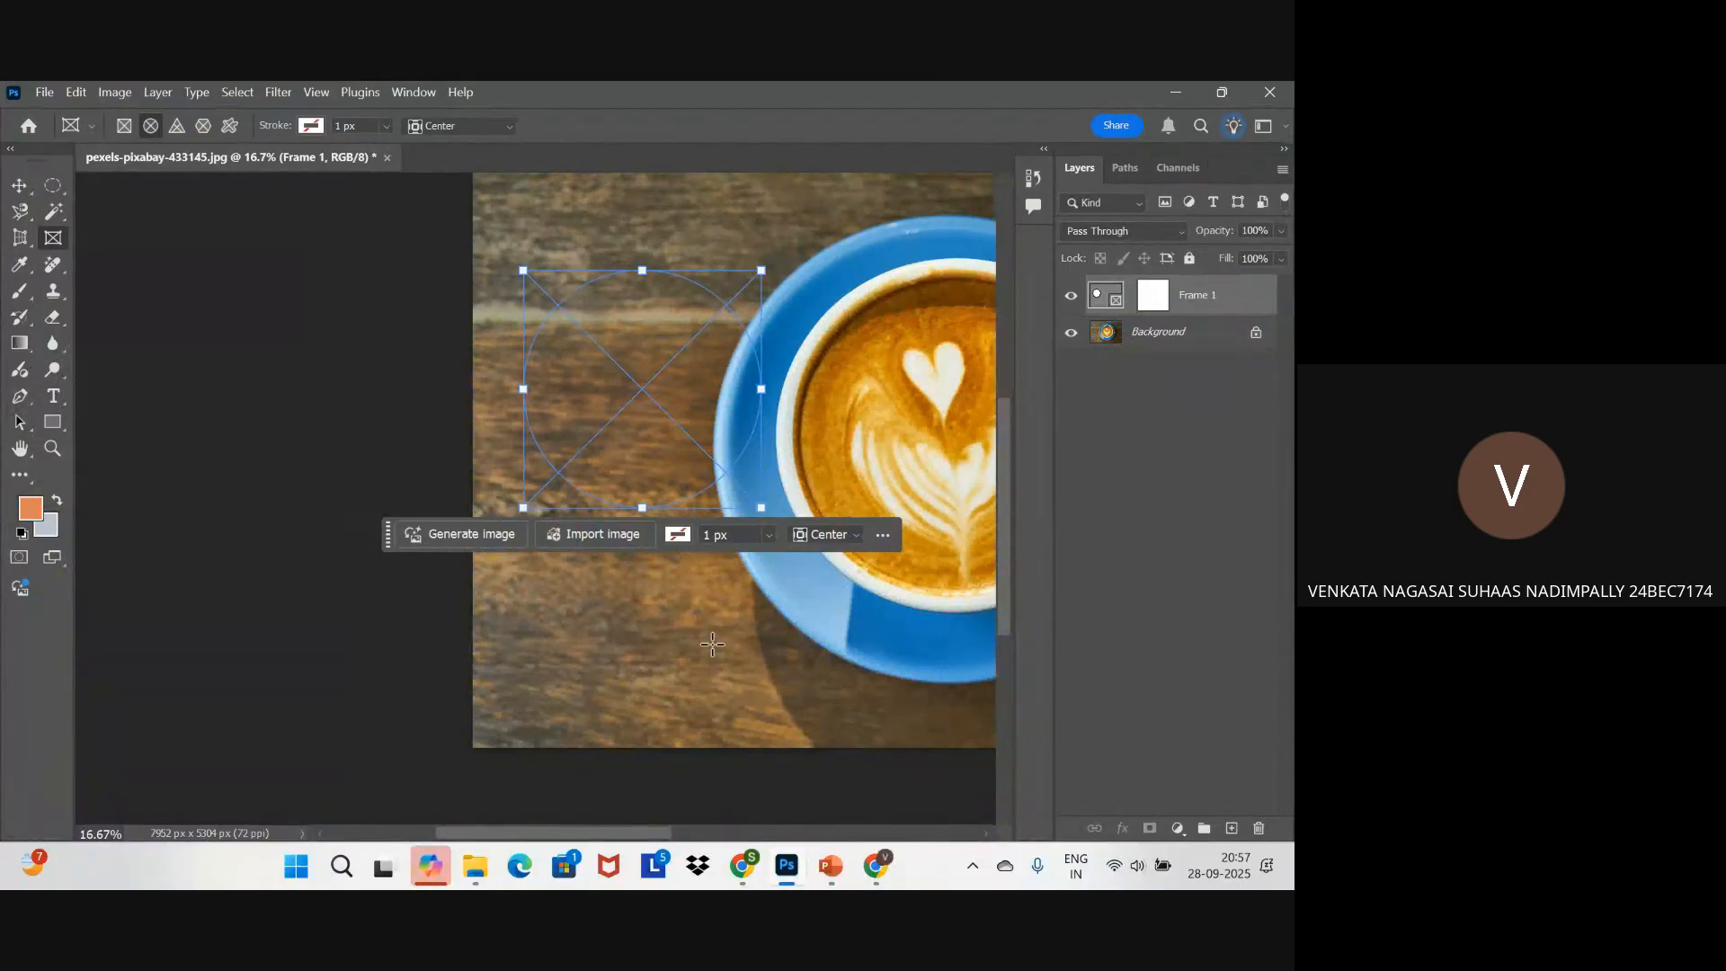
{"action": "left_click_drag", "start_coordinate": [688, 623], "coordinate": [324, 669]}
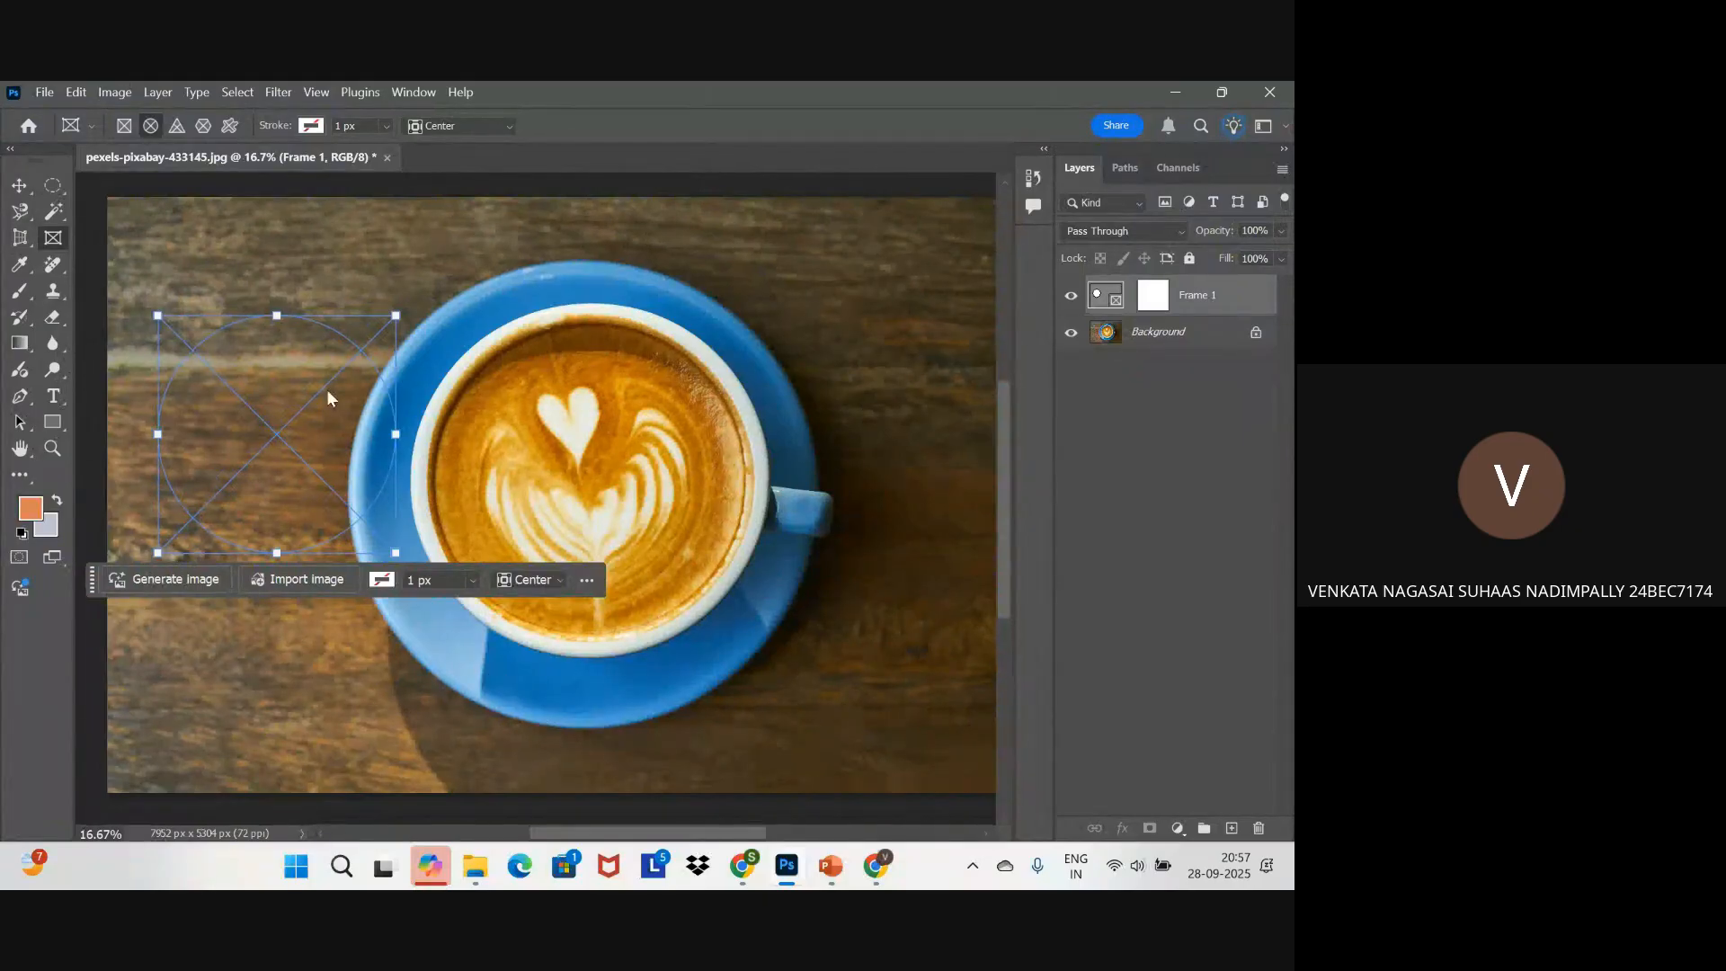
{"action": "left_click_drag", "start_coordinate": [297, 321], "coordinate": [609, 343]}
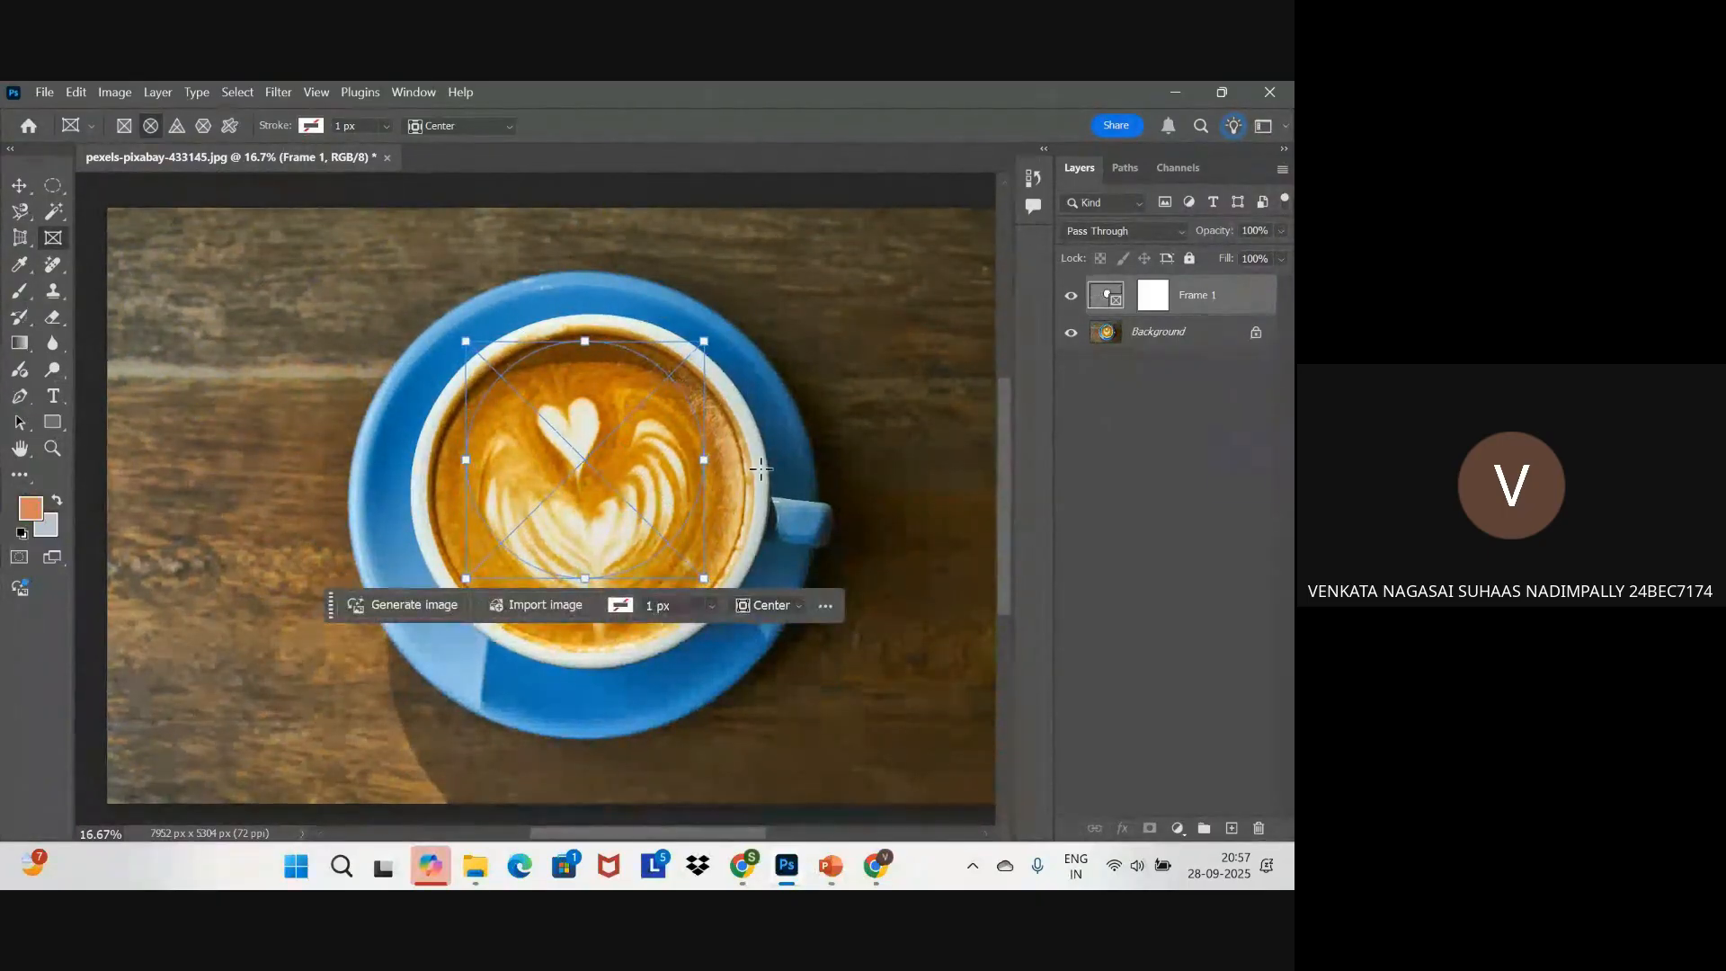
{"action": "left_click_drag", "start_coordinate": [584, 580], "coordinate": [571, 637]}
{"action": "left_click_drag", "start_coordinate": [464, 488], "coordinate": [419, 489]}
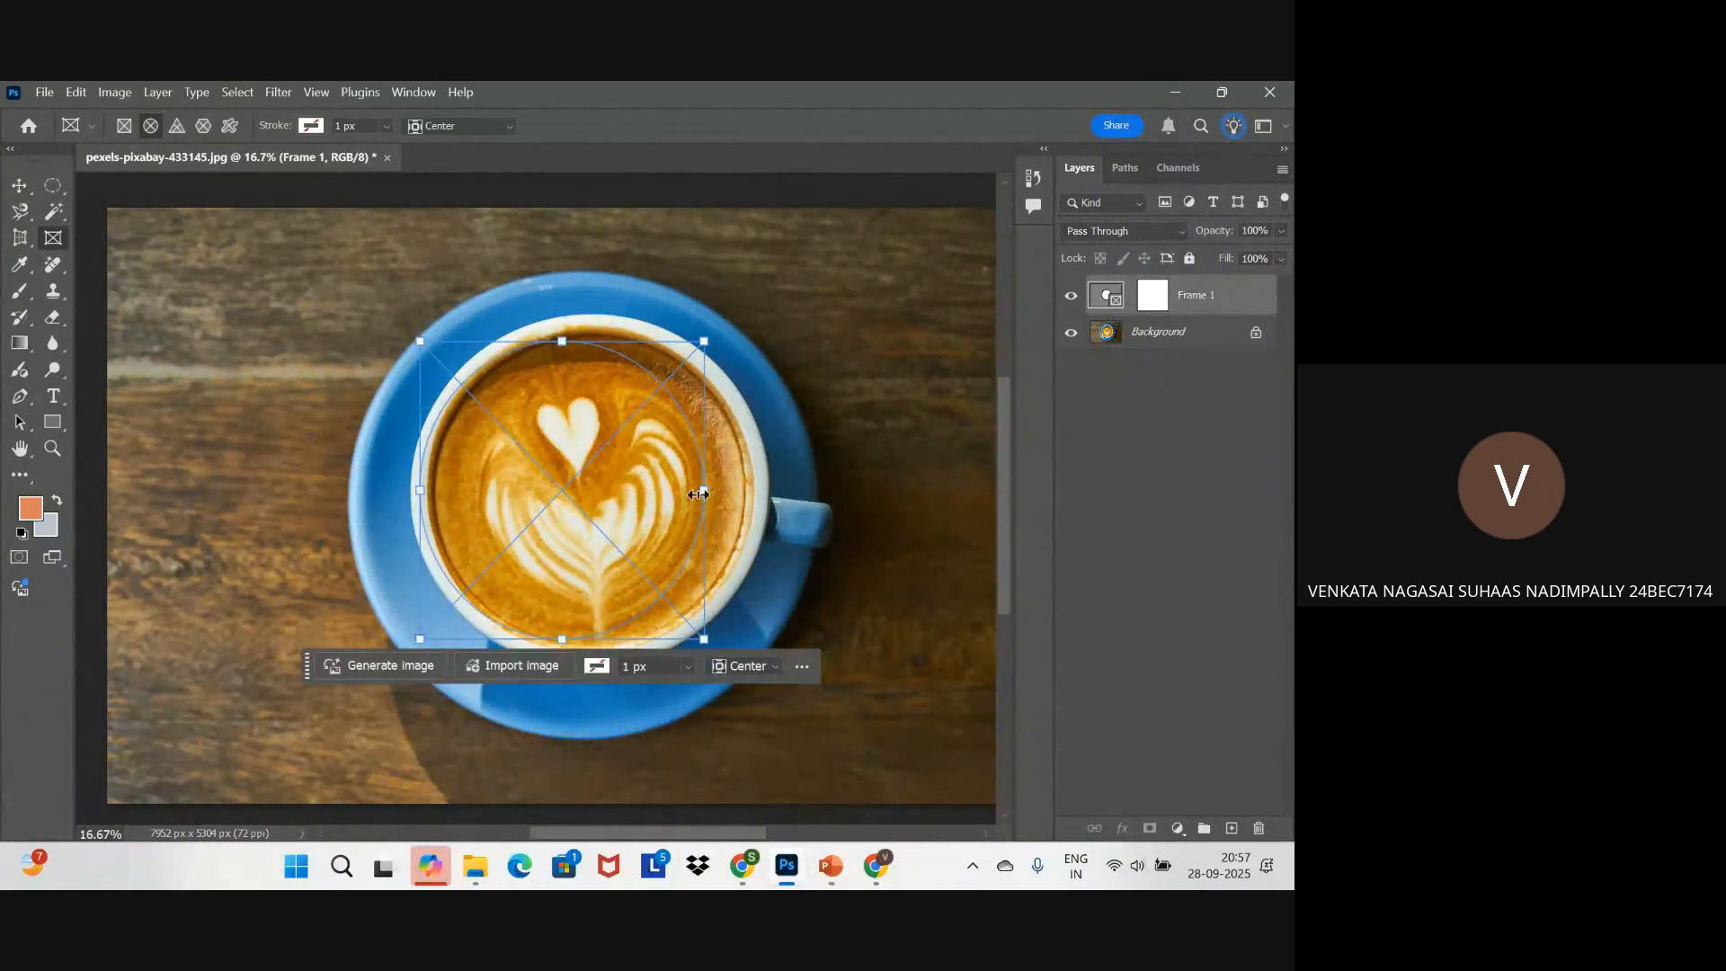
{"action": "mouse_move", "coordinate": [705, 494]}
{"action": "left_mouse_down"}
{"action": "mouse_move", "coordinate": [761, 491]}
{"action": "mouse_move", "coordinate": [707, 482]}
{"action": "left_mouse_up"}
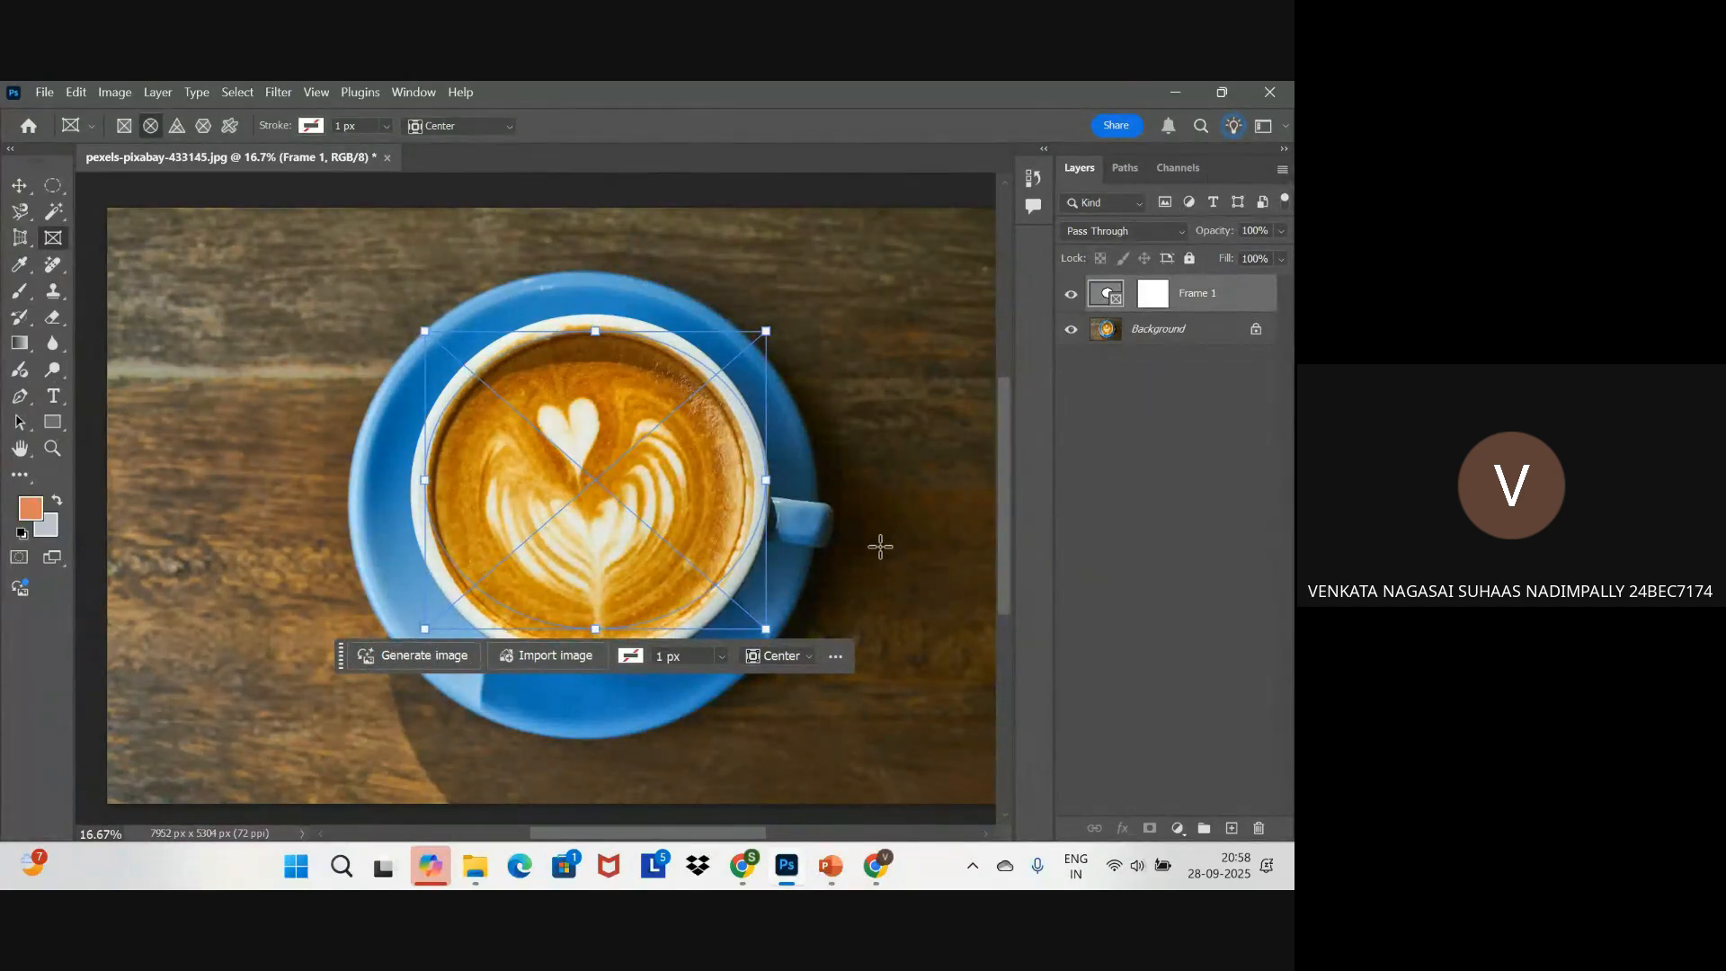
Place the pexels-fabianwiktor-994605 beach image from the Frame tool folder into the empty frame on the cup.
{"action": "key", "text": "ctrl+minus"}
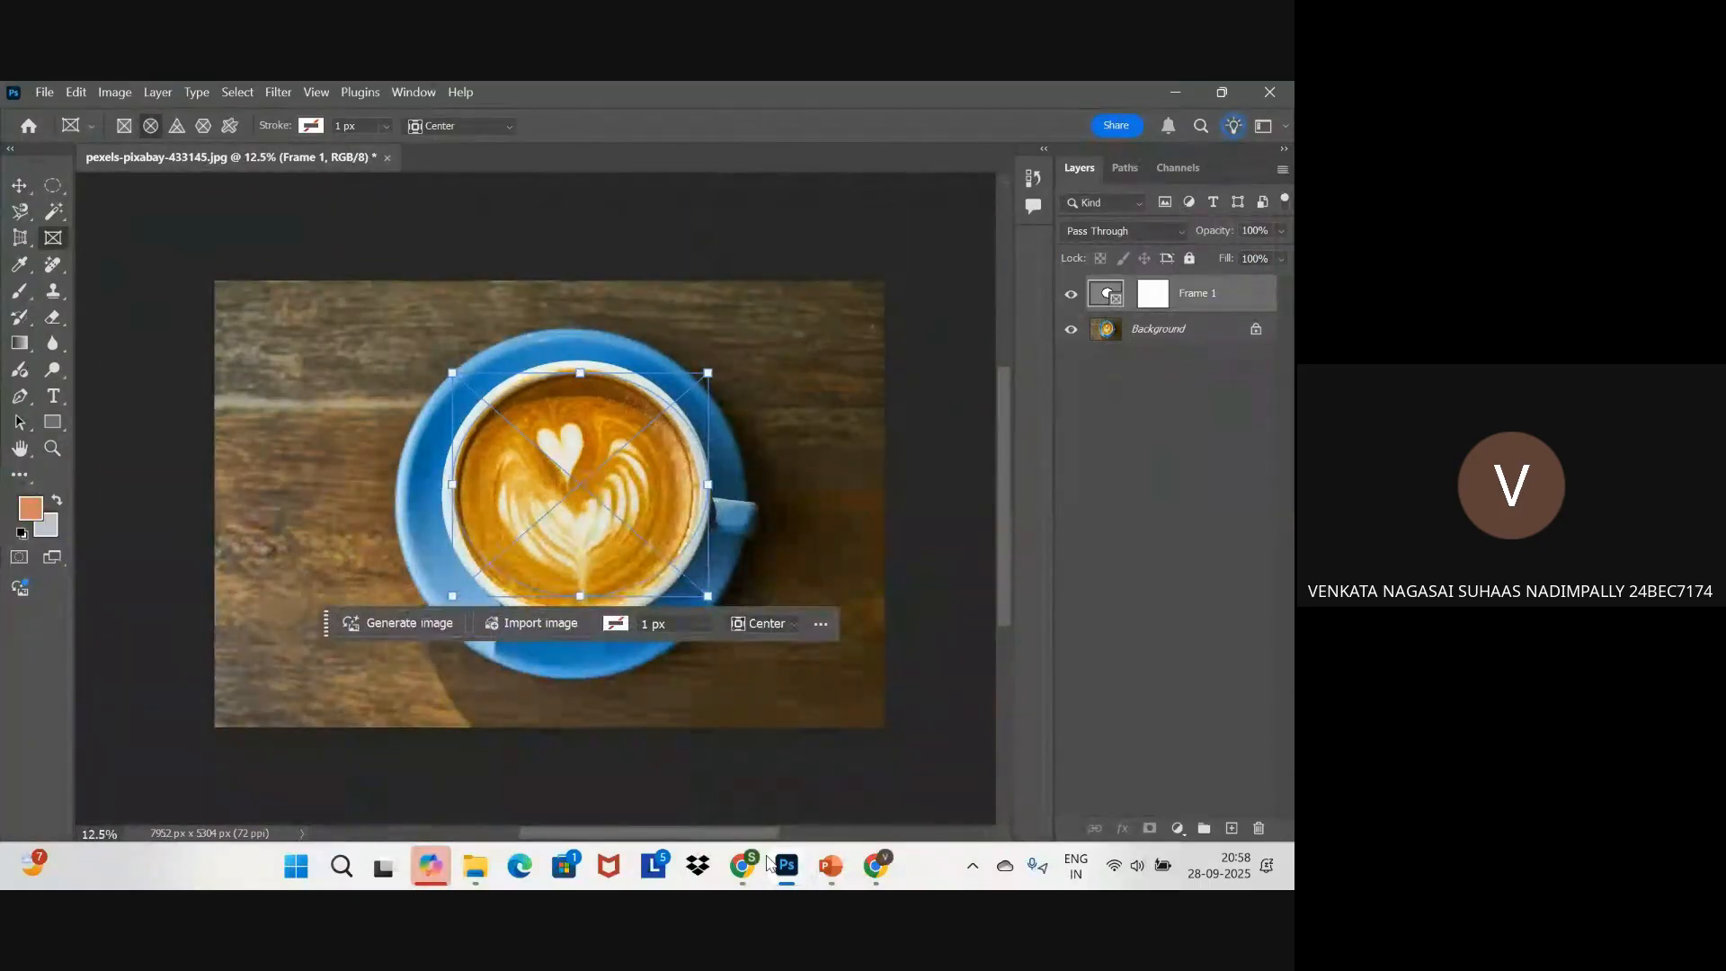
{"action": "left_click", "coordinate": [520, 866]}
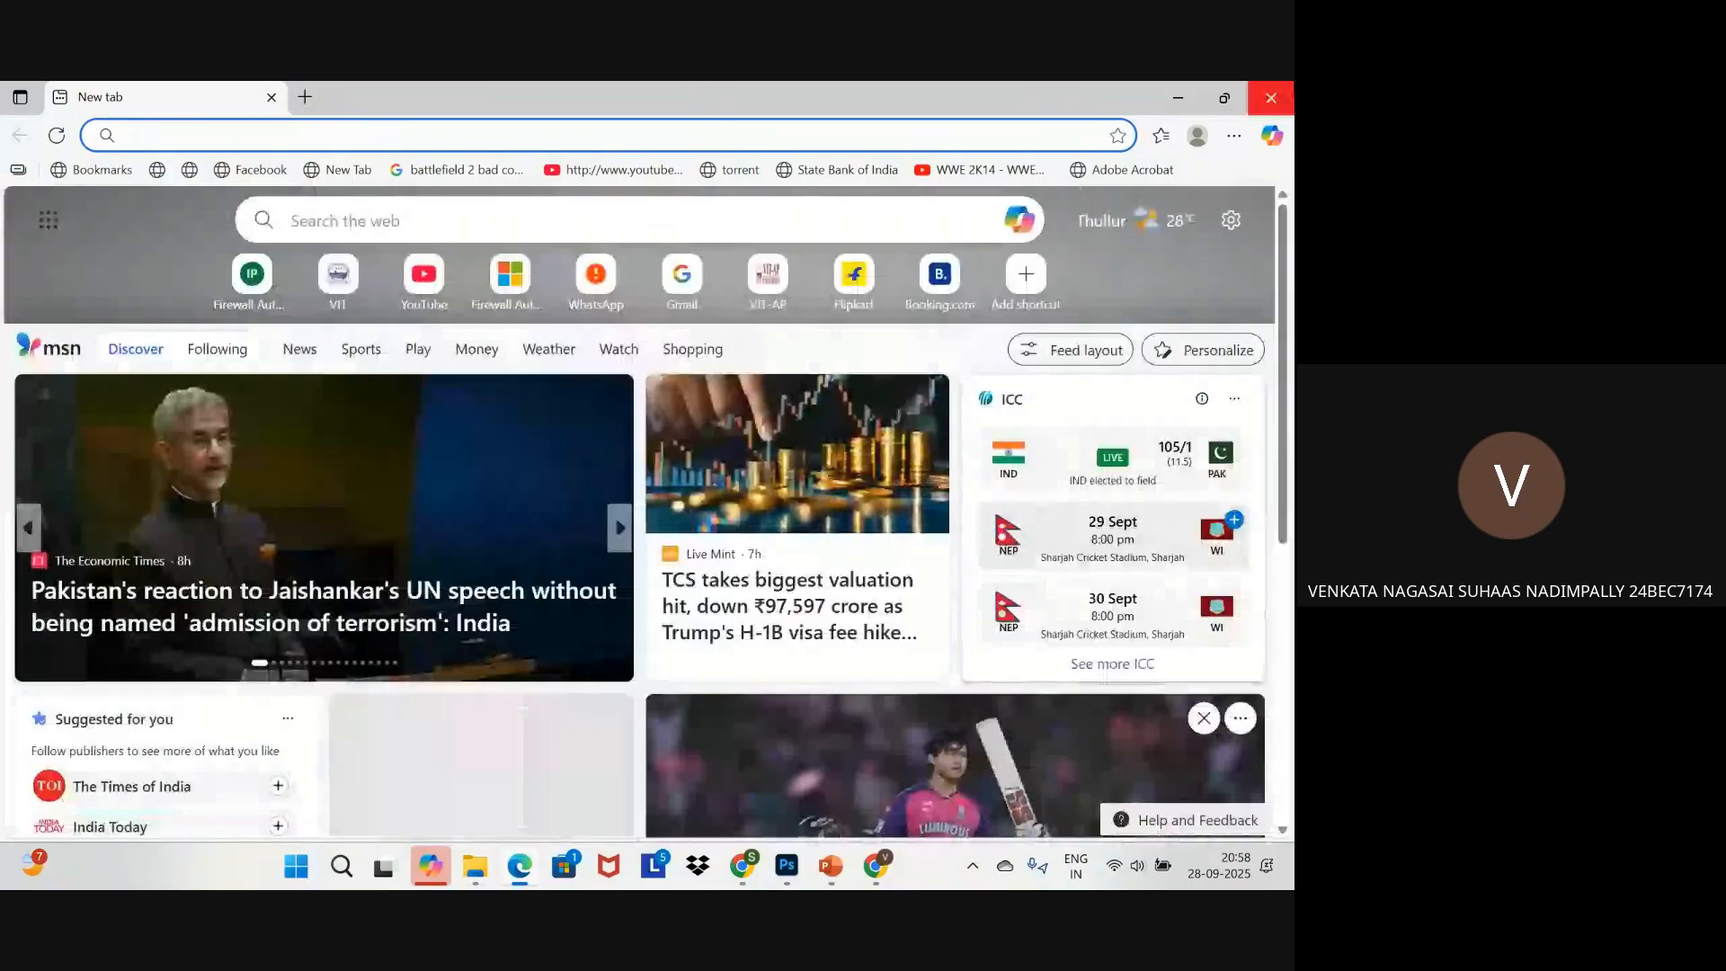
{"action": "left_click", "coordinate": [1270, 97]}
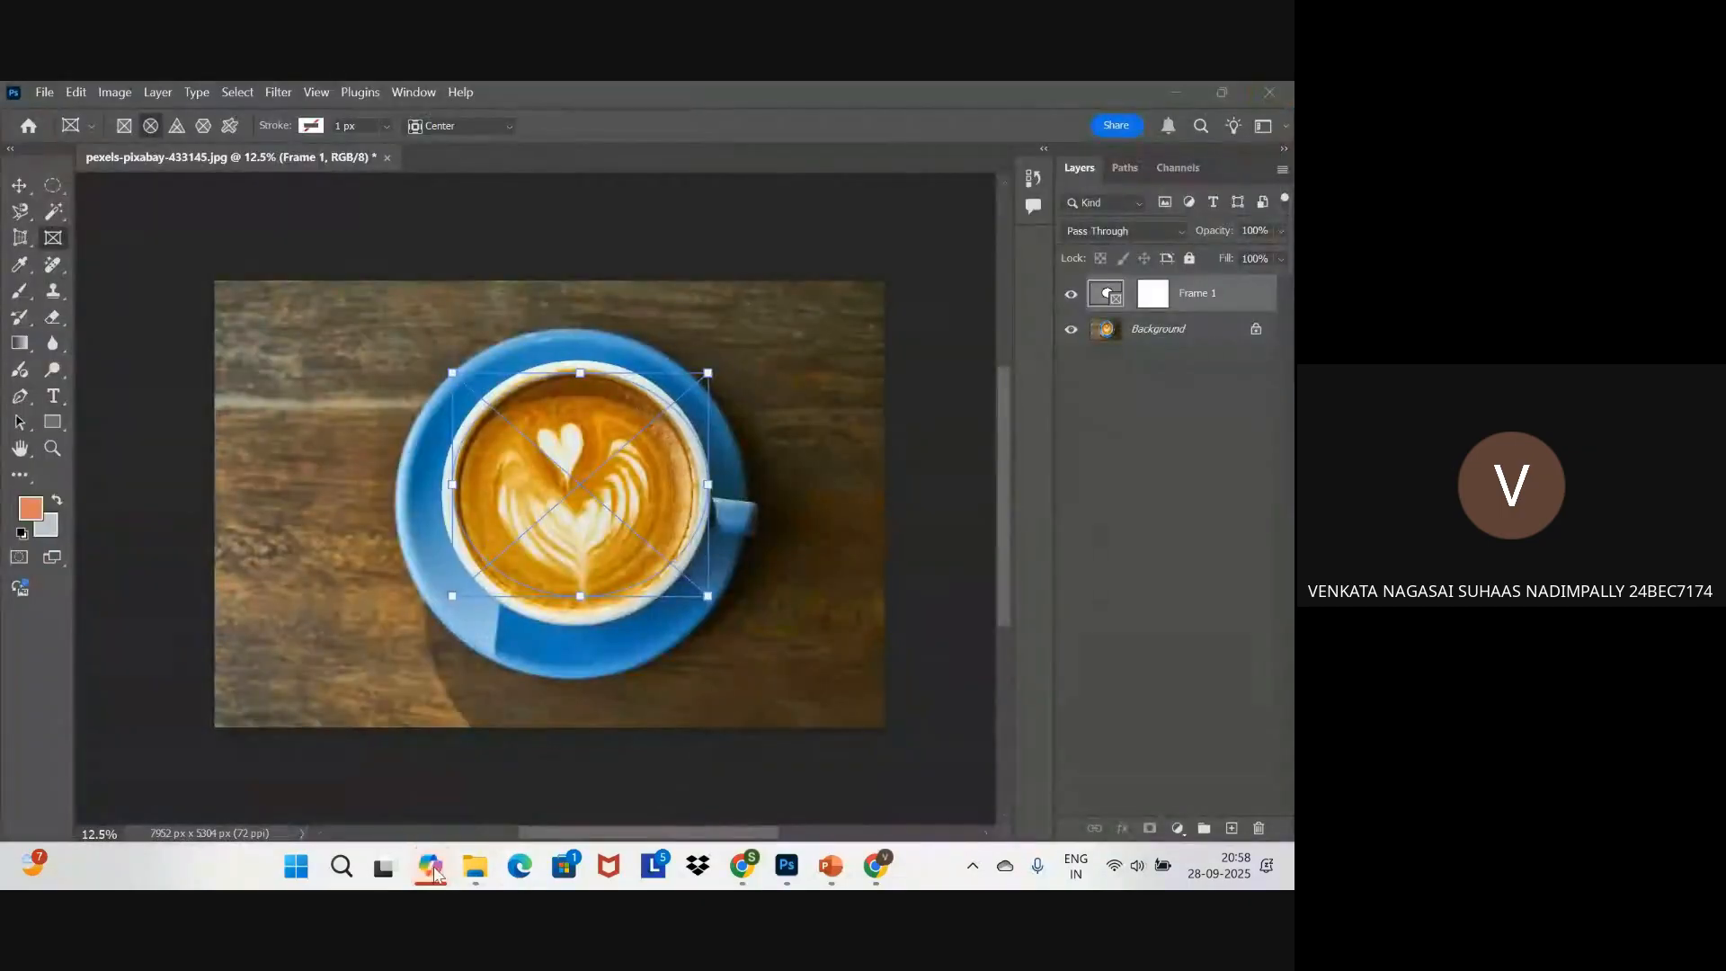
{"action": "left_click", "coordinate": [483, 870]}
{"action": "left_click_drag", "start_coordinate": [404, 539], "coordinate": [667, 271]}
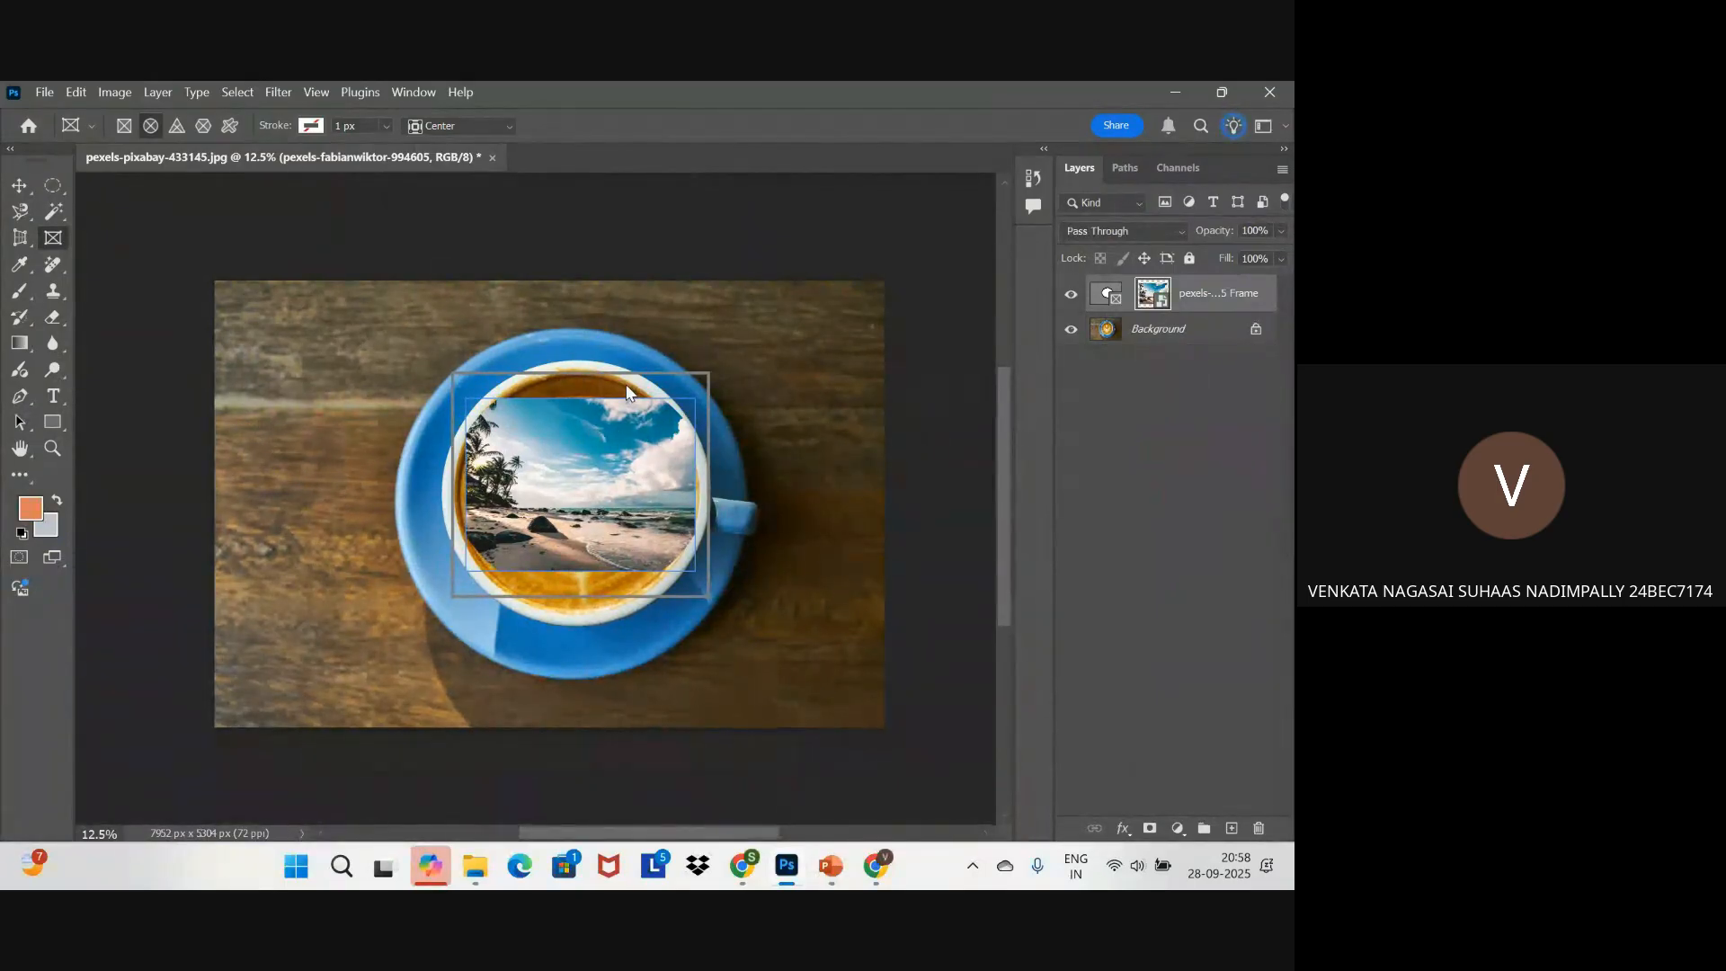
Reposition the frame with the beach image over the cup and shift the image slightly inside the frame.
{"action": "mouse_move", "coordinate": [625, 384]}
{"action": "left_mouse_down"}
{"action": "mouse_move", "coordinate": [606, 415]}
{"action": "mouse_move", "coordinate": [407, 387]}
{"action": "mouse_move", "coordinate": [554, 381]}
{"action": "mouse_move", "coordinate": [583, 412]}
{"action": "mouse_move", "coordinate": [599, 401]}
{"action": "left_mouse_up"}
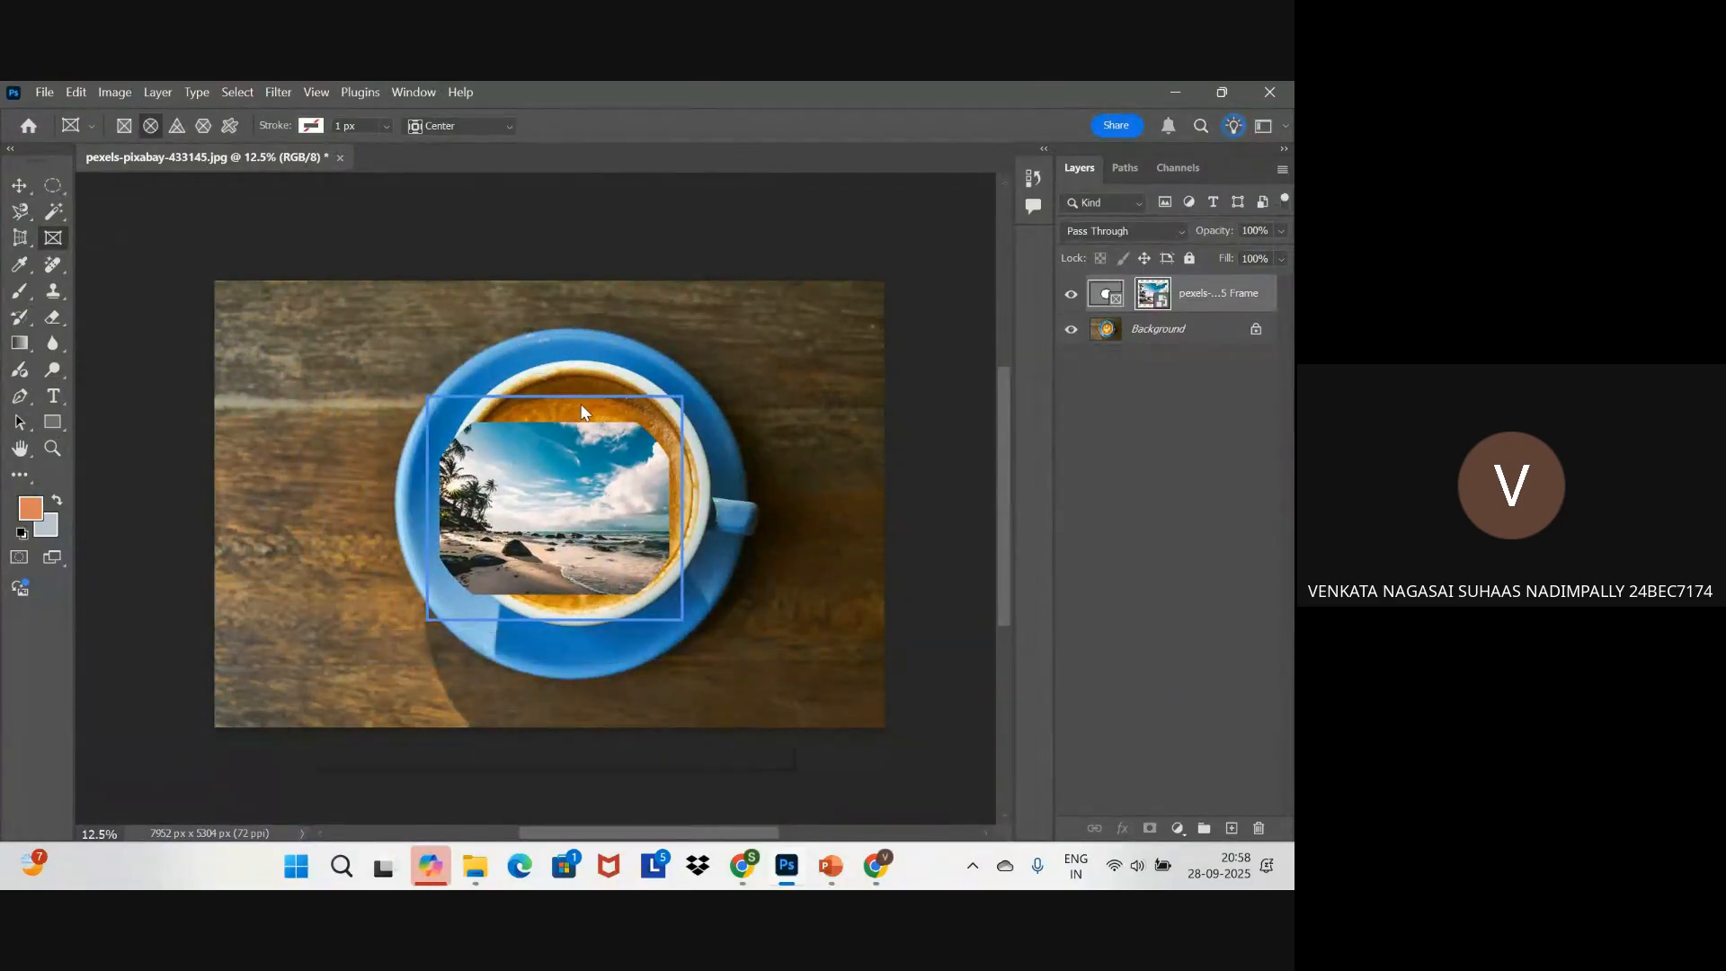
{"action": "left_click", "coordinate": [537, 395]}
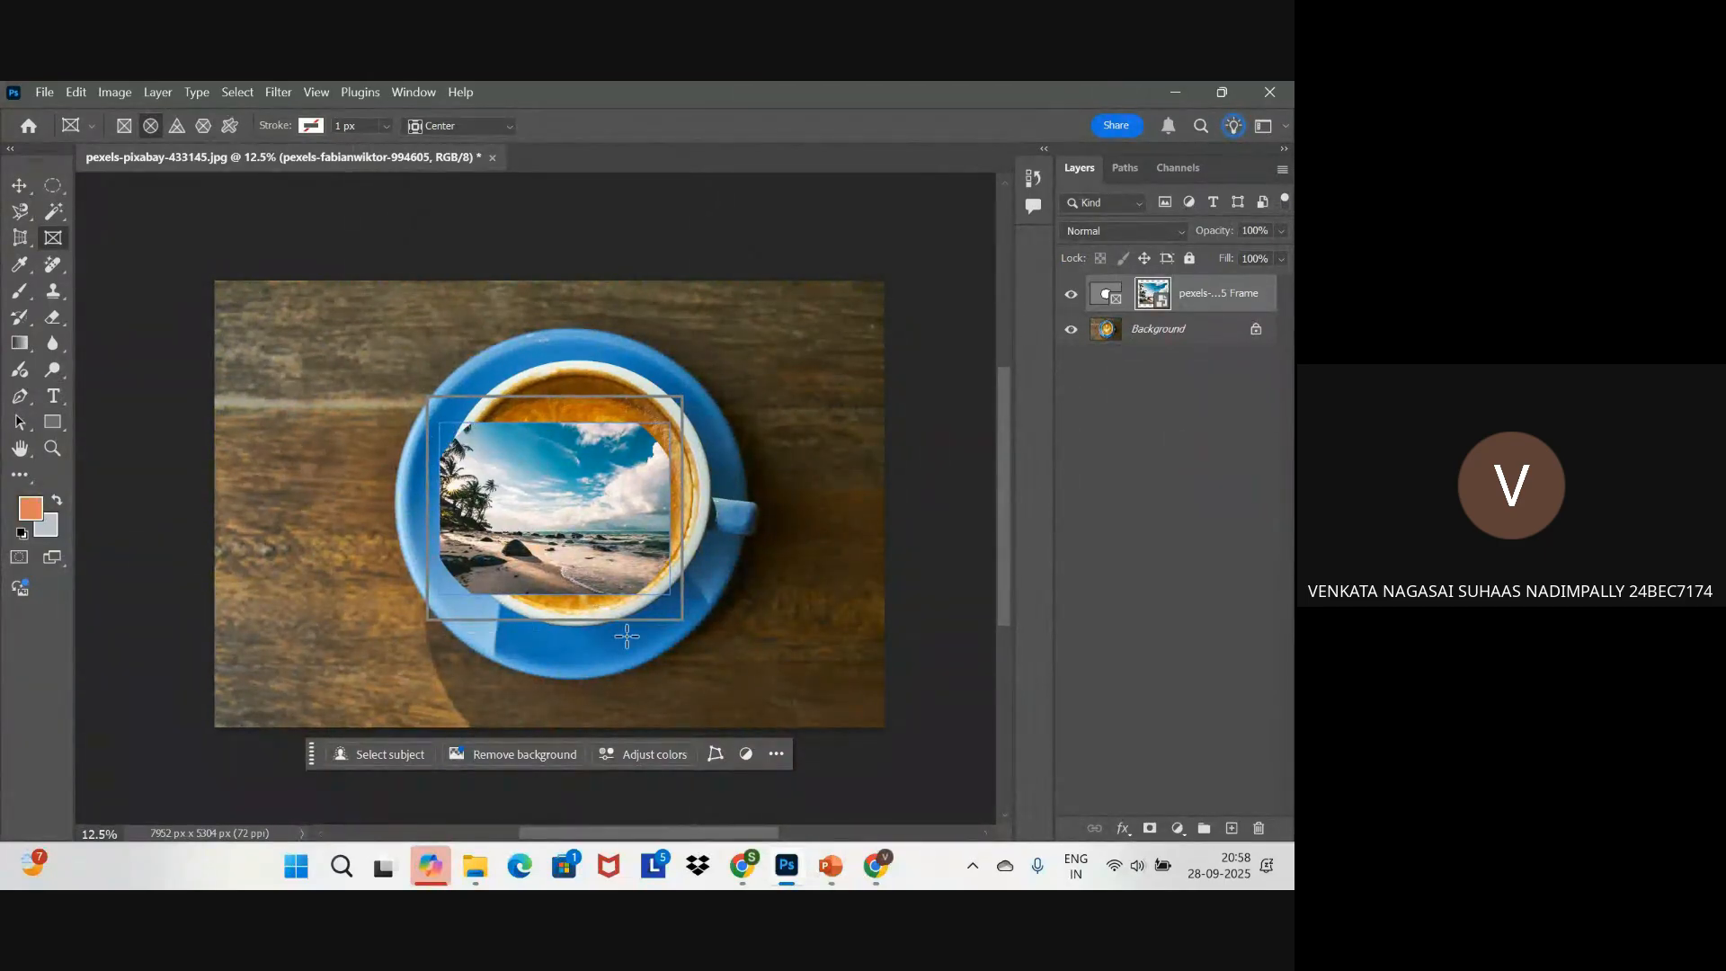
{"action": "mouse_move", "coordinate": [554, 505]}
{"action": "left_mouse_down"}
{"action": "mouse_move", "coordinate": [549, 550]}
{"action": "mouse_move", "coordinate": [590, 473]}
{"action": "mouse_move", "coordinate": [543, 511]}
{"action": "mouse_move", "coordinate": [567, 500]}
{"action": "mouse_move", "coordinate": [575, 515]}
{"action": "left_mouse_up"}
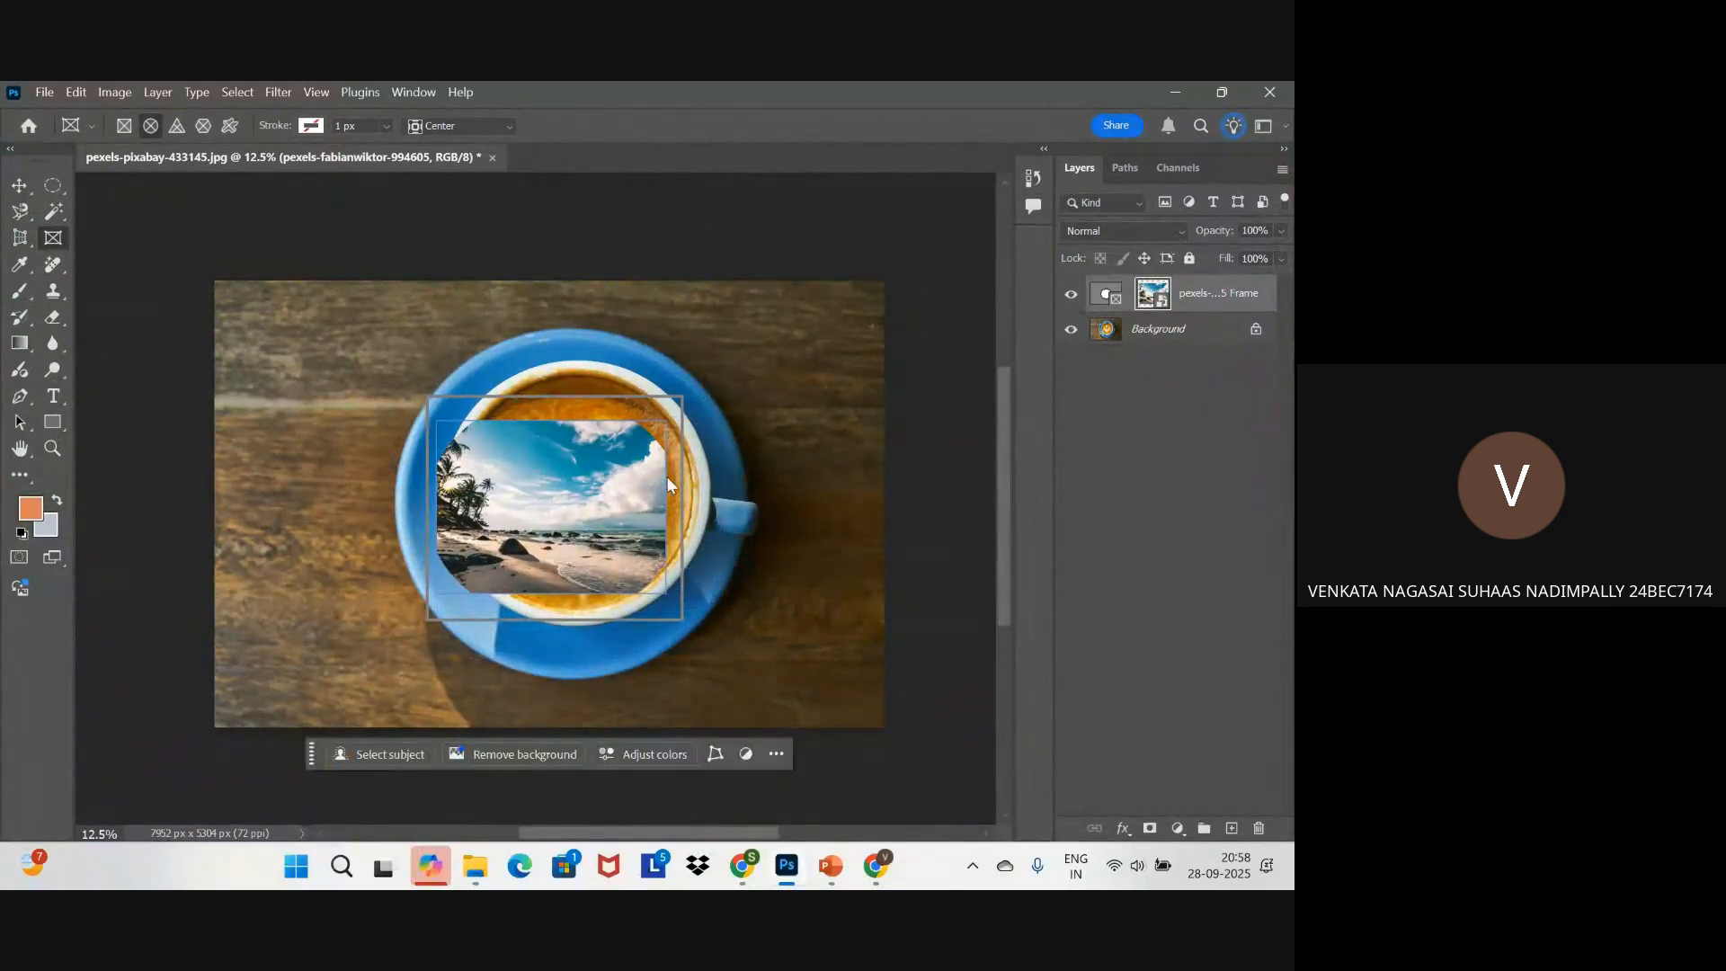
{"action": "left_click", "coordinate": [566, 394]}
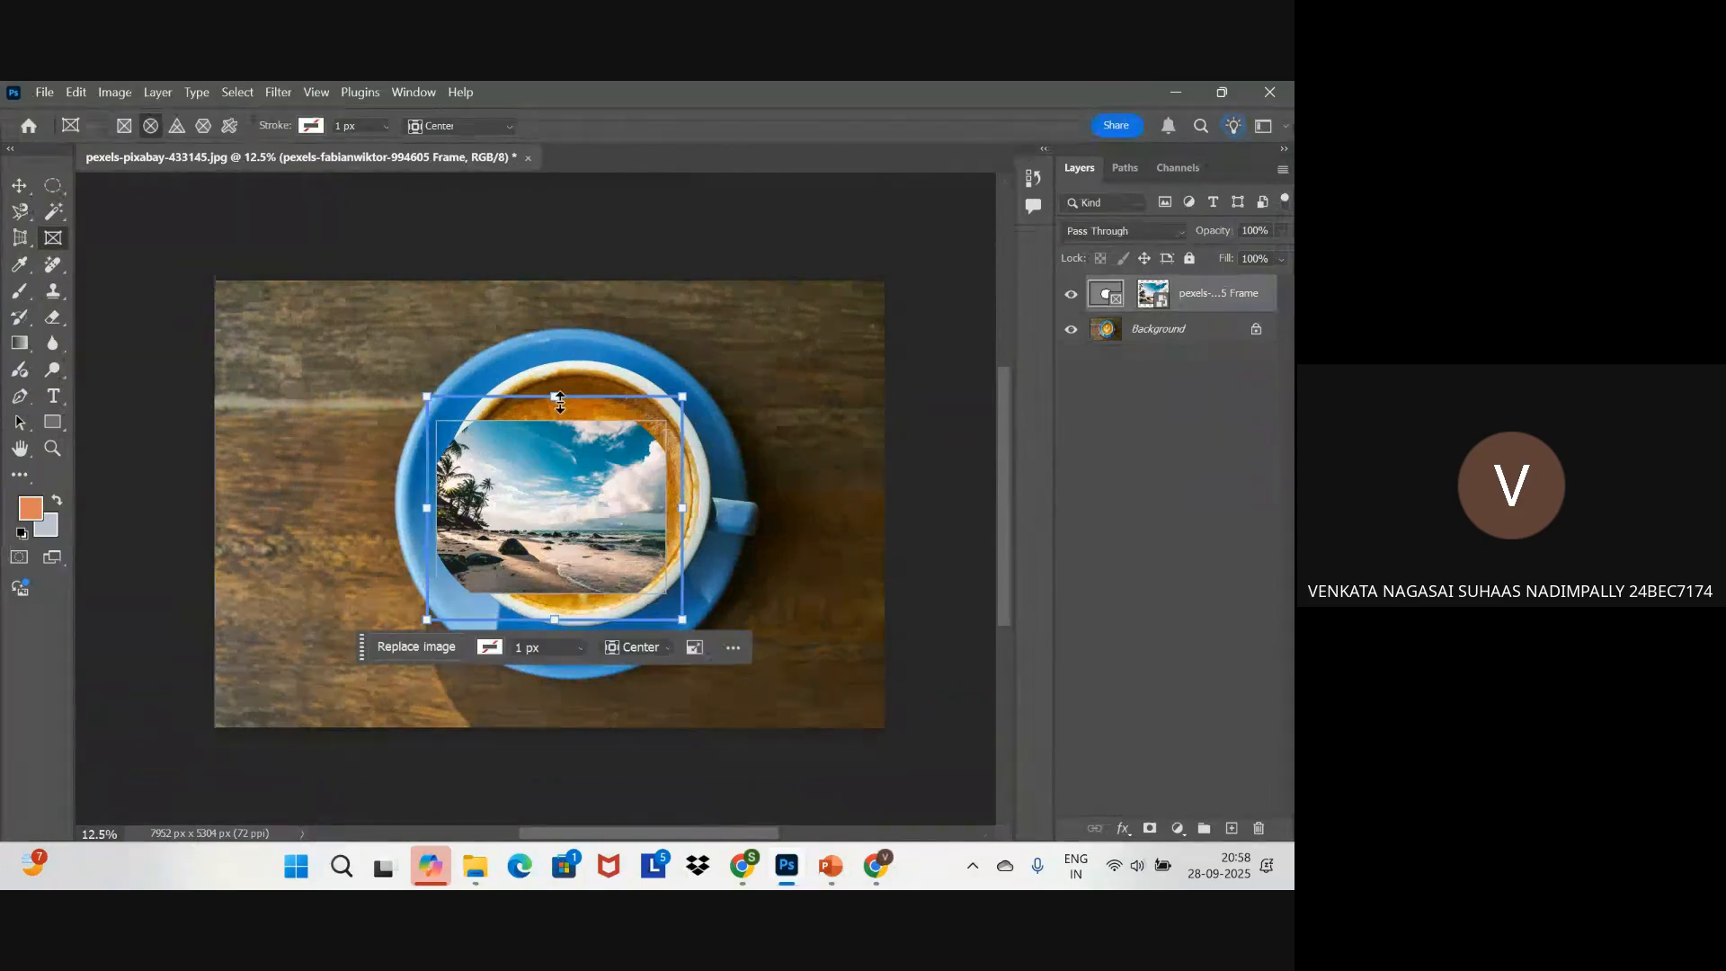
{"action": "mouse_move", "coordinate": [591, 417]}
{"action": "left_mouse_down"}
{"action": "mouse_move", "coordinate": [624, 347]}
{"action": "mouse_move", "coordinate": [647, 385]}
{"action": "mouse_move", "coordinate": [580, 417]}
{"action": "mouse_move", "coordinate": [581, 401]}
{"action": "left_mouse_up"}
{"action": "left_click", "coordinate": [577, 388]}
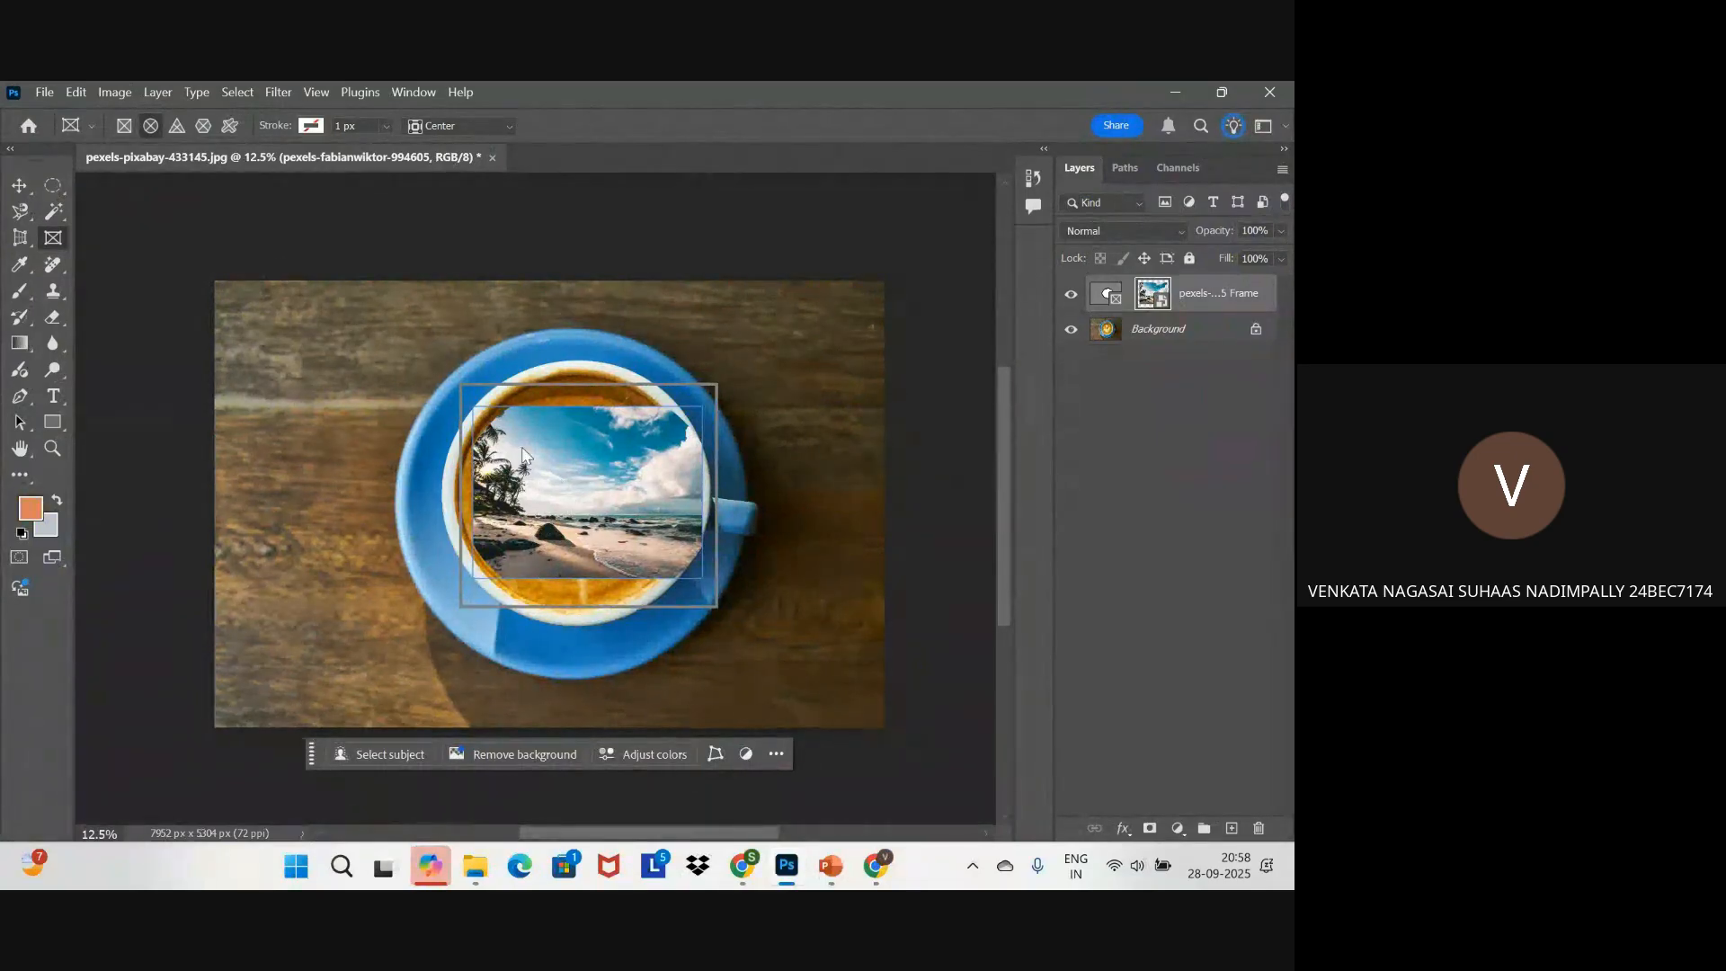
Scale the beach image inside the frame to about 159% and move it so that it fills the frame.
{"action": "left_click", "coordinate": [19, 186]}
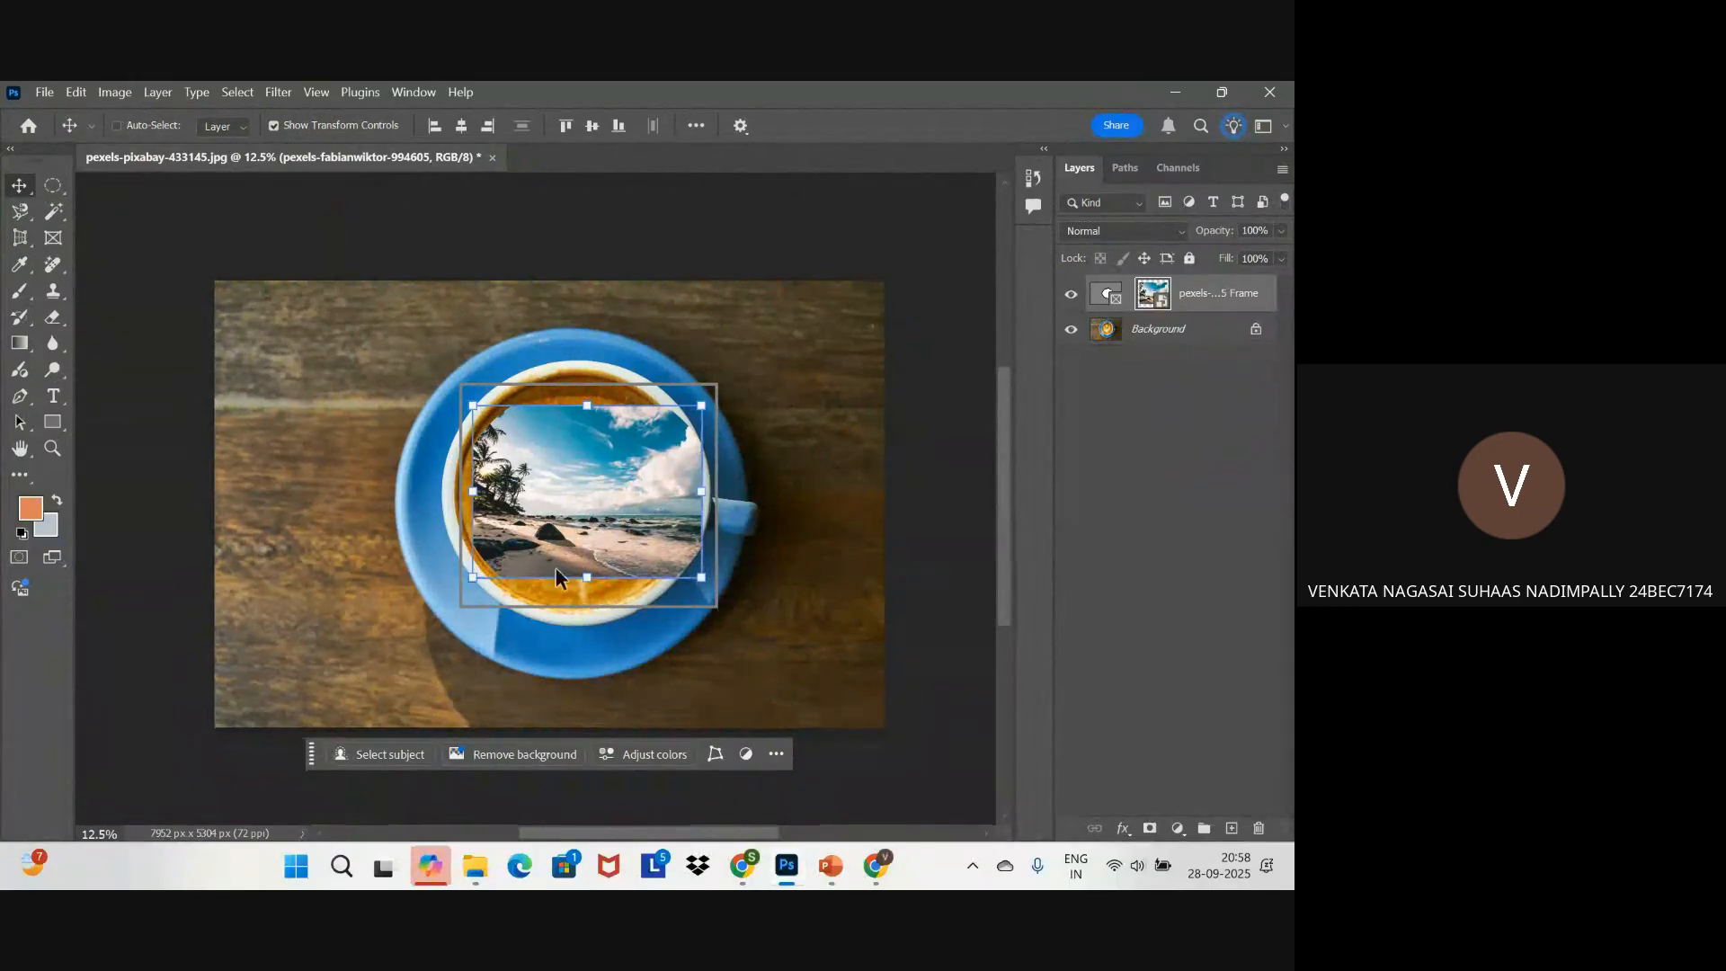
{"action": "left_click_drag", "start_coordinate": [586, 576], "coordinate": [597, 618]}
{"action": "left_click_drag", "start_coordinate": [591, 409], "coordinate": [589, 347]}
{"action": "left_click_drag", "start_coordinate": [590, 443], "coordinate": [648, 430]}
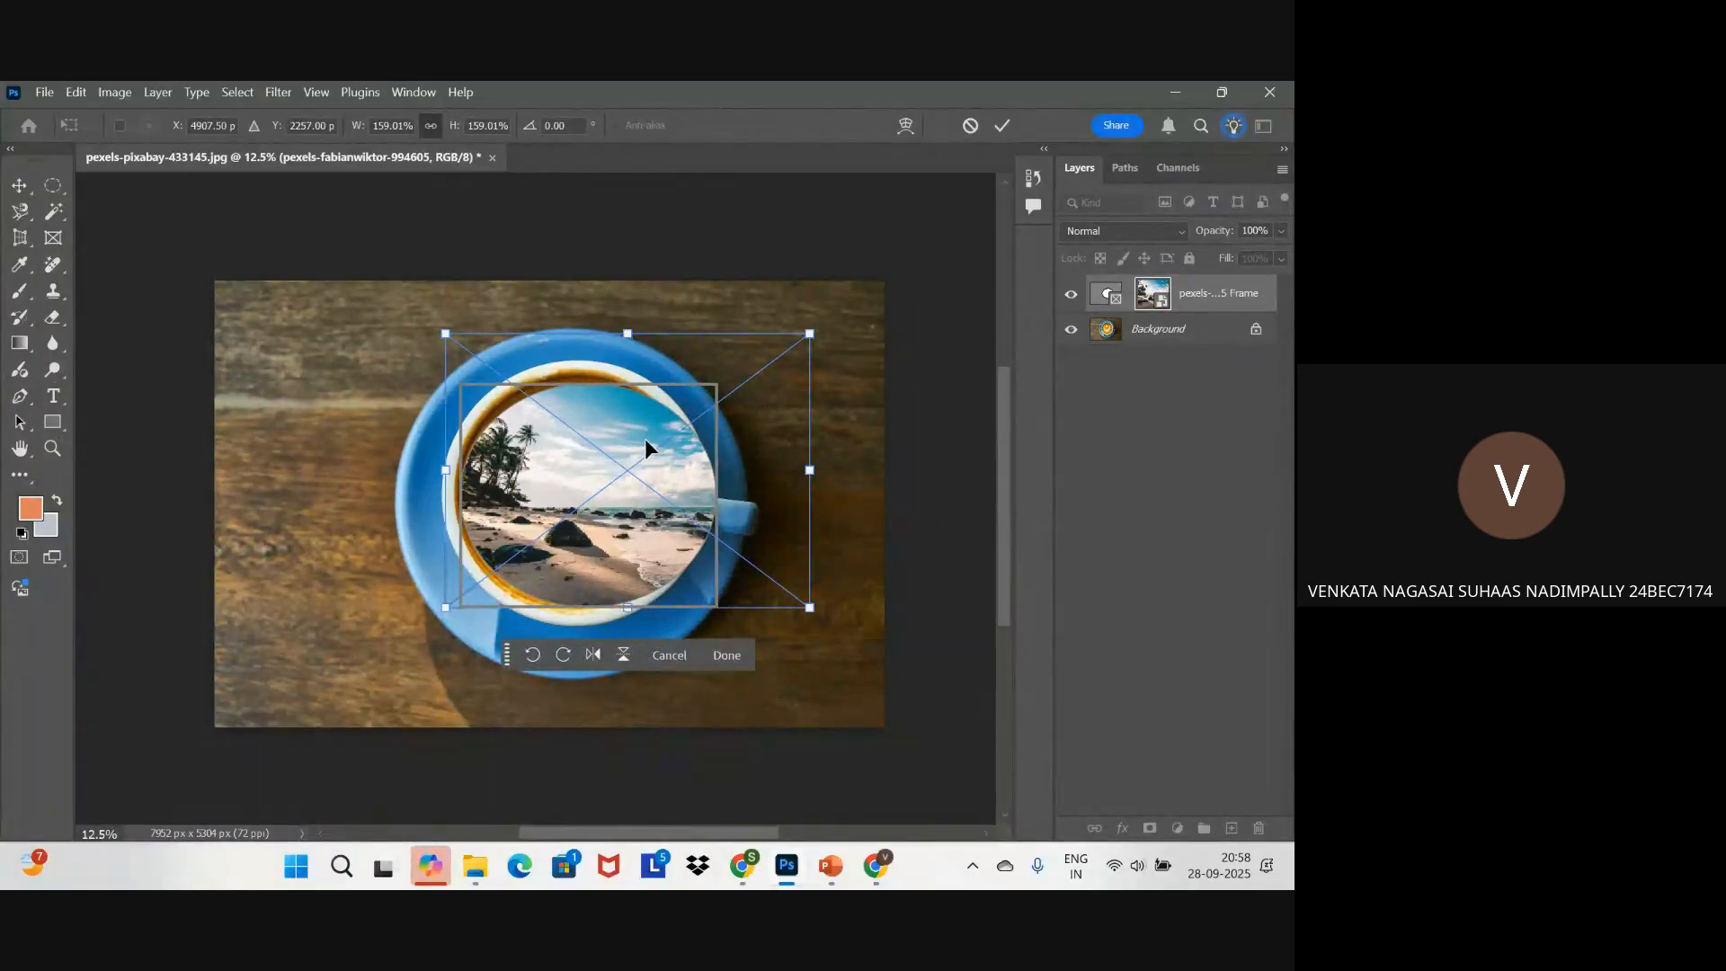
{"action": "key", "text": "Return"}
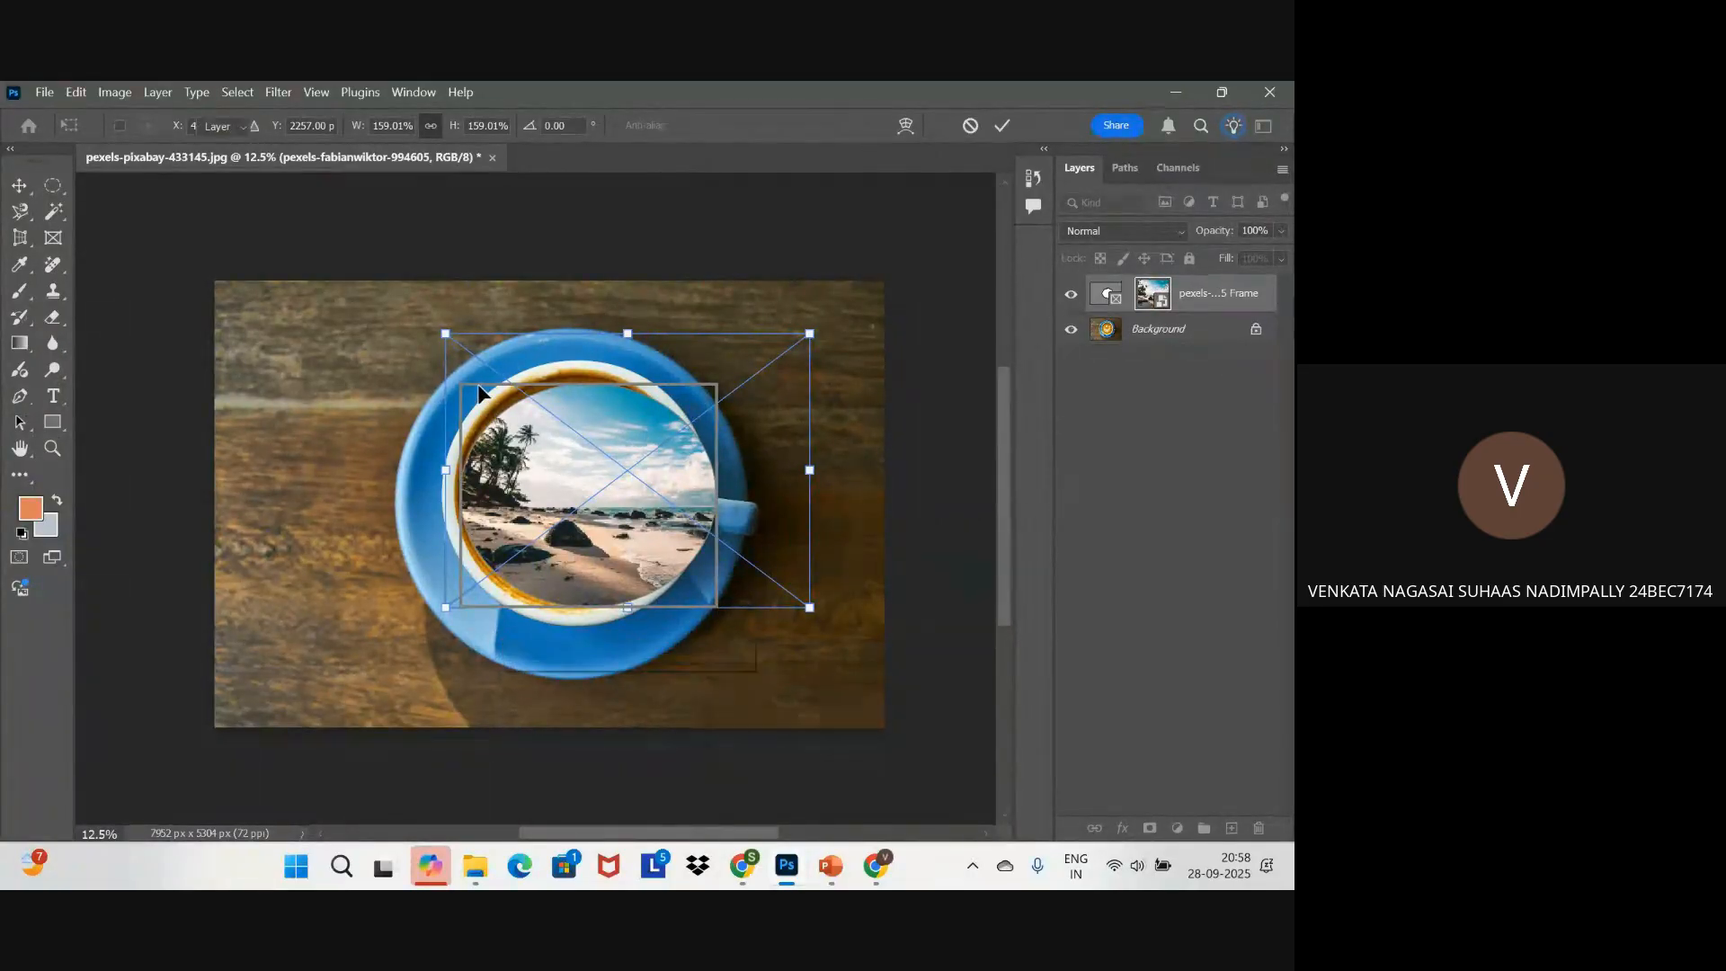
Nudge the framed beach image onto the cup's opening and enlarge the frame to about 108% with Free Transform.
{"action": "double_click", "coordinate": [478, 398]}
{"action": "left_click_drag", "start_coordinate": [478, 397], "coordinate": [470, 392]}
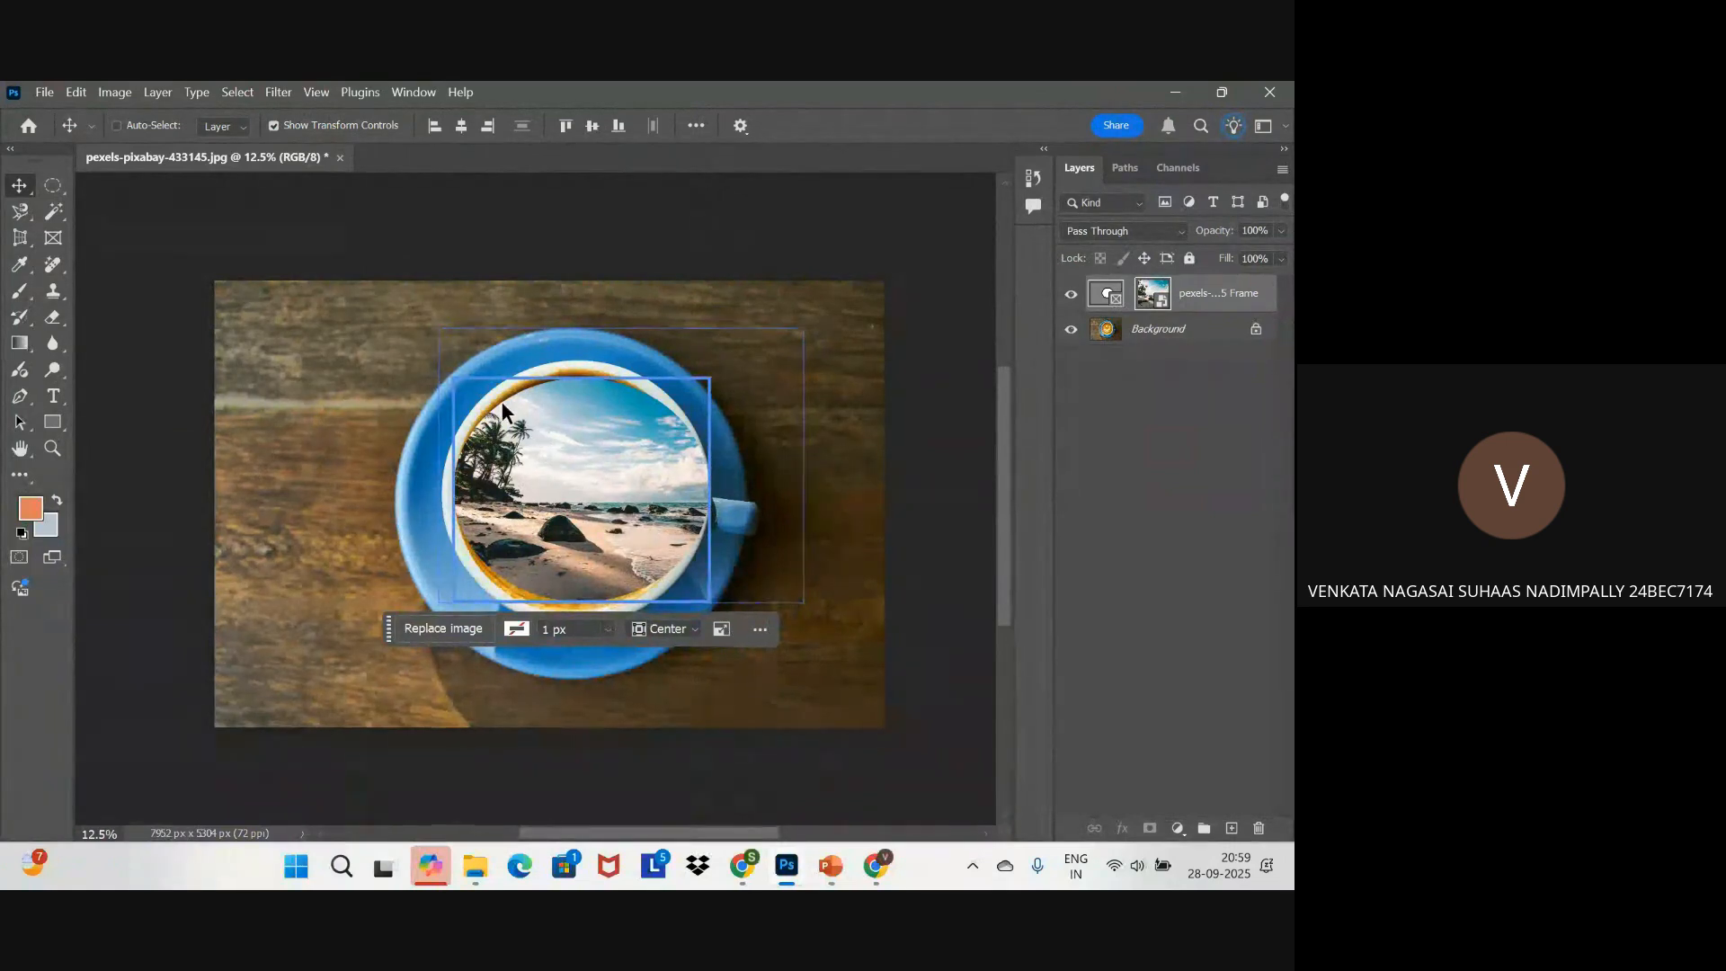
{"action": "key", "text": "ctrl"}
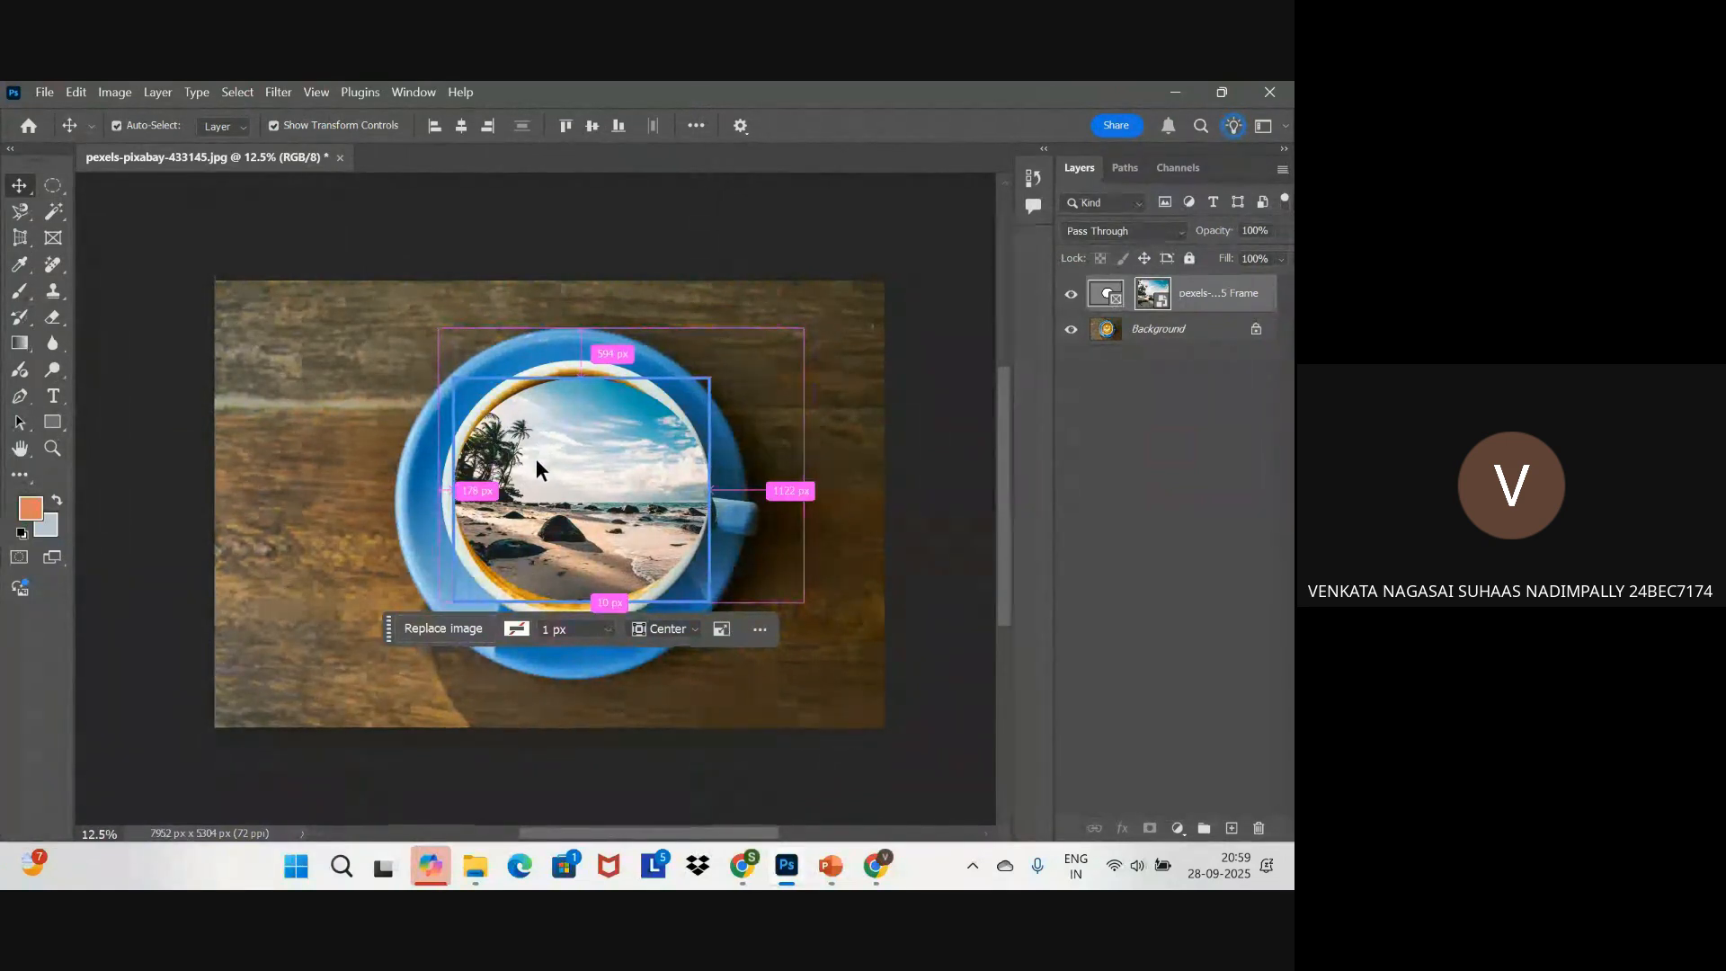
{"action": "key", "text": "ctrl+t"}
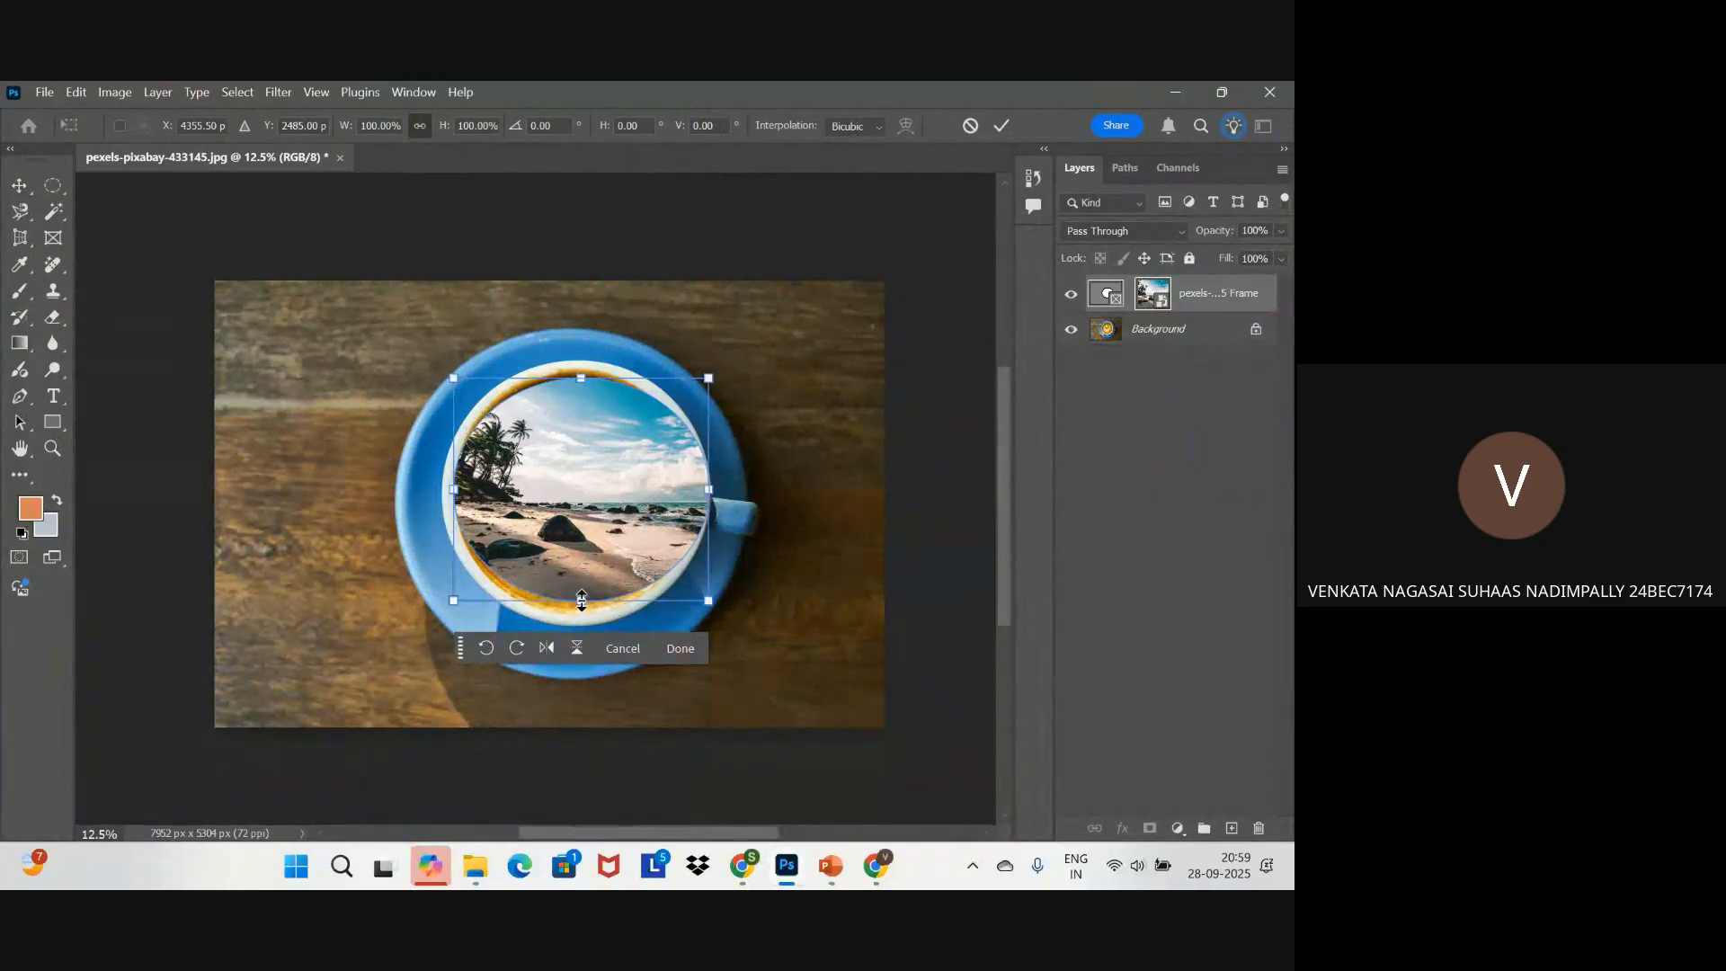
{"action": "left_click_drag", "start_coordinate": [582, 601], "coordinate": [582, 617]}
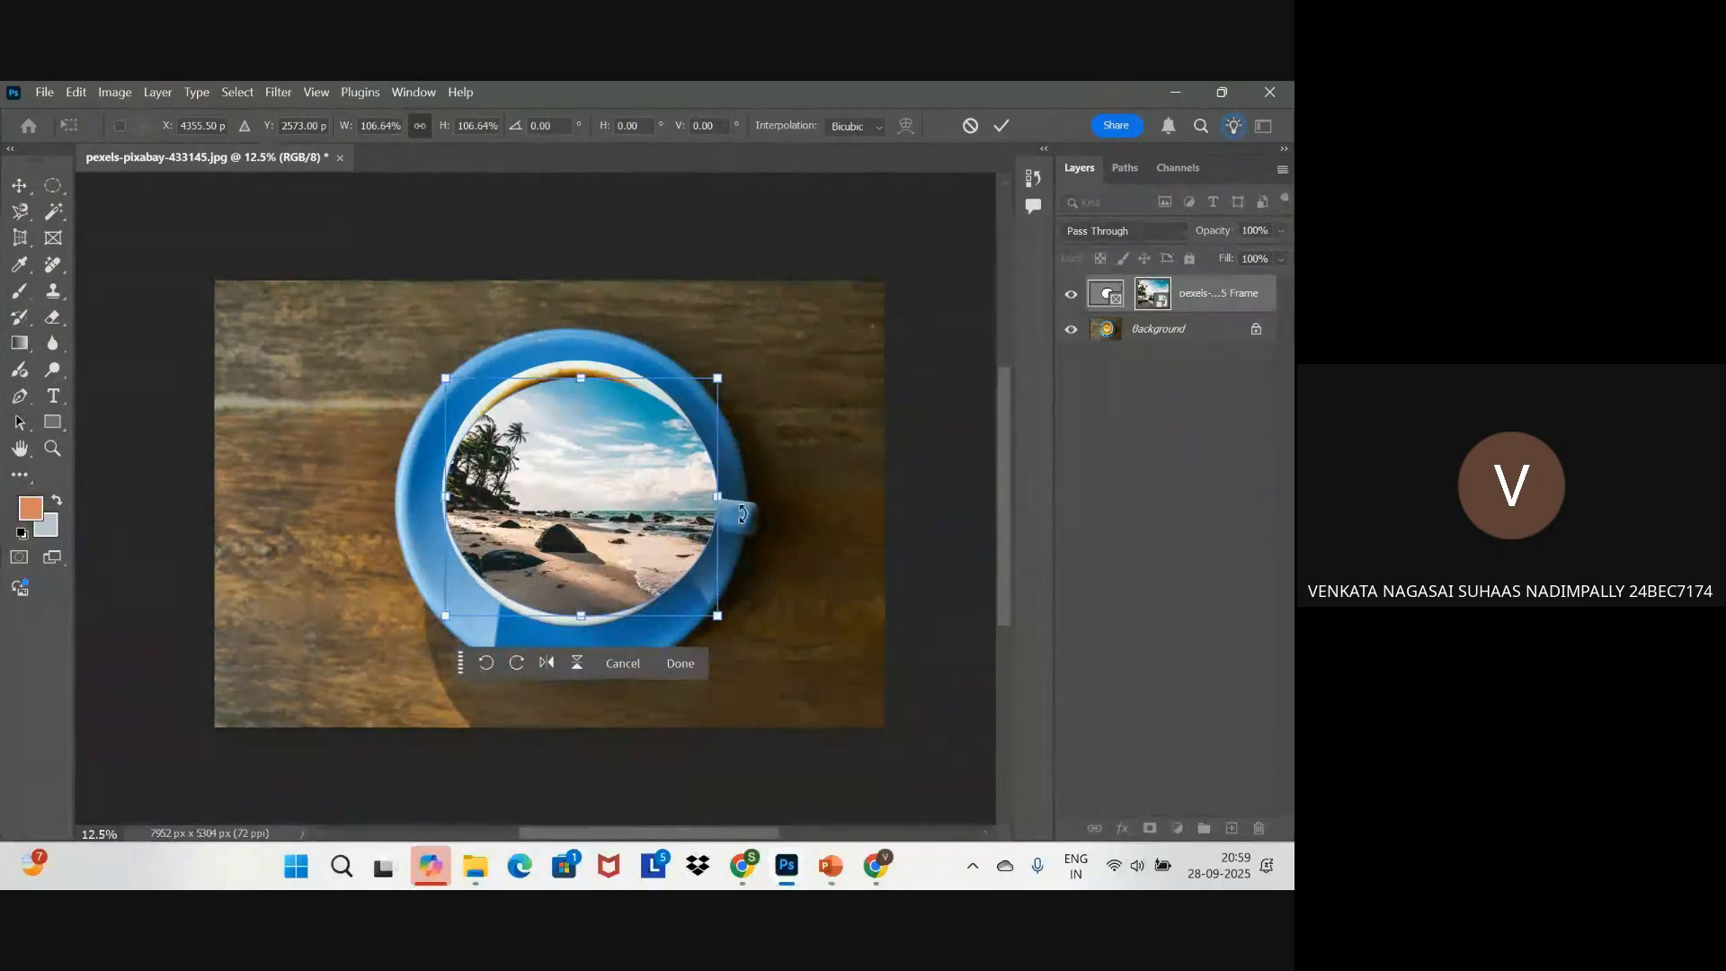
{"action": "left_click_drag", "start_coordinate": [718, 496], "coordinate": [708, 497]}
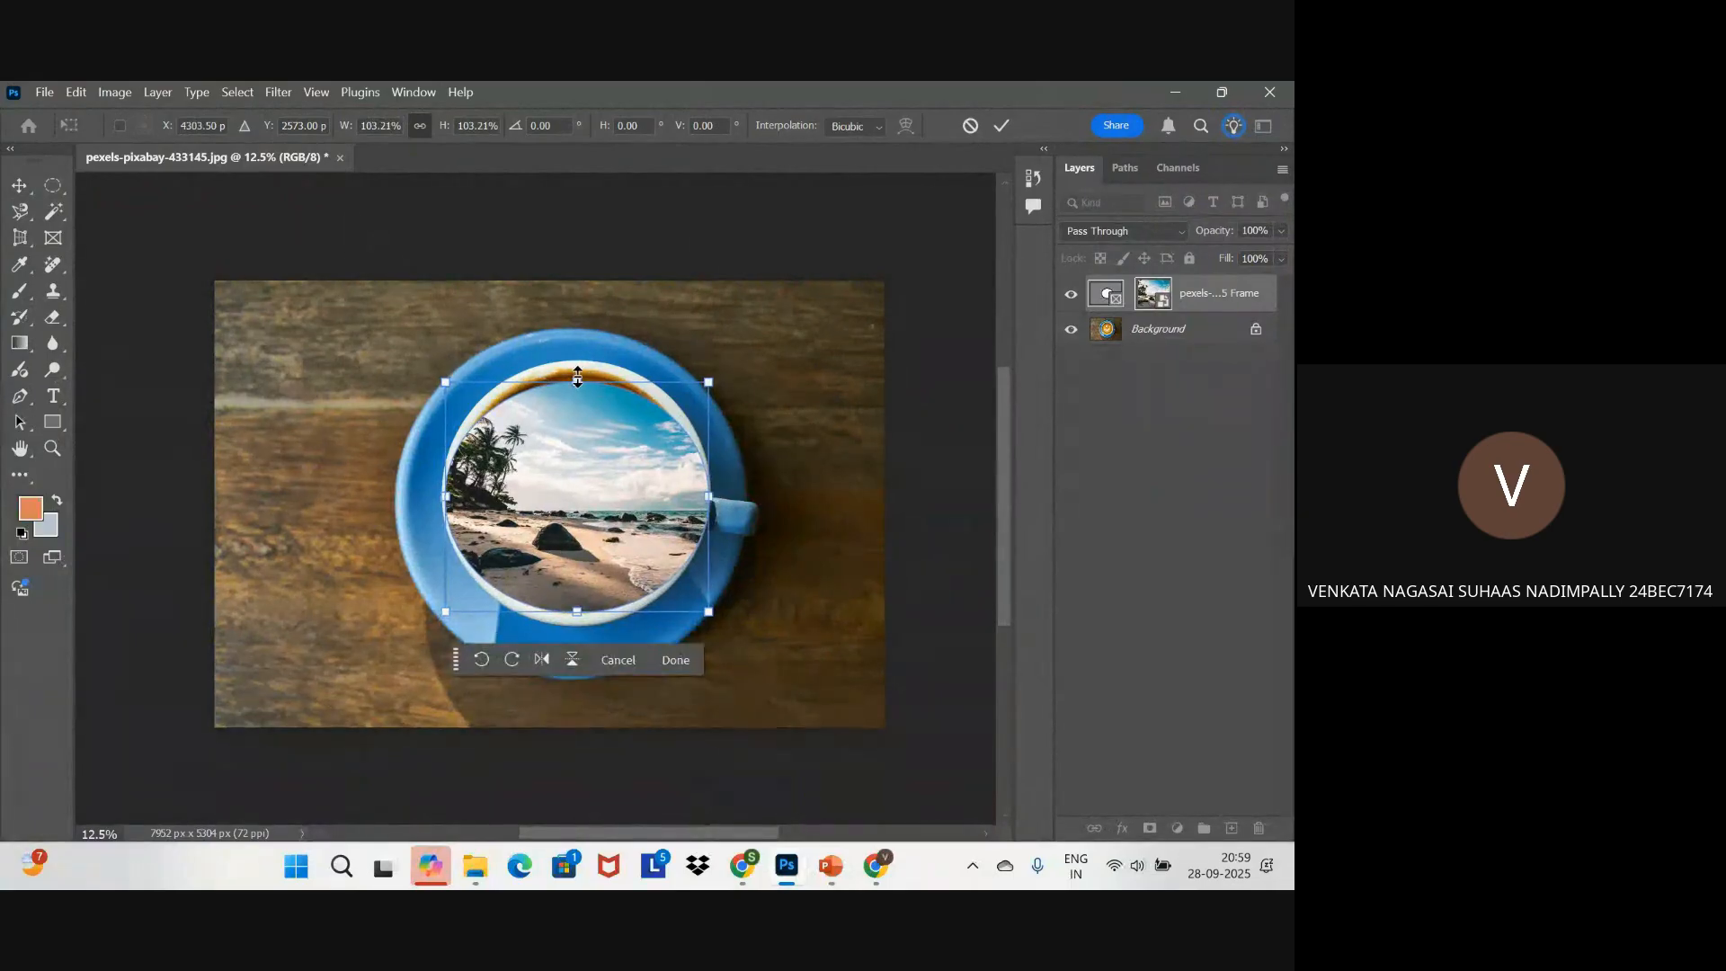
{"action": "left_click_drag", "start_coordinate": [578, 377], "coordinate": [578, 365]}
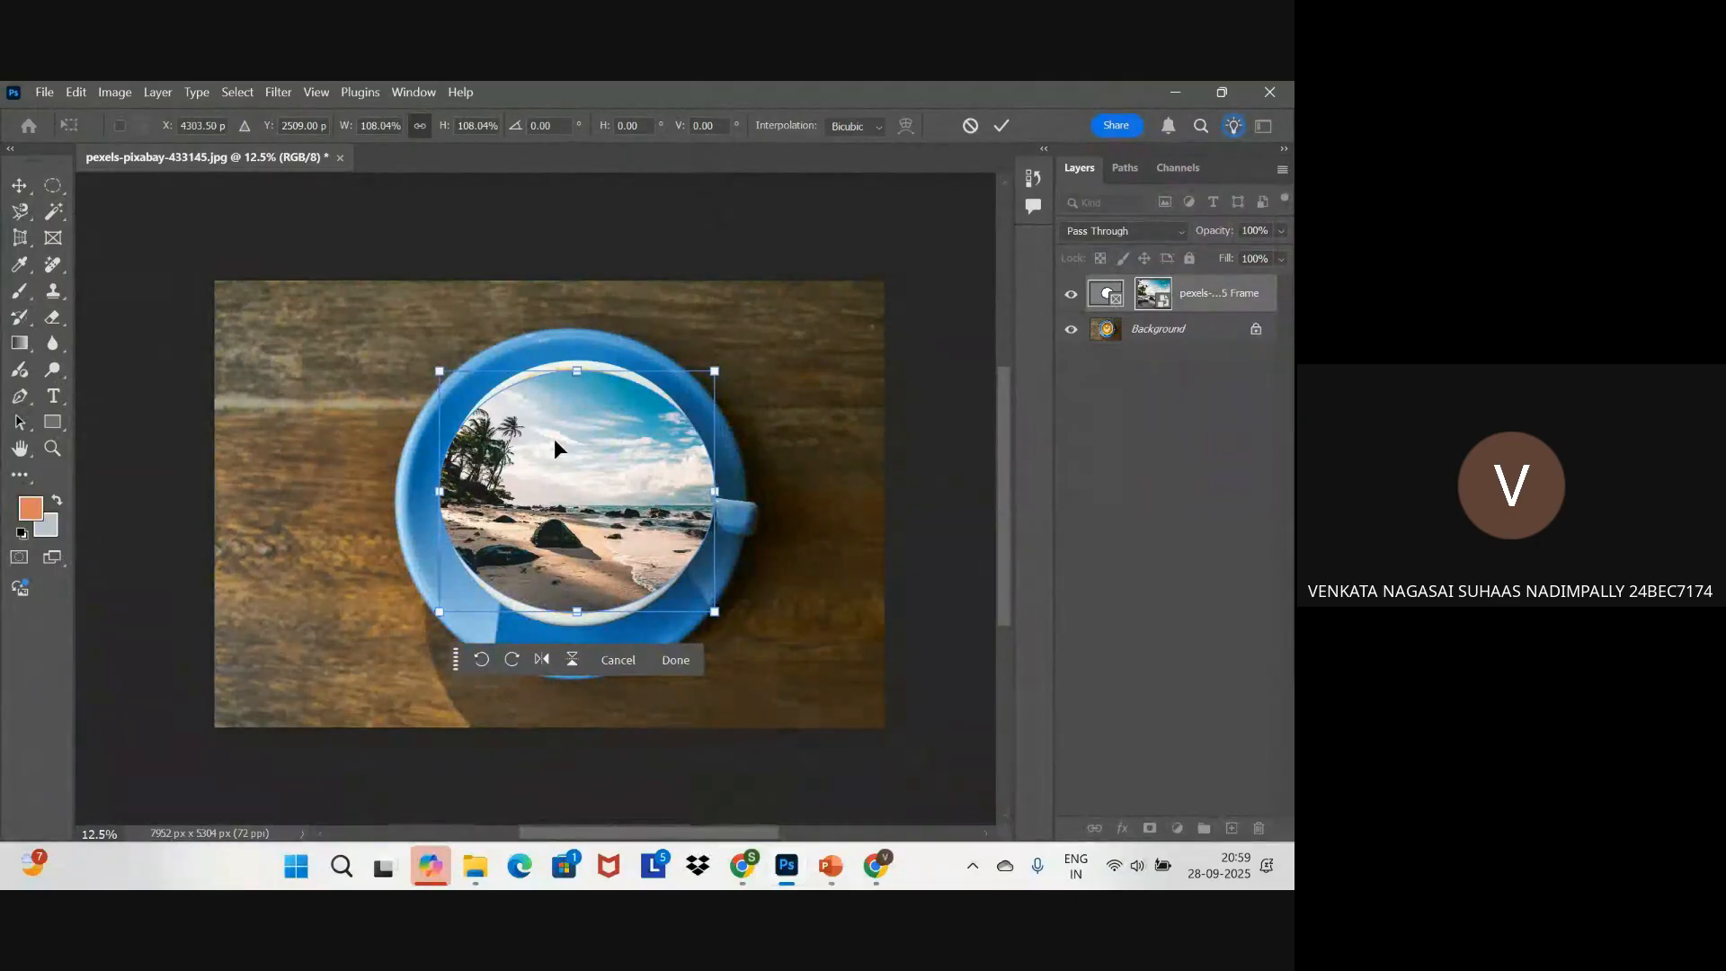
Refine the frame's size and position inside the cup's rim, bringing its scale to about 96%.
{"action": "mouse_move", "coordinate": [440, 371]}
{"action": "left_mouse_down"}
{"action": "mouse_move", "coordinate": [474, 376]}
{"action": "mouse_move", "coordinate": [459, 367]}
{"action": "left_mouse_up"}
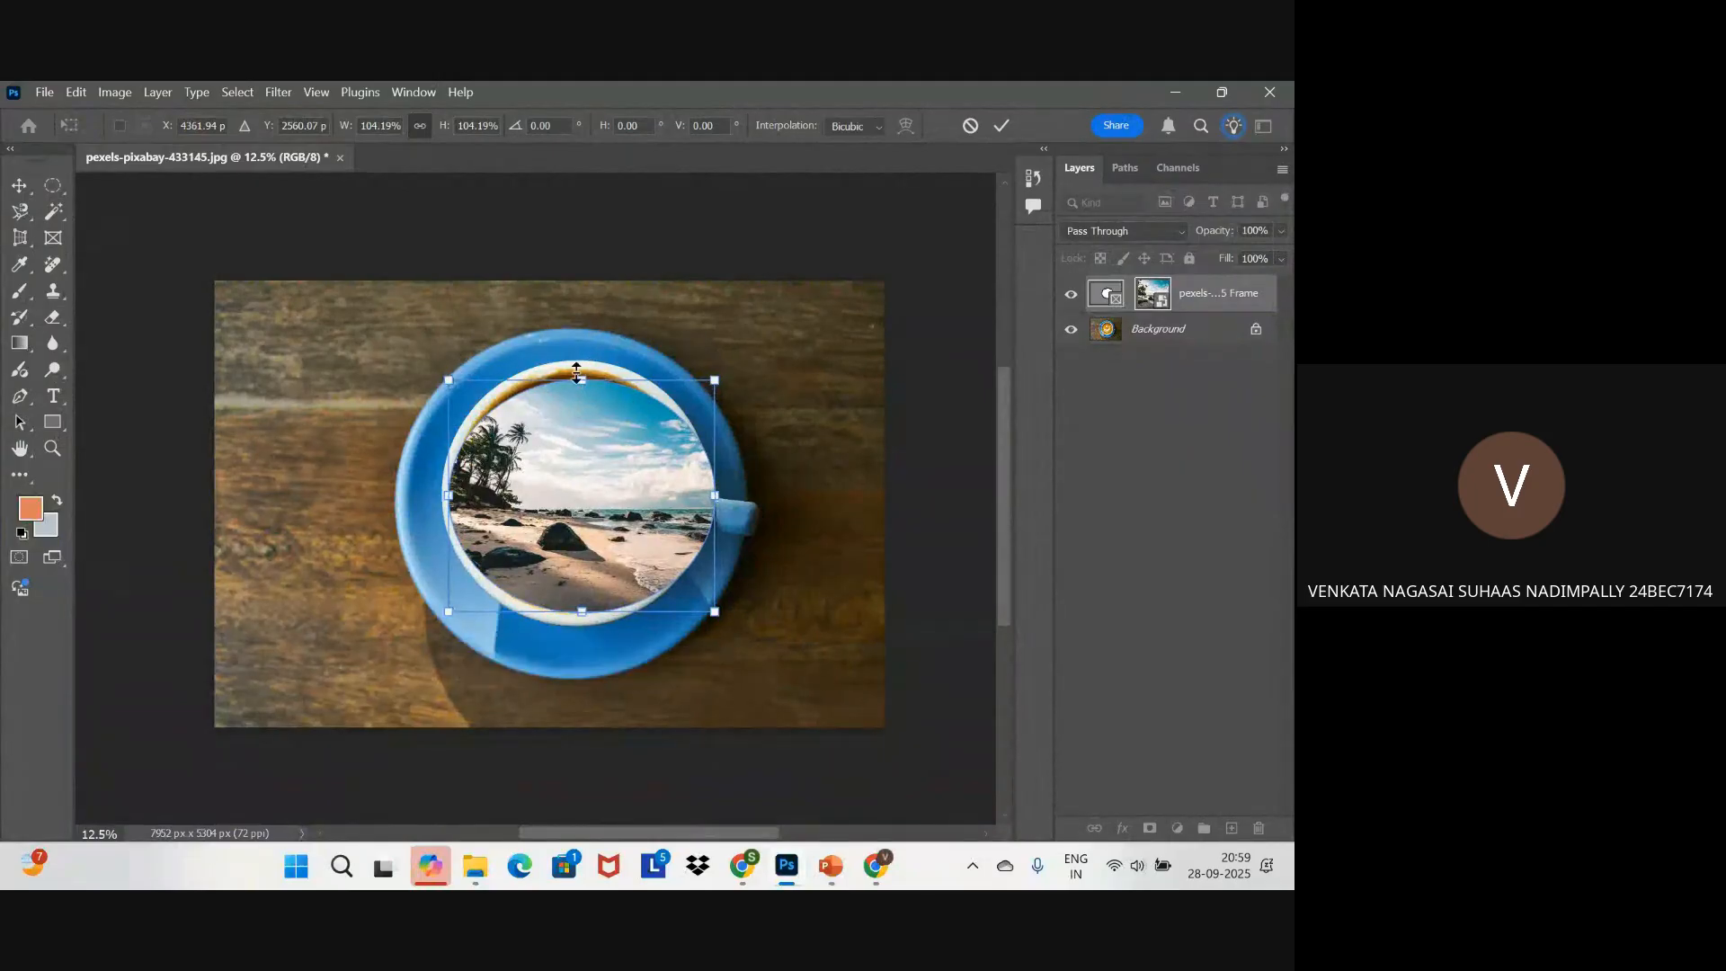
{"action": "left_click_drag", "start_coordinate": [580, 376], "coordinate": [577, 368]}
{"action": "left_click_drag", "start_coordinate": [717, 494], "coordinate": [599, 459]}
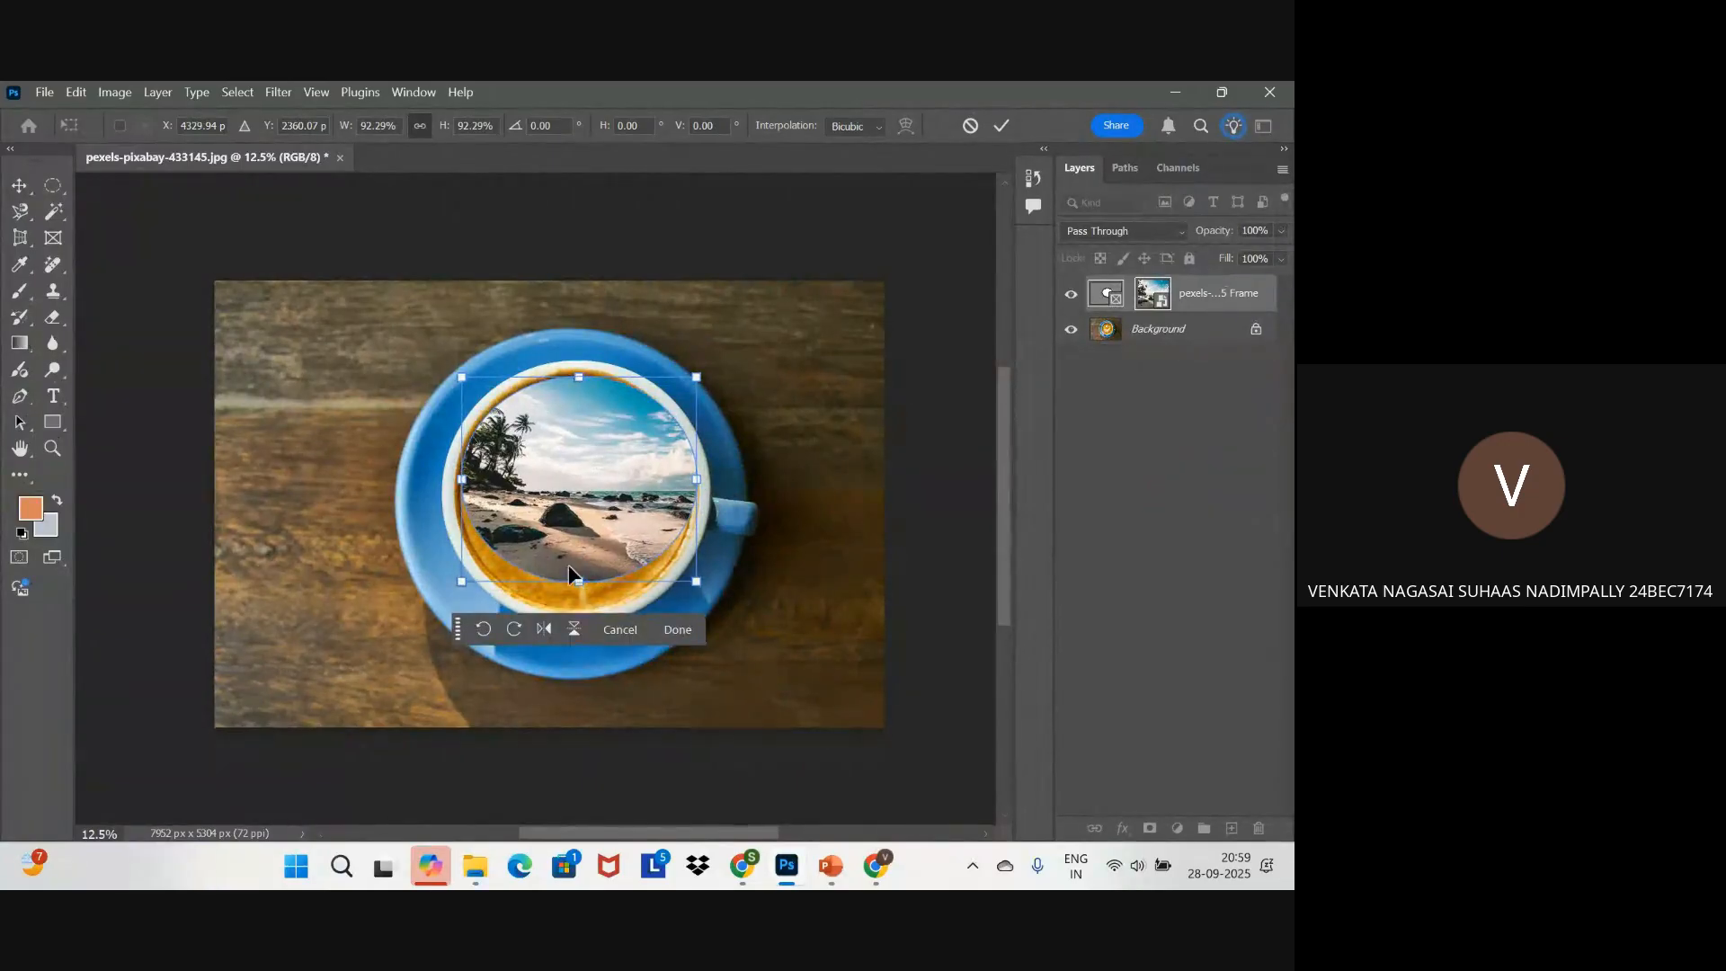
{"action": "left_click_drag", "start_coordinate": [579, 579], "coordinate": [579, 610]}
{"action": "left_click_drag", "start_coordinate": [716, 511], "coordinate": [707, 511]}
{"action": "left_click_drag", "start_coordinate": [444, 494], "coordinate": [457, 493]}
{"action": "left_click_drag", "start_coordinate": [573, 385], "coordinate": [580, 377]}
{"action": "left_click_drag", "start_coordinate": [586, 601], "coordinate": [586, 608]}
{"action": "left_click_drag", "start_coordinate": [717, 491], "coordinate": [628, 490]}
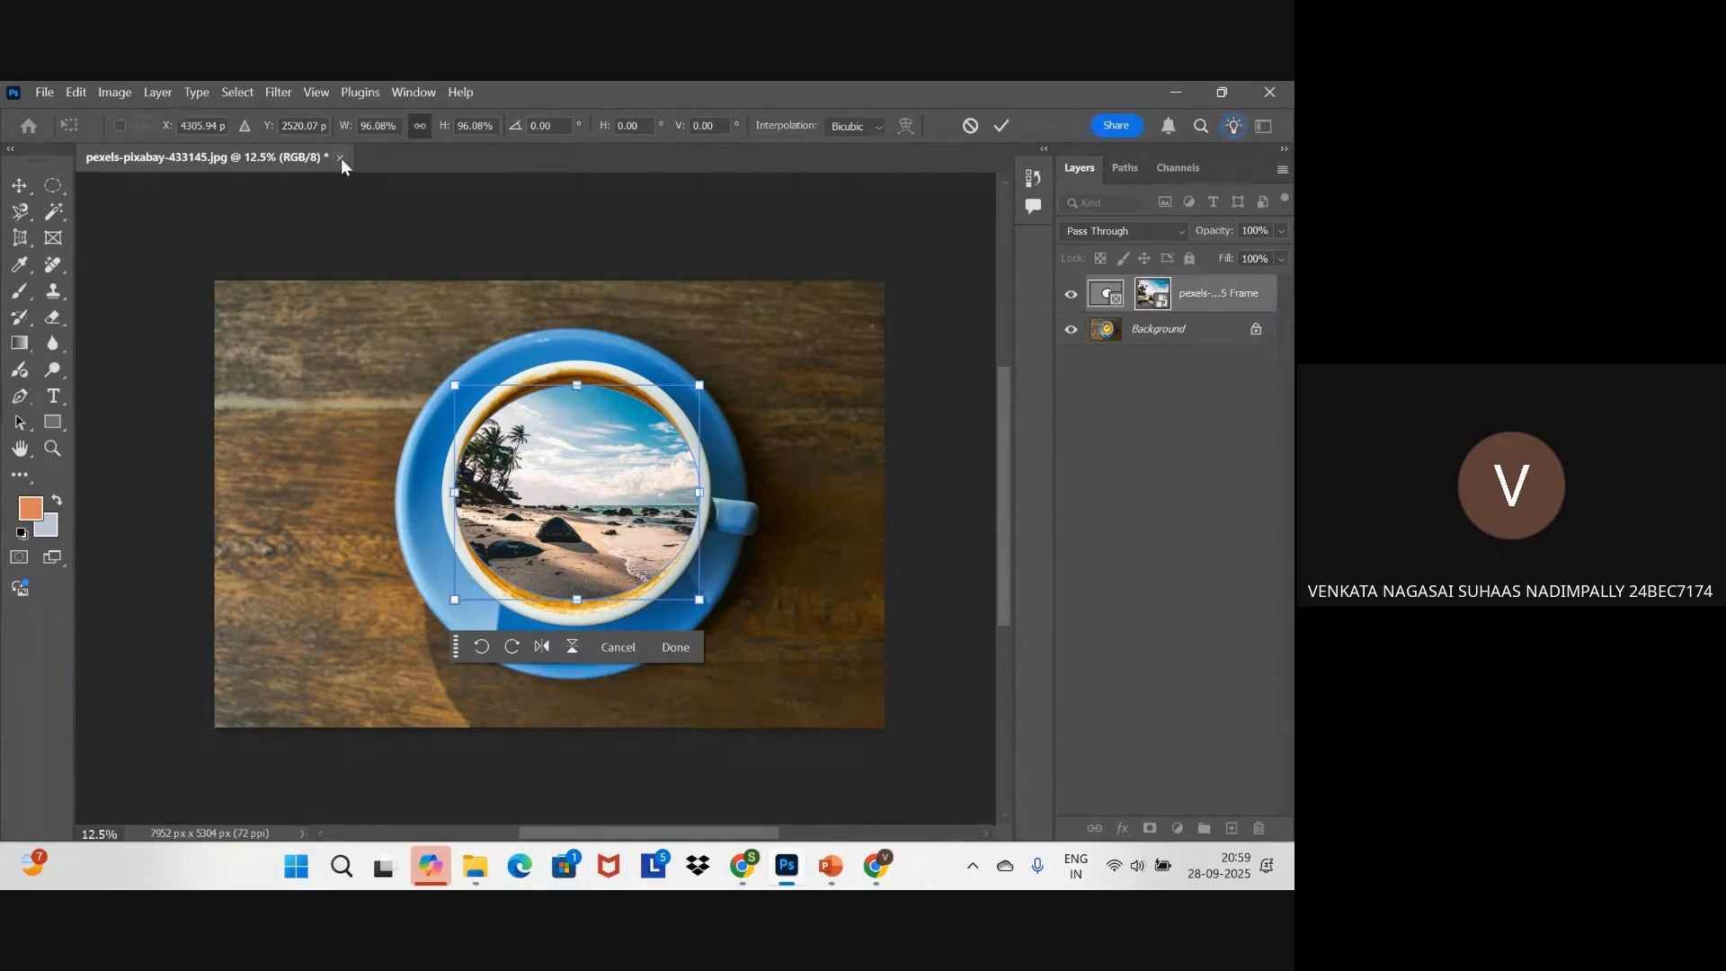
Minimize the Photoshop window to get back to the Frame tool folder.
{"action": "left_click", "coordinate": [794, 869]}
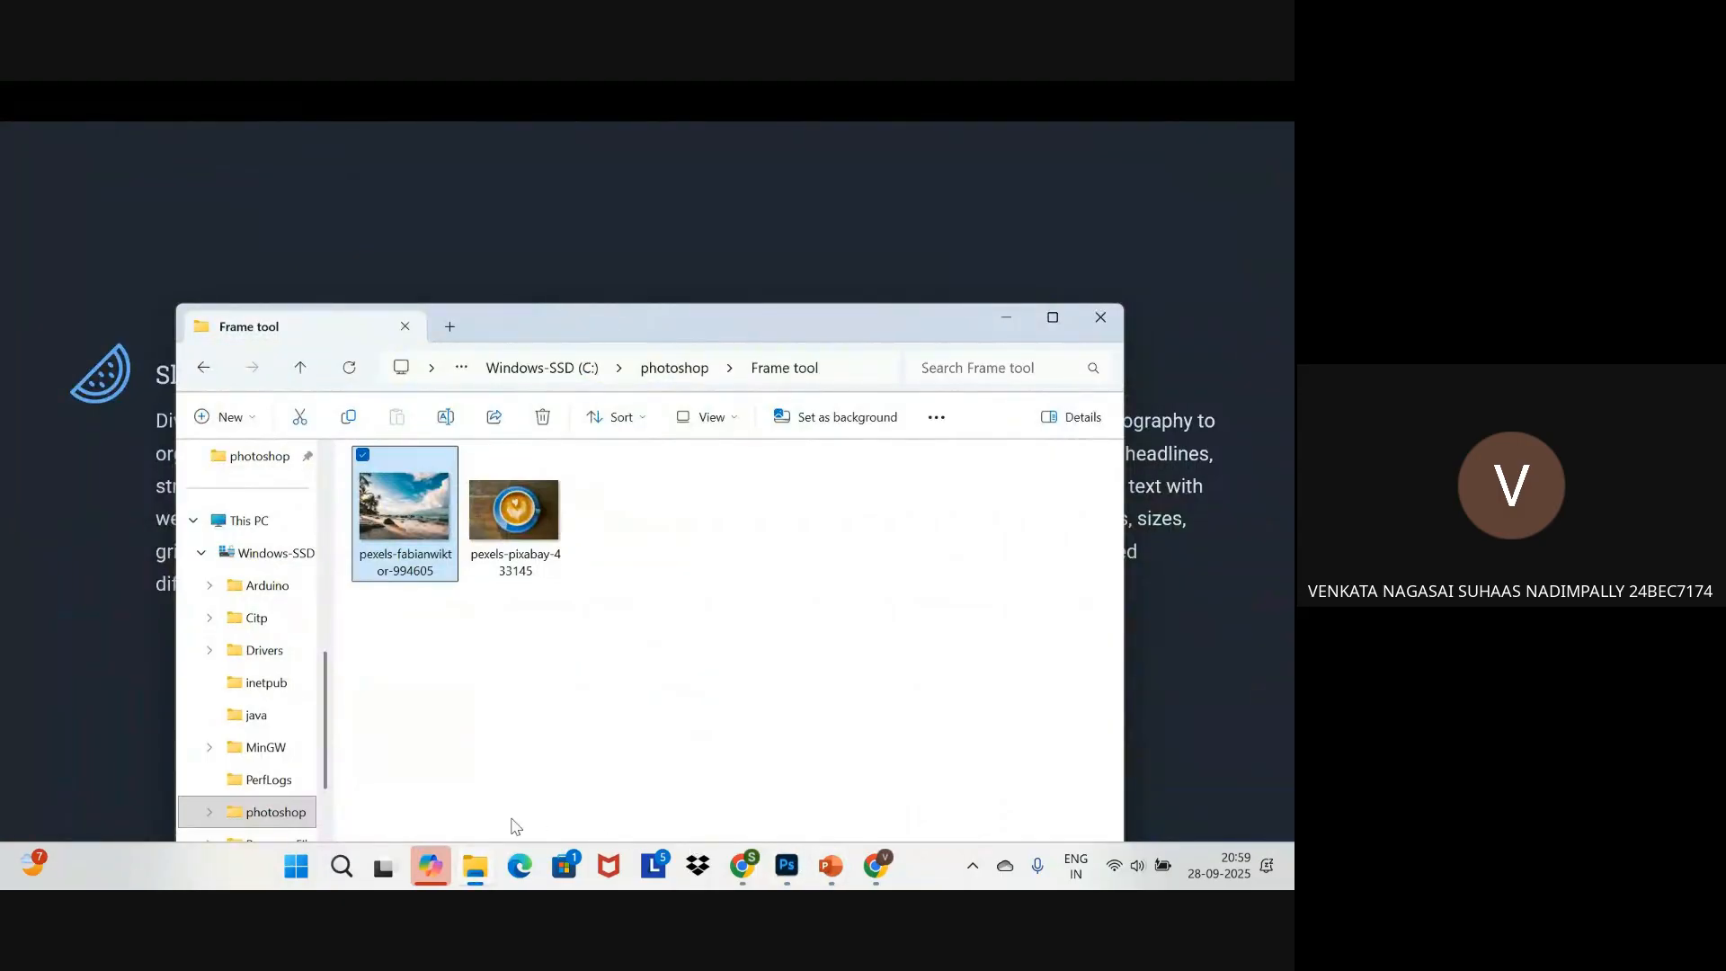
Switch to the PowerPoint slide show and advance to the closing "Master These Tools" slide.
{"action": "mouse_move", "coordinate": [841, 861]}
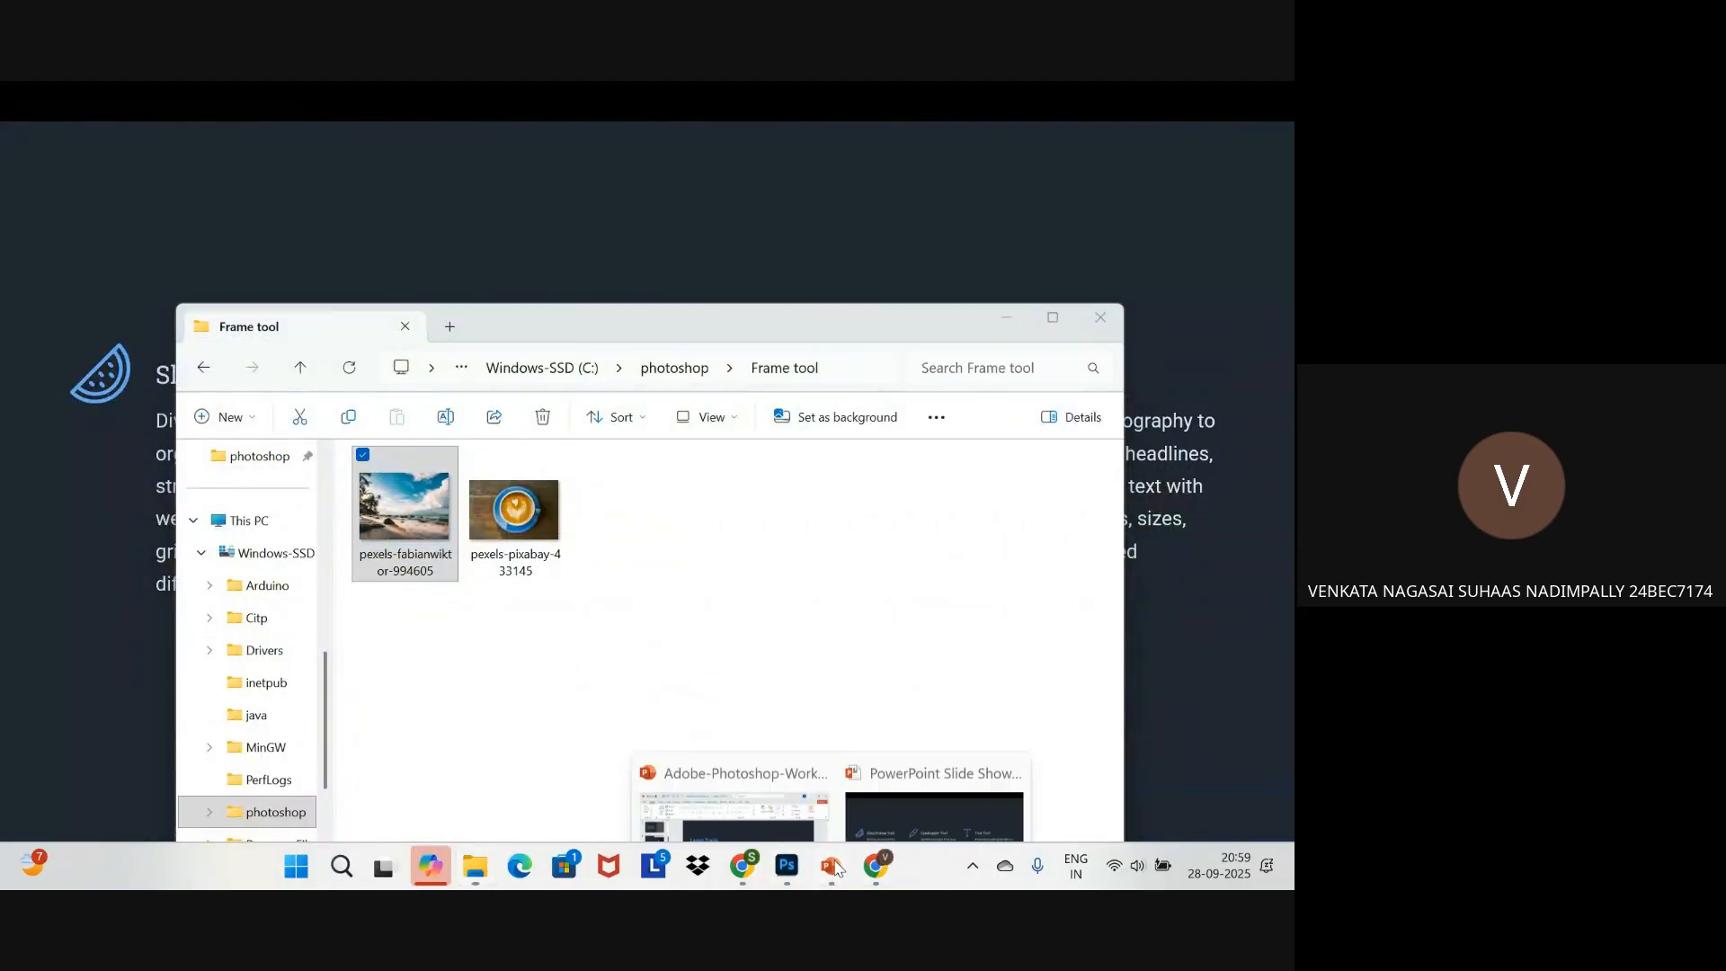
{"action": "left_click", "coordinate": [919, 809]}
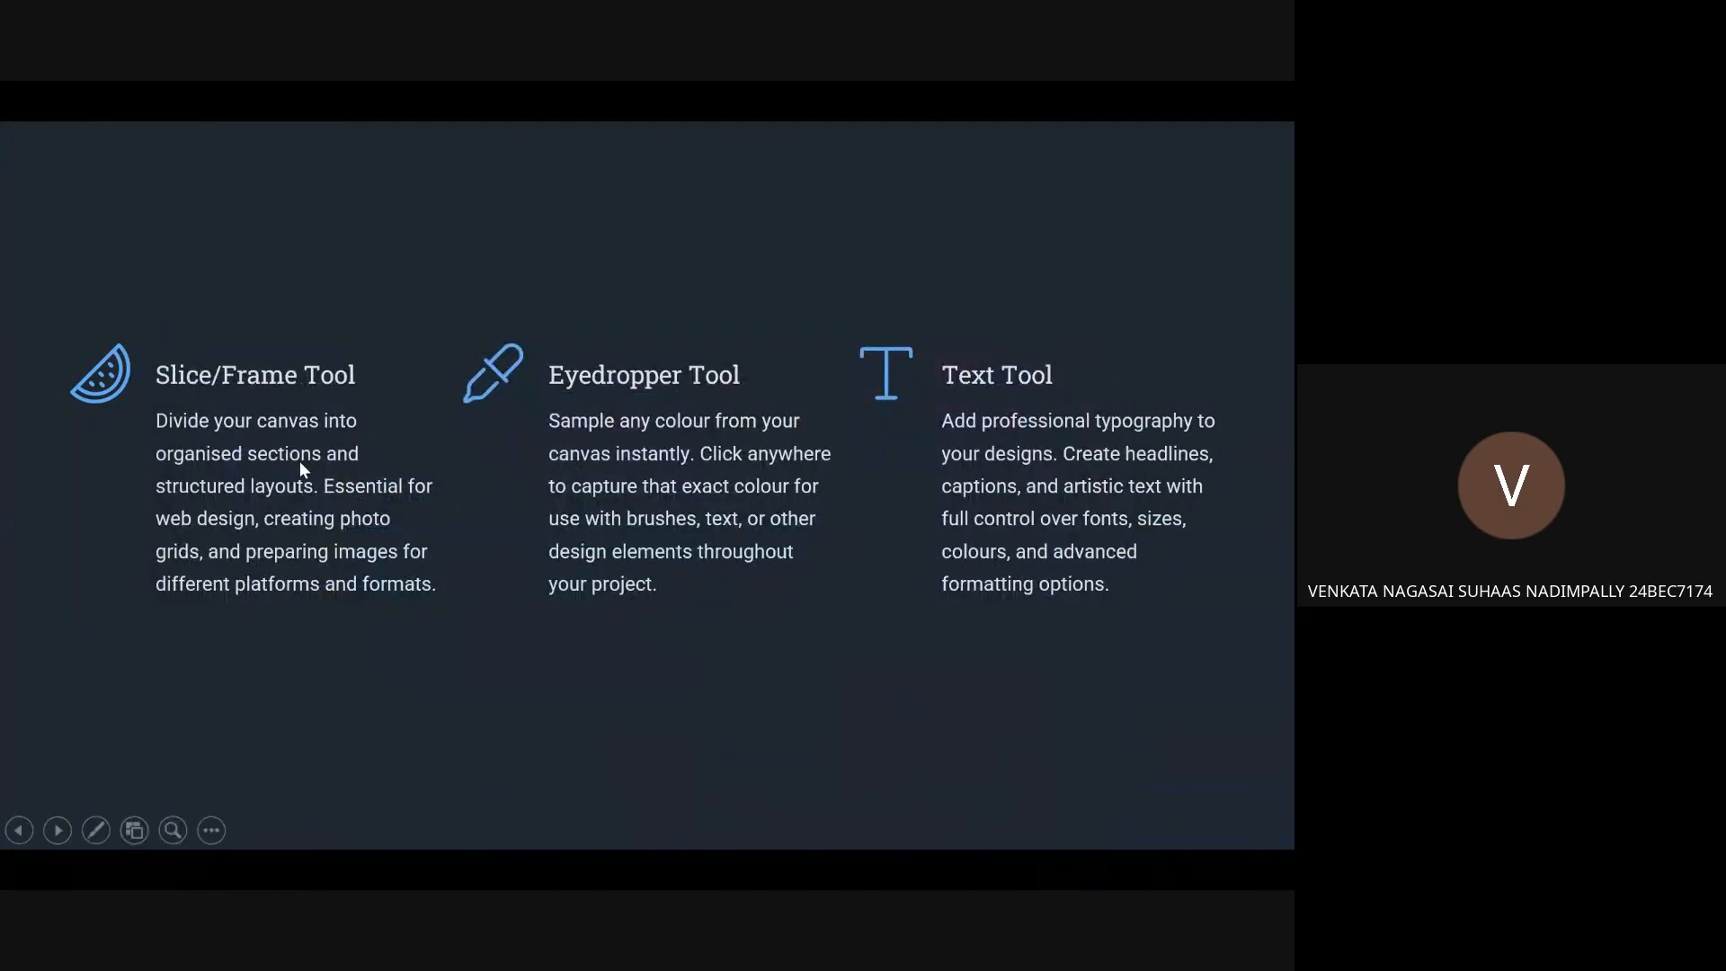
{"action": "left_click", "coordinate": [325, 433]}
{"action": "key", "text": "Left"}
{"action": "left_click", "coordinate": [380, 435]}
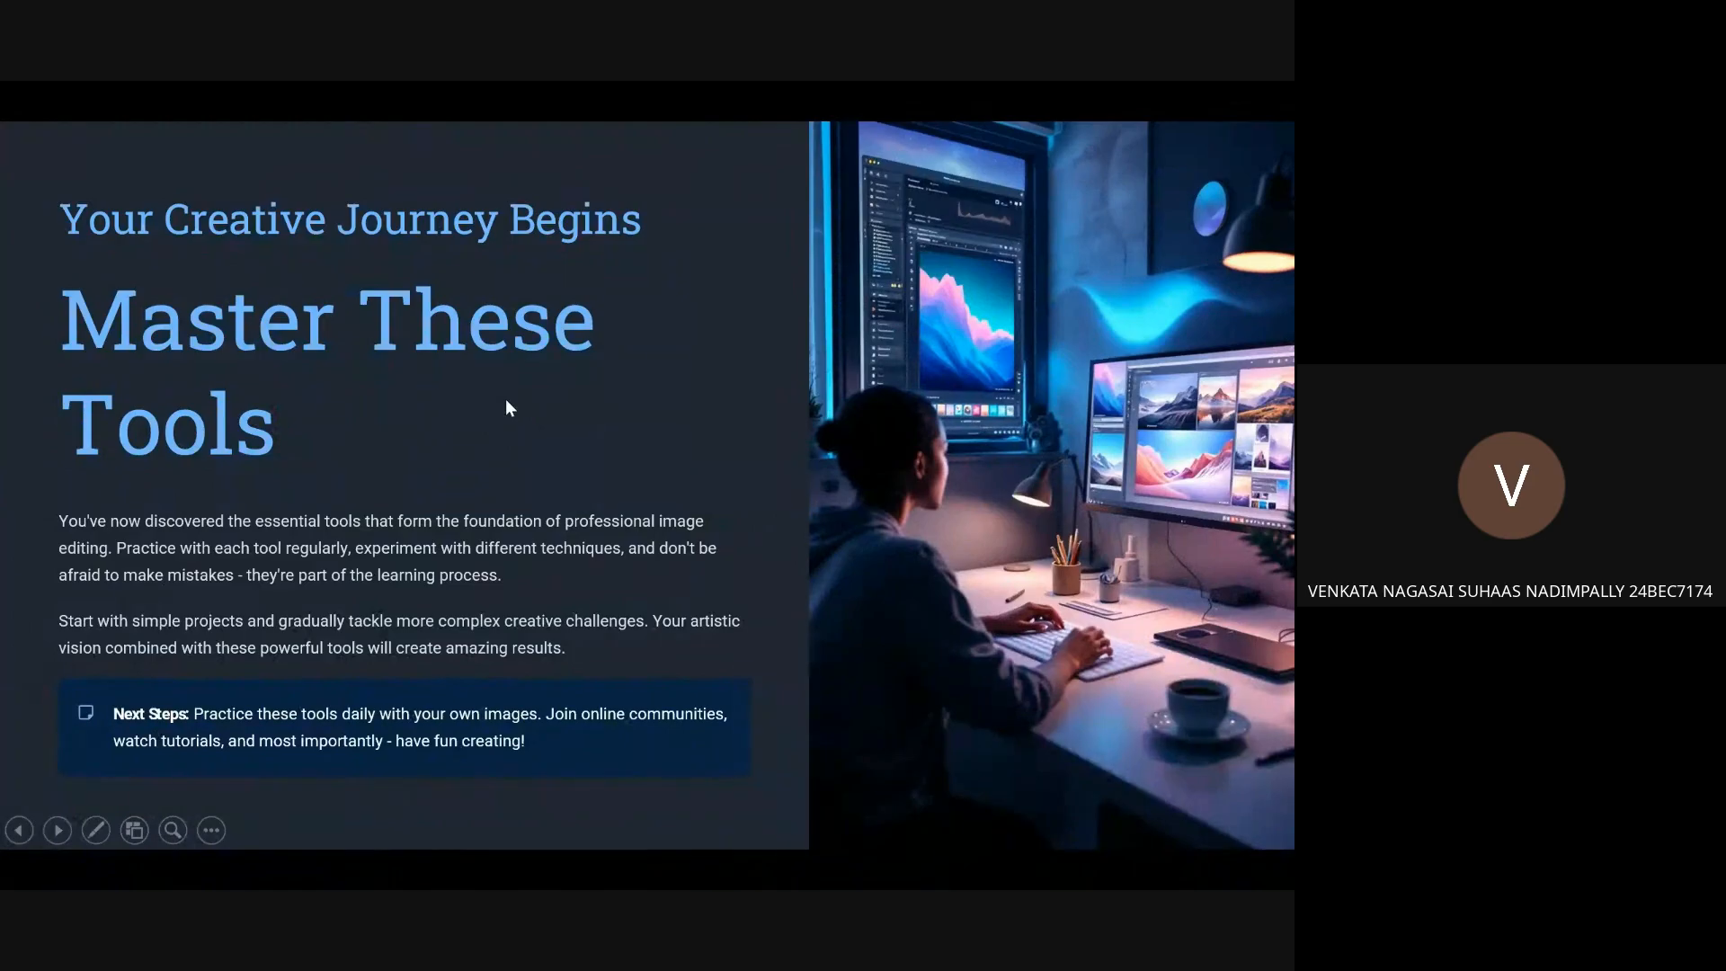
Switch to the Google Meet call, mute the microphone and stop presenting the screen.
{"action": "key", "text": "super"}
{"action": "mouse_move", "coordinate": [881, 867]}
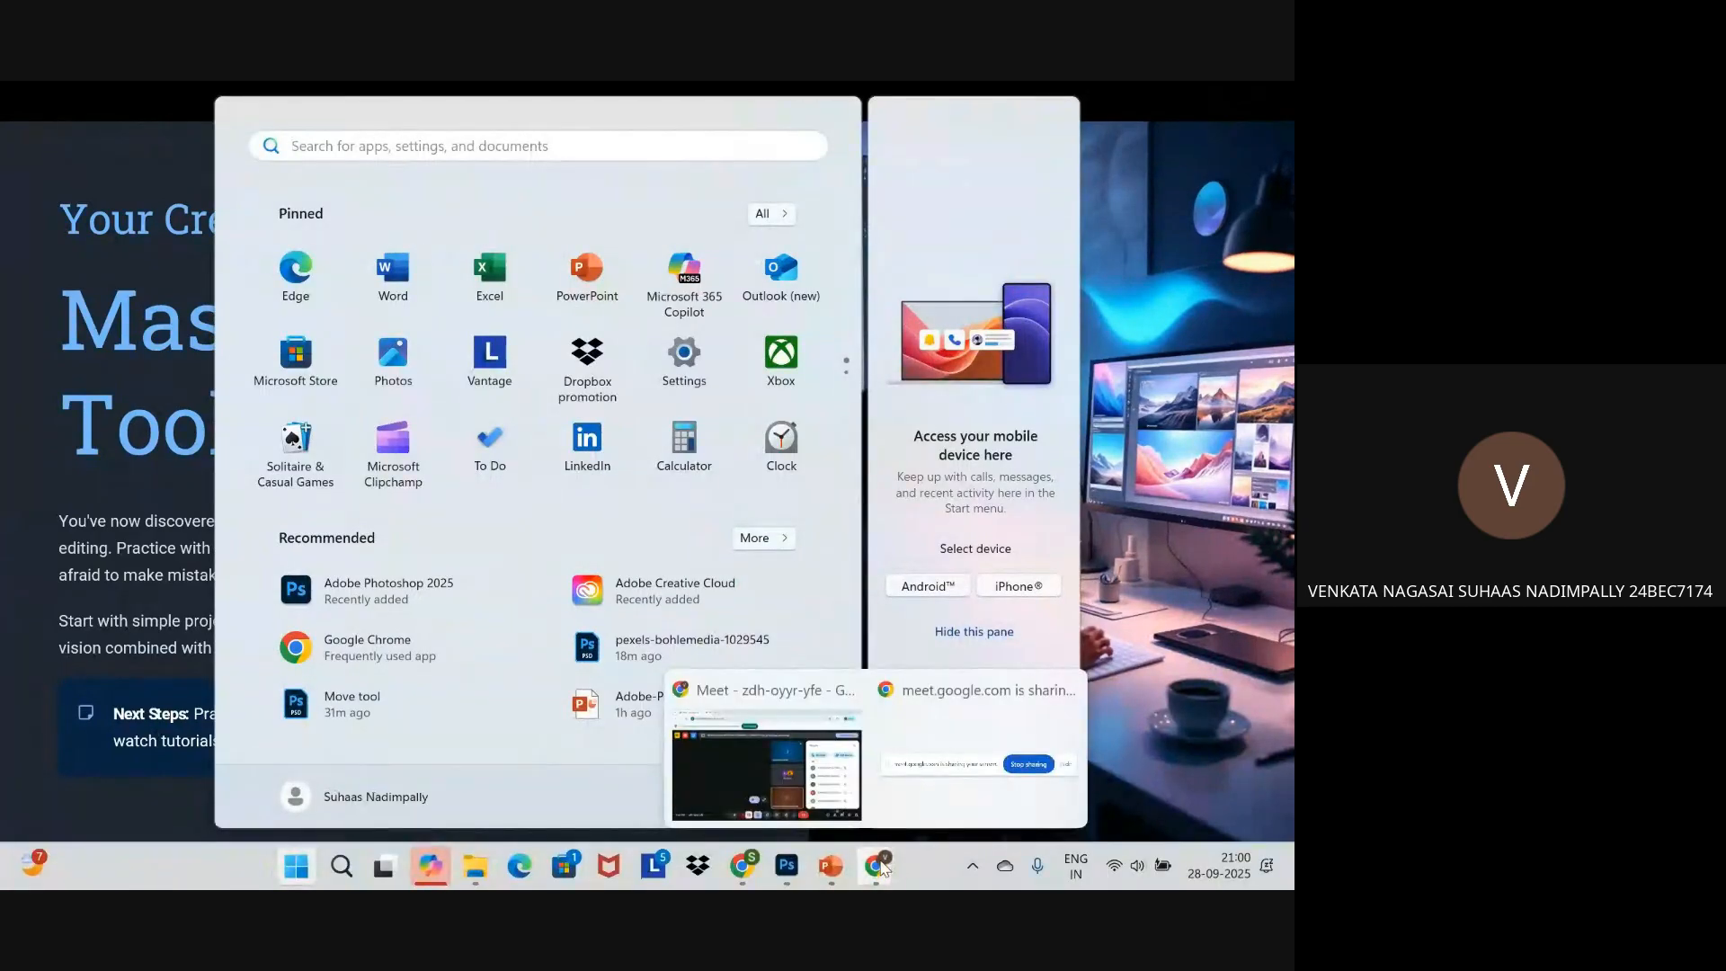
{"action": "left_click", "coordinate": [769, 758]}
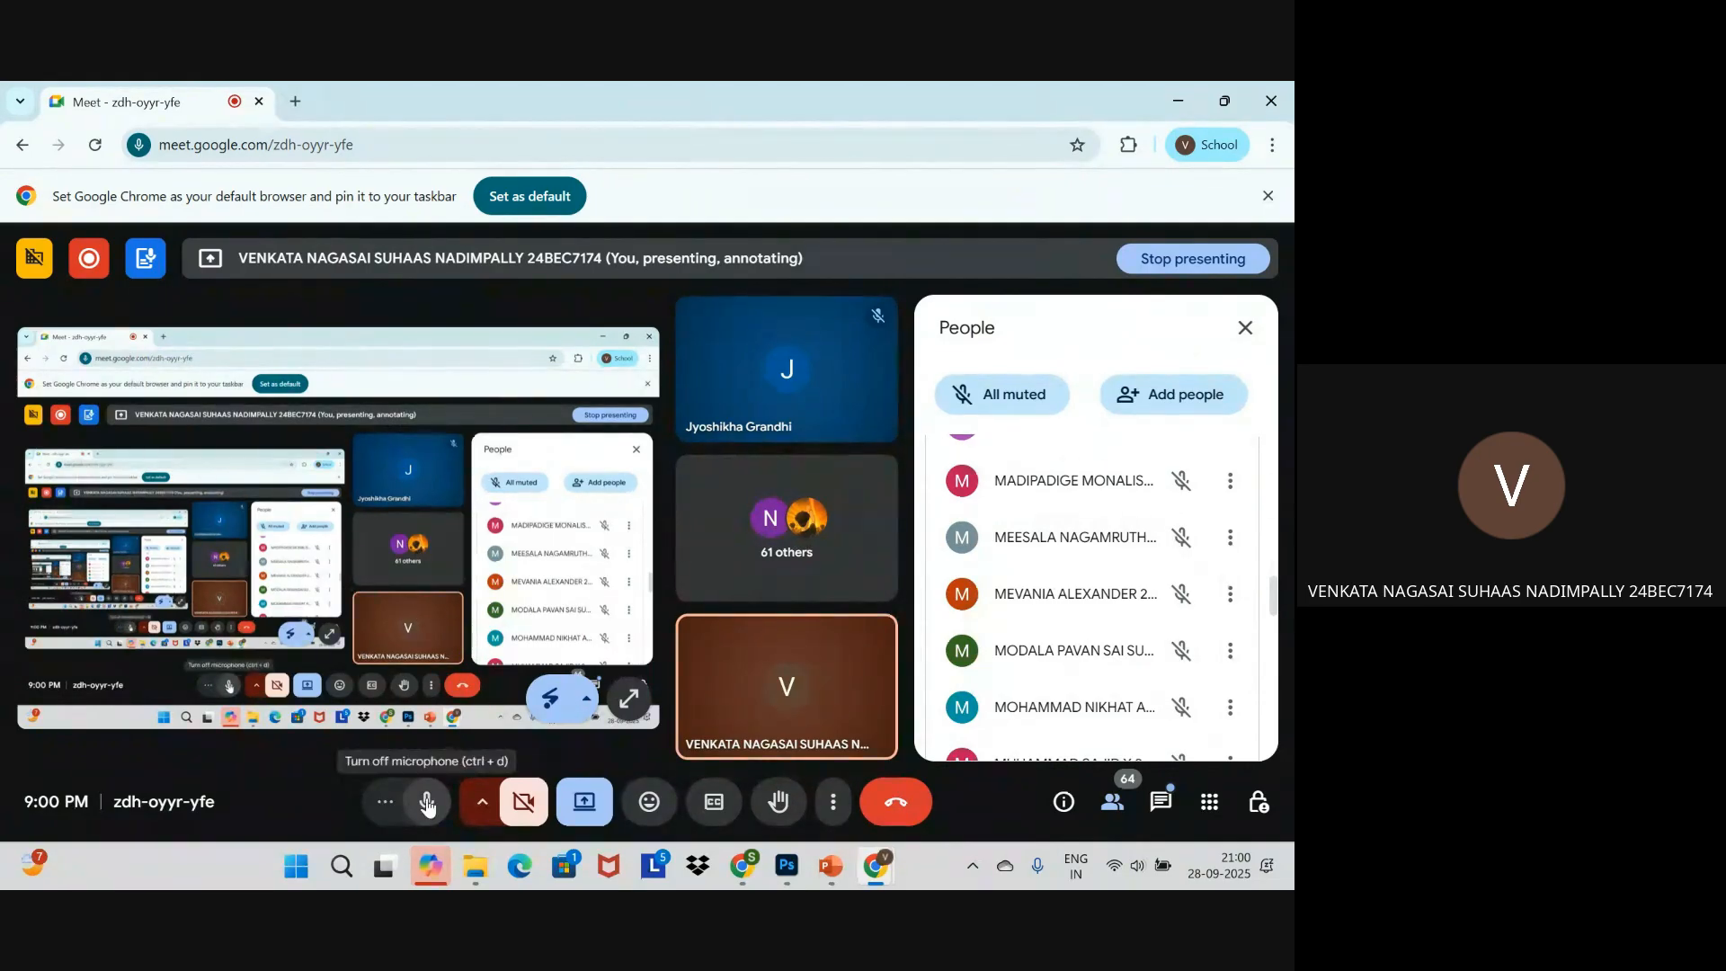
{"action": "left_click", "coordinate": [427, 803]}
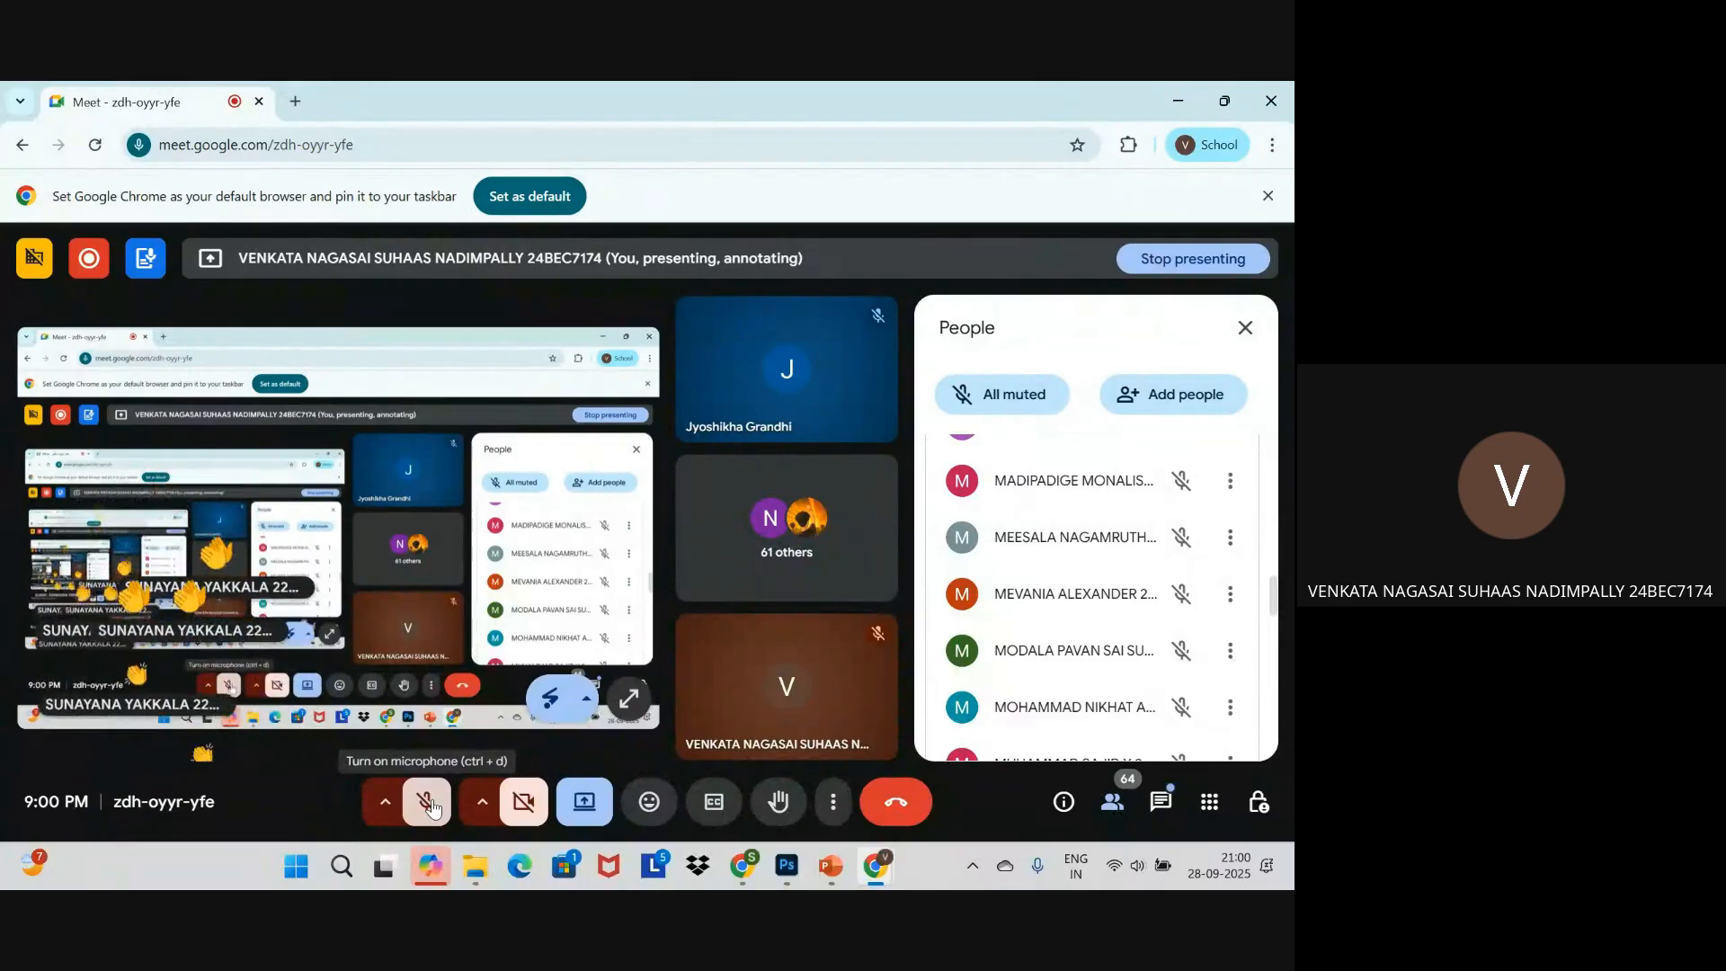
{"action": "left_click", "coordinate": [576, 798]}
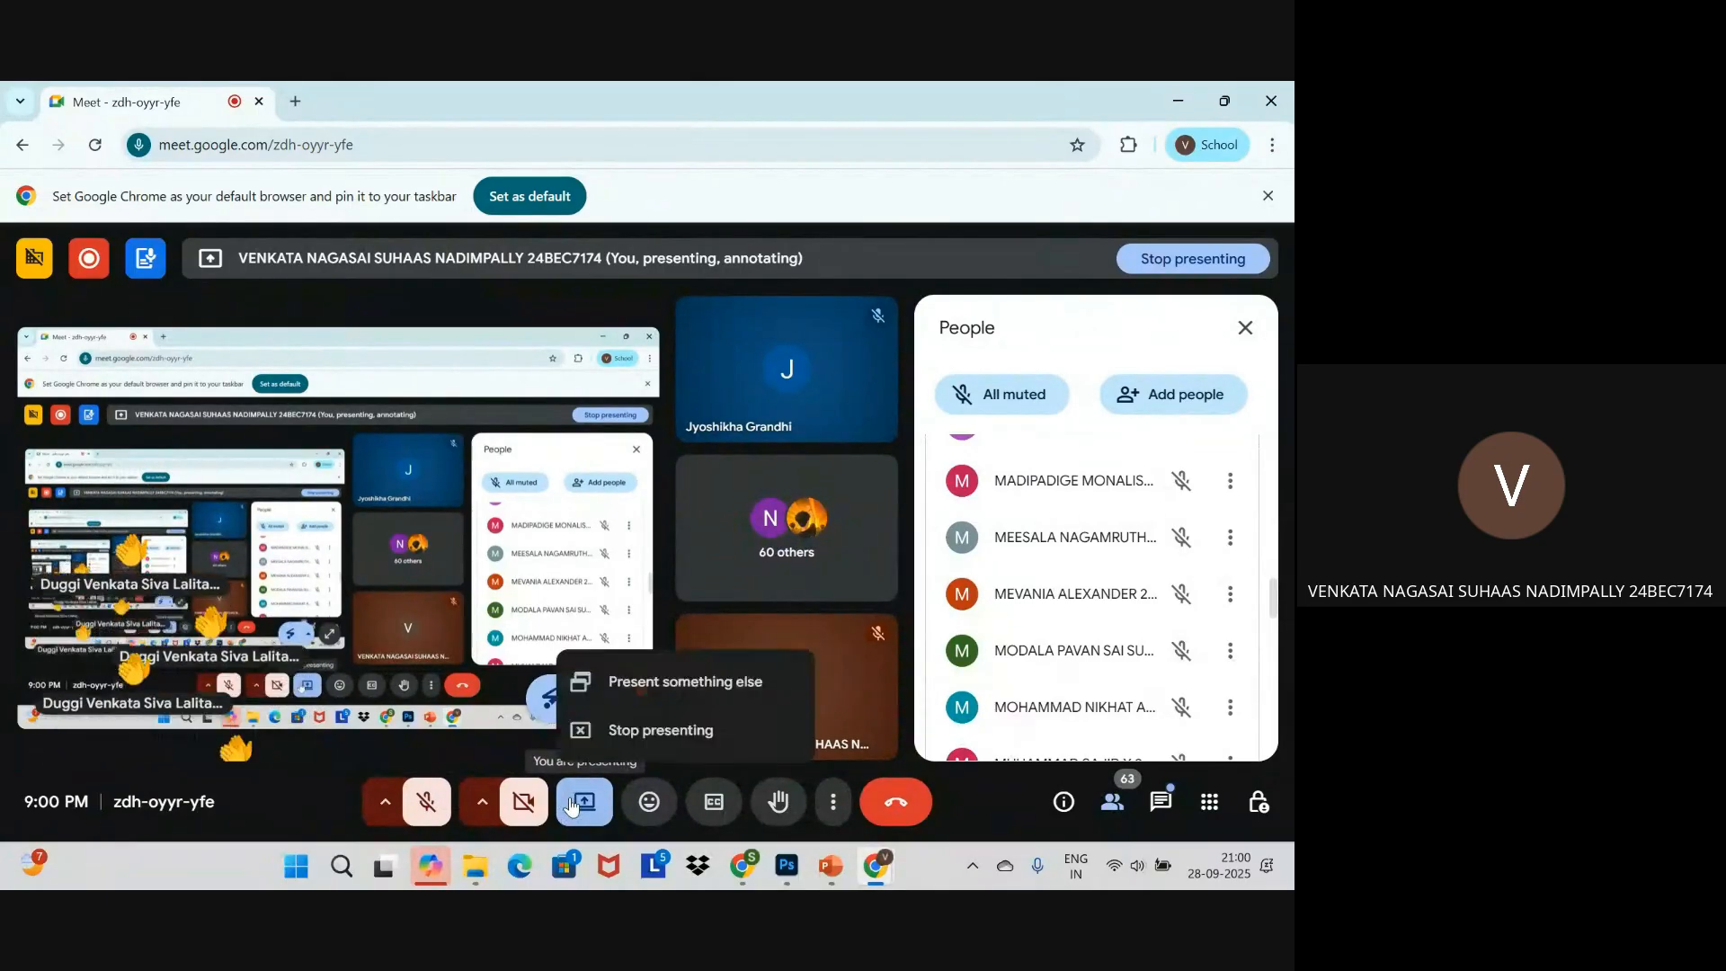
{"action": "left_click", "coordinate": [692, 733]}
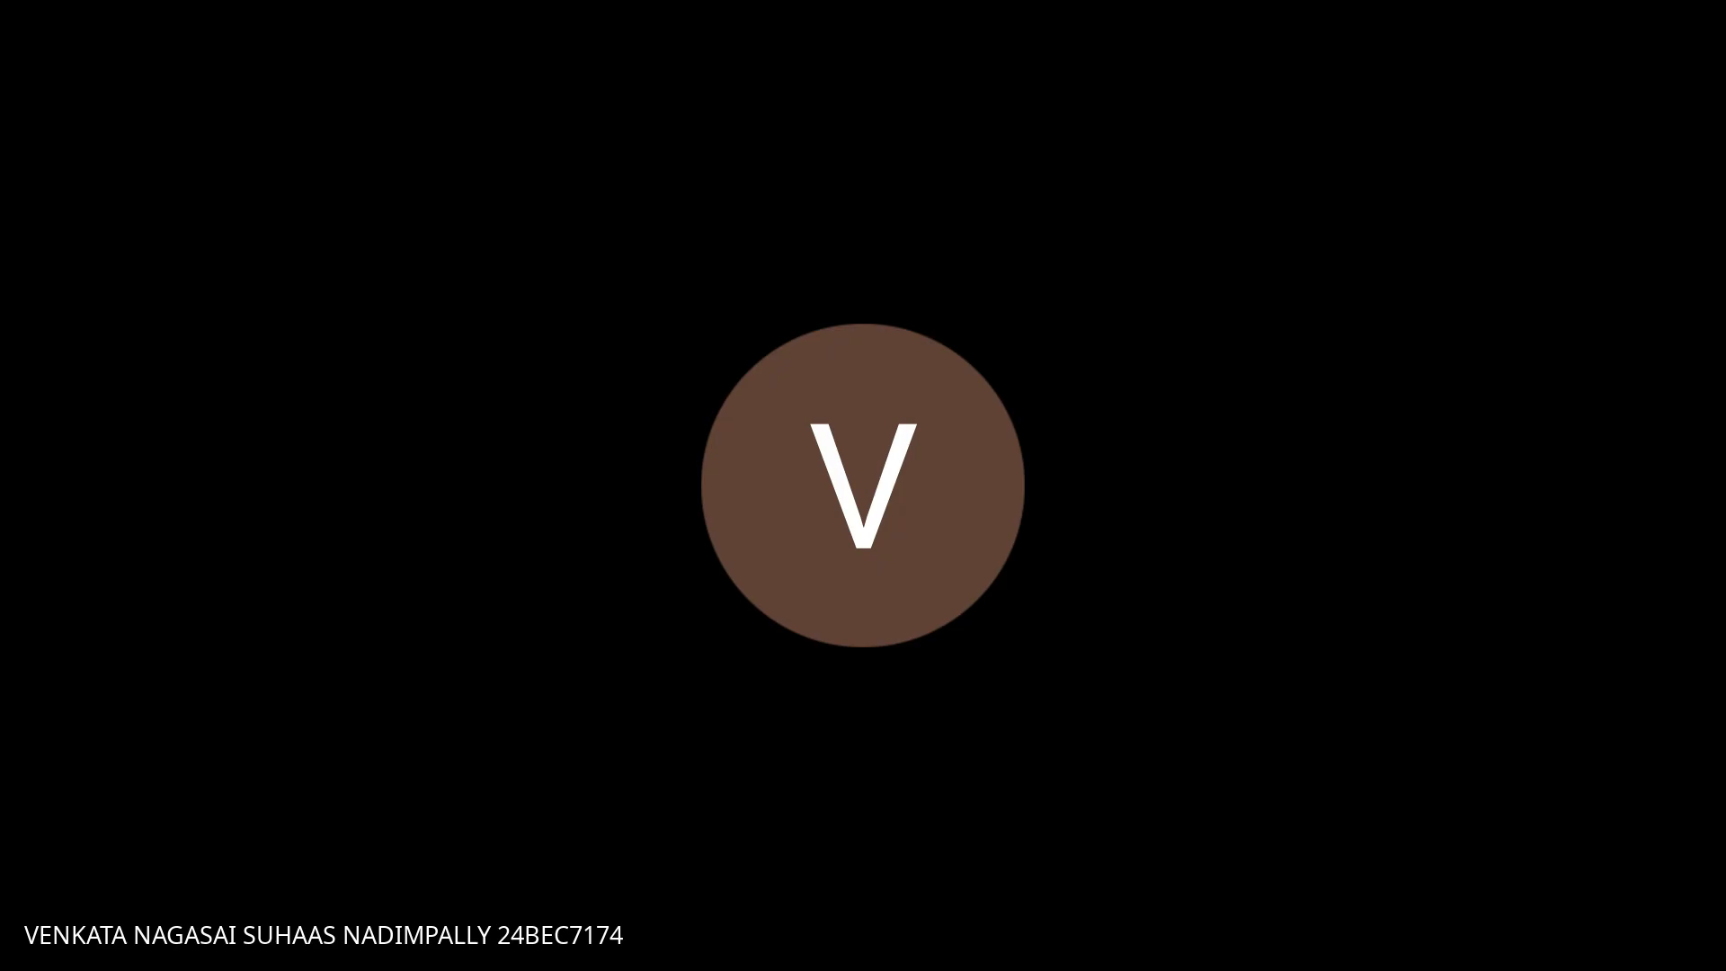
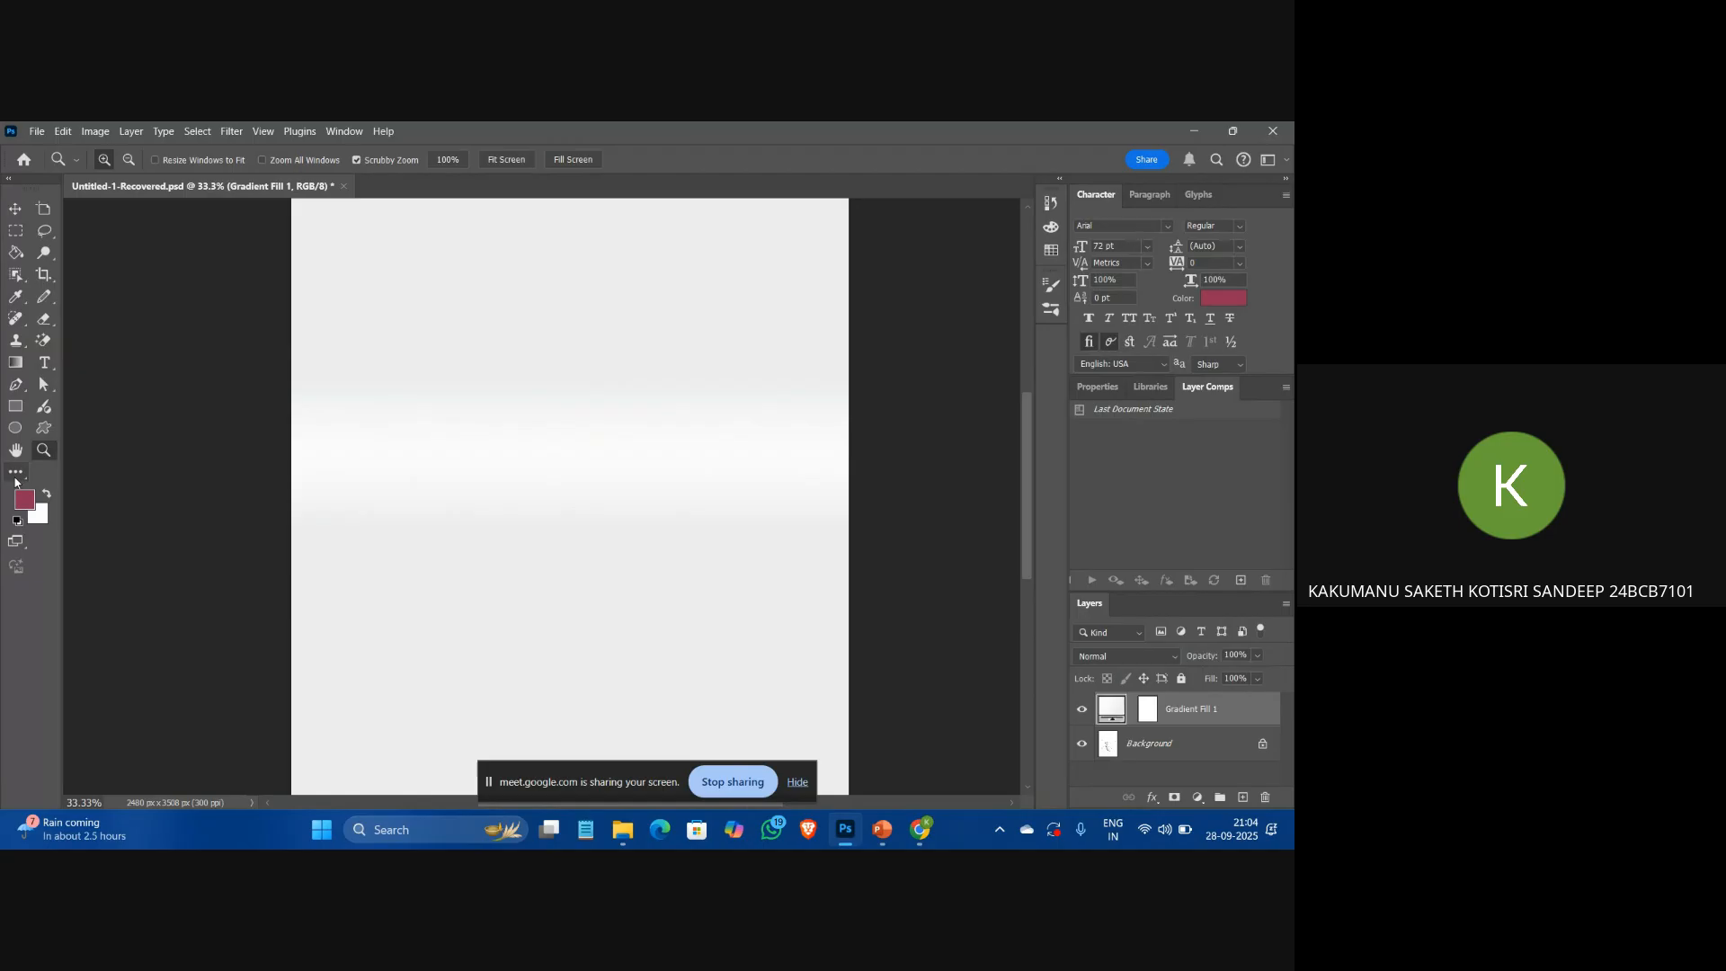
Customize the toolbar by adding the Elliptical Marquee Tool from the extra tools between the Move Tool and the Artboard Tool.
{"action": "left_click", "coordinate": [16, 481]}
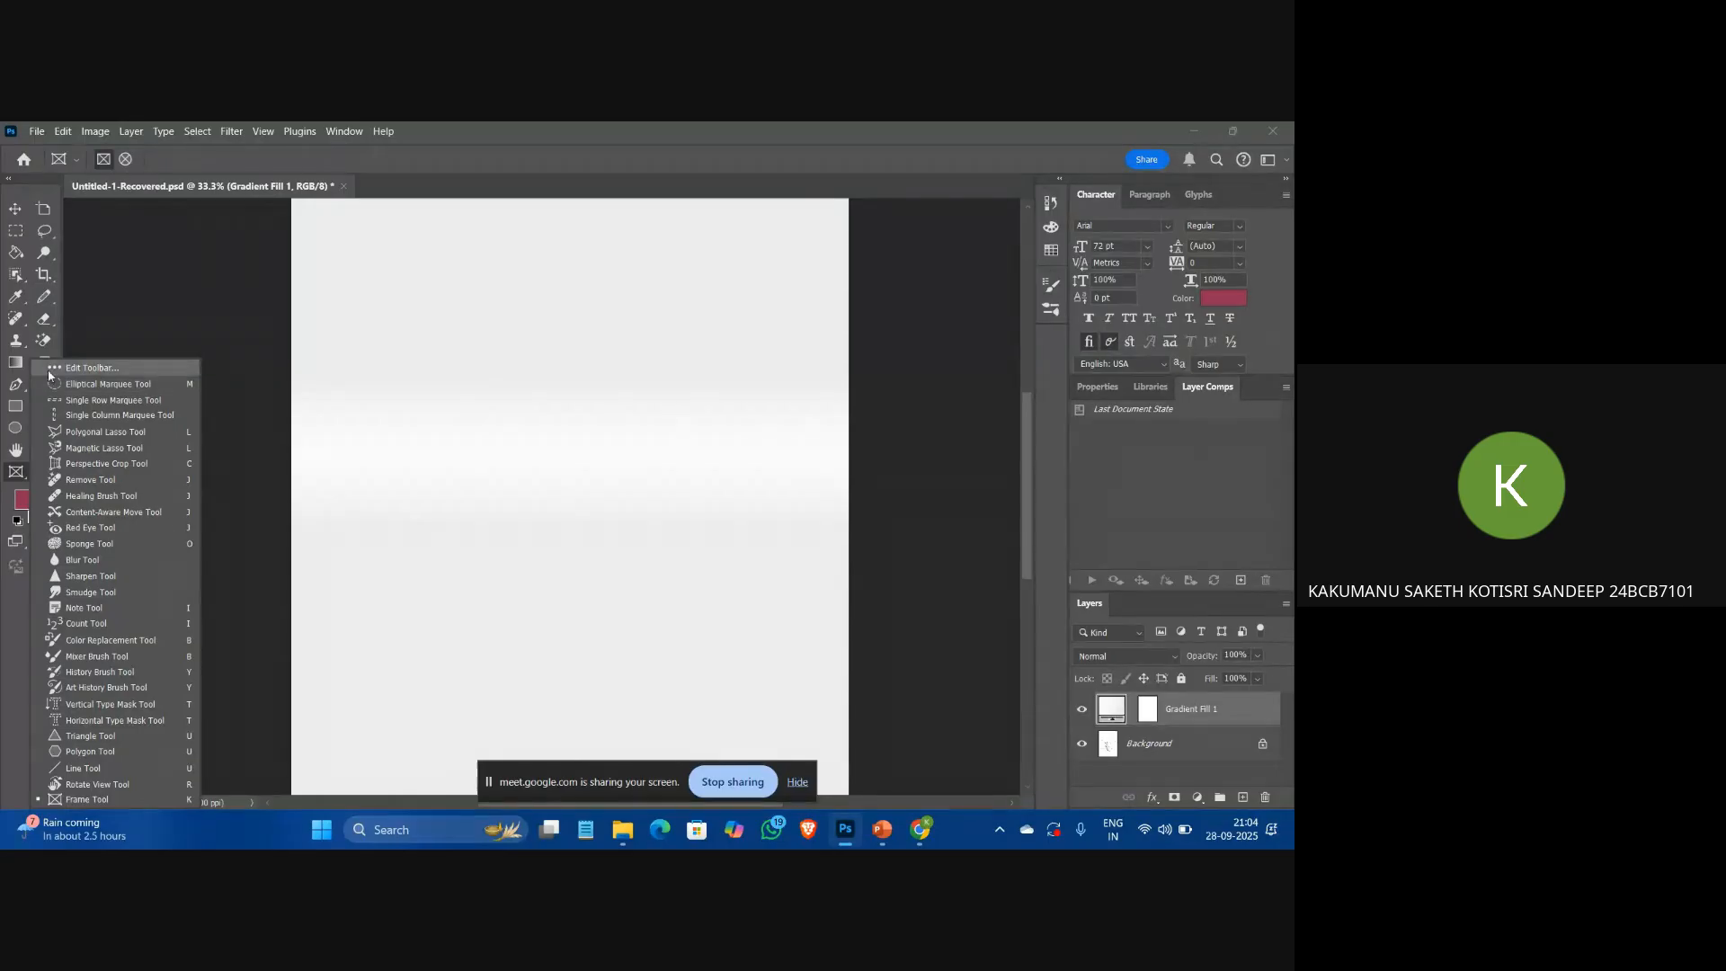
{"action": "left_click", "coordinate": [72, 370]}
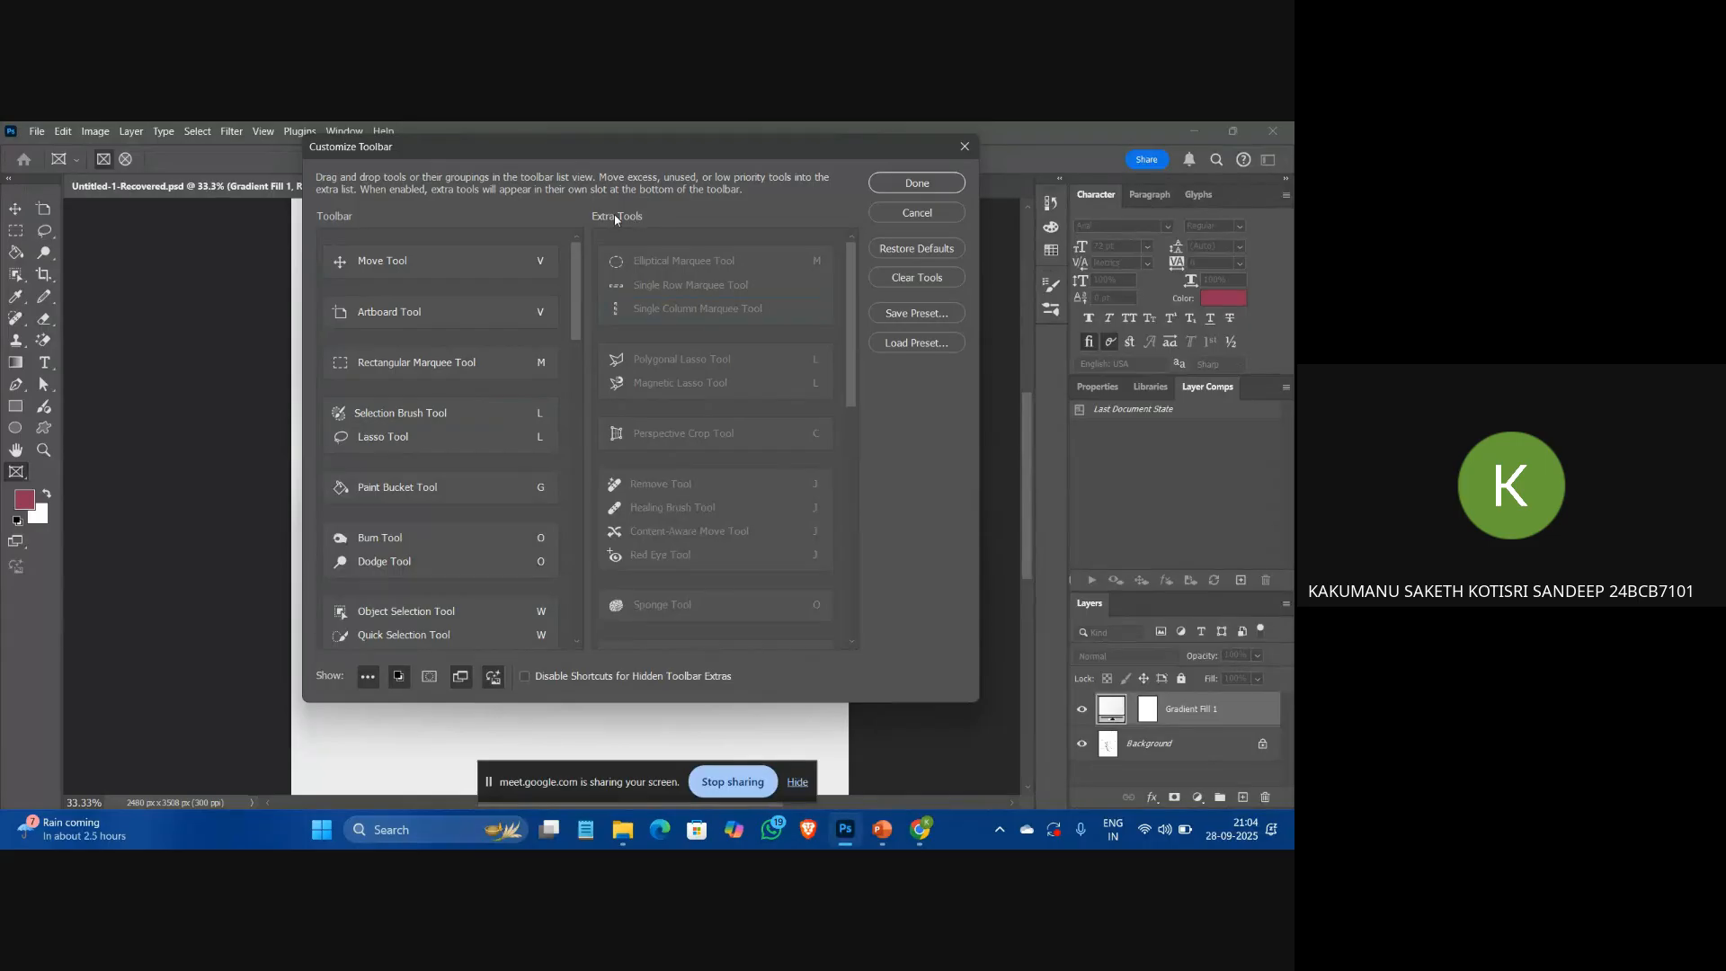
{"action": "scroll", "coordinate": [708, 405], "scroll_direction": "down", "scroll_amount": 5}
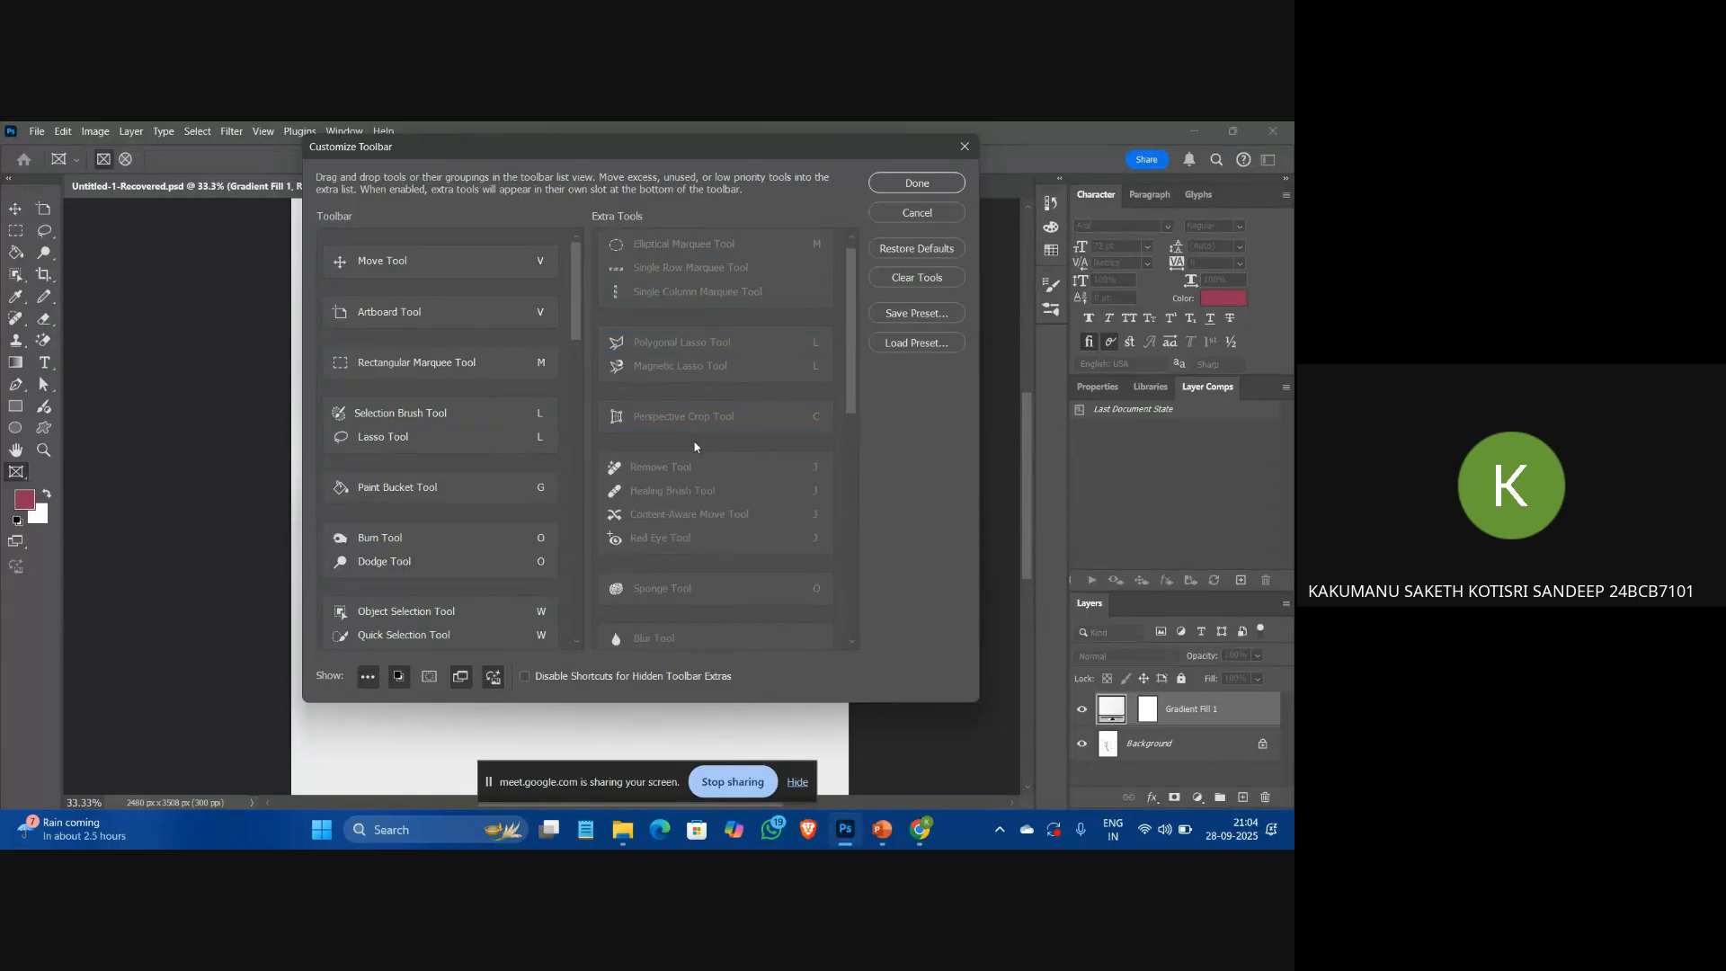
{"action": "scroll", "coordinate": [694, 463], "scroll_direction": "up", "scroll_amount": 5}
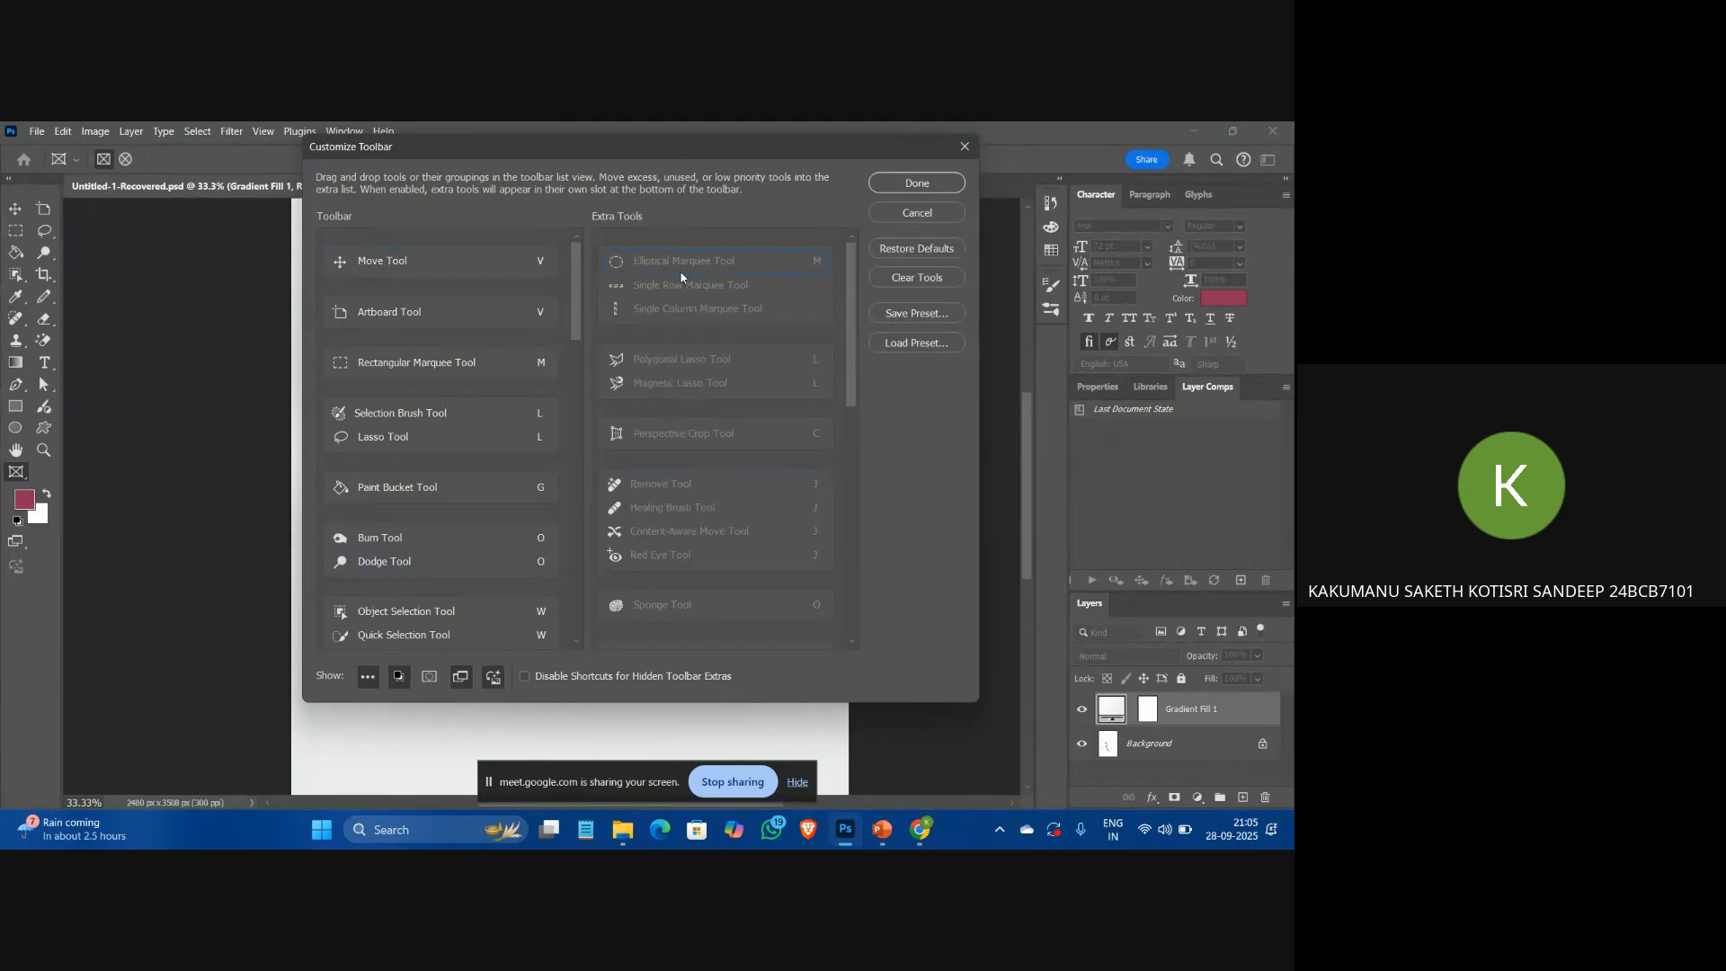
{"action": "left_click_drag", "start_coordinate": [689, 260], "coordinate": [419, 284]}
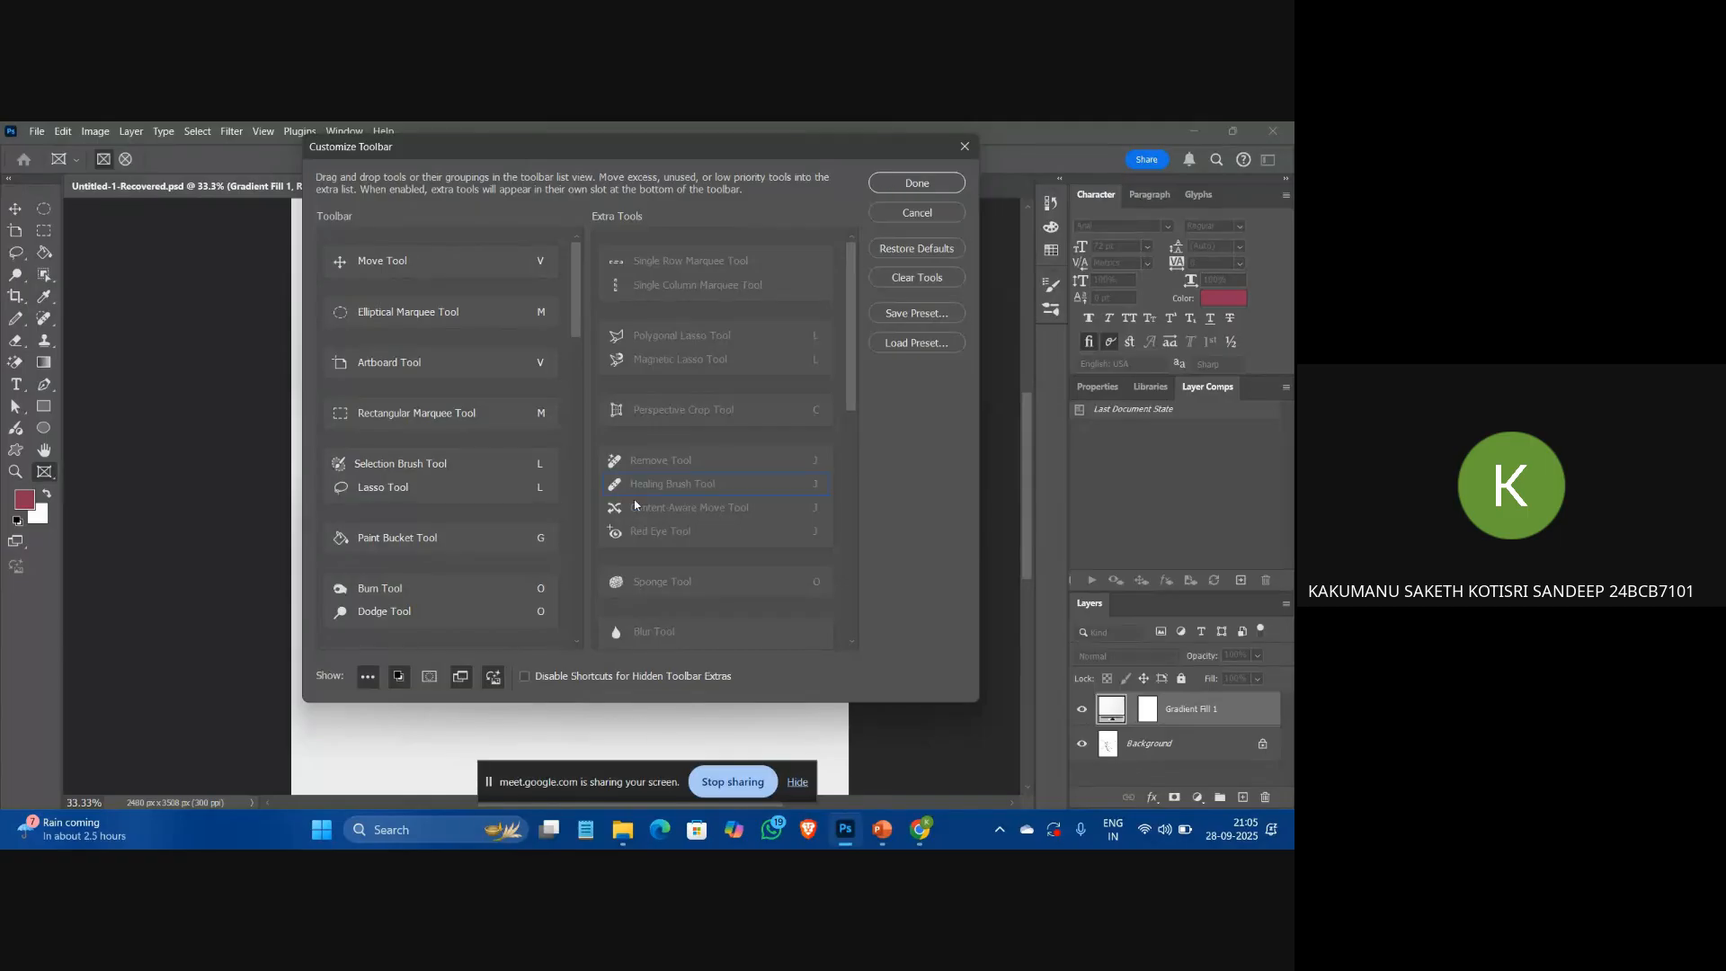
{"action": "scroll", "coordinate": [647, 490], "scroll_direction": "down", "scroll_amount": 4}
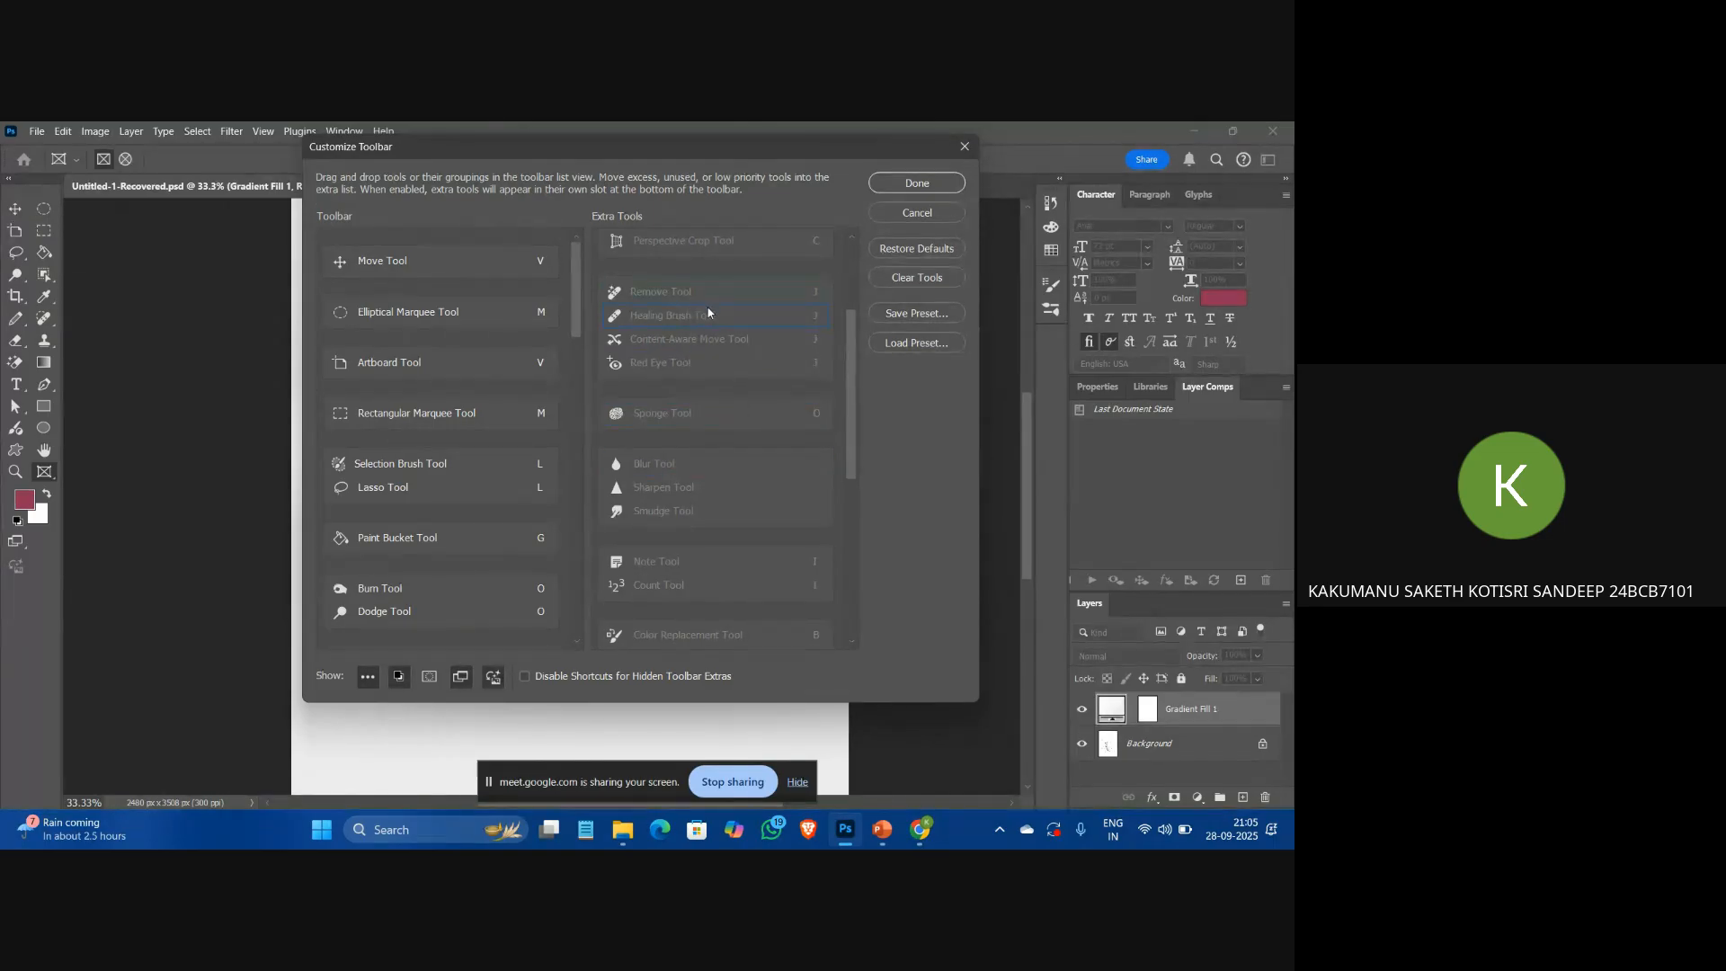
{"action": "scroll", "coordinate": [727, 487], "scroll_direction": "down", "scroll_amount": 1}
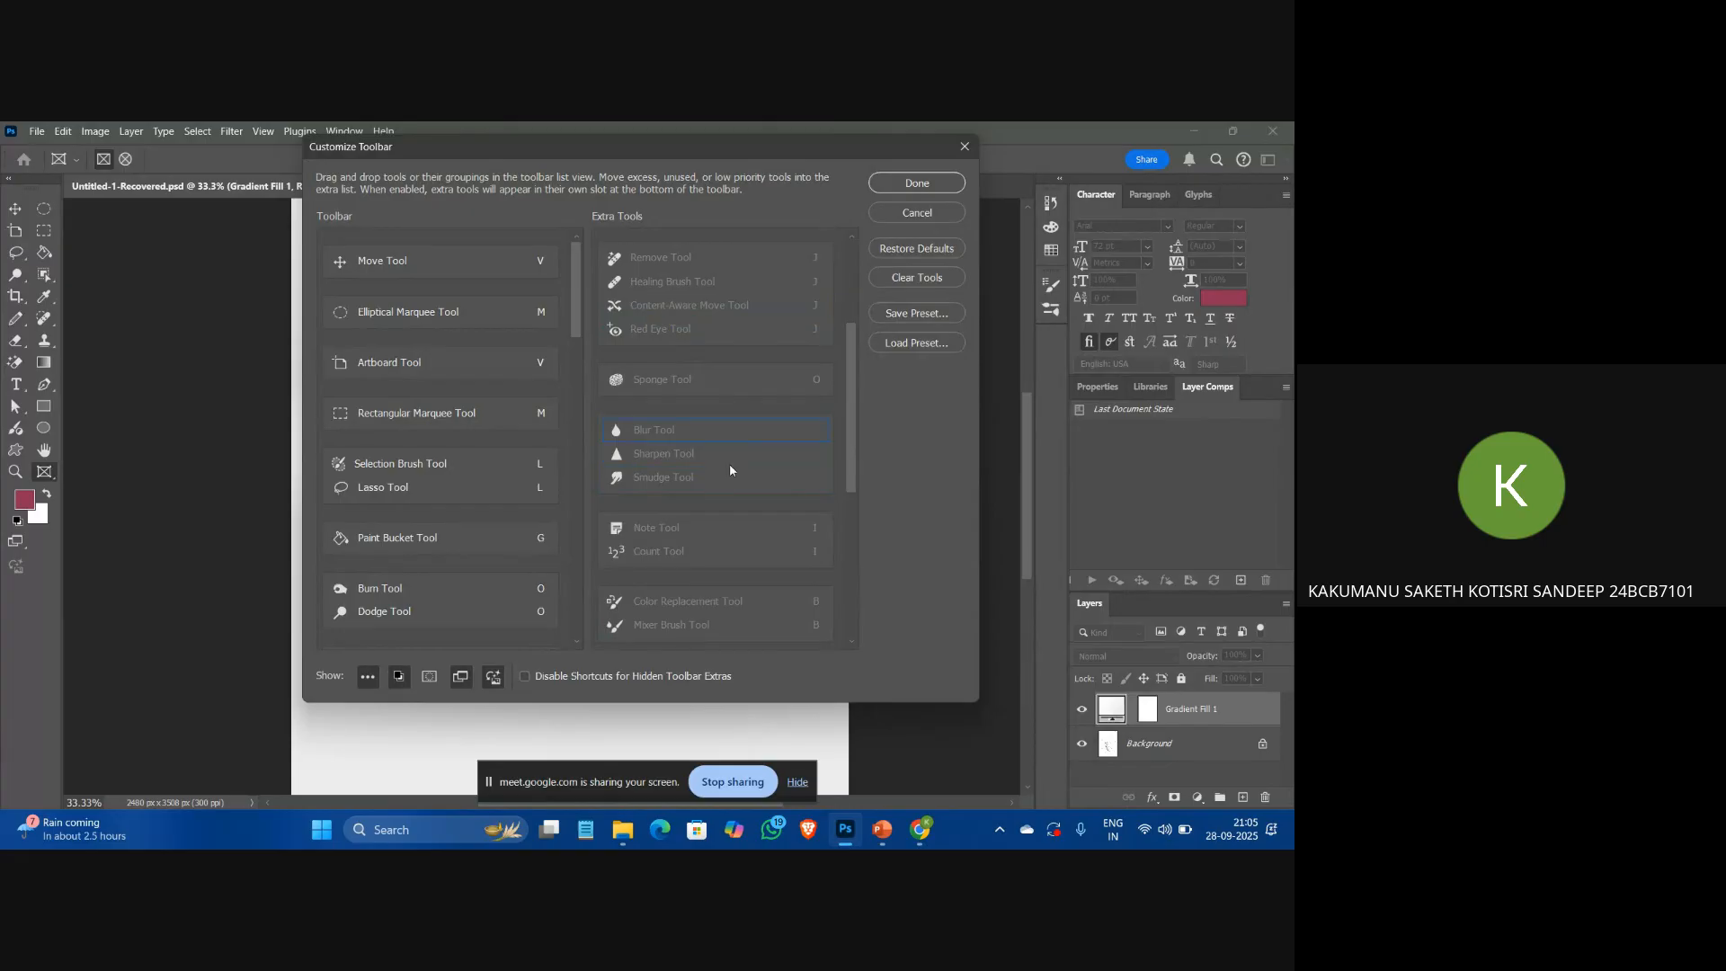
{"action": "scroll", "coordinate": [710, 542], "scroll_direction": "down", "scroll_amount": 4}
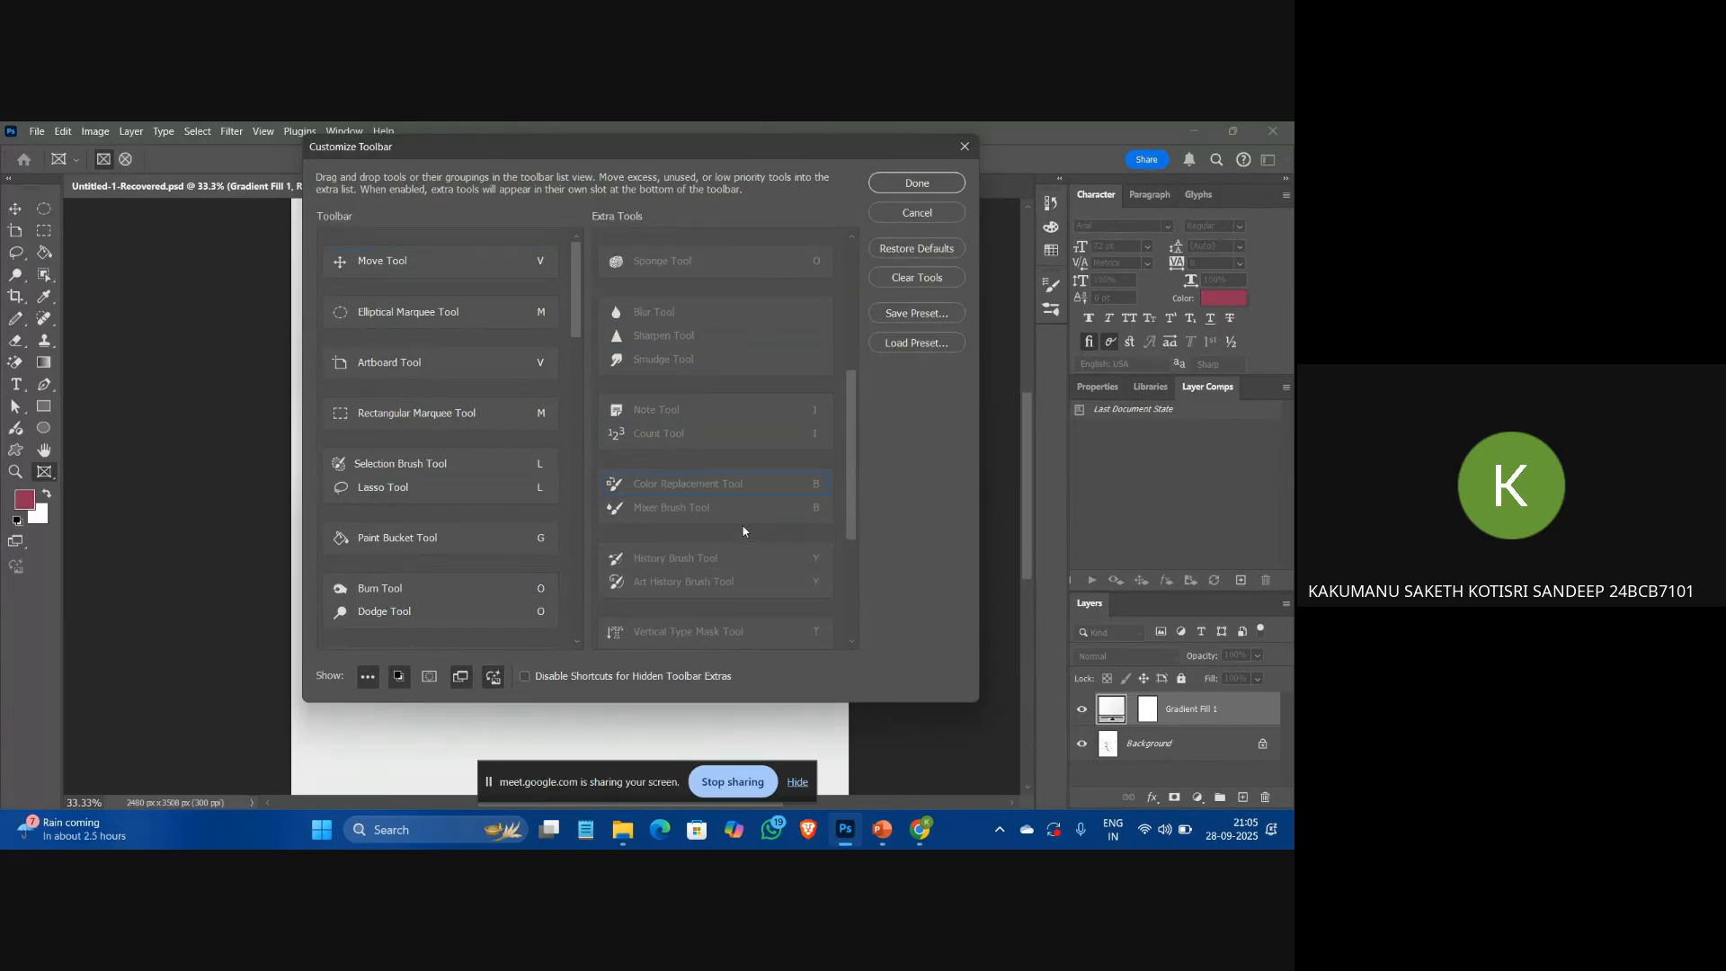
{"action": "scroll", "coordinate": [705, 386], "scroll_direction": "down", "scroll_amount": 6}
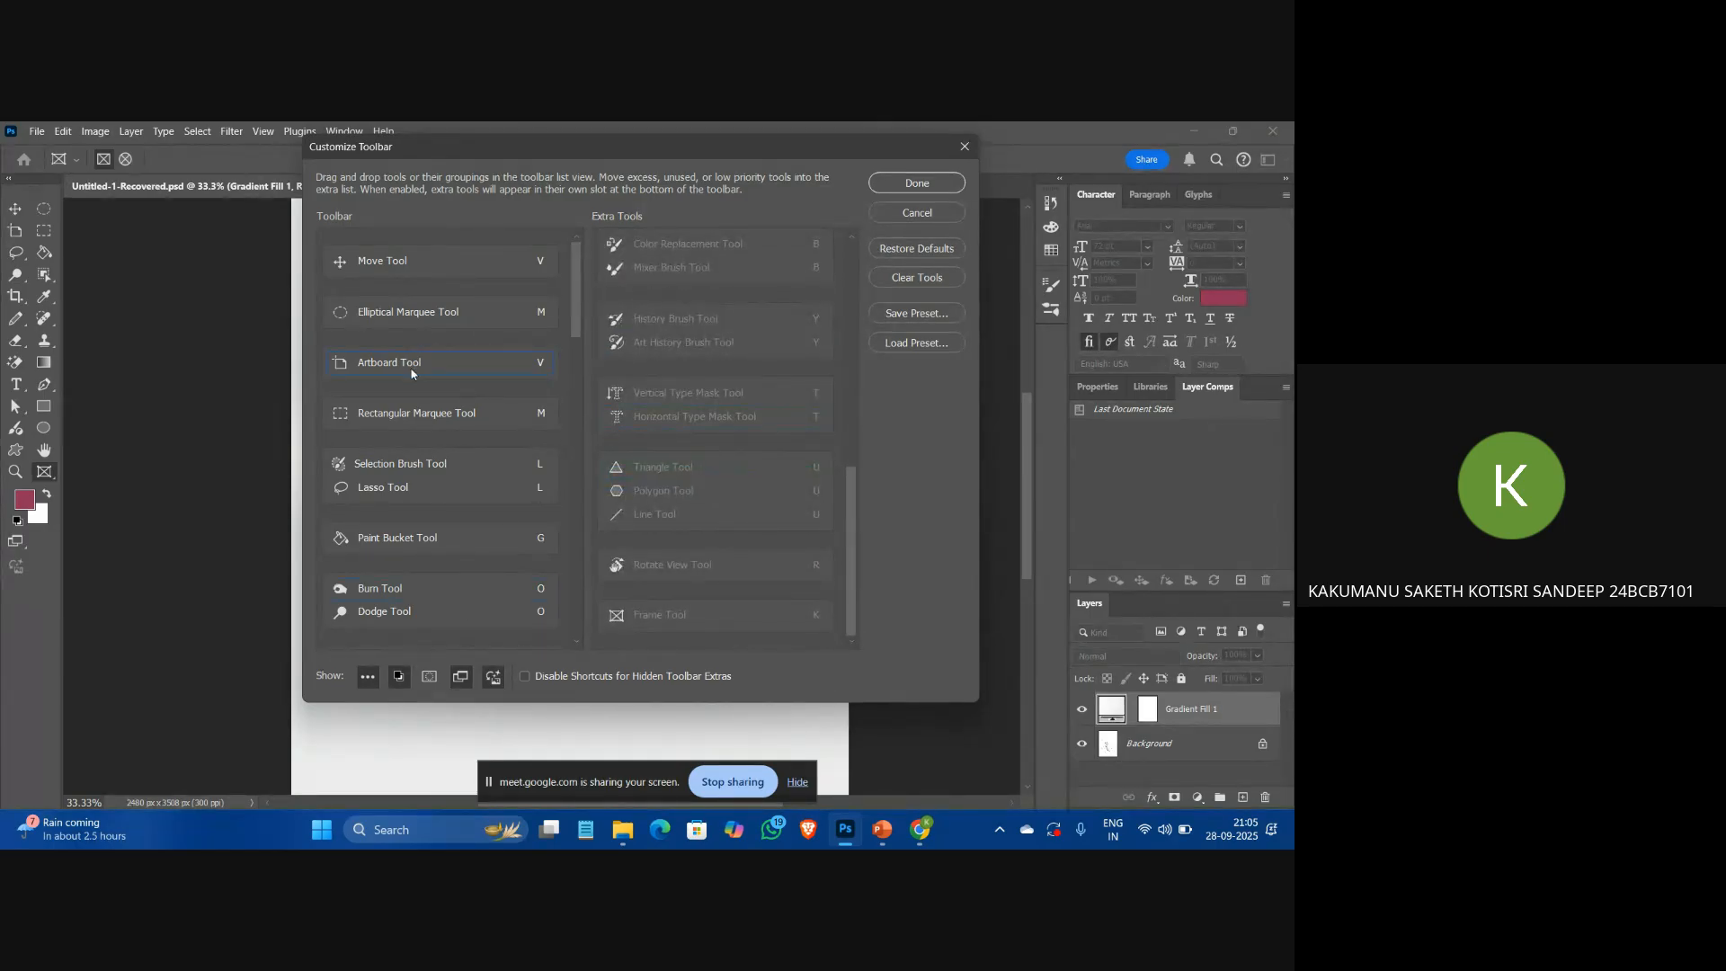
{"action": "scroll", "coordinate": [409, 377], "scroll_direction": "down", "scroll_amount": 10}
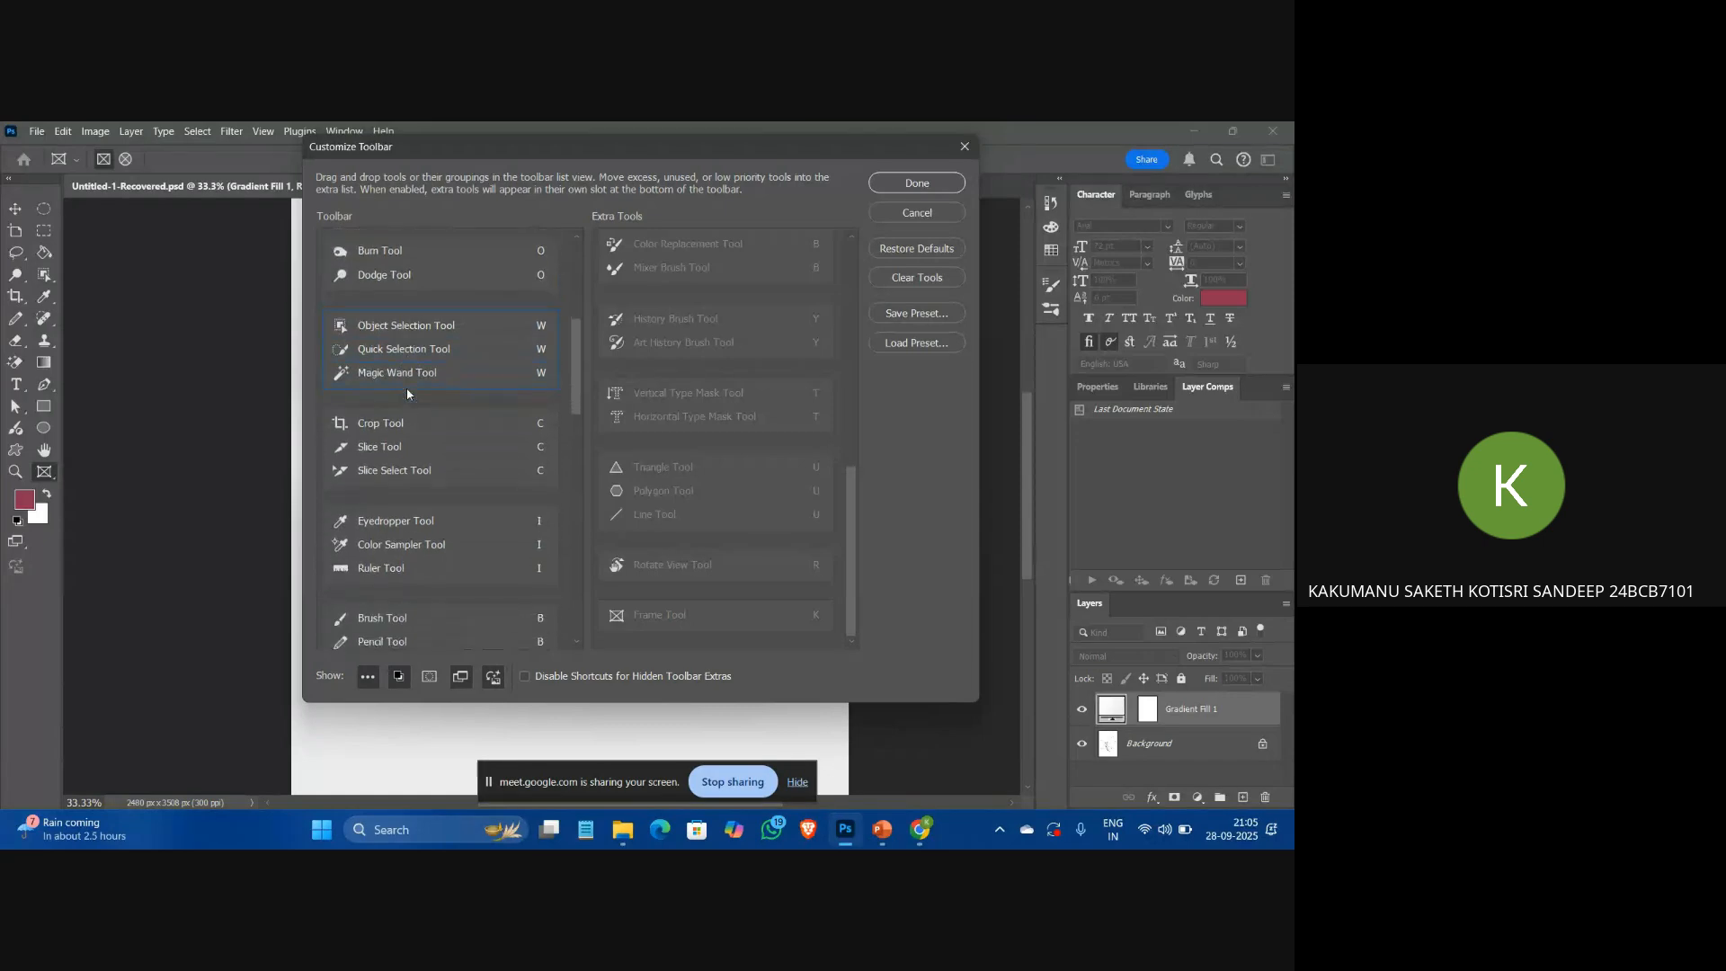
{"action": "scroll", "coordinate": [406, 389], "scroll_direction": "down", "scroll_amount": 5}
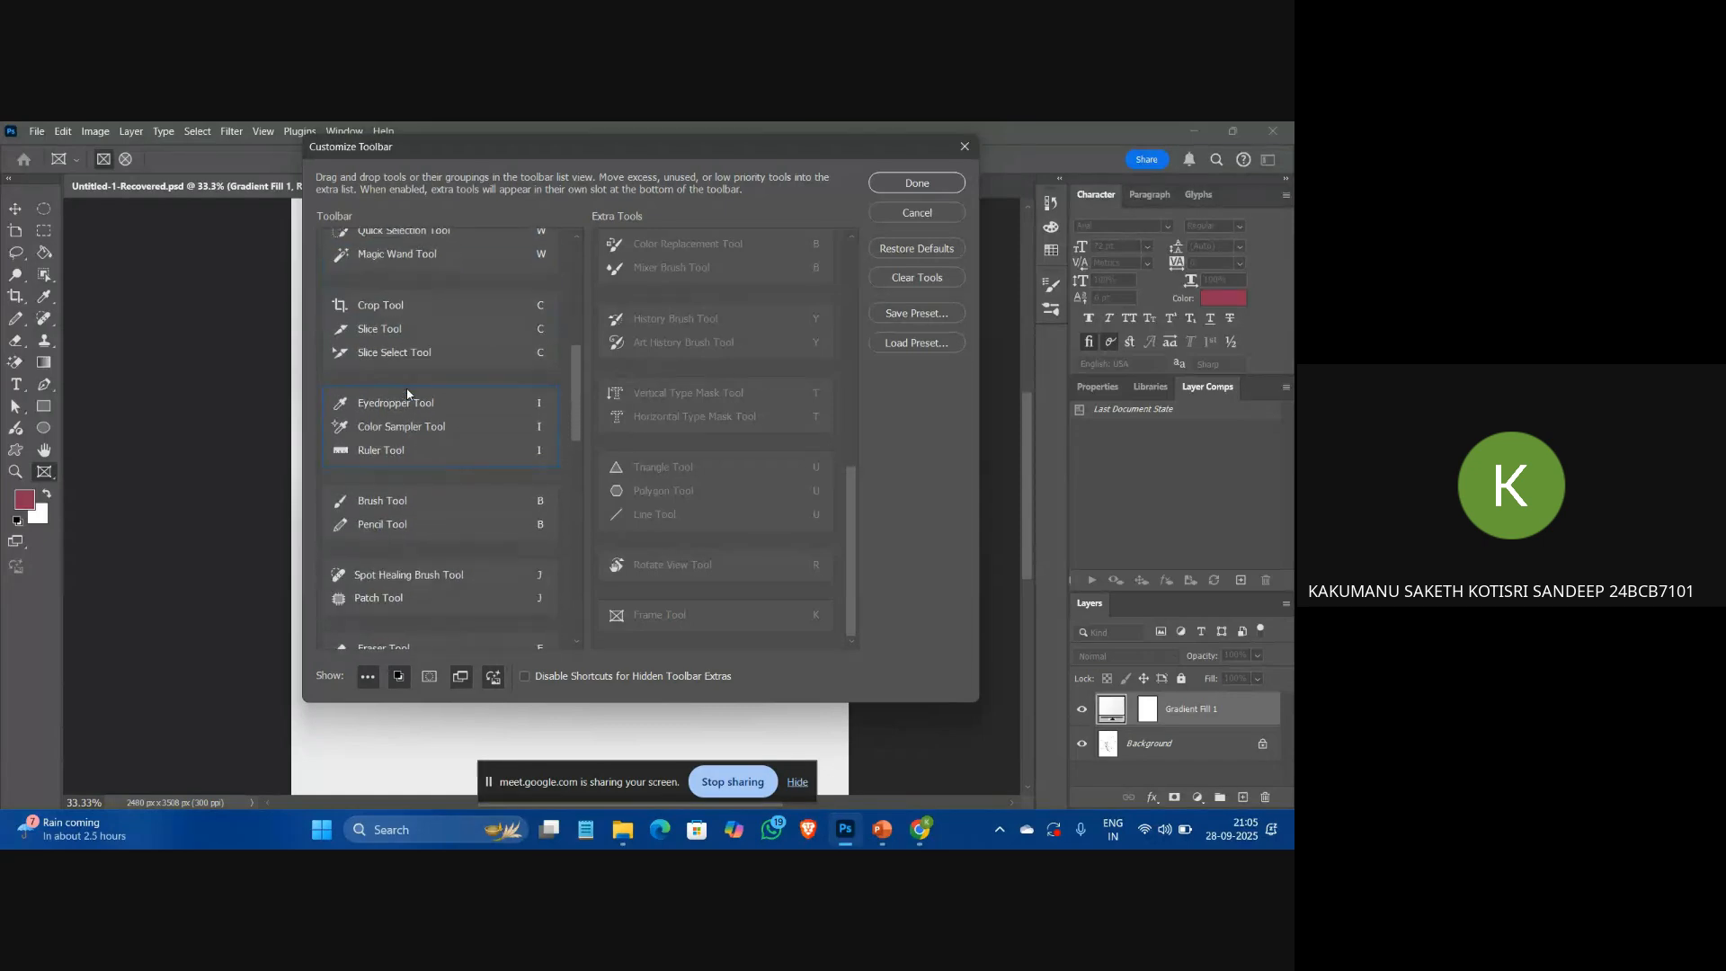
{"action": "left_click", "coordinate": [913, 184]}
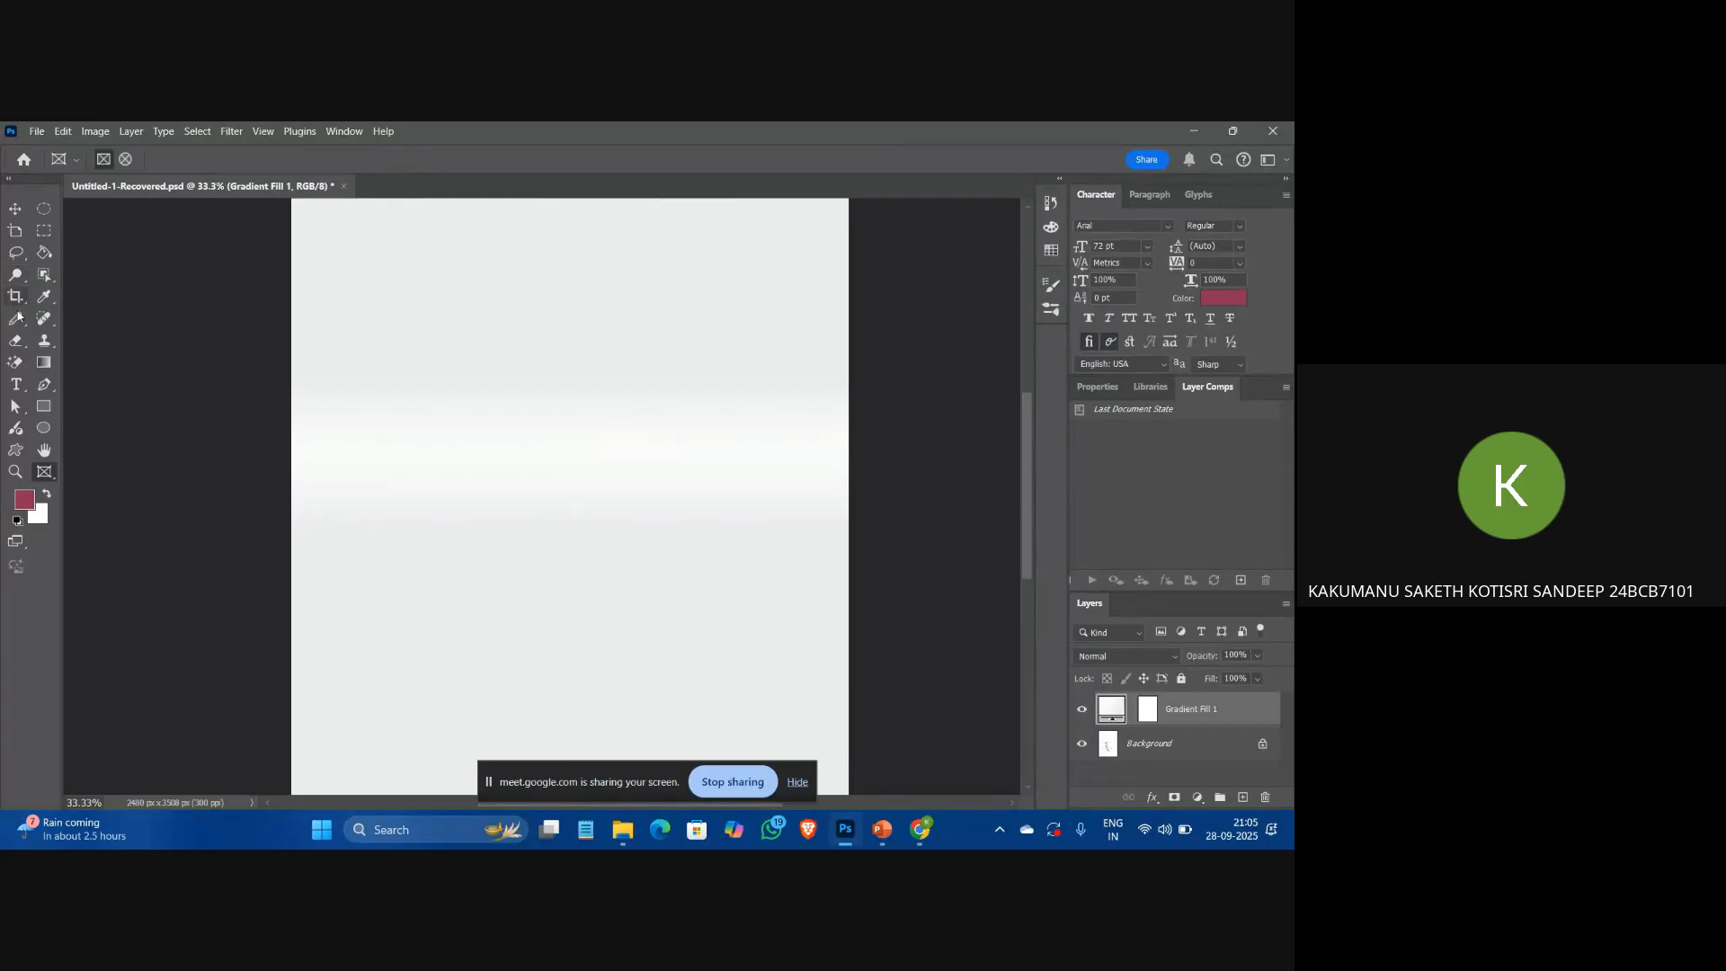
Switch from the Pencil Tool to the Brush Tool and reduce the brush size to 62 px.
{"action": "key", "text": "t"}
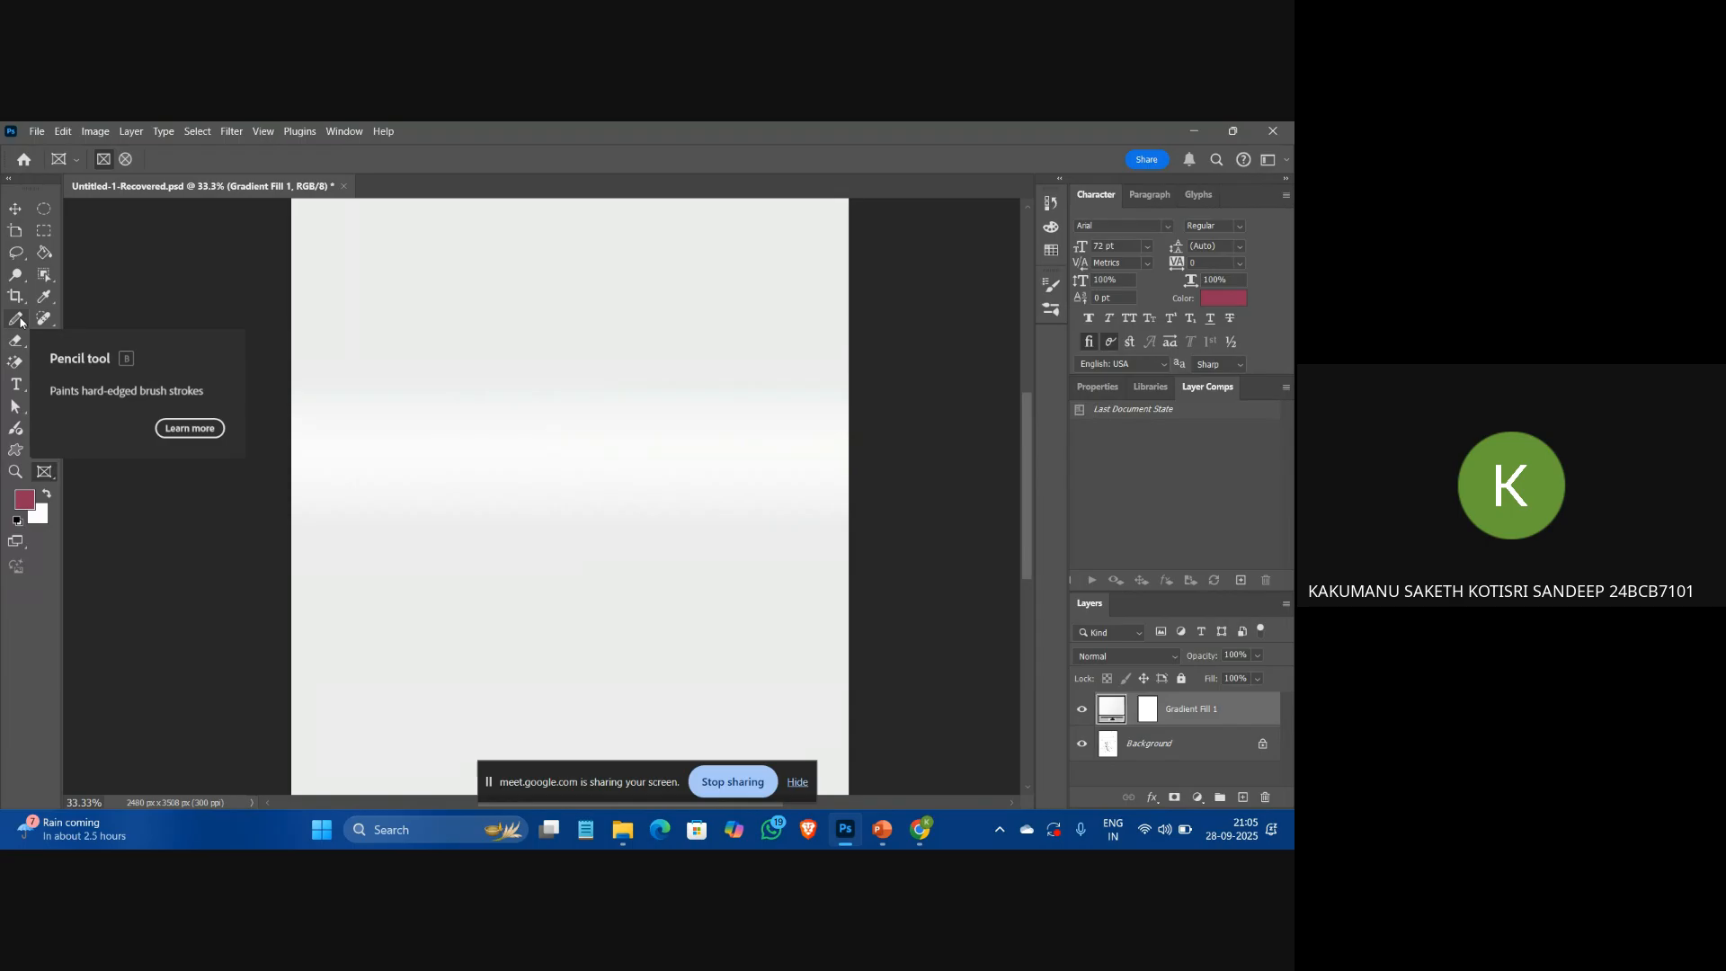
{"action": "left_click", "coordinate": [21, 322]}
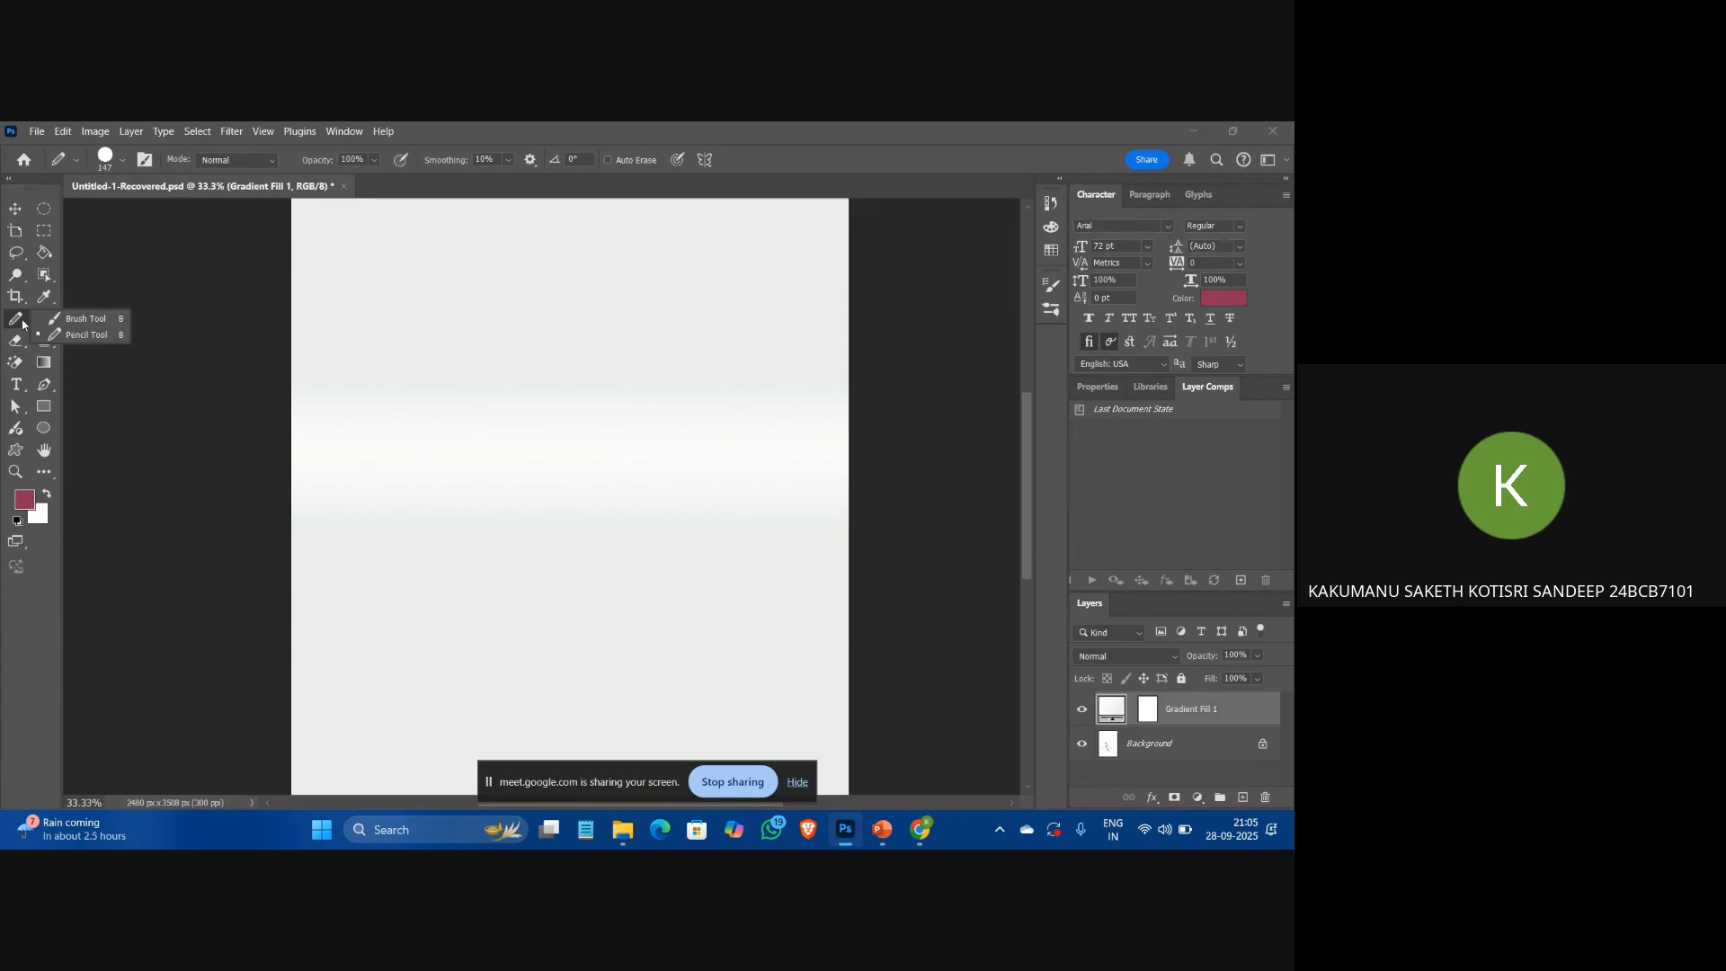
{"action": "left_click", "coordinate": [107, 329]}
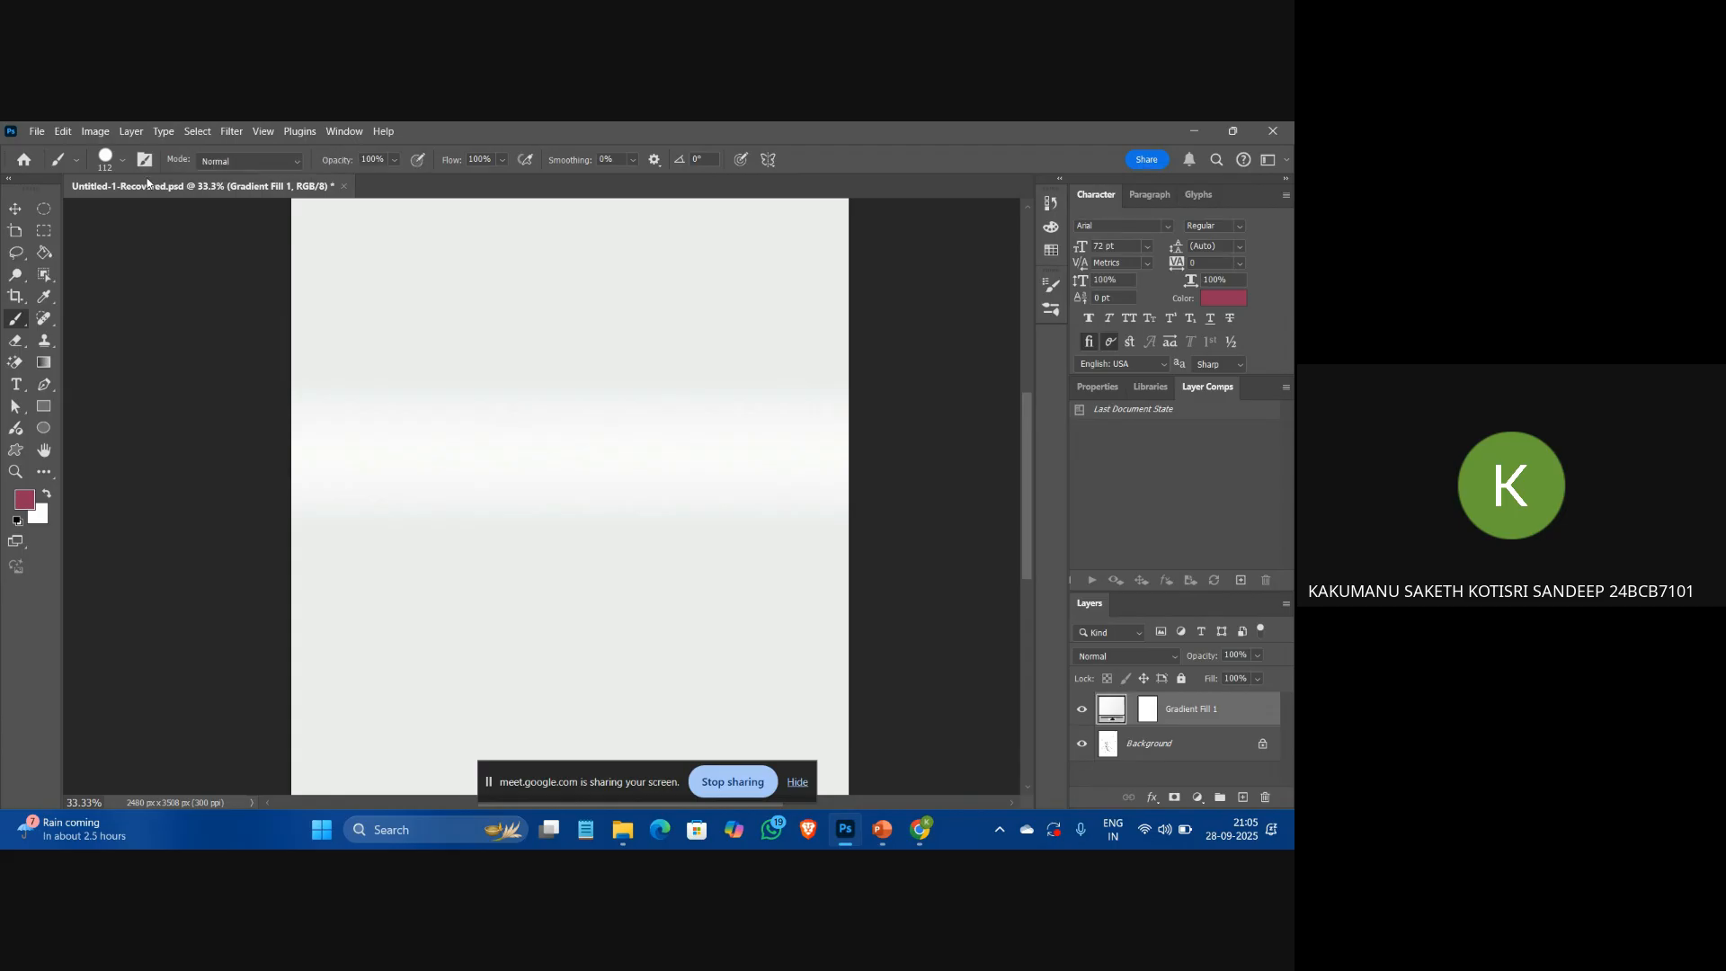
{"action": "left_click", "coordinate": [75, 161]}
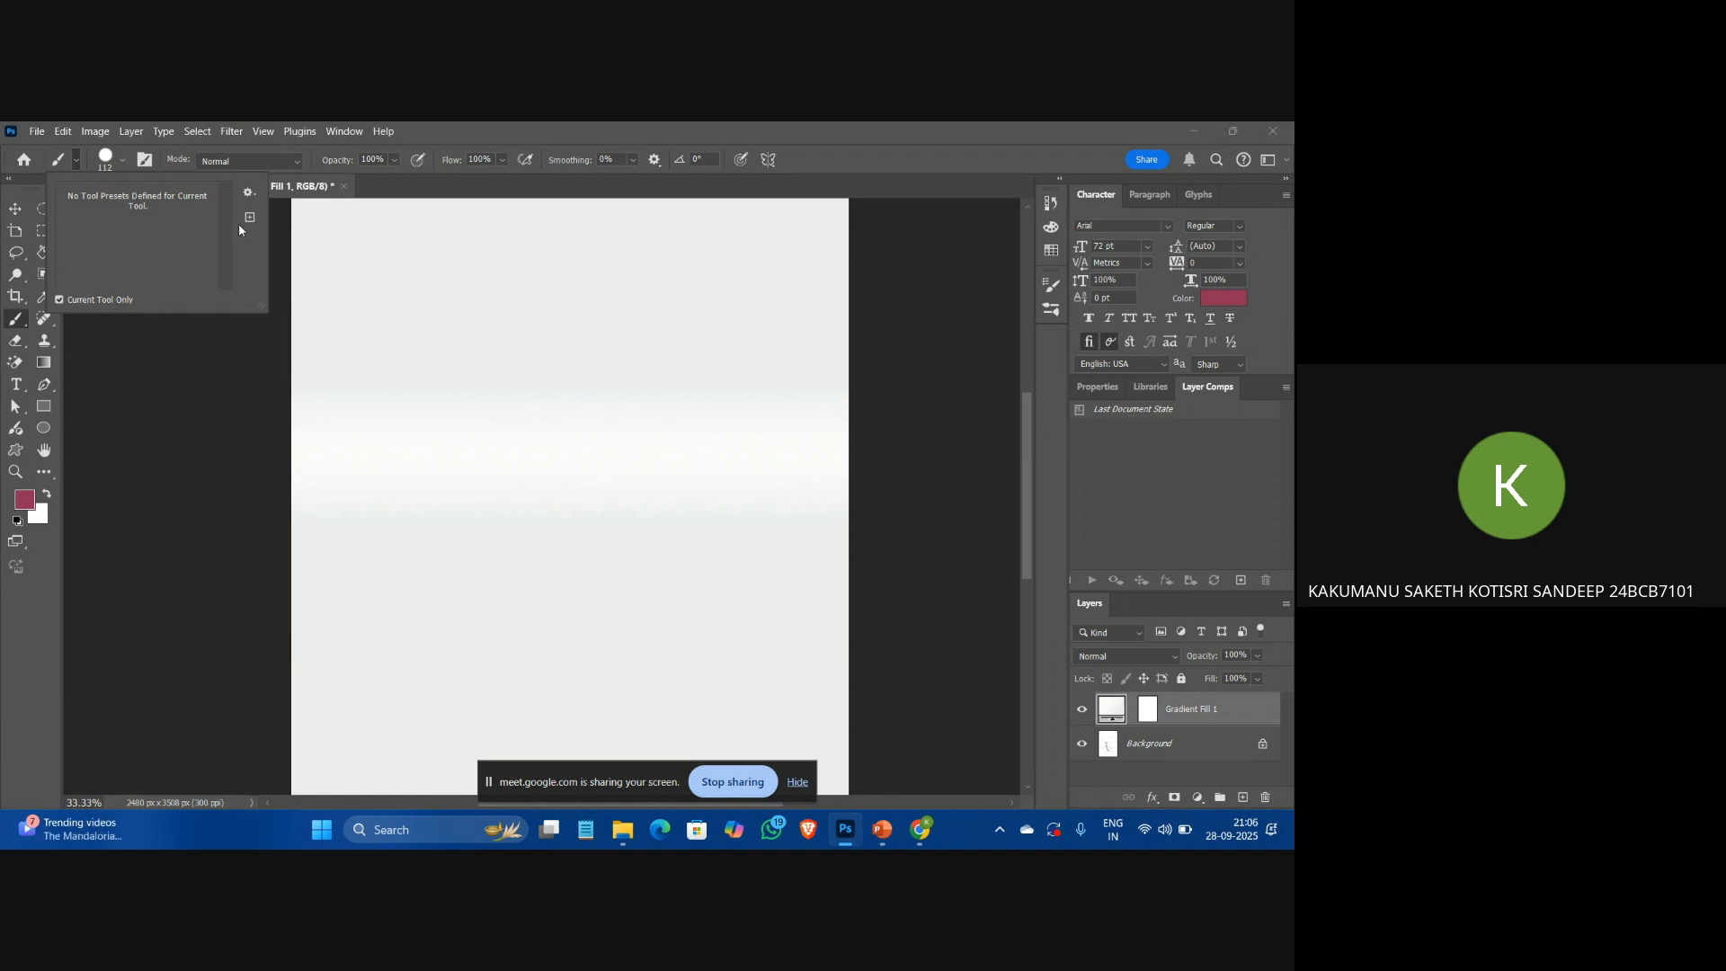
{"action": "left_click", "coordinate": [123, 162]}
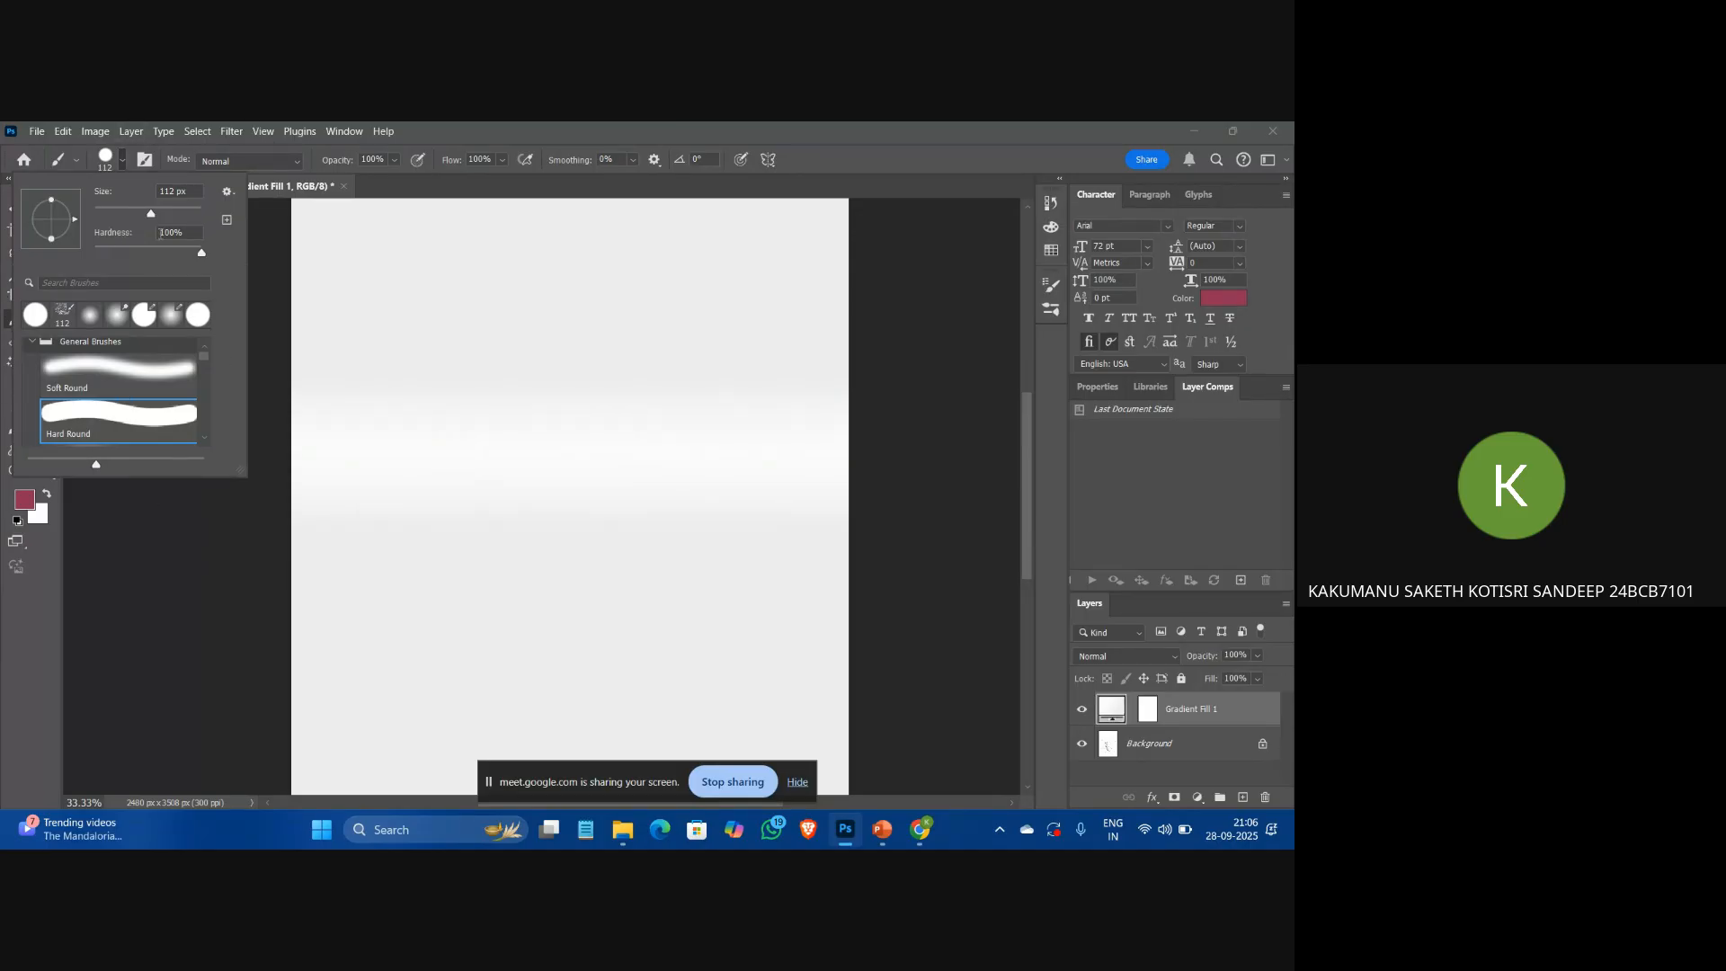
{"action": "scroll", "coordinate": [113, 347], "scroll_direction": "up", "scroll_amount": 1}
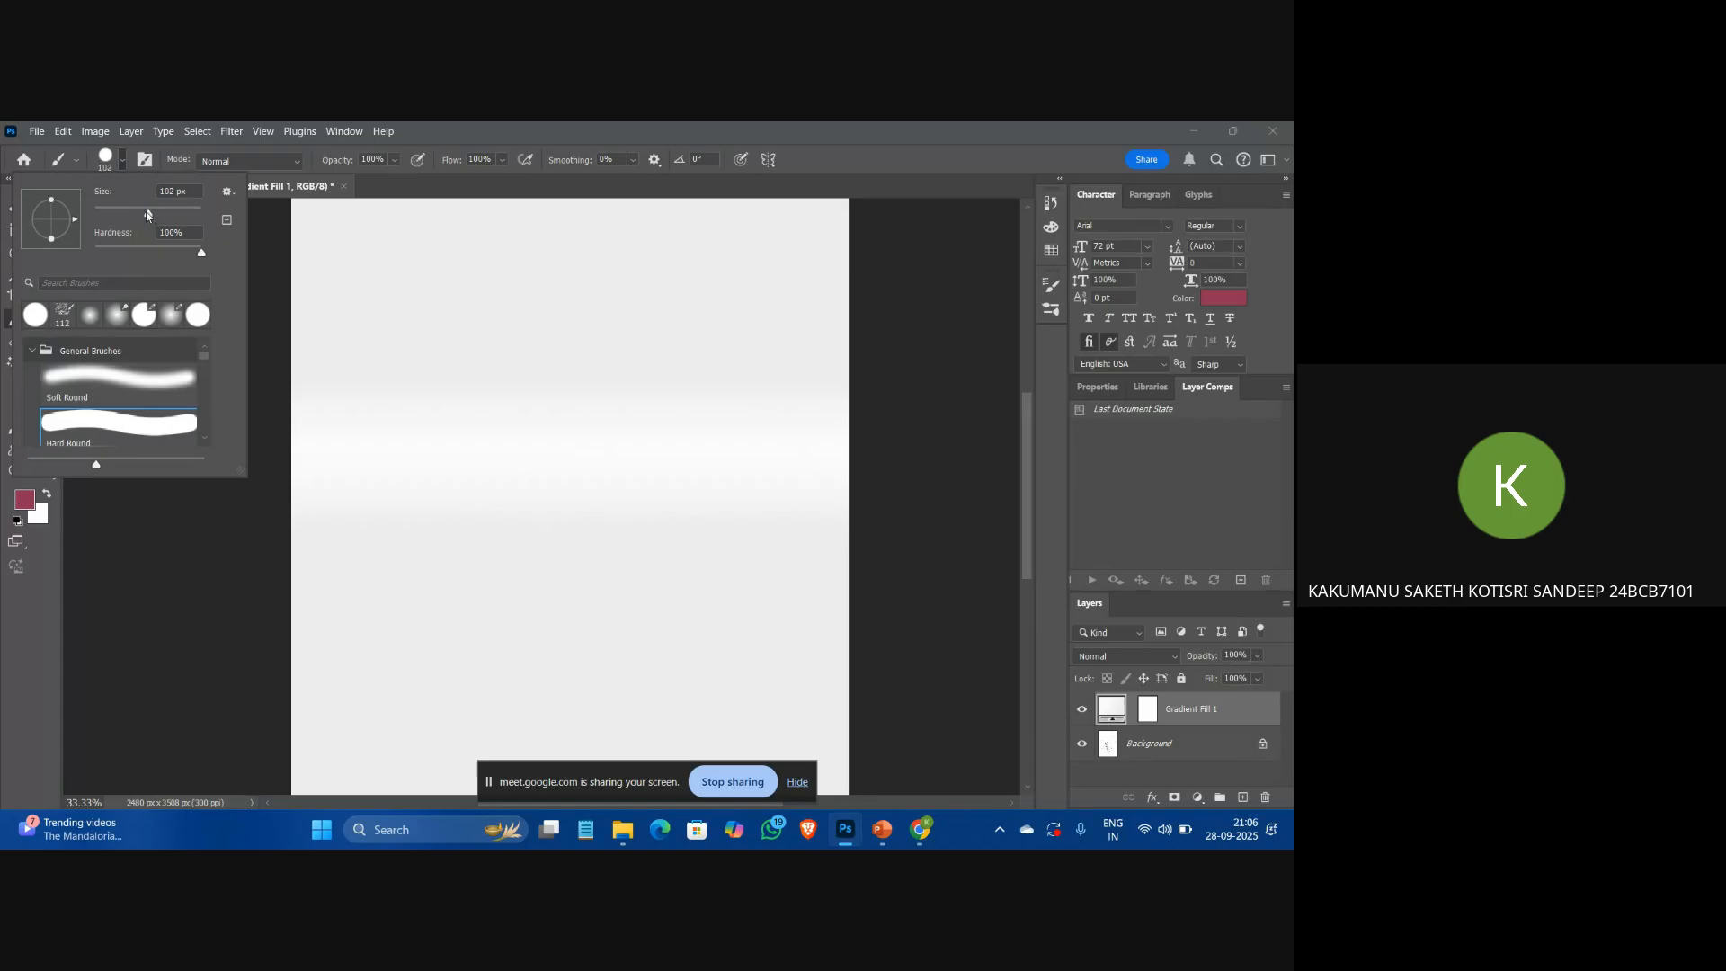
{"action": "mouse_move", "coordinate": [147, 213]}
{"action": "left_mouse_down"}
{"action": "mouse_move", "coordinate": [118, 217]}
{"action": "mouse_move", "coordinate": [177, 259]}
{"action": "mouse_move", "coordinate": [125, 262]}
{"action": "mouse_move", "coordinate": [230, 284]}
{"action": "left_mouse_up"}
{"action": "left_click", "coordinate": [412, 391]}
{"action": "left_click", "coordinate": [412, 391]}
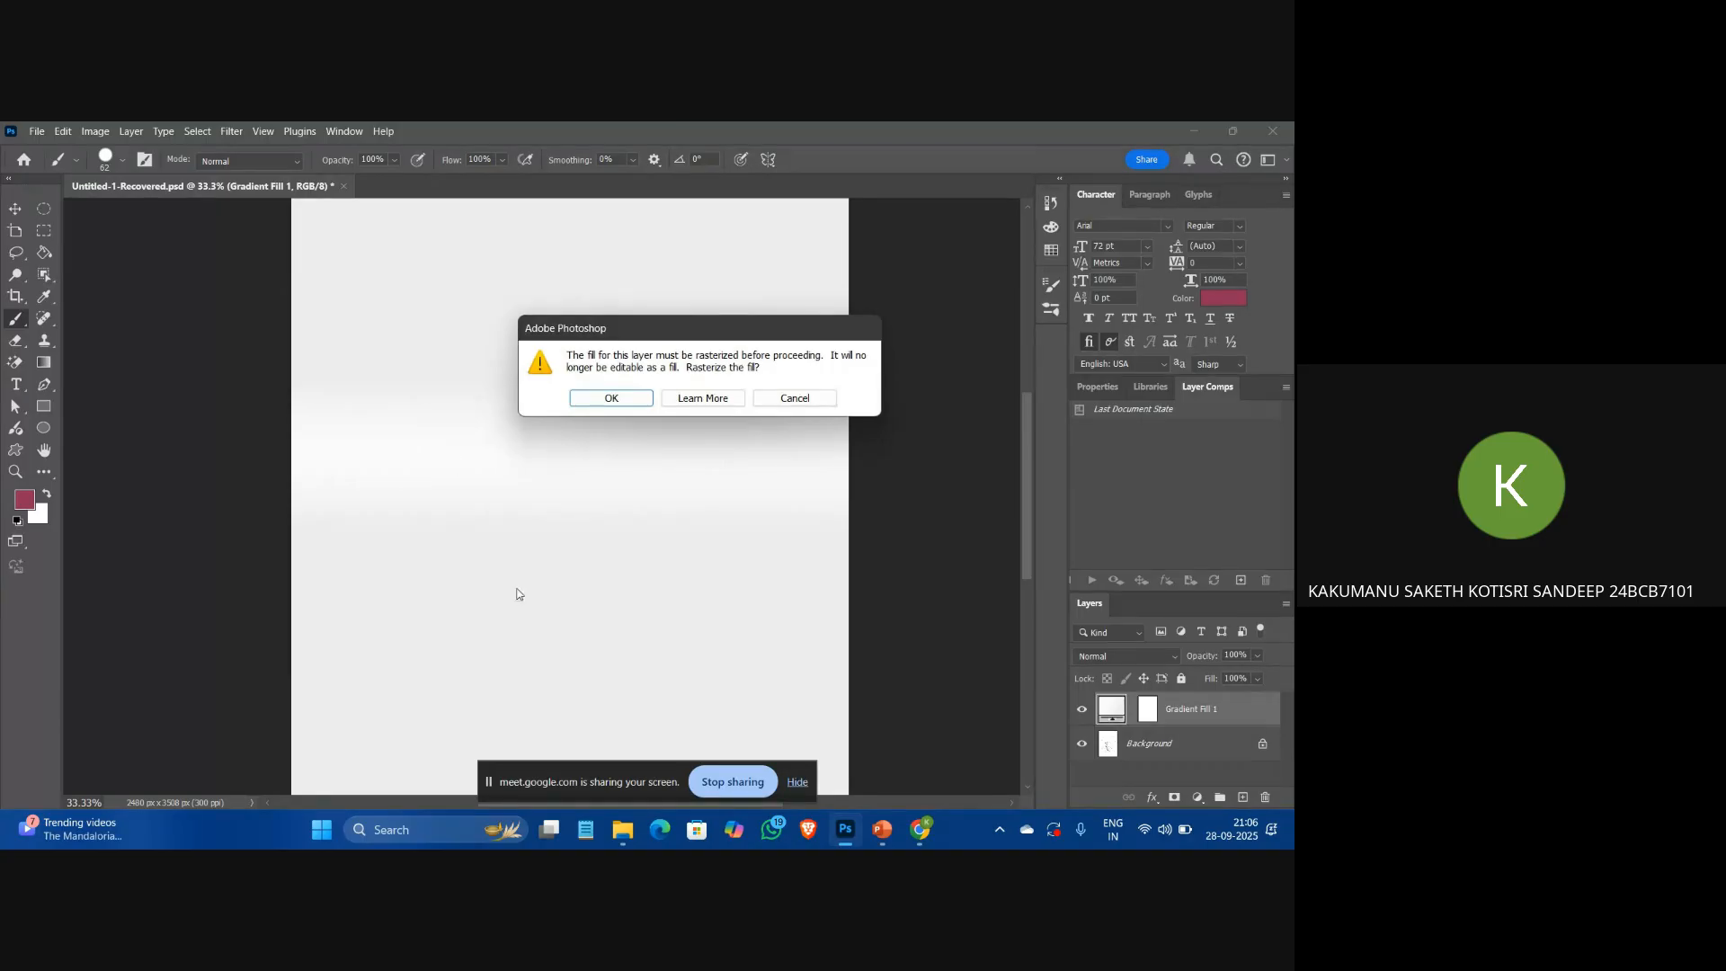
{"action": "left_click", "coordinate": [793, 398]}
Close Untitled-1-Recovered.psd without saving and create a new A4 document of 210 x 297 mm at 300 ppi with a white background.
{"action": "left_click", "coordinate": [343, 187]}
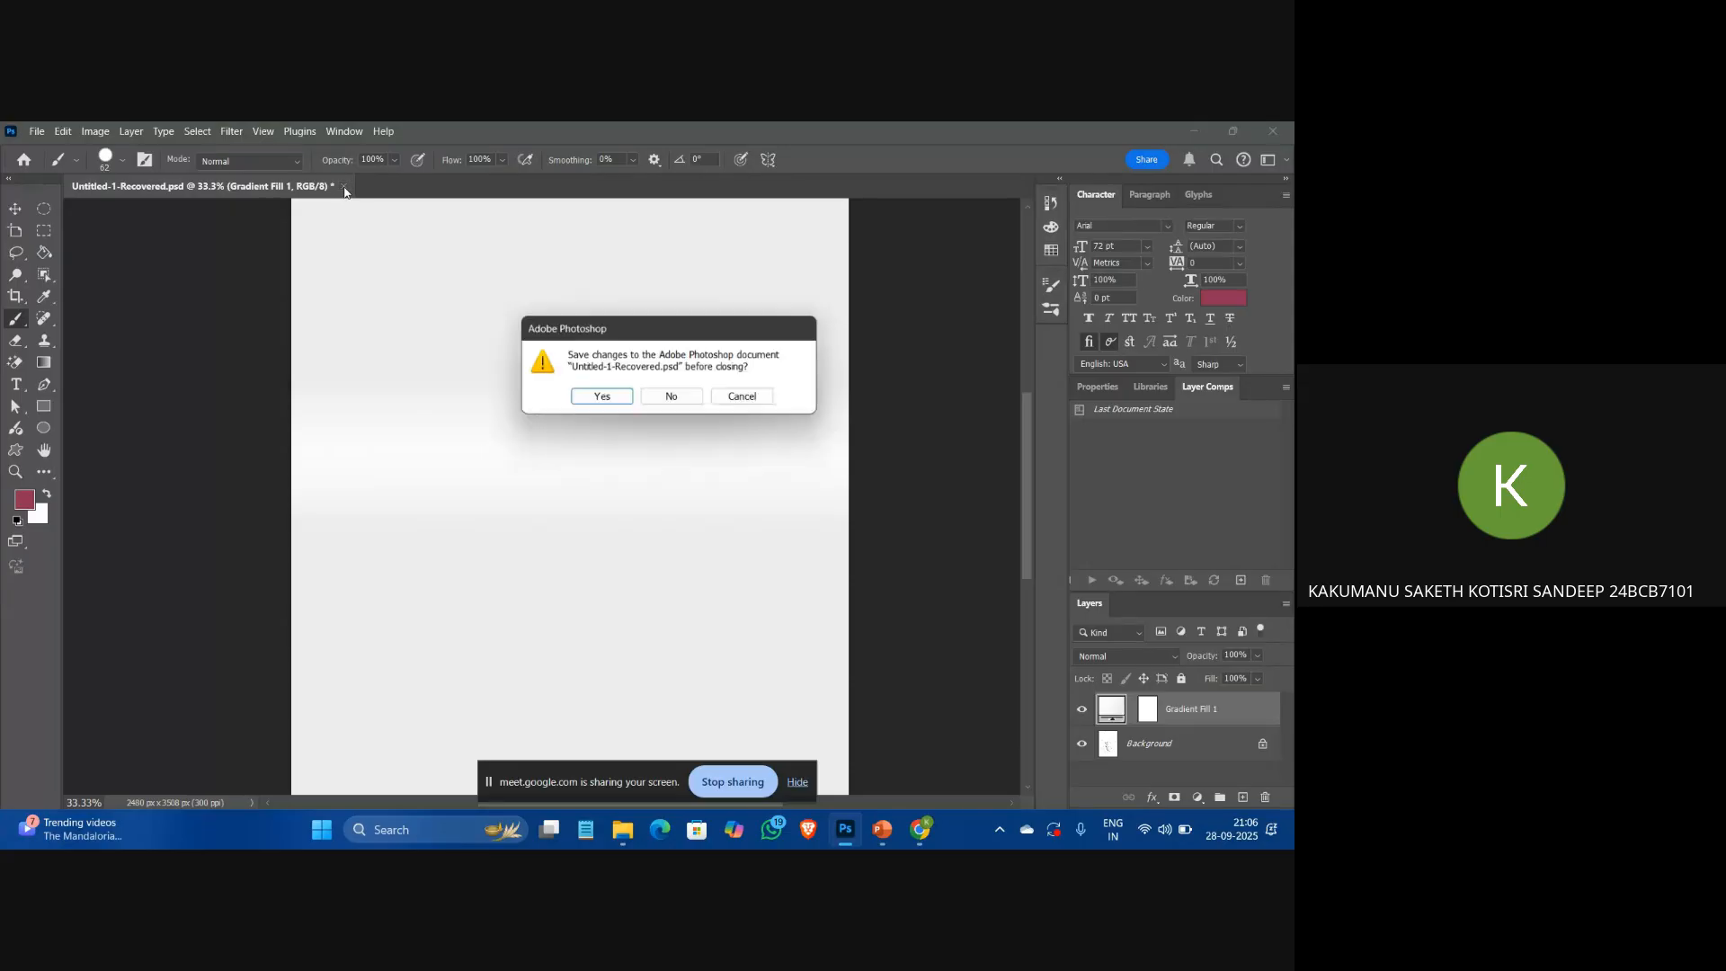
{"action": "left_click", "coordinate": [672, 396]}
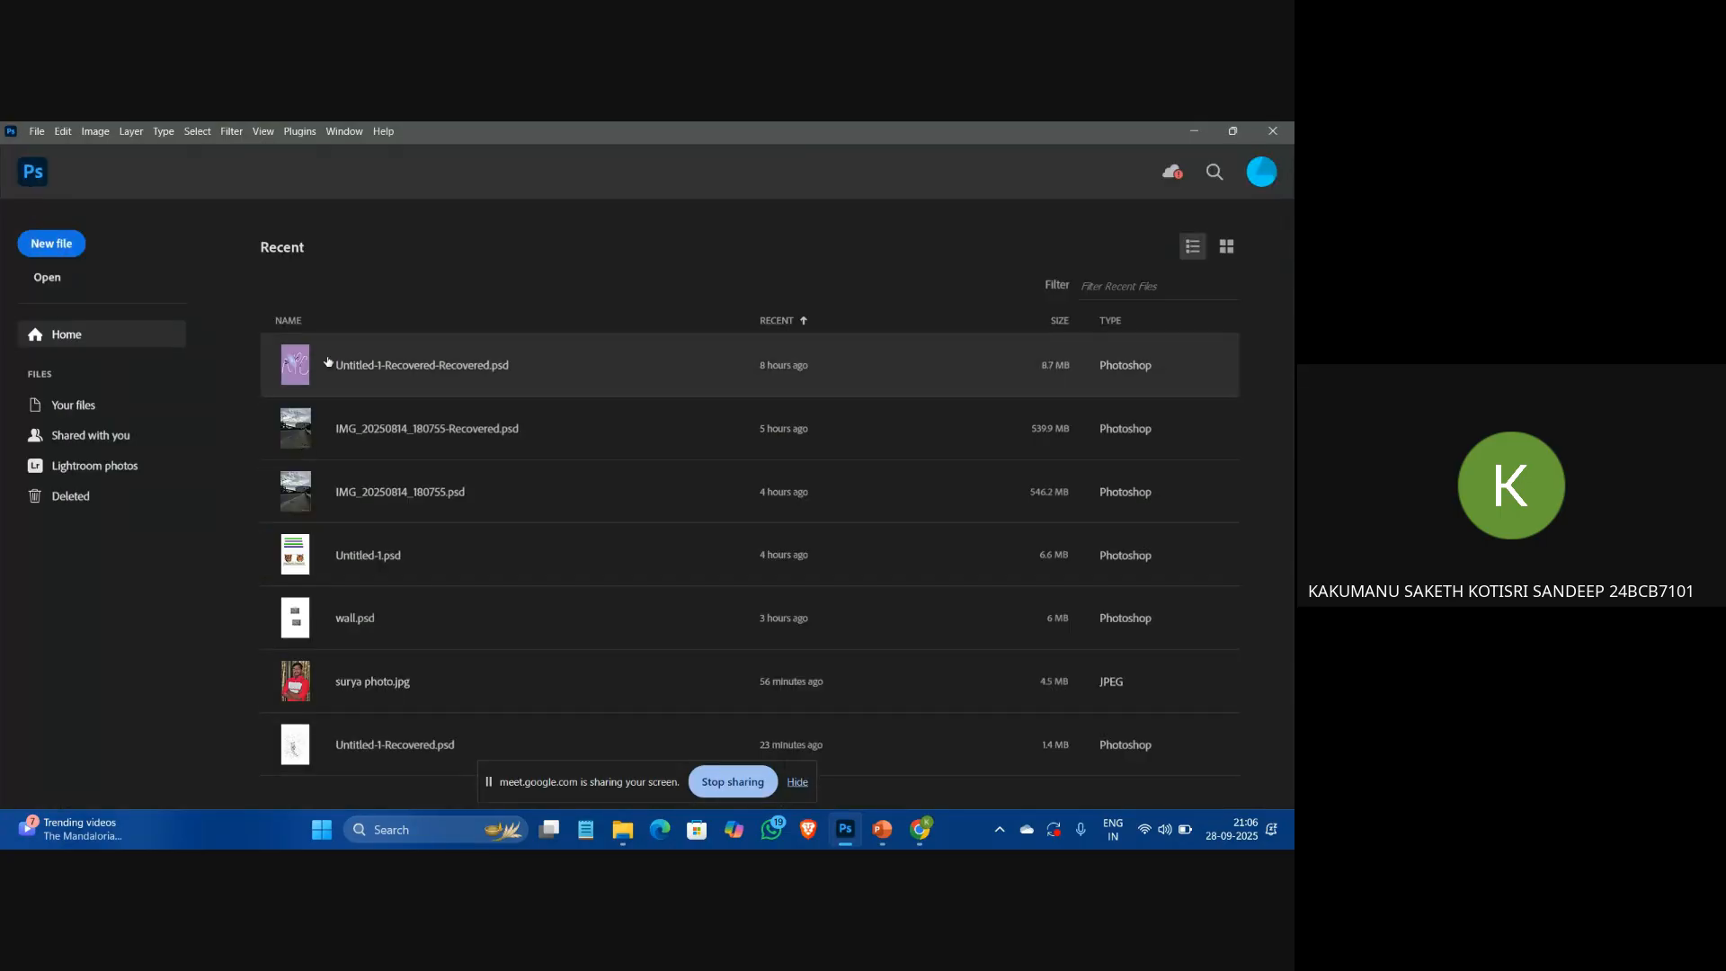
{"action": "key", "text": "ctrl+n"}
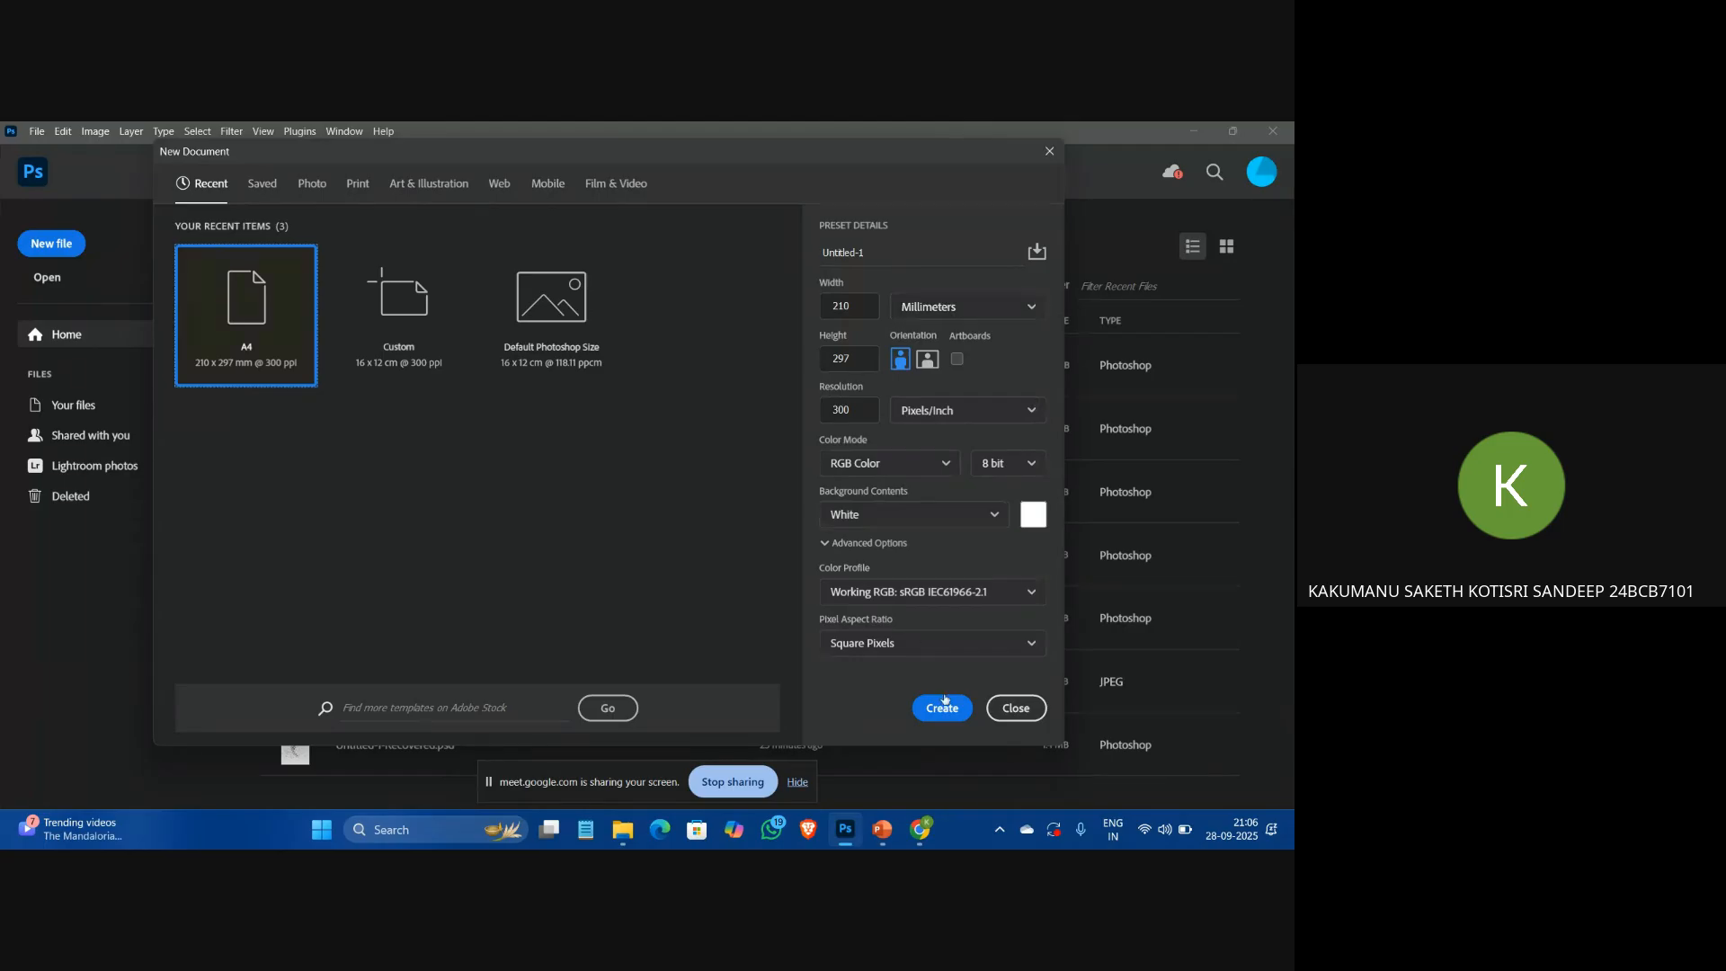
{"action": "left_click", "coordinate": [918, 710]}
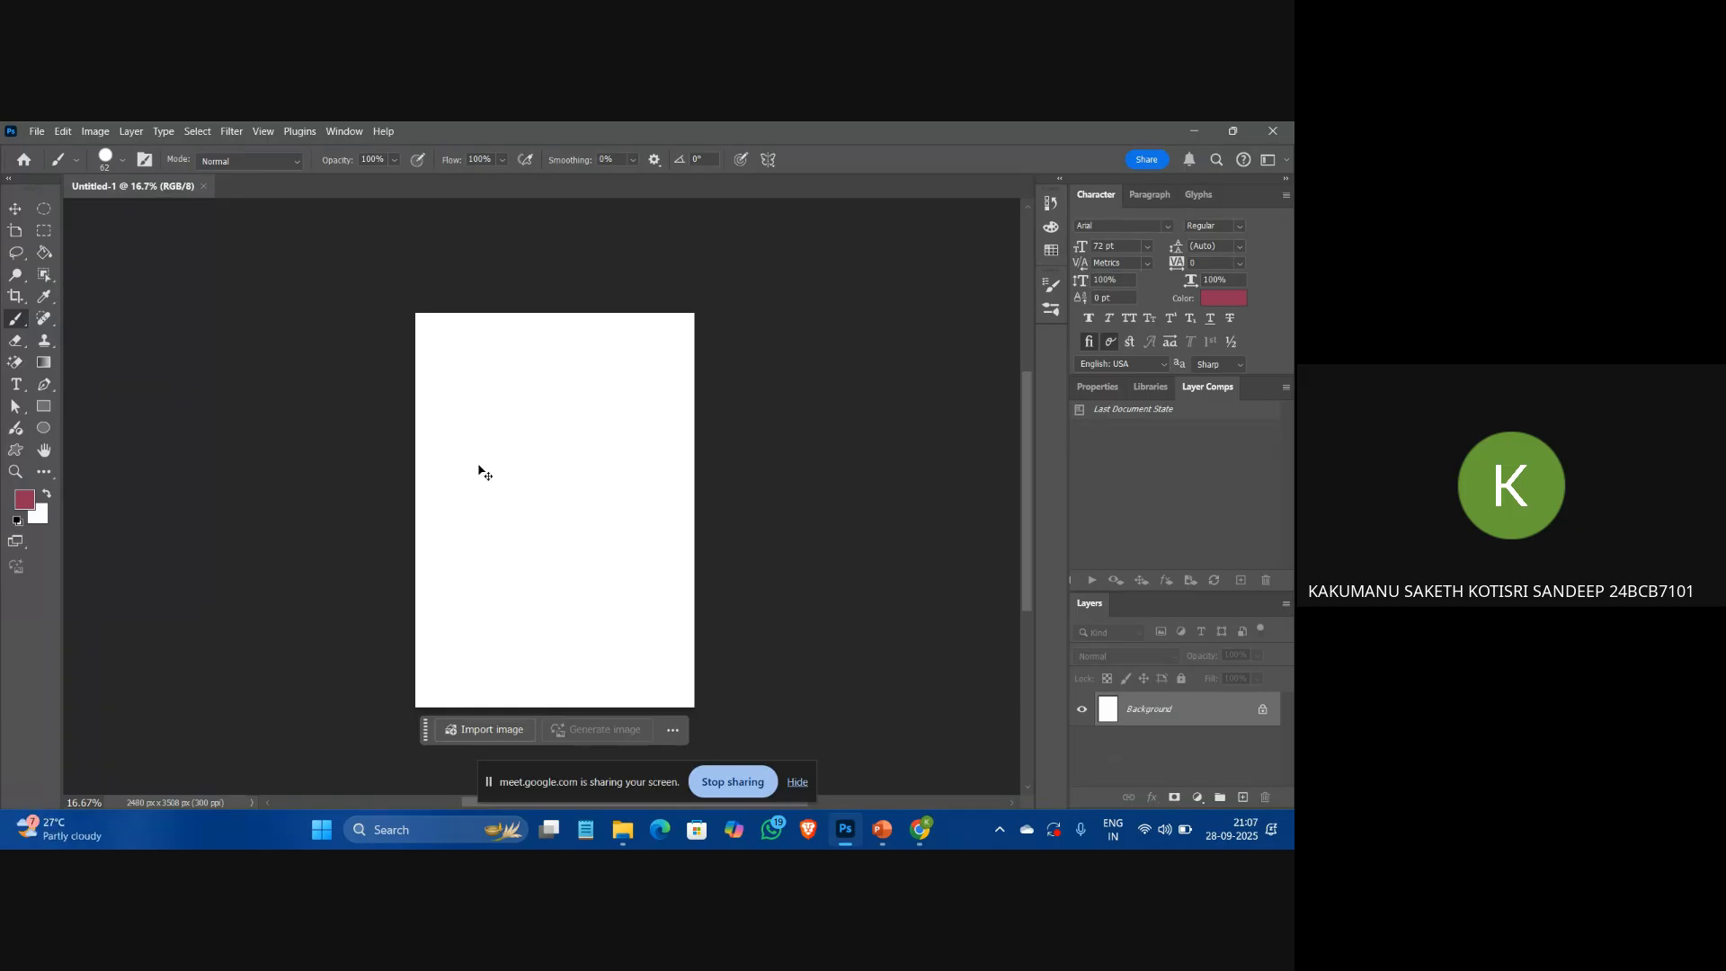
Zoom in on the blank page to 50%, using the Zoom tool for the final magnification.
{"action": "key", "text": "ctrl+plus"}
{"action": "key", "text": "ctrl+plus"}
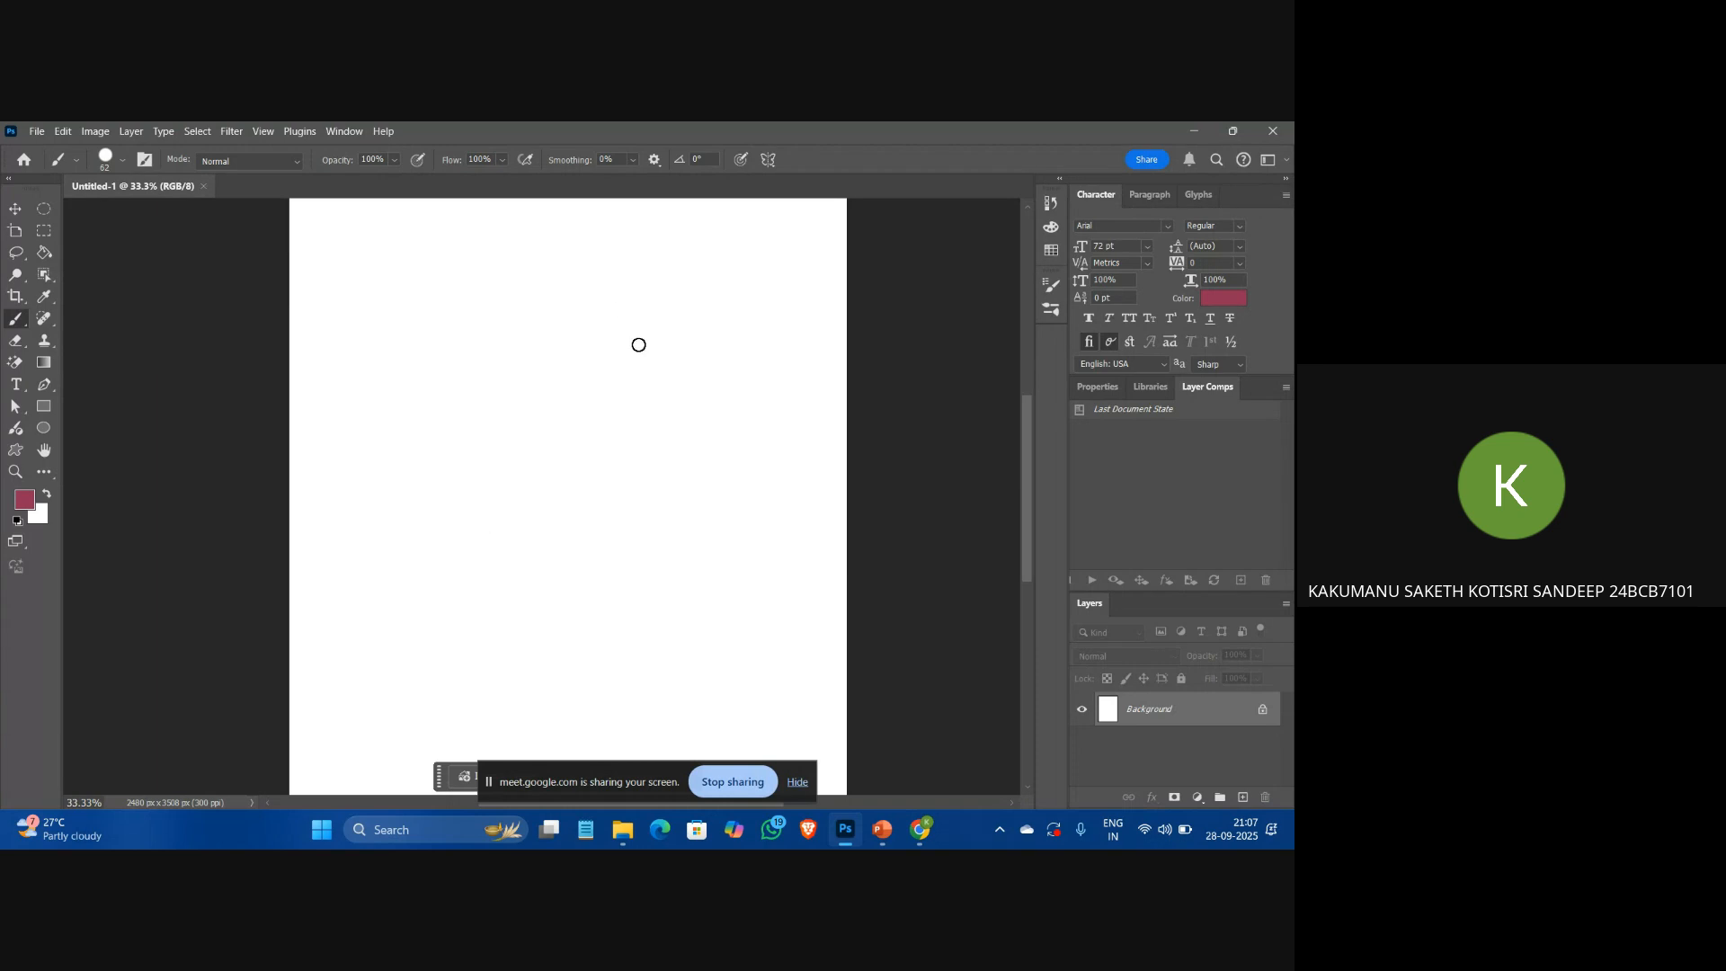
{"action": "left_click", "coordinate": [16, 471]}
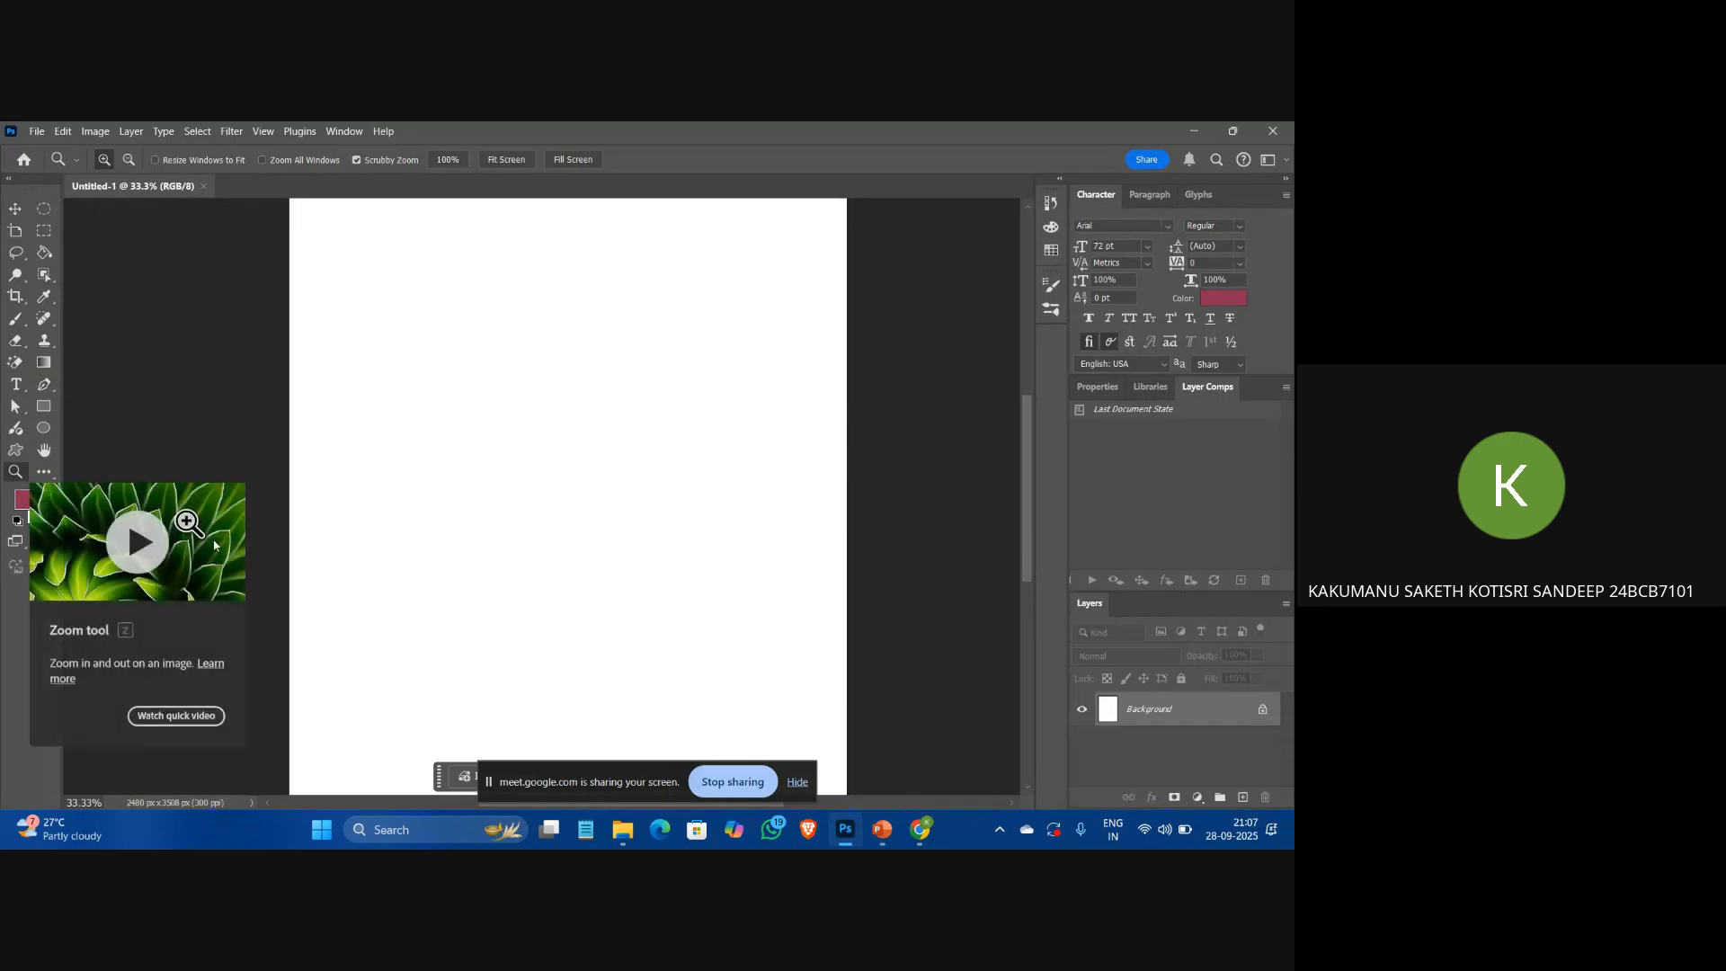
{"action": "left_click", "coordinate": [493, 442]}
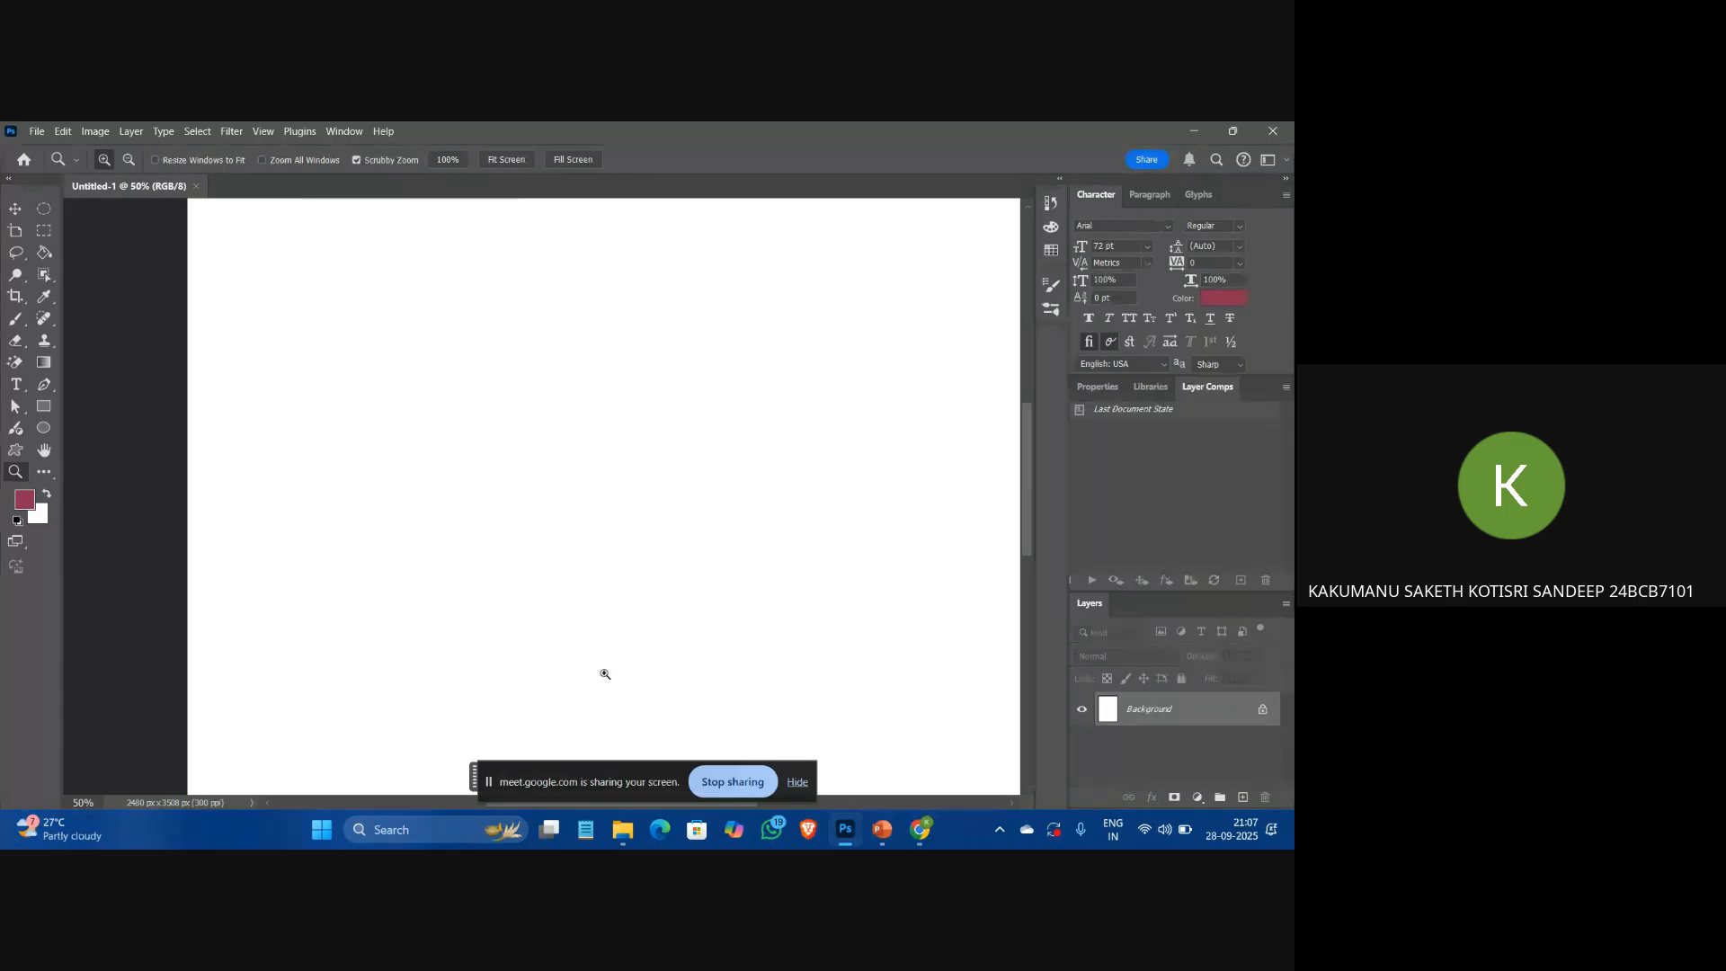
Select the Brush tool and set the brush size to 86 px.
{"action": "left_click_drag", "start_coordinate": [429, 435], "coordinate": [316, 462]}
{"action": "left_click_drag", "start_coordinate": [771, 454], "coordinate": [625, 659]}
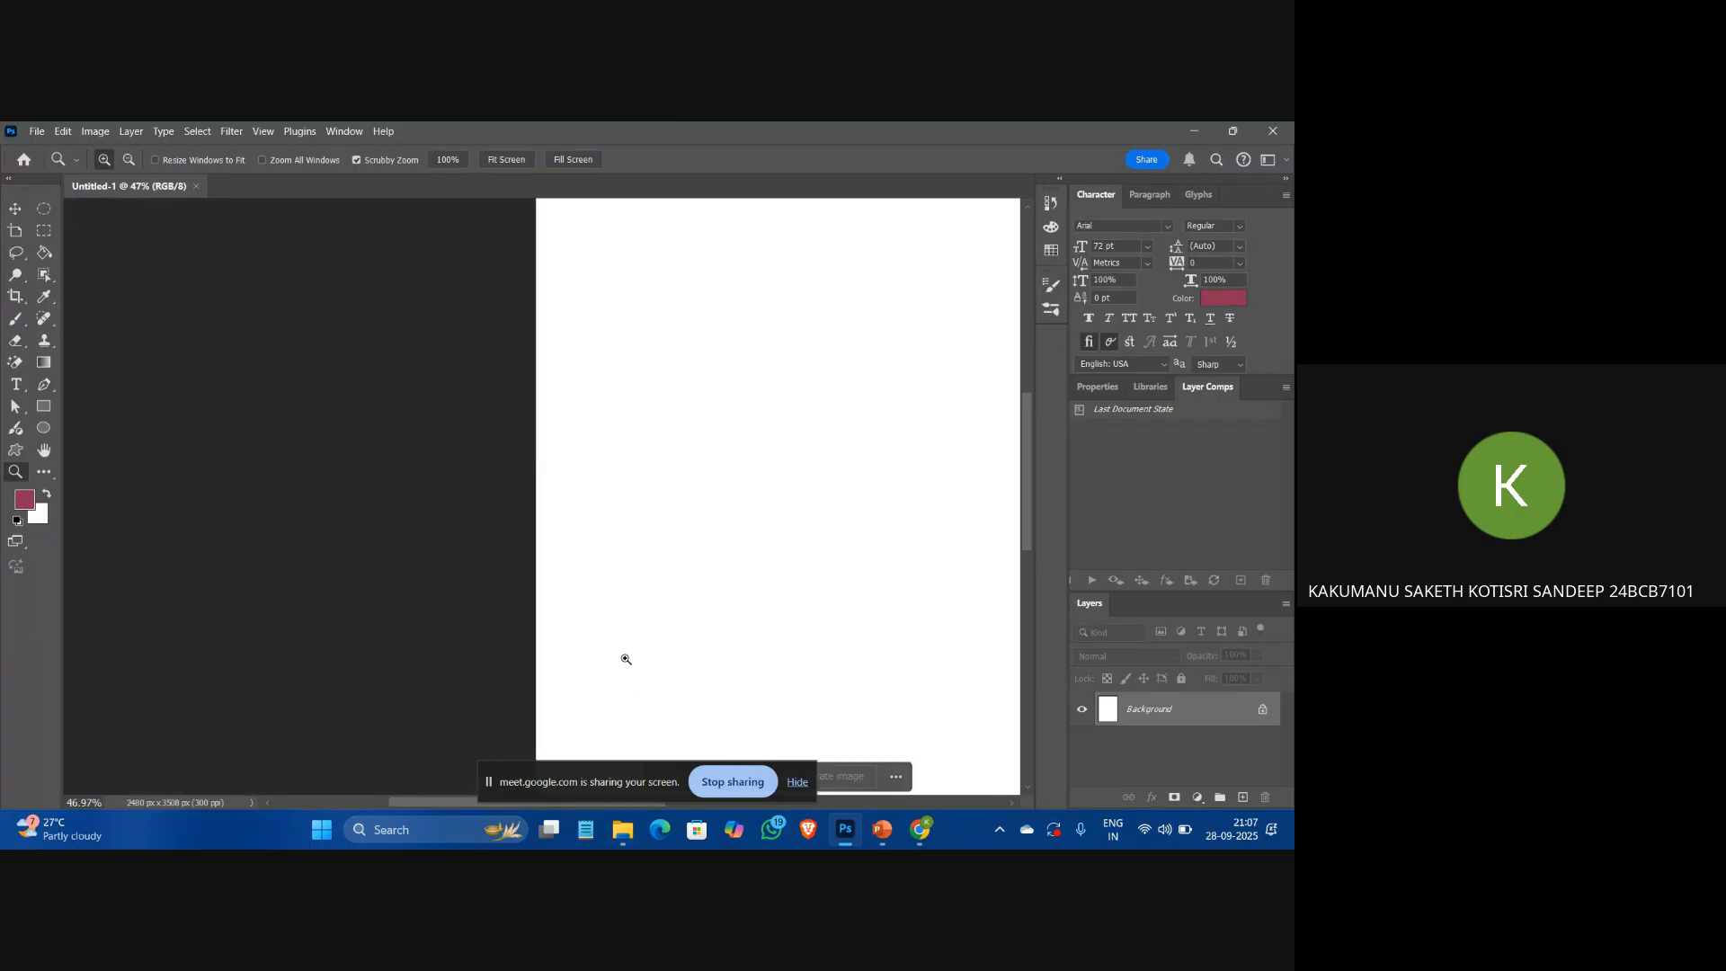
{"action": "scroll", "coordinate": [626, 666], "scroll_direction": "right", "scroll_amount": 3}
{"action": "scroll", "coordinate": [626, 665], "scroll_direction": "right", "scroll_amount": 4}
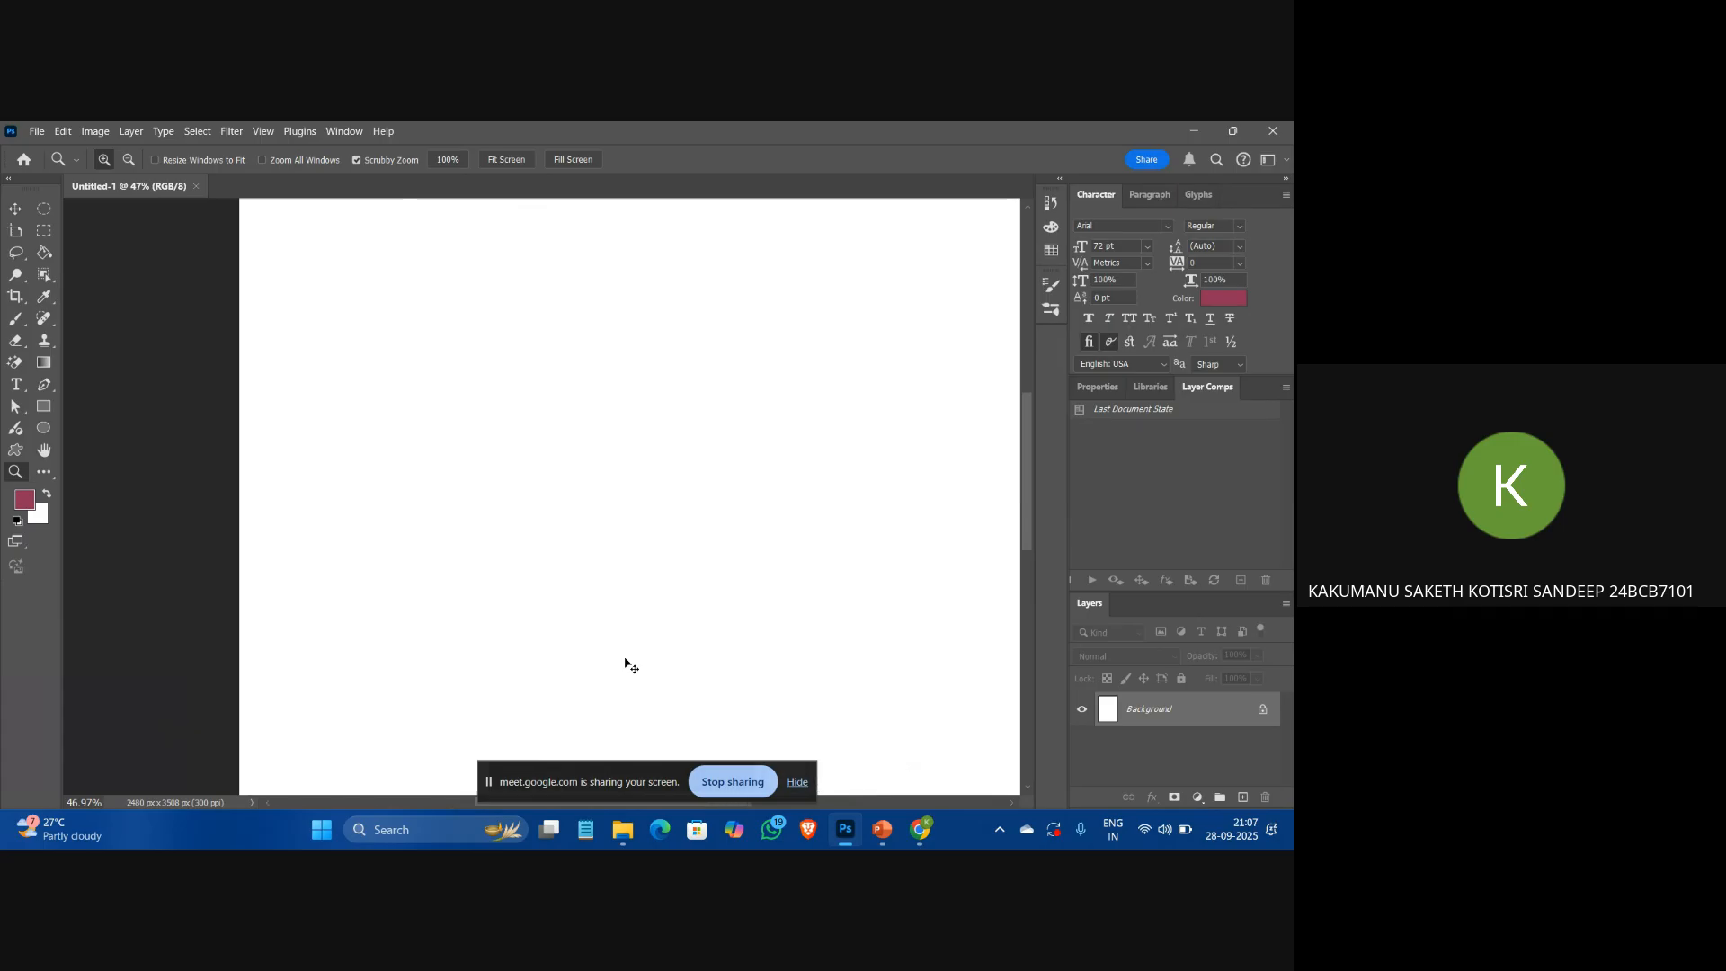
{"action": "left_click", "coordinate": [16, 319]}
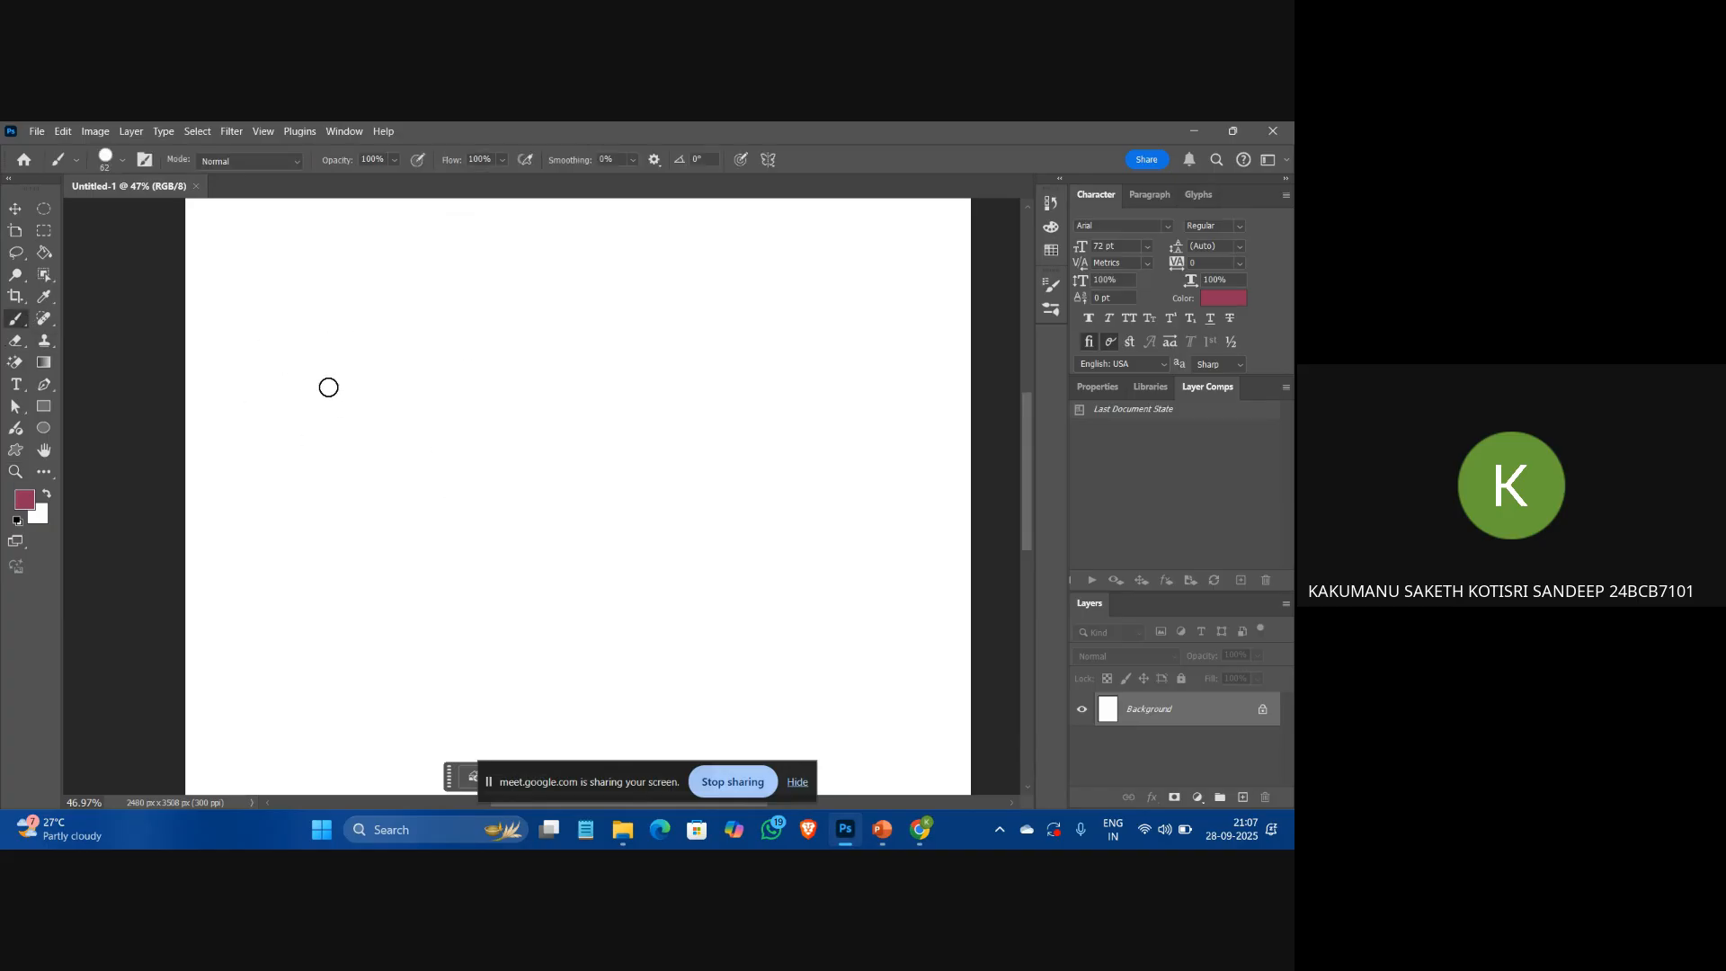
{"action": "left_click", "coordinate": [120, 162]}
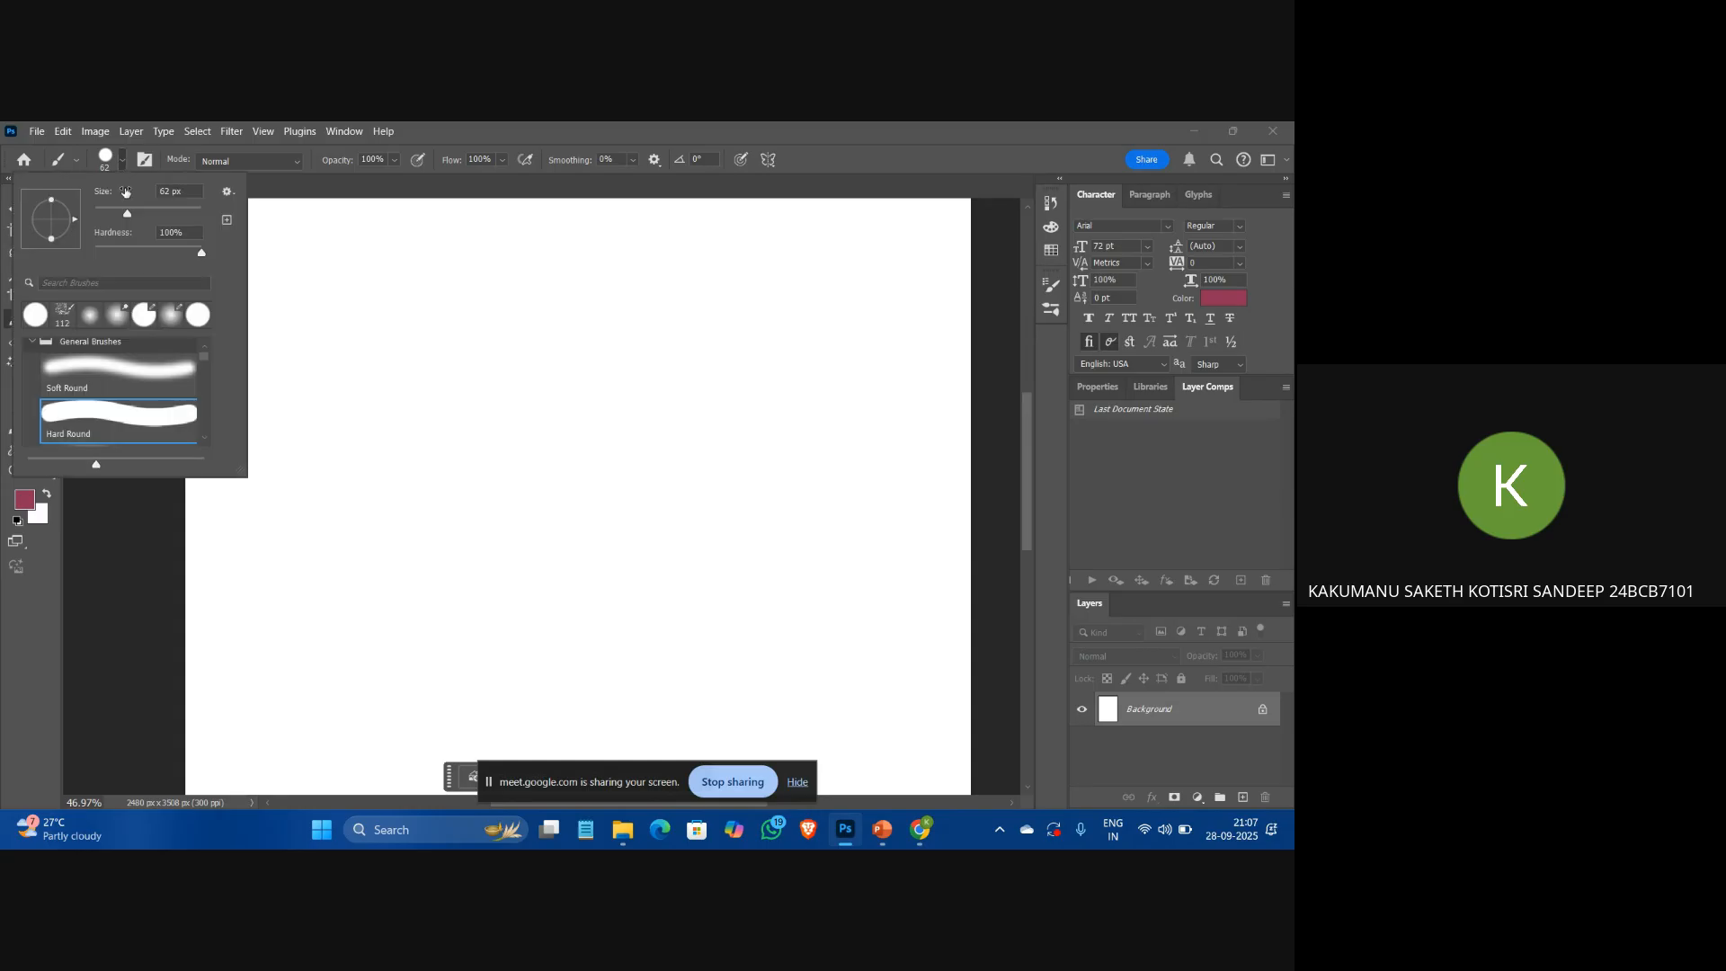
{"action": "mouse_move", "coordinate": [128, 215]}
{"action": "left_mouse_down"}
{"action": "mouse_move", "coordinate": [205, 224]}
{"action": "mouse_move", "coordinate": [245, 342]}
{"action": "left_mouse_up"}
{"action": "left_click_drag", "start_coordinate": [180, 211], "coordinate": [140, 215]}
{"action": "left_click", "coordinate": [319, 335]}
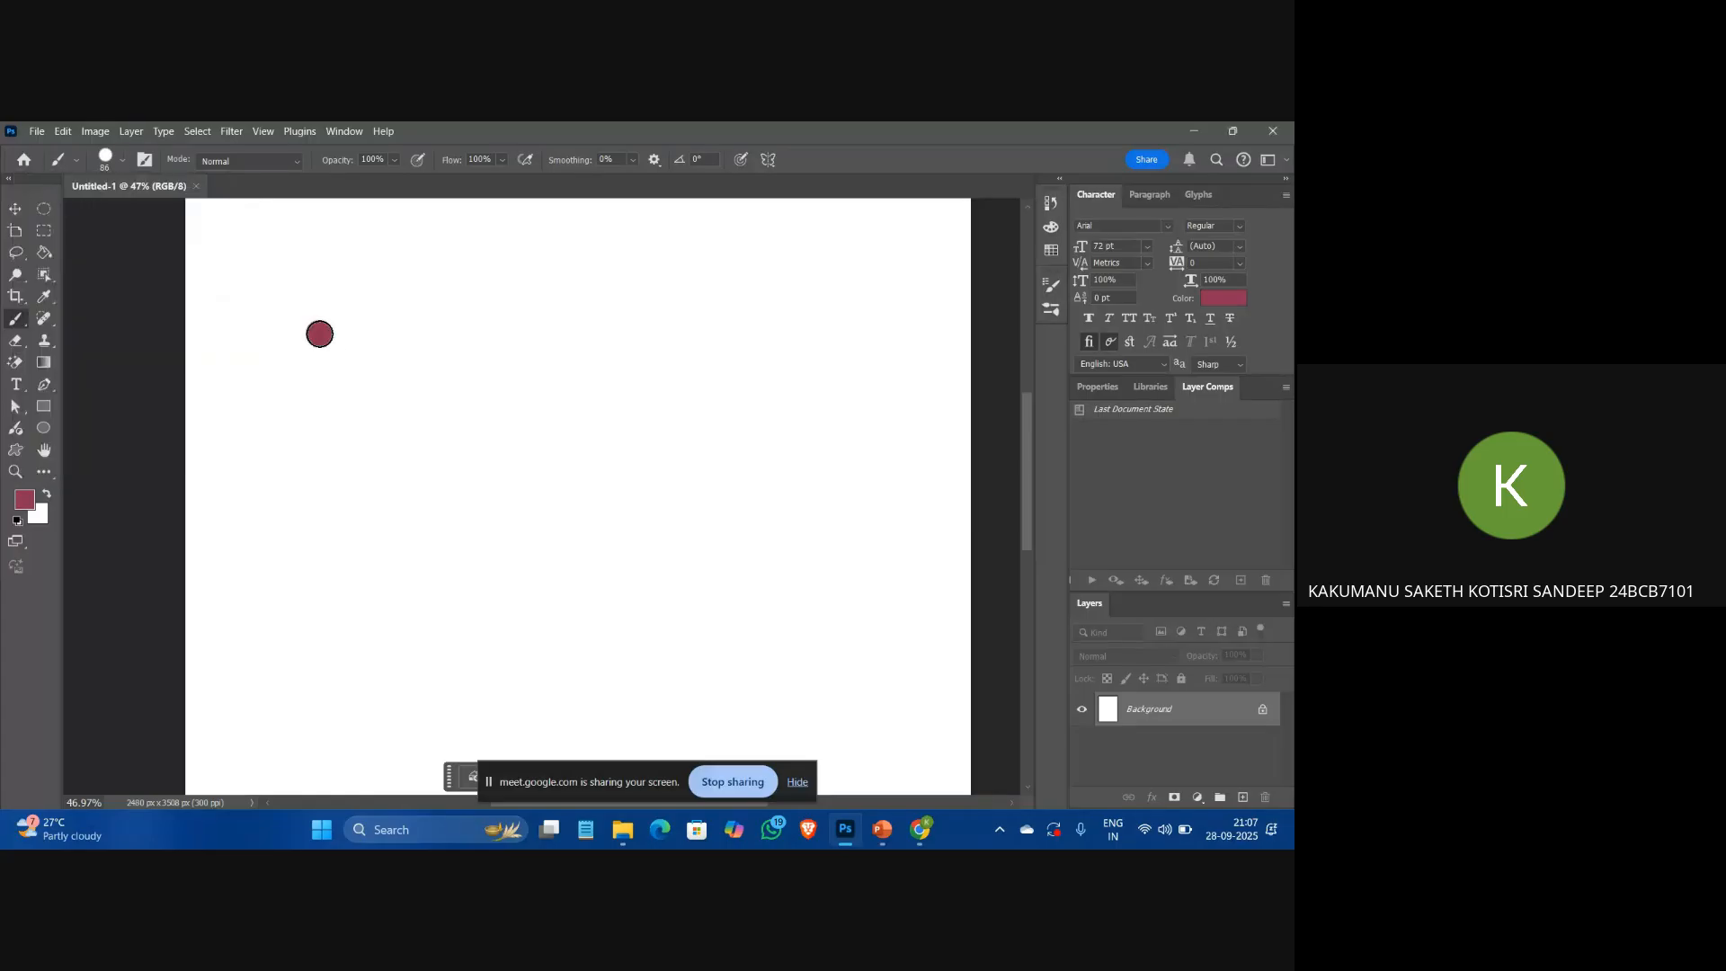
Paint several looping freehand scribble strokes in maroon across the blank page.
{"action": "mouse_move", "coordinate": [319, 334]}
{"action": "left_mouse_down"}
{"action": "mouse_move", "coordinate": [629, 328]}
{"action": "mouse_move", "coordinate": [390, 471]}
{"action": "mouse_move", "coordinate": [917, 486]}
{"action": "mouse_move", "coordinate": [415, 393]}
{"action": "mouse_move", "coordinate": [715, 604]}
{"action": "left_mouse_up"}
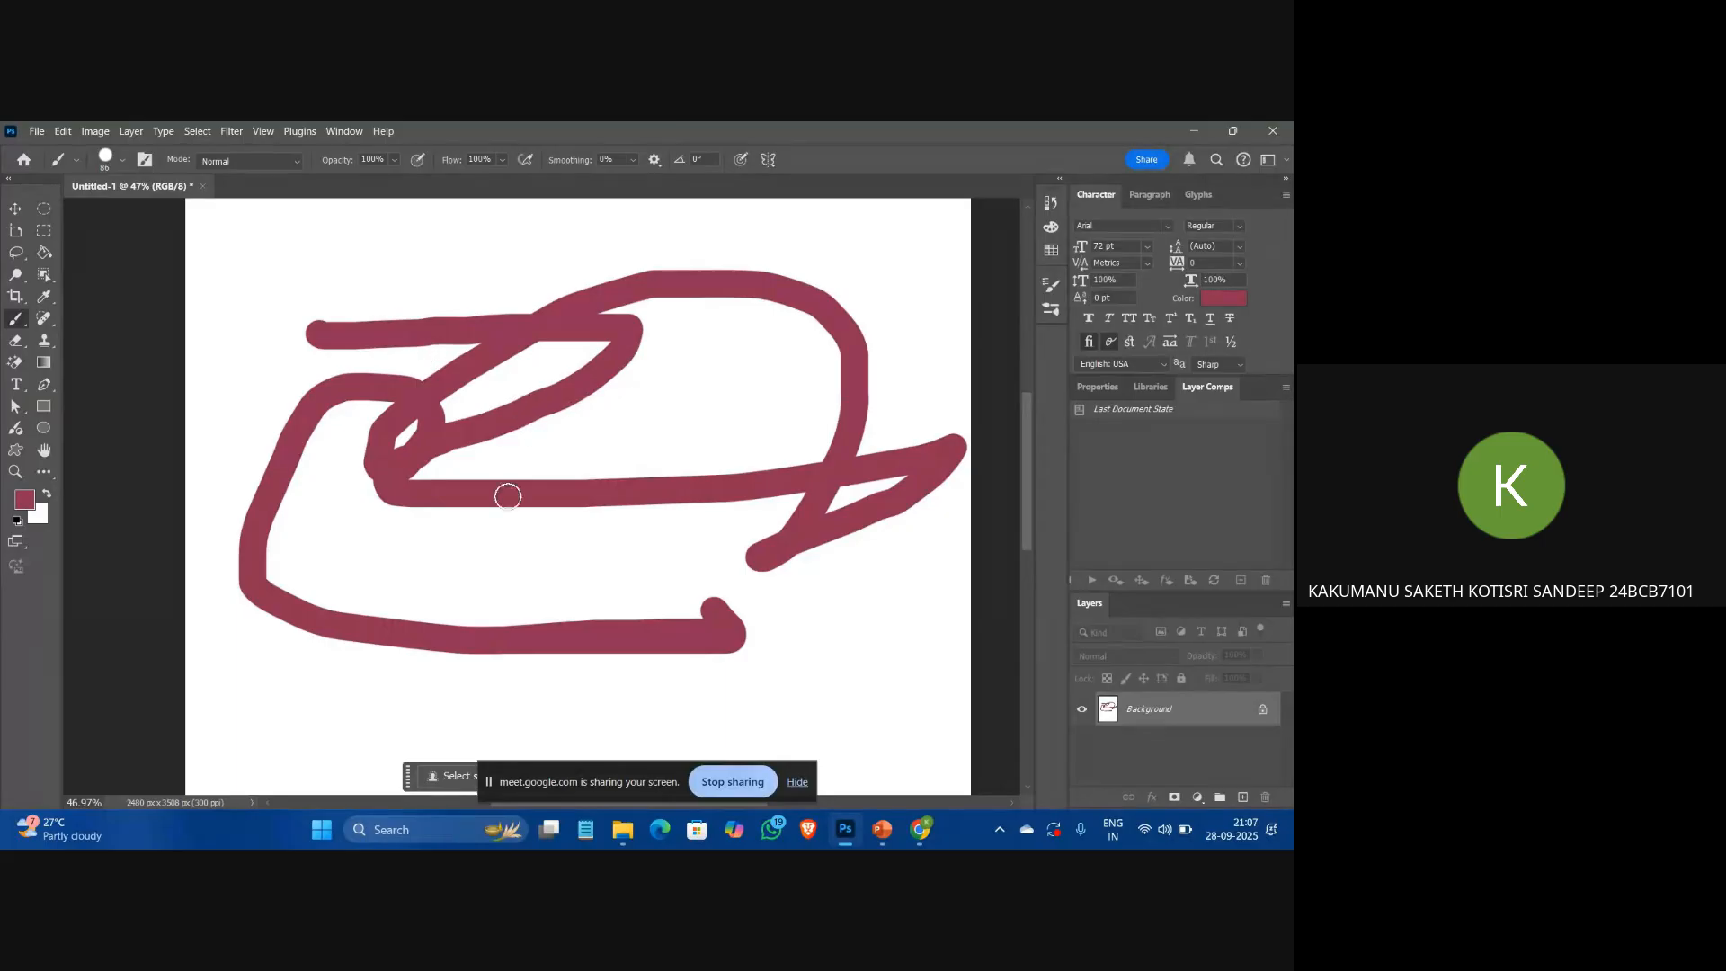
{"action": "left_click_drag", "start_coordinate": [387, 537], "coordinate": [616, 324]}
{"action": "mouse_move", "coordinate": [469, 259]}
{"action": "left_mouse_down"}
{"action": "mouse_move", "coordinate": [623, 512]}
{"action": "mouse_move", "coordinate": [651, 606]}
{"action": "mouse_move", "coordinate": [720, 359]}
{"action": "left_mouse_up"}
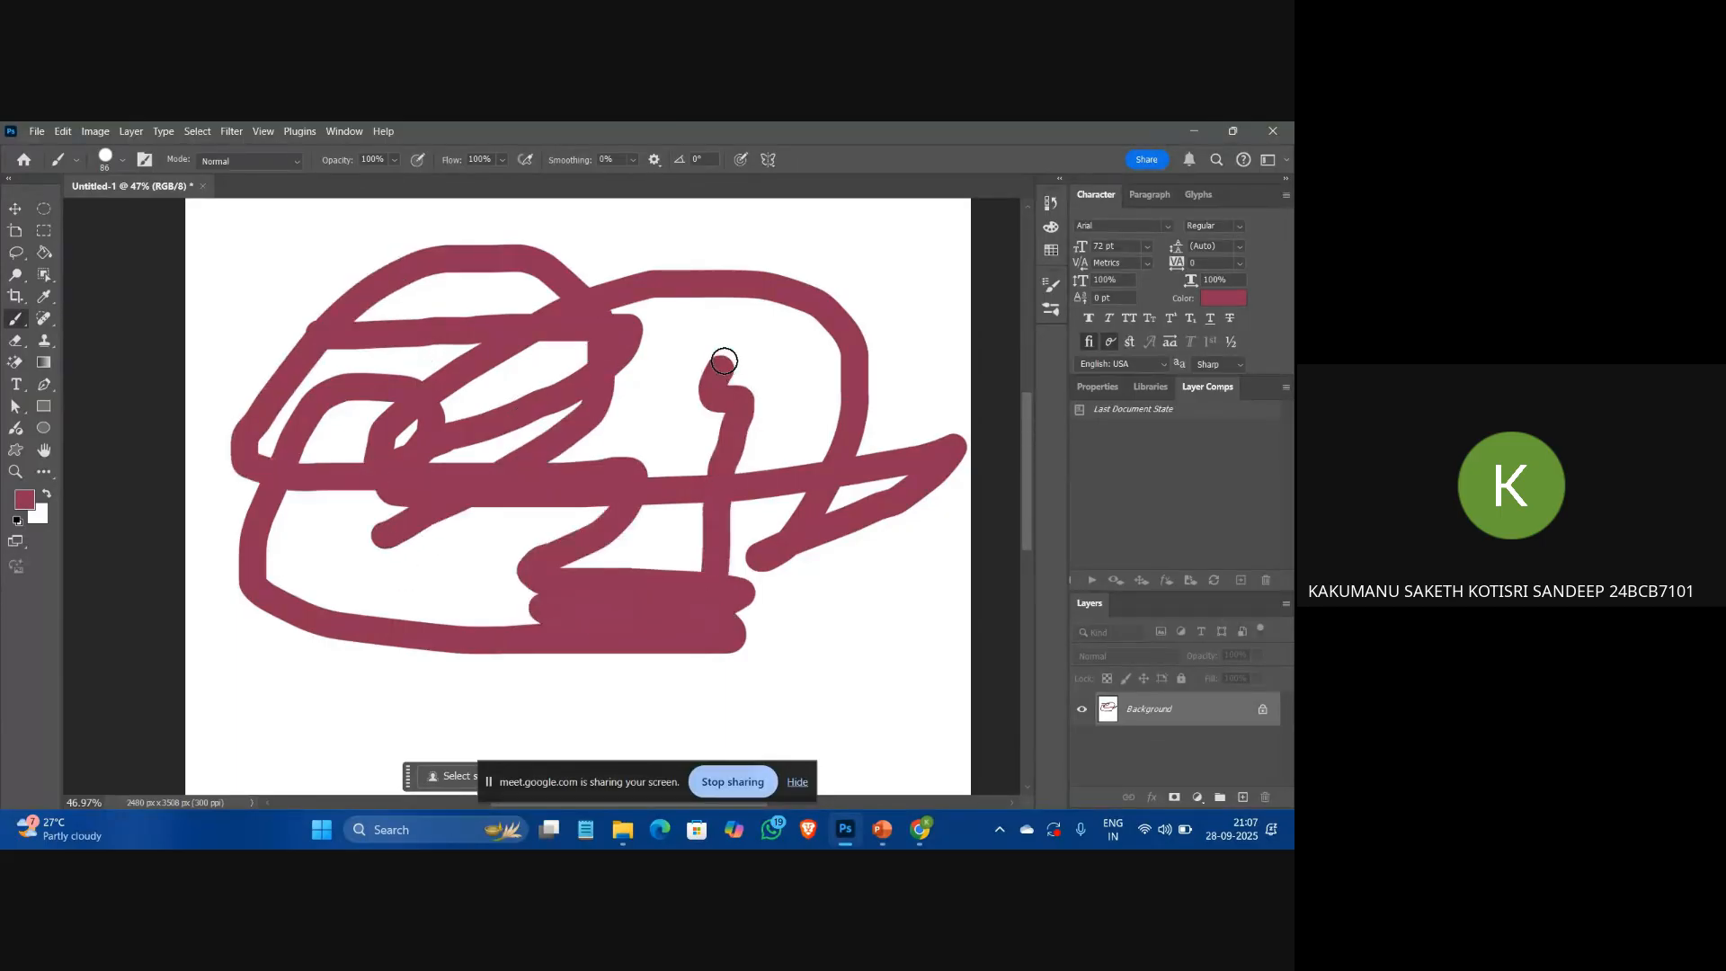
Undo all the freehand scribble strokes on the page.
{"action": "key", "text": "ctrl+z"}
{"action": "key", "text": "ctrl+z"}
{"action": "key", "text": "ctrl+z"}
{"action": "key", "text": "ctrl+z"}
{"action": "key", "text": "ctrl+z"}
{"action": "key", "text": "ctrl+z"}
{"action": "key", "text": "ctrl+z"}
{"action": "key", "text": "ctrl+z"}
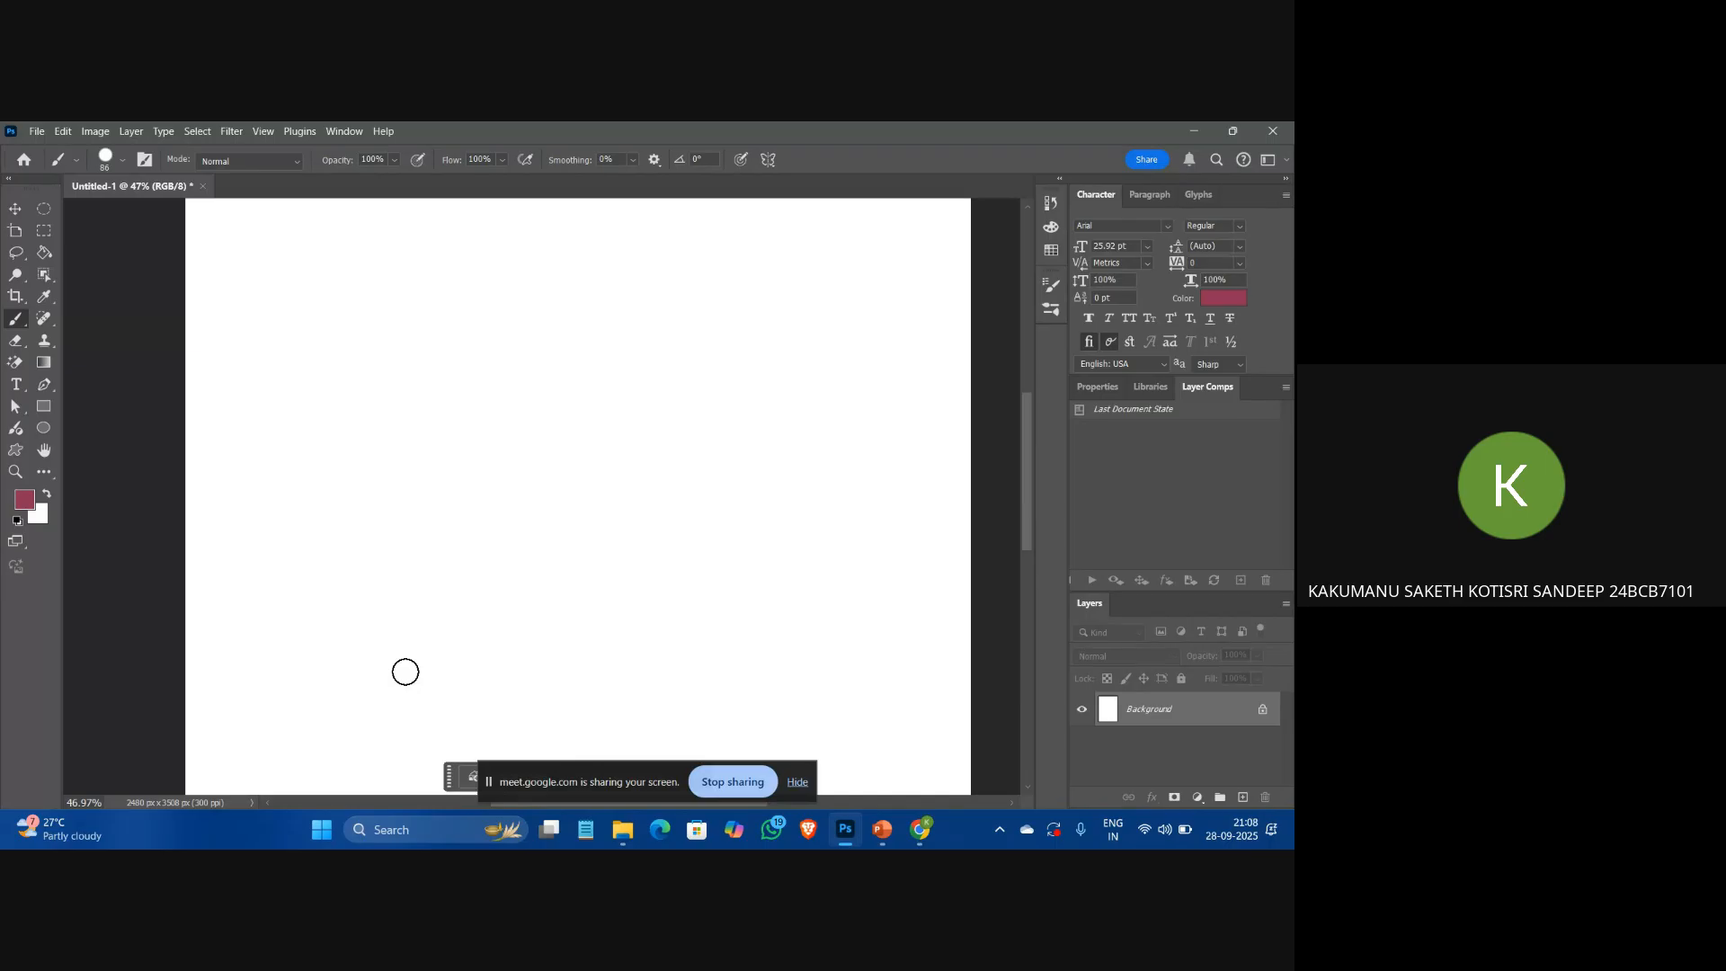
Enlarge the brush in several increments, then reduce it to 80 px.
{"action": "key", "text": "bracketright"}
{"action": "key", "text": "bracketright"}
{"action": "key", "text": "bracketright"}
{"action": "key", "text": "bracketright"}
{"action": "key", "text": "bracketleft"}
{"action": "key", "text": "bracketleft"}
{"action": "key", "text": "bracketleft"}
{"action": "key", "text": "bracketleft"}
Try a freehand horizontal stroke joined to a straight slanted stroke from its end, then undo both.
{"action": "left_click", "coordinate": [348, 350]}
{"action": "left_click_drag", "start_coordinate": [348, 350], "coordinate": [760, 363]}
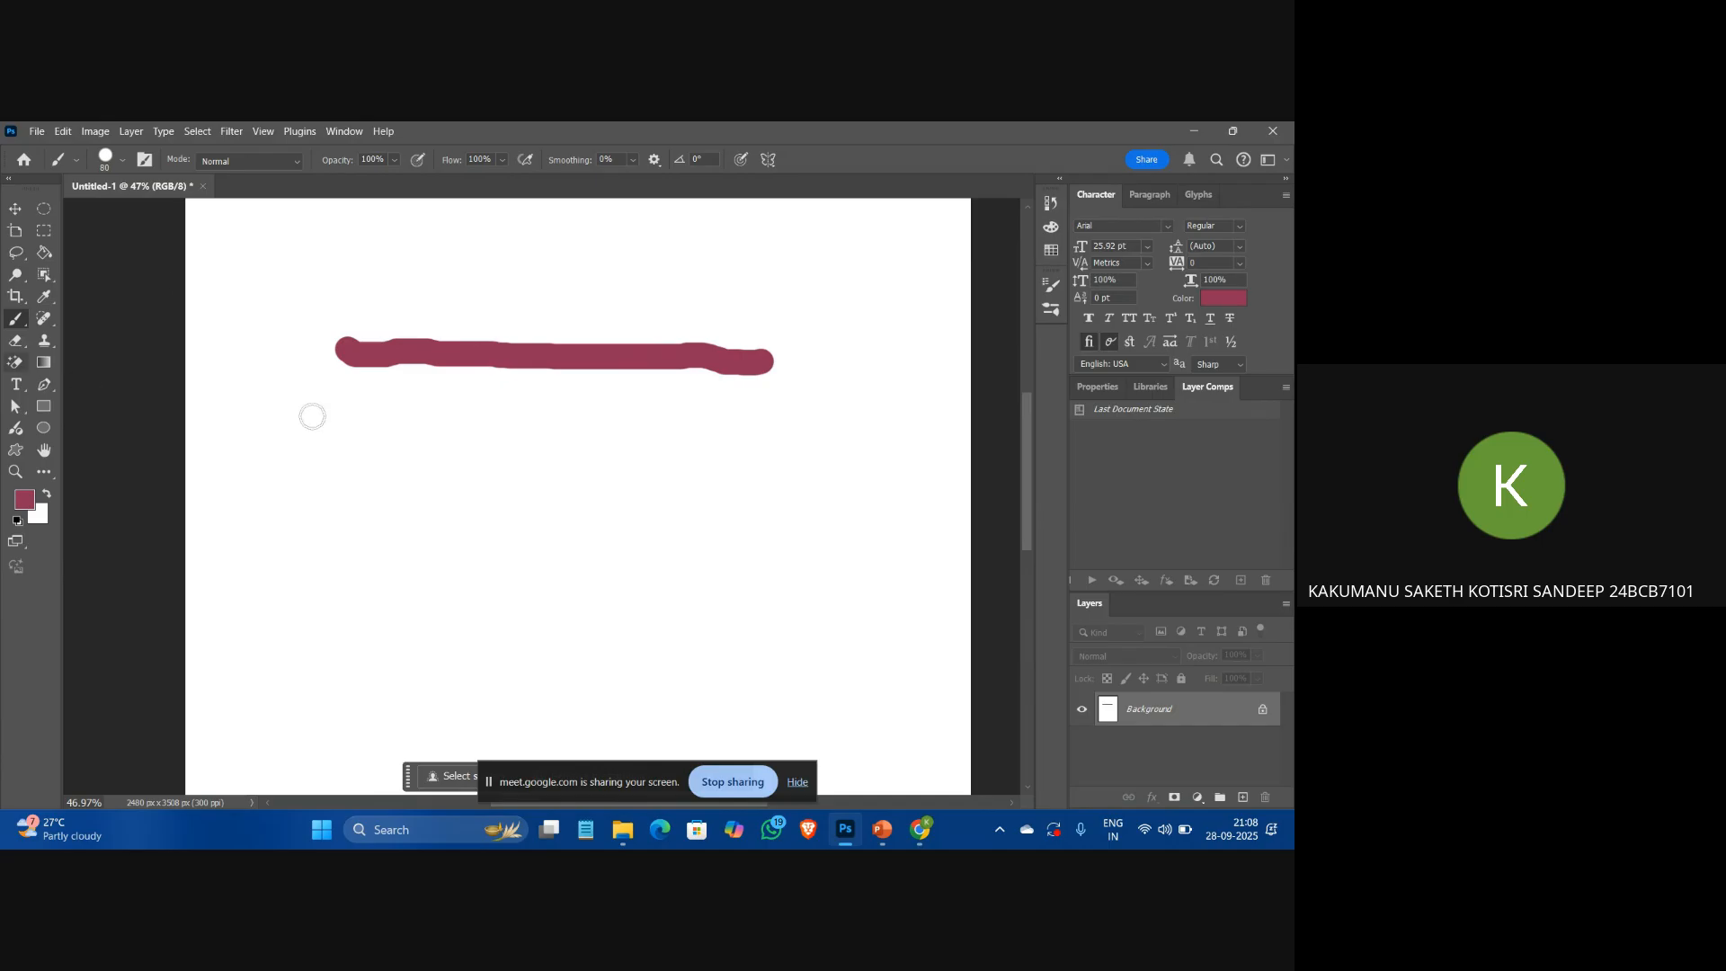
{"action": "left_click", "coordinate": [338, 461], "text": "shift"}
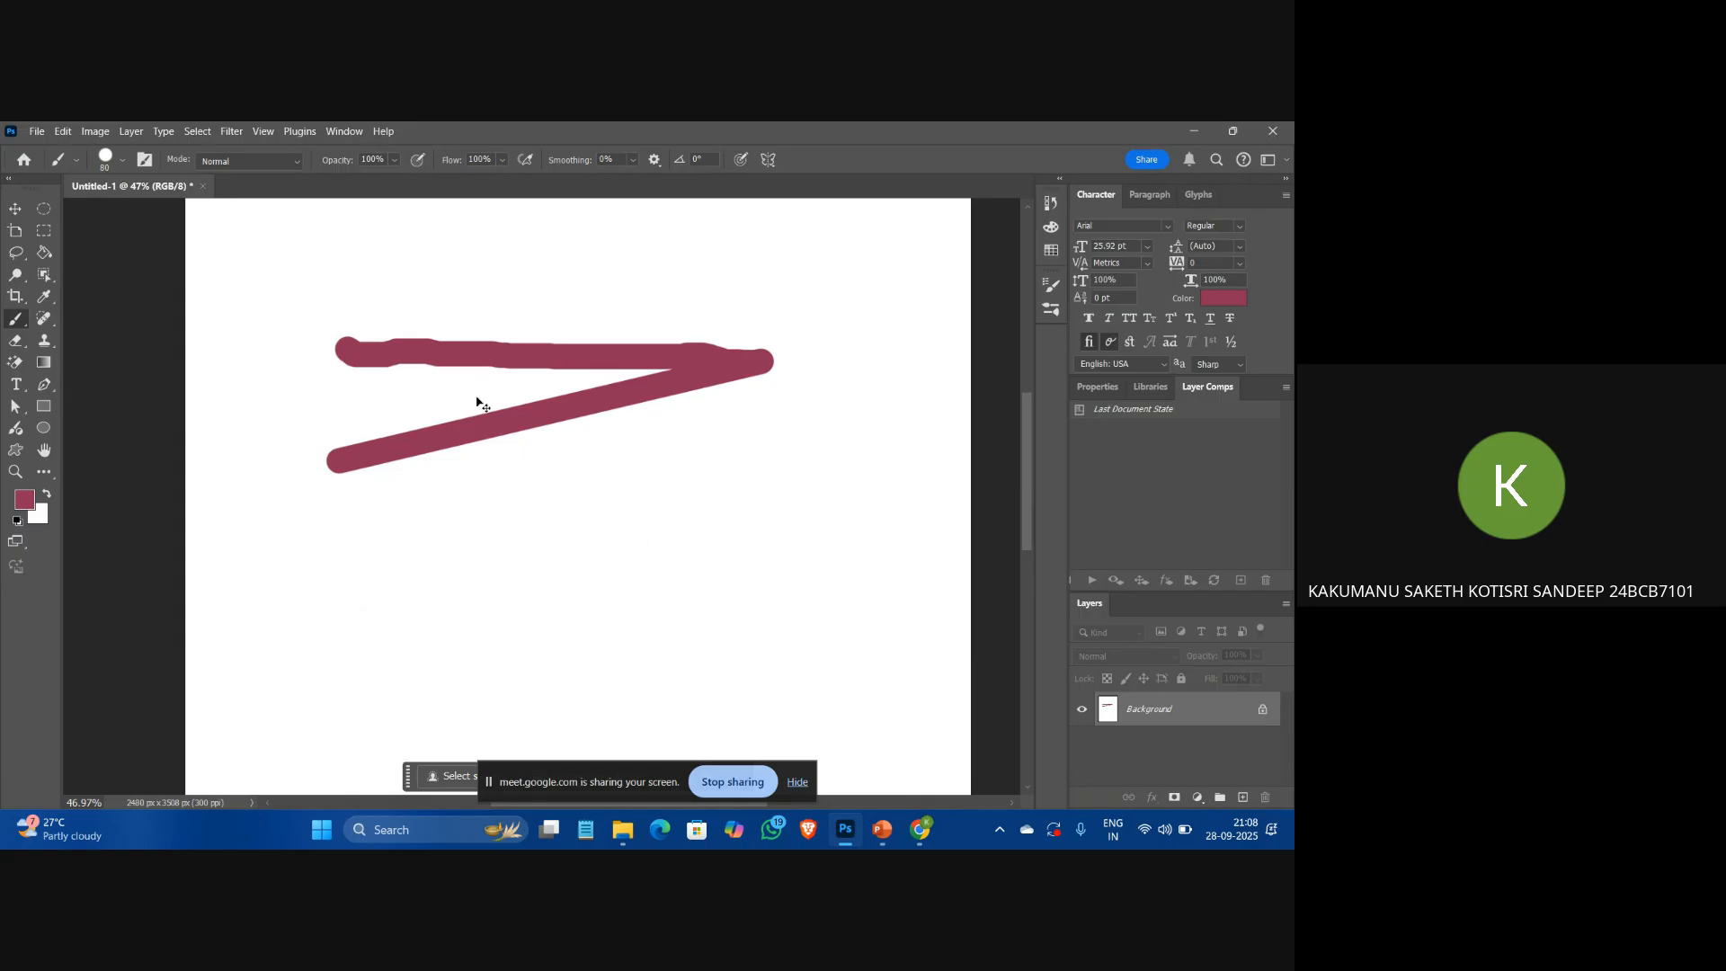
{"action": "key", "text": "ctrl+z"}
{"action": "key", "text": "ctrl+z"}
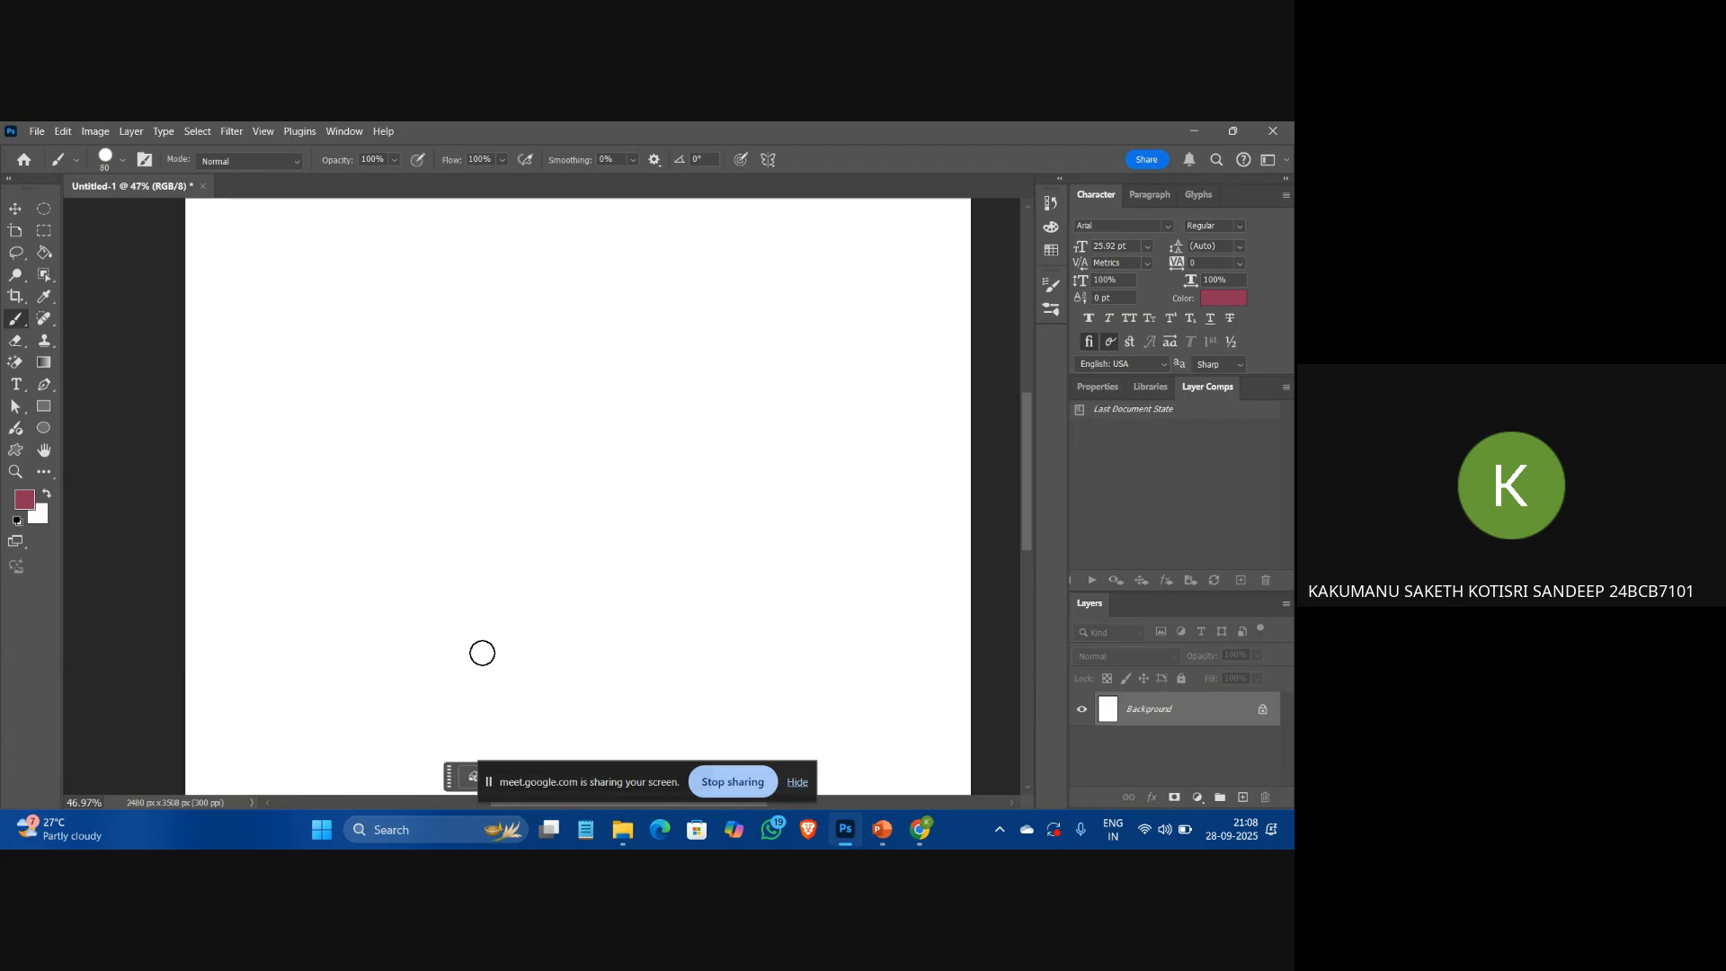
Paint a perfectly straight horizontal line across the page, then a second one below it with brush hardness at 0%.
{"action": "left_click", "coordinate": [325, 381]}
{"action": "left_click_drag", "start_coordinate": [325, 381], "coordinate": [864, 400]}
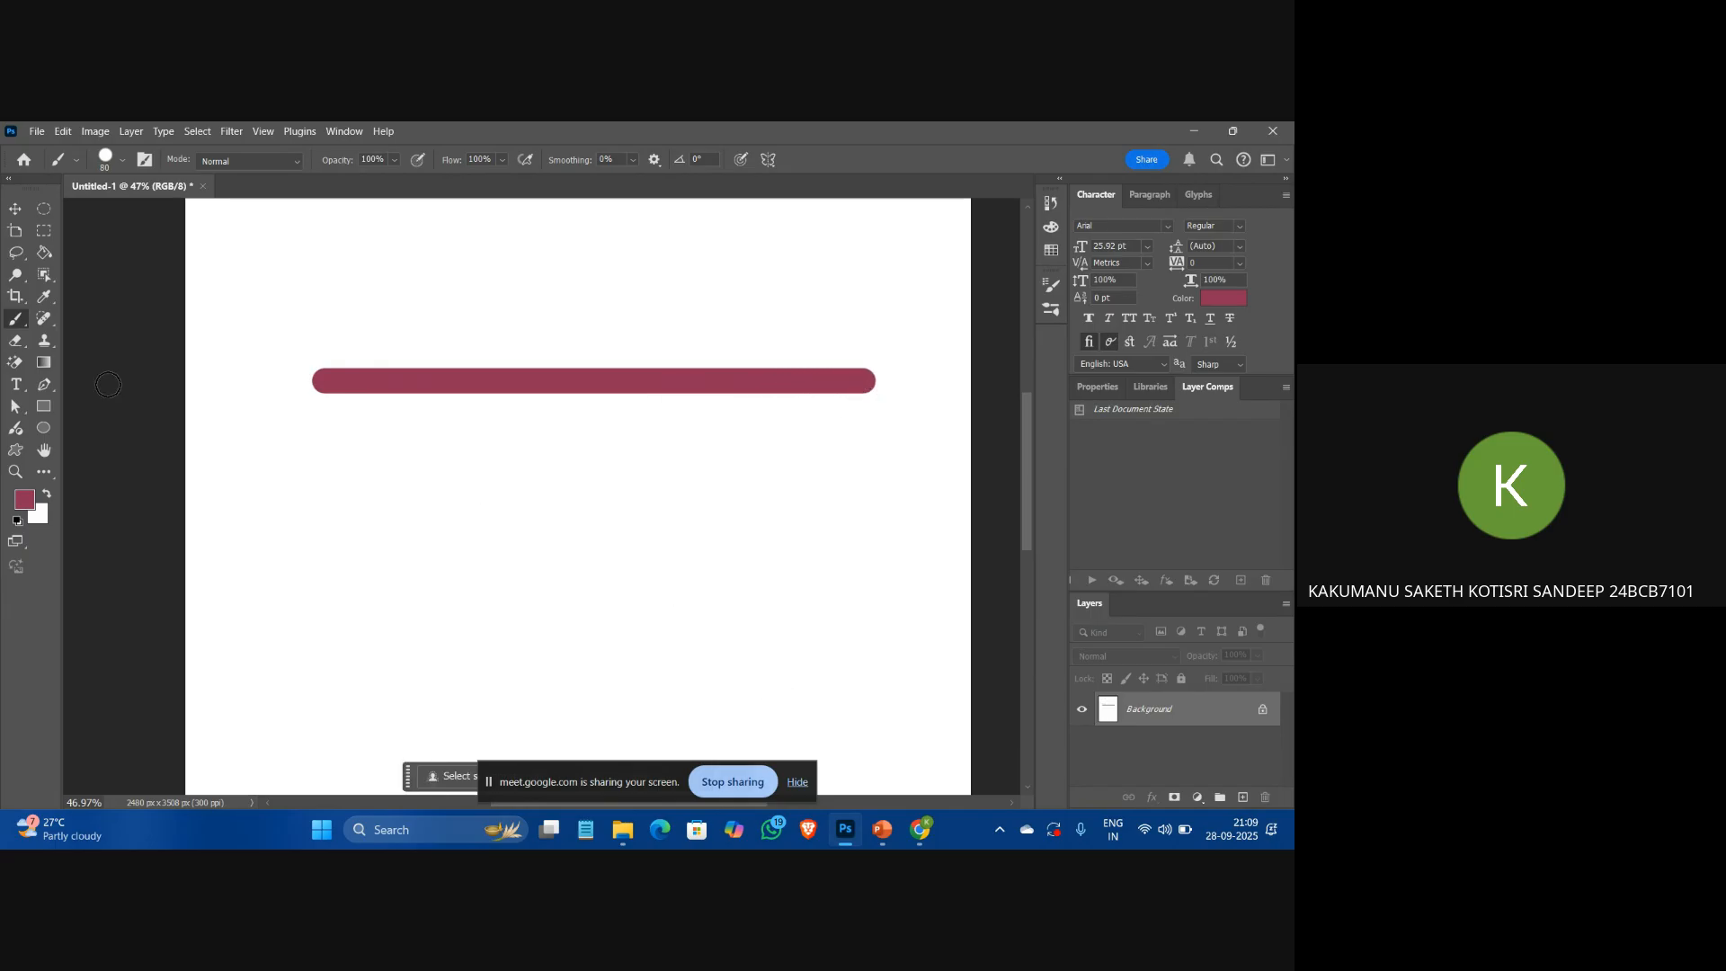
{"action": "left_click", "coordinate": [123, 160]}
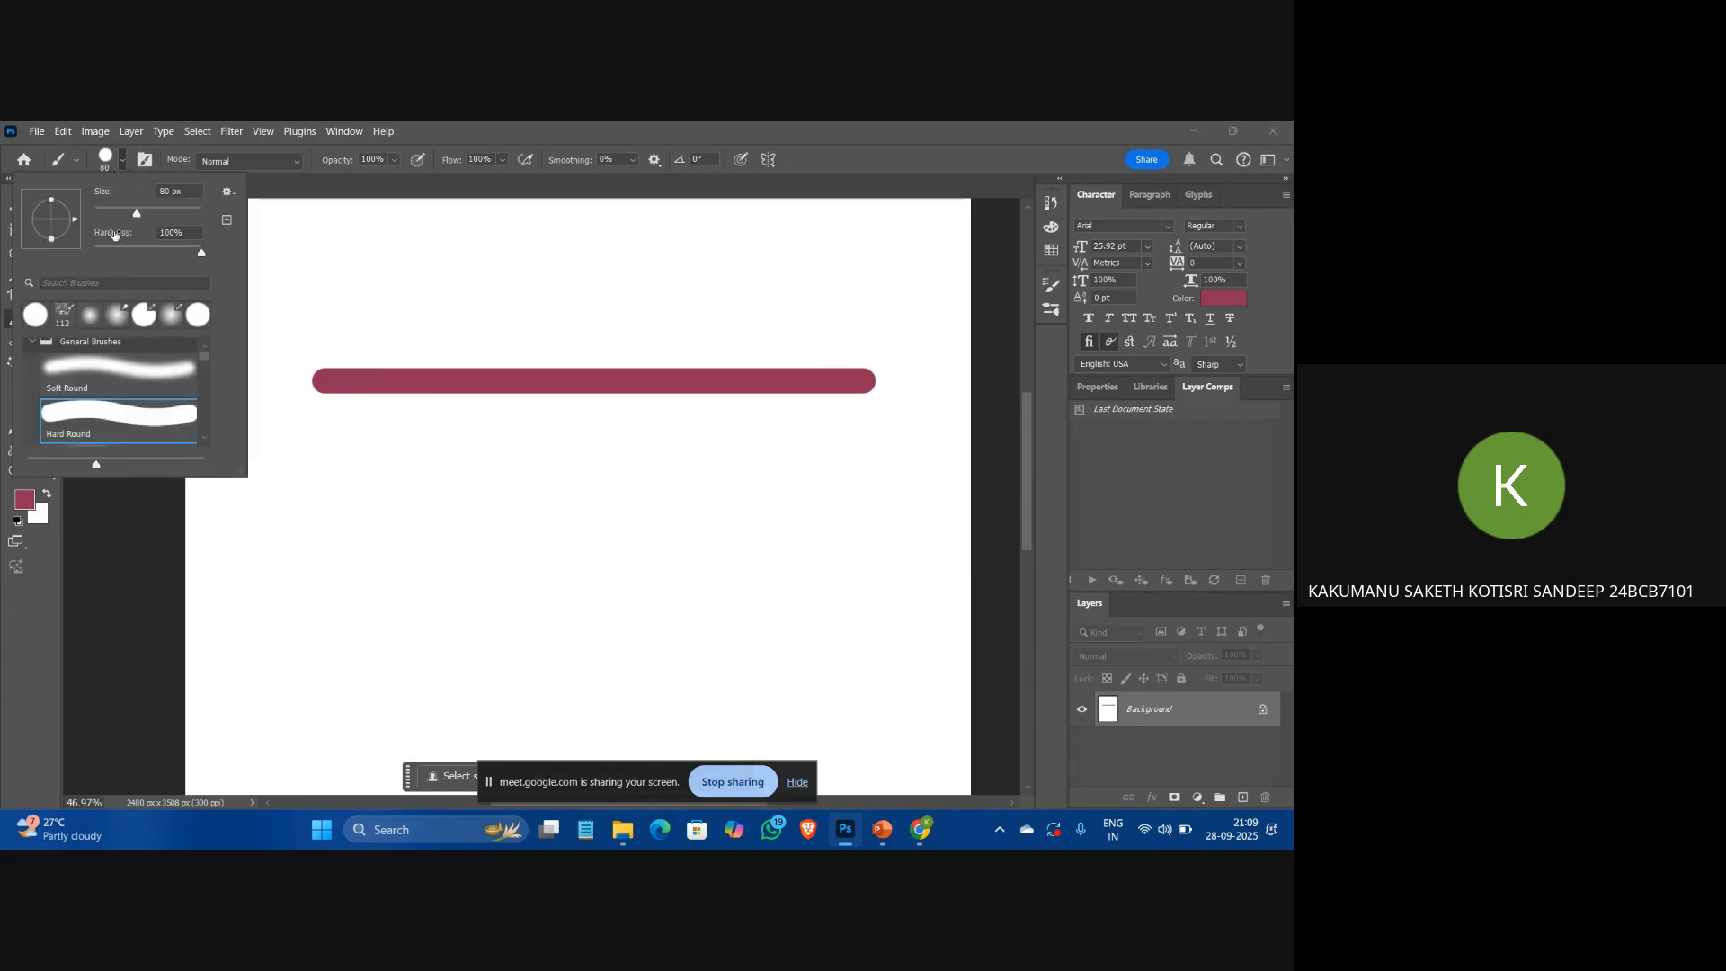
{"action": "left_click", "coordinate": [202, 255]}
{"action": "left_click_drag", "start_coordinate": [201, 253], "coordinate": [65, 260]}
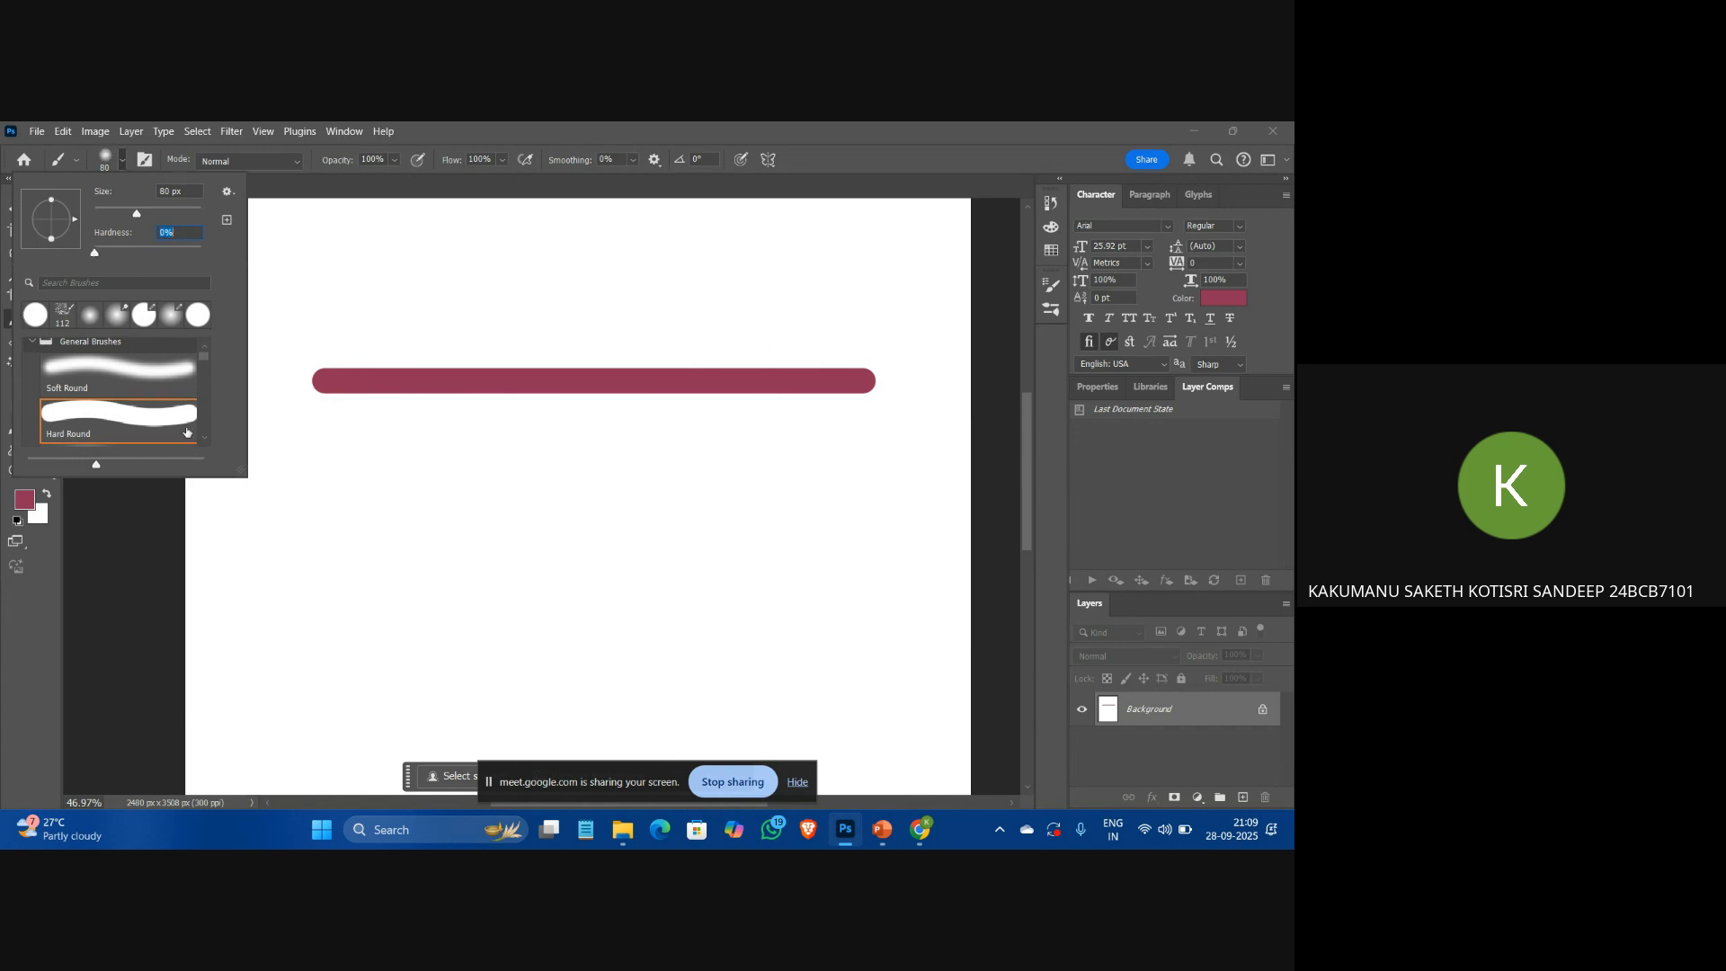
{"action": "left_click", "coordinate": [325, 453]}
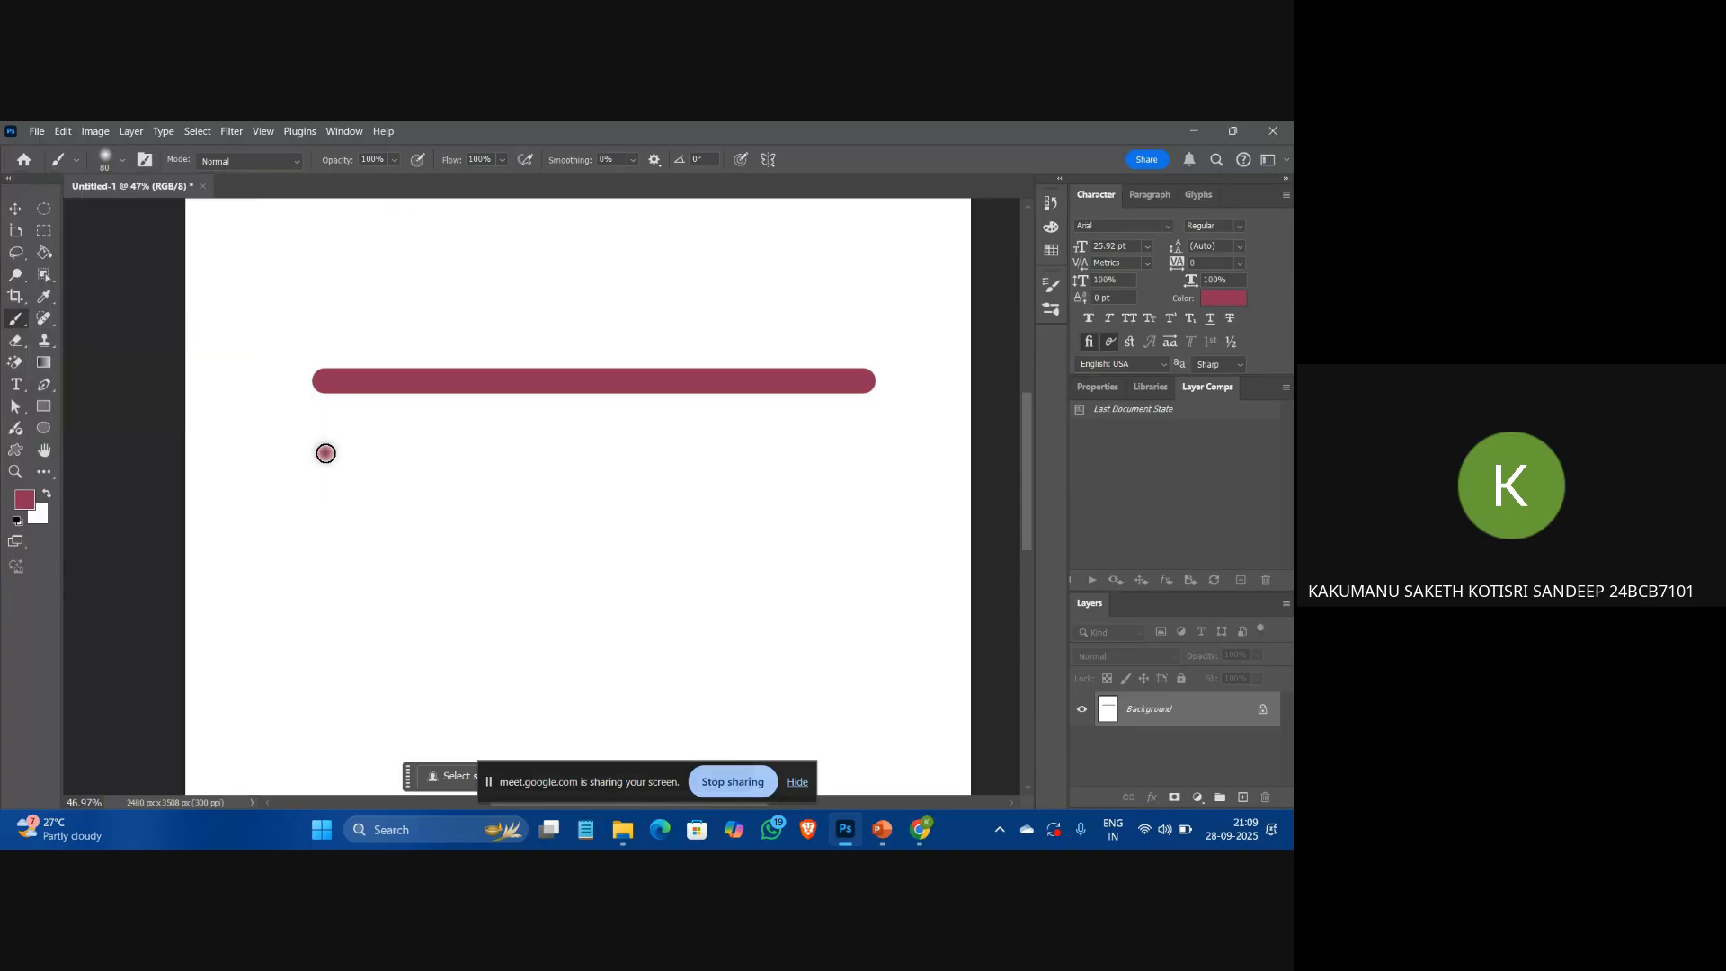
{"action": "left_click_drag", "start_coordinate": [325, 453], "coordinate": [882, 470]}
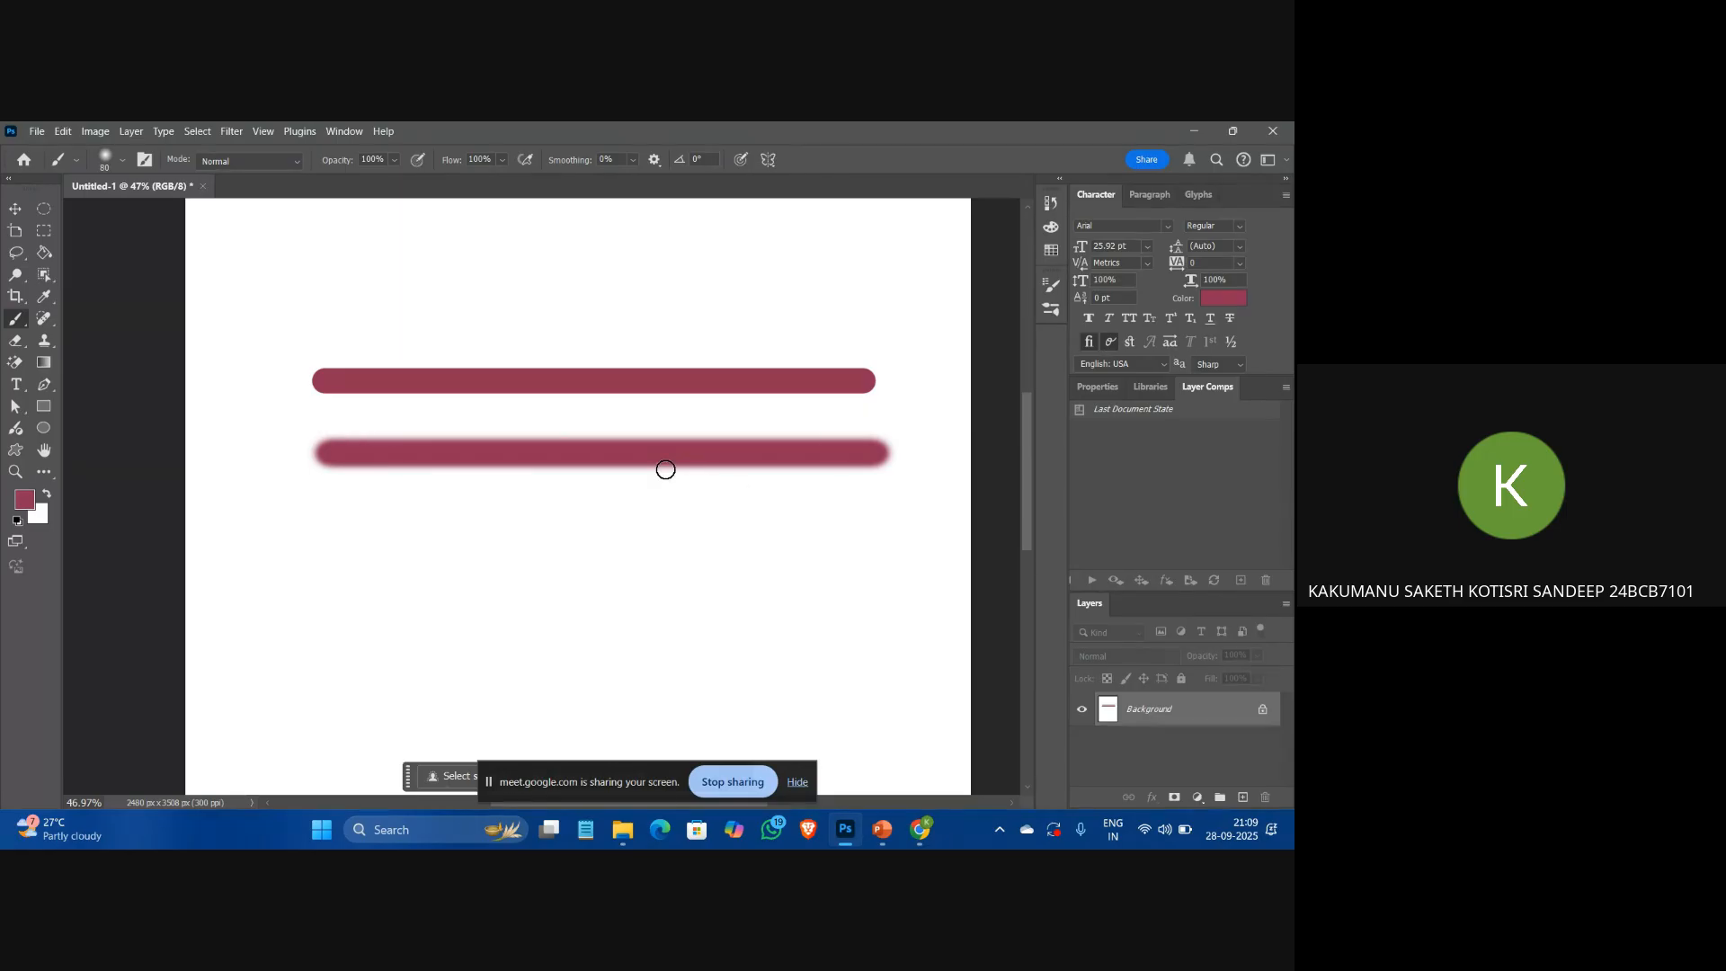
Zoom in closely on the soft line's edge and the hard line's edge to compare them.
{"action": "scroll", "coordinate": [474, 440], "scroll_direction": "left", "scroll_amount": 1}
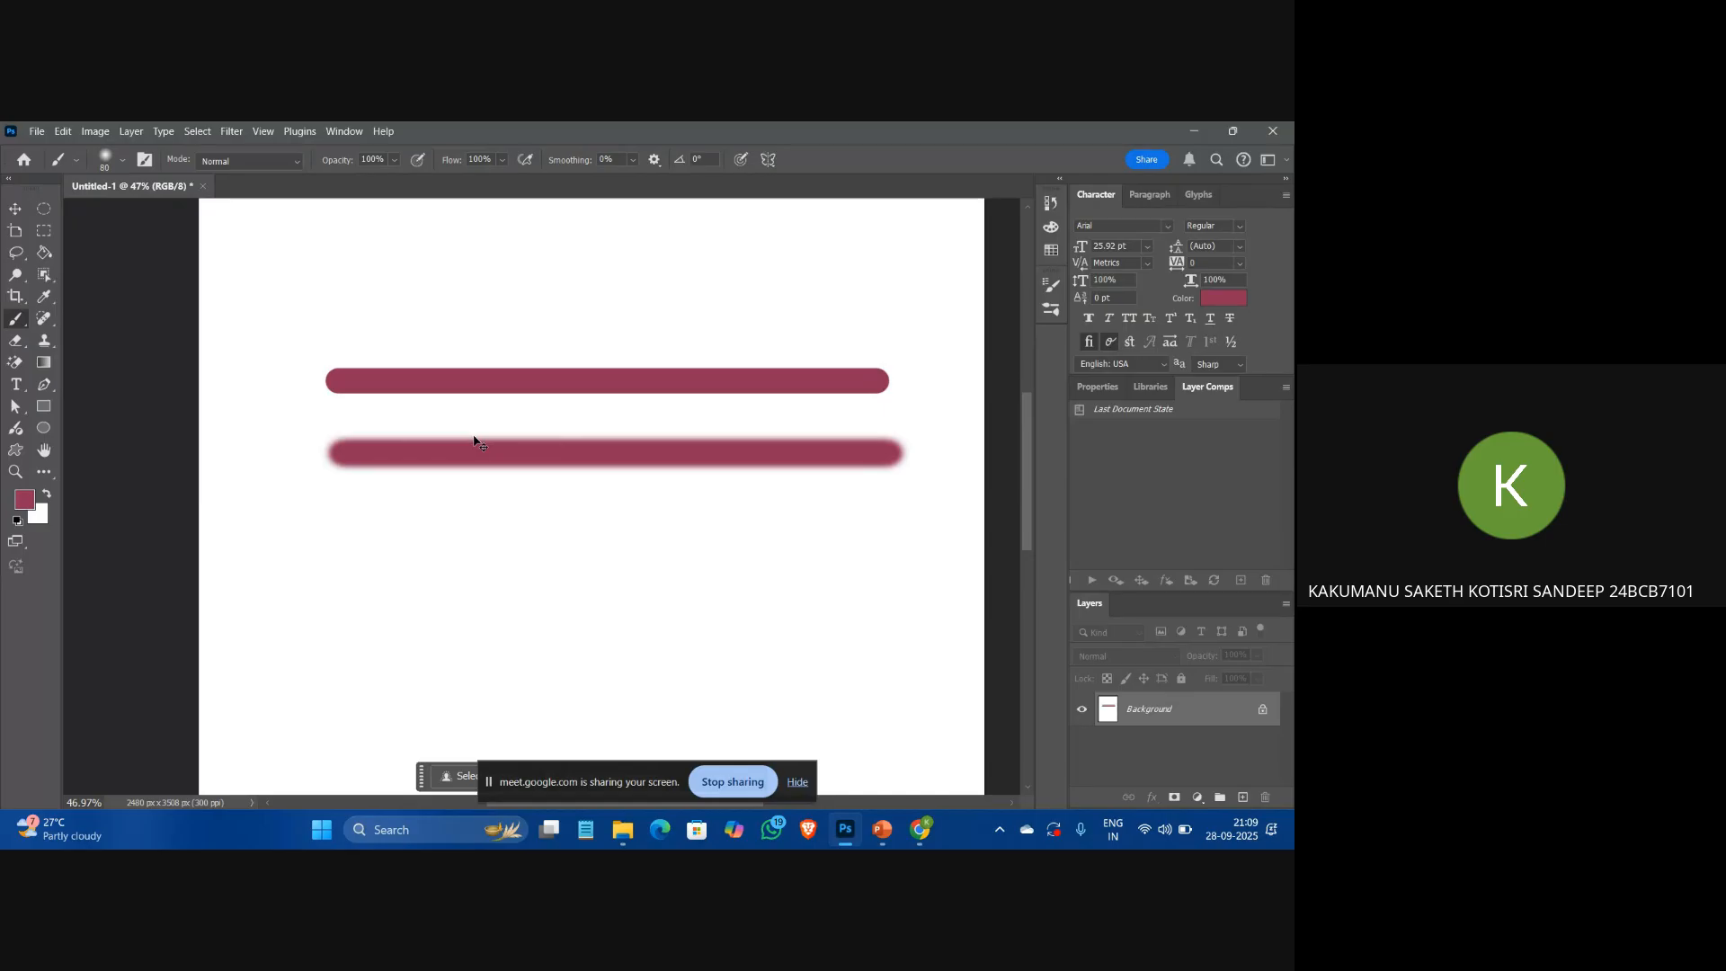
{"action": "key", "text": "ctrl+1"}
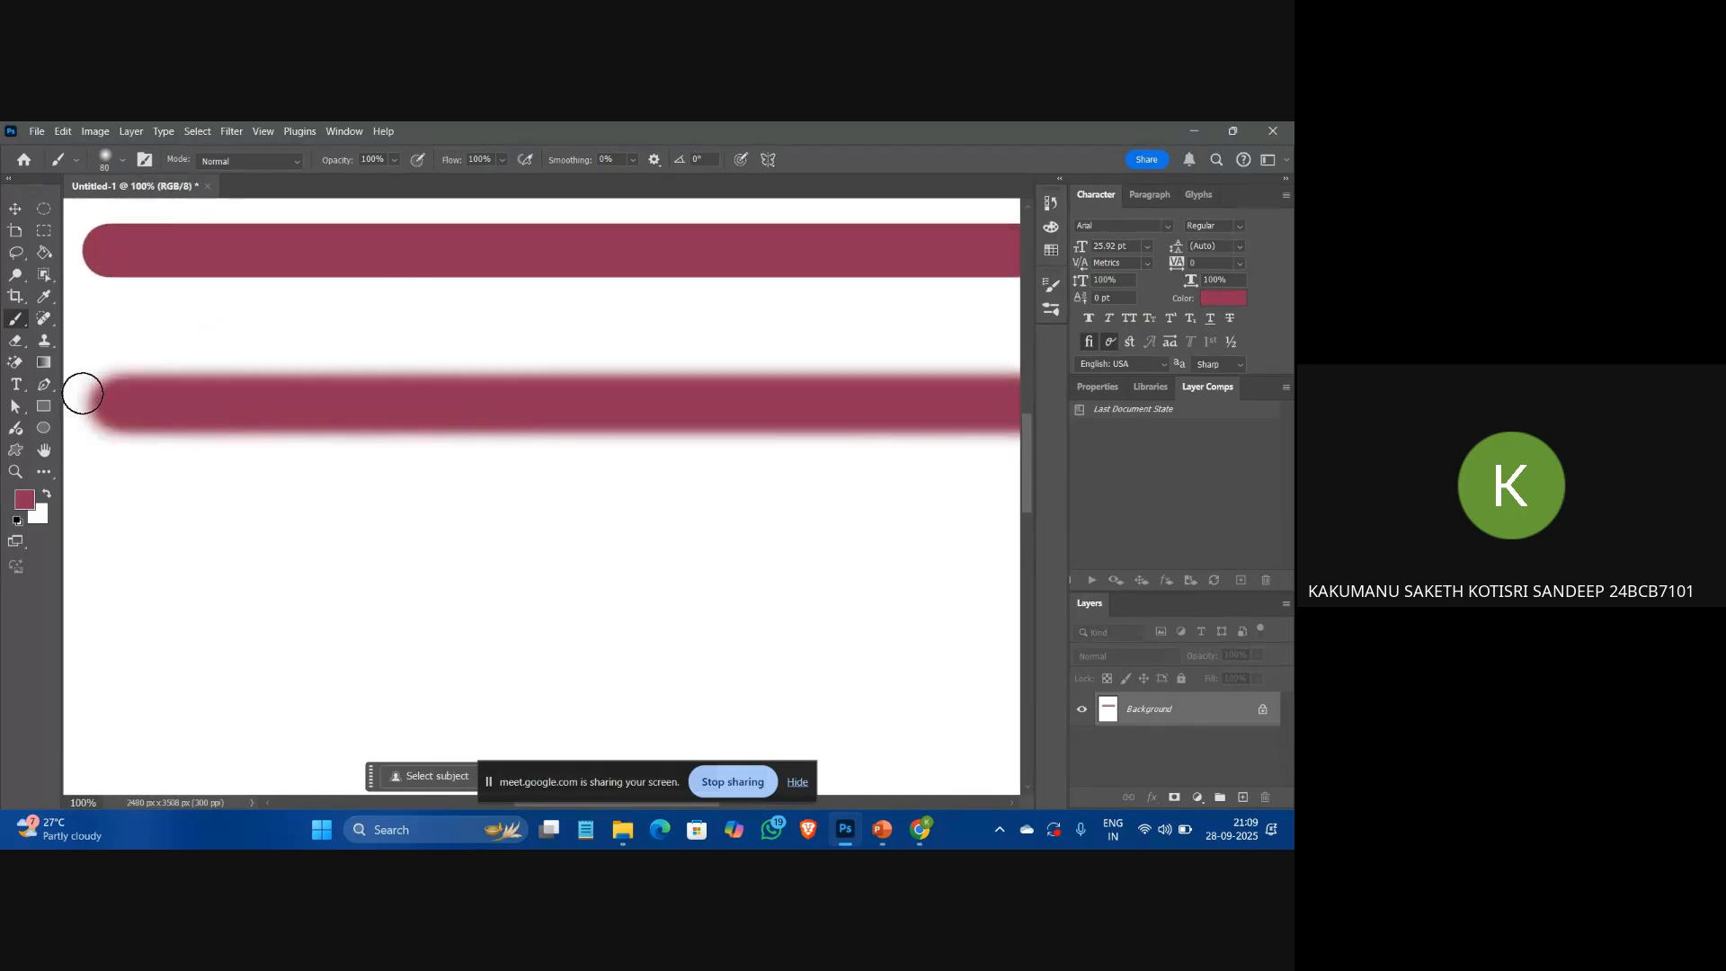
{"action": "left_click", "coordinate": [16, 472]}
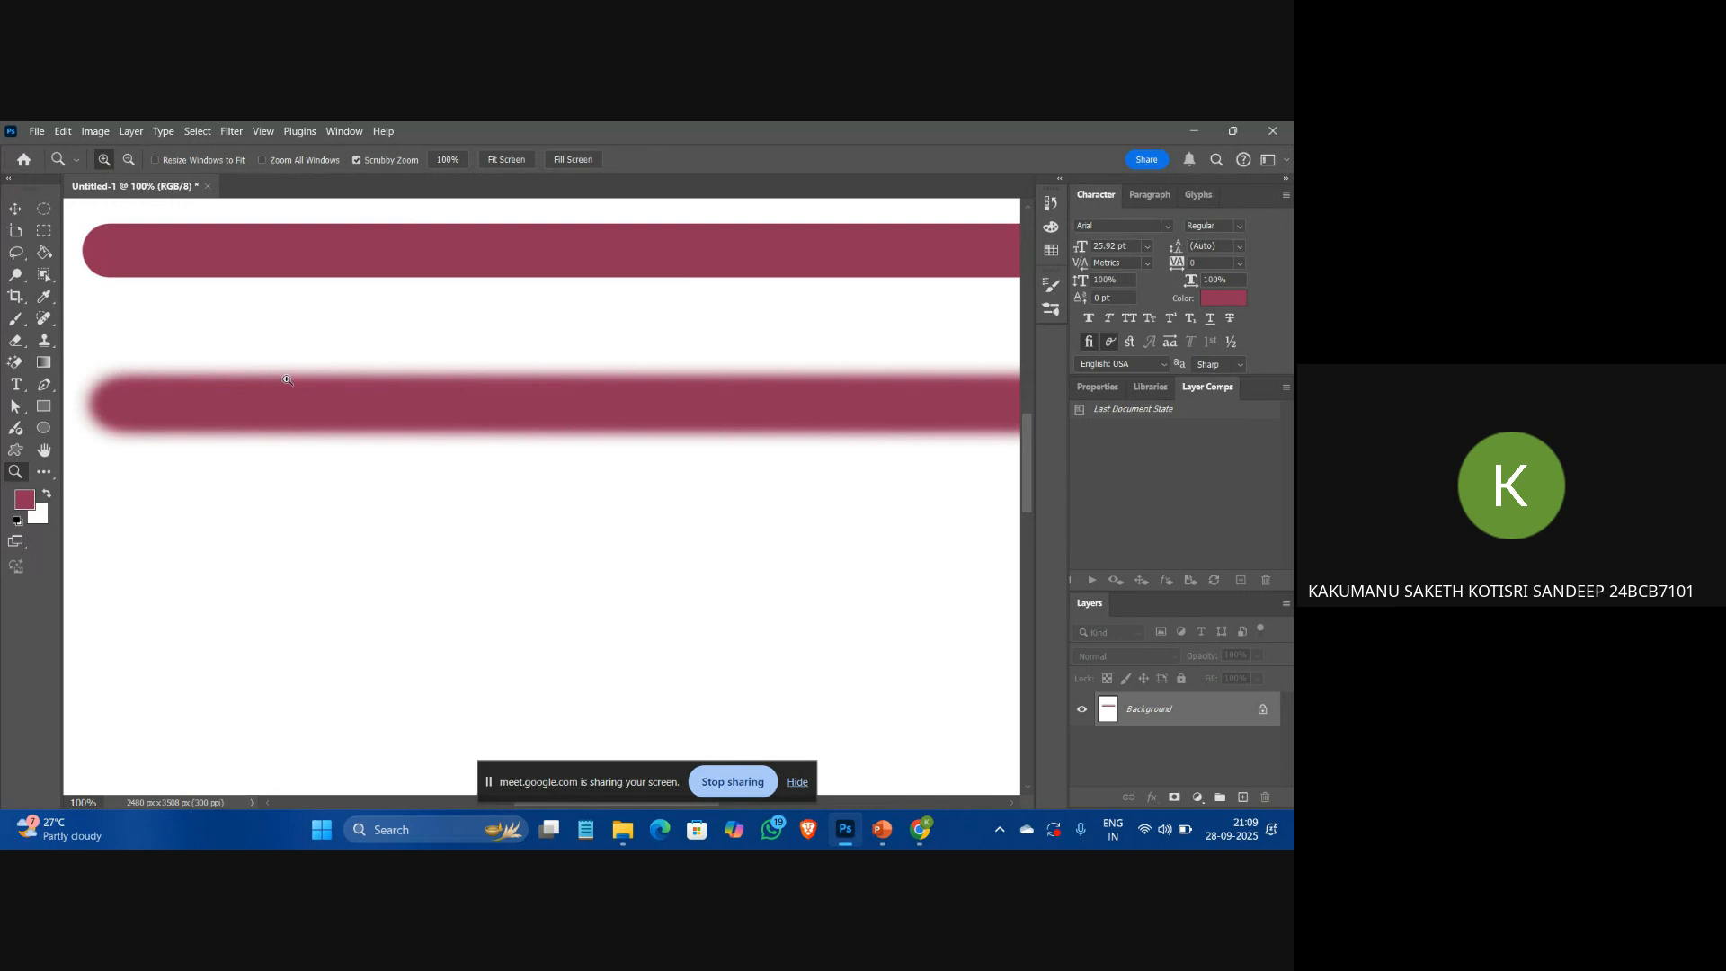
{"action": "left_click_drag", "start_coordinate": [288, 378], "coordinate": [450, 500]}
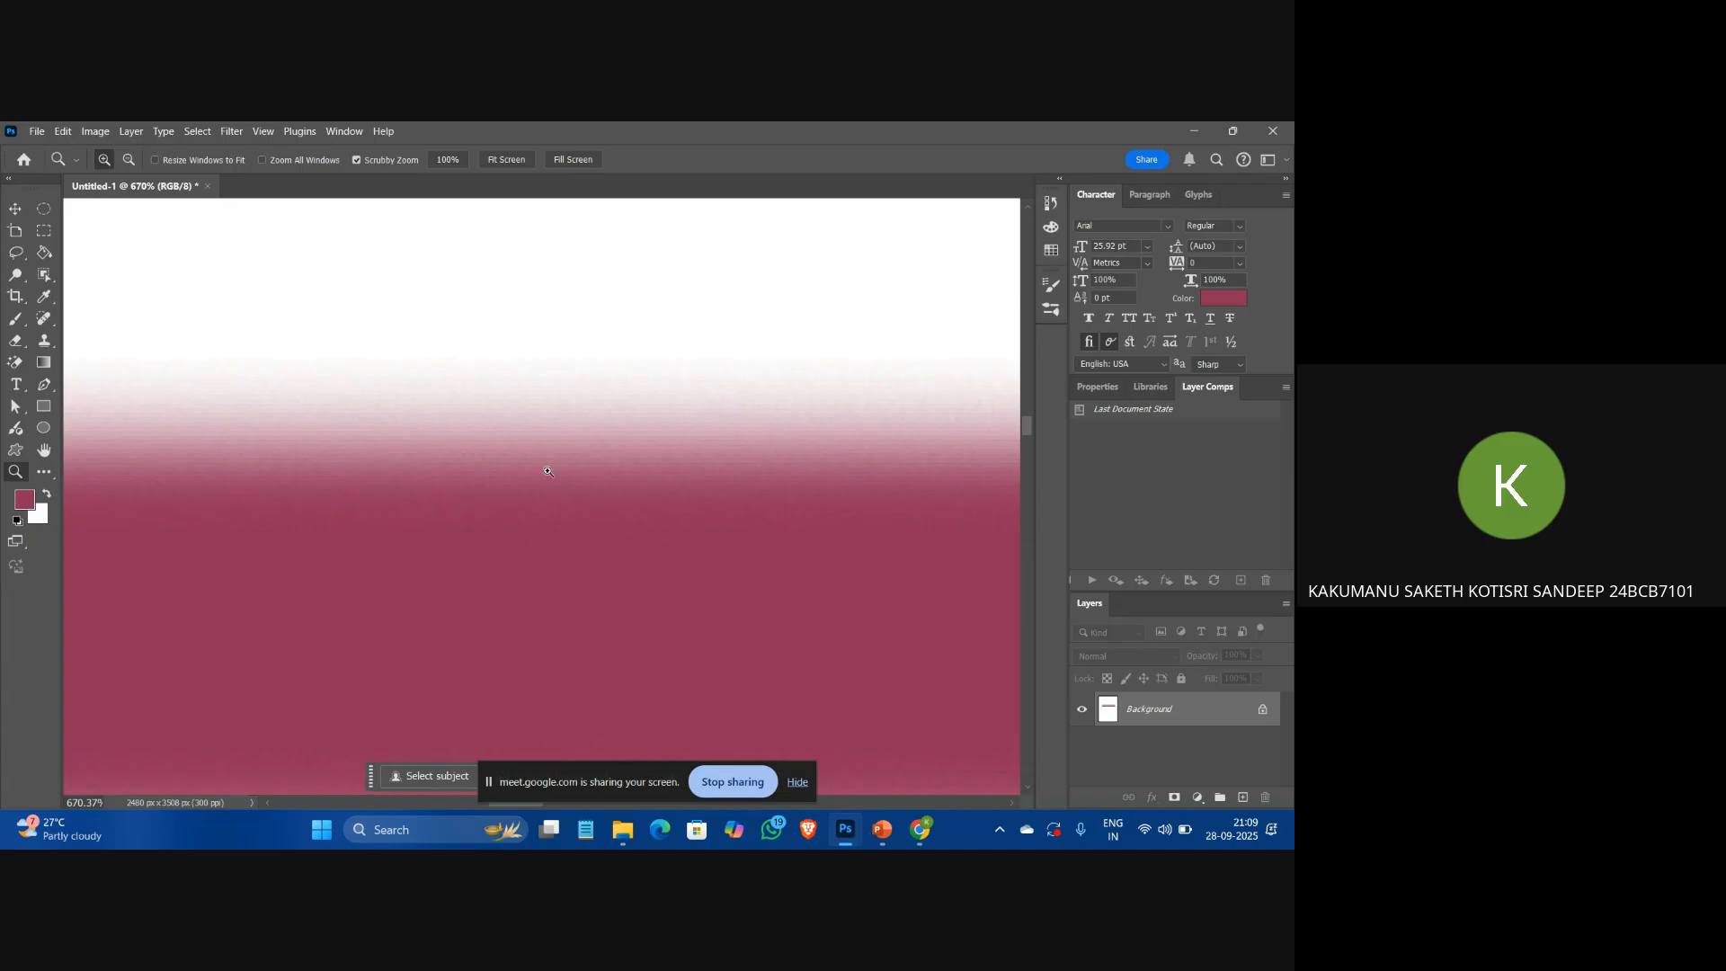
{"action": "left_click_drag", "start_coordinate": [513, 509], "coordinate": [565, 537]}
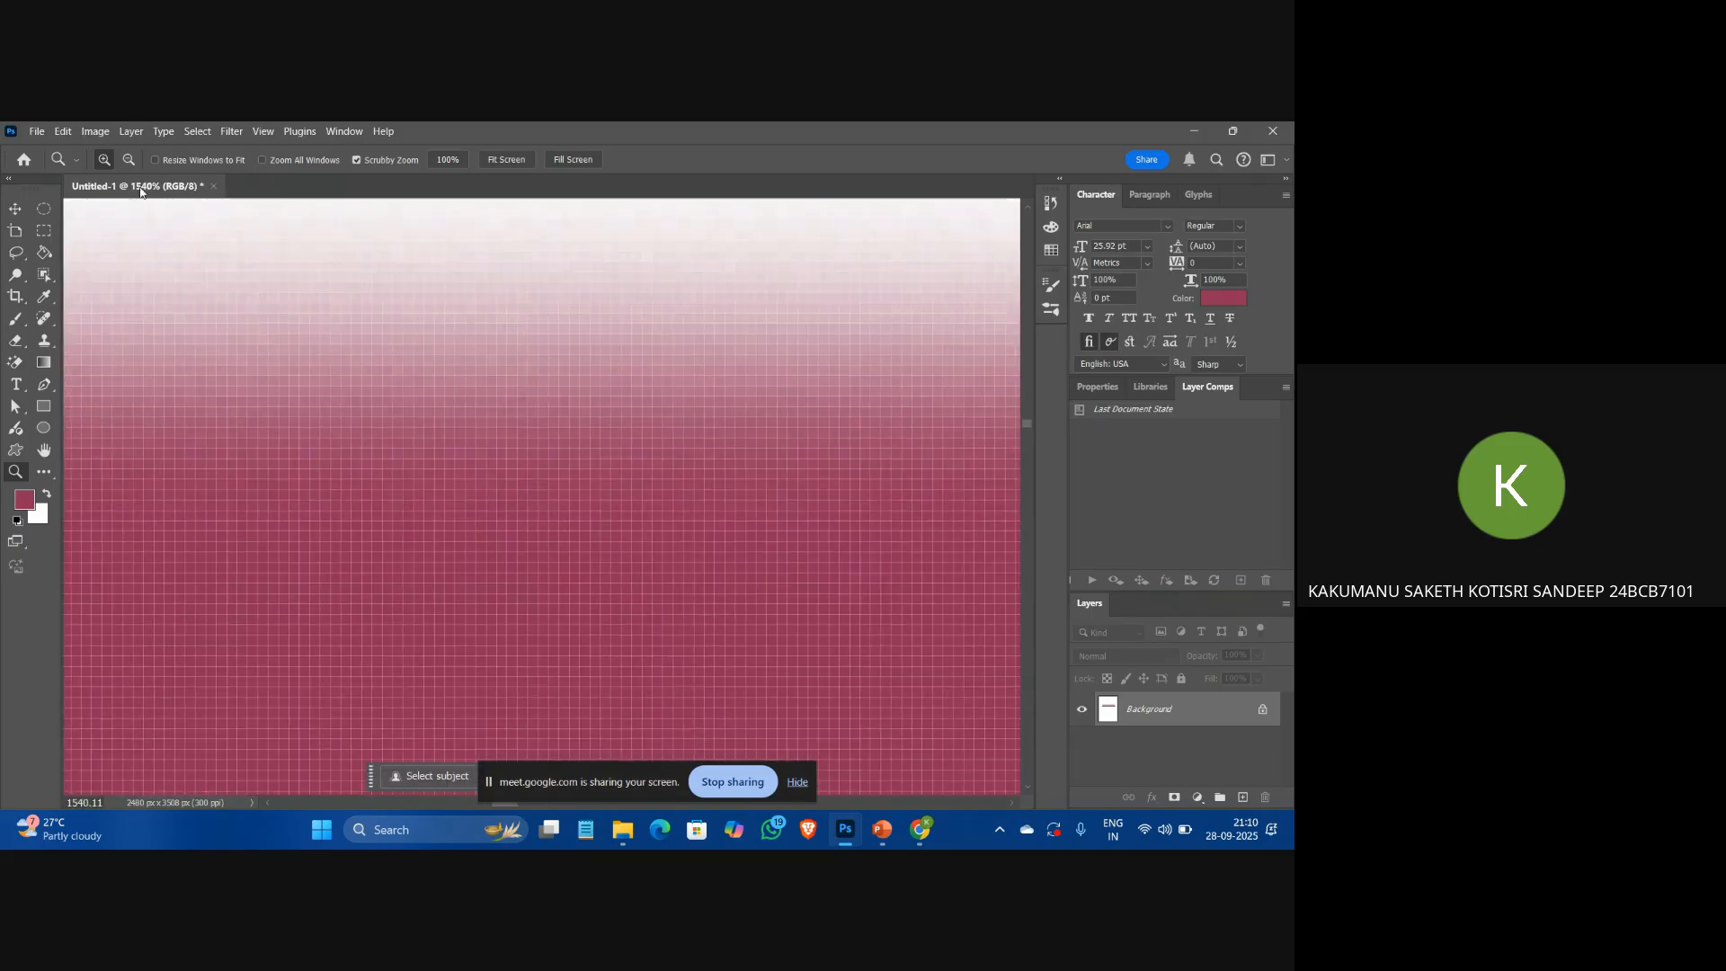
{"action": "left_click_drag", "start_coordinate": [662, 457], "coordinate": [578, 470]}
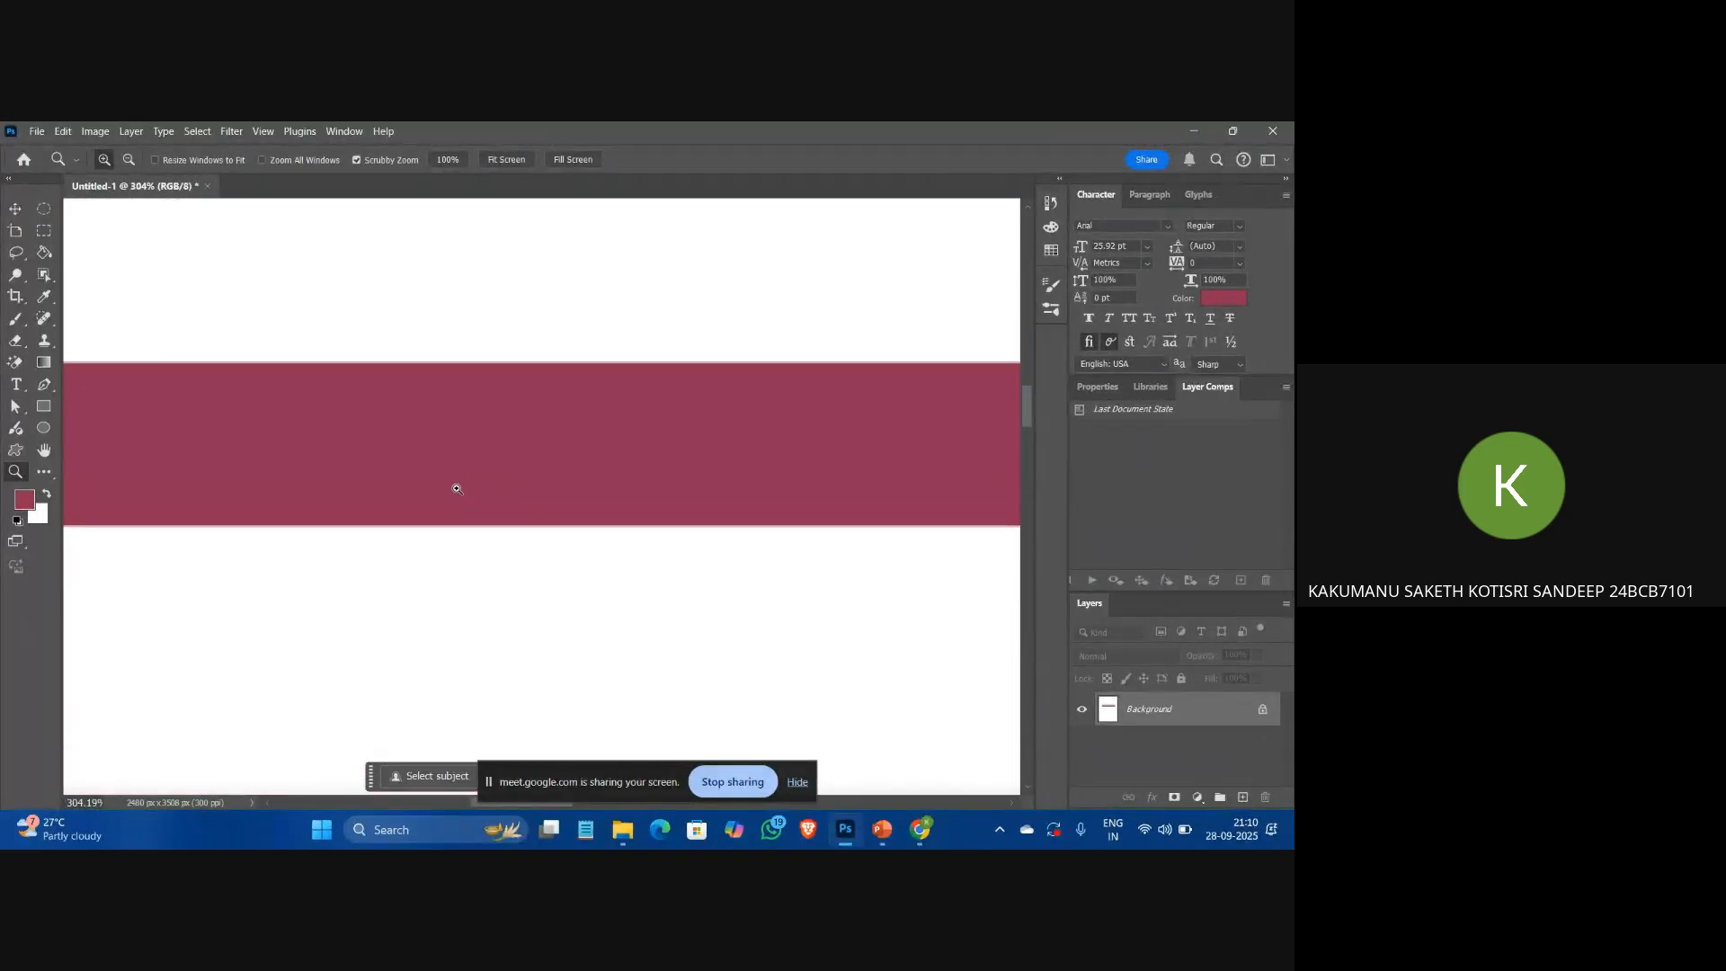
{"action": "left_click_drag", "start_coordinate": [453, 481], "coordinate": [469, 447]}
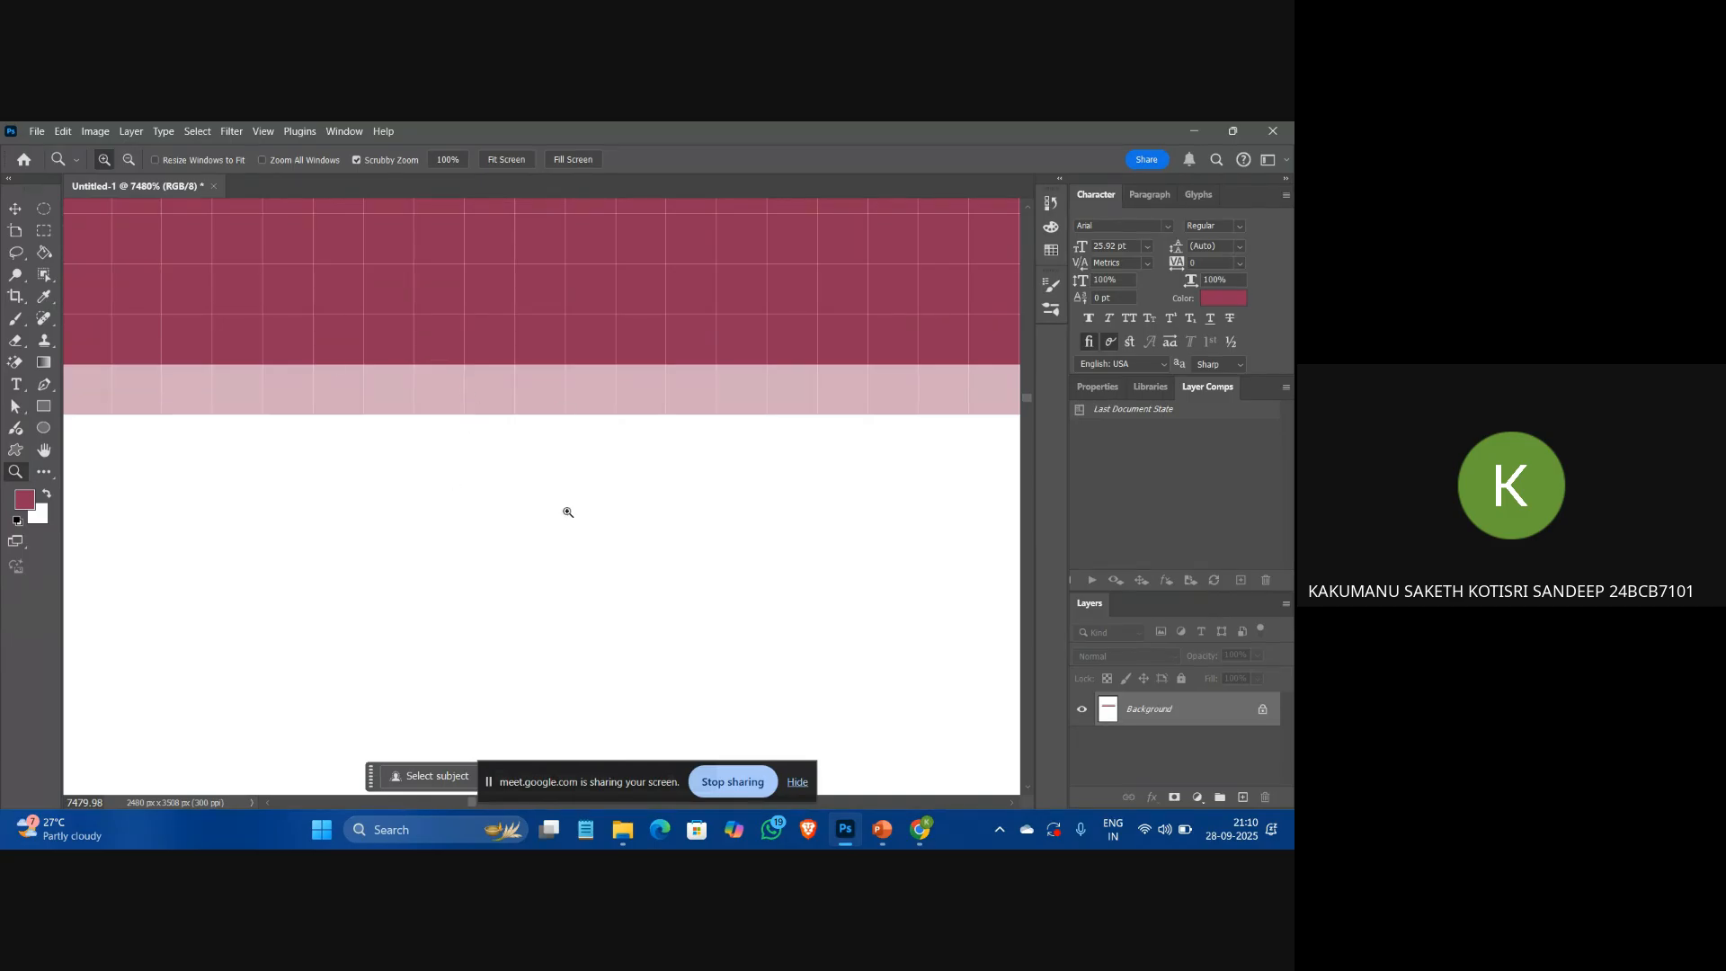
{"action": "left_click_drag", "start_coordinate": [655, 547], "coordinate": [450, 574]}
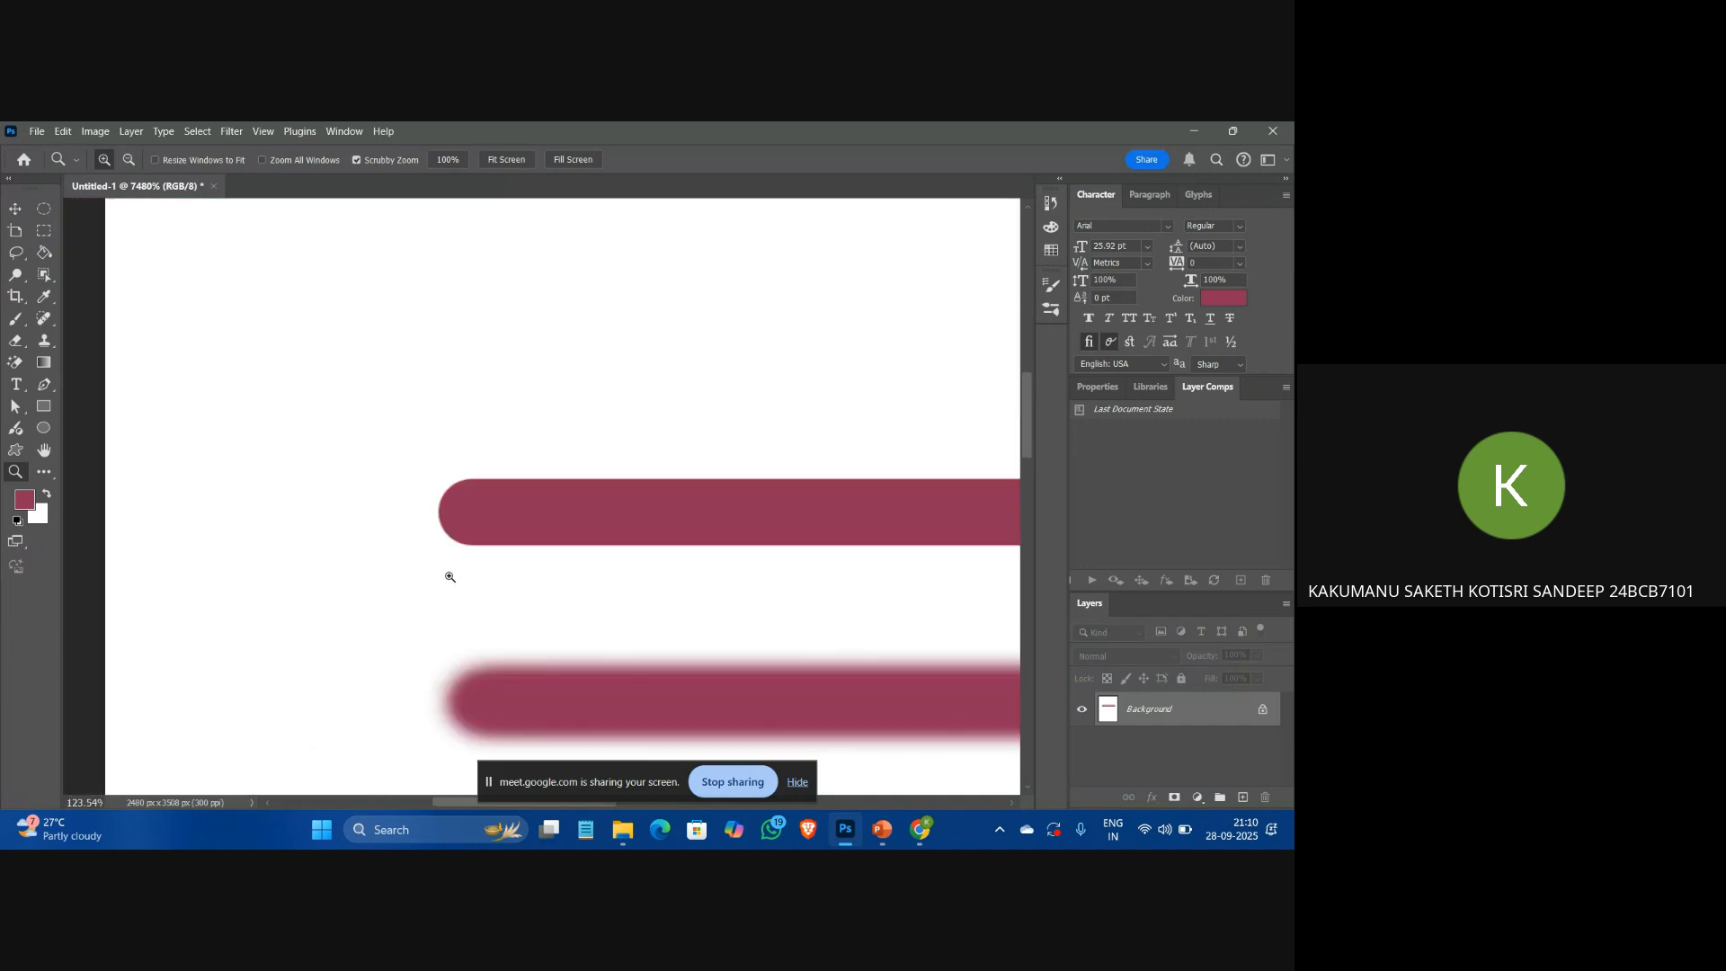
Hide the screen-sharing notification bar and zoom out to 46.81% to show both painted lines in full.
{"action": "scroll", "coordinate": [701, 588], "scroll_direction": "down", "scroll_amount": 4}
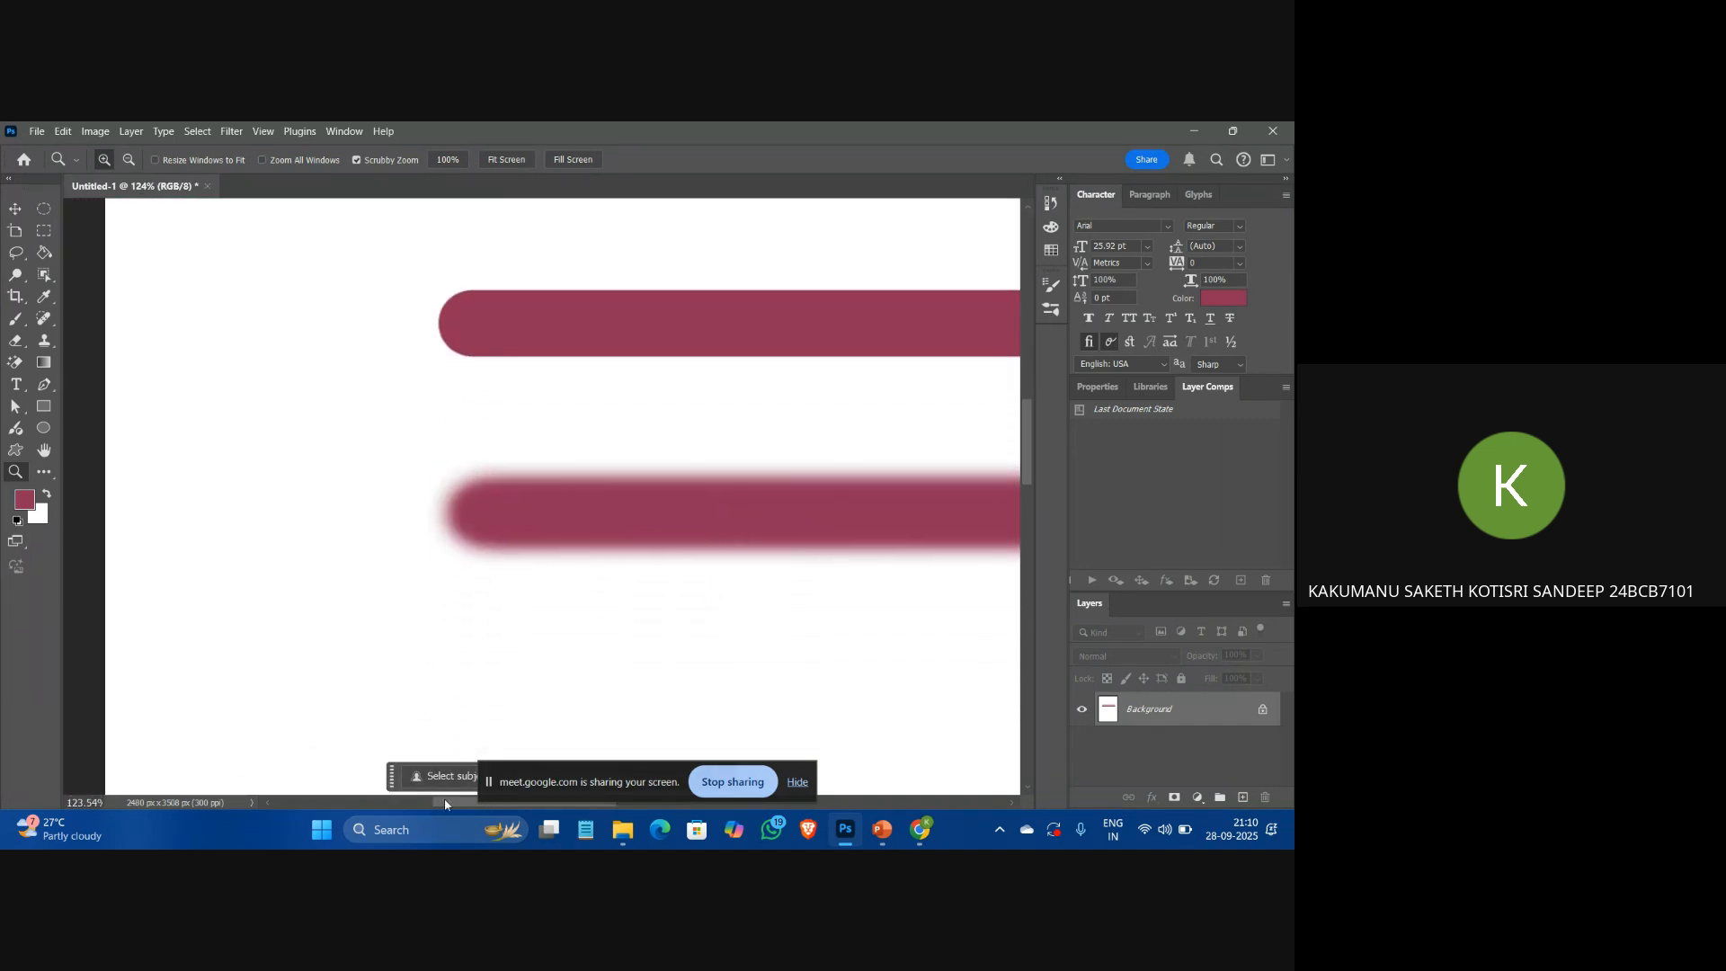
{"action": "left_click", "coordinate": [797, 782]}
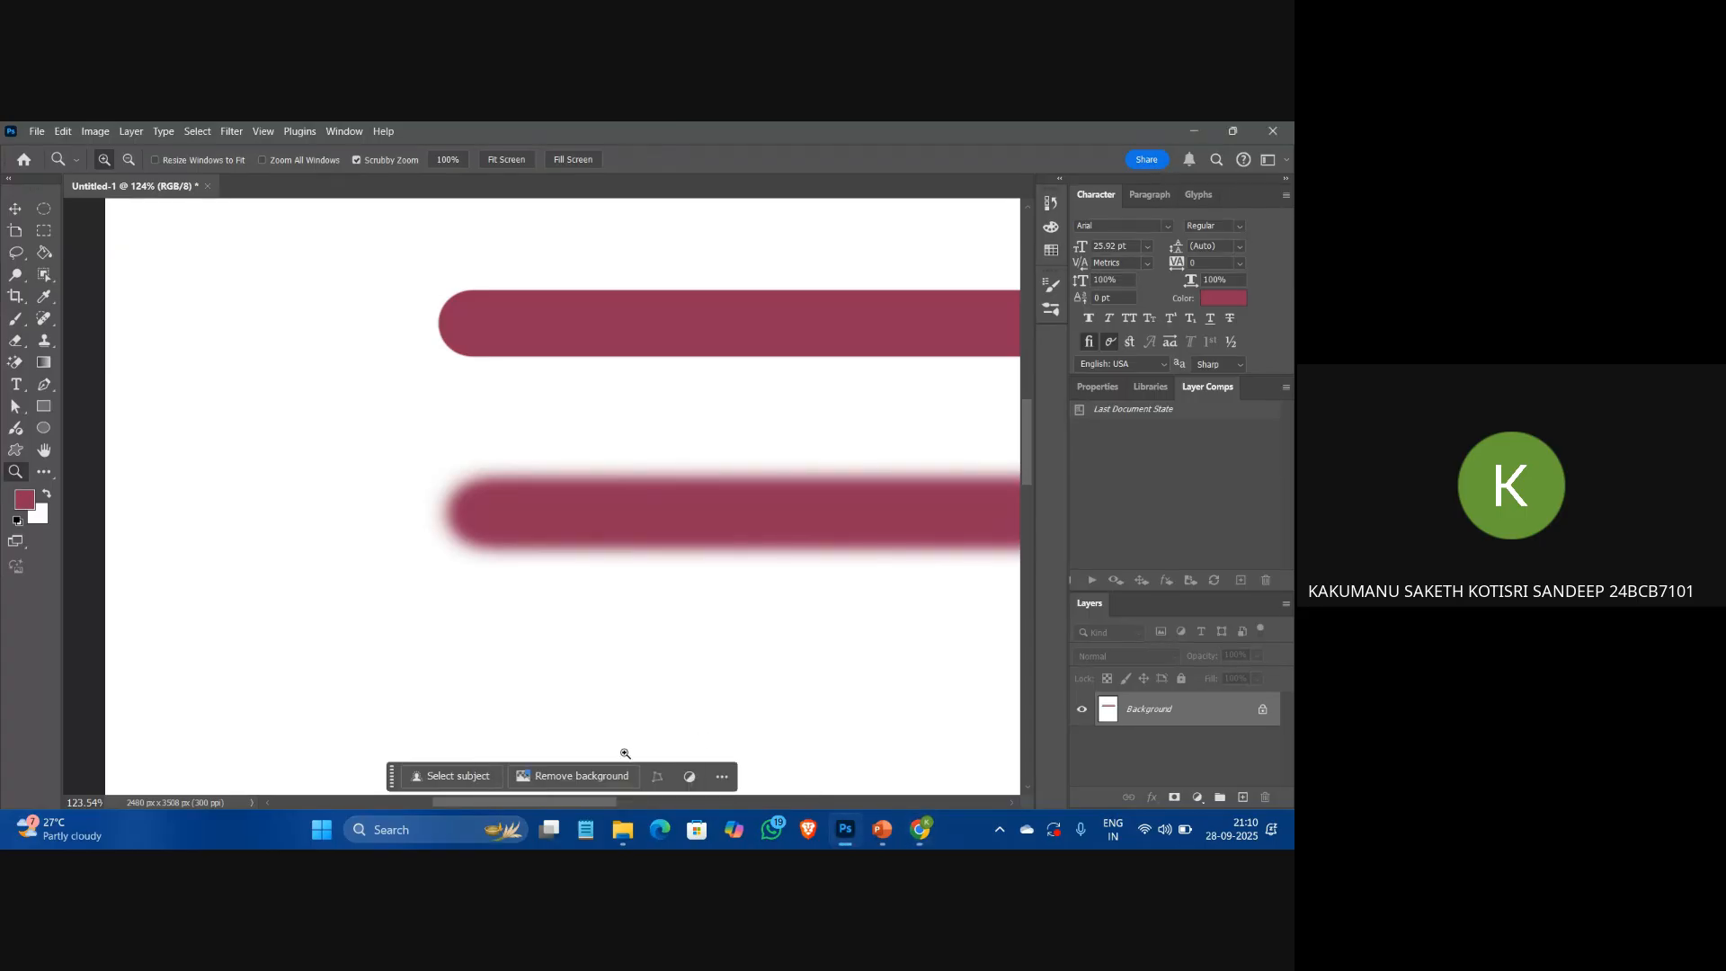
{"action": "left_click_drag", "start_coordinate": [562, 801], "coordinate": [659, 809]}
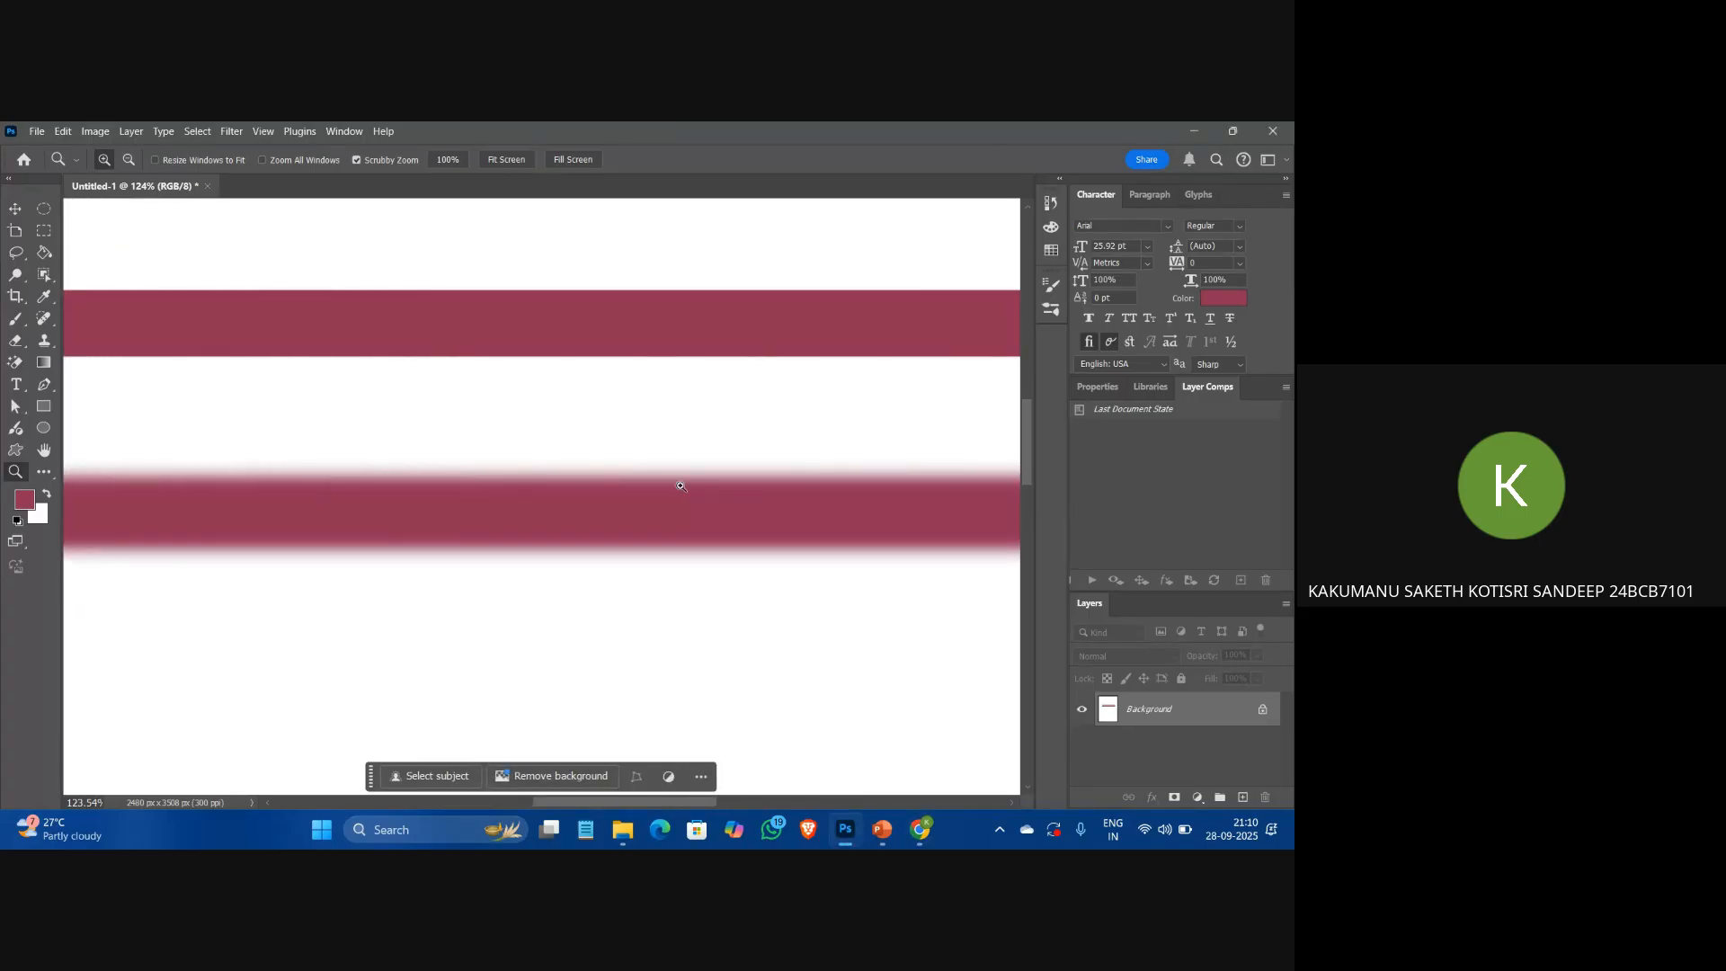
{"action": "scroll", "coordinate": [679, 476], "scroll_direction": "down", "scroll_amount": 1}
{"action": "left_click_drag", "start_coordinate": [678, 476], "coordinate": [621, 494]}
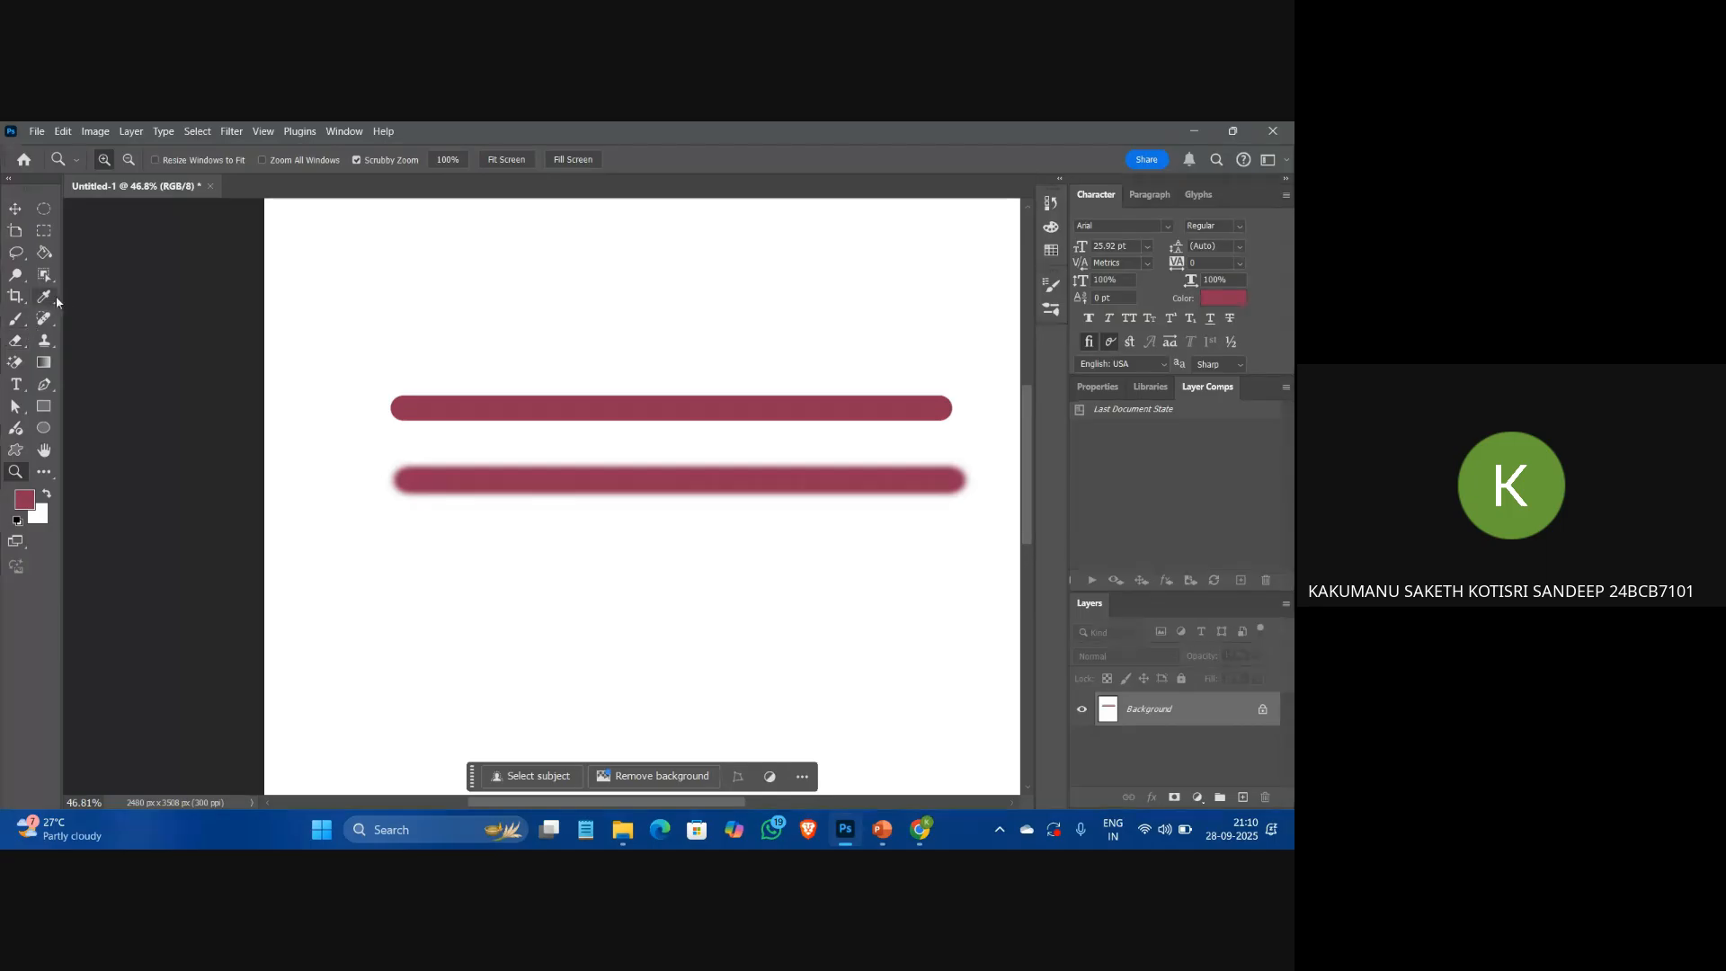
Show the Brush tool's tip settings and look through the General Brushes presets from Soft Round to Hard Round Pressure Opacity.
{"action": "left_click", "coordinate": [18, 318]}
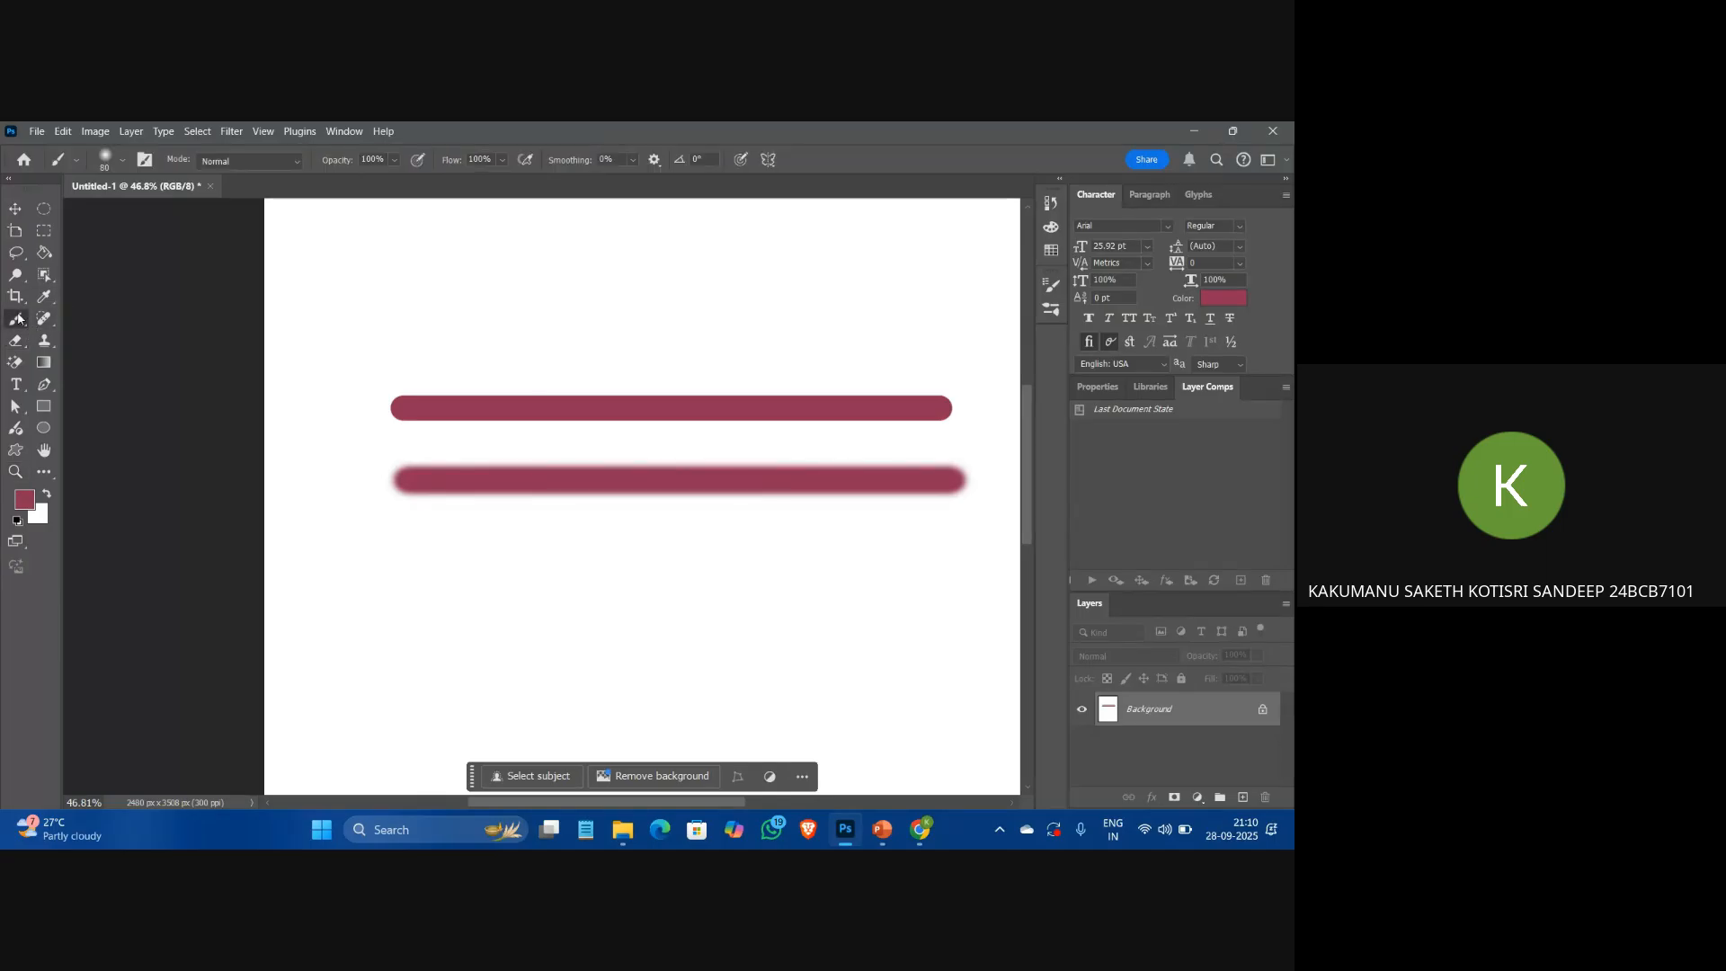
{"action": "left_click", "coordinate": [145, 161]}
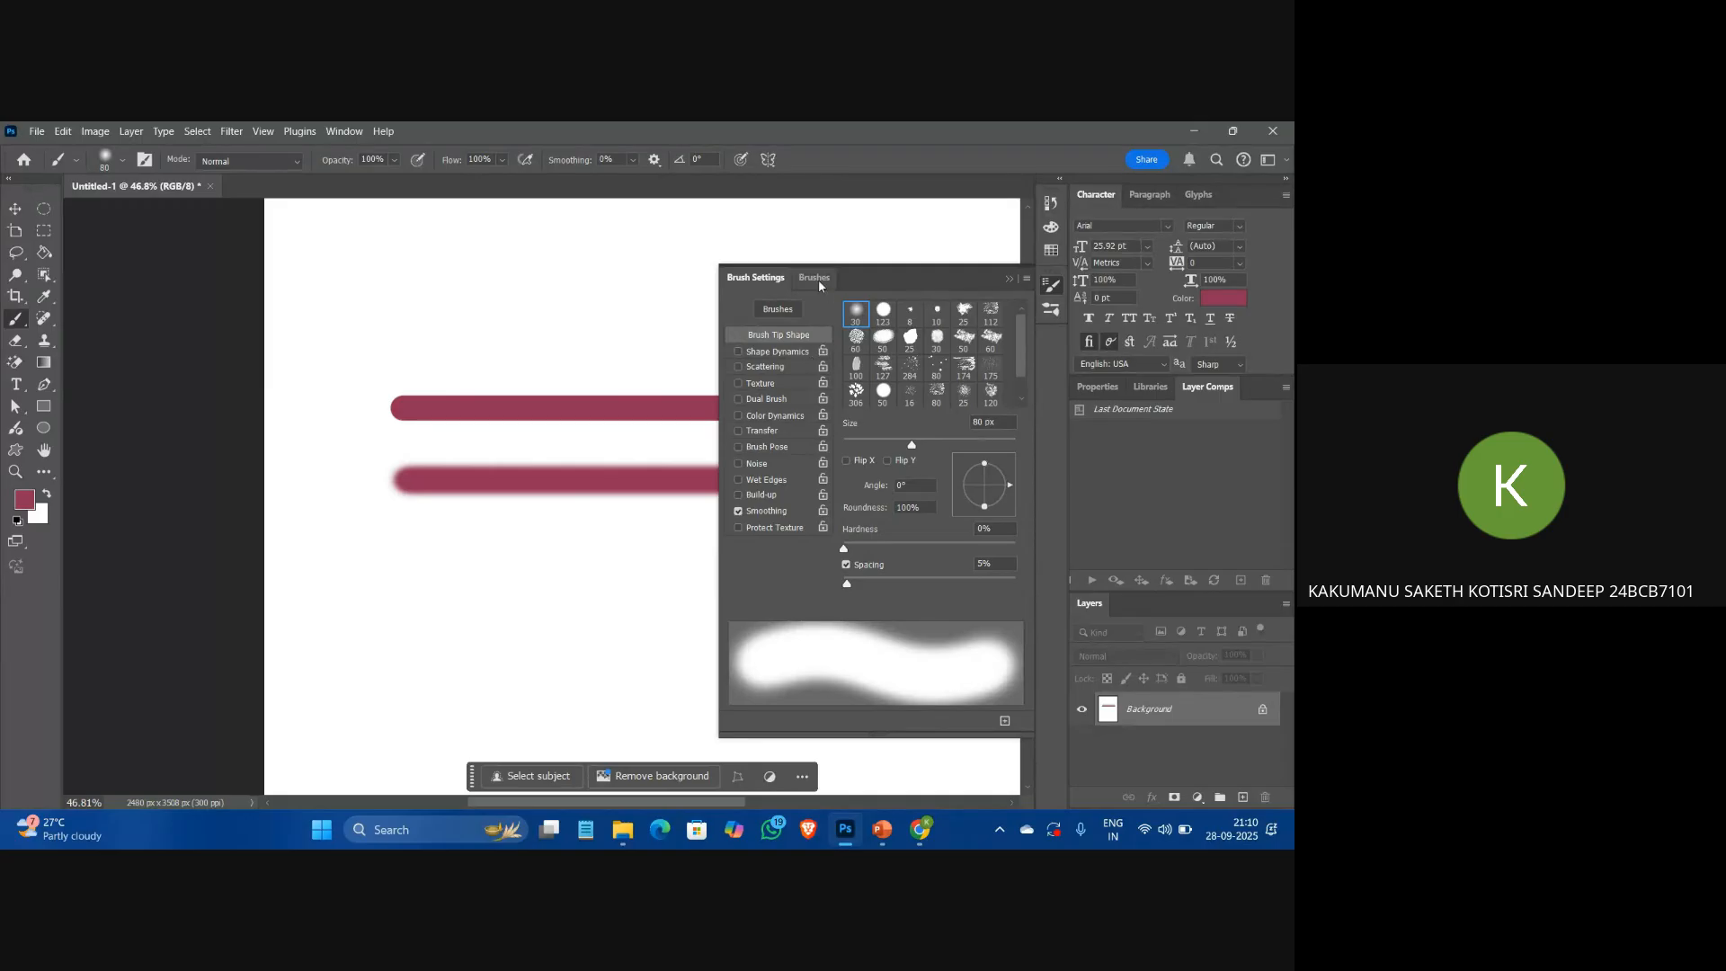
{"action": "scroll", "coordinate": [756, 558], "scroll_direction": "down", "scroll_amount": 1}
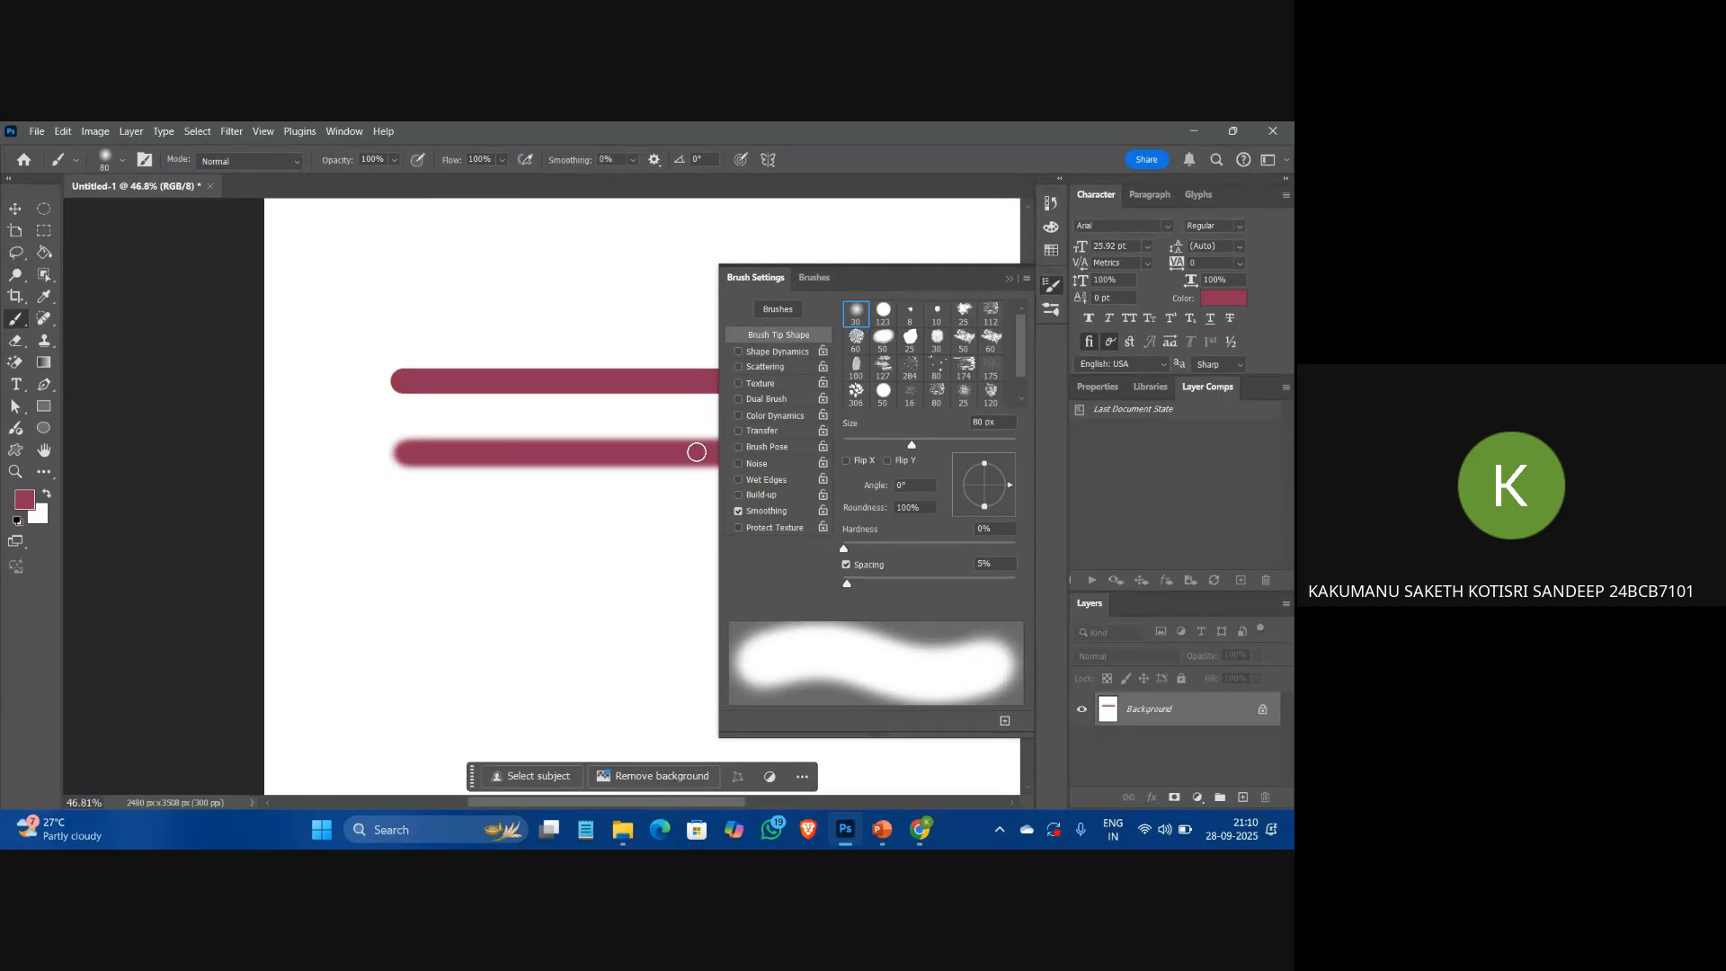
{"action": "left_click", "coordinate": [812, 282]}
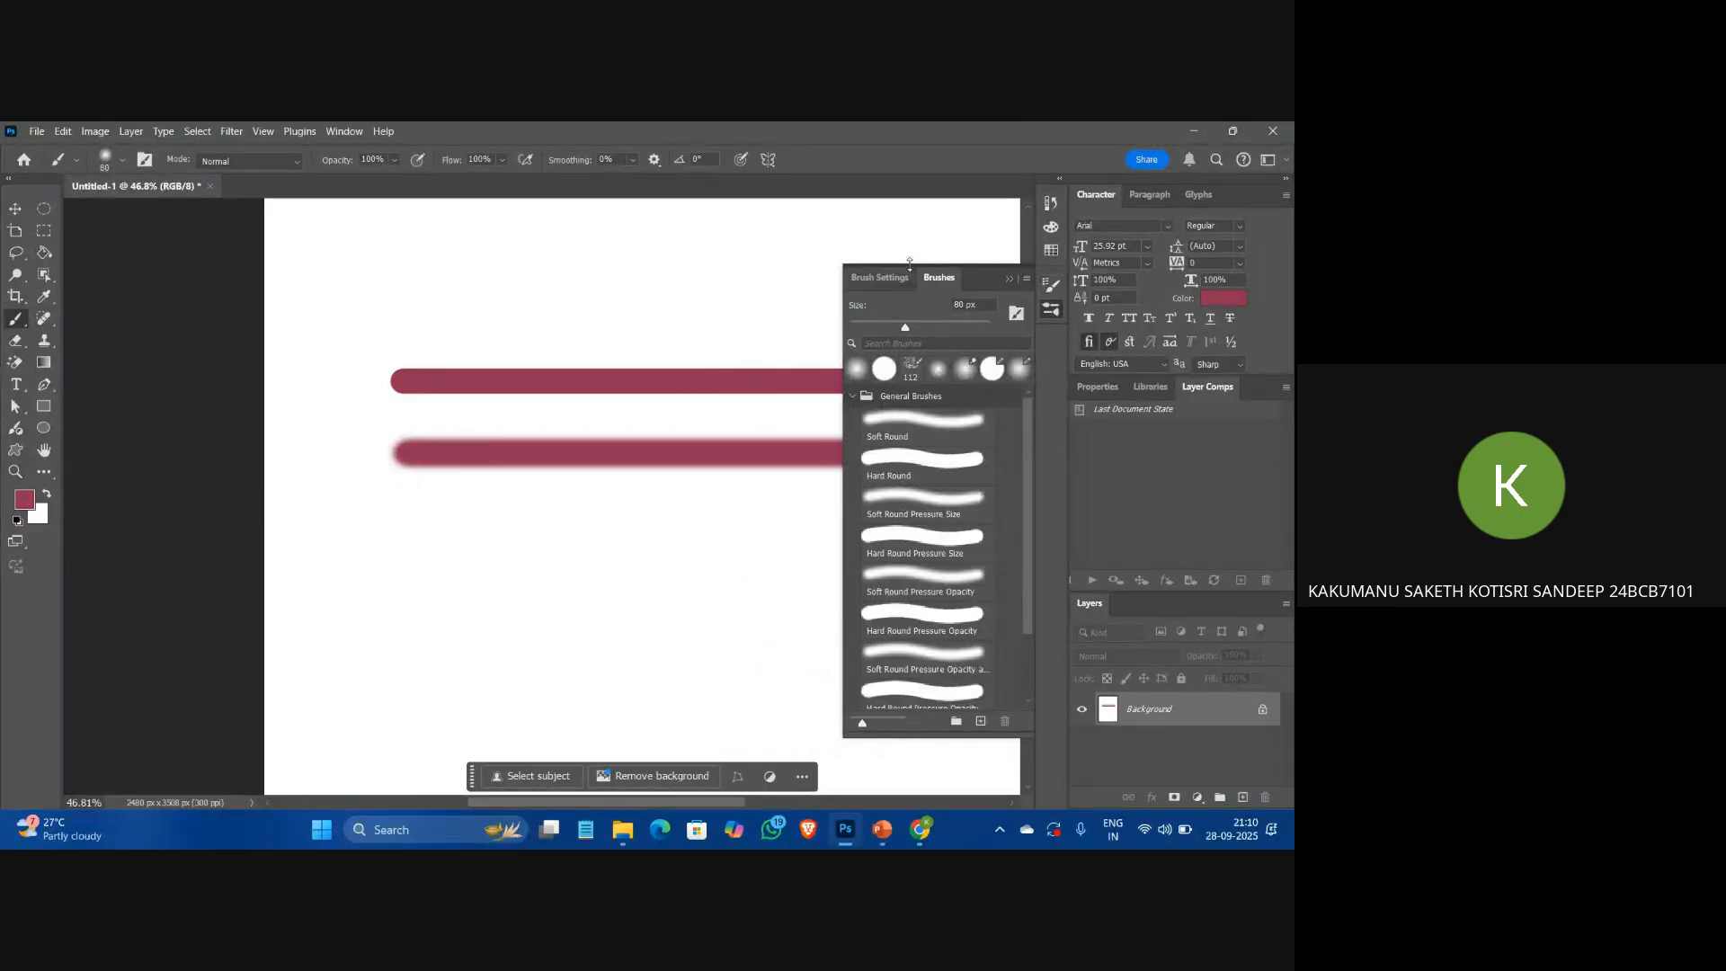
{"action": "scroll", "coordinate": [886, 428], "scroll_direction": "down", "scroll_amount": 1}
{"action": "scroll", "coordinate": [991, 543], "scroll_direction": "down", "scroll_amount": 4}
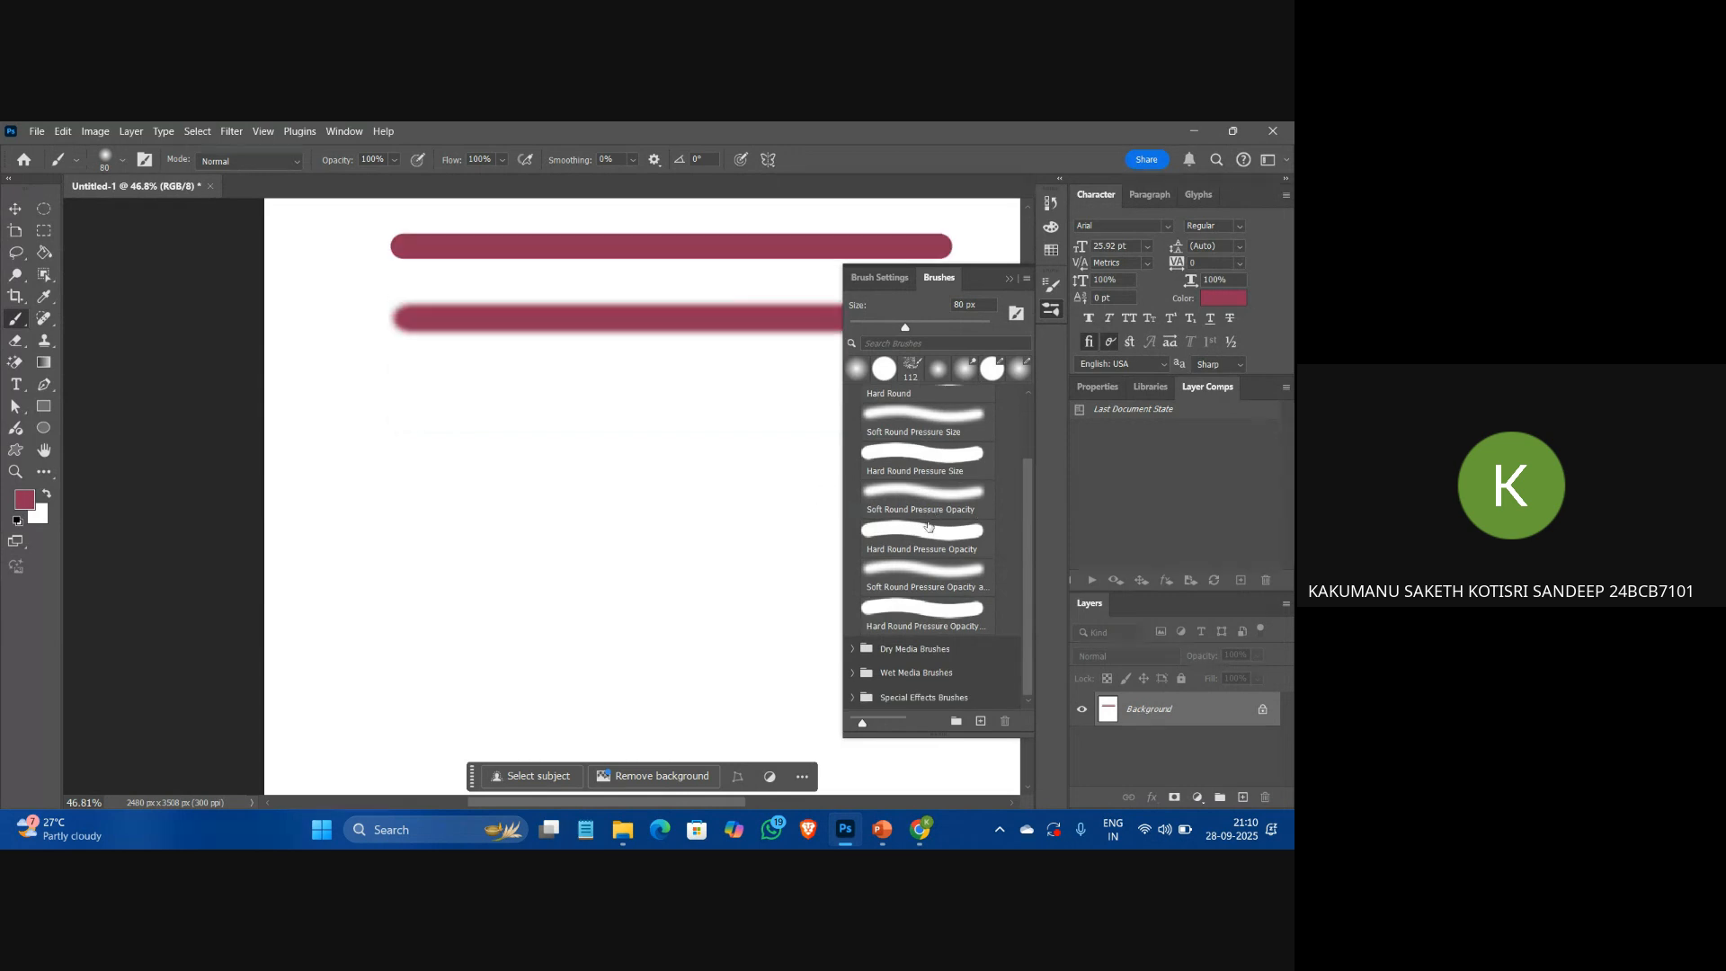
{"action": "scroll", "coordinate": [889, 558], "scroll_direction": "up", "scroll_amount": 2}
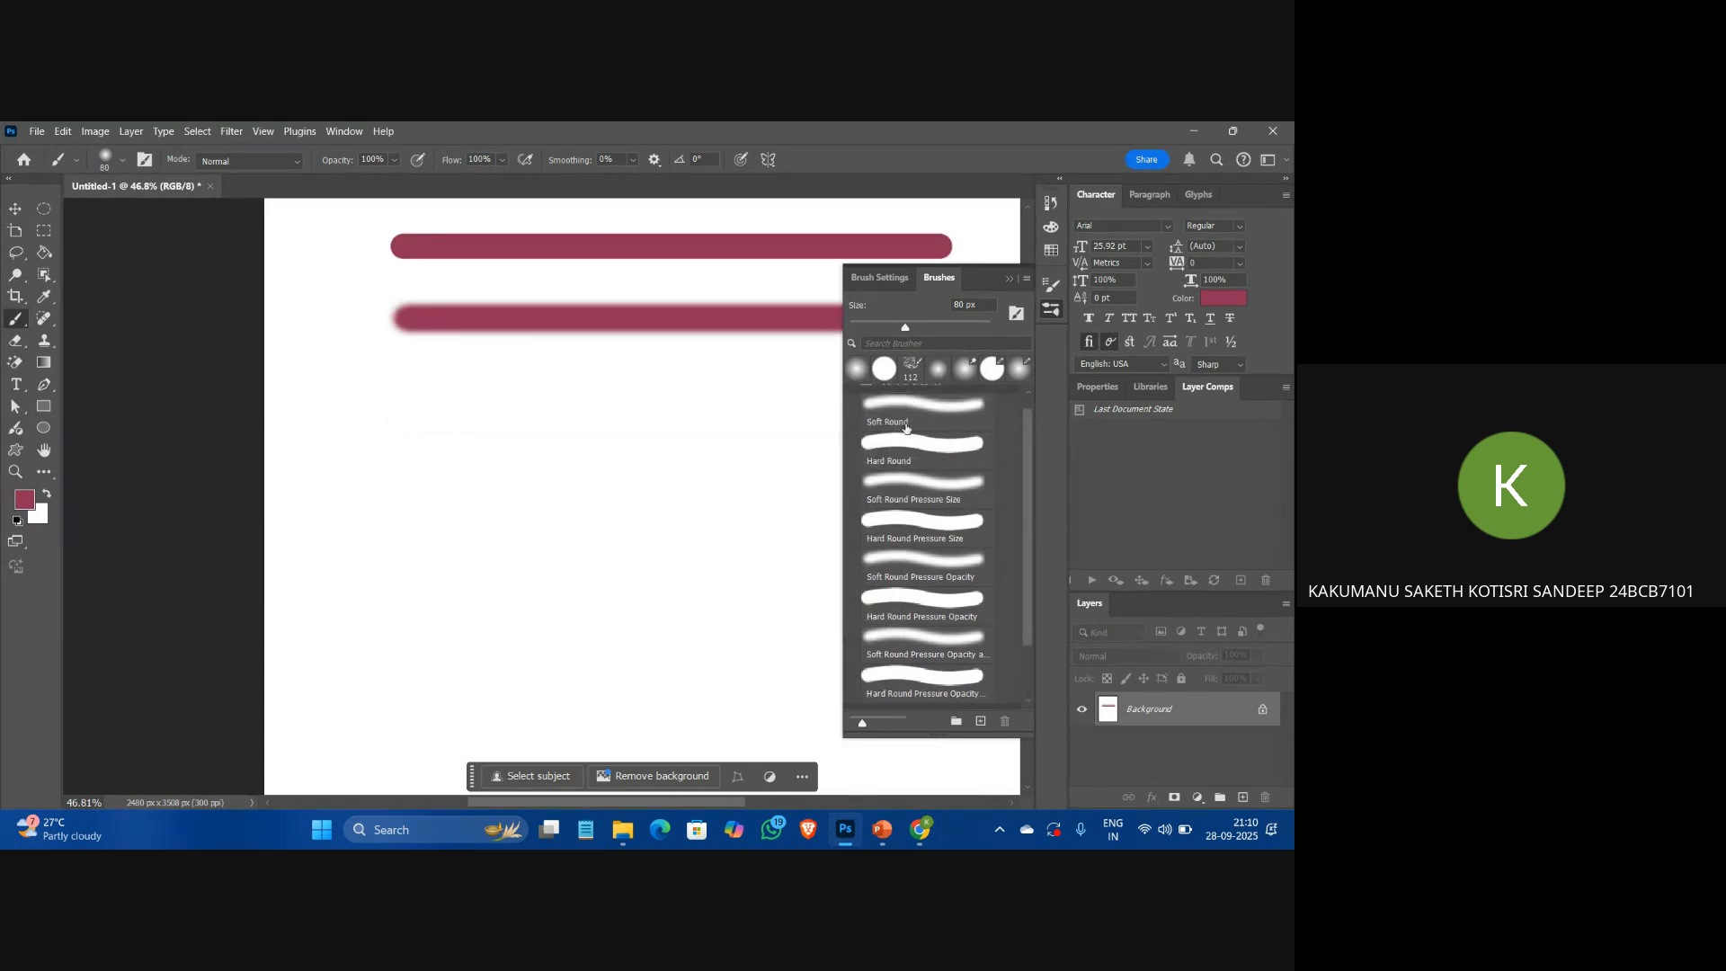
{"action": "scroll", "coordinate": [911, 487], "scroll_direction": "down", "scroll_amount": 2}
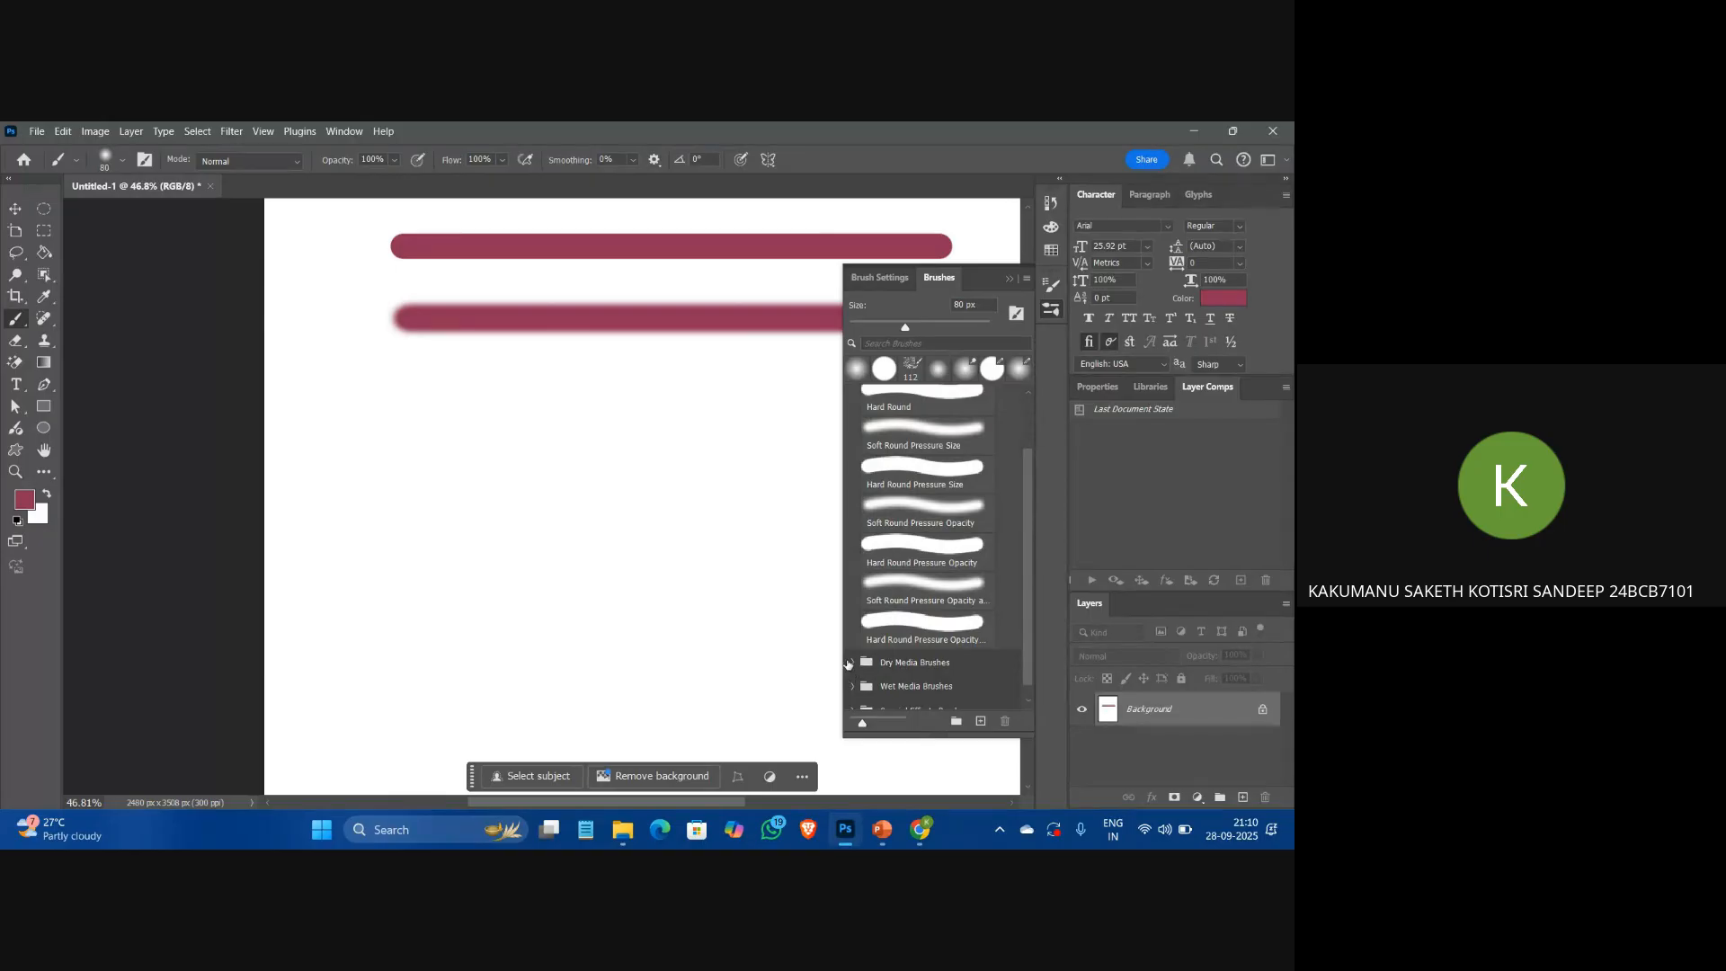
Expand the Dry Media, Wet Media and Special Effects brush groups and look through their presets.
{"action": "left_click", "coordinate": [853, 662]}
{"action": "scroll", "coordinate": [913, 618], "scroll_direction": "down", "scroll_amount": 5}
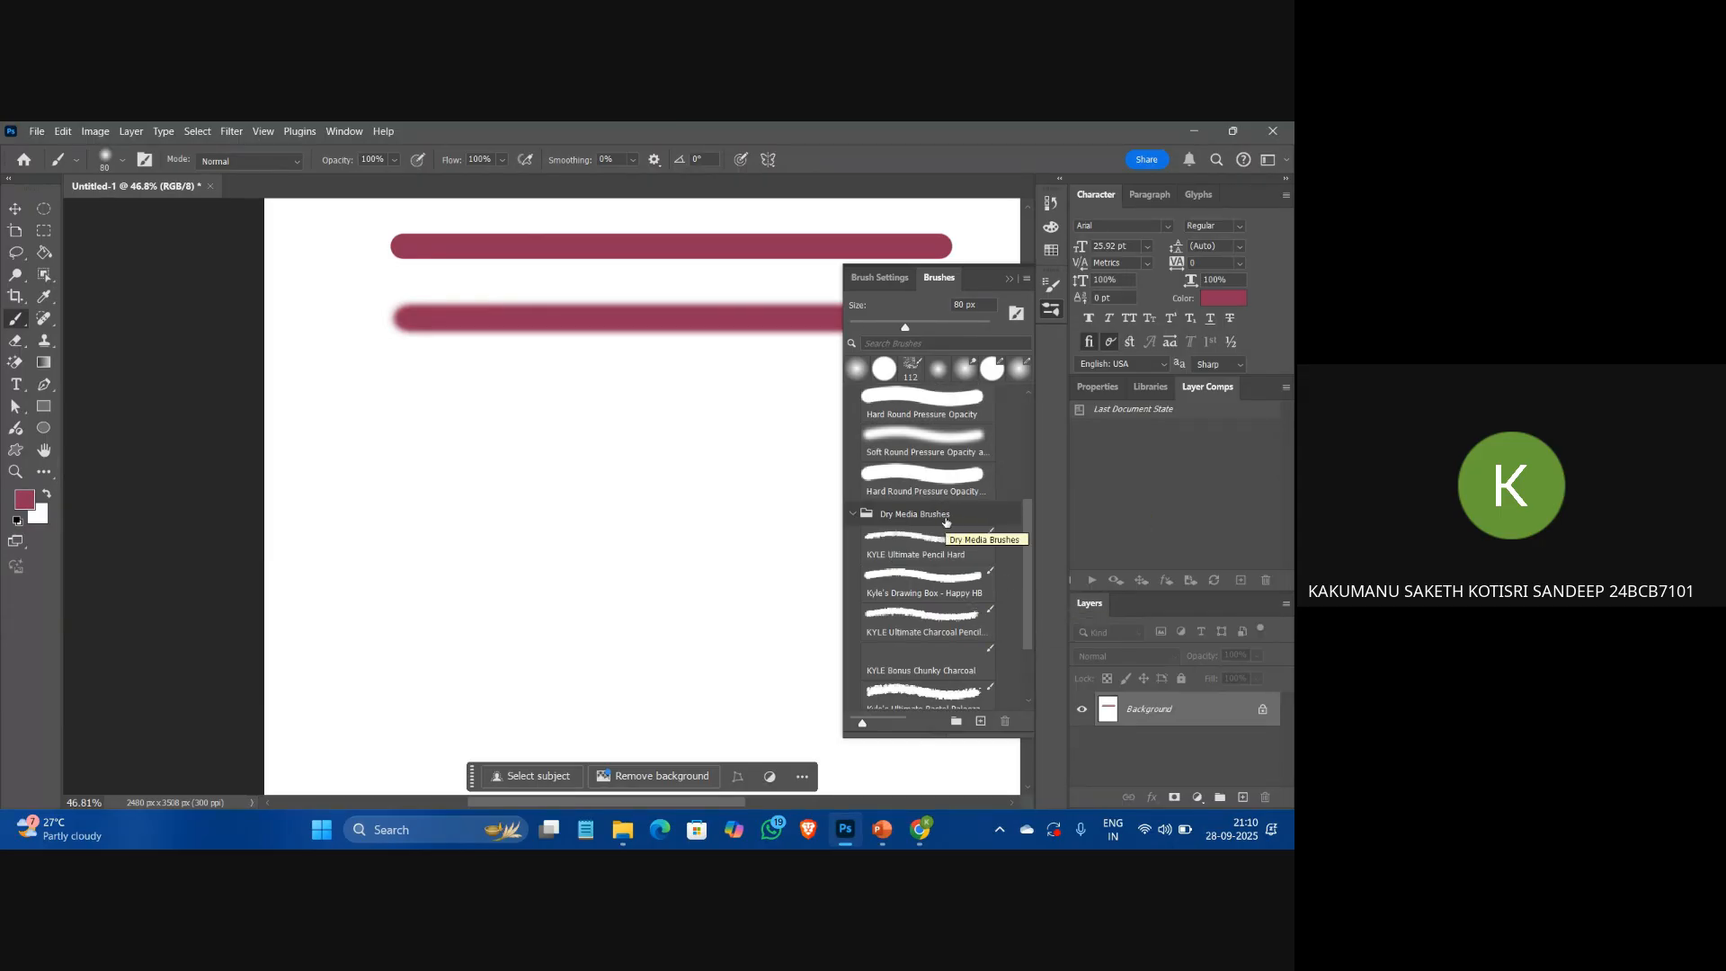
{"action": "scroll", "coordinate": [912, 541], "scroll_direction": "down", "scroll_amount": 3}
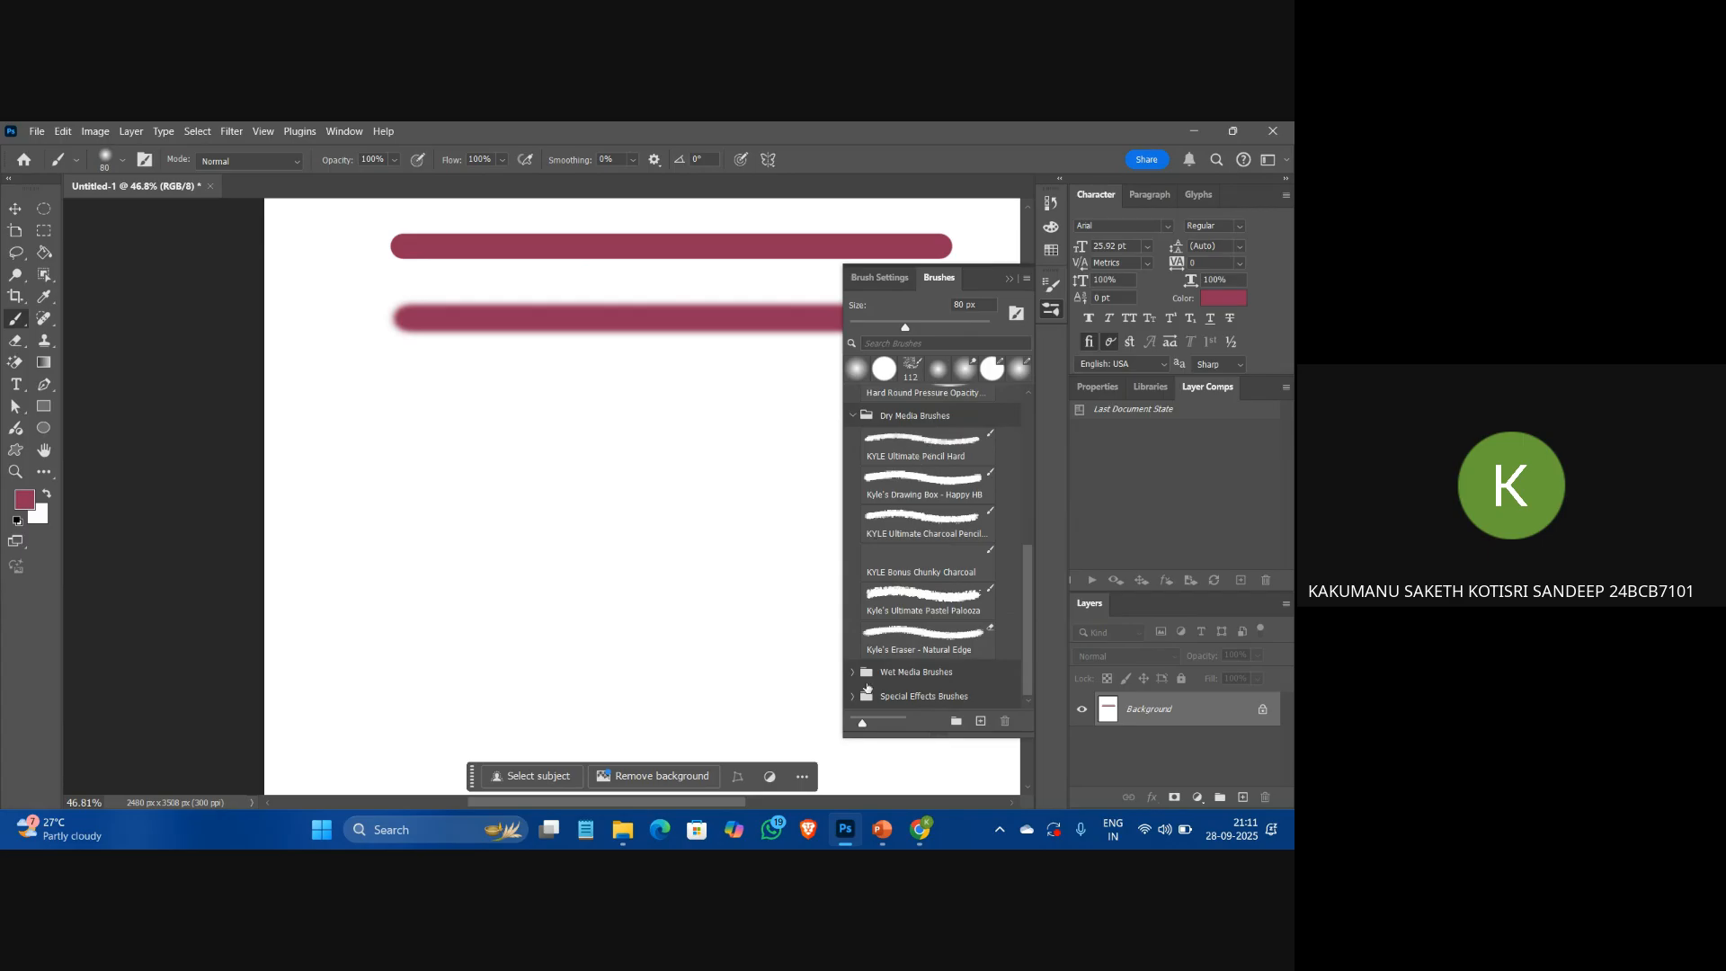
{"action": "left_click", "coordinate": [853, 673]}
{"action": "scroll", "coordinate": [915, 625], "scroll_direction": "down", "scroll_amount": 4}
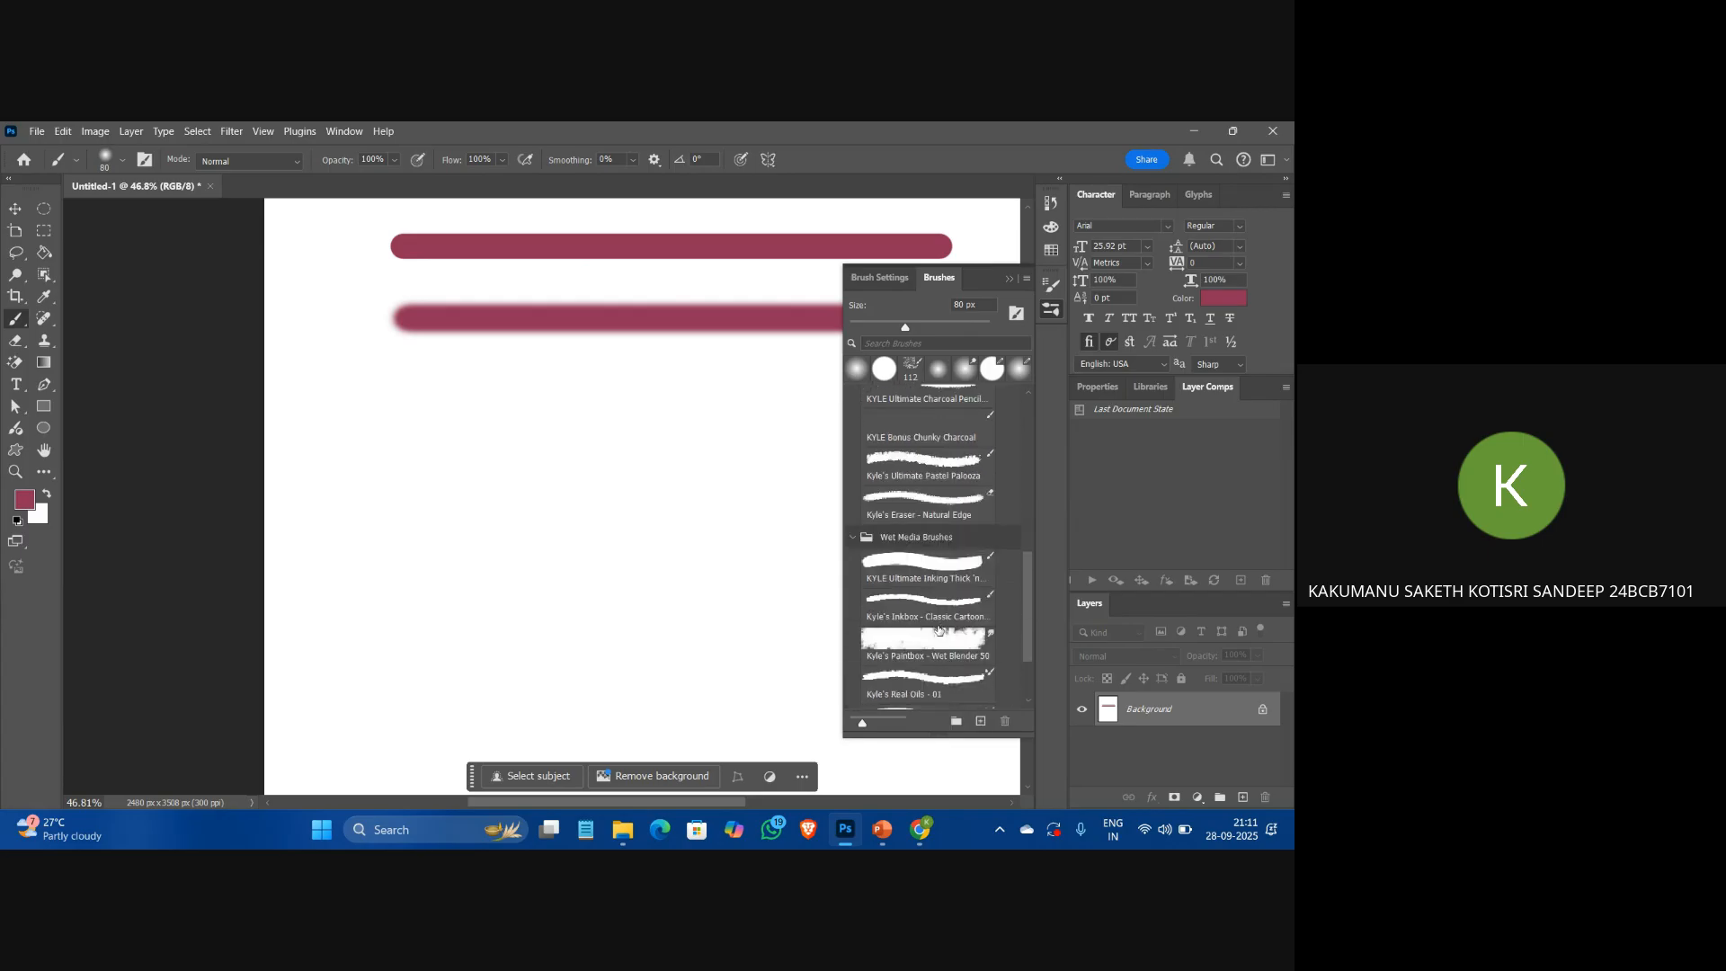
{"action": "scroll", "coordinate": [932, 590], "scroll_direction": "down", "scroll_amount": 3}
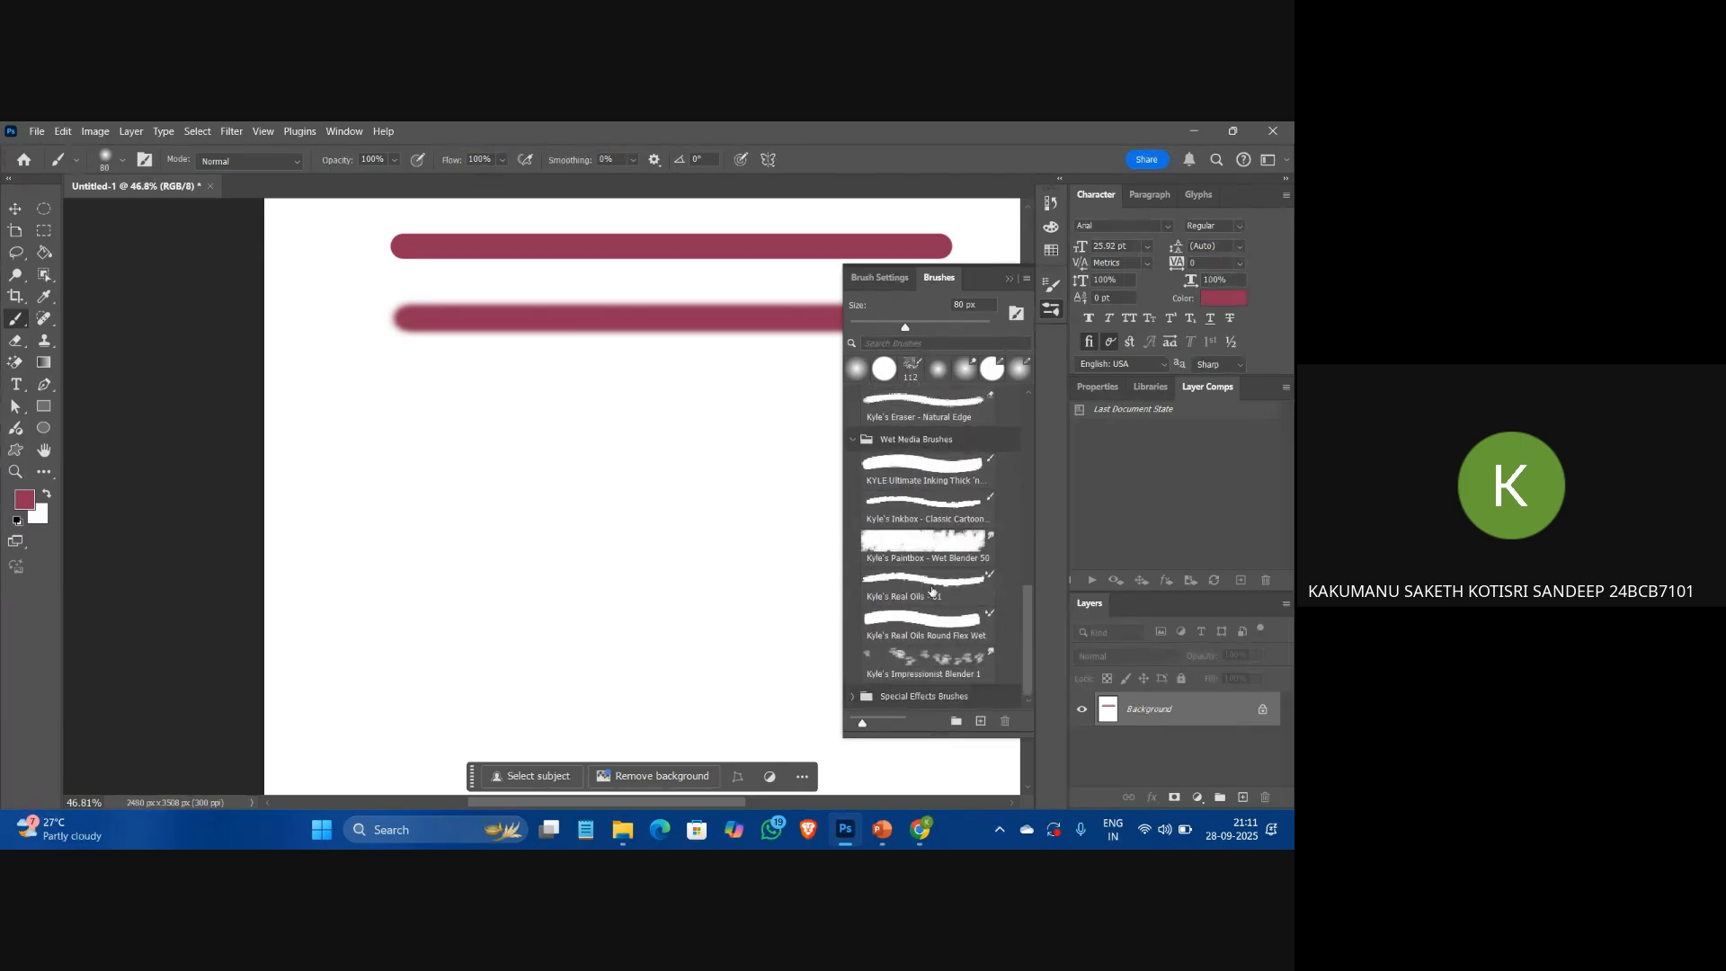
{"action": "left_click", "coordinate": [849, 698]}
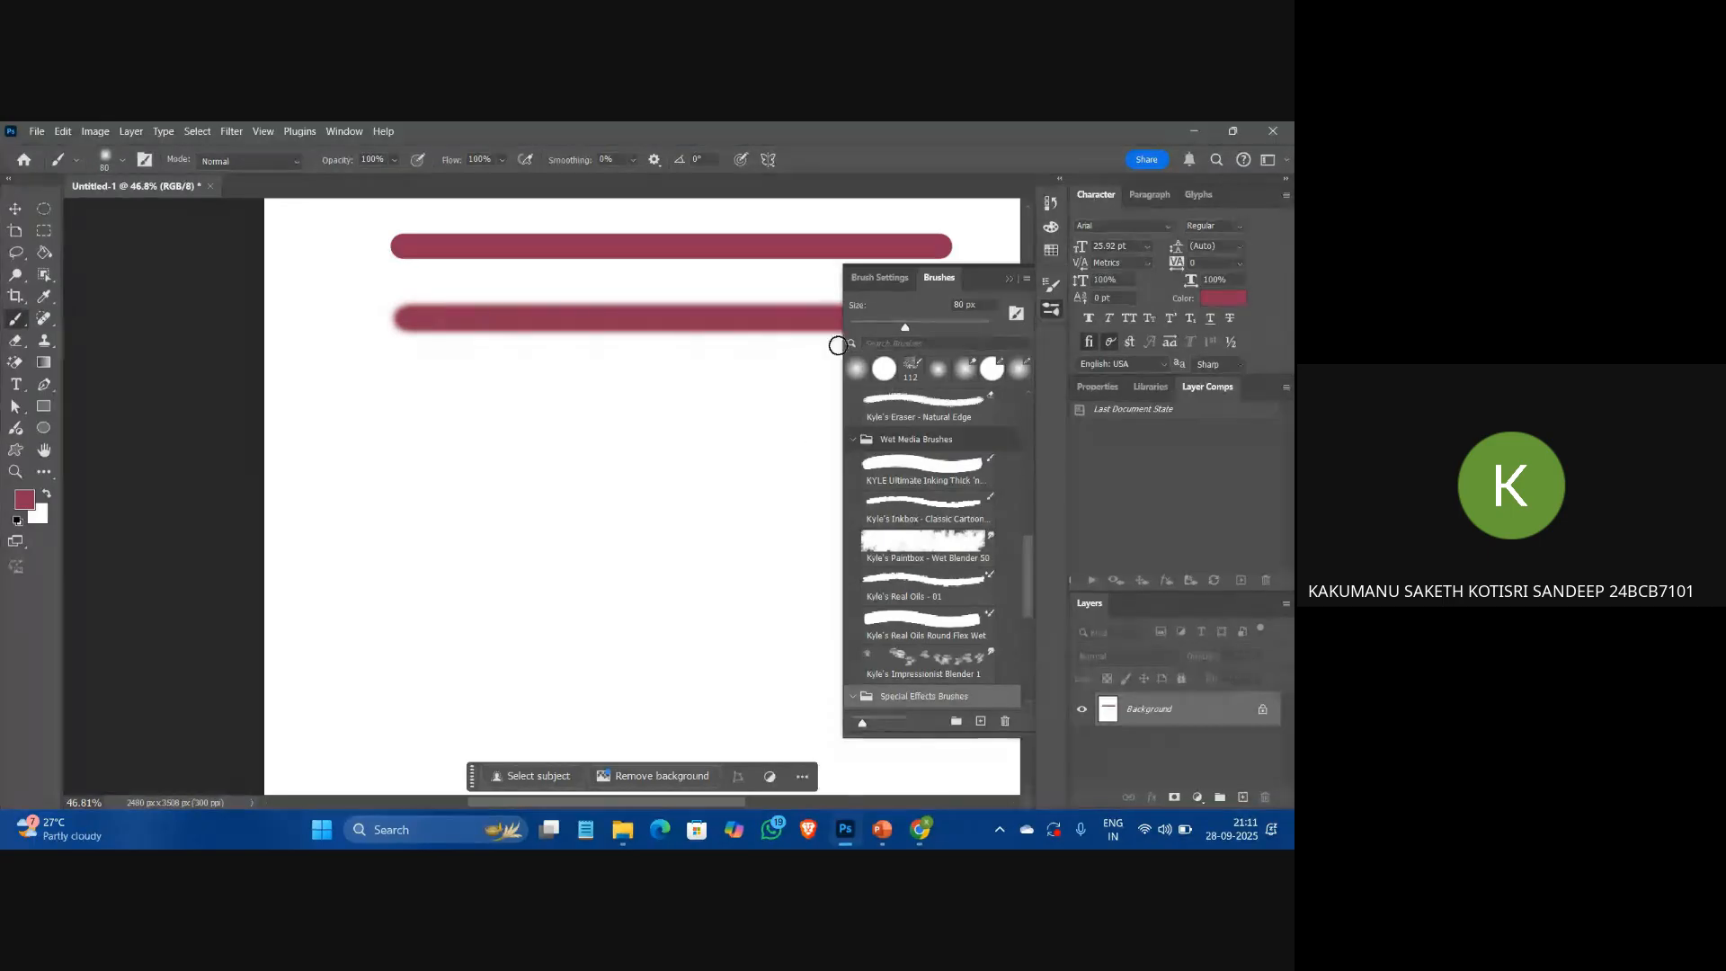
Switch from the Brush to the Pencil tool and collapse the list of brush presets.
{"action": "right_click", "coordinate": [26, 317]}
{"action": "left_click", "coordinate": [113, 339]}
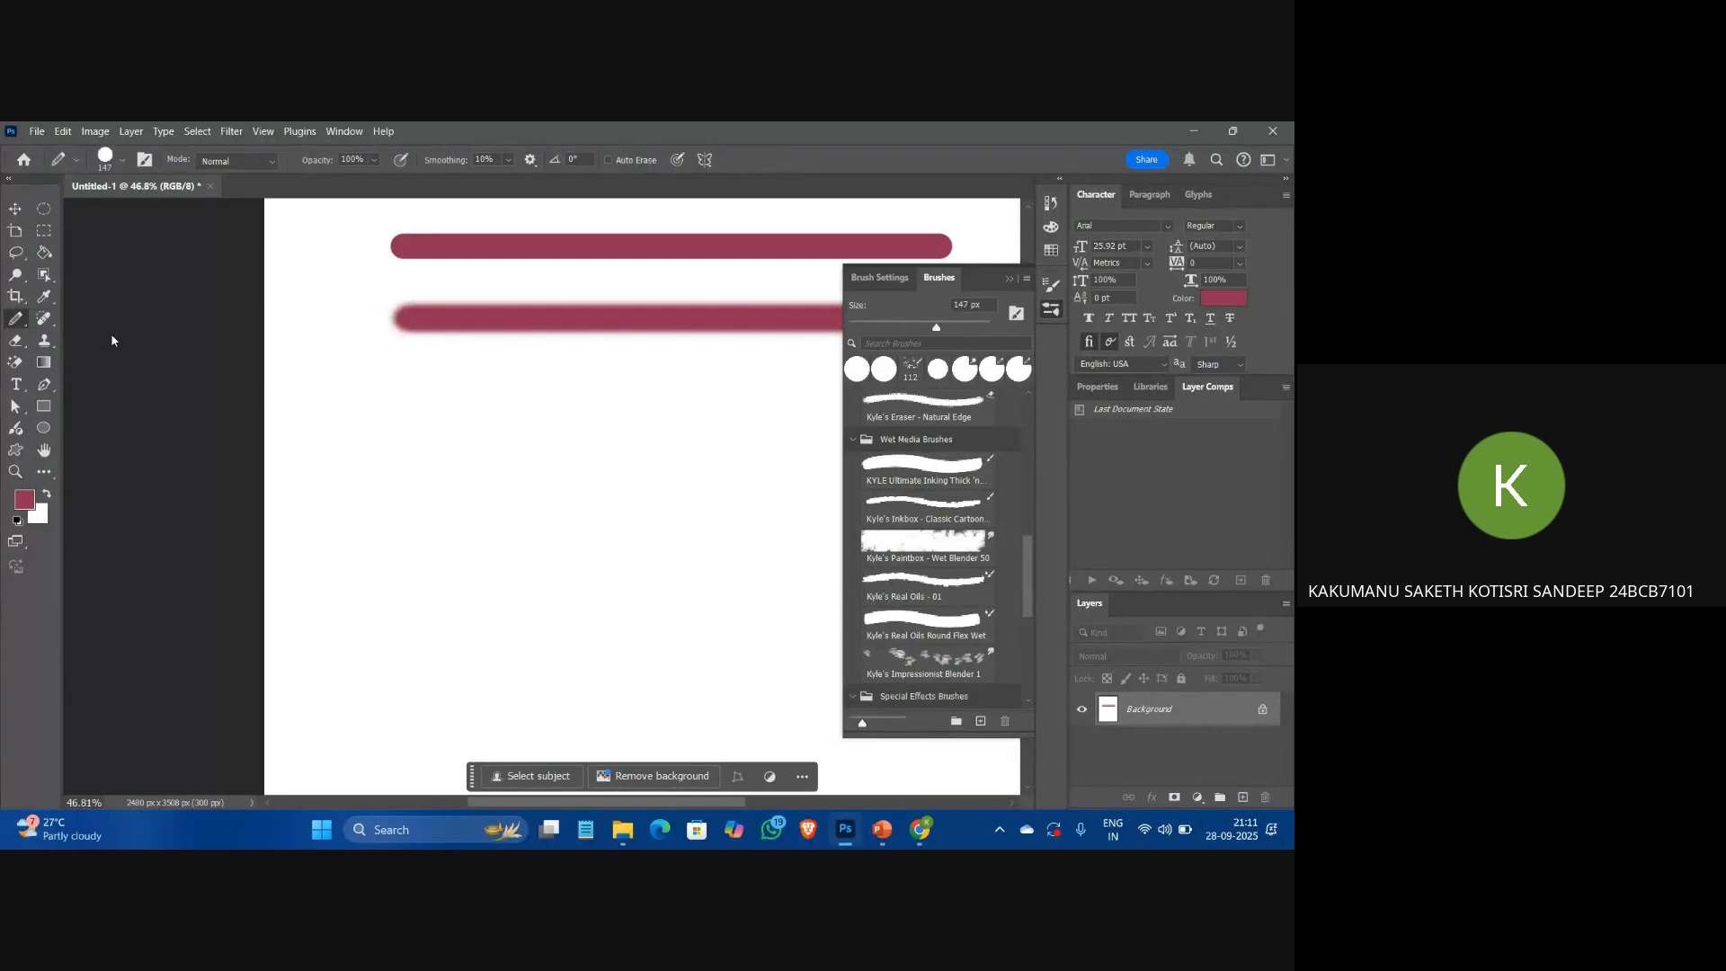
{"action": "left_click", "coordinate": [1010, 283]}
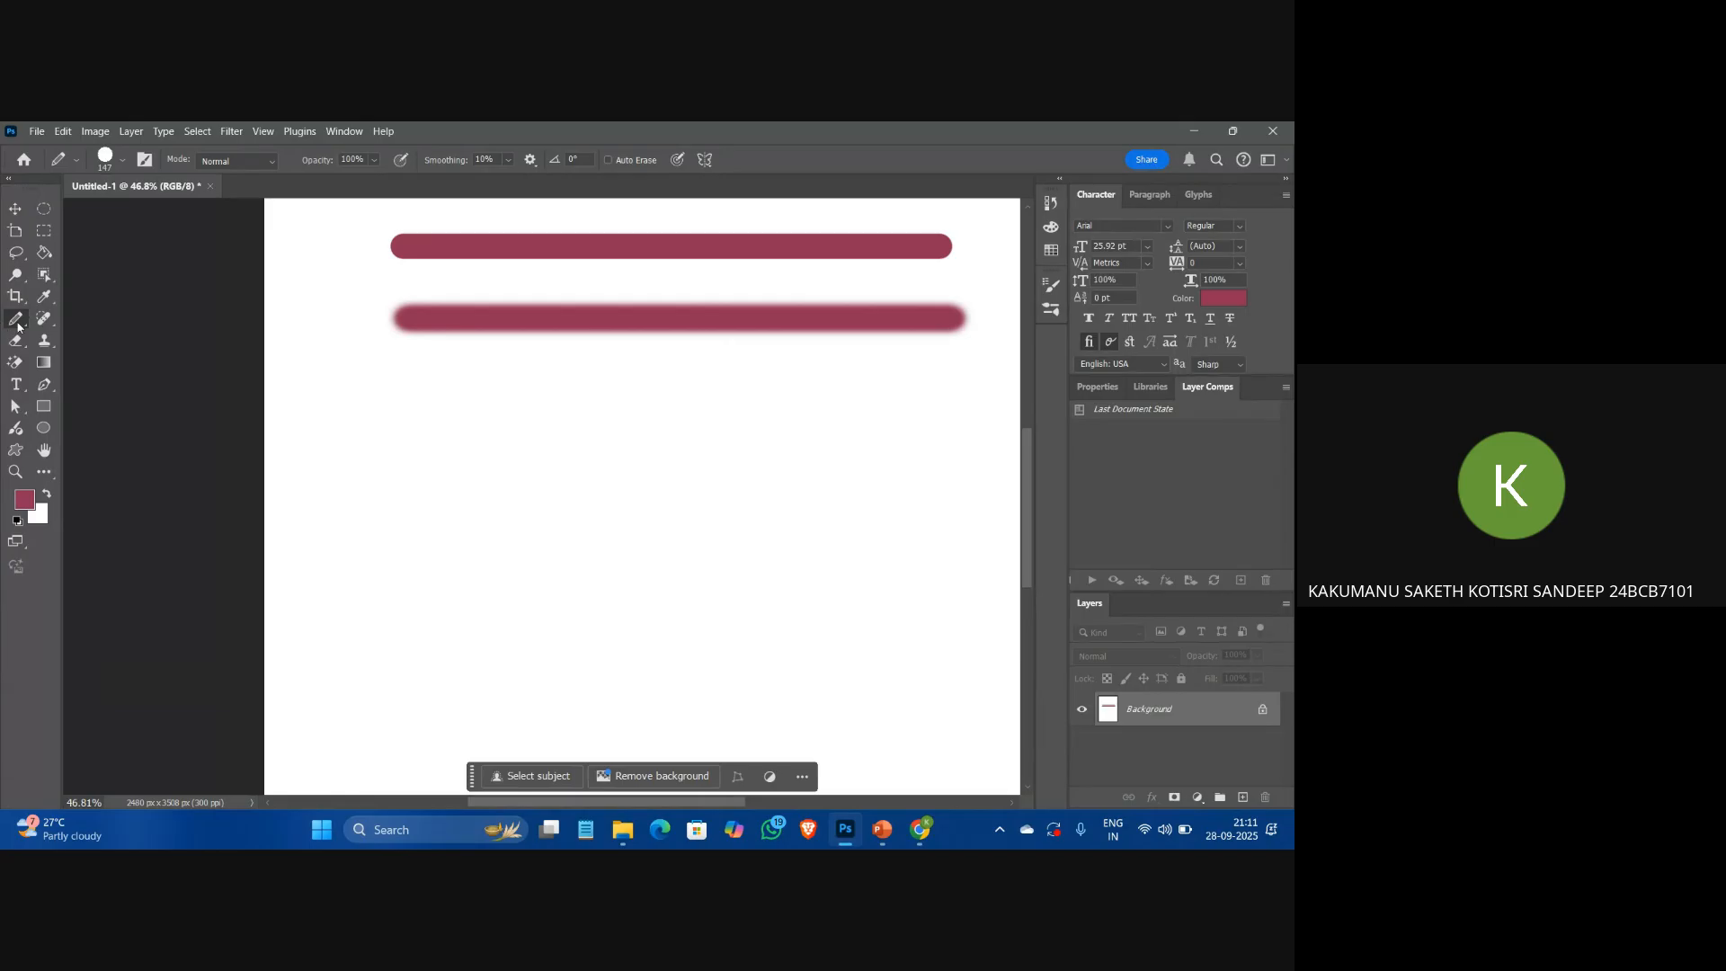
Scribble a thick freehand zigzag with the 147 px pencil below the two painted lines.
{"action": "left_click", "coordinate": [427, 424]}
{"action": "mouse_move", "coordinate": [428, 424]}
{"action": "left_mouse_down"}
{"action": "mouse_move", "coordinate": [775, 443]}
{"action": "mouse_move", "coordinate": [554, 462]}
{"action": "mouse_move", "coordinate": [382, 534]}
{"action": "mouse_move", "coordinate": [845, 473]}
{"action": "mouse_move", "coordinate": [680, 527]}
{"action": "mouse_move", "coordinate": [619, 588]}
{"action": "mouse_move", "coordinate": [885, 575]}
{"action": "left_mouse_up"}
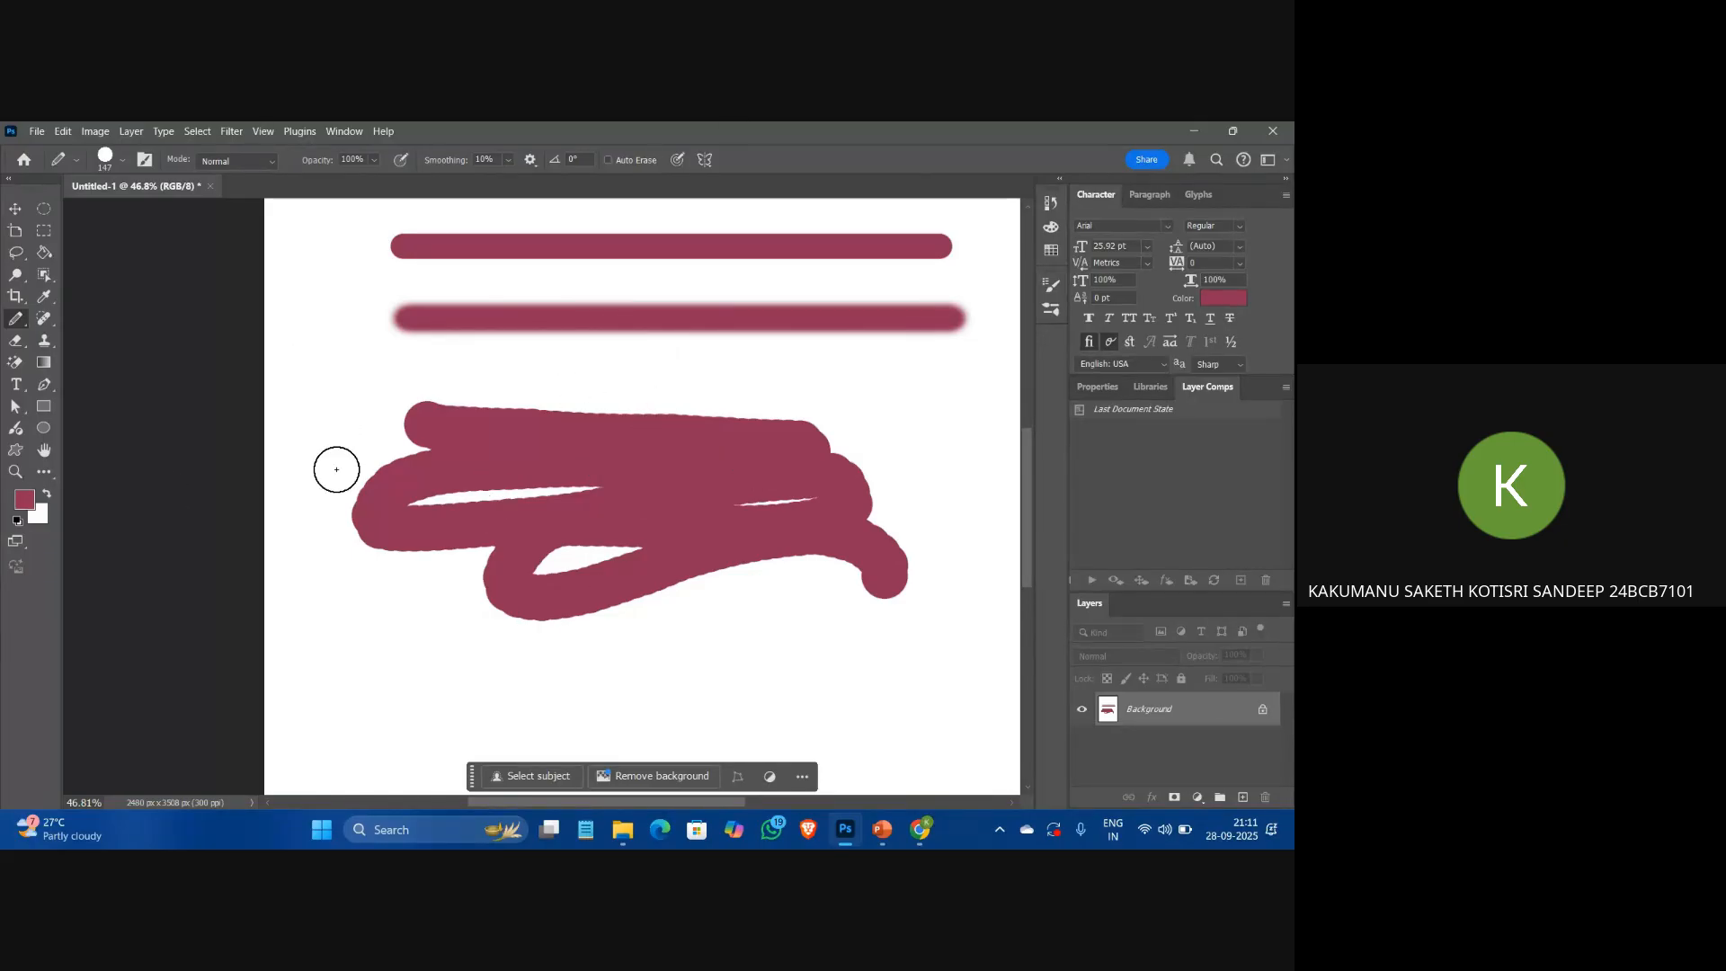
{"action": "scroll", "coordinate": [560, 429], "scroll_direction": "up", "scroll_amount": 1}
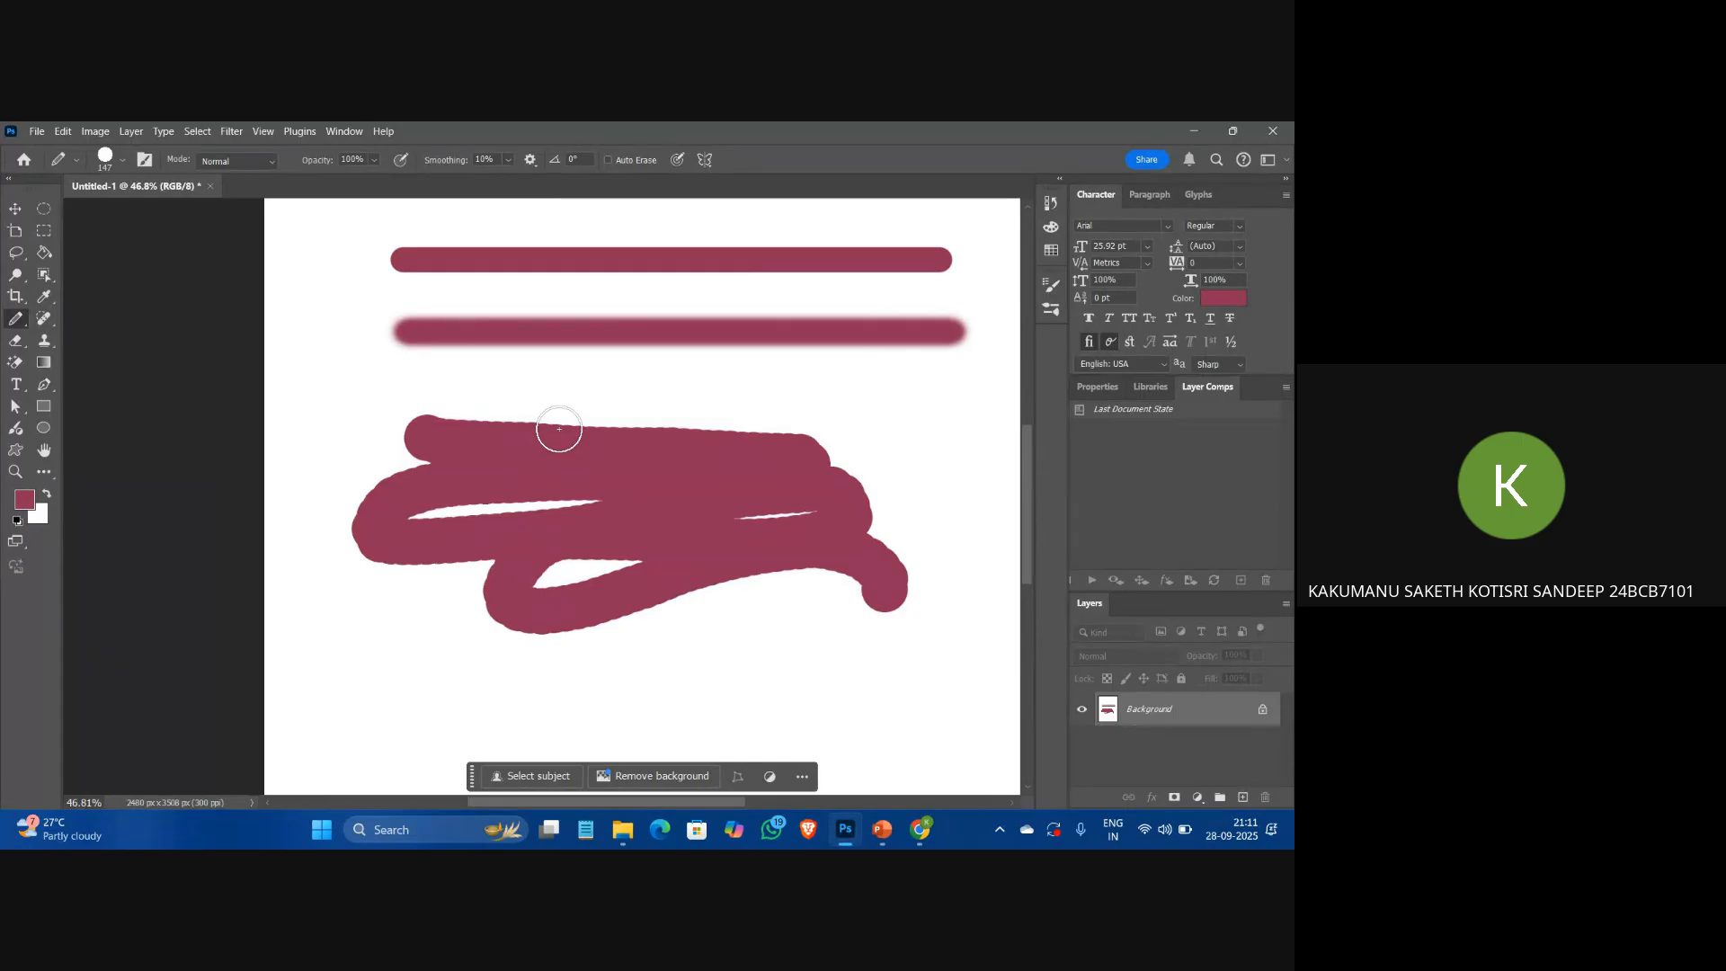
Zoom in closely on the upper edge of the pencil scribble to examine its individual pixels.
{"action": "left_click", "coordinate": [15, 472]}
{"action": "mouse_move", "coordinate": [489, 431]}
{"action": "left_mouse_down"}
{"action": "mouse_move", "coordinate": [736, 447]}
{"action": "mouse_move", "coordinate": [447, 485]}
{"action": "mouse_move", "coordinate": [477, 486]}
{"action": "left_mouse_up"}
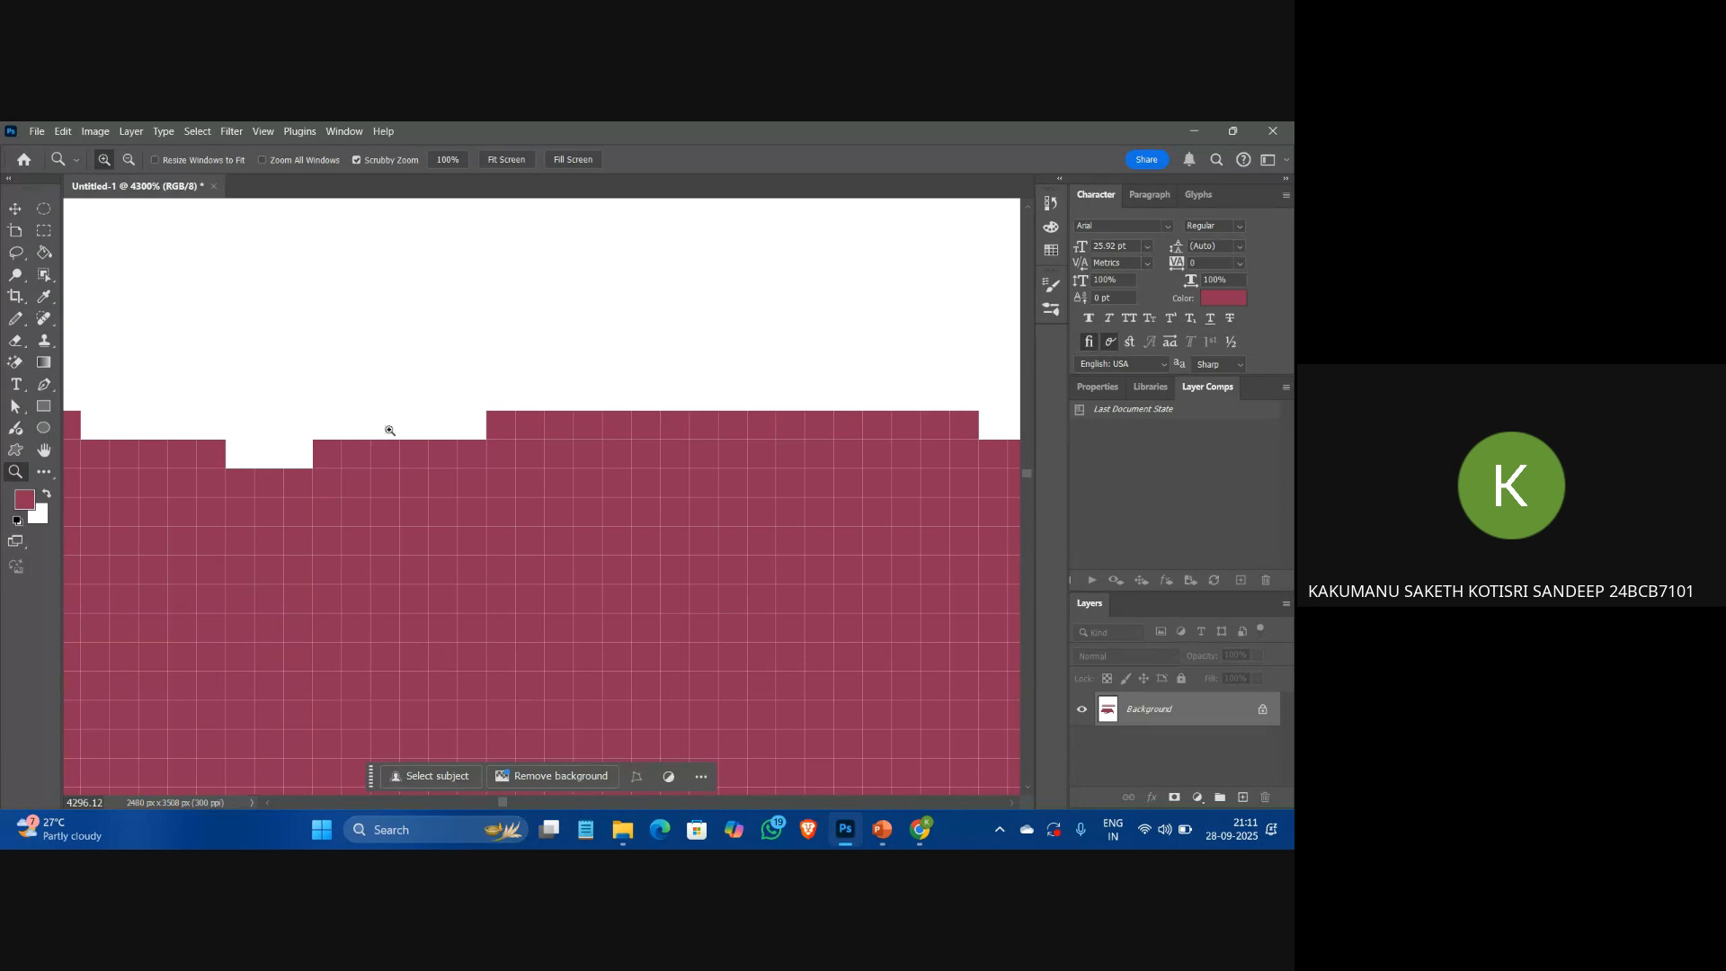
{"action": "mouse_move", "coordinate": [421, 504]}
{"action": "left_mouse_down"}
{"action": "mouse_move", "coordinate": [447, 501]}
{"action": "mouse_move", "coordinate": [401, 520]}
{"action": "left_mouse_up"}
{"action": "left_click_drag", "start_coordinate": [698, 529], "coordinate": [785, 547]}
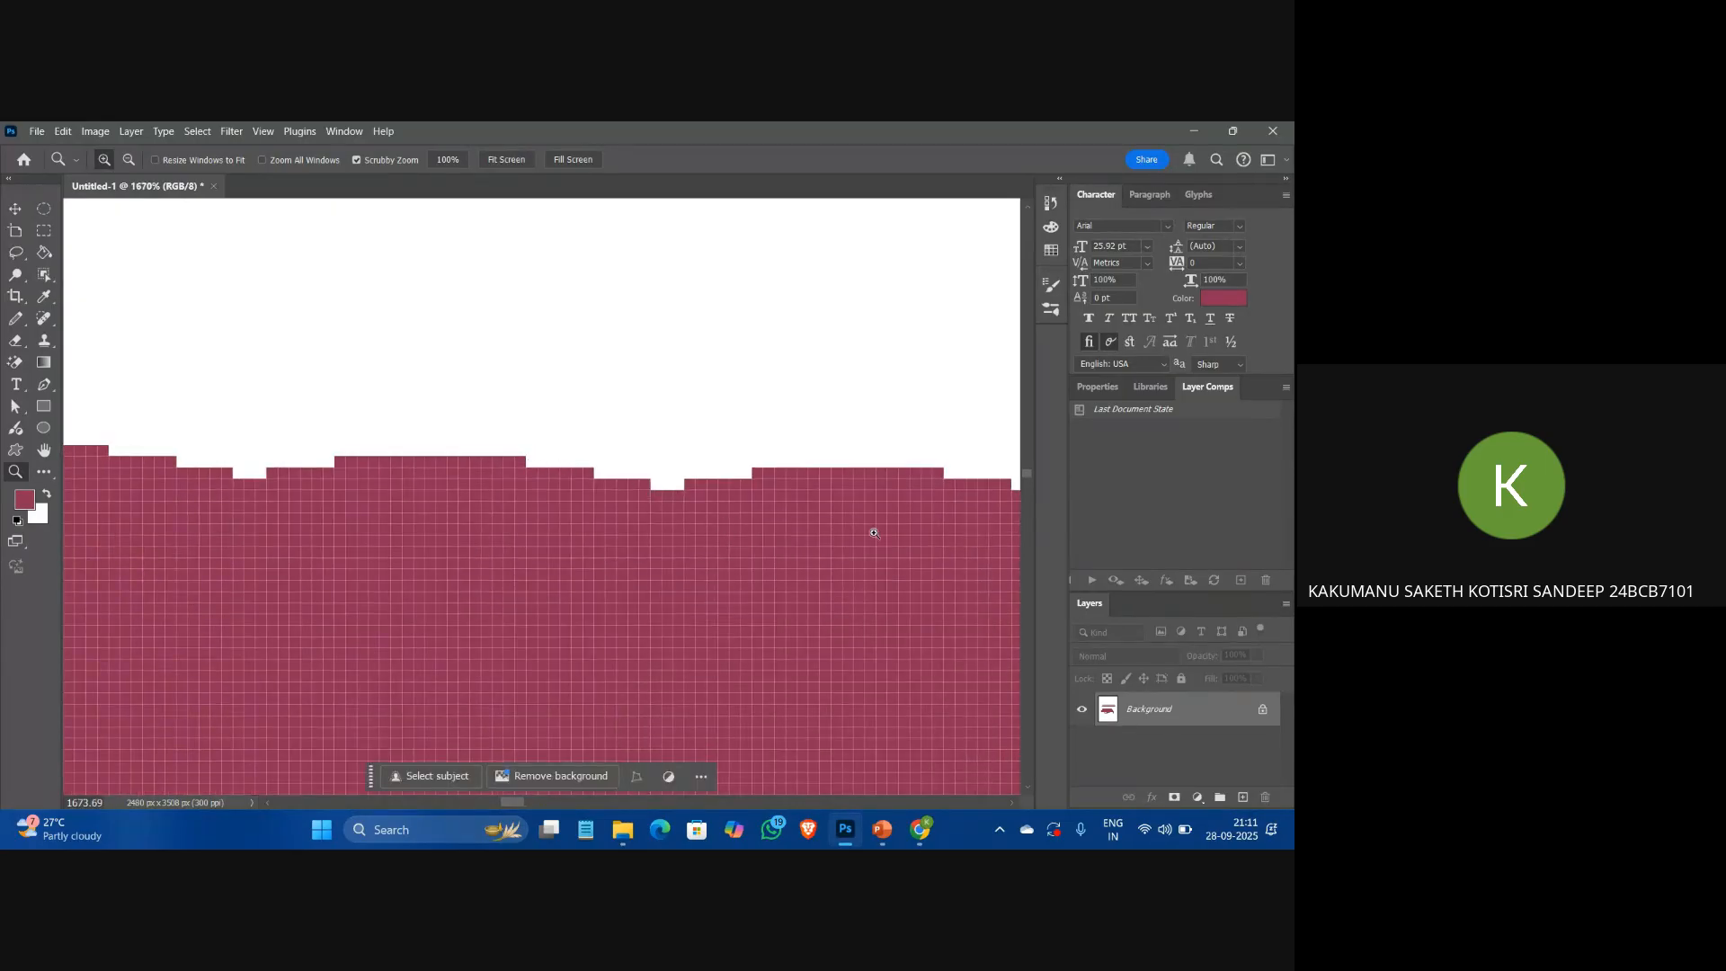
{"action": "left_click_drag", "start_coordinate": [601, 493], "coordinate": [633, 509]}
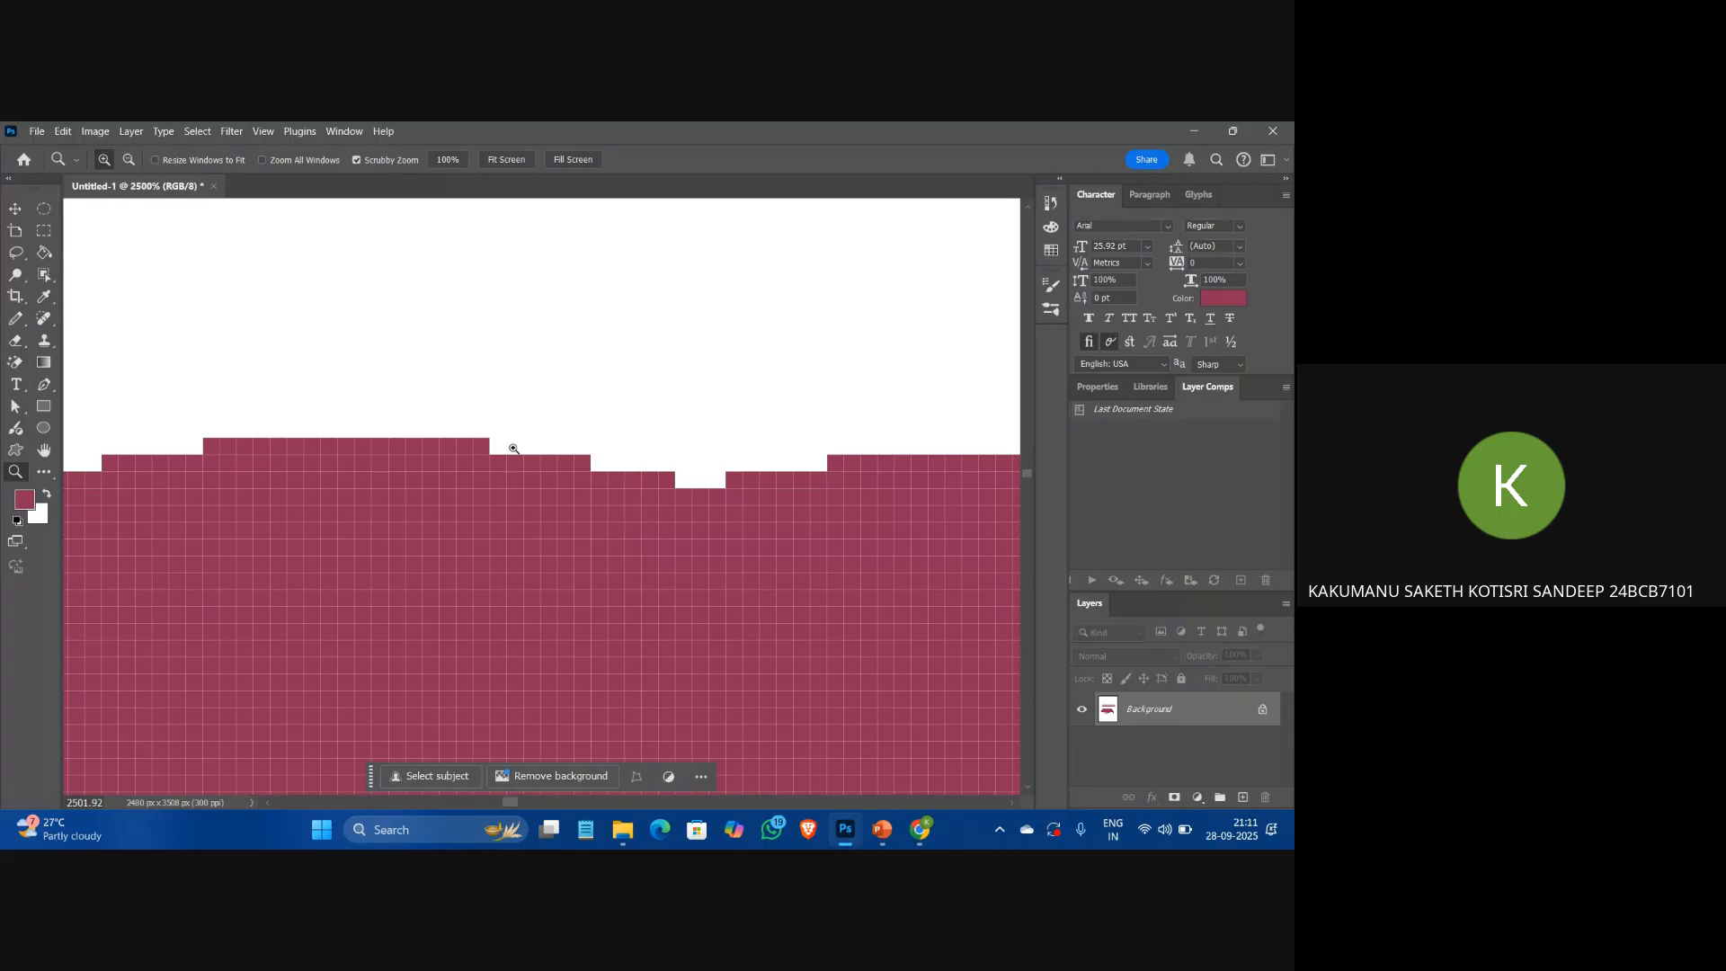
Compare the edges of the hard and soft brush lines up close, zoom out to 33.1% and undo the pencil scribble.
{"action": "scroll", "coordinate": [629, 481], "scroll_direction": "up", "scroll_amount": 2}
{"action": "scroll", "coordinate": [650, 558], "scroll_direction": "down", "scroll_amount": 10}
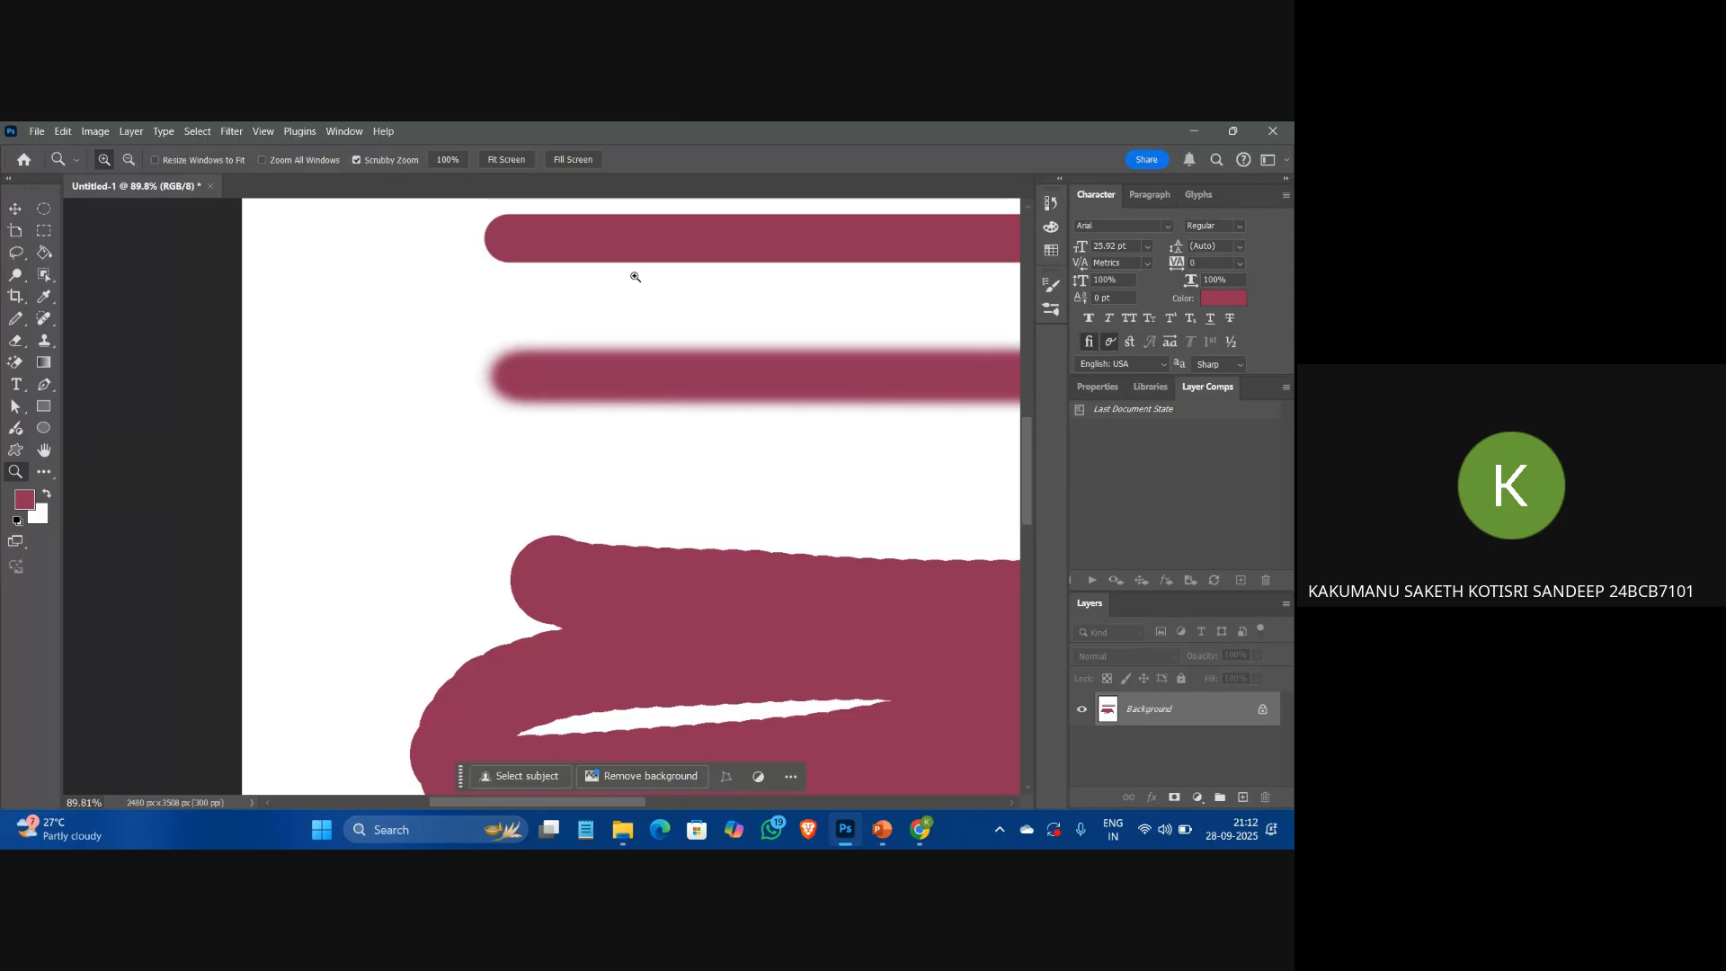
{"action": "left_click_drag", "start_coordinate": [634, 277], "coordinate": [698, 449]}
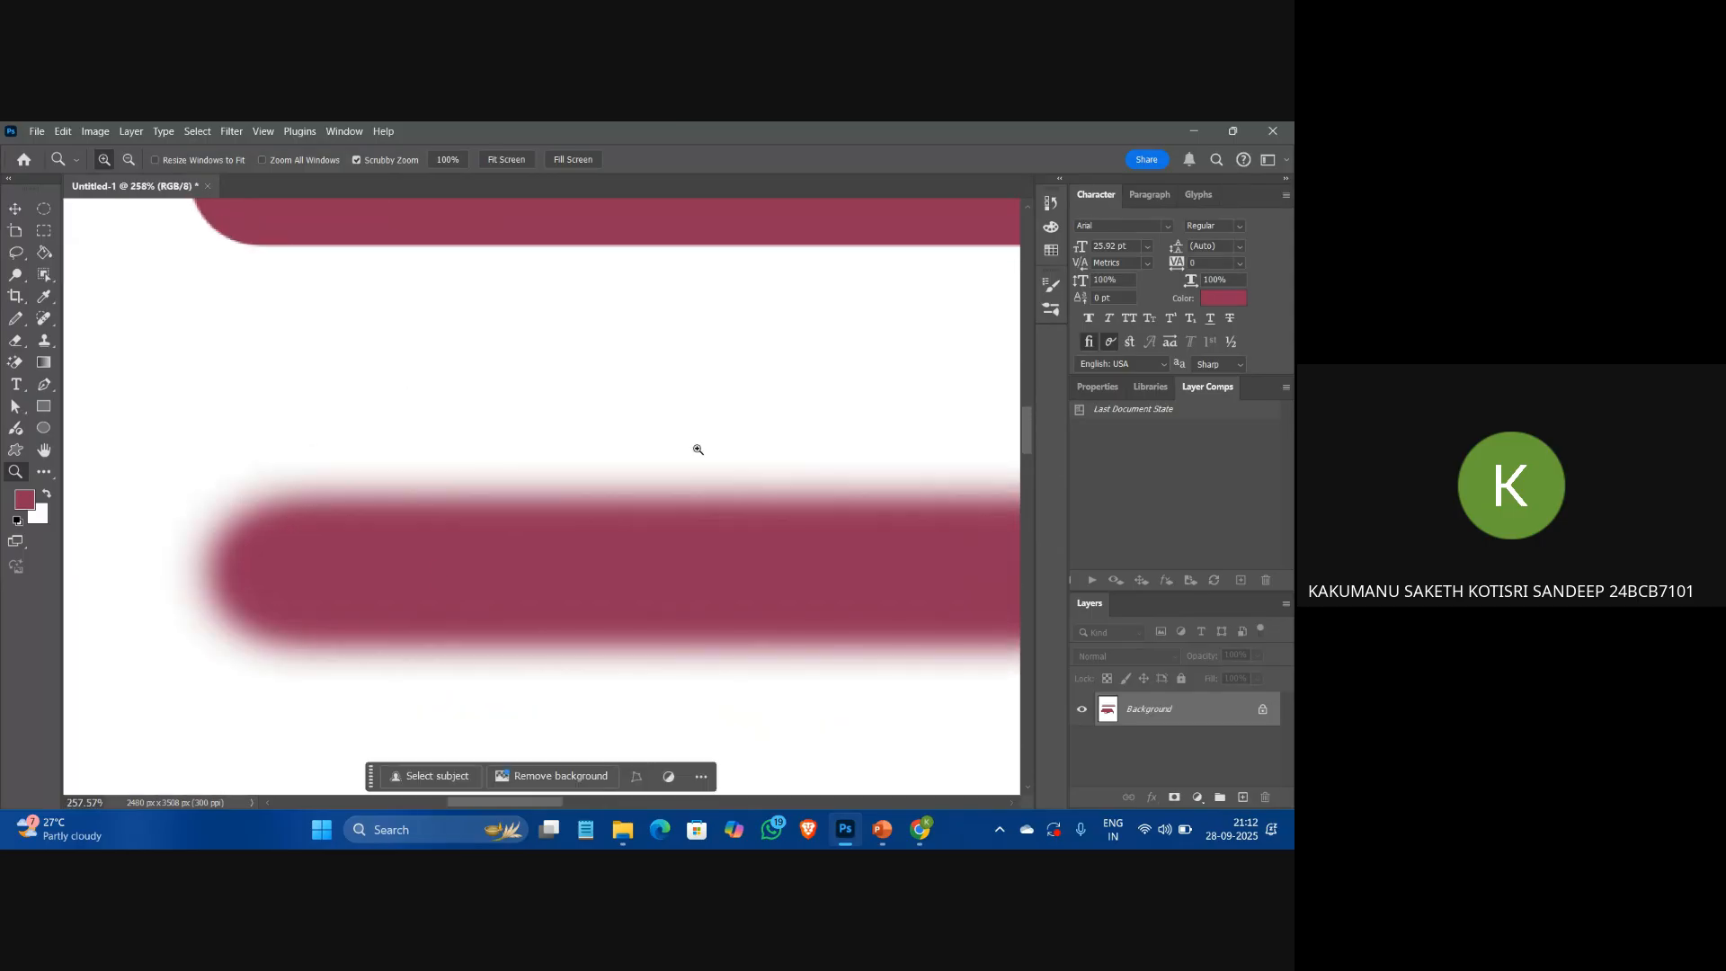
{"action": "left_click_drag", "start_coordinate": [515, 261], "coordinate": [713, 437]}
{"action": "mouse_move", "coordinate": [802, 481]}
{"action": "left_mouse_down"}
{"action": "mouse_move", "coordinate": [578, 501]}
{"action": "mouse_move", "coordinate": [770, 609]}
{"action": "mouse_move", "coordinate": [751, 624]}
{"action": "left_mouse_up"}
{"action": "left_click_drag", "start_coordinate": [546, 802], "coordinate": [701, 793]}
{"action": "mouse_move", "coordinate": [518, 608]}
{"action": "left_mouse_down"}
{"action": "mouse_move", "coordinate": [585, 635]}
{"action": "mouse_move", "coordinate": [496, 626]}
{"action": "left_mouse_up"}
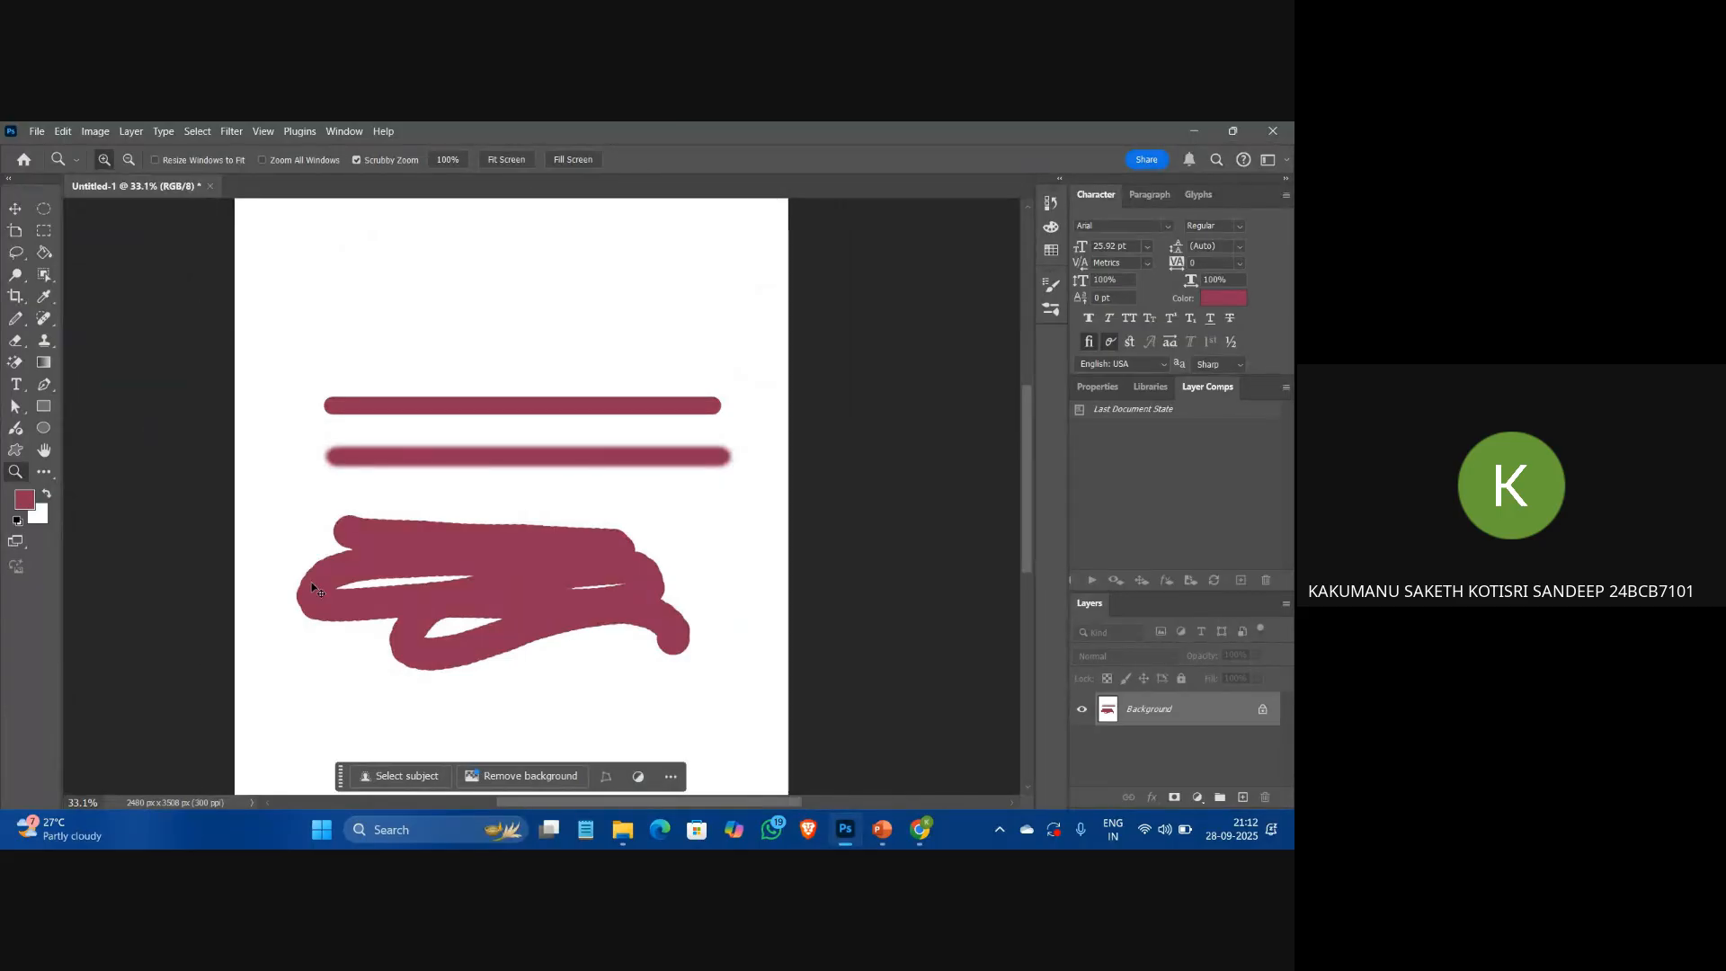
{"action": "key", "text": "ctrl+z"}
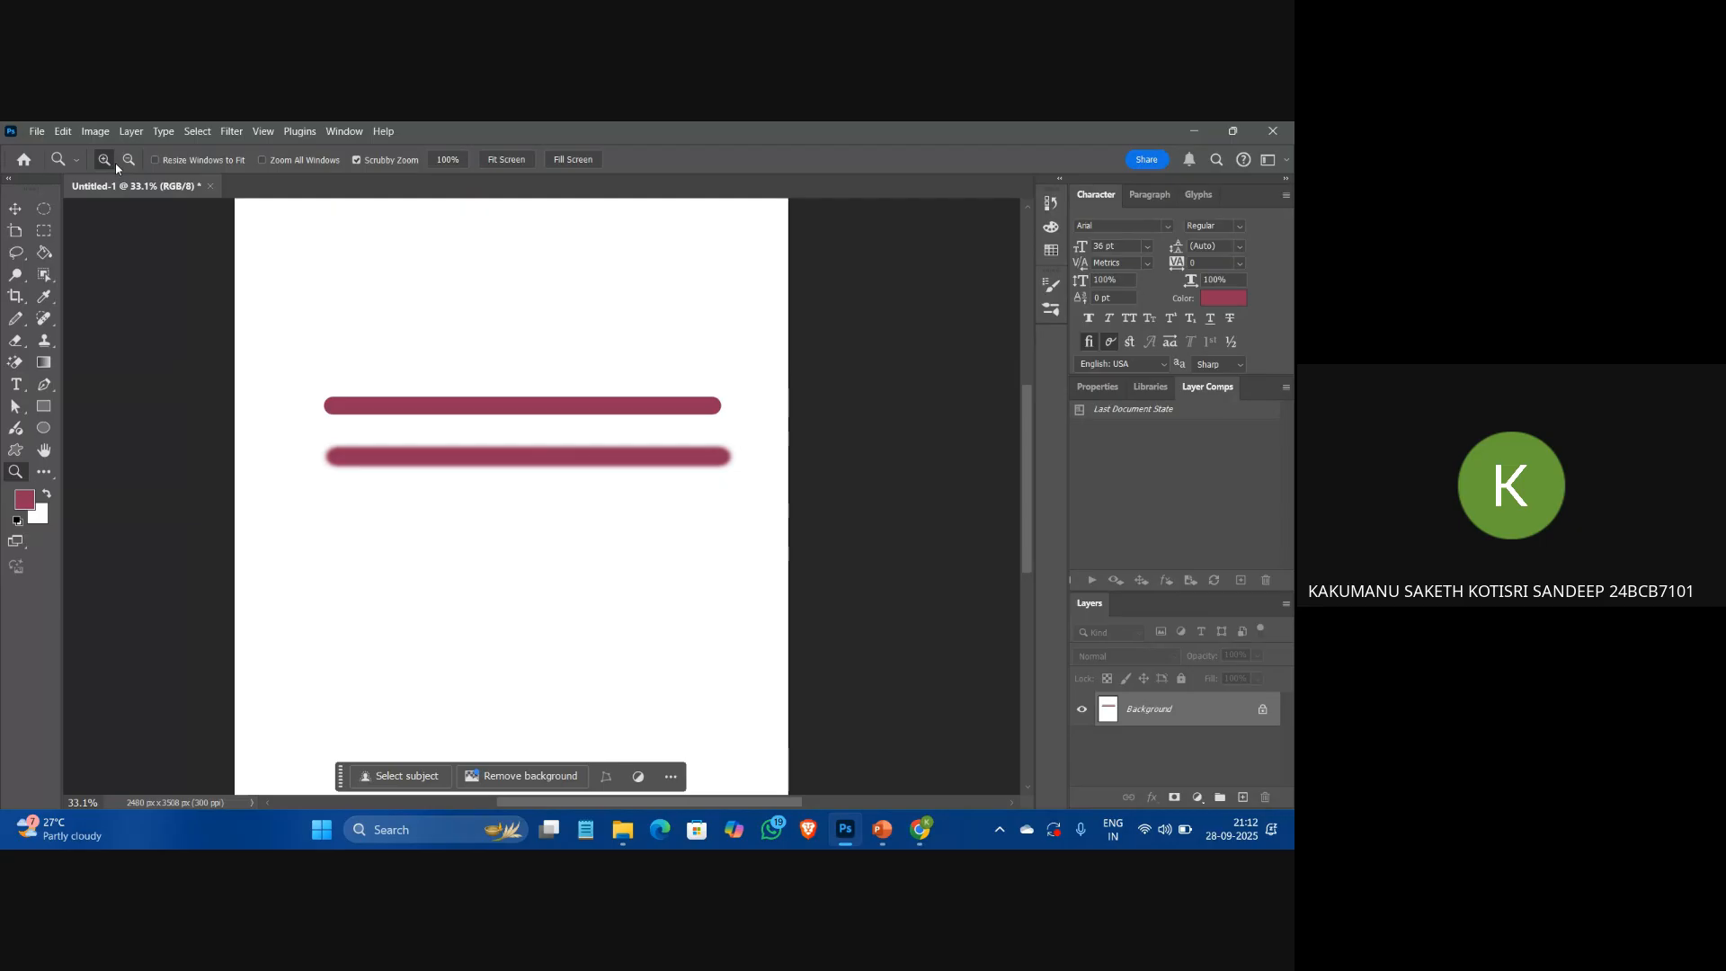
Look through the presets offered for the Pencil tool, including the Special Effects, Dry Media and Wet Media groups.
{"action": "left_click", "coordinate": [20, 318]}
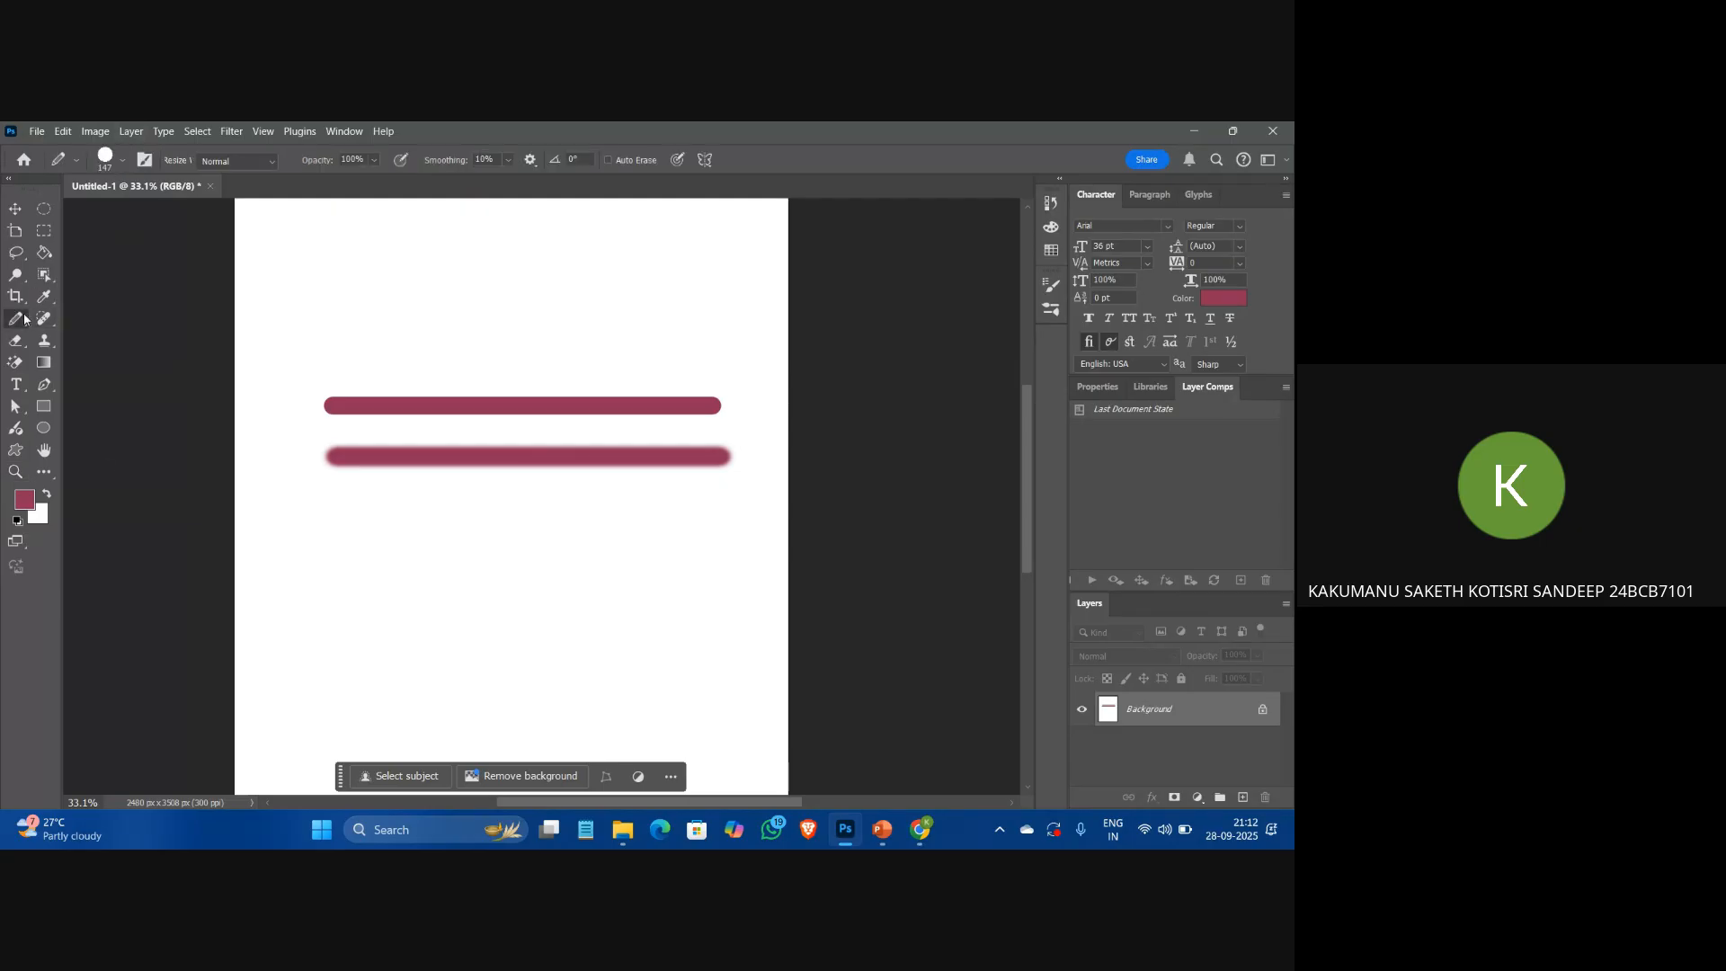
{"action": "left_click", "coordinate": [145, 161]}
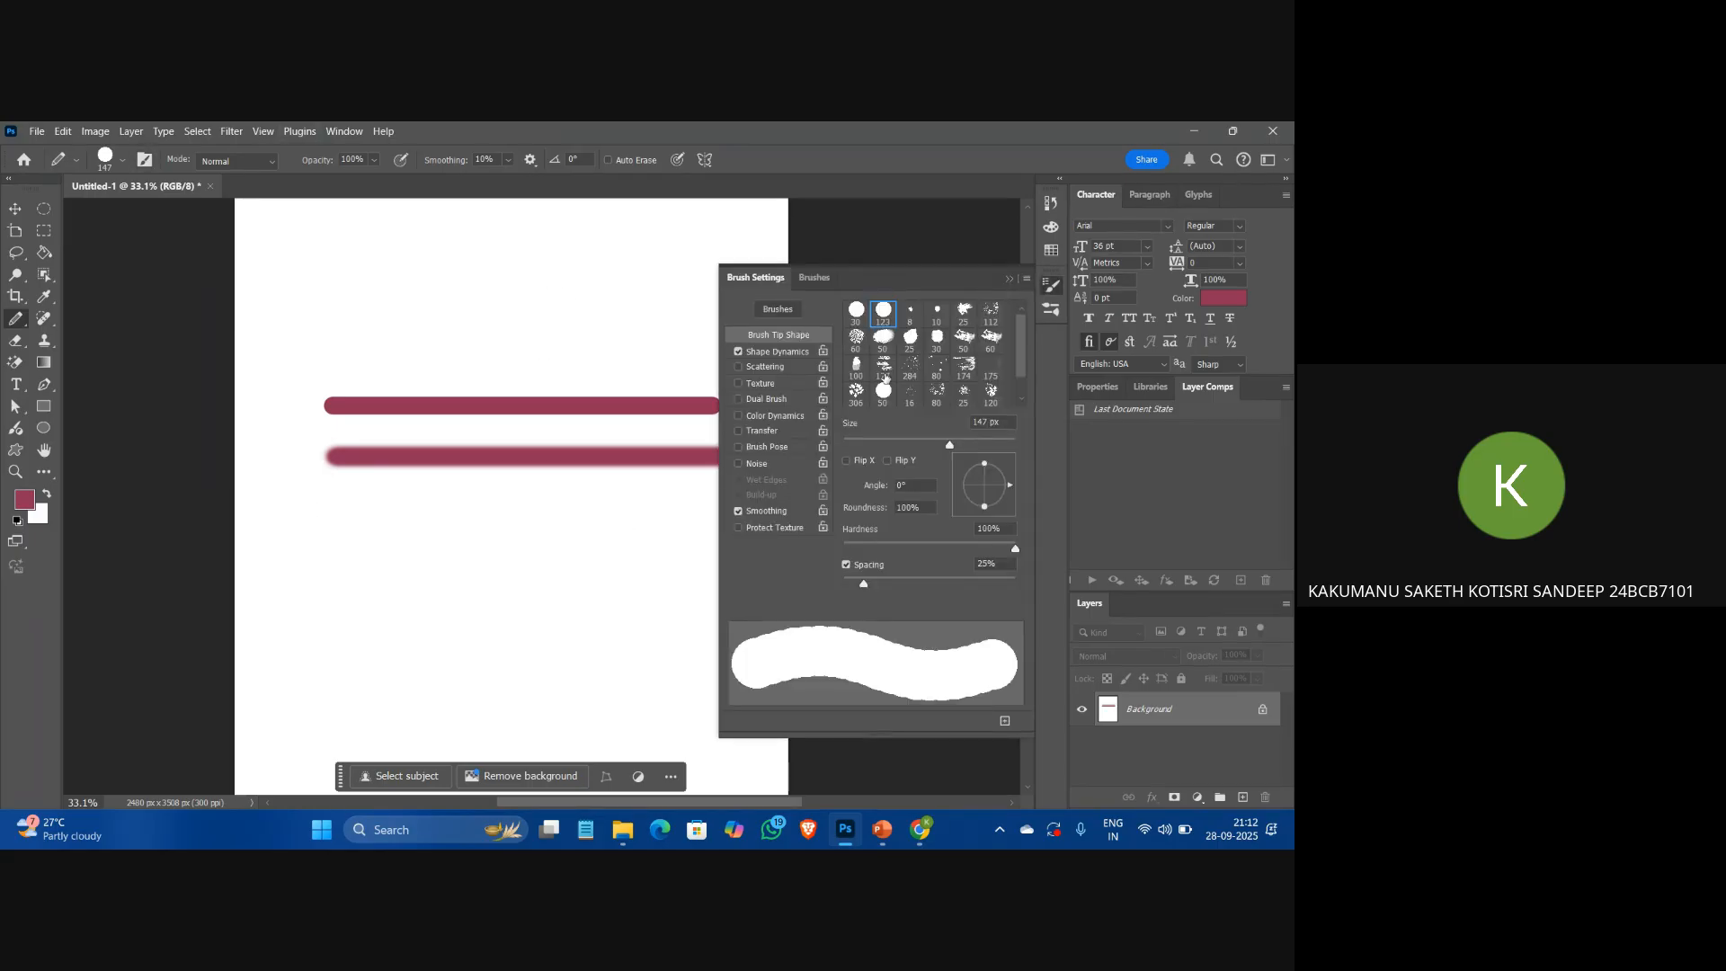
{"action": "scroll", "coordinate": [880, 486], "scroll_direction": "down", "scroll_amount": 1}
{"action": "left_click", "coordinate": [815, 279]}
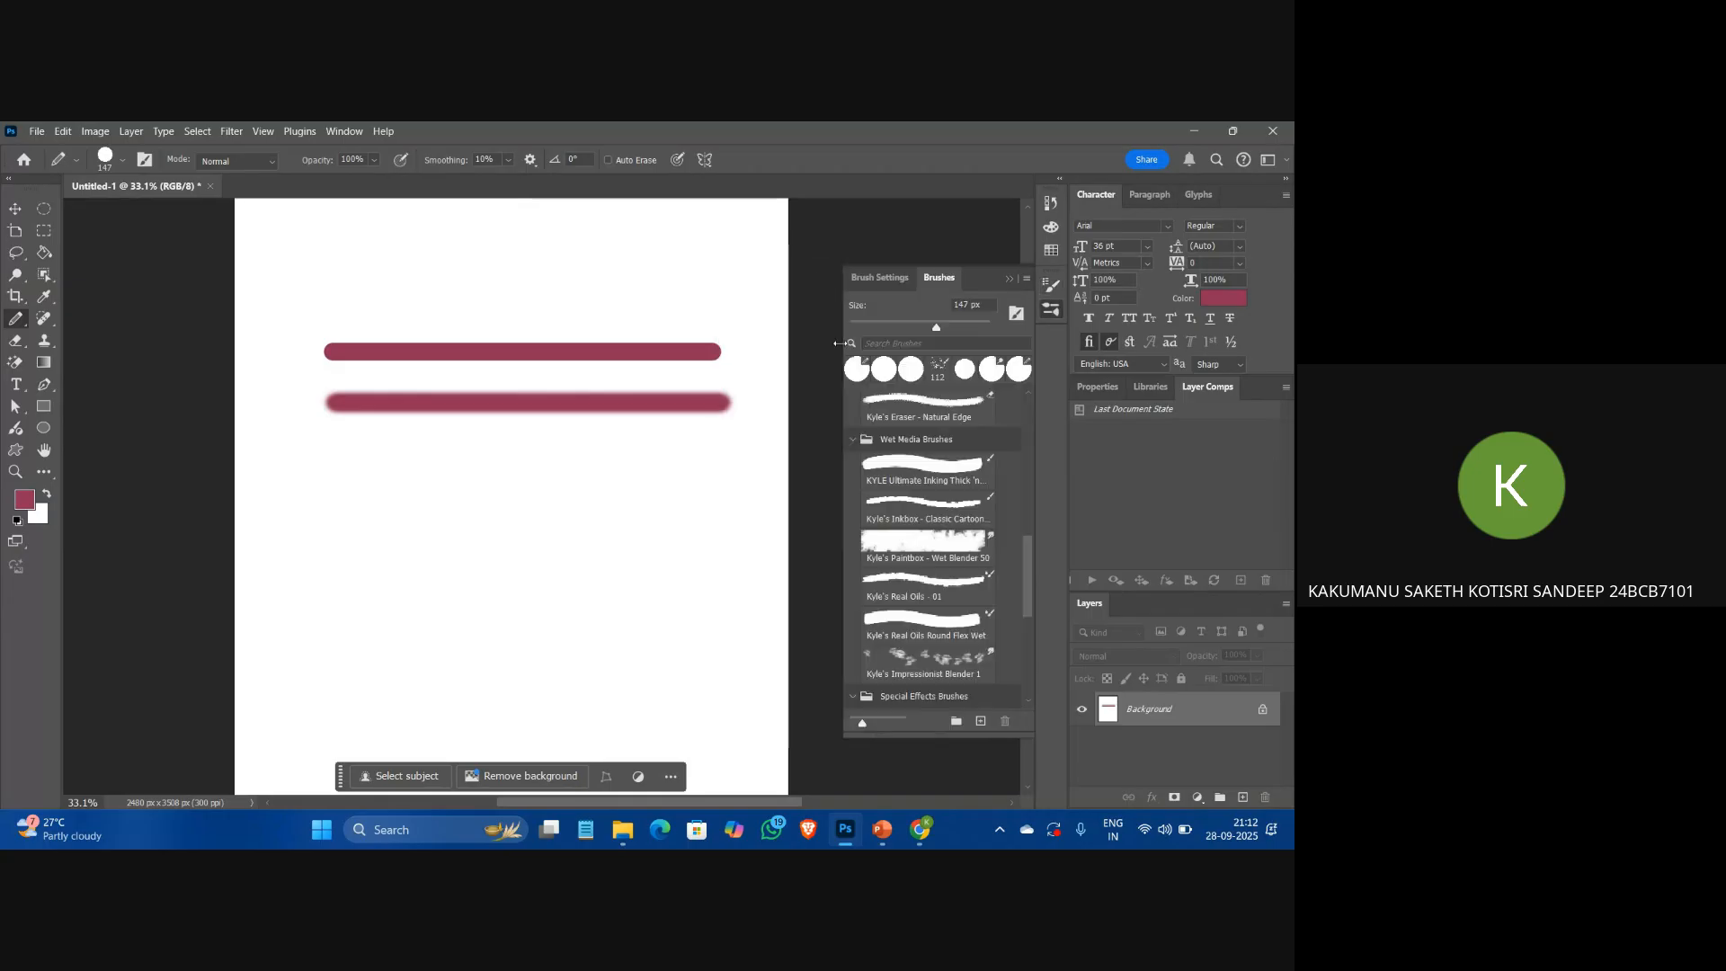
{"action": "scroll", "coordinate": [935, 531], "scroll_direction": "down", "scroll_amount": 6}
{"action": "scroll", "coordinate": [951, 536], "scroll_direction": "down", "scroll_amount": 1}
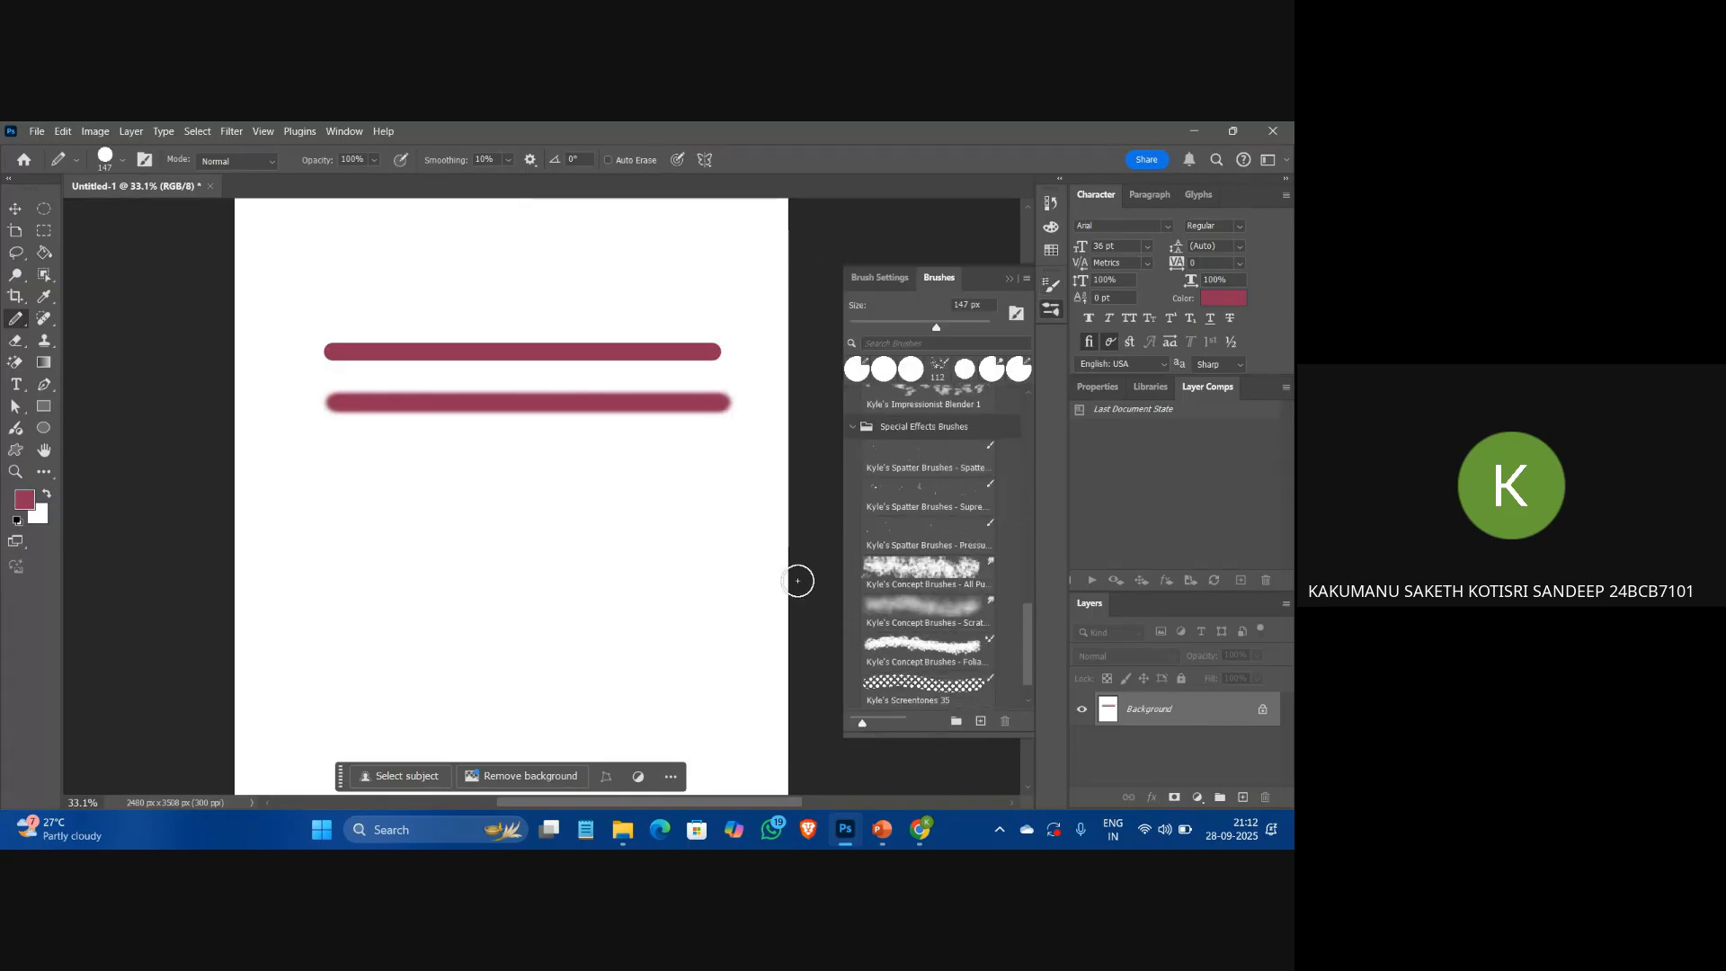
{"action": "scroll", "coordinate": [796, 576], "scroll_direction": "down", "scroll_amount": 1}
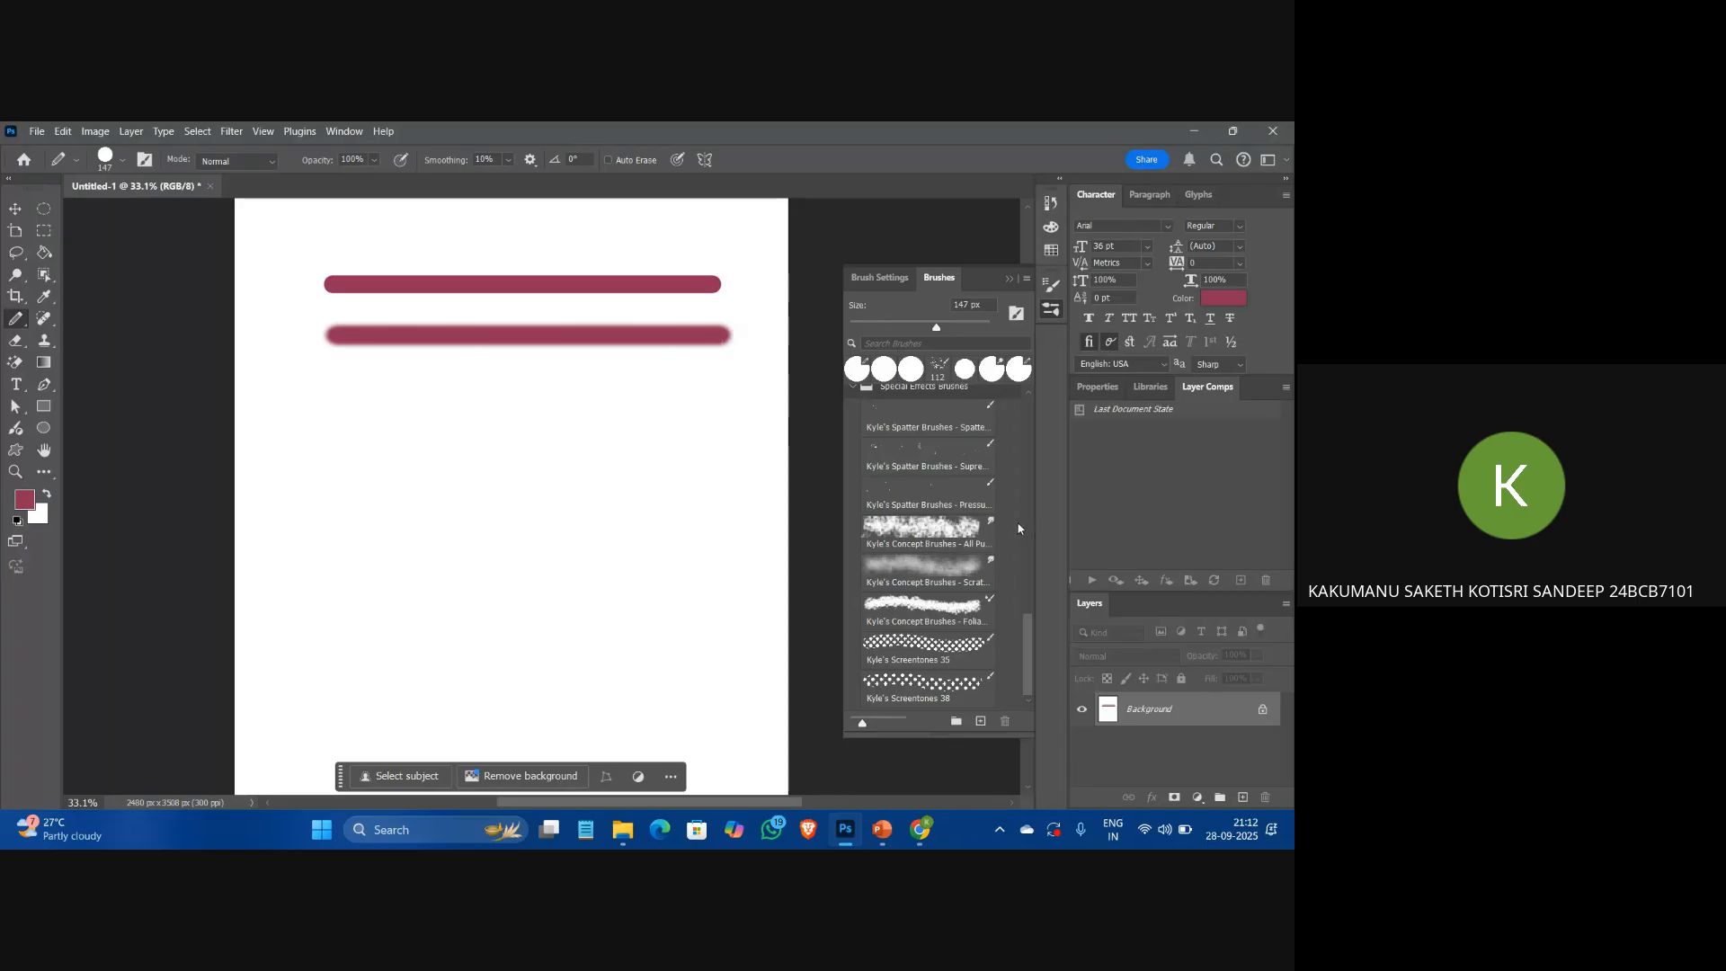
{"action": "scroll", "coordinate": [906, 620], "scroll_direction": "up", "scroll_amount": 5}
{"action": "scroll", "coordinate": [906, 621], "scroll_direction": "up", "scroll_amount": 5}
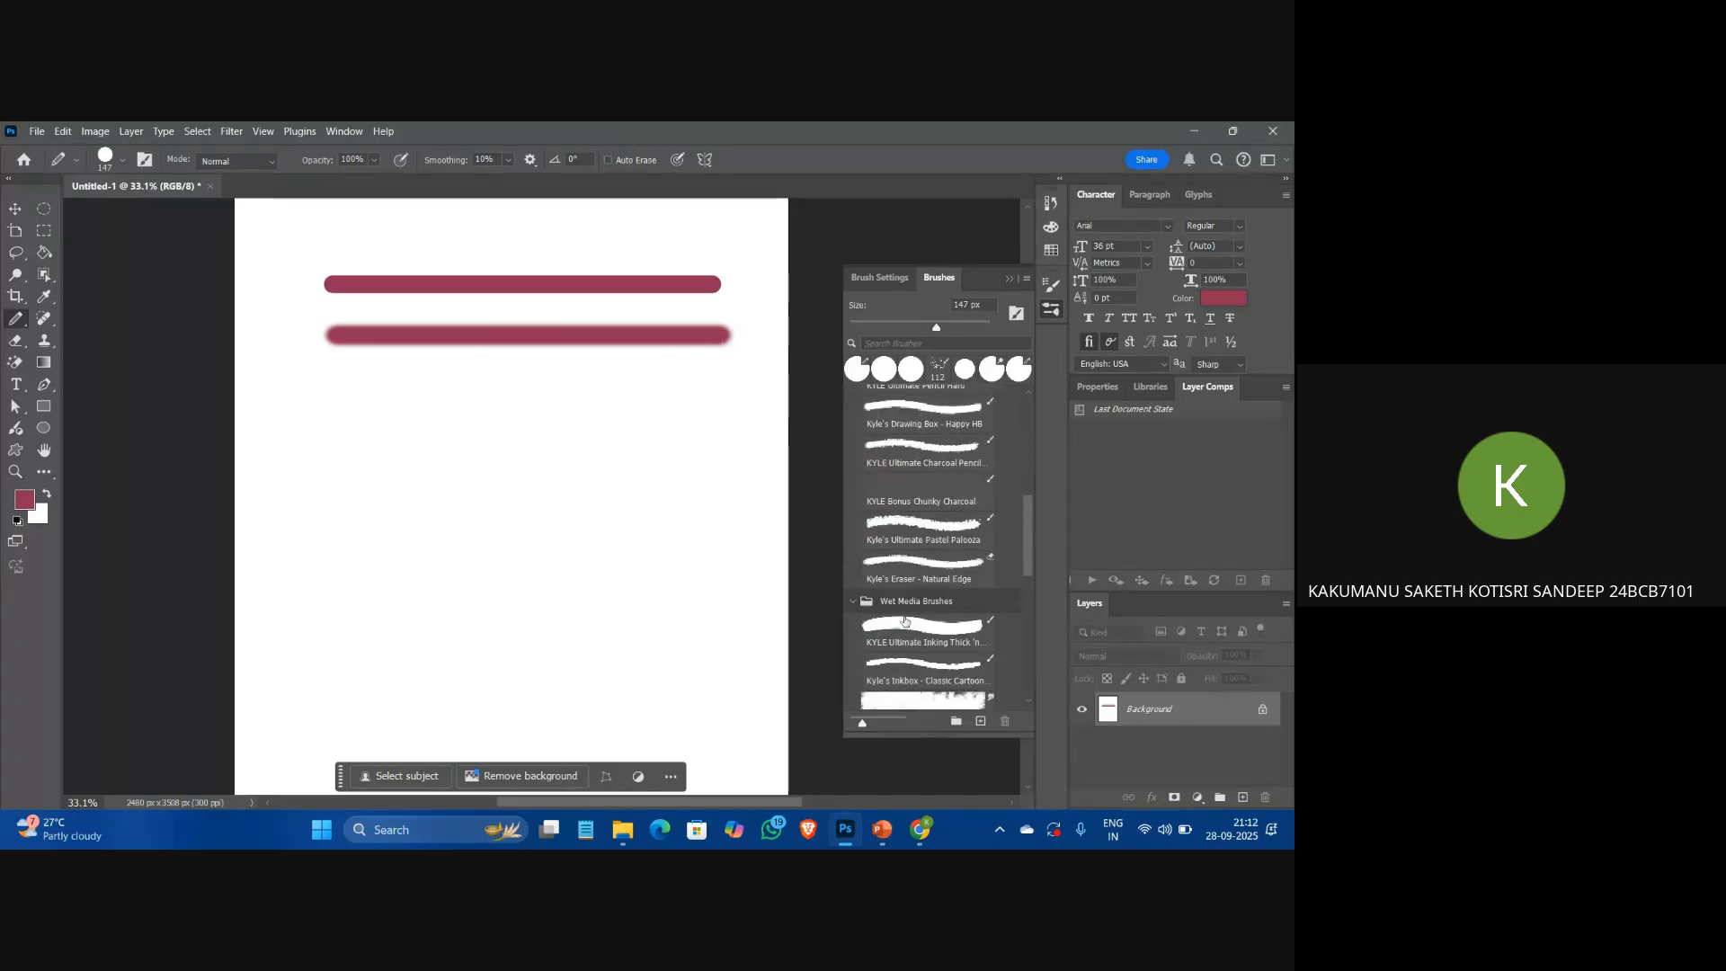
{"action": "scroll", "coordinate": [540, 500], "scroll_direction": "up", "scroll_amount": 2}
{"action": "scroll", "coordinate": [938, 513], "scroll_direction": "down", "scroll_amount": 4}
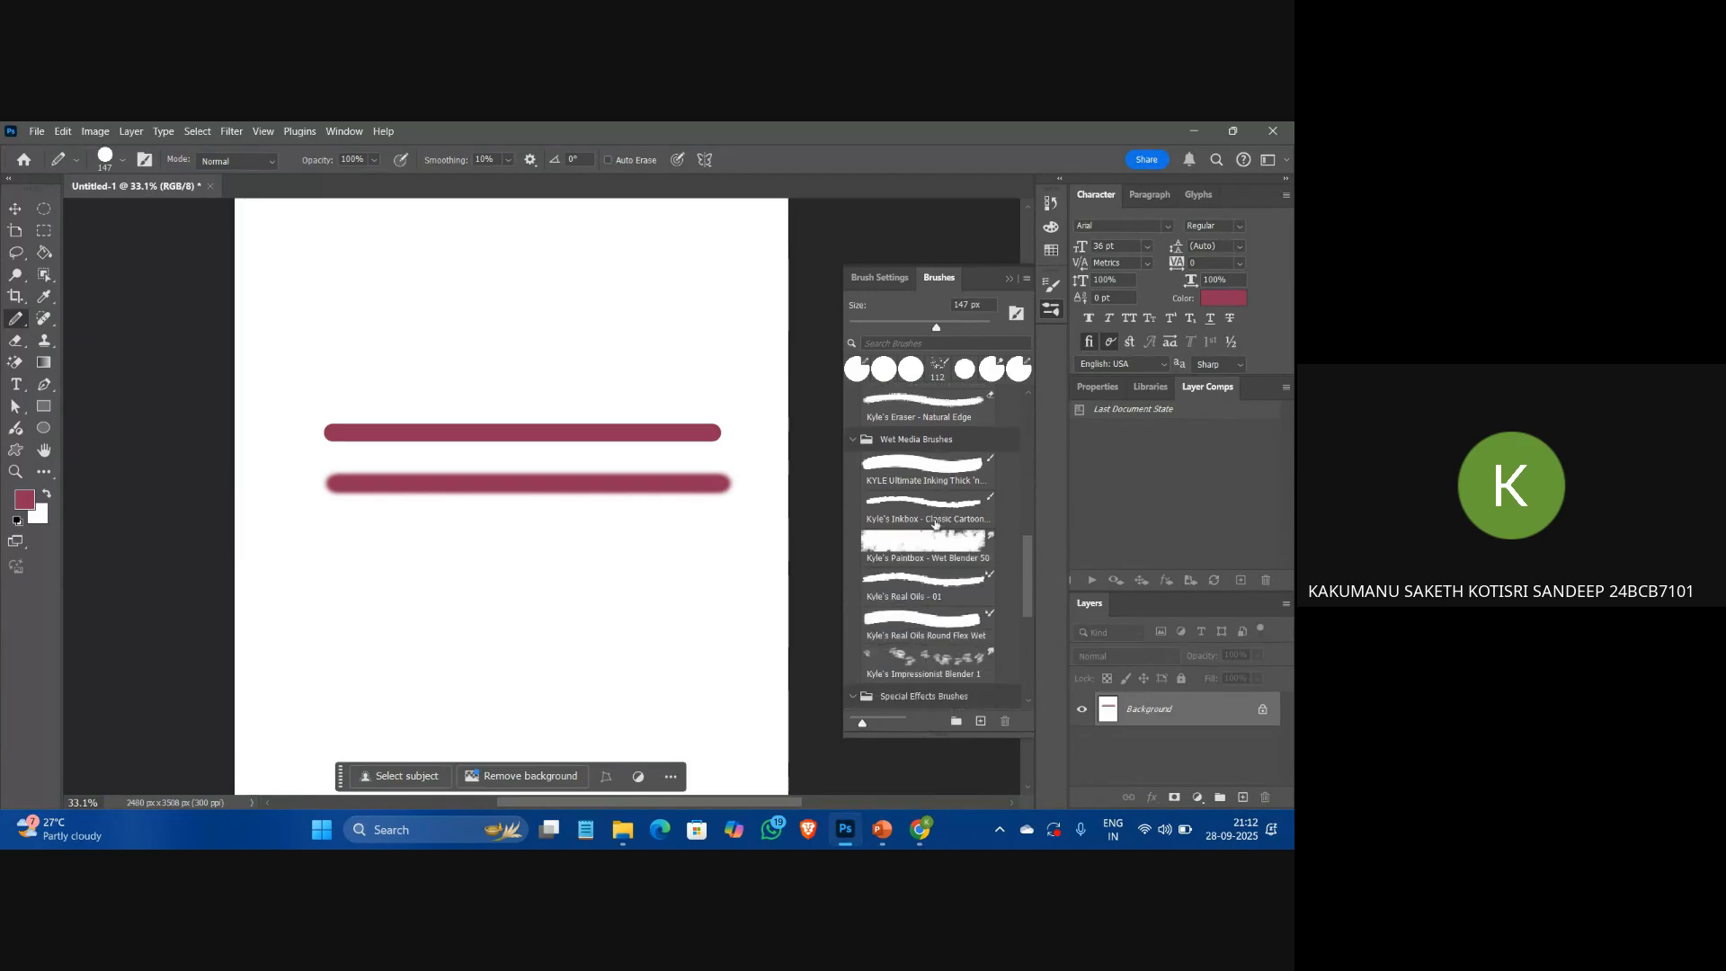
{"action": "left_click", "coordinate": [1008, 279]}
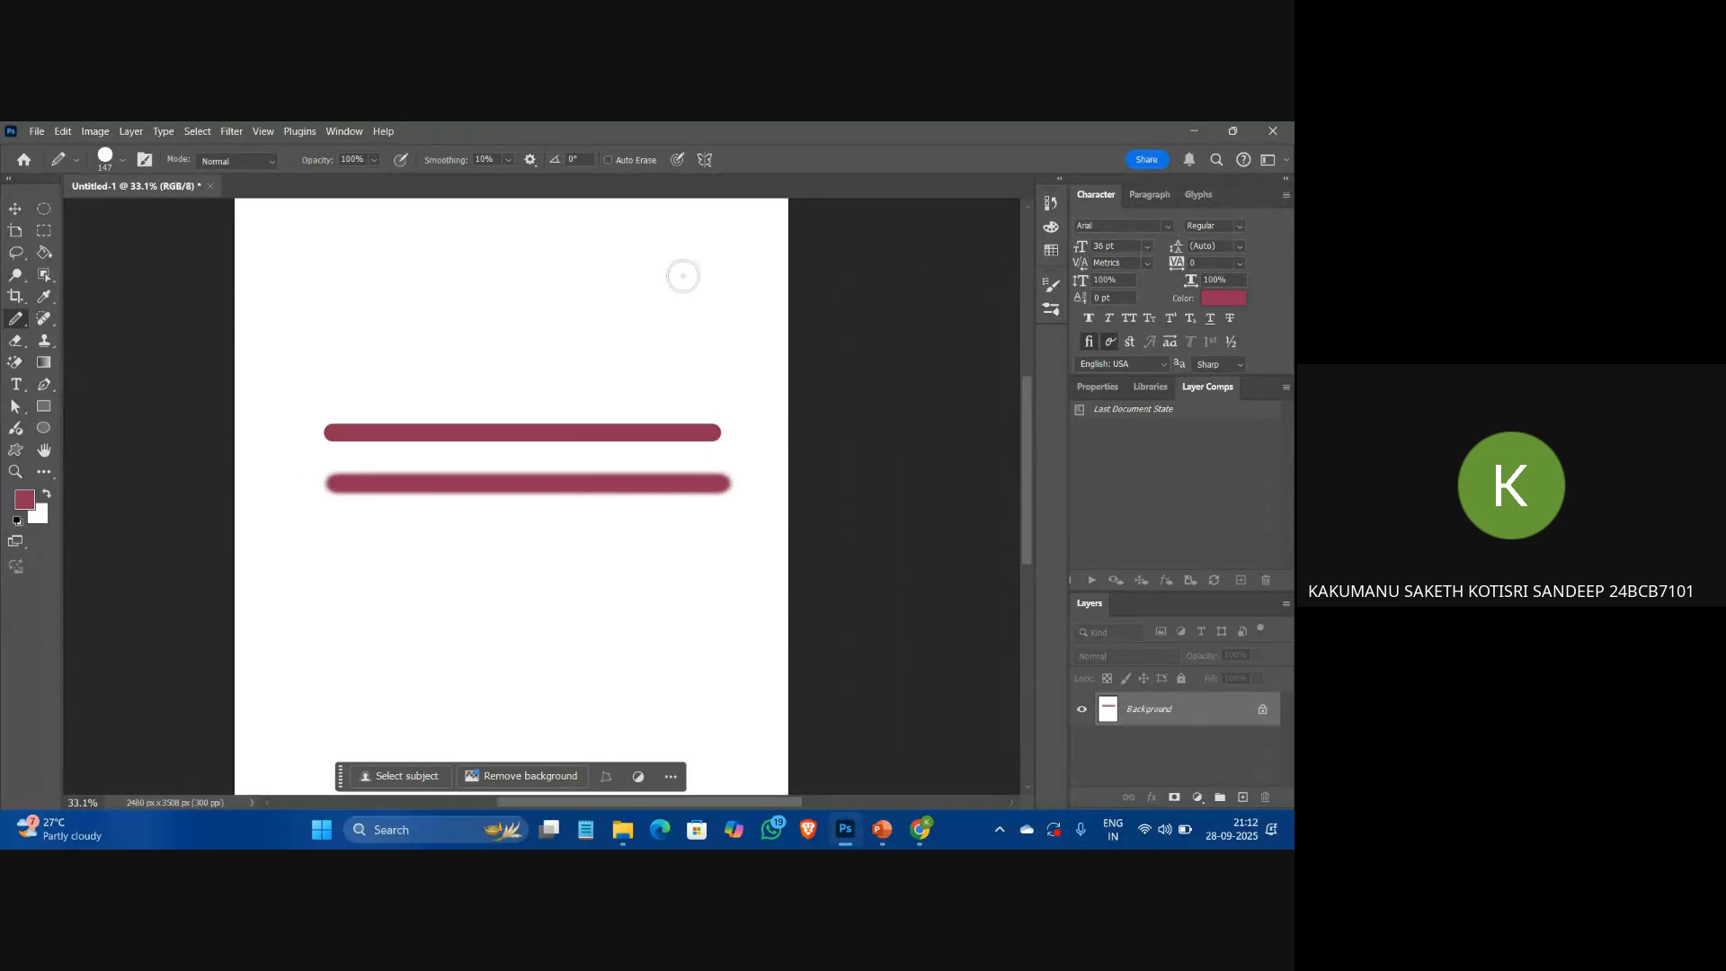
Review the pencil's size and hardness options and place a 147 px pencil dab below the start of the soft line.
{"action": "scroll", "coordinate": [476, 512], "scroll_direction": "down", "scroll_amount": 2}
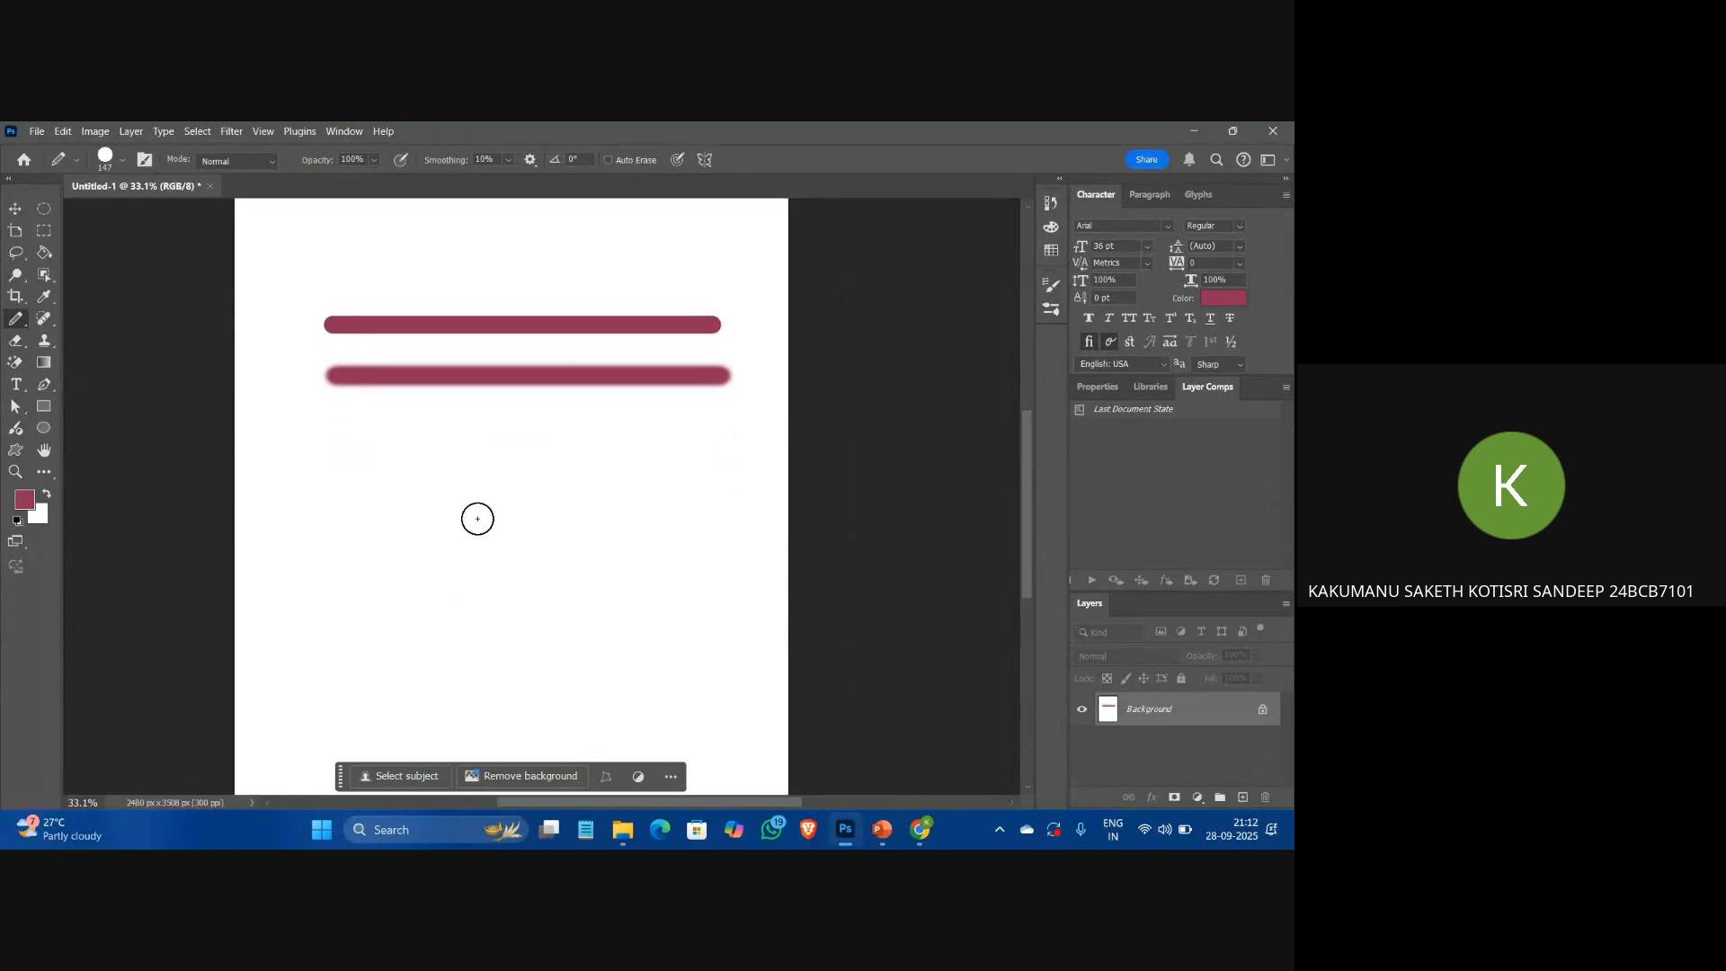
{"action": "scroll", "coordinate": [623, 488], "scroll_direction": "right", "scroll_amount": 2}
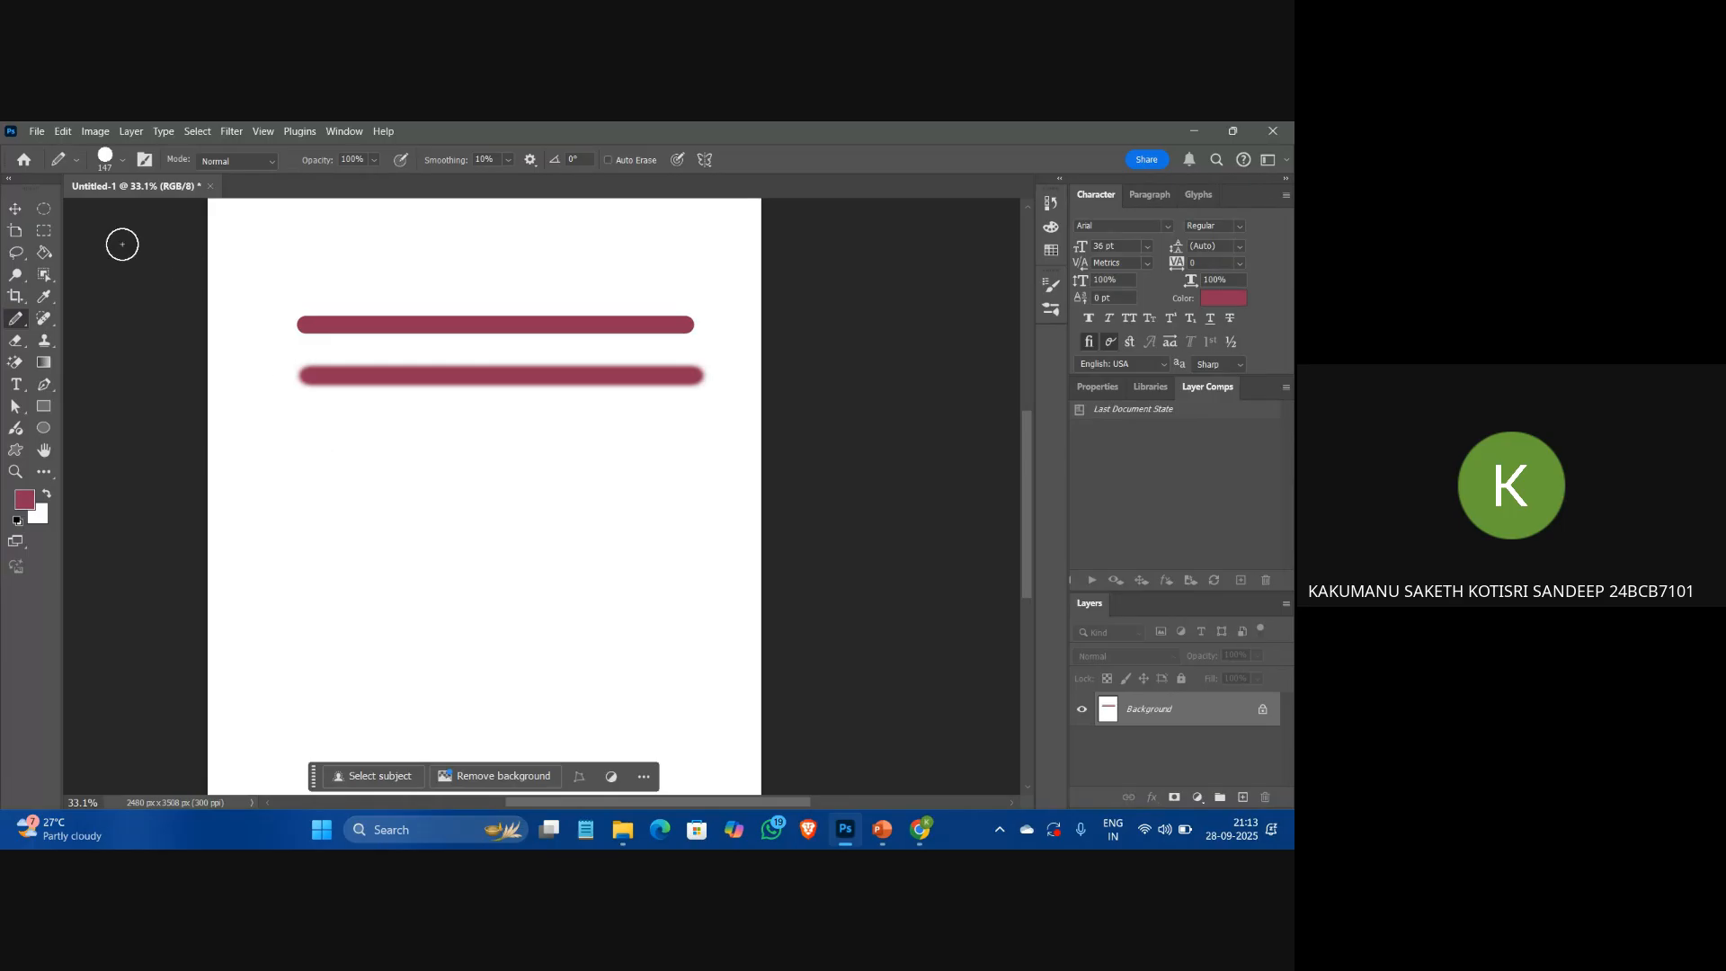
{"action": "left_click", "coordinate": [124, 165]}
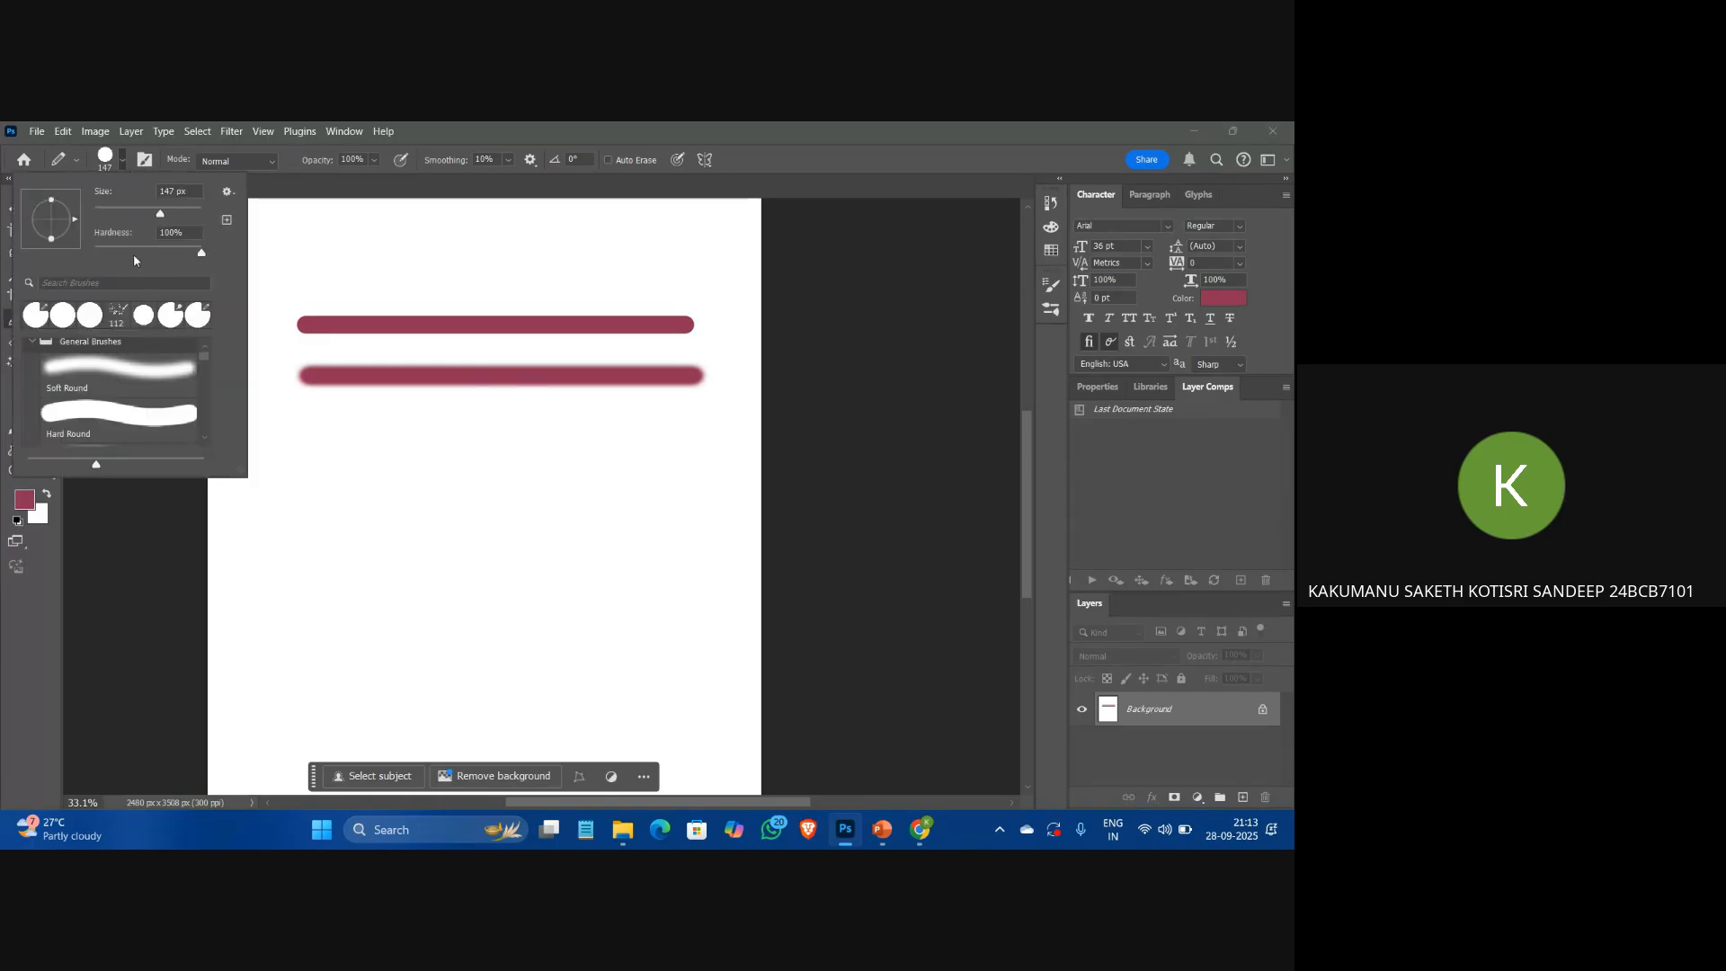
{"action": "left_click", "coordinate": [319, 445]}
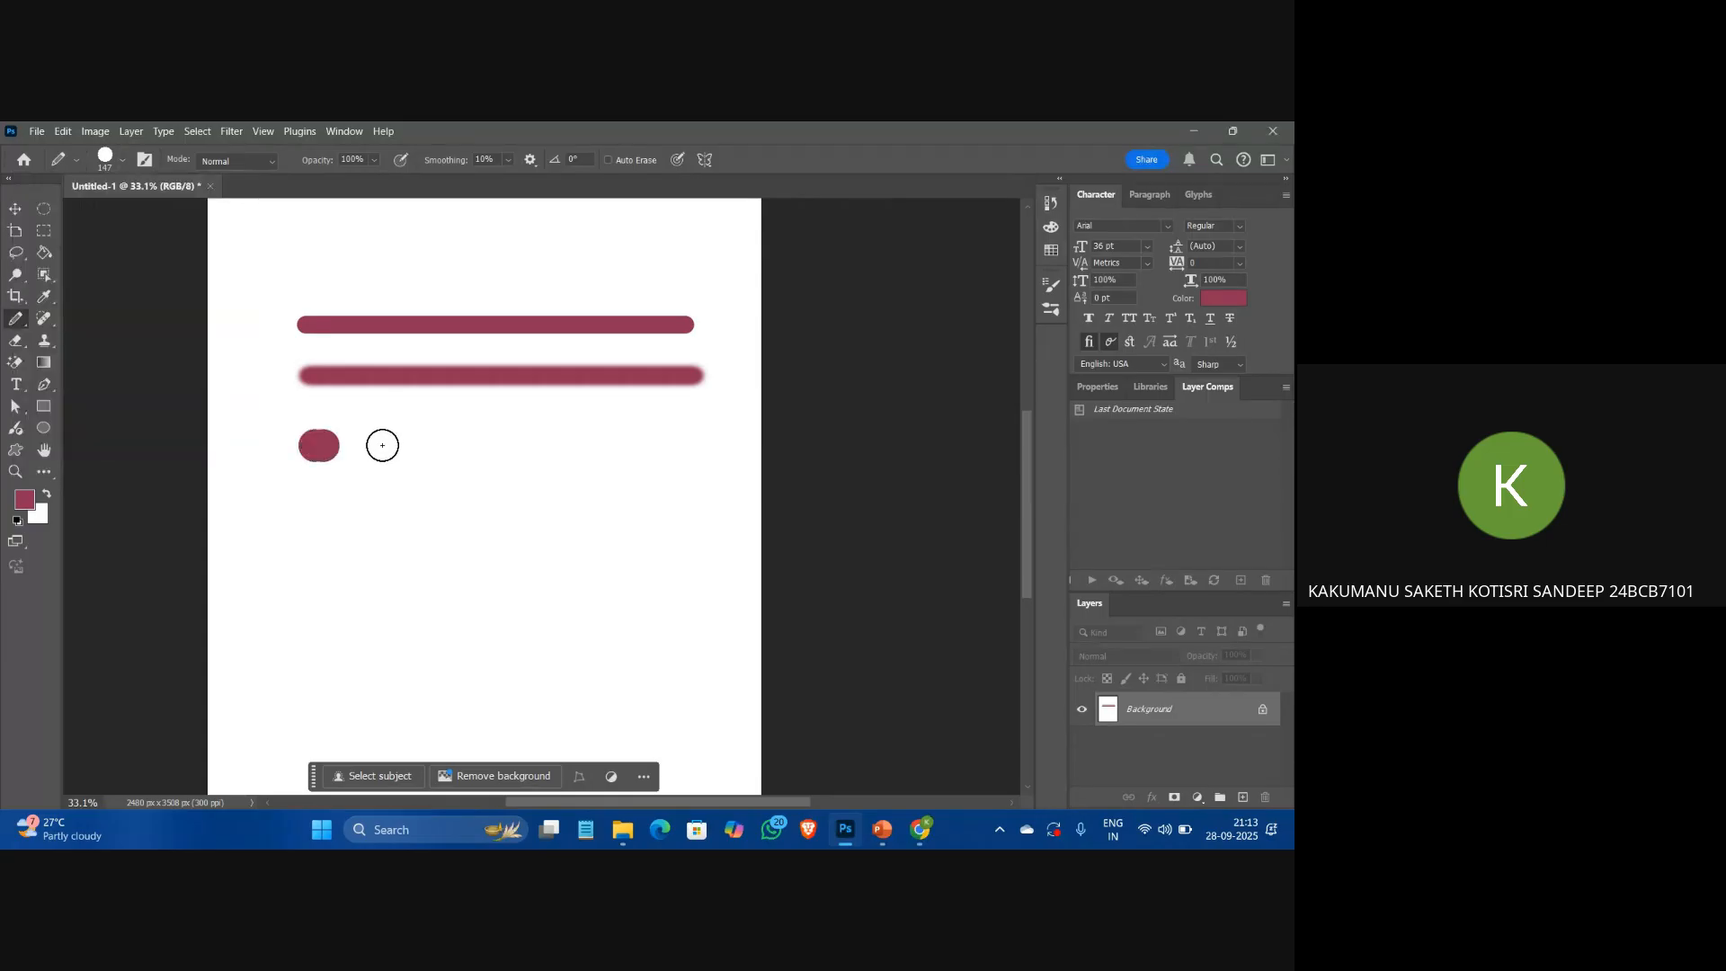
Draw two horizontal 147 px pencil lines, one under the other, below the soft brush line.
{"action": "left_click_drag", "start_coordinate": [382, 445], "coordinate": [700, 446]}
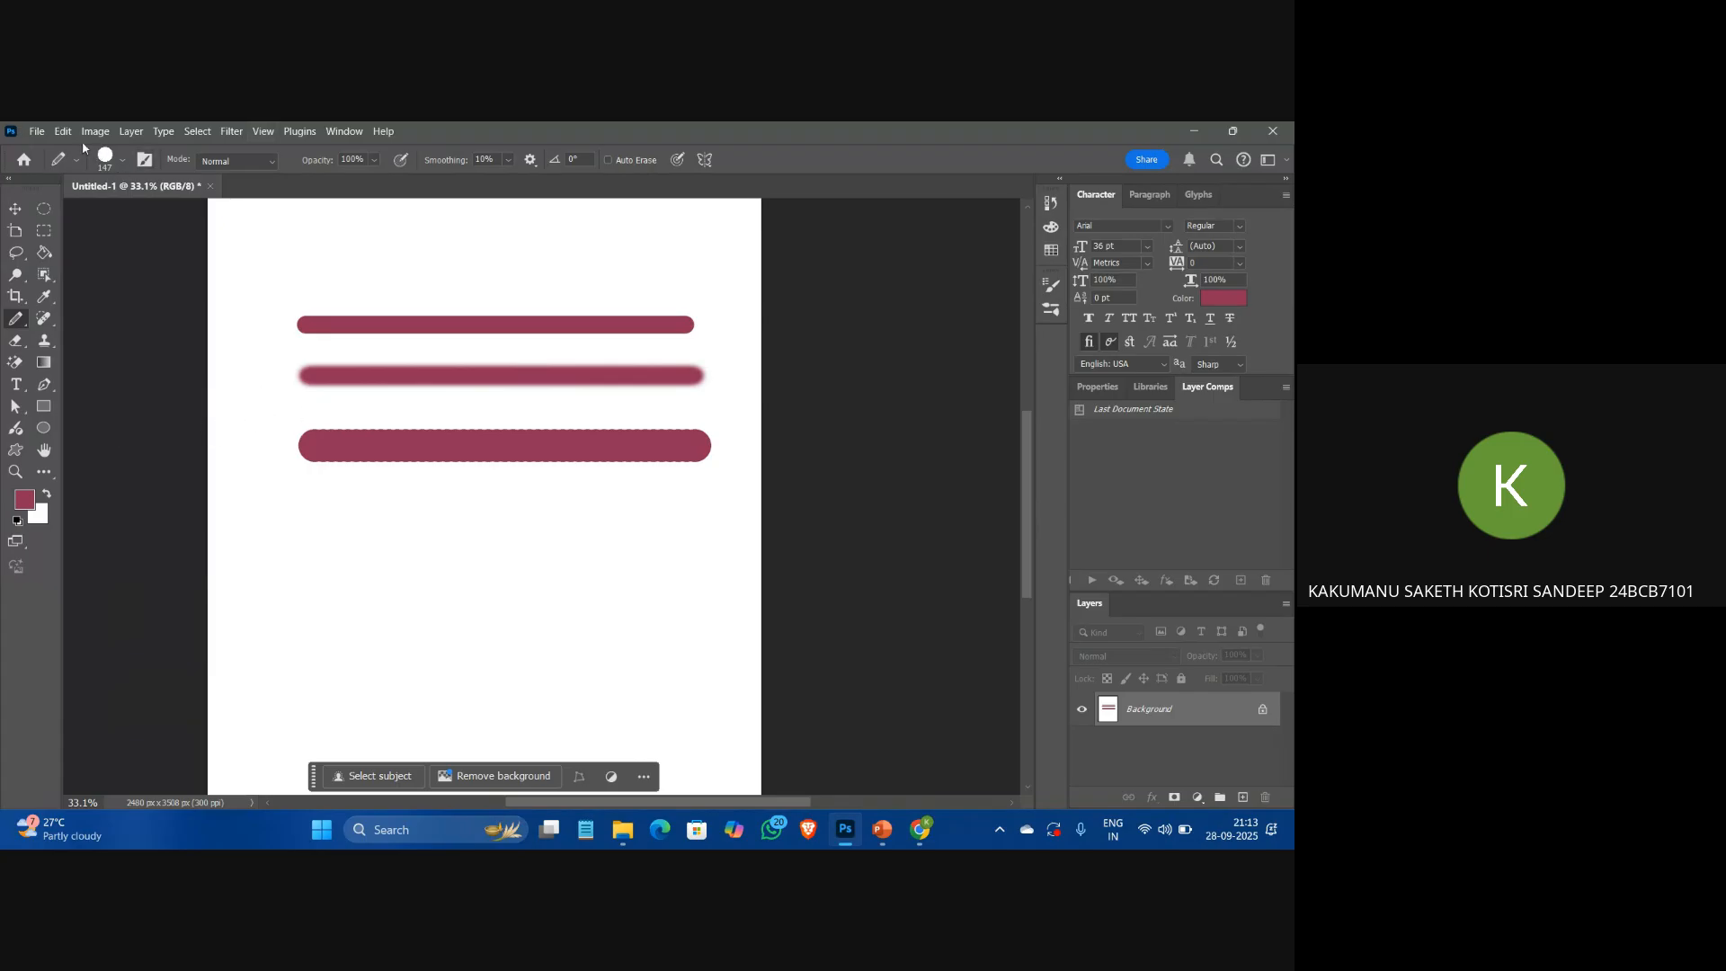
{"action": "left_click", "coordinate": [122, 159]}
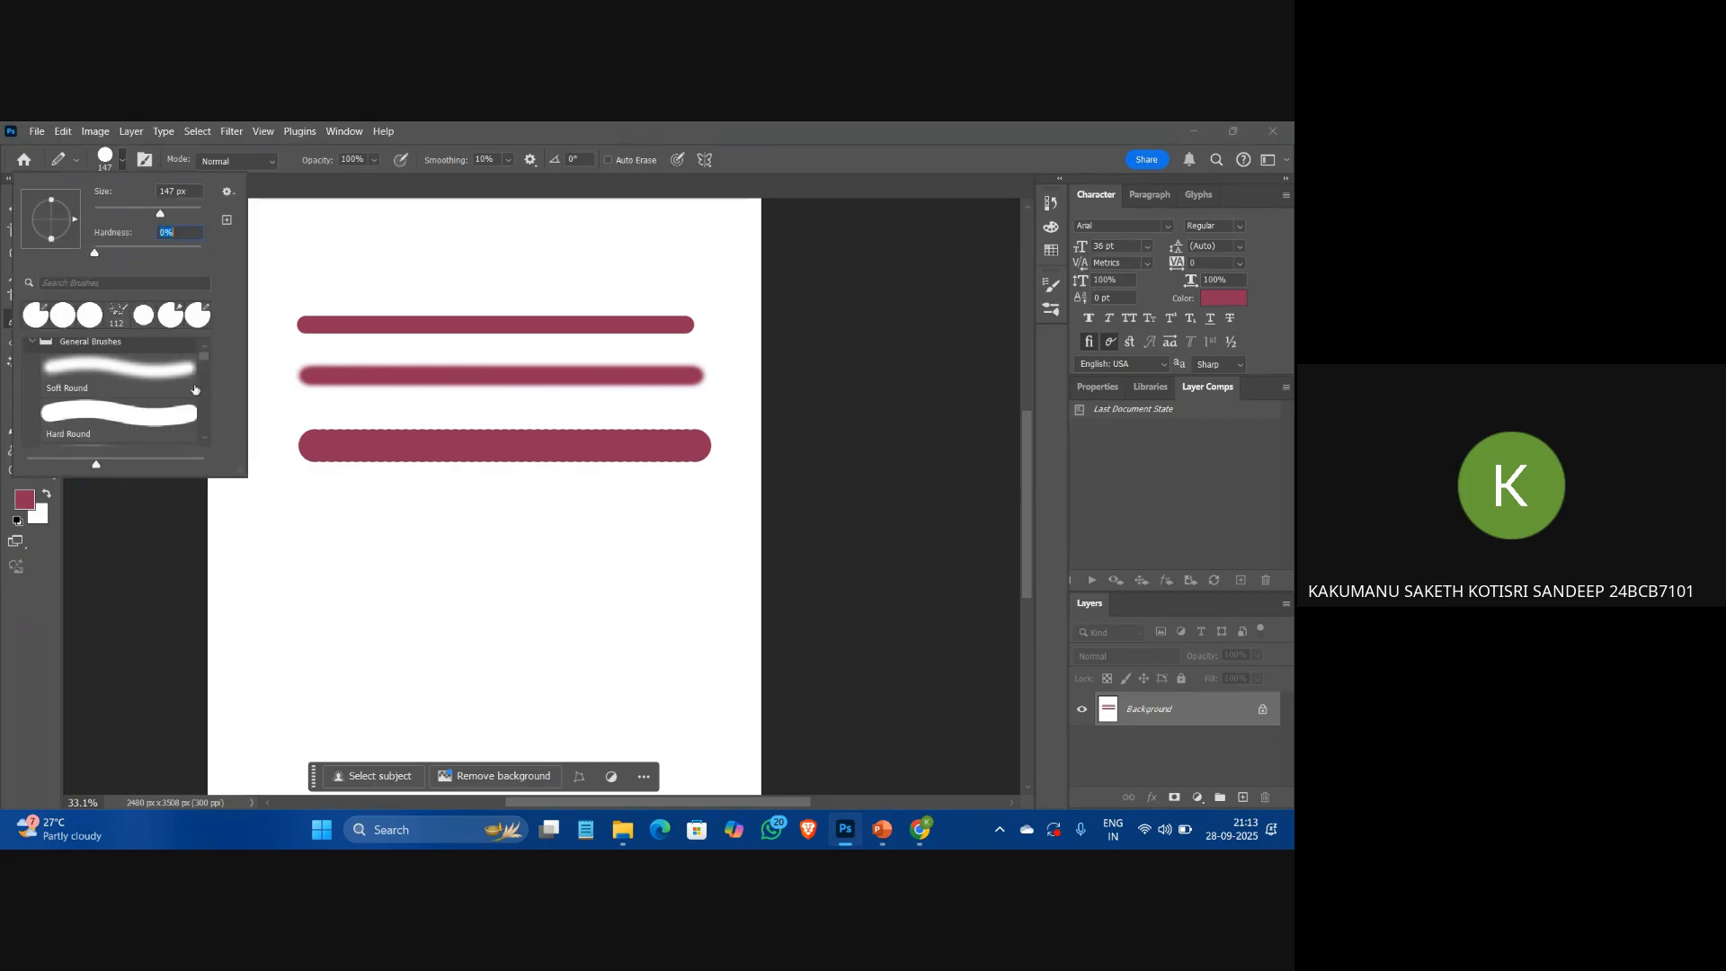
{"action": "left_click", "coordinate": [310, 515]}
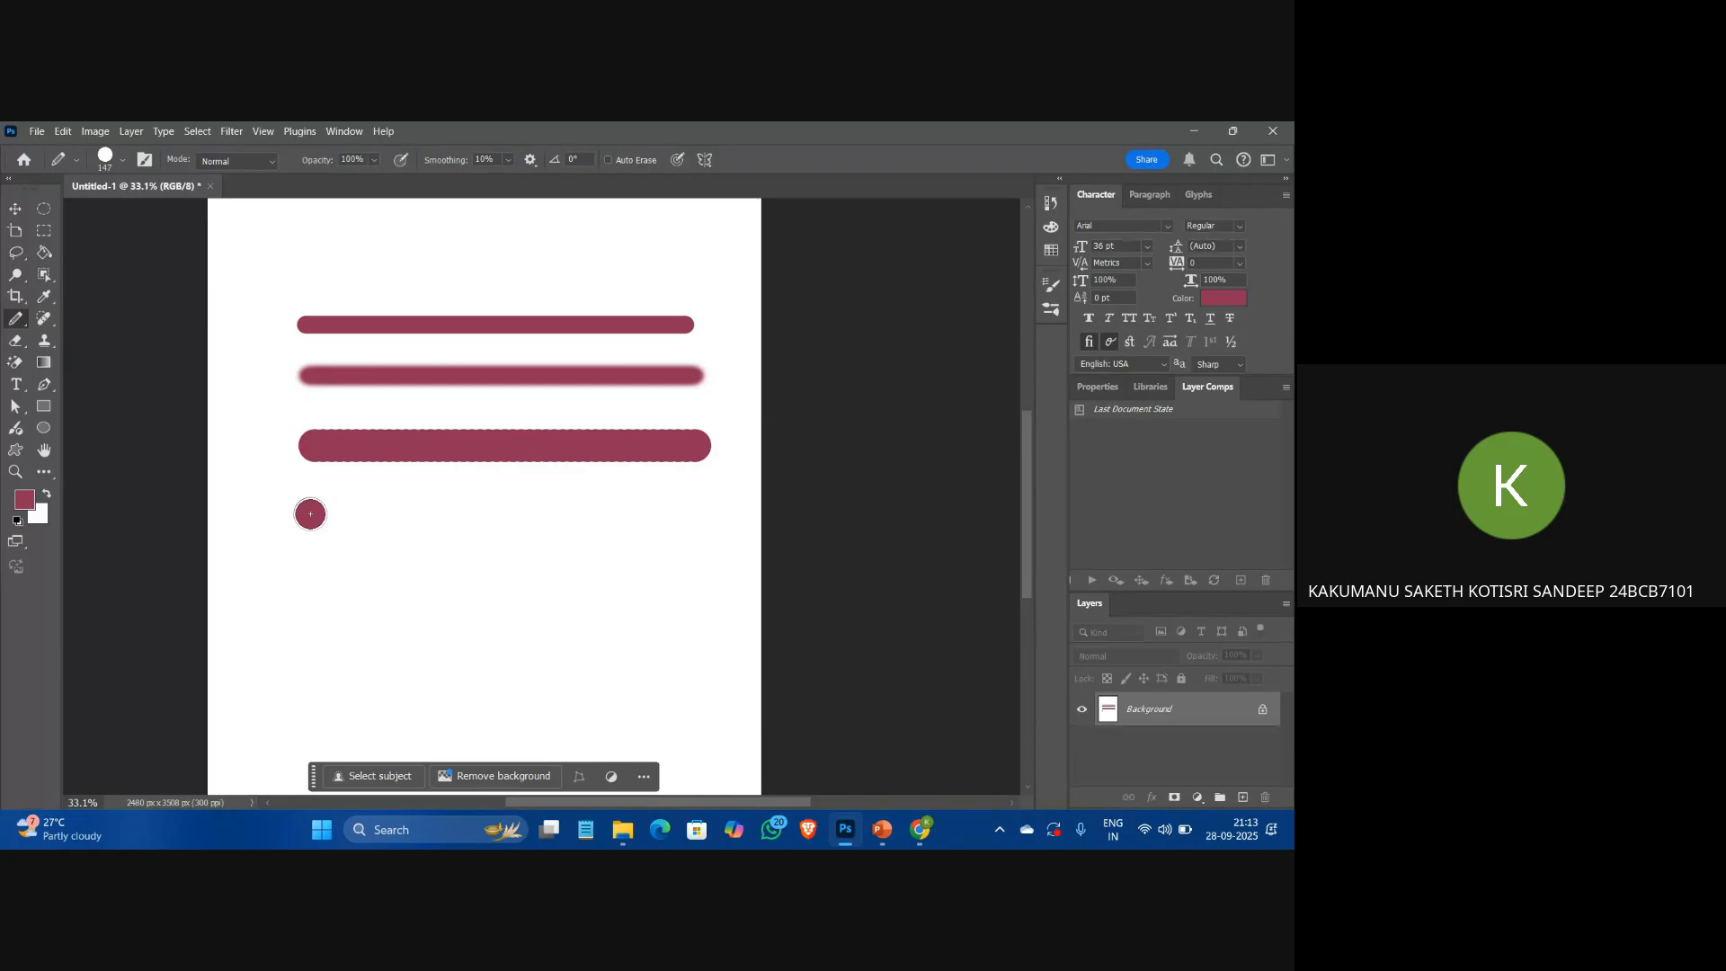
{"action": "mouse_move", "coordinate": [311, 514]}
{"action": "left_mouse_down"}
{"action": "mouse_move", "coordinate": [682, 513]}
{"action": "mouse_move", "coordinate": [693, 536]}
{"action": "left_mouse_up"}
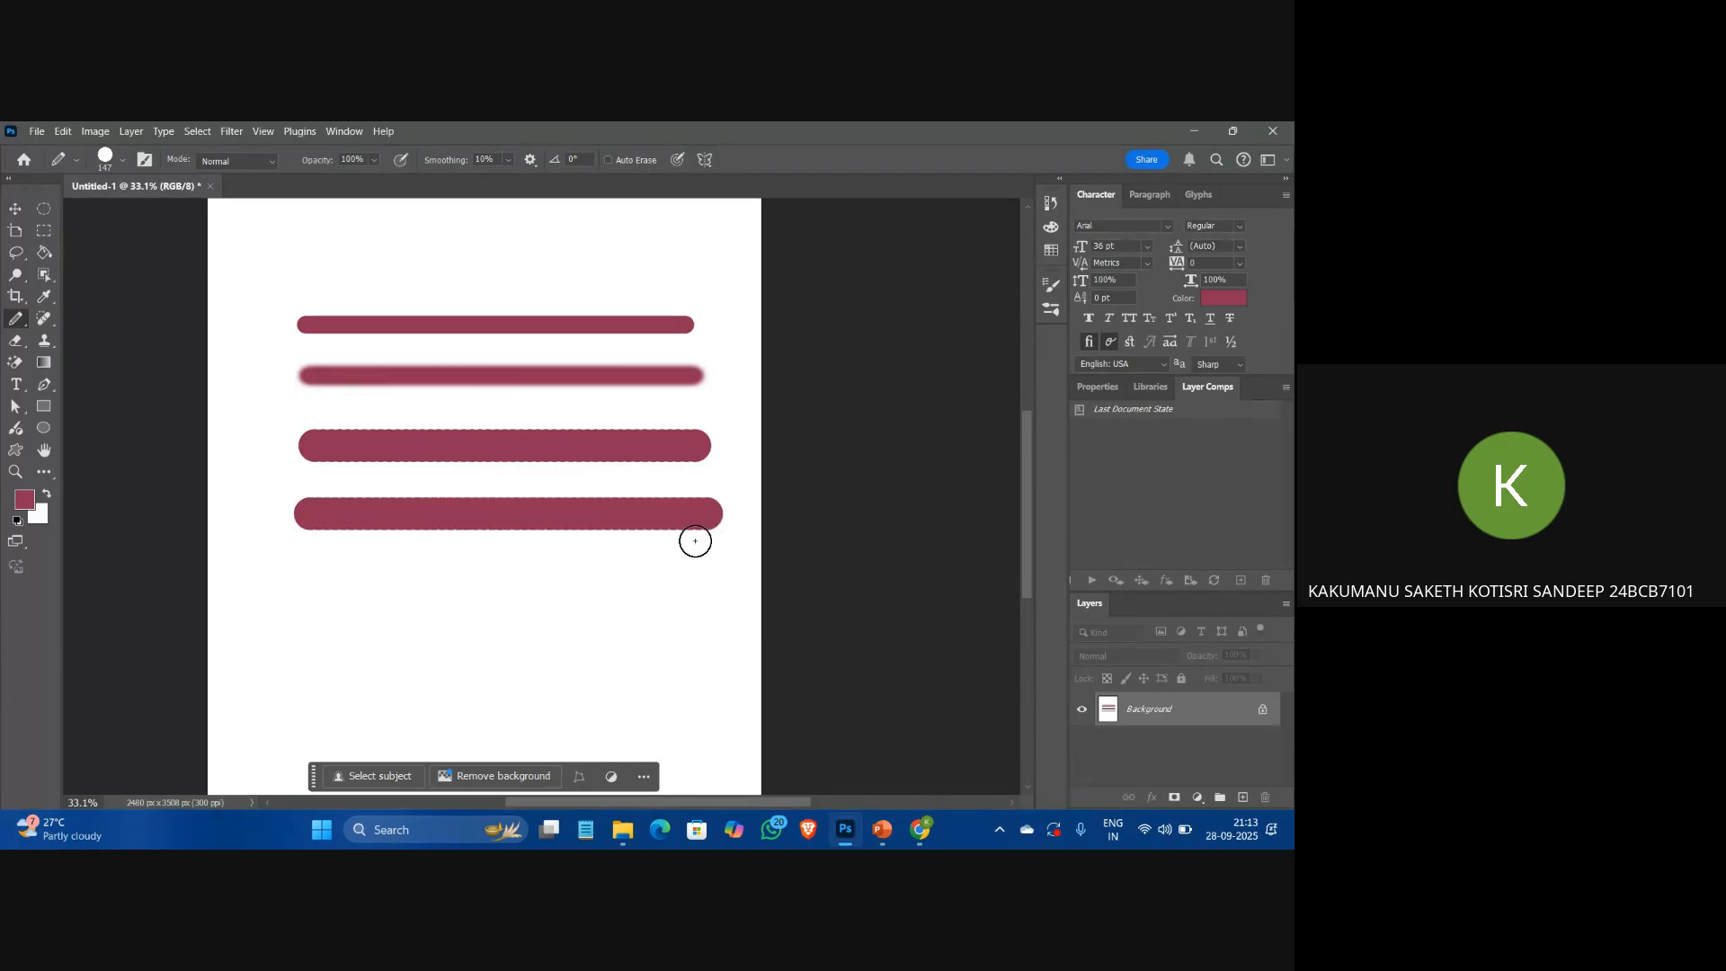
Zoom in to about 146% and compare the edges of the soft brush line with those of the two pencil lines.
{"action": "scroll", "coordinate": [554, 423], "scroll_direction": "up", "scroll_amount": 1}
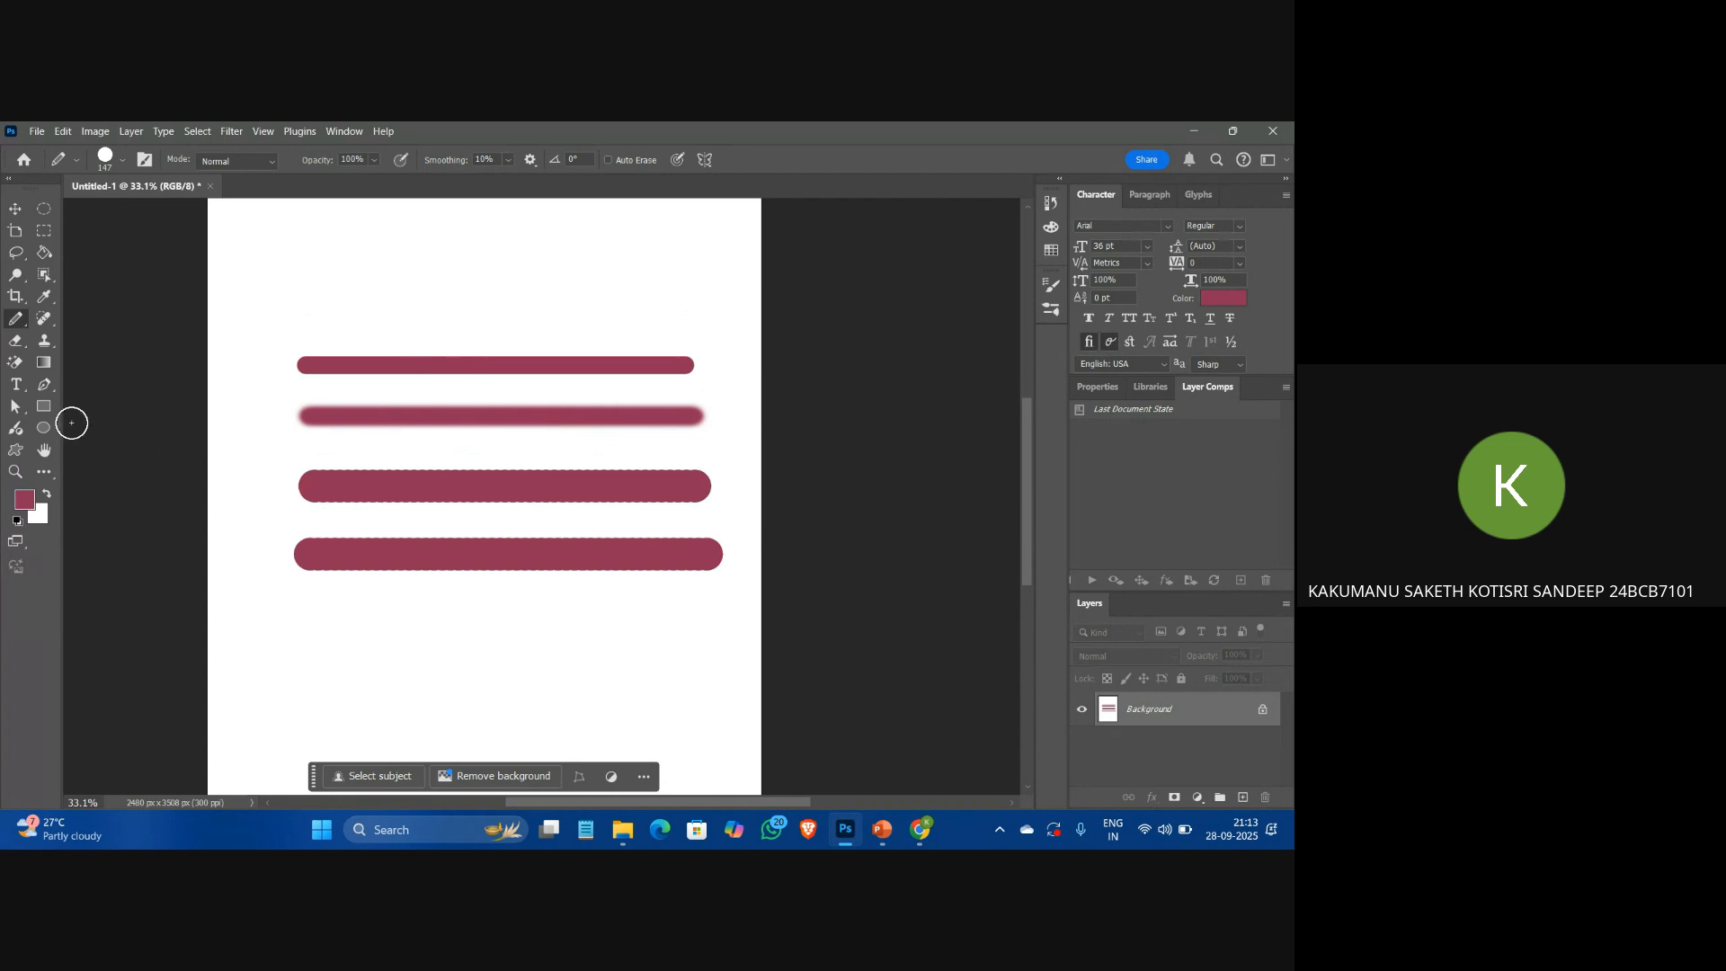
{"action": "left_click", "coordinate": [16, 471]}
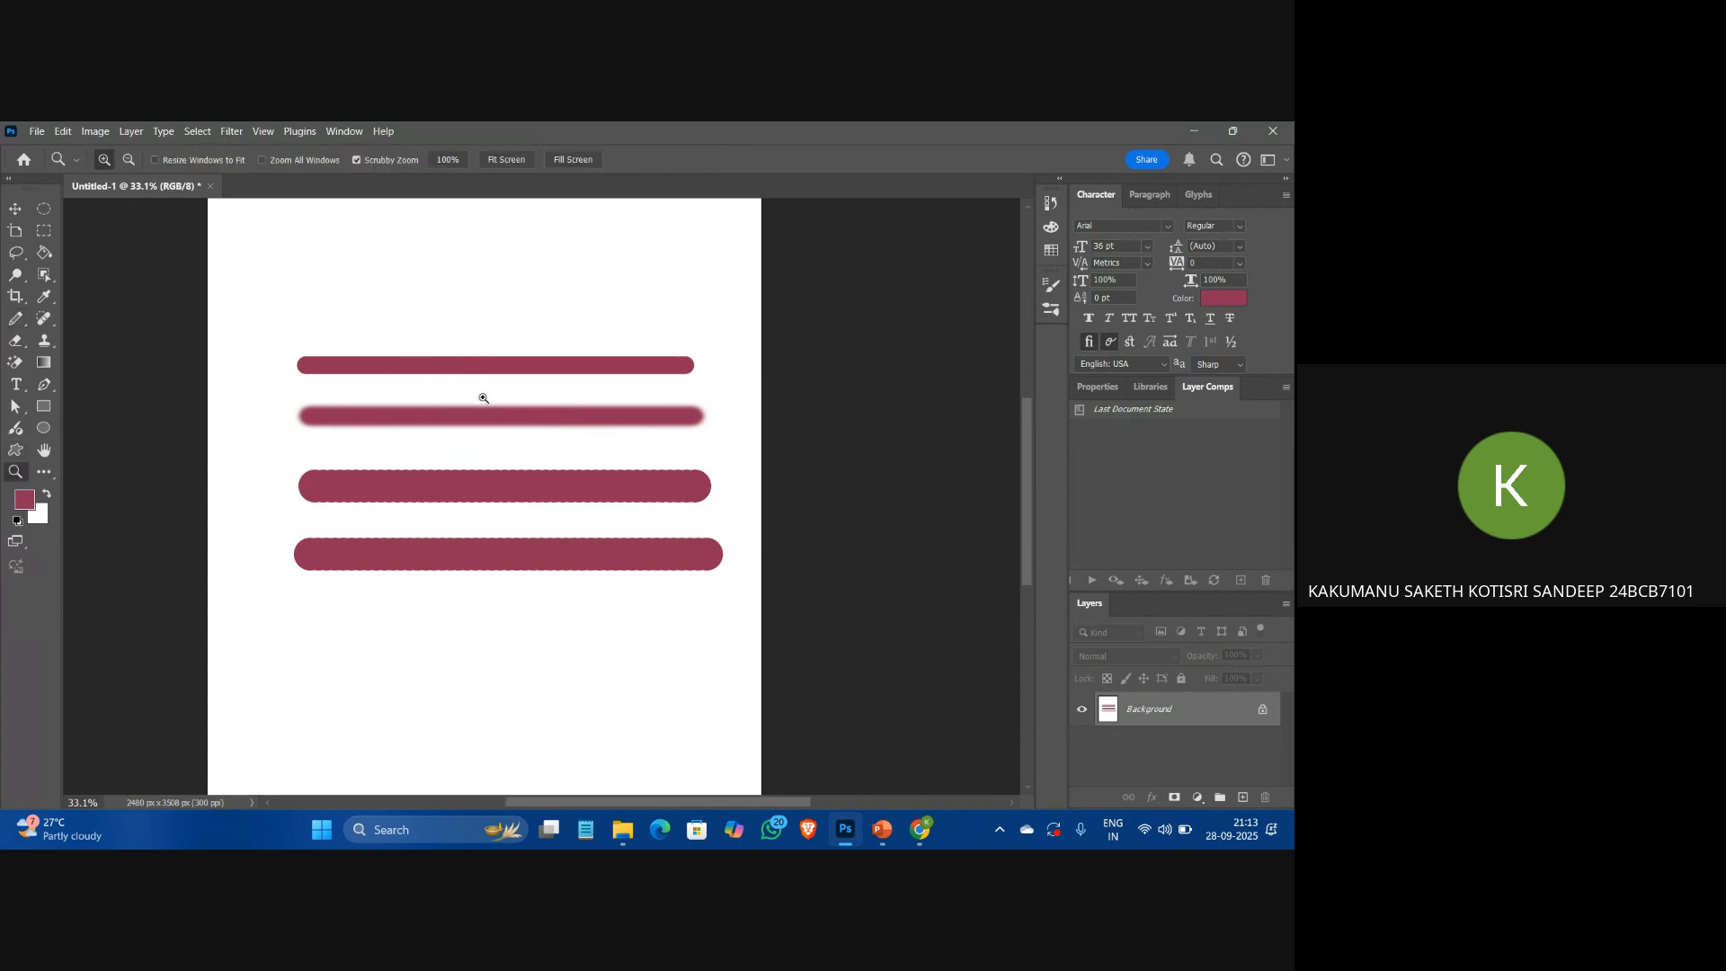
{"action": "left_click_drag", "start_coordinate": [481, 396], "coordinate": [558, 465]}
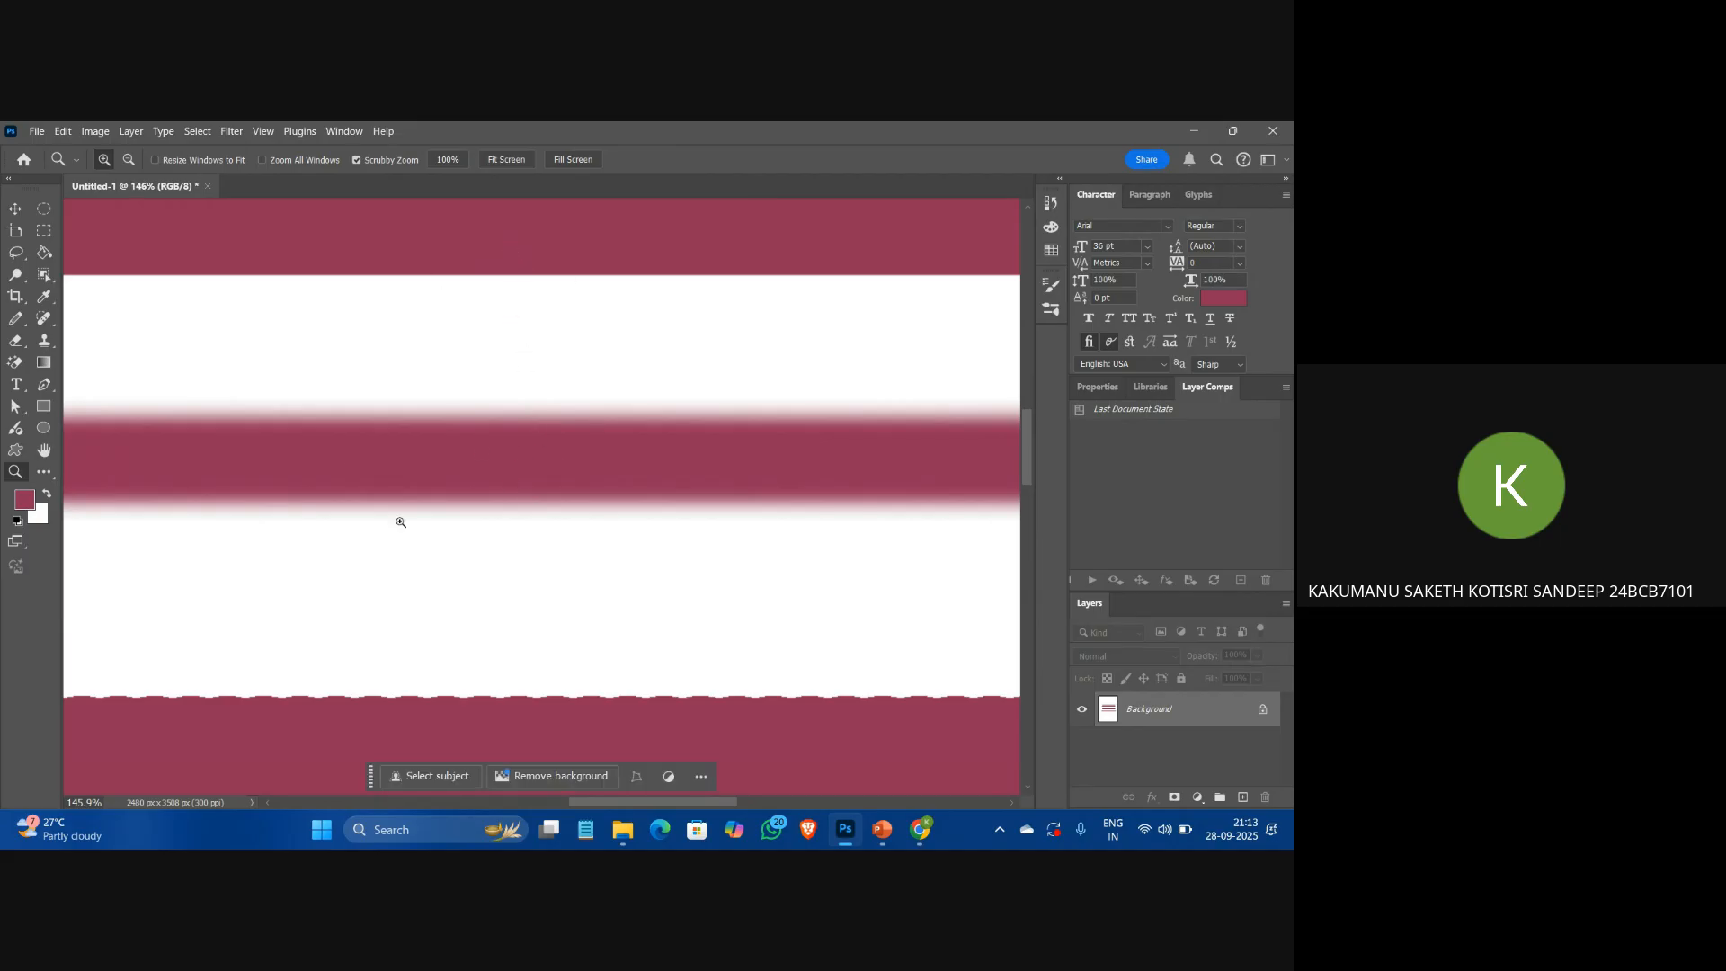
{"action": "scroll", "coordinate": [400, 521], "scroll_direction": "down", "scroll_amount": 6}
{"action": "scroll", "coordinate": [604, 570], "scroll_direction": "up", "scroll_amount": 4}
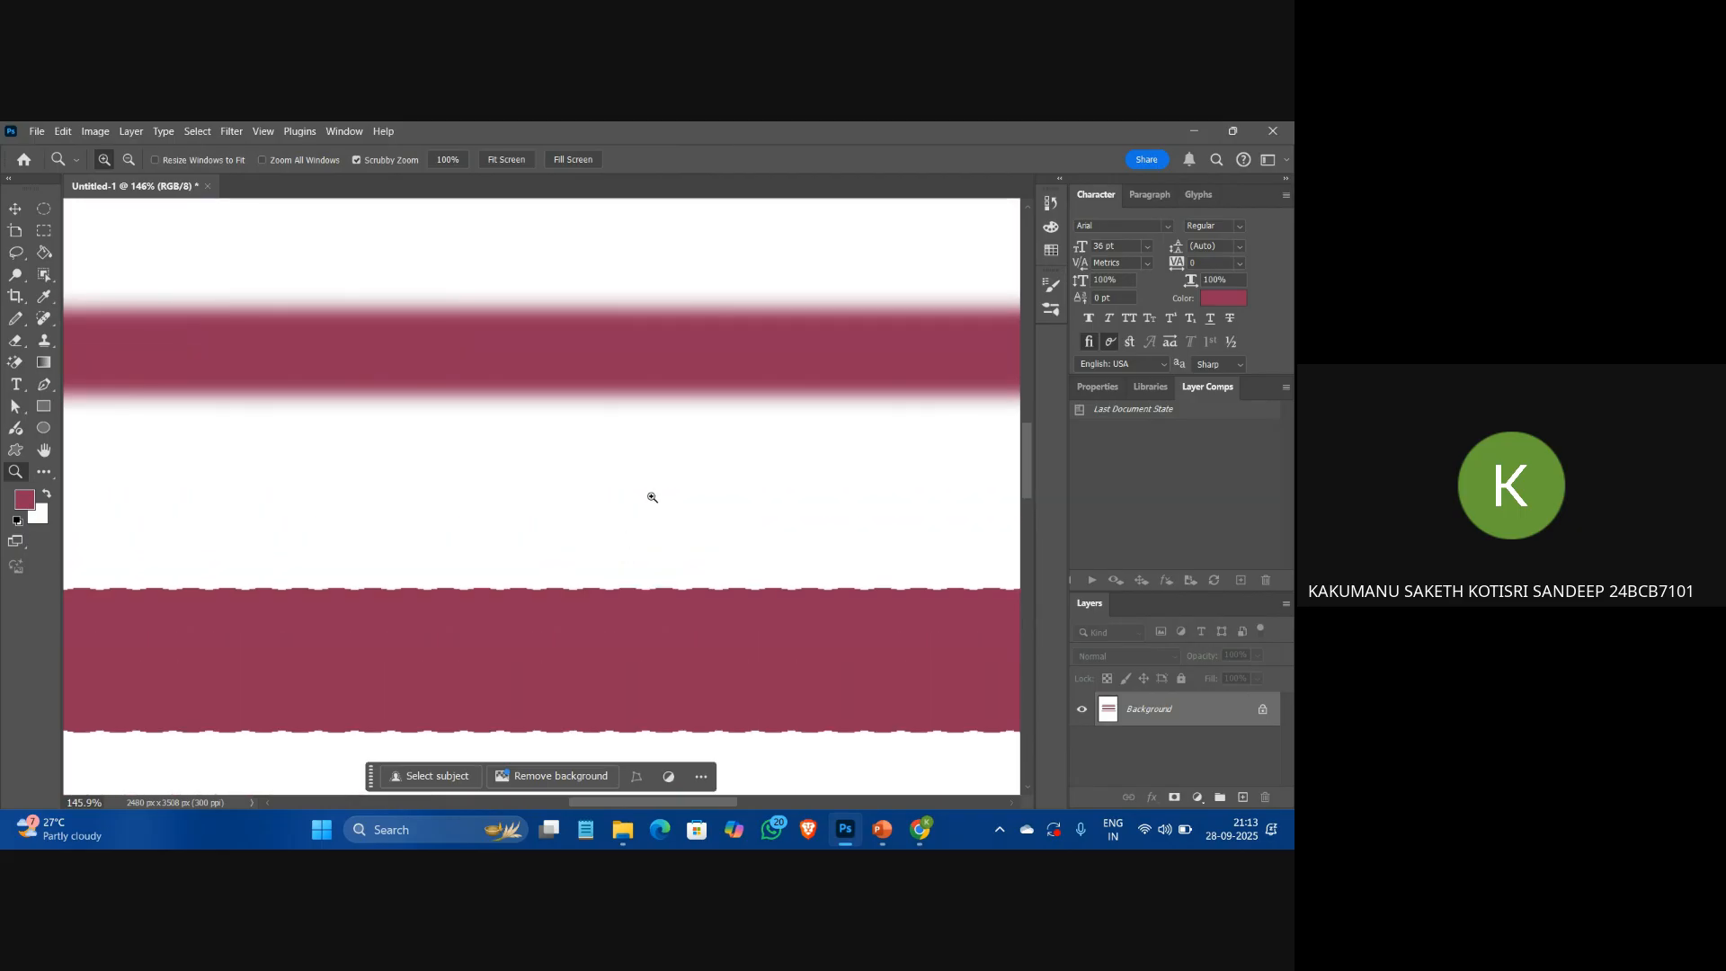
{"action": "scroll", "coordinate": [540, 557], "scroll_direction": "down", "scroll_amount": 5}
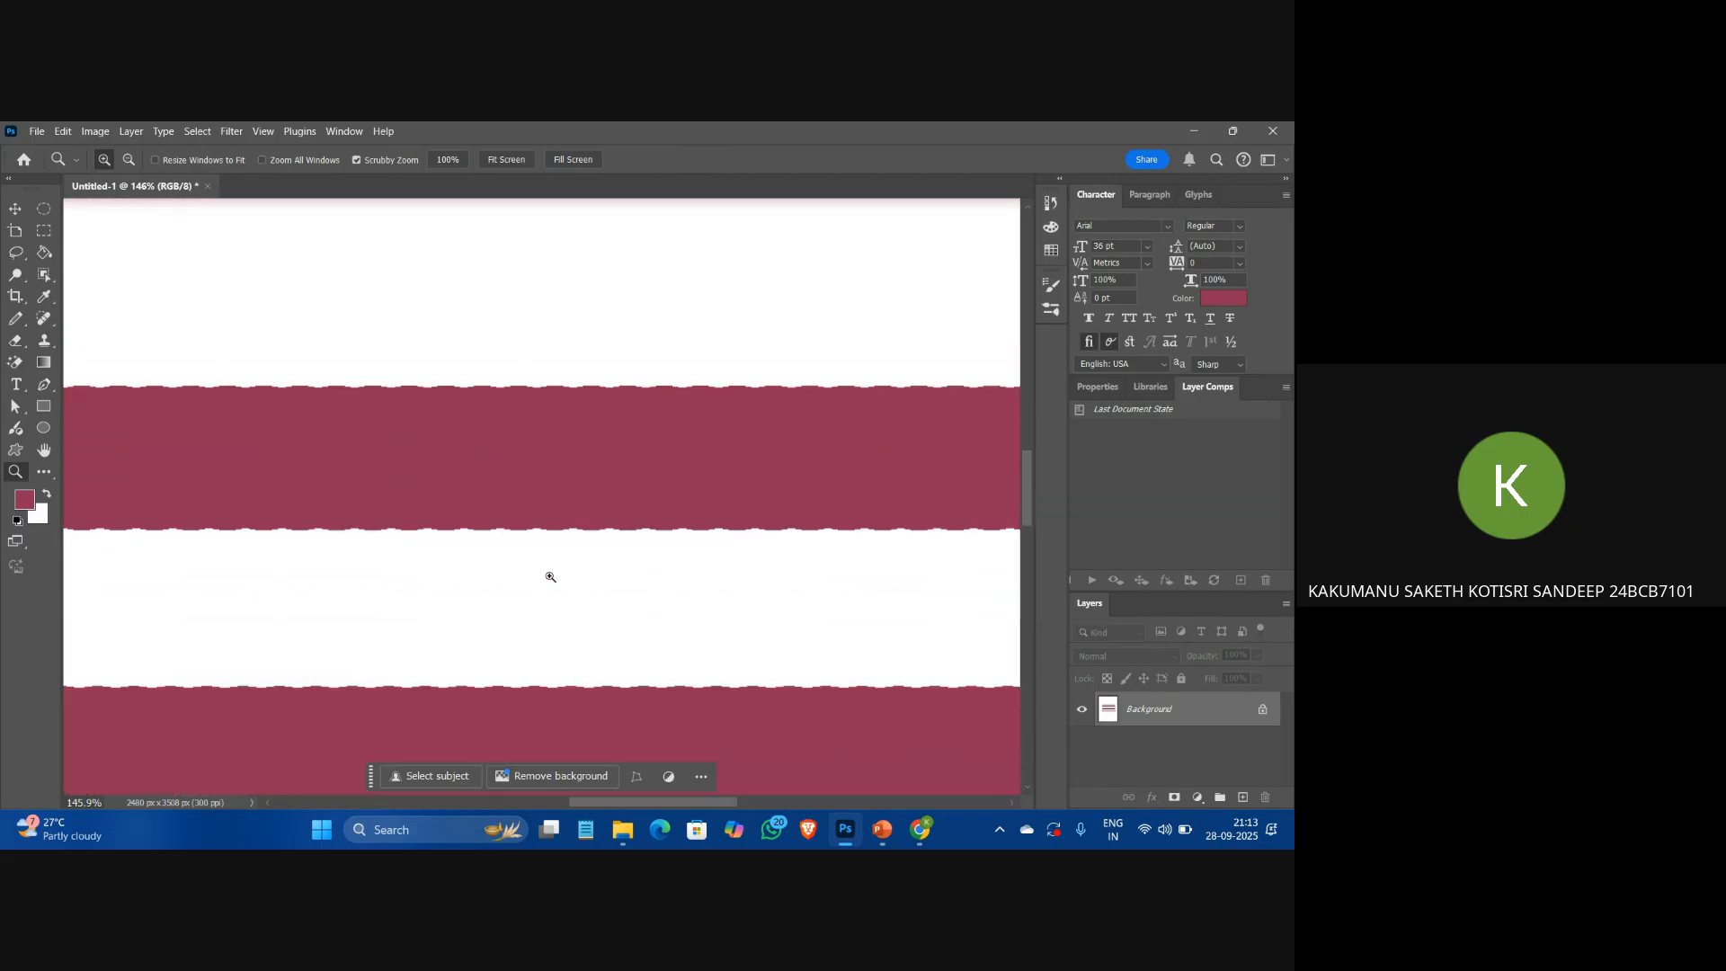
{"action": "scroll", "coordinate": [566, 562], "scroll_direction": "up", "scroll_amount": 3}
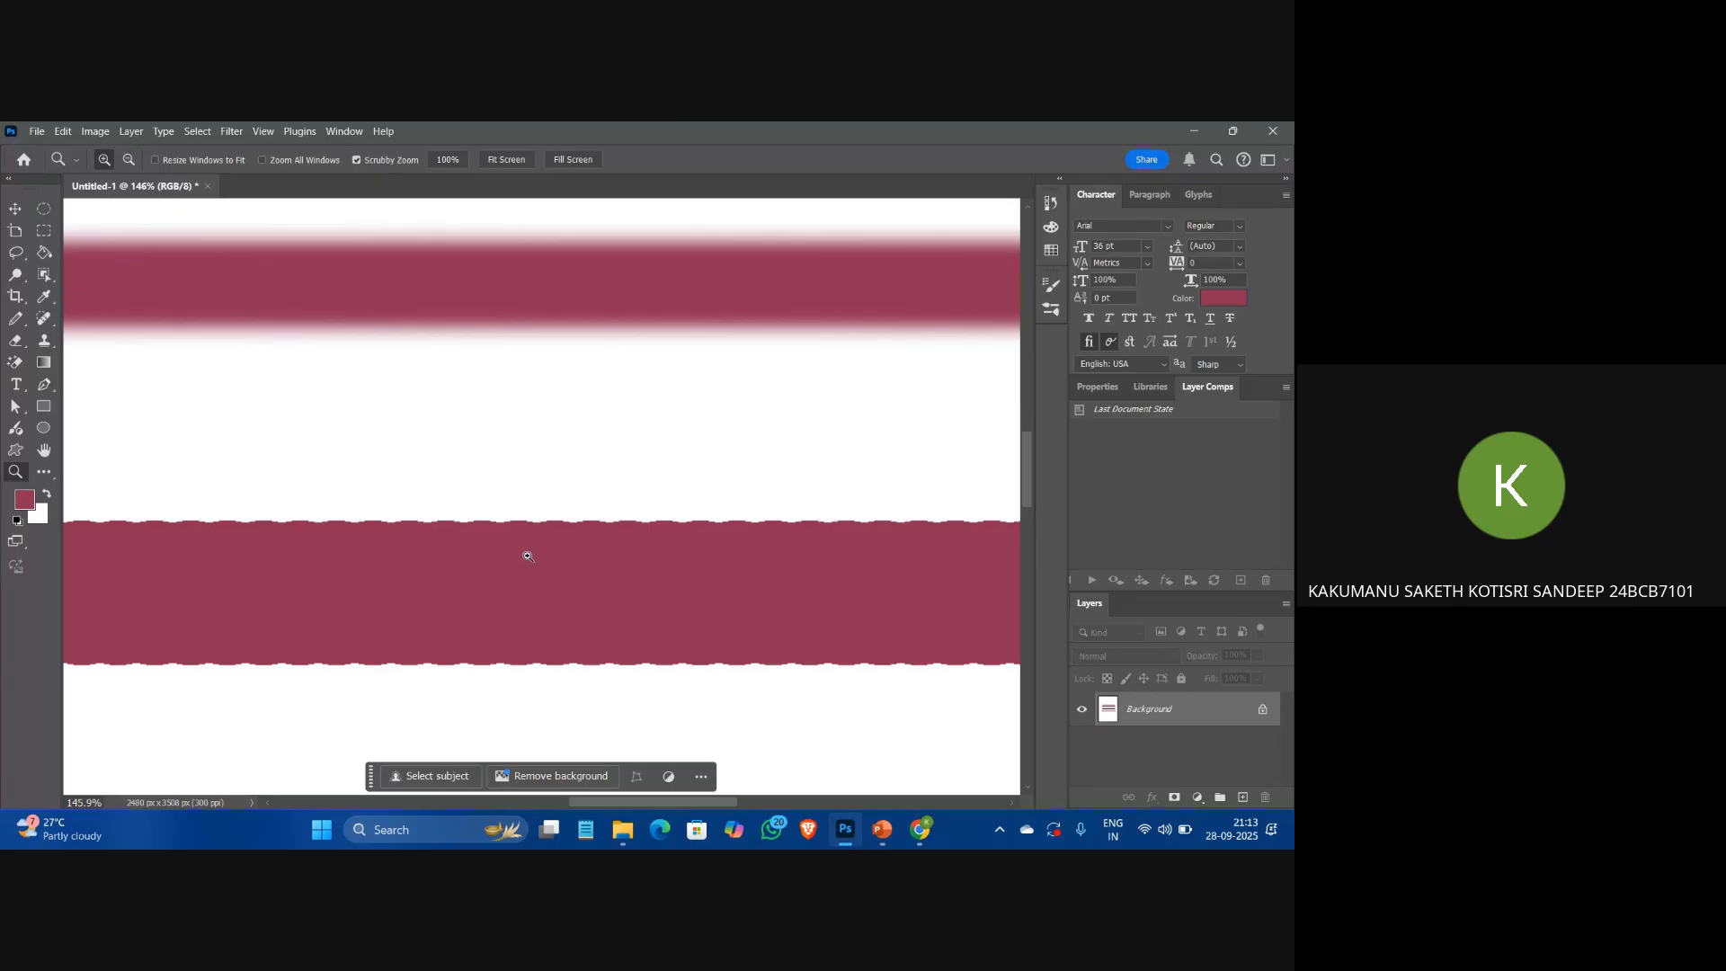
{"action": "scroll", "coordinate": [593, 652], "scroll_direction": "down", "scroll_amount": 4}
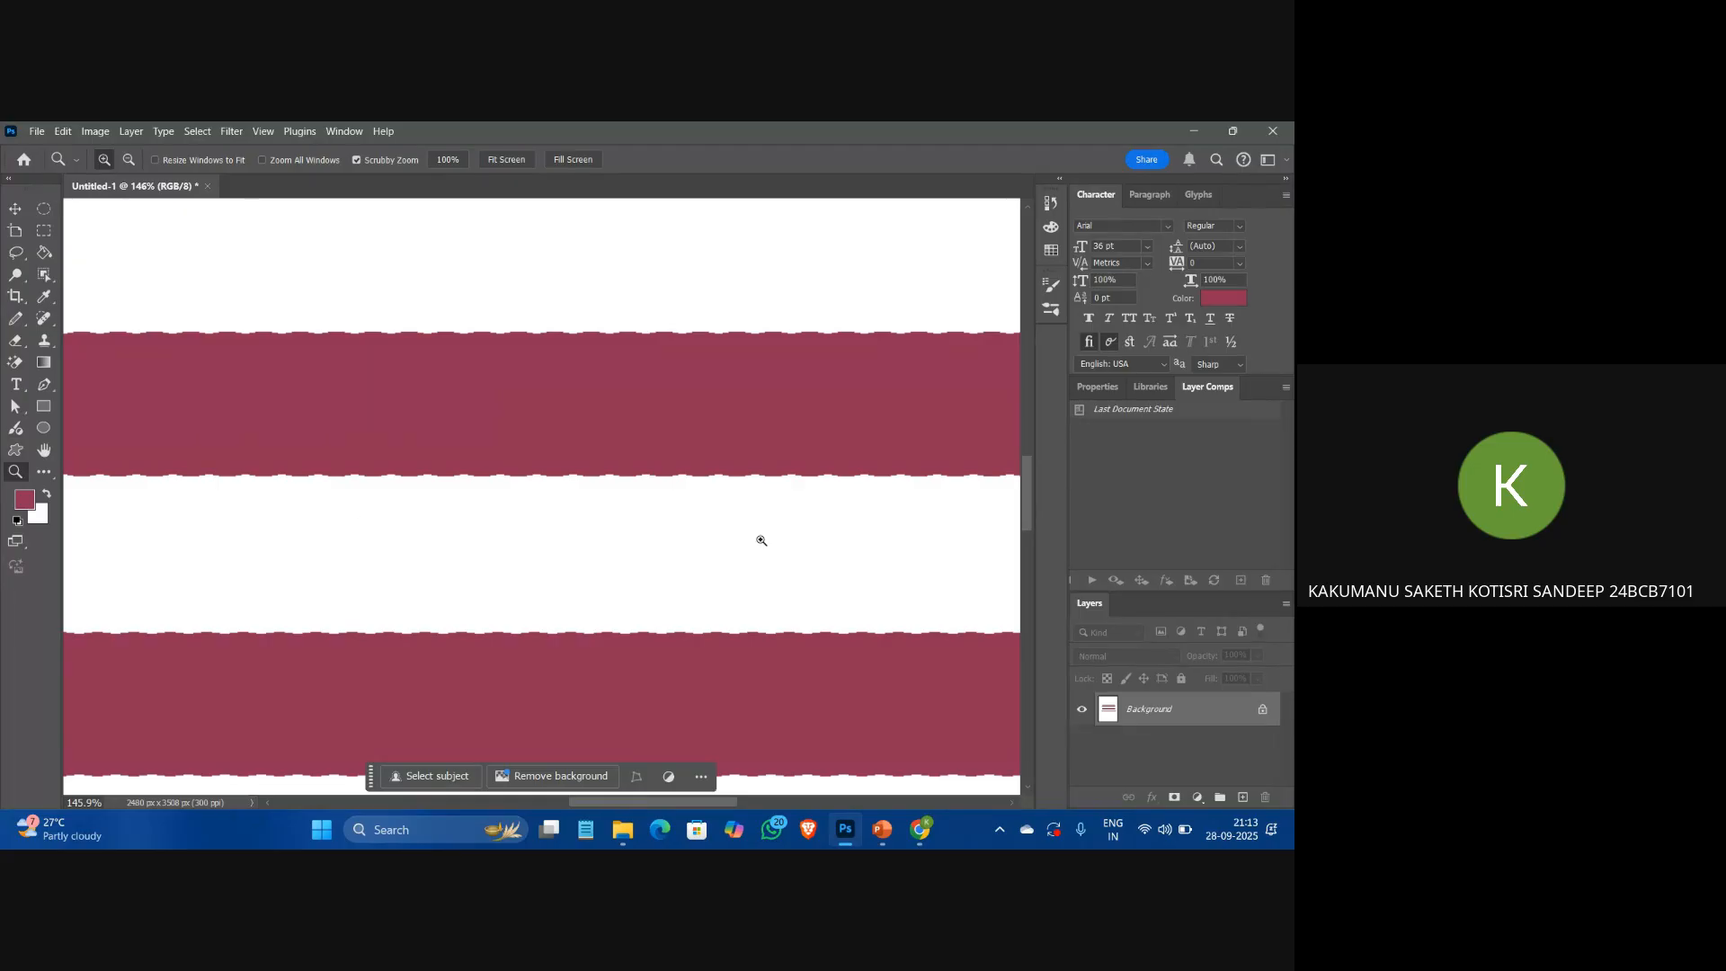
Examine the upper pencil line's edge toward its starting end at about 124%, and zoom out to 46.17% to view all four lines.
{"action": "left_click_drag", "start_coordinate": [572, 539], "coordinate": [581, 634]}
{"action": "scroll", "coordinate": [597, 605], "scroll_direction": "up", "scroll_amount": 1}
{"action": "scroll", "coordinate": [597, 610], "scroll_direction": "down", "scroll_amount": 1}
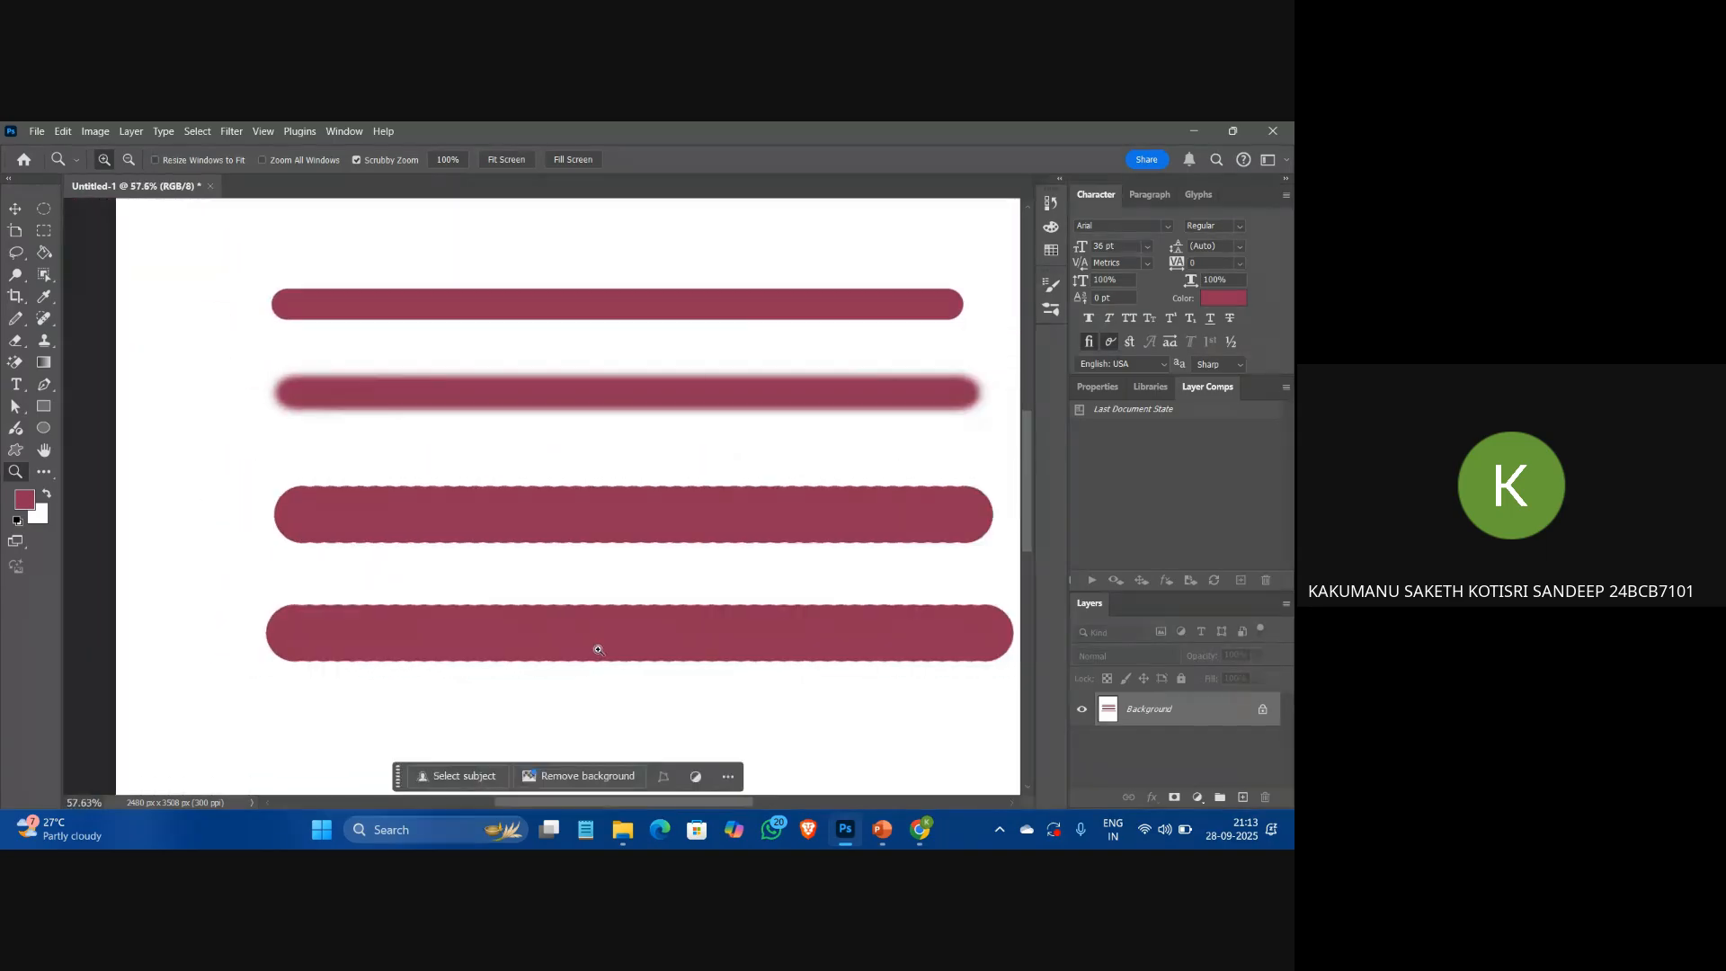
{"action": "left_click_drag", "start_coordinate": [608, 802], "coordinate": [644, 806]}
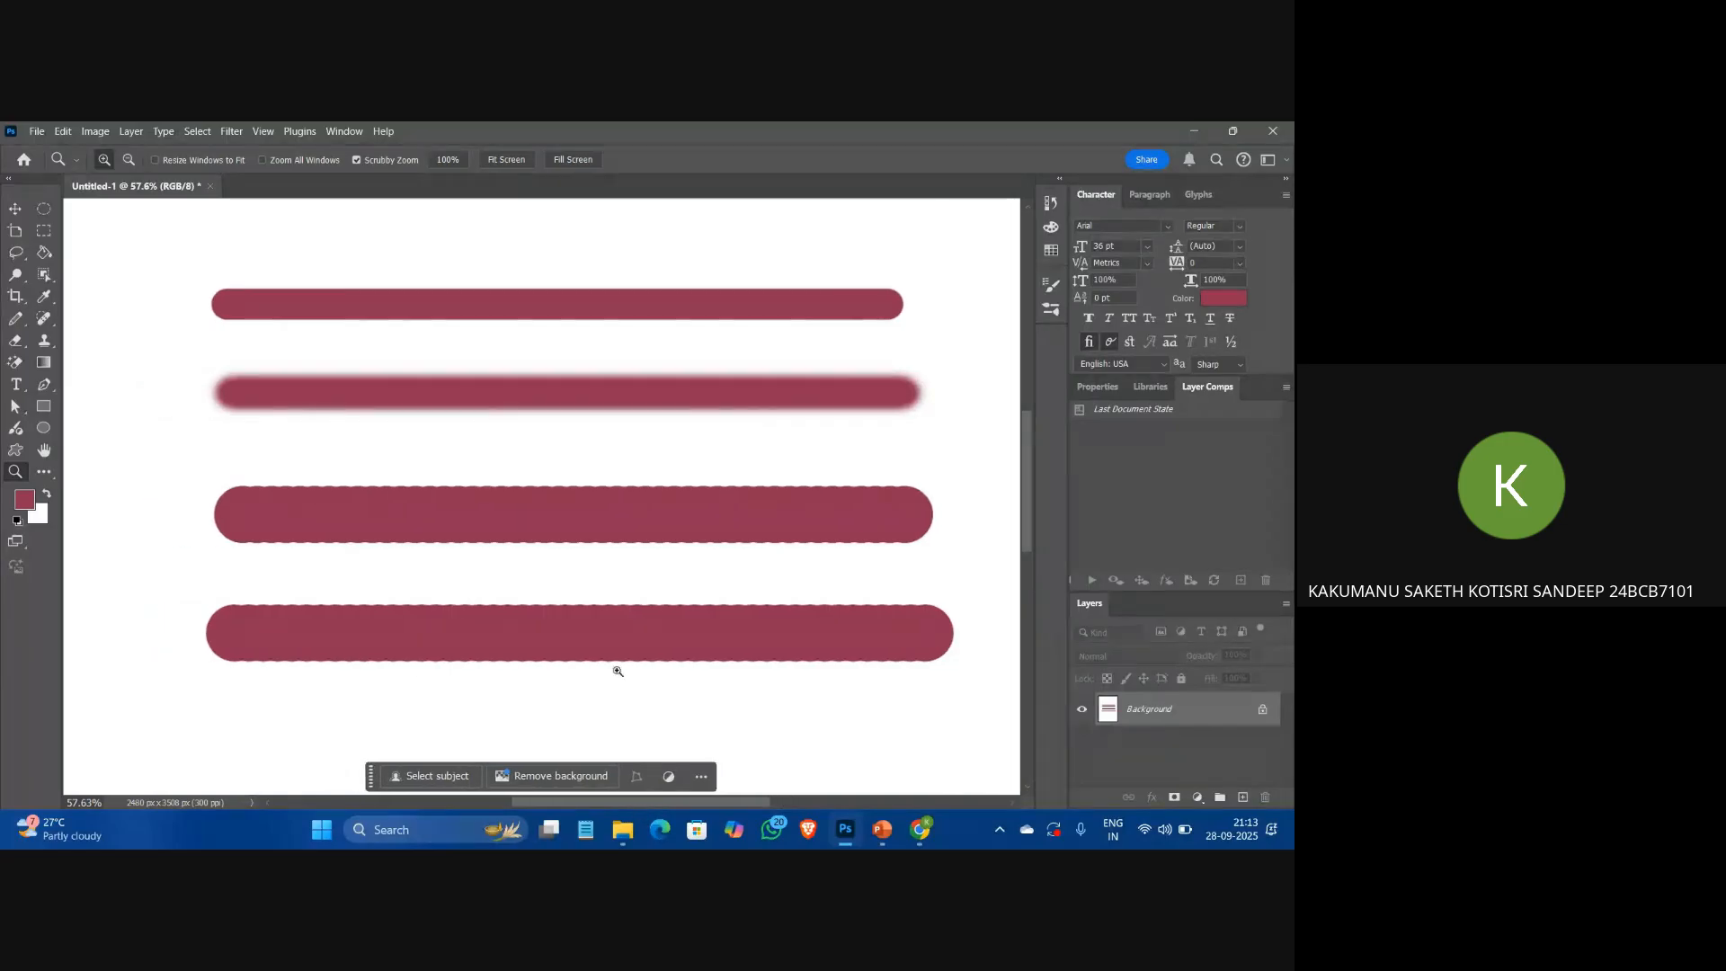
{"action": "left_click_drag", "start_coordinate": [567, 539], "coordinate": [617, 596]}
{"action": "scroll", "coordinate": [617, 596], "scroll_direction": "up", "scroll_amount": 3}
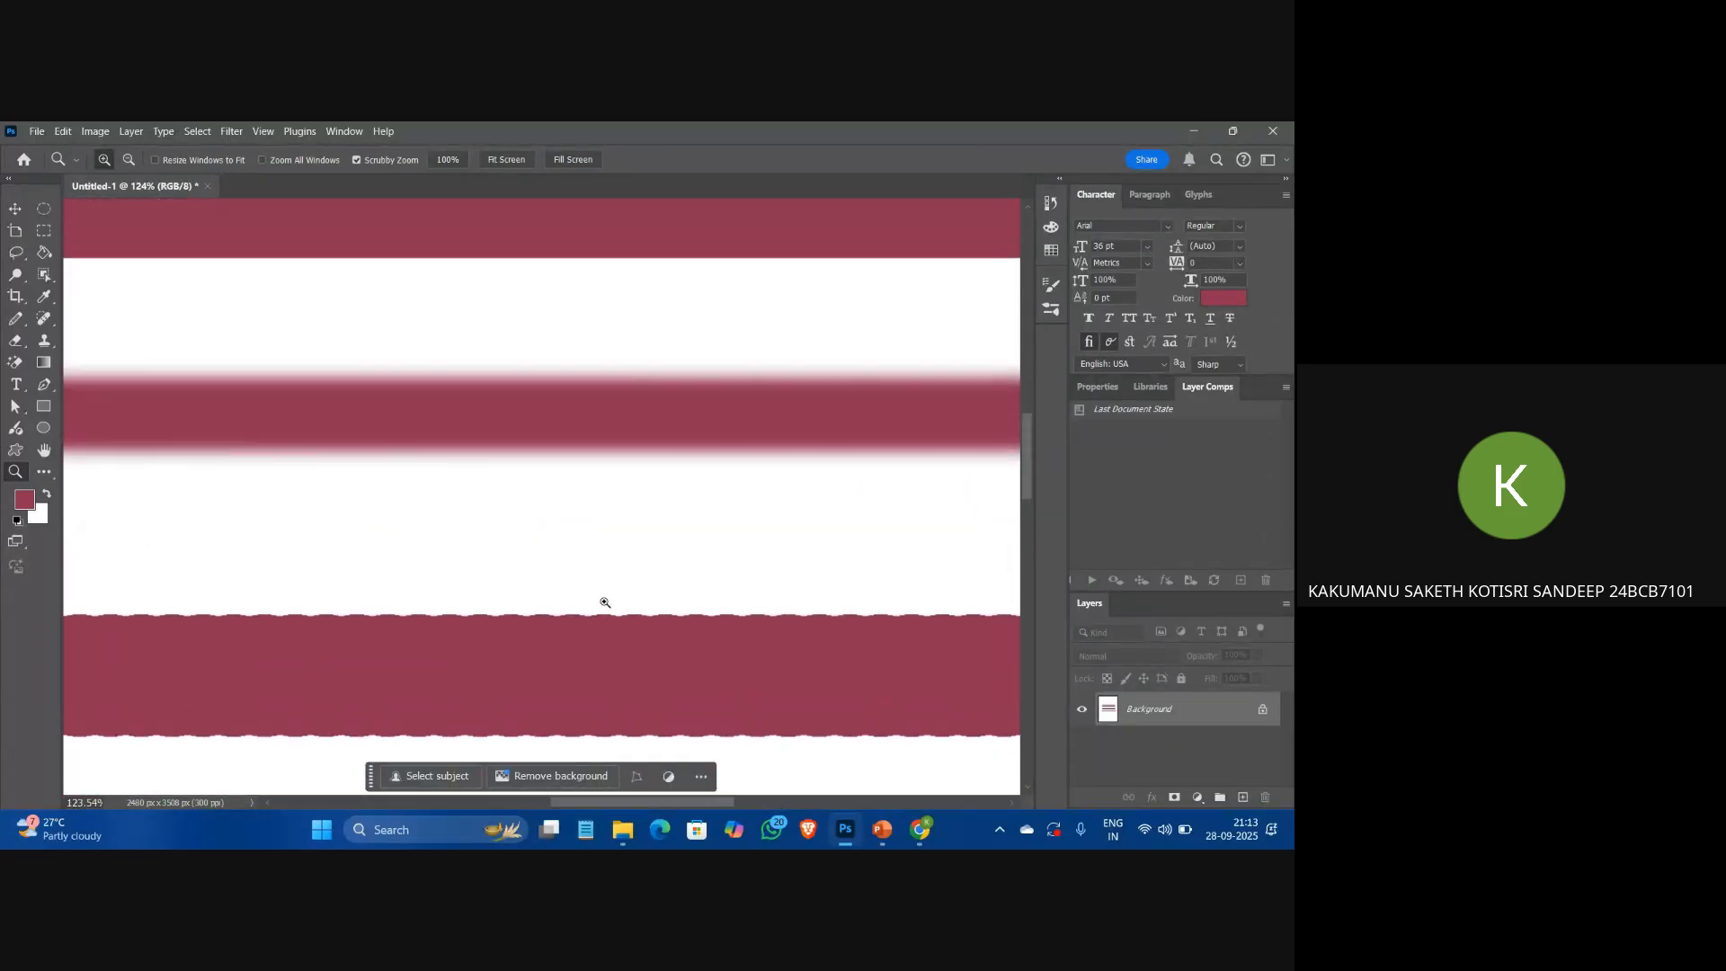
{"action": "scroll", "coordinate": [603, 603], "scroll_direction": "down", "scroll_amount": 2}
{"action": "left_click_drag", "start_coordinate": [629, 803], "coordinate": [590, 803]}
{"action": "scroll", "coordinate": [651, 596], "scroll_direction": "down", "scroll_amount": 1}
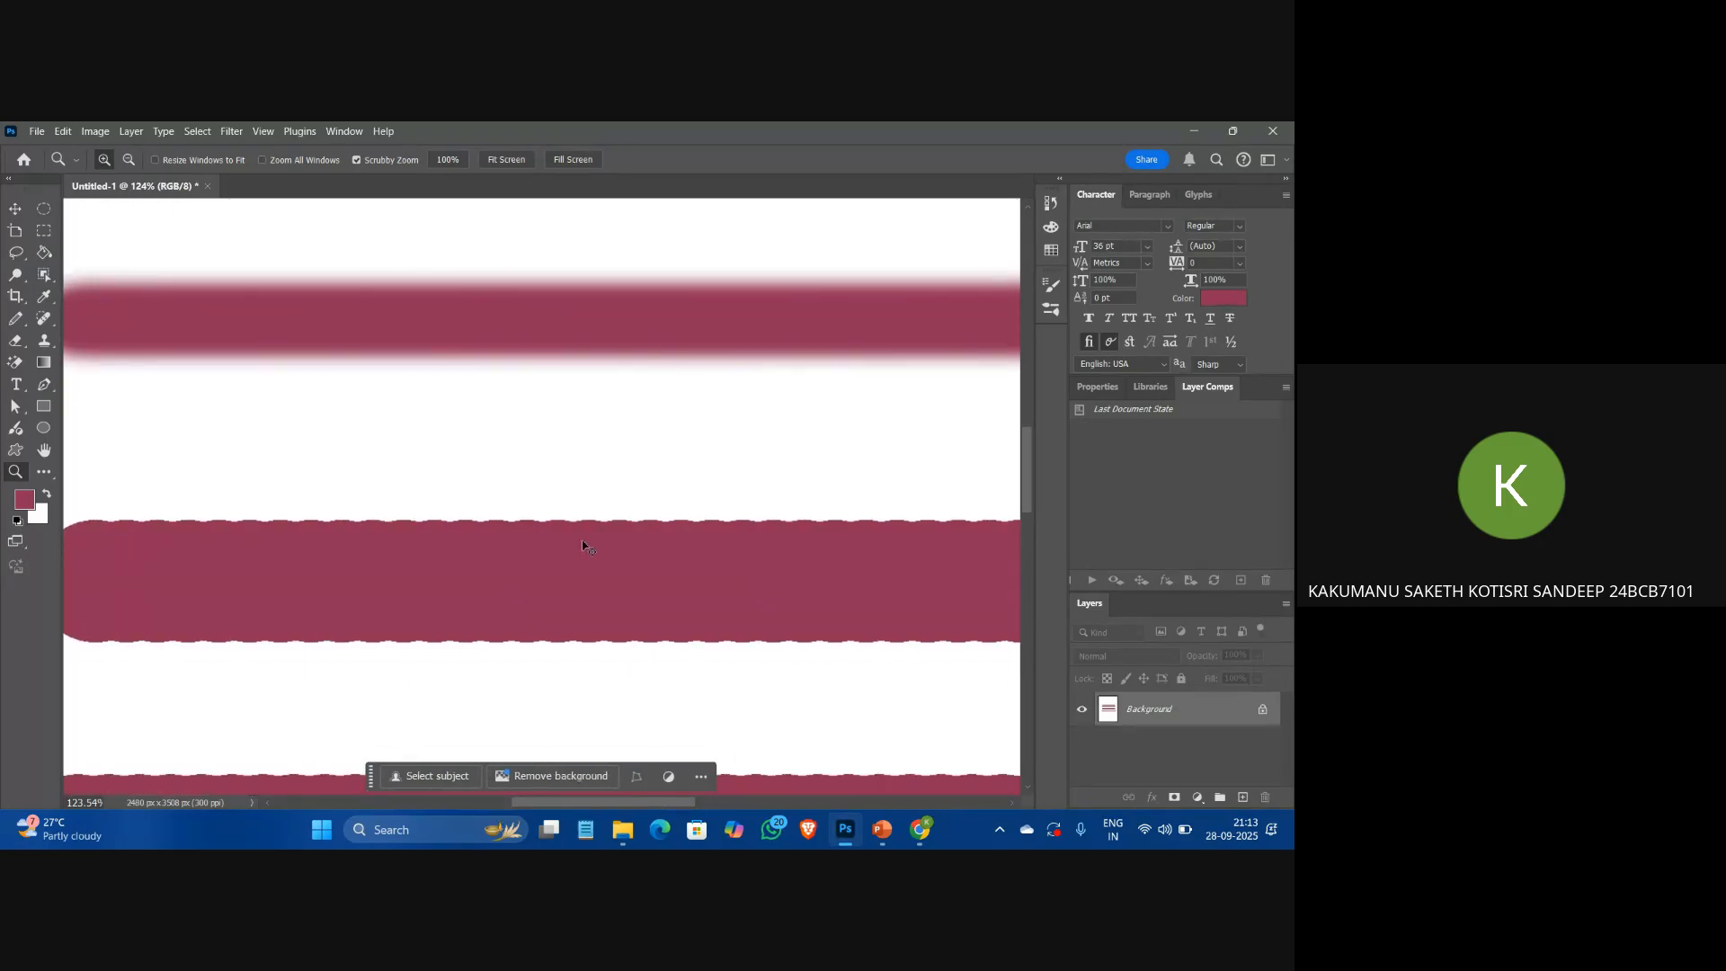
{"action": "left_click_drag", "start_coordinate": [712, 542], "coordinate": [458, 727]}
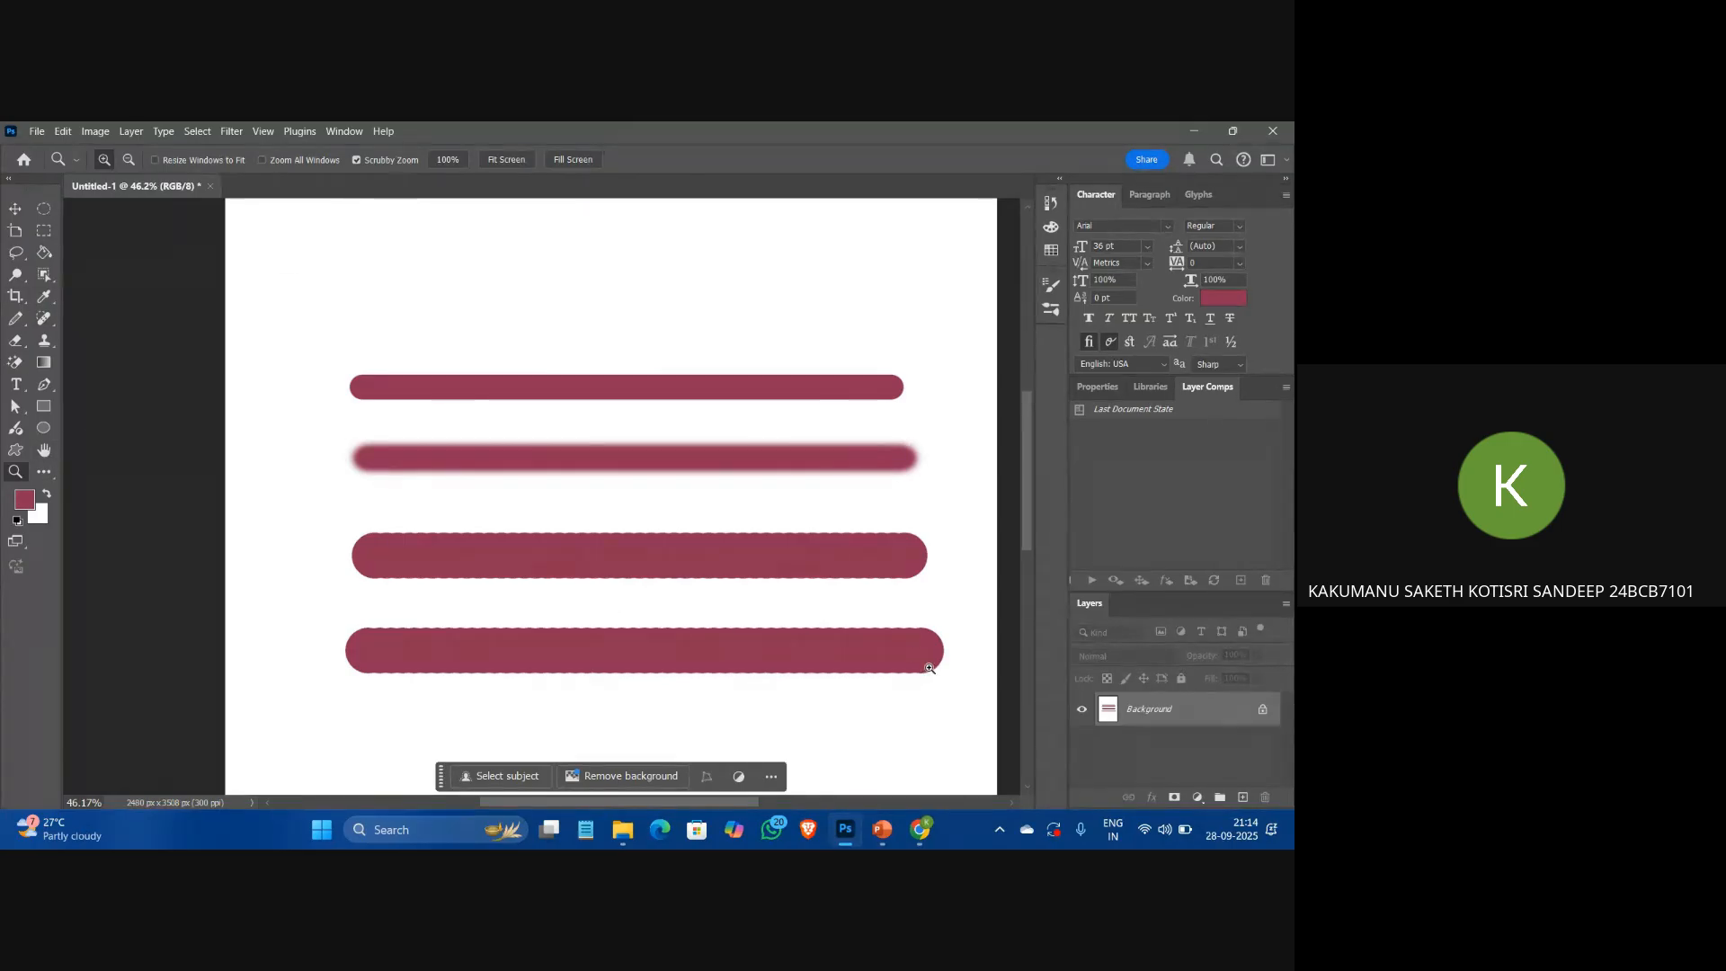
Set the foreground color to blue #5a97be and fill the hard and soft brush lines with the Paint Bucket tool.
{"action": "left_click", "coordinate": [45, 255]}
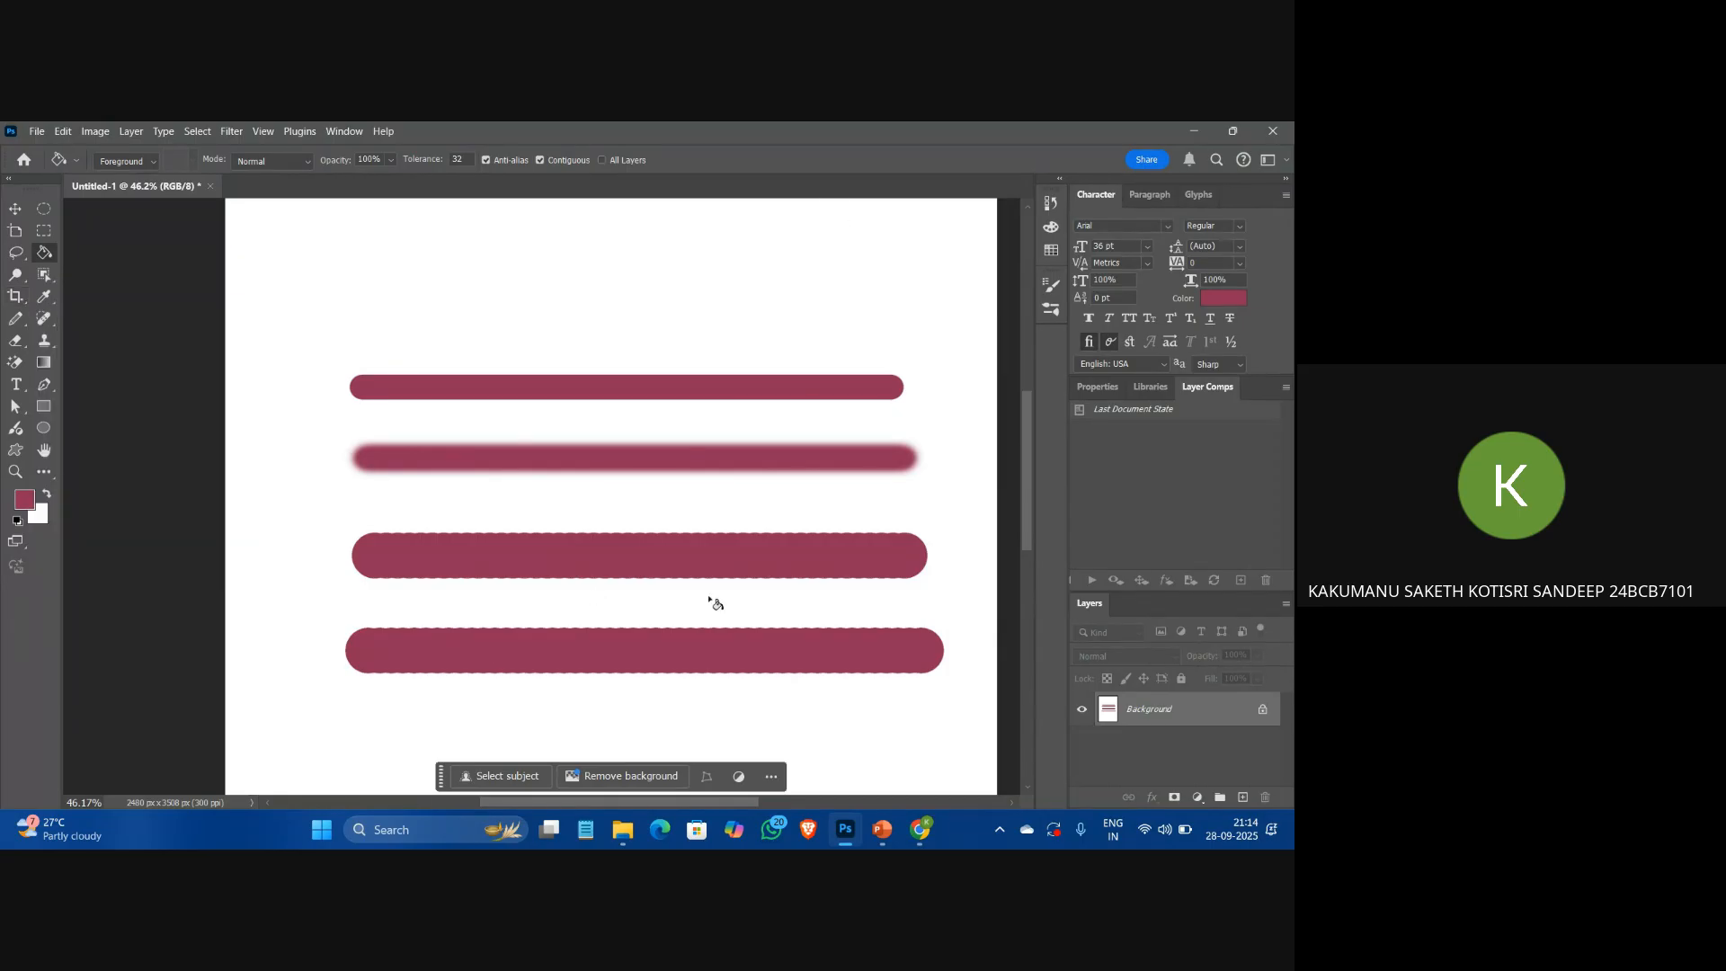
{"action": "left_click_drag", "start_coordinate": [617, 802], "coordinate": [629, 803]}
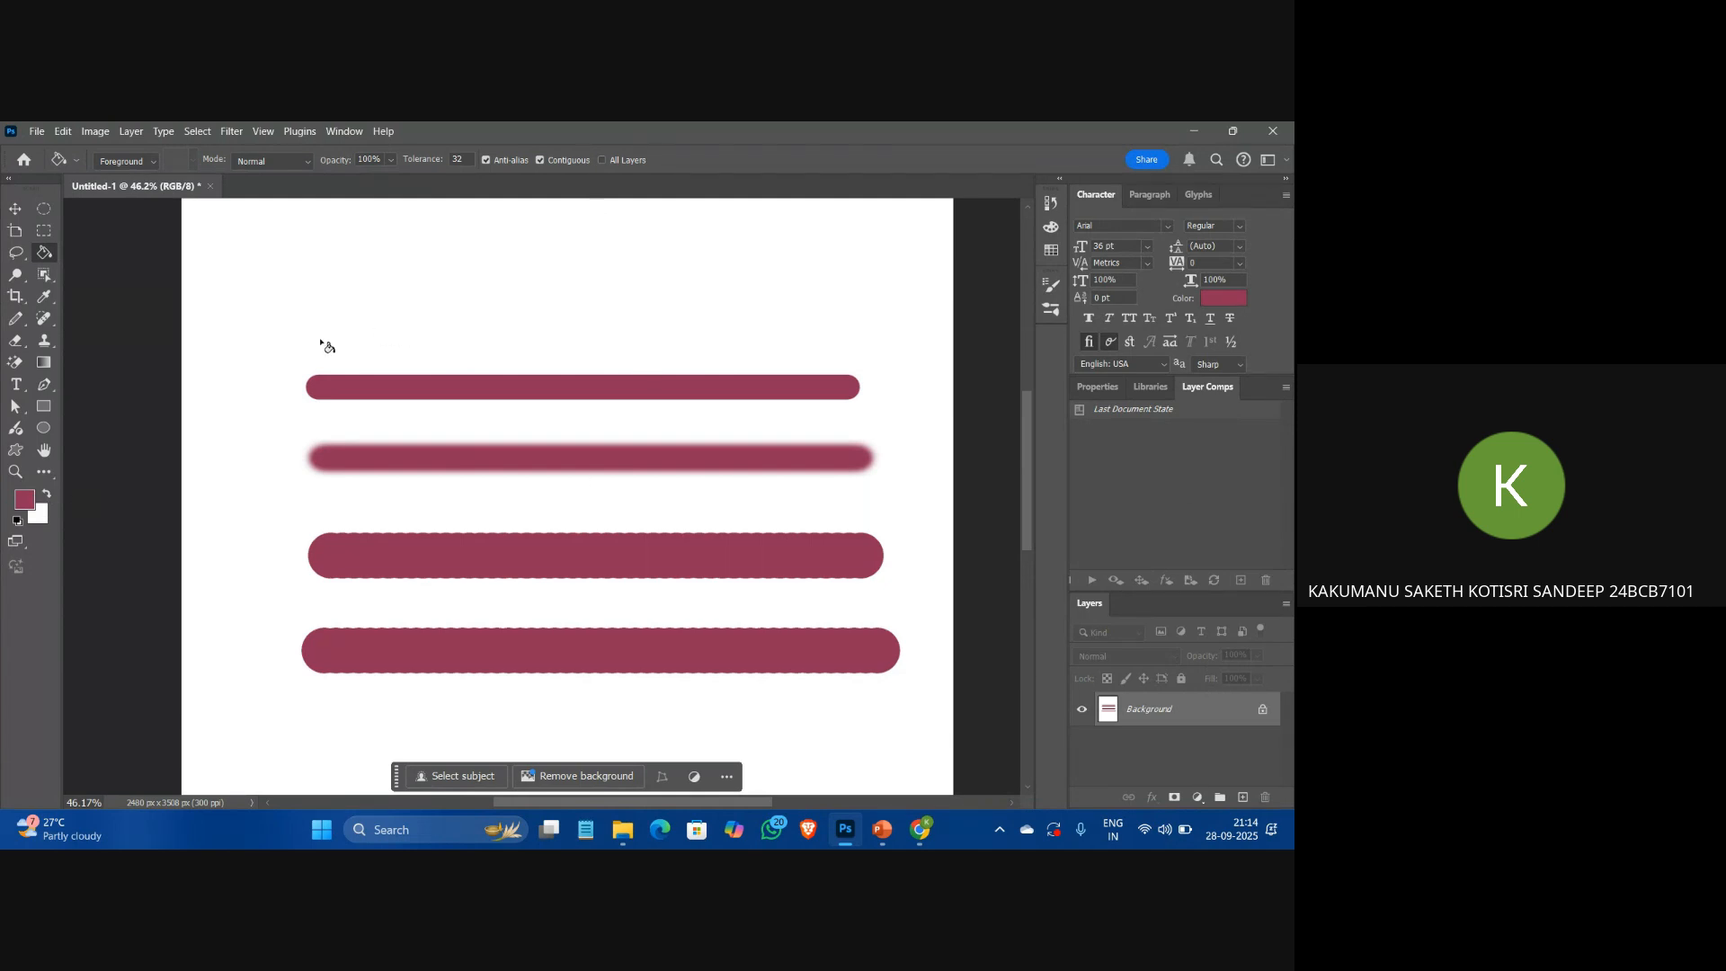
{"action": "left_click", "coordinate": [26, 500]}
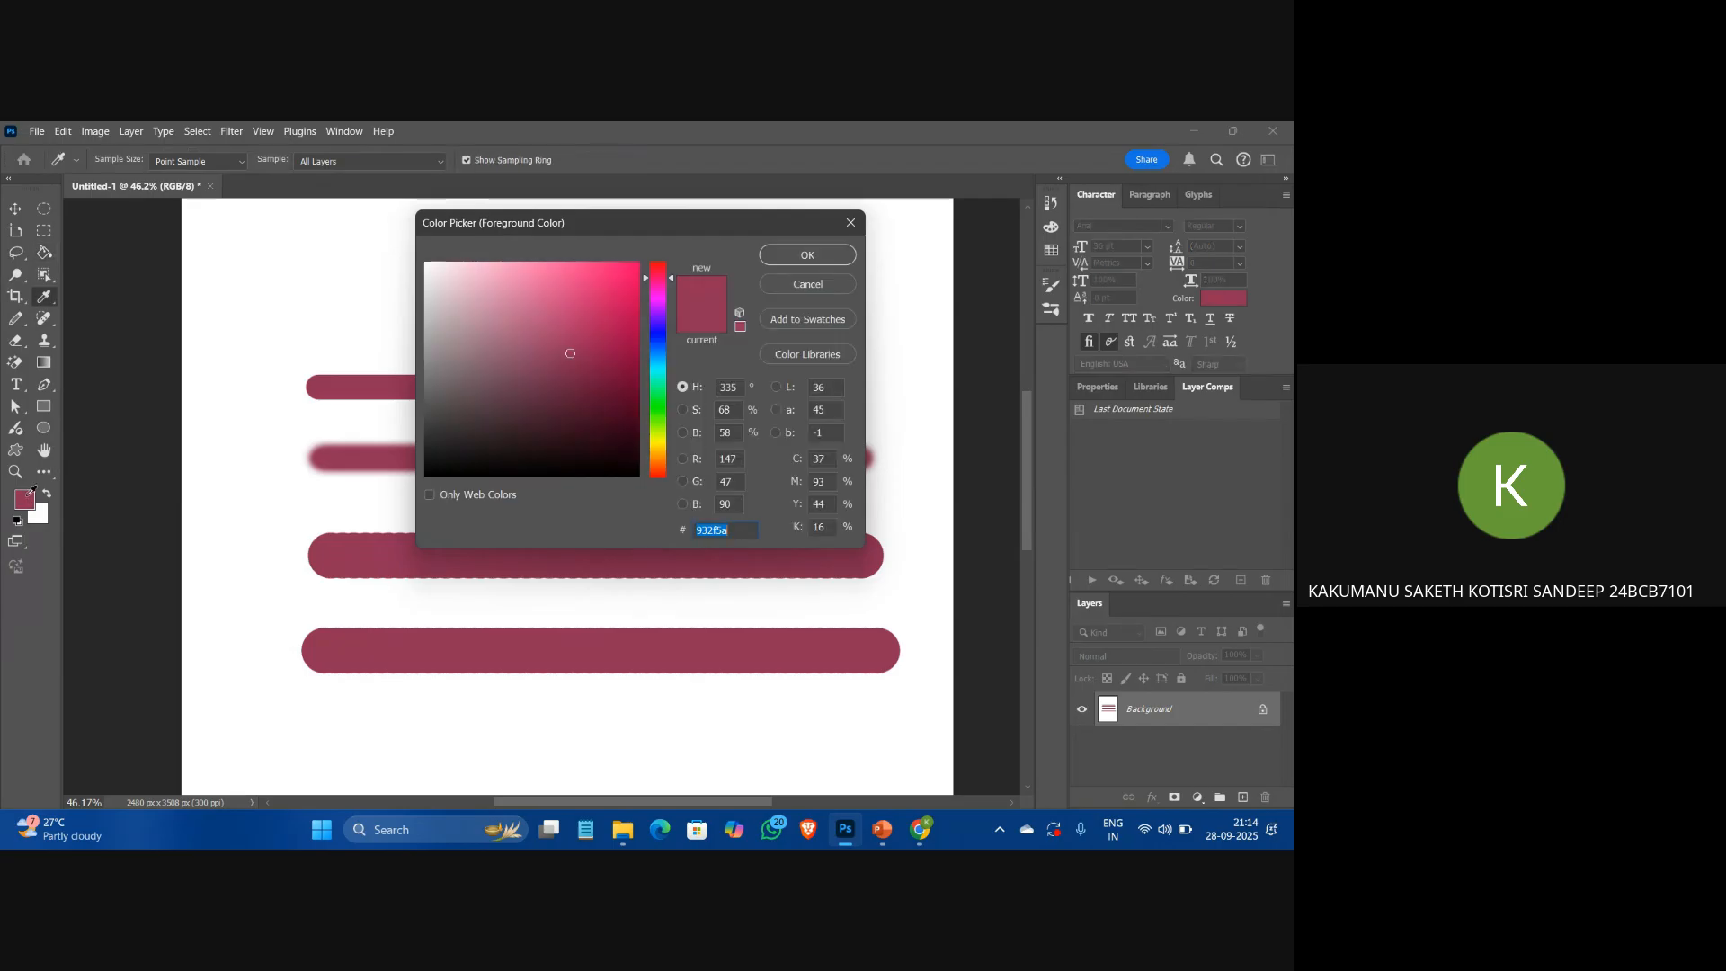
{"action": "left_click", "coordinate": [655, 354]}
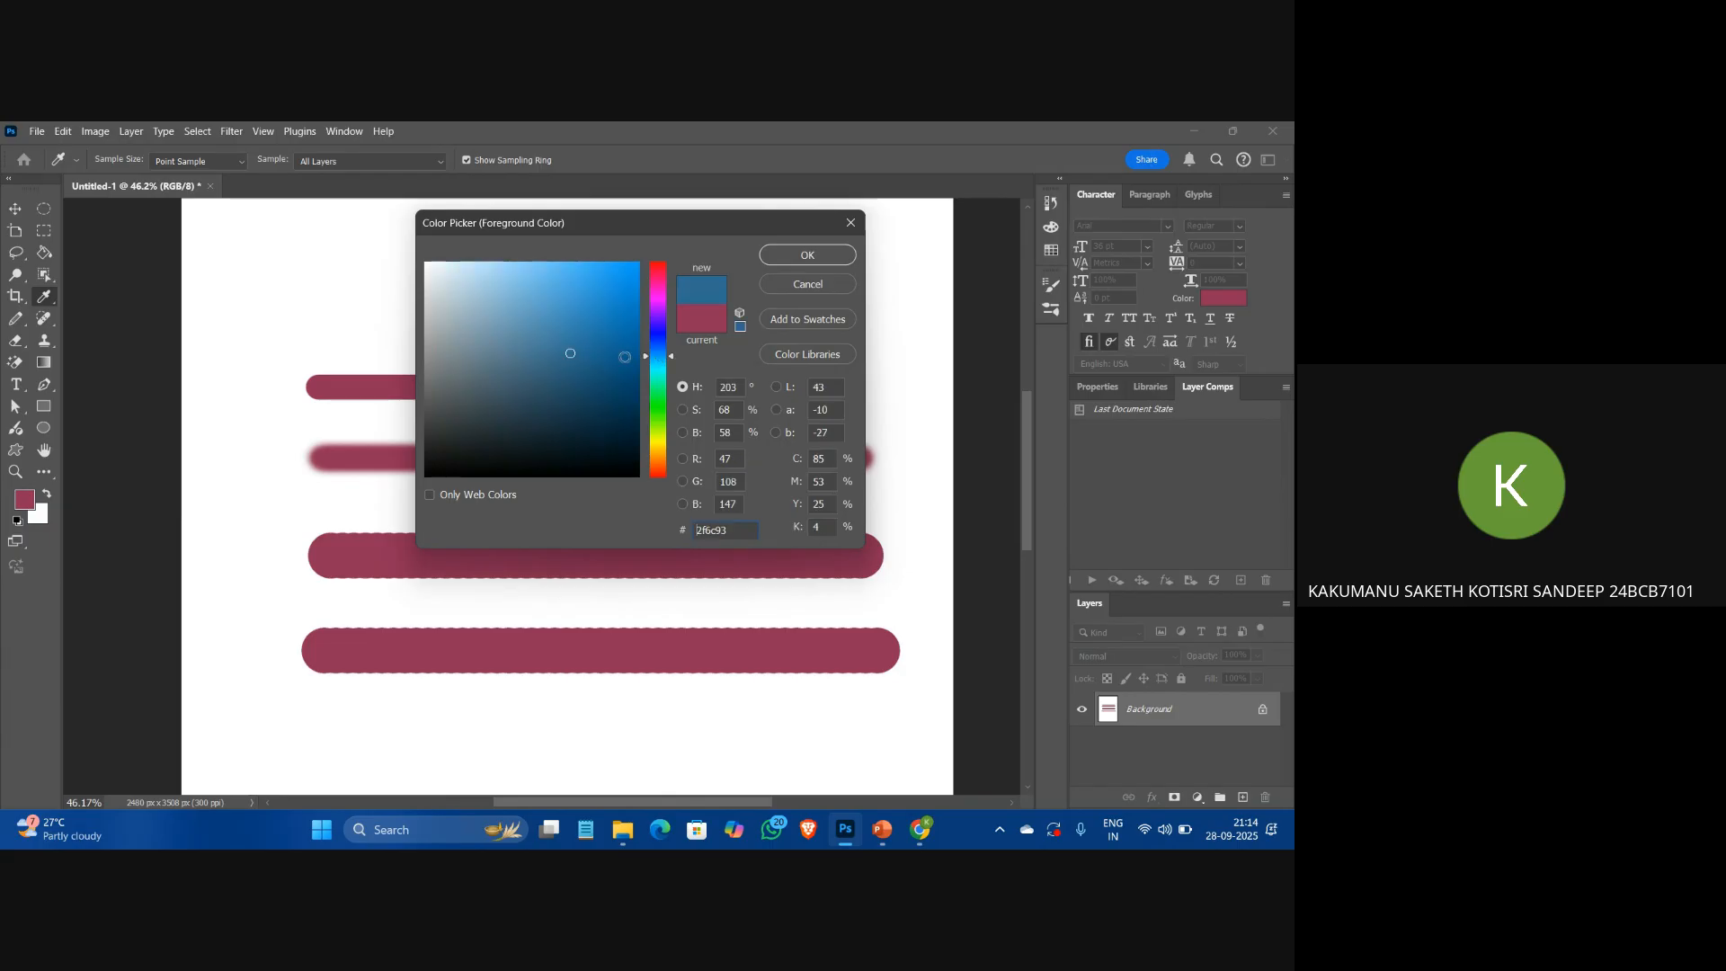
{"action": "left_click", "coordinate": [536, 317]}
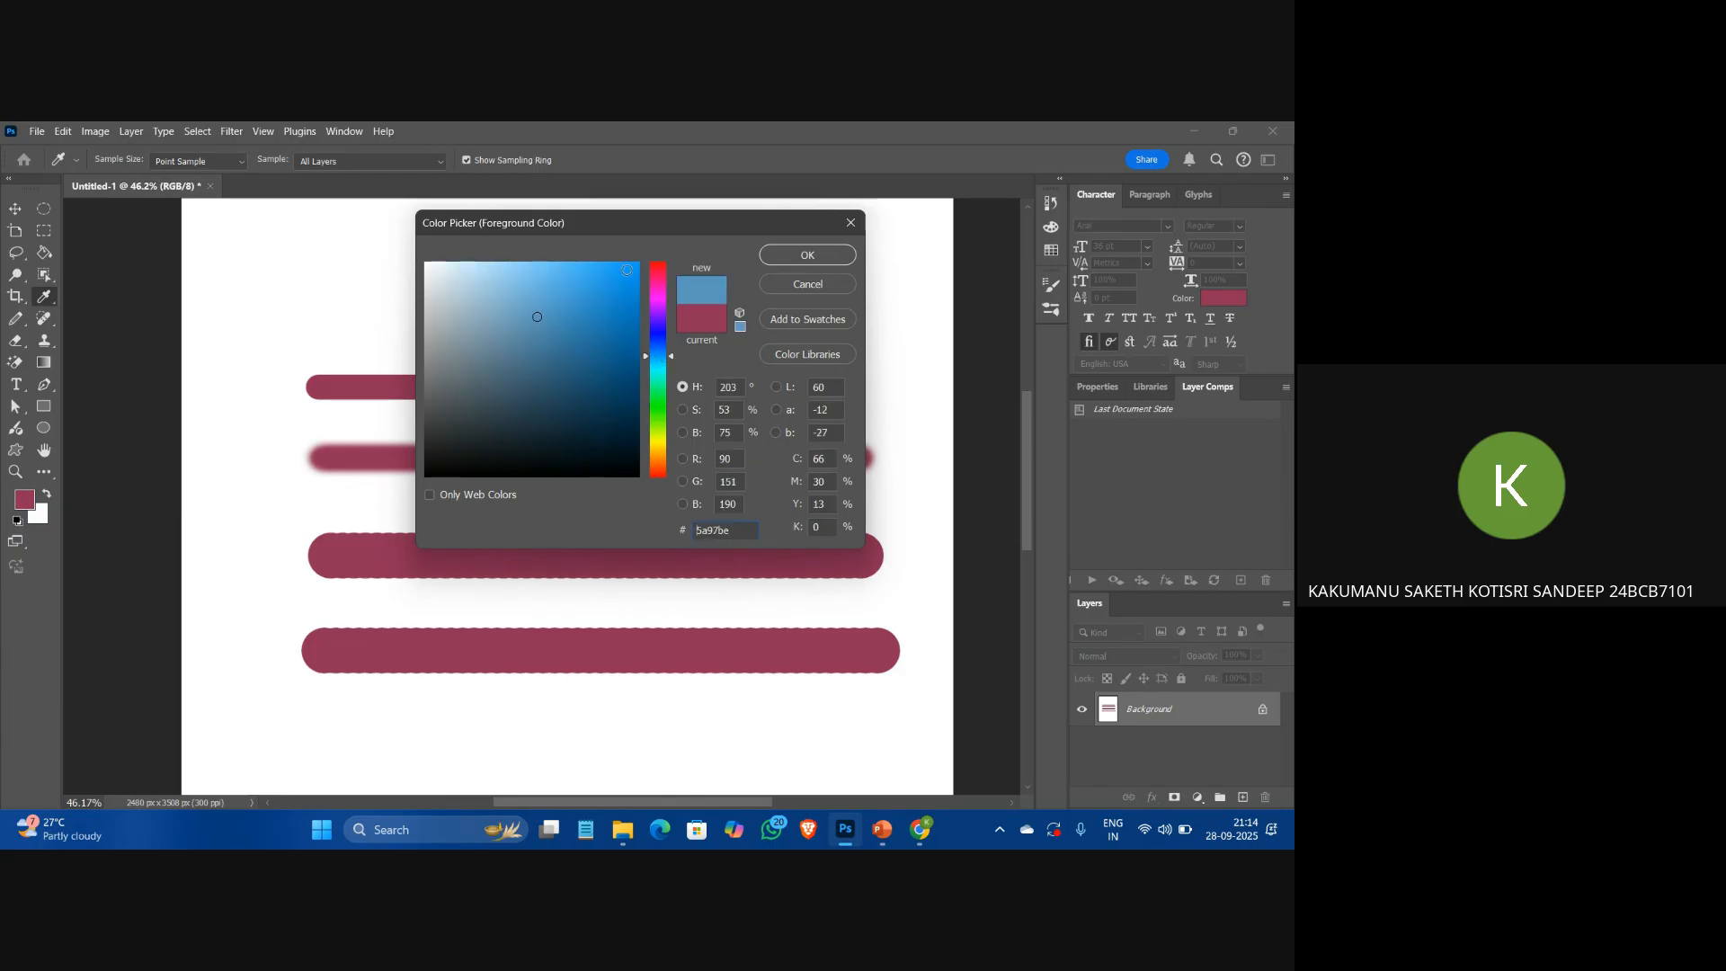
{"action": "left_click", "coordinate": [779, 255]}
{"action": "key", "text": "g"}
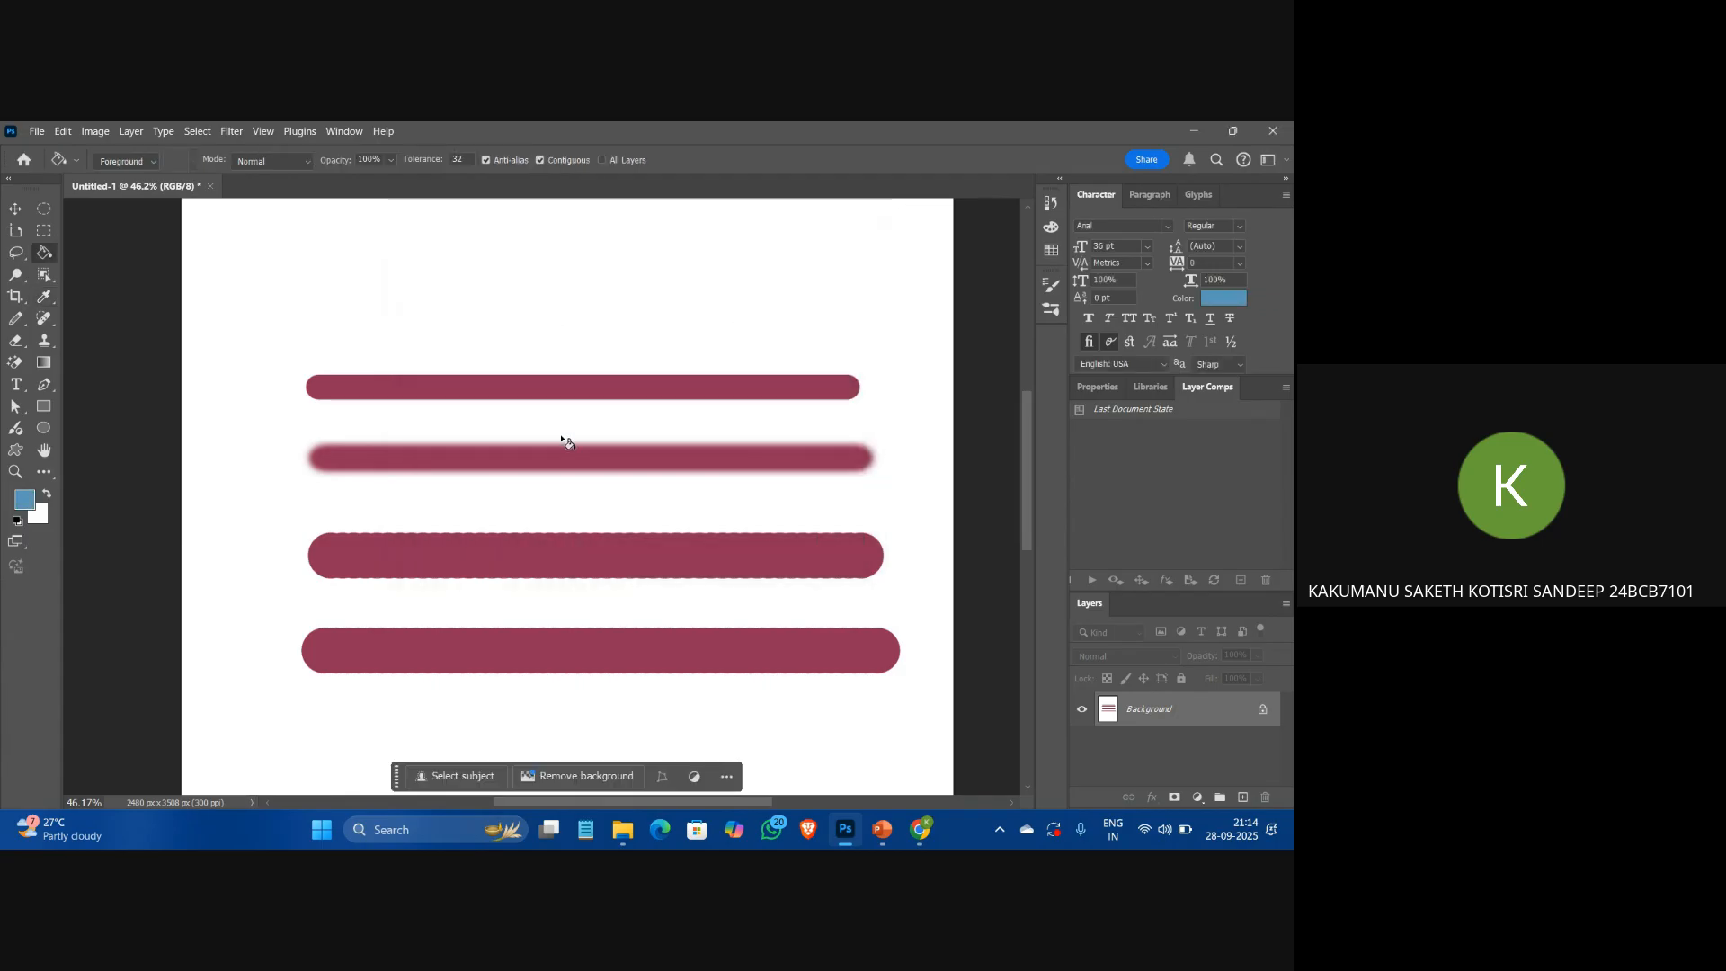
{"action": "left_click", "coordinate": [531, 385]}
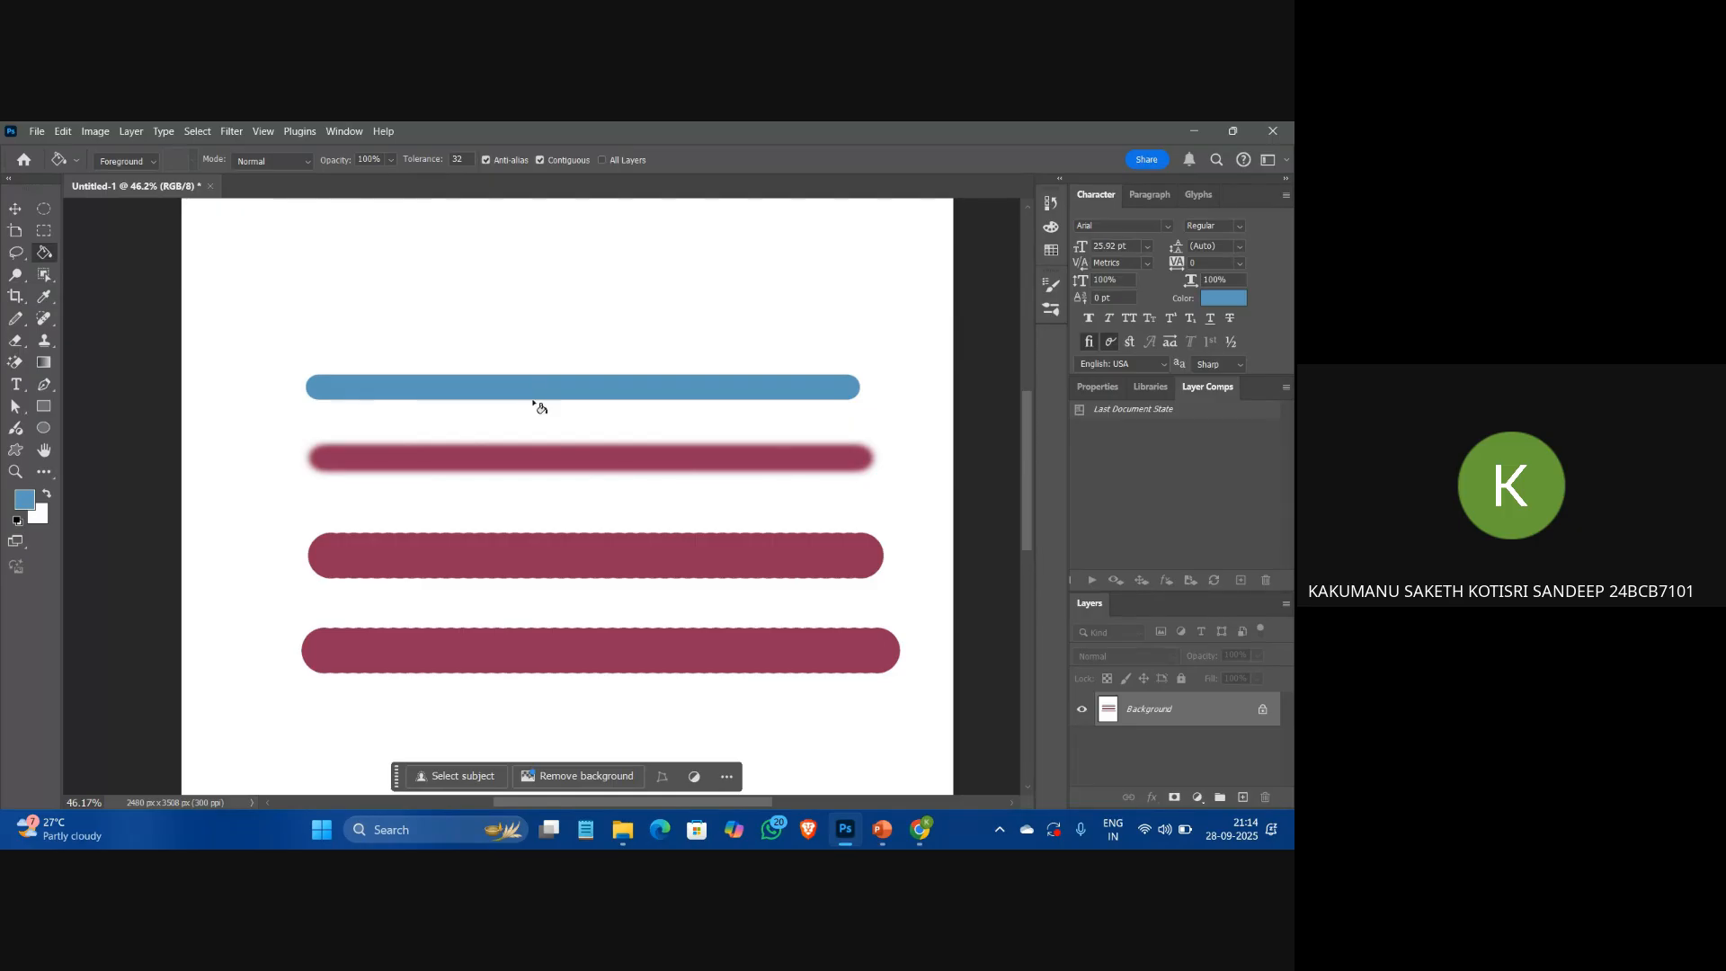
{"action": "left_click", "coordinate": [568, 464]}
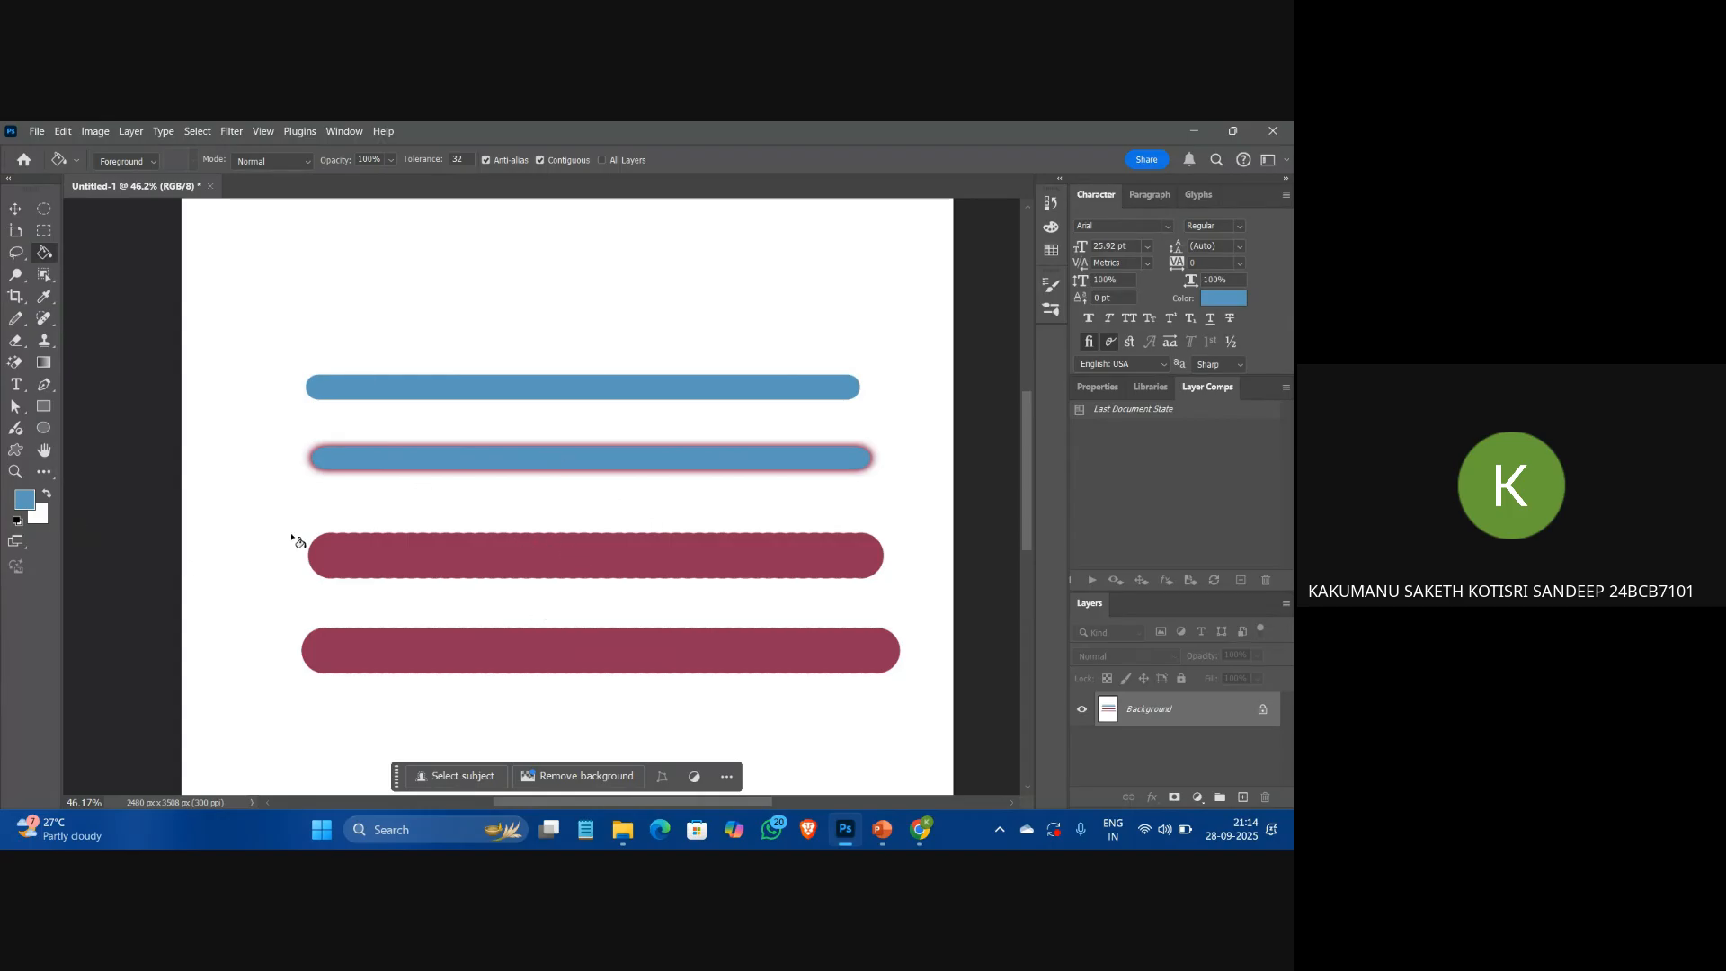
Change the foreground color to purple #685abe and fill the soft brush line and the lowest pencil line with it.
{"action": "left_click", "coordinate": [24, 500]}
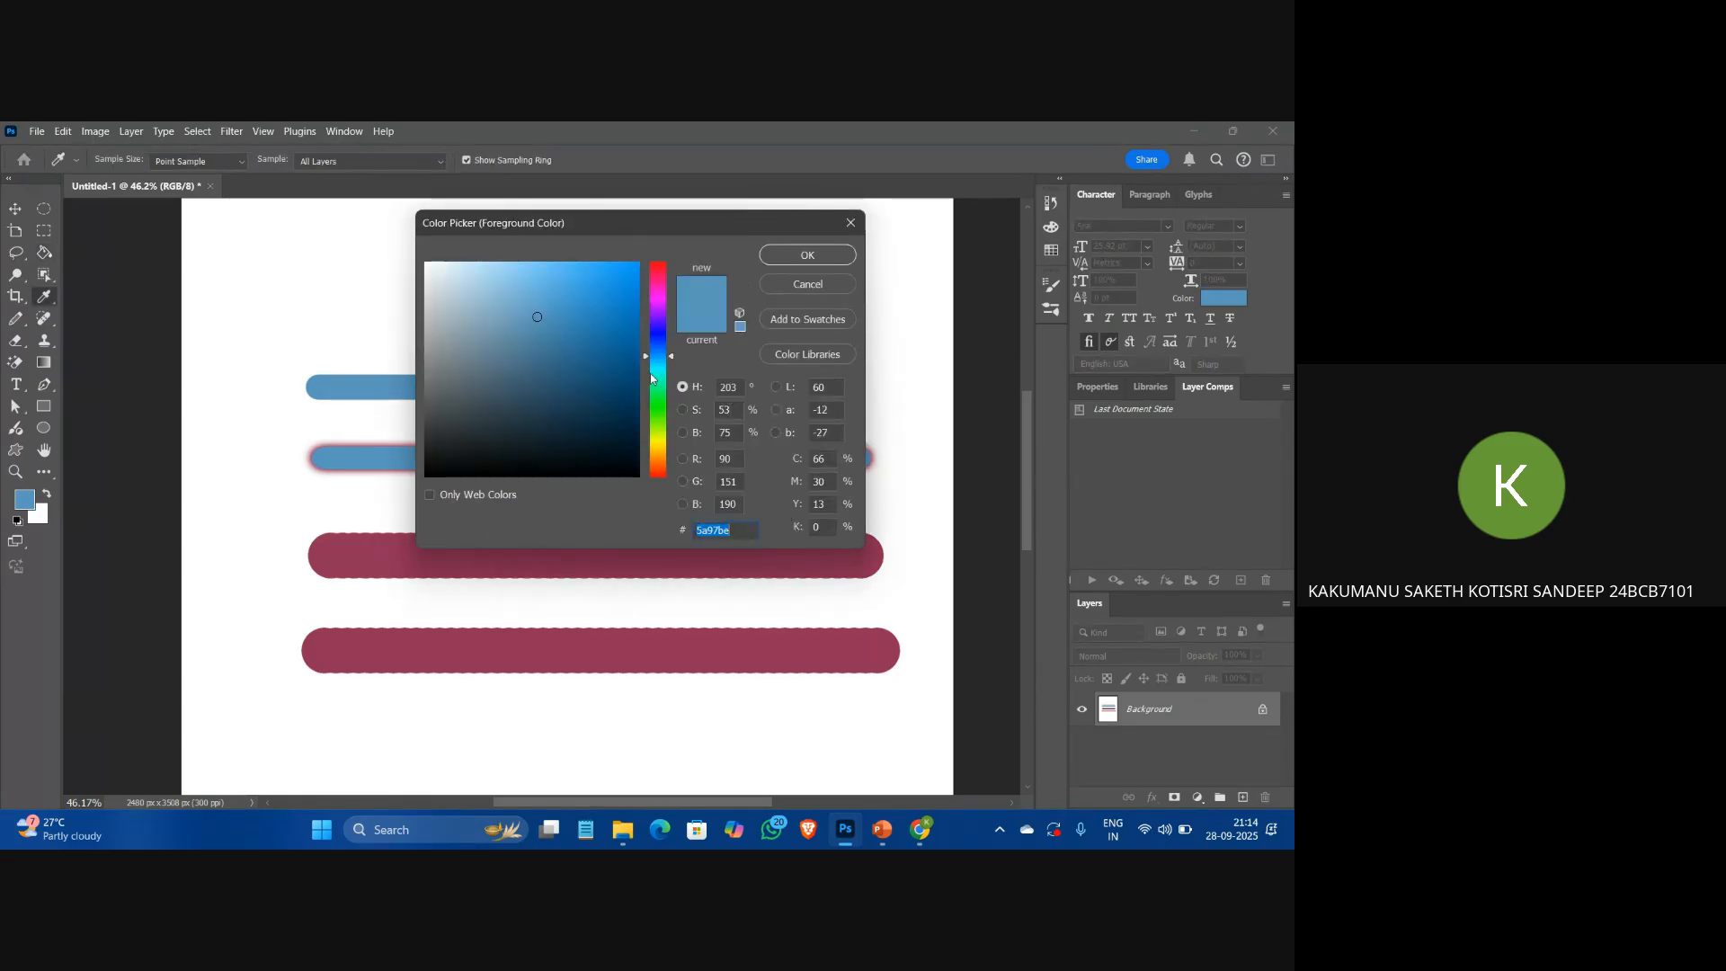
{"action": "left_click_drag", "start_coordinate": [652, 378], "coordinate": [654, 331]}
{"action": "left_click", "coordinate": [807, 254]}
{"action": "key", "text": "g"}
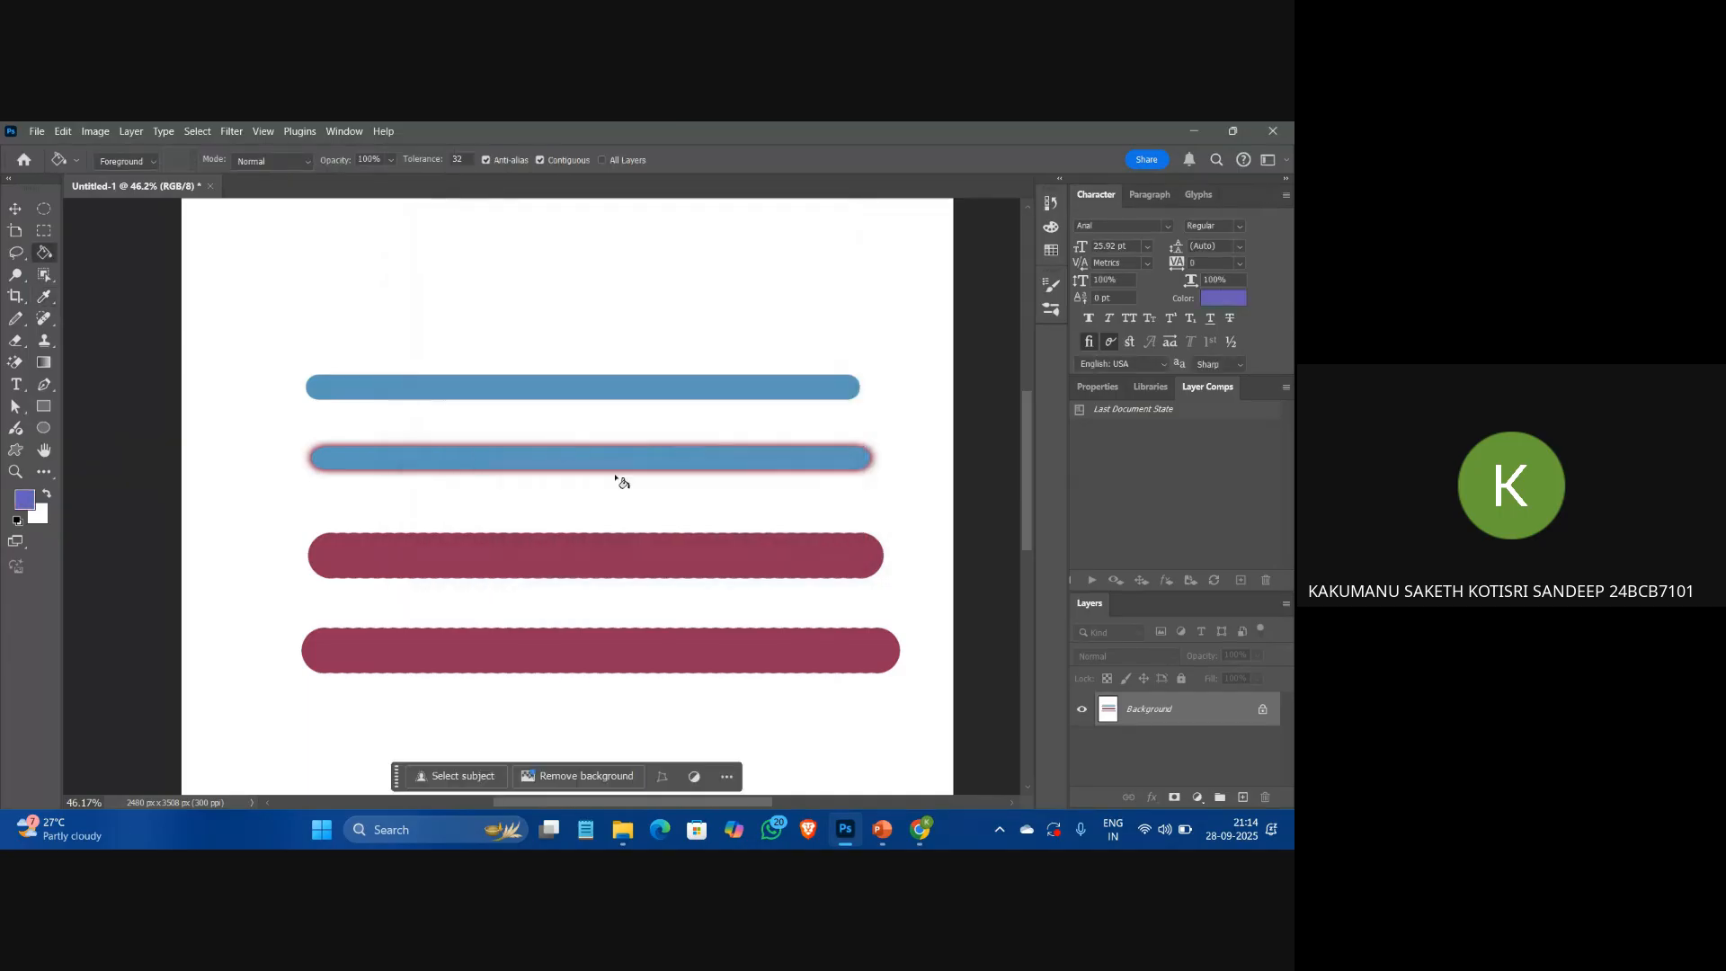
{"action": "left_click", "coordinate": [575, 462]}
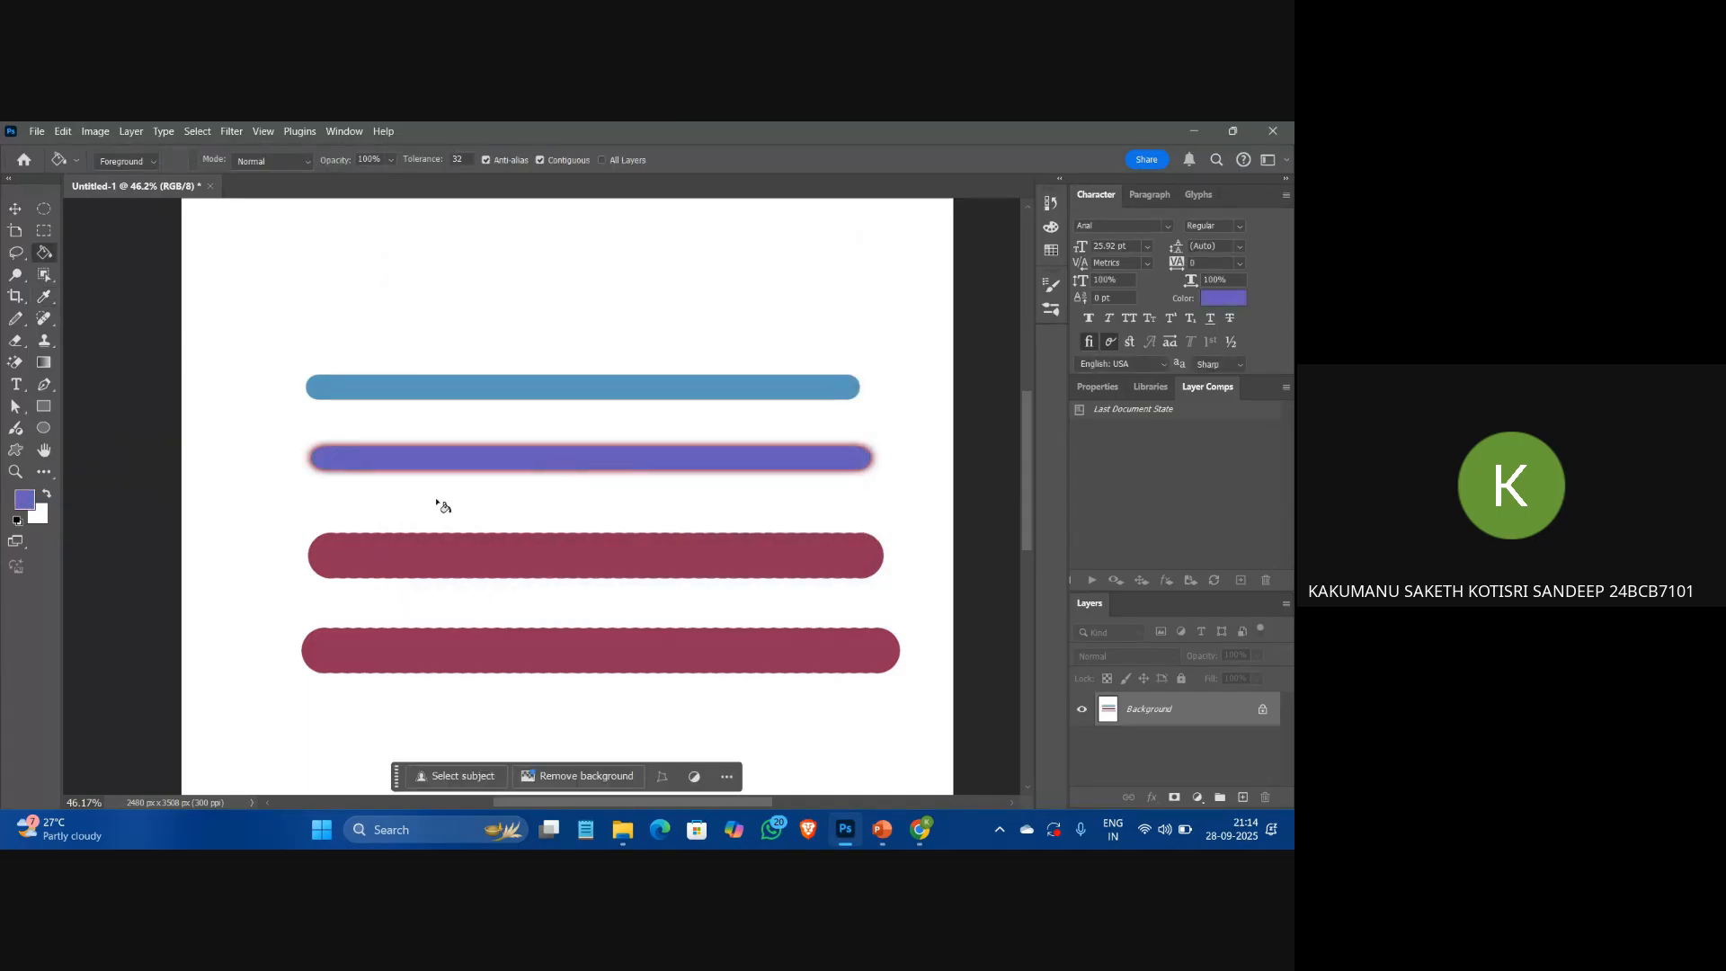
{"action": "left_click", "coordinate": [595, 653]}
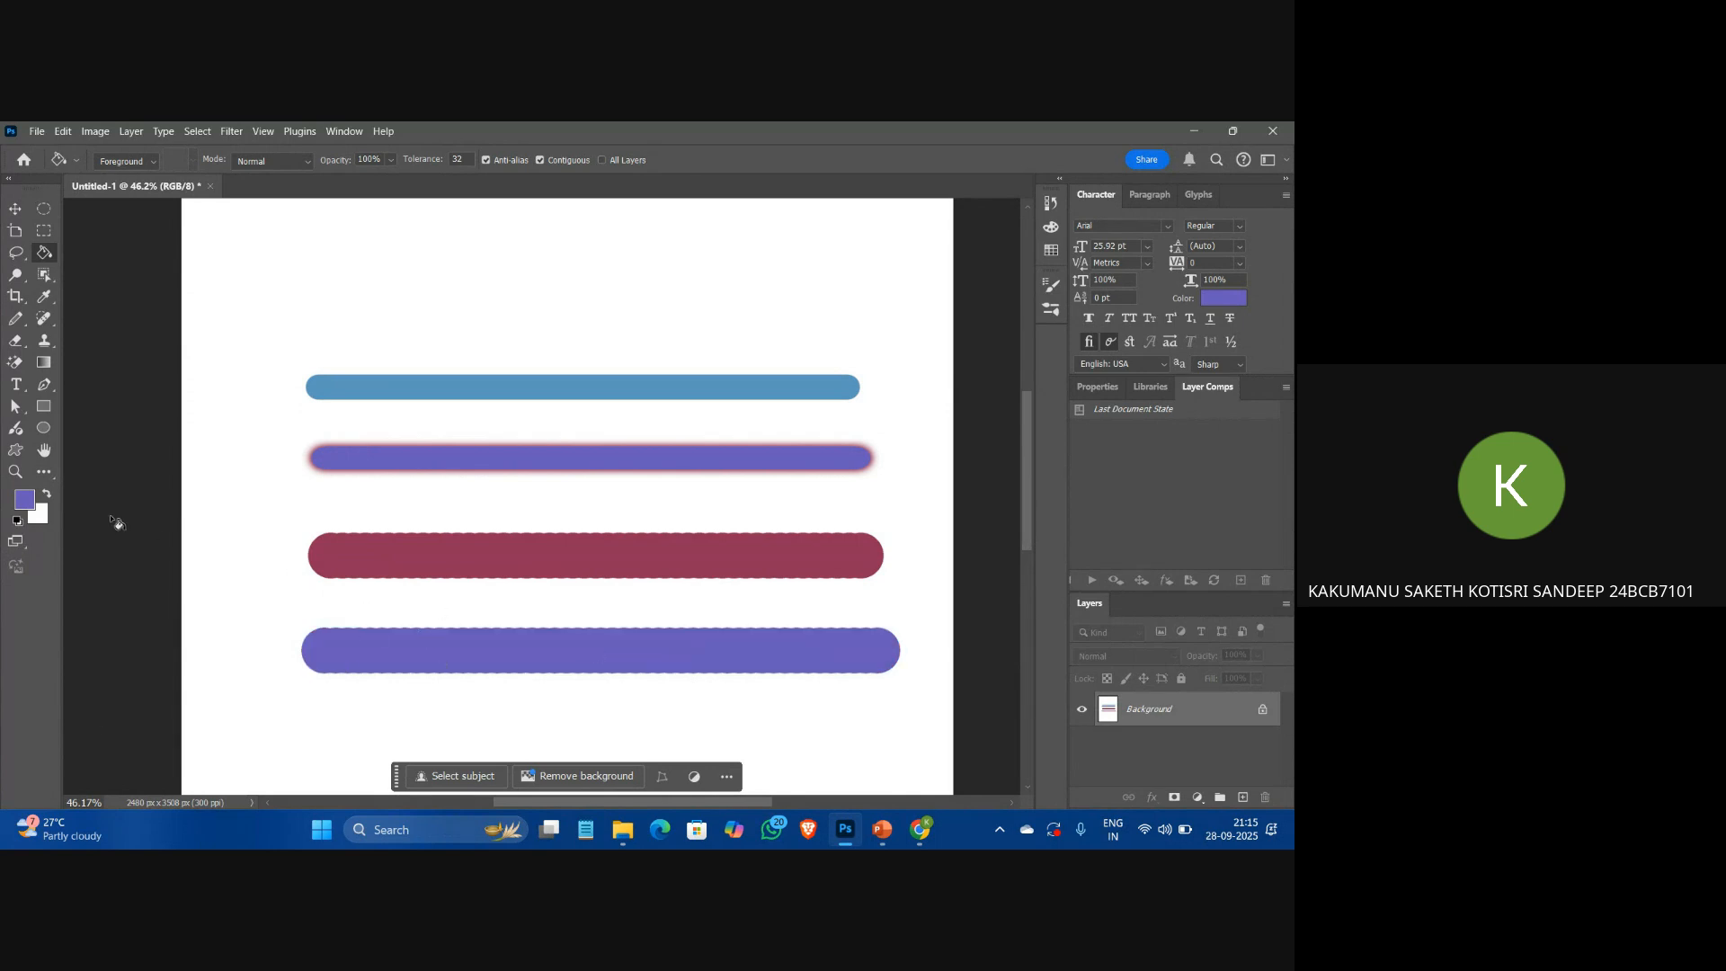
Open the foreground Color Picker, move it off the lines and try several purple shades, ending on #382d80.
{"action": "left_click", "coordinate": [28, 507]}
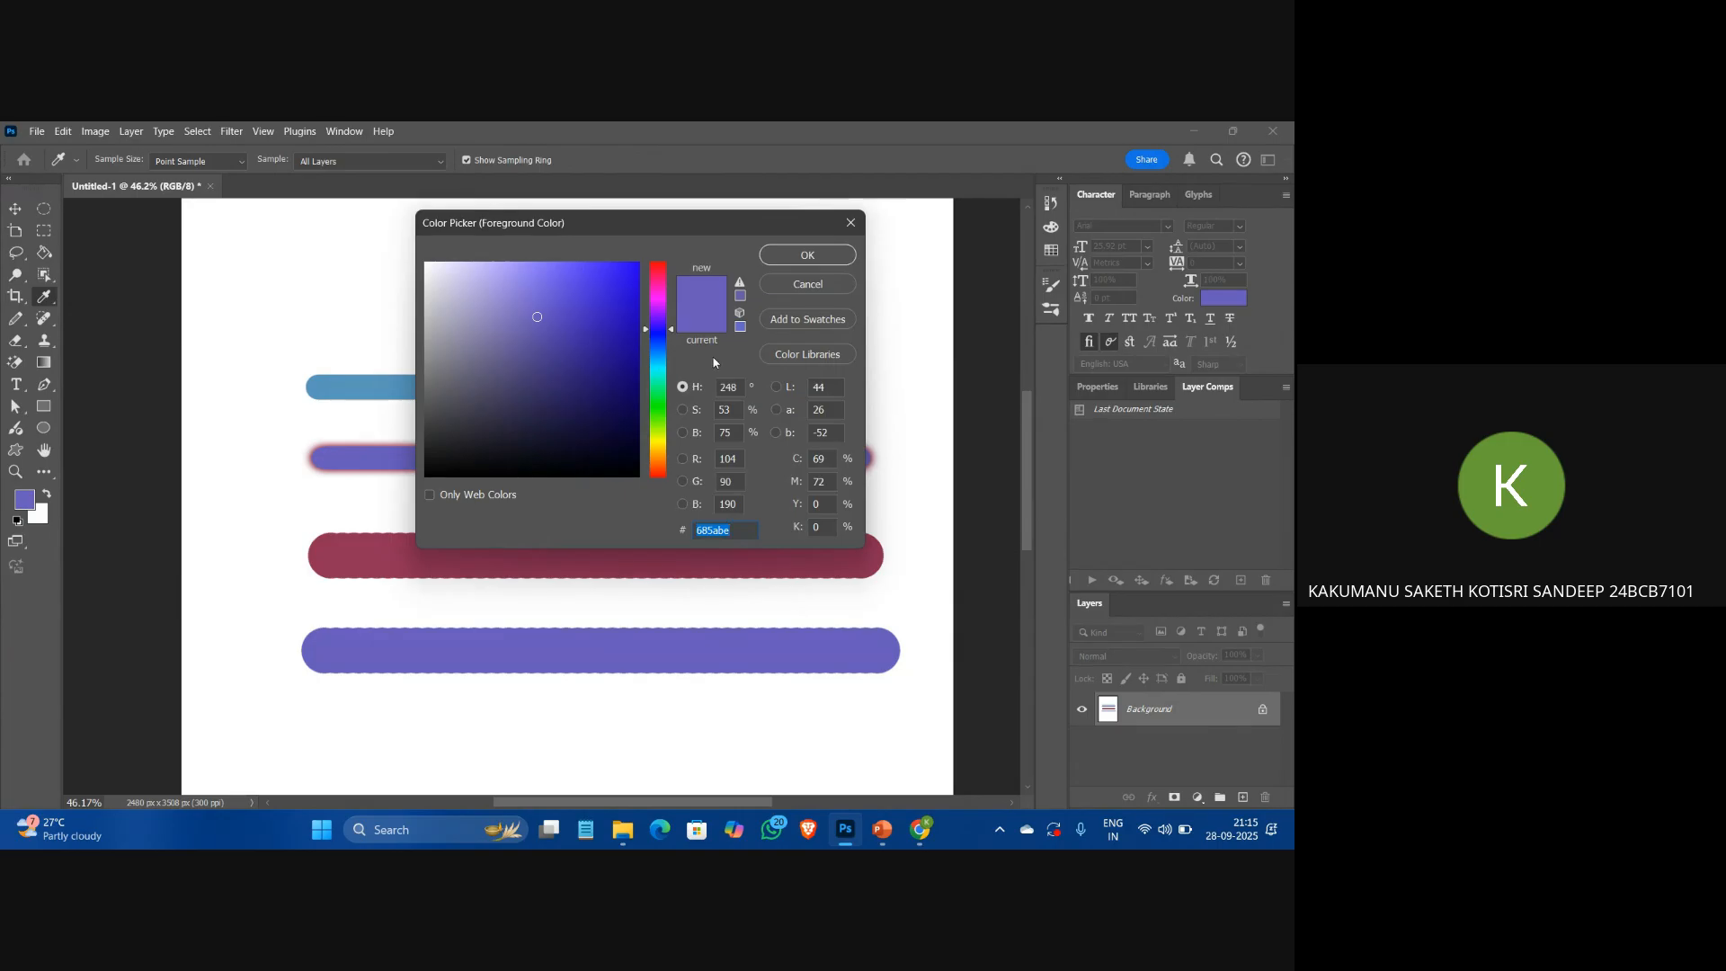
{"action": "left_click_drag", "start_coordinate": [733, 221], "coordinate": [1070, 288]}
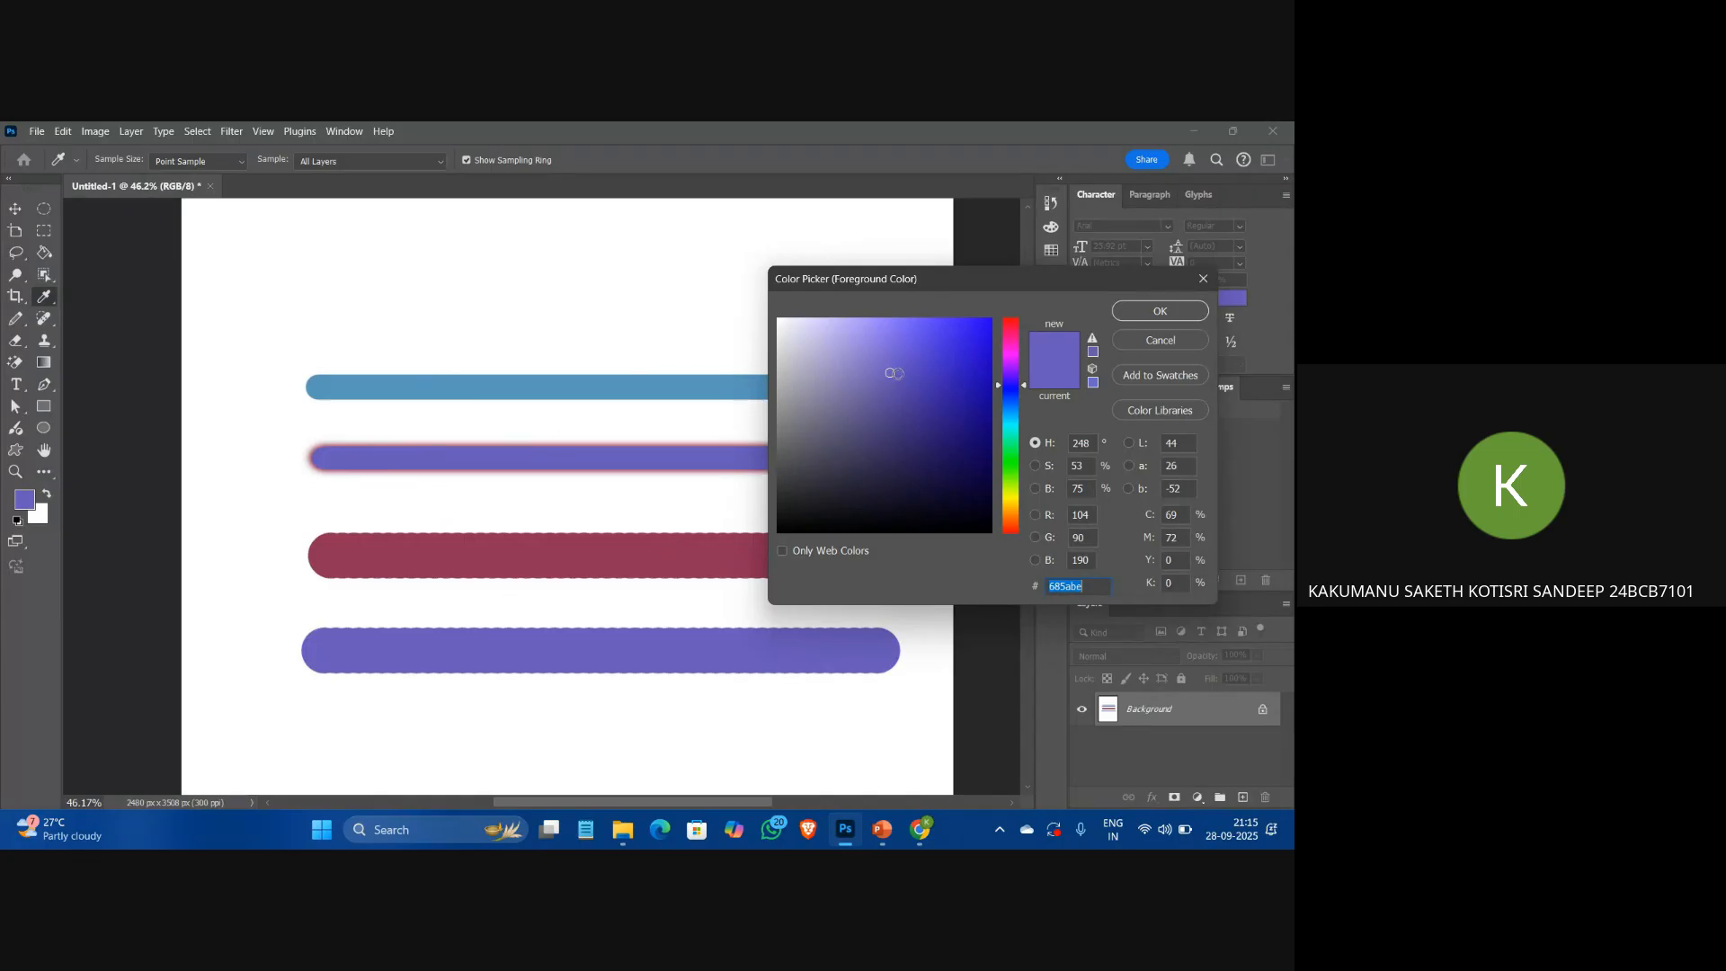
{"action": "left_click", "coordinate": [890, 414]}
{"action": "left_click", "coordinate": [880, 410]}
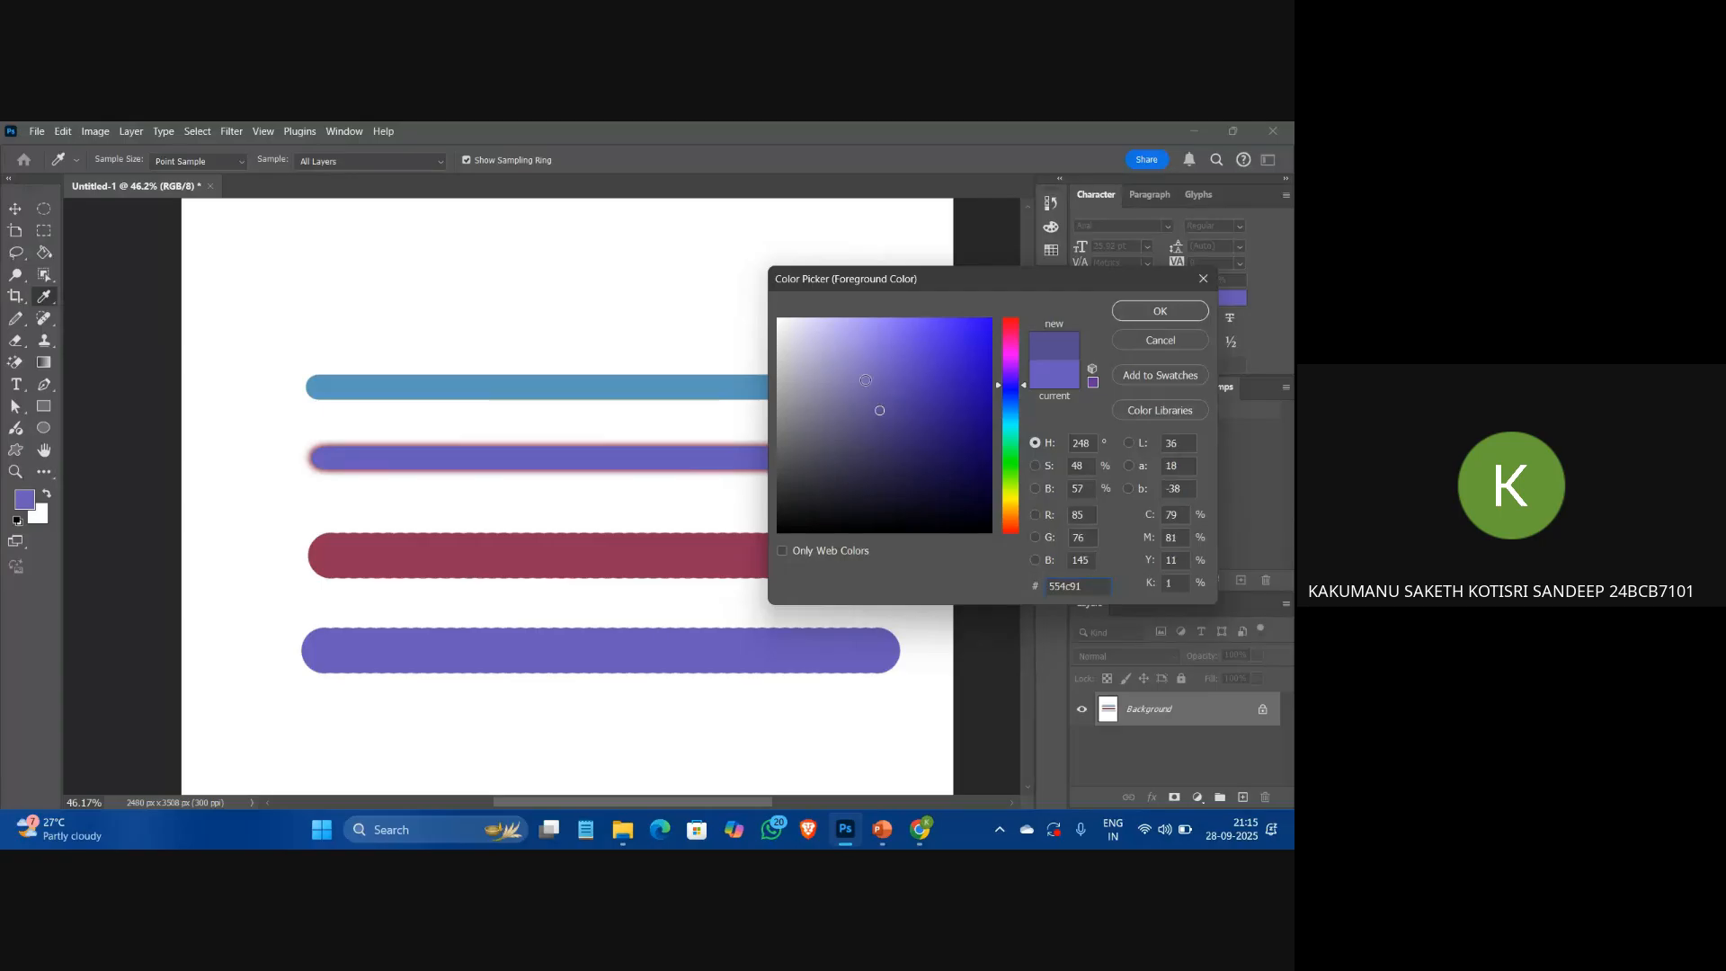
{"action": "left_click", "coordinate": [865, 380]}
{"action": "left_click", "coordinate": [917, 426]}
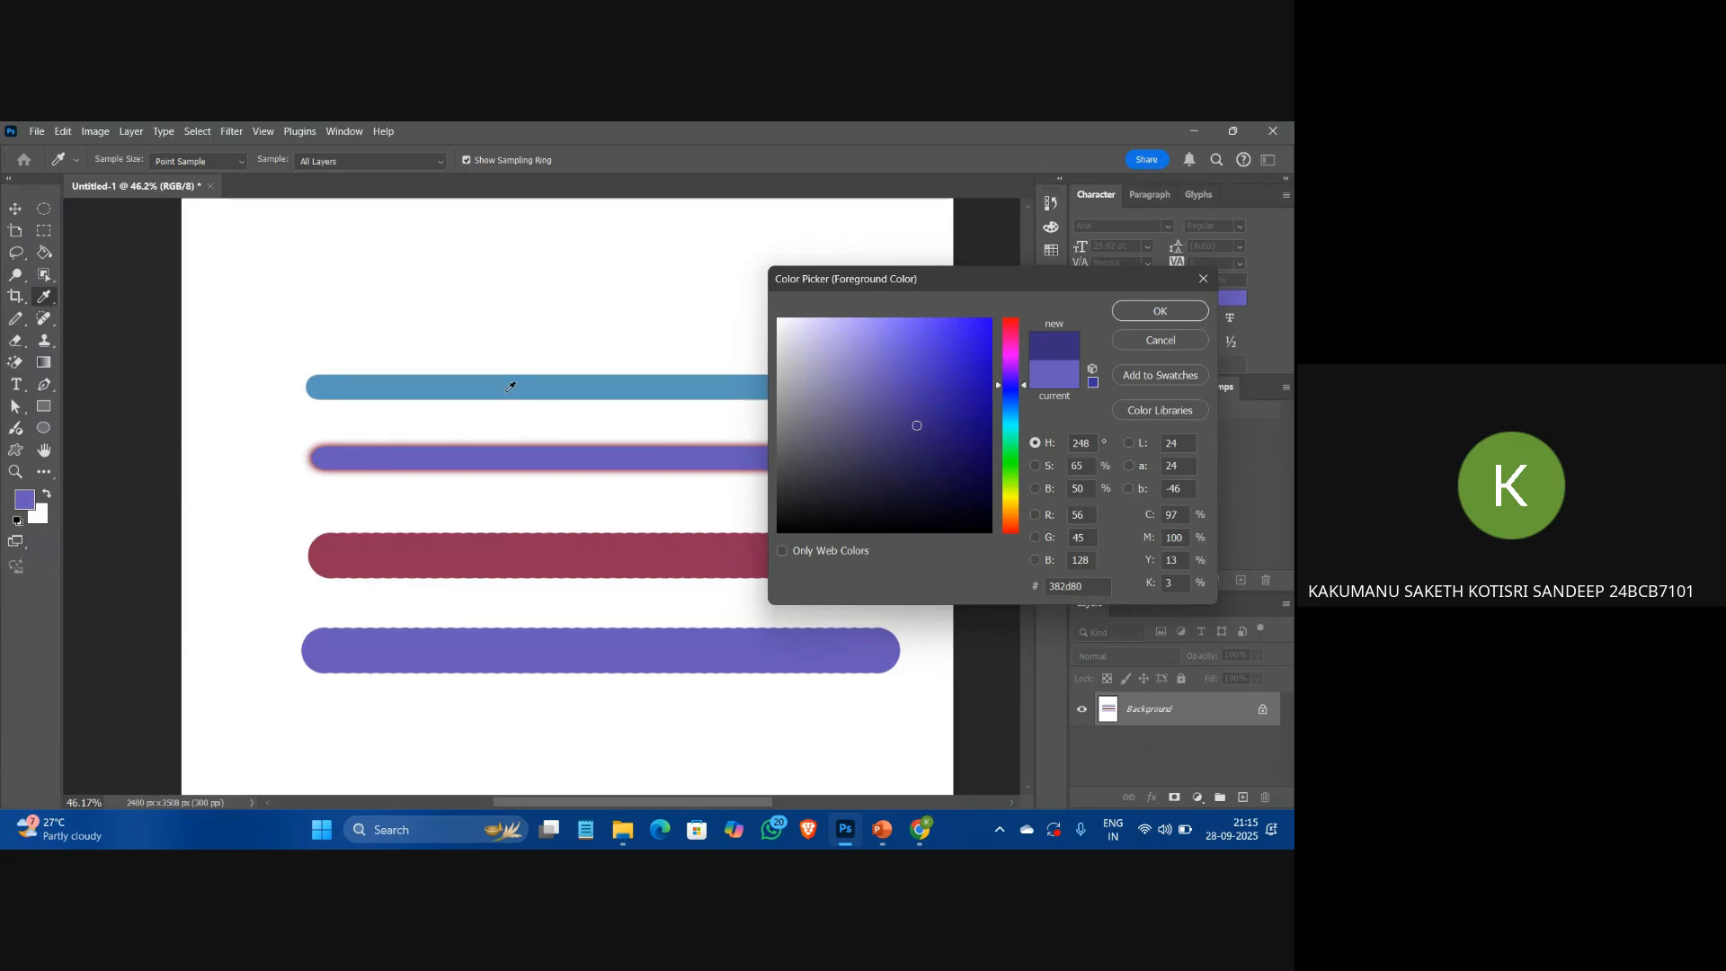
Sample the line colors into the foreground color, ending on blue #5a97be, and fill the upper pencil line with it.
{"action": "left_click", "coordinate": [377, 386]}
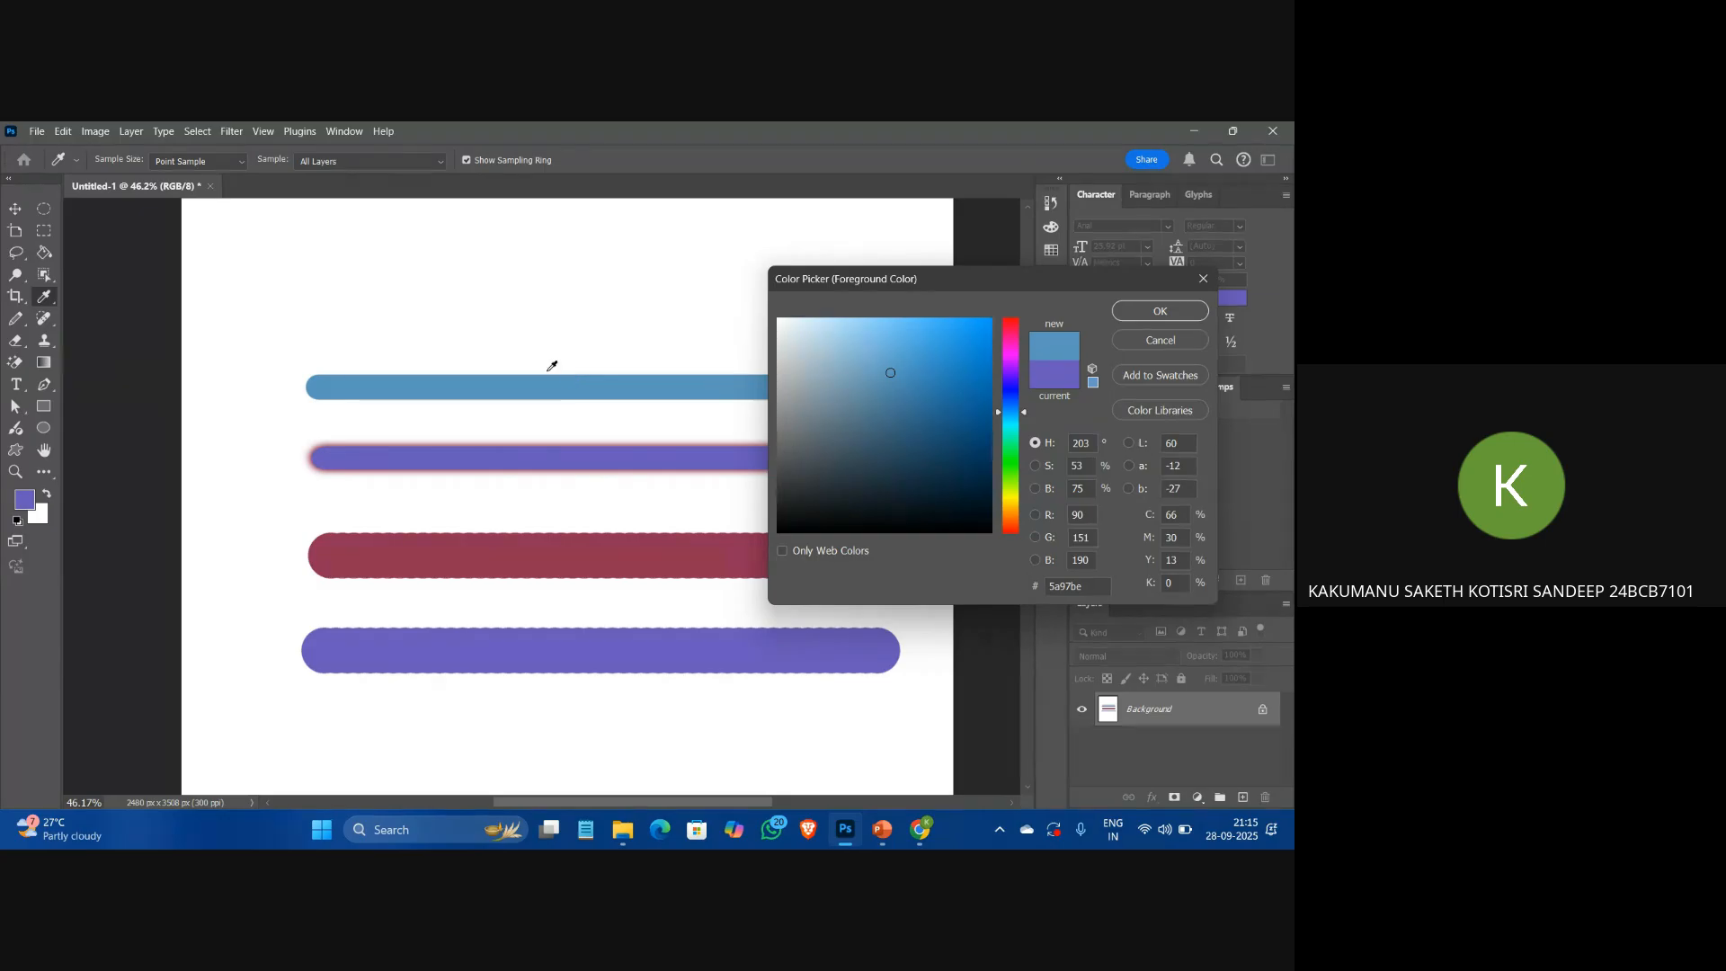
{"action": "left_click", "coordinate": [393, 550]}
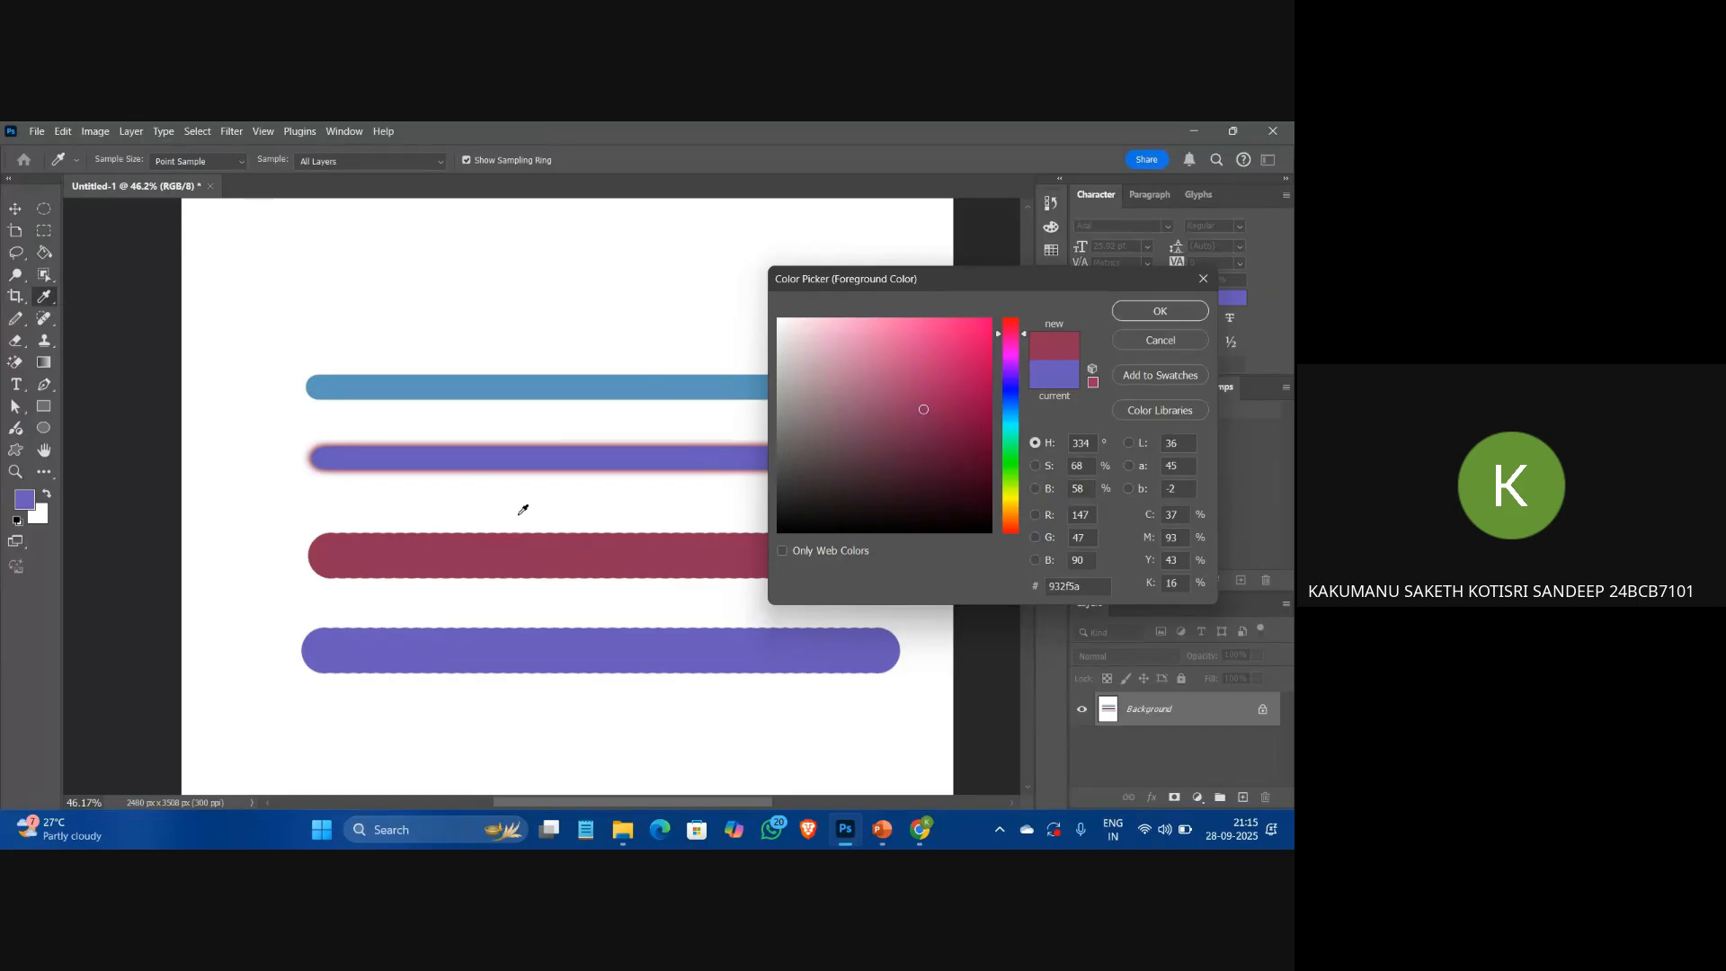
{"action": "left_click", "coordinate": [542, 387]}
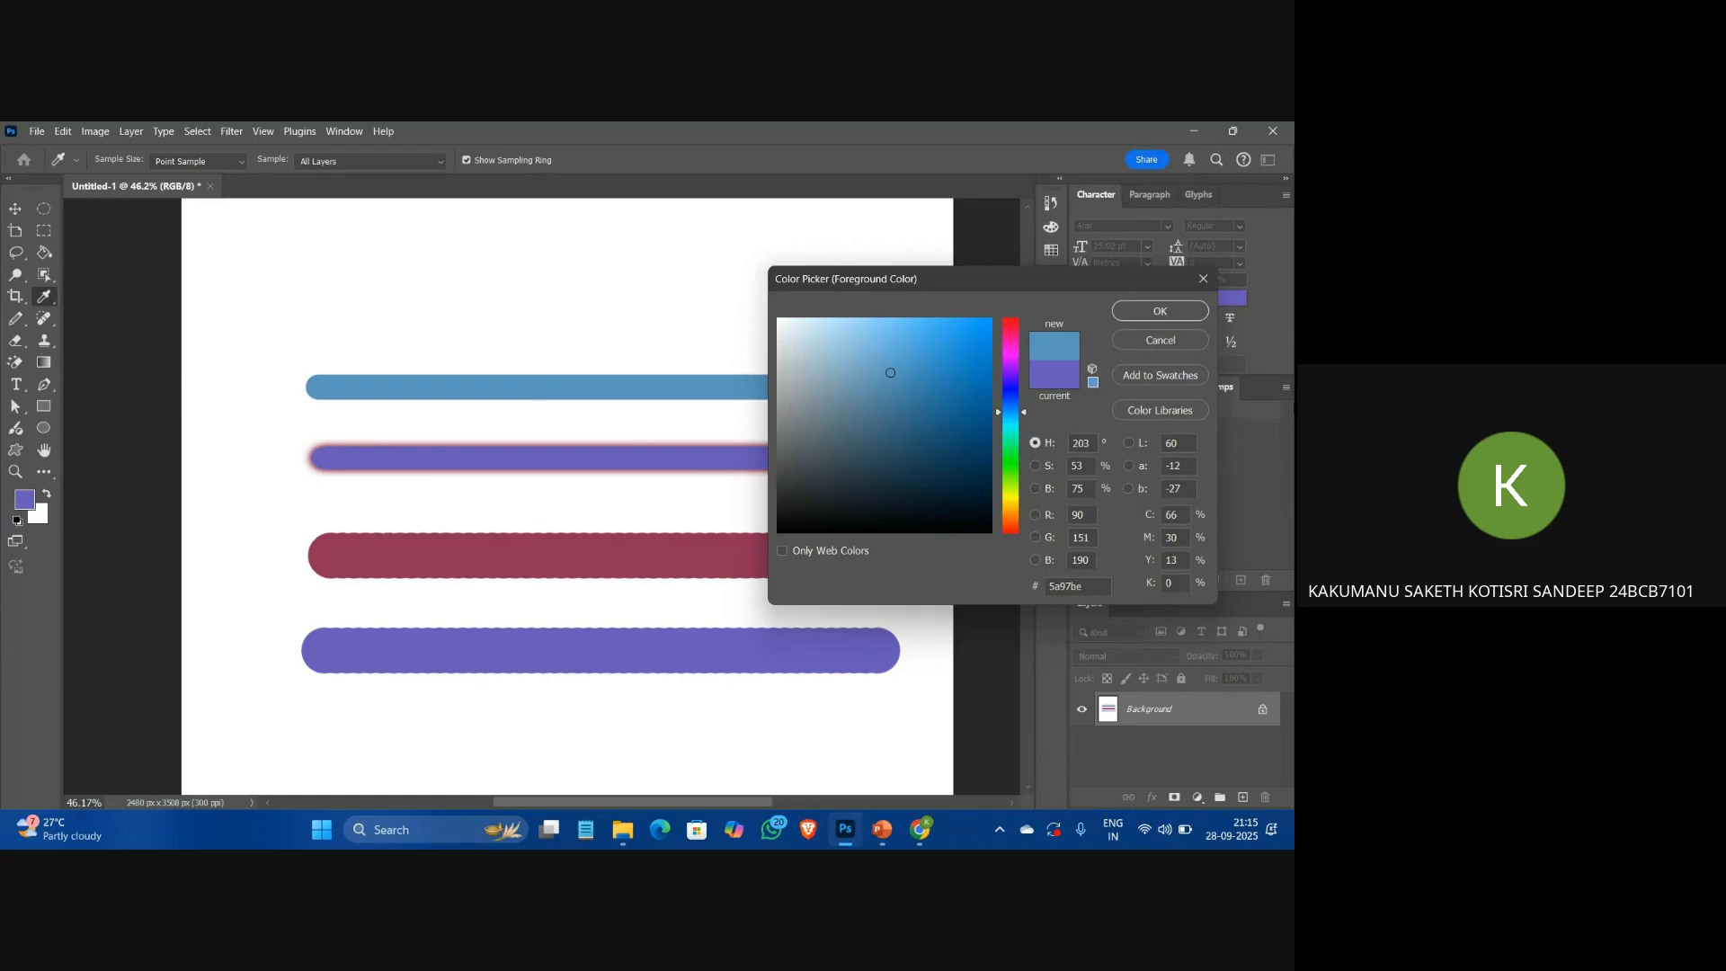
{"action": "left_click", "coordinate": [1160, 311]}
{"action": "key", "text": "g"}
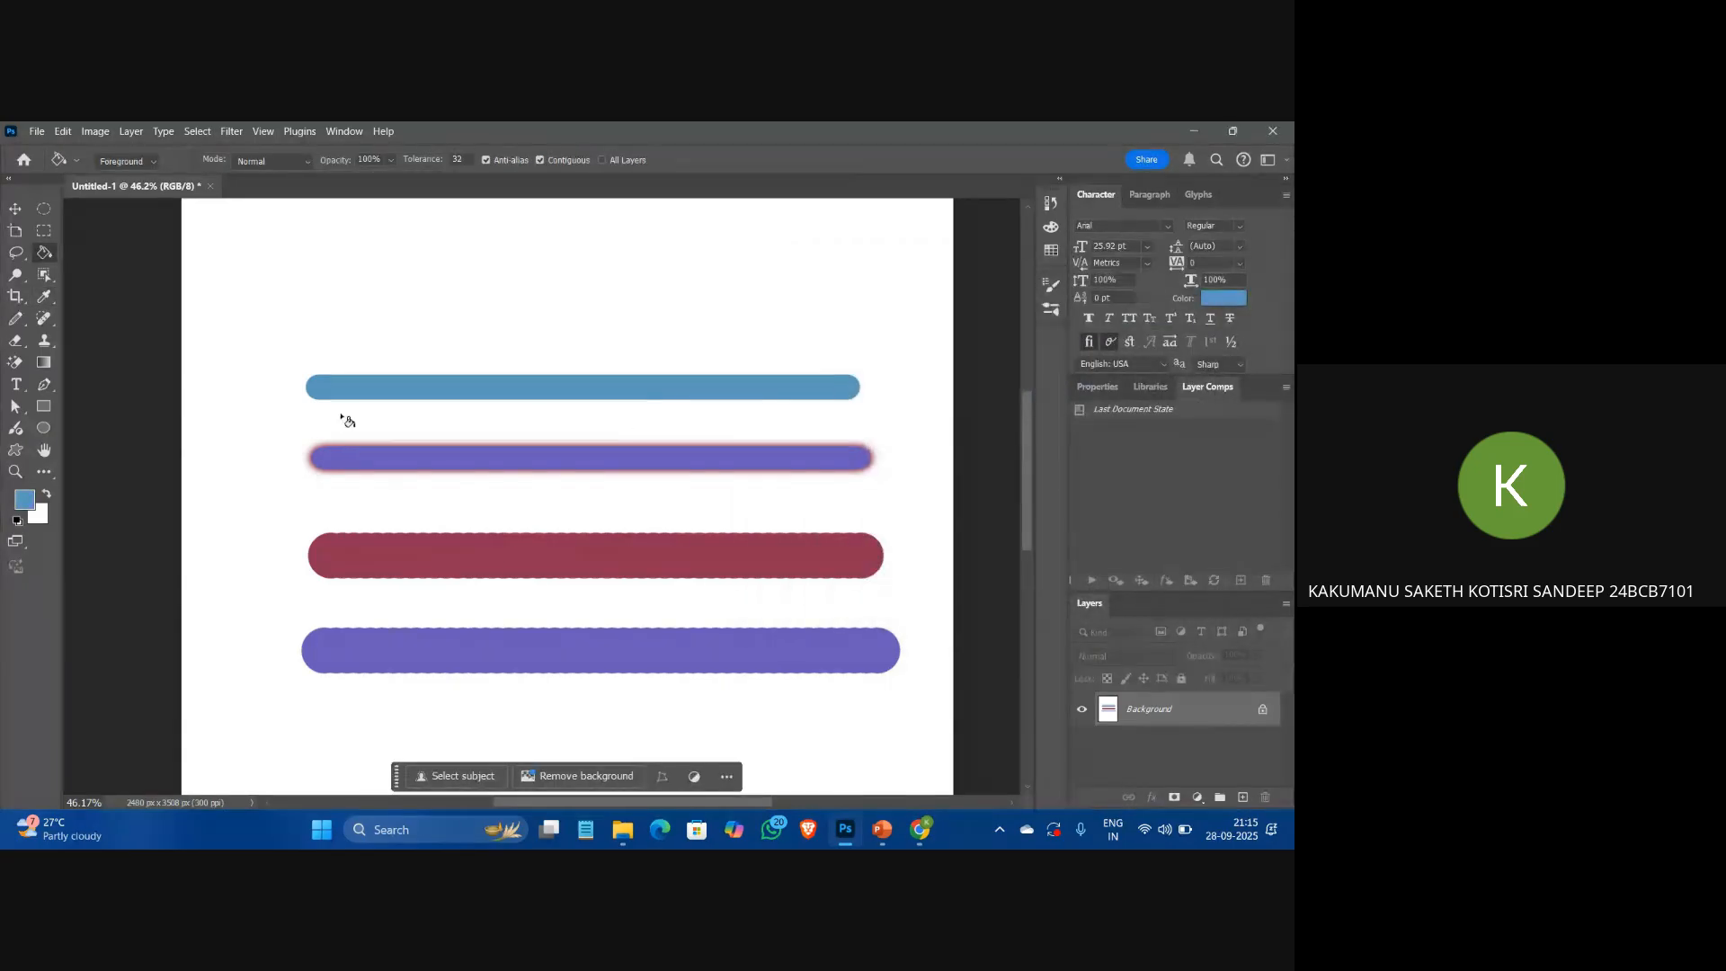
{"action": "left_click", "coordinate": [439, 560]}
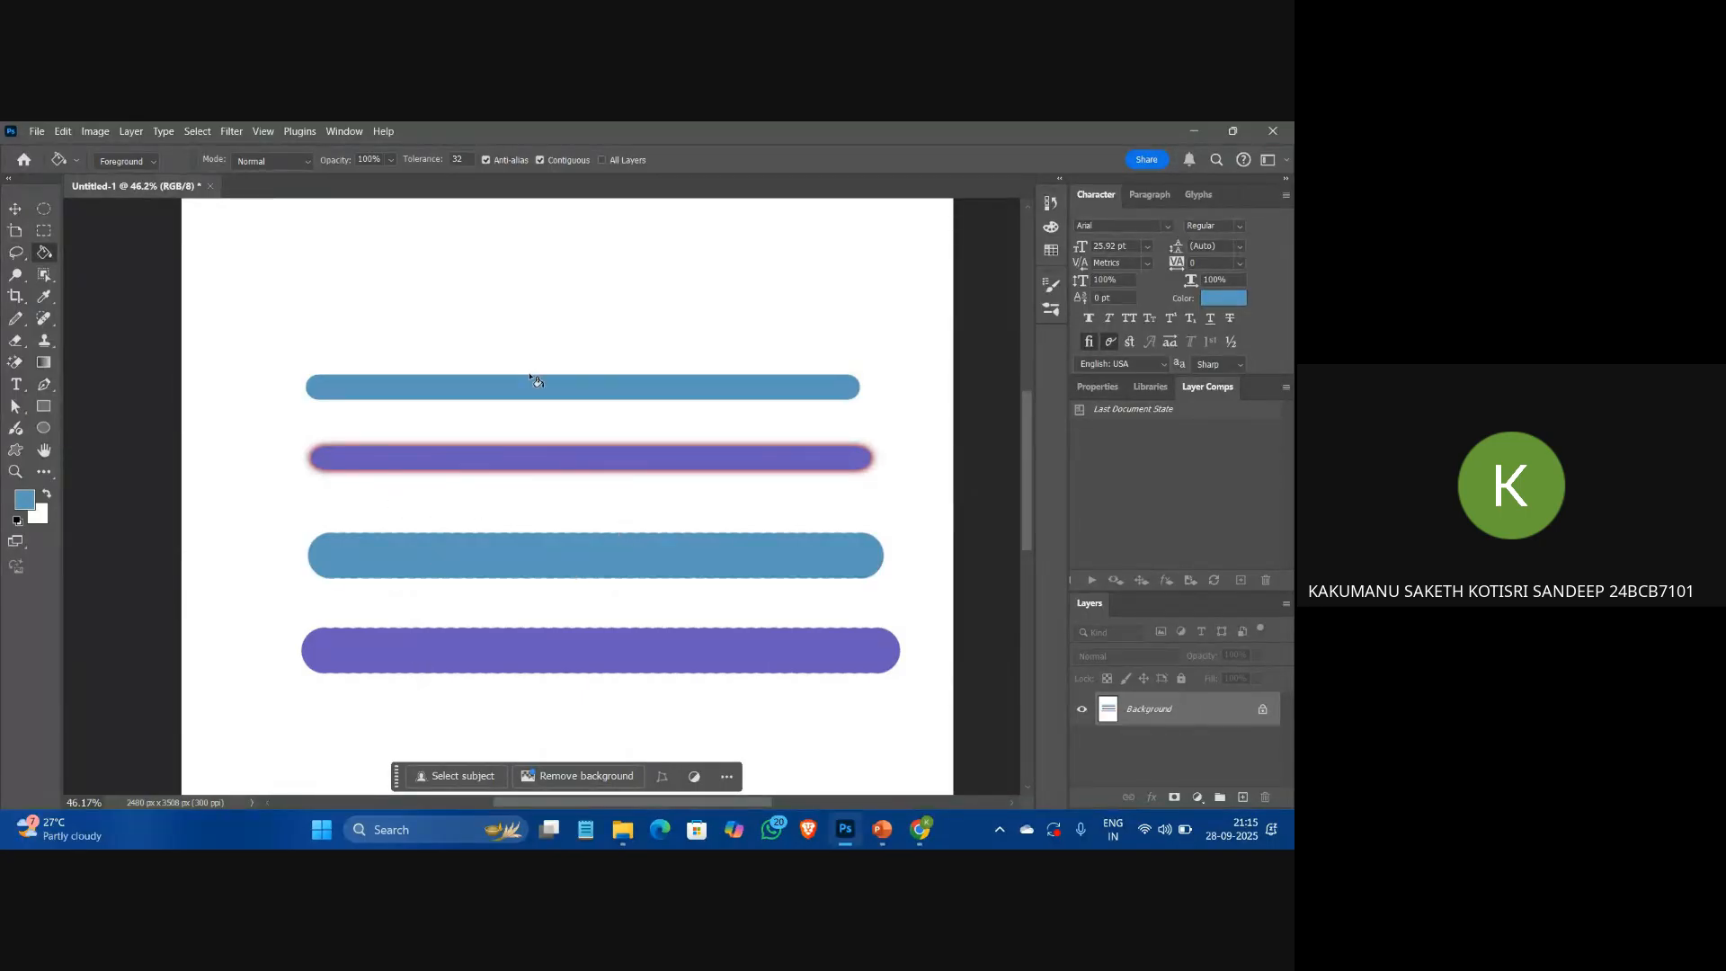
Fill the reddish band along the upper edge of the purple soft brush line with the blue foreground color at about 2180% zoom.
{"action": "left_click", "coordinate": [15, 471]}
{"action": "left_click_drag", "start_coordinate": [576, 413], "coordinate": [654, 439]}
{"action": "left_click_drag", "start_coordinate": [403, 391], "coordinate": [412, 466]}
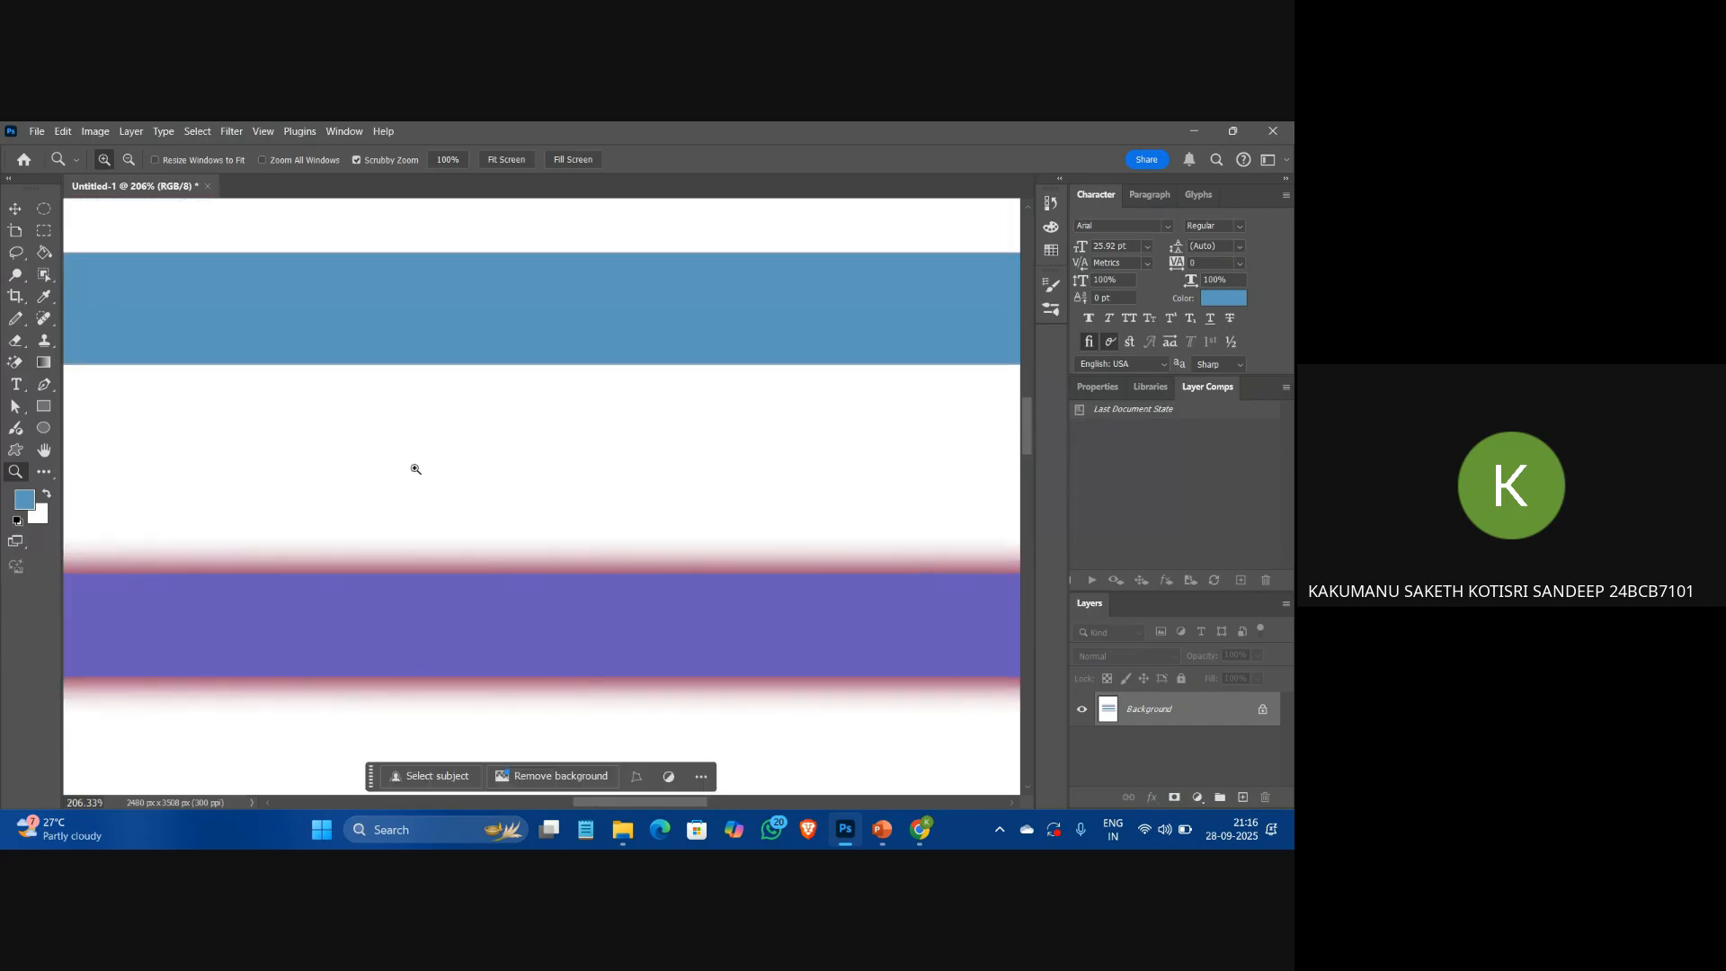
{"action": "left_click_drag", "start_coordinate": [465, 579], "coordinate": [597, 597]}
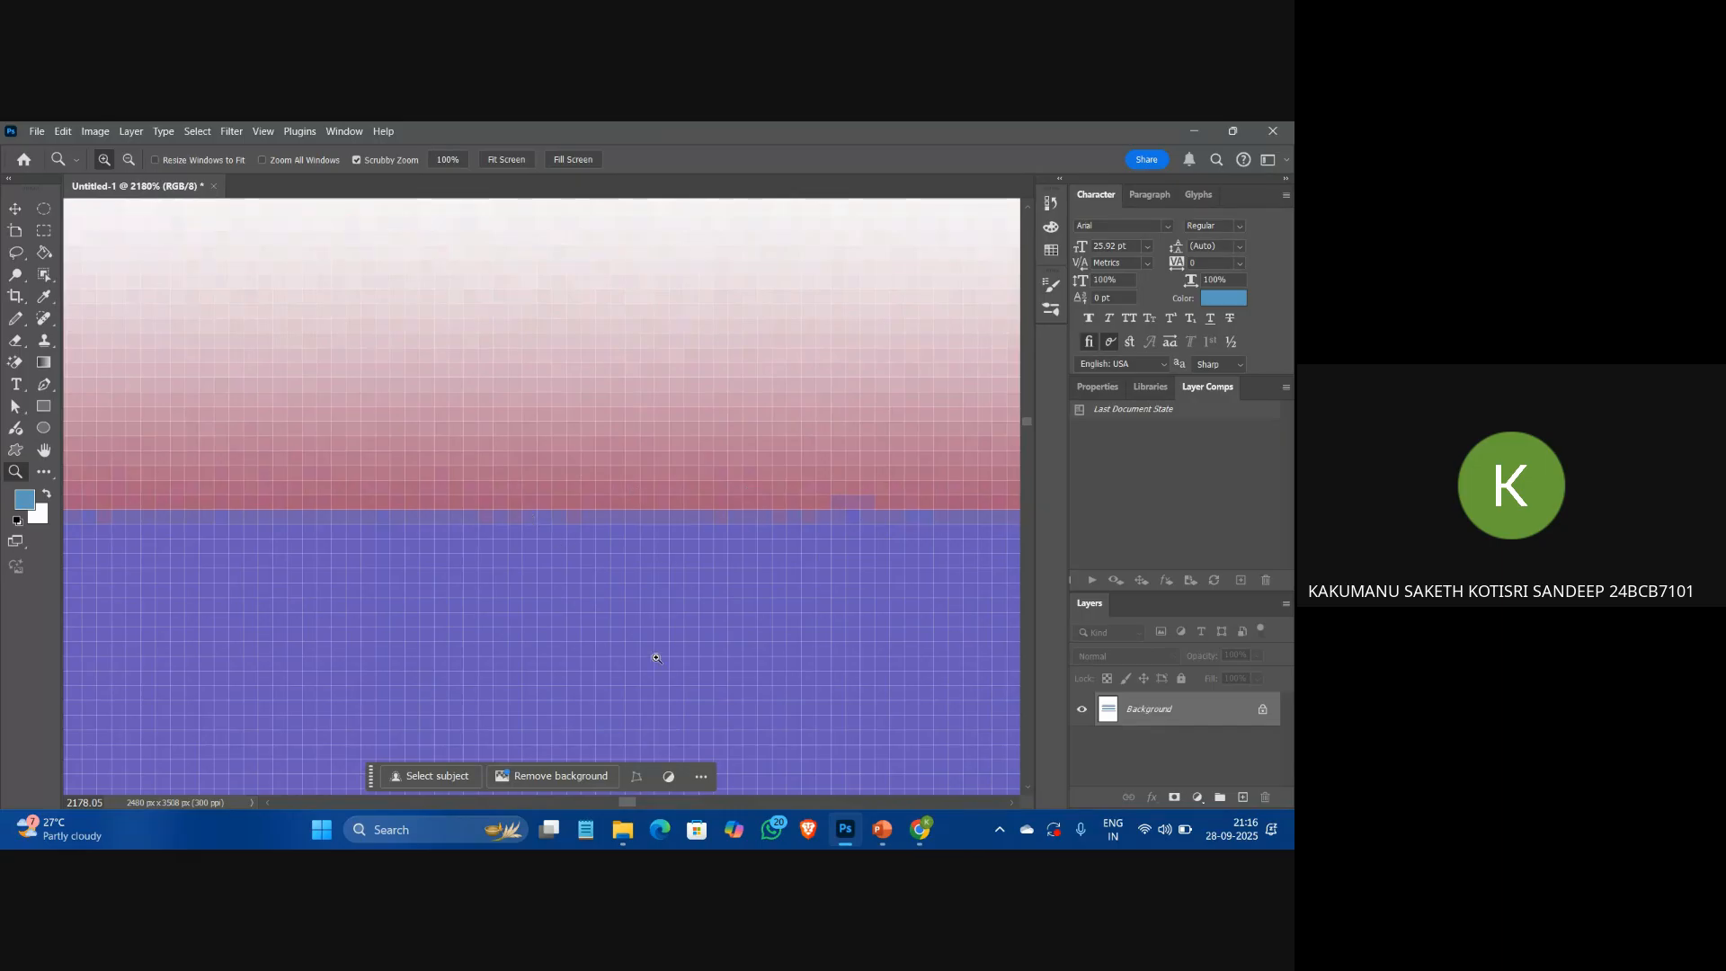
{"action": "scroll", "coordinate": [665, 598], "scroll_direction": "down", "scroll_amount": 5}
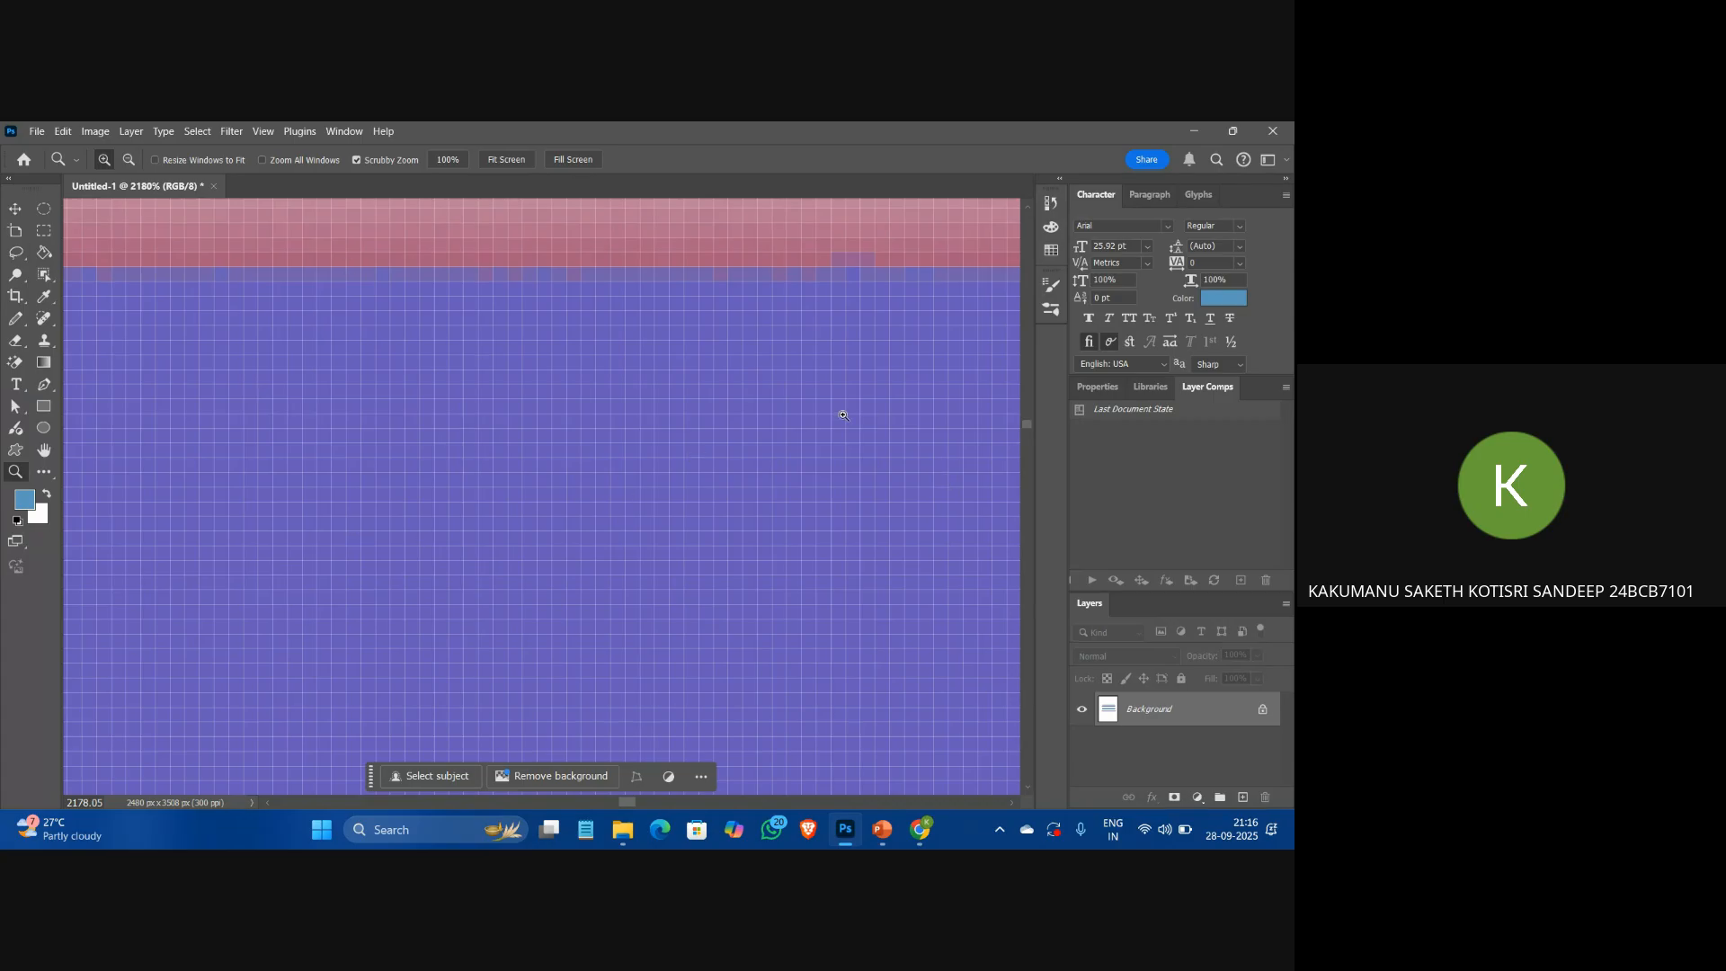
{"action": "scroll", "coordinate": [843, 415], "scroll_direction": "up", "scroll_amount": 1}
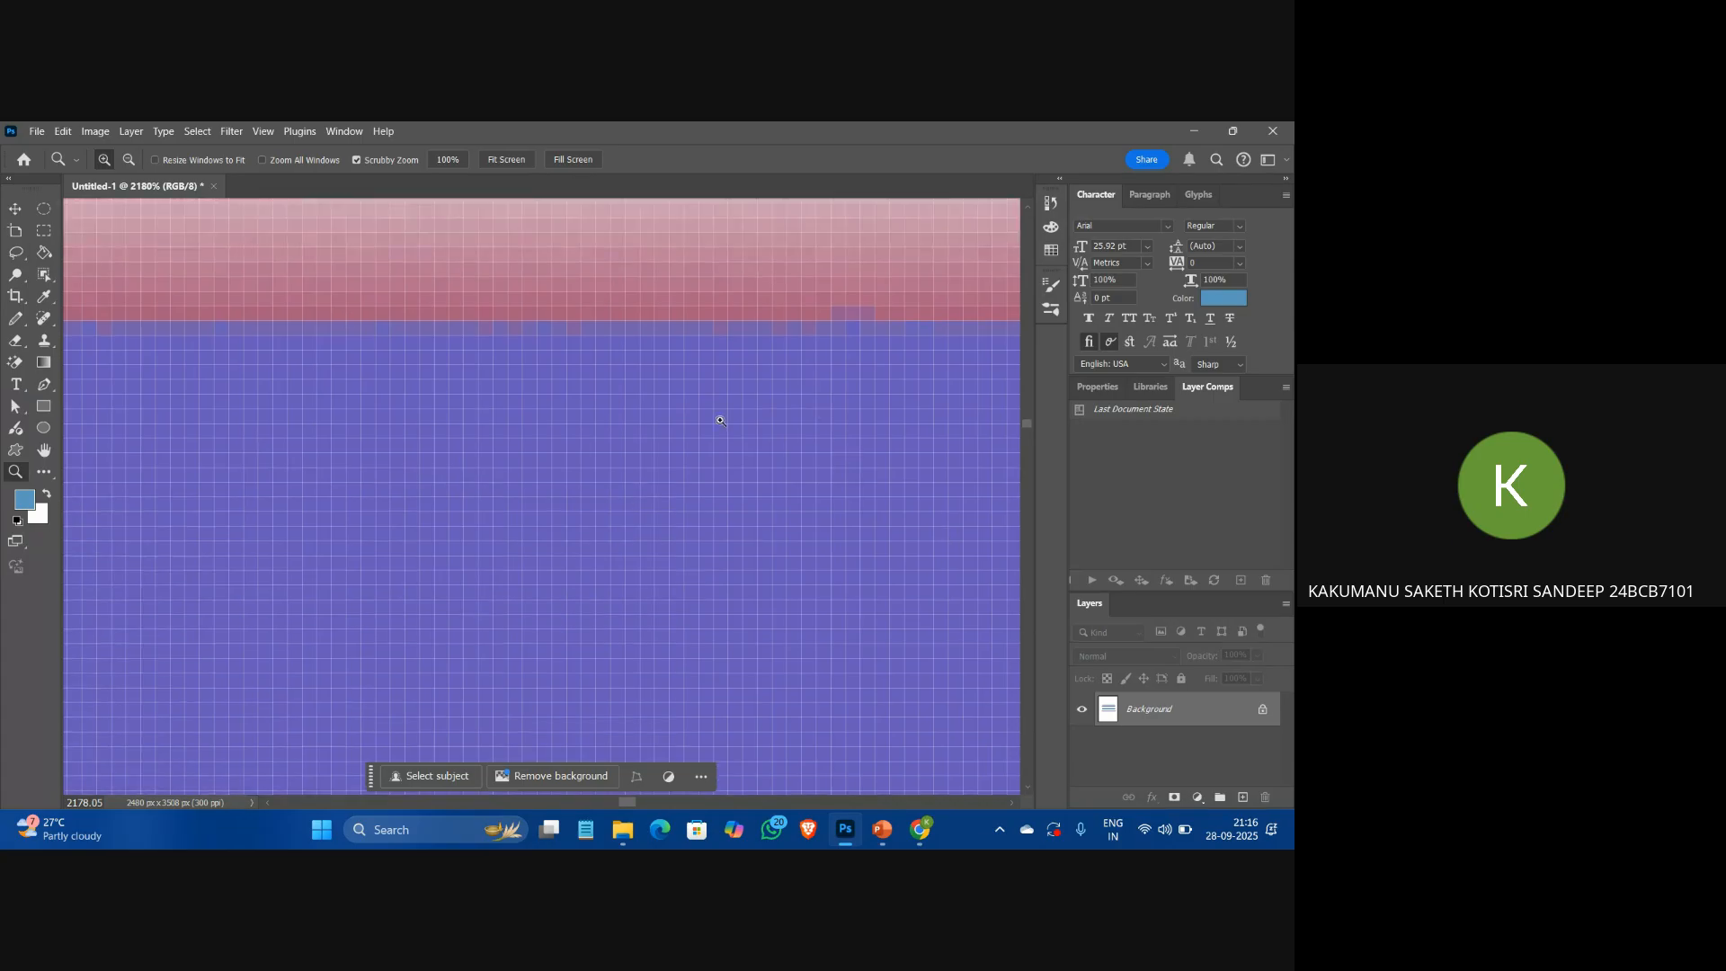
{"action": "left_click", "coordinate": [43, 272]}
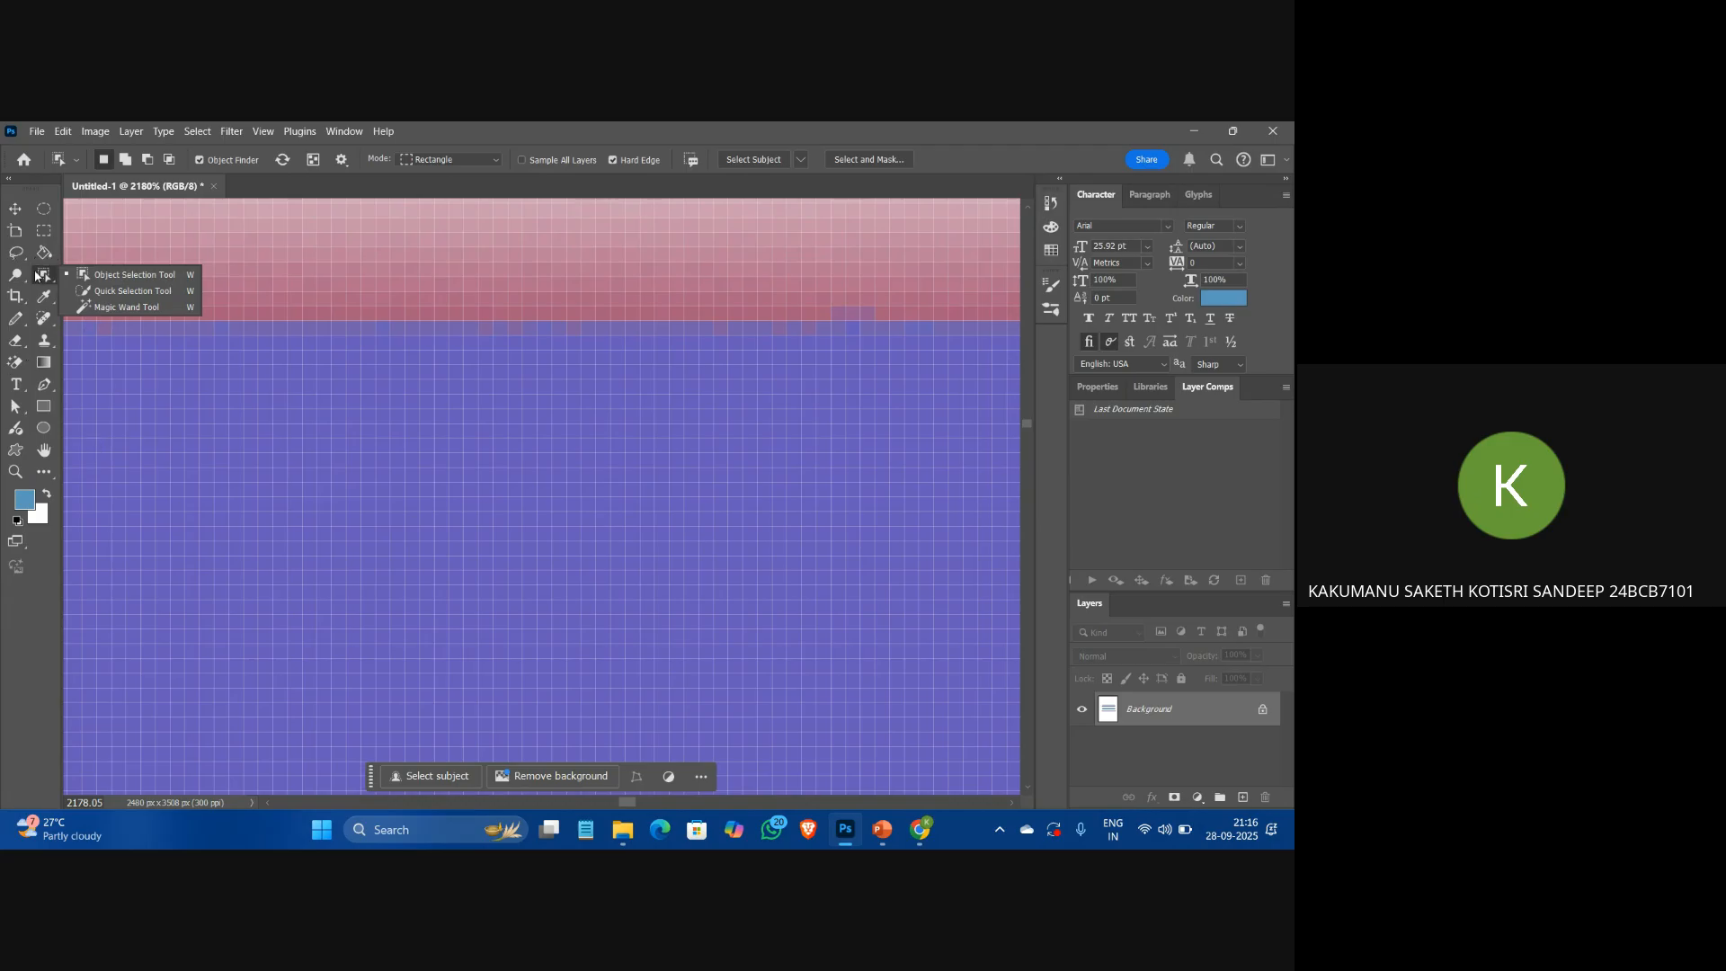
{"action": "left_click", "coordinate": [58, 279]}
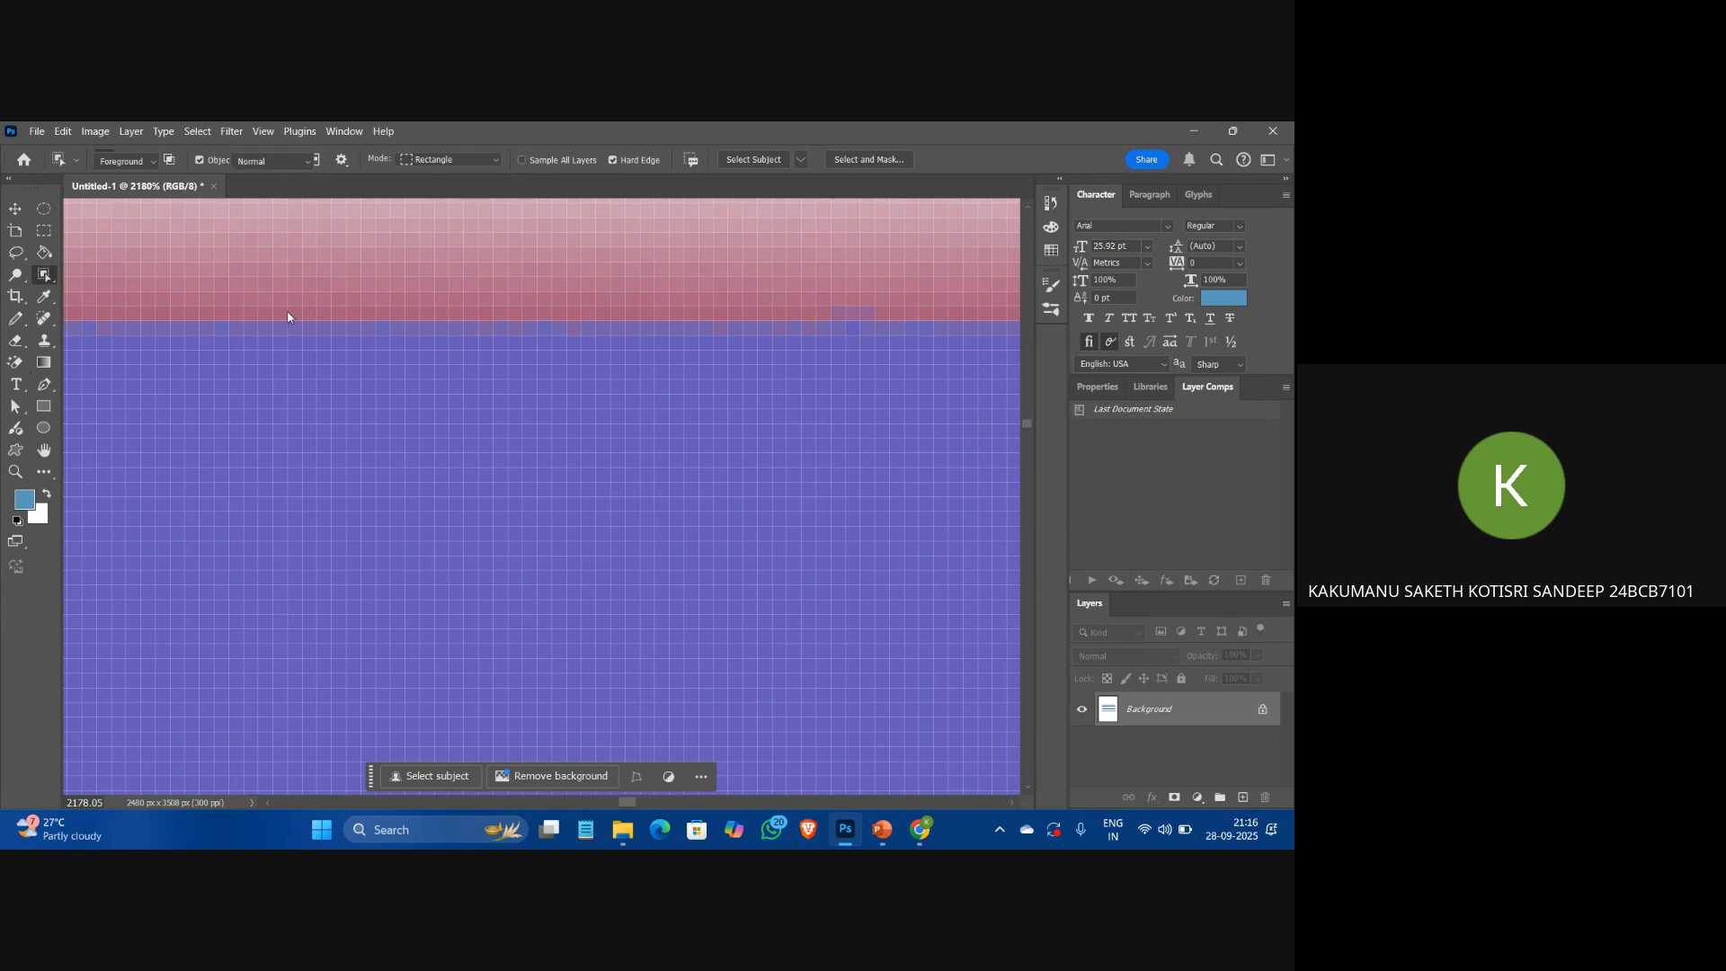
{"action": "key", "text": "g"}
{"action": "left_click", "coordinate": [365, 310]}
{"action": "scroll", "coordinate": [536, 395], "scroll_direction": "up", "scroll_amount": 3}
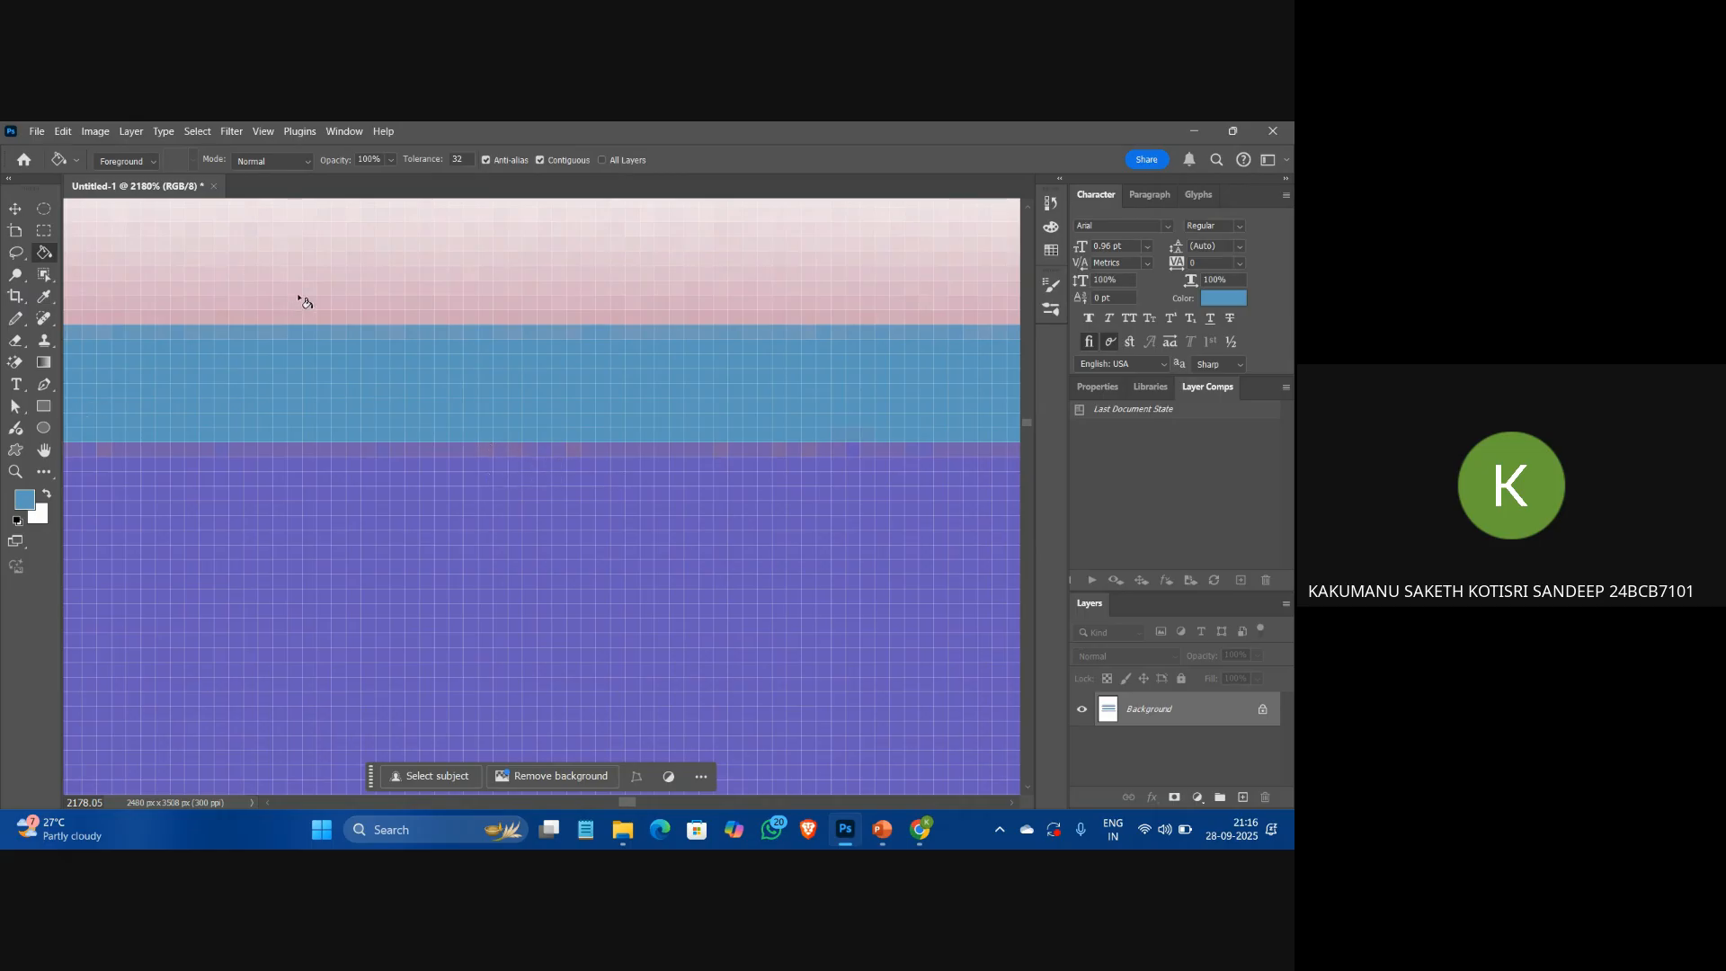
Examine the newly filled blue band on the soft brush line's edge, and zoom out to about 57.6% to view all four lines.
{"action": "scroll", "coordinate": [666, 358], "scroll_direction": "up", "scroll_amount": 3}
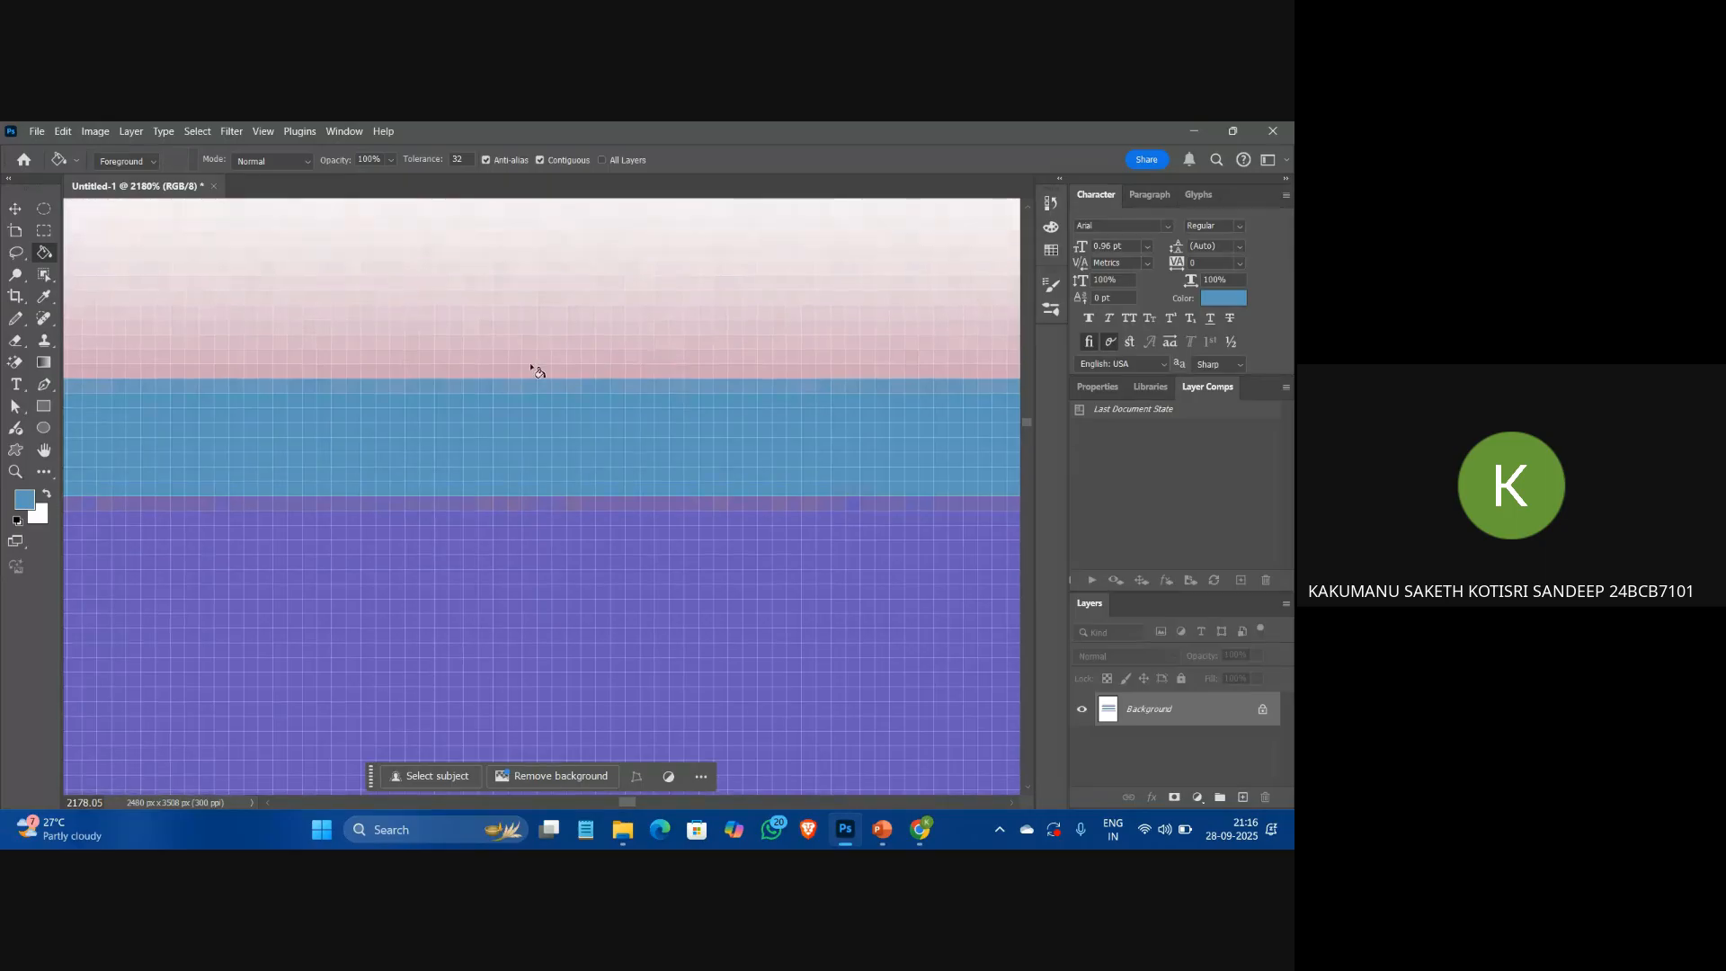
{"action": "scroll", "coordinate": [477, 433], "scroll_direction": "down", "scroll_amount": 4}
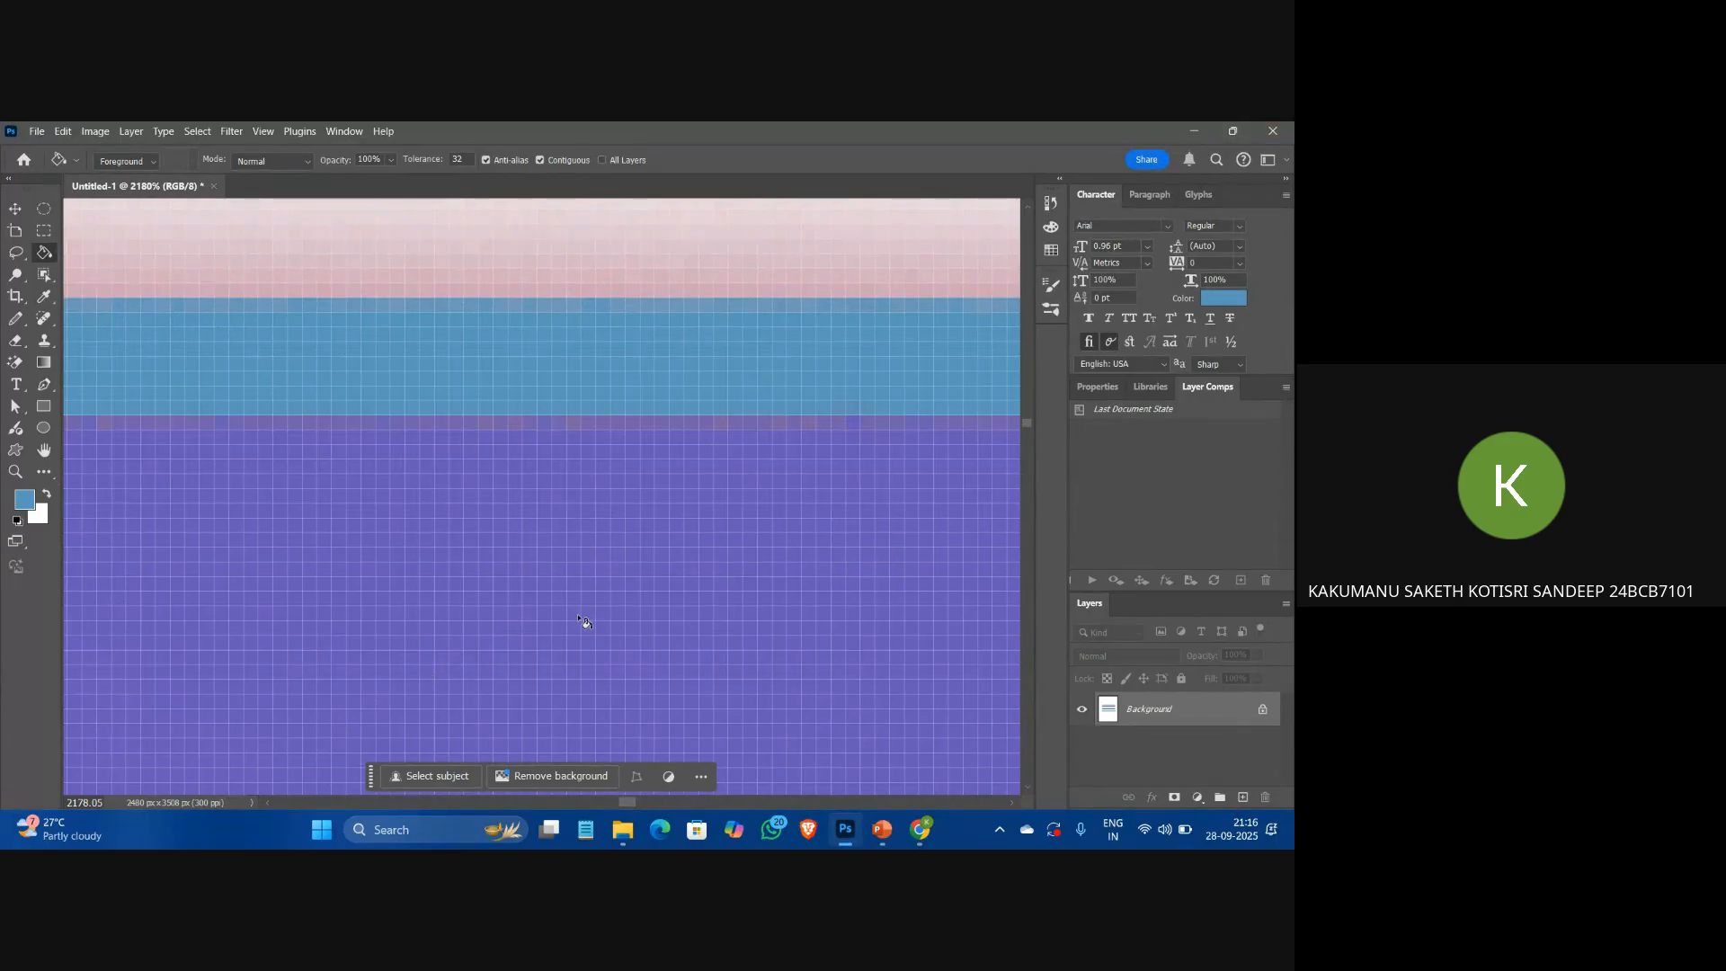
{"action": "left_click", "coordinate": [15, 471]}
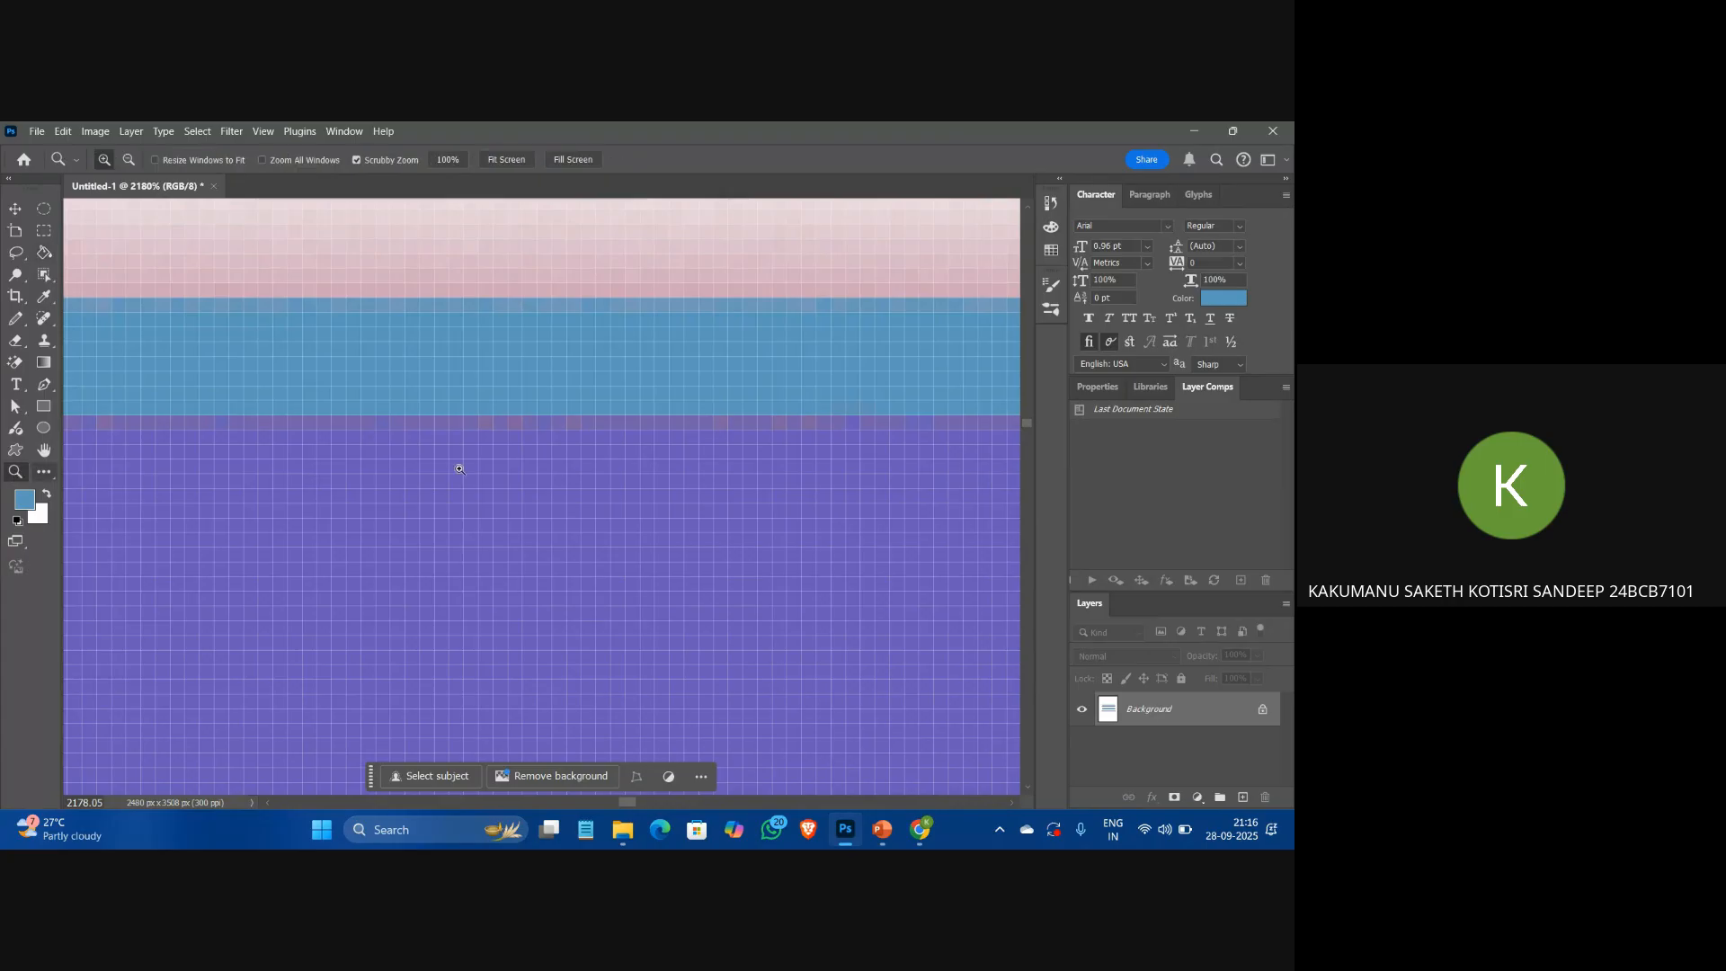
{"action": "left_click_drag", "start_coordinate": [627, 481], "coordinate": [457, 580]}
{"action": "scroll", "coordinate": [734, 573], "scroll_direction": "down", "scroll_amount": 1}
{"action": "scroll", "coordinate": [733, 572], "scroll_direction": "down", "scroll_amount": 2}
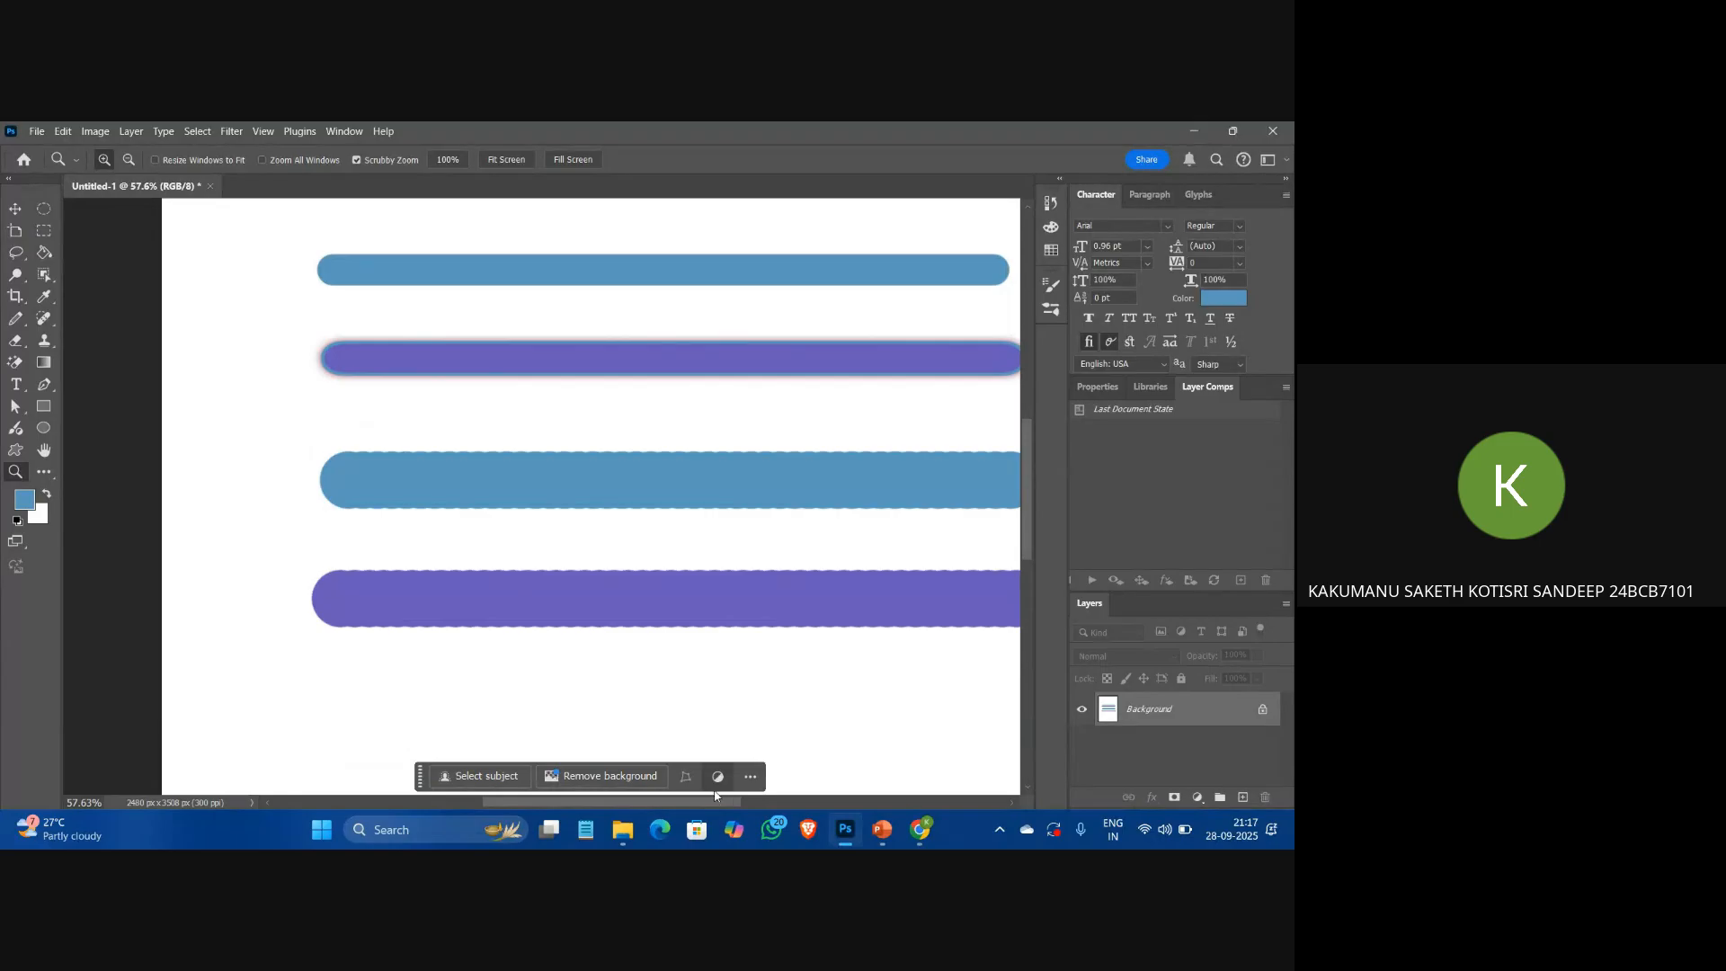
Switch to the photoshop workshop folder in File Explorer and open brush and pencil.psd in Photoshop.
{"action": "key", "text": "alt+Tab"}
{"action": "key", "text": "alt+Tab"}
{"action": "key", "text": "alt+Tab"}
{"action": "key", "text": "alt+Tab"}
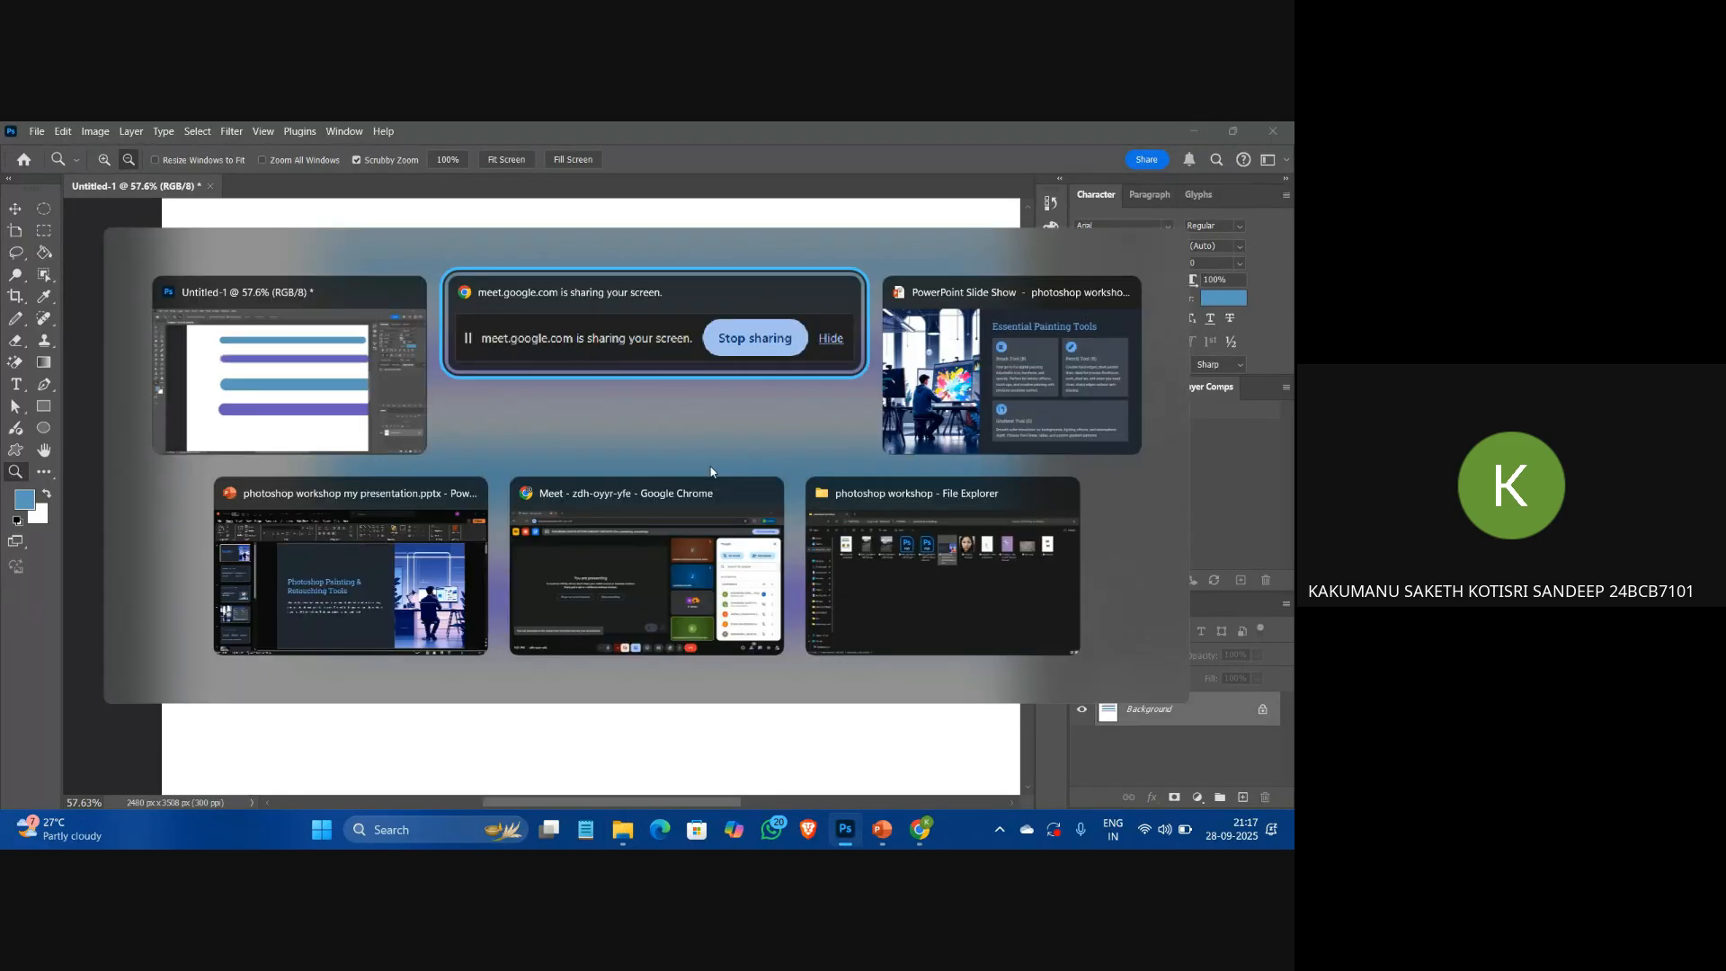
{"action": "key", "text": "alt+Tab"}
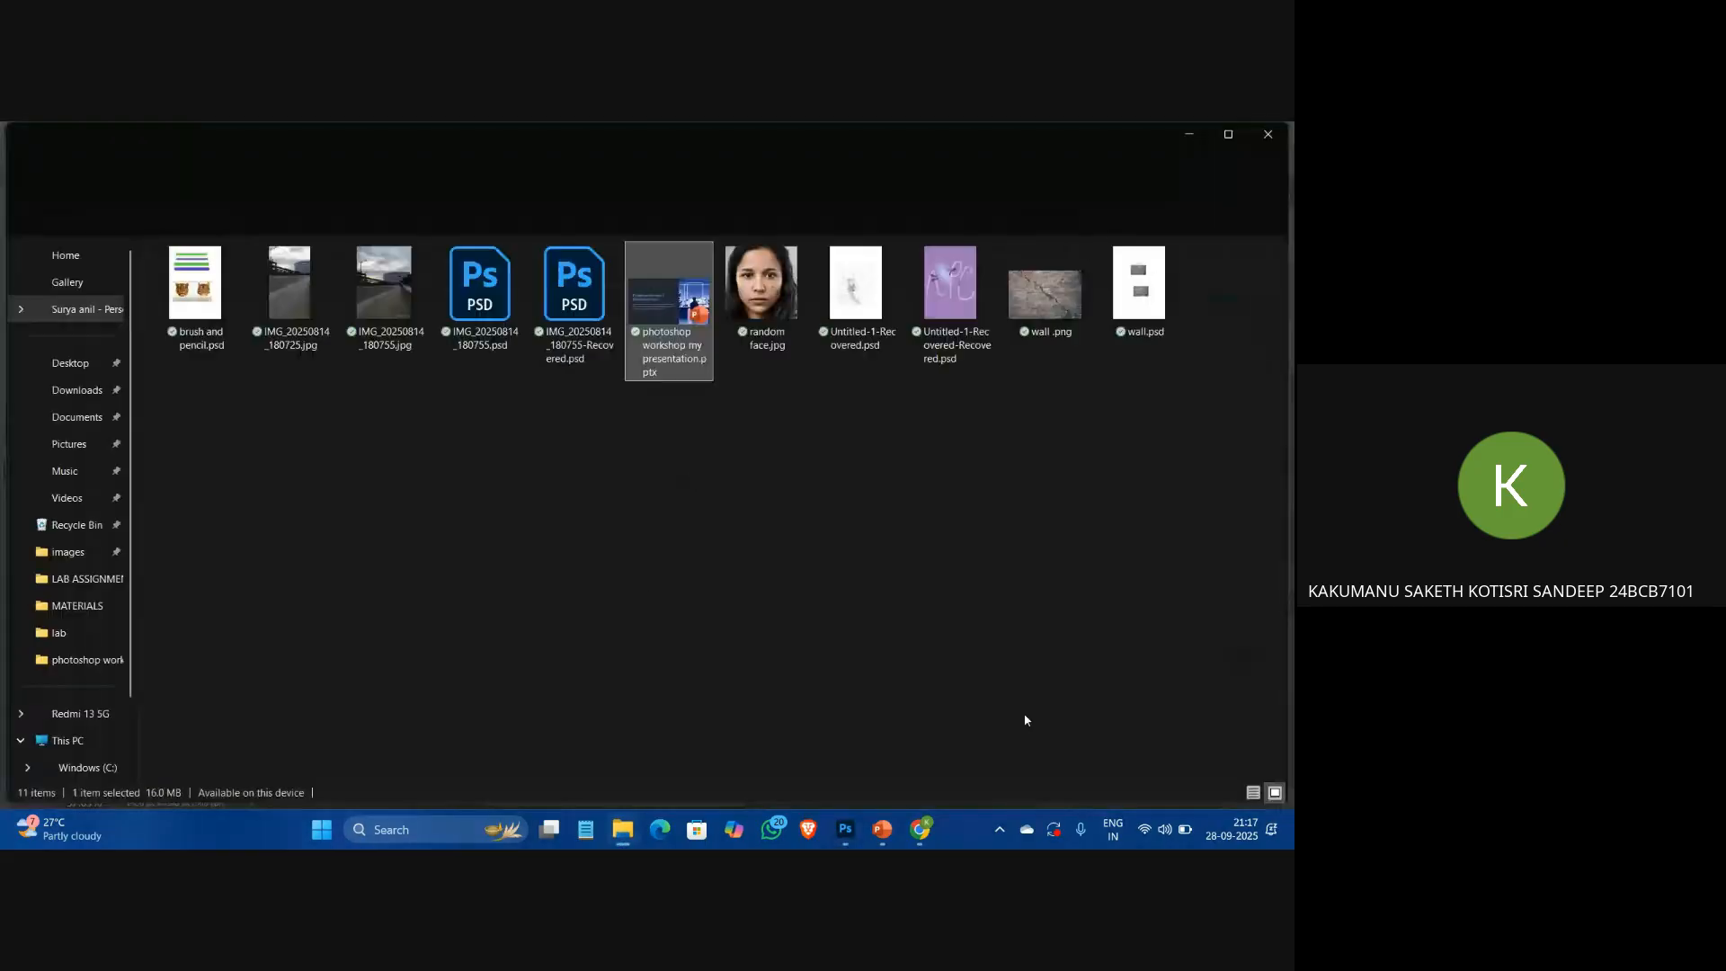
{"action": "double_click", "coordinate": [184, 299]}
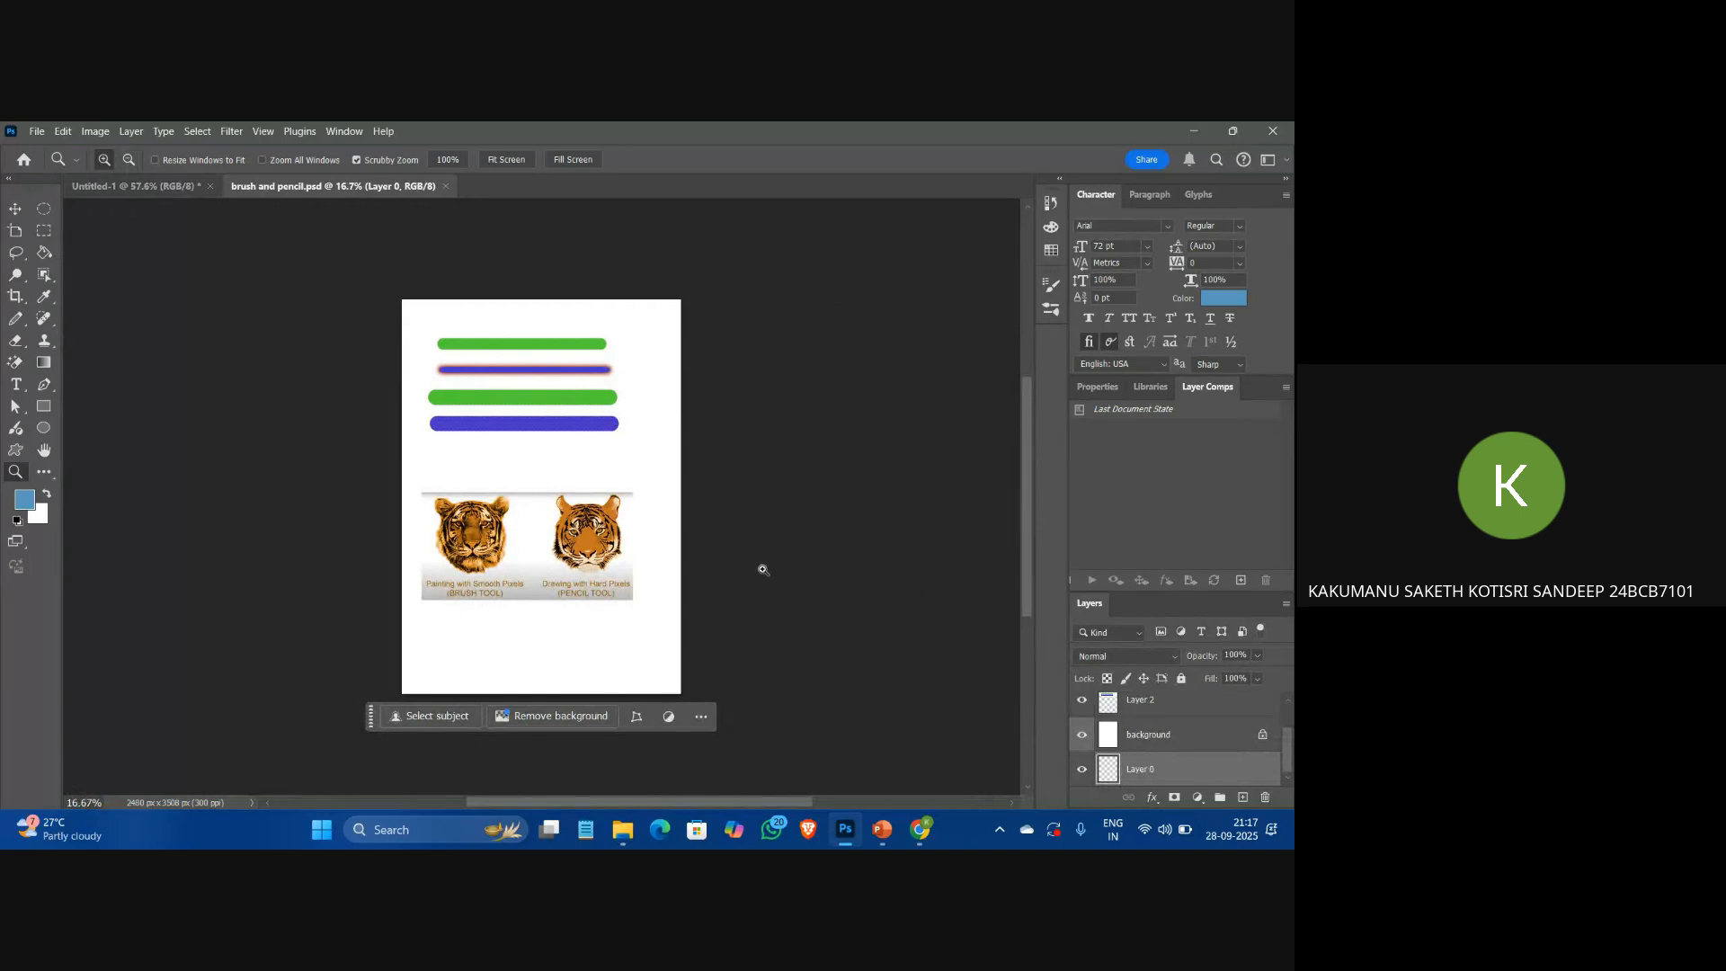
Examine the two tiger pictures and inspect the smooth pixels of the BRUSH TOOL tiger's nose at about 1740%.
{"action": "scroll", "coordinate": [613, 603], "scroll_direction": "up", "scroll_amount": 2}
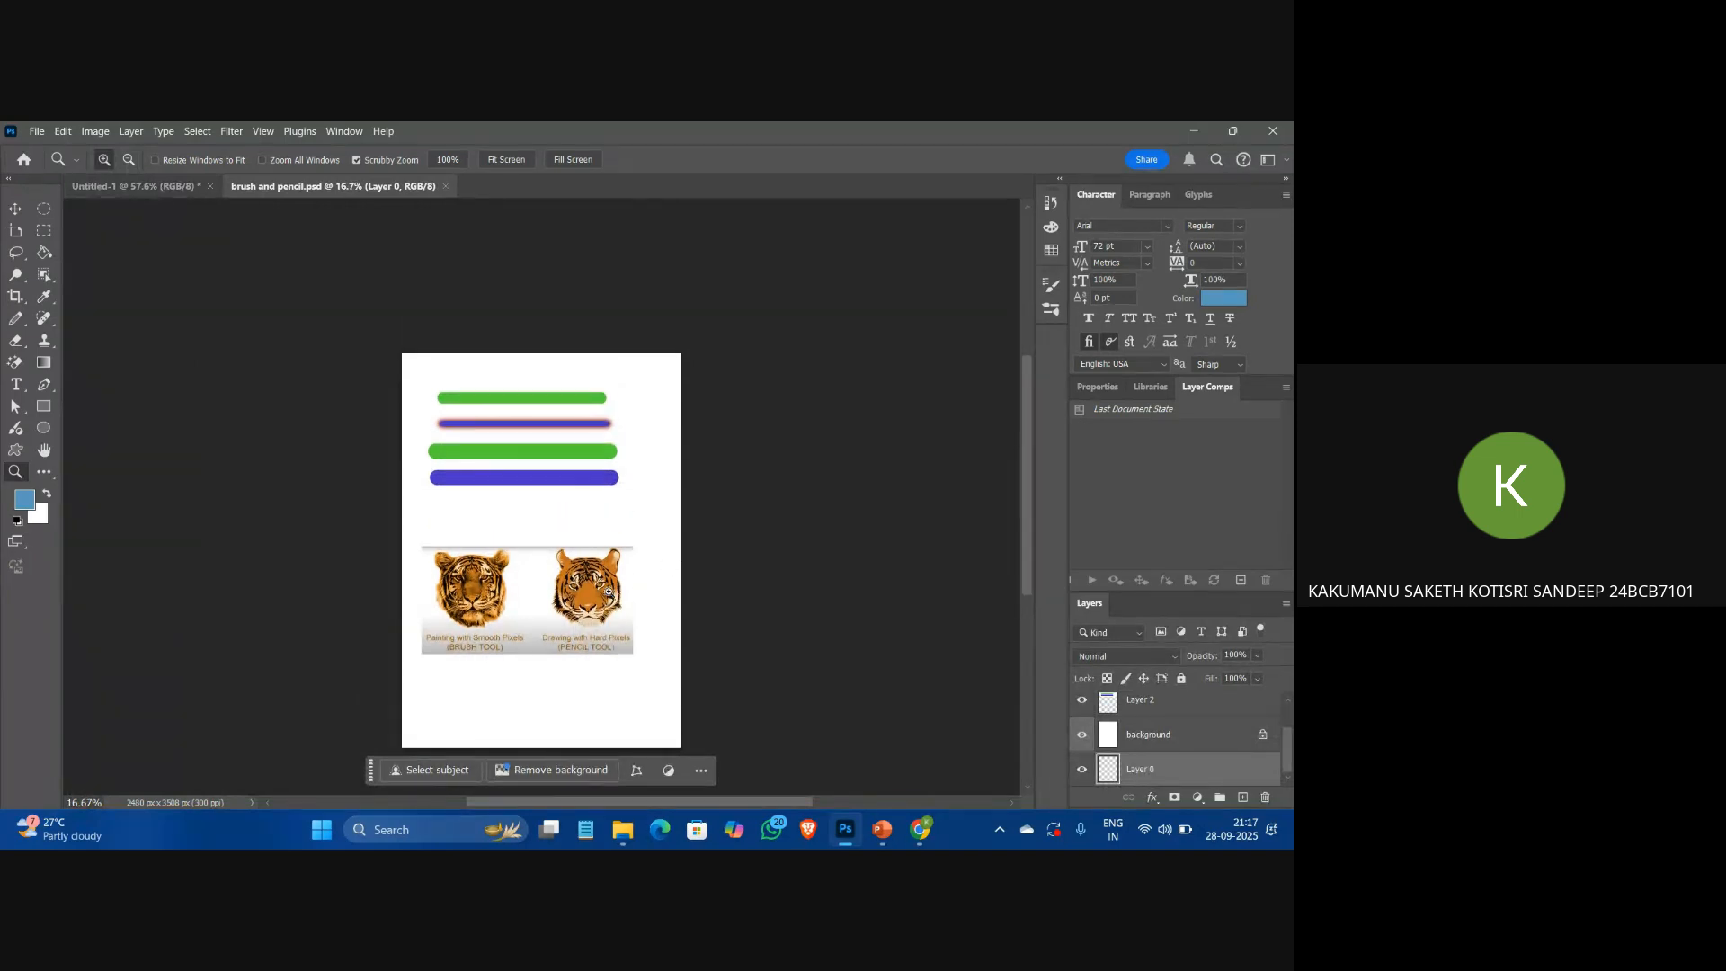
{"action": "scroll", "coordinate": [608, 597], "scroll_direction": "down", "scroll_amount": 1}
{"action": "left_click", "coordinate": [614, 572]}
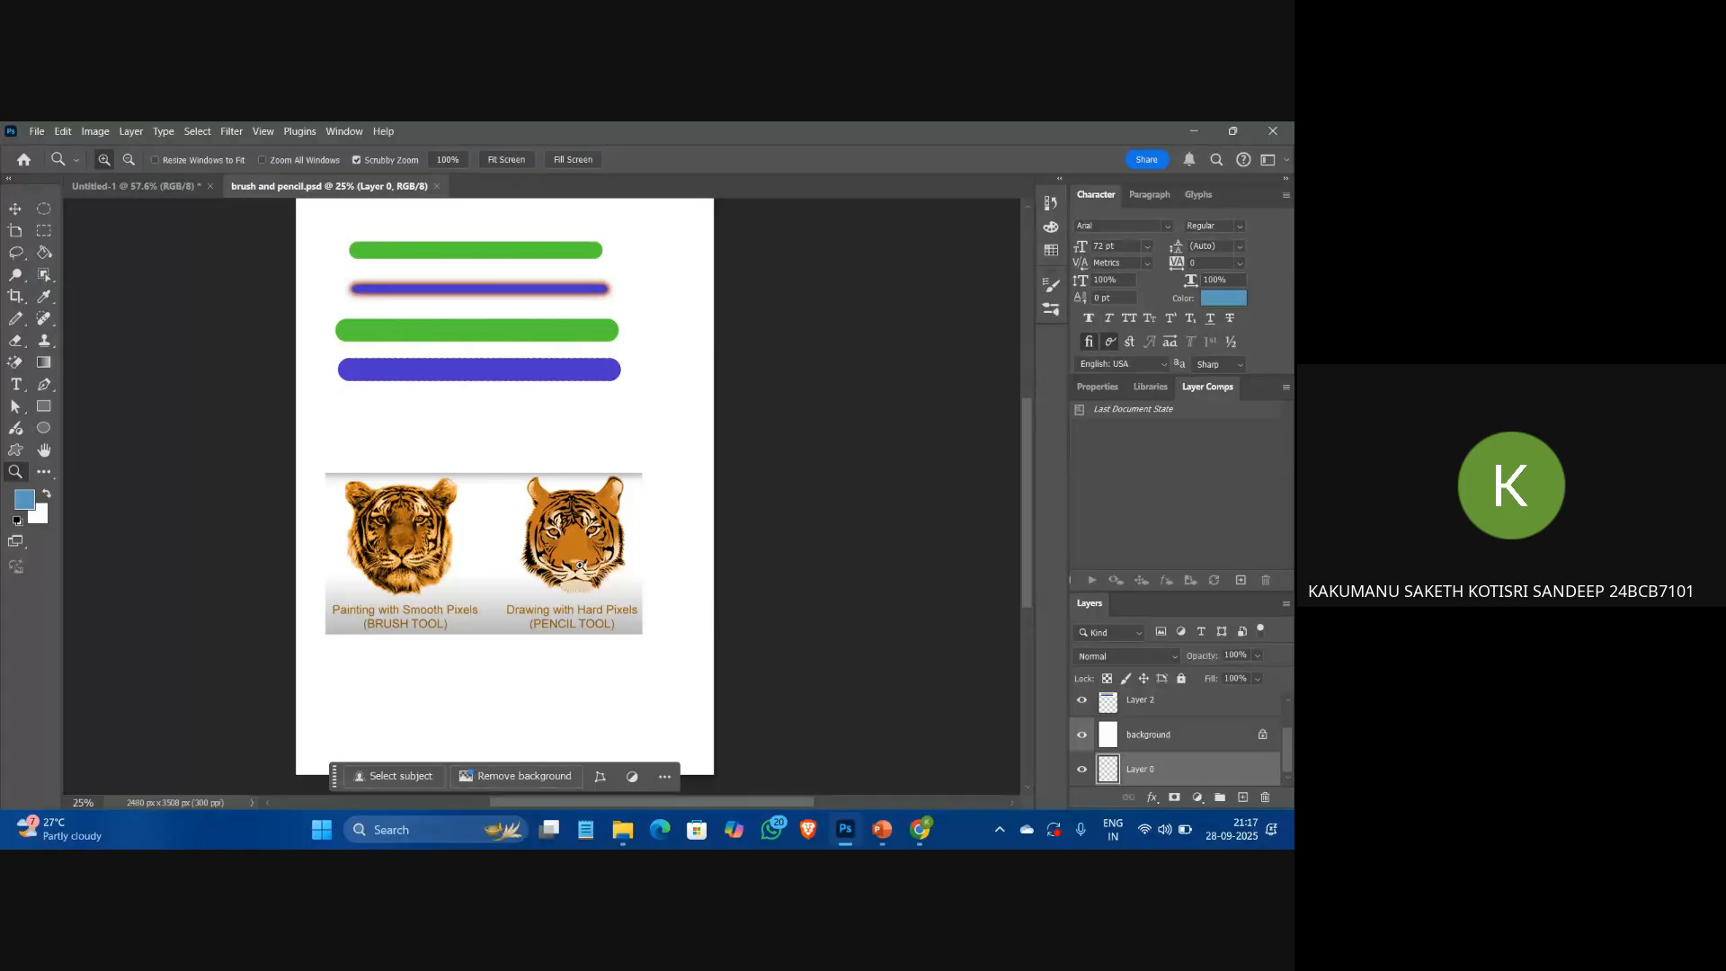
{"action": "left_click", "coordinate": [567, 556]}
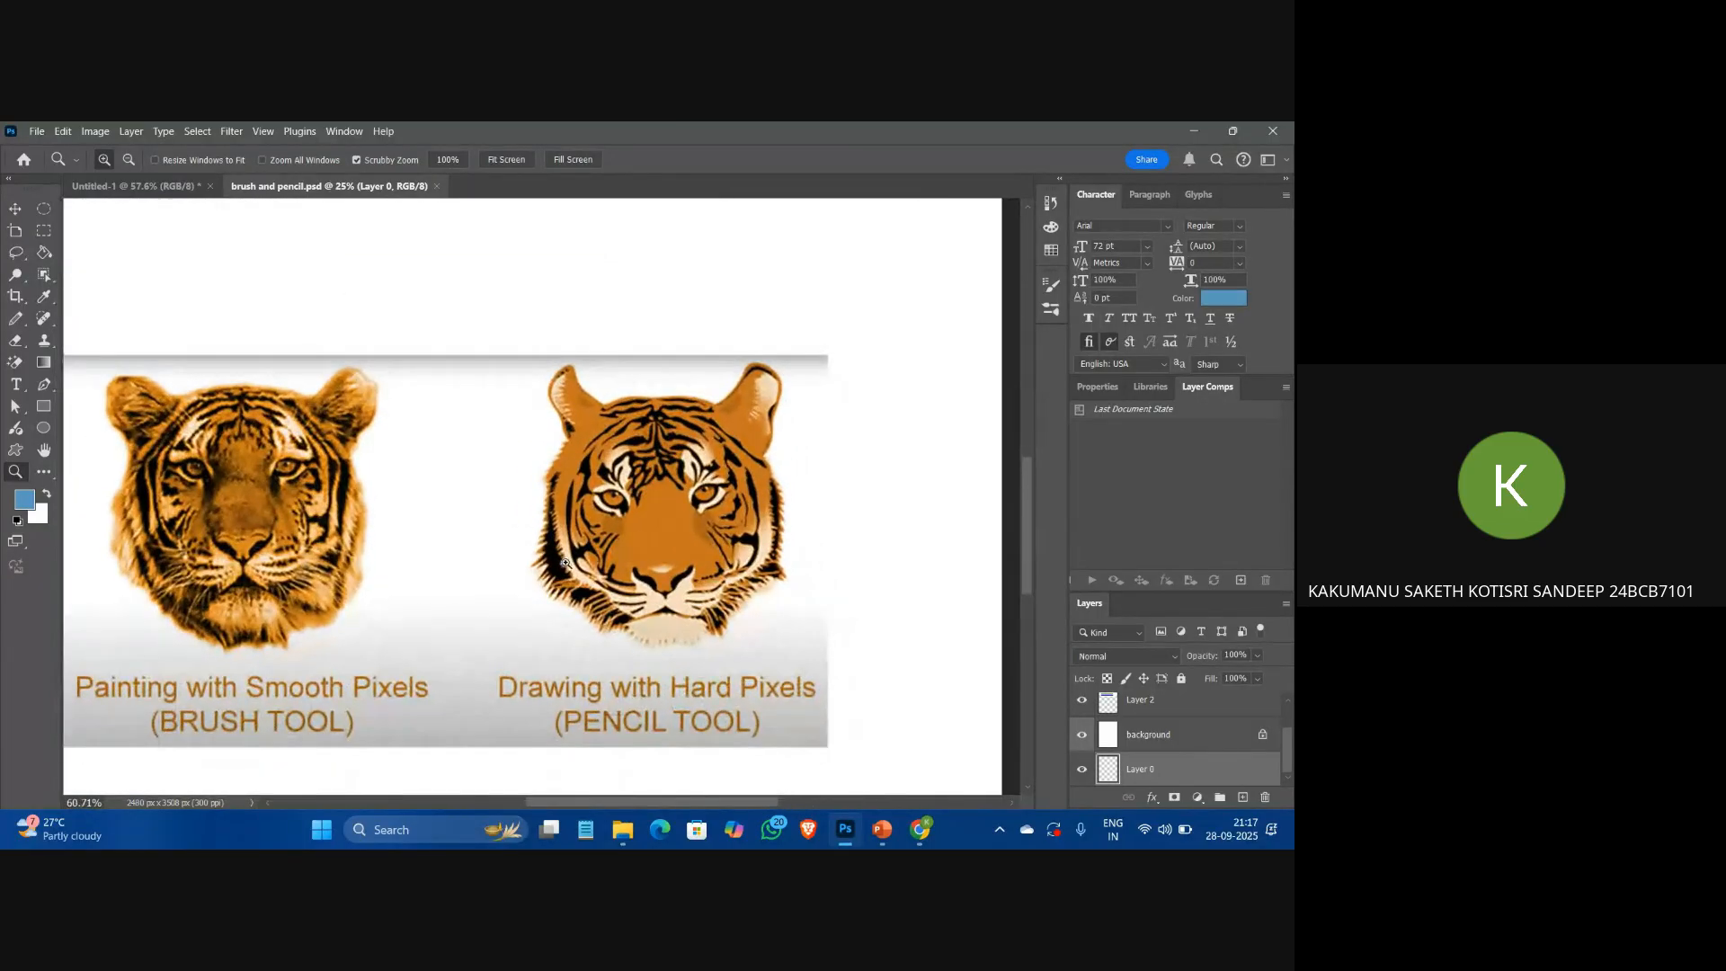
{"action": "left_click_drag", "start_coordinate": [600, 803], "coordinate": [569, 803]}
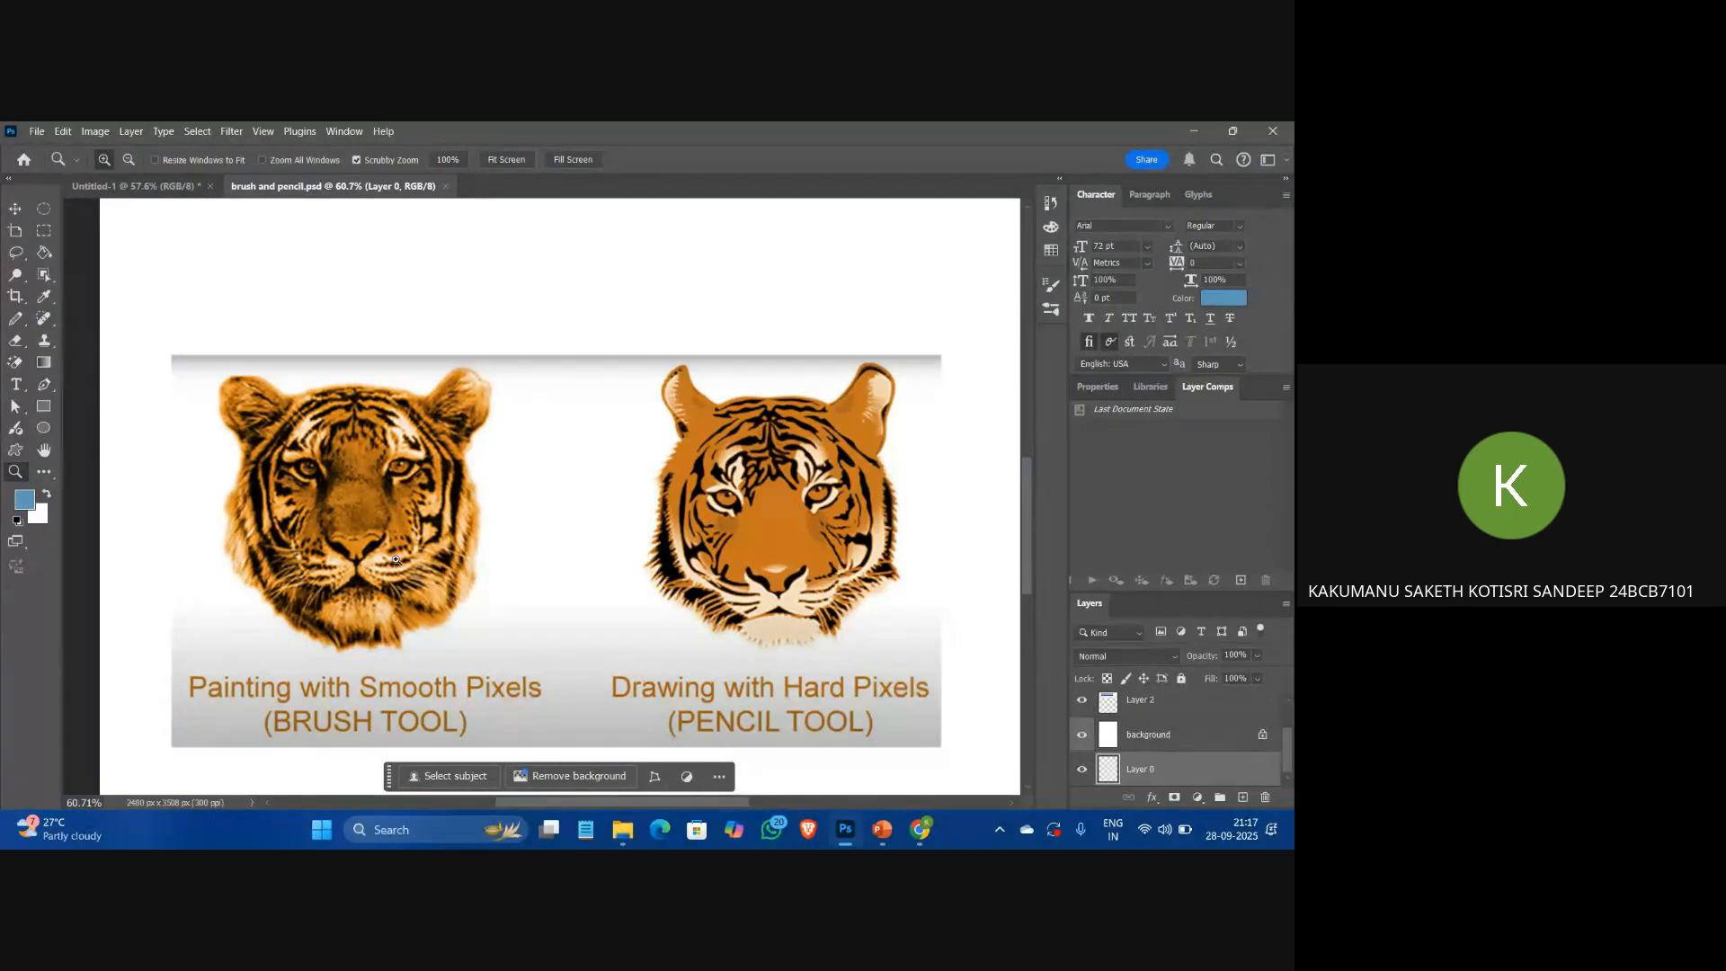
{"action": "mouse_move", "coordinate": [359, 539]}
{"action": "left_mouse_down"}
{"action": "mouse_move", "coordinate": [493, 564]}
{"action": "mouse_move", "coordinate": [628, 537]}
{"action": "left_mouse_up"}
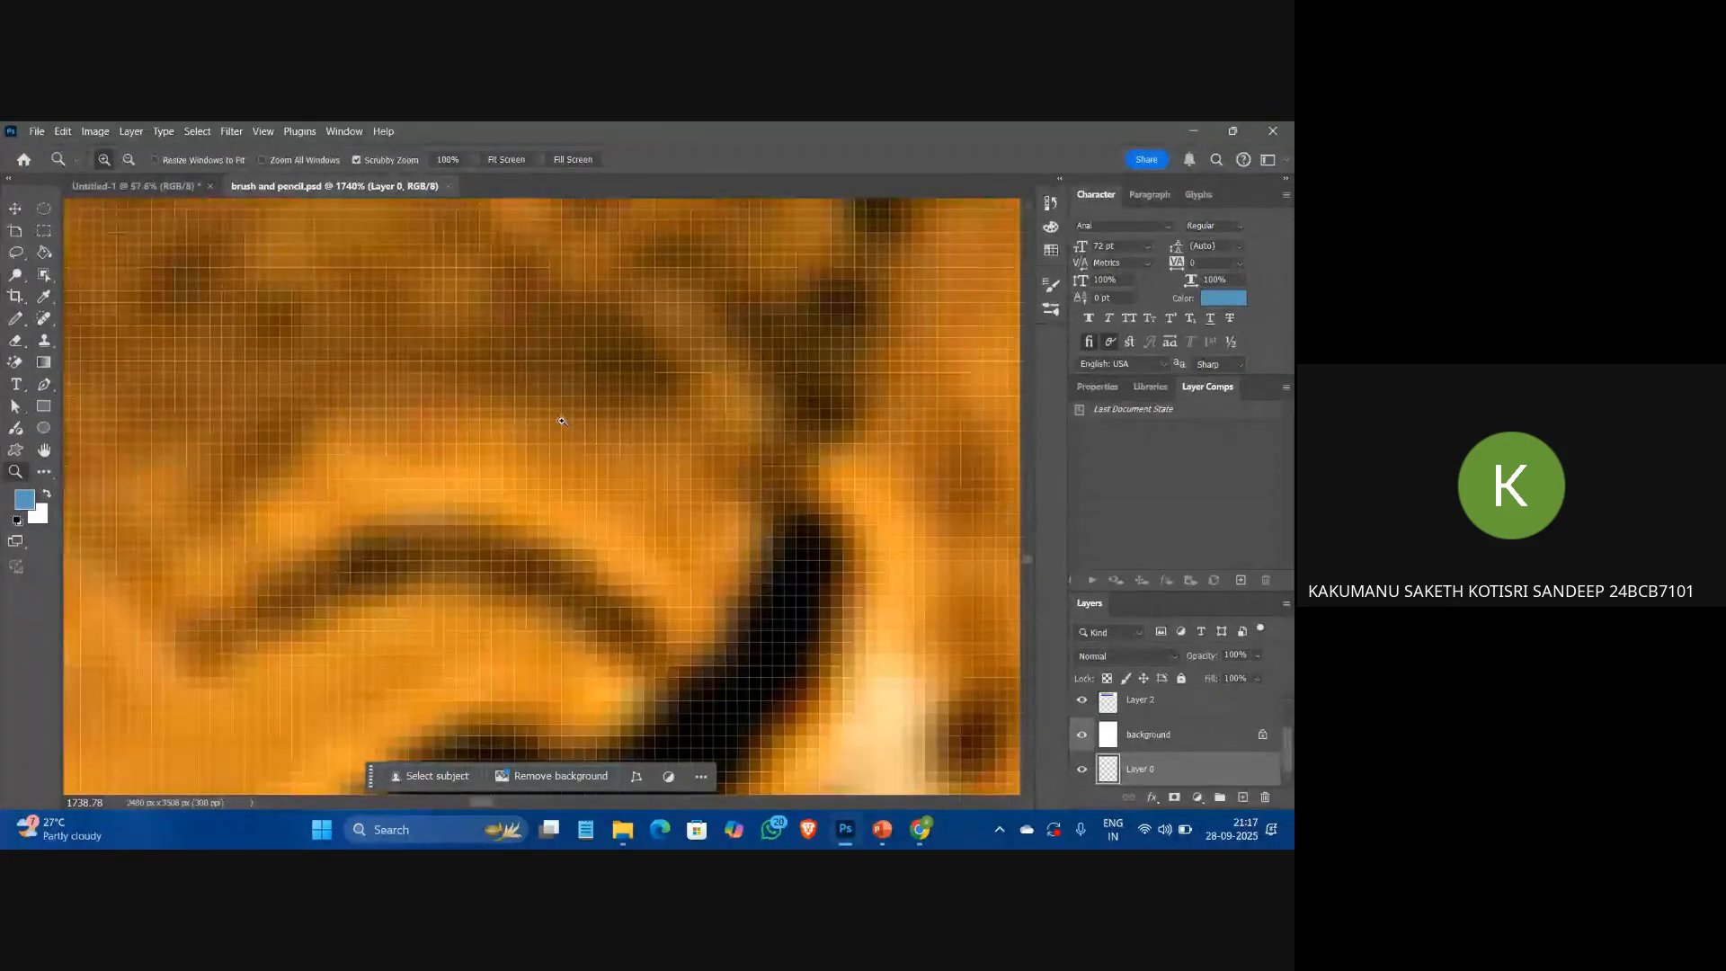
{"action": "left_click_drag", "start_coordinate": [638, 467], "coordinate": [540, 490]}
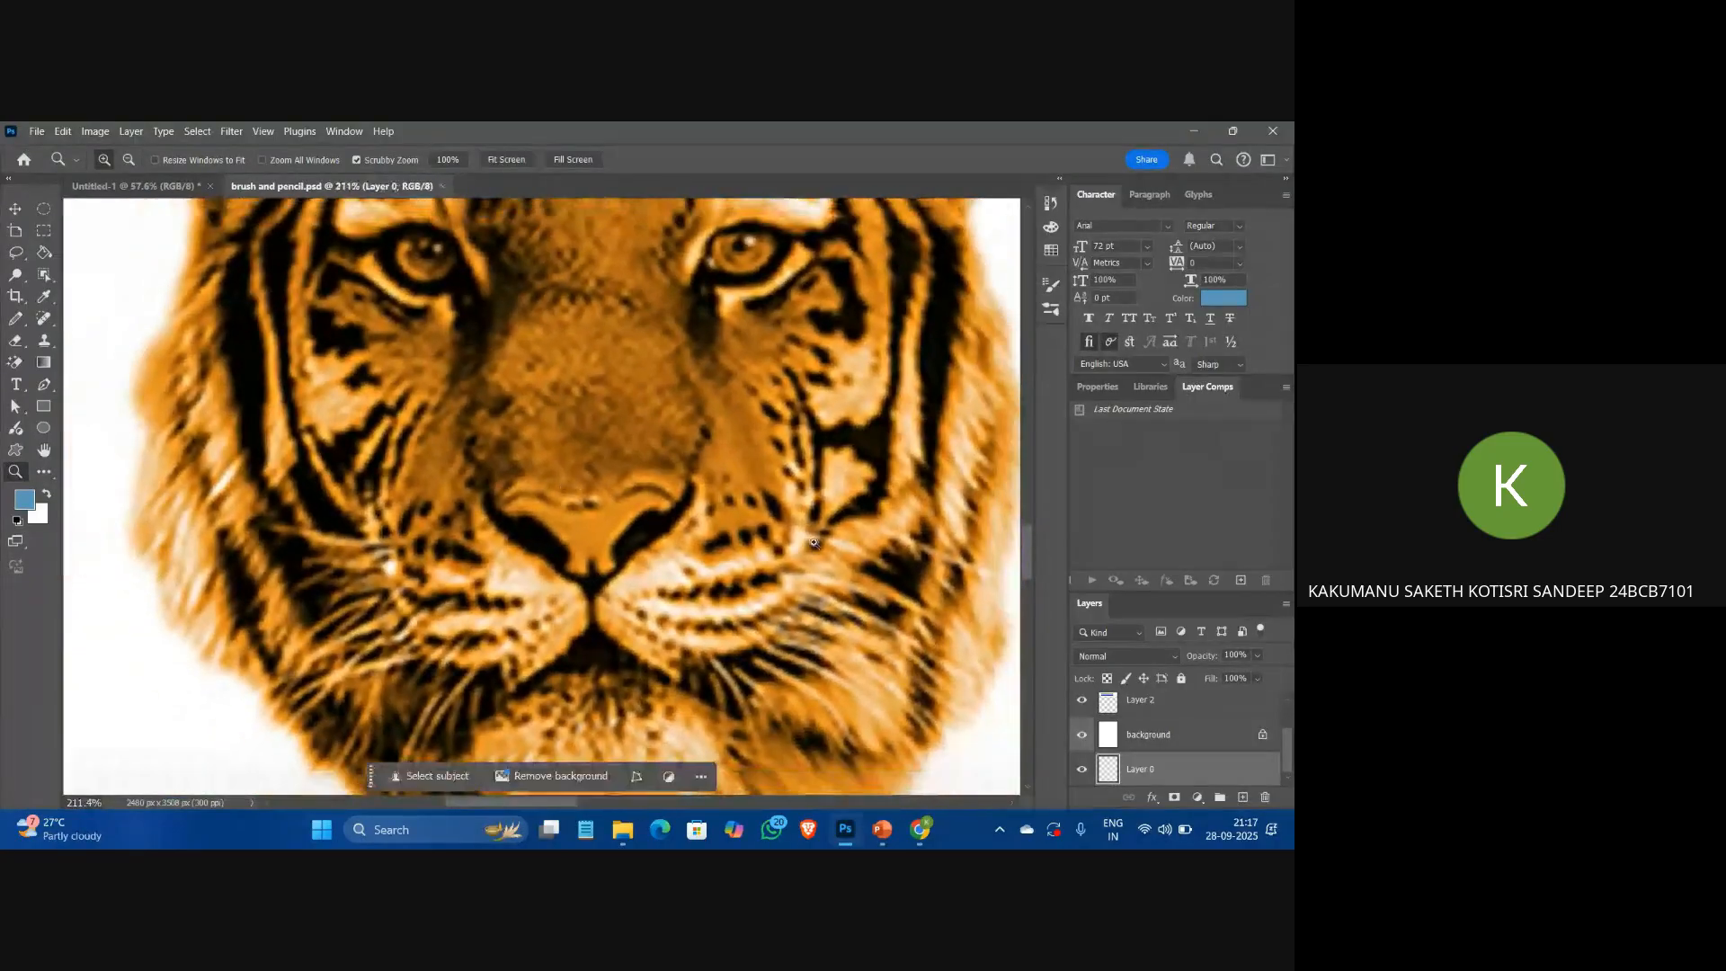
{"action": "left_click_drag", "start_coordinate": [676, 539], "coordinate": [564, 543]}
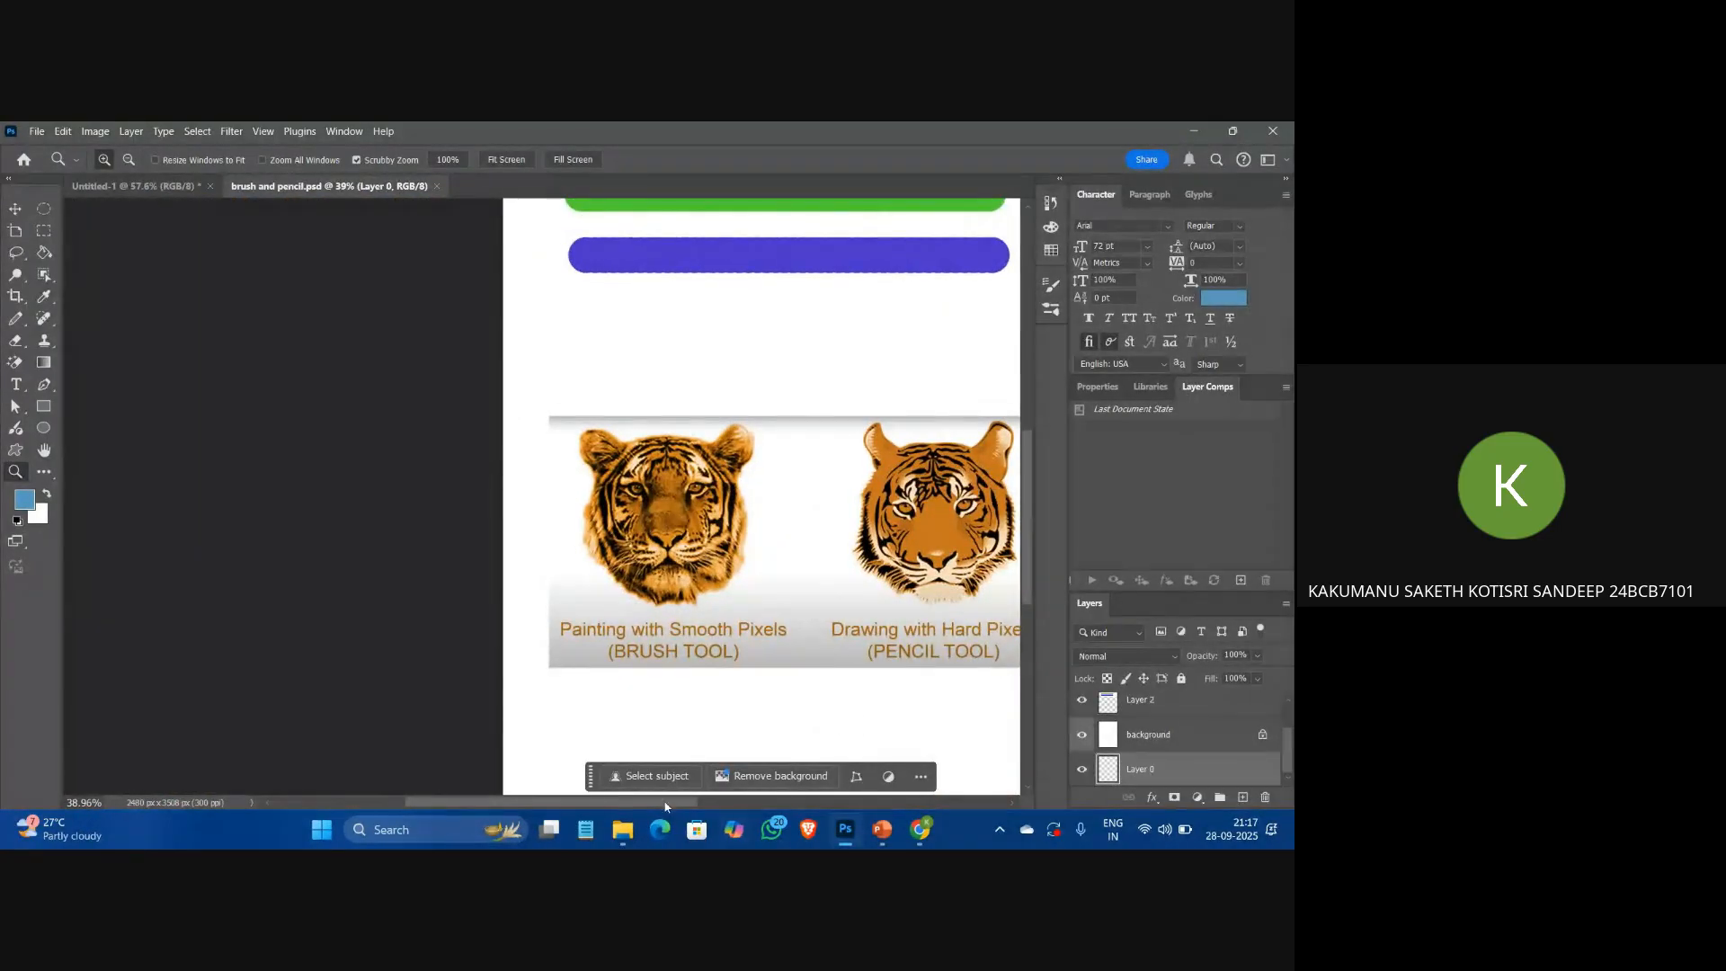
Inspect the hard pixels of the PENCIL TOOL tiger, compare it with the brush version, and view the four sample lines above.
{"action": "left_click_drag", "start_coordinate": [641, 801], "coordinate": [720, 801]}
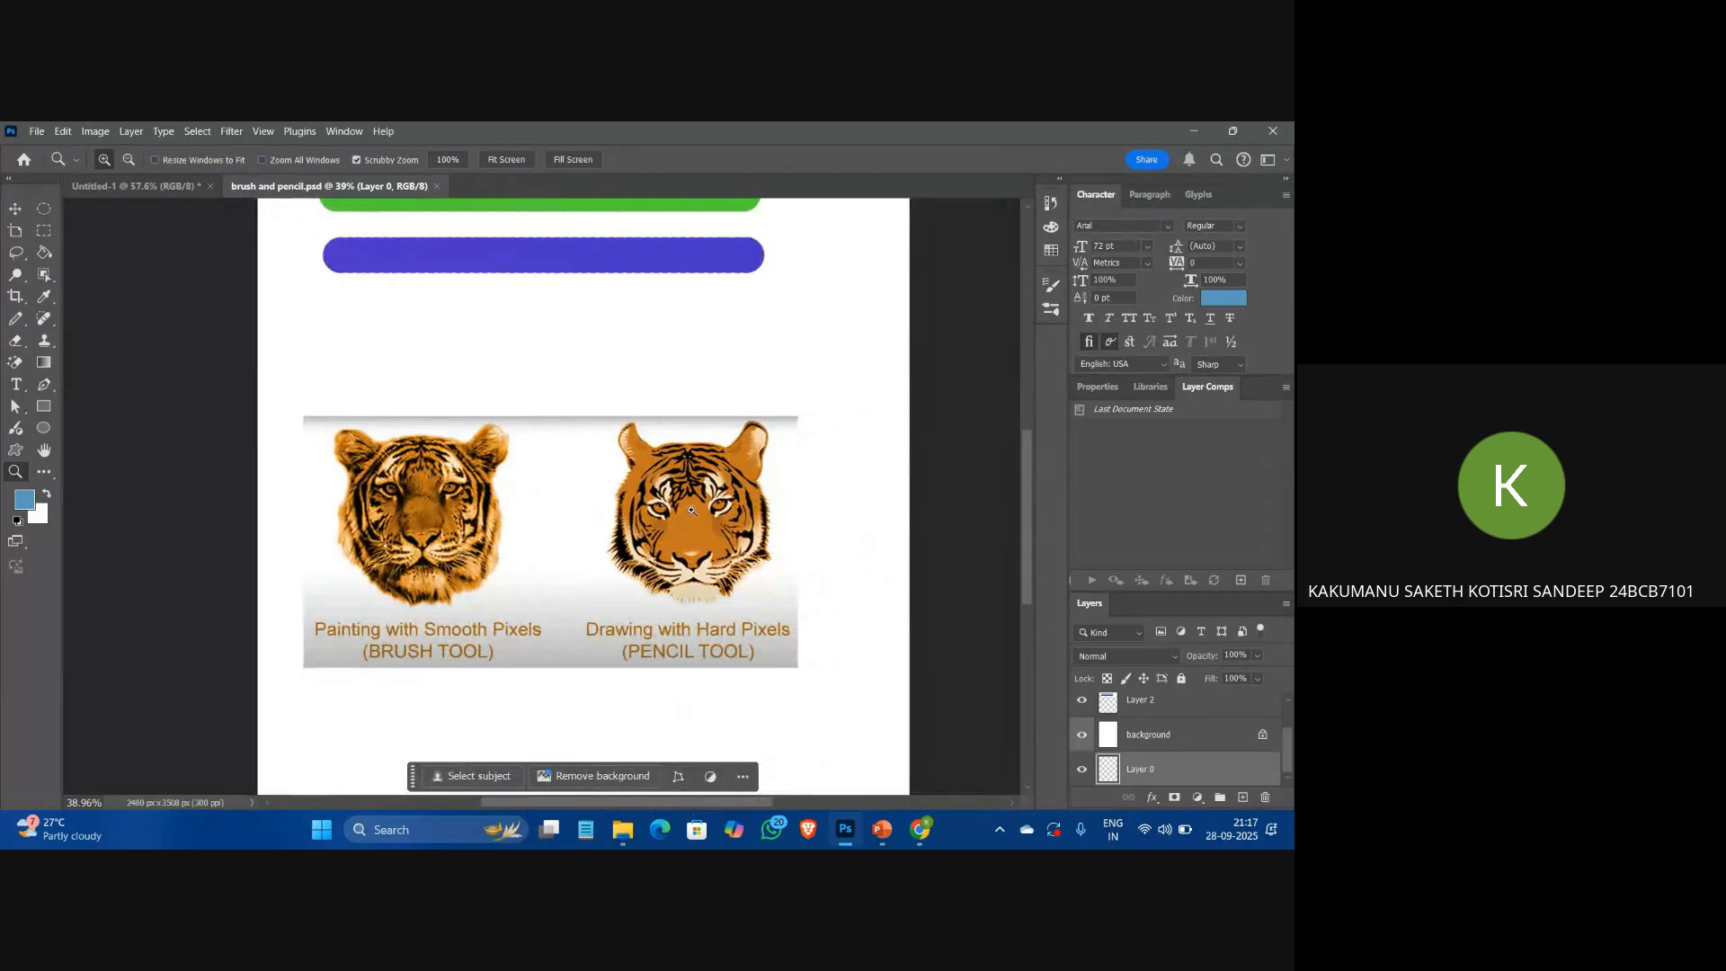
{"action": "left_click_drag", "start_coordinate": [691, 510], "coordinate": [899, 588]}
{"action": "left_click_drag", "start_coordinate": [892, 587], "coordinate": [684, 467]}
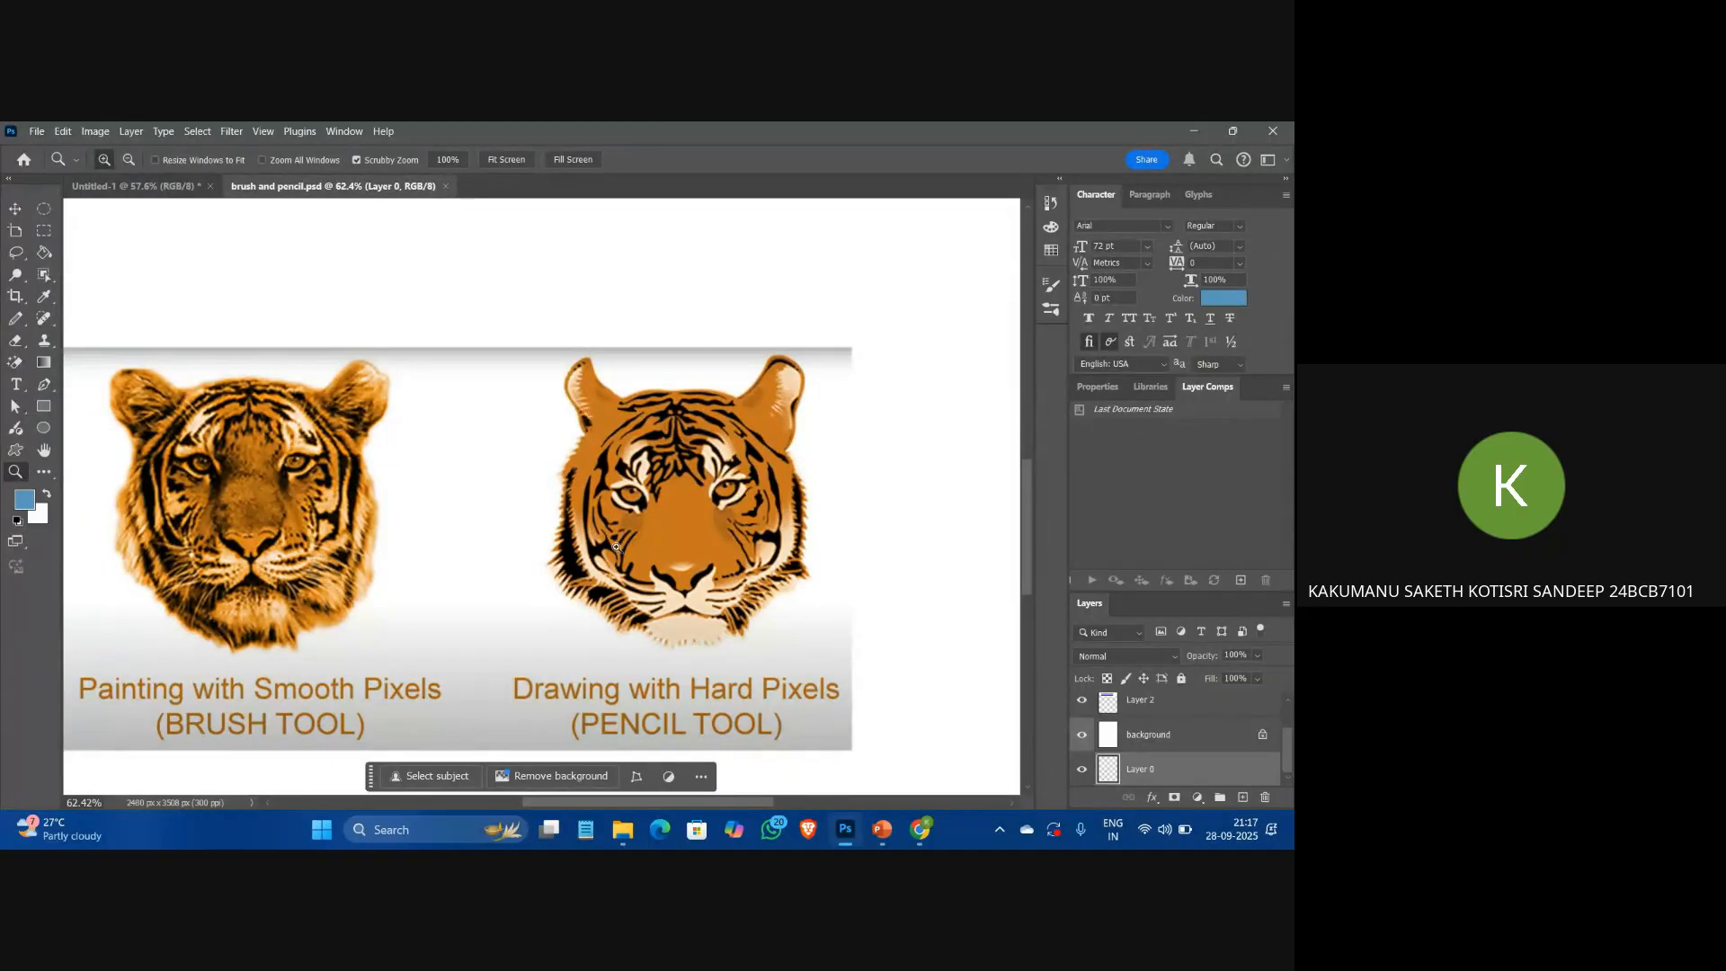
{"action": "mouse_move", "coordinate": [666, 802]}
{"action": "left_mouse_down"}
{"action": "mouse_move", "coordinate": [625, 802]}
{"action": "mouse_move", "coordinate": [663, 802]}
{"action": "left_mouse_up"}
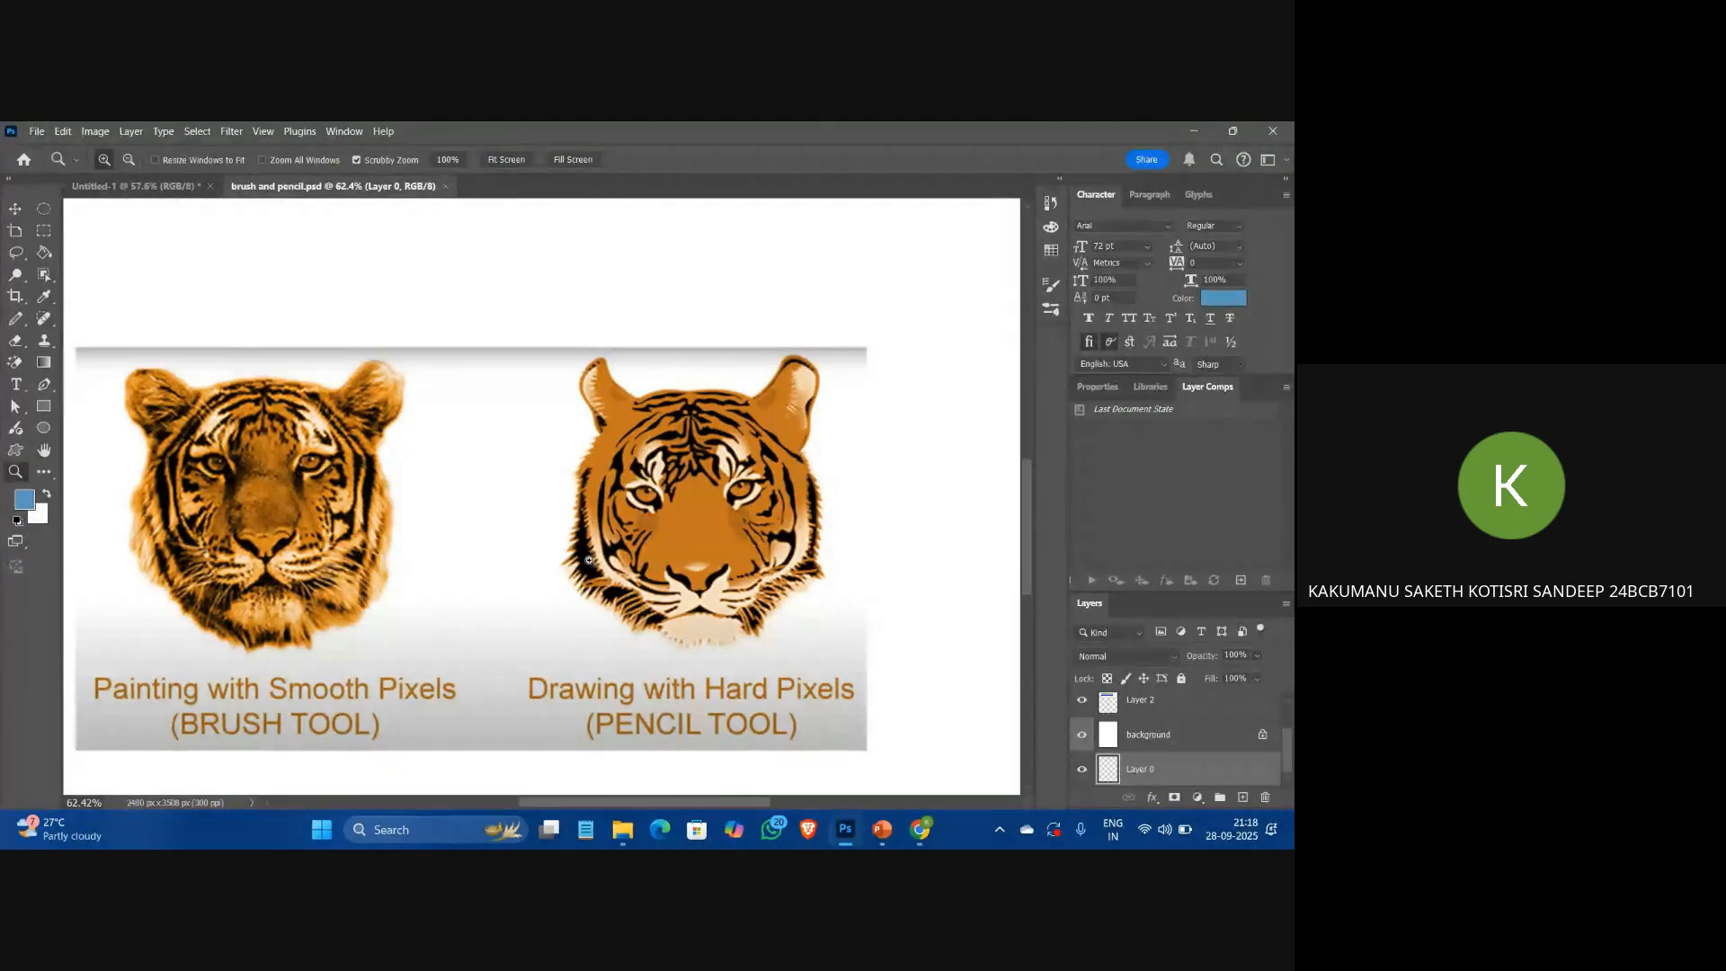
{"action": "left_click_drag", "start_coordinate": [595, 557], "coordinate": [566, 565]}
{"action": "scroll", "coordinate": [470, 598], "scroll_direction": "up", "scroll_amount": 5}
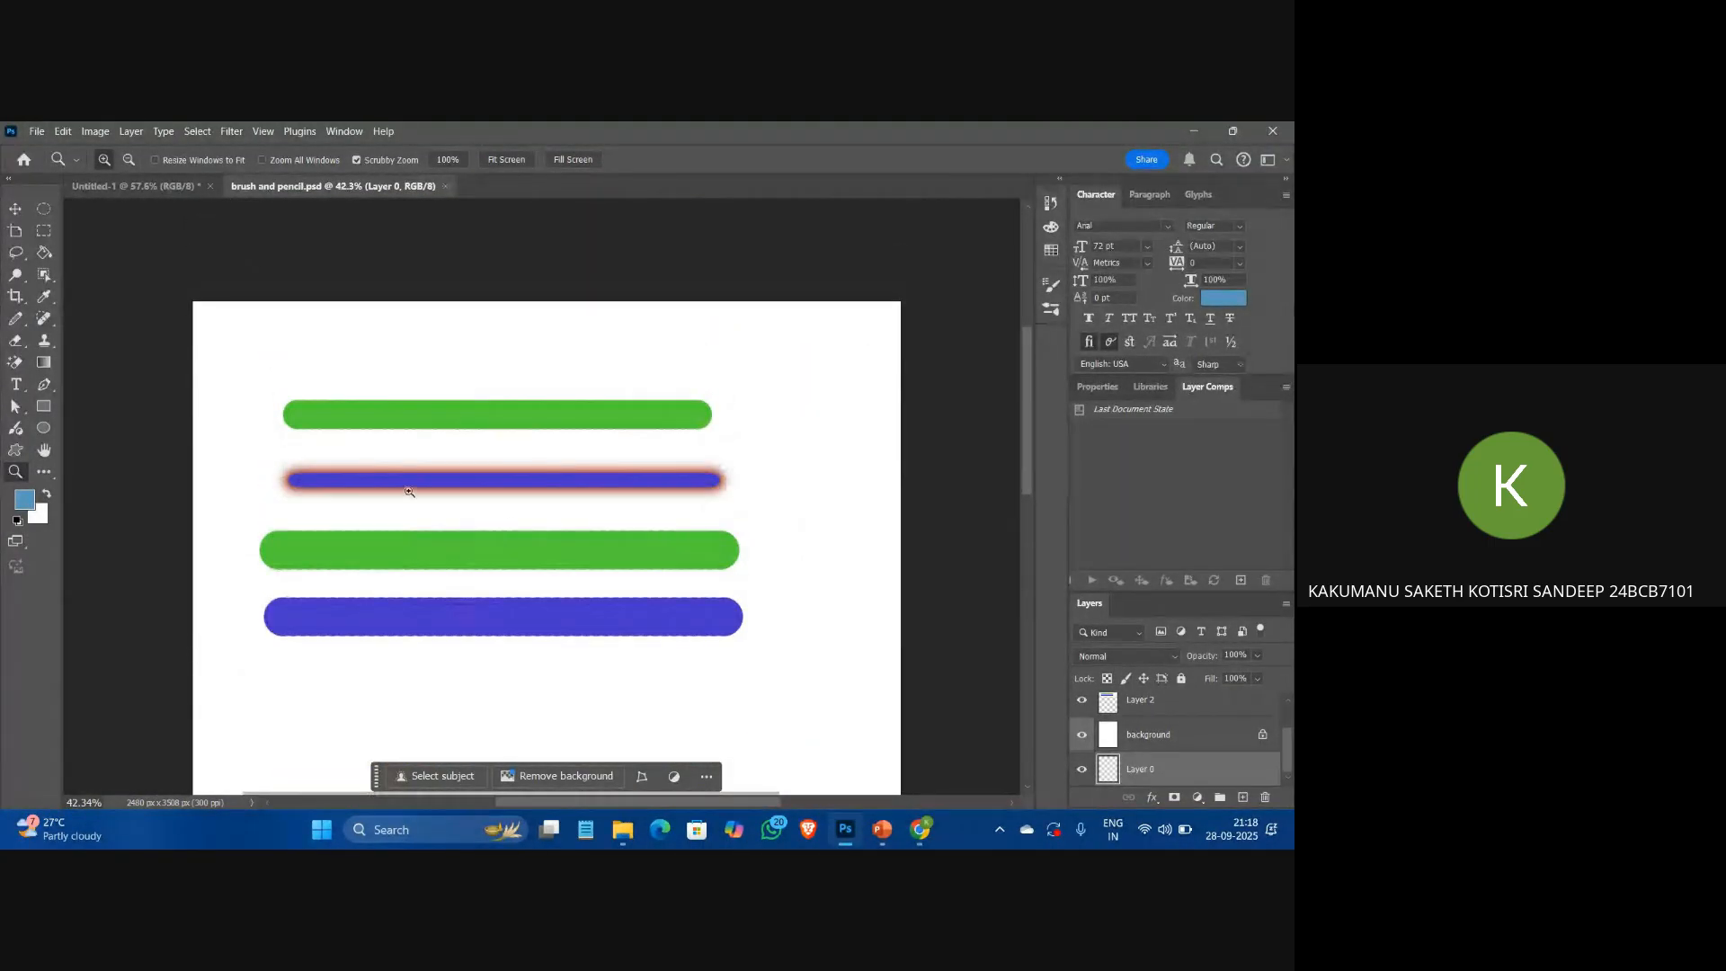
Return to the Untitled-1 document and zoom out to 18.49% to view the whole page with its four lines.
{"action": "left_click", "coordinate": [131, 191]}
{"action": "scroll", "coordinate": [566, 449], "scroll_direction": "down", "scroll_amount": 1}
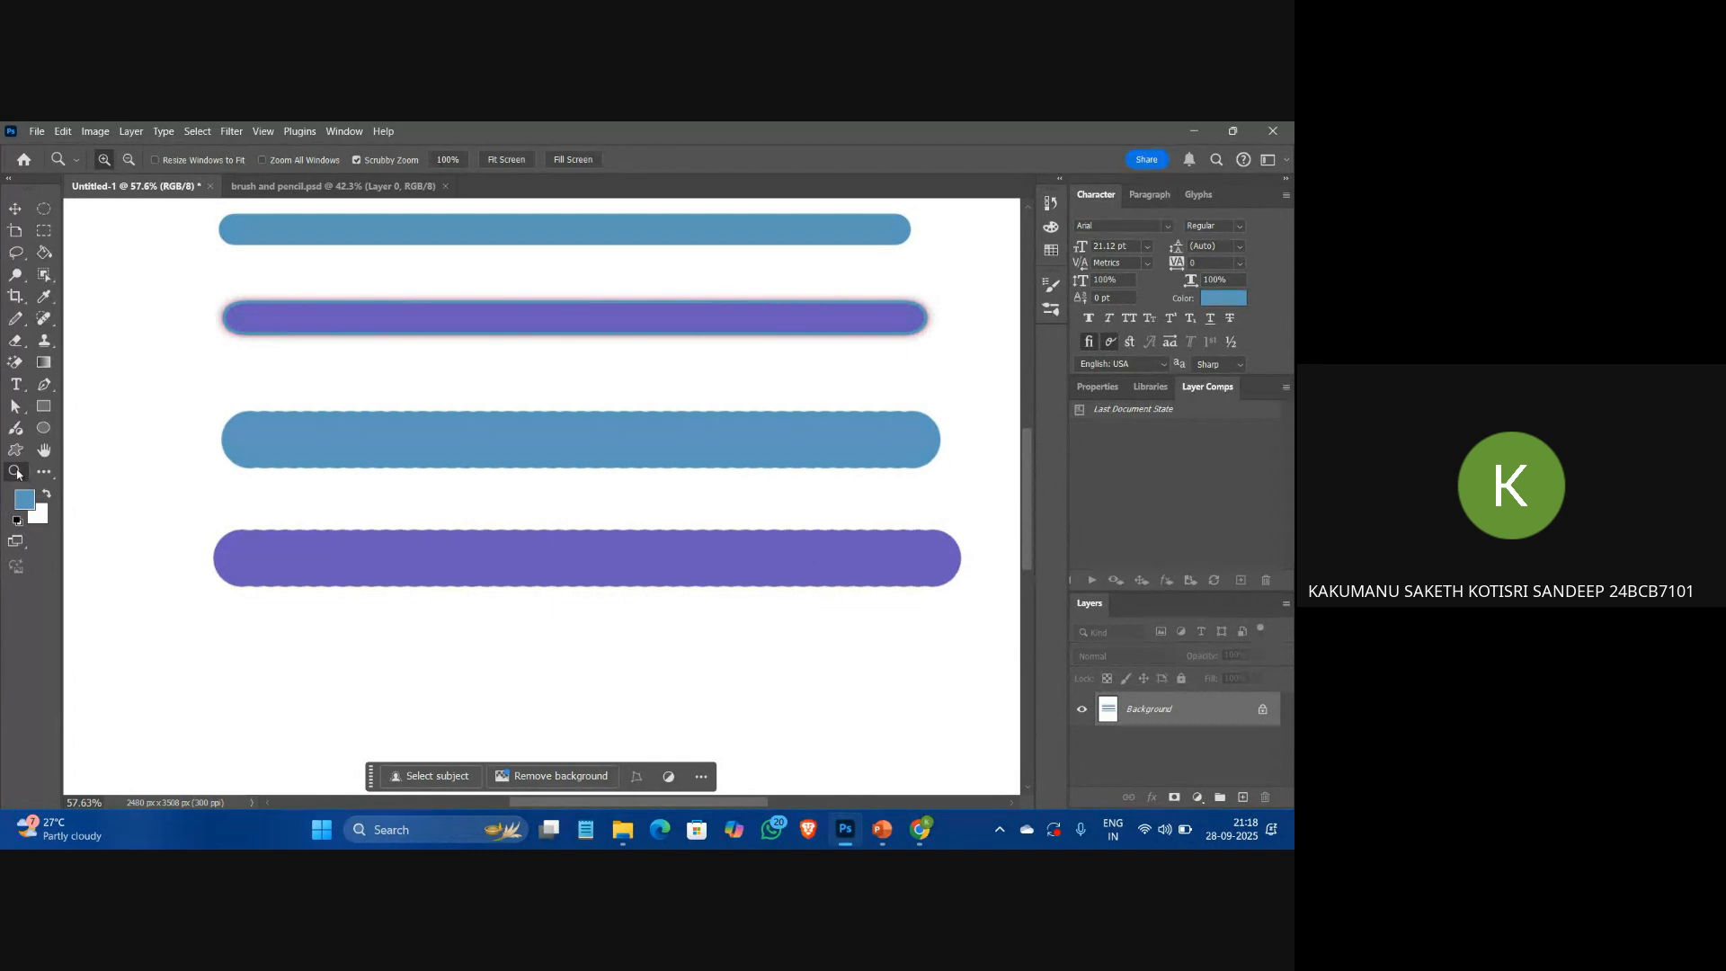
{"action": "left_click_drag", "start_coordinate": [867, 543], "coordinate": [796, 539]}
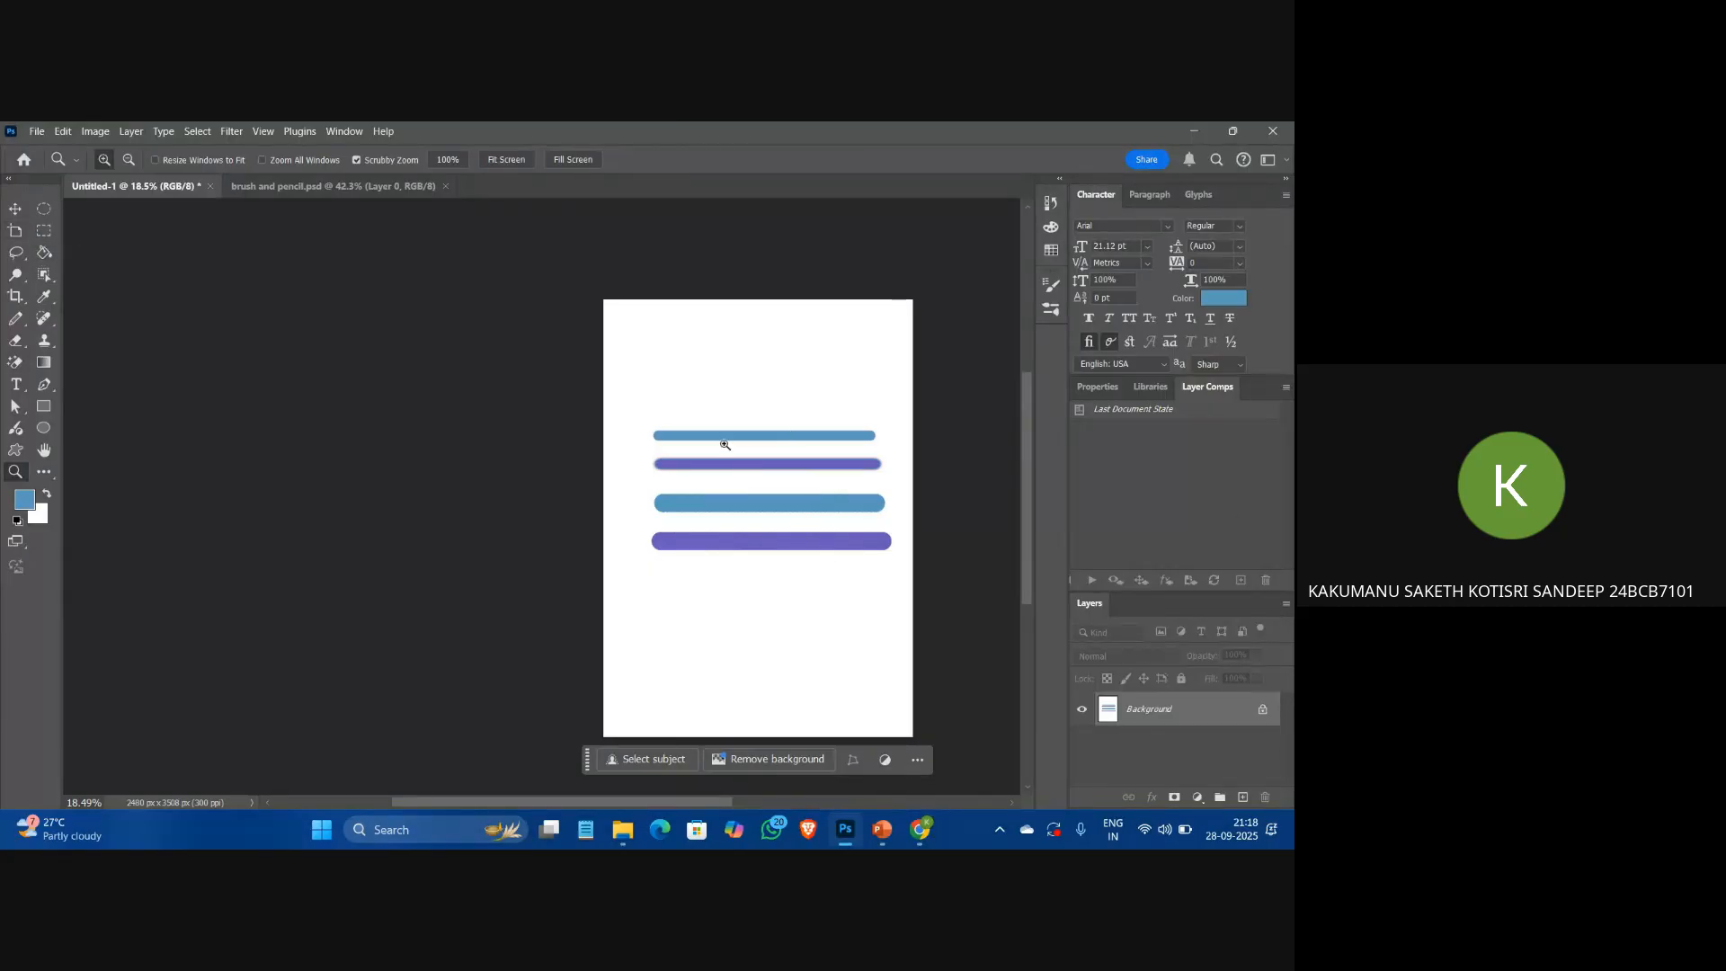
Try to move the top blue line with the Move tool, and decline converting the Background to a normal layer.
{"action": "left_click", "coordinate": [16, 213]}
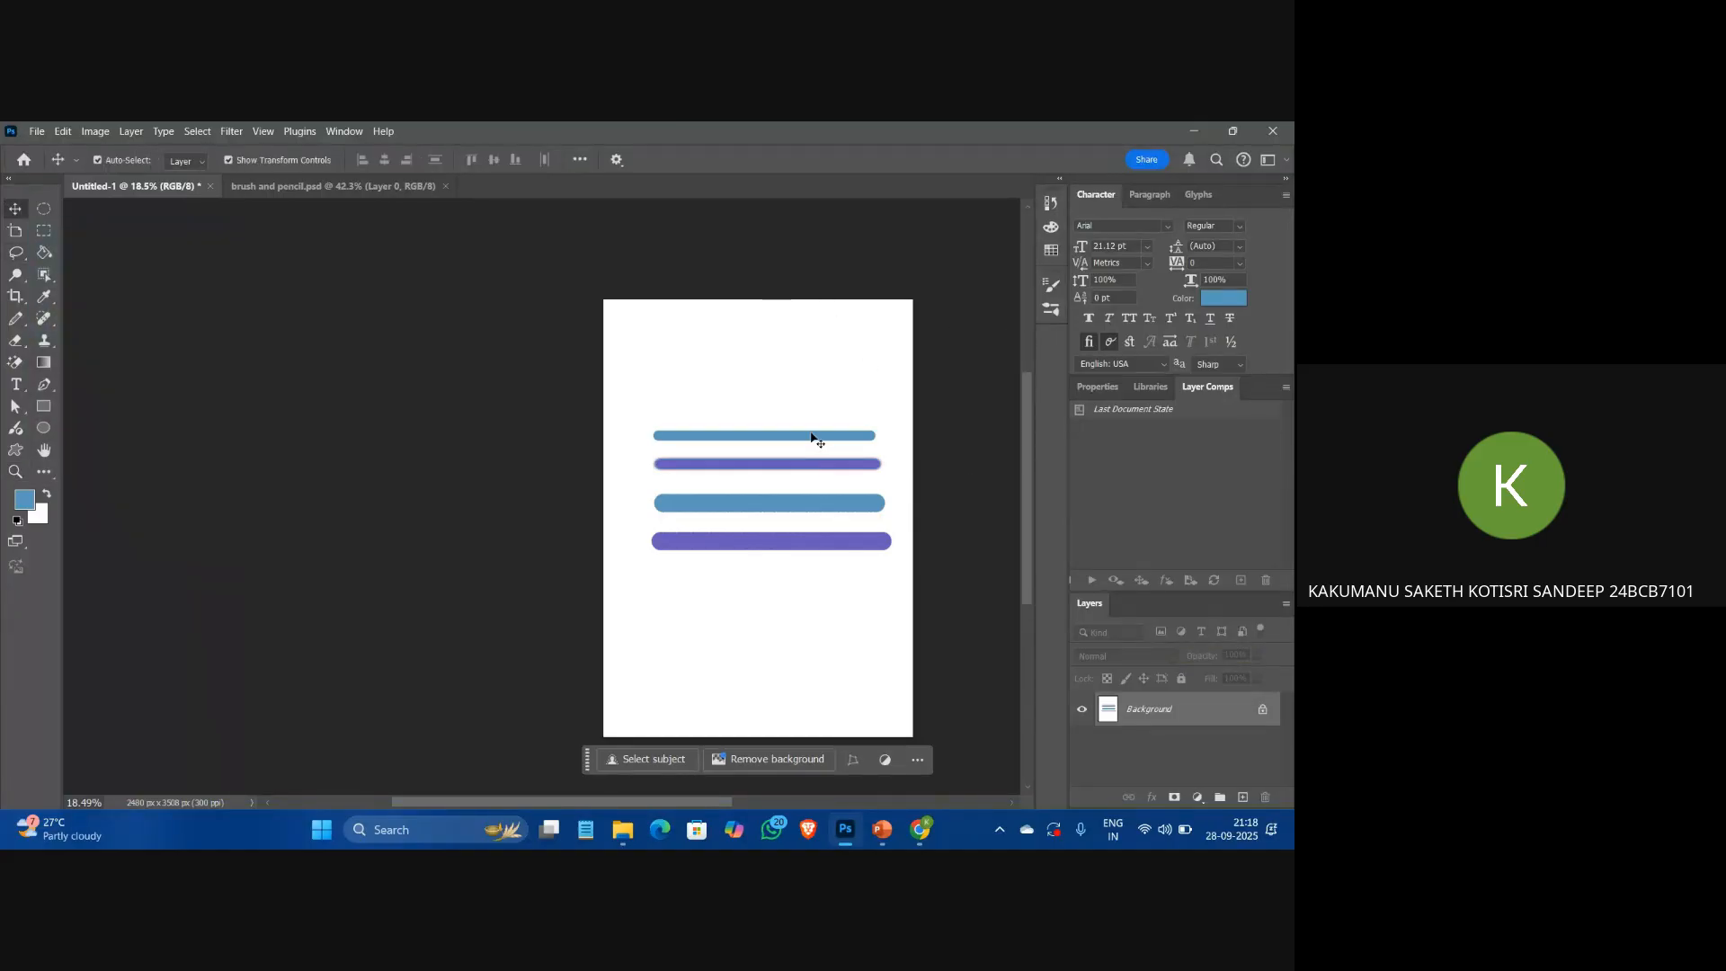
{"action": "left_click_drag", "start_coordinate": [812, 439], "coordinate": [773, 455]}
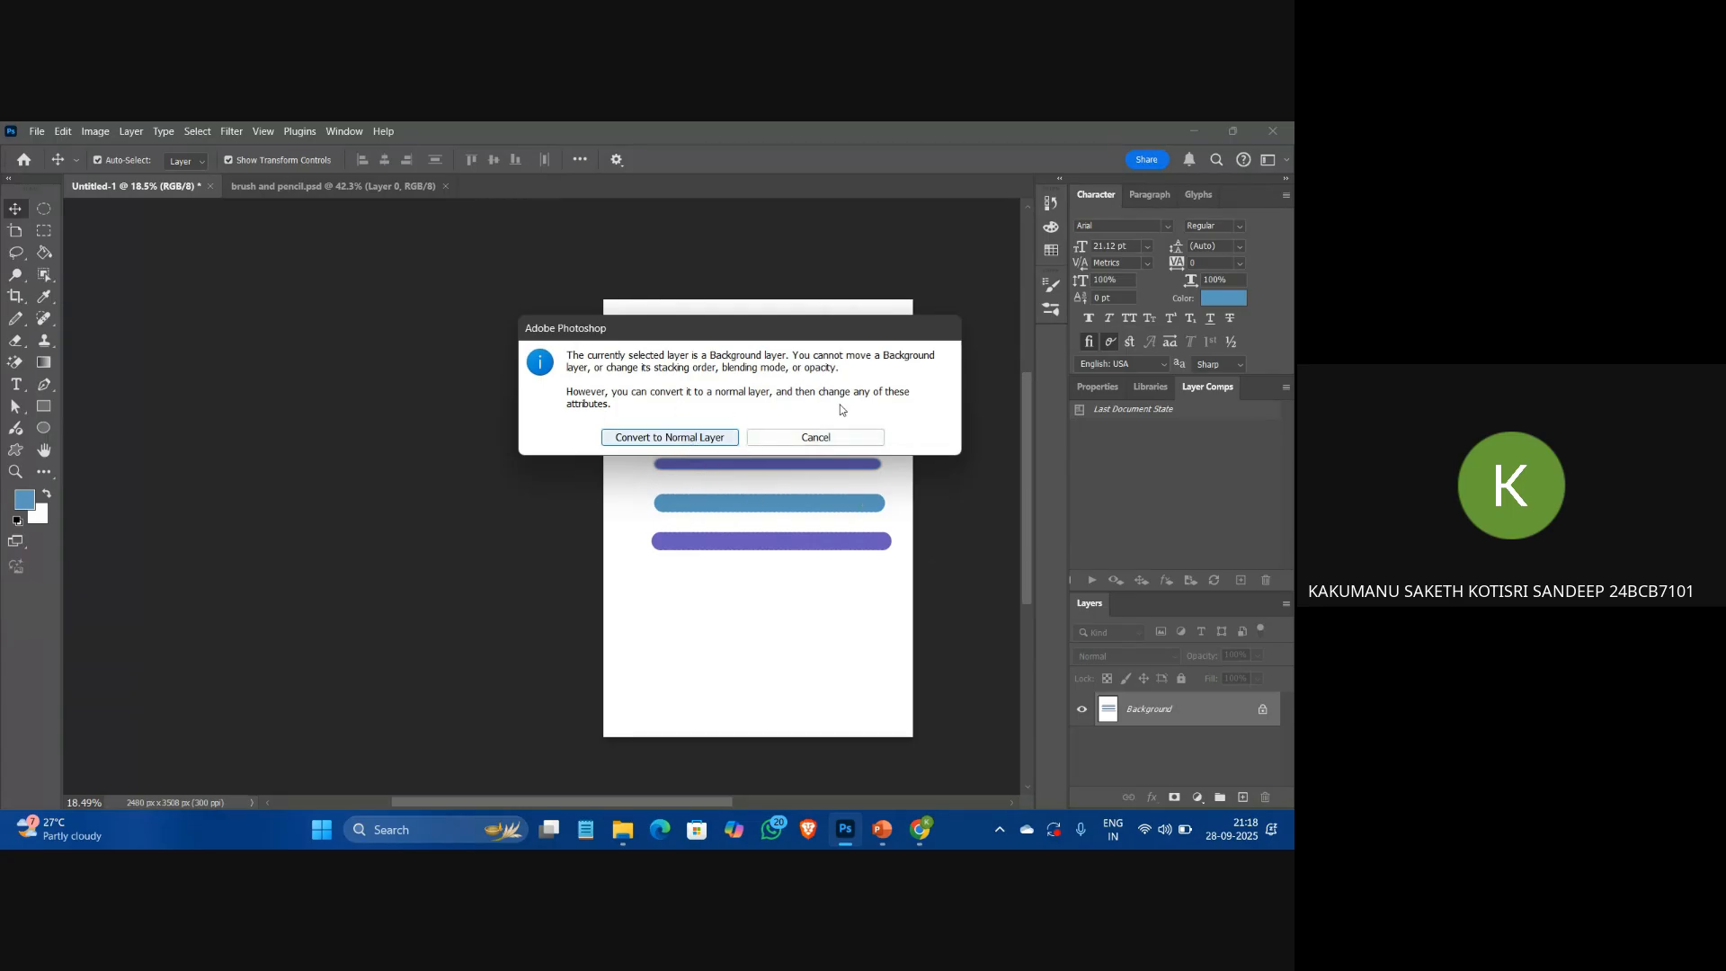
{"action": "left_click", "coordinate": [828, 439]}
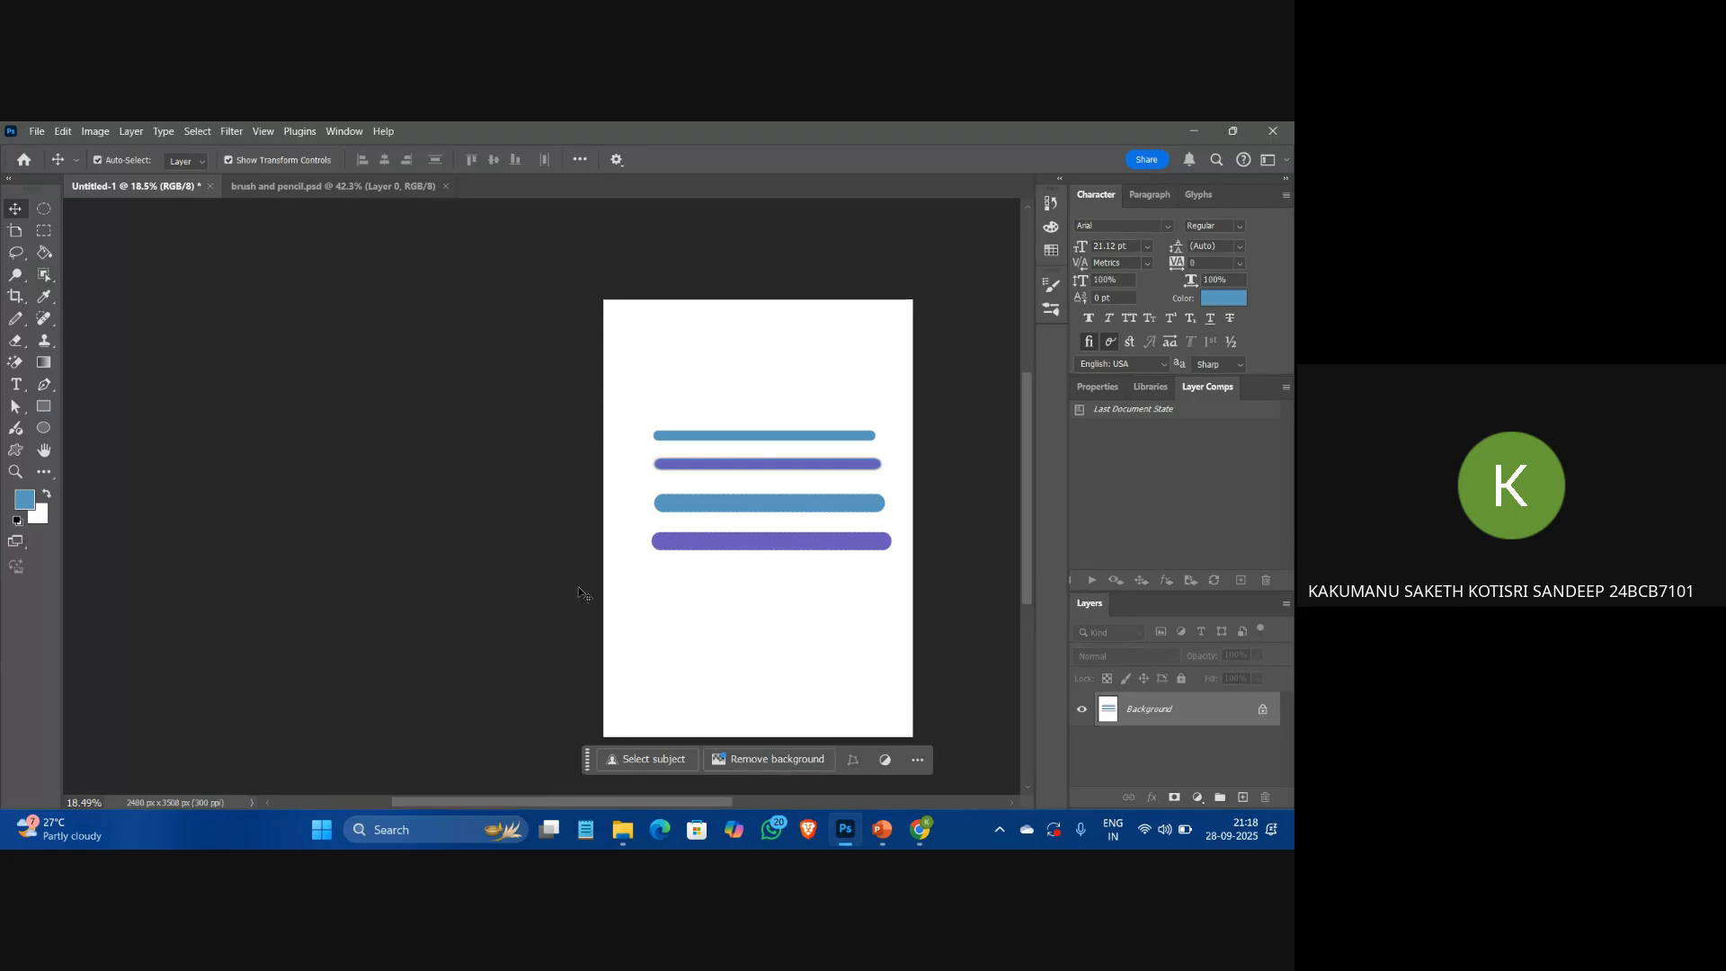
Unlock the Background into a normal layer and move it slightly up together with its four lines.
{"action": "left_click", "coordinate": [1263, 712]}
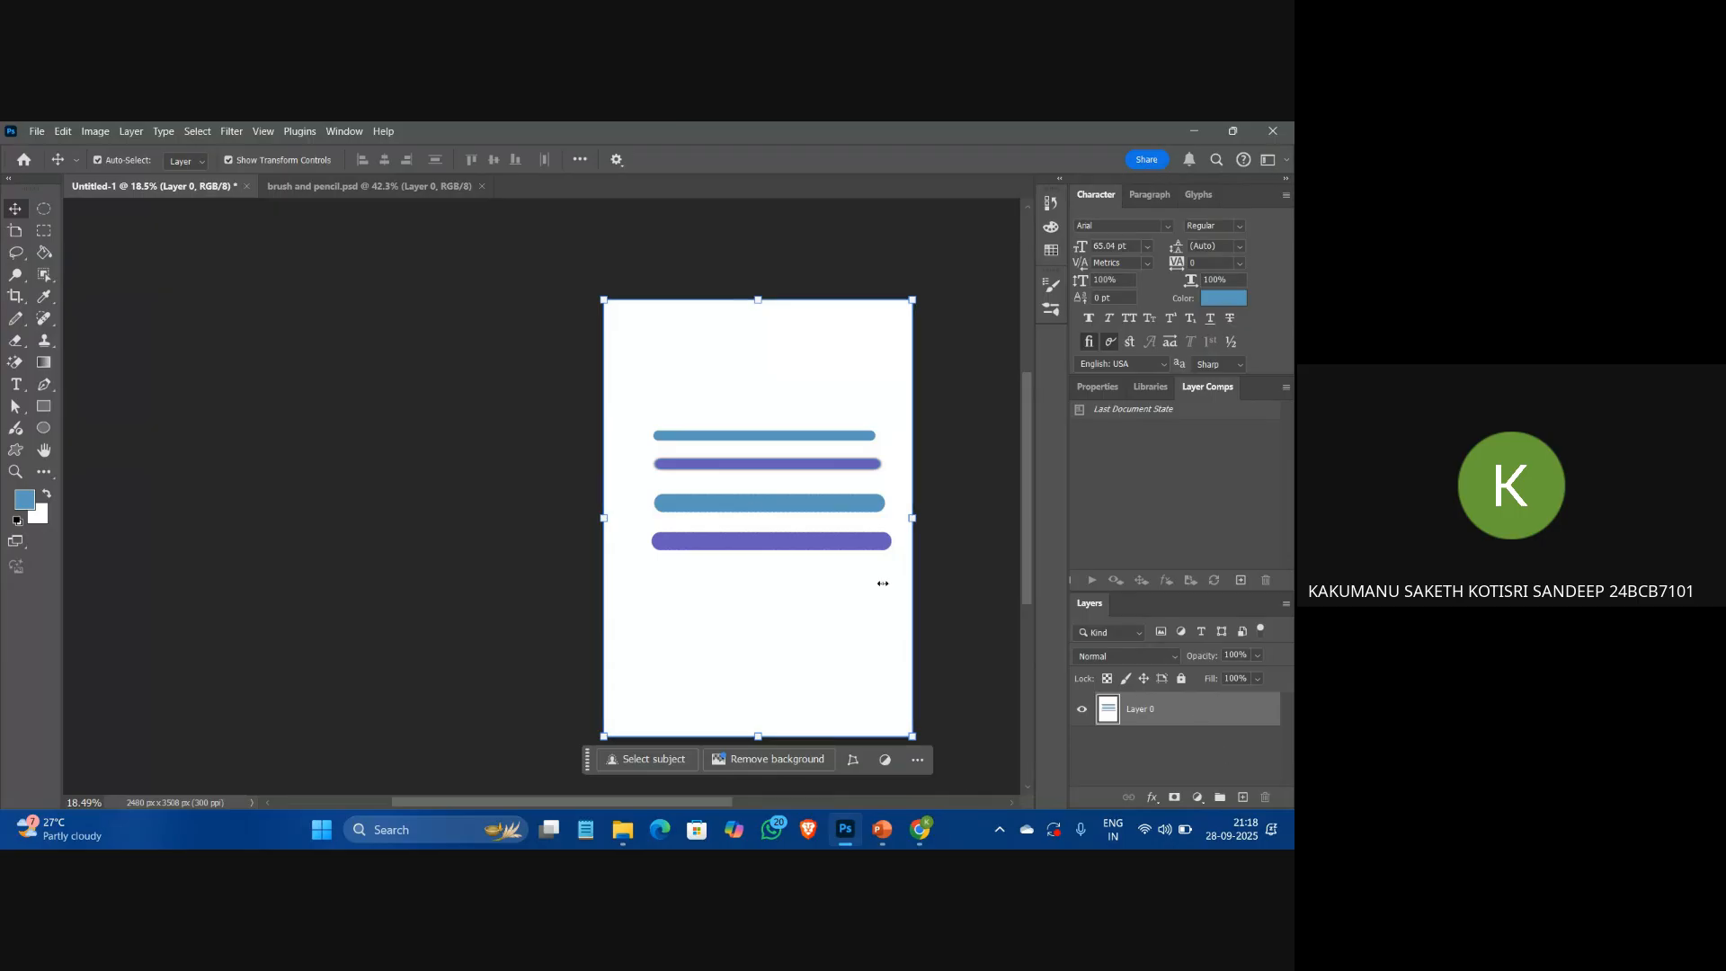
{"action": "mouse_move", "coordinate": [771, 480]}
{"action": "left_mouse_down"}
{"action": "mouse_move", "coordinate": [751, 491]}
{"action": "mouse_move", "coordinate": [789, 477]}
{"action": "mouse_move", "coordinate": [767, 471]}
{"action": "left_mouse_up"}
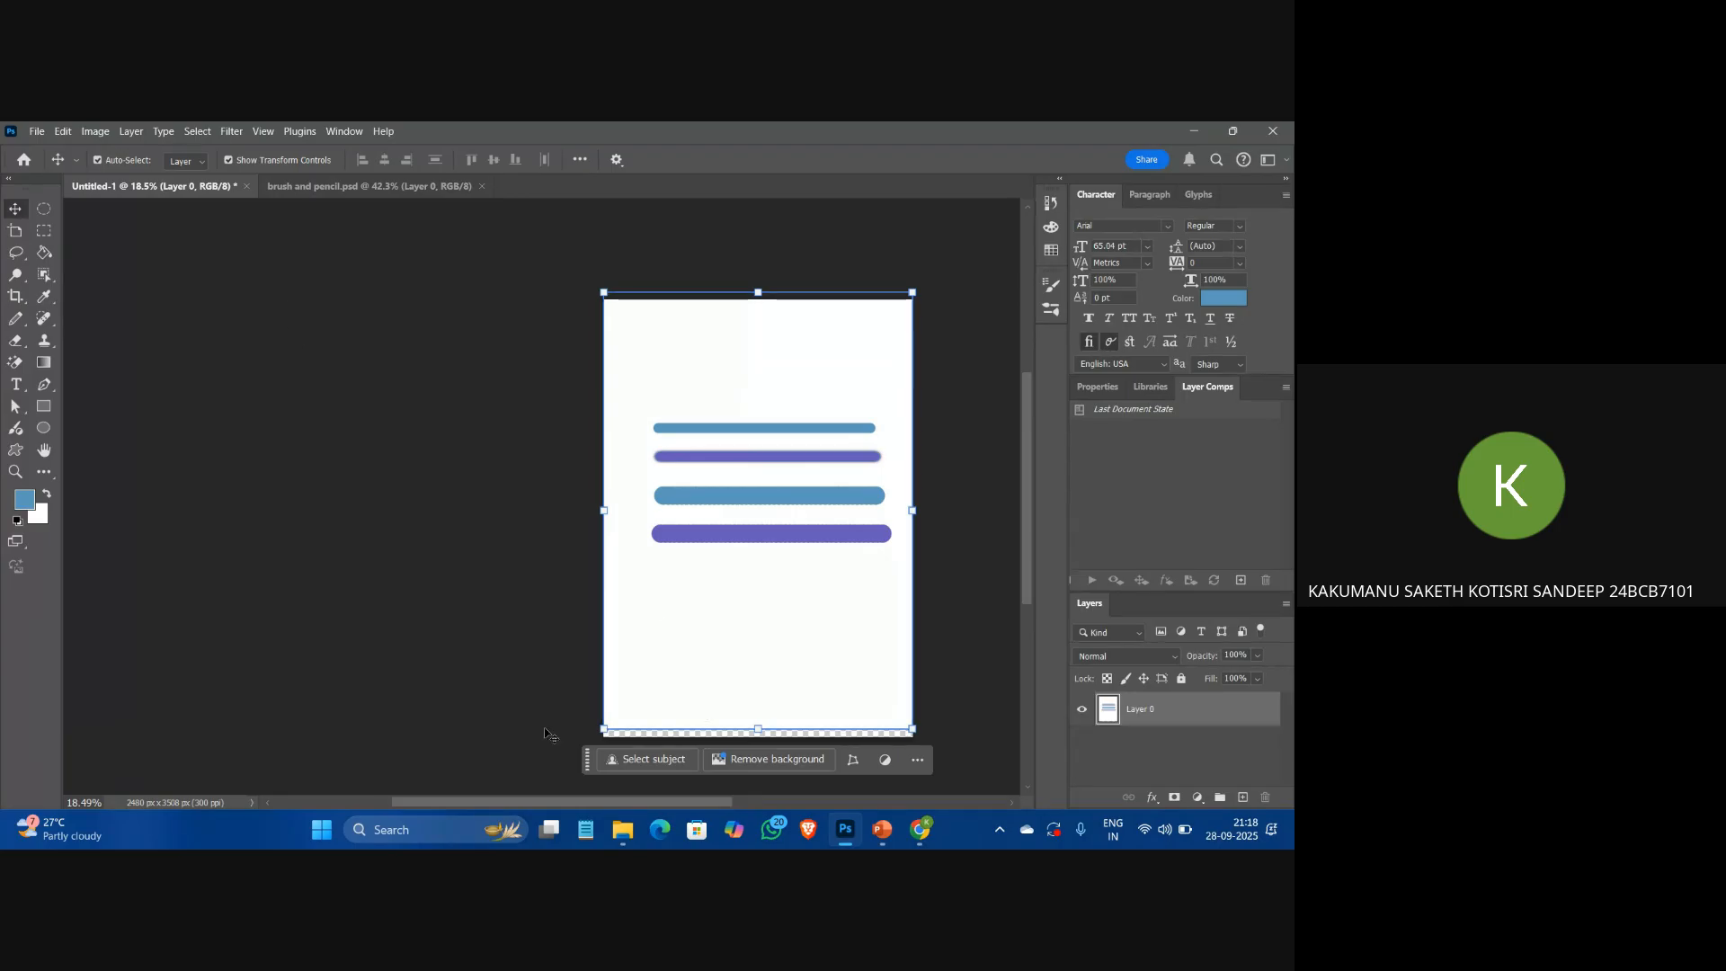
Erase a freehand scribble through the four colored lines using the Eraser with a 112 px Hard Round brush at 100% hardness.
{"action": "left_click", "coordinate": [18, 341]}
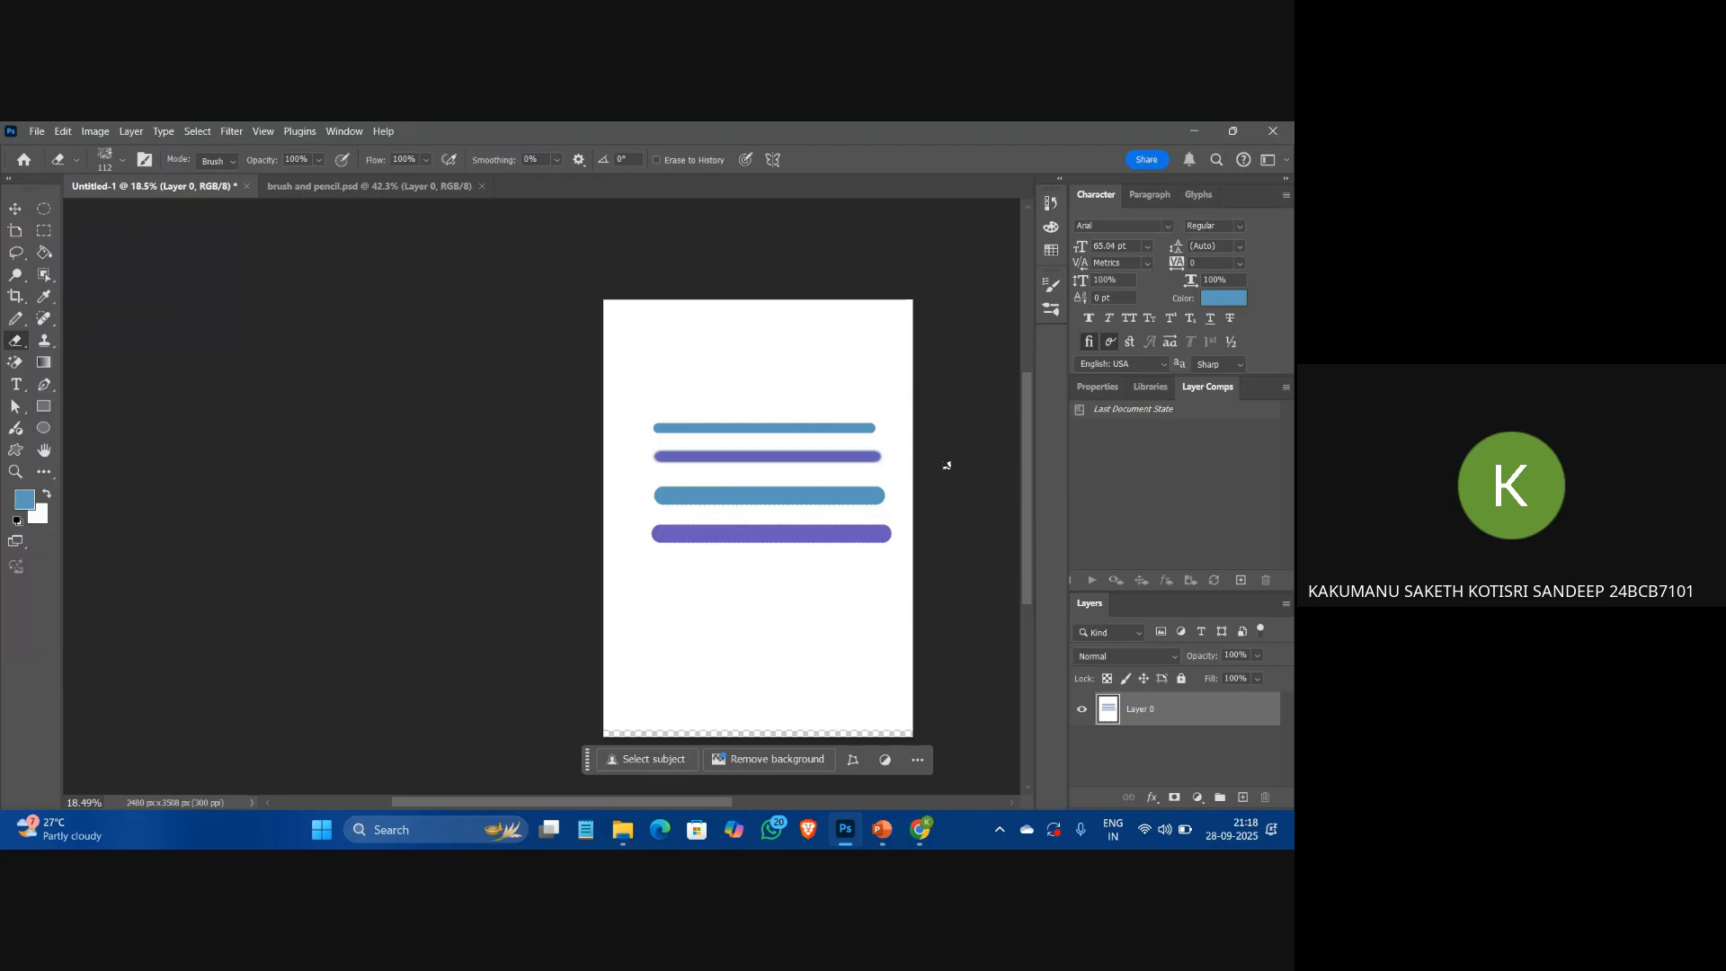
{"action": "scroll", "coordinate": [893, 478], "scroll_direction": "up", "scroll_amount": 2}
{"action": "scroll", "coordinate": [869, 478], "scroll_direction": "down", "scroll_amount": 5}
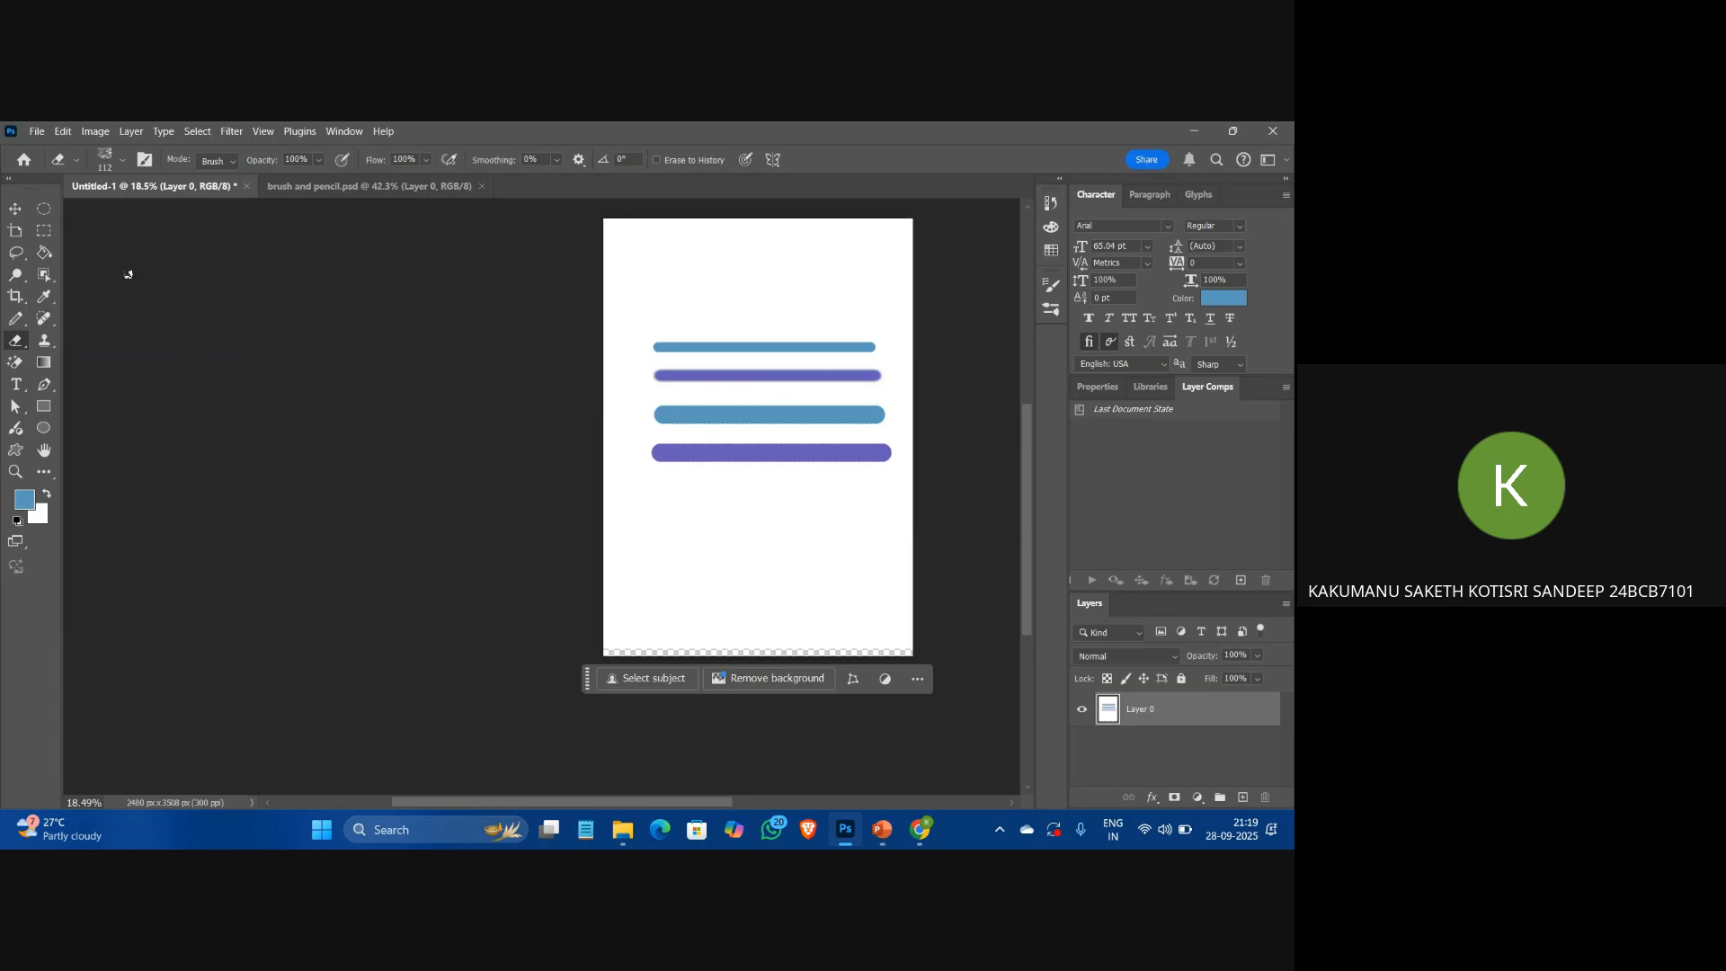
{"action": "left_click", "coordinate": [123, 162]}
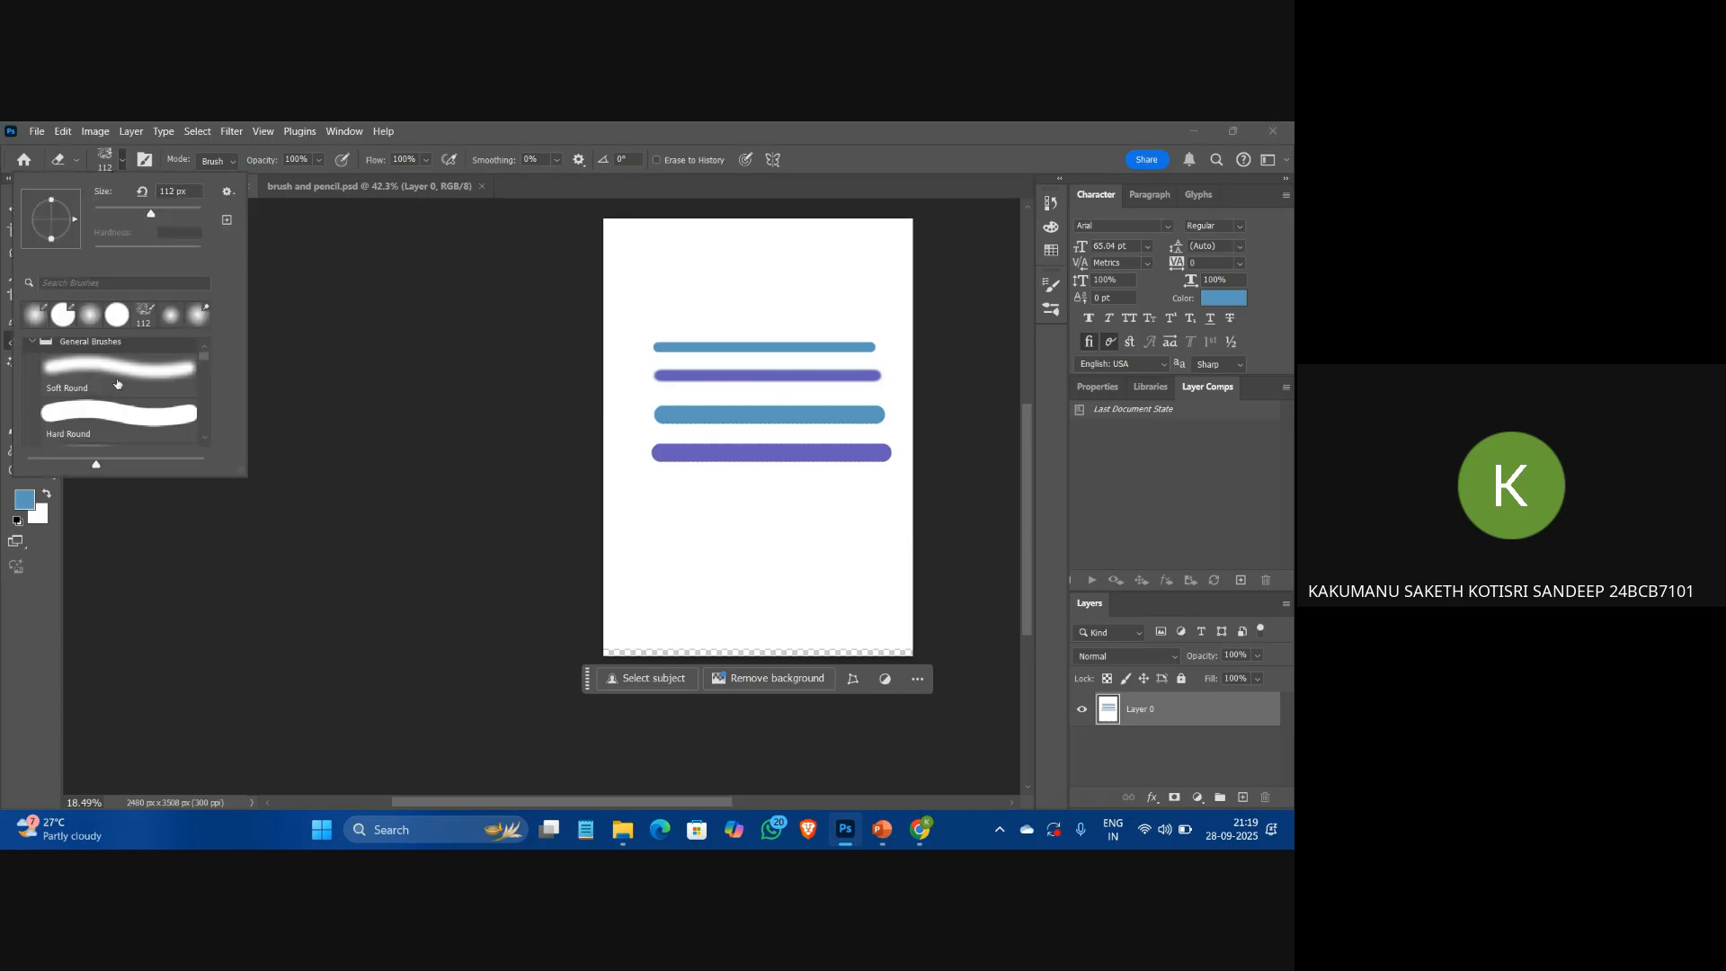
{"action": "scroll", "coordinate": [117, 384], "scroll_direction": "up", "scroll_amount": 1}
{"action": "left_click", "coordinate": [123, 435]}
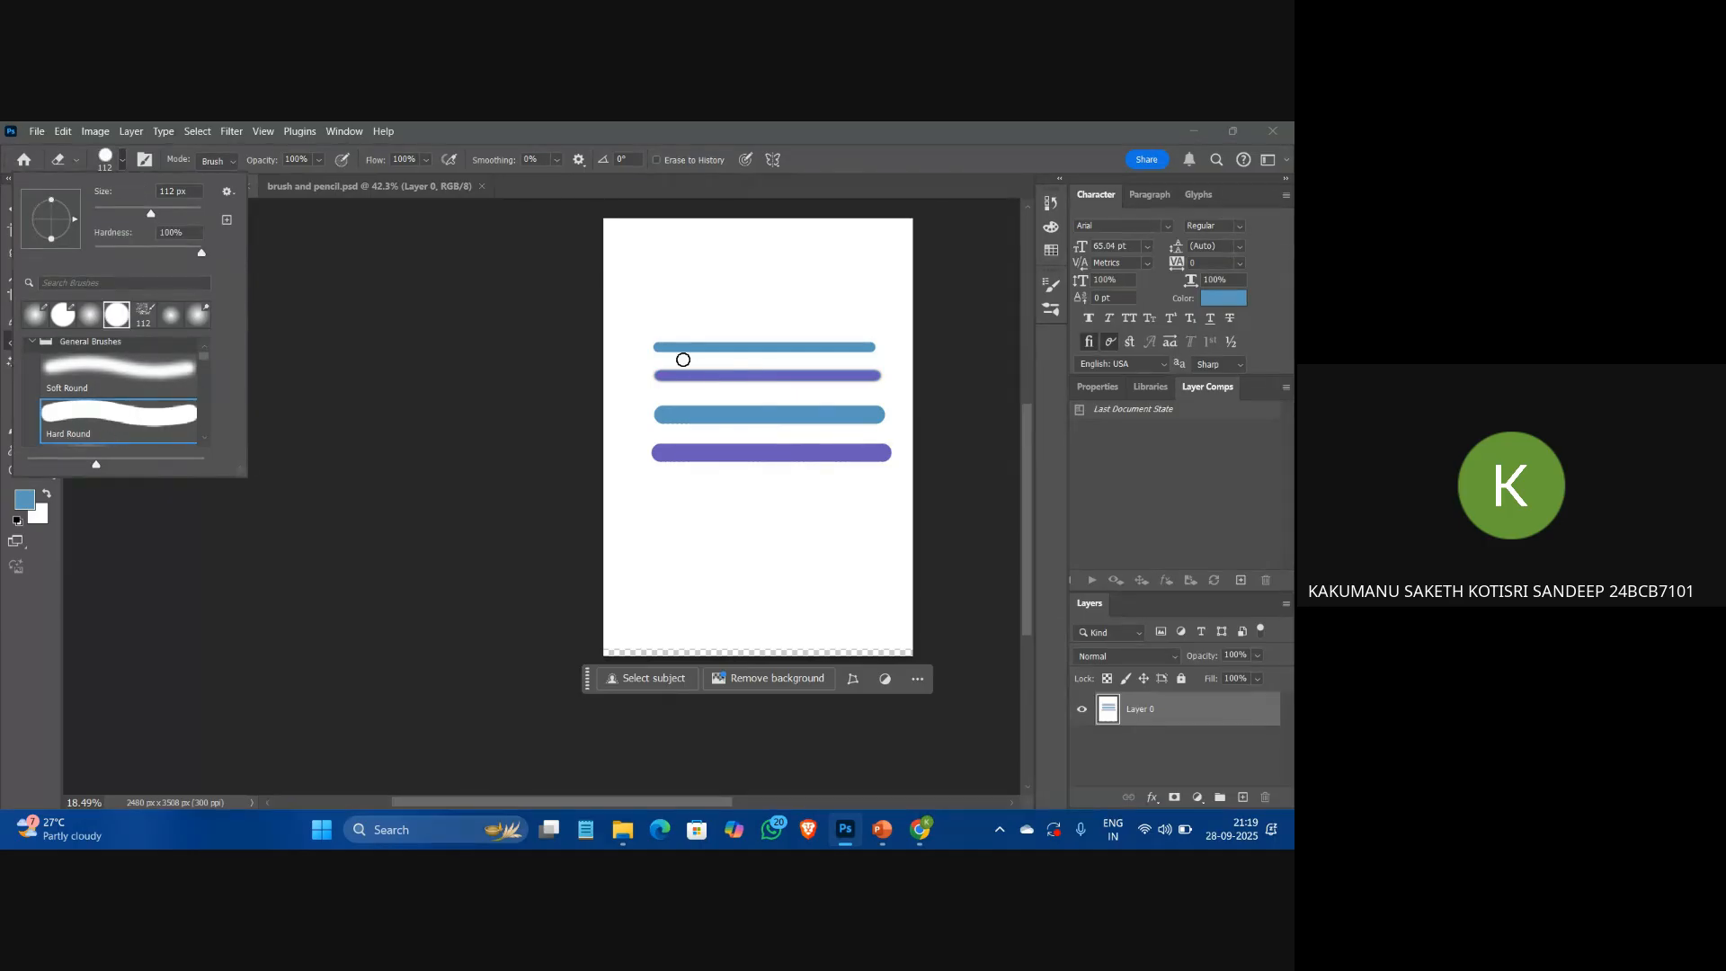
{"action": "left_click", "coordinate": [655, 348]}
{"action": "mouse_move", "coordinate": [657, 349]}
{"action": "left_mouse_down"}
{"action": "mouse_move", "coordinate": [692, 327]}
{"action": "mouse_move", "coordinate": [659, 364]}
{"action": "mouse_move", "coordinate": [753, 333]}
{"action": "mouse_move", "coordinate": [666, 390]}
{"action": "mouse_move", "coordinate": [719, 392]}
{"action": "mouse_move", "coordinate": [816, 339]}
{"action": "mouse_move", "coordinate": [736, 414]}
{"action": "mouse_move", "coordinate": [731, 468]}
{"action": "left_mouse_up"}
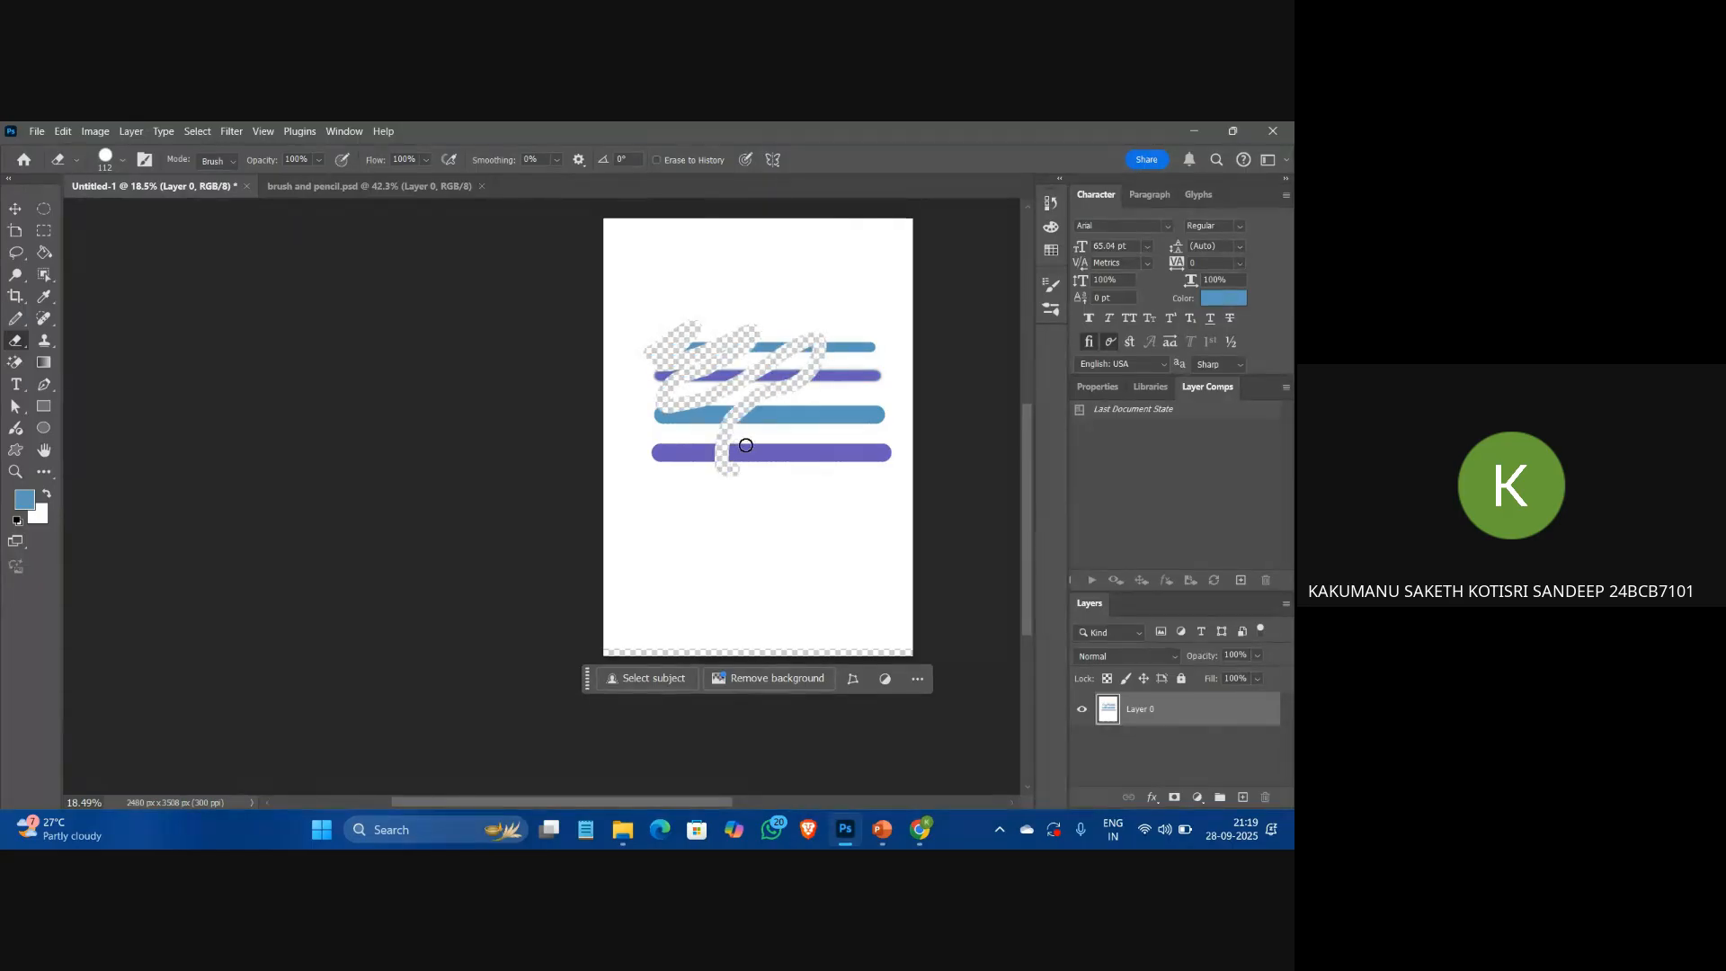
{"action": "mouse_move", "coordinate": [635, 343]}
{"action": "left_mouse_down"}
{"action": "mouse_move", "coordinate": [725, 385]}
{"action": "mouse_move", "coordinate": [691, 349]}
{"action": "left_mouse_up"}
Move the erased layer back down until it lines up with the page edges.
{"action": "left_click", "coordinate": [15, 208]}
{"action": "left_click_drag", "start_coordinate": [812, 323], "coordinate": [836, 285]}
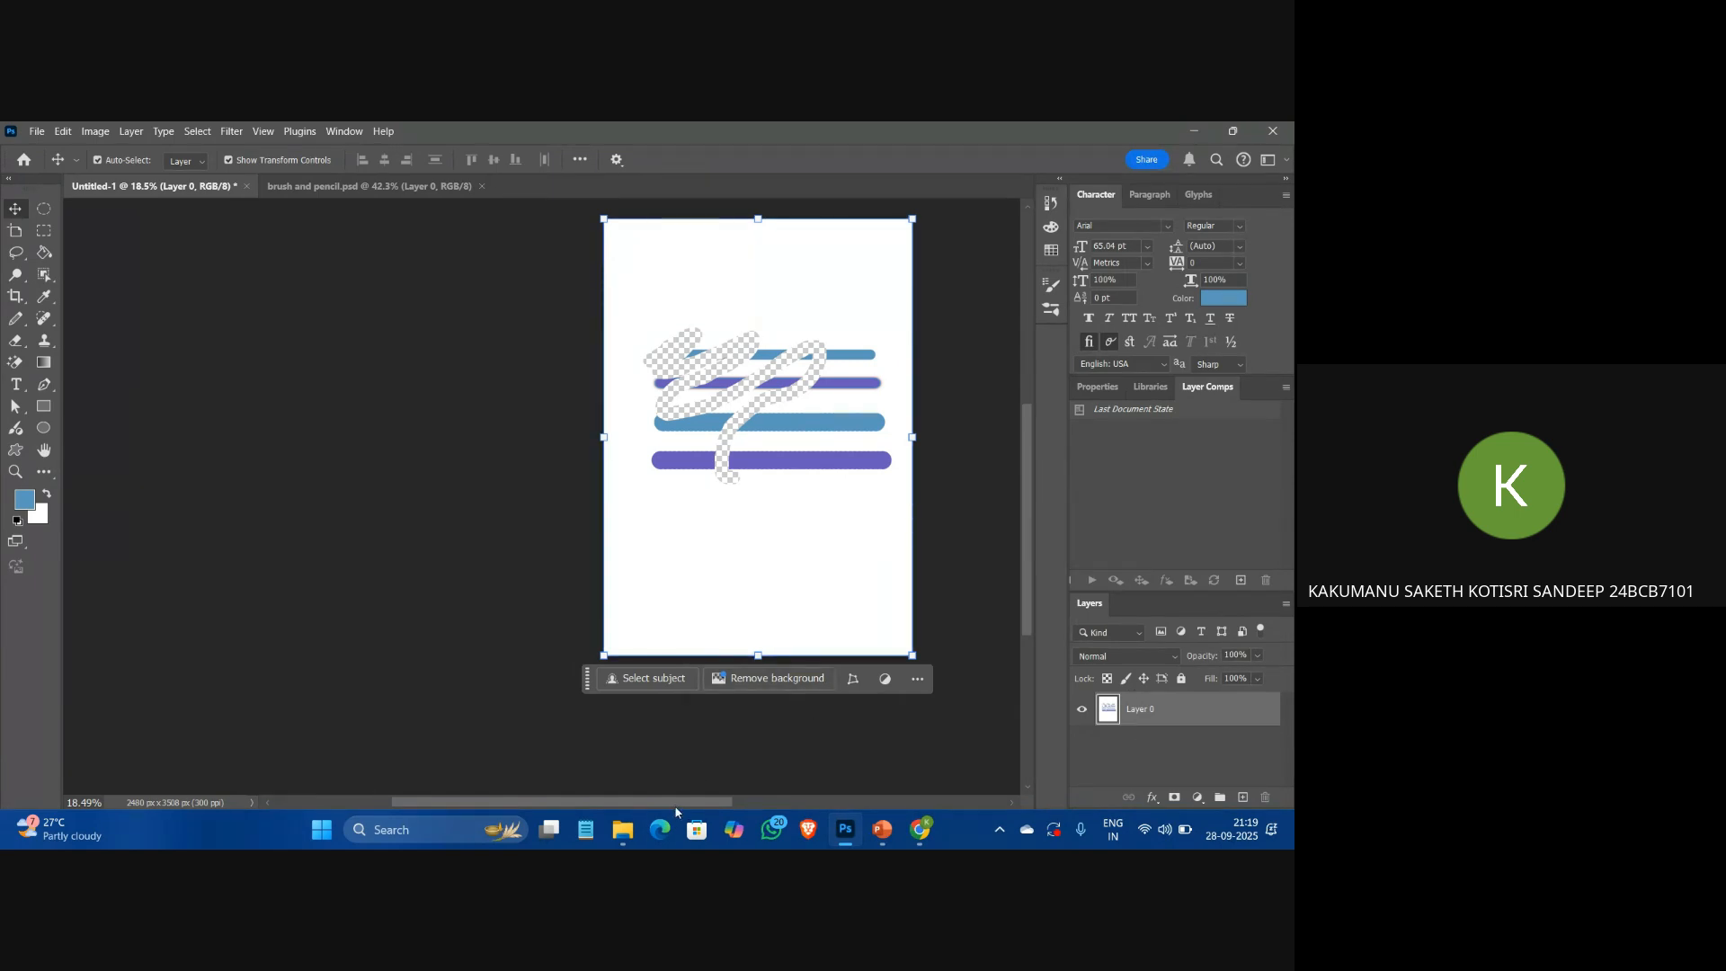
{"action": "left_click_drag", "start_coordinate": [676, 806], "coordinate": [737, 803]}
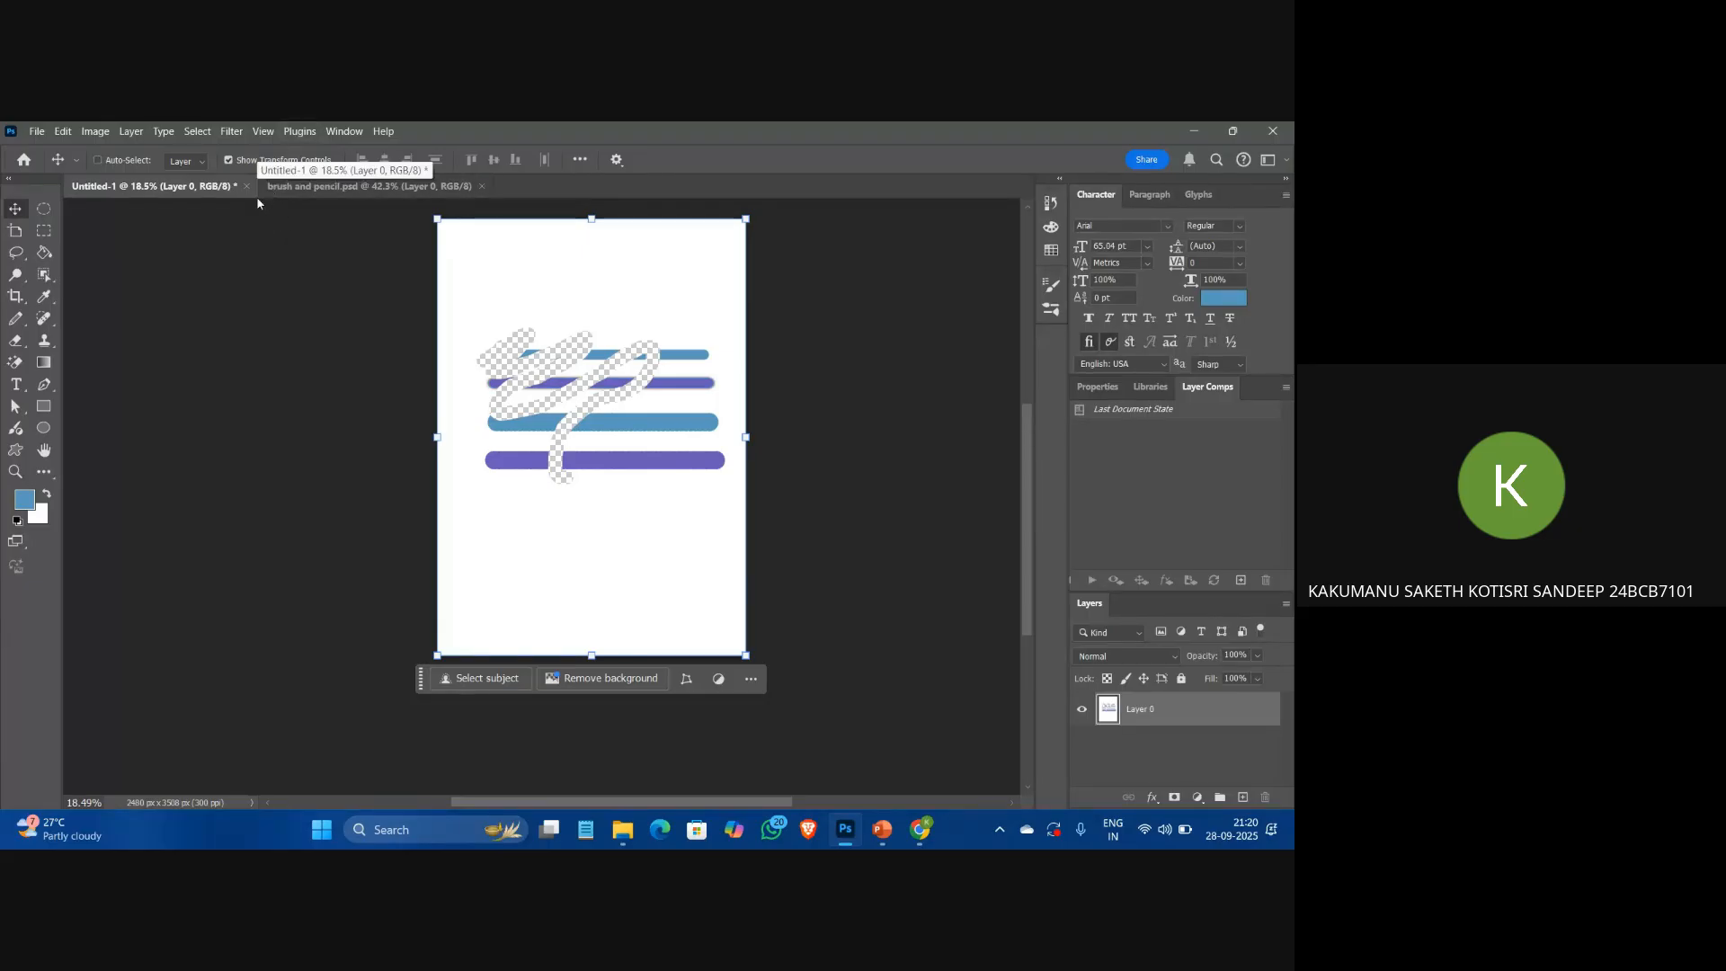
Create a new A4 document at 300 ppi with a white background, and close Untitled-1 without saving and brush and pencil.psd.
{"action": "key", "text": "ctrl+n"}
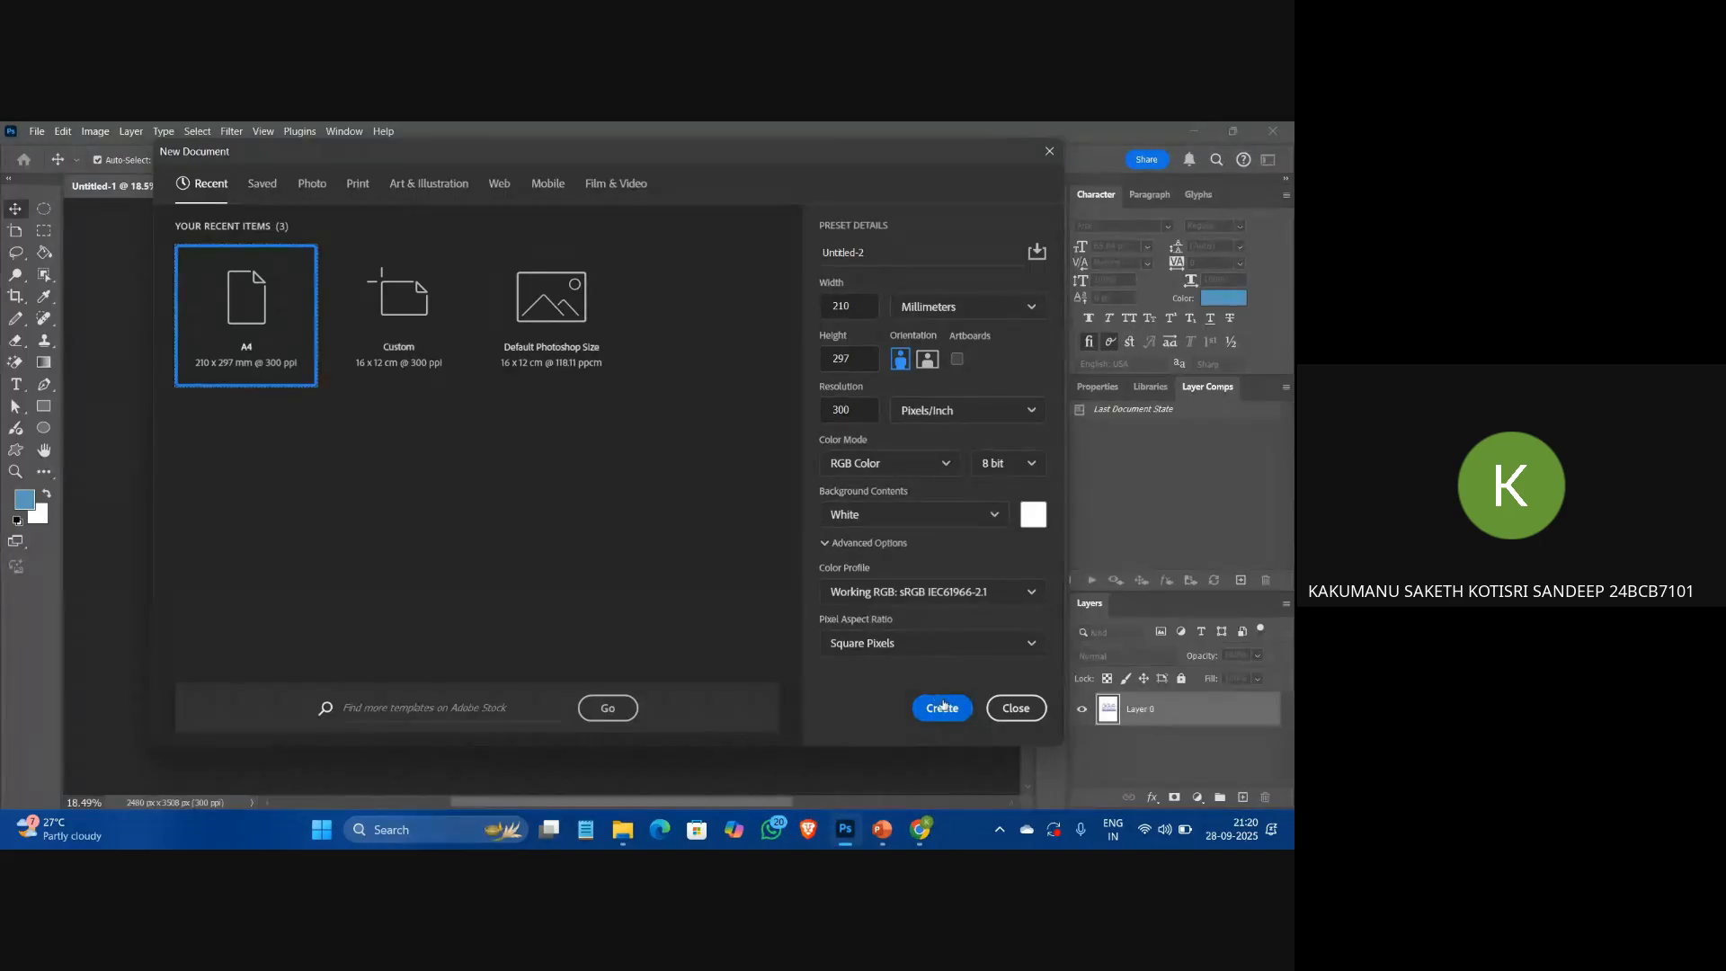
{"action": "left_click", "coordinate": [940, 707]}
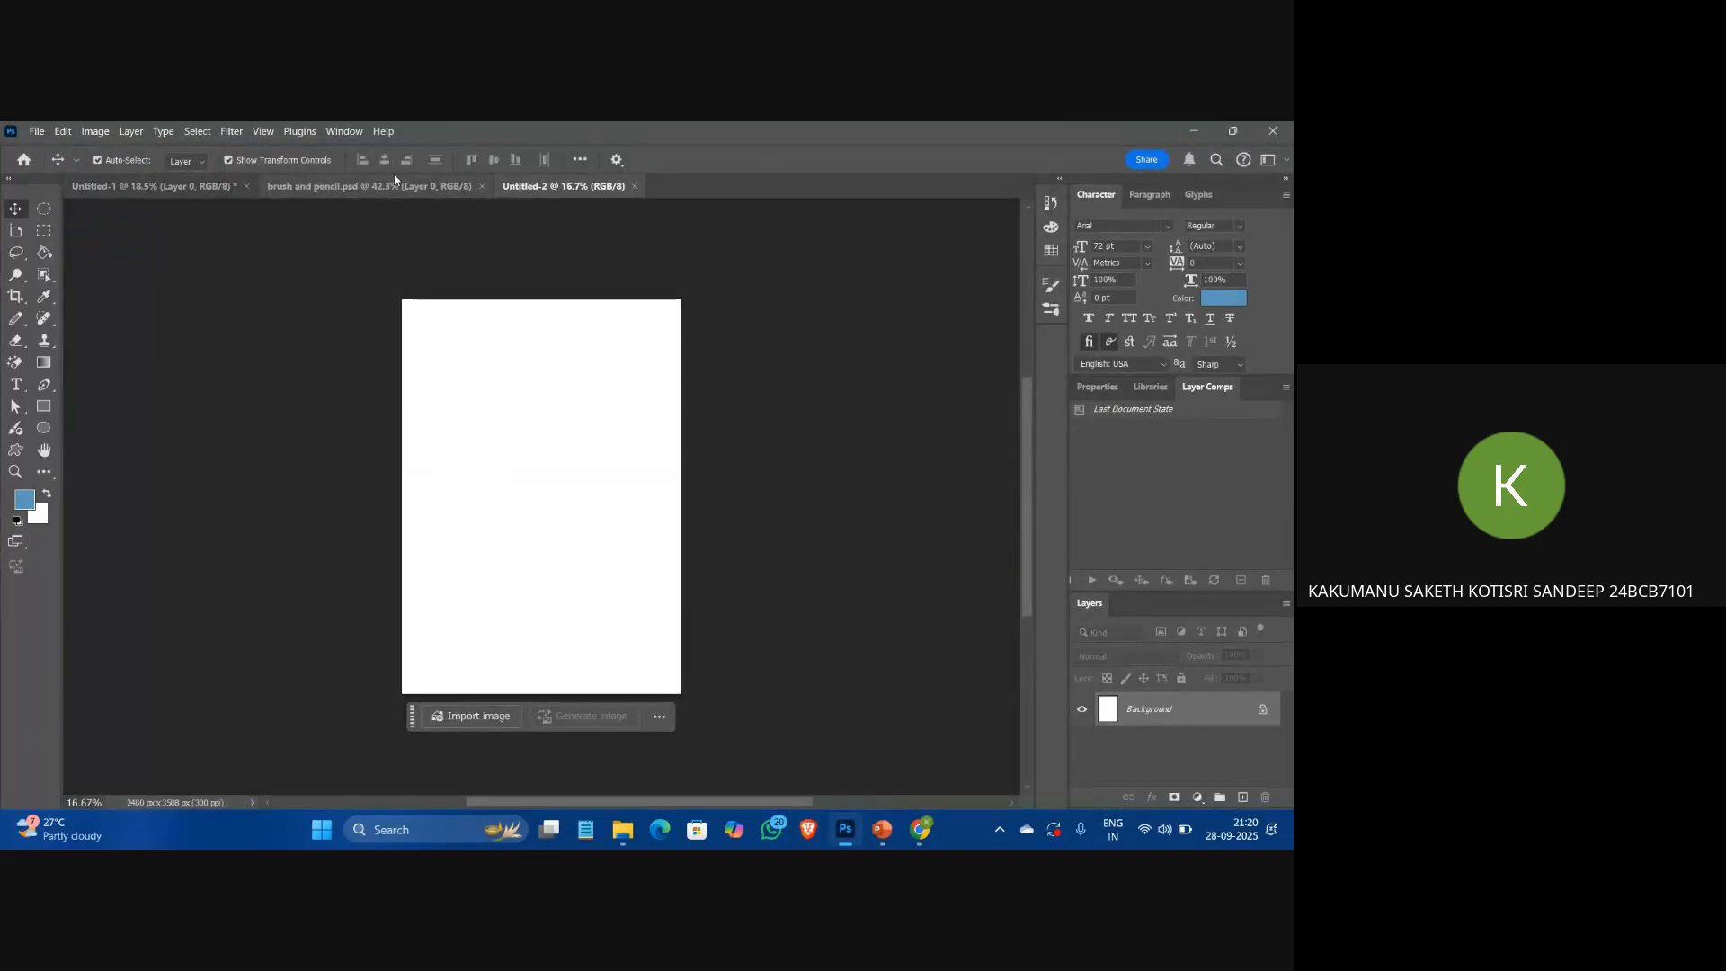
{"action": "left_click", "coordinate": [246, 187]}
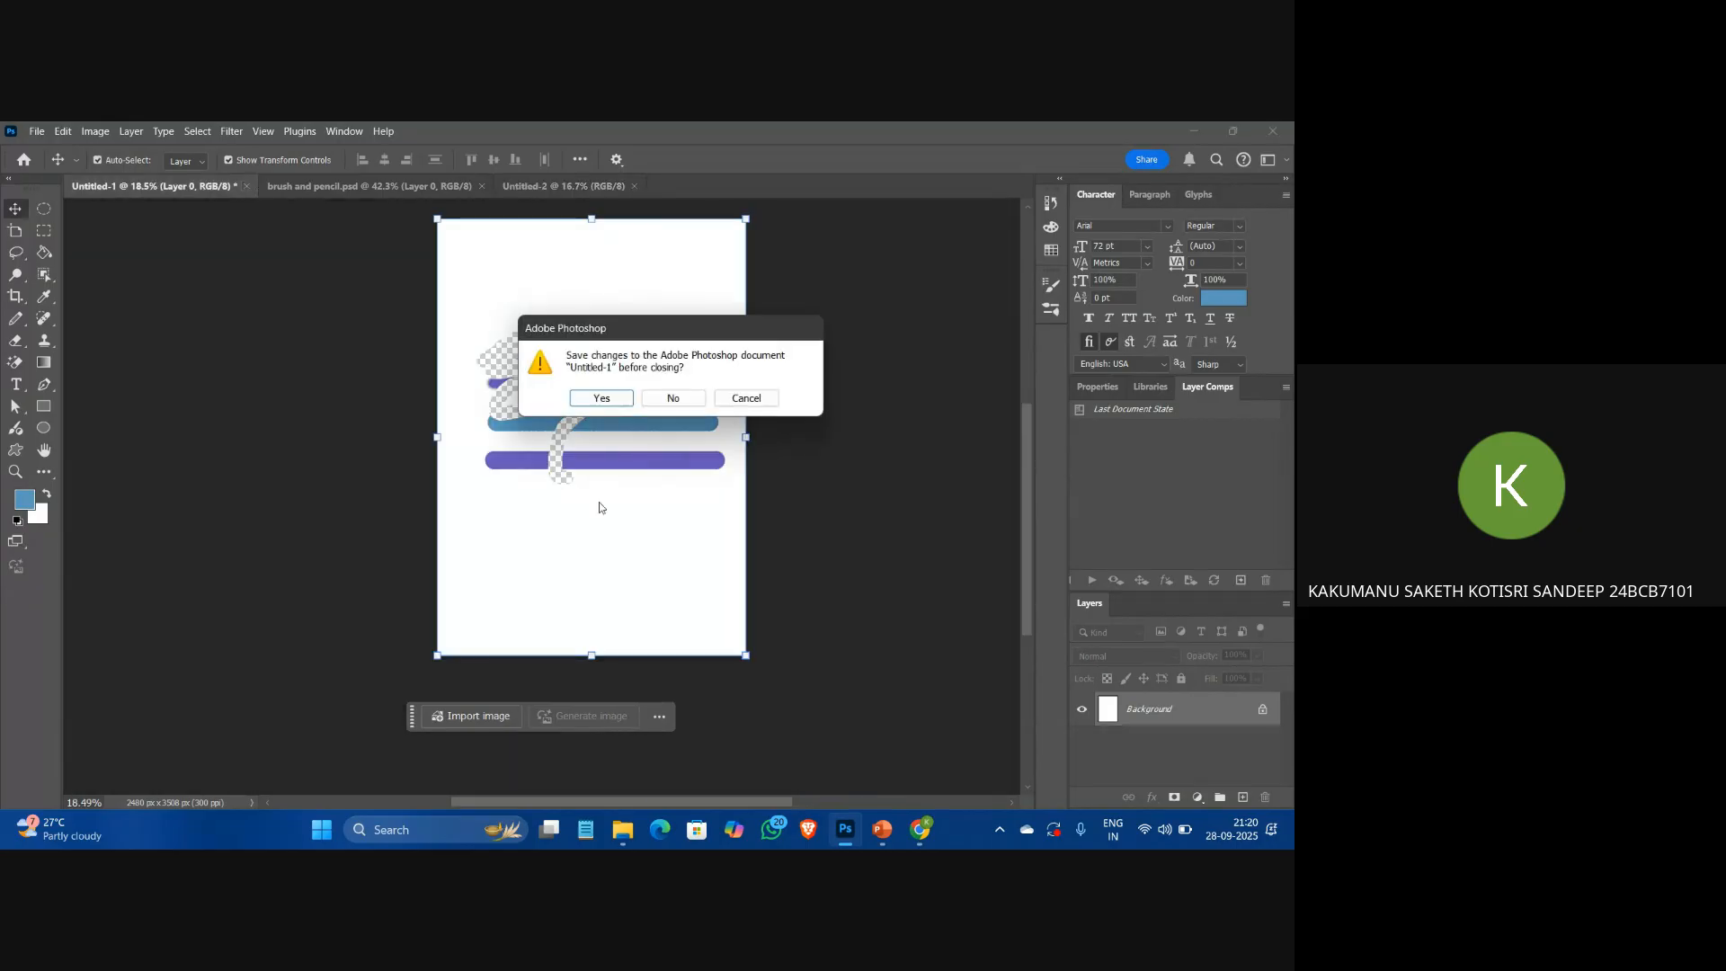
{"action": "left_click", "coordinate": [673, 398]}
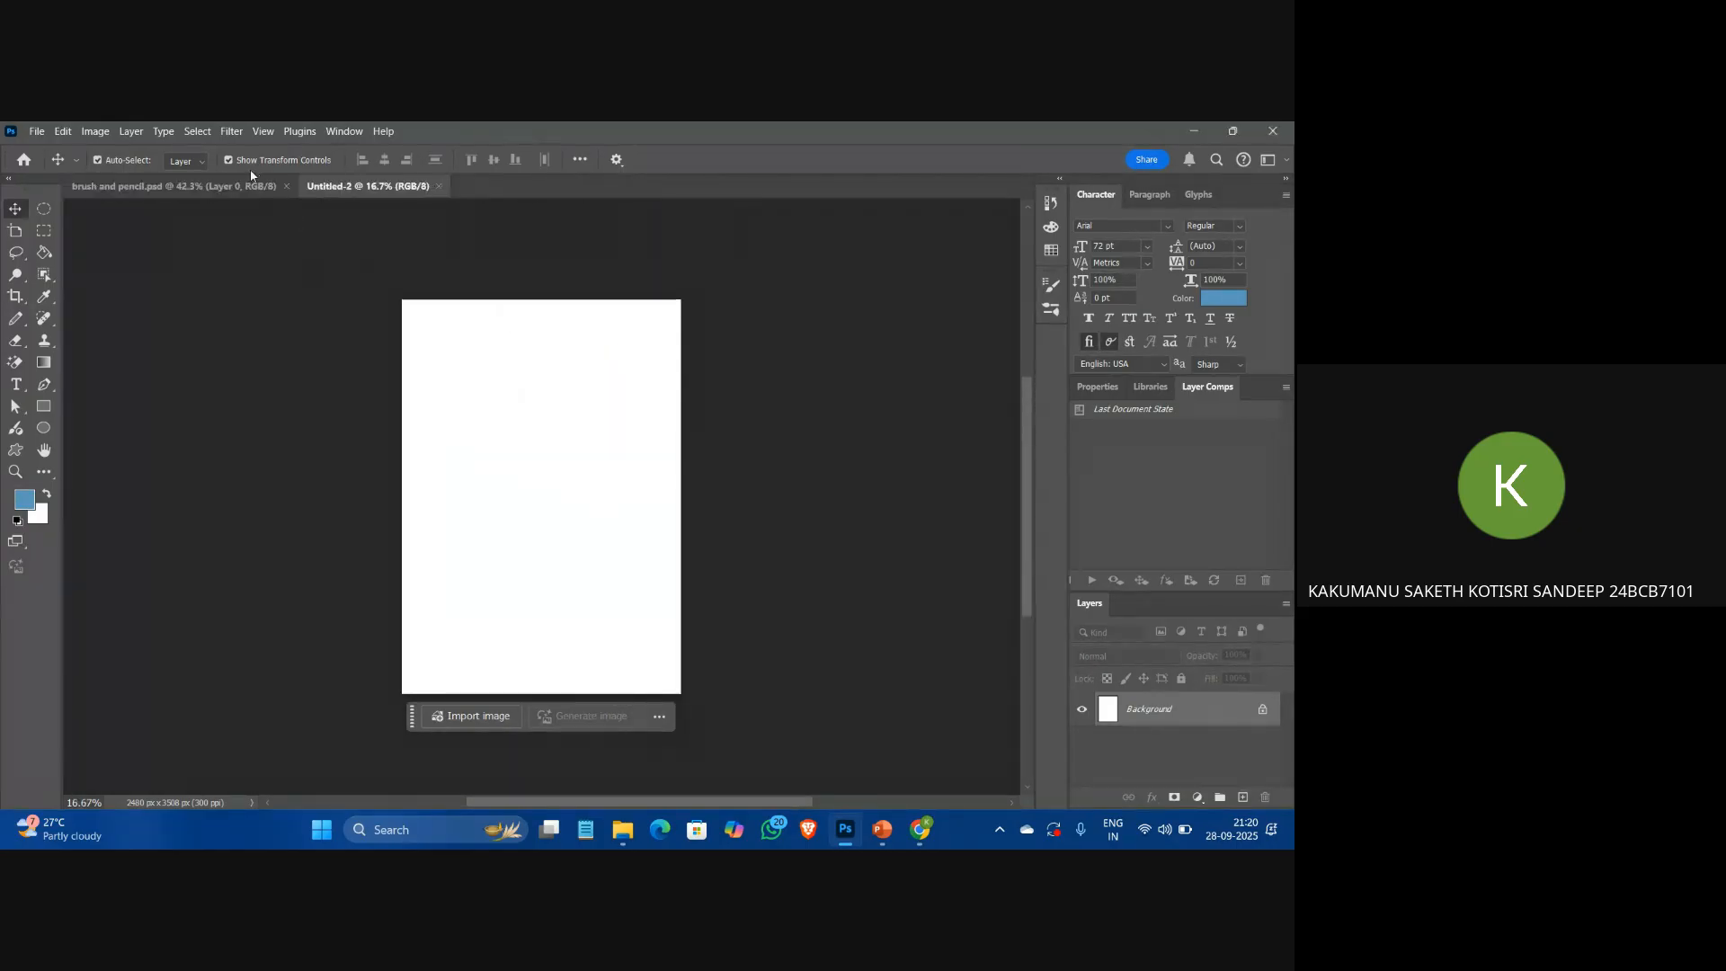
{"action": "left_click", "coordinate": [286, 186]}
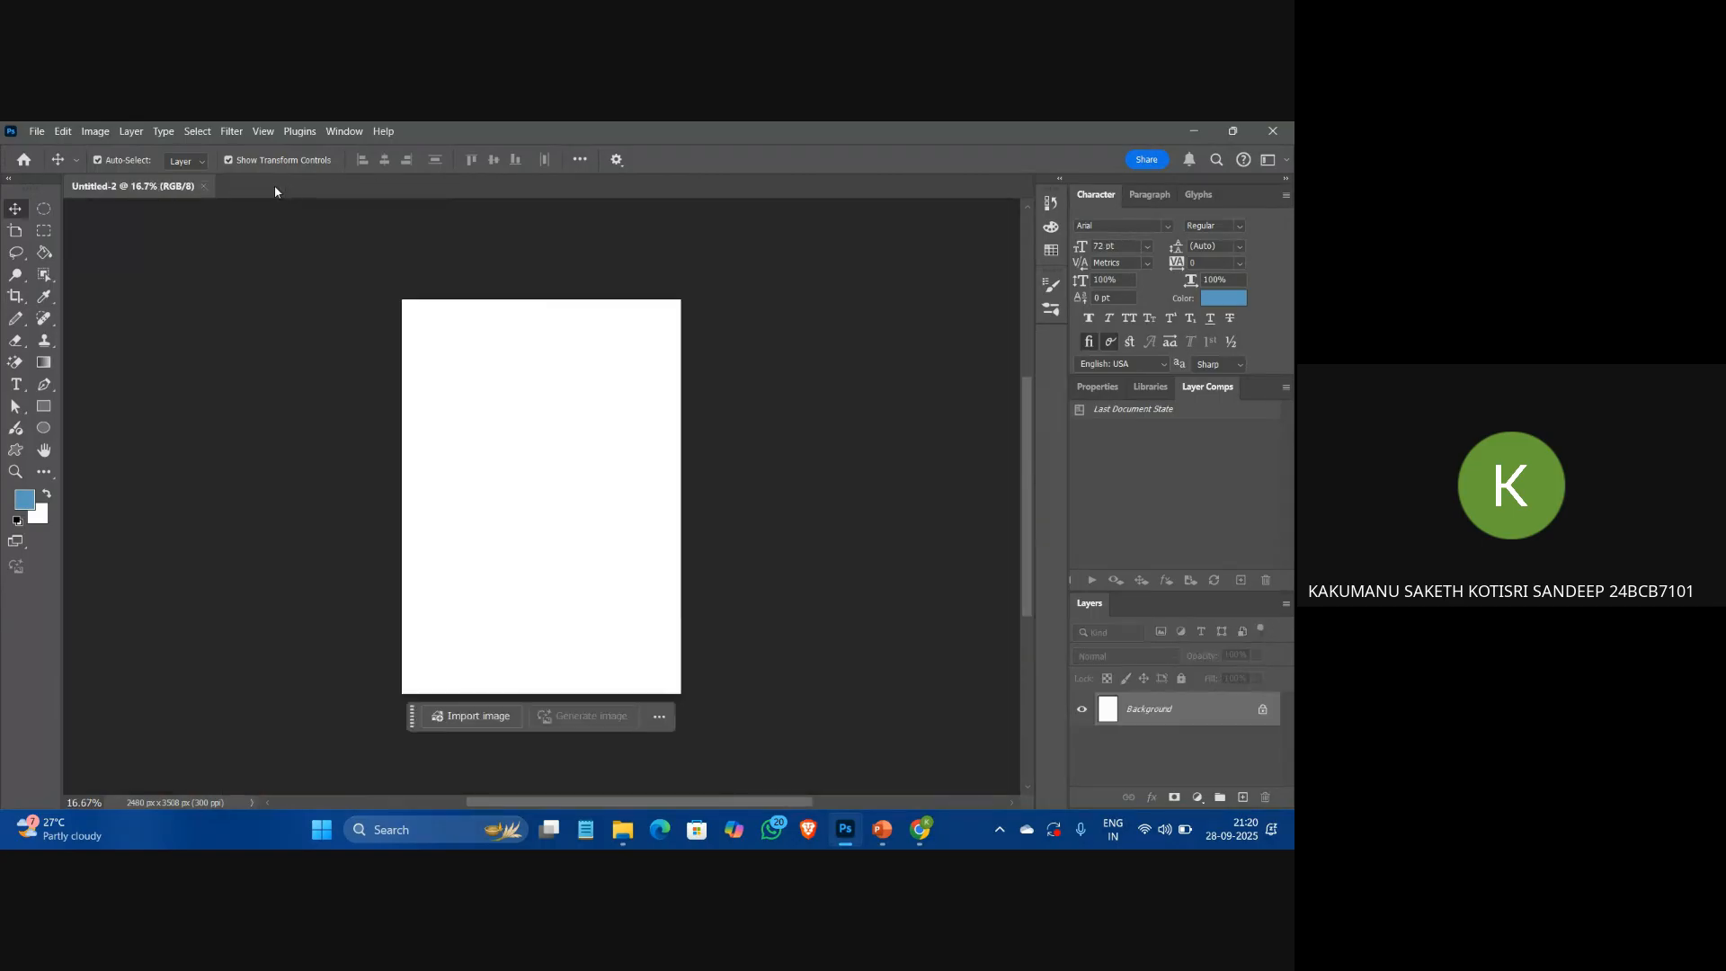
Try a very short reflected white-to-gray gradient in the upper-left area of the page.
{"action": "left_click", "coordinate": [44, 363]}
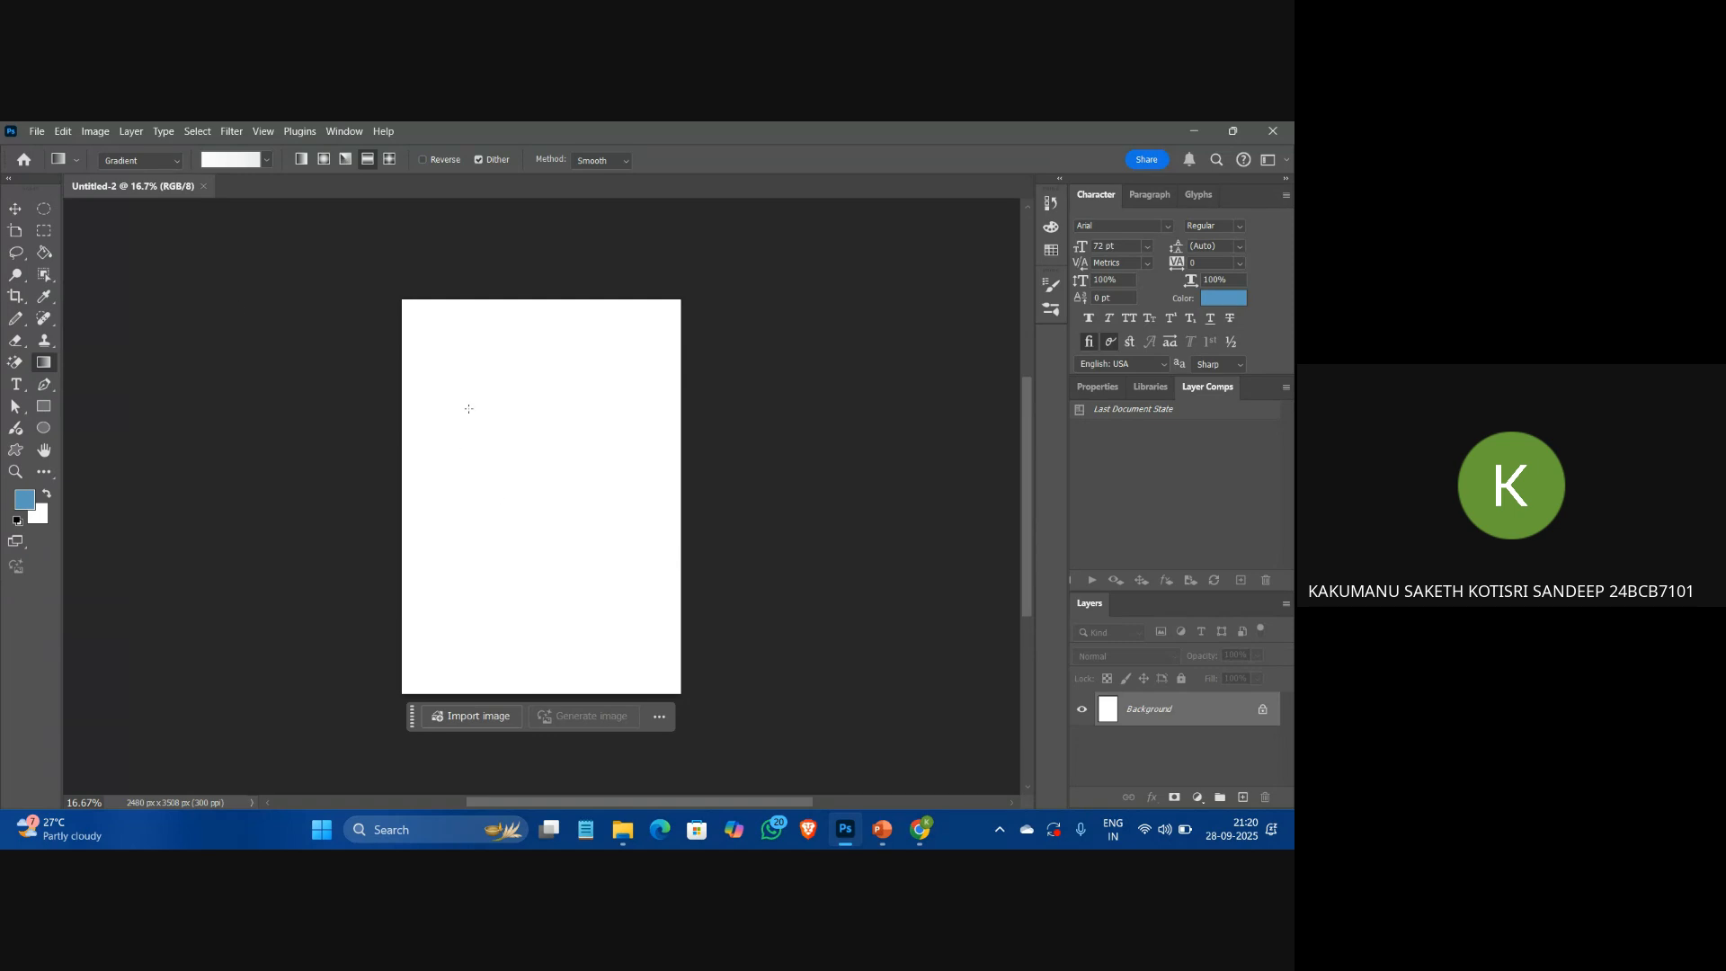
{"action": "left_click_drag", "start_coordinate": [446, 389], "coordinate": [454, 393]}
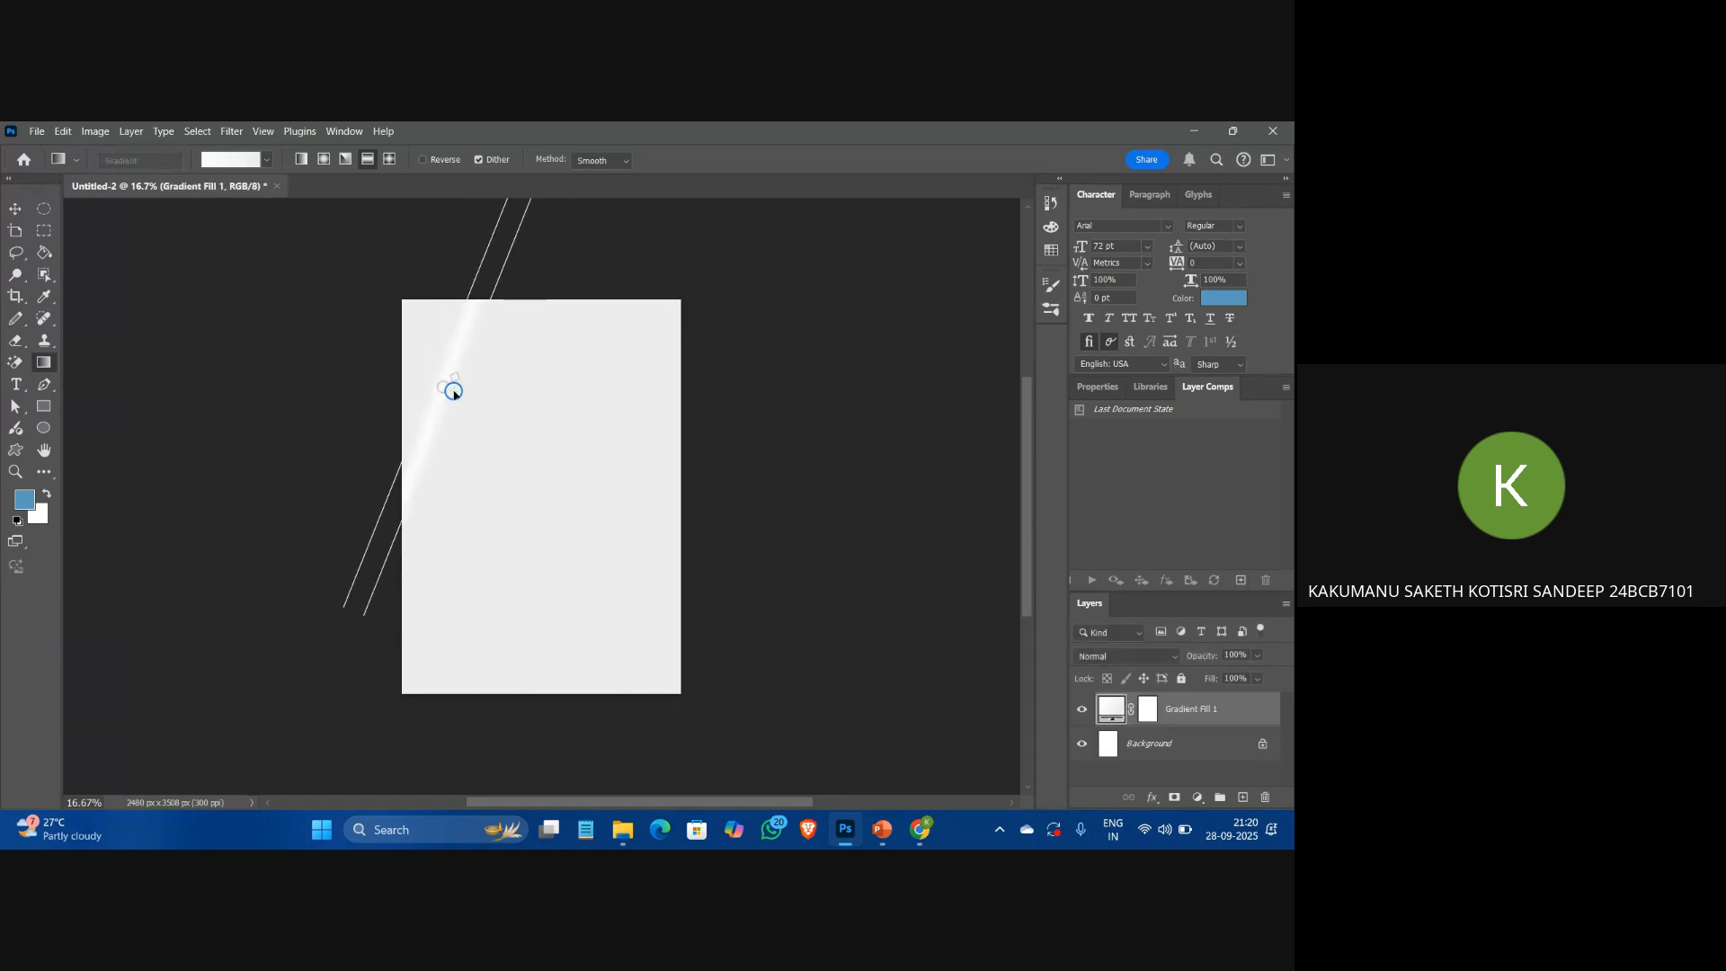
{"action": "left_click", "coordinate": [15, 208]}
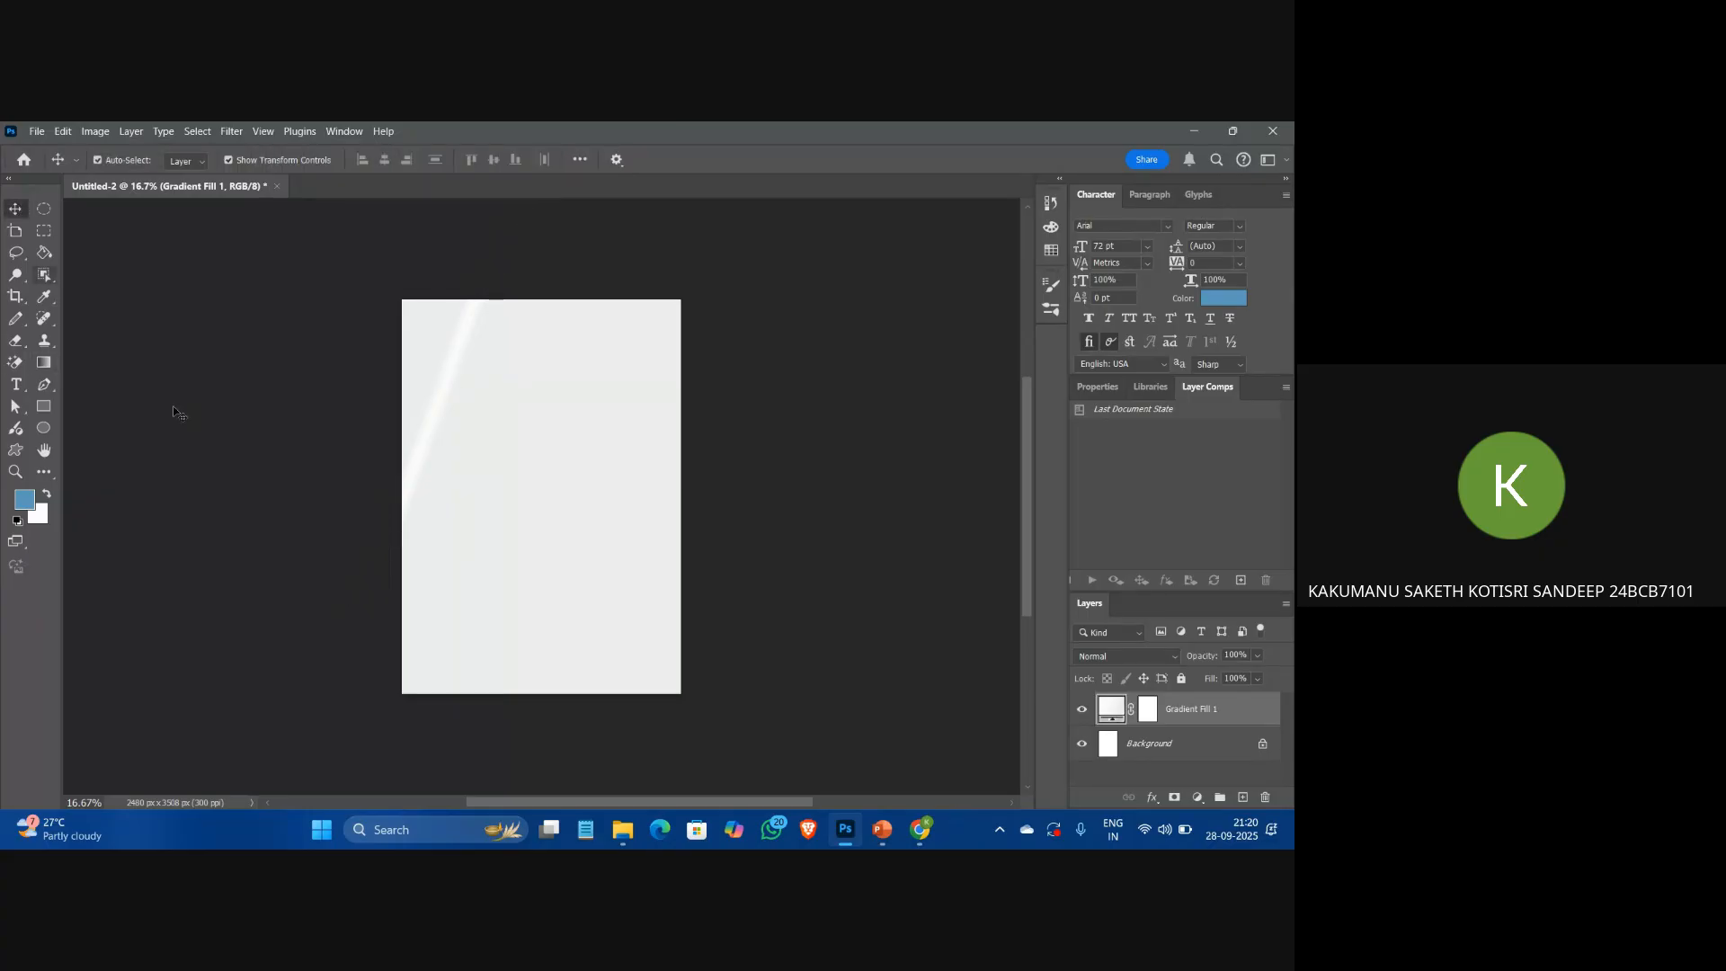
{"action": "left_click", "coordinate": [45, 363]}
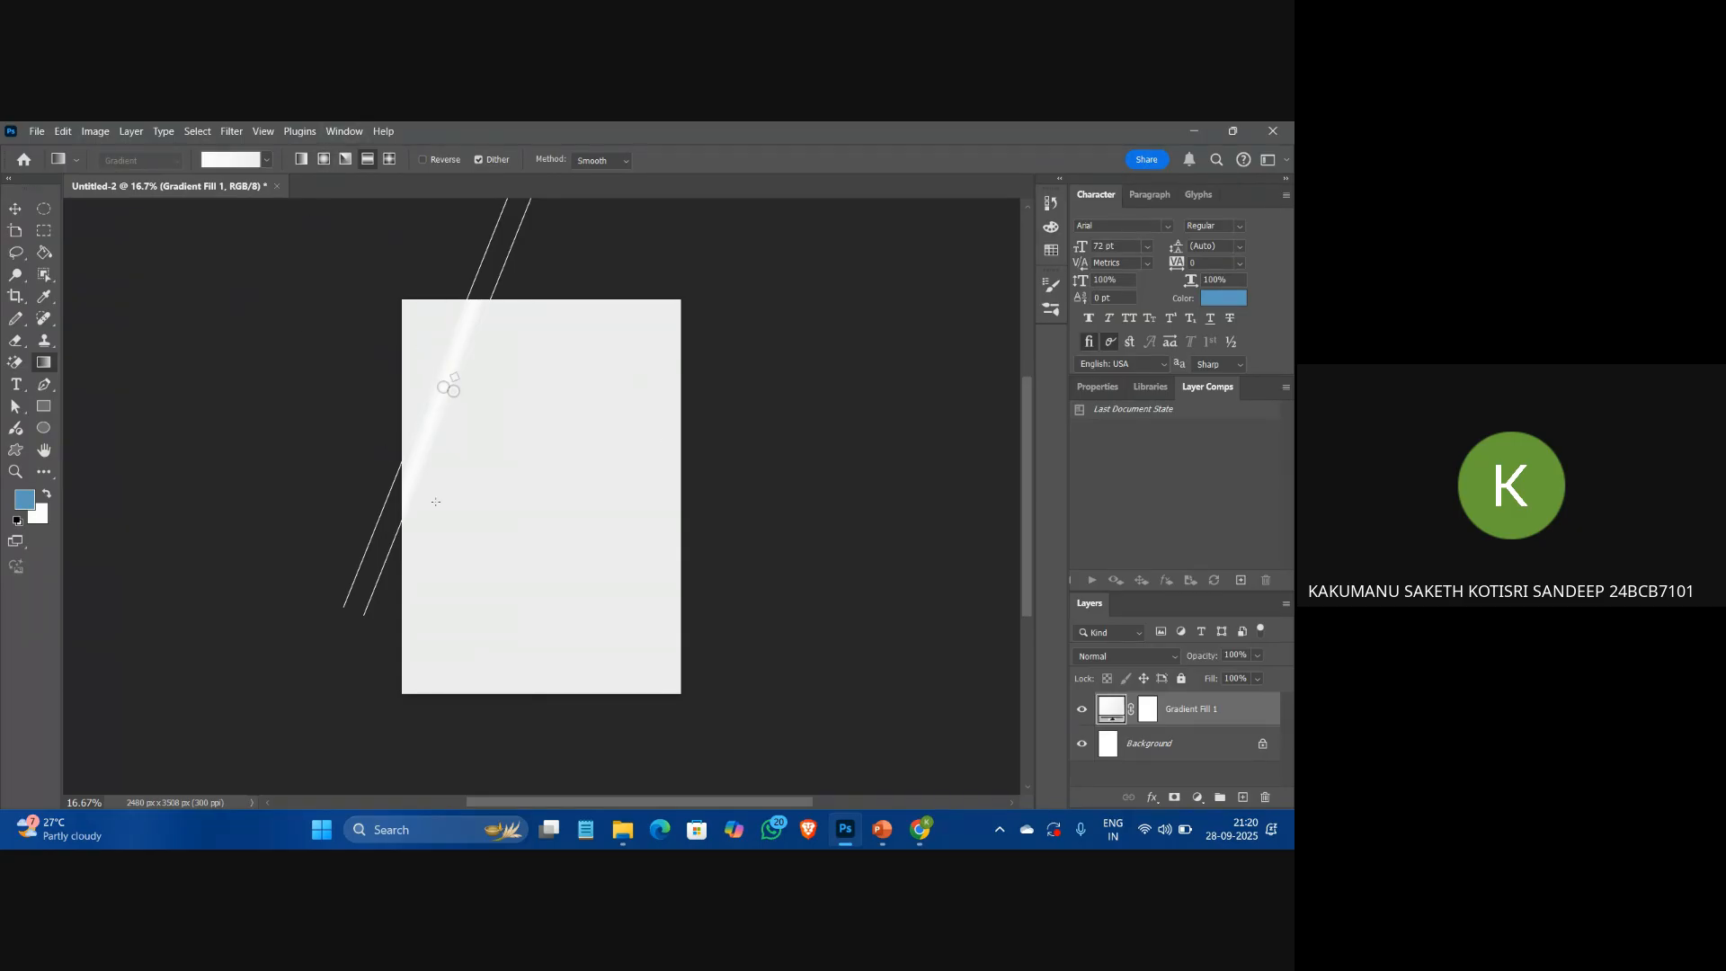
Decline rasterizing the gradient fill, delete its layer, and fill the white Background with the blue foreground color using the Paint Bucket.
{"action": "left_click", "coordinate": [47, 260]}
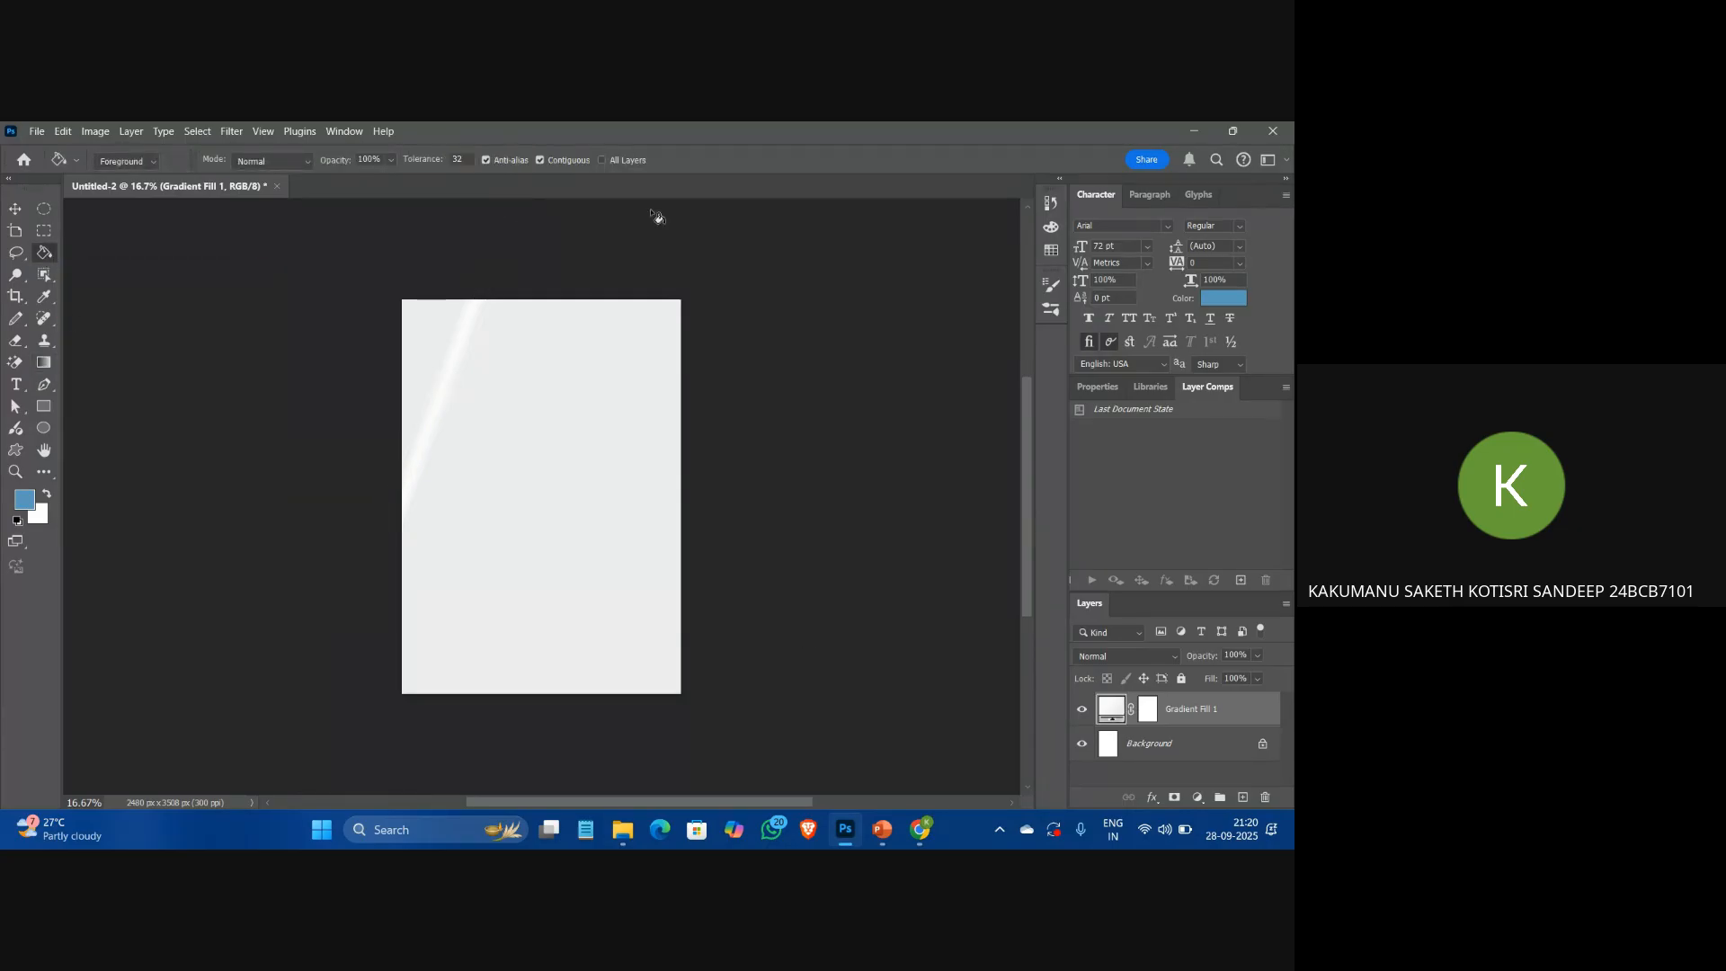
{"action": "left_click", "coordinate": [578, 477]}
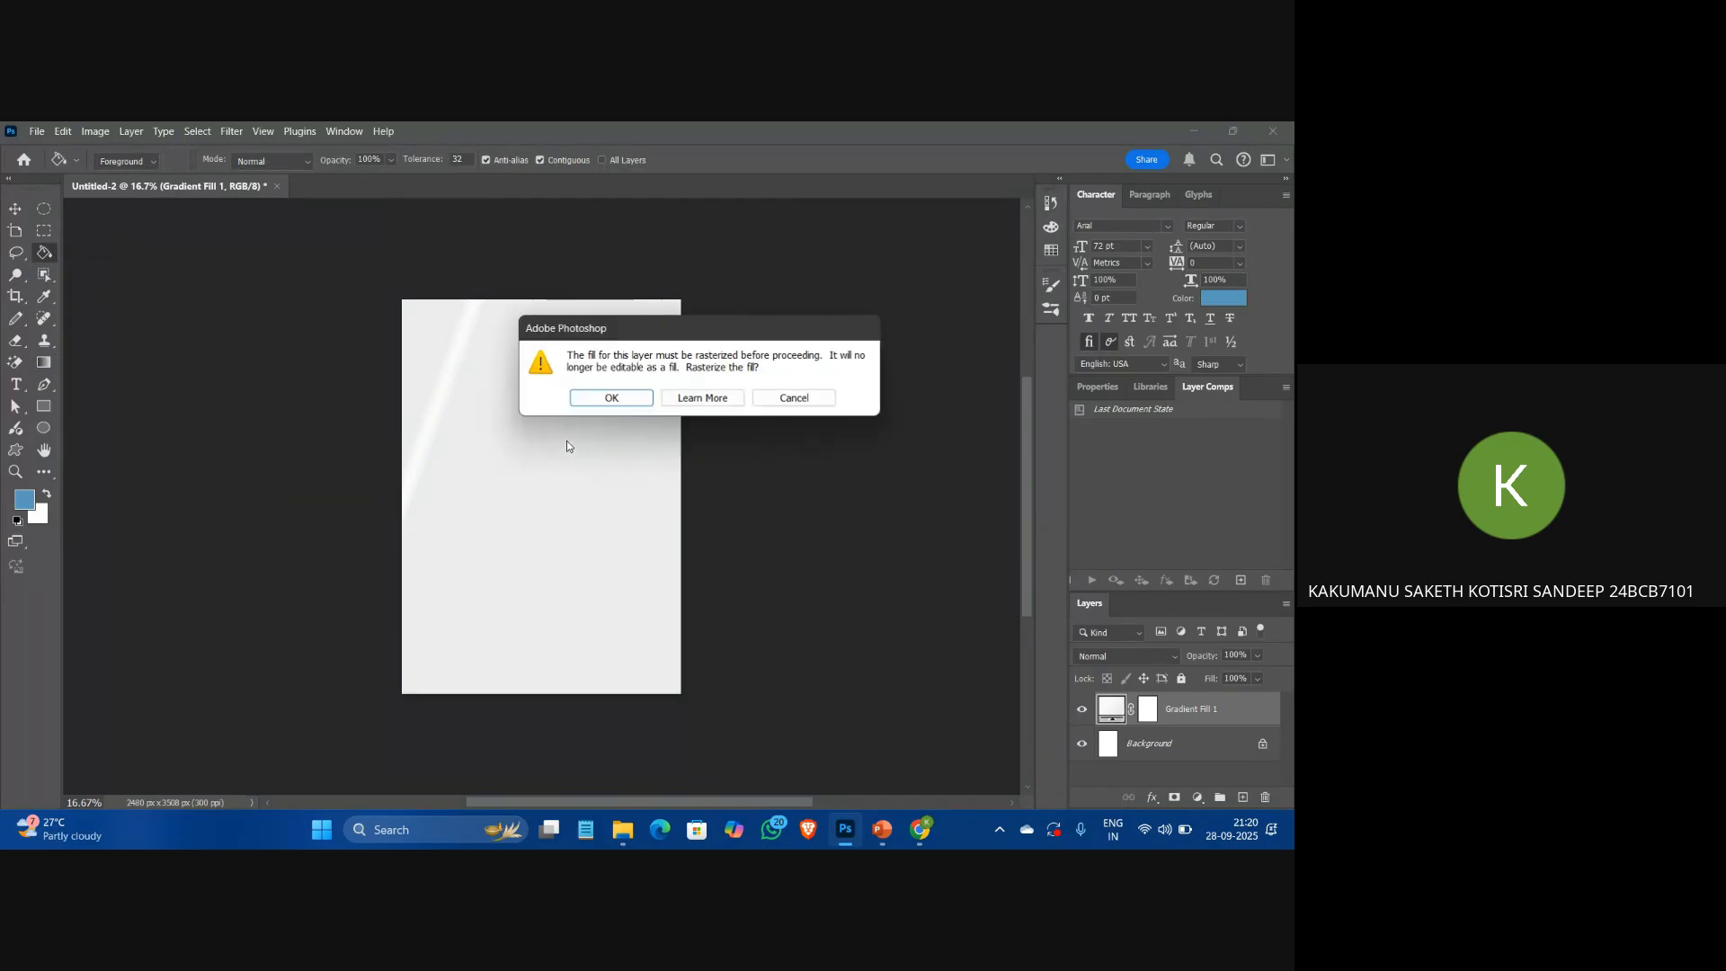
{"action": "left_click", "coordinate": [794, 398]}
{"action": "key", "text": "Delete"}
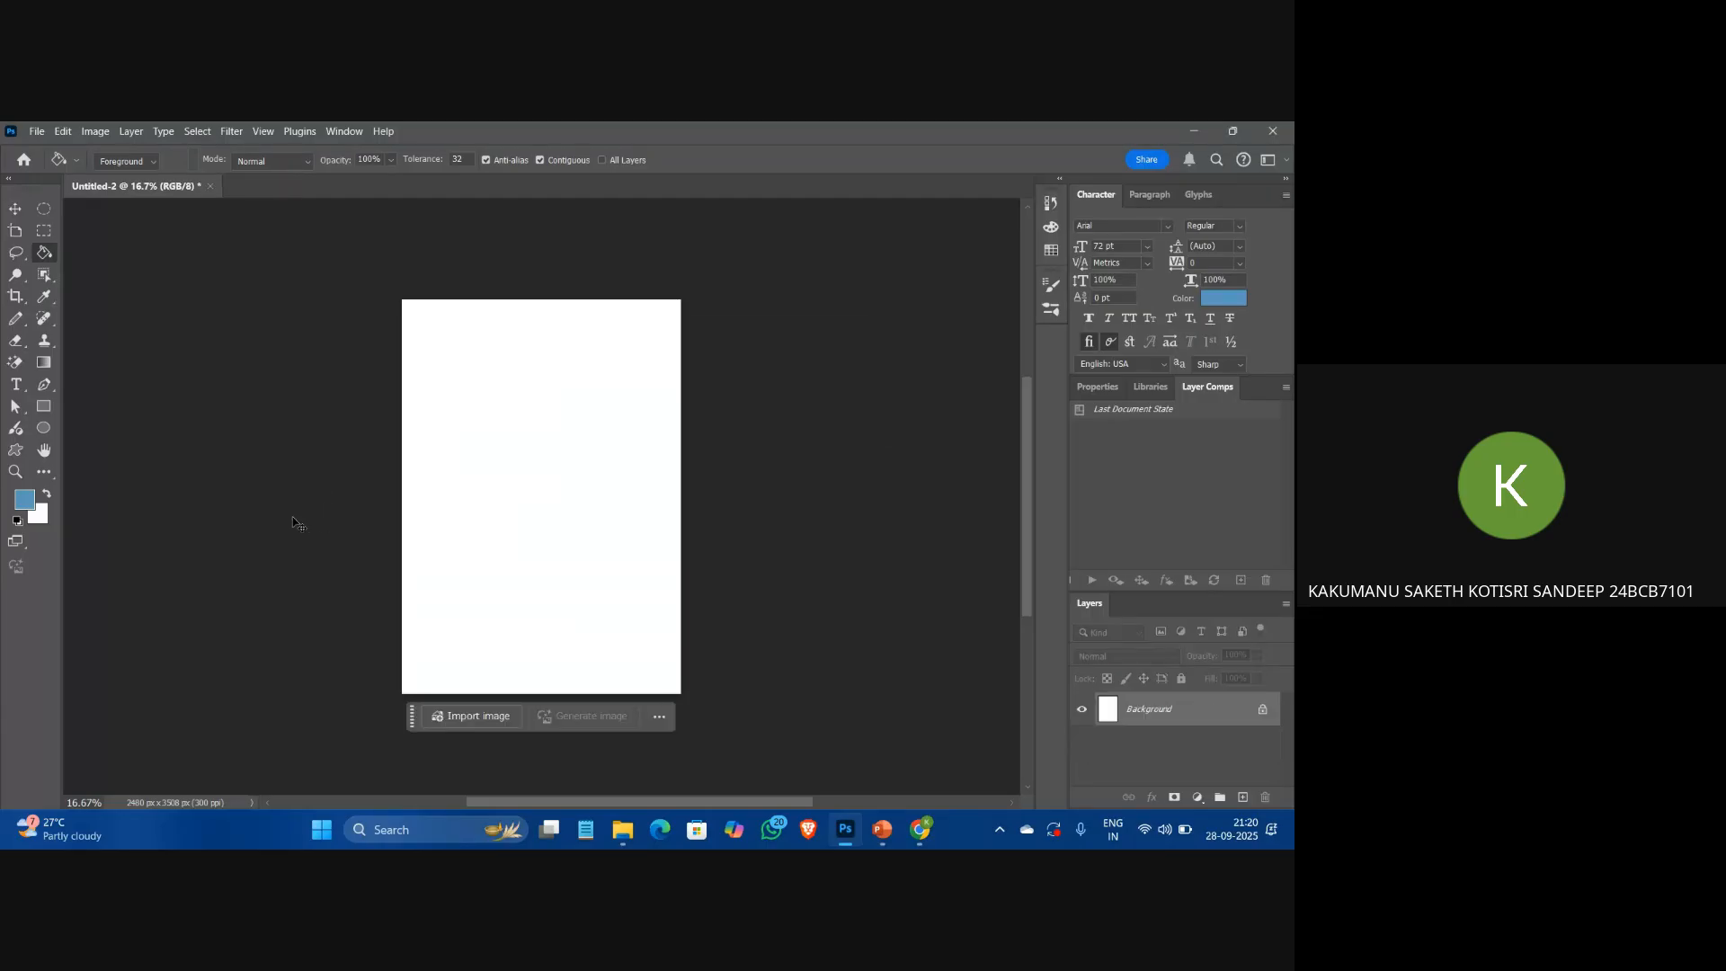
{"action": "left_click", "coordinate": [481, 488]}
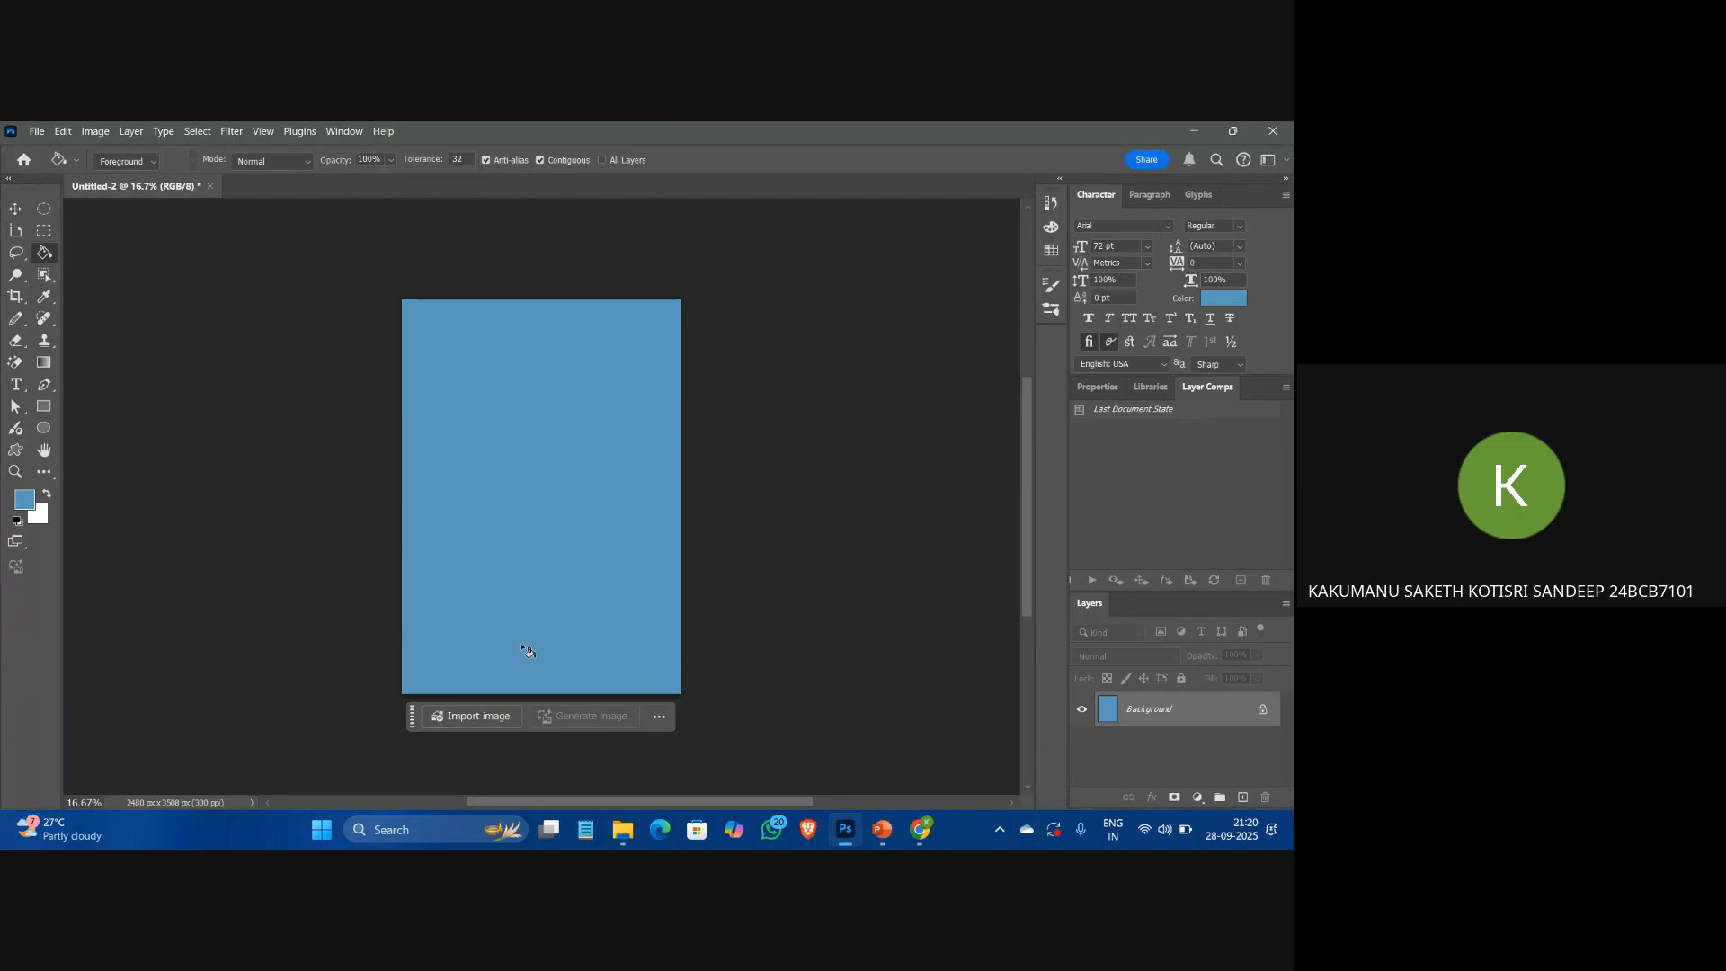
Draw a reflected blue-to-white gradient on the page using the first preset of the Basics group, and stretch its end toward the lower part.
{"action": "left_click", "coordinate": [44, 362]}
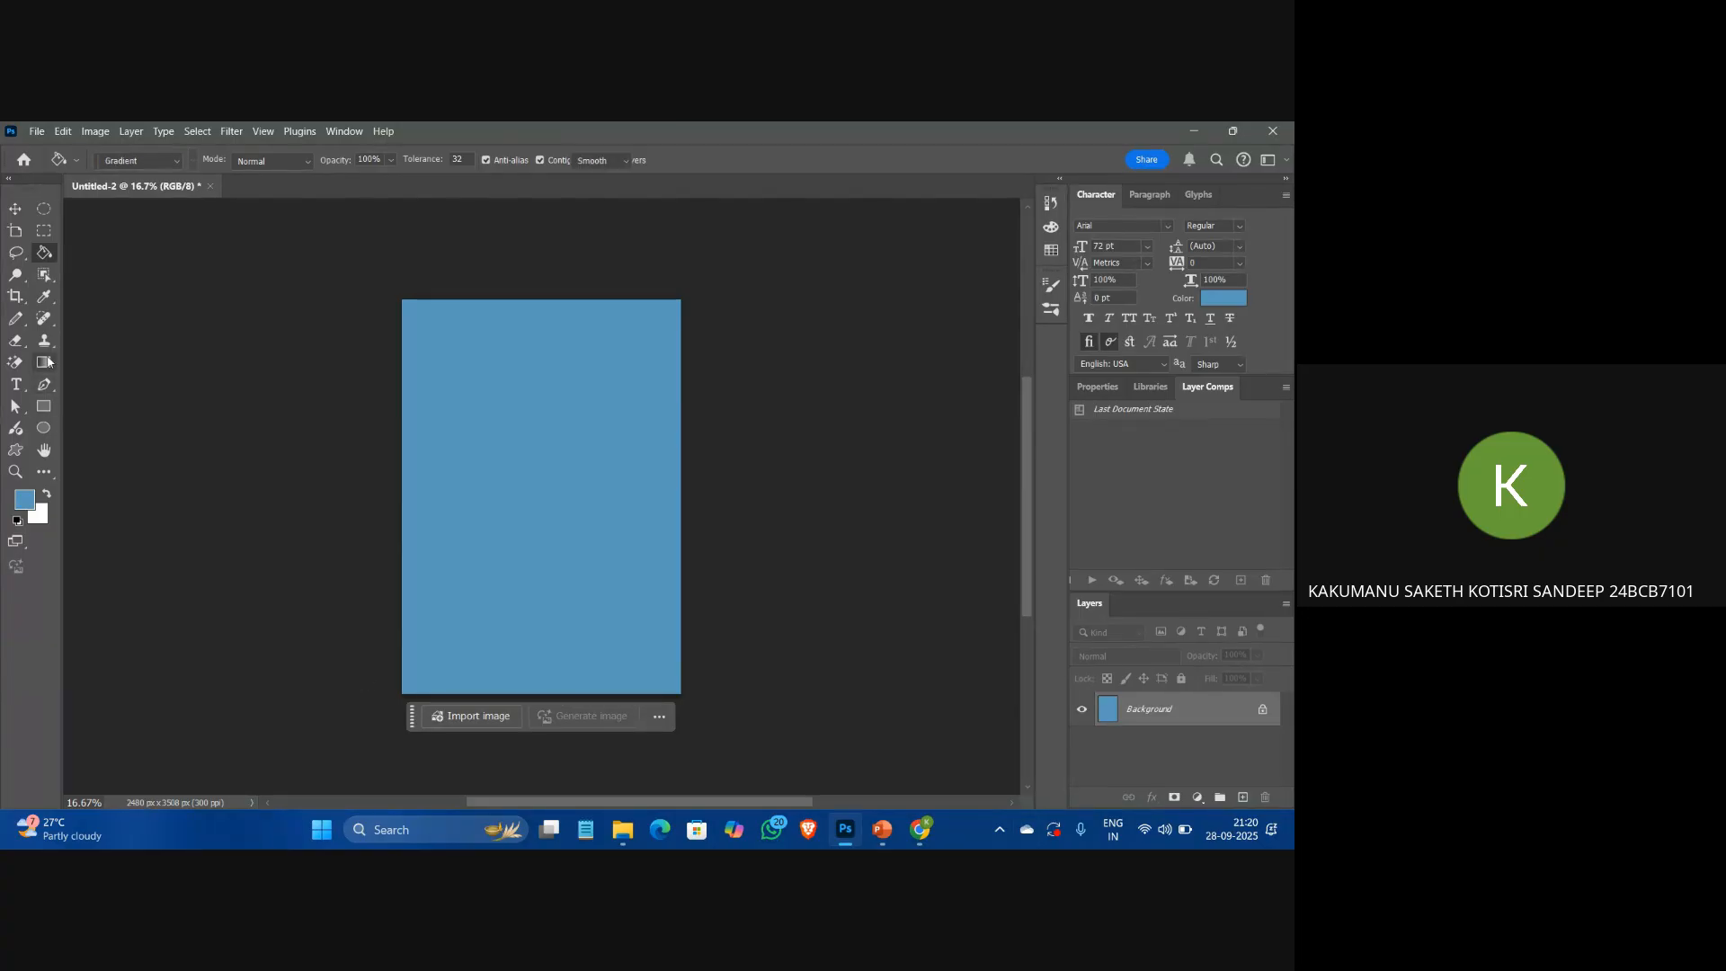
{"action": "left_click", "coordinate": [174, 163]}
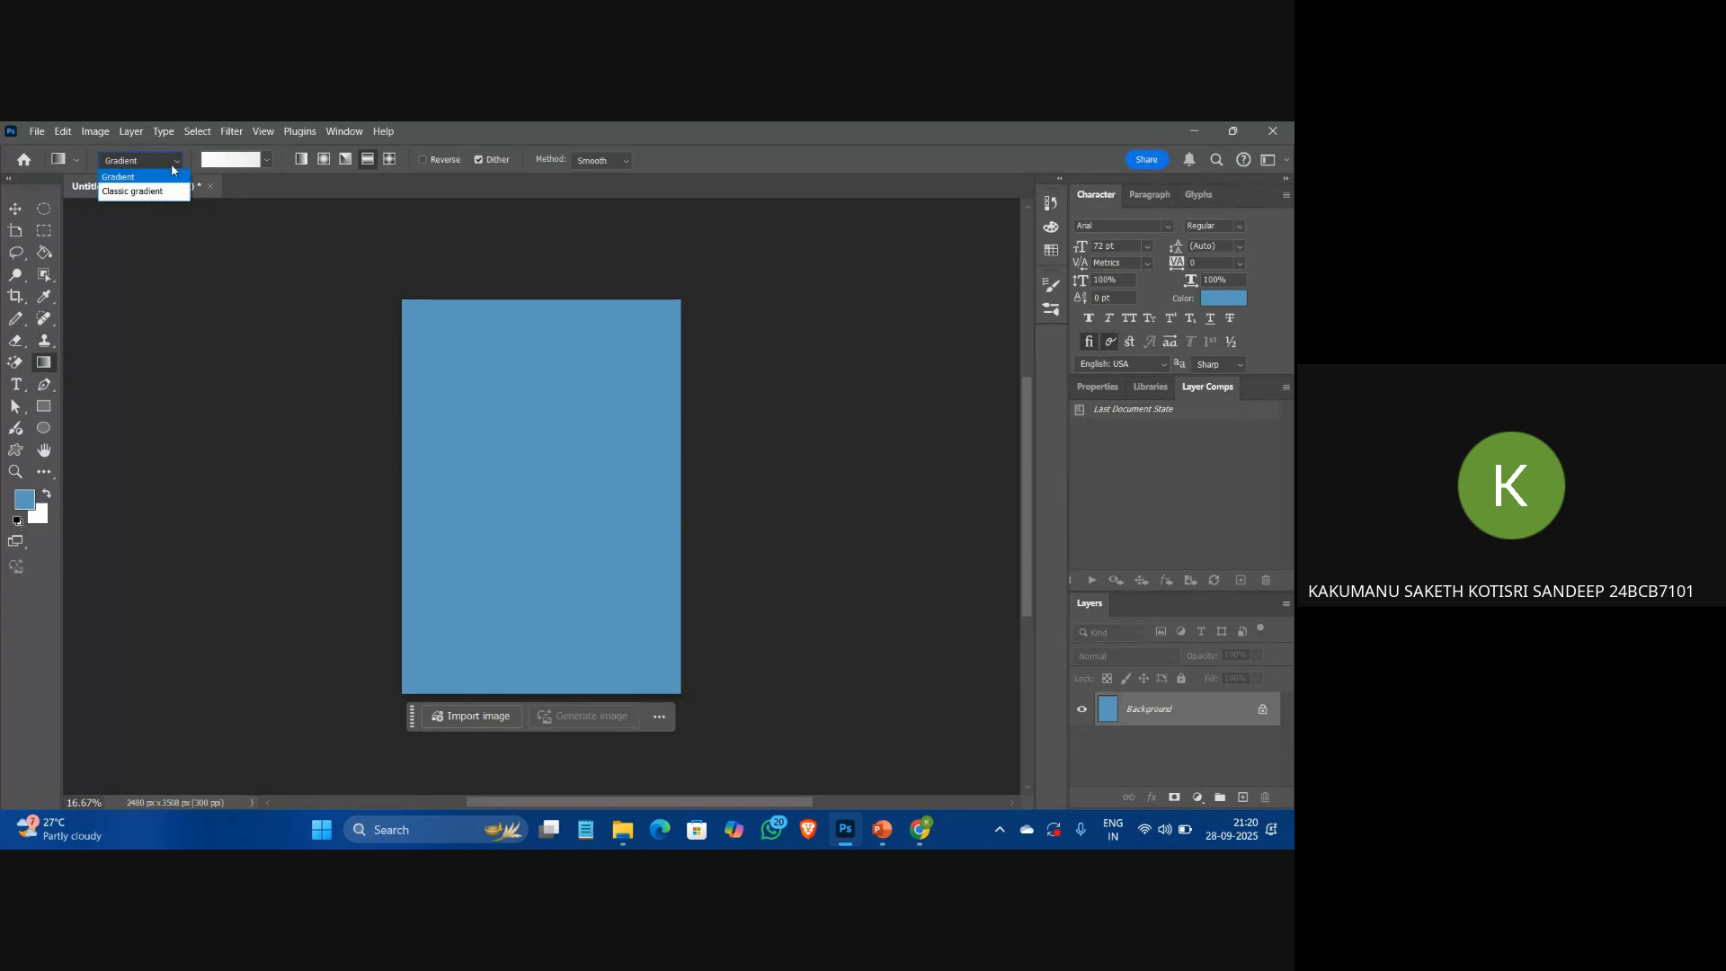
{"action": "left_click", "coordinate": [171, 164]}
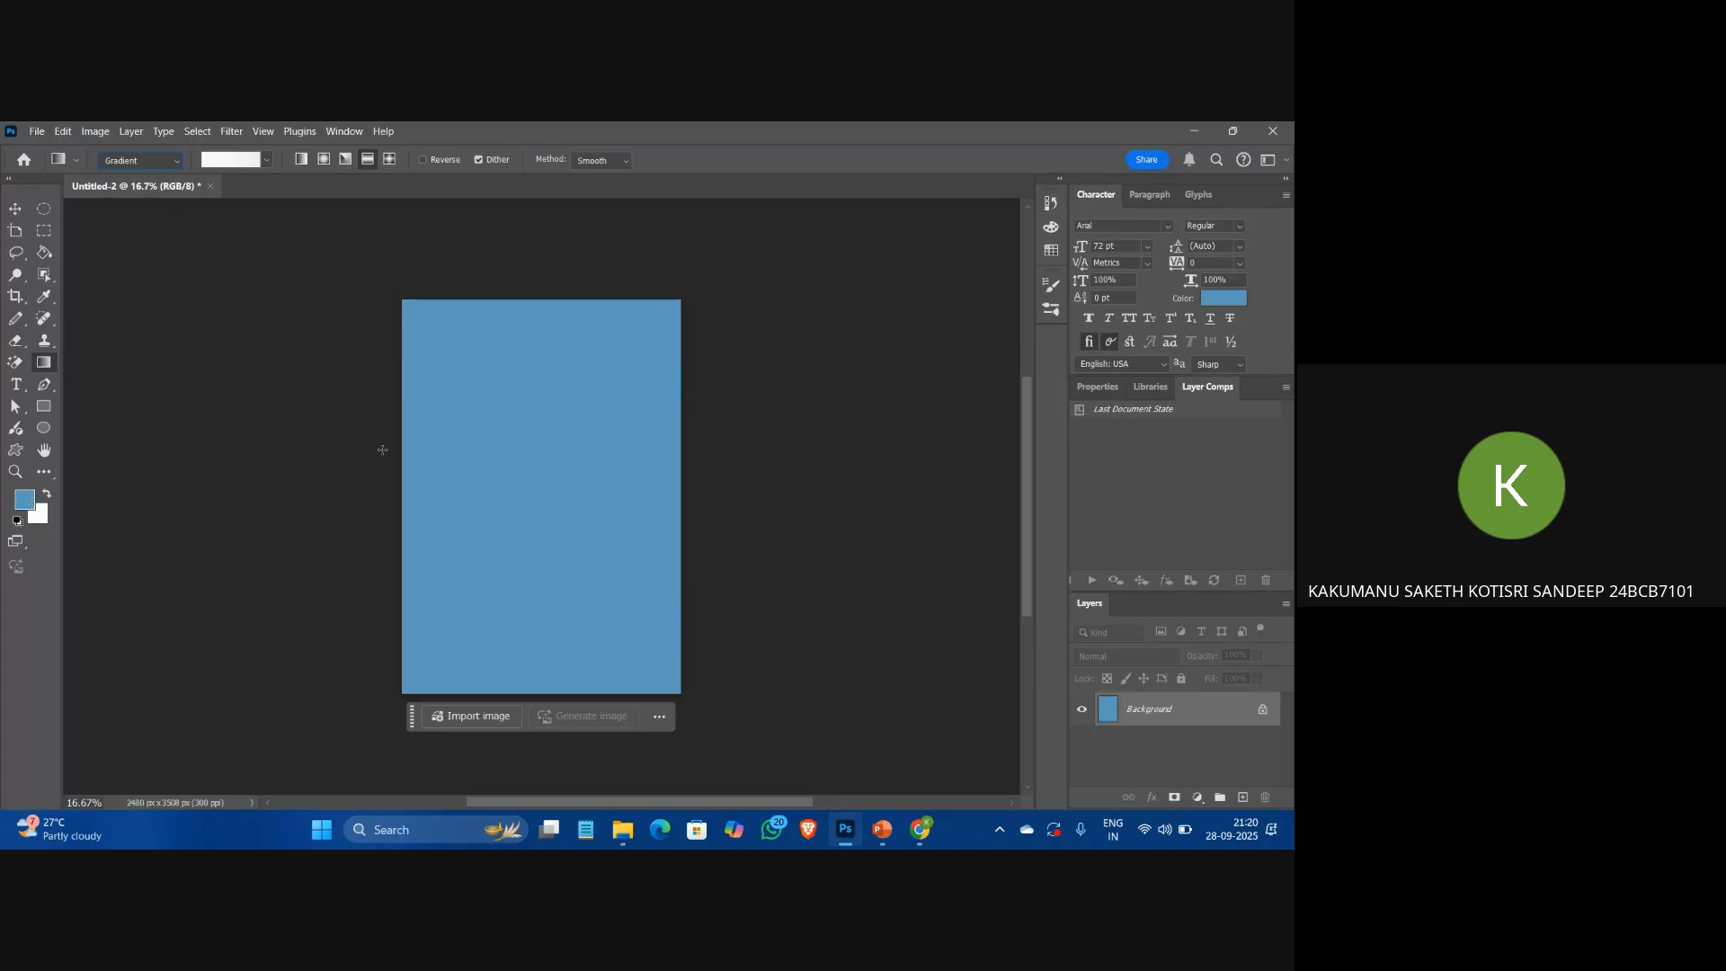
{"action": "left_click", "coordinate": [271, 166]}
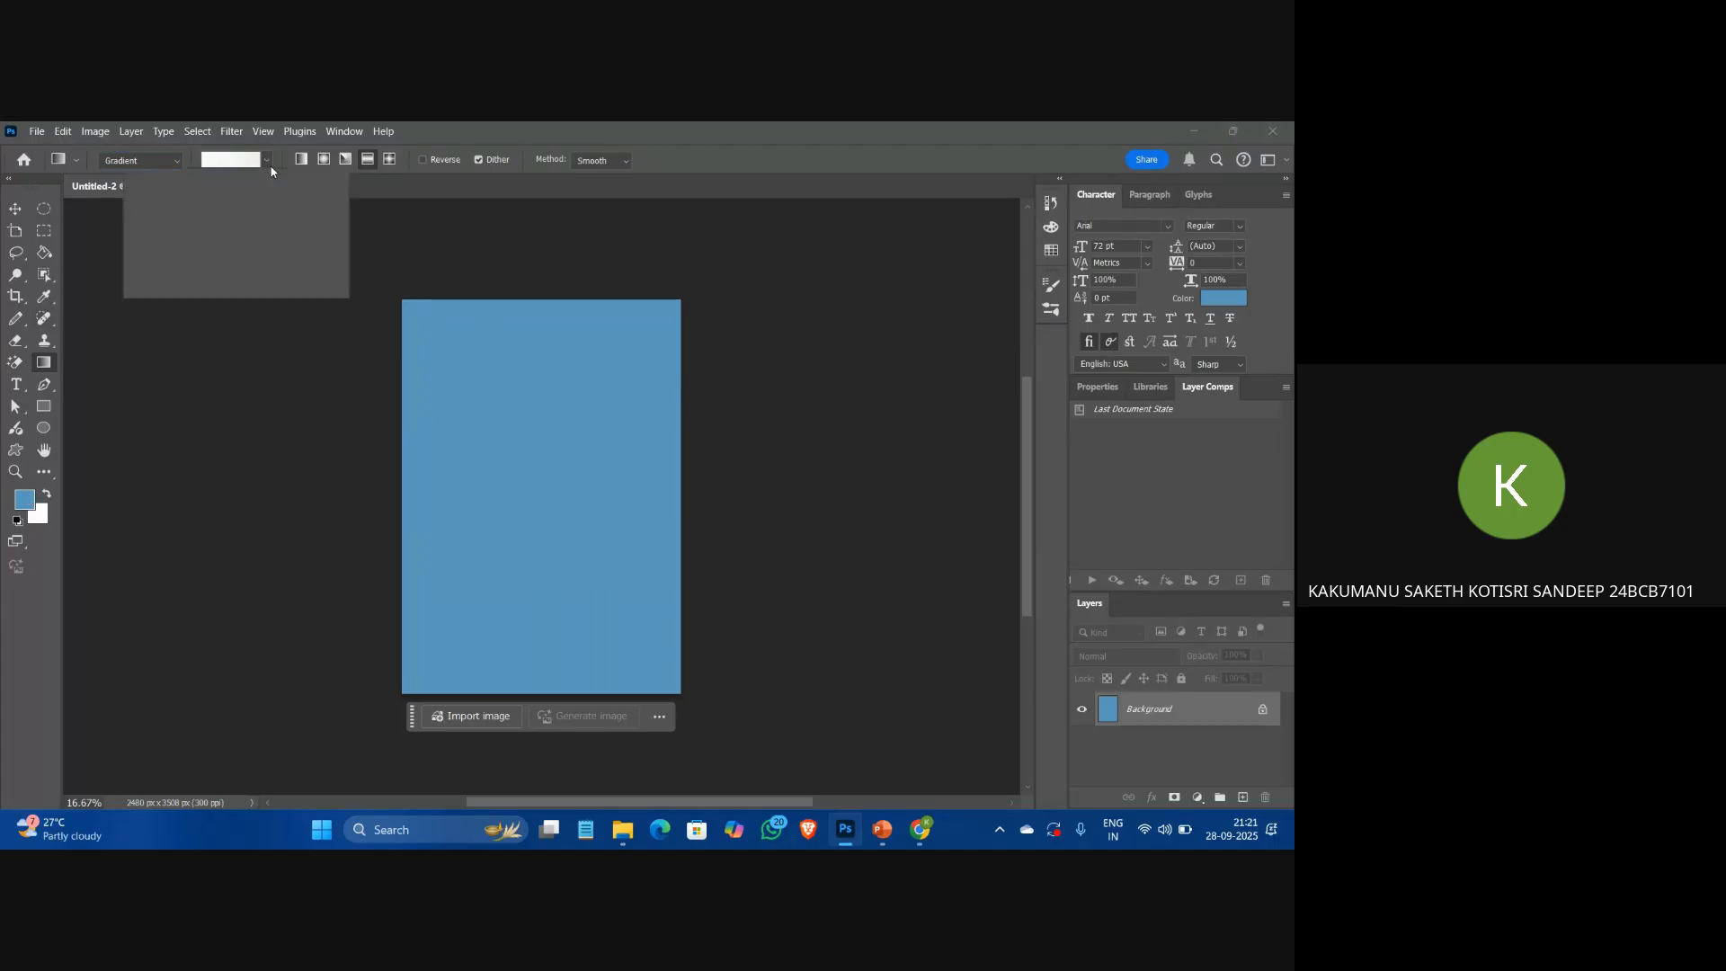
{"action": "scroll", "coordinate": [221, 270], "scroll_direction": "up", "scroll_amount": 10}
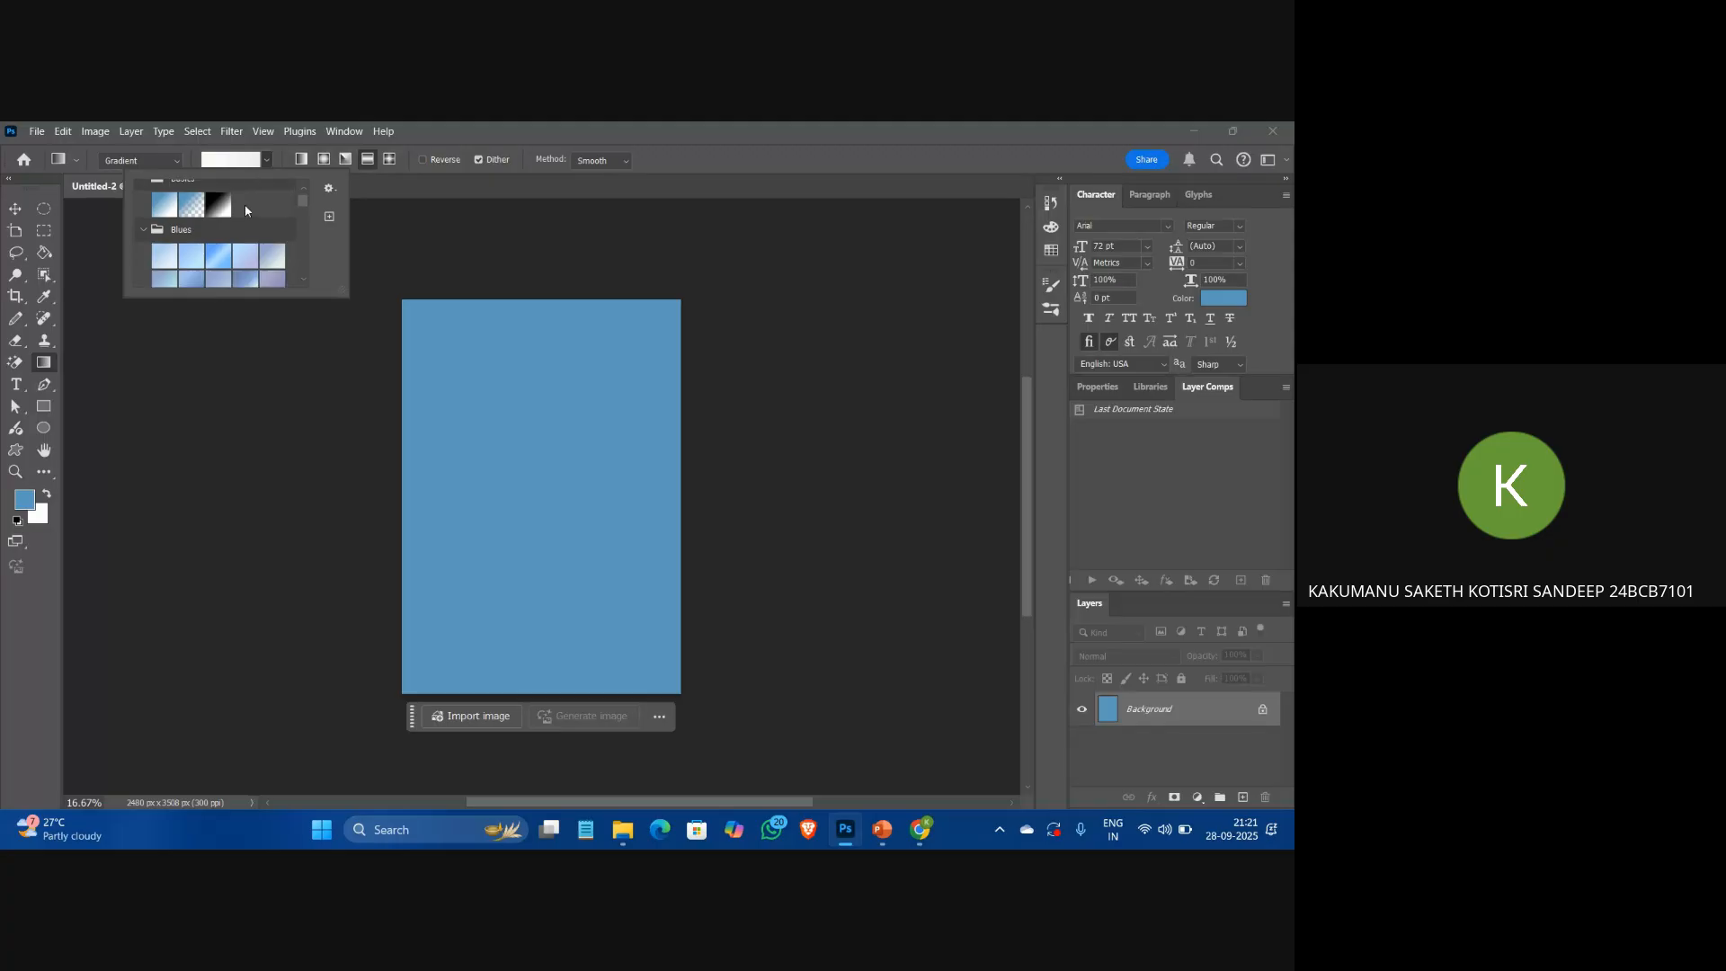
{"action": "left_click", "coordinate": [167, 222]}
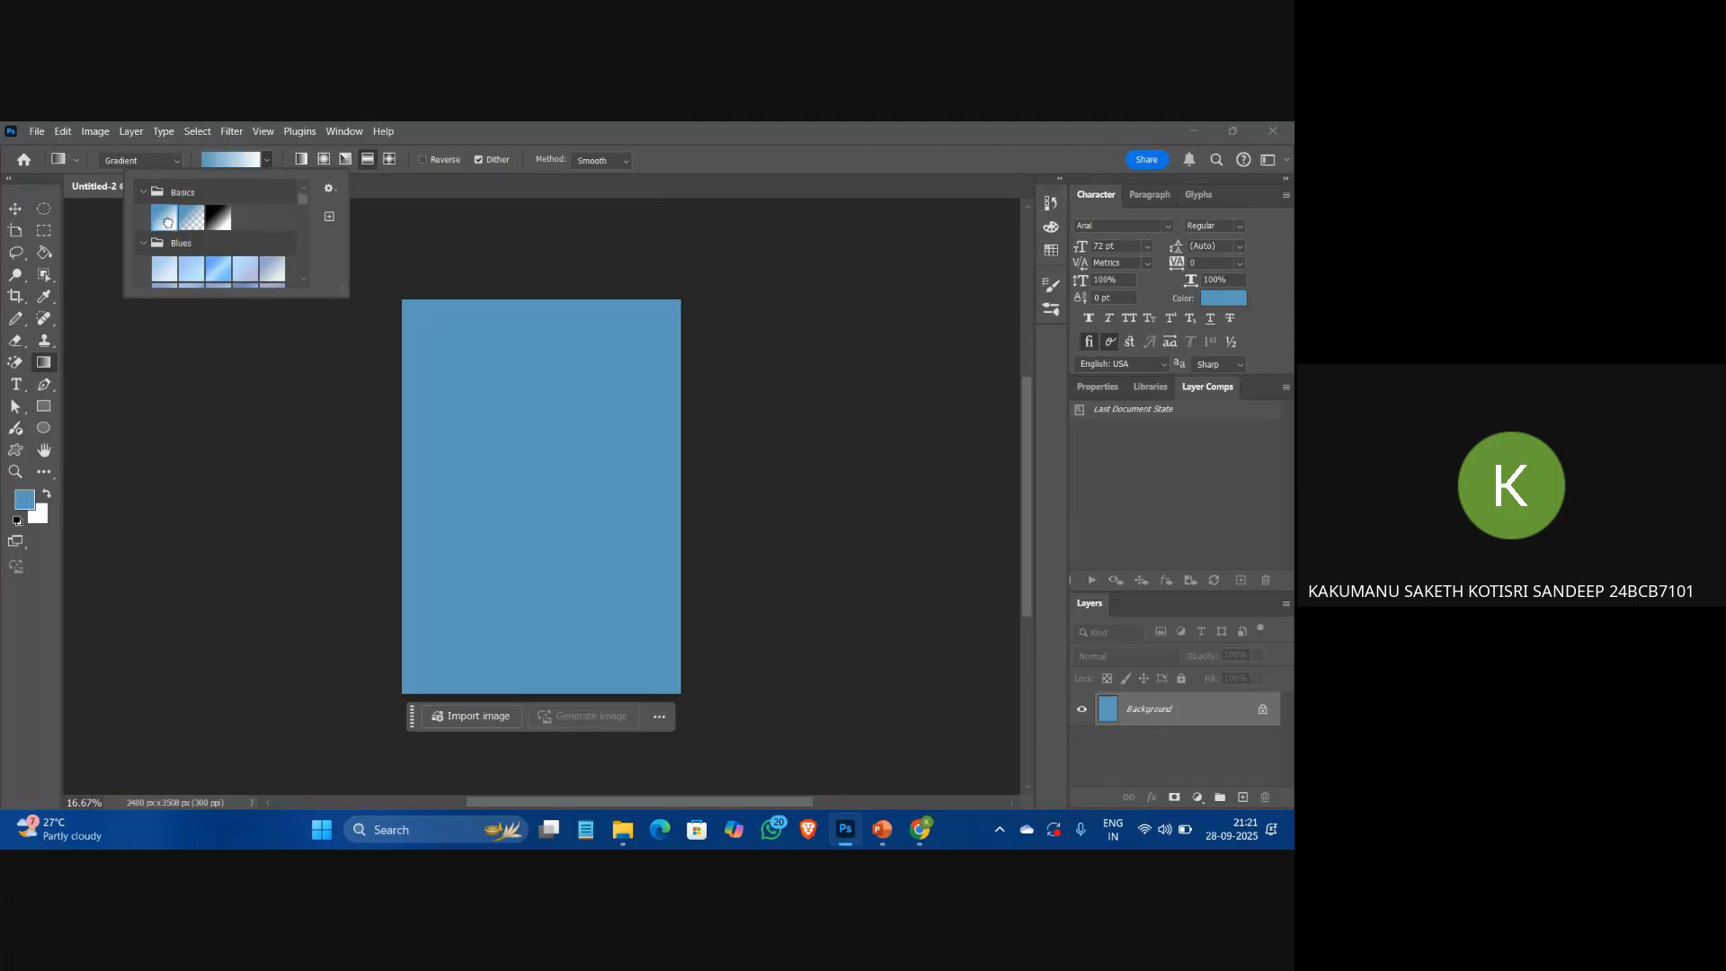
{"action": "left_click", "coordinate": [446, 477]}
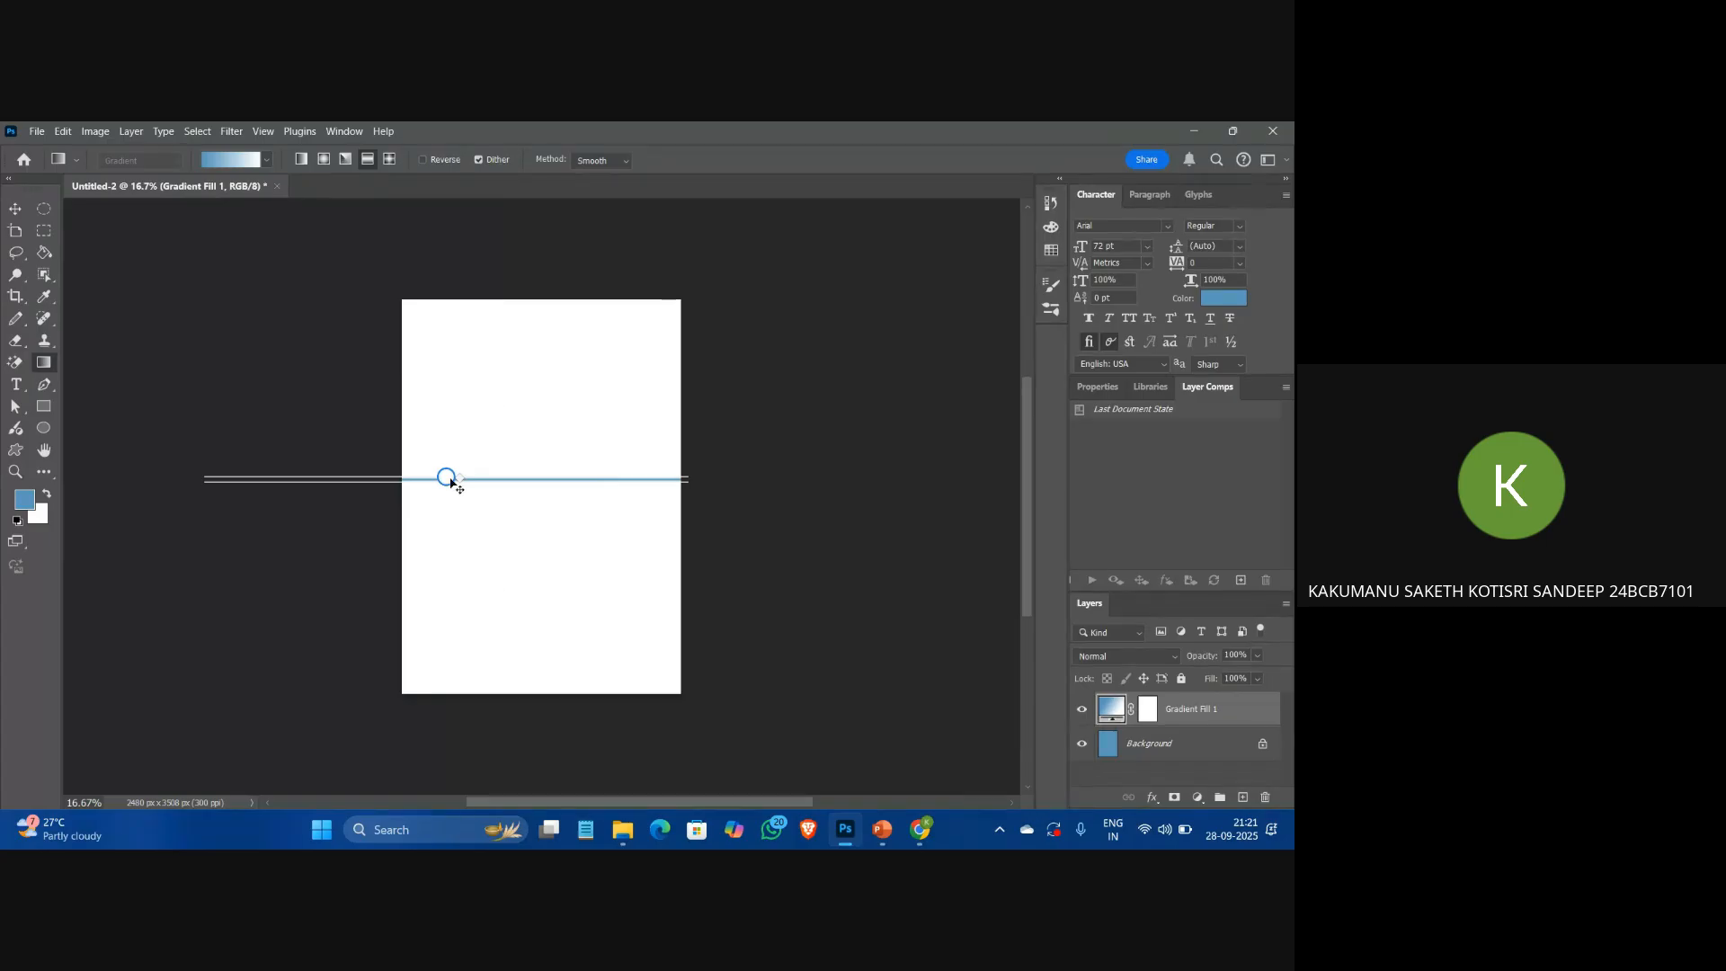
{"action": "left_click_drag", "start_coordinate": [454, 486], "coordinate": [509, 612]}
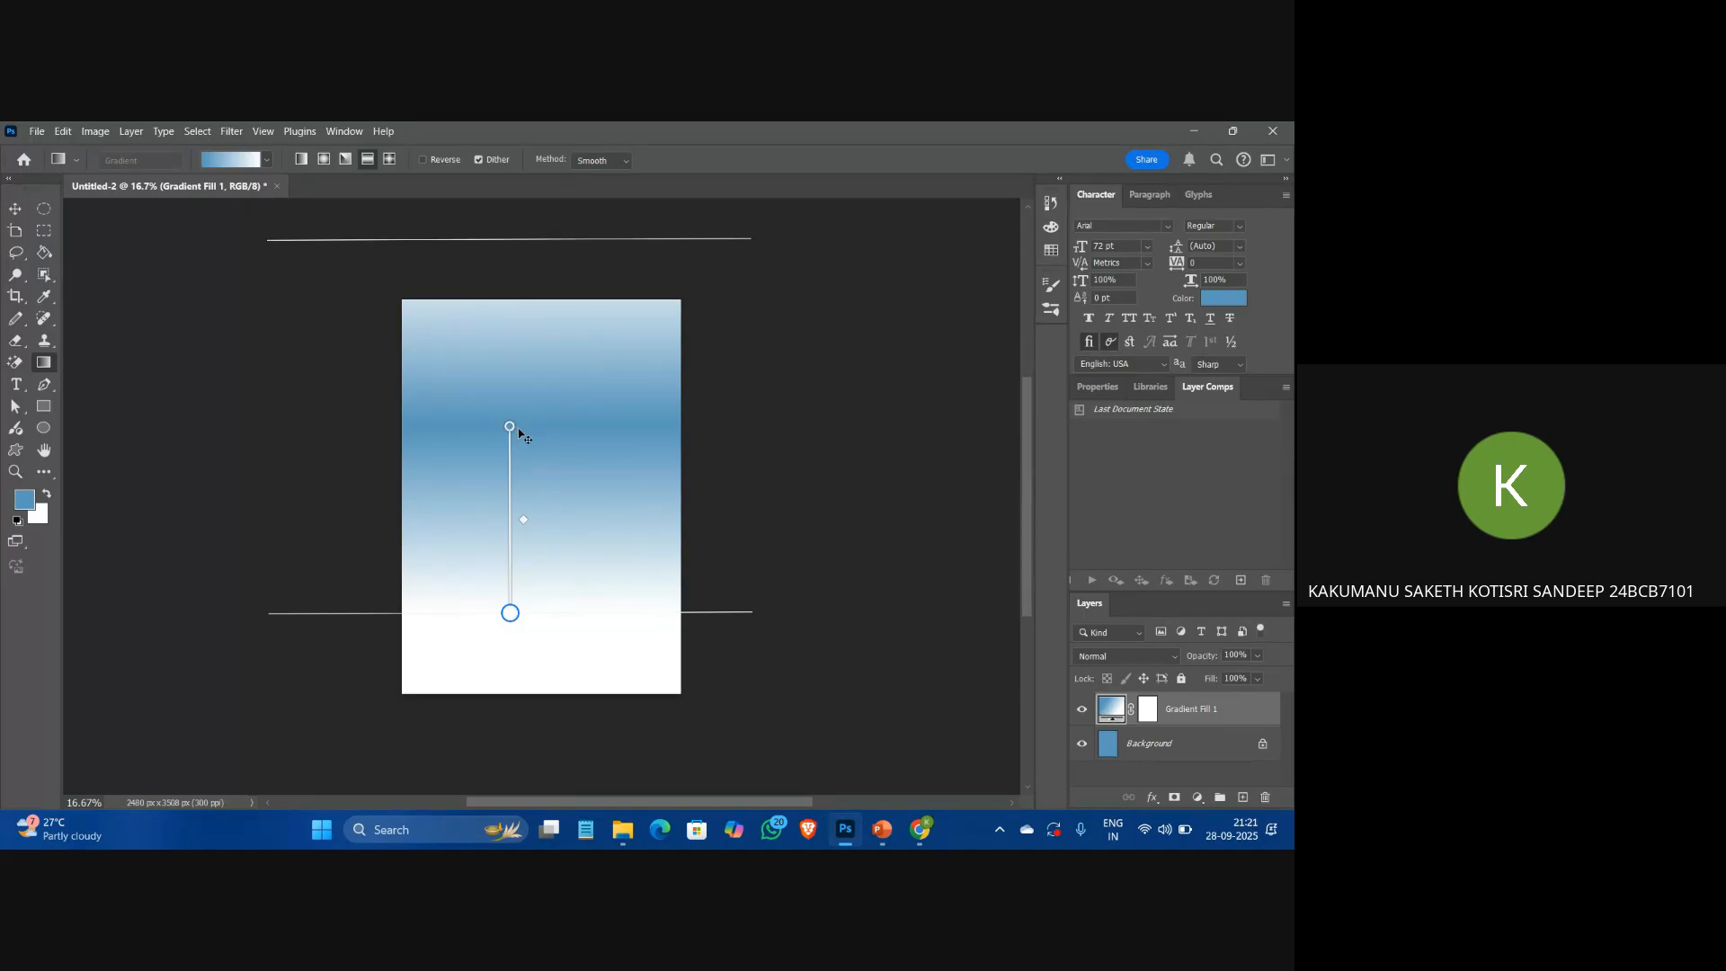
Shift the gradient lower on the page, move its midpoint closer to the blue center, and extend its white end near the bottom edge.
{"action": "left_click_drag", "start_coordinate": [514, 430], "coordinate": [558, 469]}
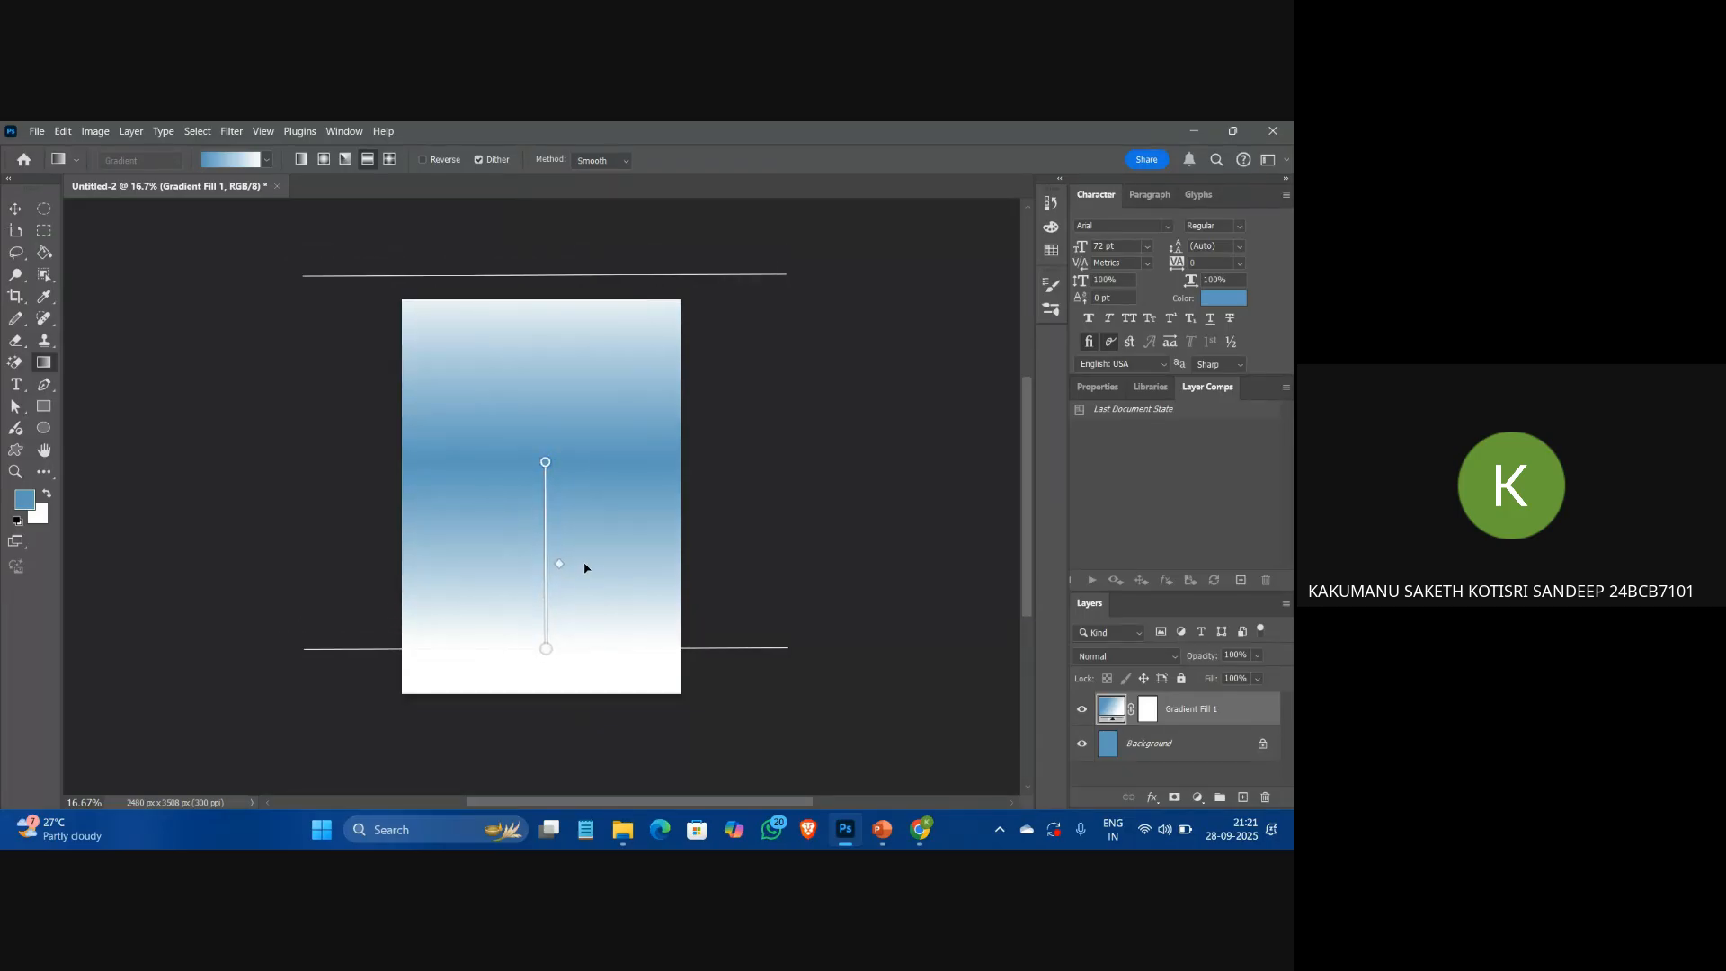
{"action": "left_click_drag", "start_coordinate": [560, 558], "coordinate": [613, 546]}
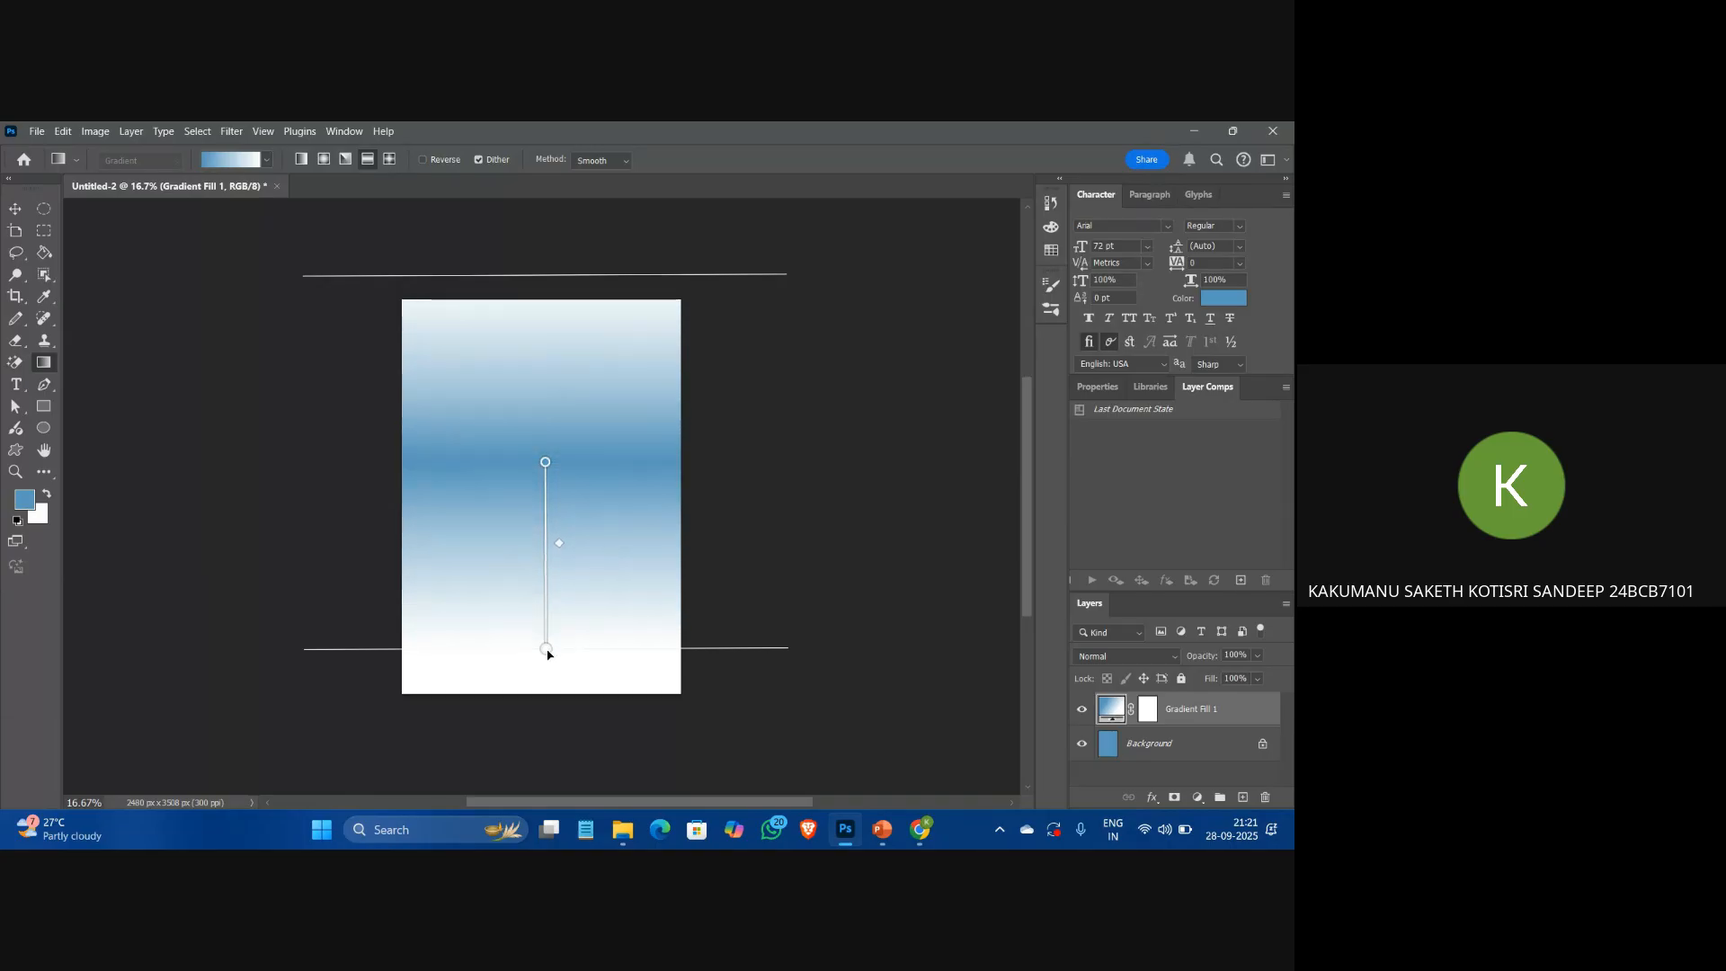
{"action": "mouse_move", "coordinate": [548, 653]}
{"action": "left_mouse_down"}
{"action": "mouse_move", "coordinate": [547, 539]}
{"action": "mouse_move", "coordinate": [536, 670]}
{"action": "mouse_move", "coordinate": [551, 682]}
{"action": "mouse_move", "coordinate": [529, 693]}
{"action": "mouse_move", "coordinate": [542, 671]}
{"action": "left_mouse_up"}
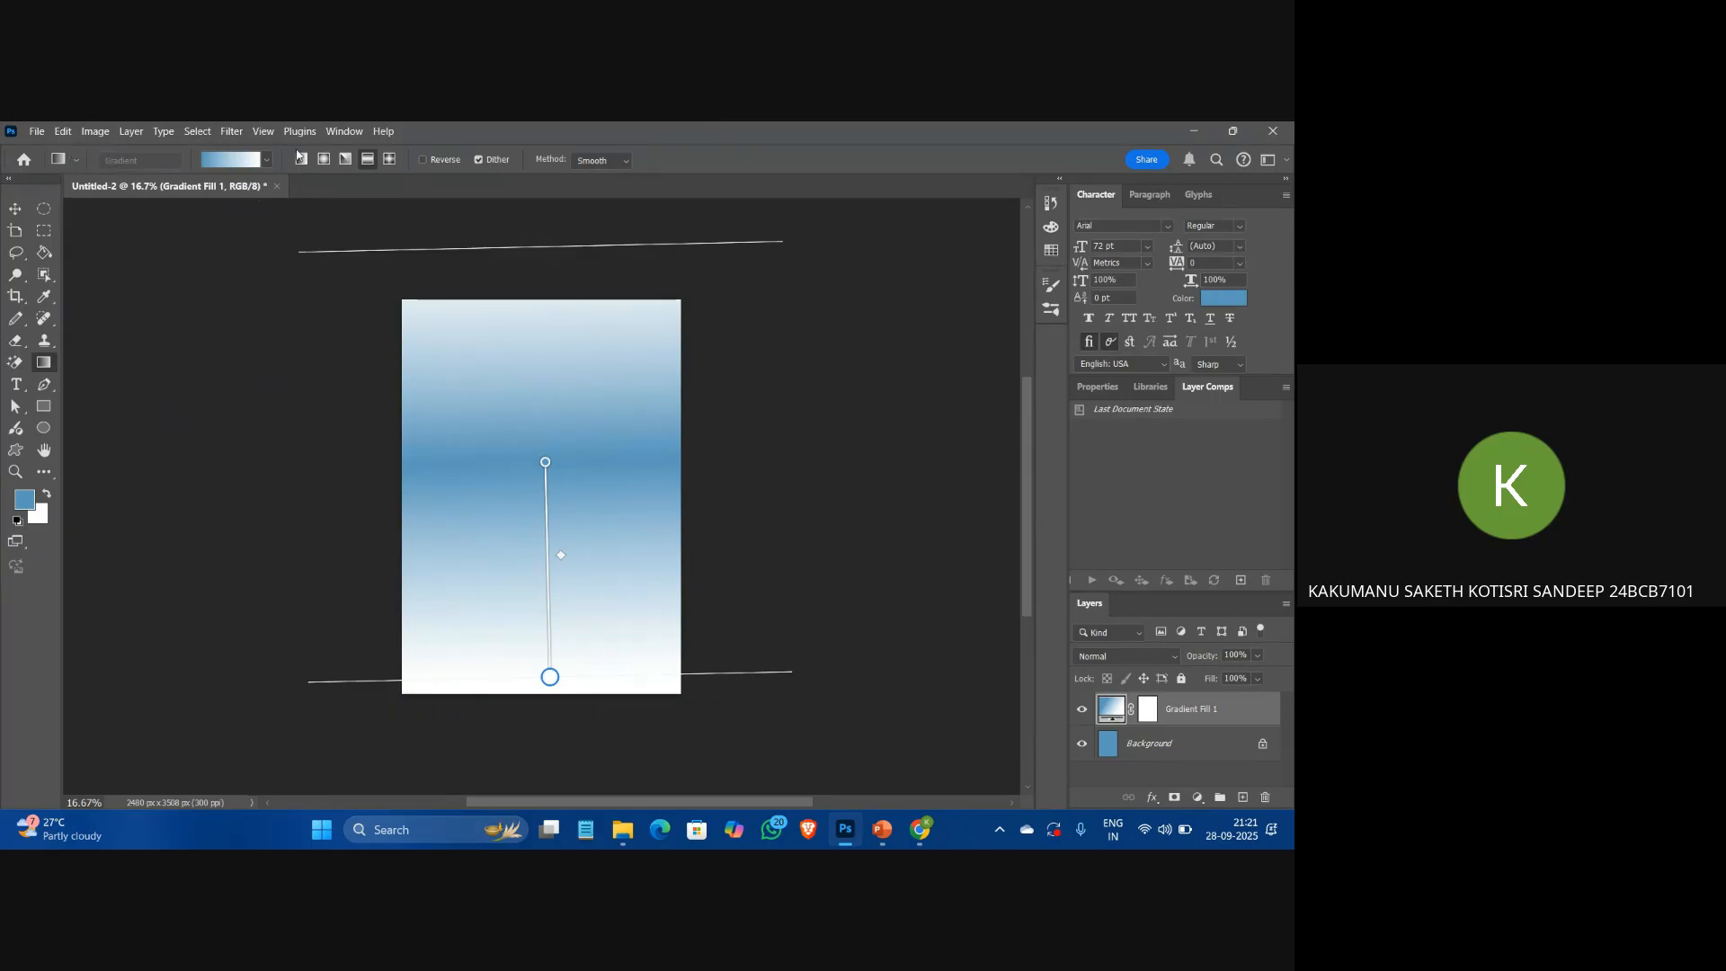
Try the black-to-white Basics preset on the gradient fill, and apply the blue-to-transparent preset instead.
{"action": "left_click", "coordinate": [266, 160]}
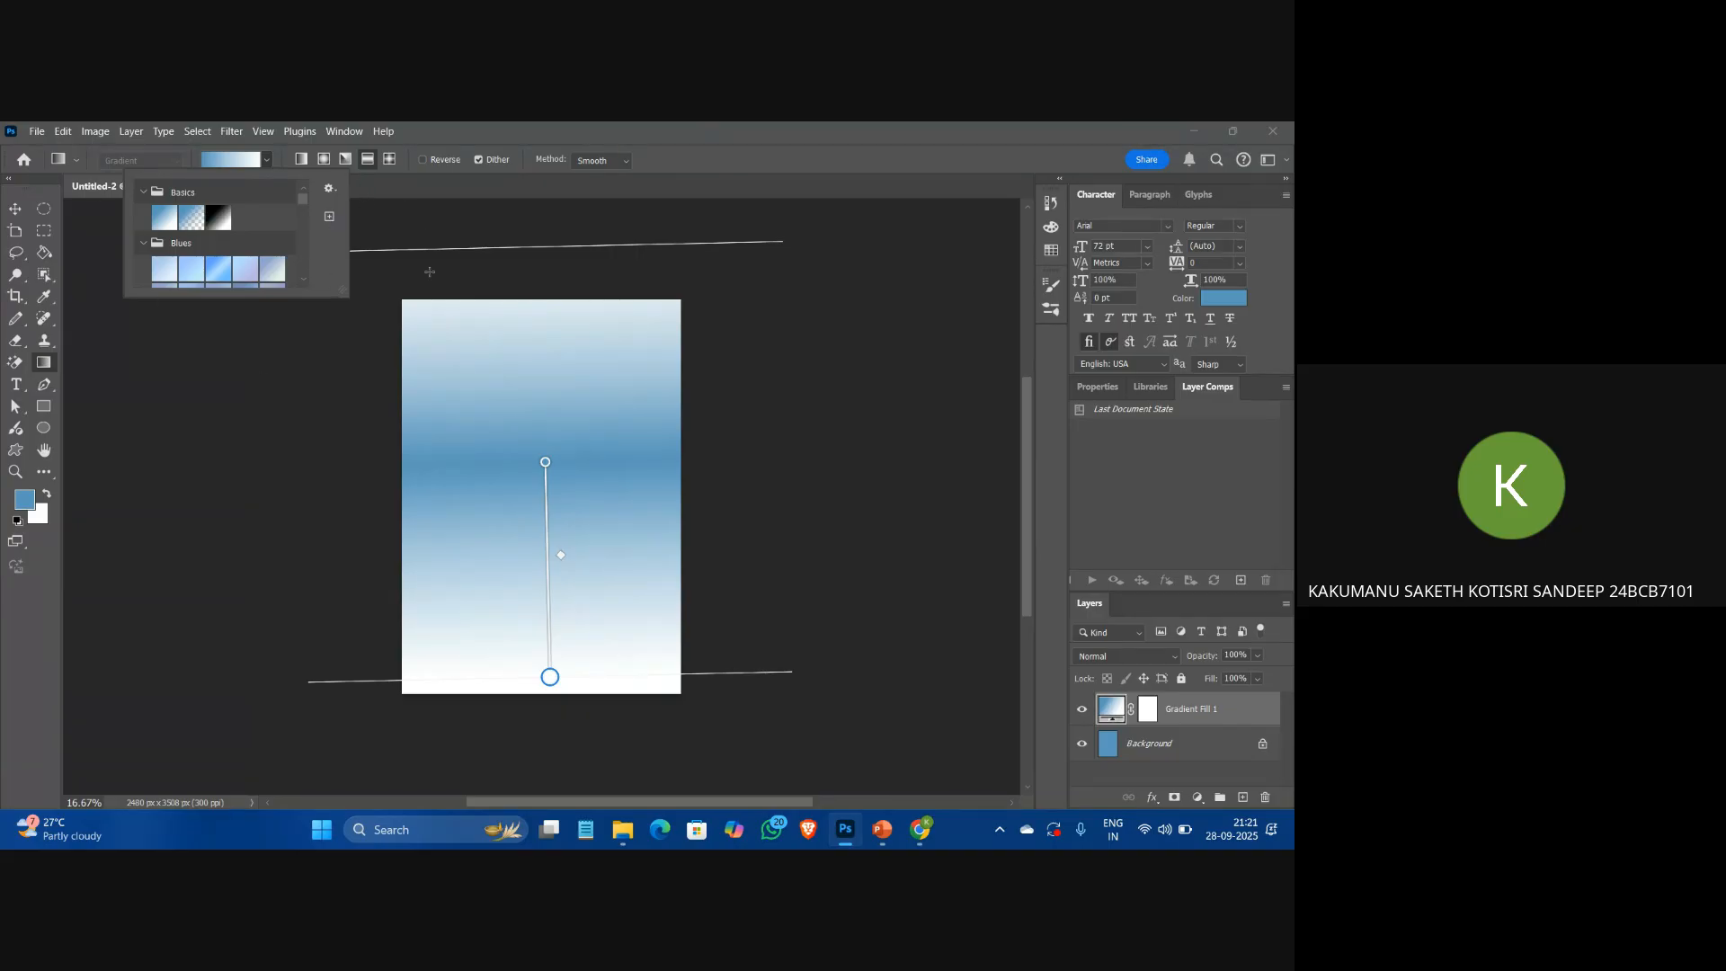
{"action": "left_click", "coordinate": [218, 218]}
{"action": "left_click", "coordinate": [191, 217]}
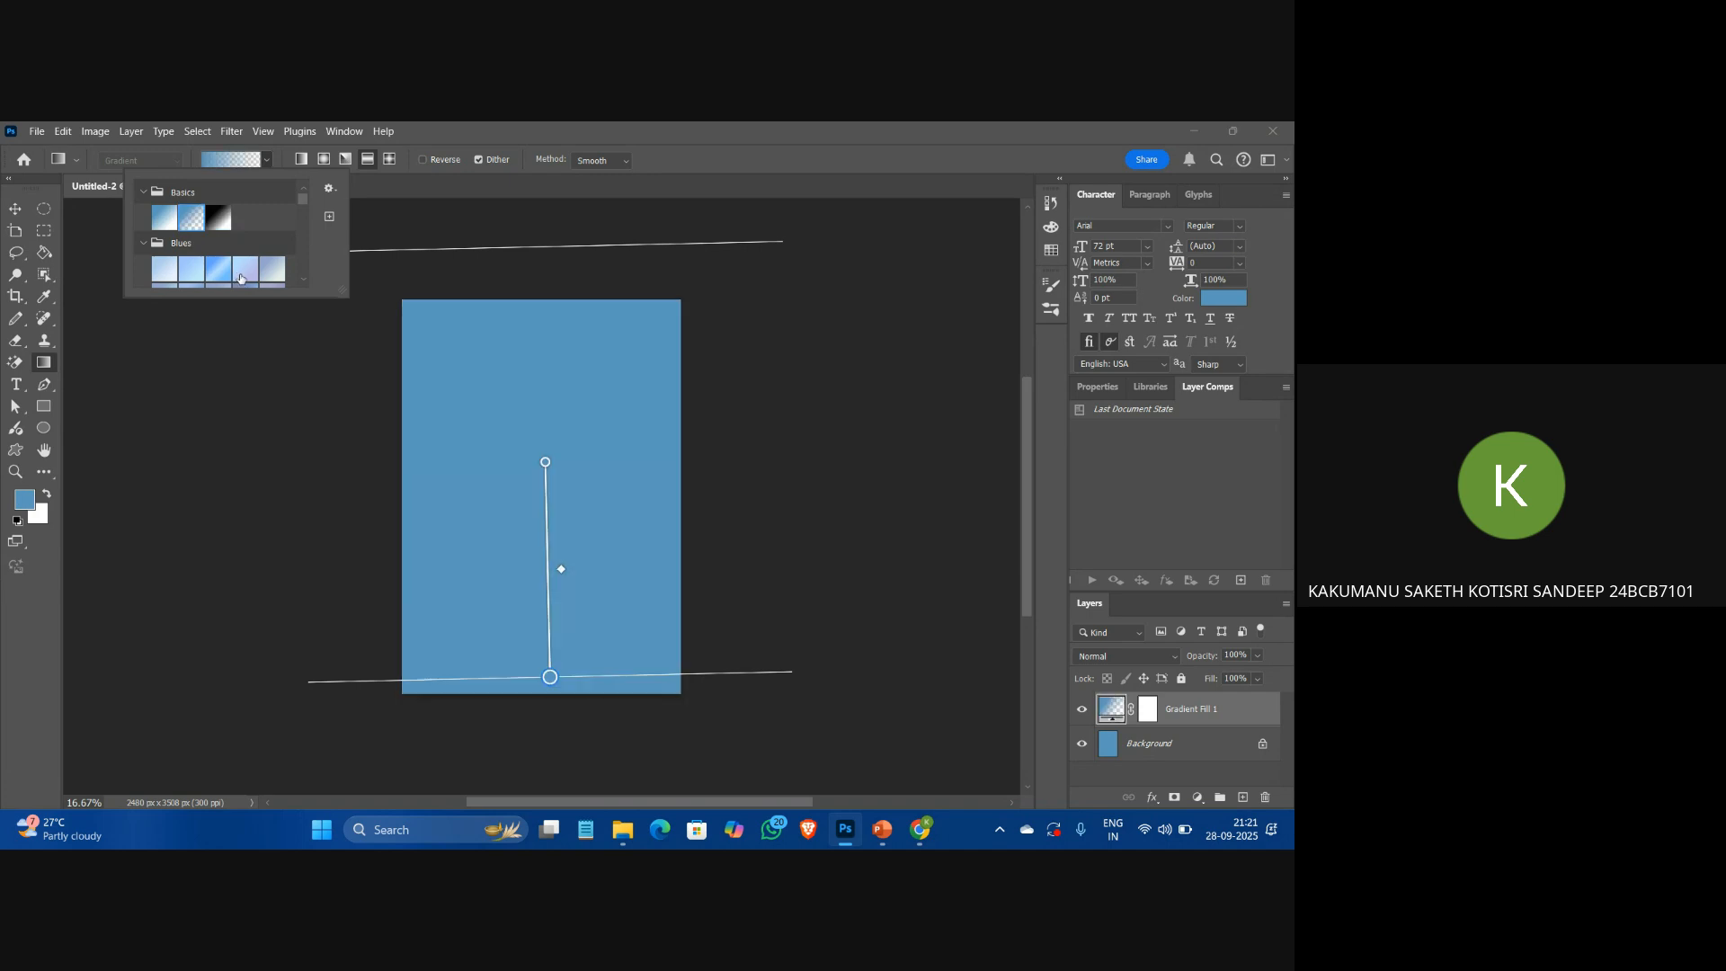
Apply a blue-to-cyan preset from the Blues group to the gradient fill, and shift the gradient slightly lower on the page.
{"action": "scroll", "coordinate": [236, 261], "scroll_direction": "down", "scroll_amount": 3}
{"action": "left_click", "coordinate": [236, 260]}
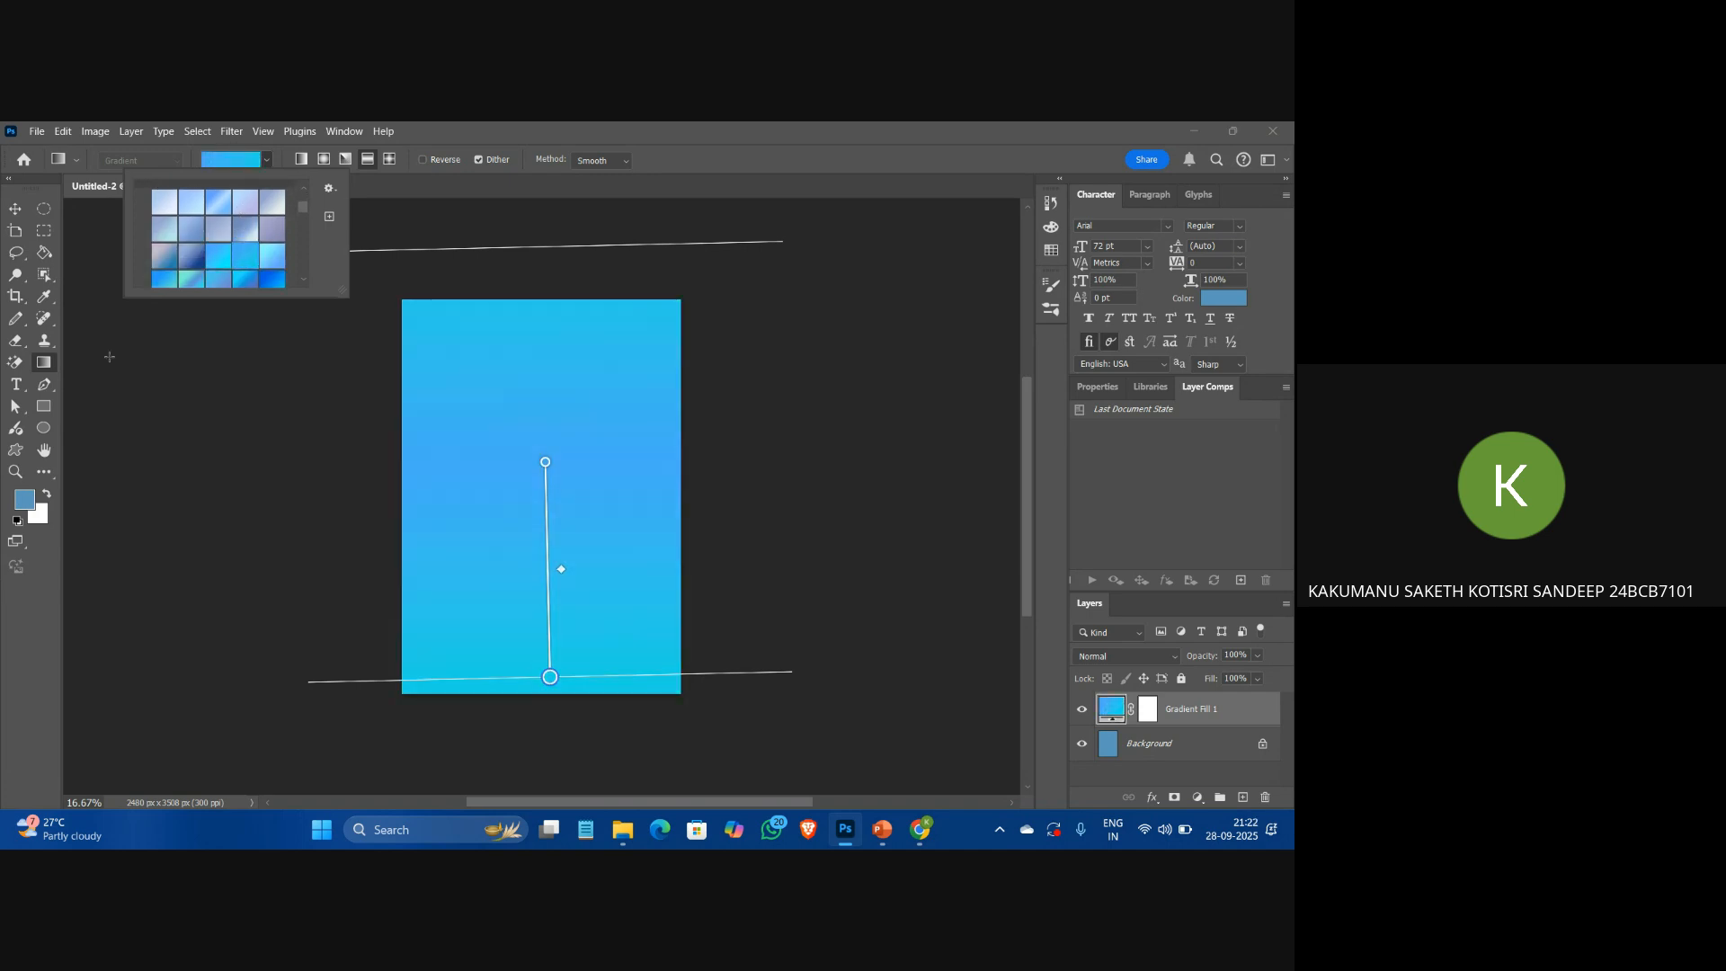
{"action": "left_click", "coordinate": [236, 449]}
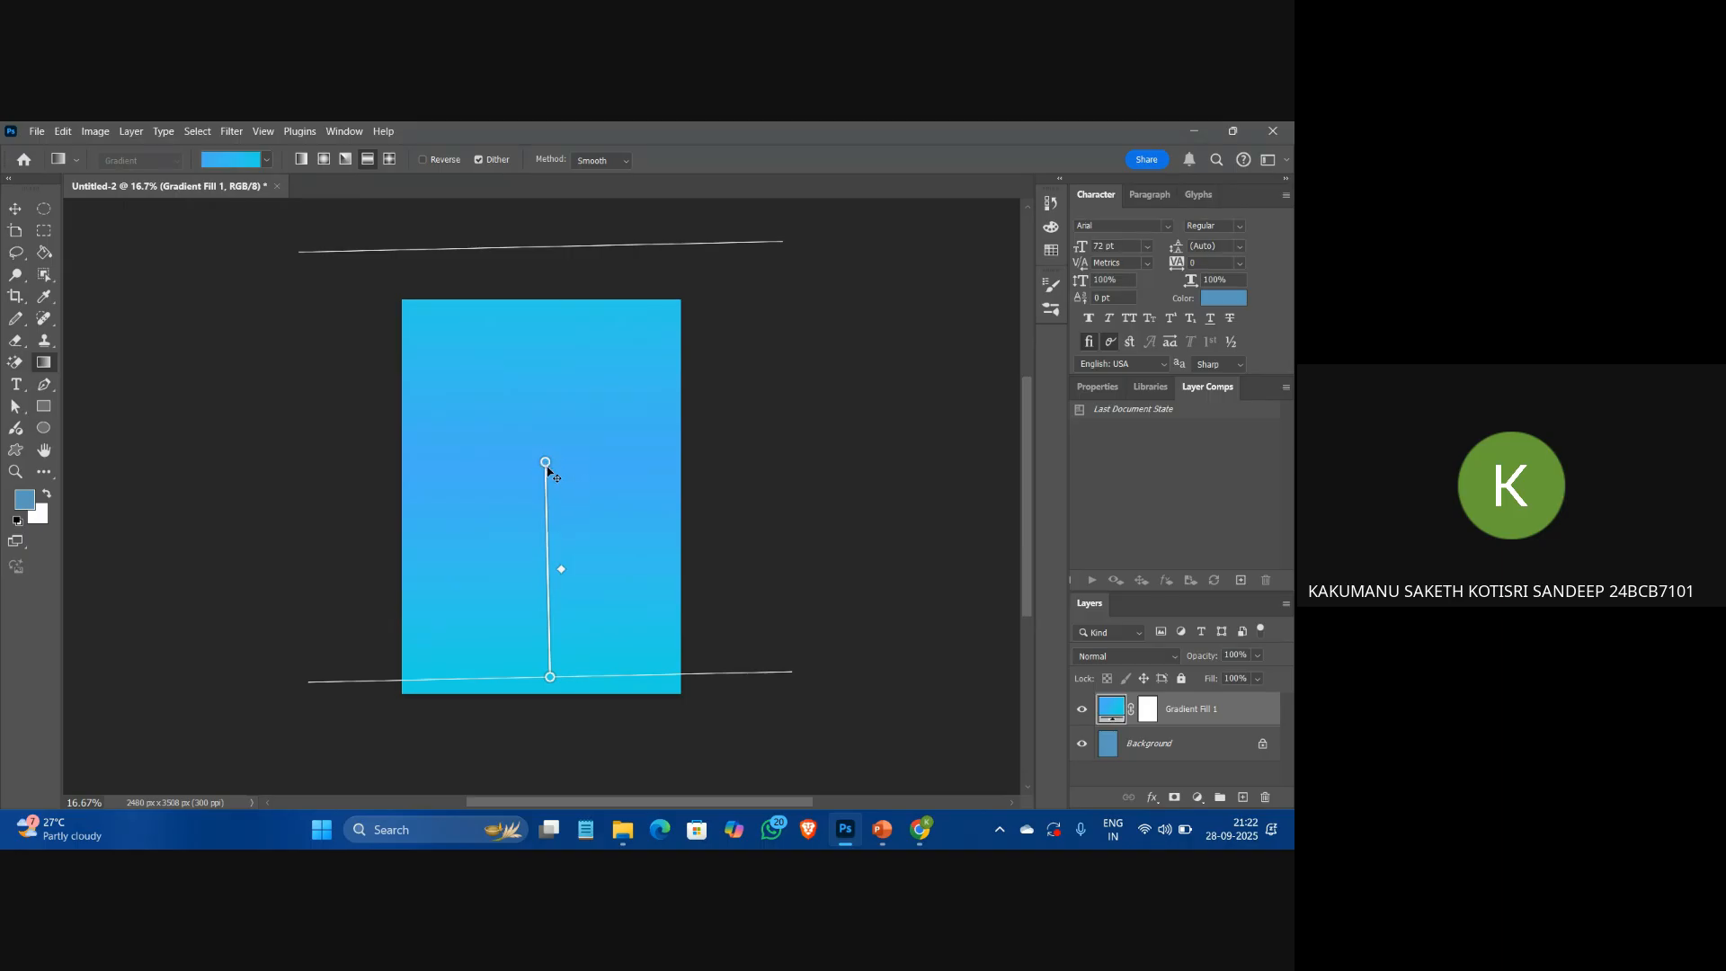
{"action": "mouse_move", "coordinate": [546, 466]}
{"action": "left_mouse_down"}
{"action": "mouse_move", "coordinate": [551, 504]}
{"action": "mouse_move", "coordinate": [555, 471]}
{"action": "left_mouse_up"}
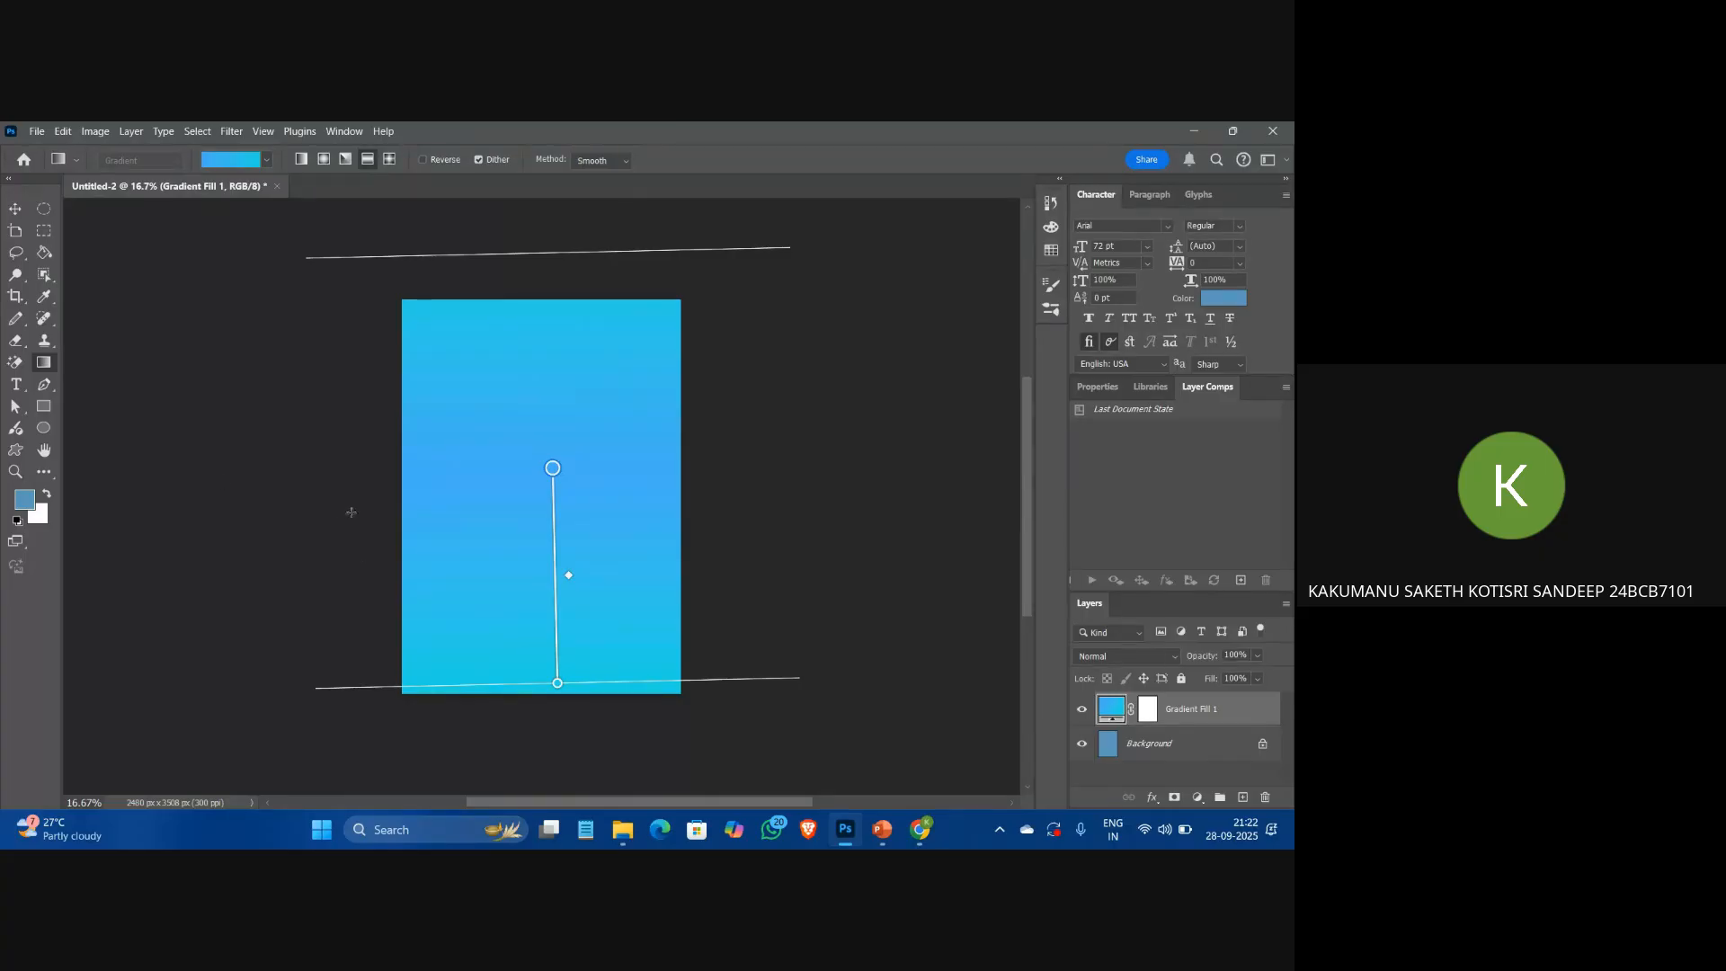
Set the foreground color to the orange ce9a56.
{"action": "left_click", "coordinate": [26, 500]}
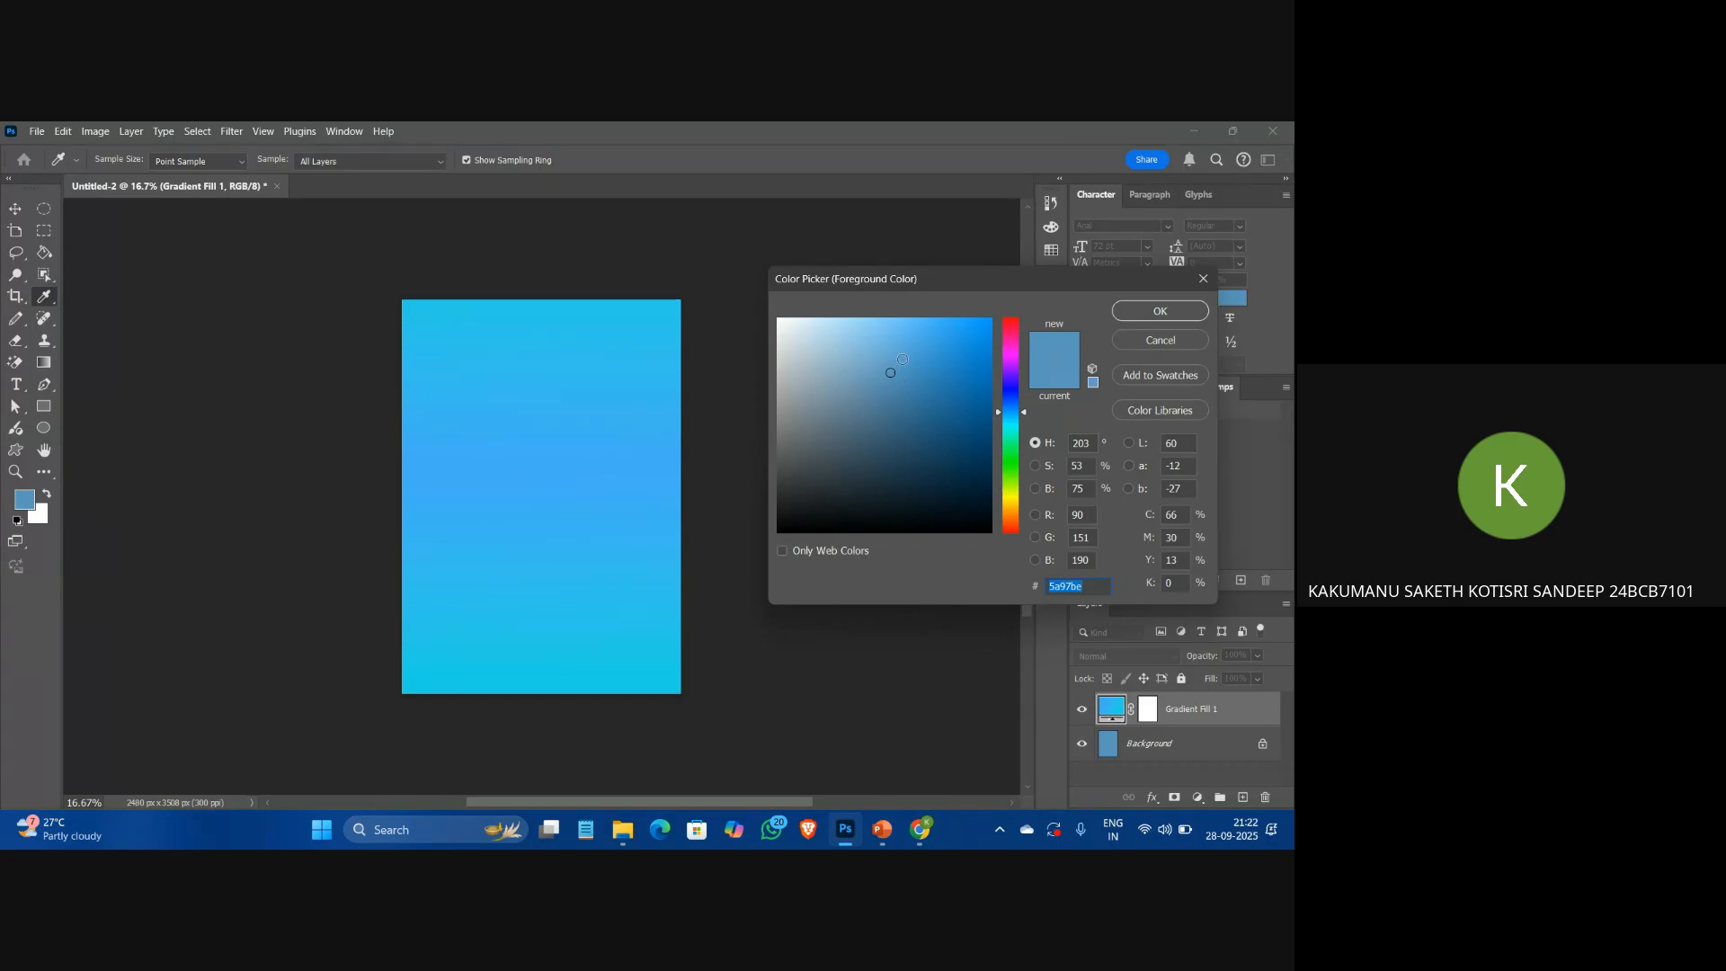
{"action": "left_click", "coordinate": [902, 360]}
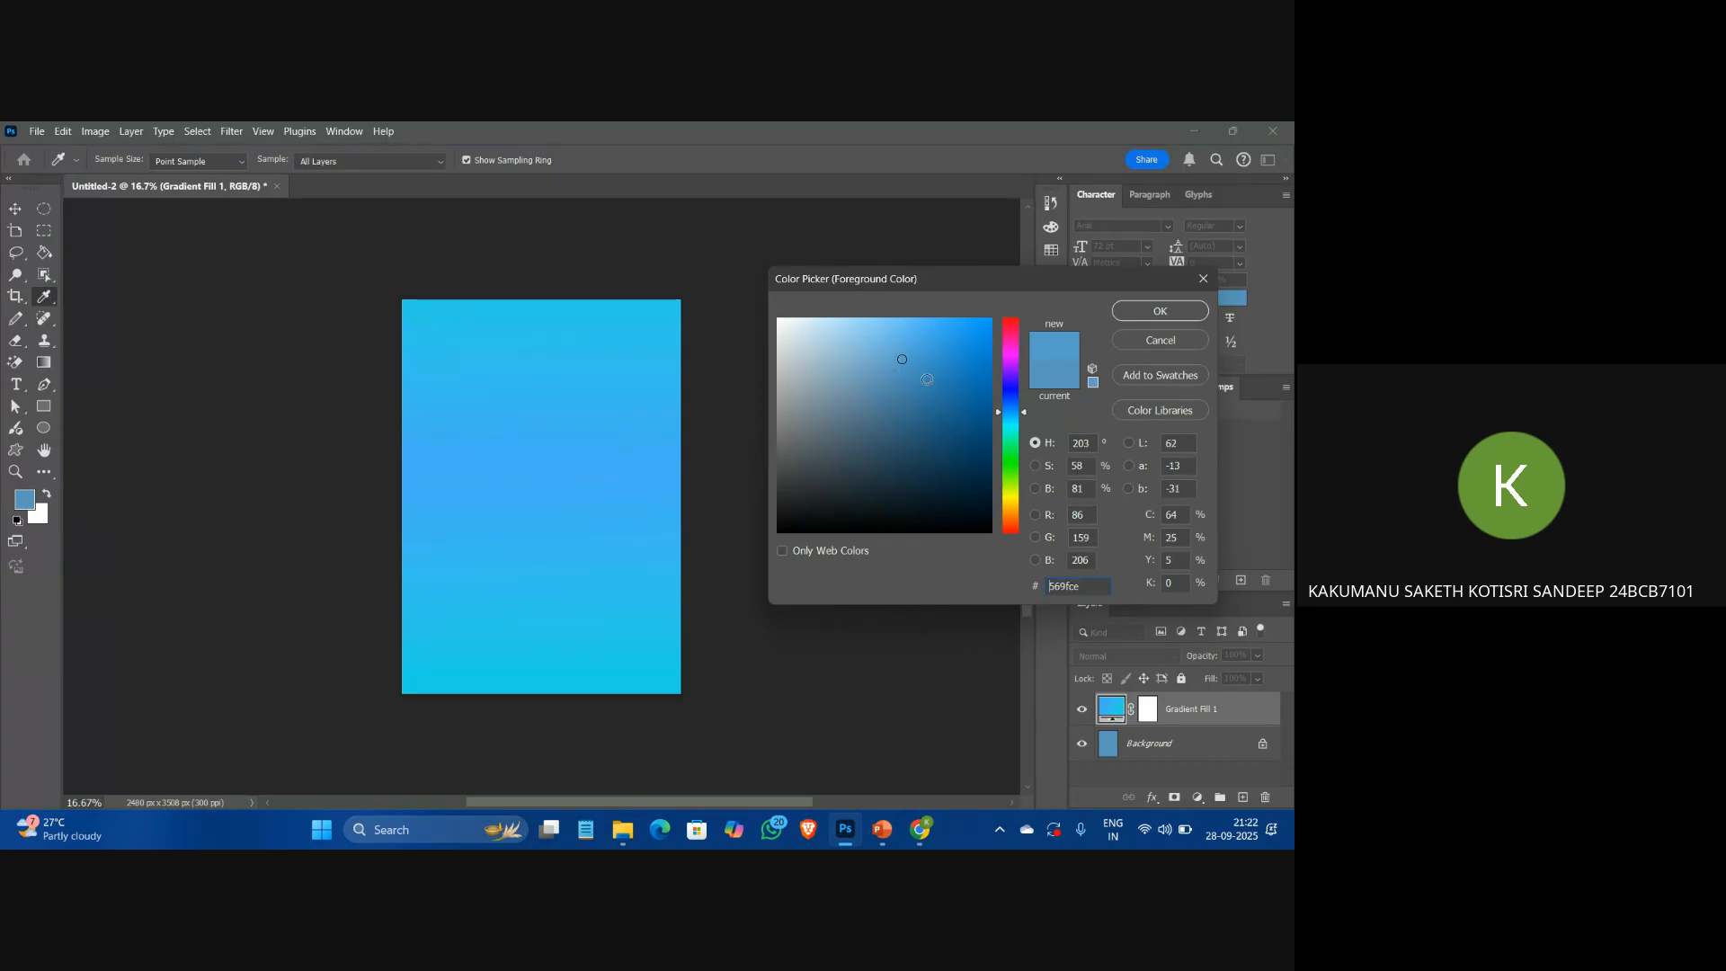
{"action": "left_click", "coordinate": [1009, 516]}
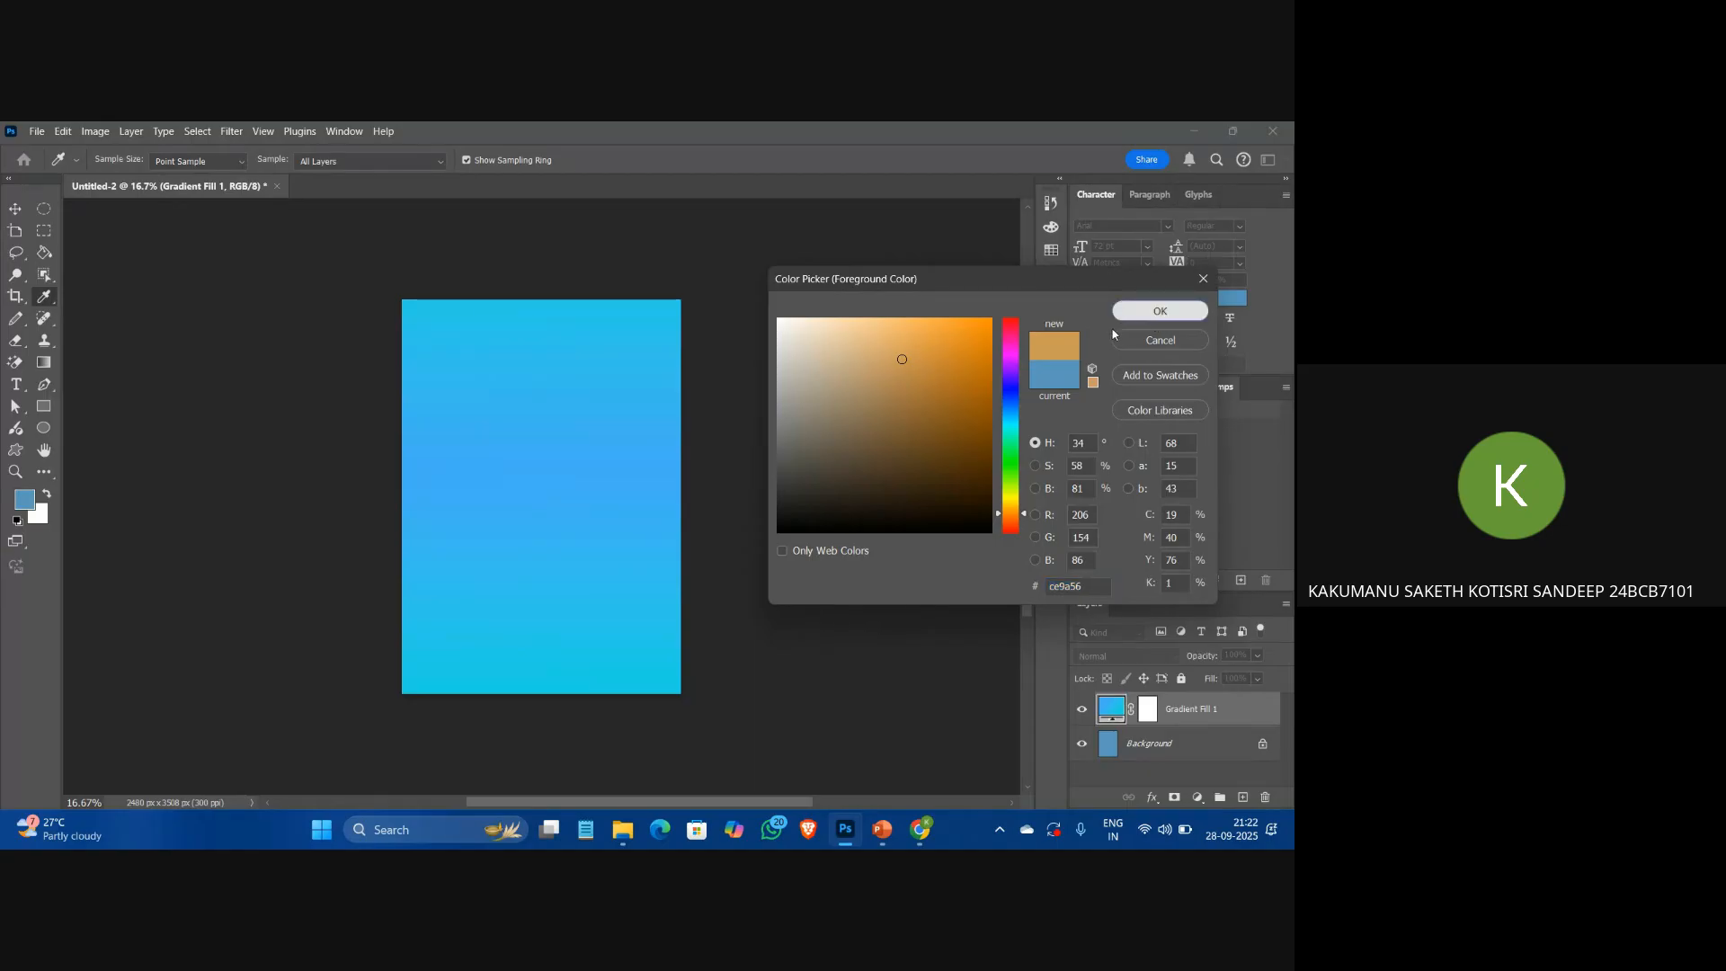
{"action": "left_click", "coordinate": [1151, 315]}
Redraw the reflected gradient vertically in the page's upper half, and shift it down toward the middle of the page.
{"action": "left_click_drag", "start_coordinate": [518, 355], "coordinate": [519, 456]}
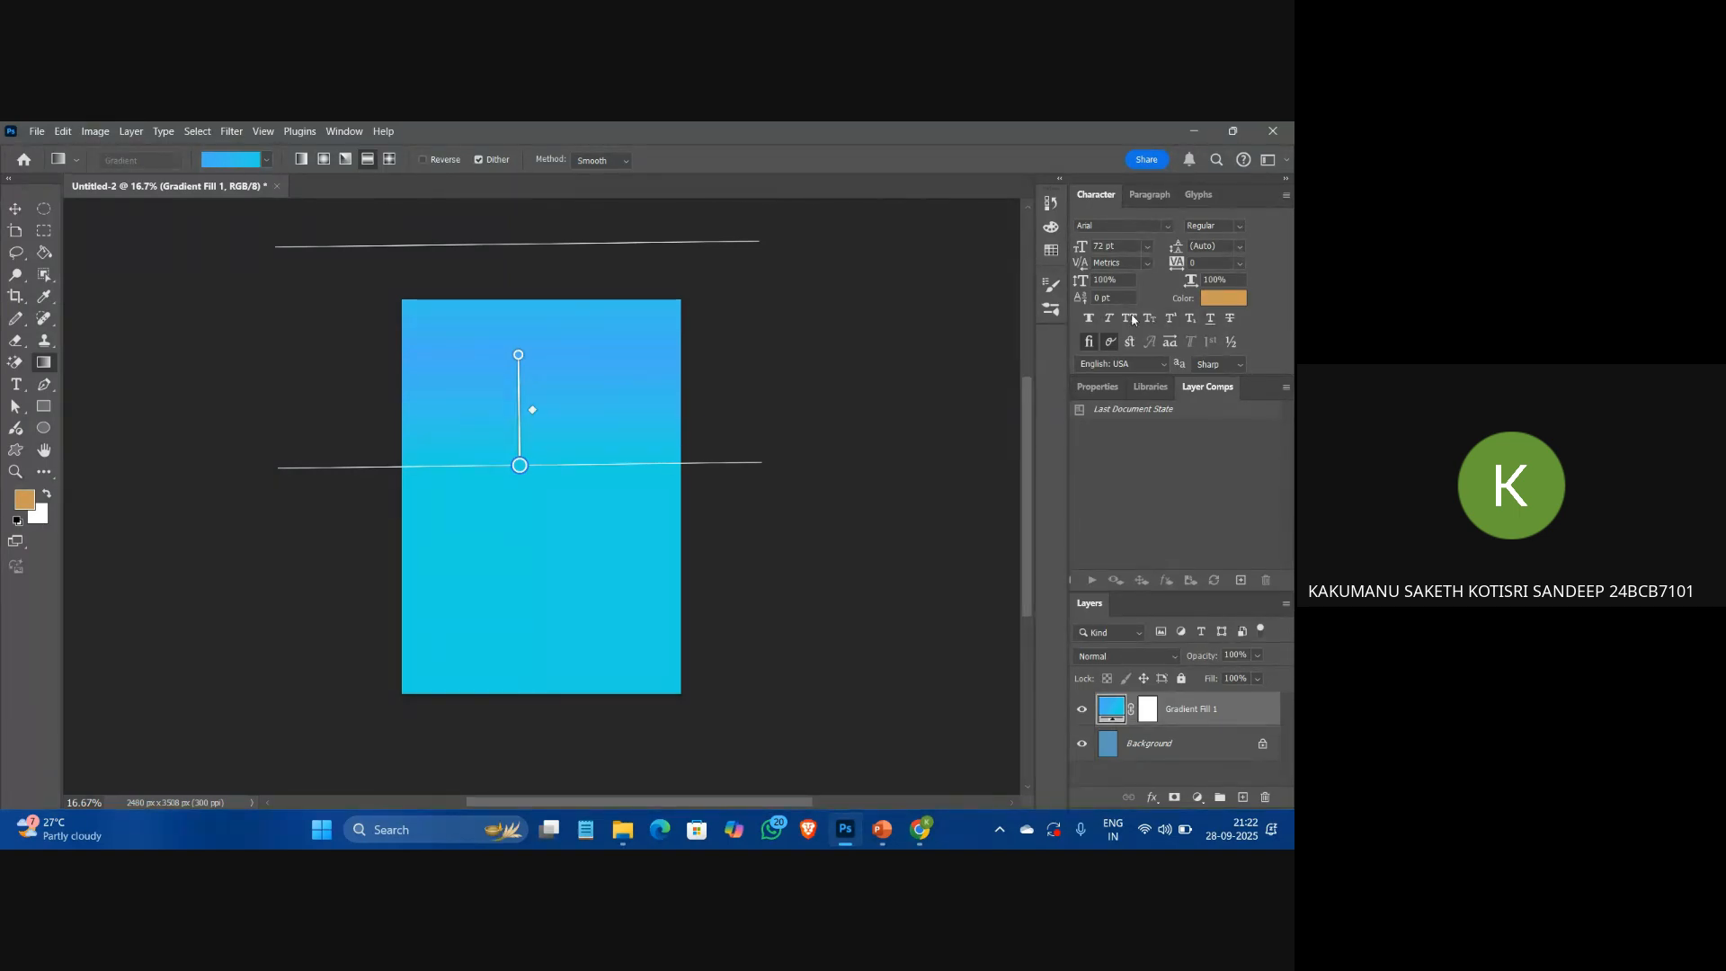
{"action": "right_click", "coordinate": [1111, 722]}
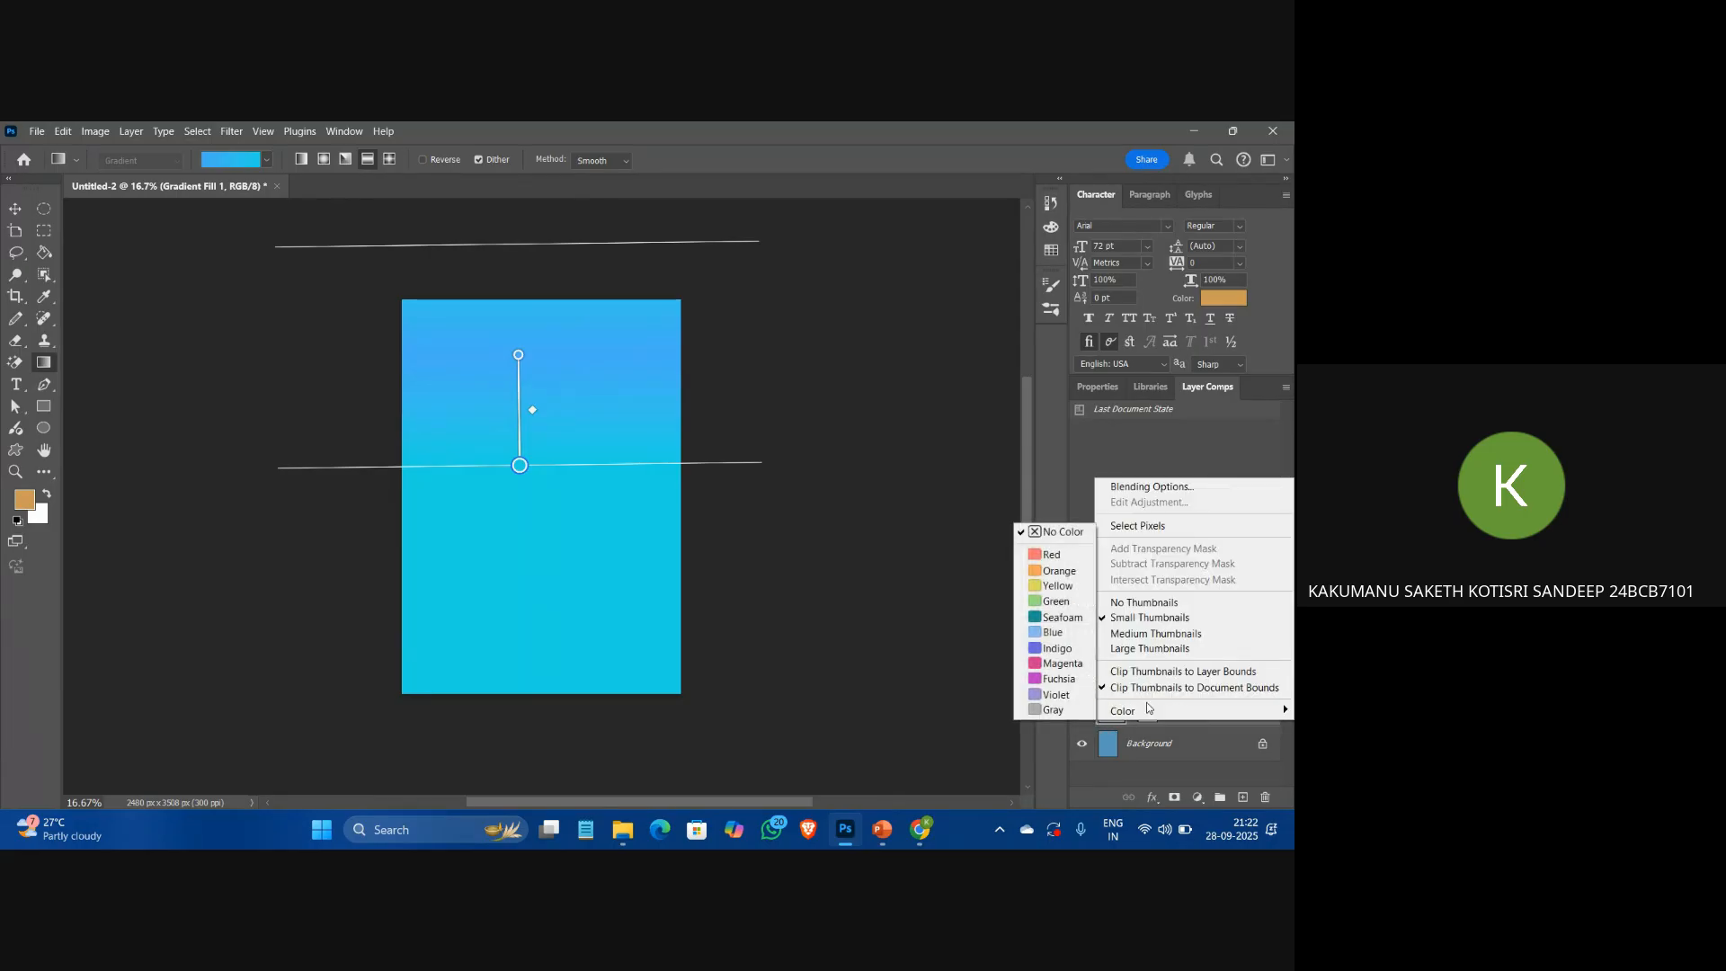
{"action": "left_click", "coordinate": [683, 609]}
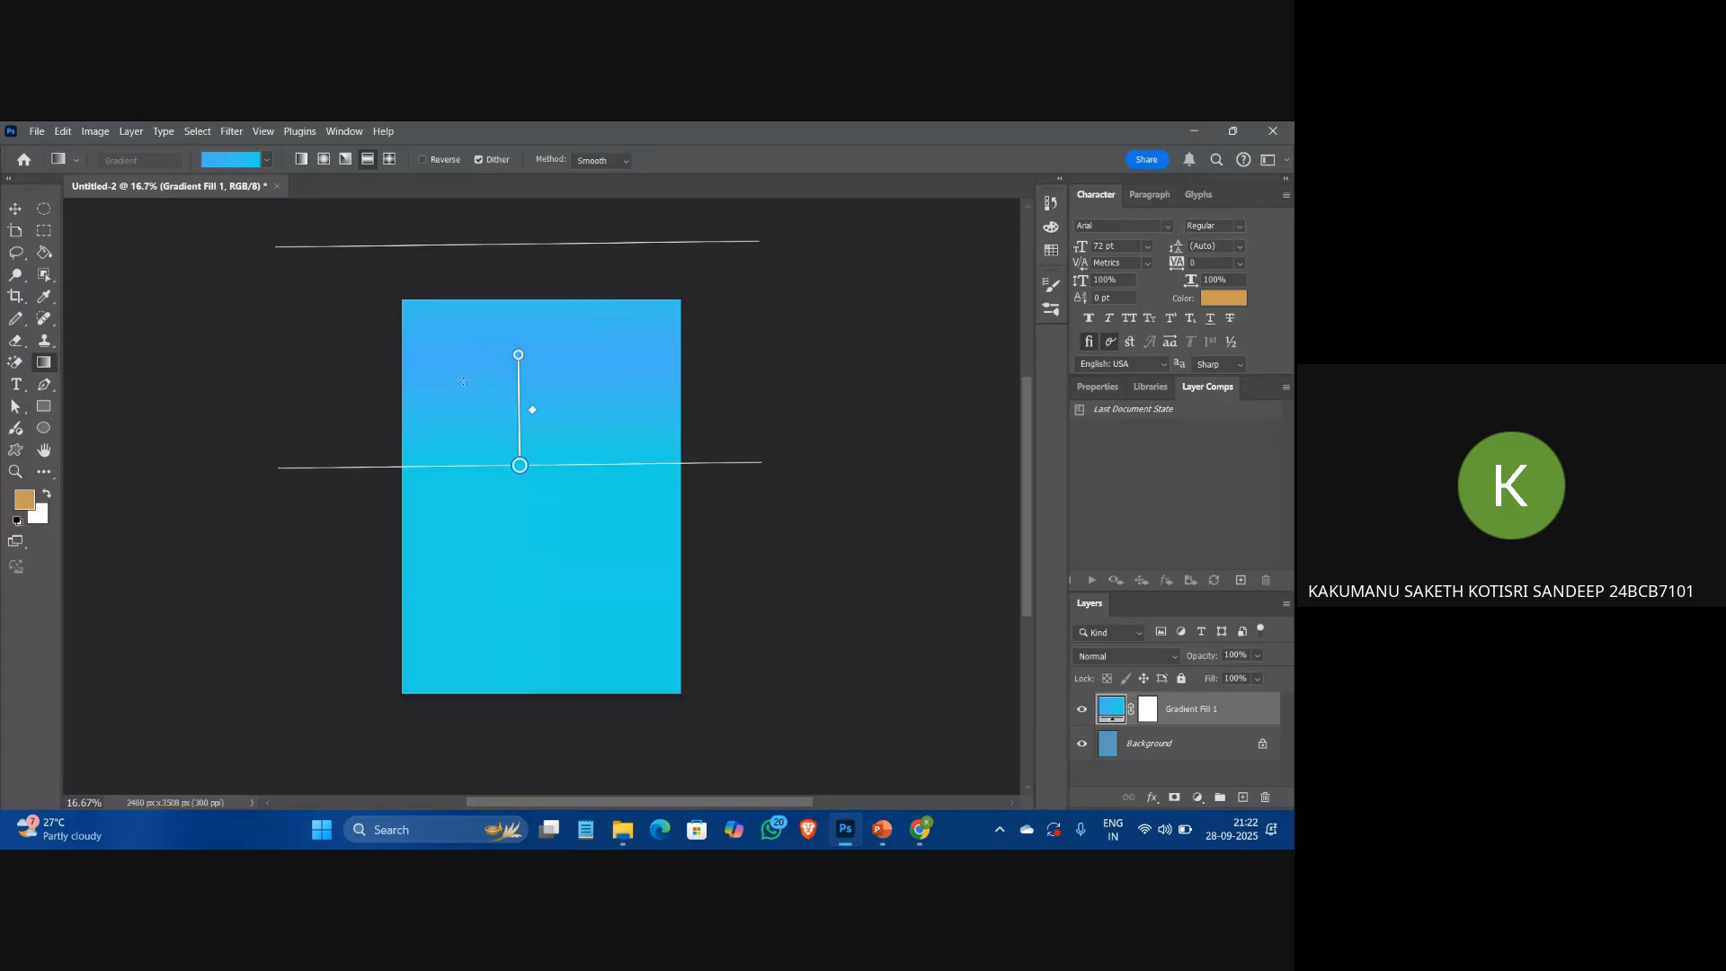
{"action": "left_click_drag", "start_coordinate": [516, 398], "coordinate": [550, 526]}
{"action": "right_click", "coordinate": [552, 527]}
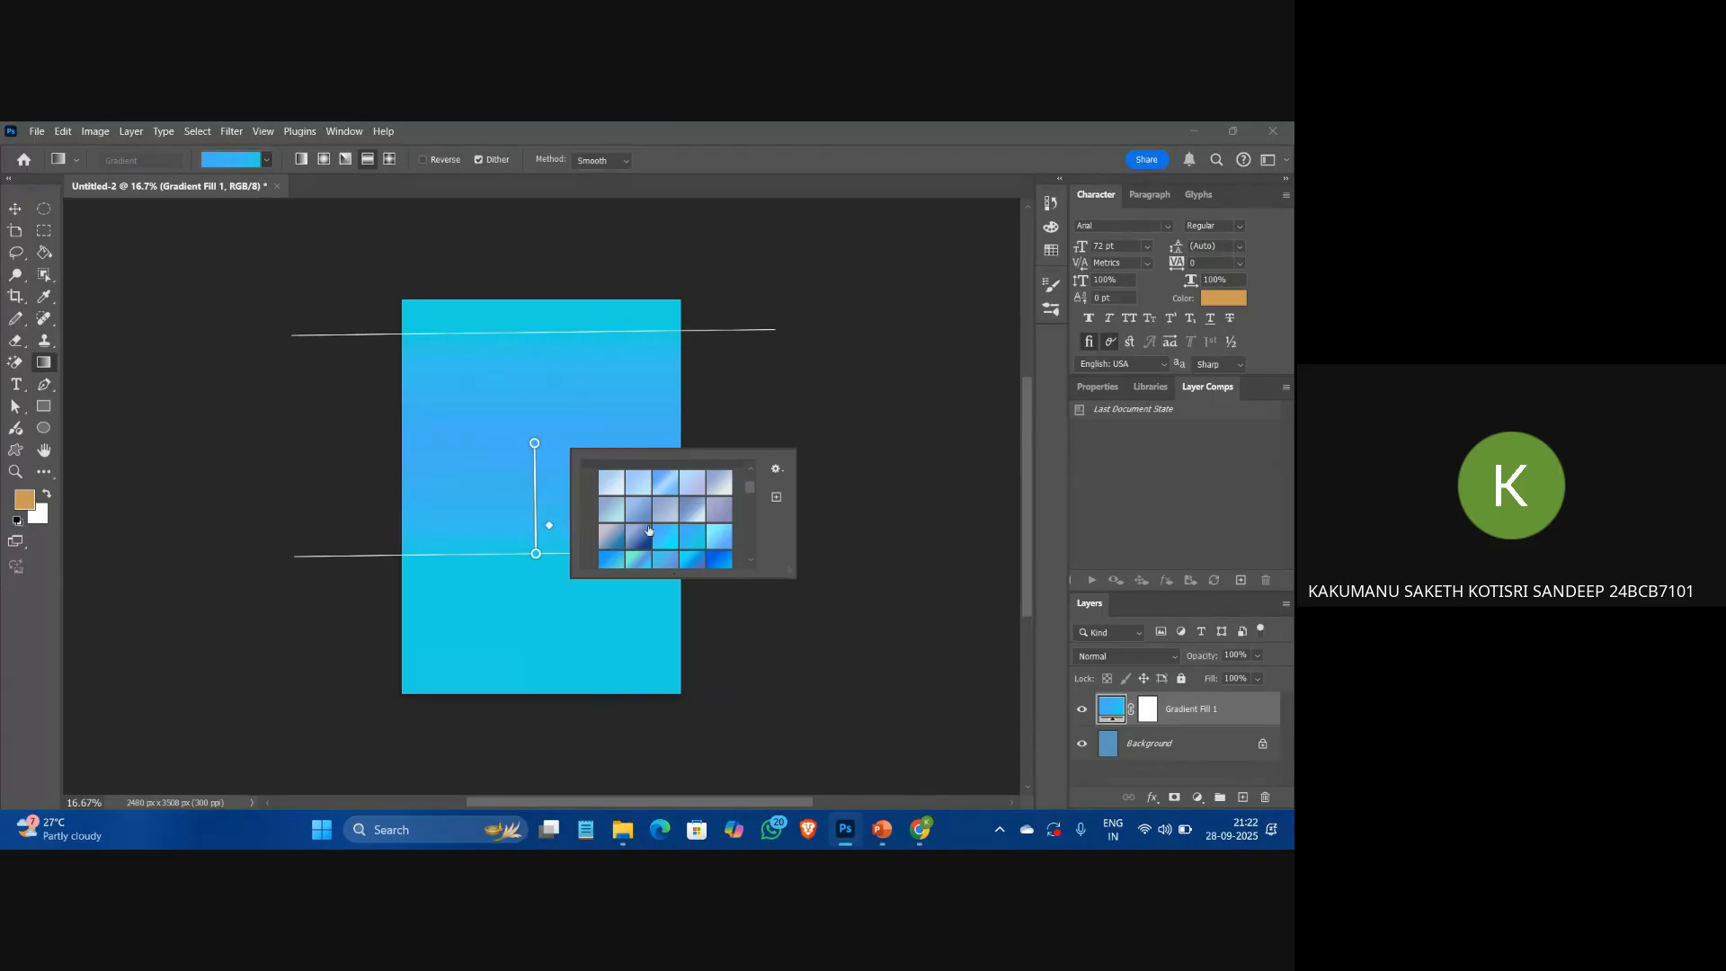
{"action": "left_click", "coordinate": [813, 393]}
{"action": "left_click", "coordinate": [267, 161]}
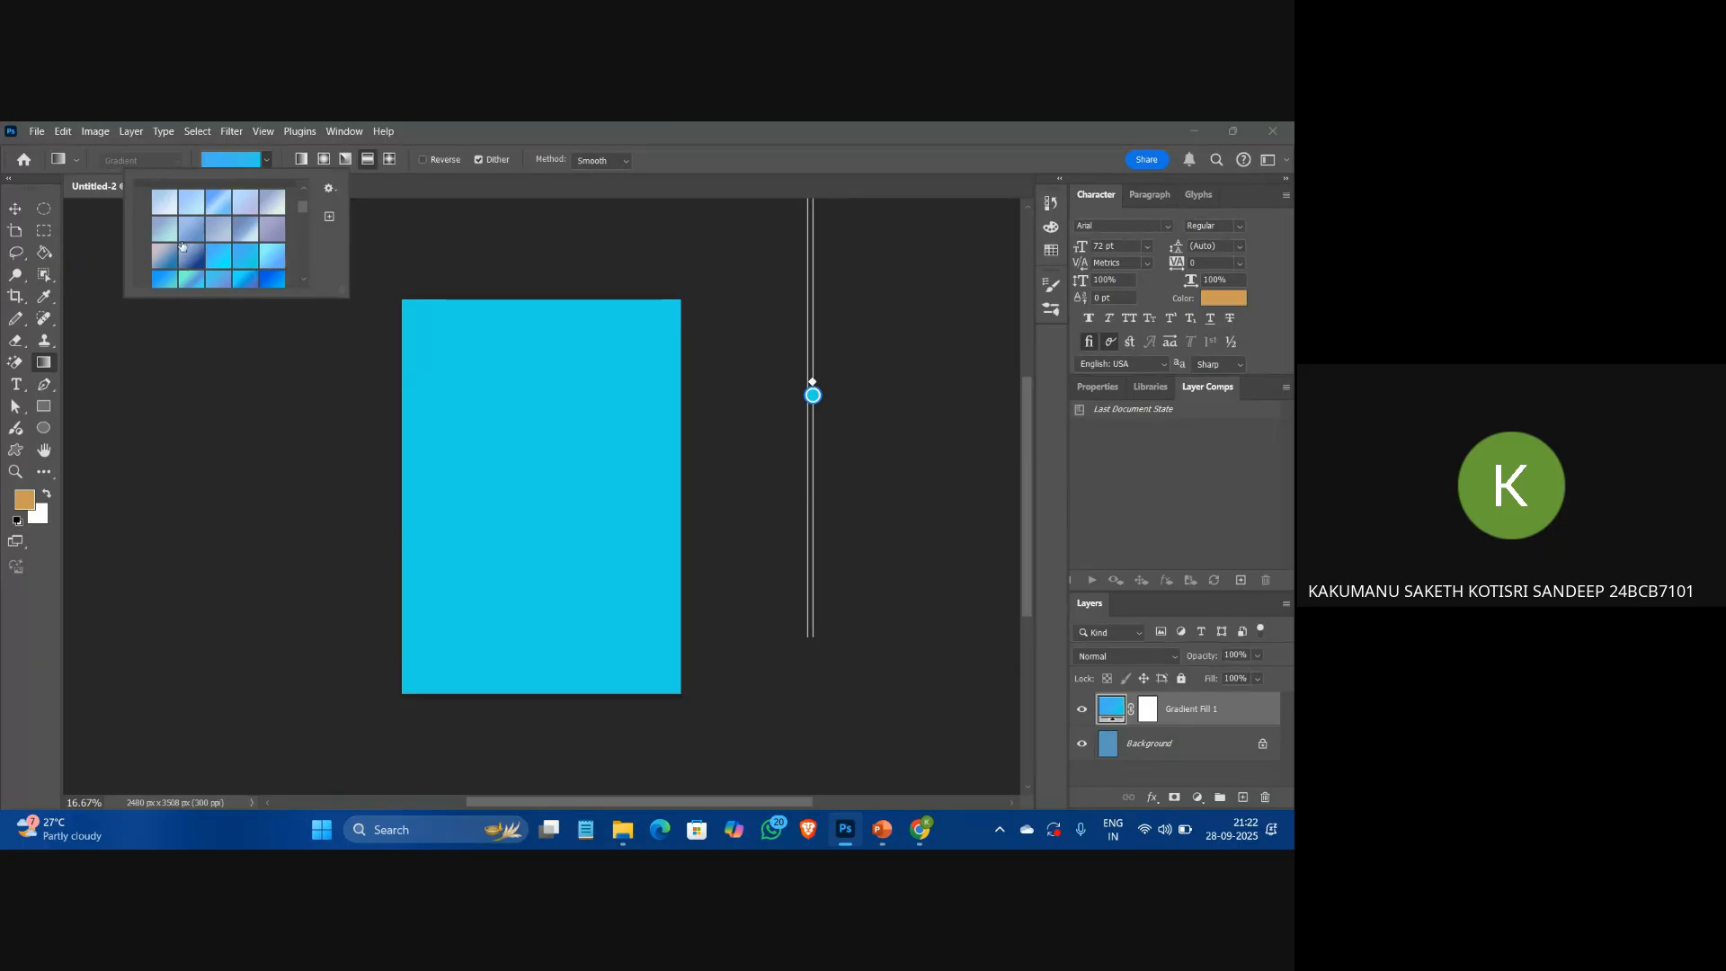
{"action": "left_click", "coordinate": [24, 500]}
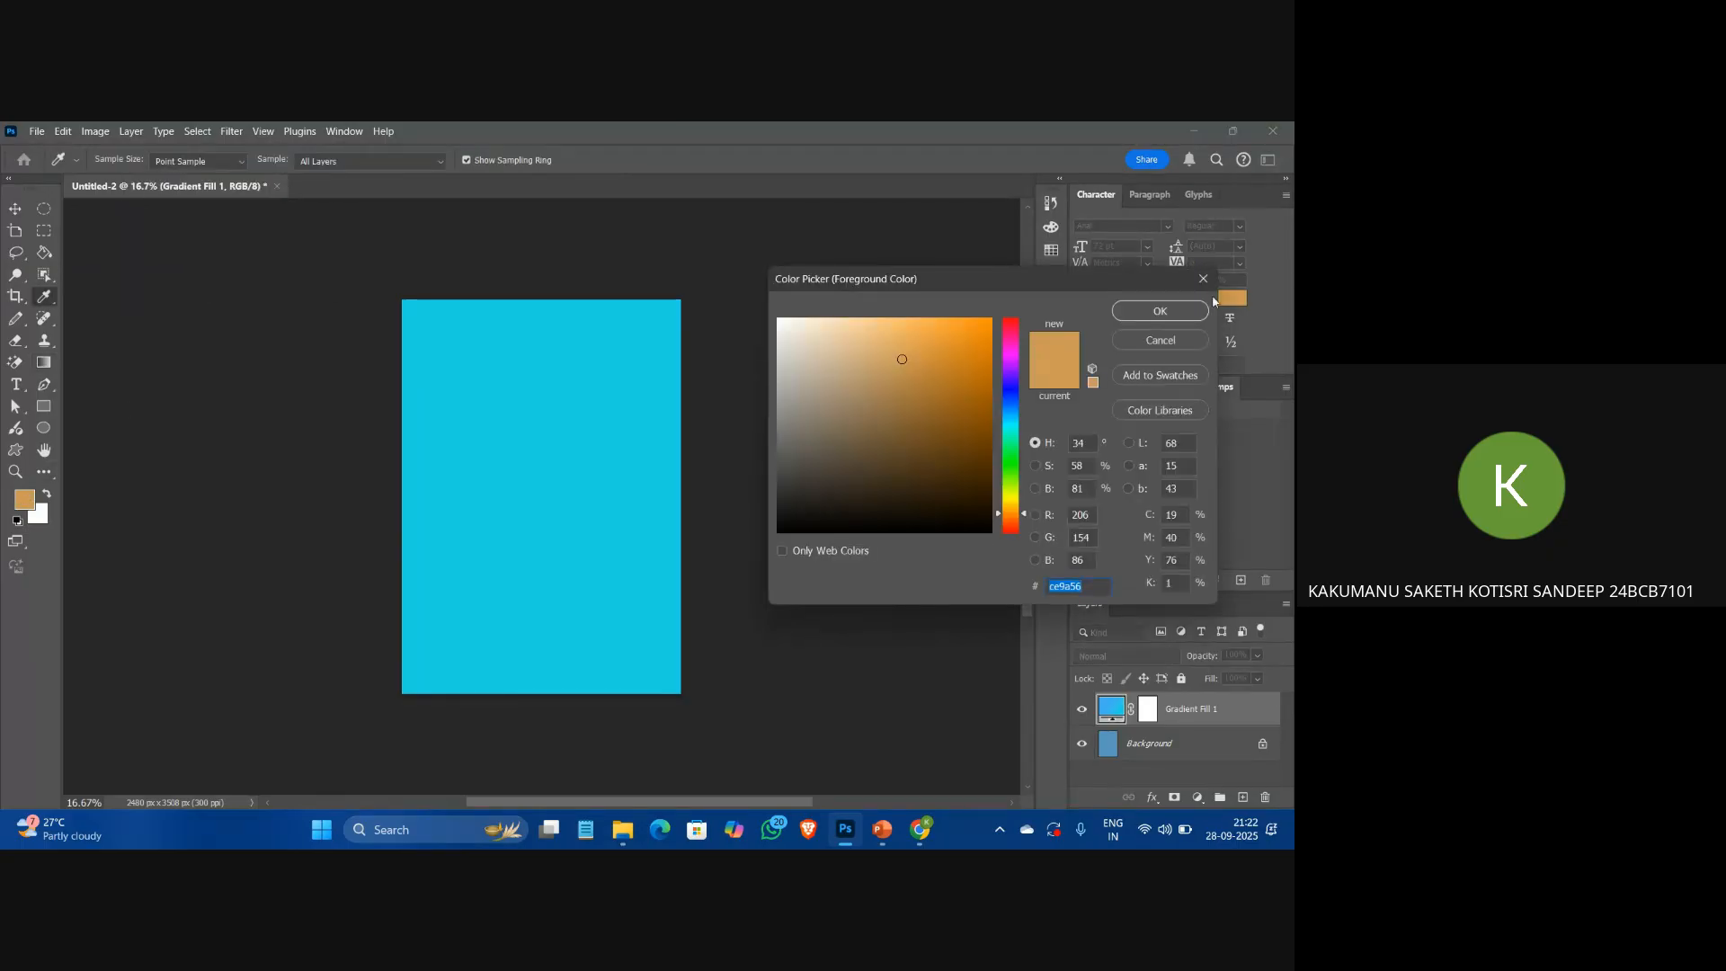
{"action": "left_click", "coordinate": [1049, 378]}
{"action": "left_click", "coordinate": [1181, 310]}
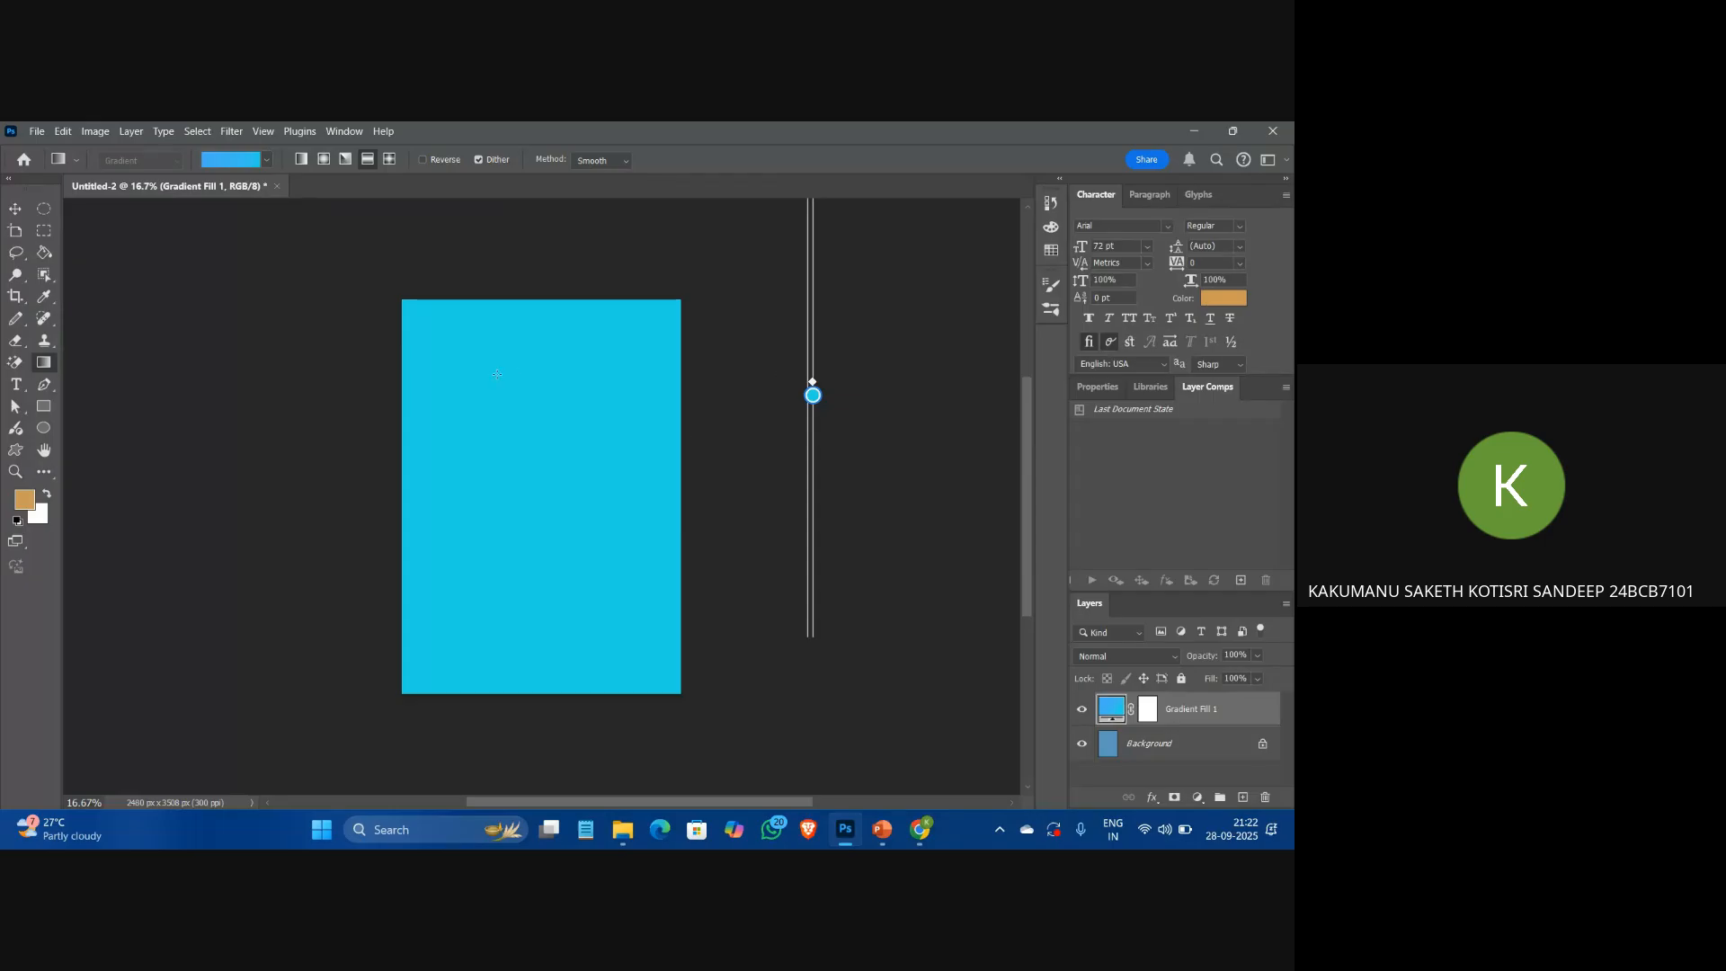
Redraw the reflected gradient at slight tilts from the upper page, compare it with the linear style, and move its center toward the page's middle.
{"action": "left_click_drag", "start_coordinate": [427, 375], "coordinate": [445, 503]}
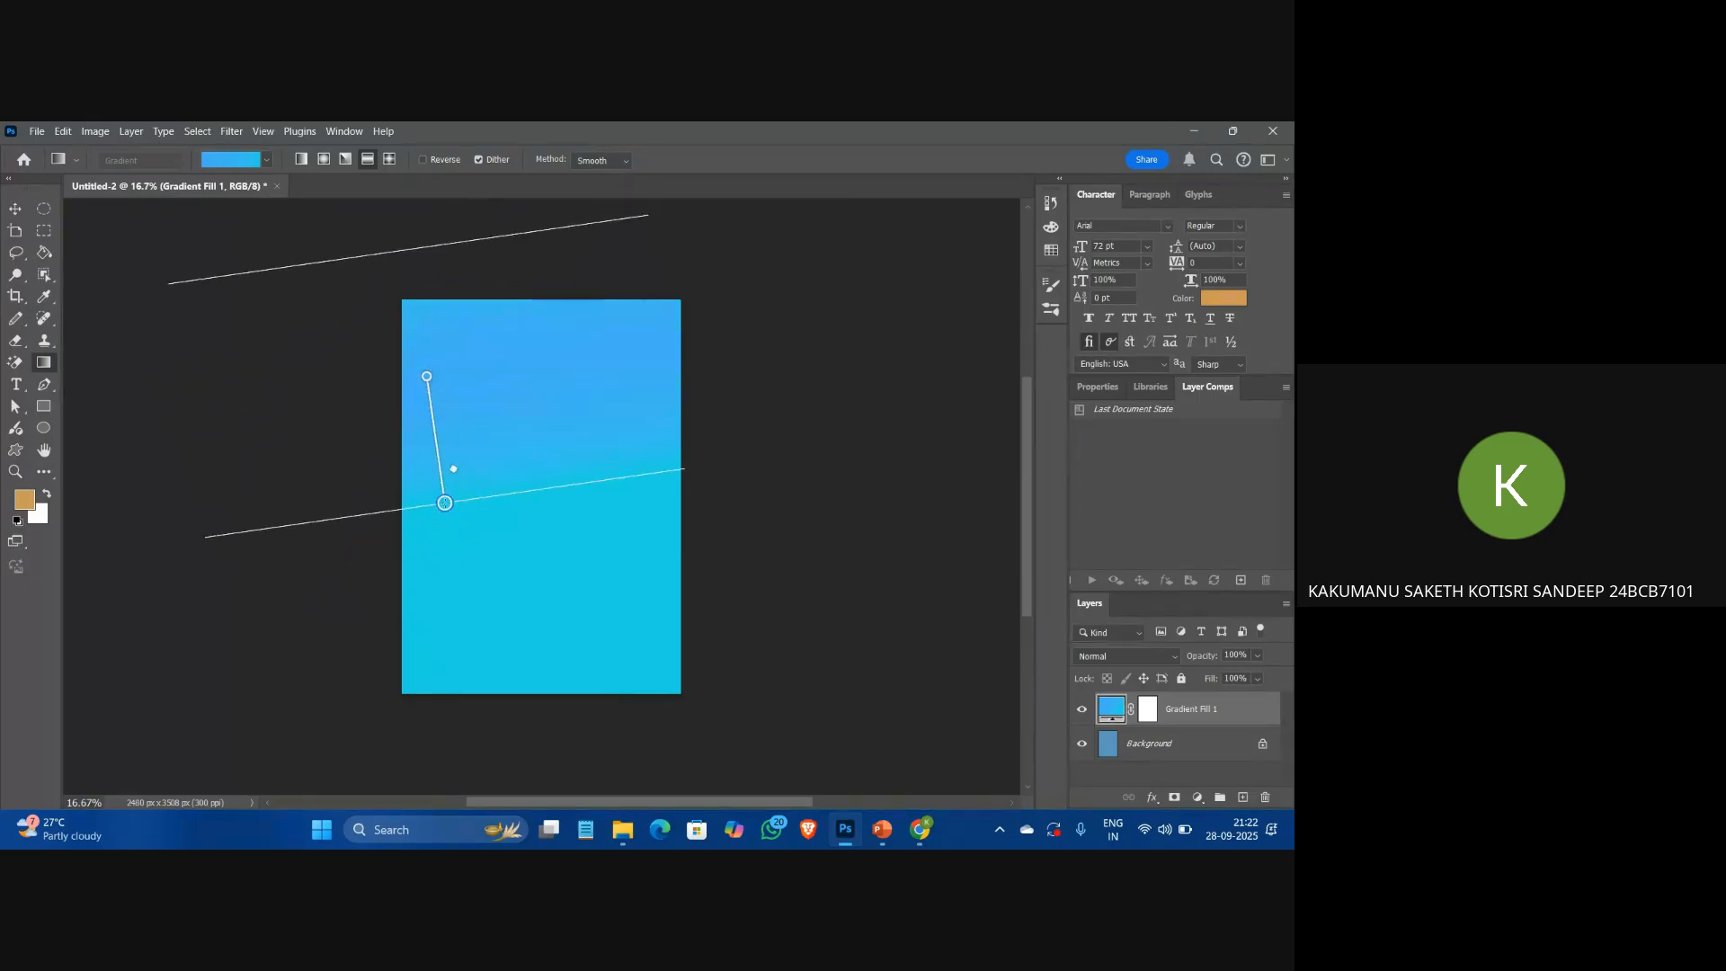
{"action": "left_click_drag", "start_coordinate": [429, 384], "coordinate": [523, 502]}
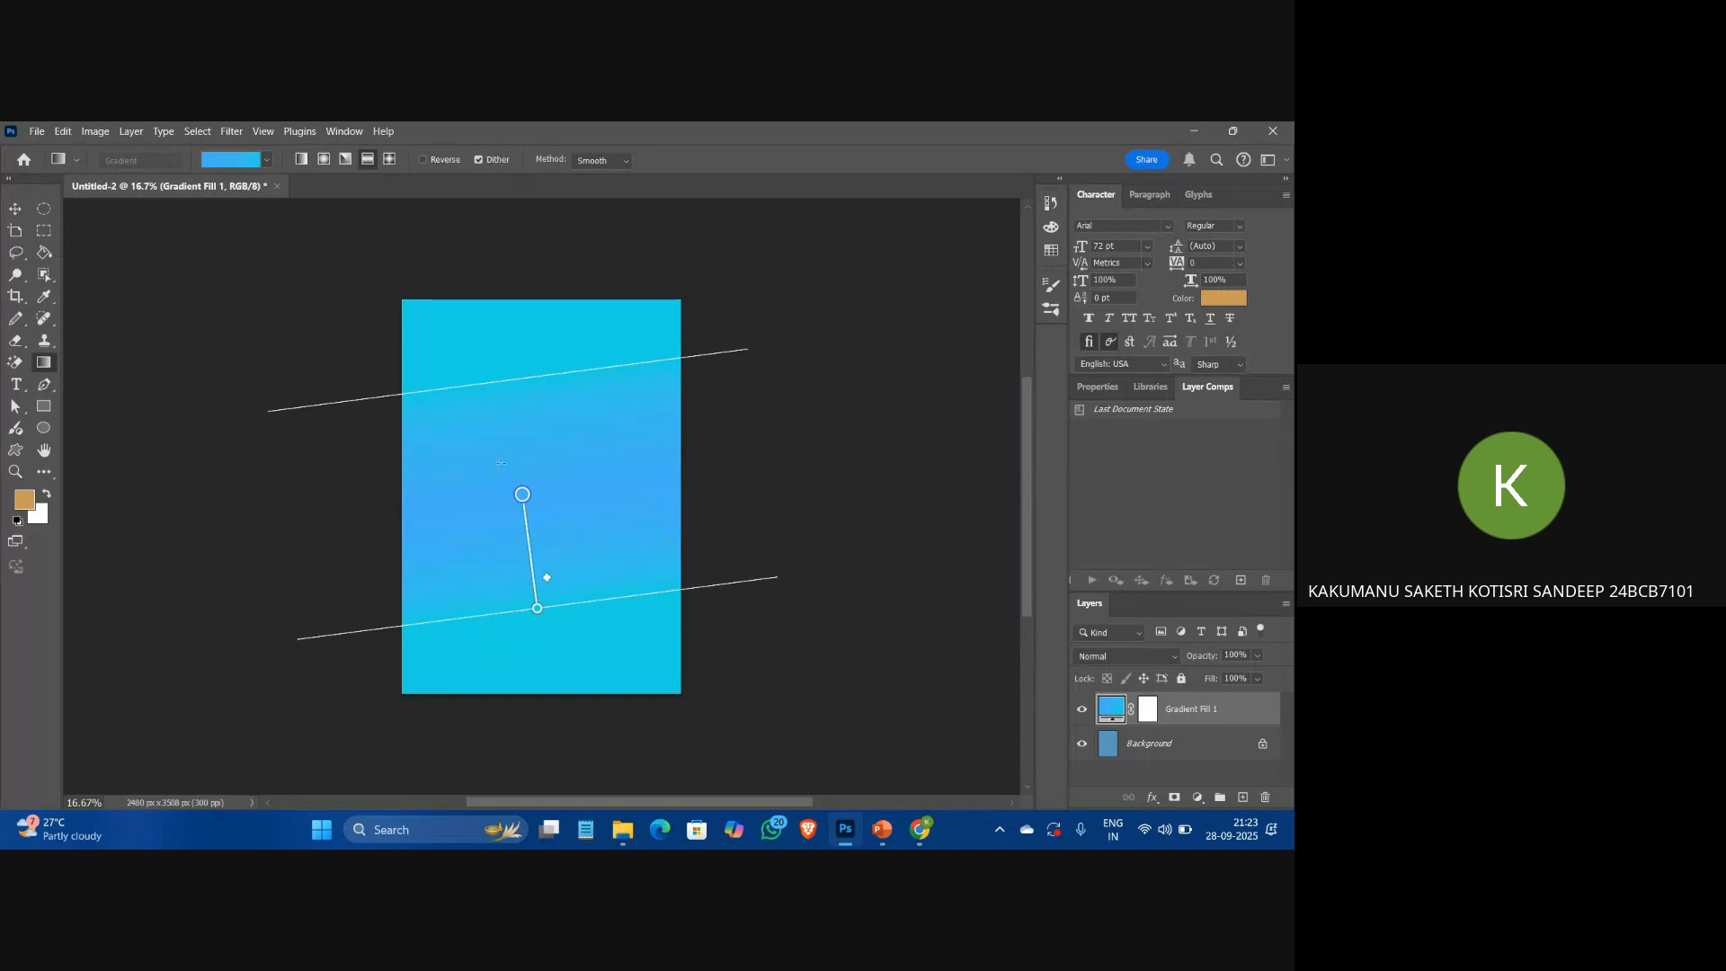
{"action": "left_click", "coordinate": [302, 160]}
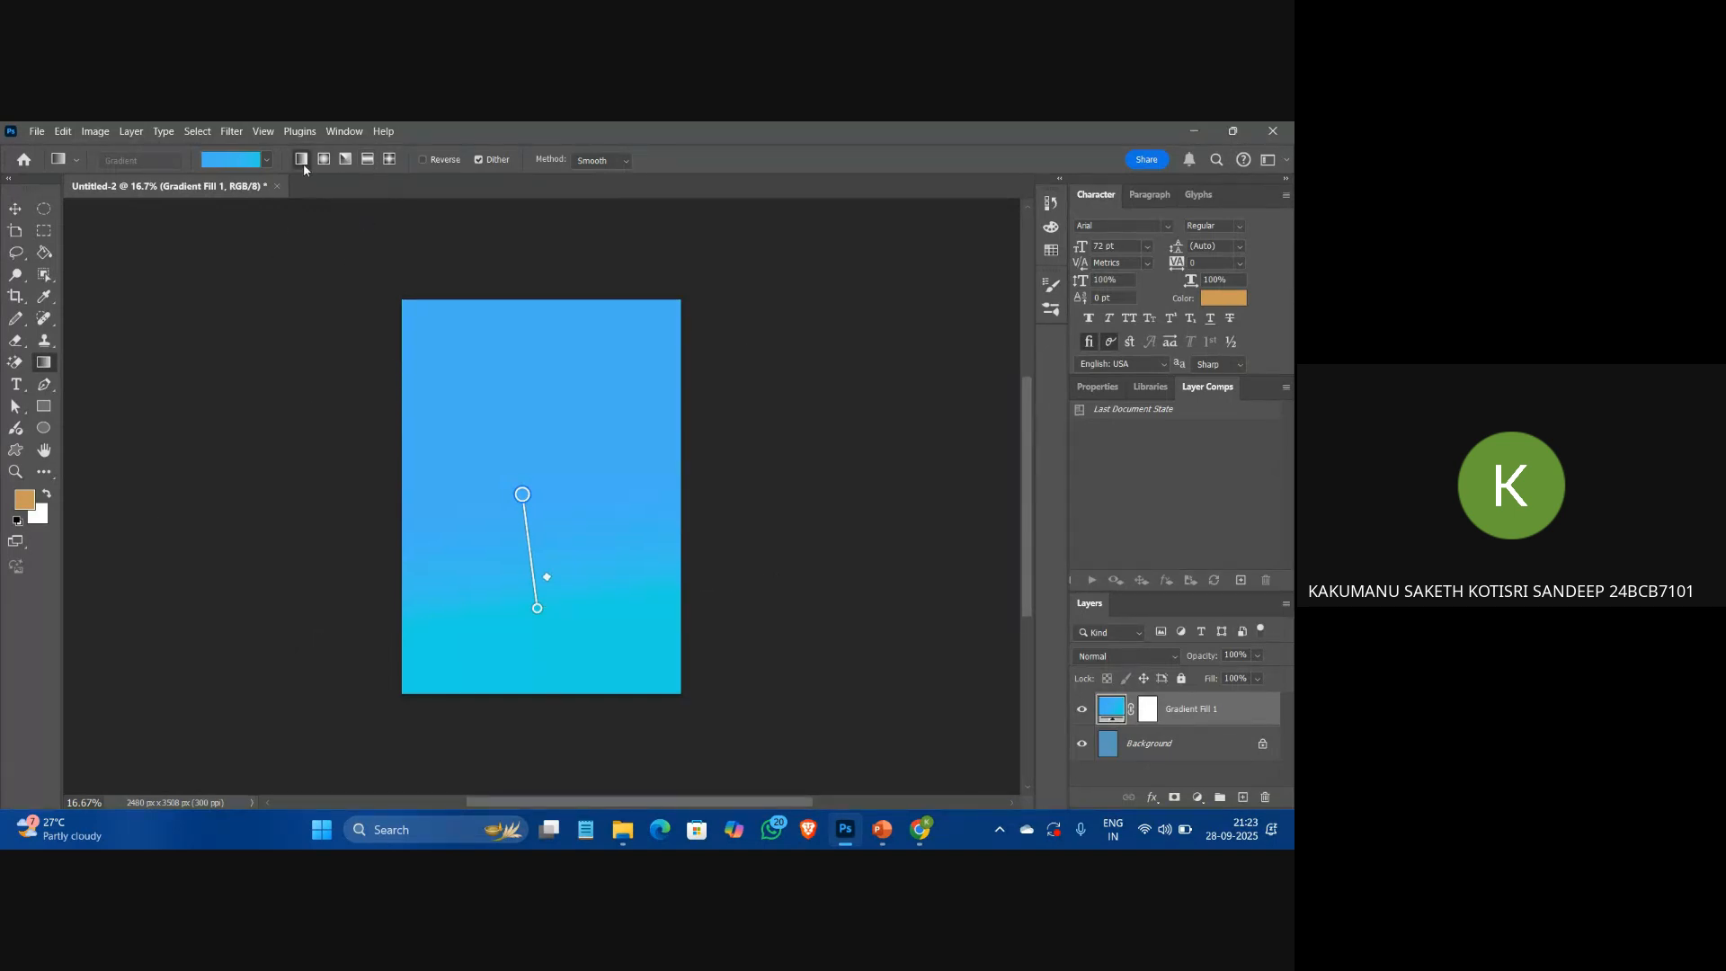
{"action": "left_click", "coordinate": [367, 160]}
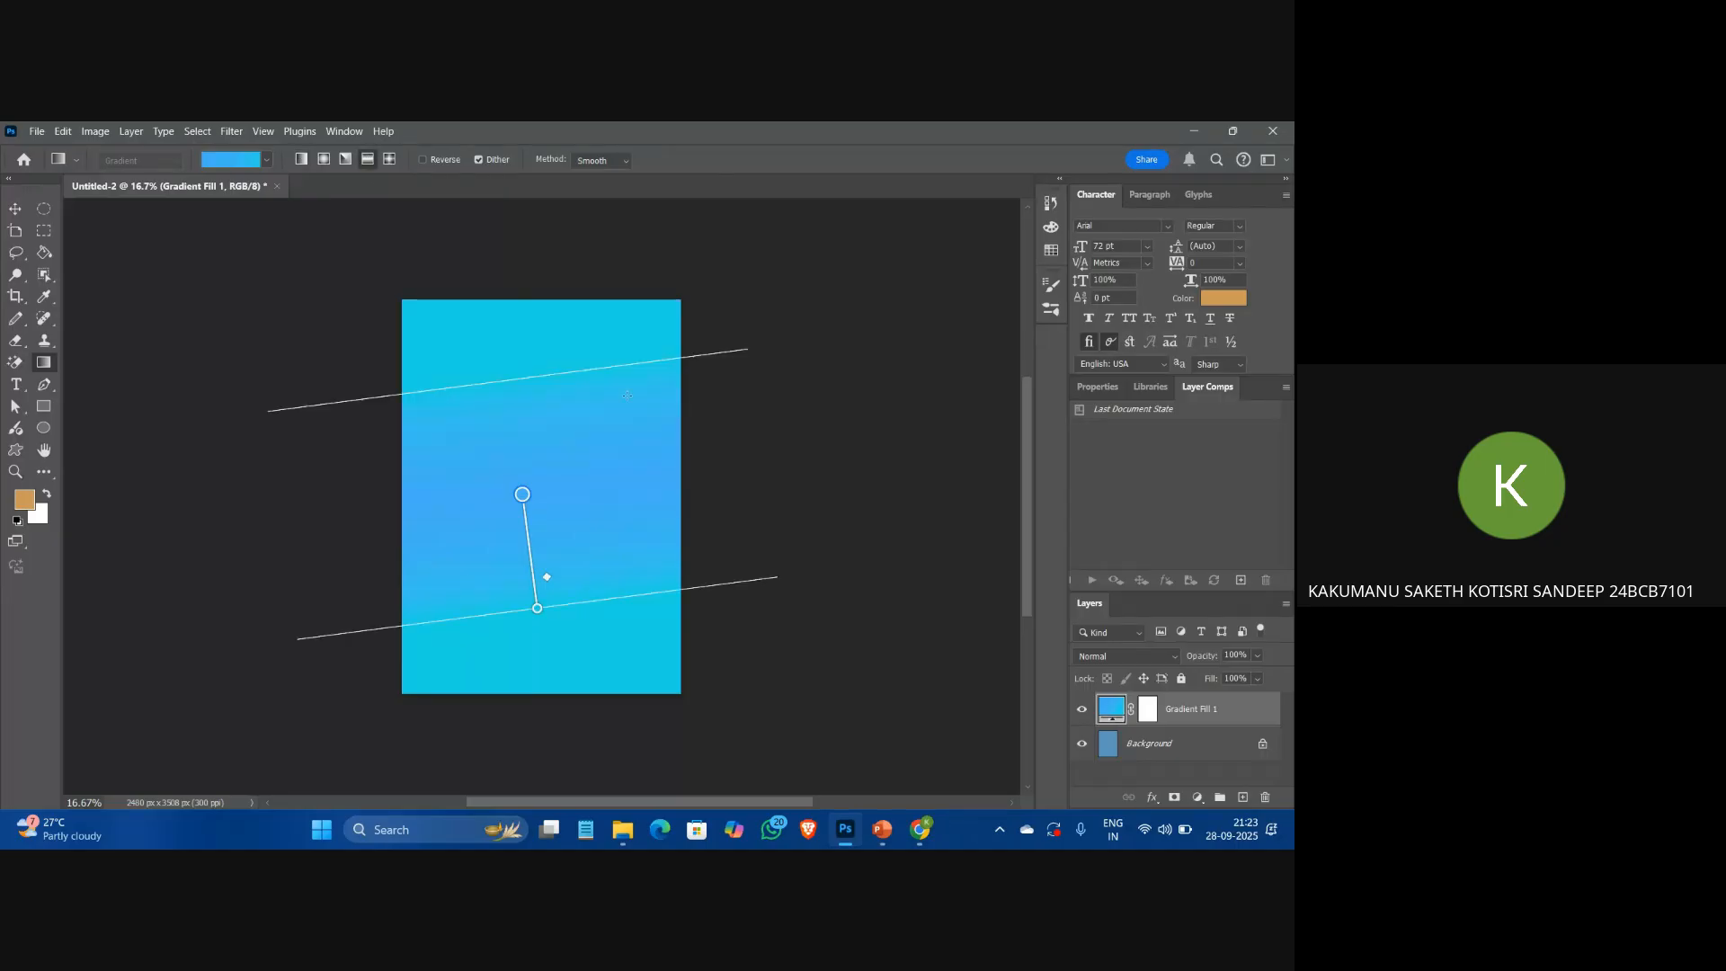
{"action": "left_click_drag", "start_coordinate": [460, 373], "coordinate": [454, 511]}
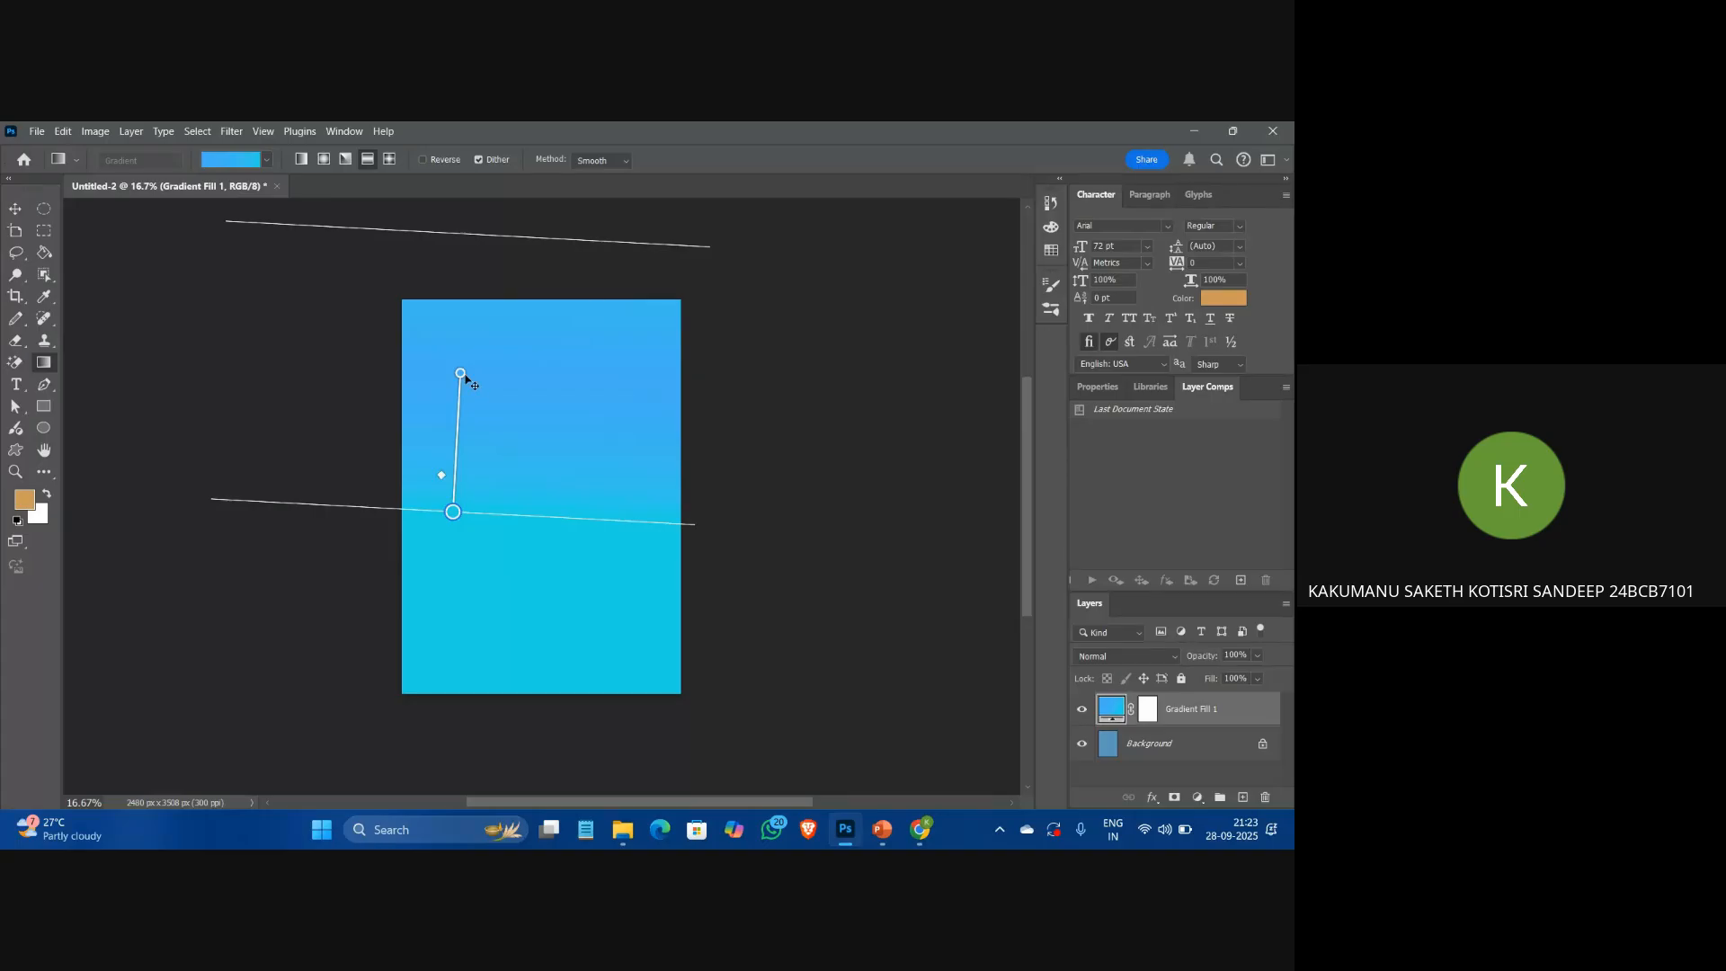
{"action": "left_click_drag", "start_coordinate": [465, 379], "coordinate": [534, 451]}
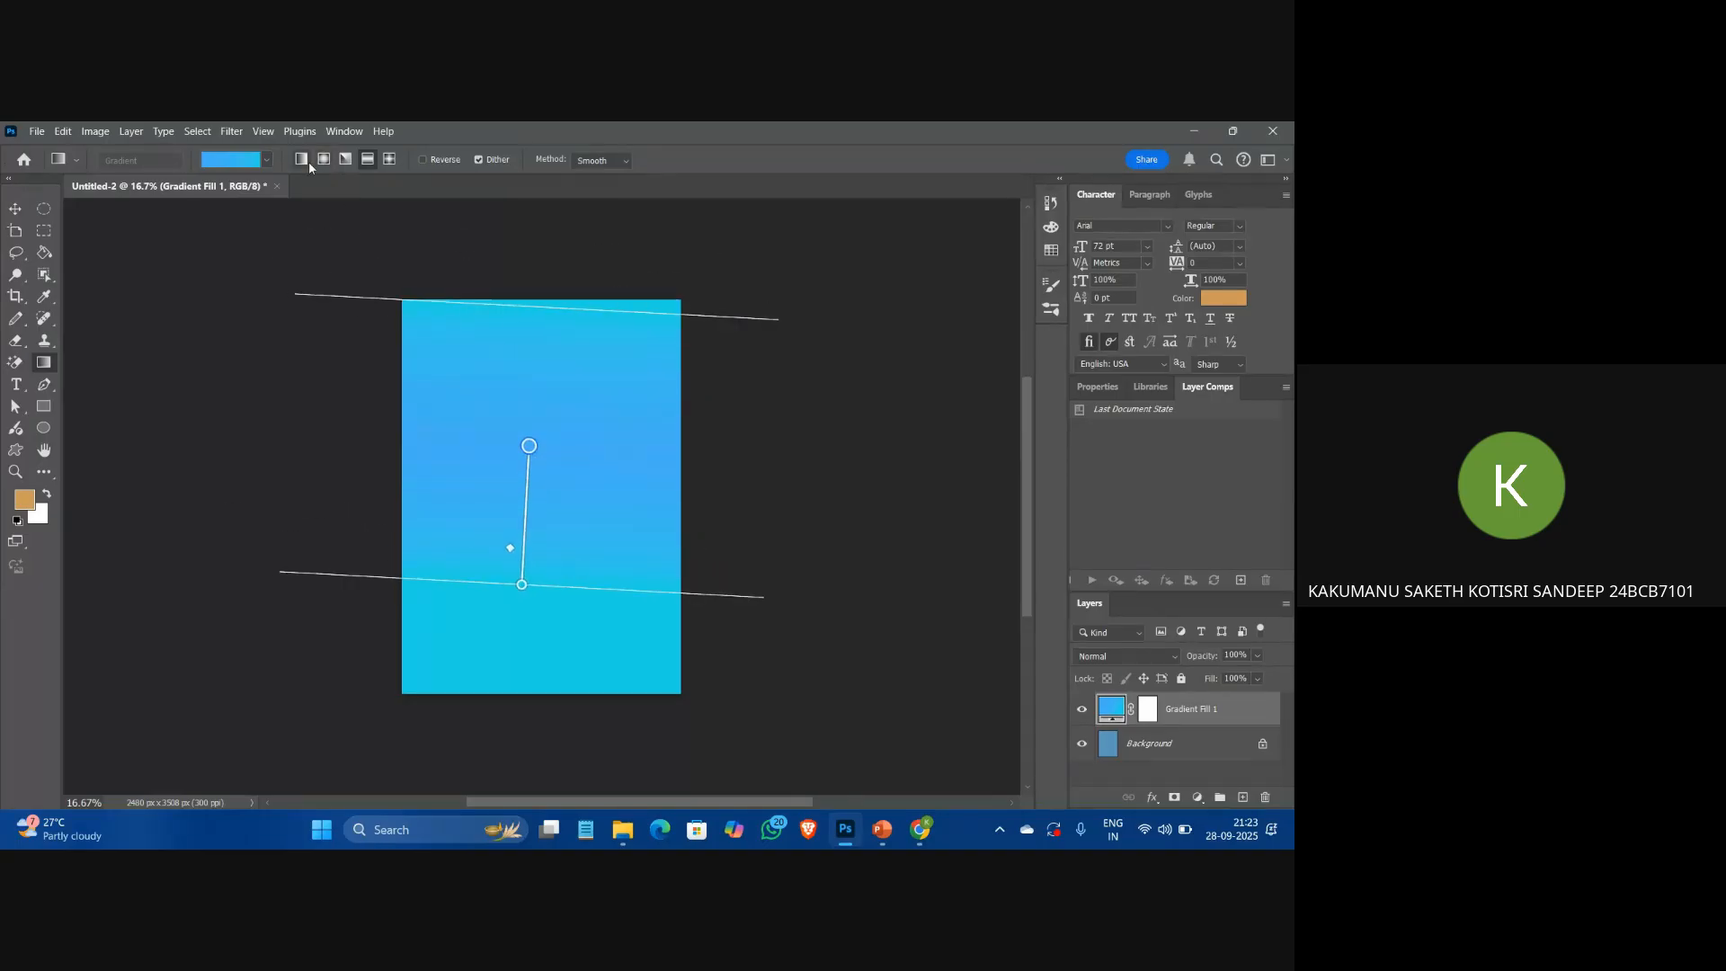
Draw a linear gradient diagonally from the upper-left area to the lower-right corner of the page, and move its midpoint toward the cyan end.
{"action": "left_click", "coordinate": [307, 162]}
{"action": "left_click_drag", "start_coordinate": [469, 397], "coordinate": [657, 658]}
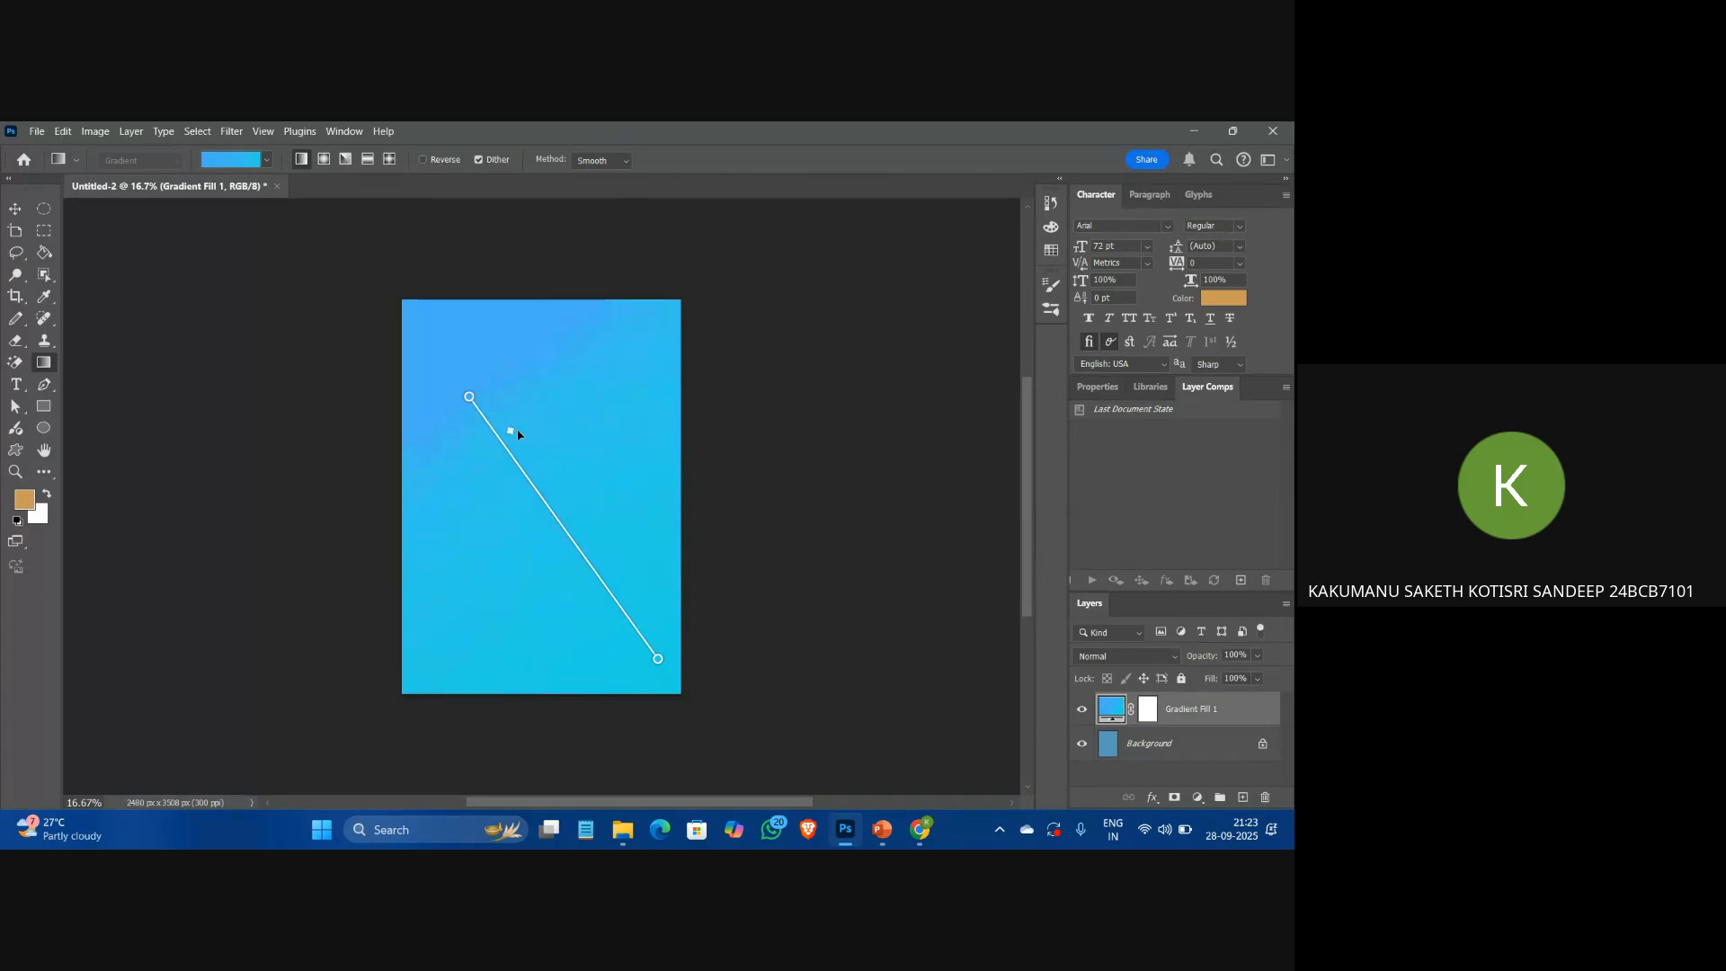
{"action": "left_click_drag", "start_coordinate": [518, 435], "coordinate": [573, 526]}
Change the gradient to the radial style, place its center near the page's middle, and set its outer end near the bottom edge.
{"action": "left_click", "coordinate": [324, 159]}
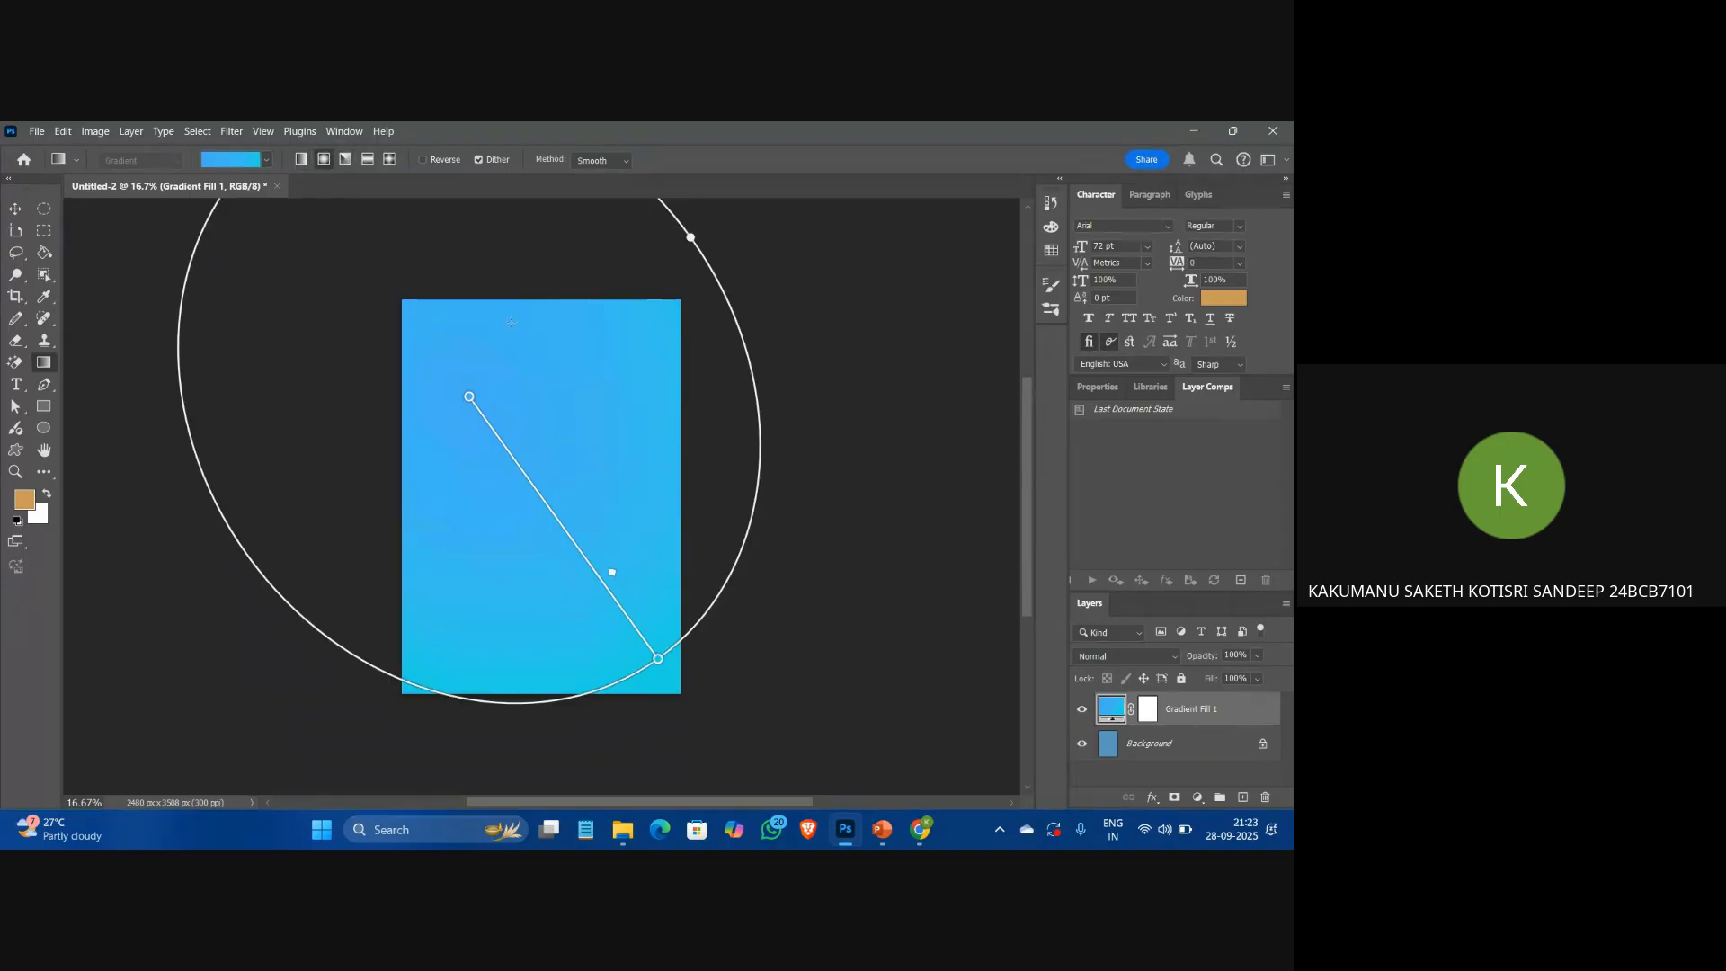
{"action": "left_click_drag", "start_coordinate": [469, 397], "coordinate": [517, 479]}
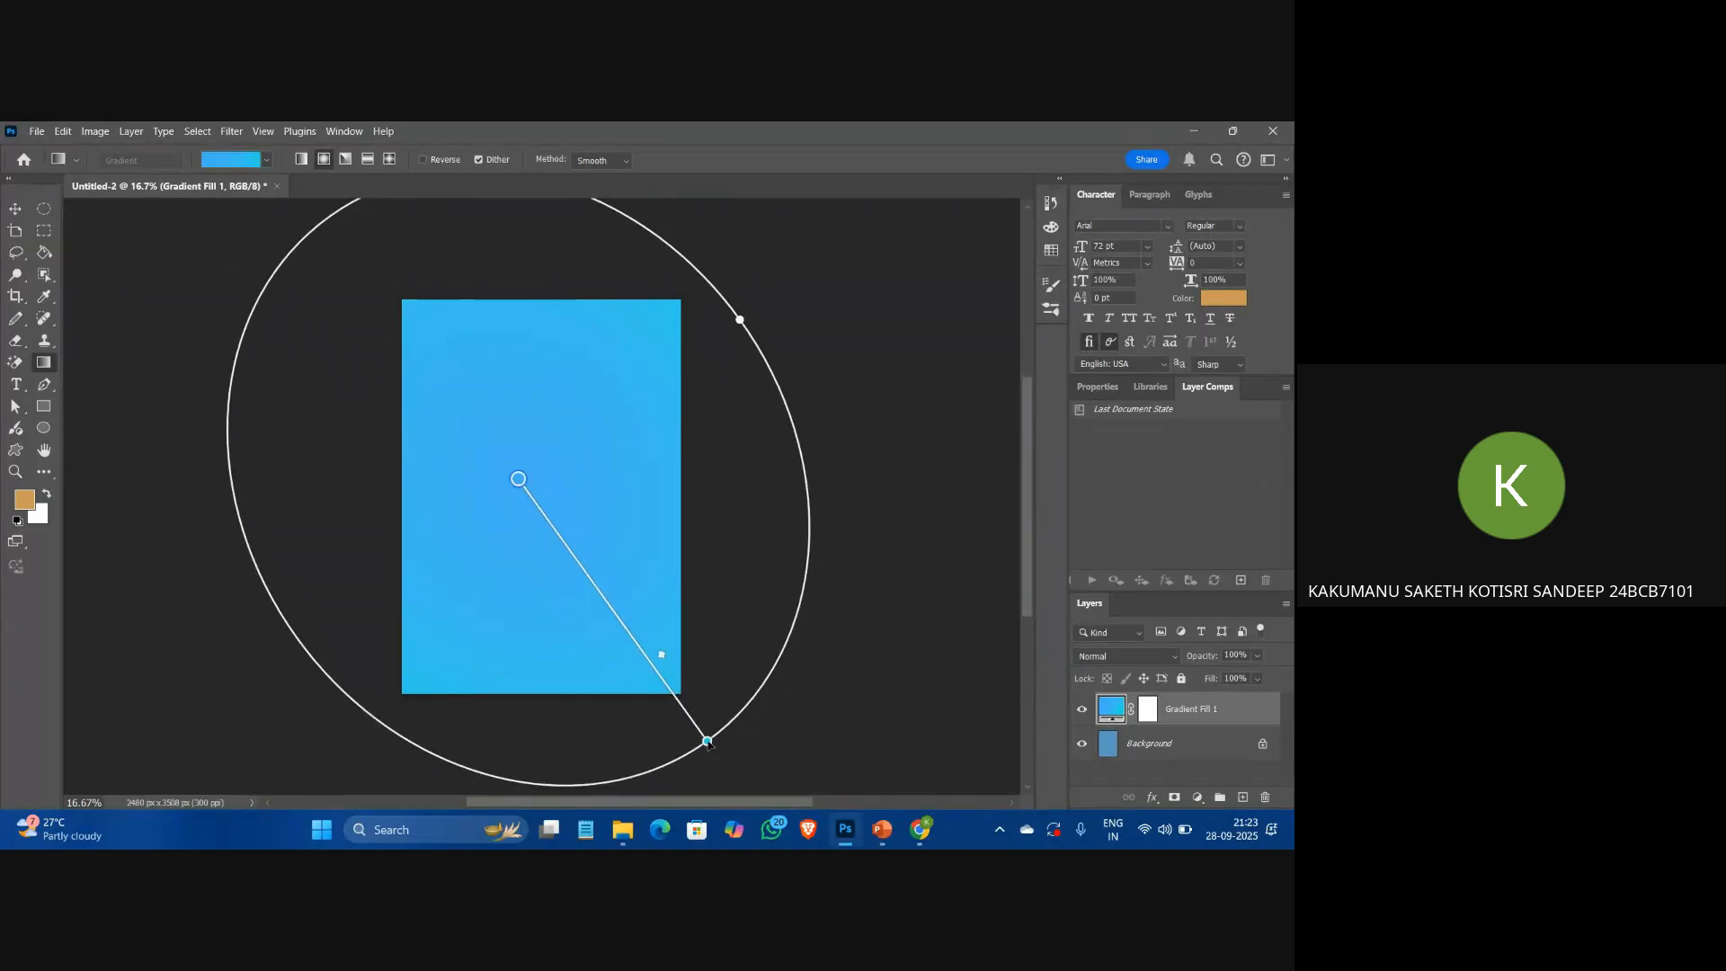
{"action": "left_click_drag", "start_coordinate": [707, 742], "coordinate": [513, 665]}
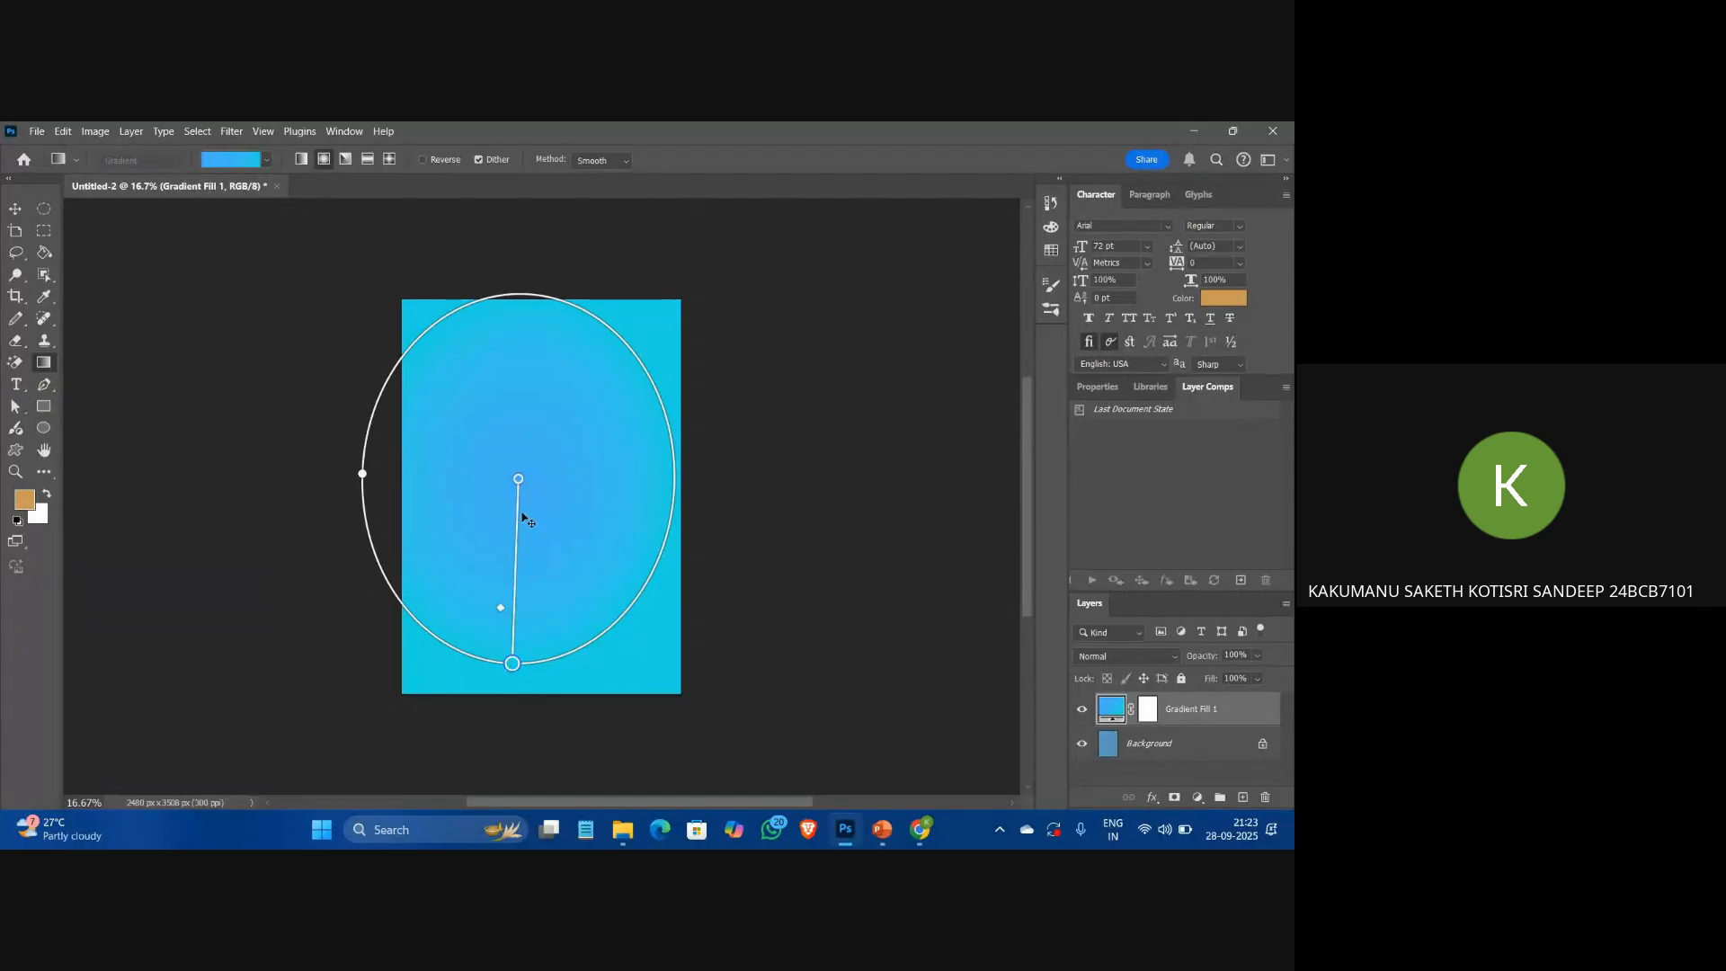
{"action": "left_click_drag", "start_coordinate": [519, 480], "coordinate": [512, 530]}
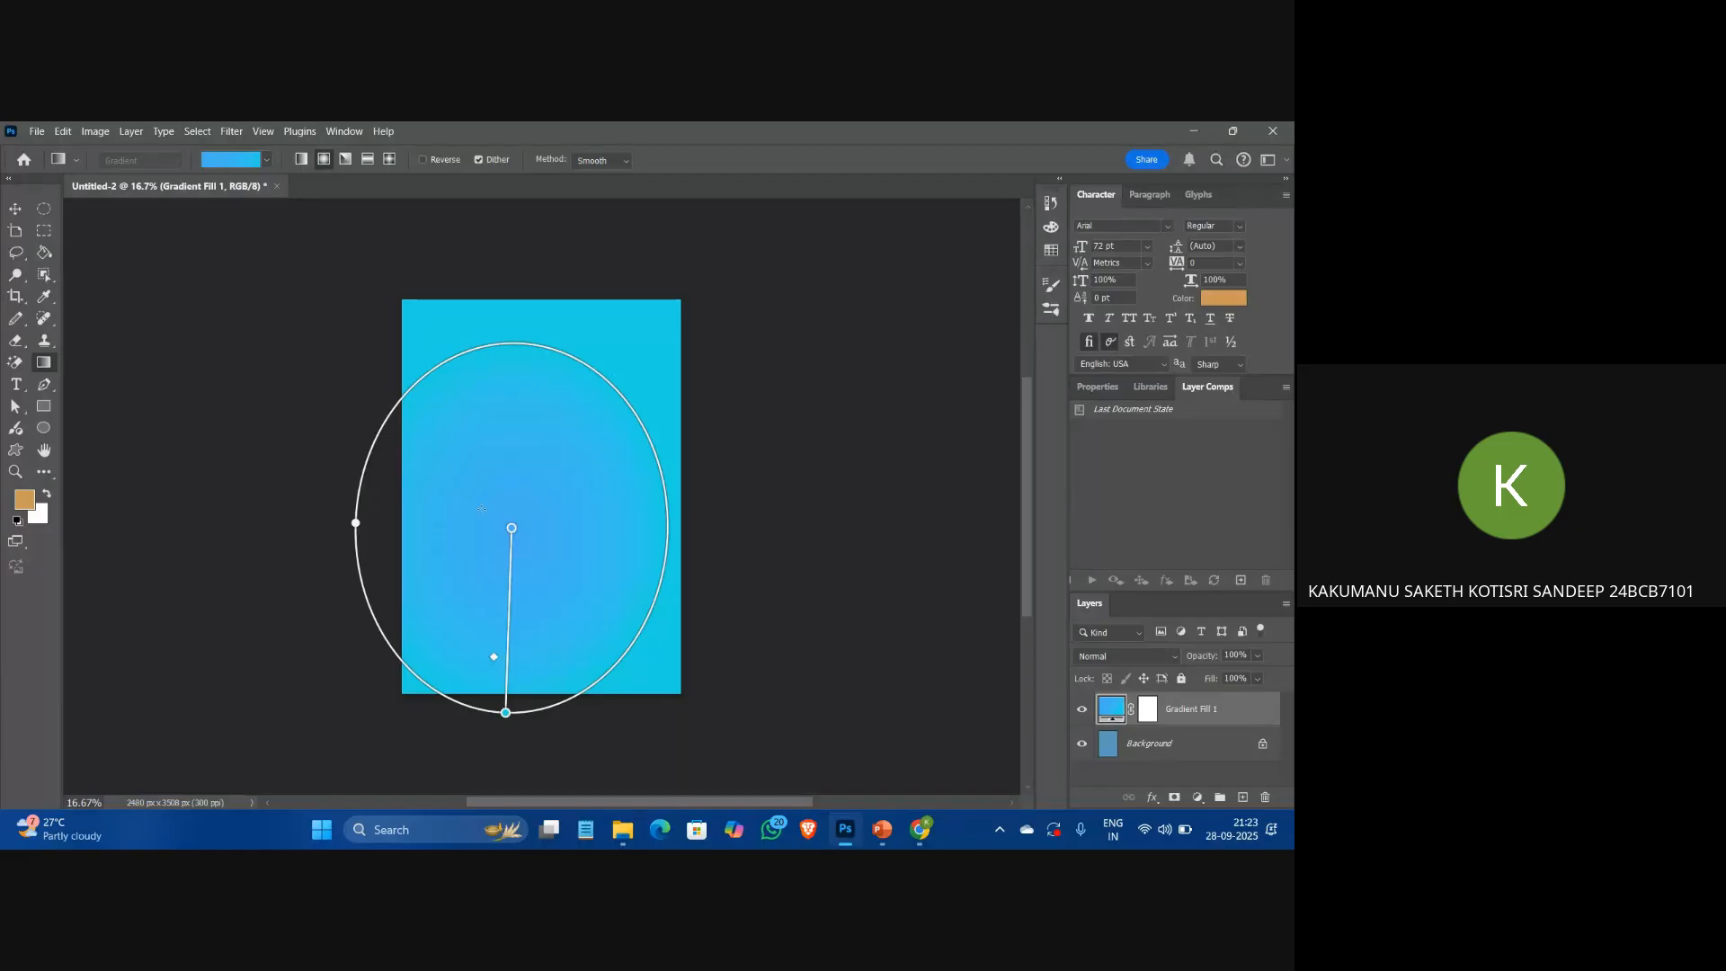
{"action": "left_click_drag", "start_coordinate": [512, 530], "coordinate": [551, 483]}
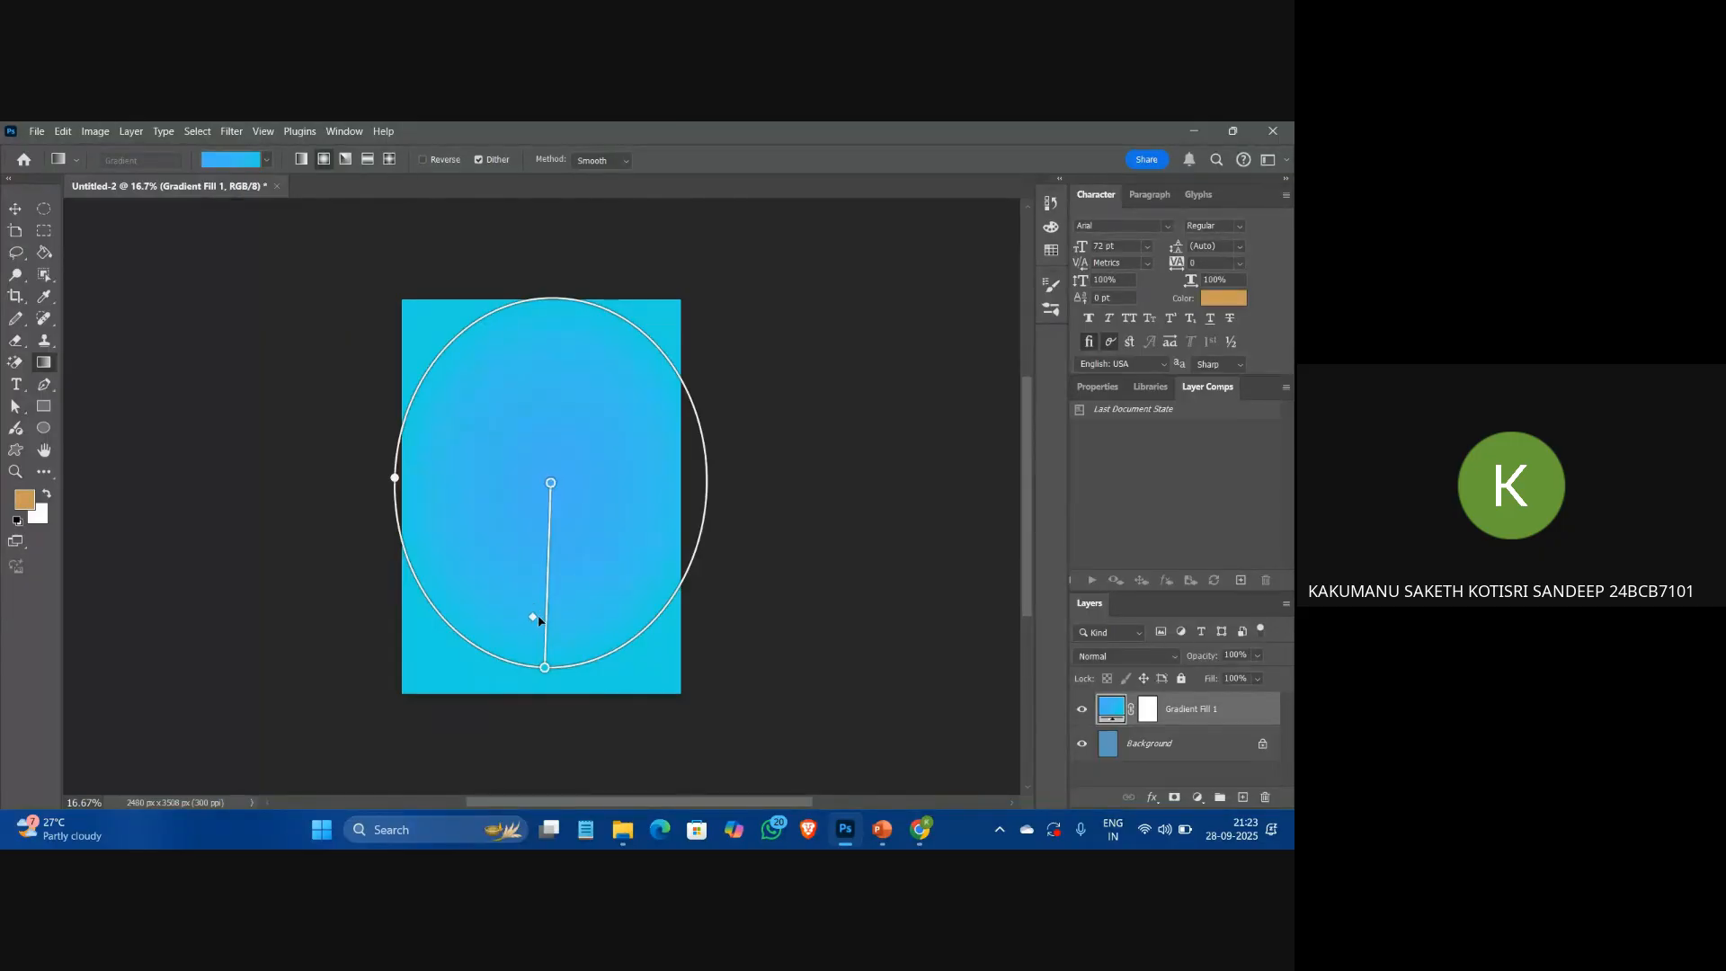
Move the radial gradient's midpoint close to its outer end, and reshape the gradient into a smaller, narrower, tilted ellipse.
{"action": "left_click_drag", "start_coordinate": [539, 621], "coordinate": [547, 559]}
{"action": "left_click_drag", "start_coordinate": [547, 622], "coordinate": [550, 650]}
{"action": "left_click_drag", "start_coordinate": [394, 477], "coordinate": [433, 479]}
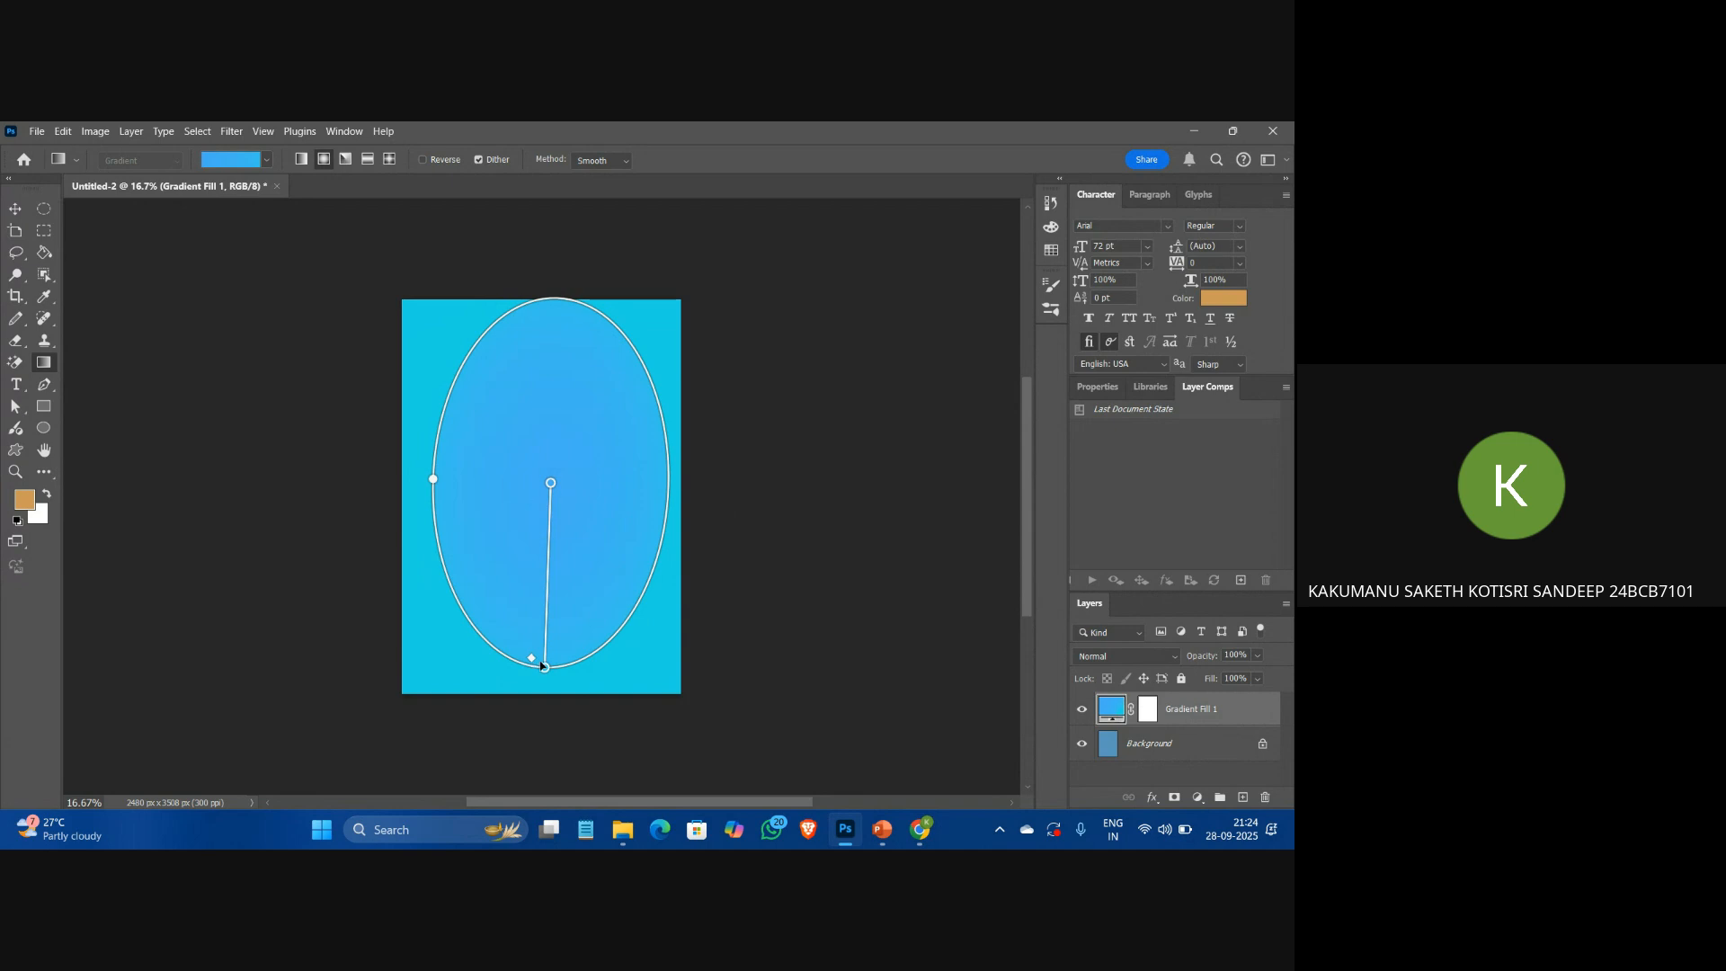
{"action": "left_click_drag", "start_coordinate": [543, 673], "coordinate": [515, 620]}
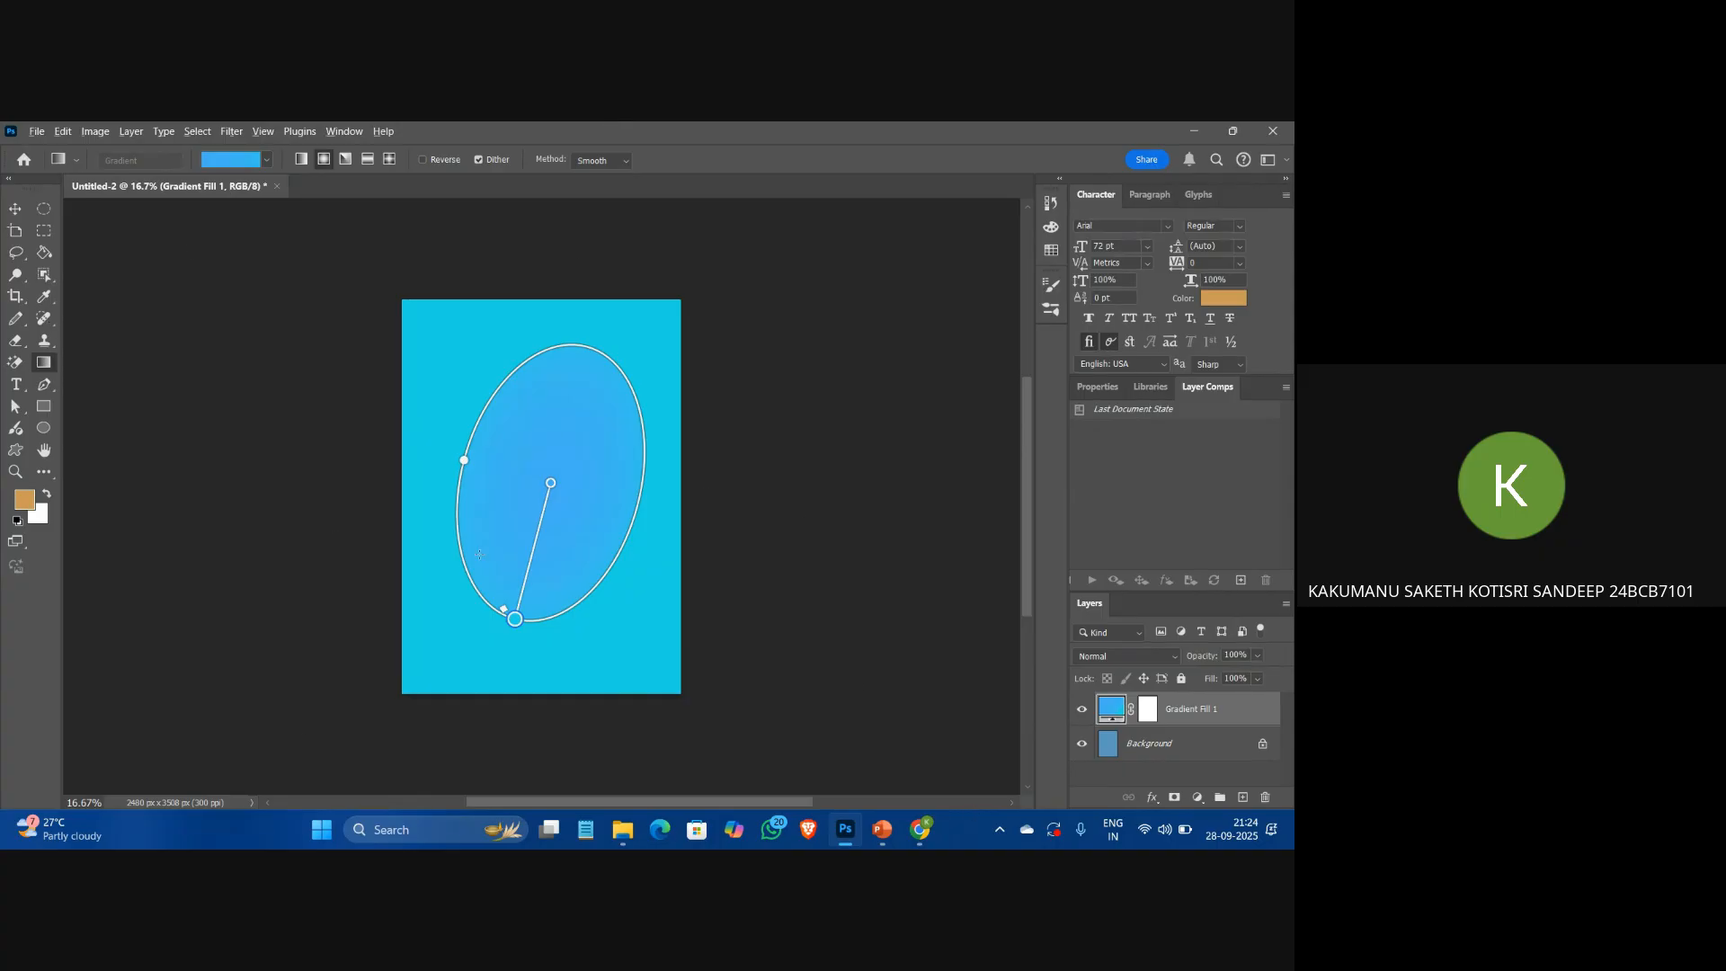
Switch to the PowerPoint slide show to present the painting tools slide.
{"action": "key", "text": "alt+Tab"}
{"action": "key", "text": "alt+Tab"}
{"action": "key", "text": "alt+Tab"}
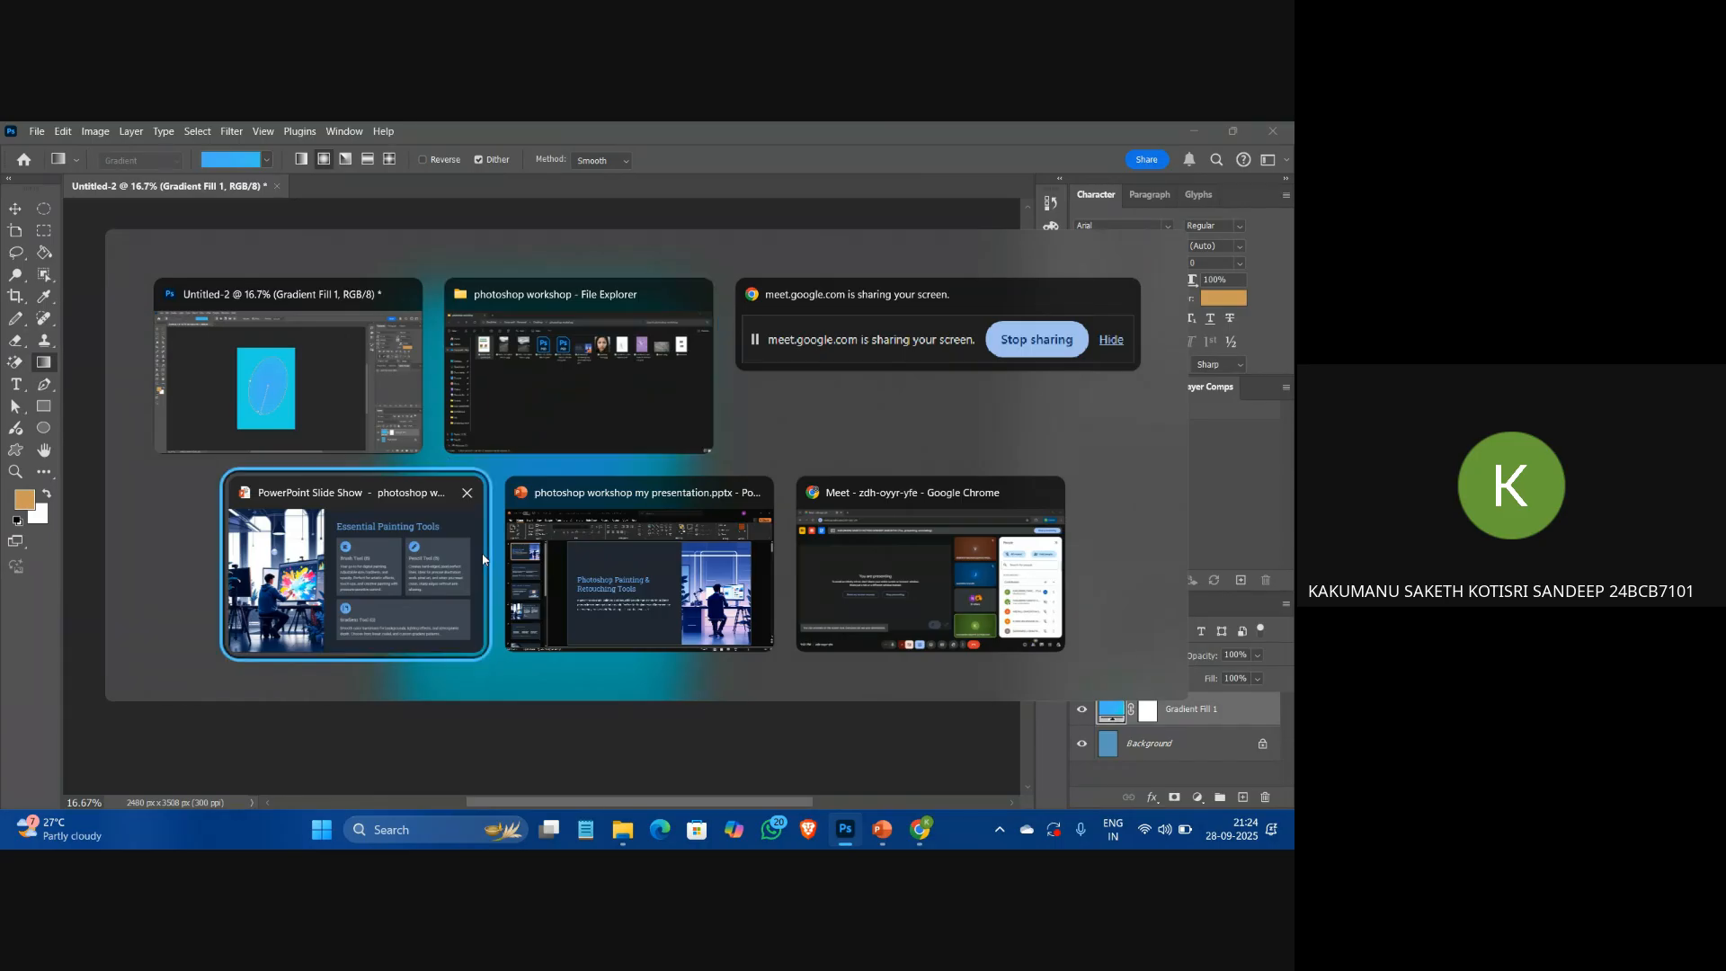
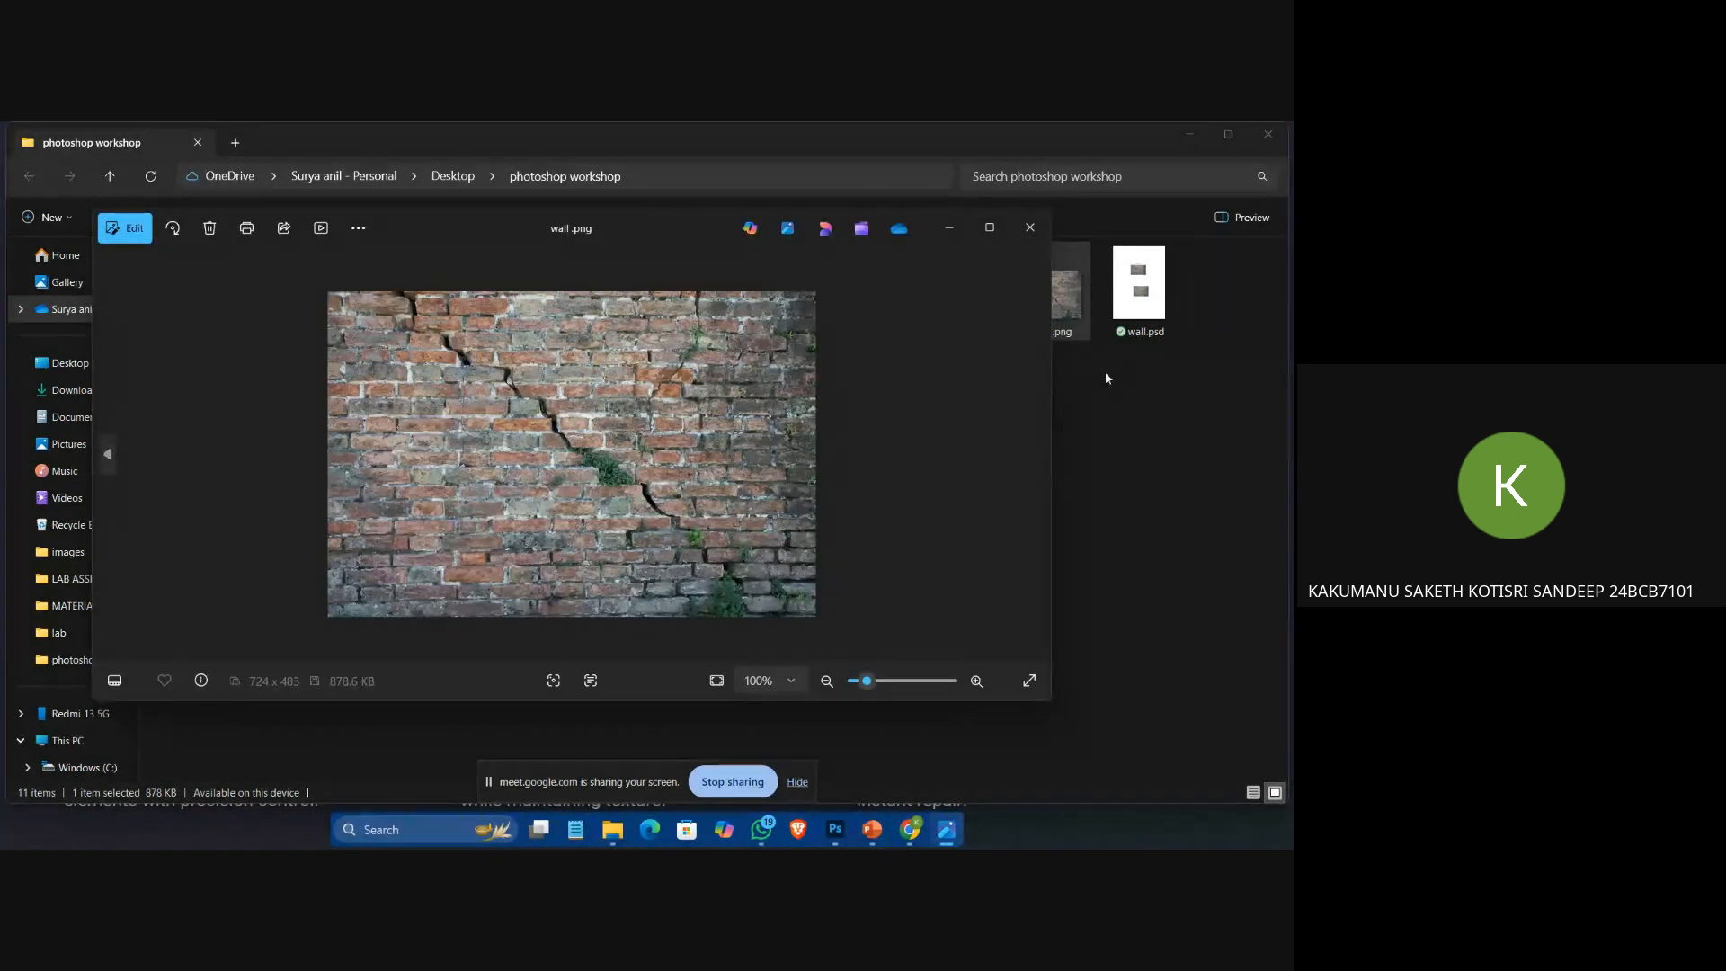
Close the wall image preview, place wall.png into the Untitled-1 Photoshop document, and shift it slightly up and toward the page's right edge.
{"action": "left_click", "coordinate": [1029, 227]}
{"action": "left_click_drag", "start_coordinate": [1048, 299], "coordinate": [504, 482]}
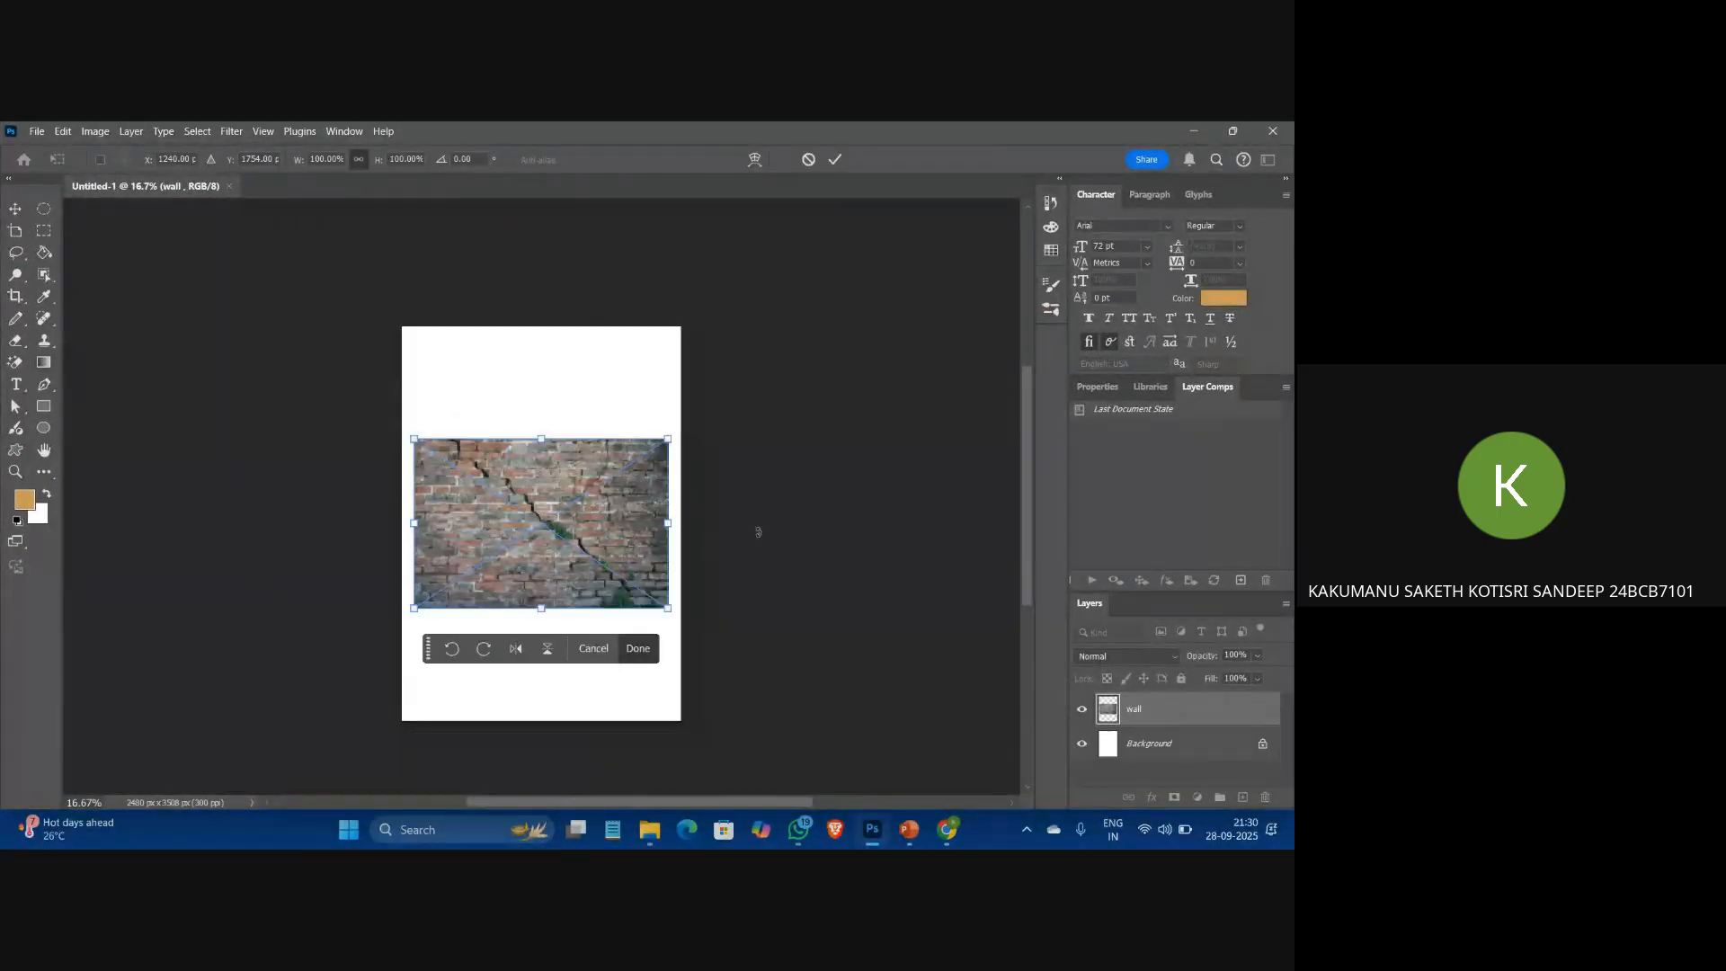
{"action": "scroll", "coordinate": [580, 537], "scroll_direction": "left", "scroll_amount": 2}
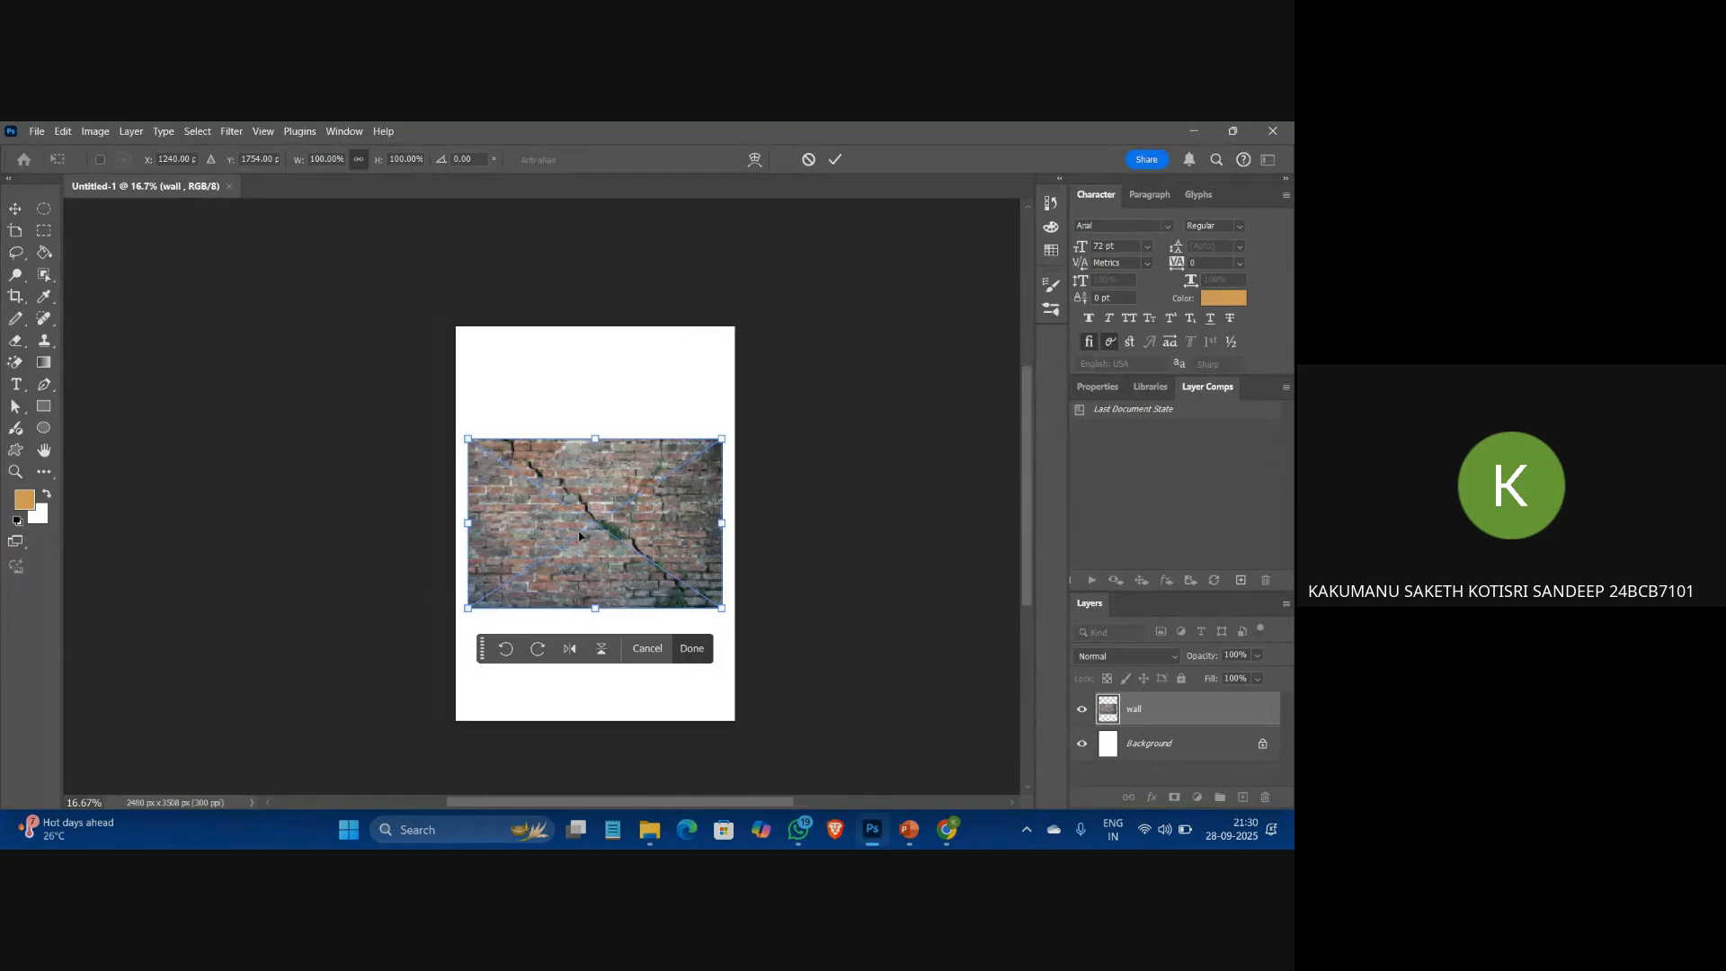
{"action": "scroll", "coordinate": [582, 521], "scroll_direction": "right", "scroll_amount": 4}
{"action": "scroll", "coordinate": [599, 359], "scroll_direction": "up", "scroll_amount": 3}
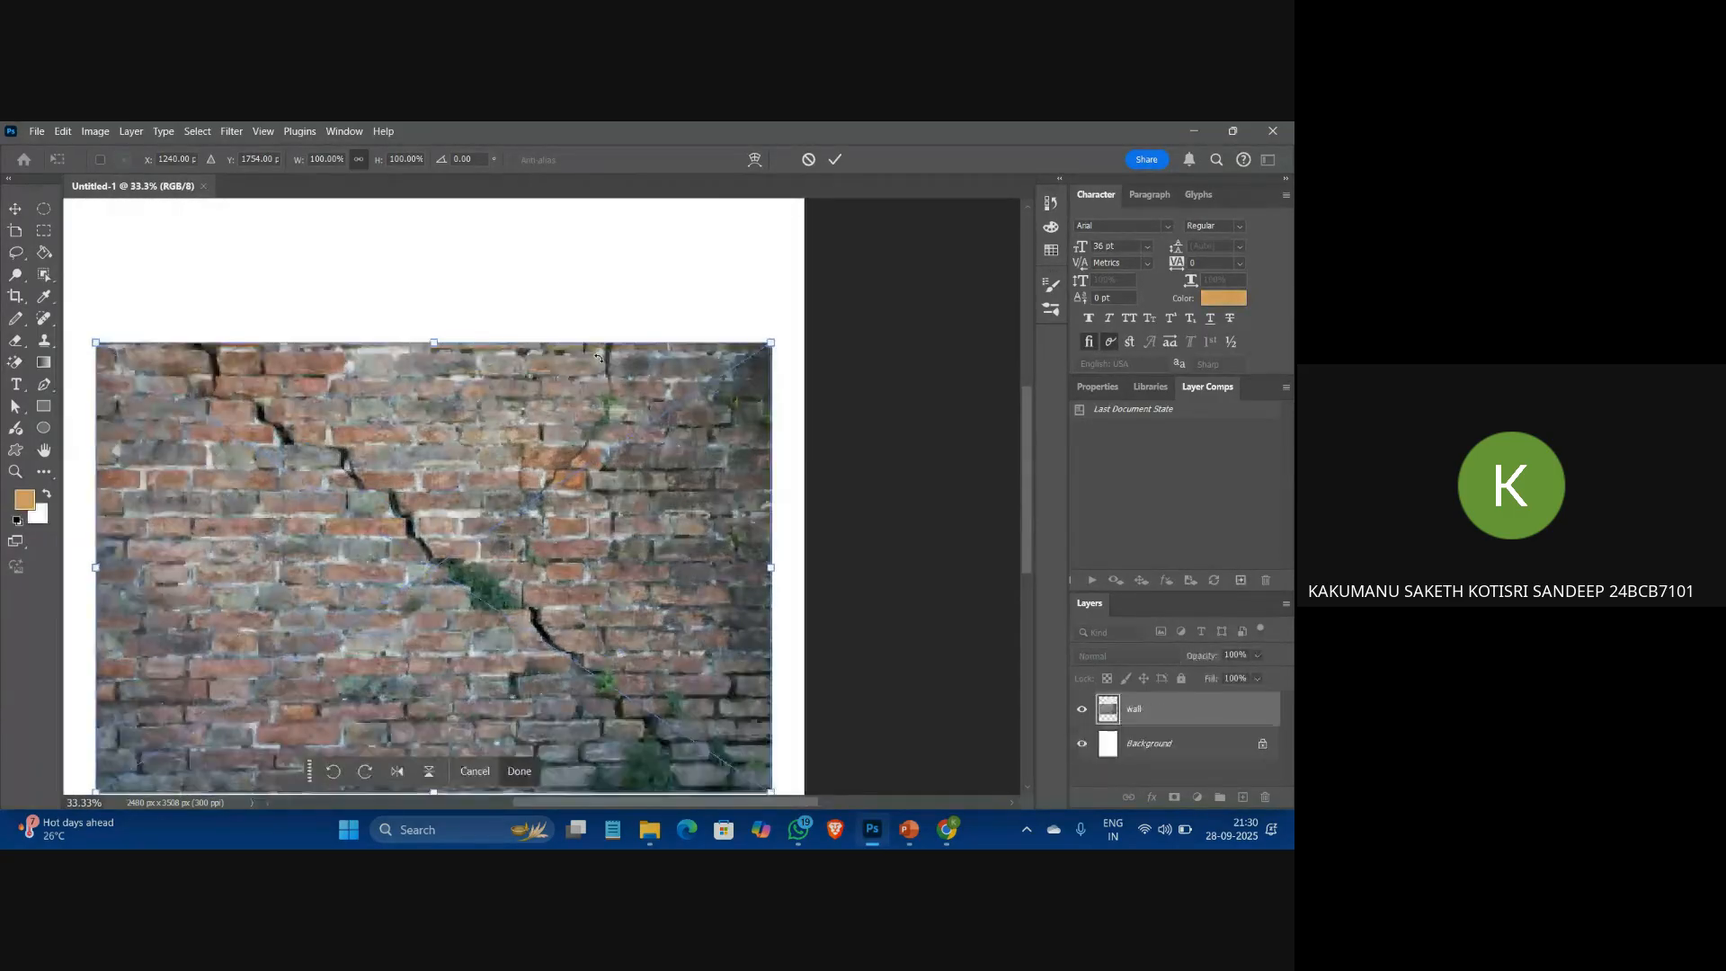
{"action": "scroll", "coordinate": [657, 536], "scroll_direction": "down", "scroll_amount": 2}
{"action": "scroll", "coordinate": [657, 537], "scroll_direction": "down", "scroll_amount": 1}
{"action": "left_click_drag", "start_coordinate": [477, 462], "coordinate": [514, 442]}
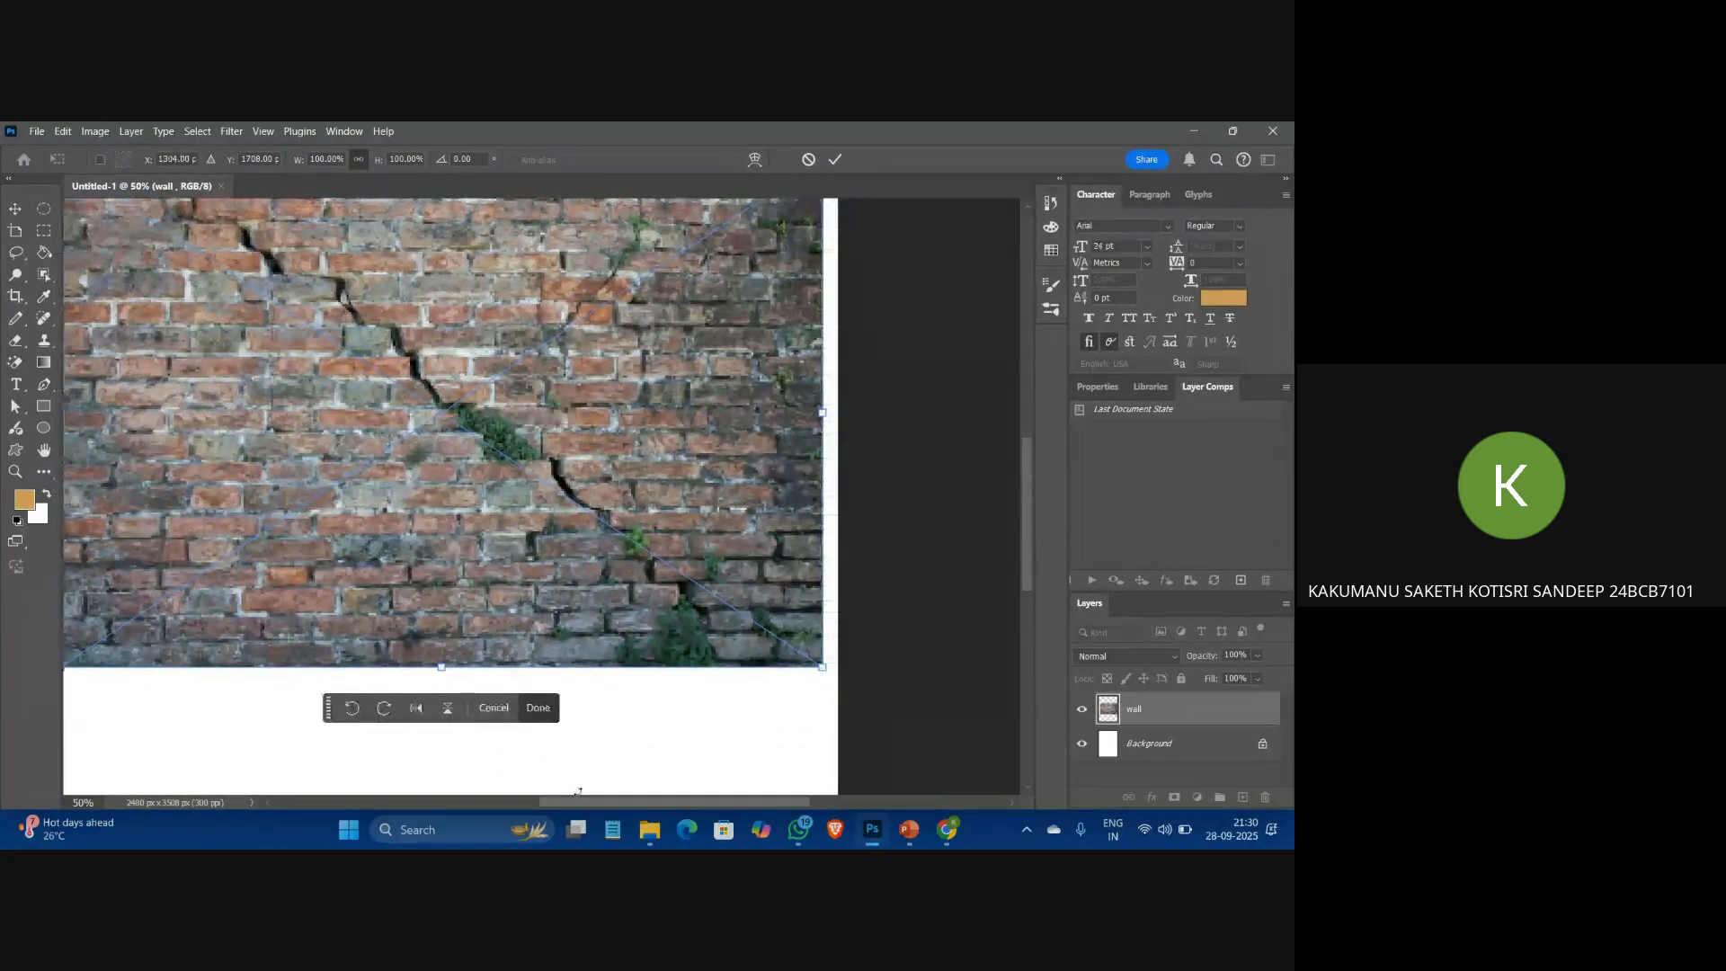
{"action": "scroll", "coordinate": [573, 785], "scroll_direction": "left", "scroll_amount": 5}
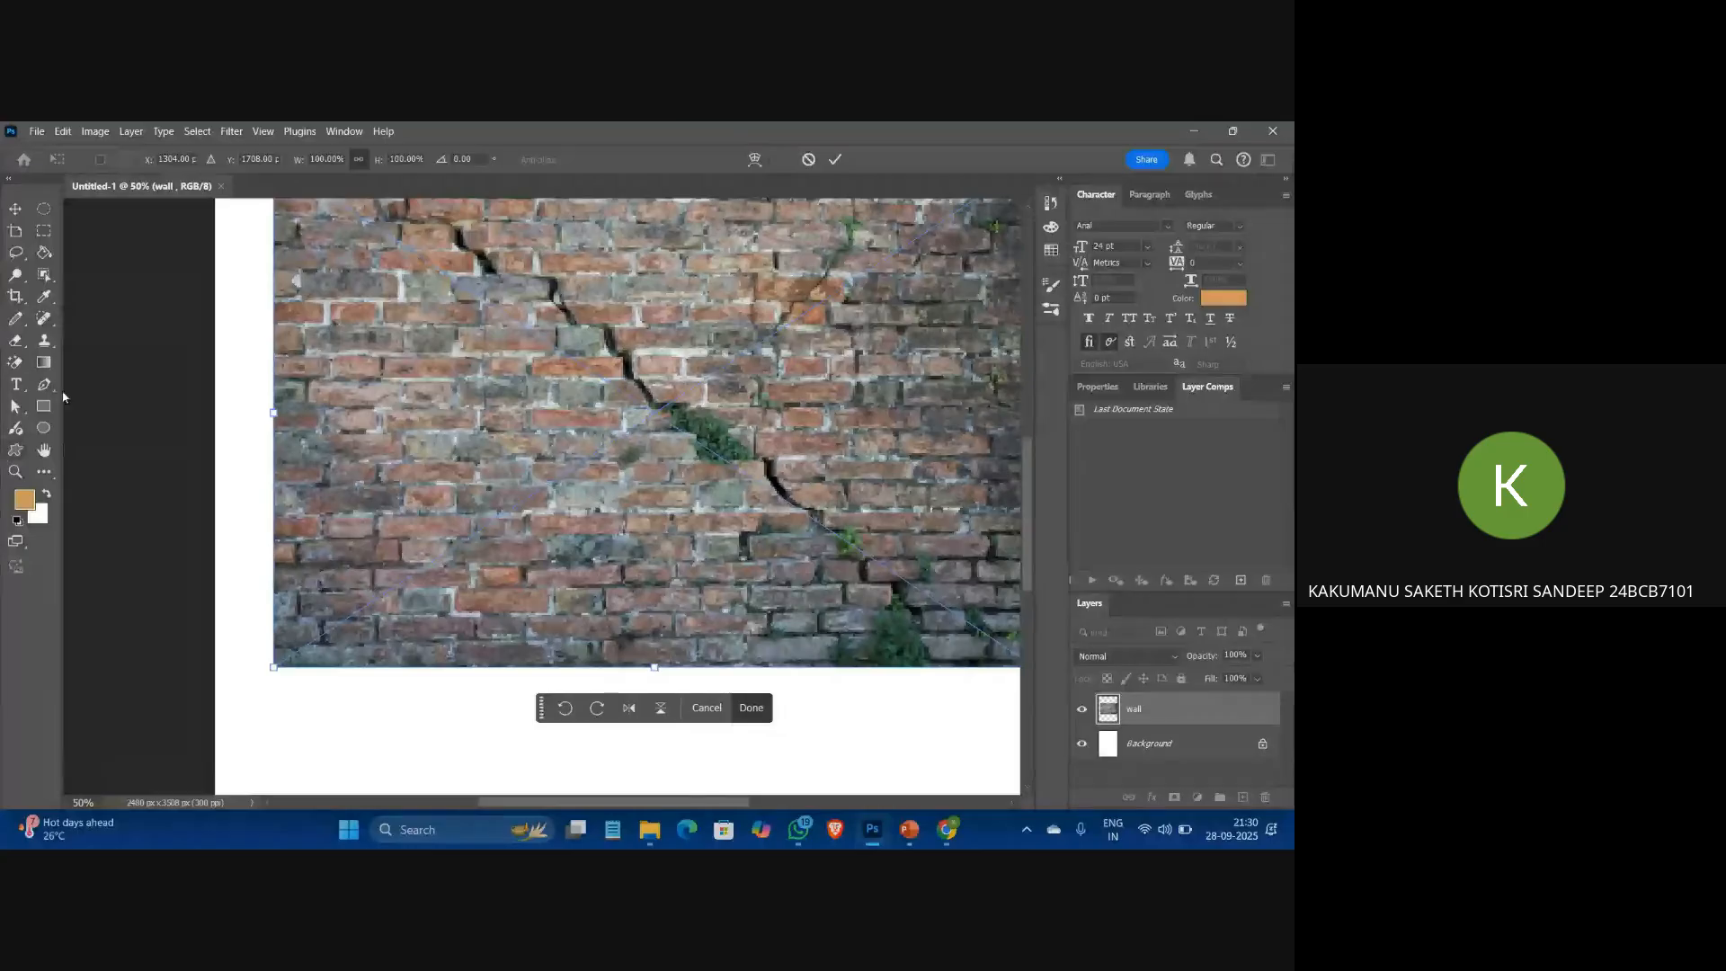
{"action": "scroll", "coordinate": [580, 495], "scroll_direction": "up", "scroll_amount": 3}
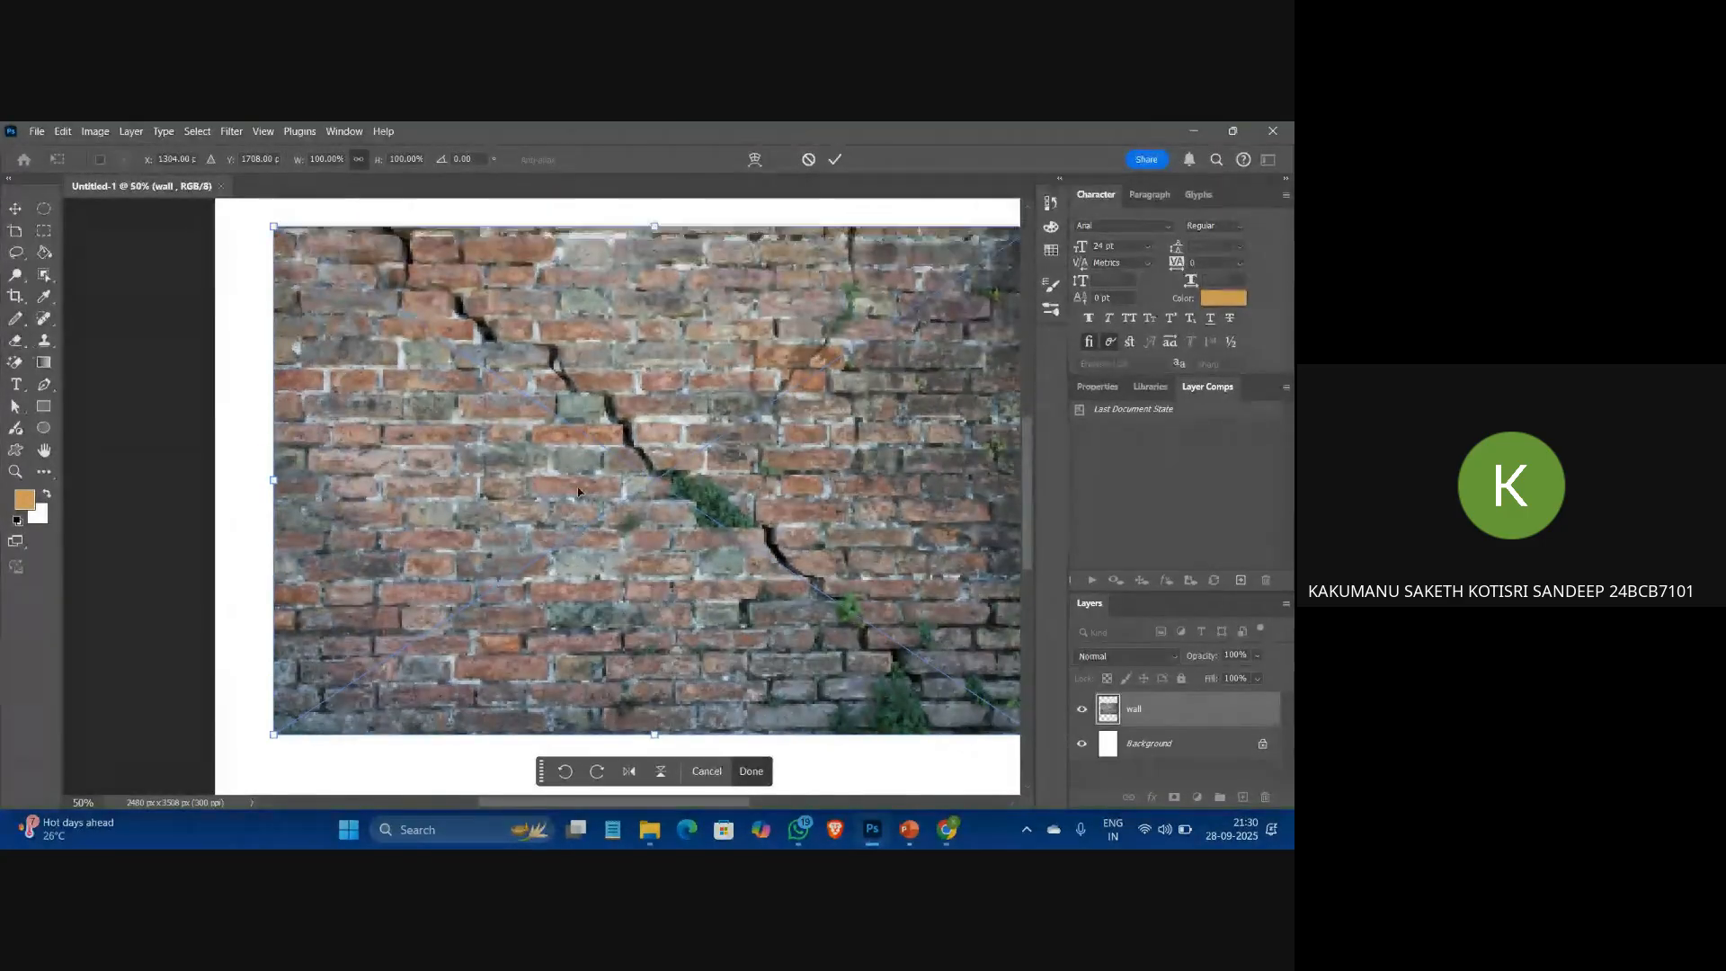
{"action": "scroll", "coordinate": [578, 496], "scroll_direction": "down", "scroll_amount": 2}
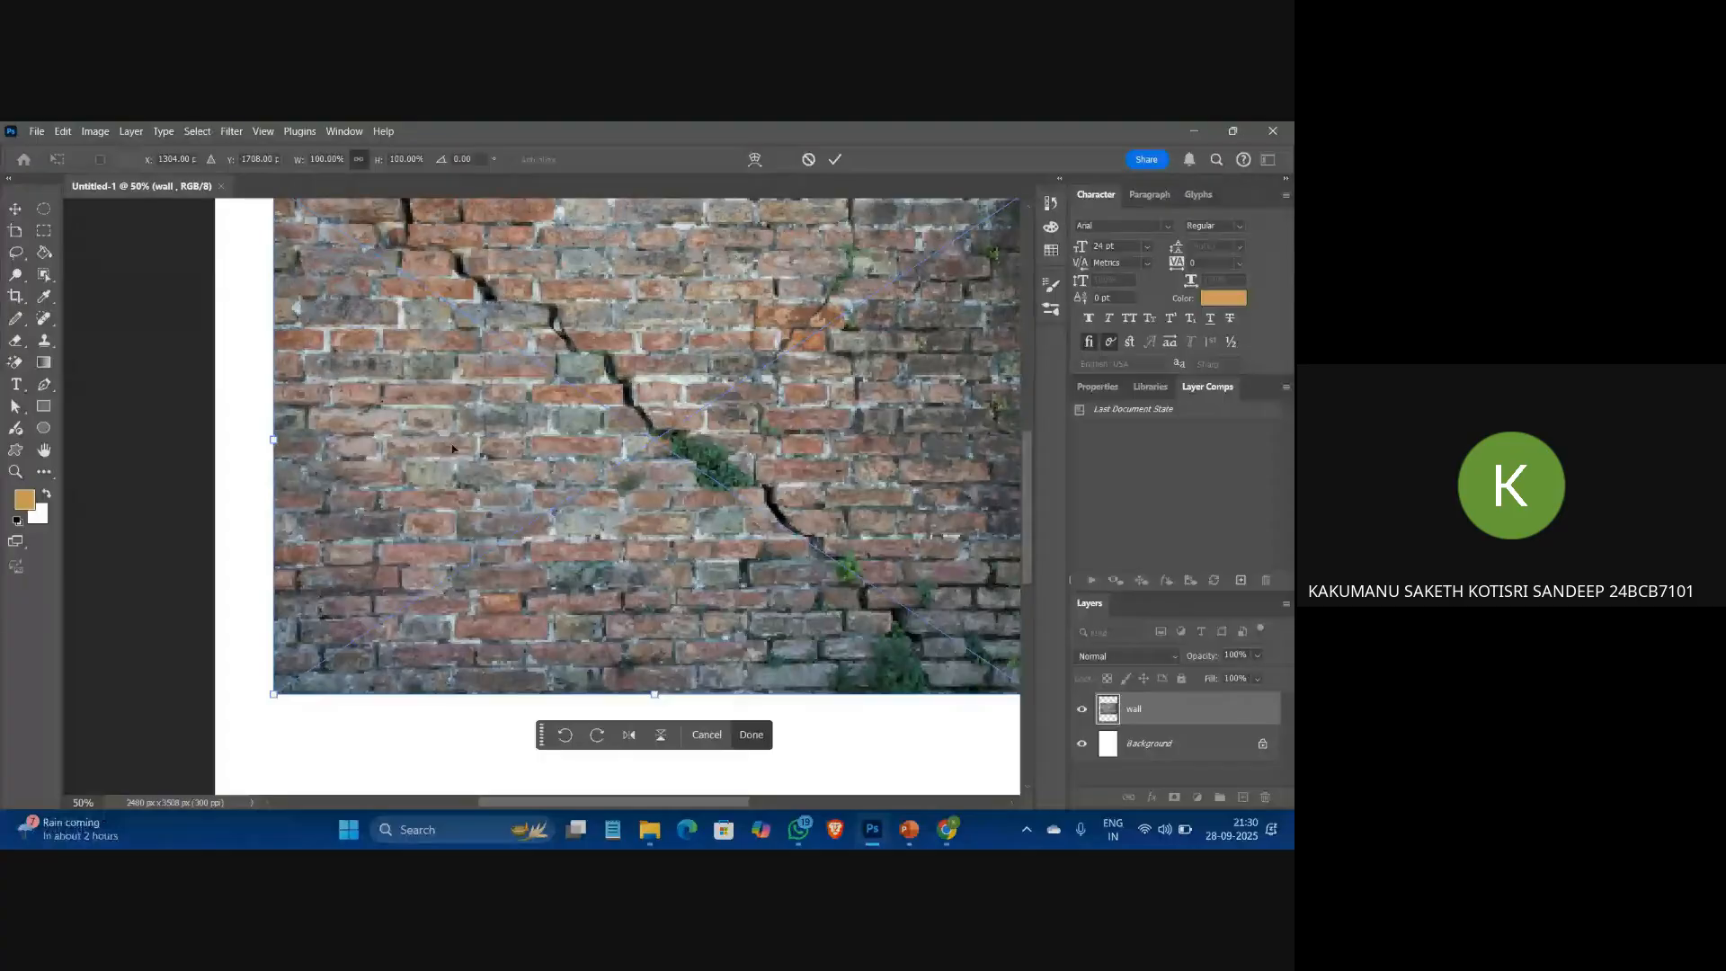
{"action": "left_click_drag", "start_coordinate": [635, 811], "coordinate": [675, 809]}
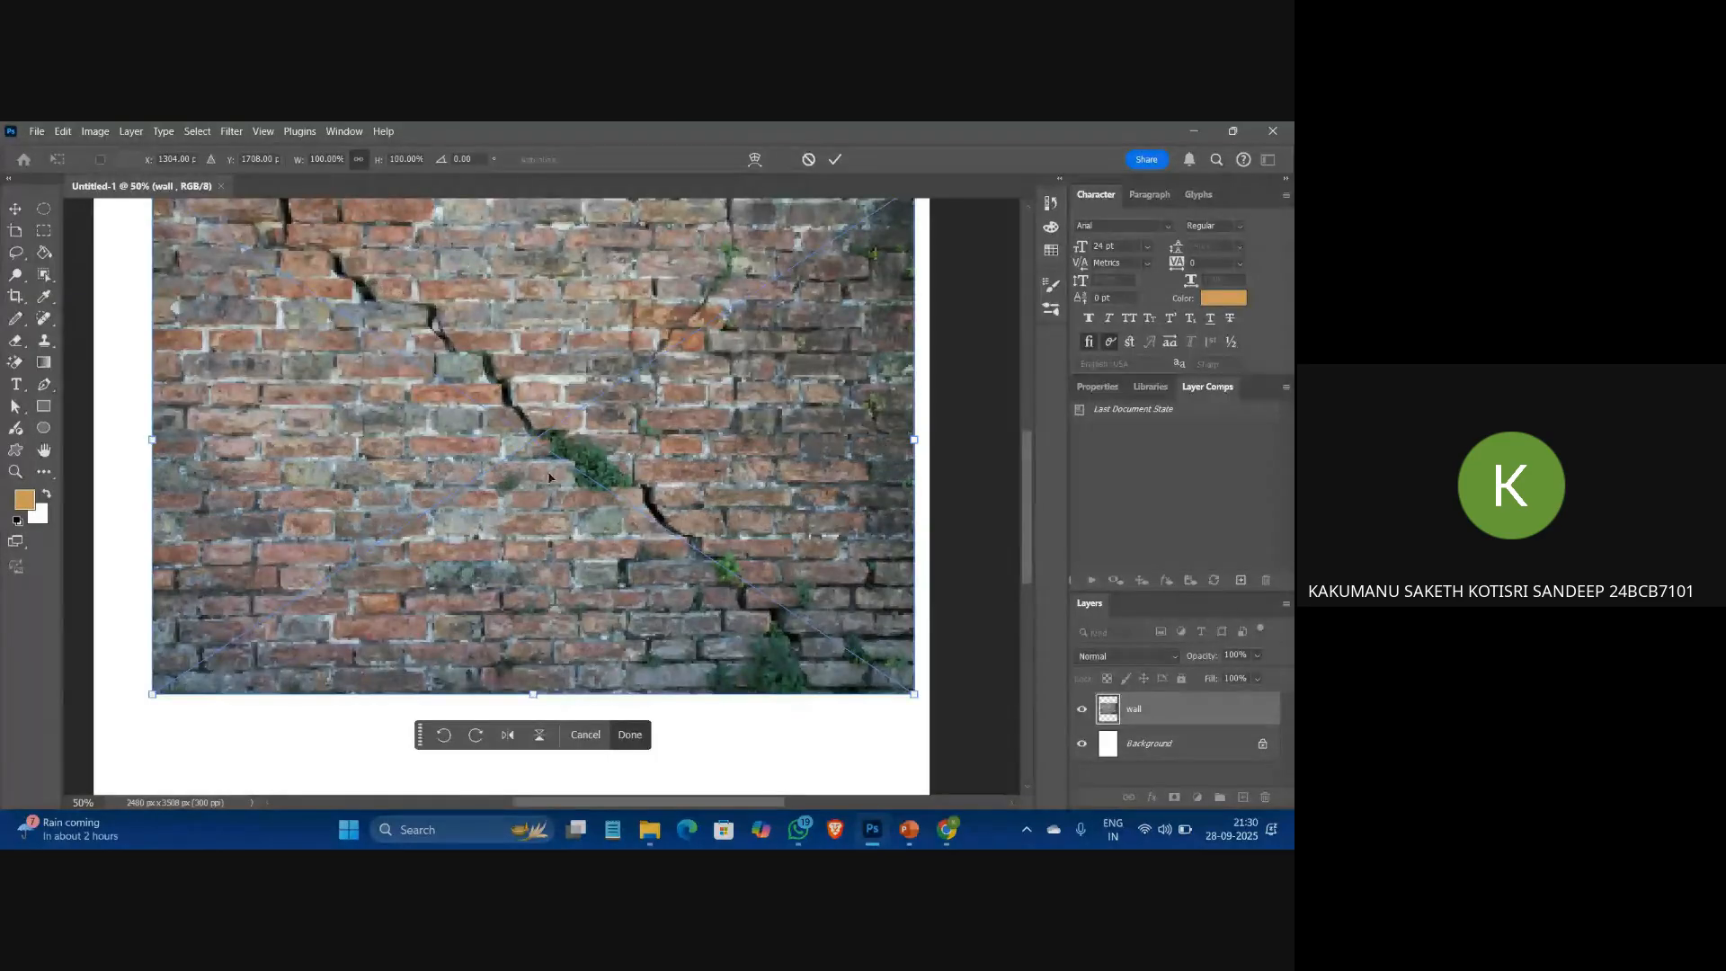
{"action": "scroll", "coordinate": [388, 327], "scroll_direction": "up", "scroll_amount": 1}
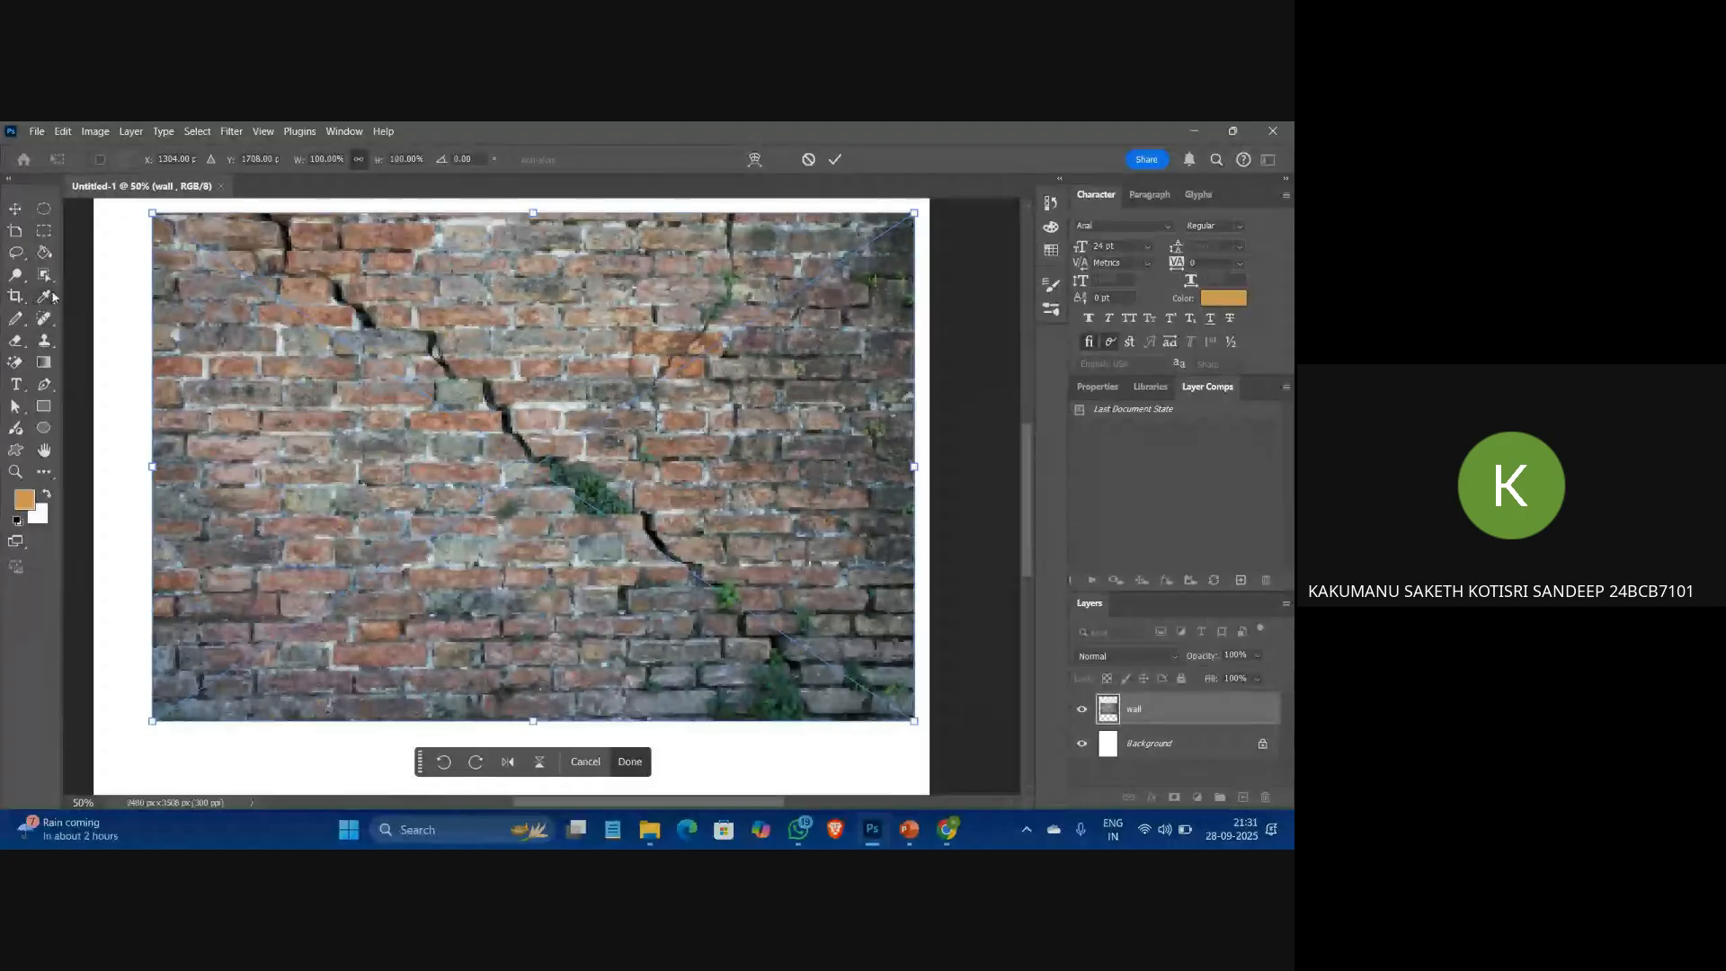
Try the Clone Stamp tool on the upper part of the wall's crack, declining to rasterize the smart object.
{"action": "left_click", "coordinate": [44, 341]}
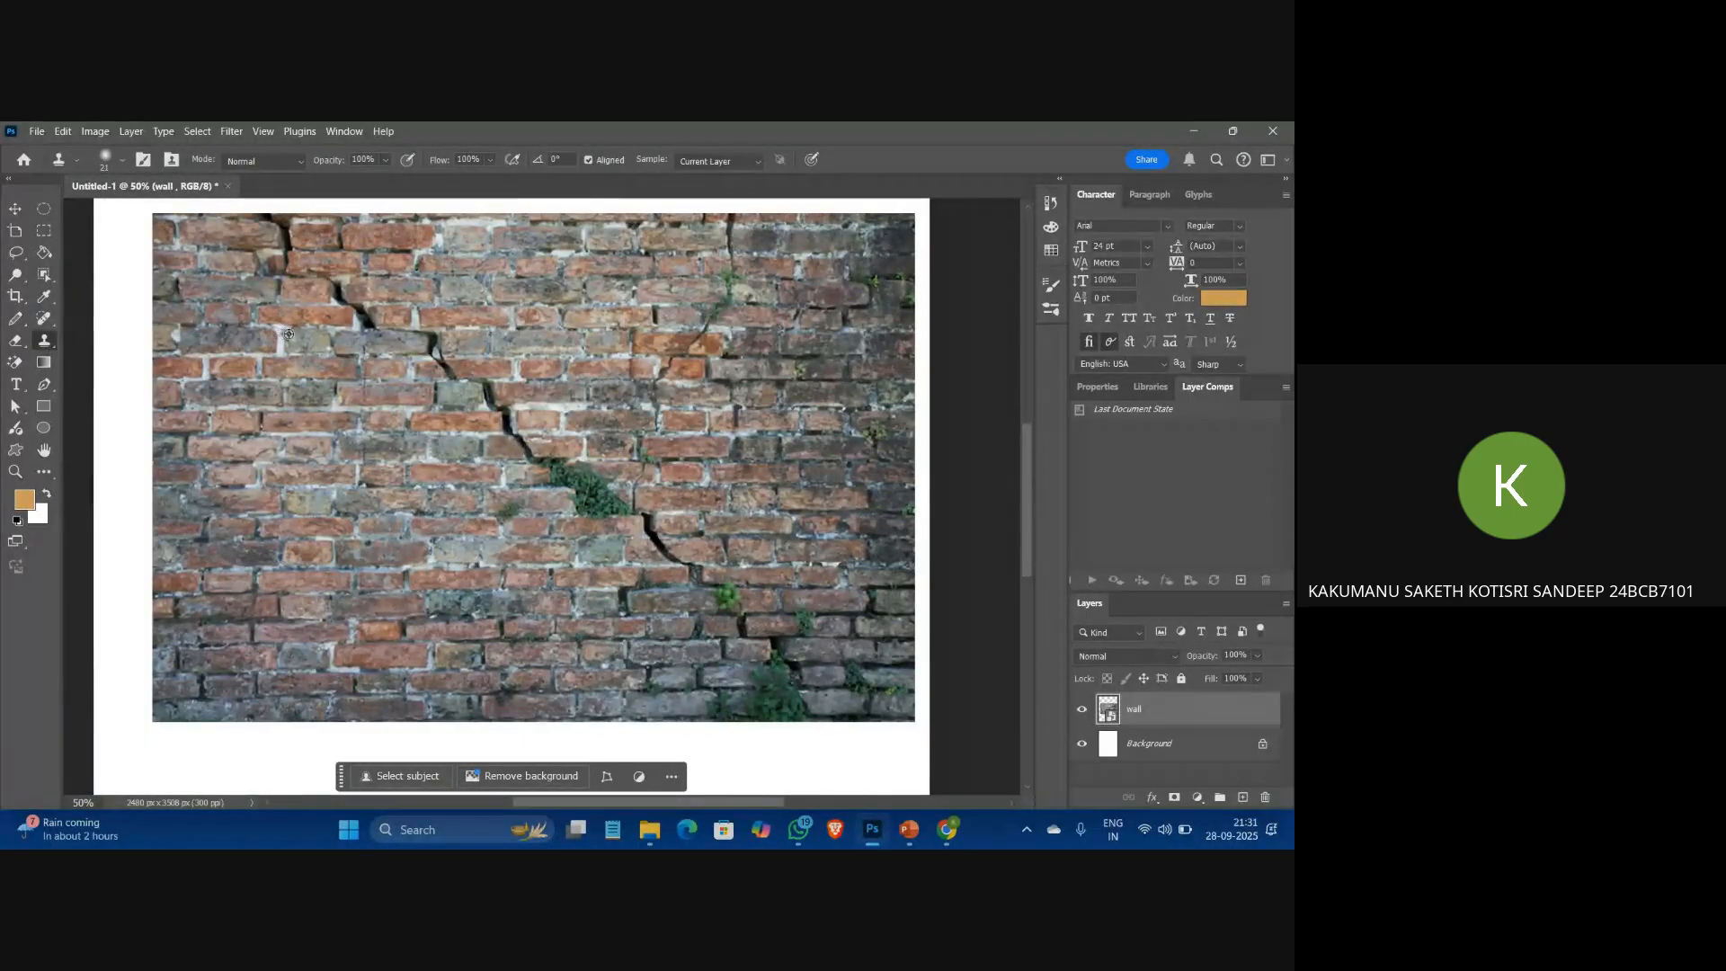
{"action": "left_click", "coordinate": [399, 344]}
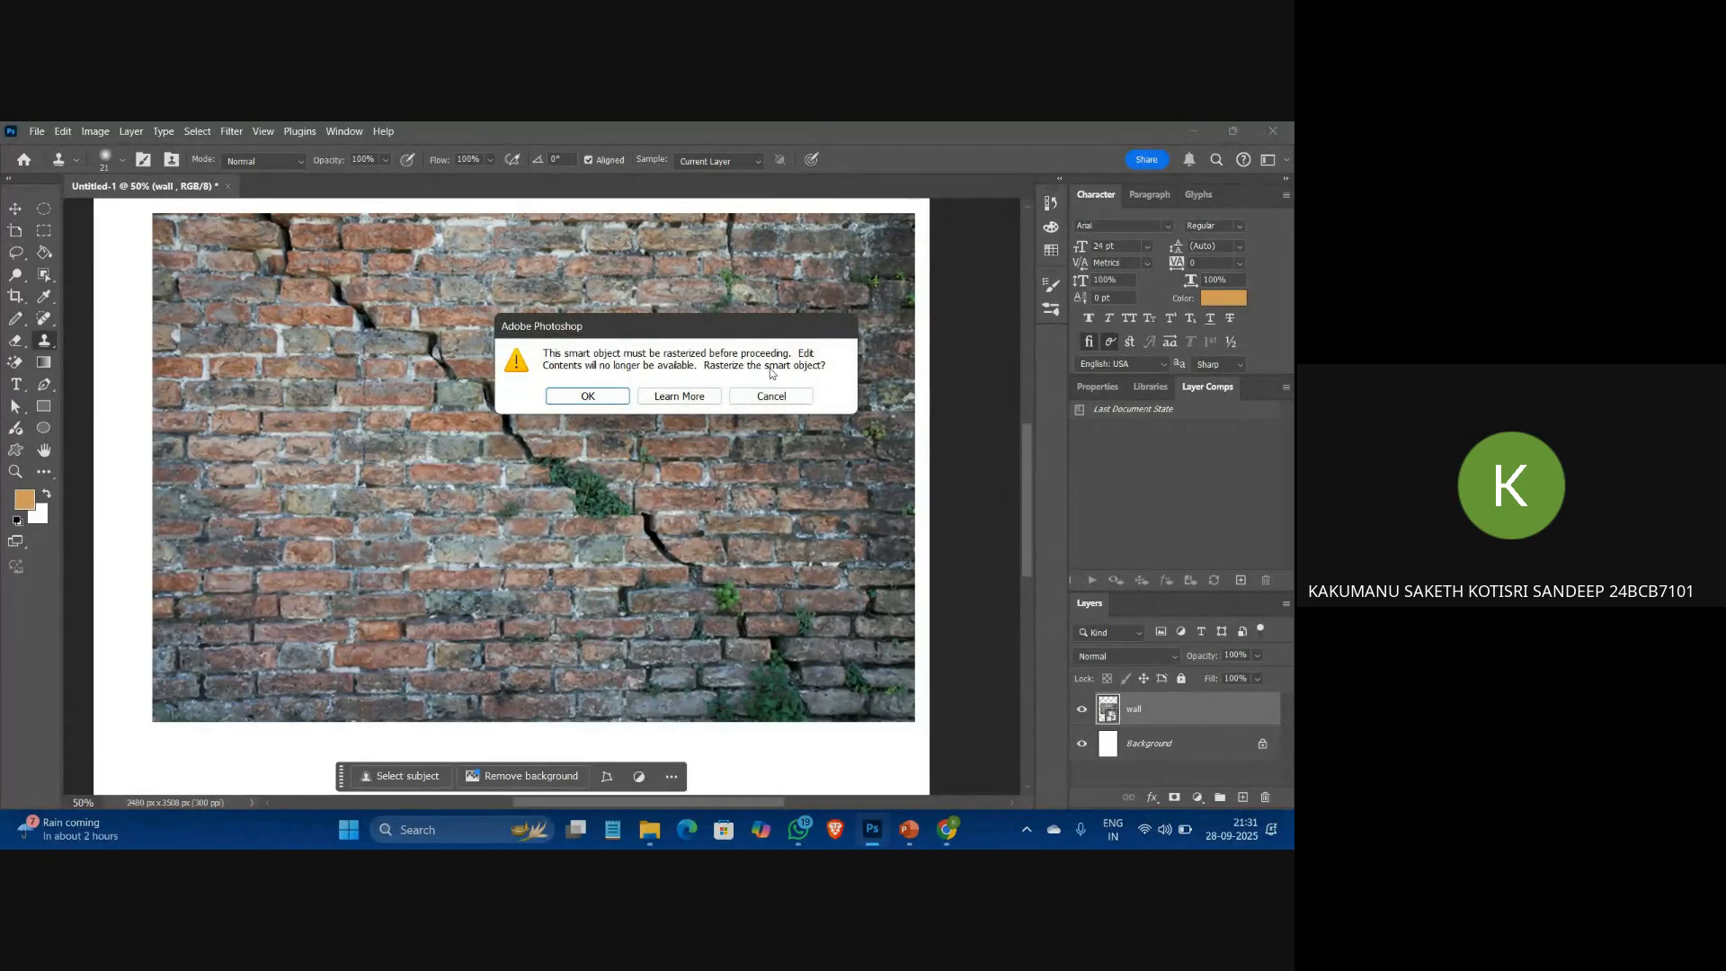
{"action": "left_click", "coordinate": [769, 396]}
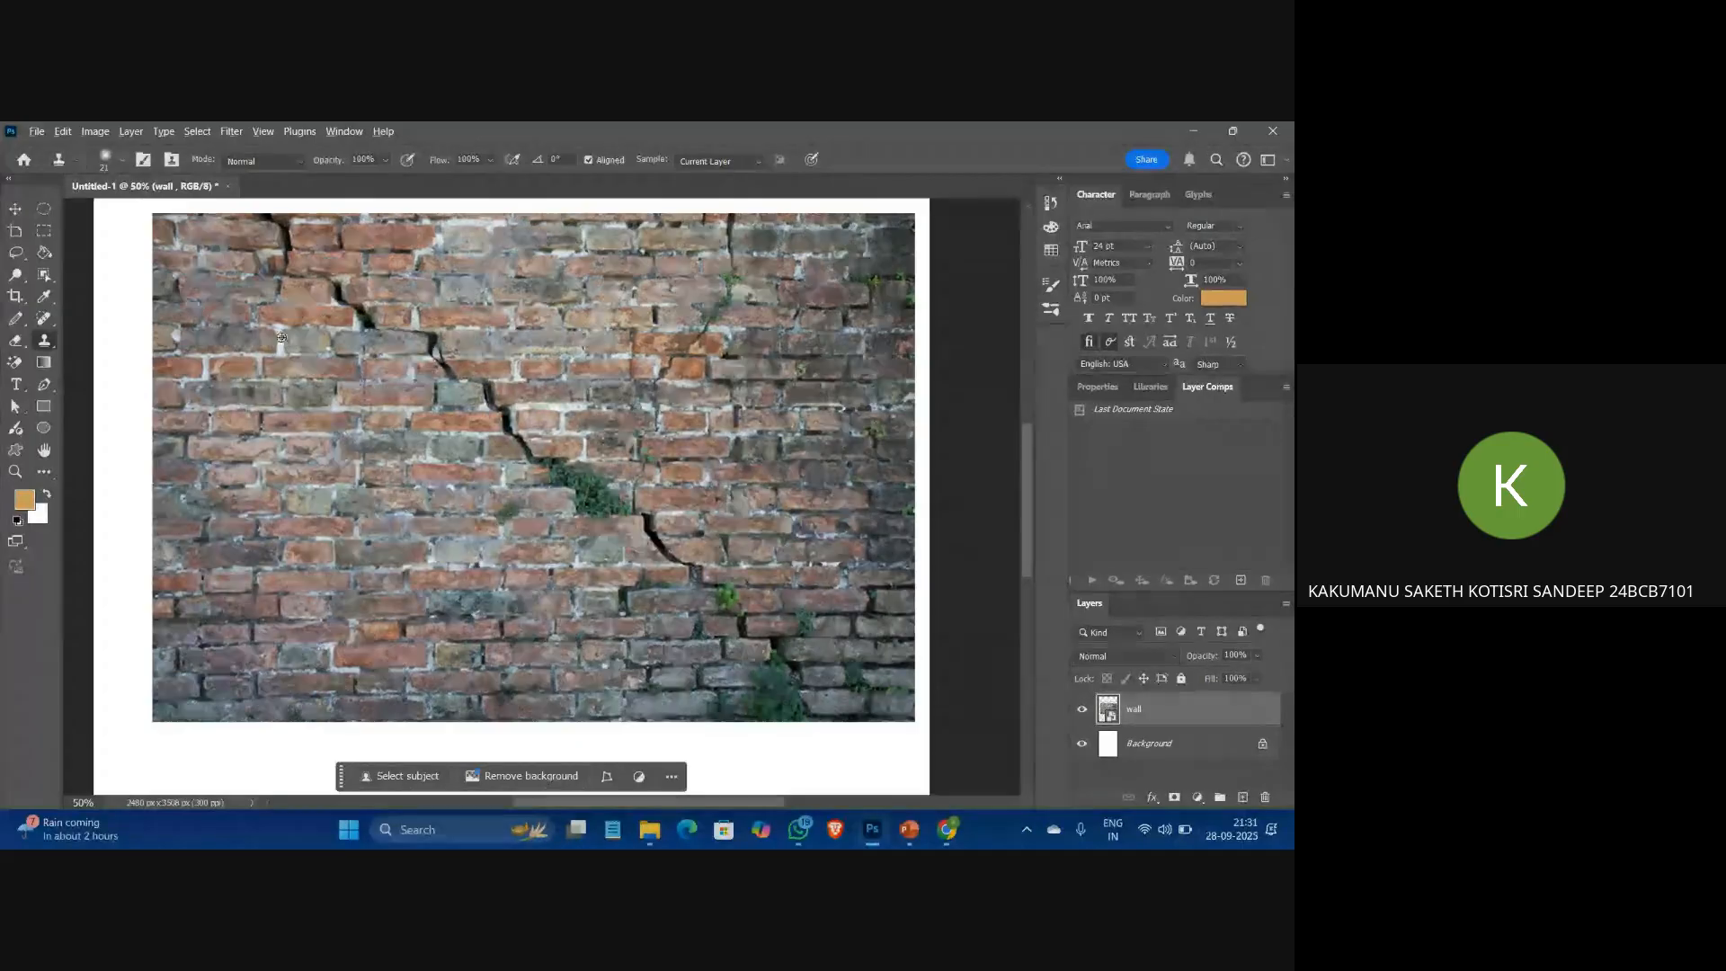
{"action": "left_click", "coordinate": [368, 338]}
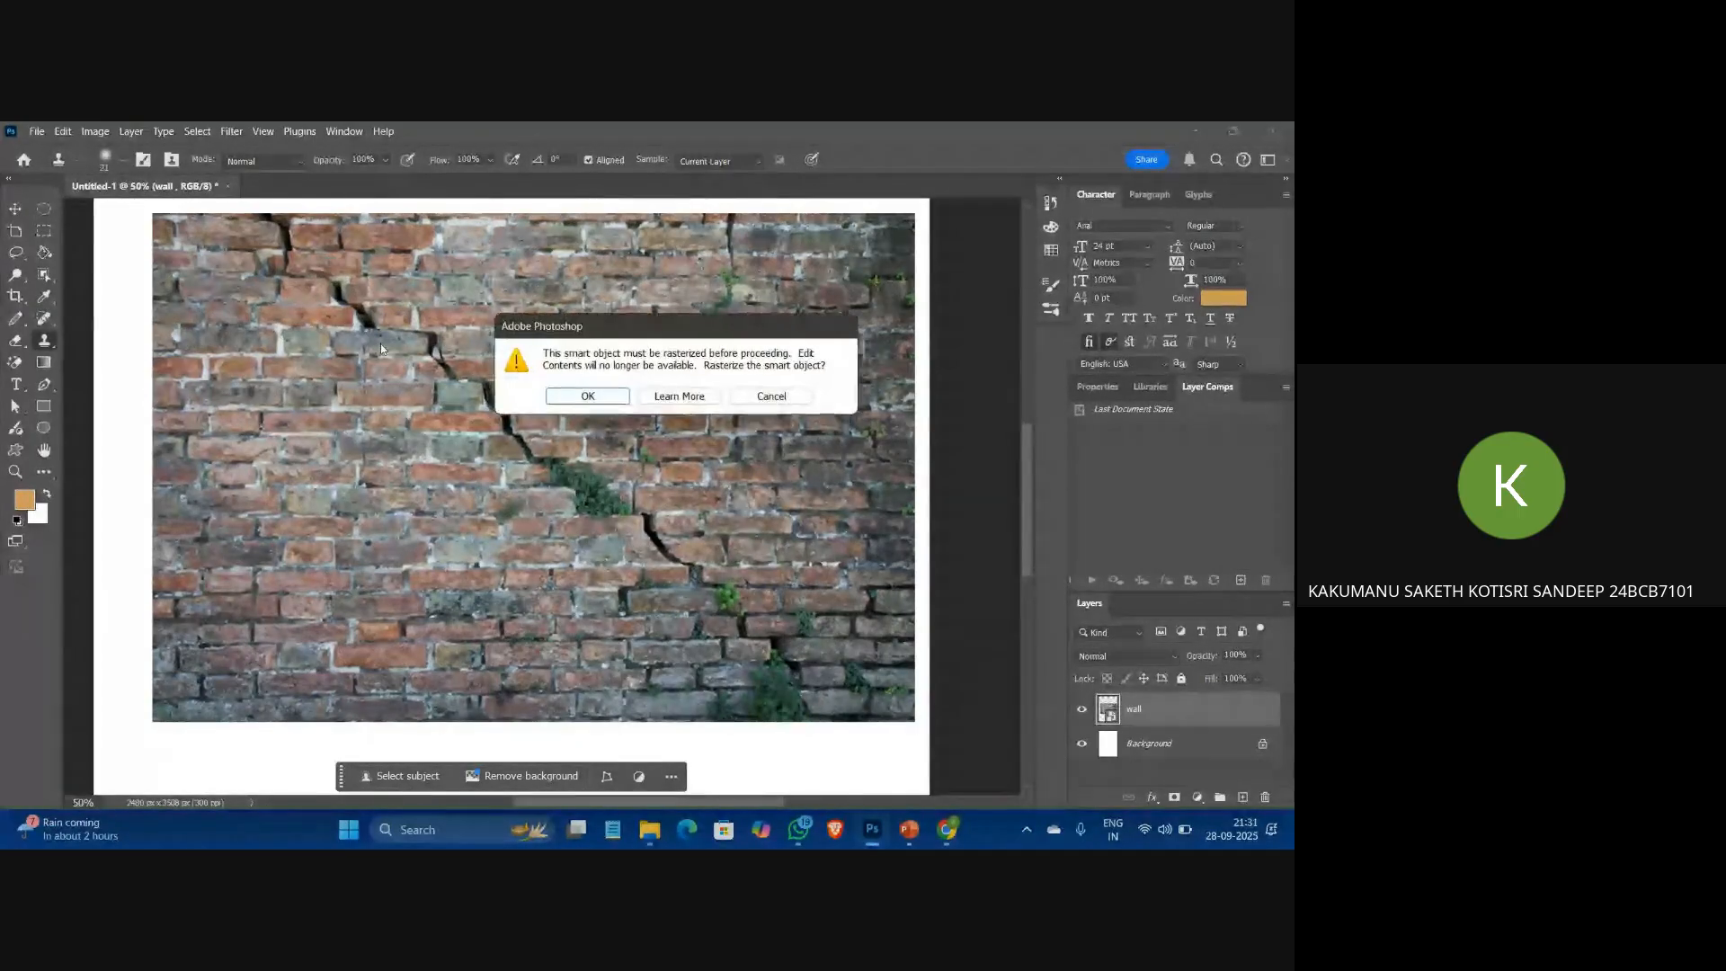
{"action": "left_click", "coordinate": [794, 400]}
{"action": "scroll", "coordinate": [110, 342], "scroll_direction": "up", "scroll_amount": 3}
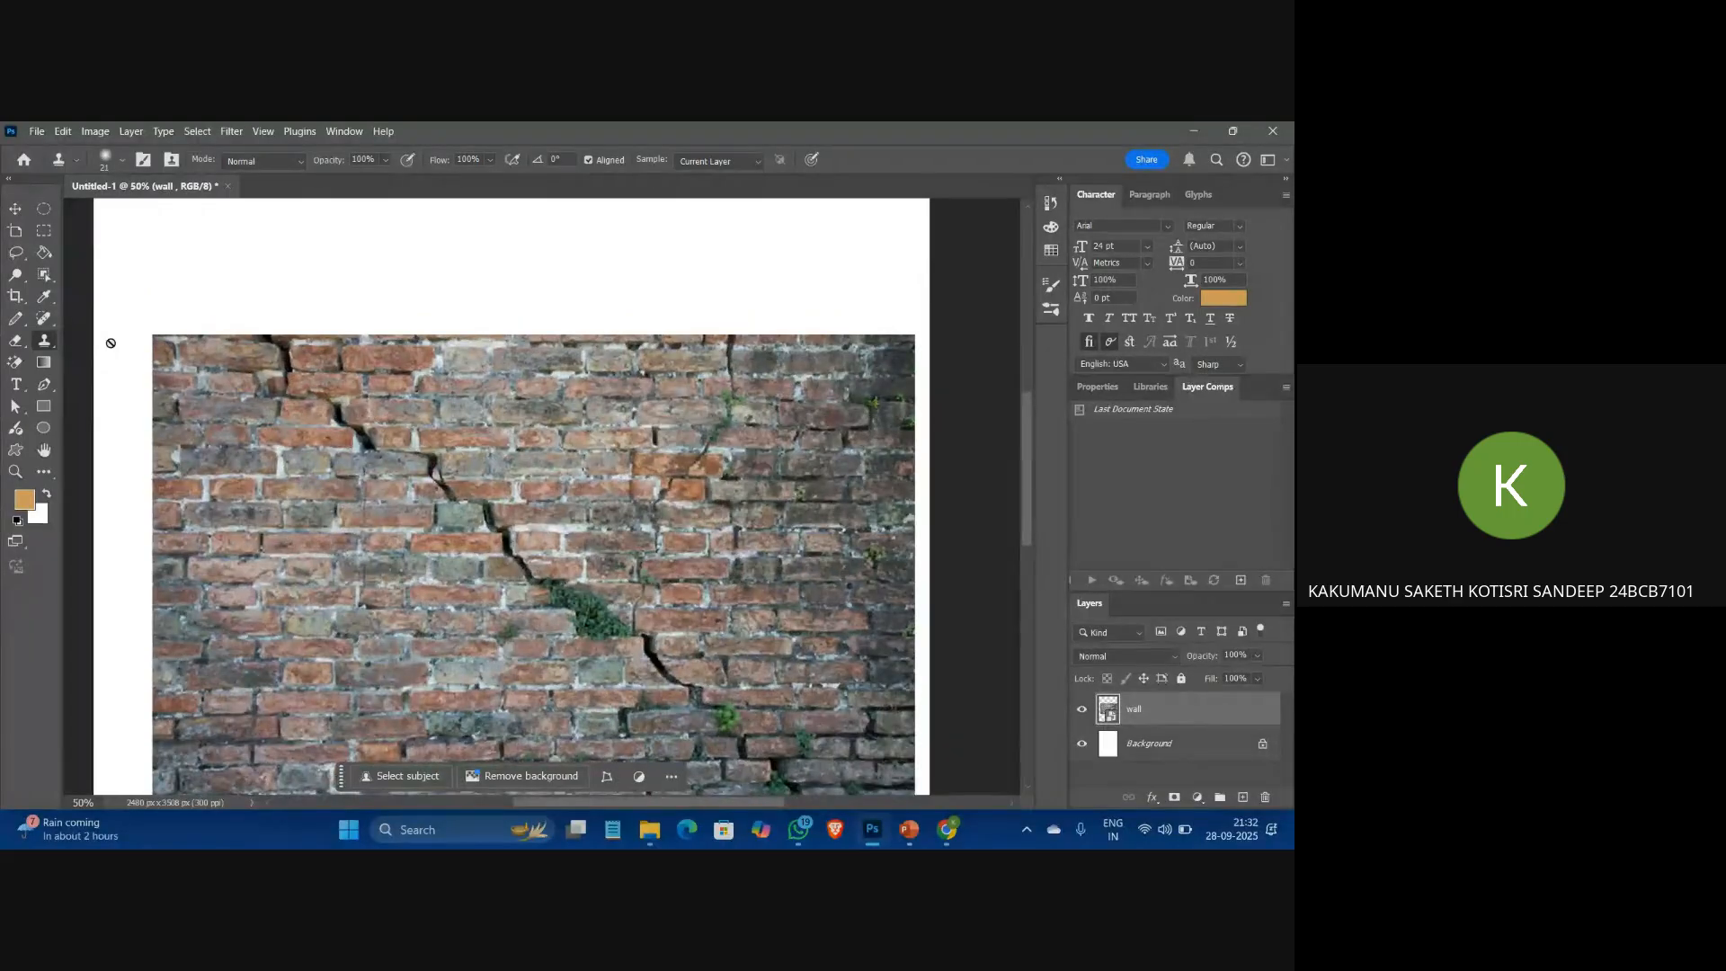
{"action": "scroll", "coordinate": [532, 449], "scroll_direction": "down", "scroll_amount": 4}
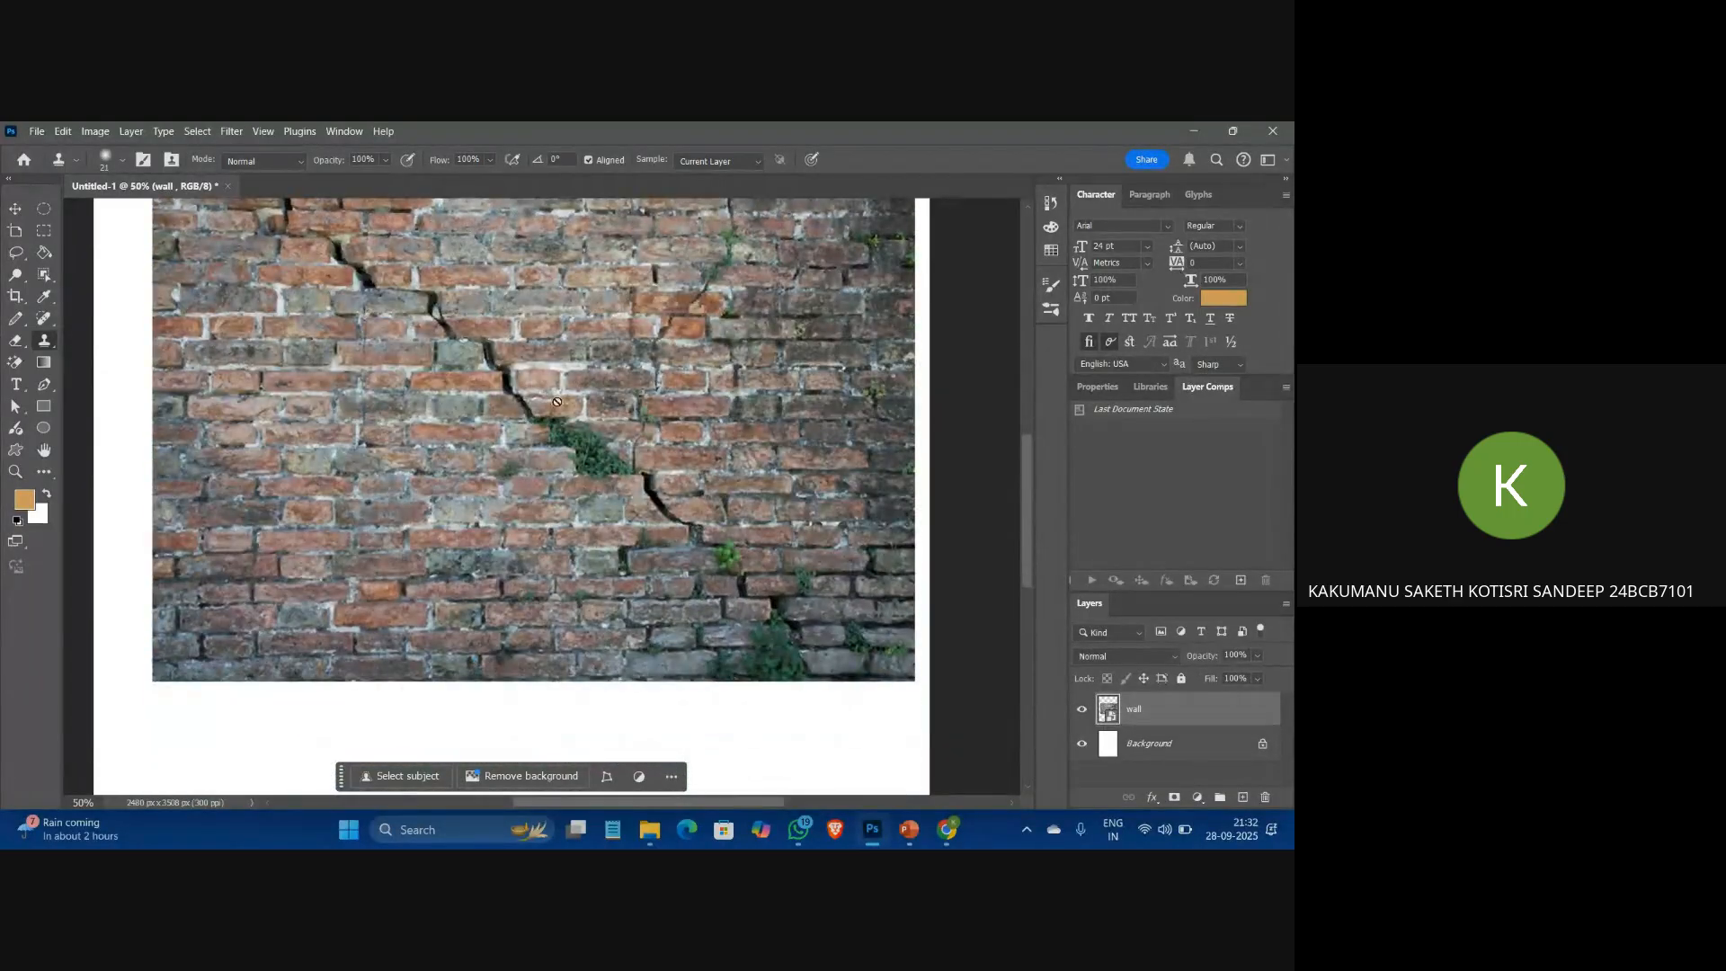
Try the Spot Healing Brush near the crack with Content-Aware type, declining to rasterize the smart object.
{"action": "left_click", "coordinate": [44, 319]}
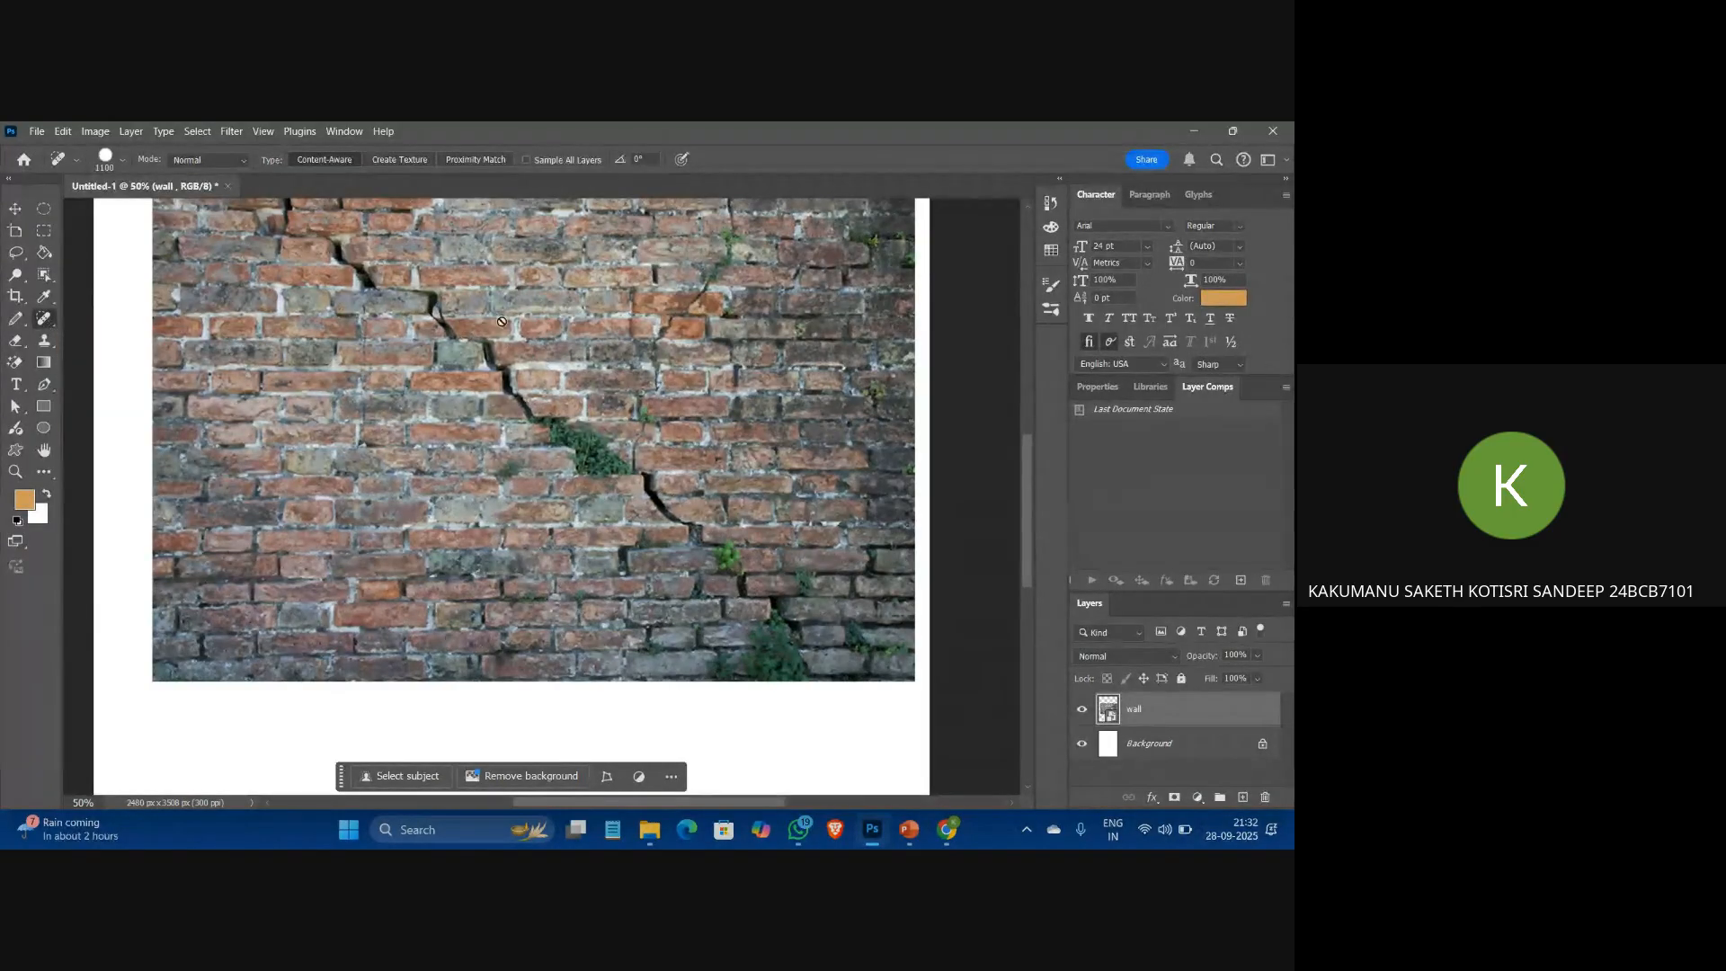
{"action": "left_click", "coordinate": [44, 296]}
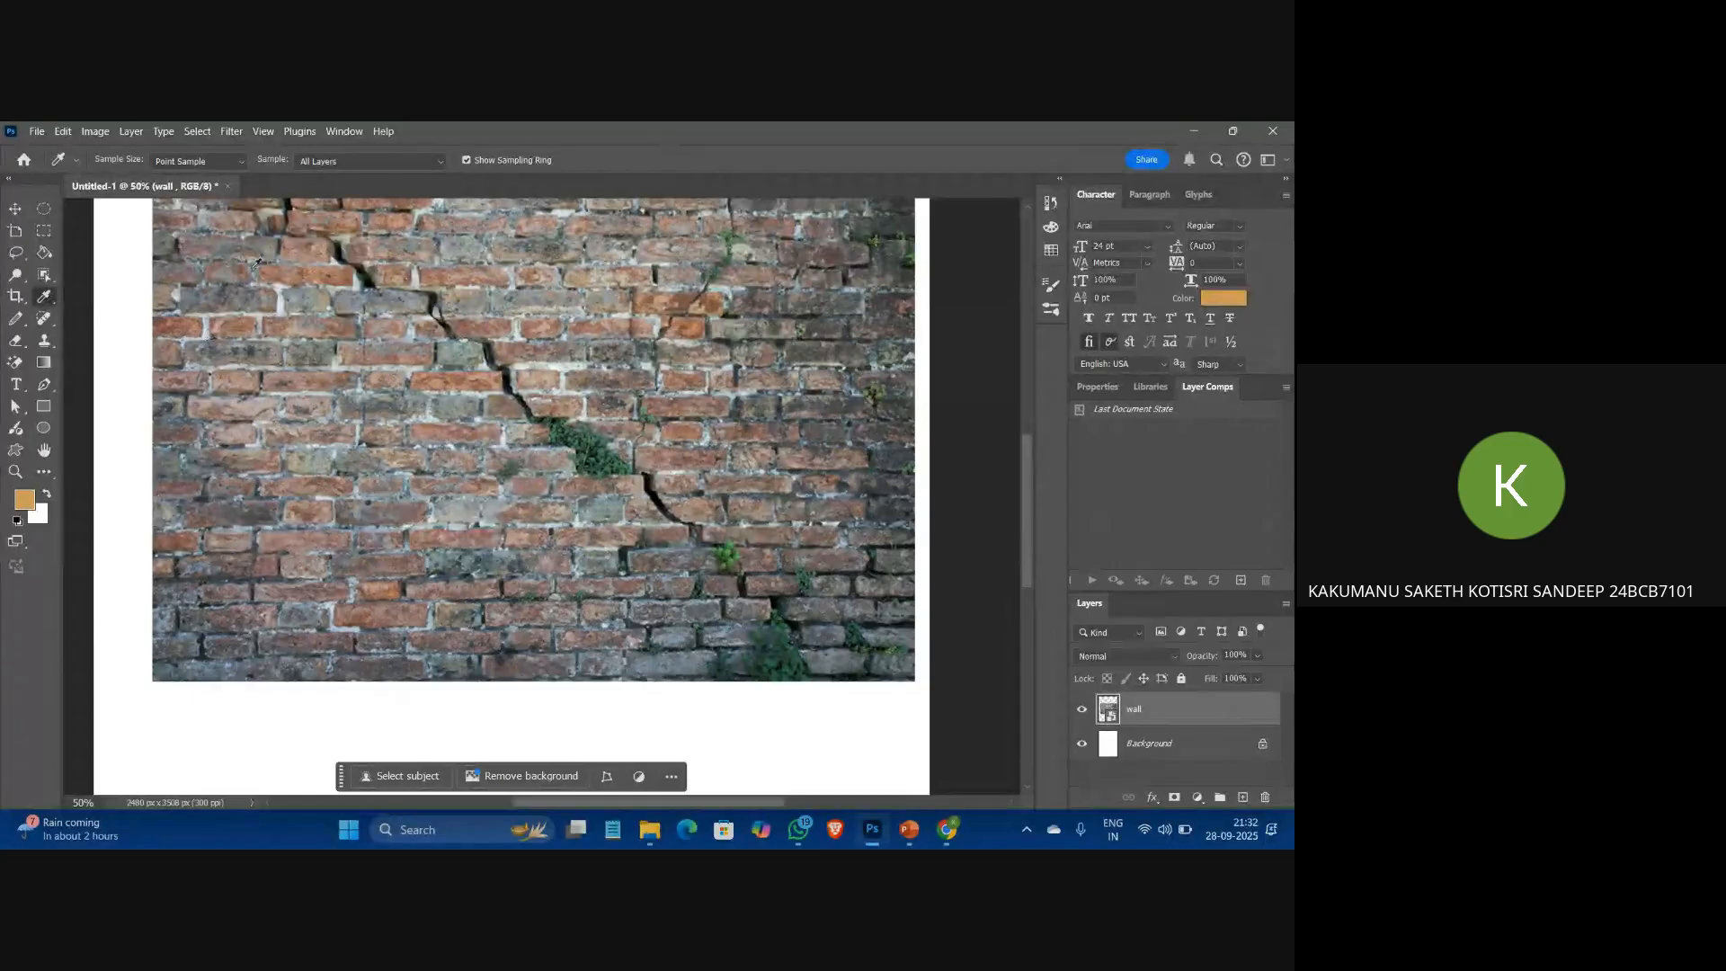
{"action": "left_click", "coordinate": [43, 318]}
{"action": "left_click", "coordinate": [316, 276]}
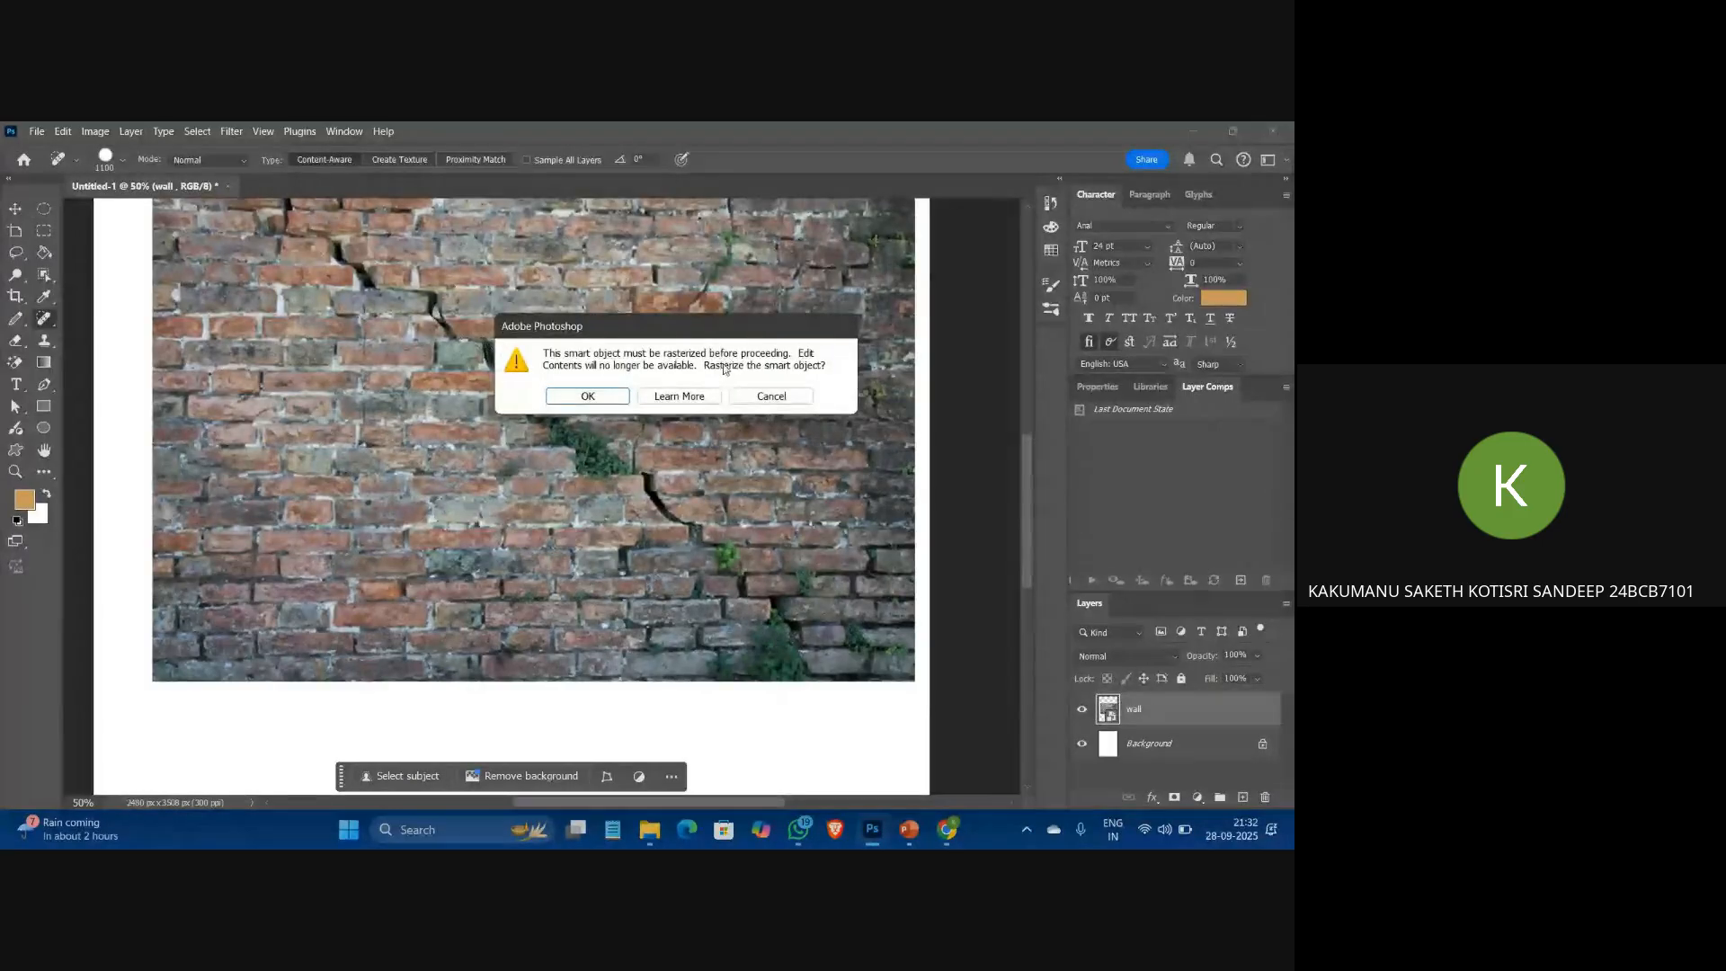
{"action": "left_click", "coordinate": [771, 402]}
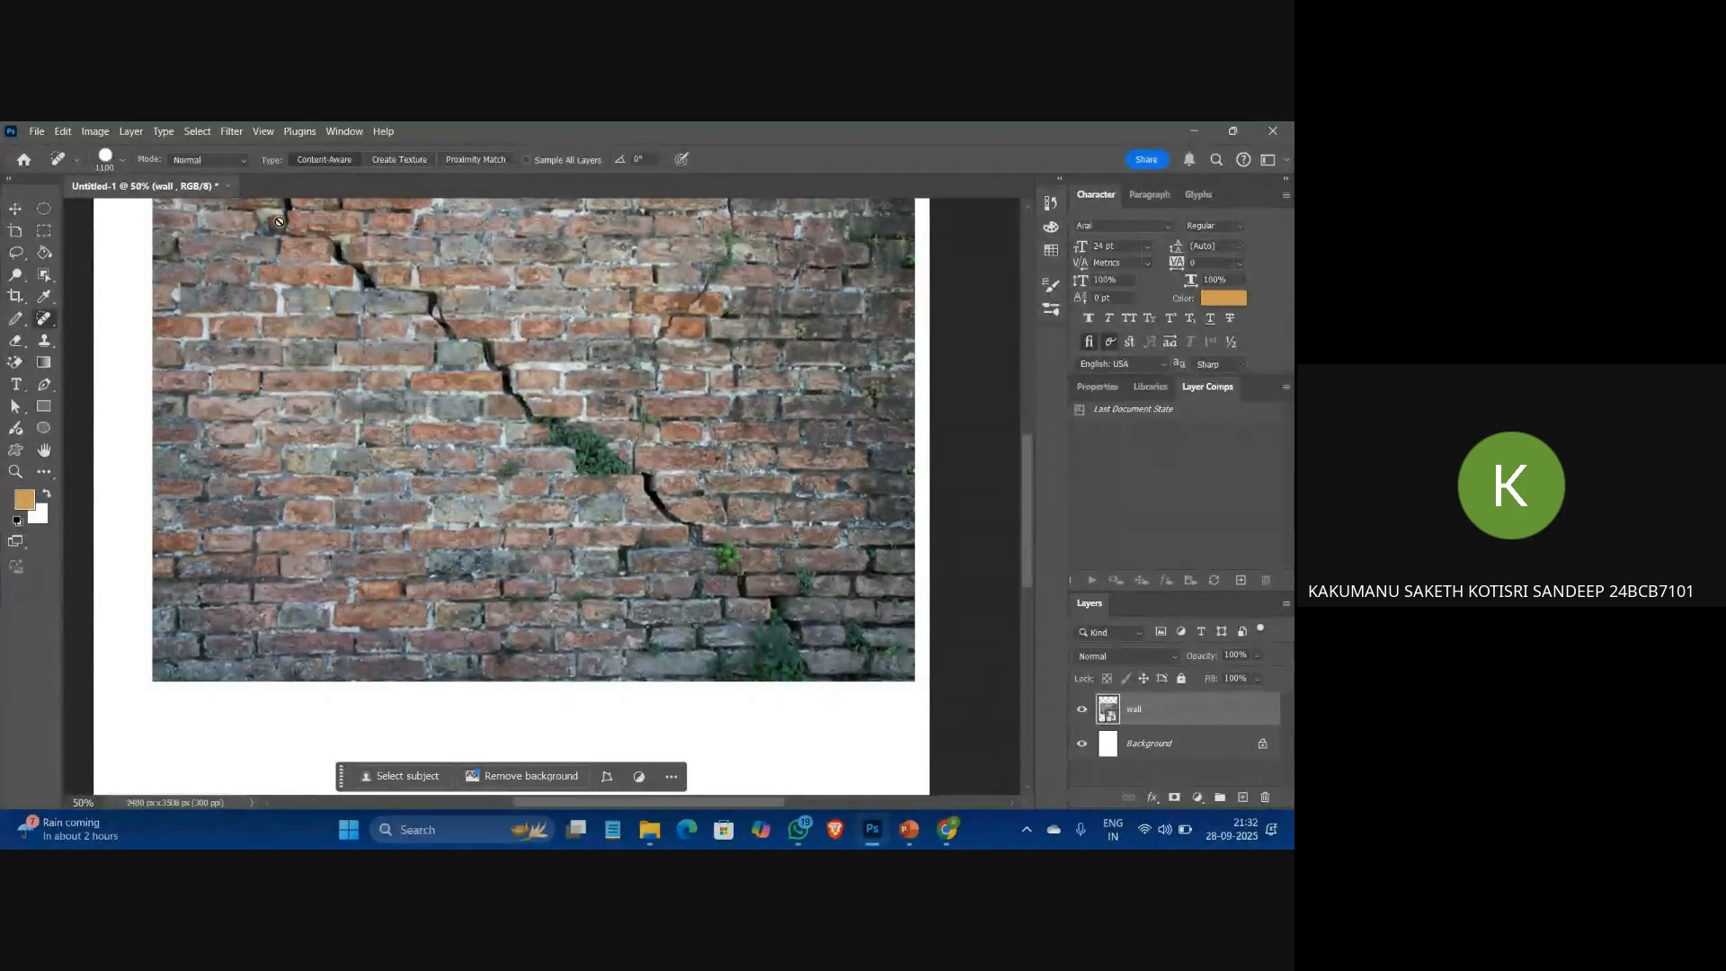
{"action": "scroll", "coordinate": [508, 427], "scroll_direction": "up", "scroll_amount": 2}
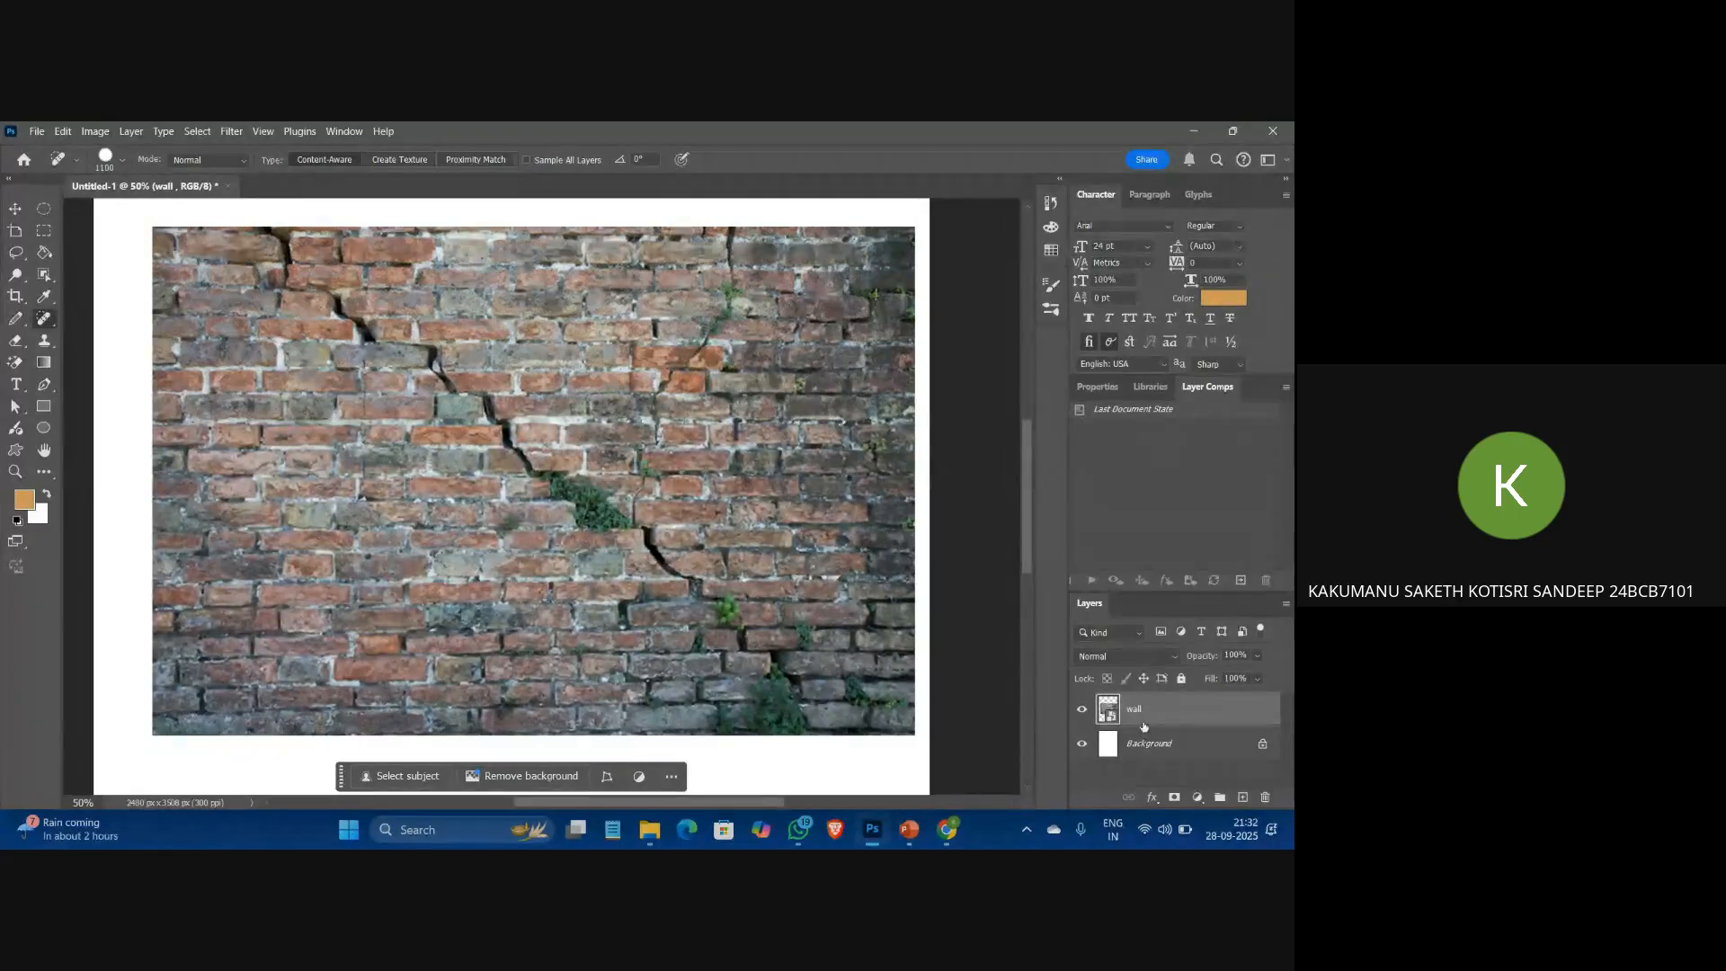
Create a new empty layer named Layer 1 in Normal mode above the wall layer.
{"action": "right_click", "coordinate": [1124, 719]}
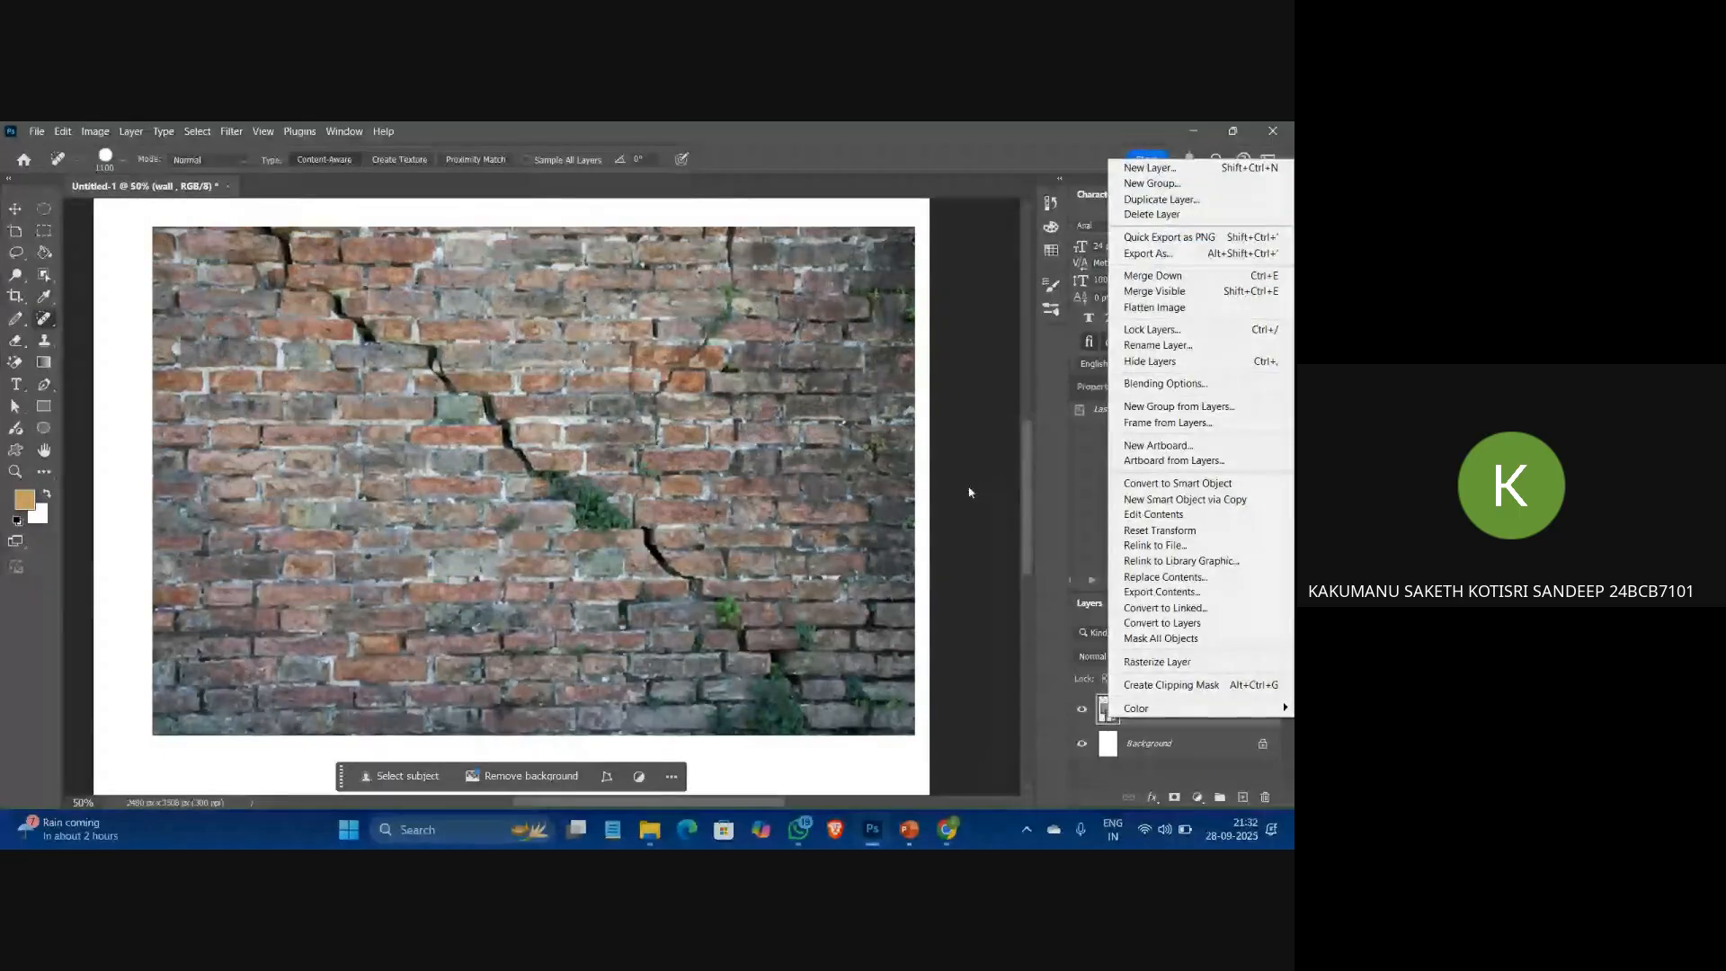
{"action": "left_click", "coordinate": [1150, 167]}
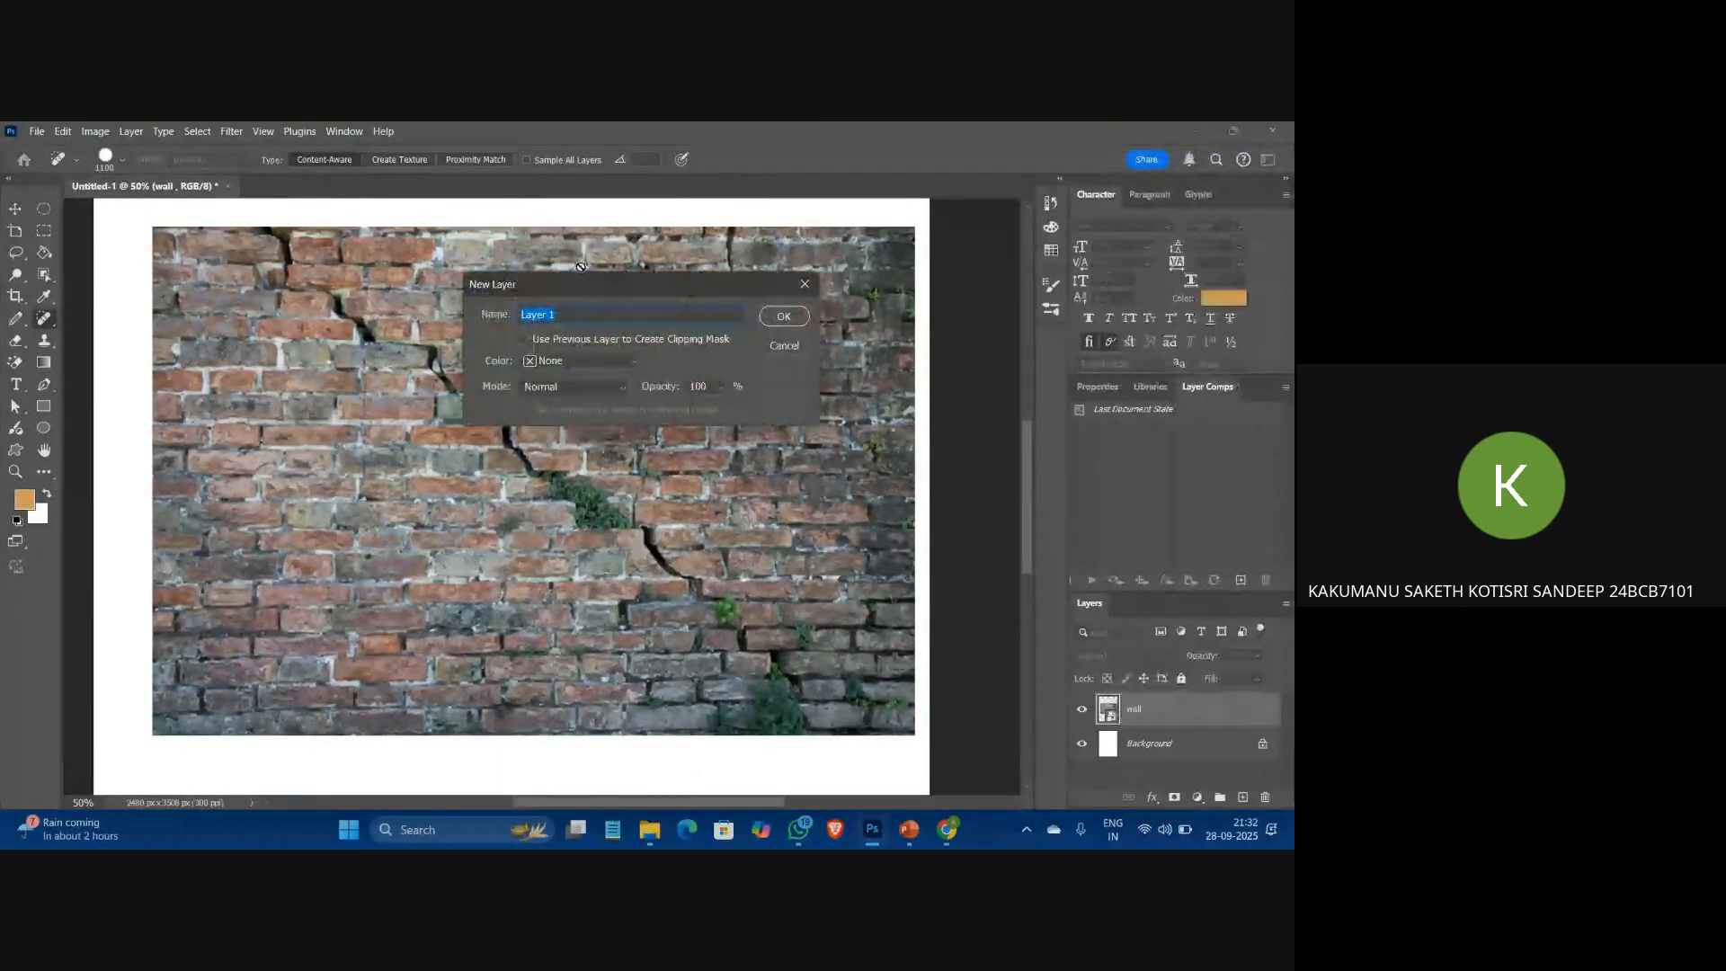
{"action": "left_click", "coordinate": [764, 316]}
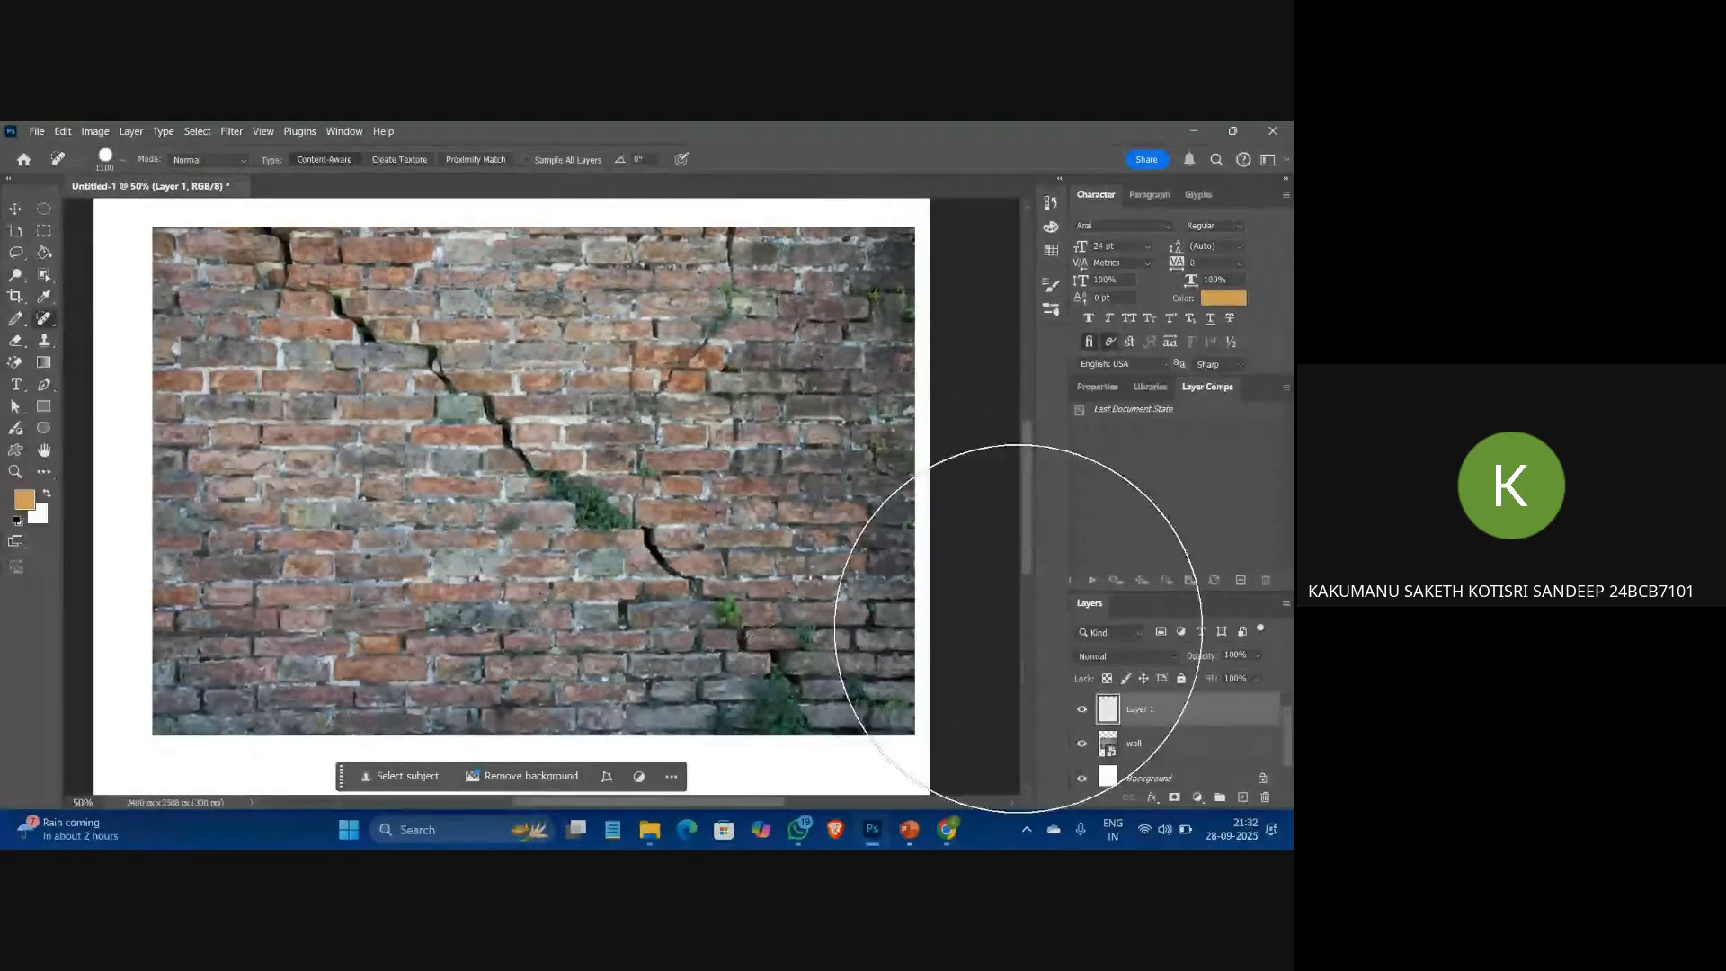
{"action": "scroll", "coordinate": [998, 570], "scroll_direction": "down", "scroll_amount": 1}
Select the wall layer and move the brick image toward the page's left edge with the Move tool.
{"action": "left_click", "coordinate": [1135, 741]}
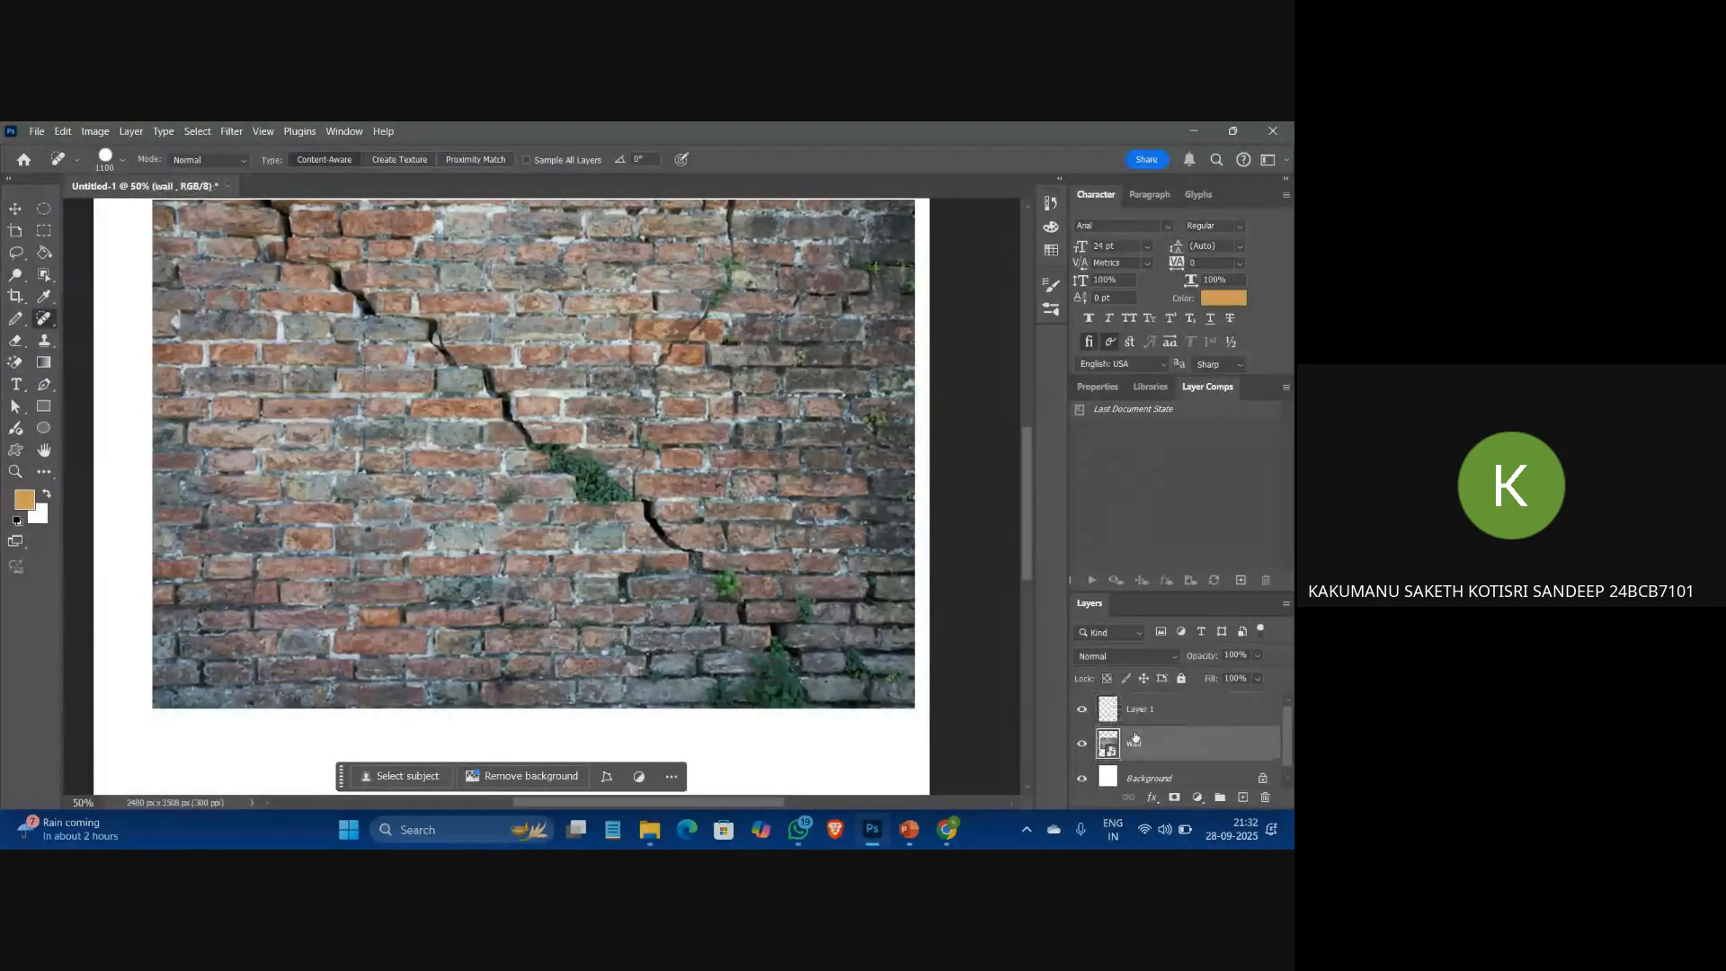
{"action": "left_click", "coordinate": [16, 208]}
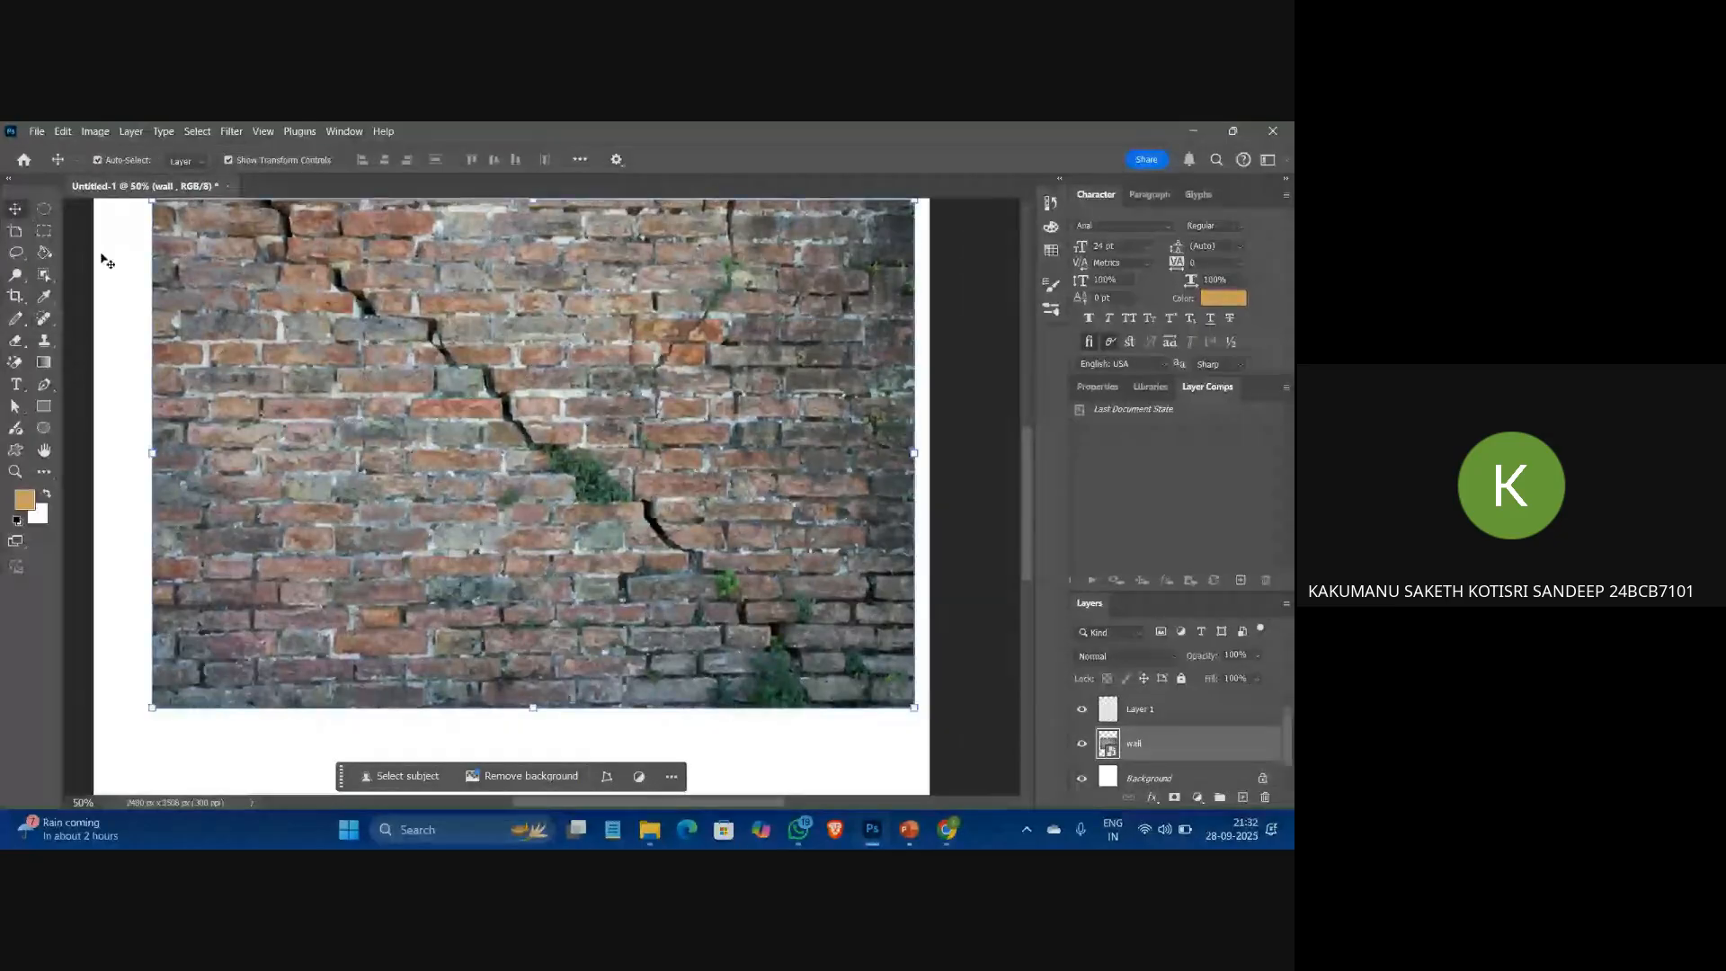
{"action": "left_click_drag", "start_coordinate": [700, 589], "coordinate": [700, 517]}
{"action": "scroll", "coordinate": [701, 517], "scroll_direction": "down", "scroll_amount": 1}
{"action": "left_click_drag", "start_coordinate": [758, 421], "coordinate": [683, 499]}
{"action": "scroll", "coordinate": [683, 499], "scroll_direction": "down", "scroll_amount": 1}
{"action": "scroll", "coordinate": [1135, 708], "scroll_direction": "right", "scroll_amount": 1}
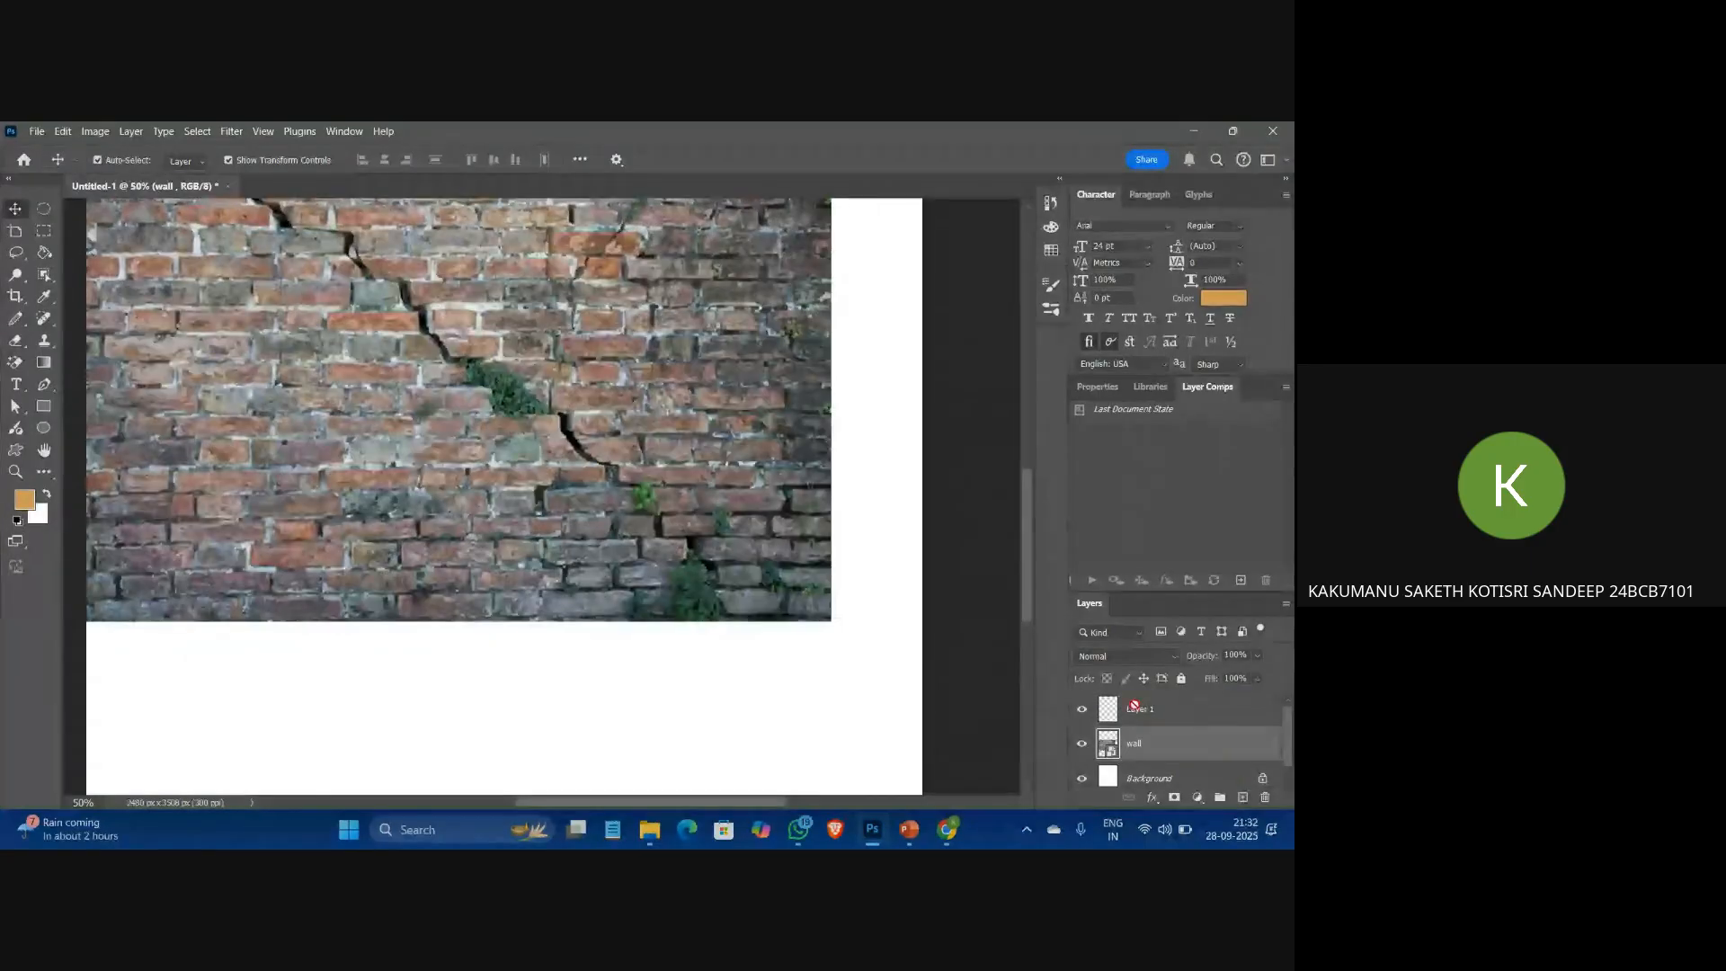
Toggle the wall layer's visibility off and on, and delete the layer.
{"action": "left_click", "coordinate": [1135, 708]}
{"action": "scroll", "coordinate": [842, 555], "scroll_direction": "up", "scroll_amount": 1}
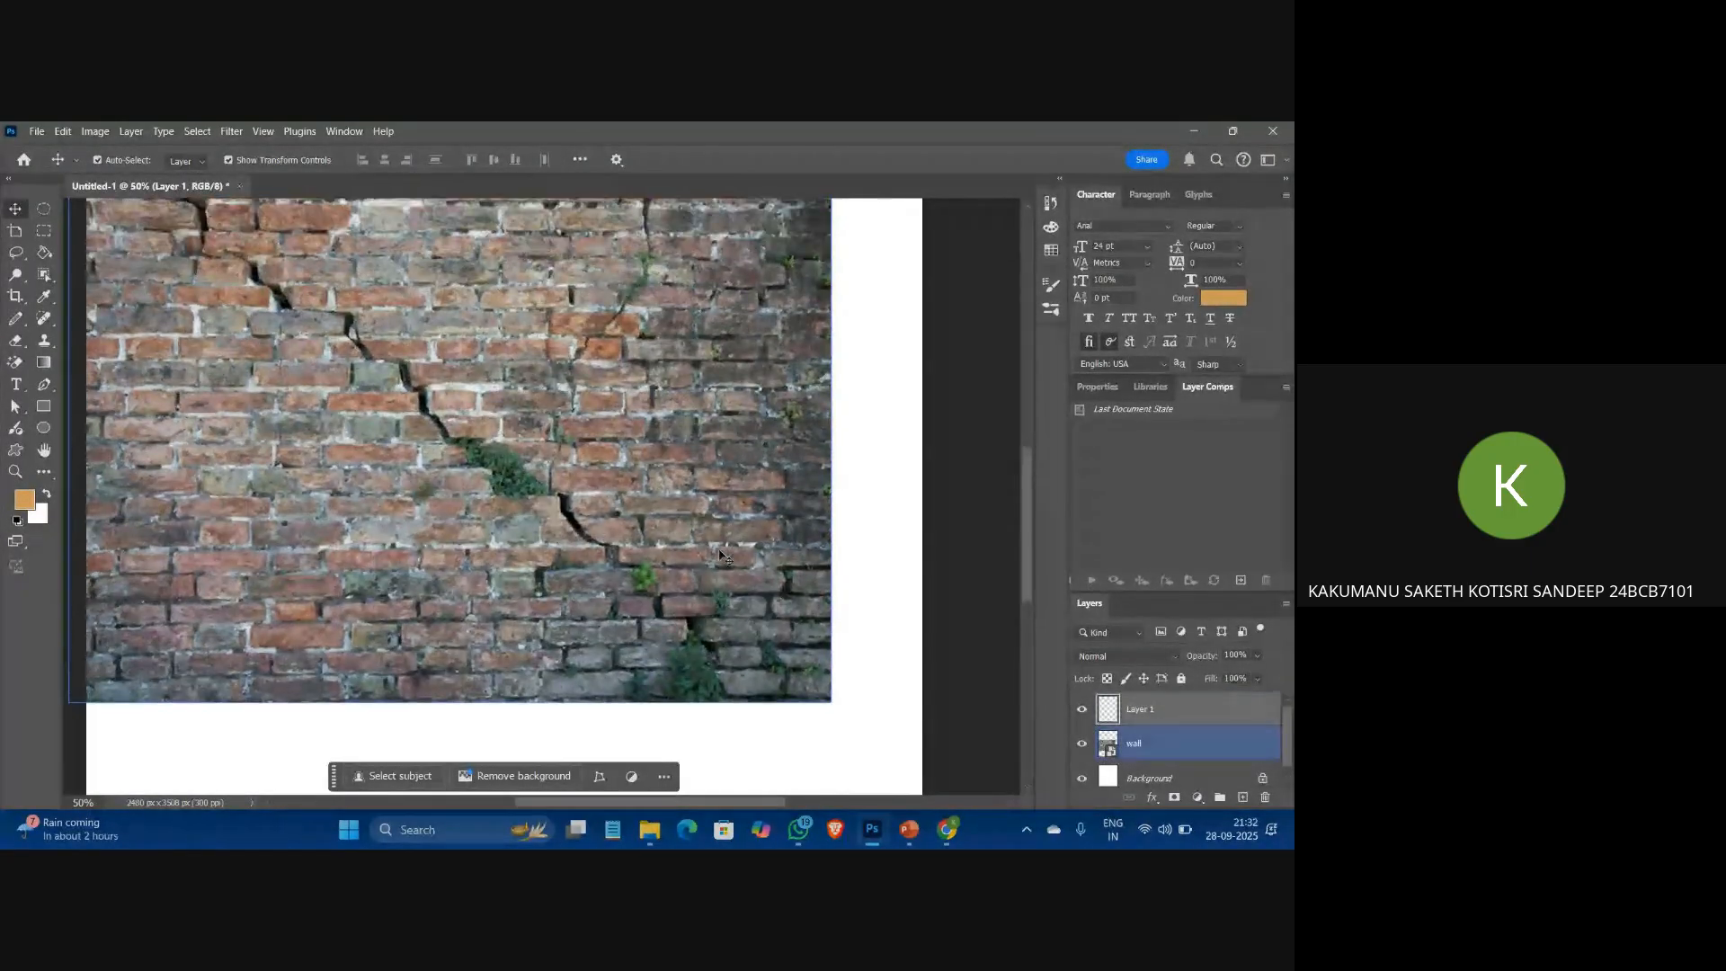
{"action": "left_click", "coordinate": [1135, 742]}
{"action": "left_click", "coordinate": [1083, 744]}
{"action": "left_click", "coordinate": [1083, 745]}
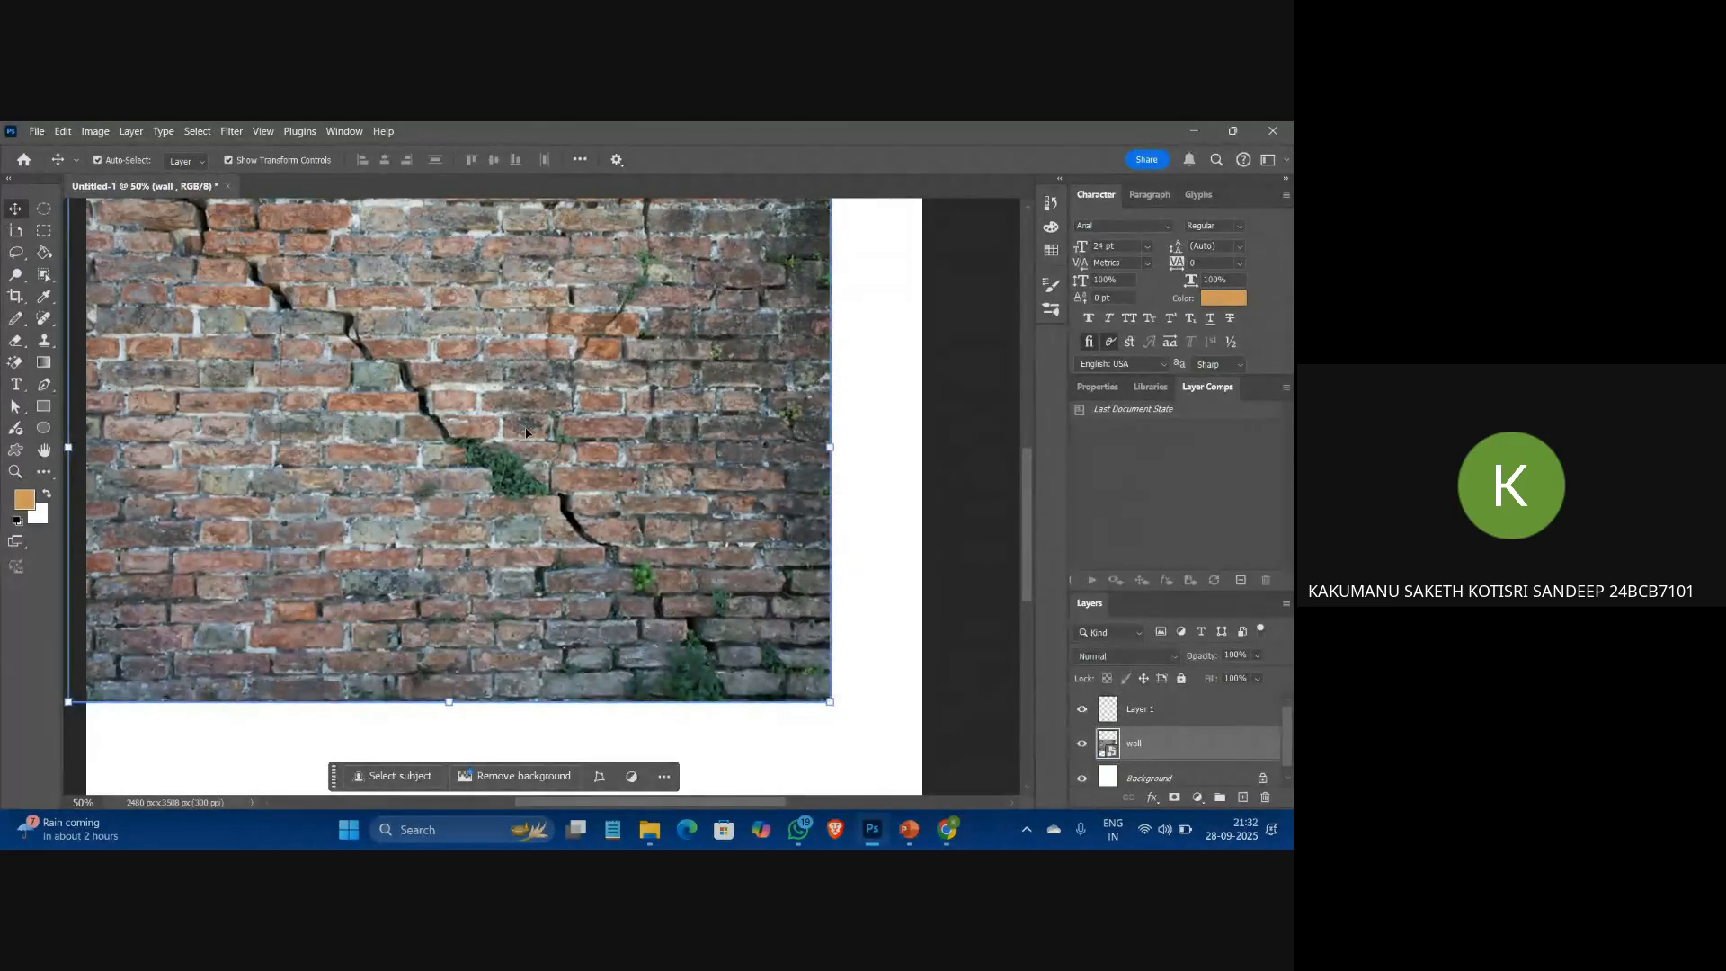
{"action": "key", "text": "Delete"}
Copy wall.png from the photoshop workshop folder in File Explorer, return to Photoshop, and select Layer 1.
{"action": "key", "text": "alt+Tab"}
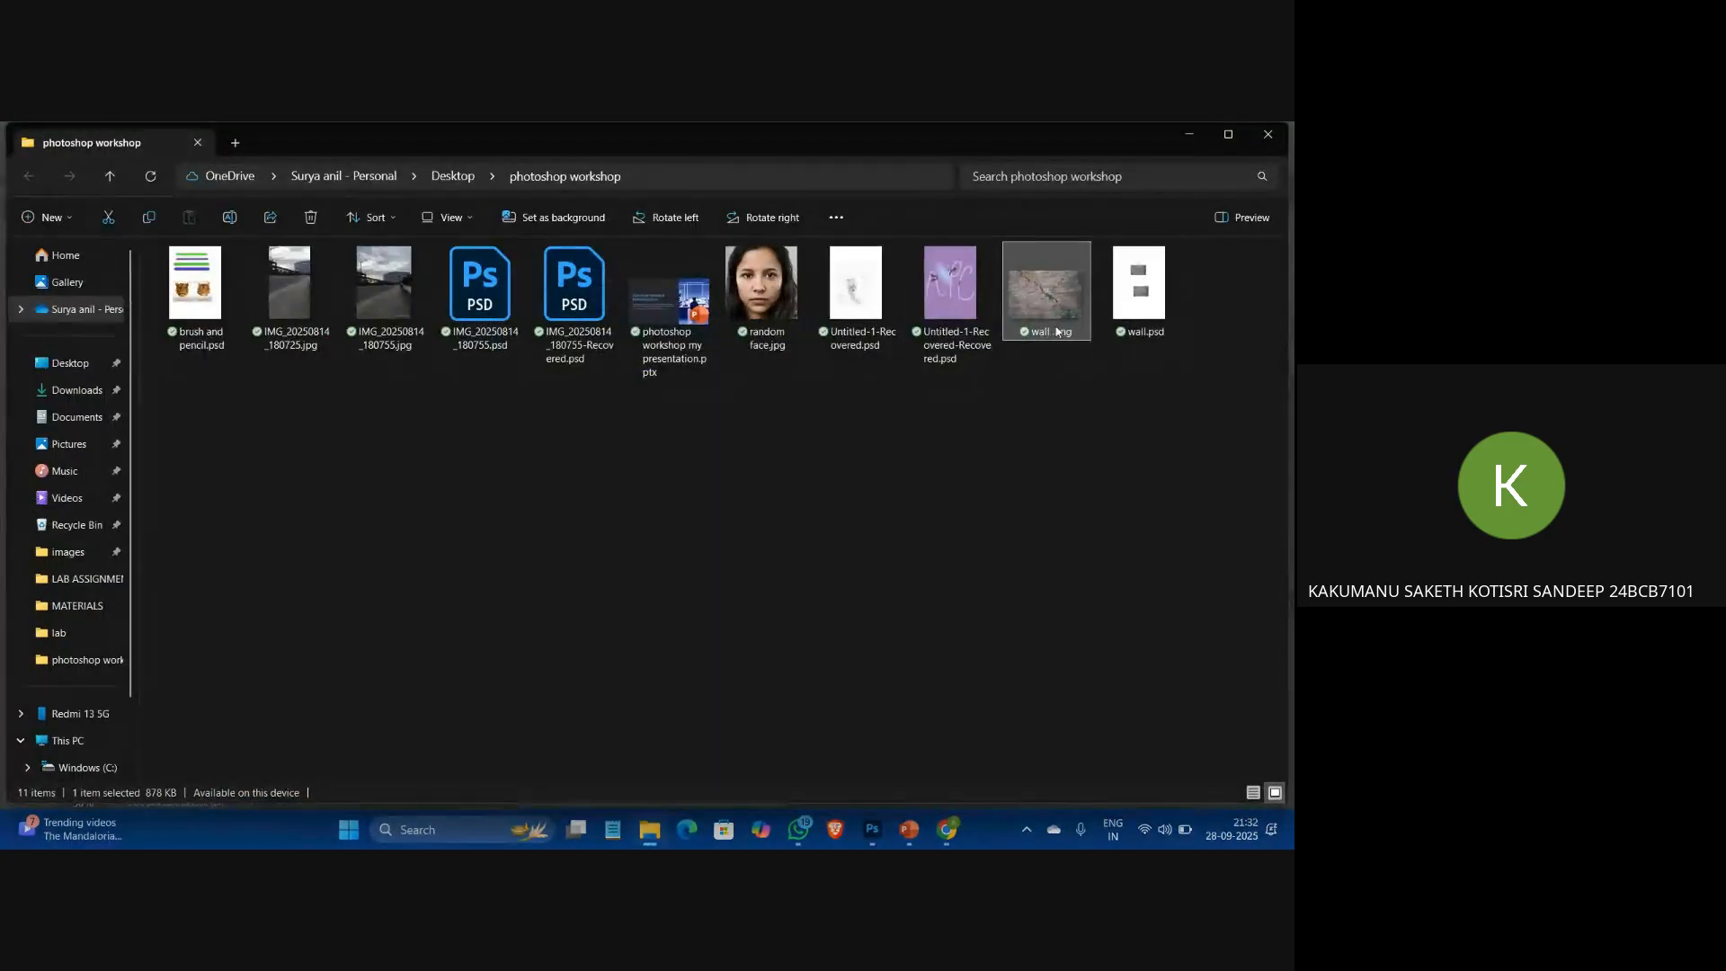
{"action": "key", "text": "alt+Tab"}
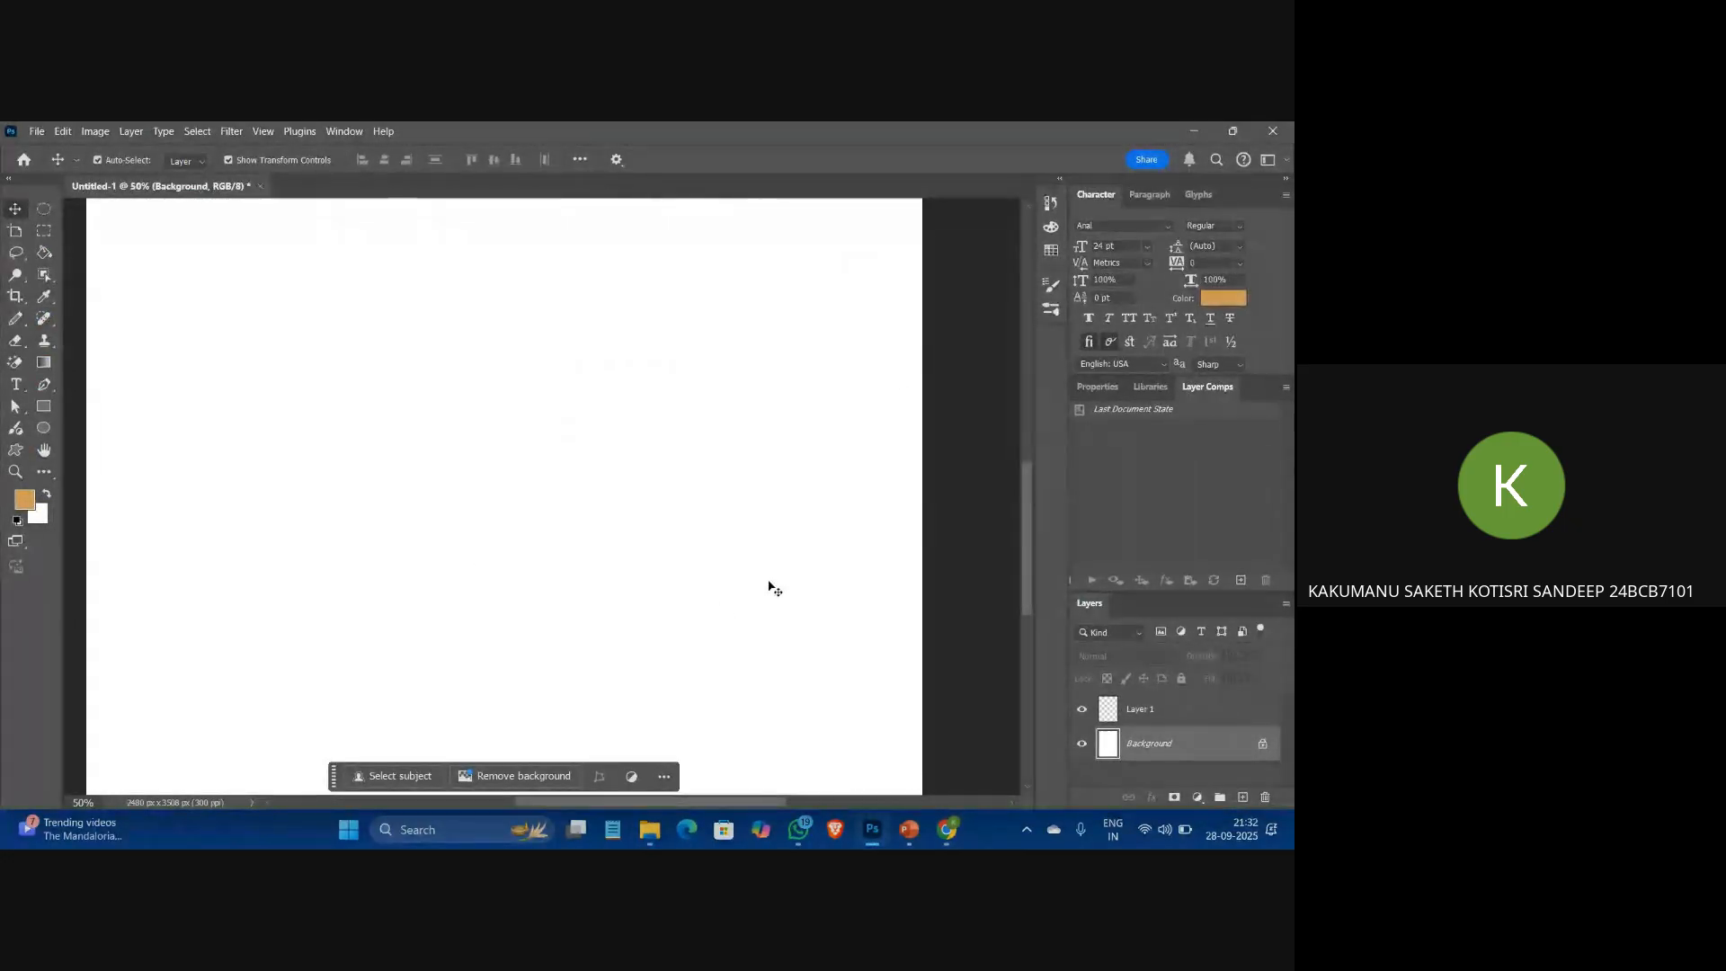
{"action": "left_click", "coordinate": [1140, 709]}
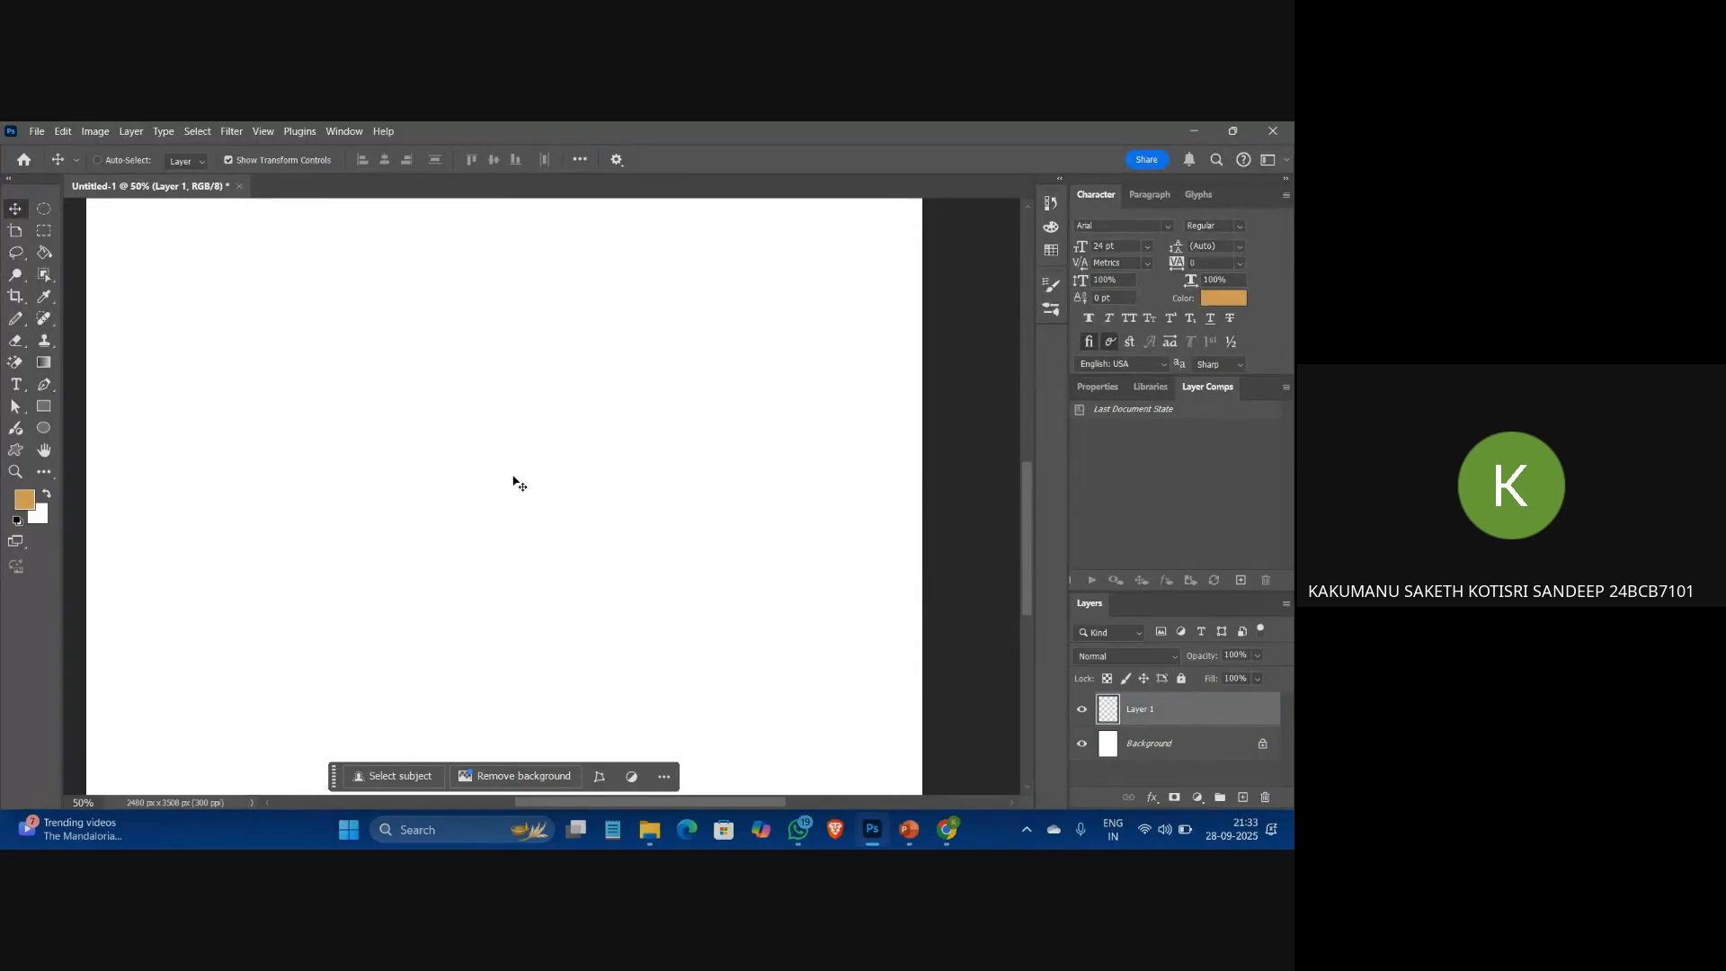
{"action": "scroll", "coordinate": [558, 509], "scroll_direction": "up", "scroll_amount": 2}
Copy wall.png from the photoshop workshop folder in File Explorer and try to paste it onto Layer 1 in Photoshop.
{"action": "key", "text": "alt+Tab"}
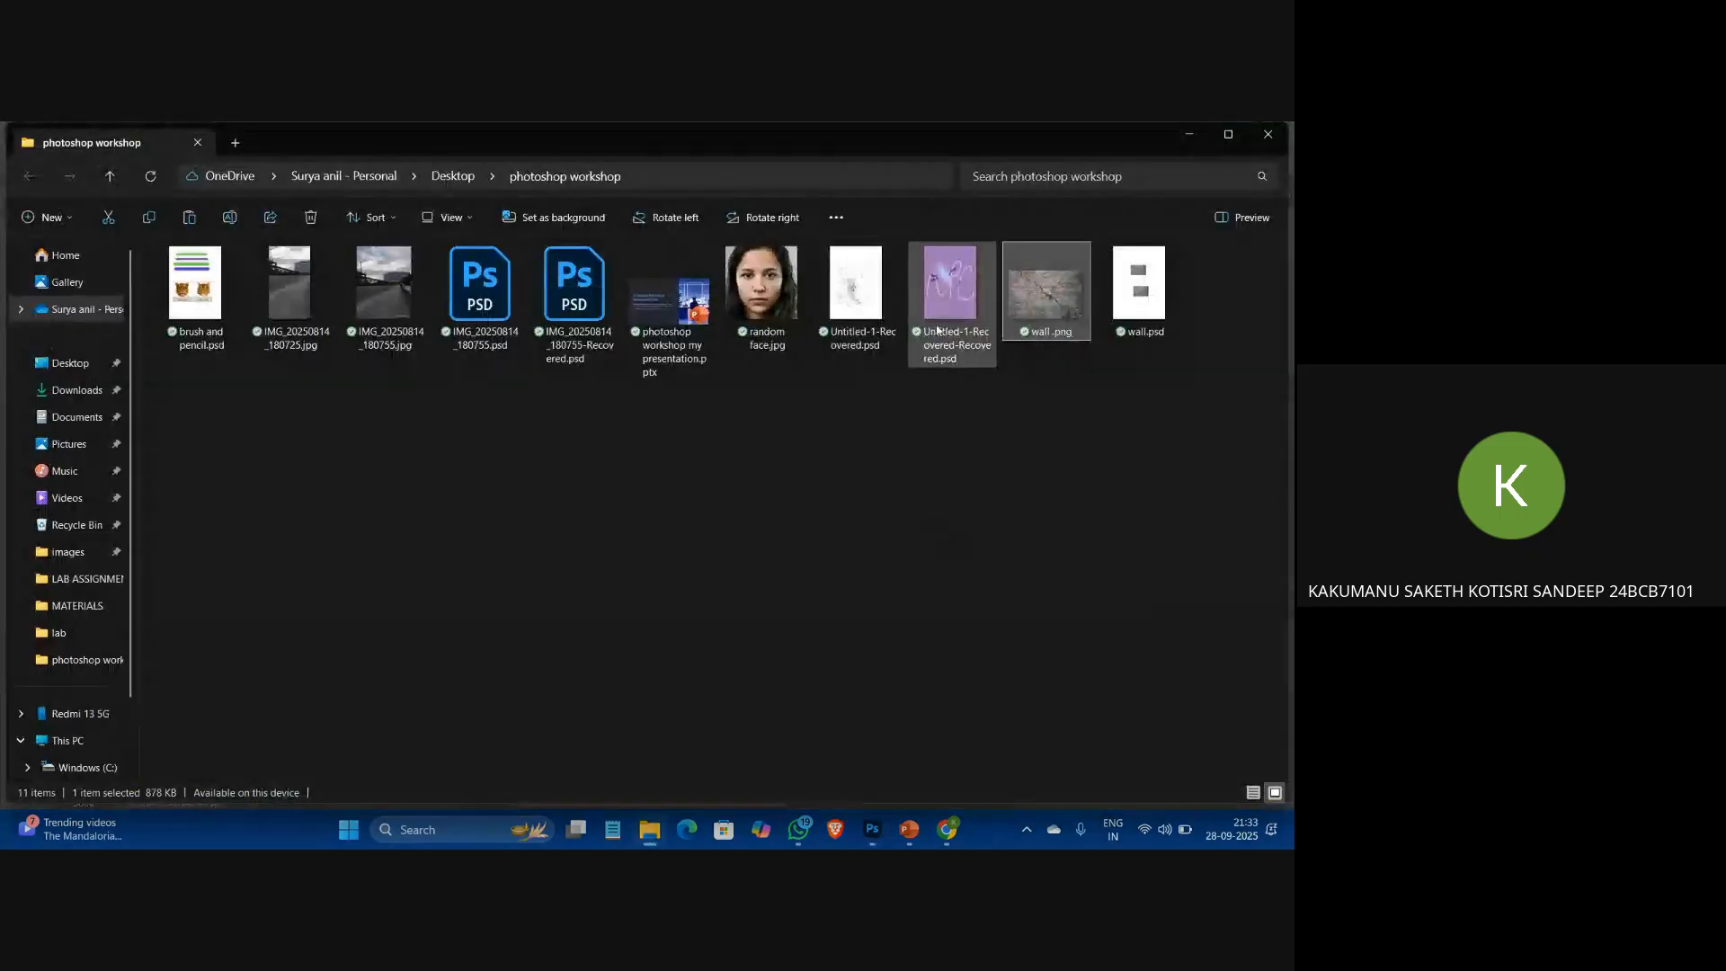
{"action": "right_click", "coordinate": [1049, 300]}
{"action": "left_click", "coordinate": [871, 160]}
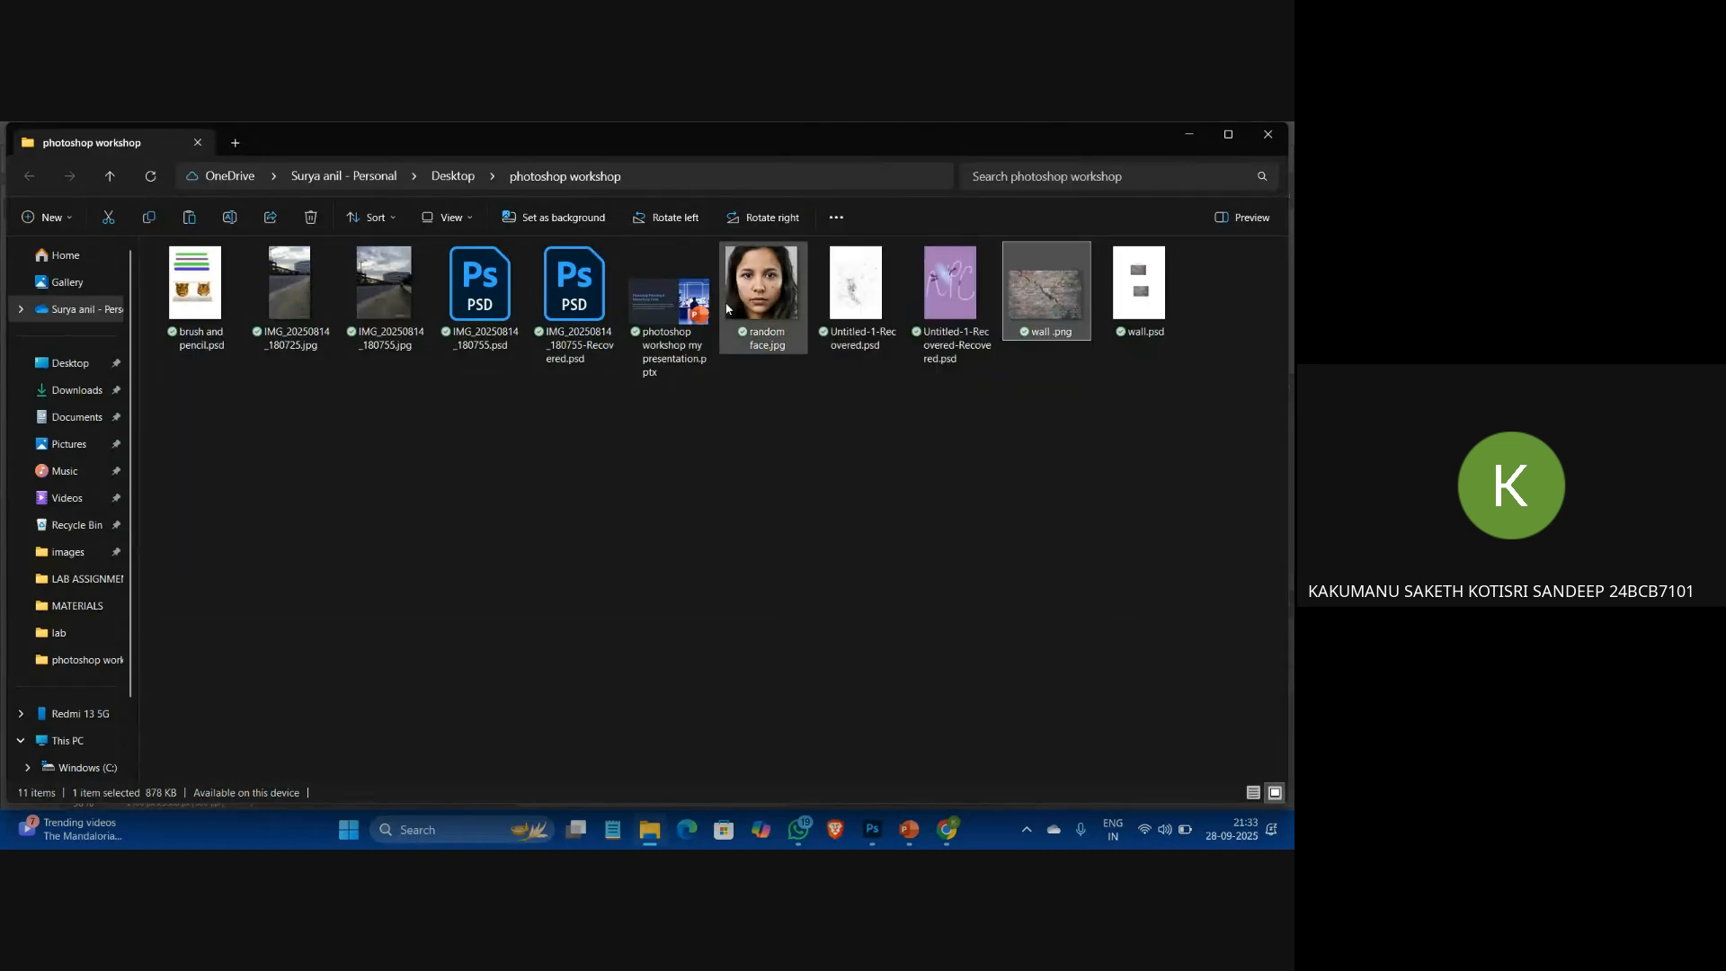
{"action": "key", "text": "alt+Tab"}
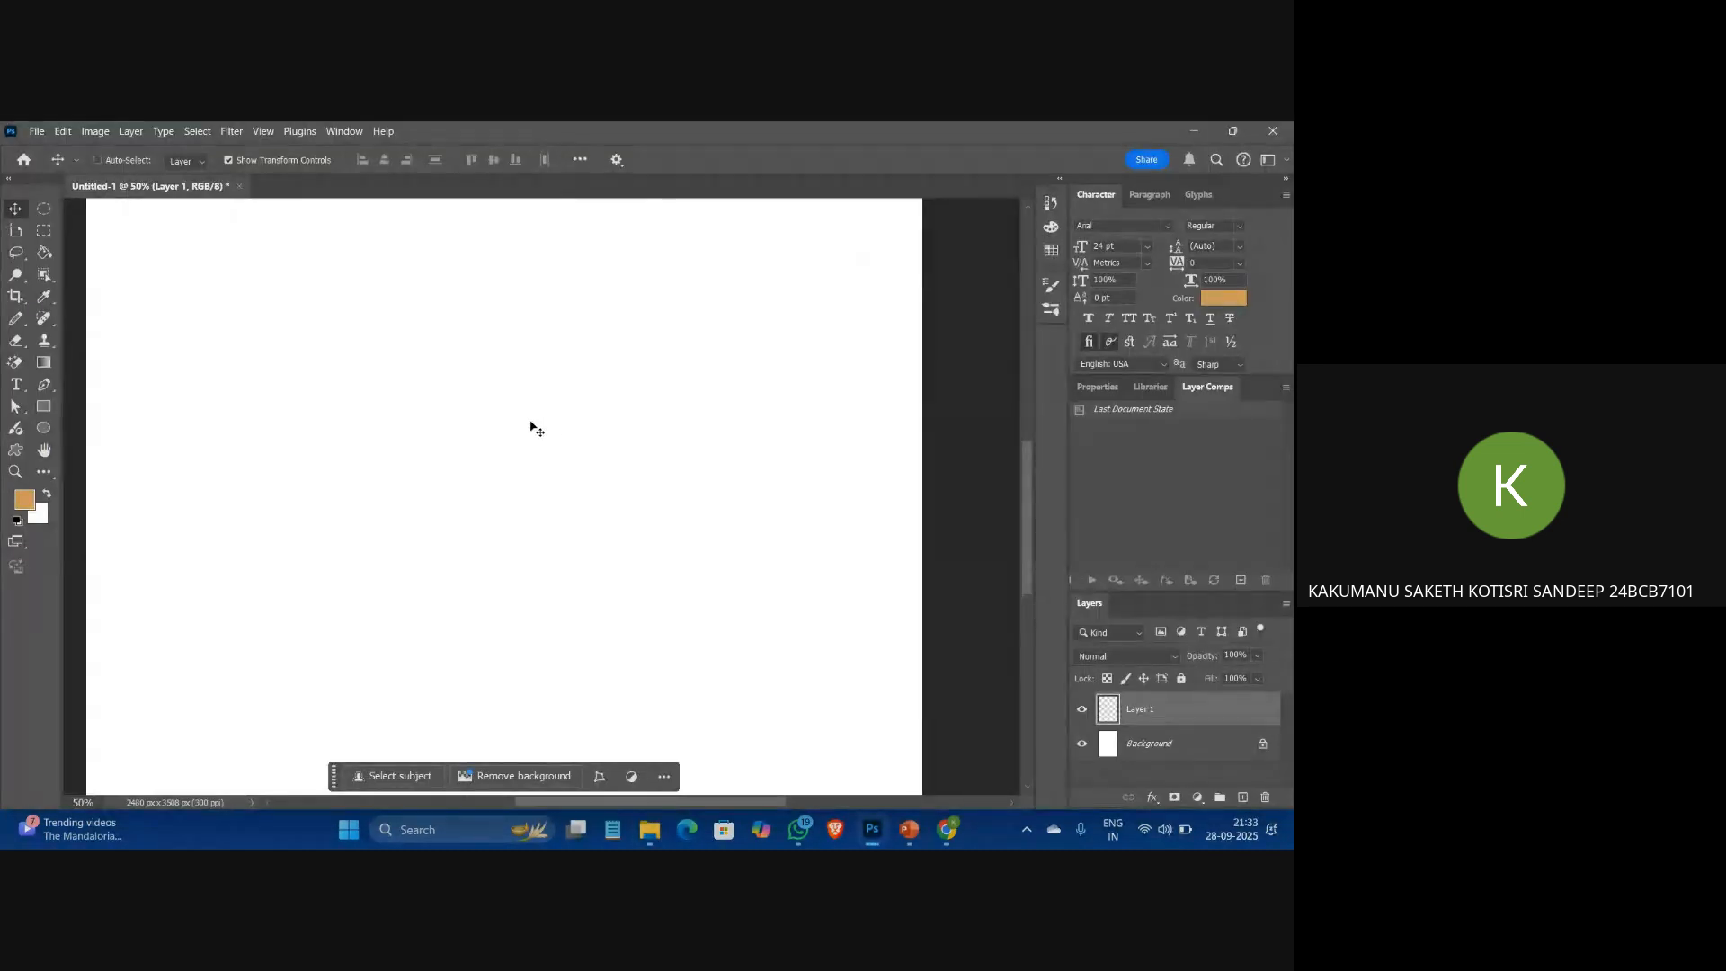
{"action": "right_click", "coordinate": [491, 395]}
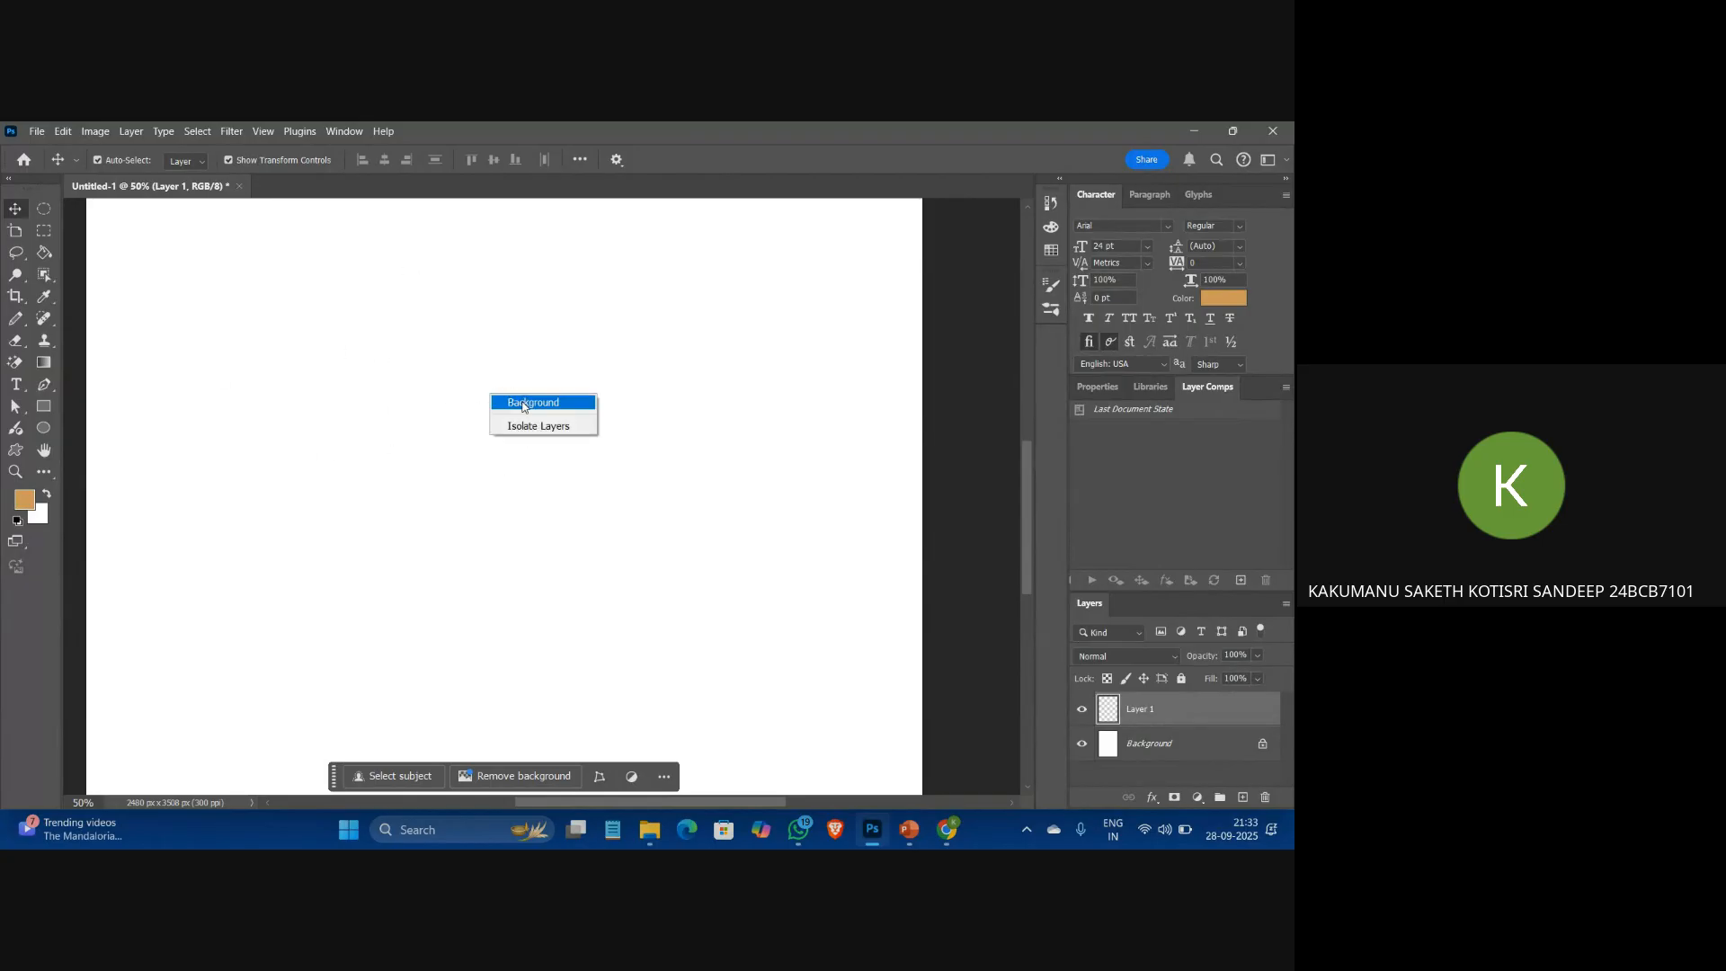
{"action": "left_click", "coordinate": [1115, 710]}
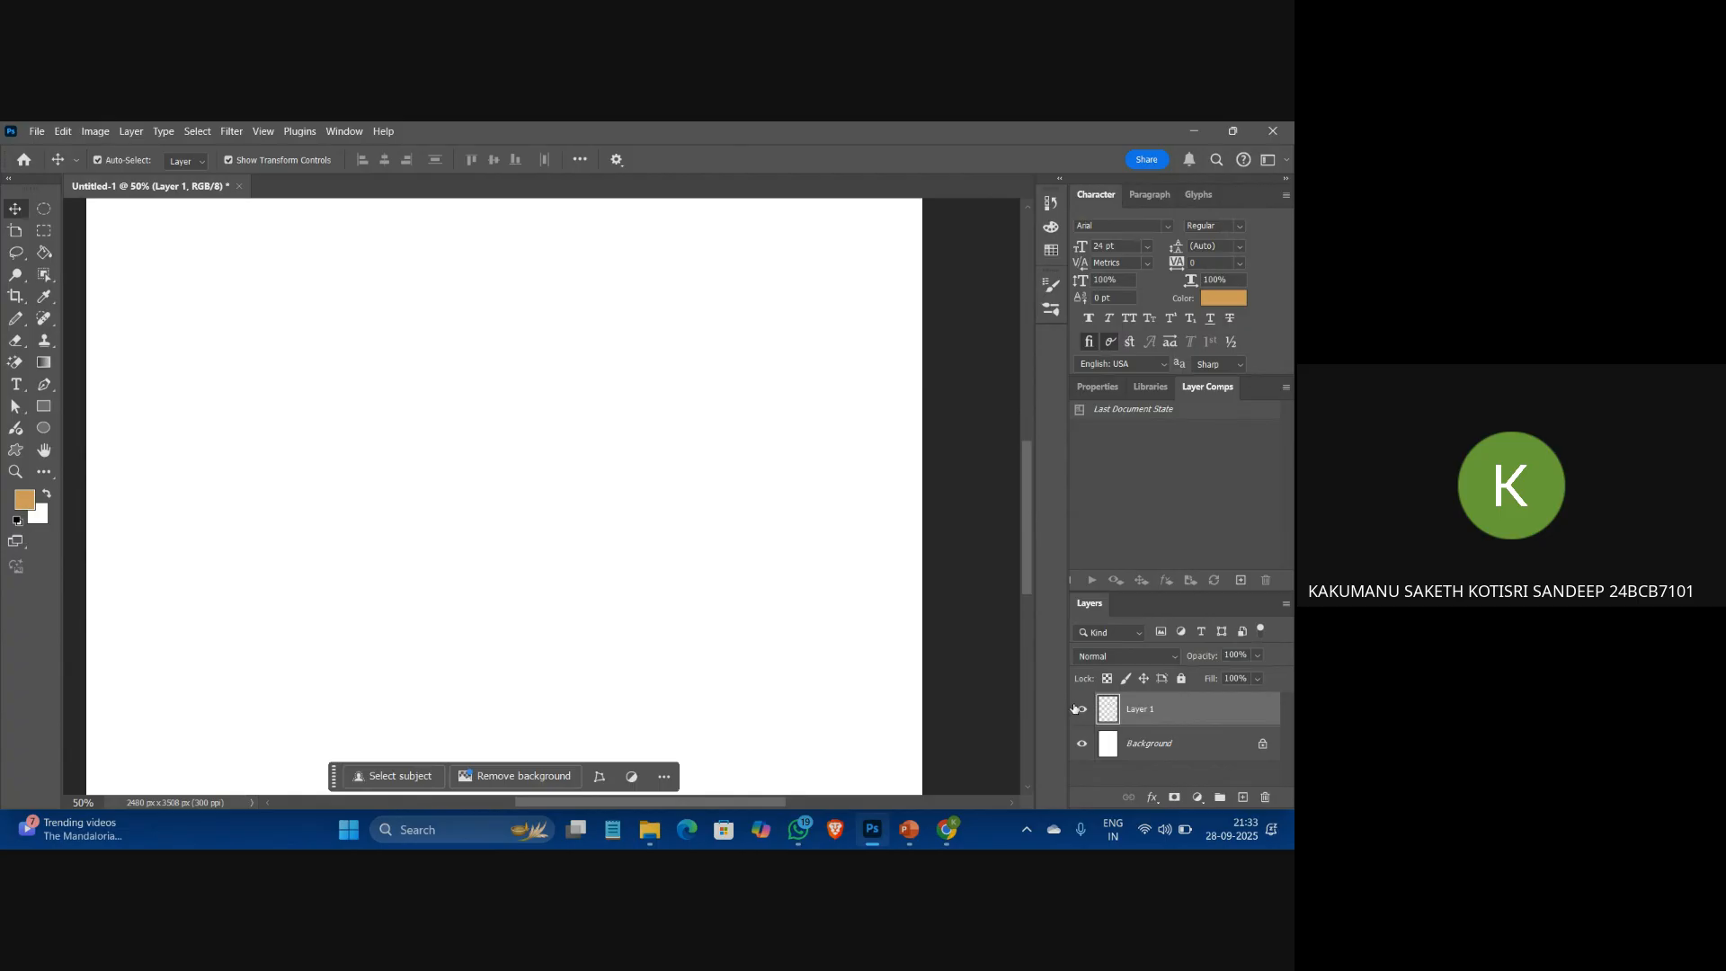
{"action": "right_click", "coordinate": [471, 412]}
{"action": "left_click", "coordinate": [543, 419]}
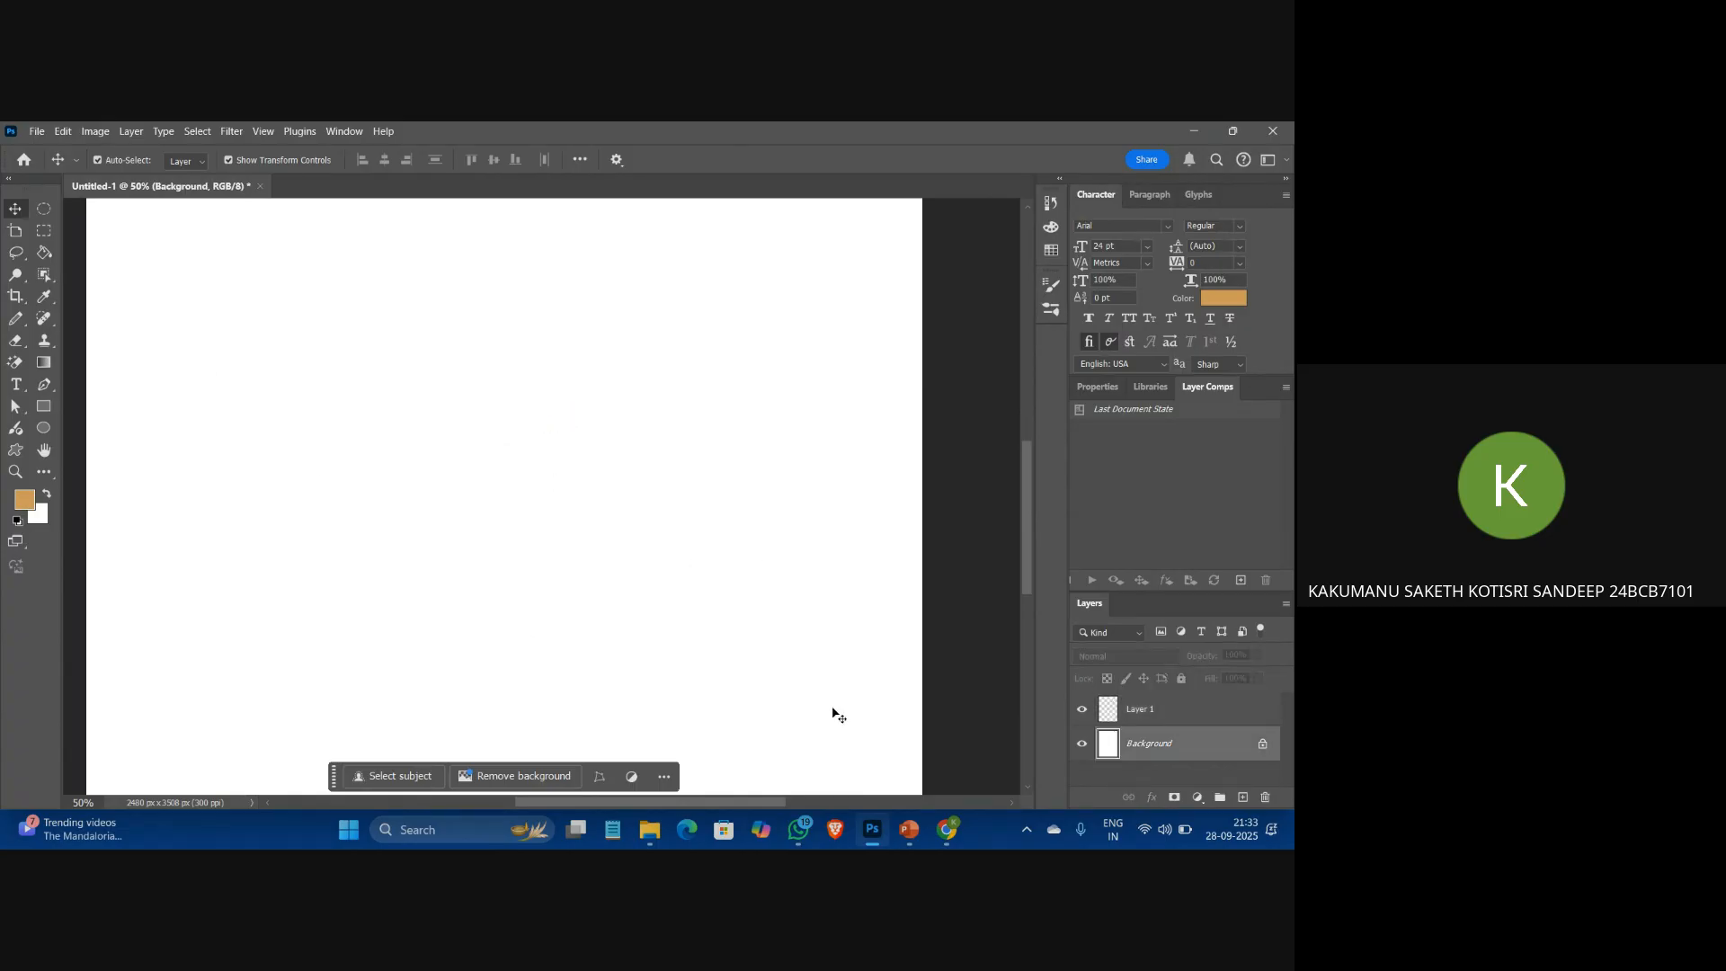
{"action": "left_click", "coordinate": [1114, 708]}
{"action": "left_click", "coordinate": [506, 483]}
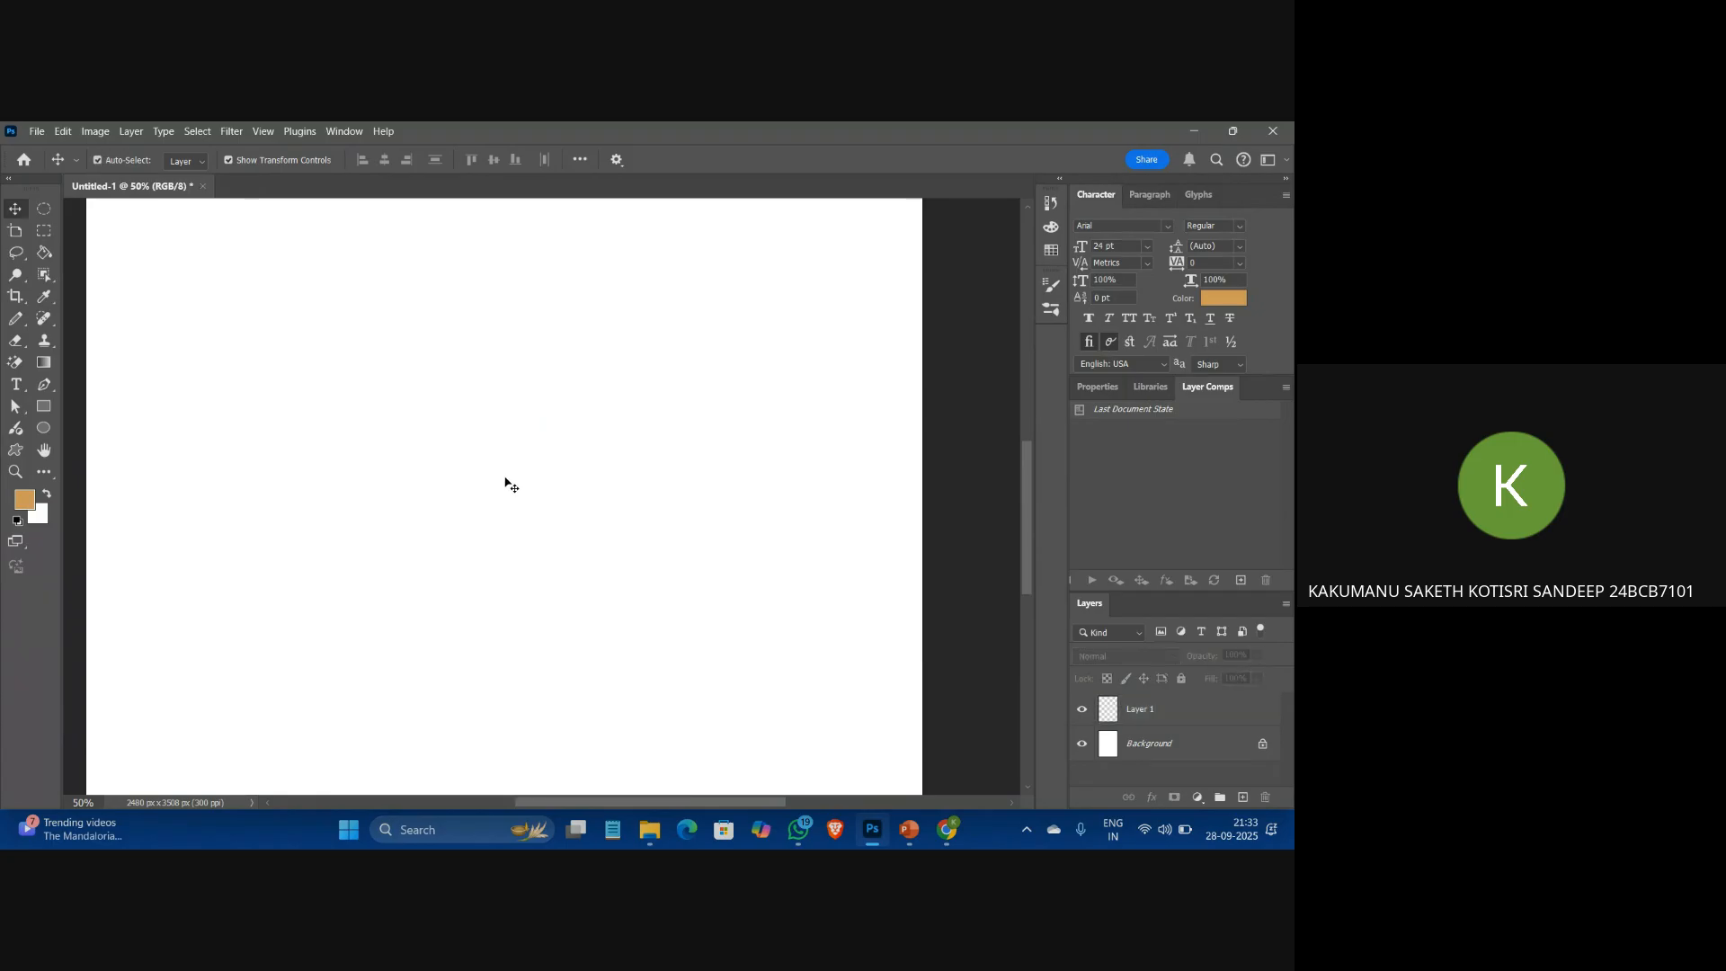
{"action": "left_click", "coordinate": [1111, 710]}
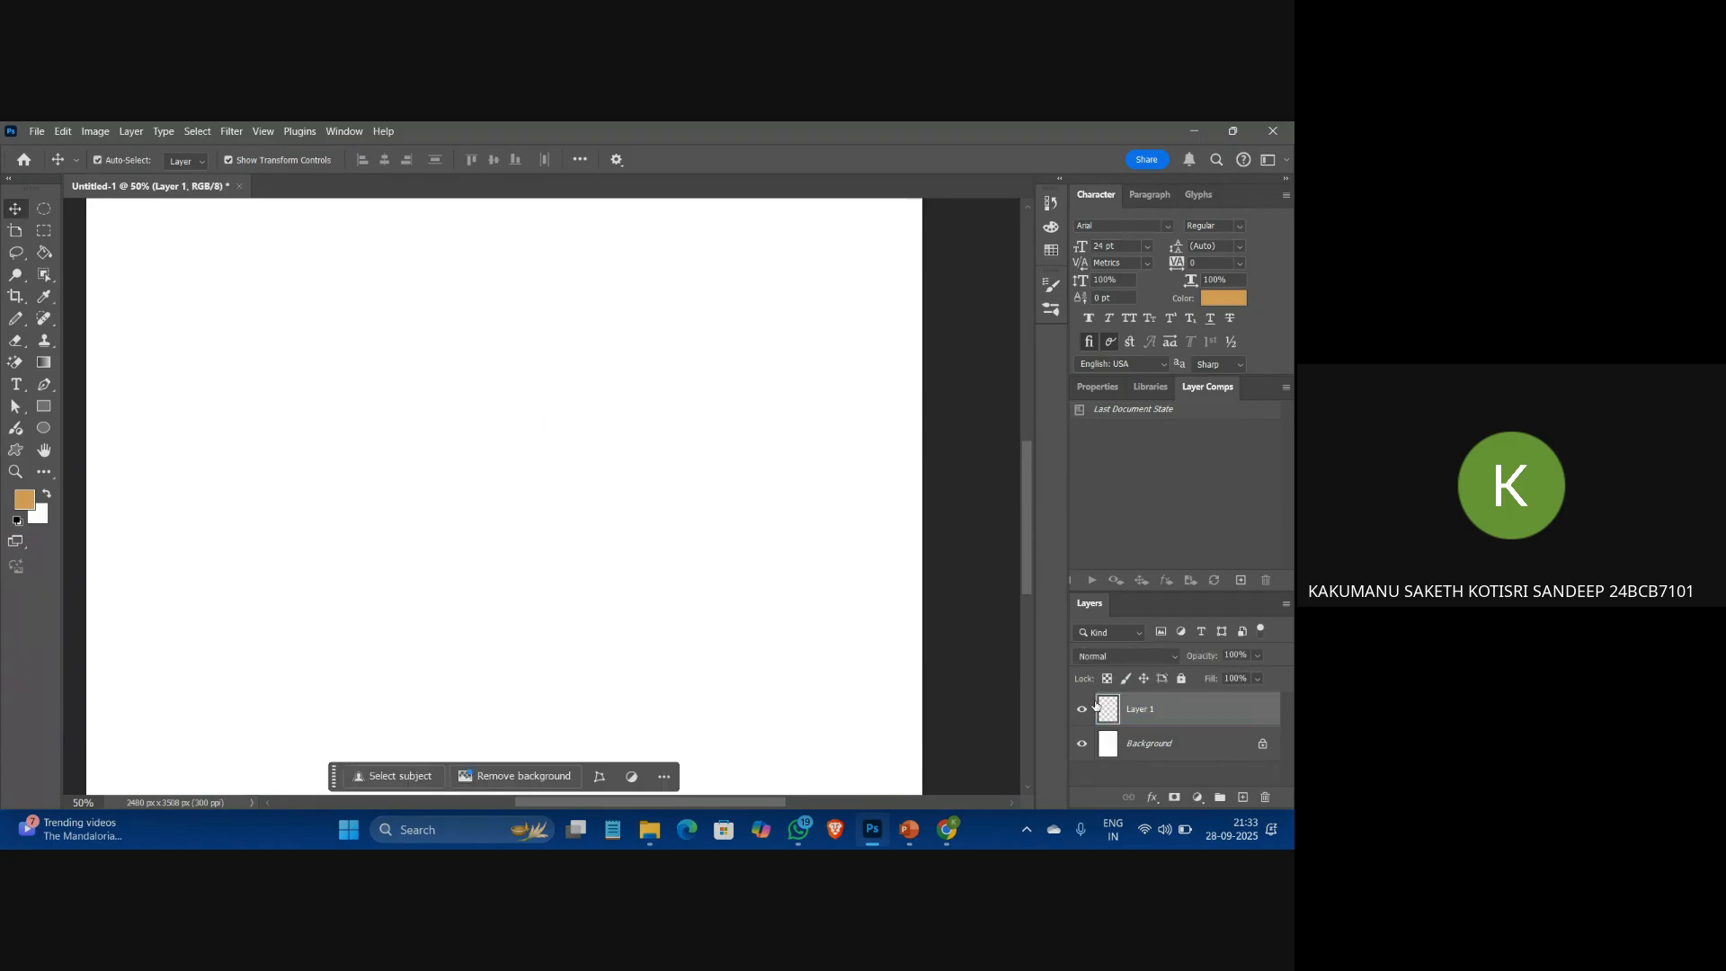
Bring wall.png from File Explorer into the Photoshop document and place it at its original scale near the page's upper end.
{"action": "scroll", "coordinate": [683, 557], "scroll_direction": "down", "scroll_amount": 2}
{"action": "left_click_drag", "start_coordinate": [1023, 541], "coordinate": [944, 548]}
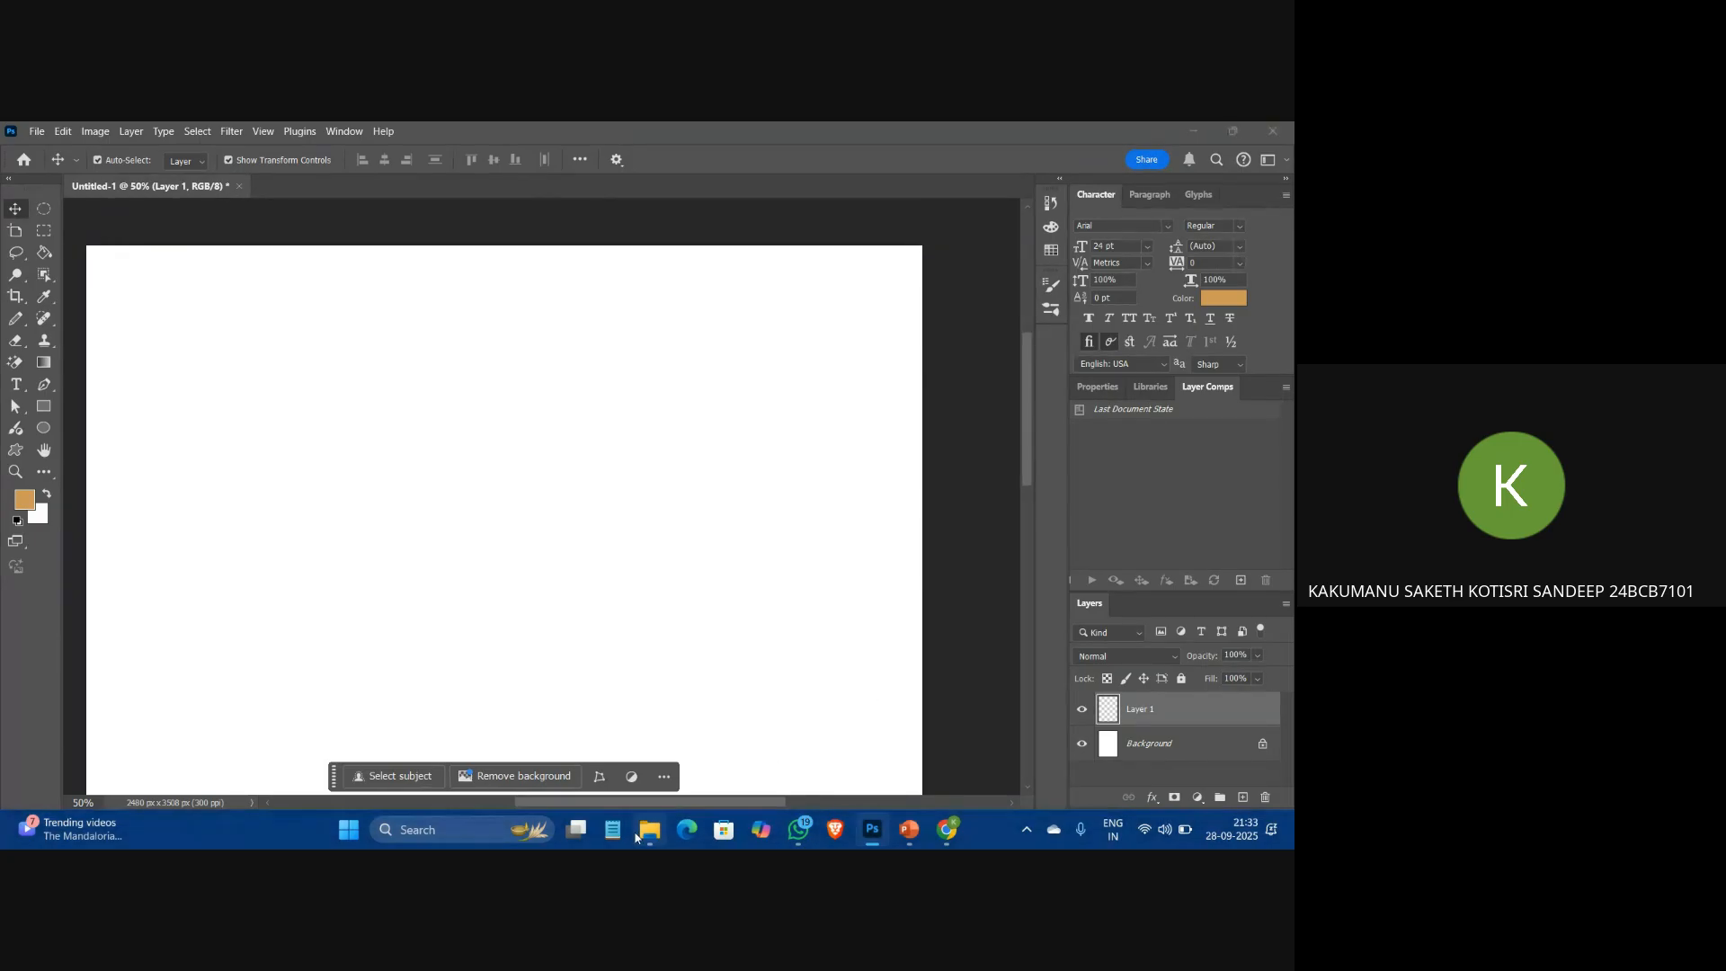
{"action": "left_click", "coordinate": [653, 826]}
{"action": "left_click_drag", "start_coordinate": [1033, 324], "coordinate": [423, 473]}
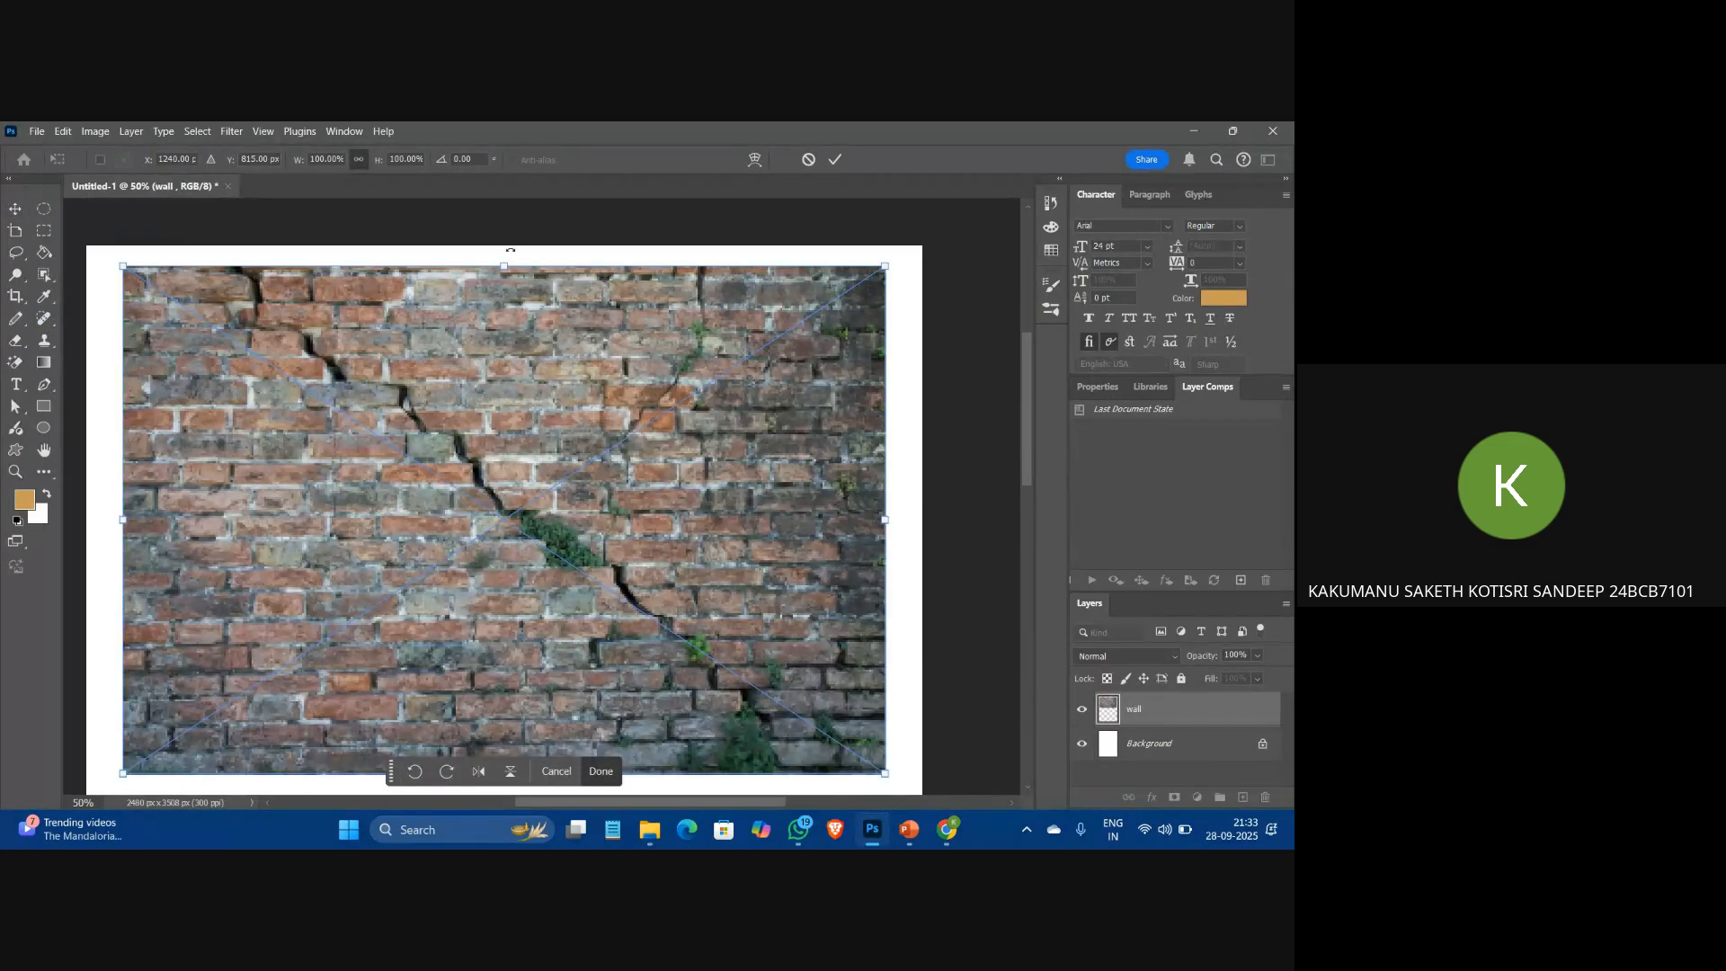
{"action": "right_click", "coordinate": [342, 338]}
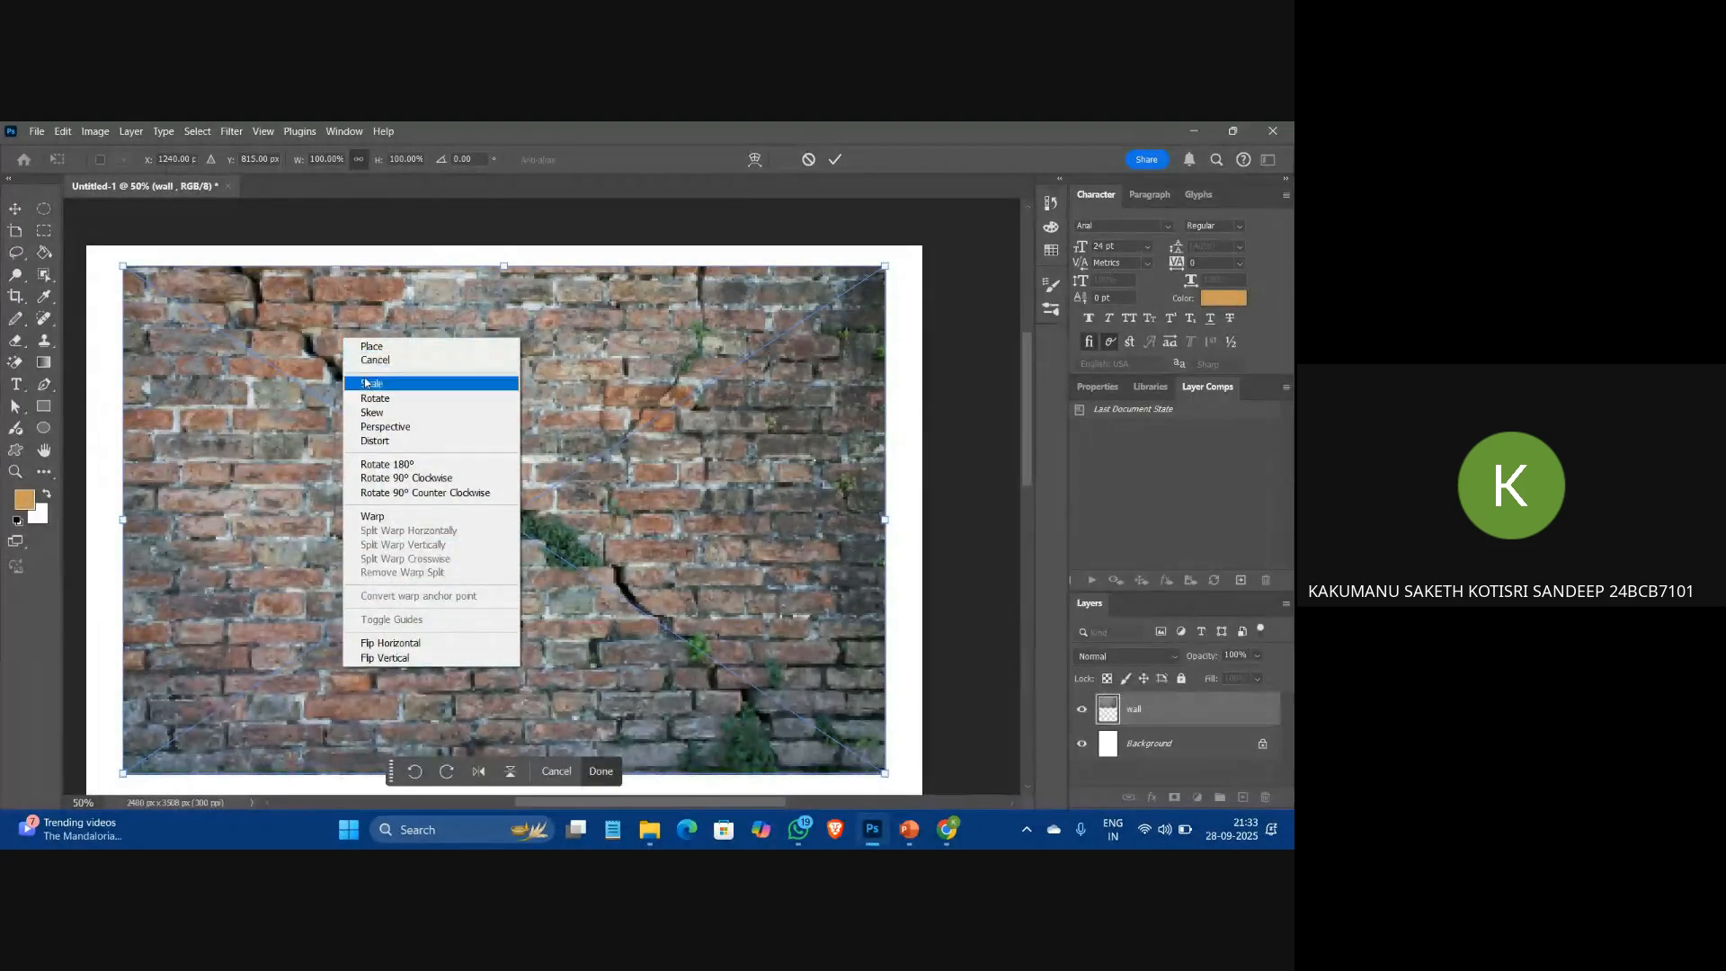
{"action": "left_click", "coordinate": [382, 349]}
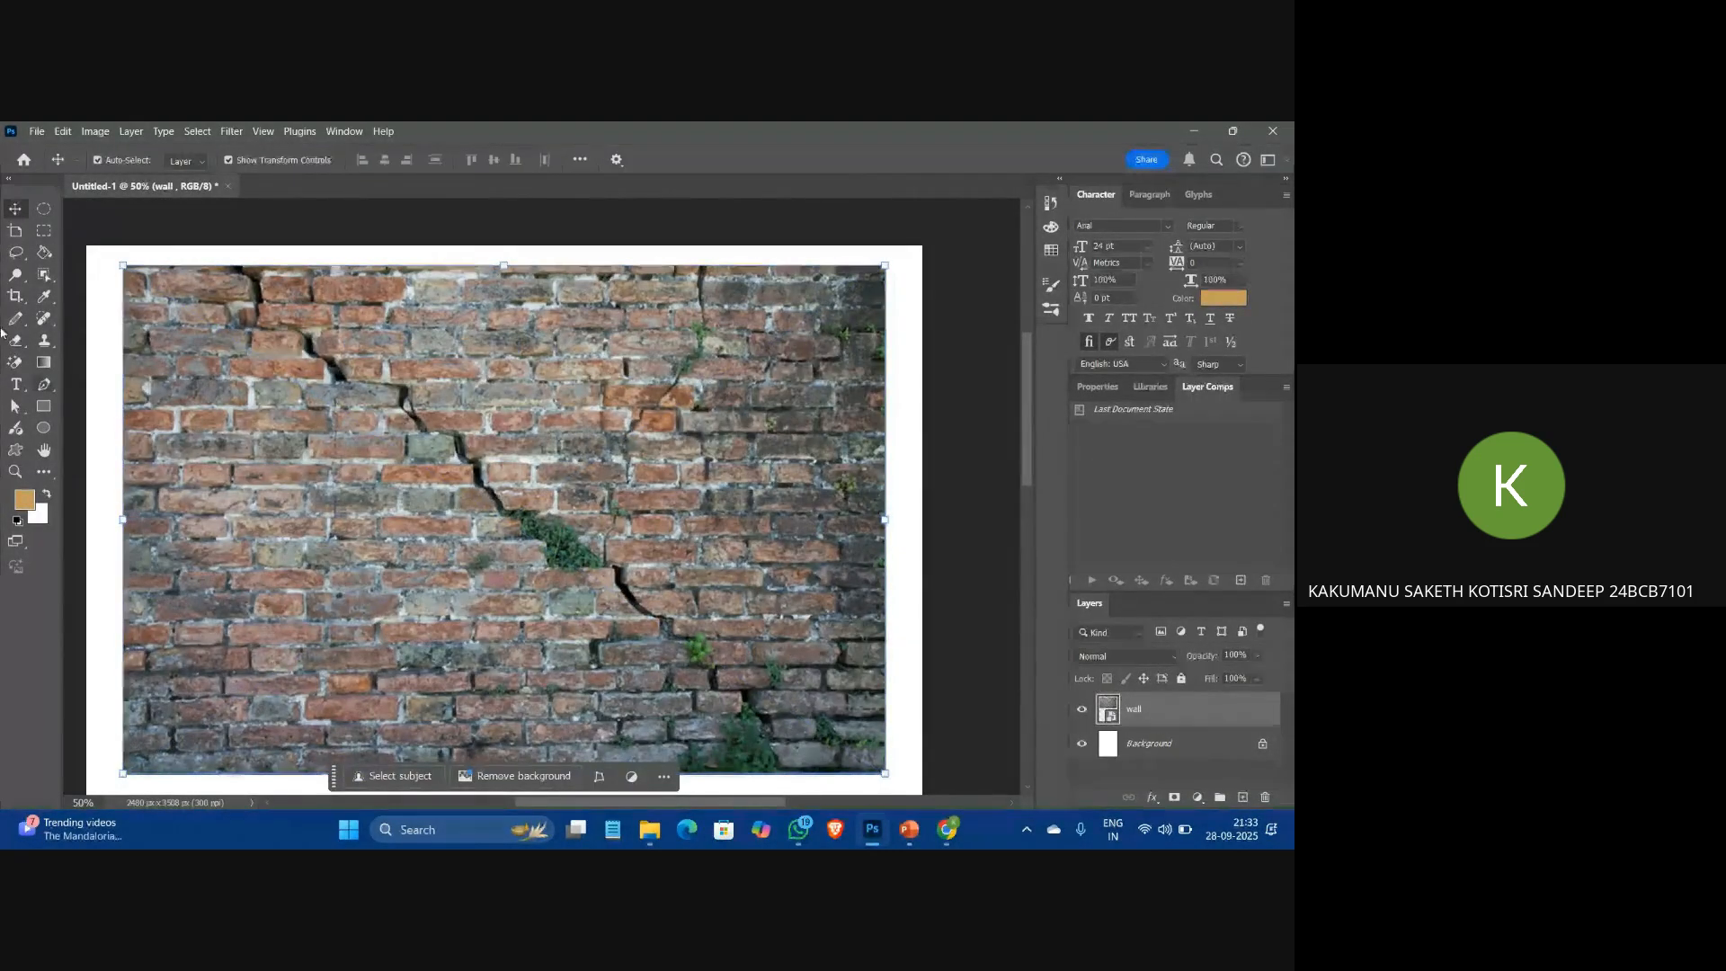
Examine the diagonal crack and the ivy in the placed brick wall image up close.
{"action": "scroll", "coordinate": [534, 479], "scroll_direction": "up", "scroll_amount": 1}
{"action": "scroll", "coordinate": [534, 479], "scroll_direction": "down", "scroll_amount": 2}
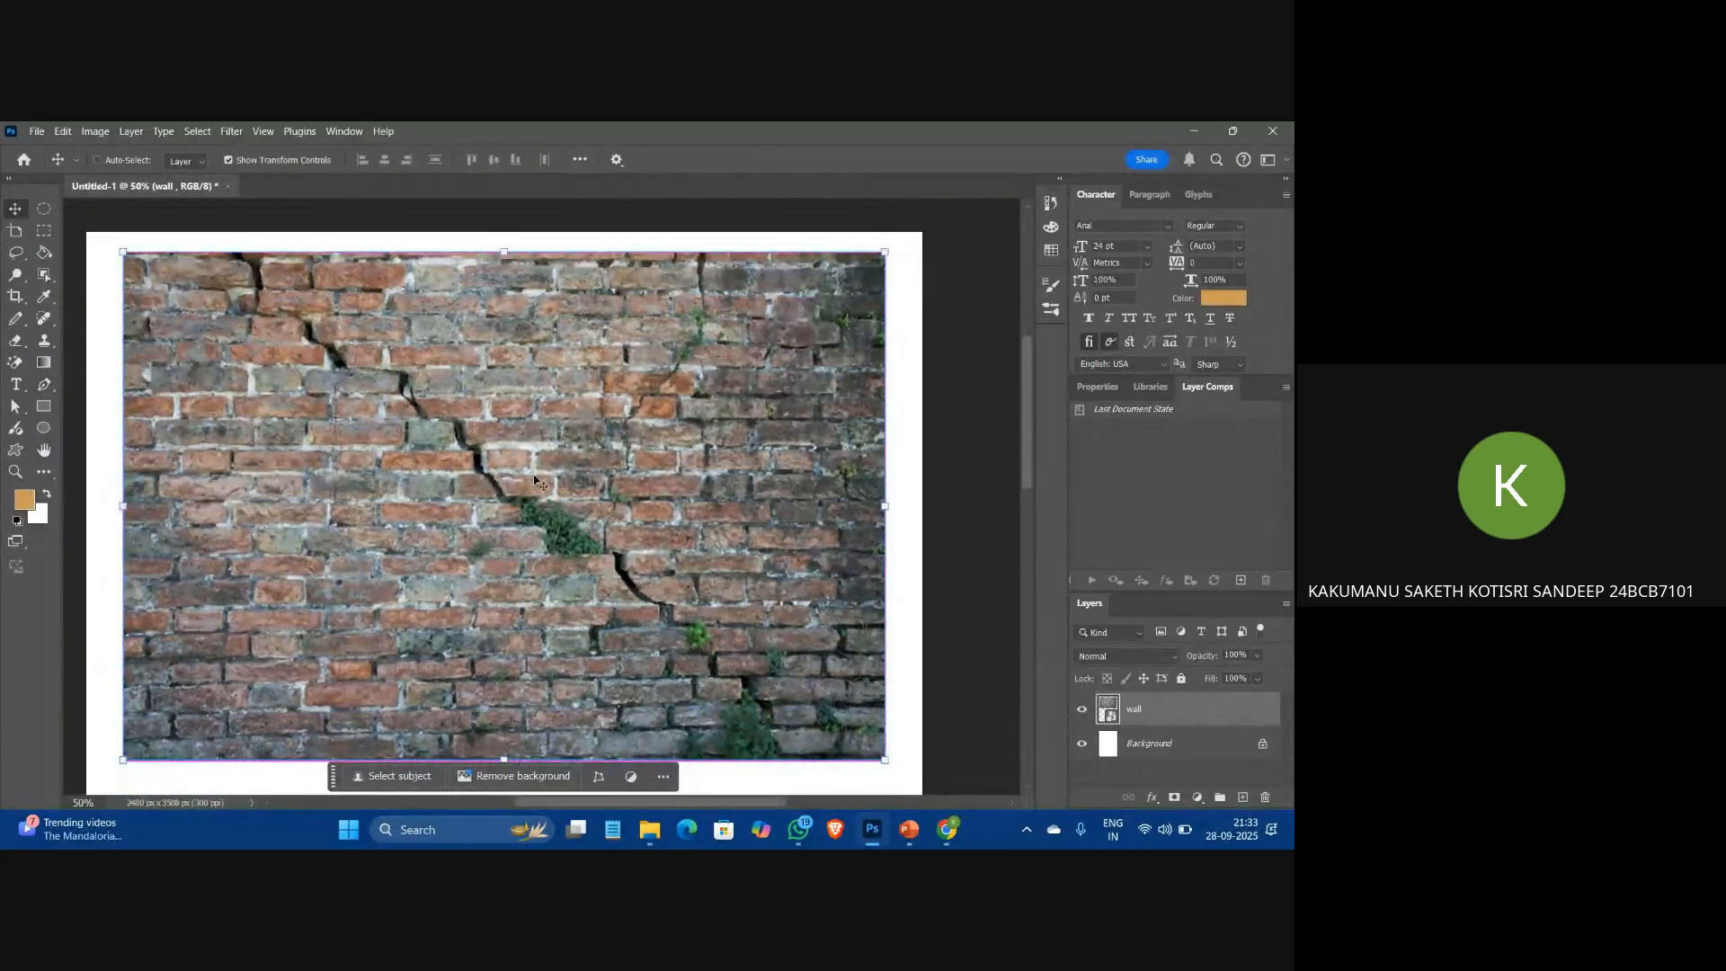
{"action": "key", "text": "ctrl+plus"}
{"action": "key", "text": "ctrl+plus"}
{"action": "key", "text": "ctrl+plus"}
{"action": "key", "text": "ctrl+plus"}
{"action": "left_click_drag", "start_coordinate": [623, 802], "coordinate": [576, 816]}
{"action": "scroll", "coordinate": [639, 592], "scroll_direction": "right", "scroll_amount": 2}
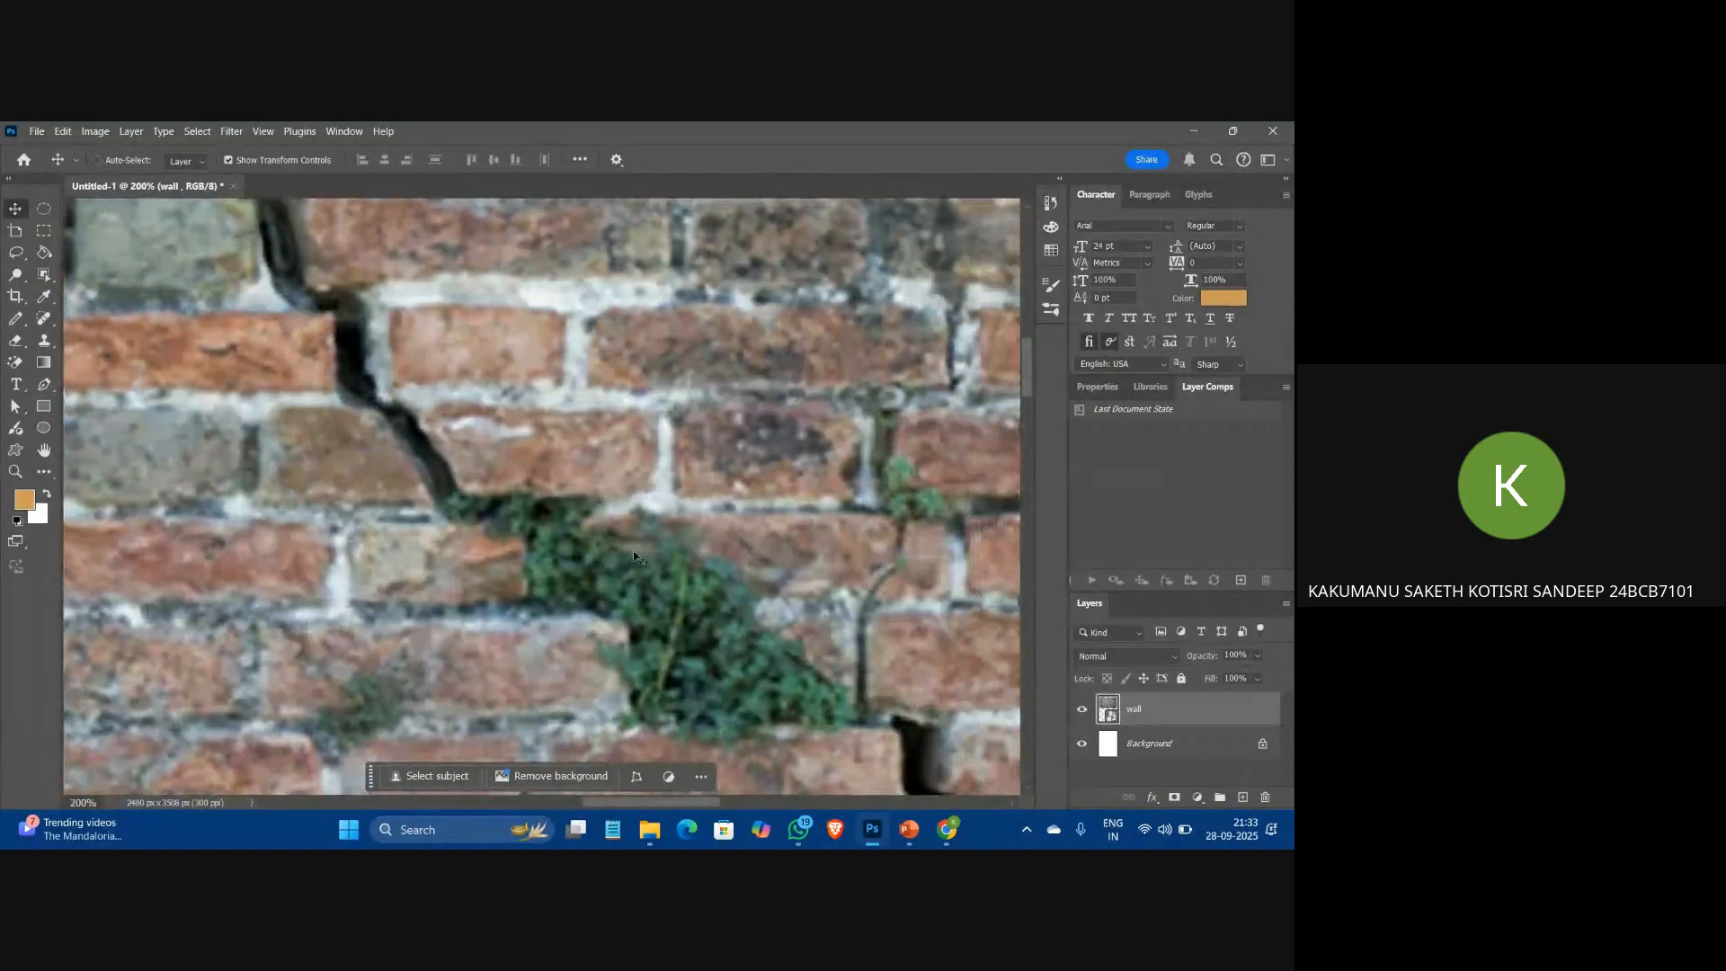
{"action": "scroll", "coordinate": [634, 563], "scroll_direction": "down", "scroll_amount": 3}
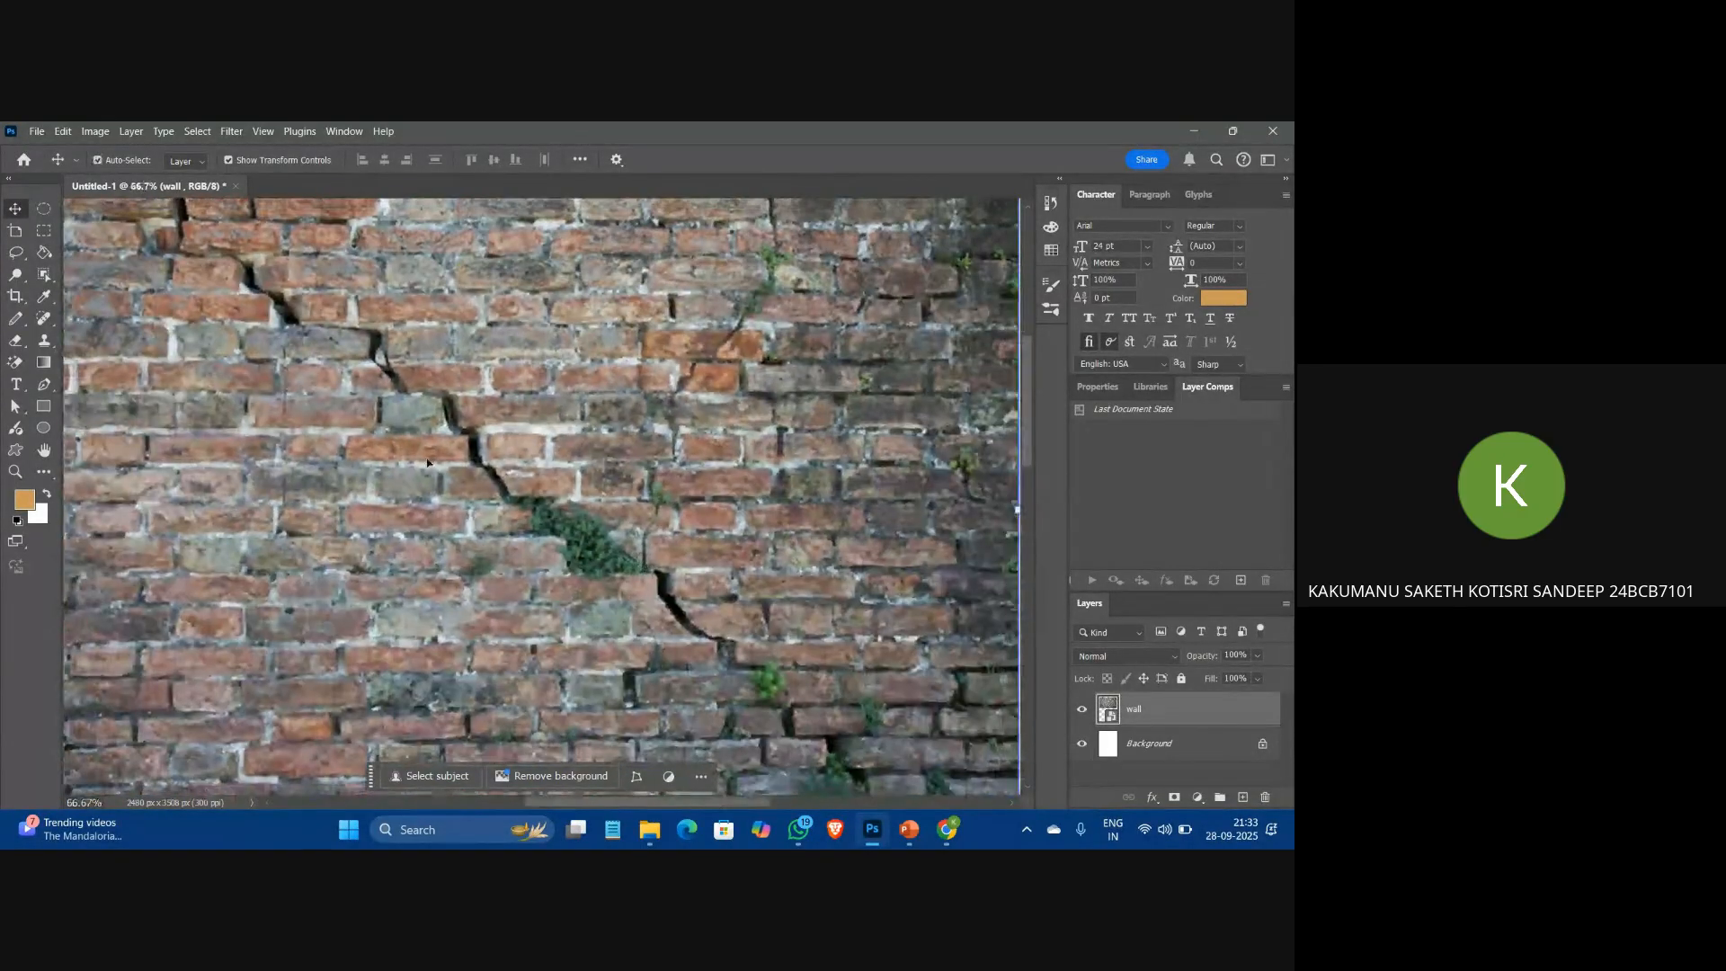
{"action": "scroll", "coordinate": [732, 566], "scroll_direction": "down", "scroll_amount": 1}
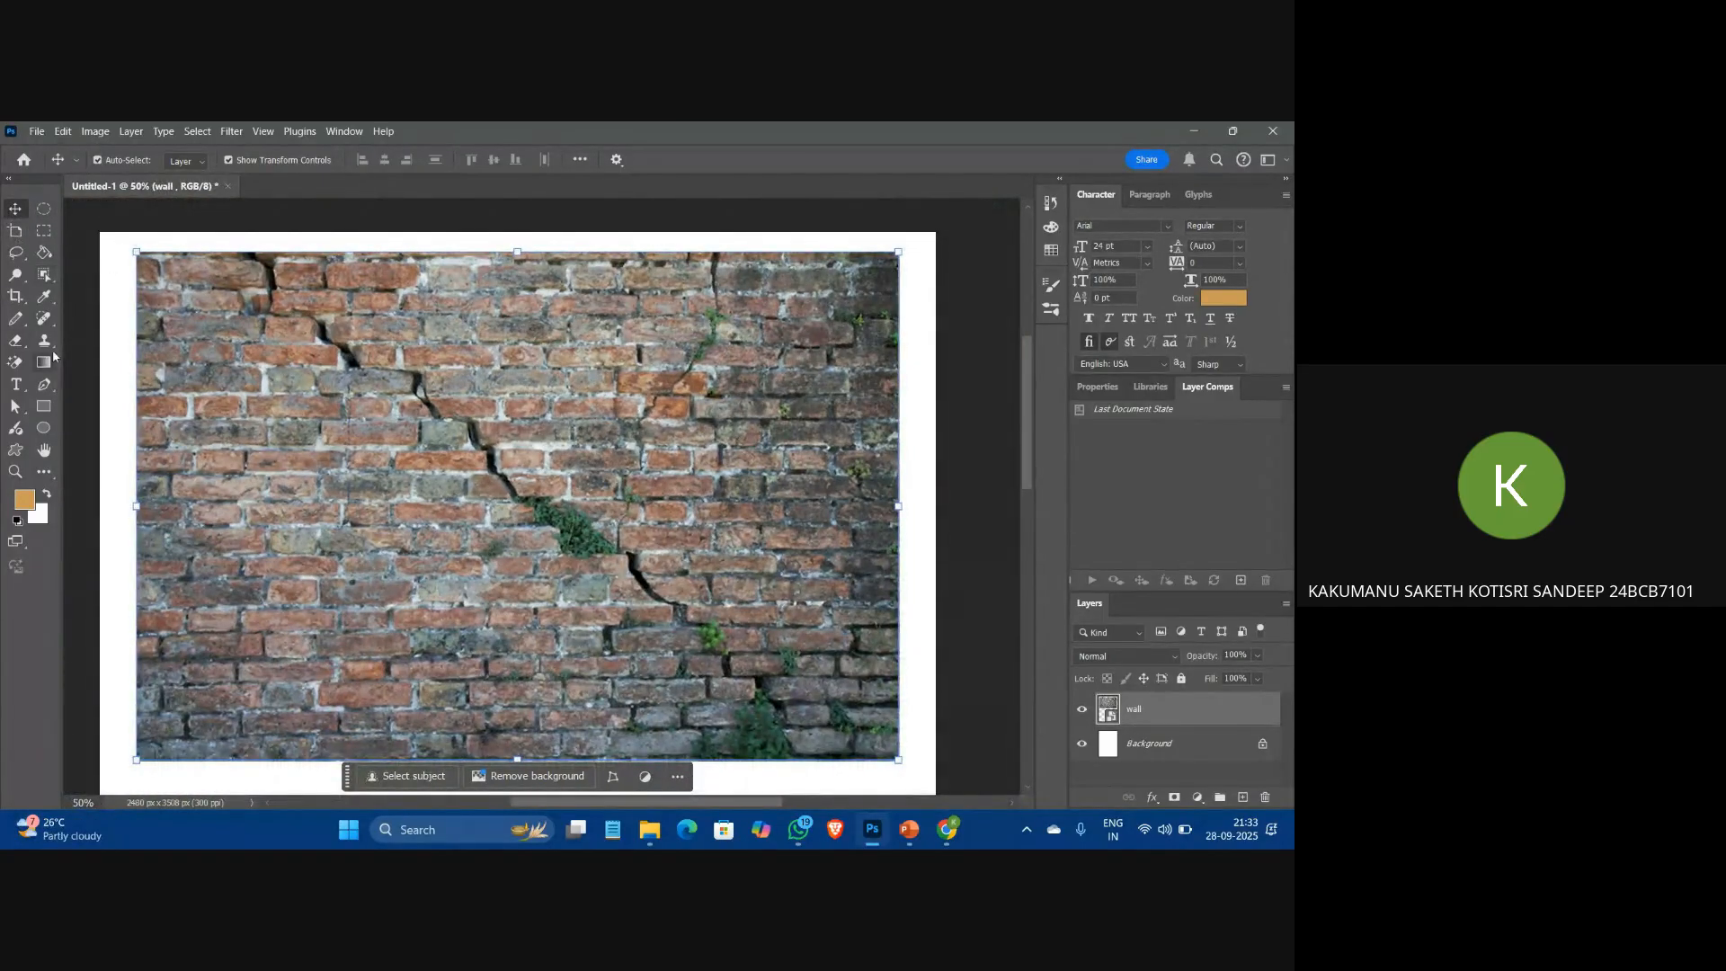
Try the Spot Healing Brush on the wall layer, declining to rasterize the smart object.
{"action": "left_click", "coordinate": [44, 319]}
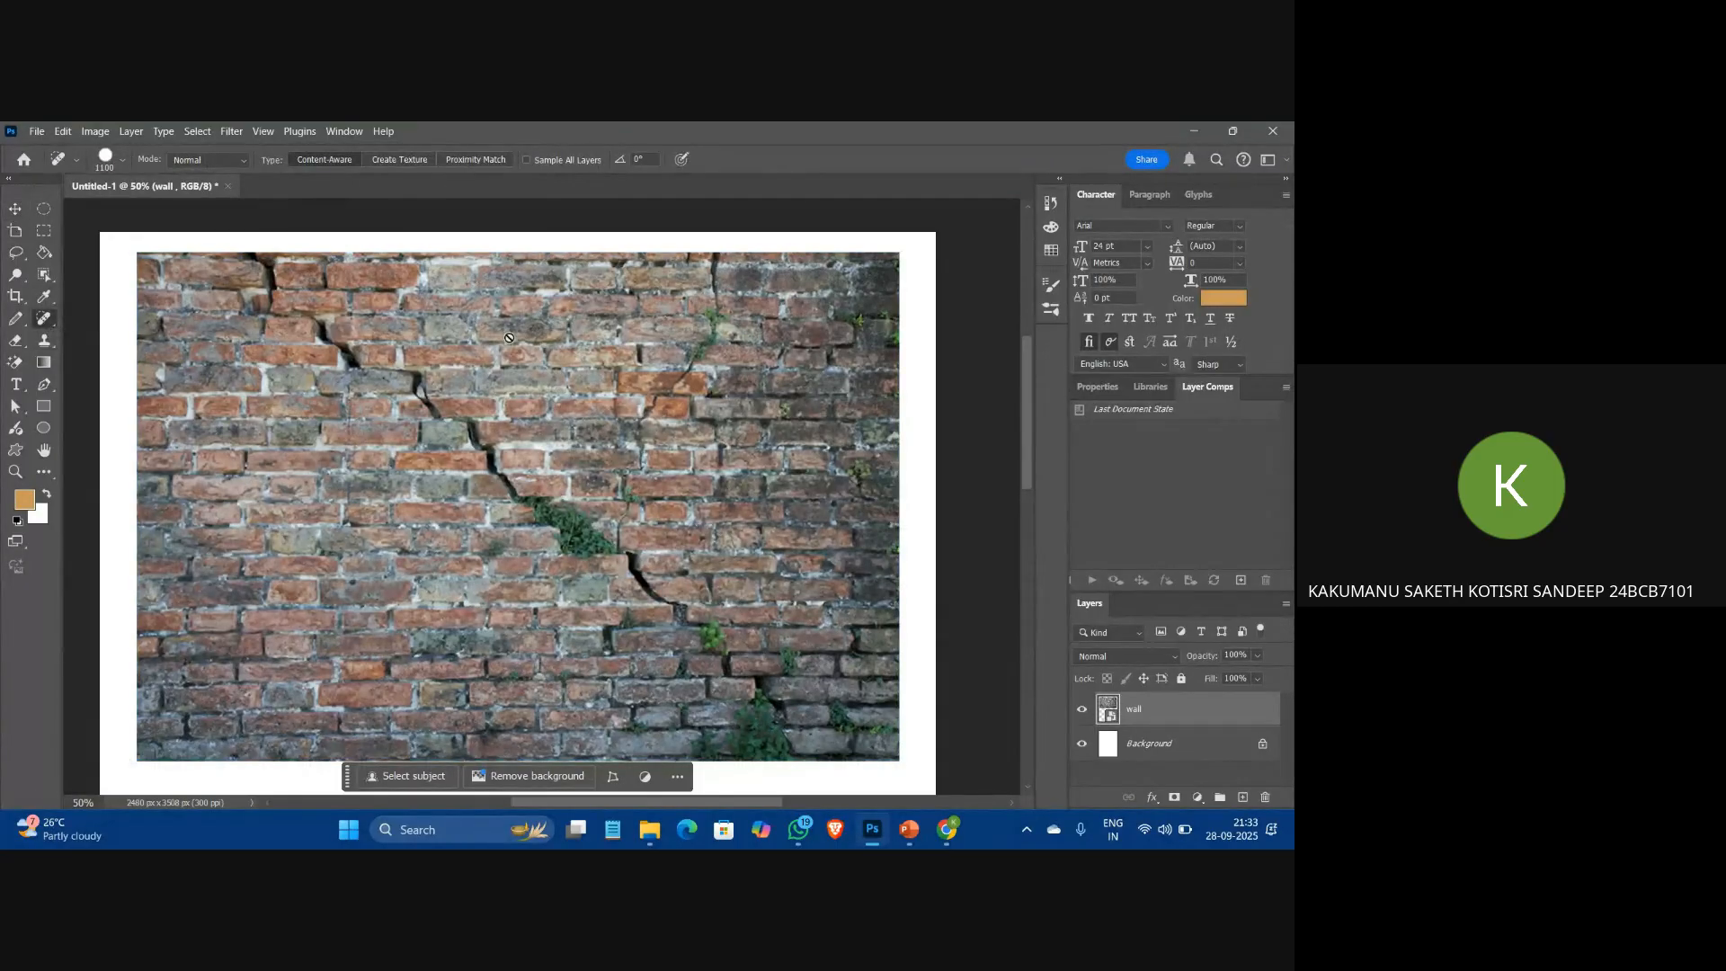
{"action": "left_click", "coordinate": [262, 344]}
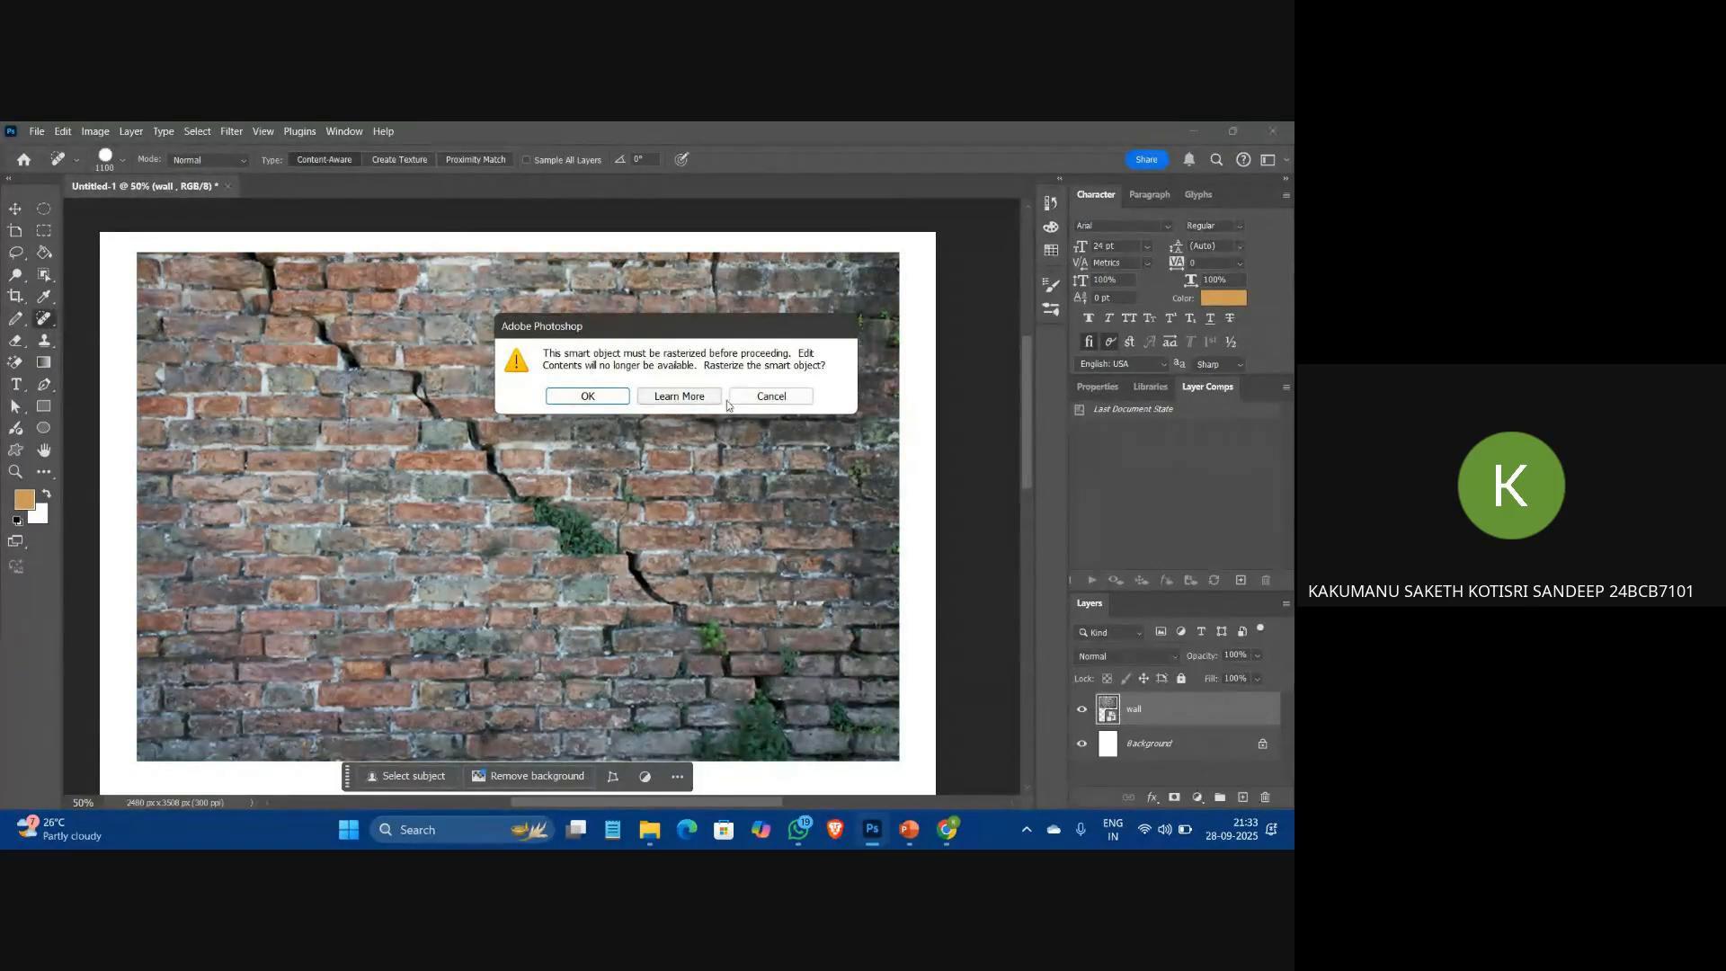
{"action": "left_click", "coordinate": [755, 397]}
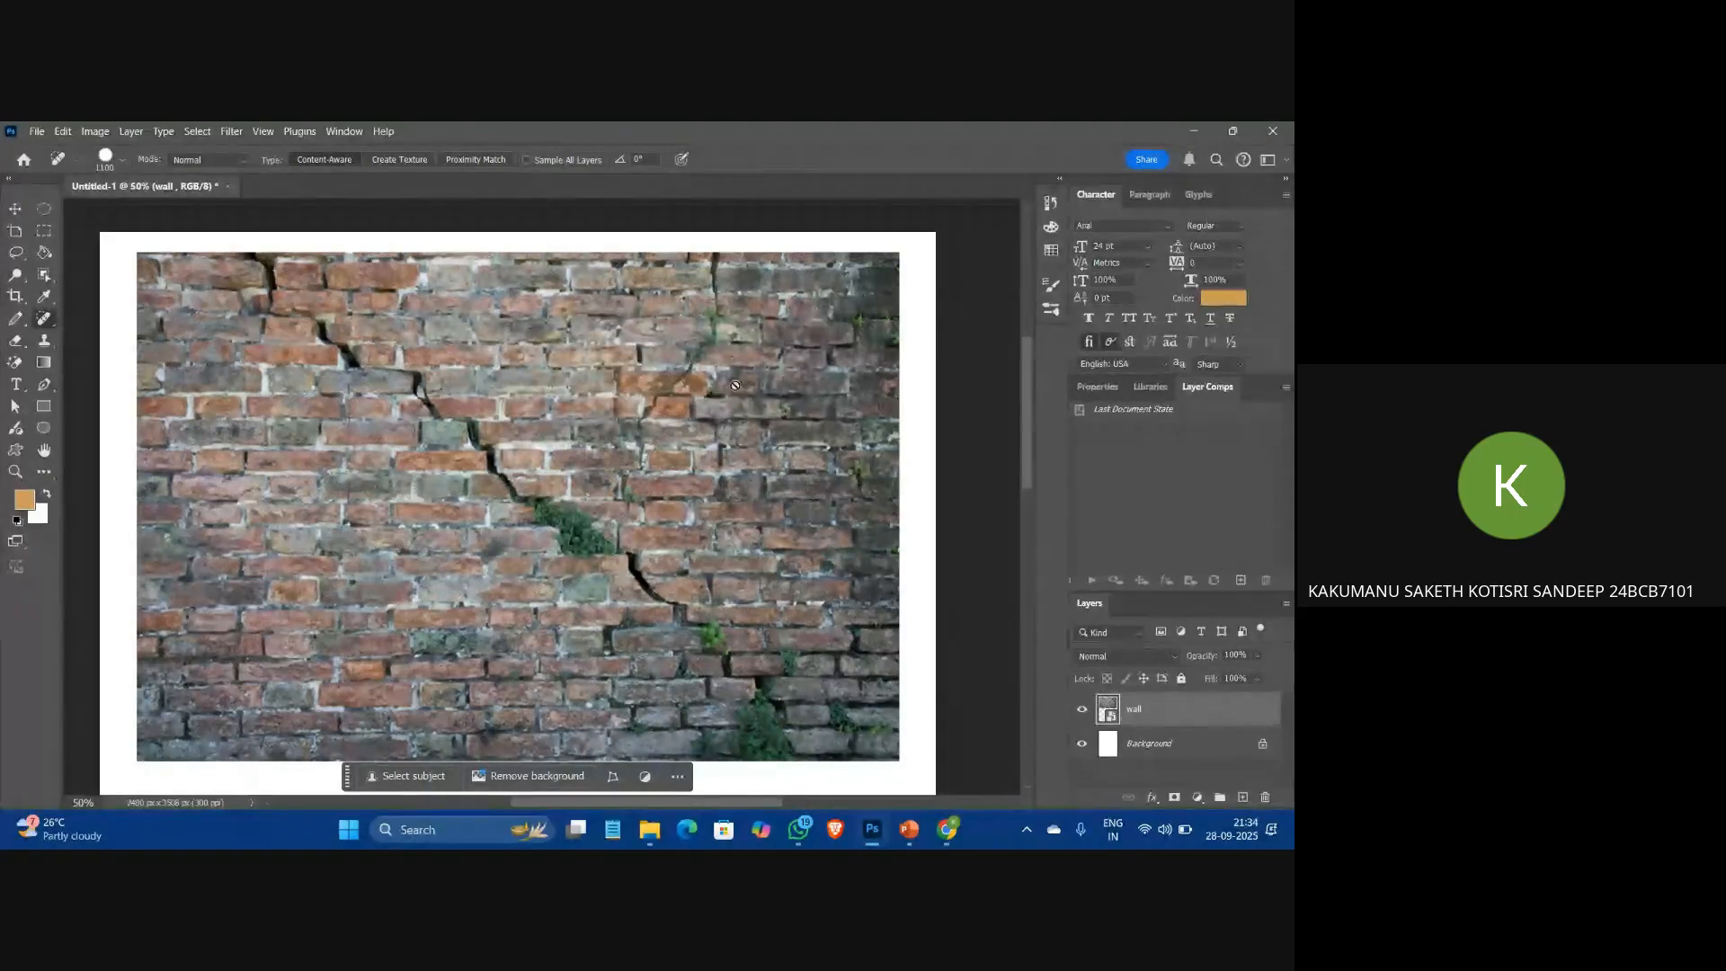
Open wall.psd, enlarge the view to 50%, and move the contextual task bar below the two wall images.
{"action": "left_click", "coordinate": [22, 161]}
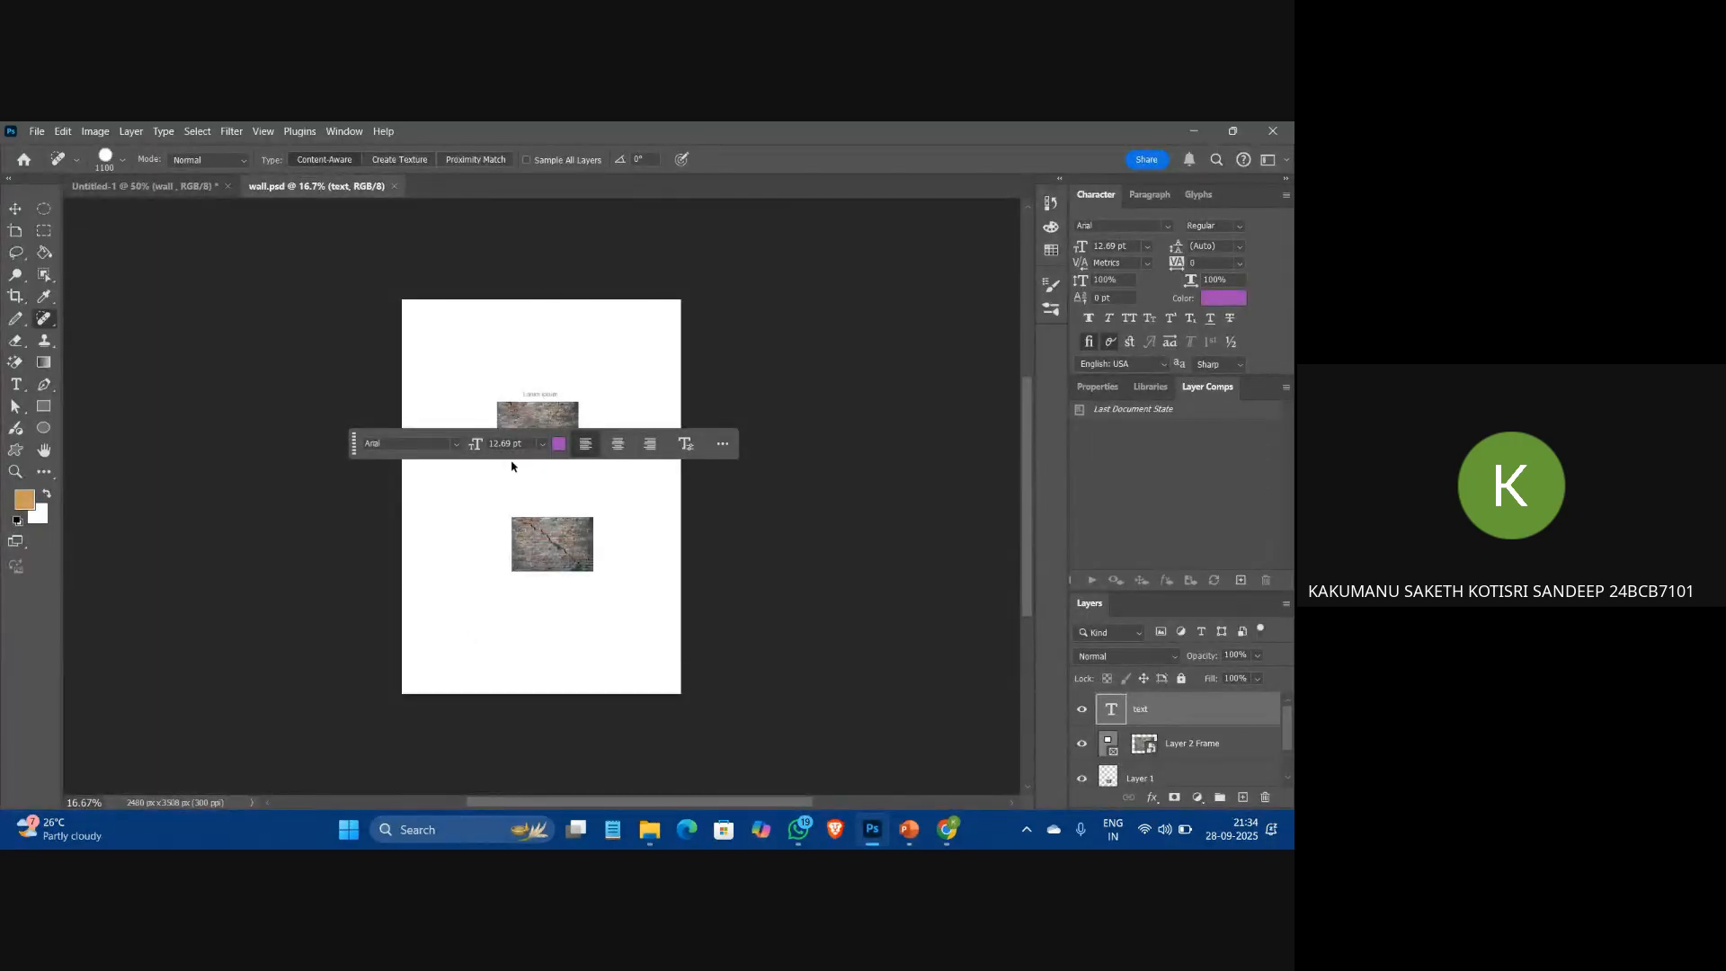
{"action": "key", "text": "ctrl+plus"}
{"action": "key", "text": "ctrl+plus"}
{"action": "key", "text": "ctrl+plus"}
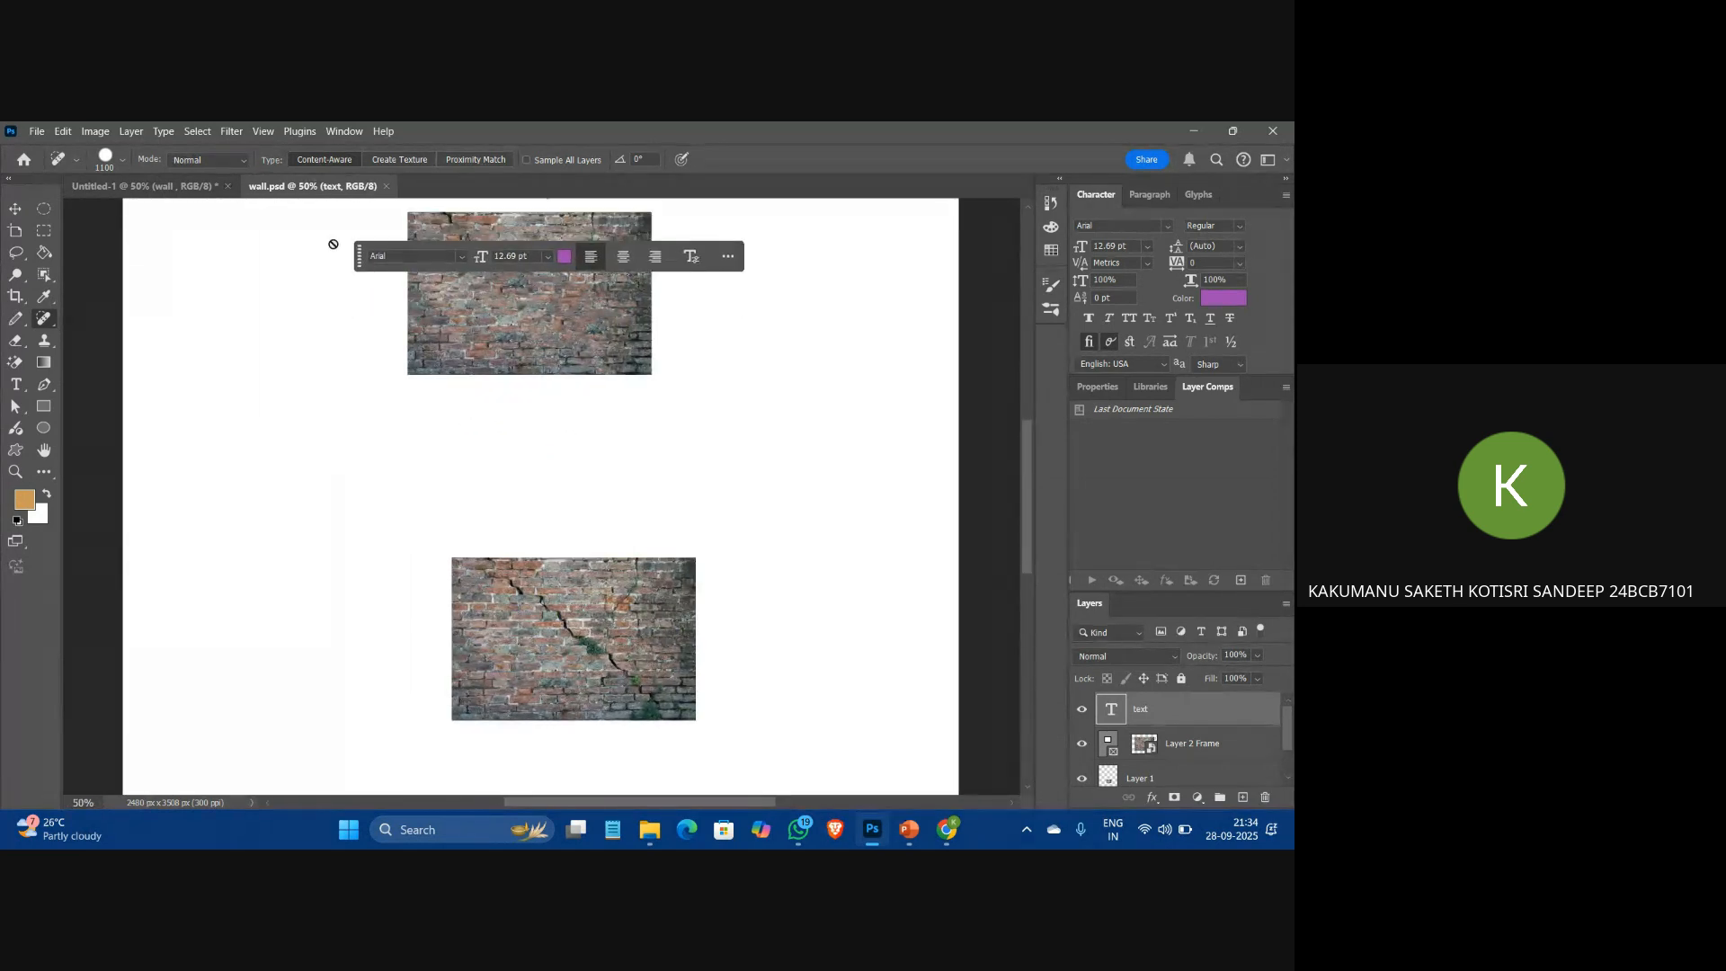
{"action": "left_click_drag", "start_coordinate": [367, 259], "coordinate": [388, 755]}
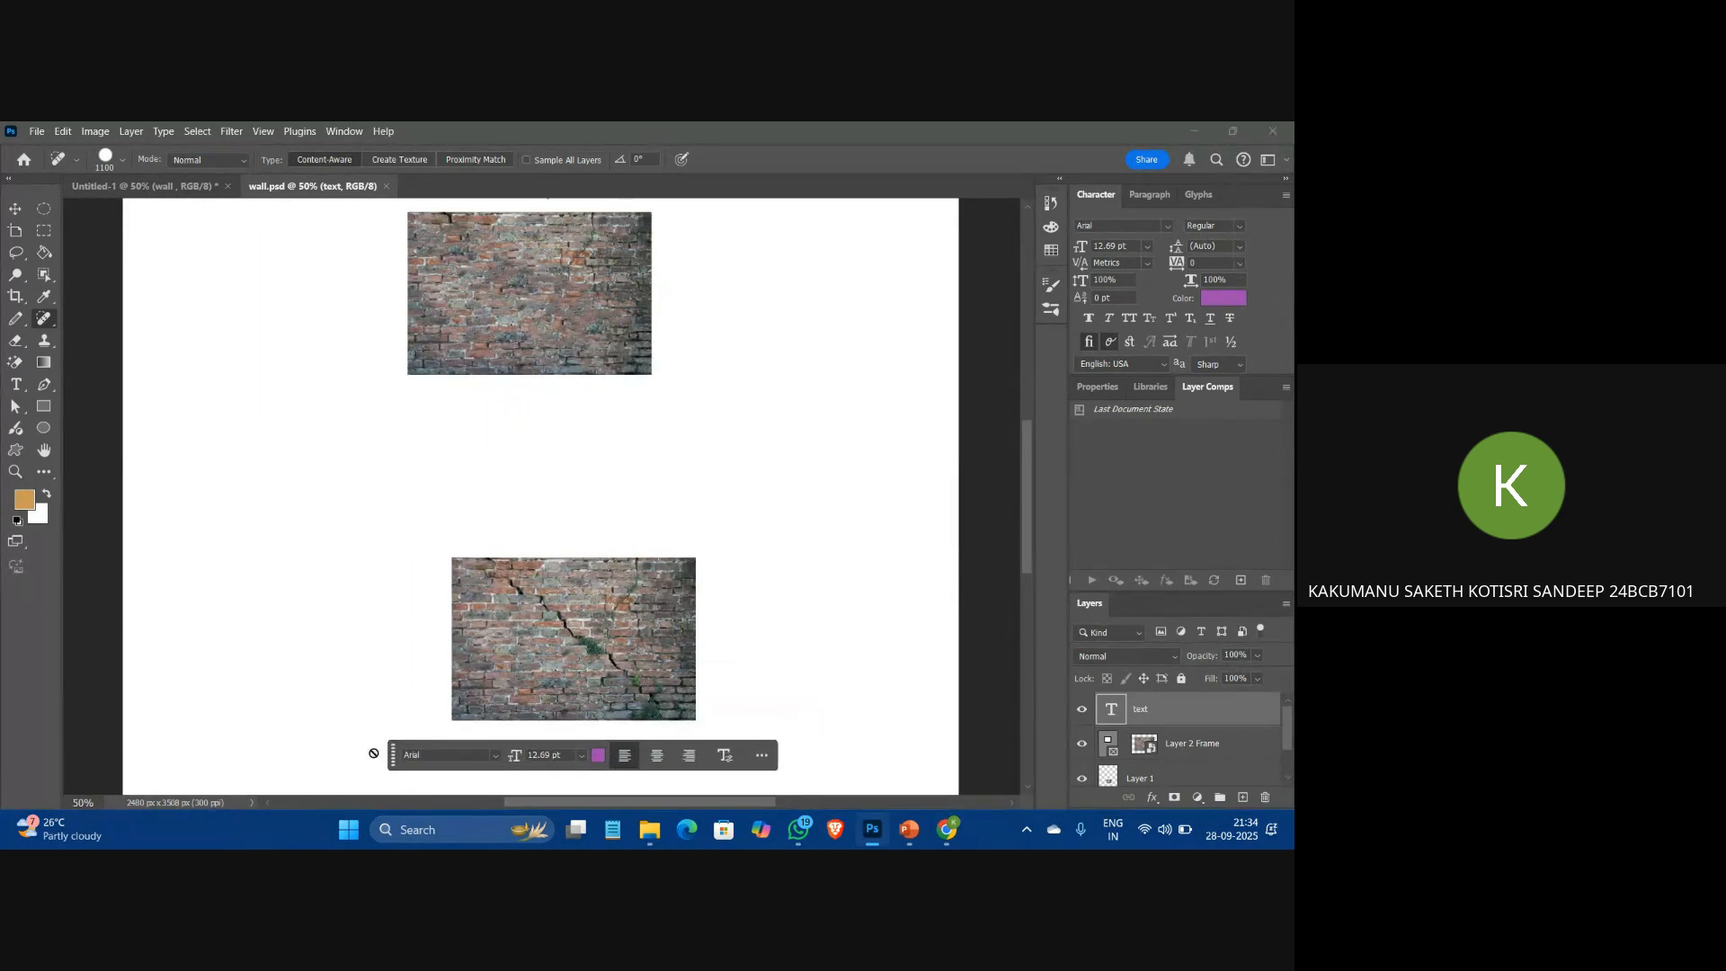
Move the cracked wall image on Layer 1 up closer to the repaired wall image with the Move tool.
{"action": "left_click", "coordinate": [16, 208]}
{"action": "left_click_drag", "start_coordinate": [600, 612], "coordinate": [546, 525]}
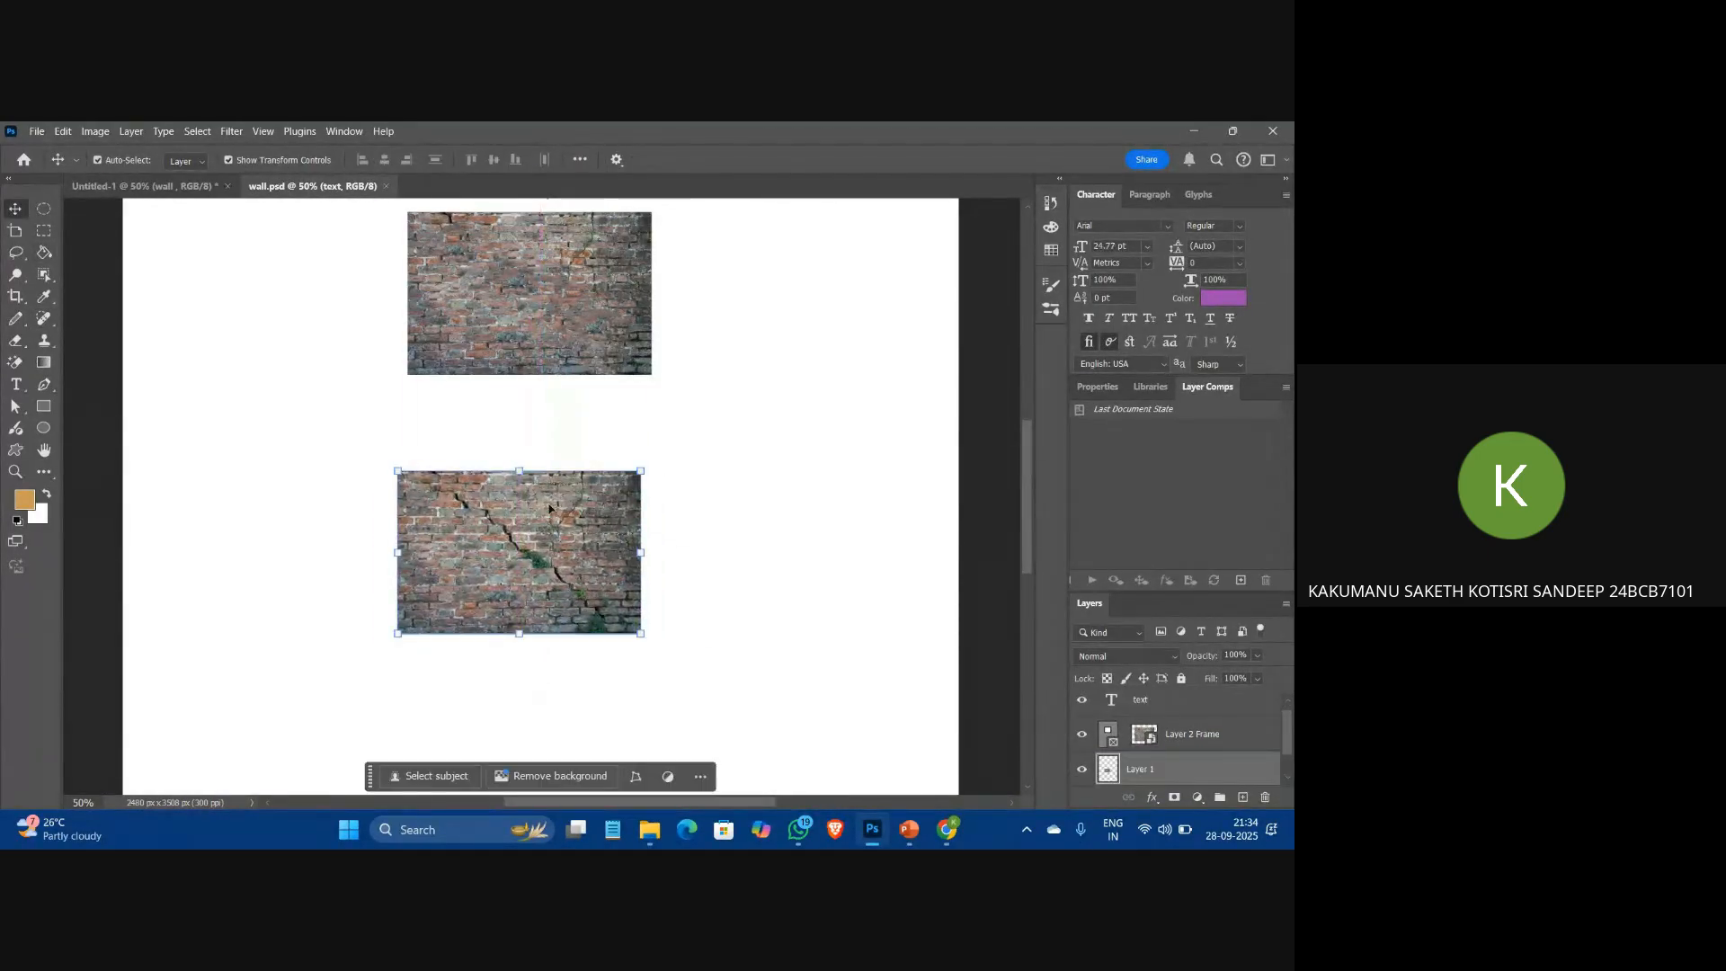
{"action": "scroll", "coordinate": [483, 432], "scroll_direction": "up", "scroll_amount": 1}
{"action": "scroll", "coordinate": [552, 311], "scroll_direction": "down", "scroll_amount": 1}
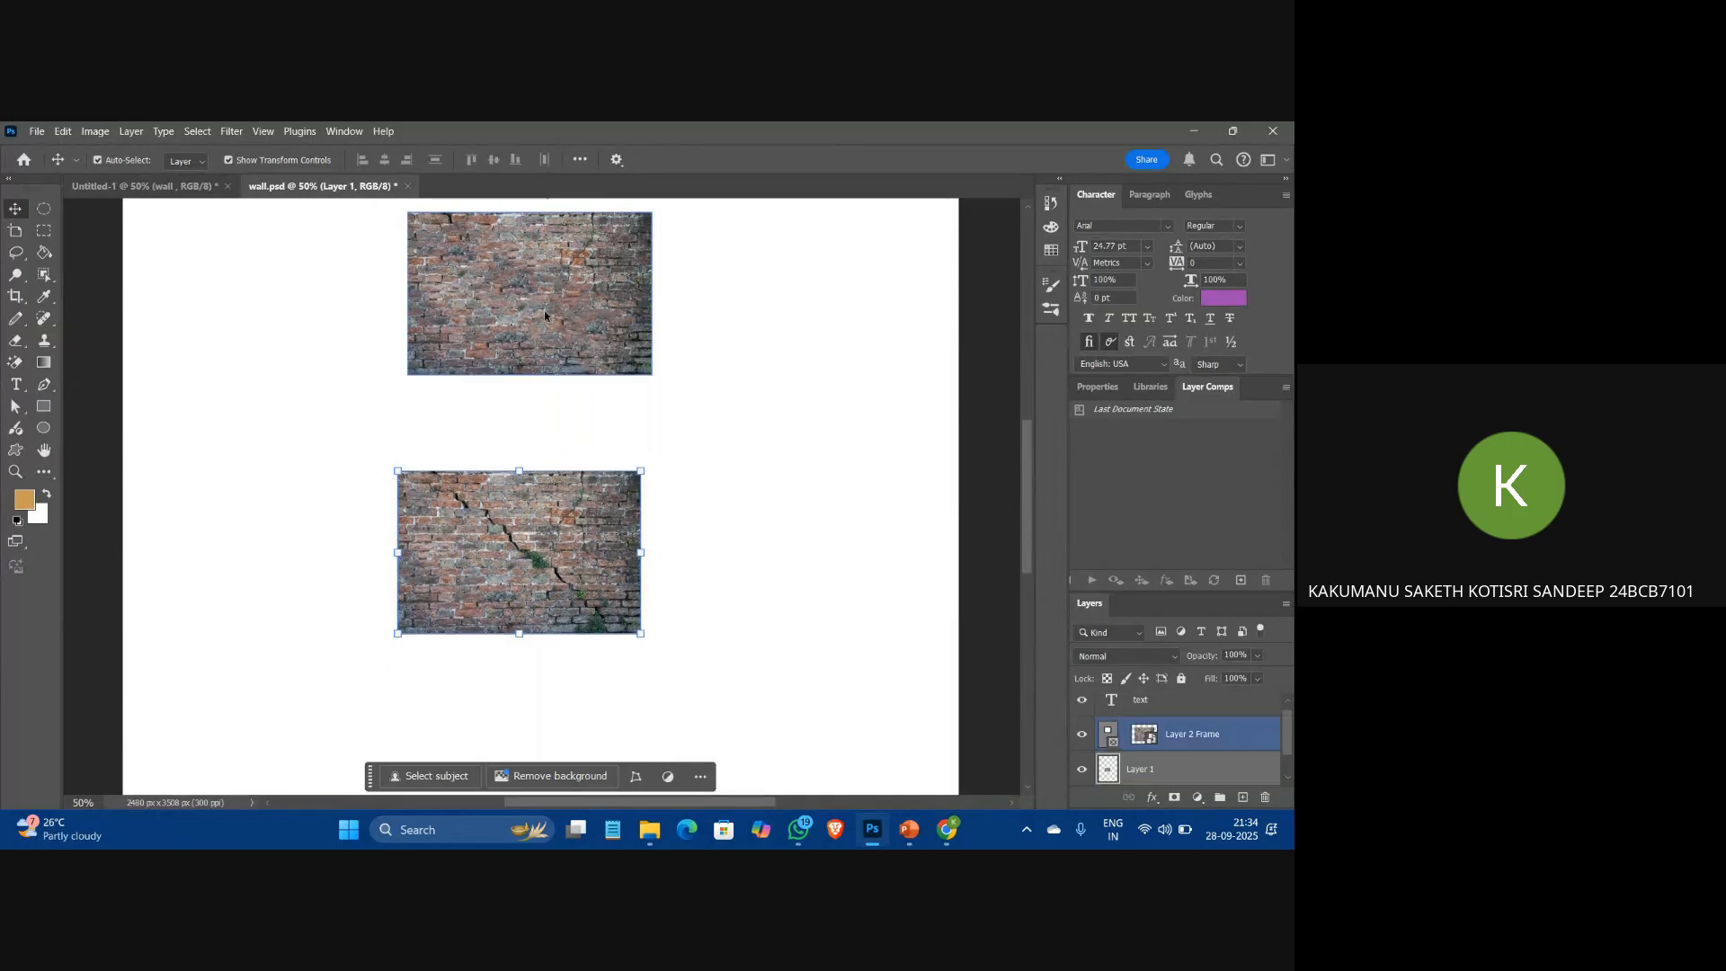
Select Layer 2 Frame and examine the repaired brick texture at up to 300% magnification.
{"action": "left_click", "coordinate": [548, 321]}
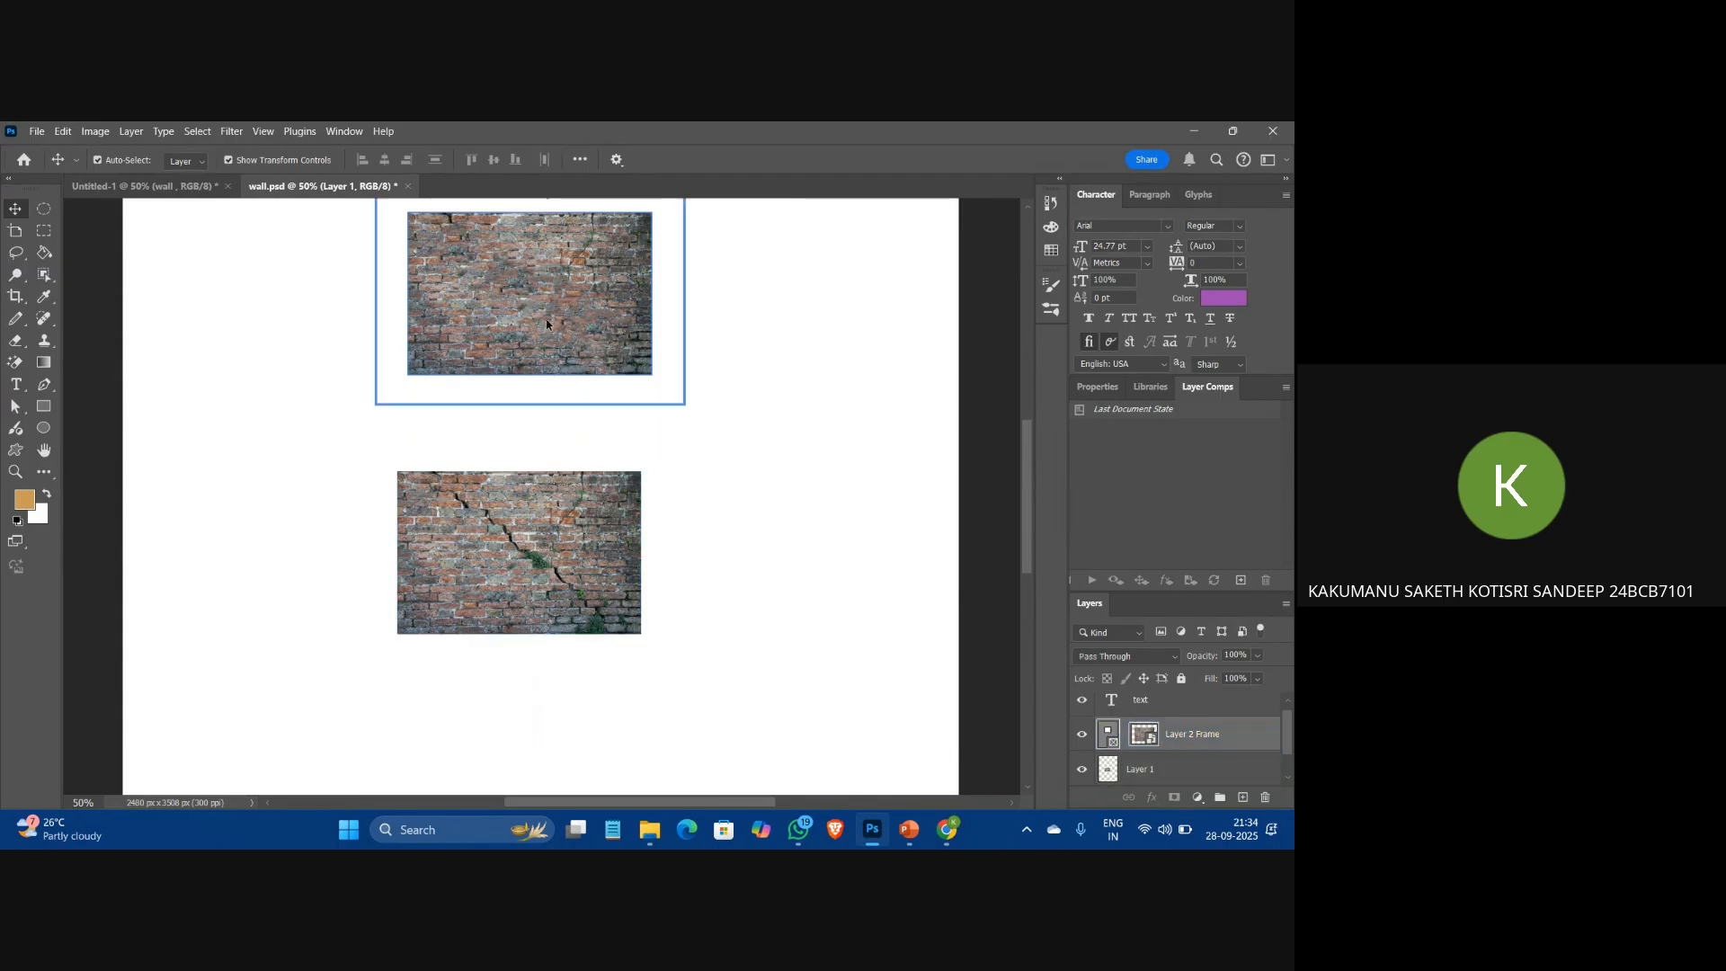
{"action": "scroll", "coordinate": [549, 324], "scroll_direction": "left", "scroll_amount": 2}
{"action": "scroll", "coordinate": [549, 324], "scroll_direction": "right", "scroll_amount": 1}
{"action": "scroll", "coordinate": [548, 324], "scroll_direction": "right", "scroll_amount": 1}
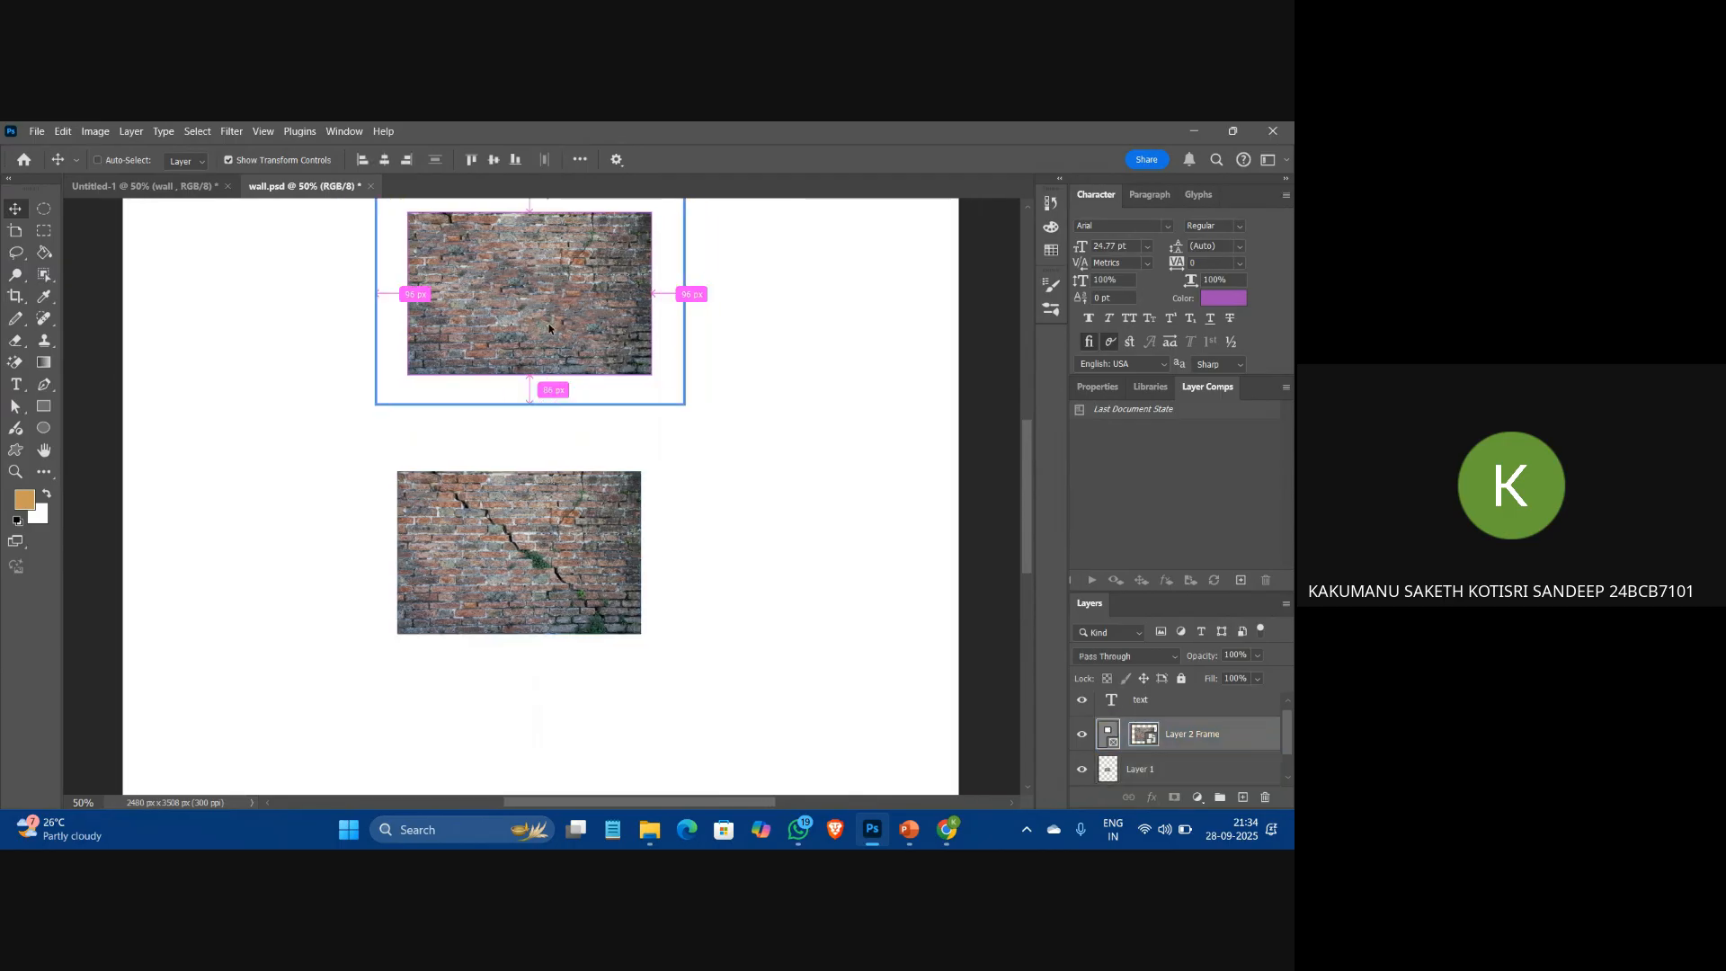
{"action": "key", "text": "ctrl+plus"}
{"action": "key", "text": "ctrl+plus"}
{"action": "scroll", "coordinate": [565, 460], "scroll_direction": "up", "scroll_amount": 1}
{"action": "scroll", "coordinate": [548, 454], "scroll_direction": "up", "scroll_amount": 2}
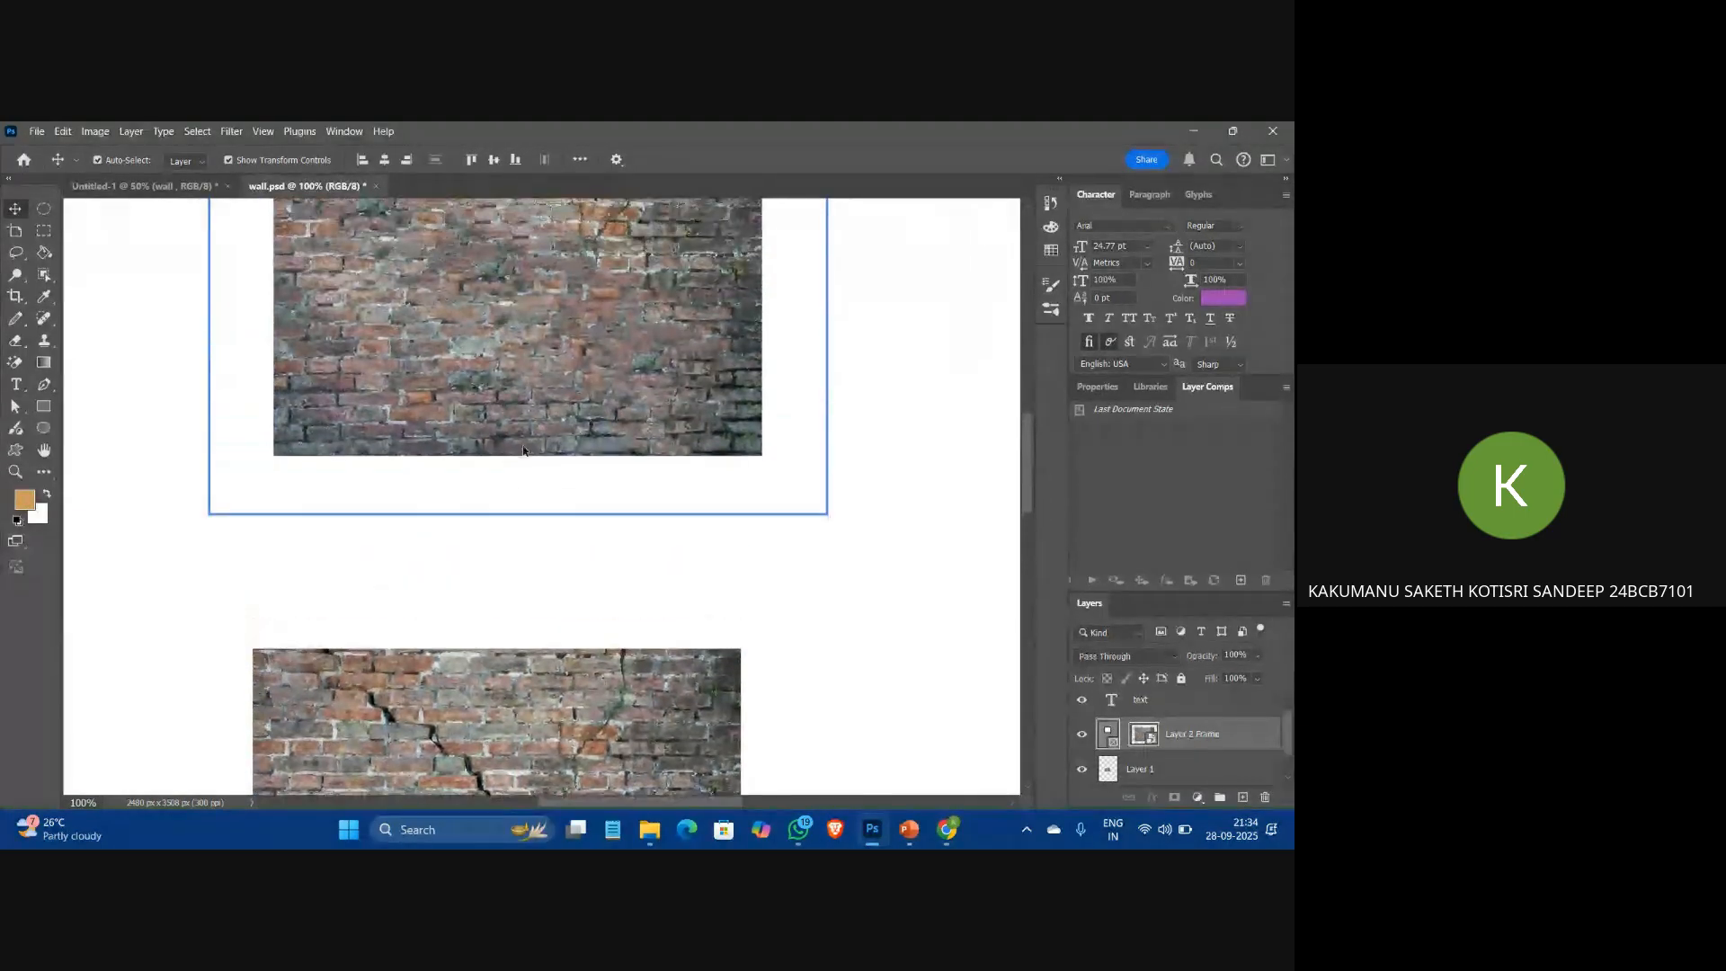
{"action": "key", "text": "ctrl+plus"}
{"action": "scroll", "coordinate": [486, 382], "scroll_direction": "up", "scroll_amount": 5}
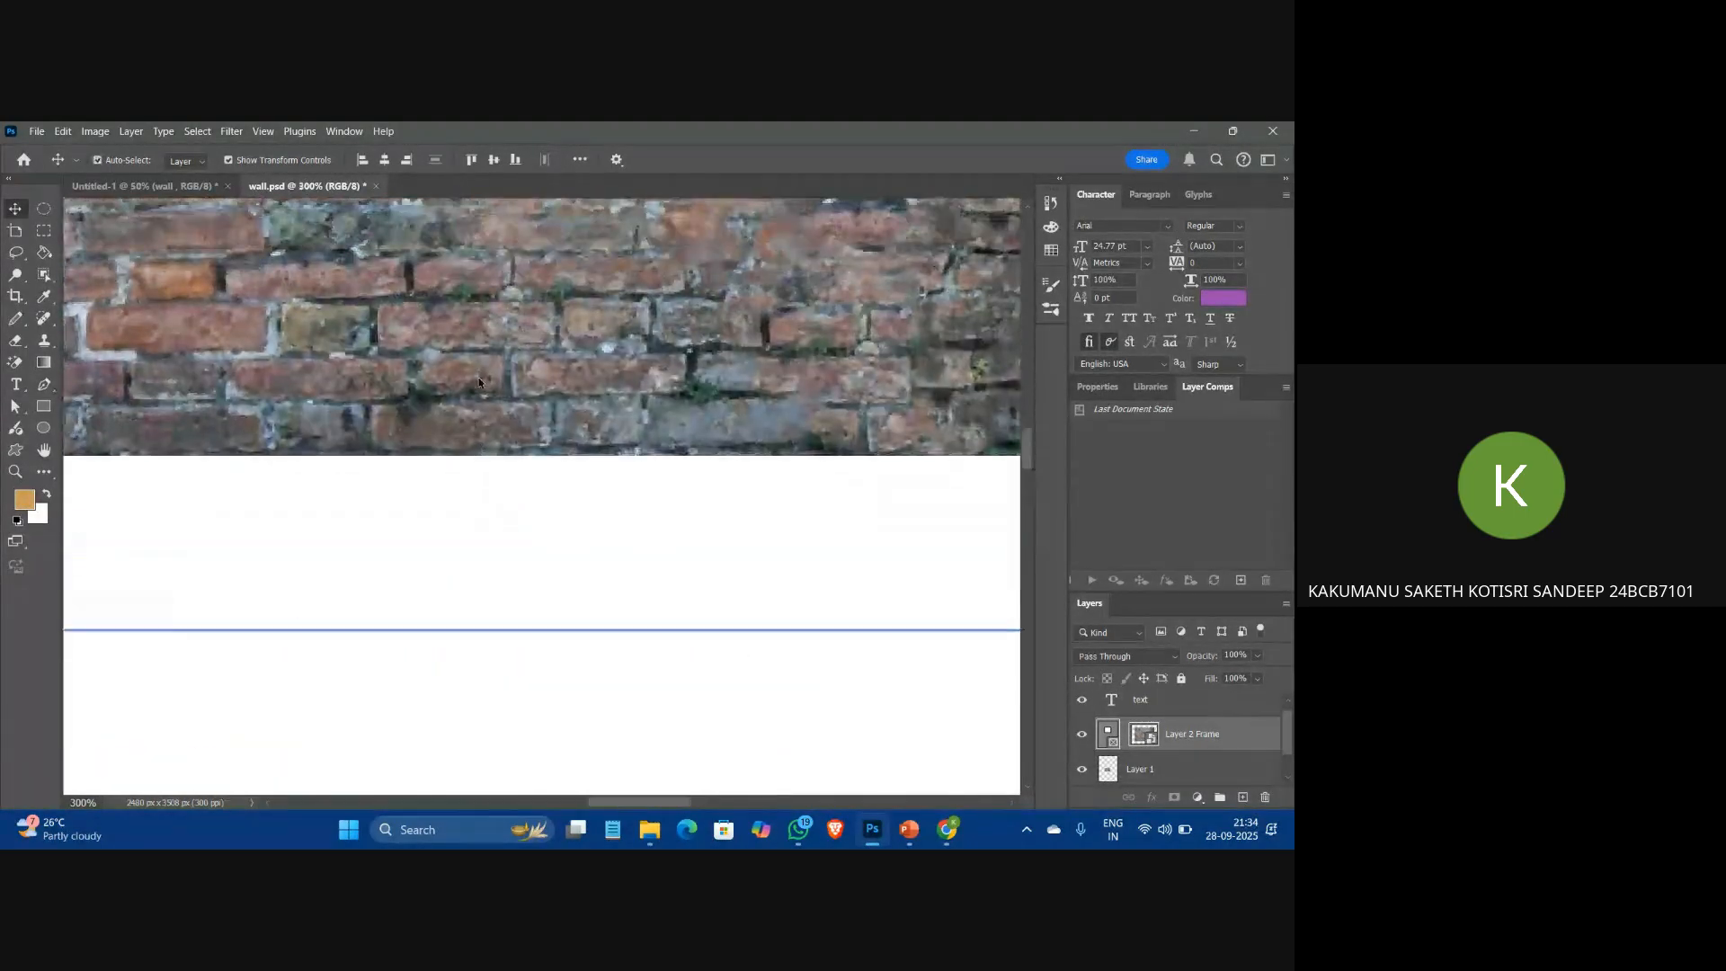
{"action": "key", "text": "ctrl+plus"}
{"action": "scroll", "coordinate": [384, 381], "scroll_direction": "up", "scroll_amount": 2}
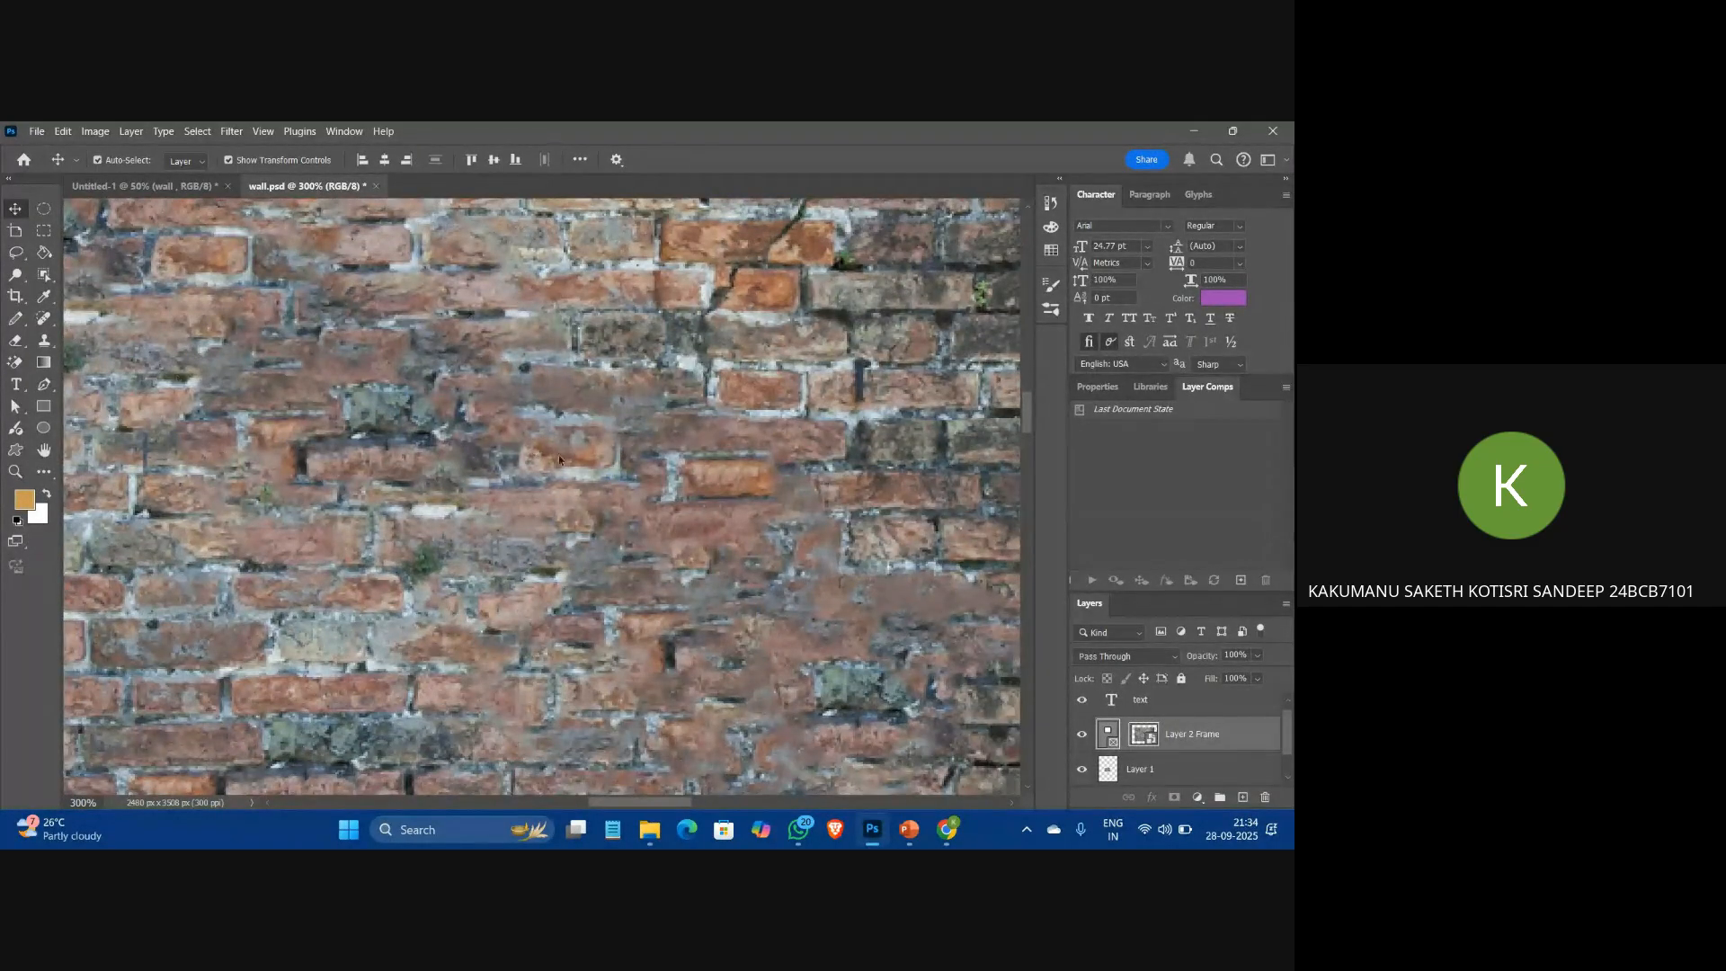
{"action": "key", "text": "ctrl+minus"}
{"action": "key", "text": "ctrl+minus"}
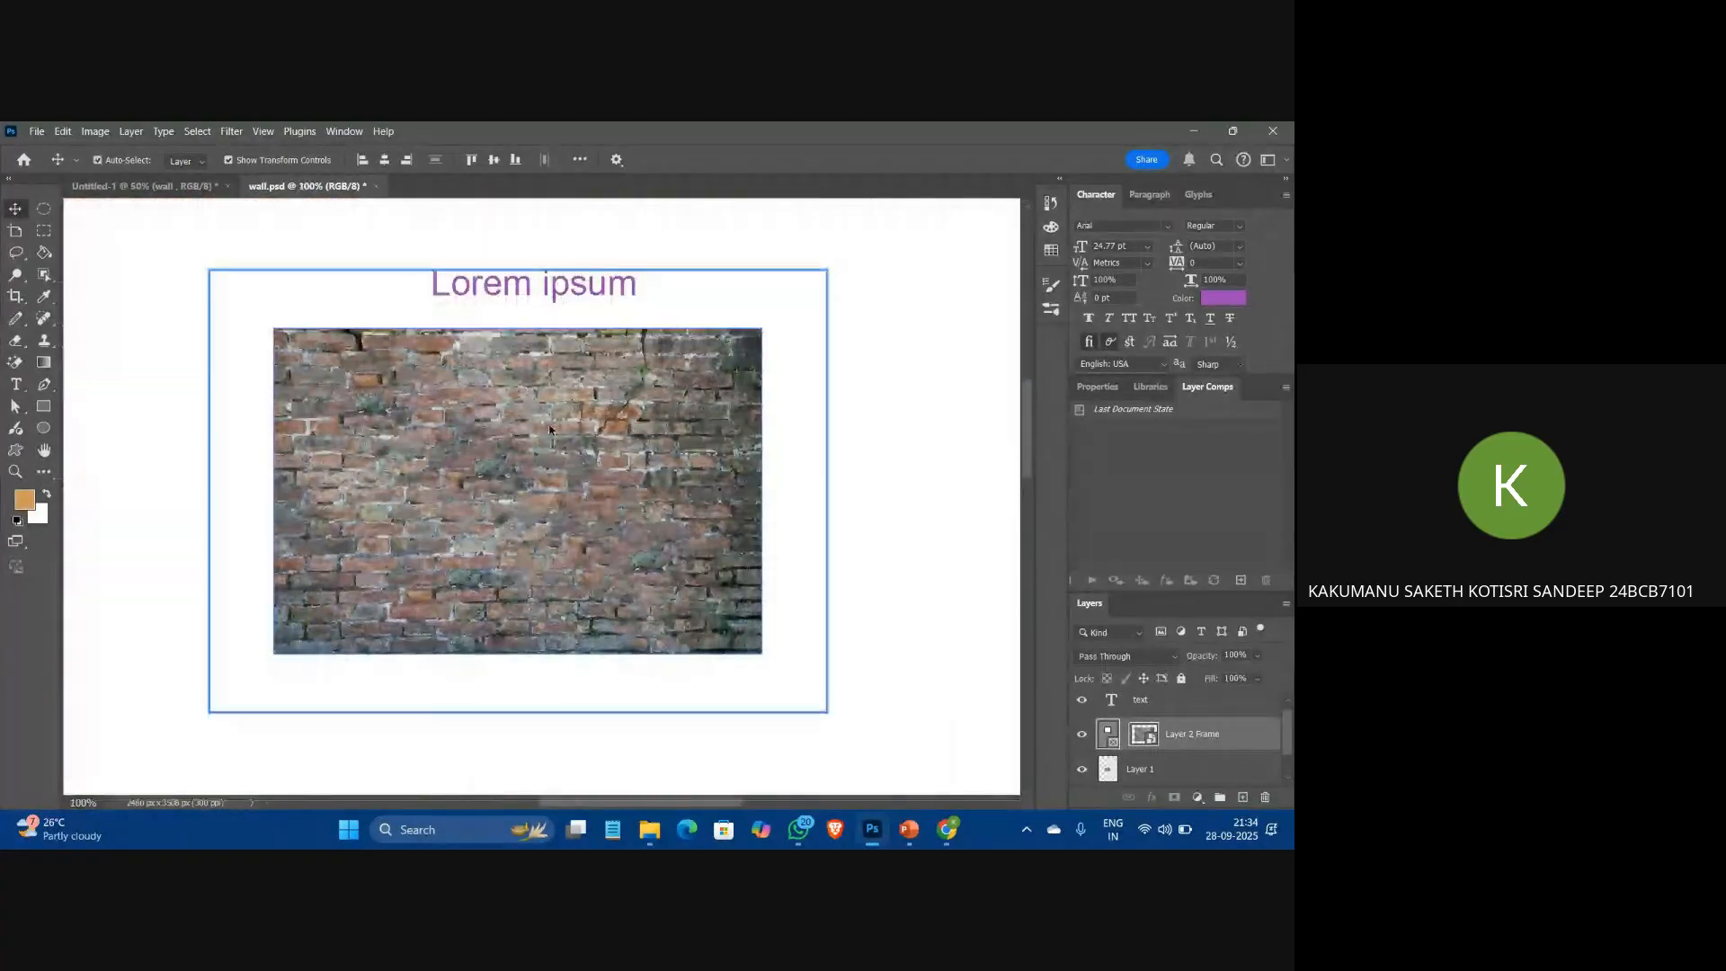
{"action": "scroll", "coordinate": [555, 471], "scroll_direction": "down", "scroll_amount": 1}
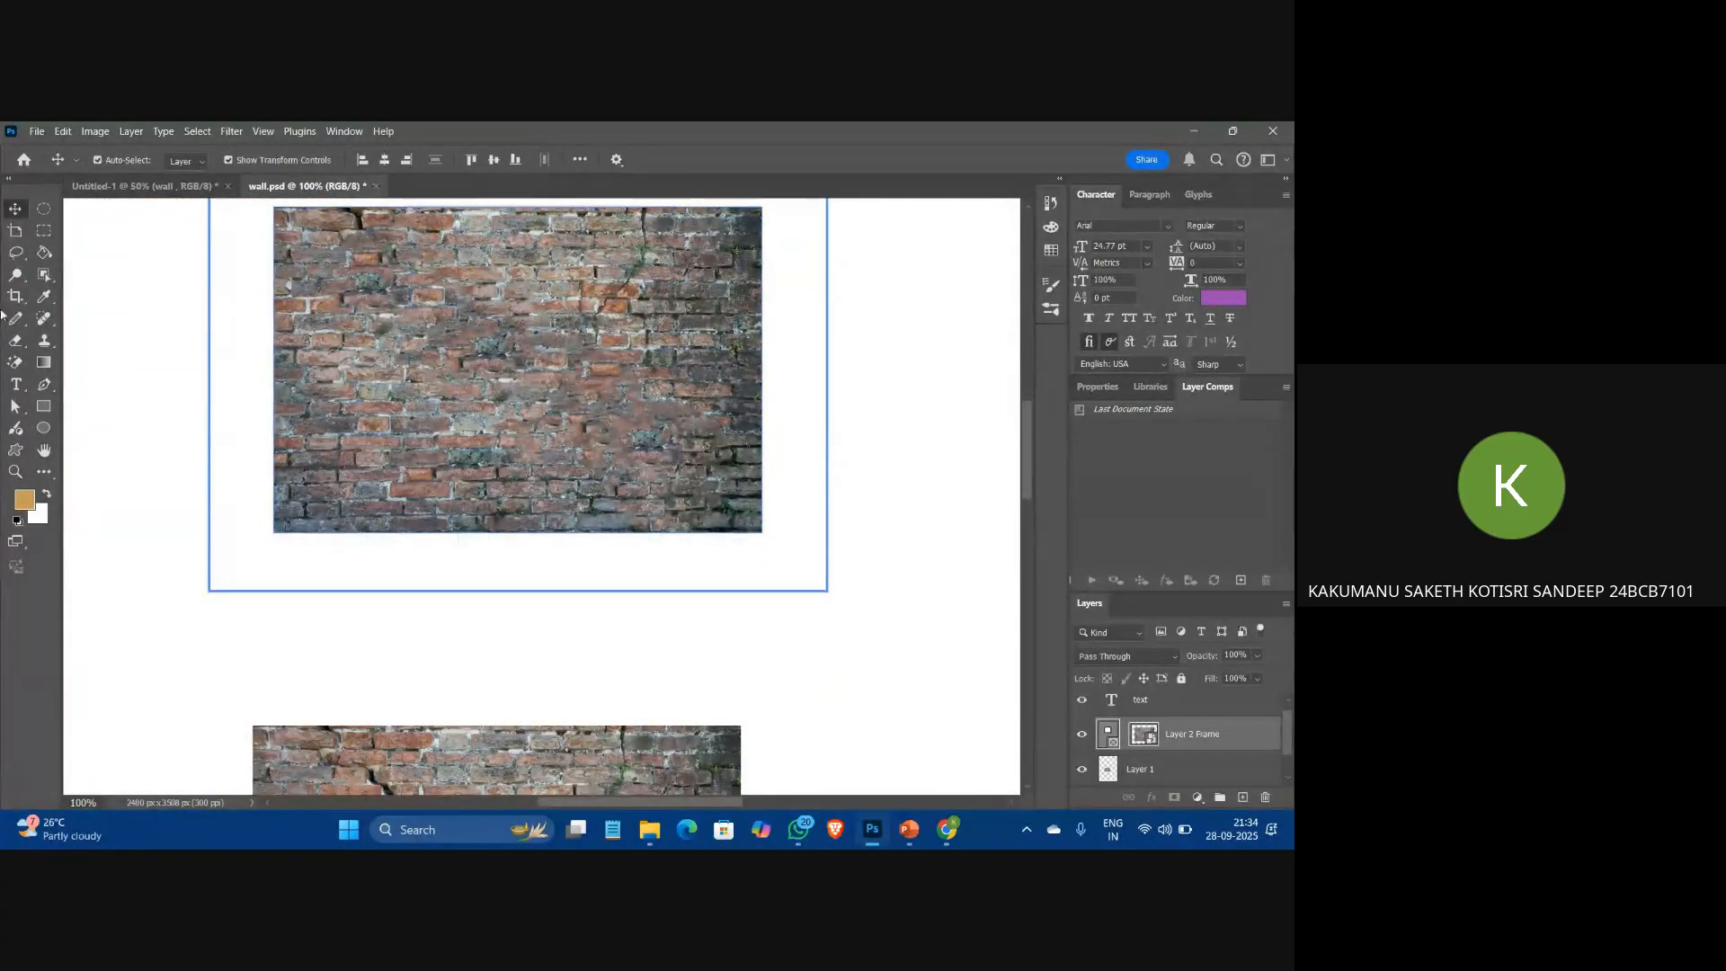
Choose the Spot Healing Brush tool and select only the image content of Layer 2 Frame.
{"action": "left_click", "coordinate": [40, 323]}
{"action": "right_click", "coordinate": [44, 327]}
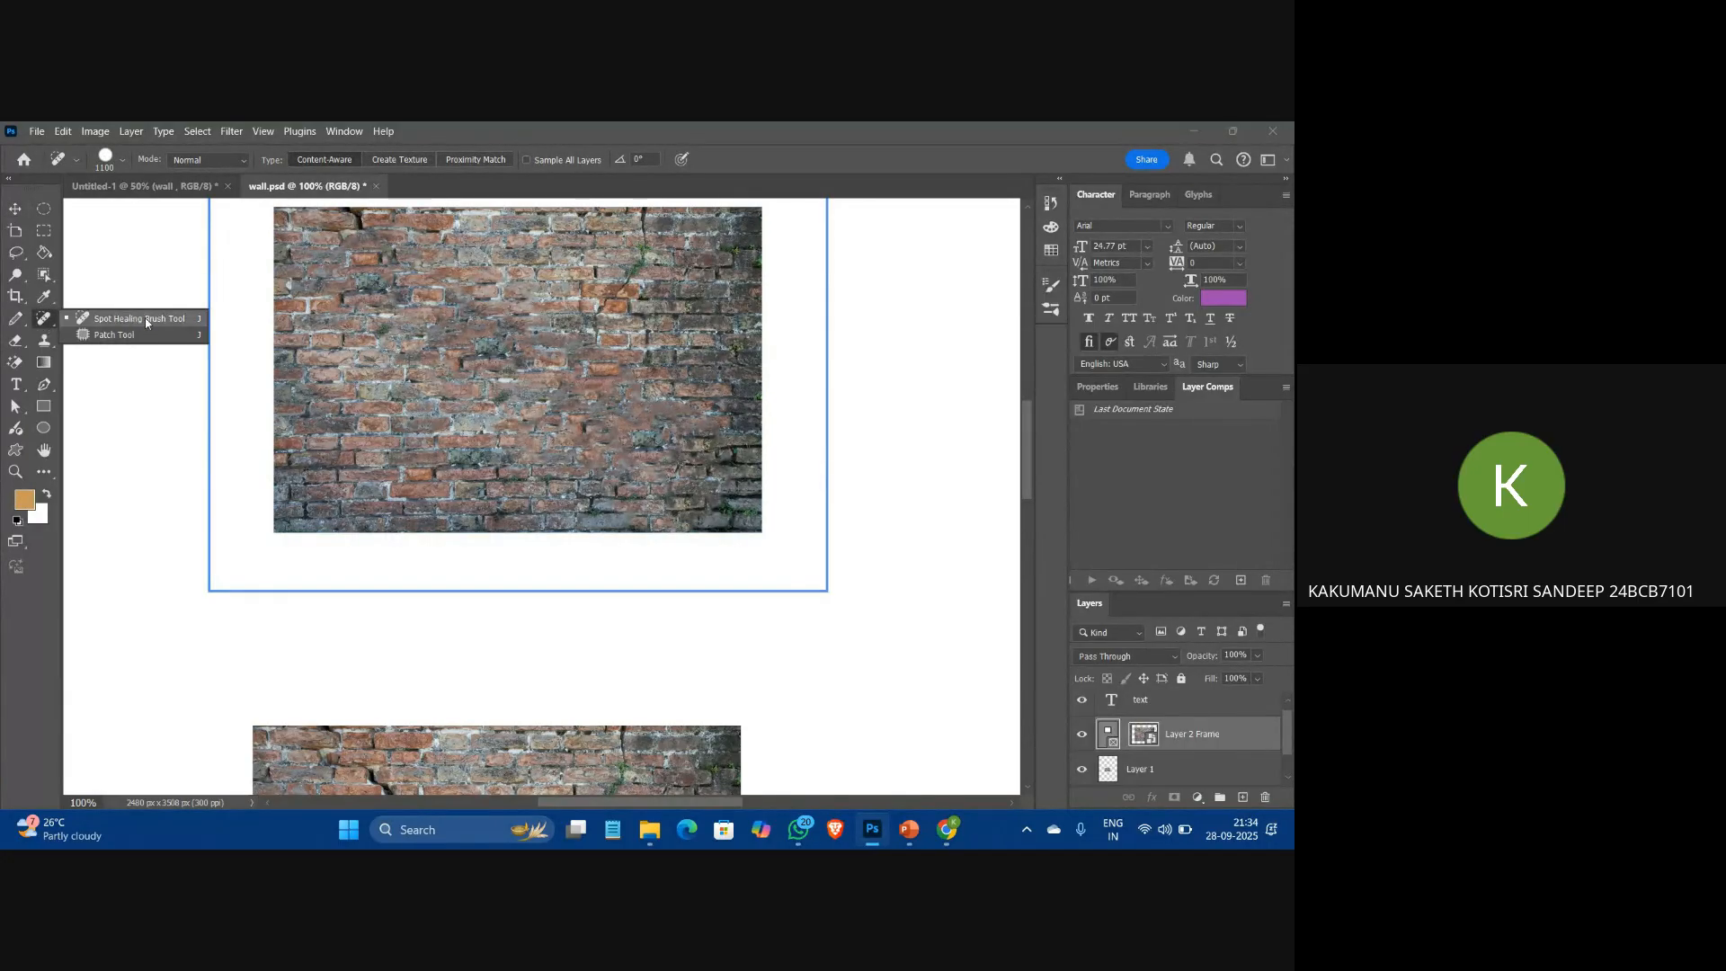
{"action": "left_click", "coordinate": [144, 327]}
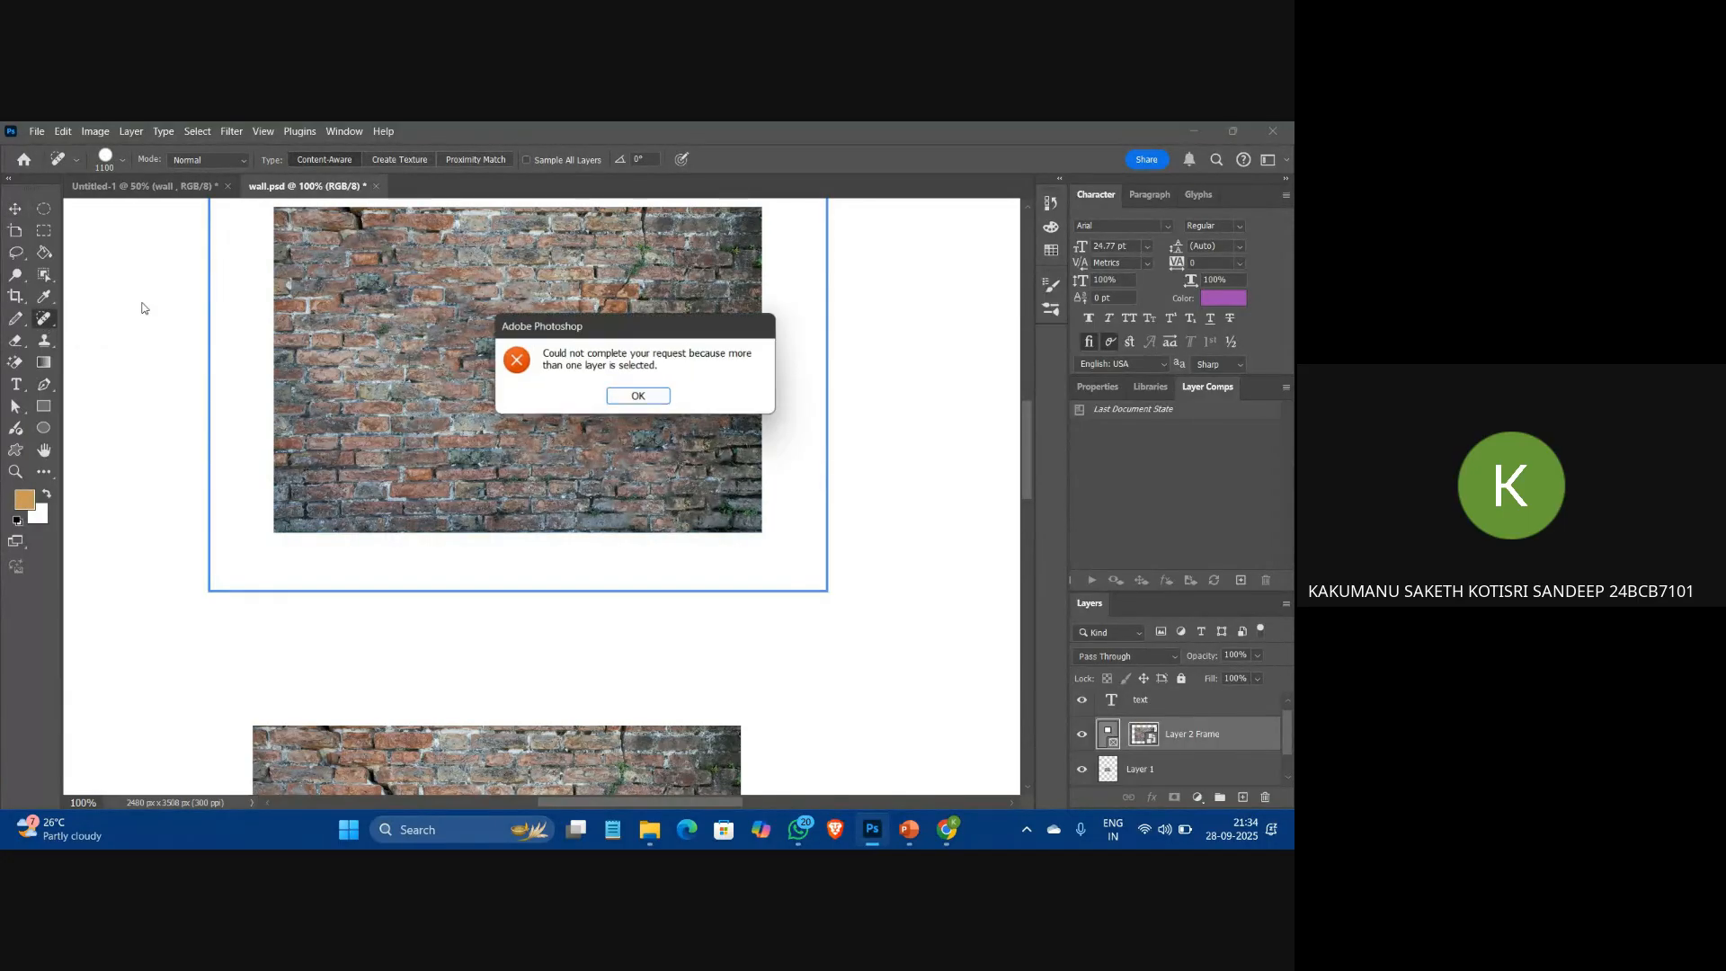
{"action": "left_click", "coordinate": [639, 396]}
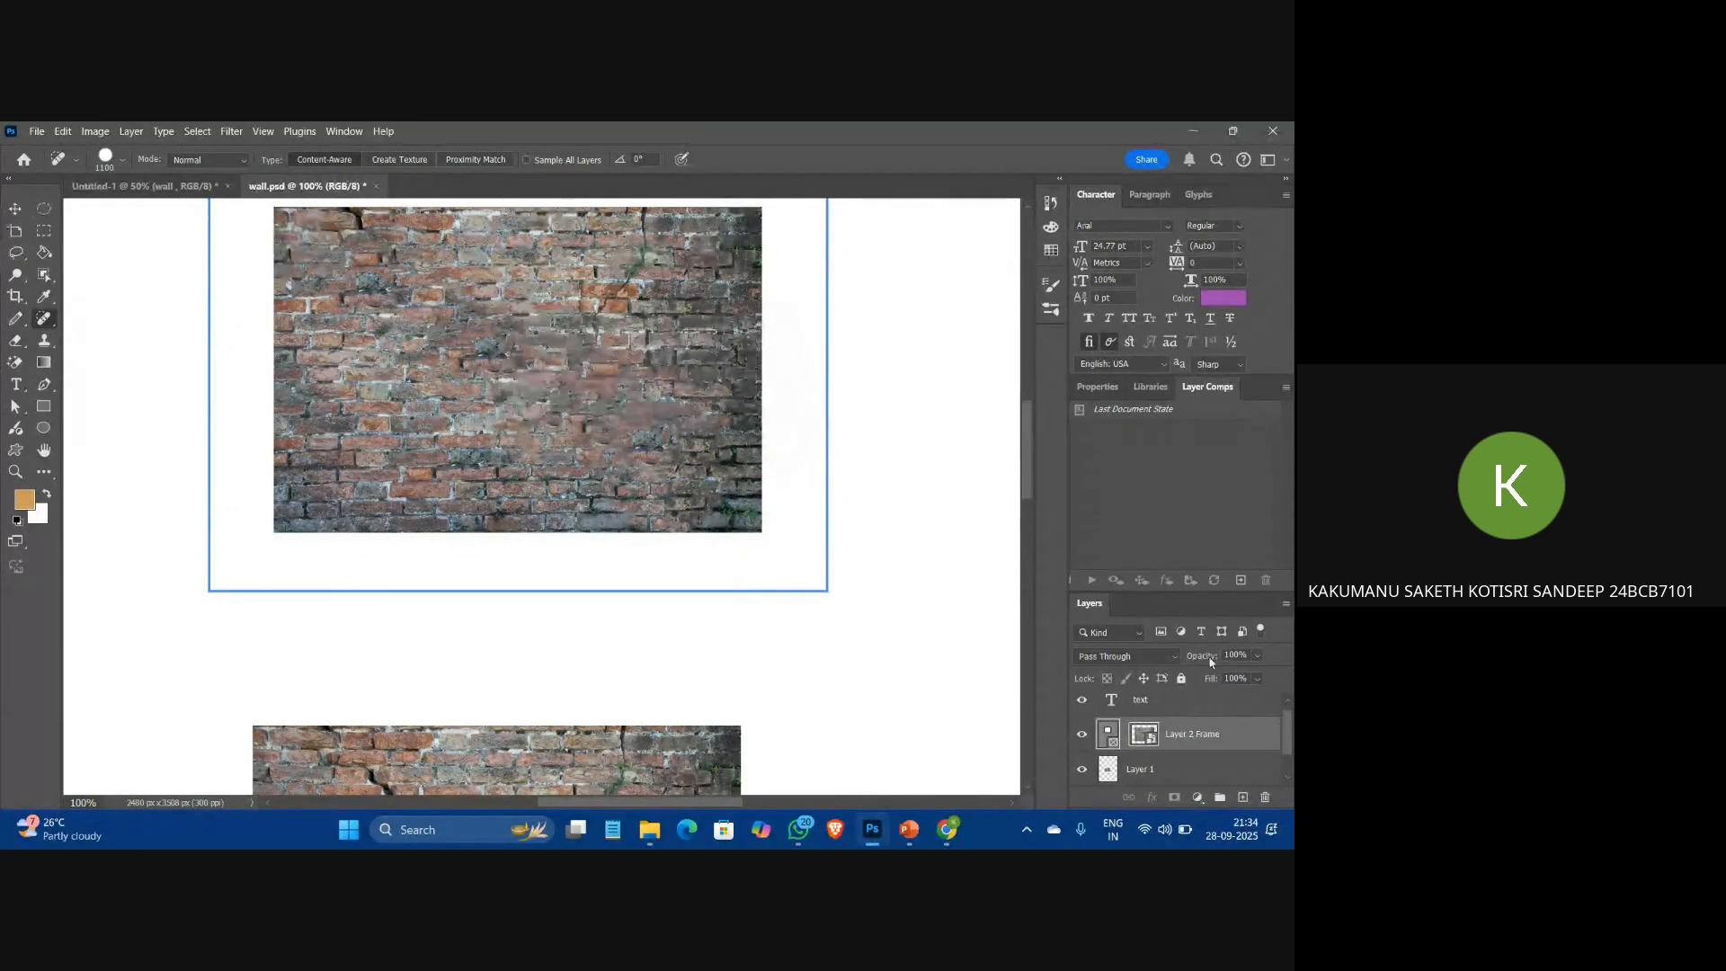
{"action": "right_click", "coordinate": [1173, 737]}
{"action": "left_click", "coordinate": [1173, 737]}
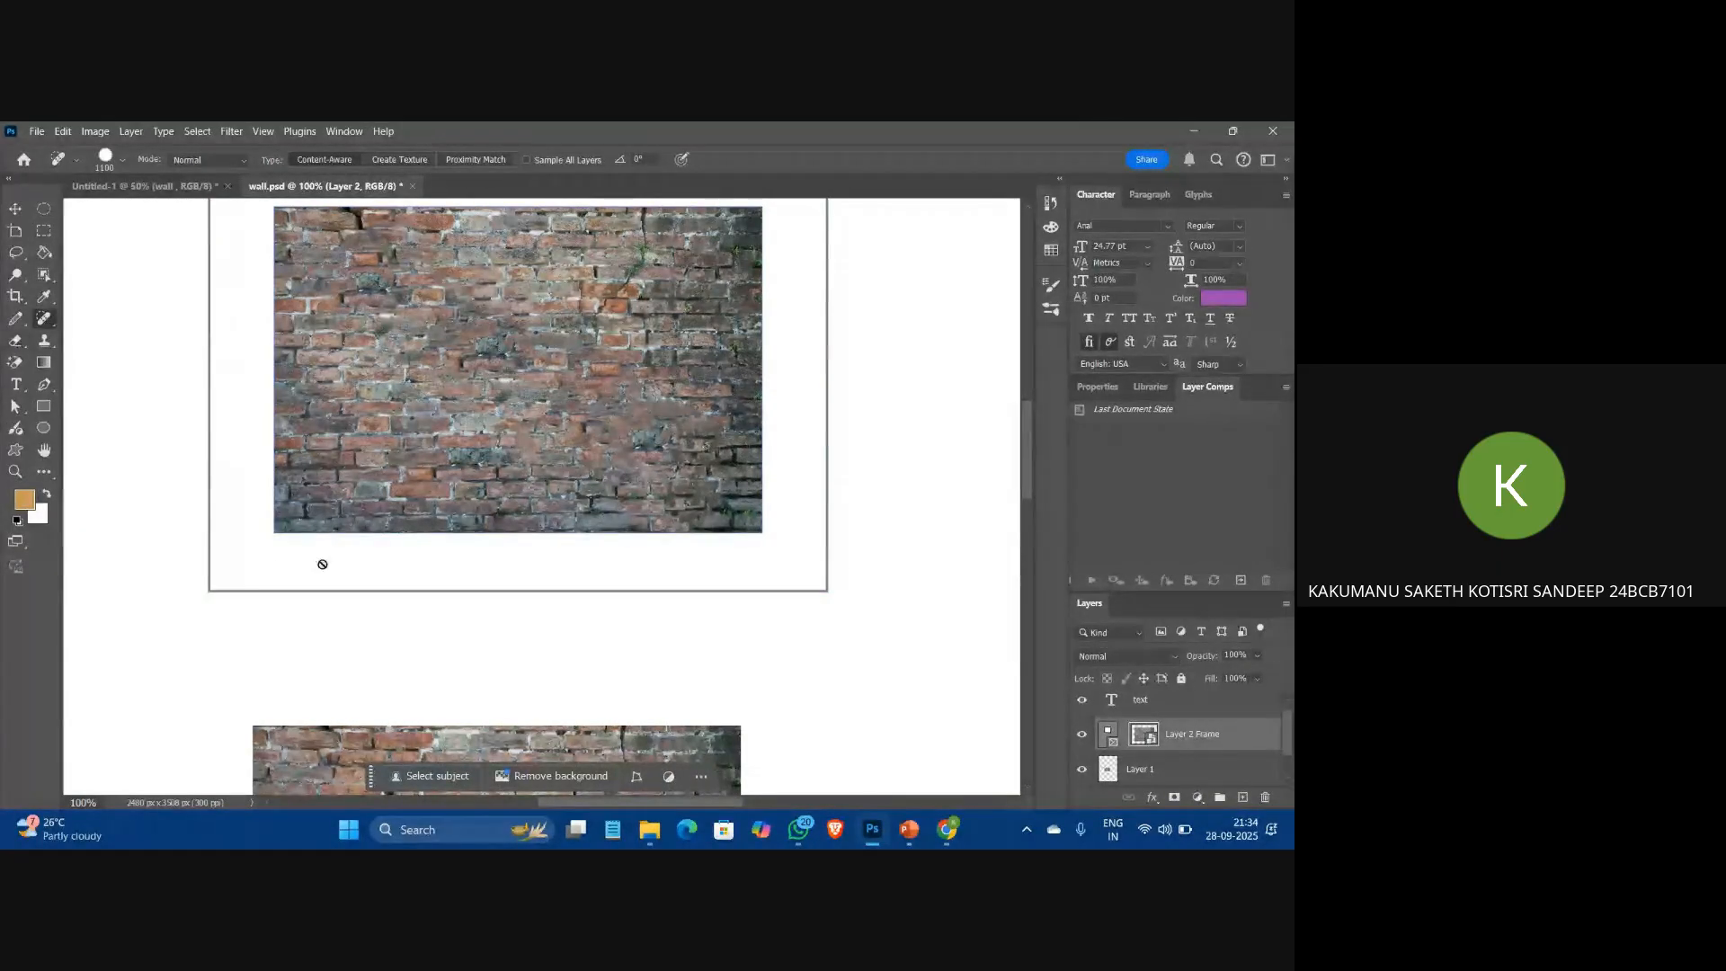
{"action": "left_click", "coordinate": [1052, 203]}
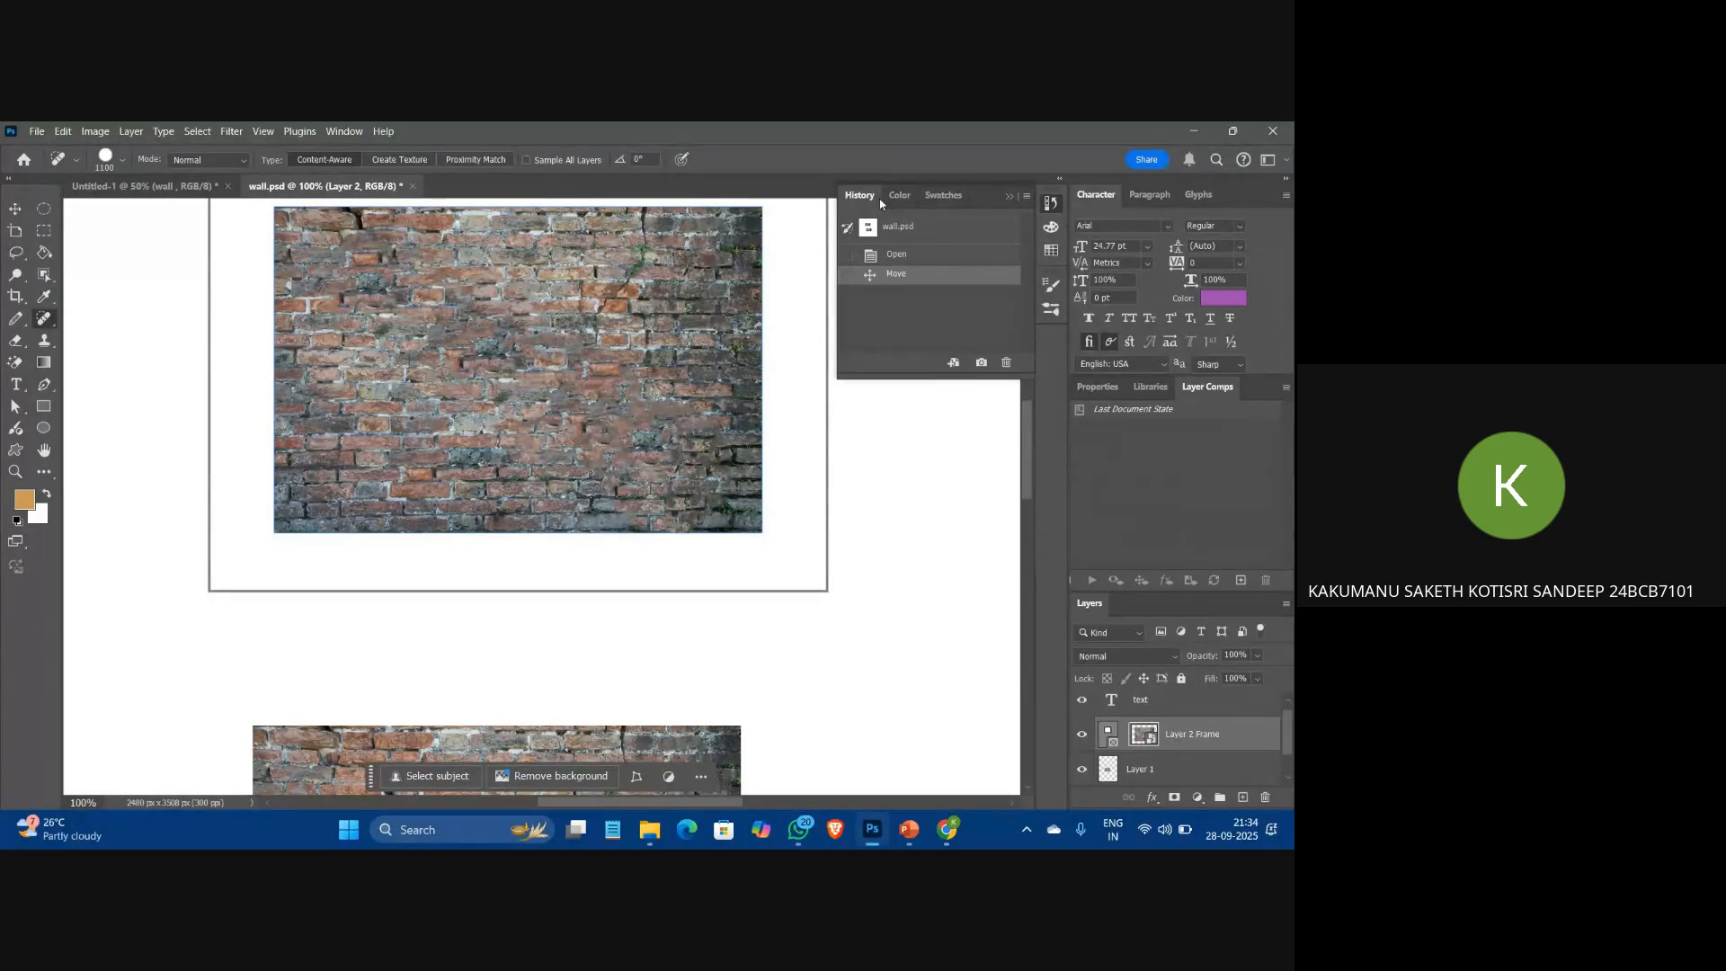
{"action": "left_click", "coordinate": [795, 286]}
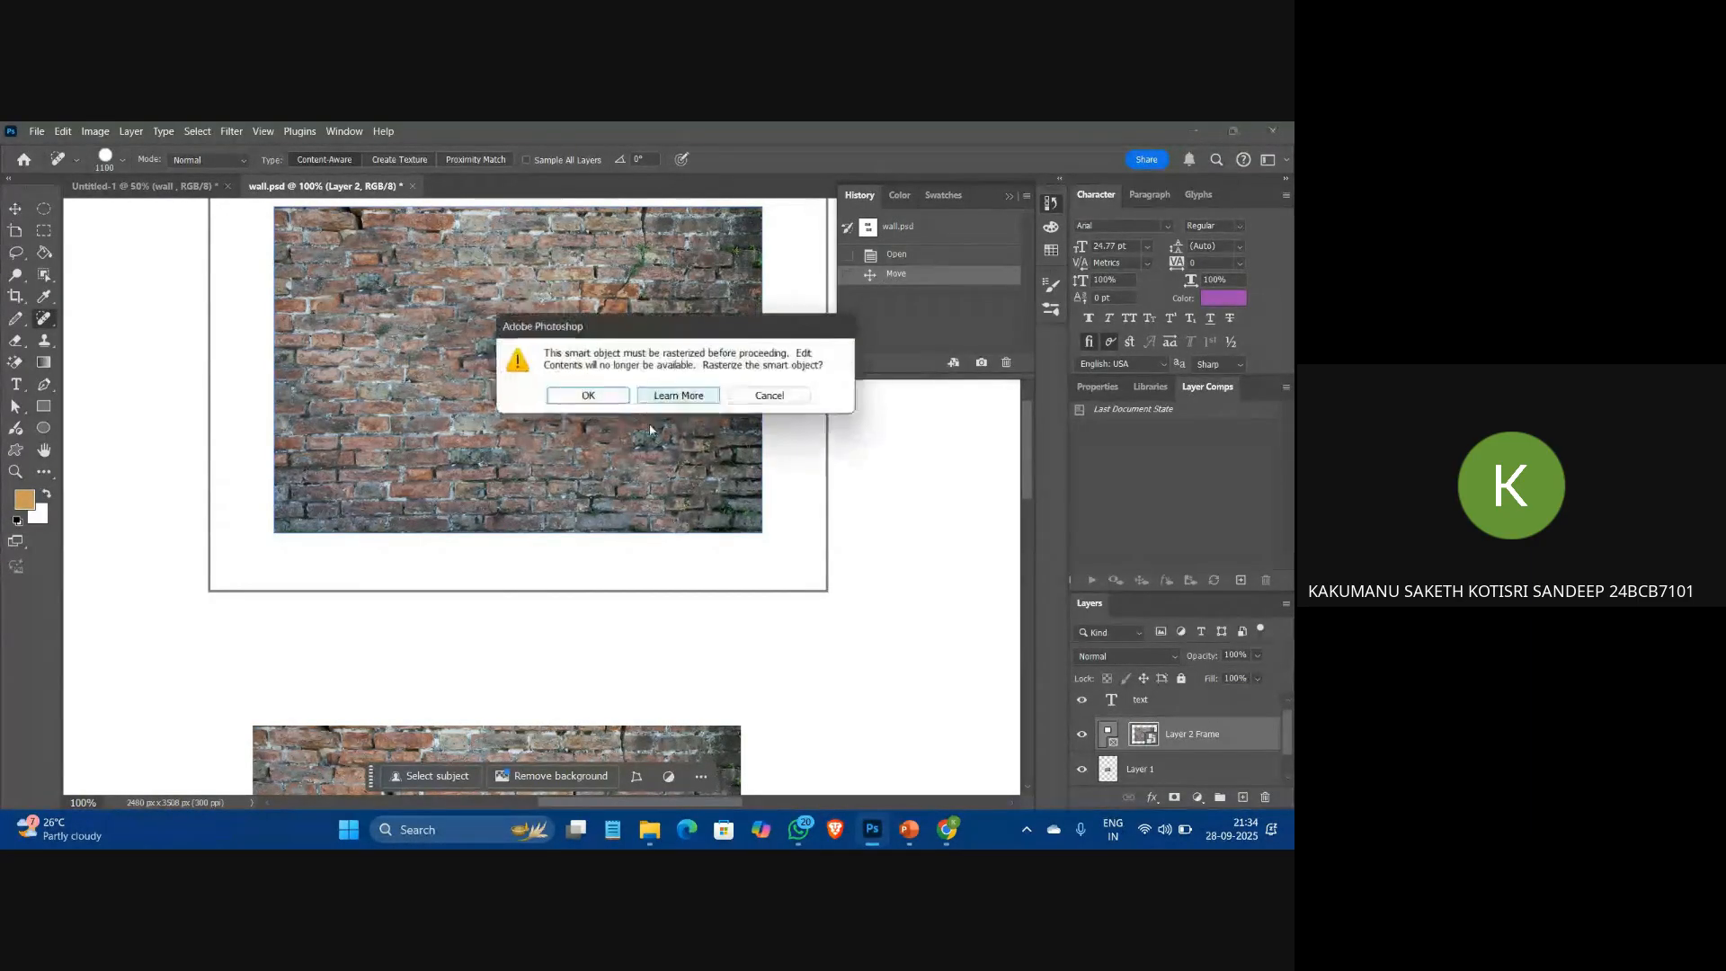
{"action": "left_click", "coordinate": [771, 394]}
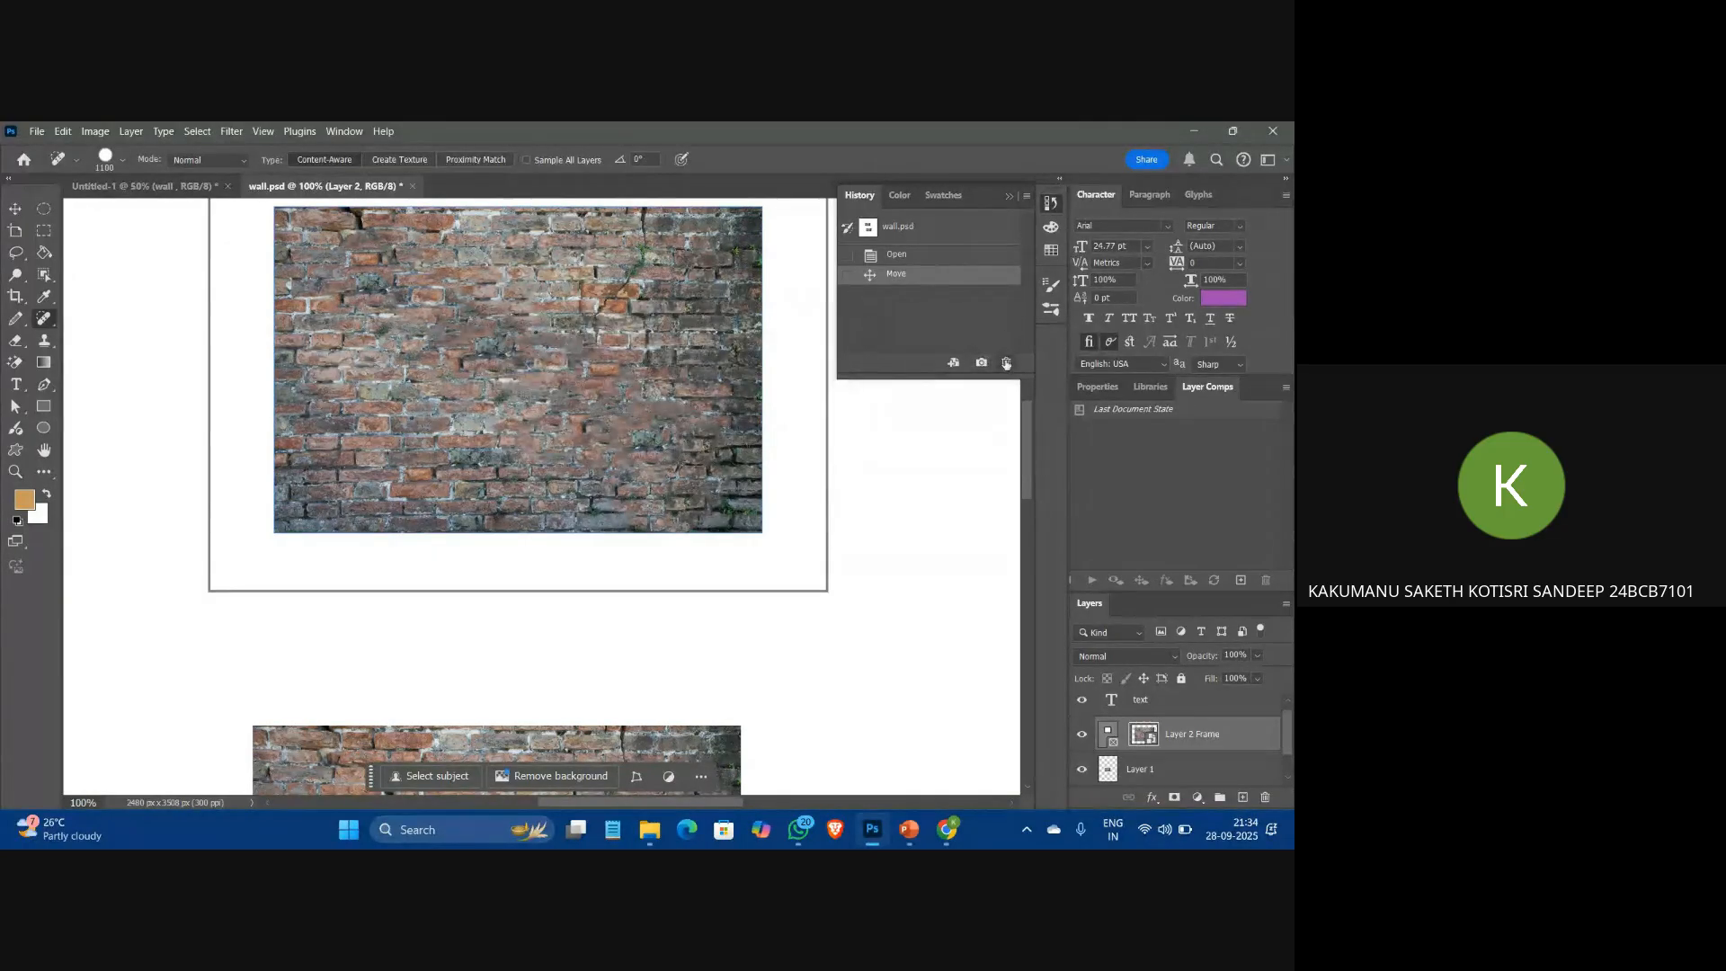
{"action": "left_click", "coordinate": [1009, 196]}
Select the cracked wall image on Layer 1 for retouching.
{"action": "scroll", "coordinate": [320, 632], "scroll_direction": "up", "scroll_amount": 2}
{"action": "scroll", "coordinate": [437, 526], "scroll_direction": "down", "scroll_amount": 5}
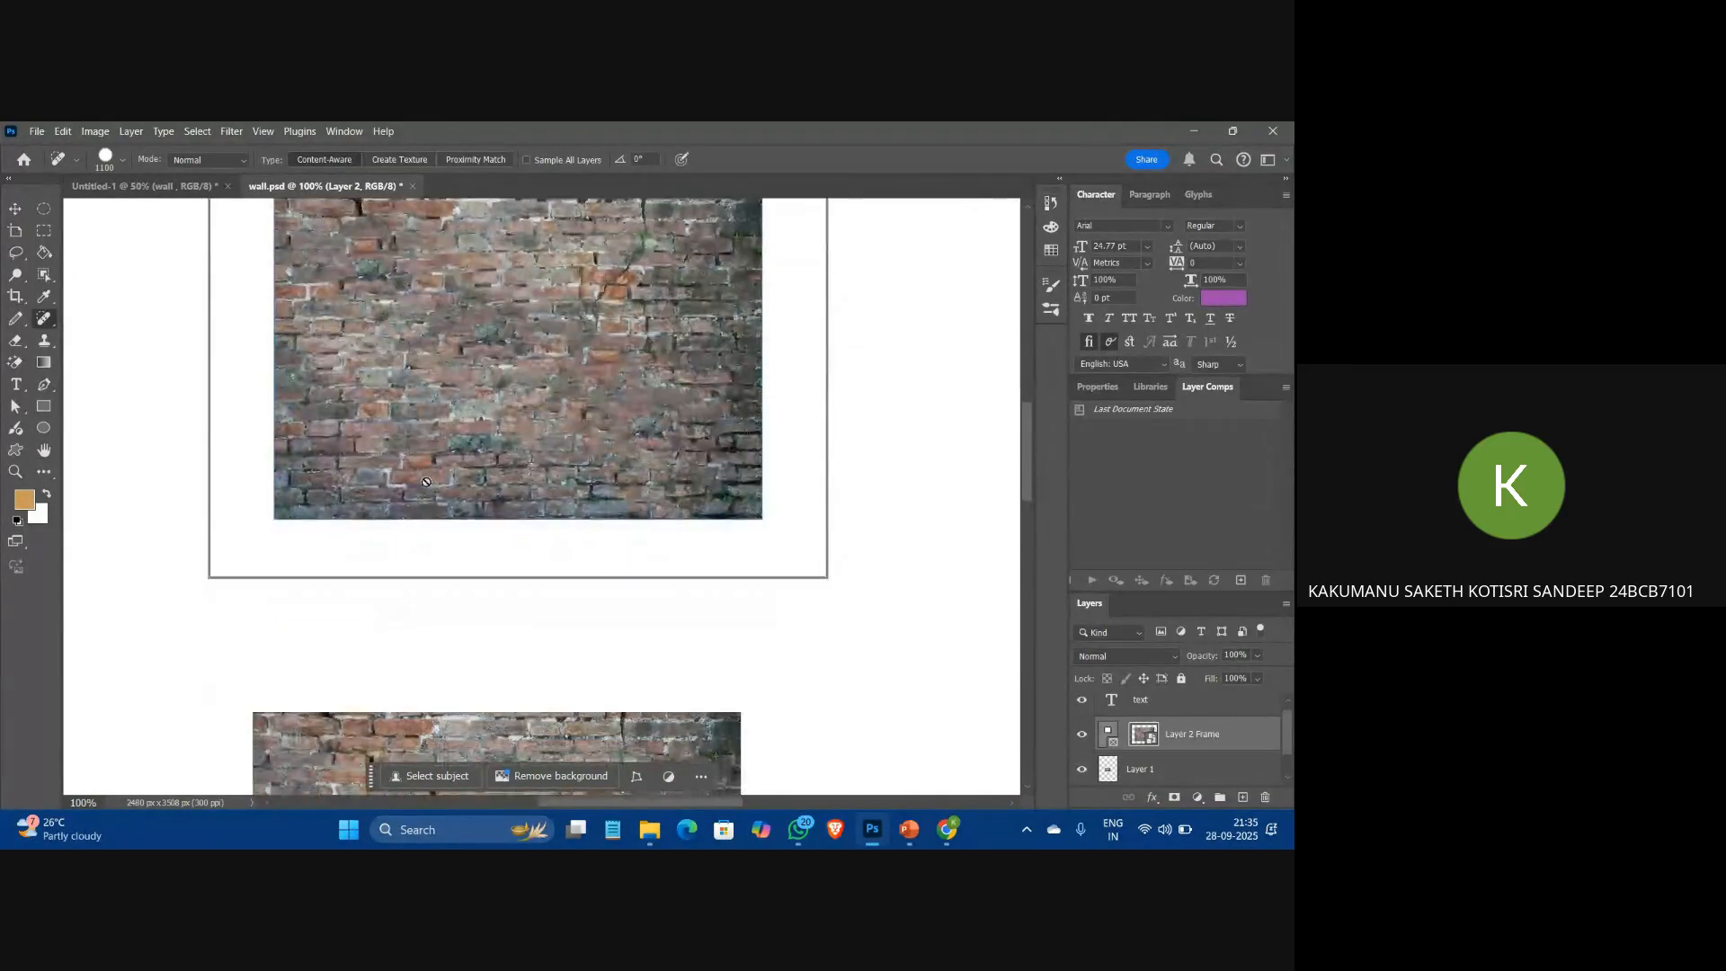
{"action": "scroll", "coordinate": [437, 526], "scroll_direction": "down", "scroll_amount": 4}
{"action": "scroll", "coordinate": [502, 453], "scroll_direction": "left", "scroll_amount": 1}
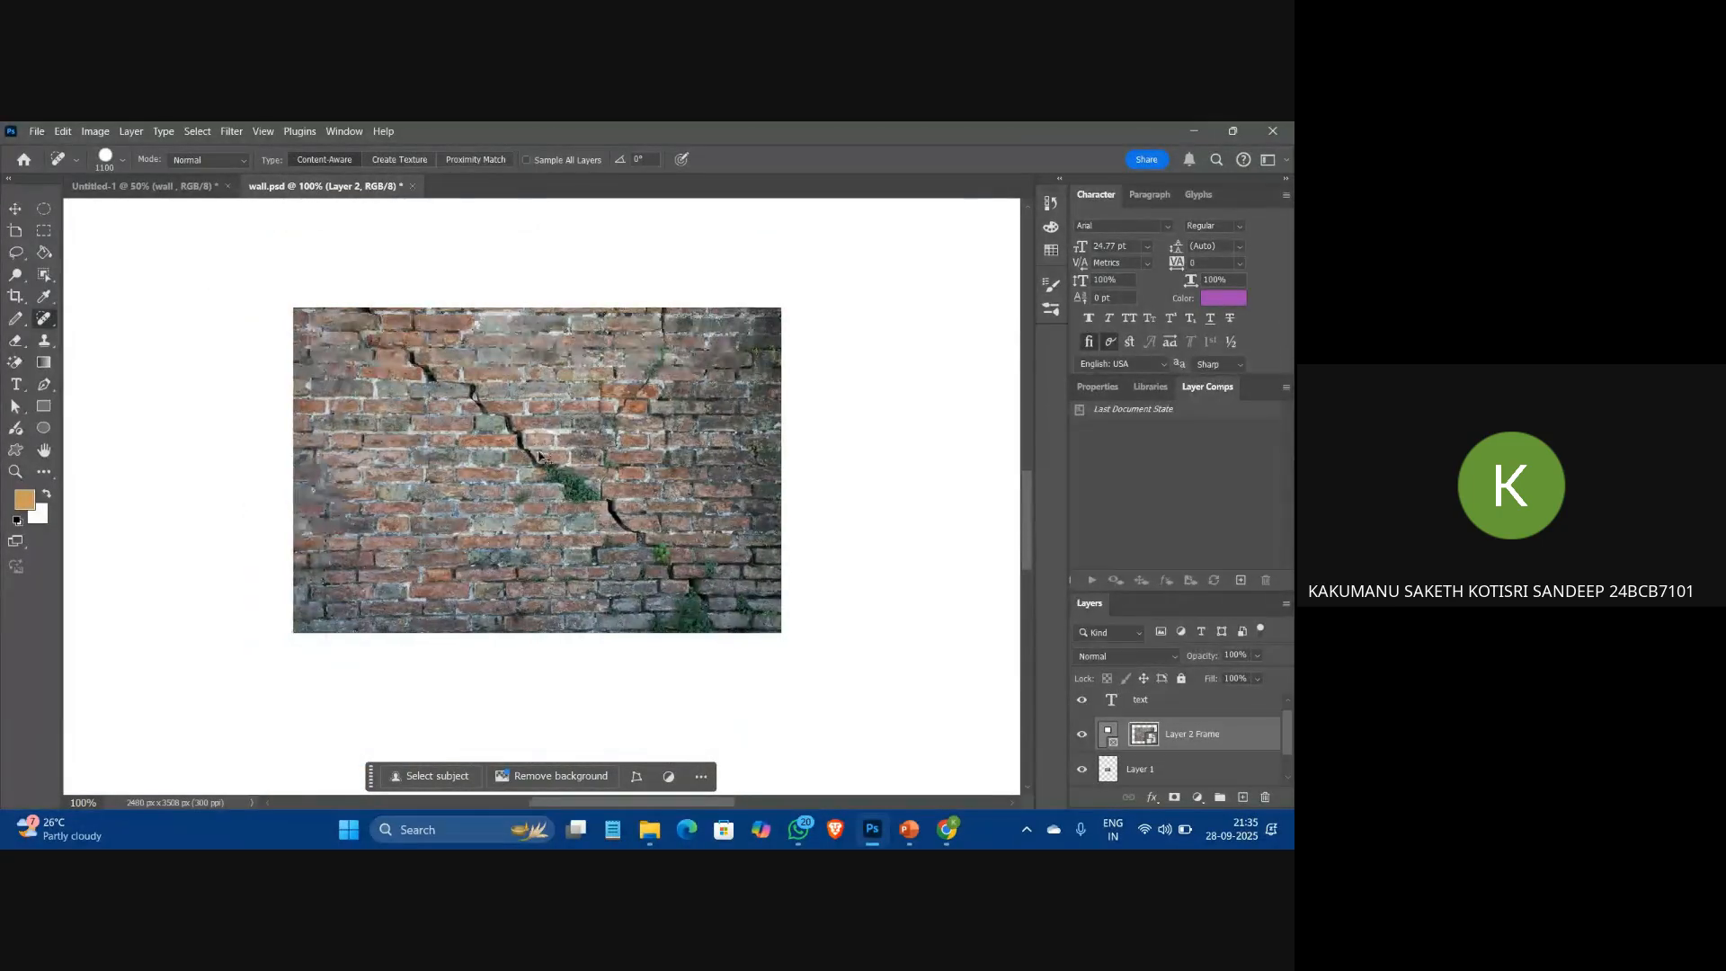
{"action": "left_click", "coordinate": [546, 457], "text": "ctrl"}
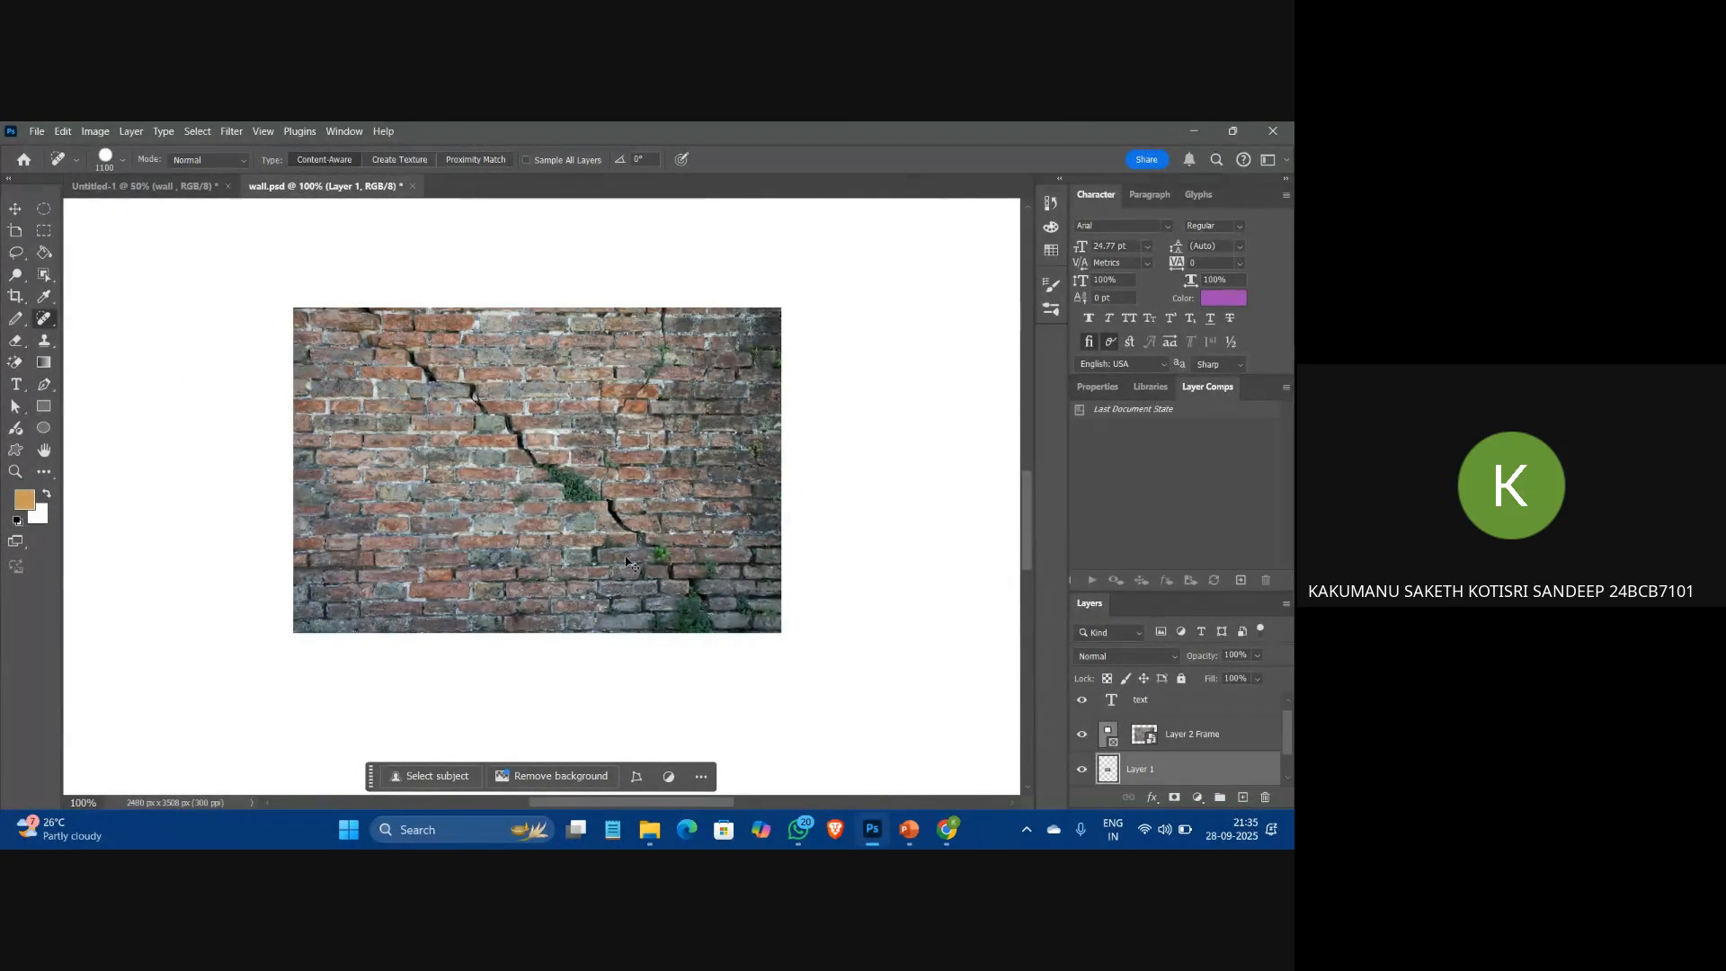
{"action": "key", "text": "ctrl+minus"}
{"action": "key", "text": "ctrl+minus"}
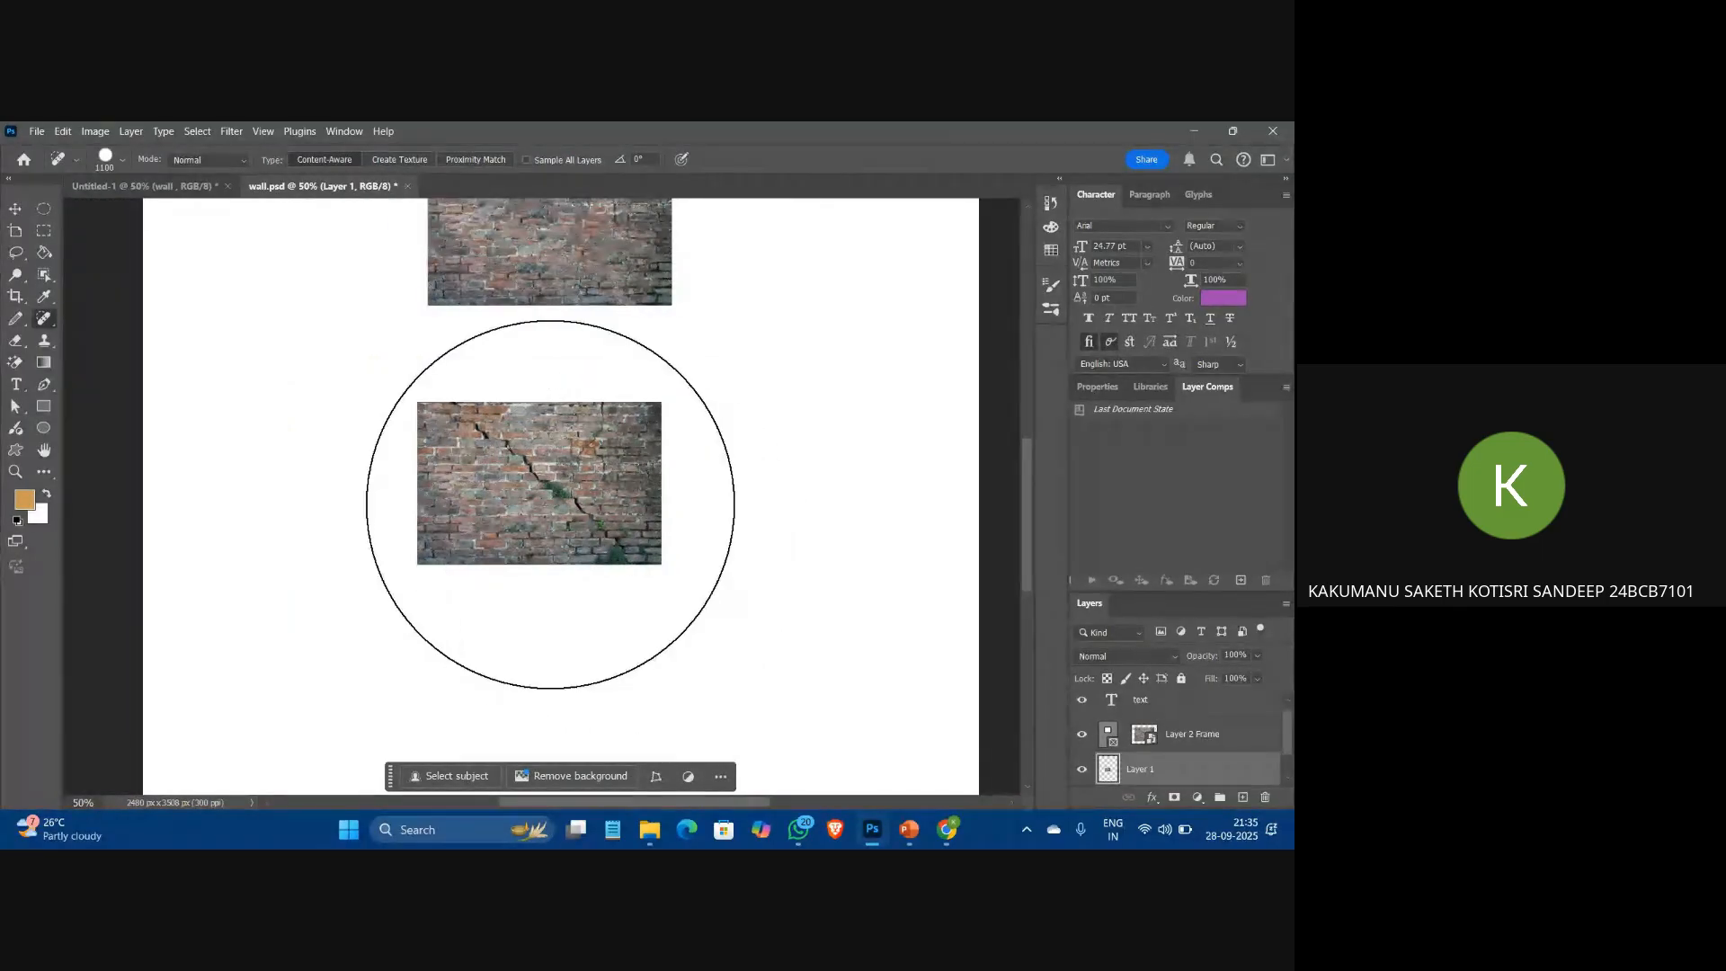
Reduce the Spot Healing Brush size to 300 and paint over the diagonal crack from its upper end to the lower bricks.
{"action": "key", "text": "bracketleft"}
{"action": "key", "text": "bracketleft"}
{"action": "key", "text": "bracketleft"}
{"action": "key", "text": "bracketleft"}
{"action": "key", "text": "bracketleft"}
{"action": "key", "text": "bracketleft"}
{"action": "key", "text": "bracketleft"}
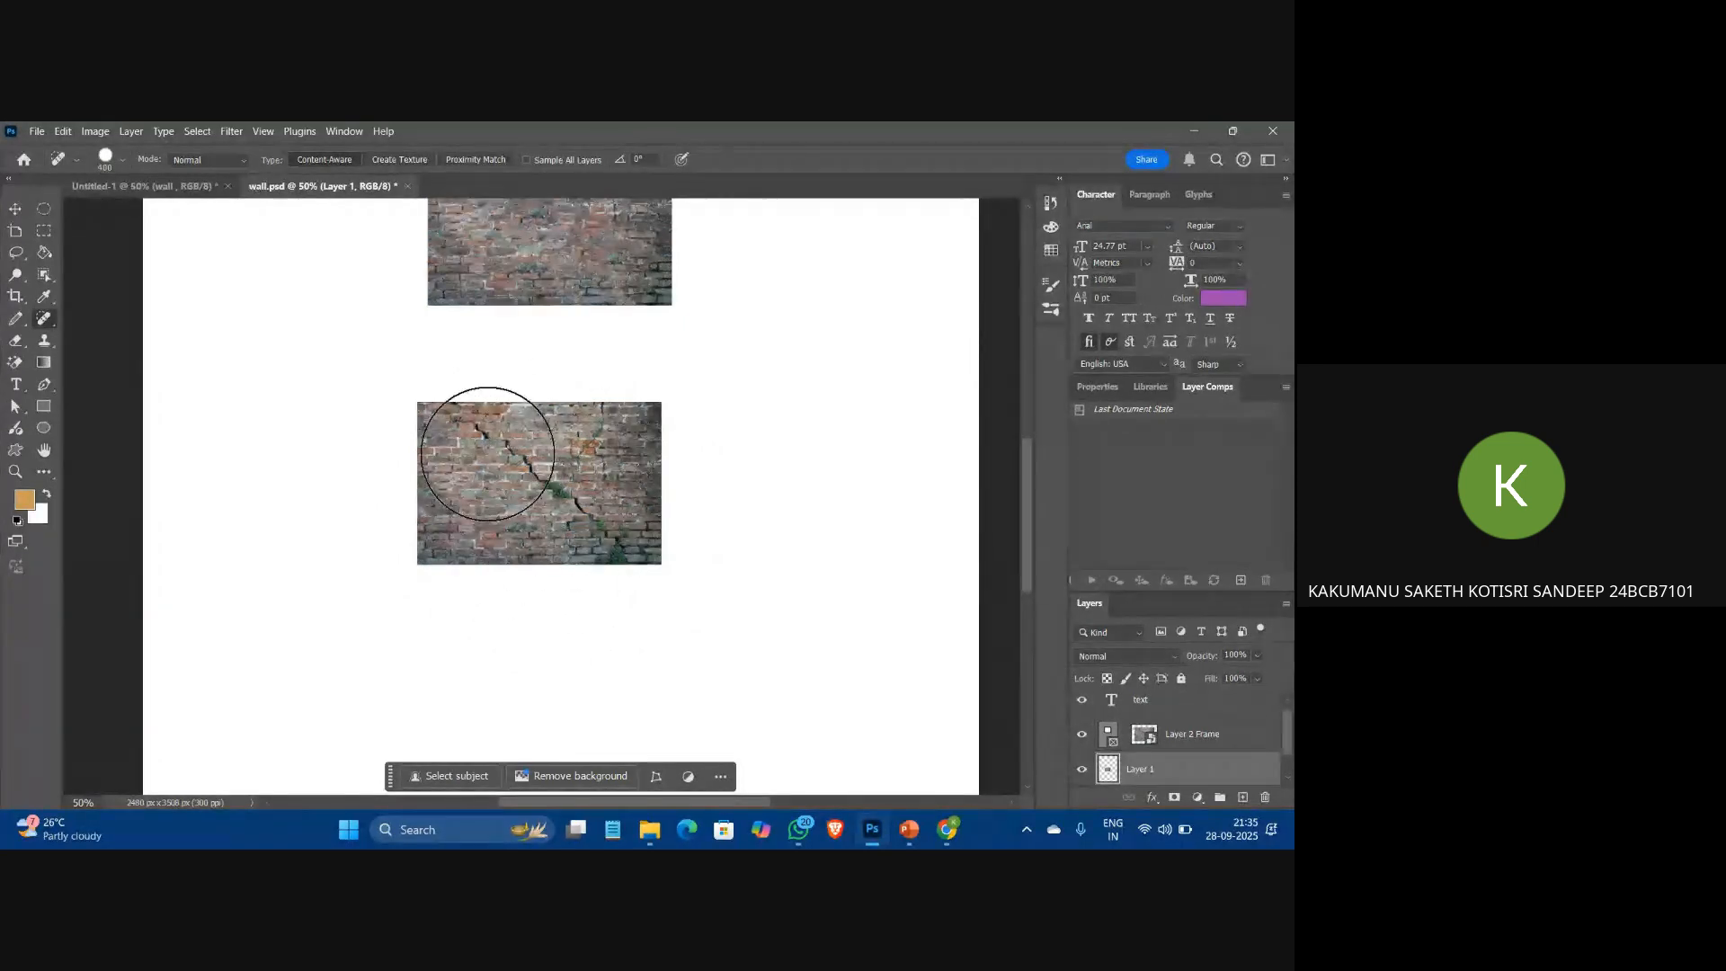
{"action": "key", "text": "bracketleft"}
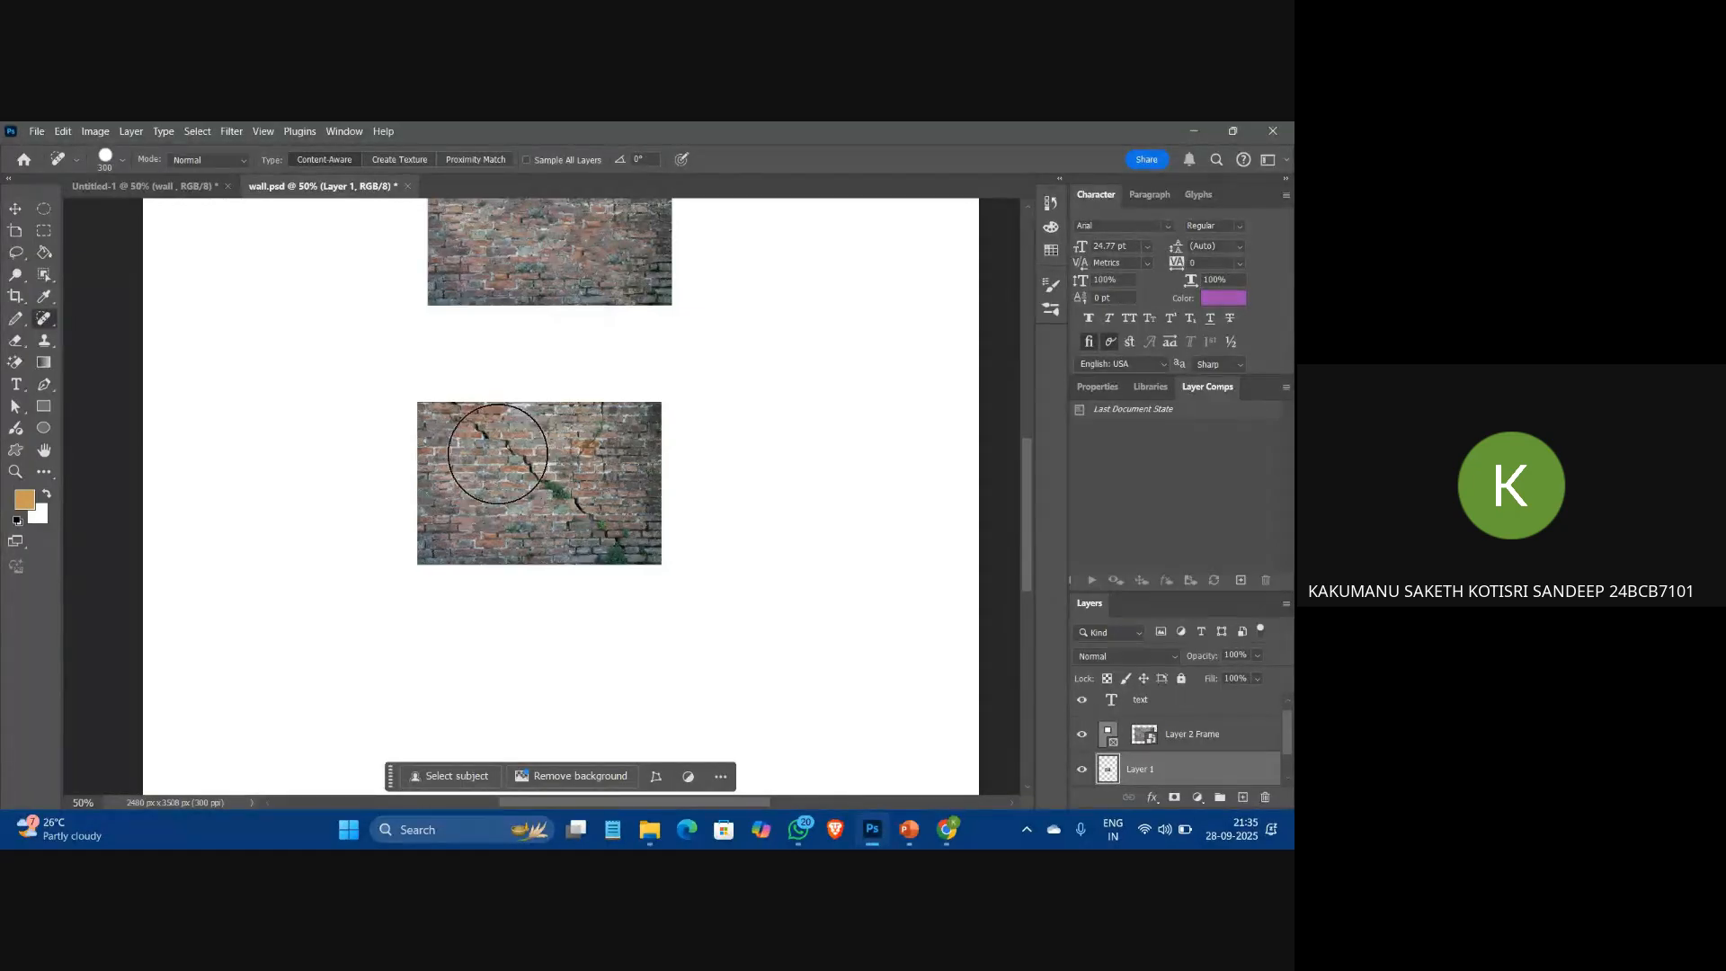
{"action": "mouse_move", "coordinate": [471, 459]}
{"action": "left_mouse_down"}
{"action": "mouse_move", "coordinate": [602, 519]}
{"action": "mouse_move", "coordinate": [618, 503]}
{"action": "left_mouse_up"}
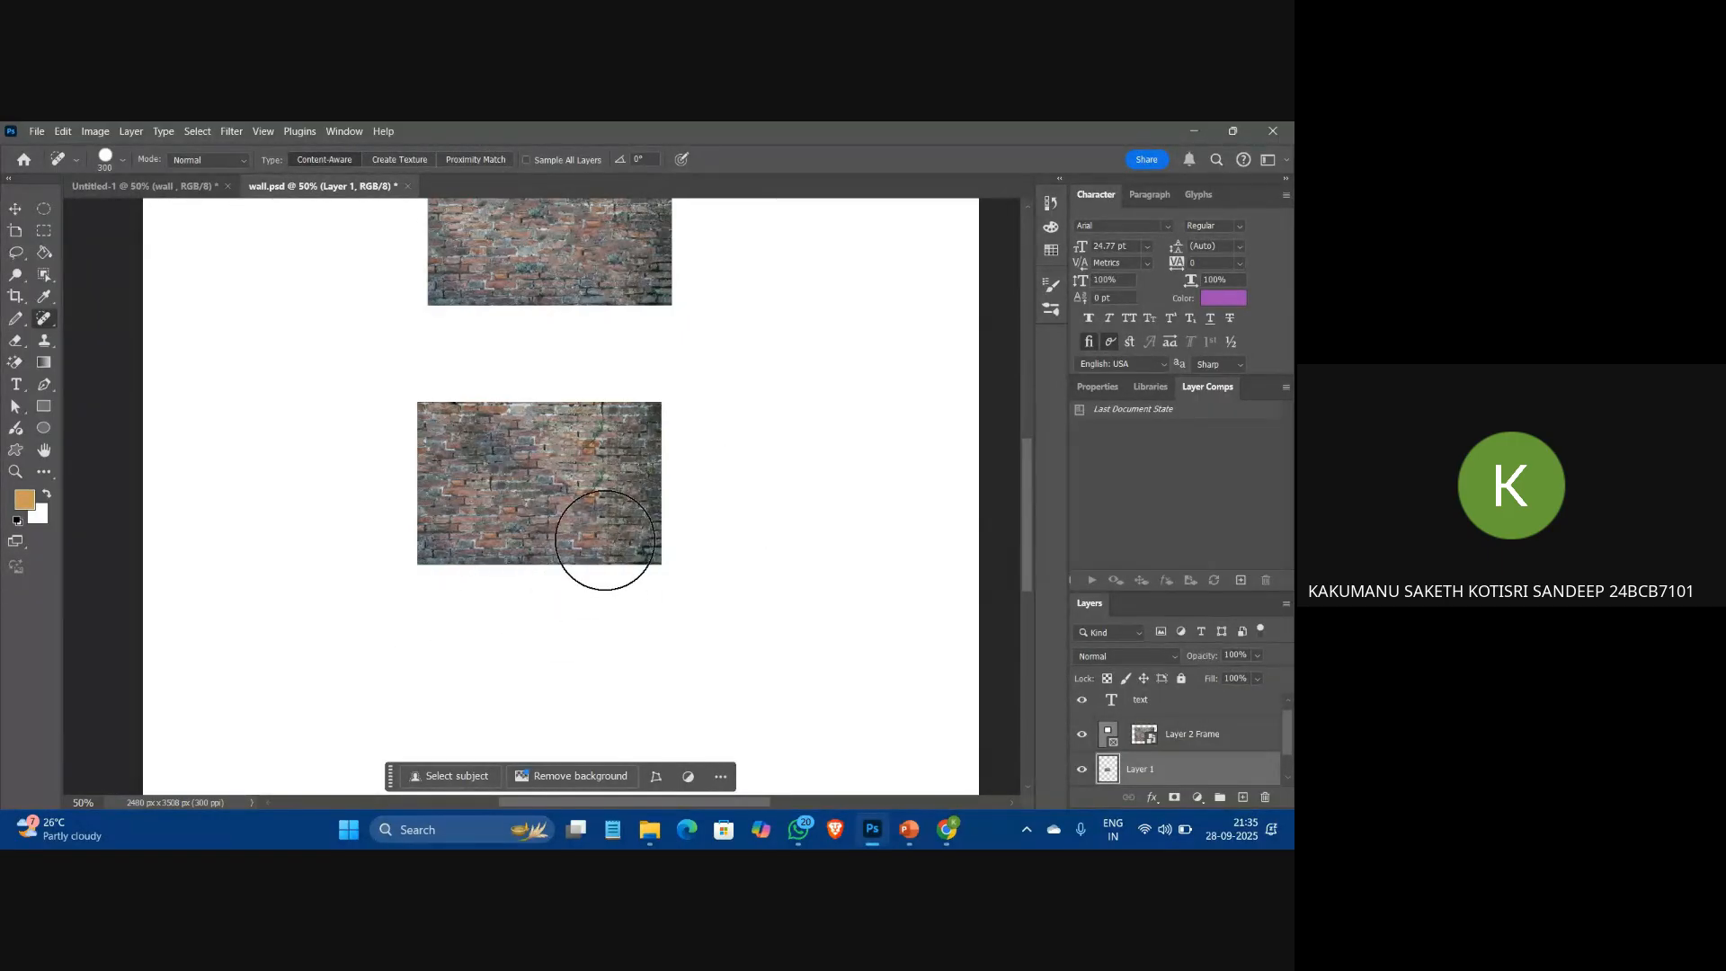
Examine the healed bricks at 200% magnification and undo the Spot Healing stroke.
{"action": "key", "text": "ctrl+plus"}
{"action": "key", "text": "ctrl+plus"}
{"action": "key", "text": "ctrl+plus"}
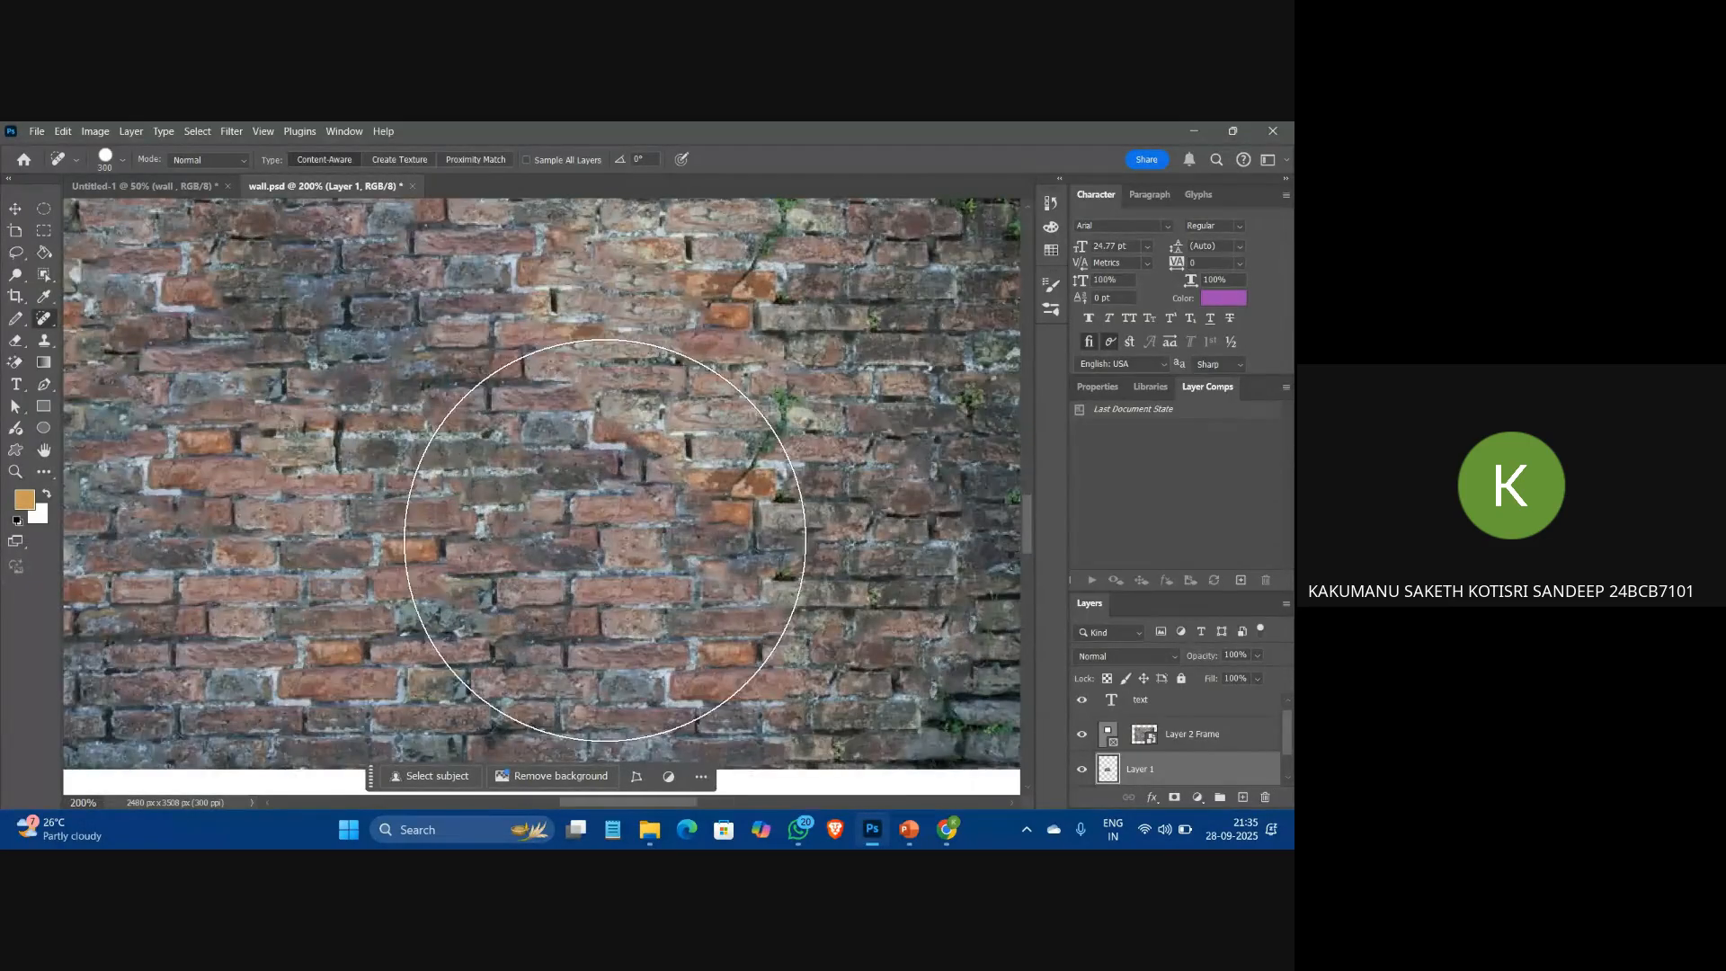
{"action": "scroll", "coordinate": [610, 477], "scroll_direction": "up", "scroll_amount": 3}
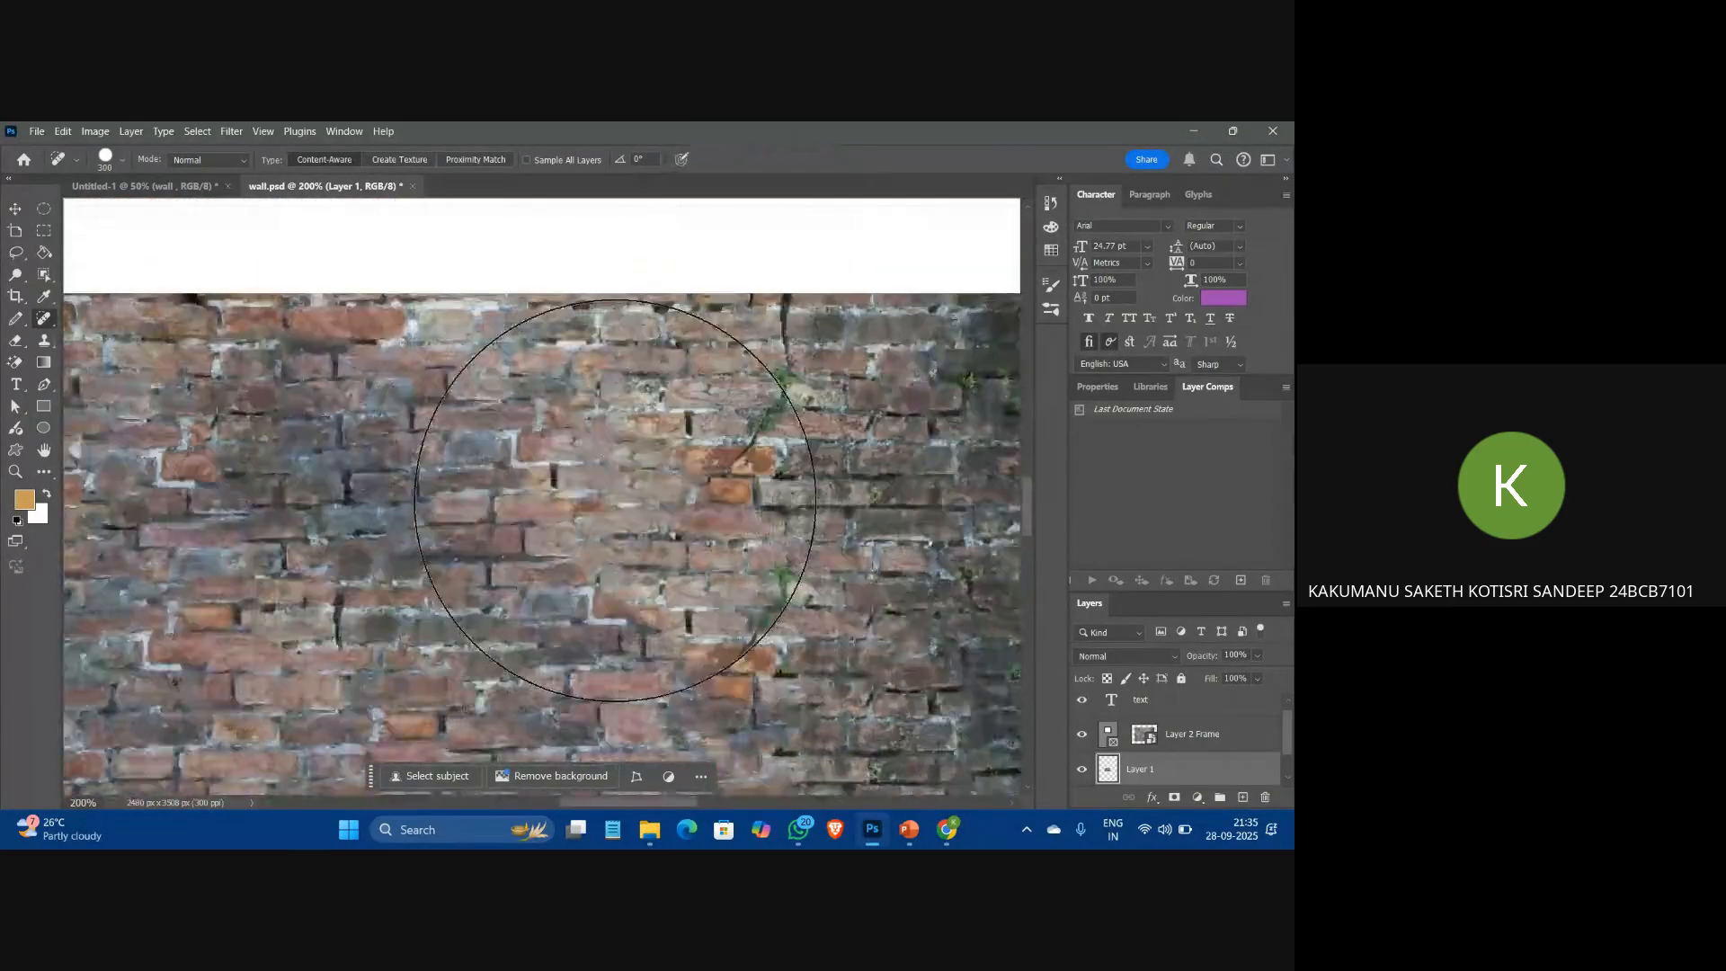
{"action": "scroll", "coordinate": [612, 486], "scroll_direction": "down", "scroll_amount": 3}
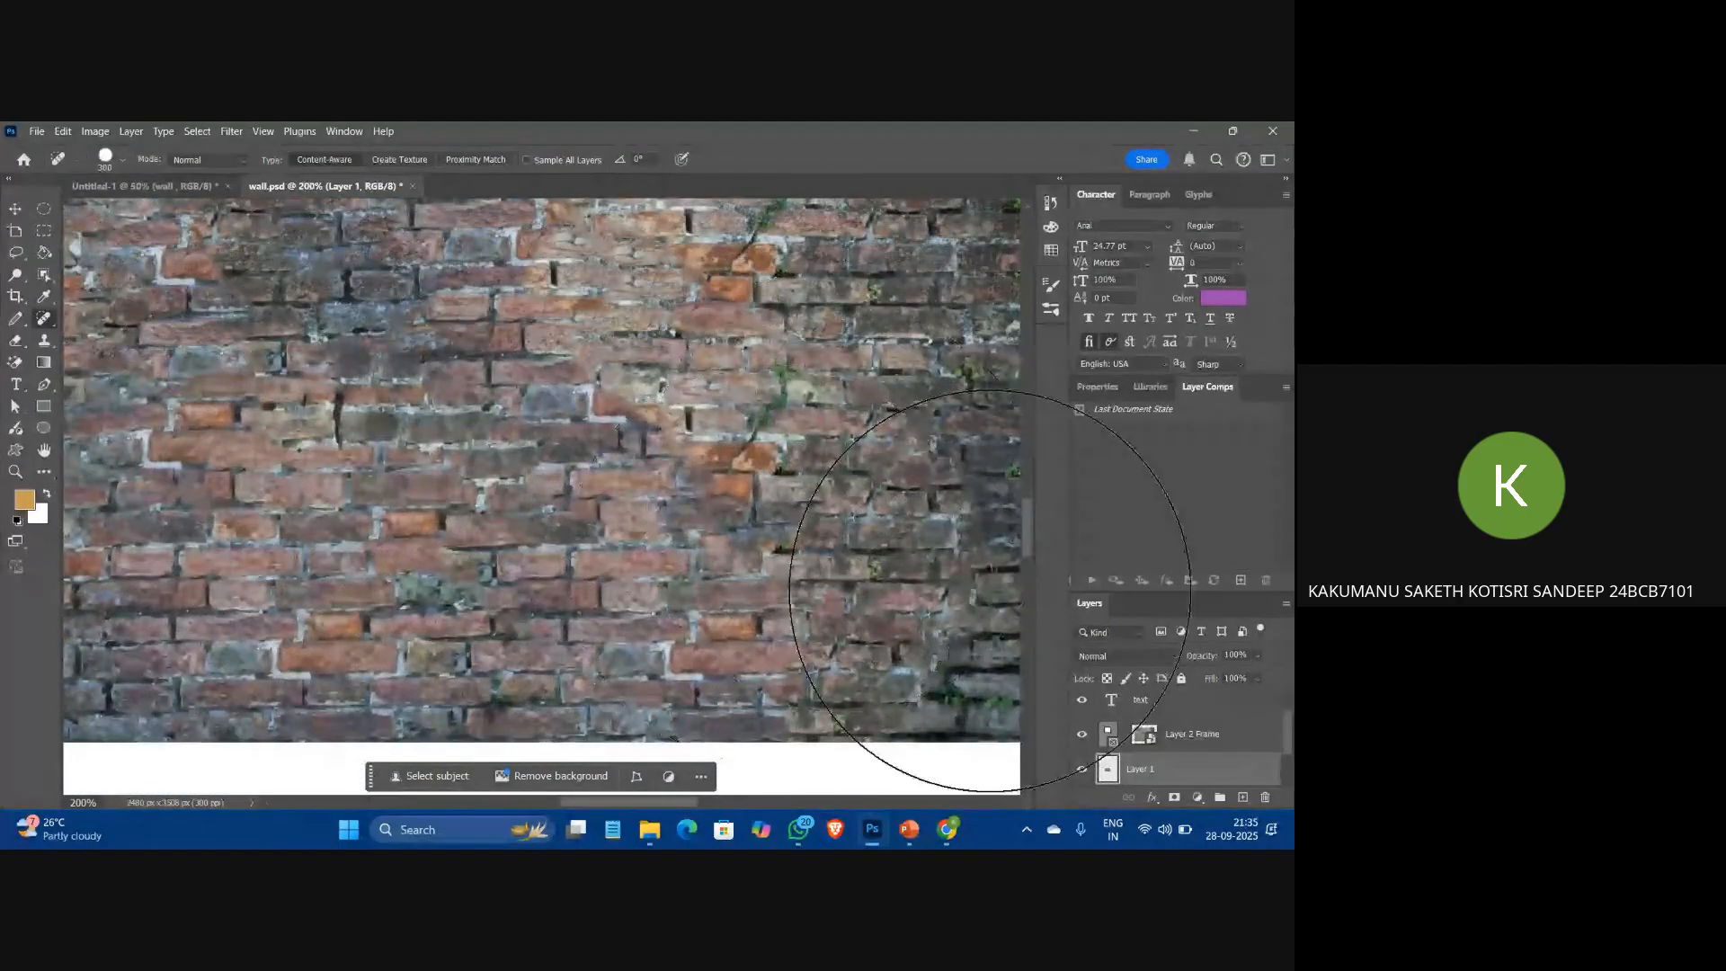
{"action": "key", "text": "ctrl+minus"}
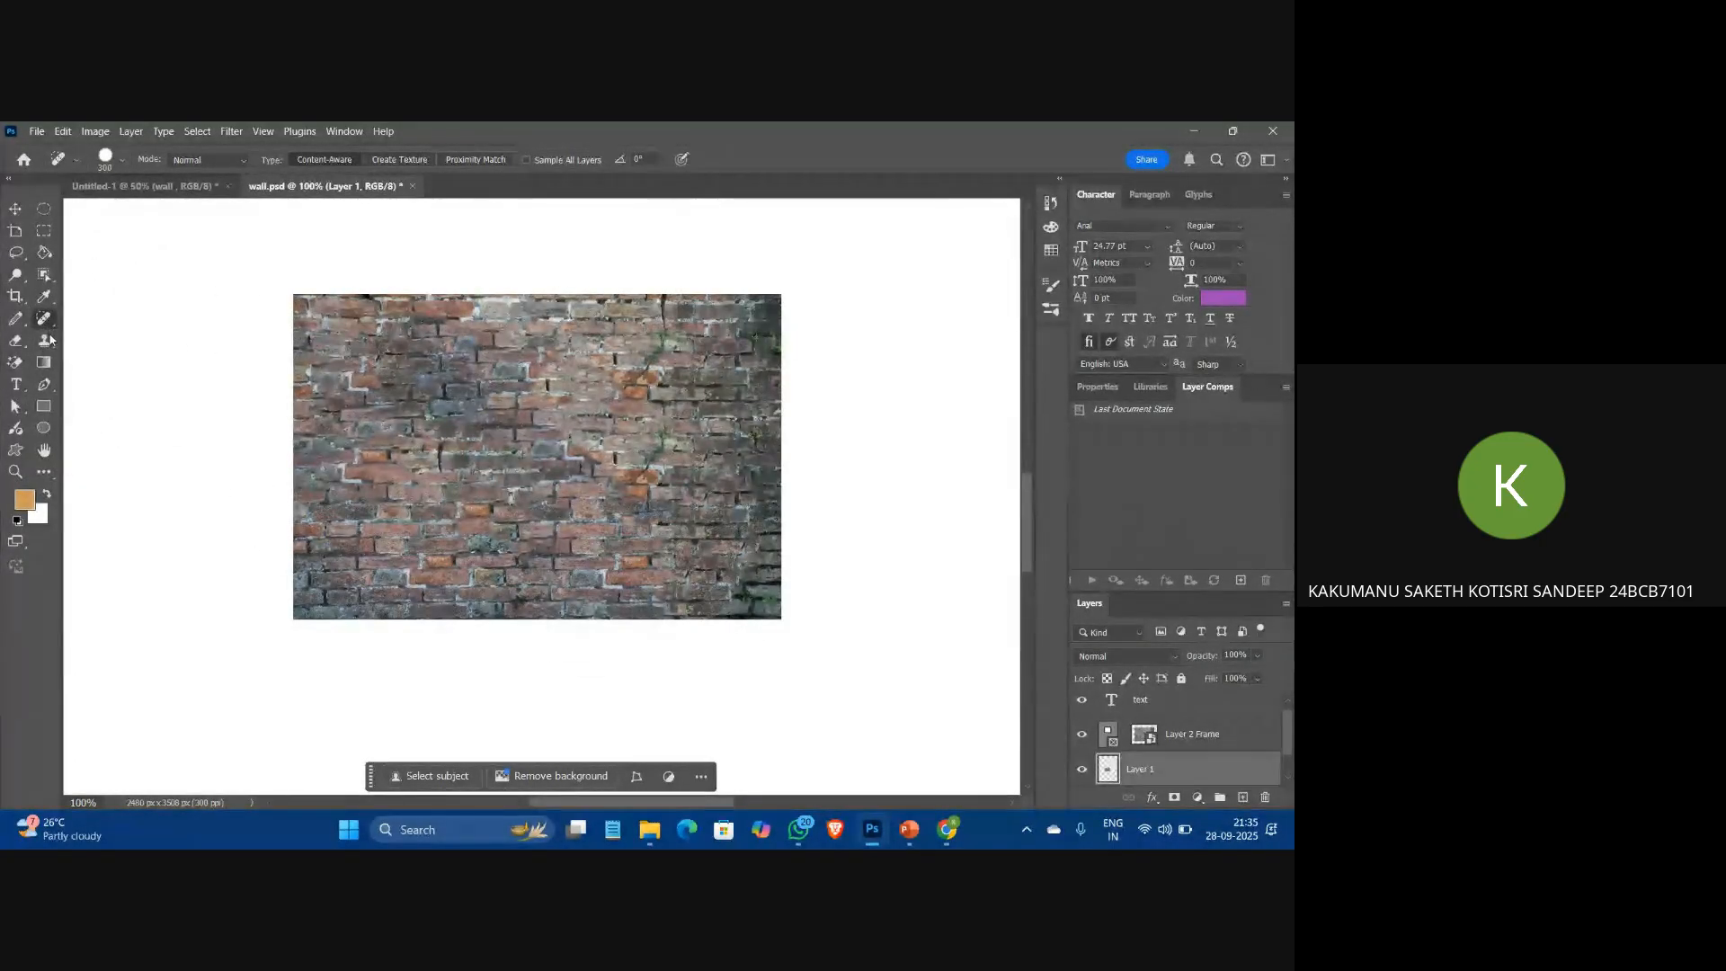
{"action": "key", "text": "ctrl+z"}
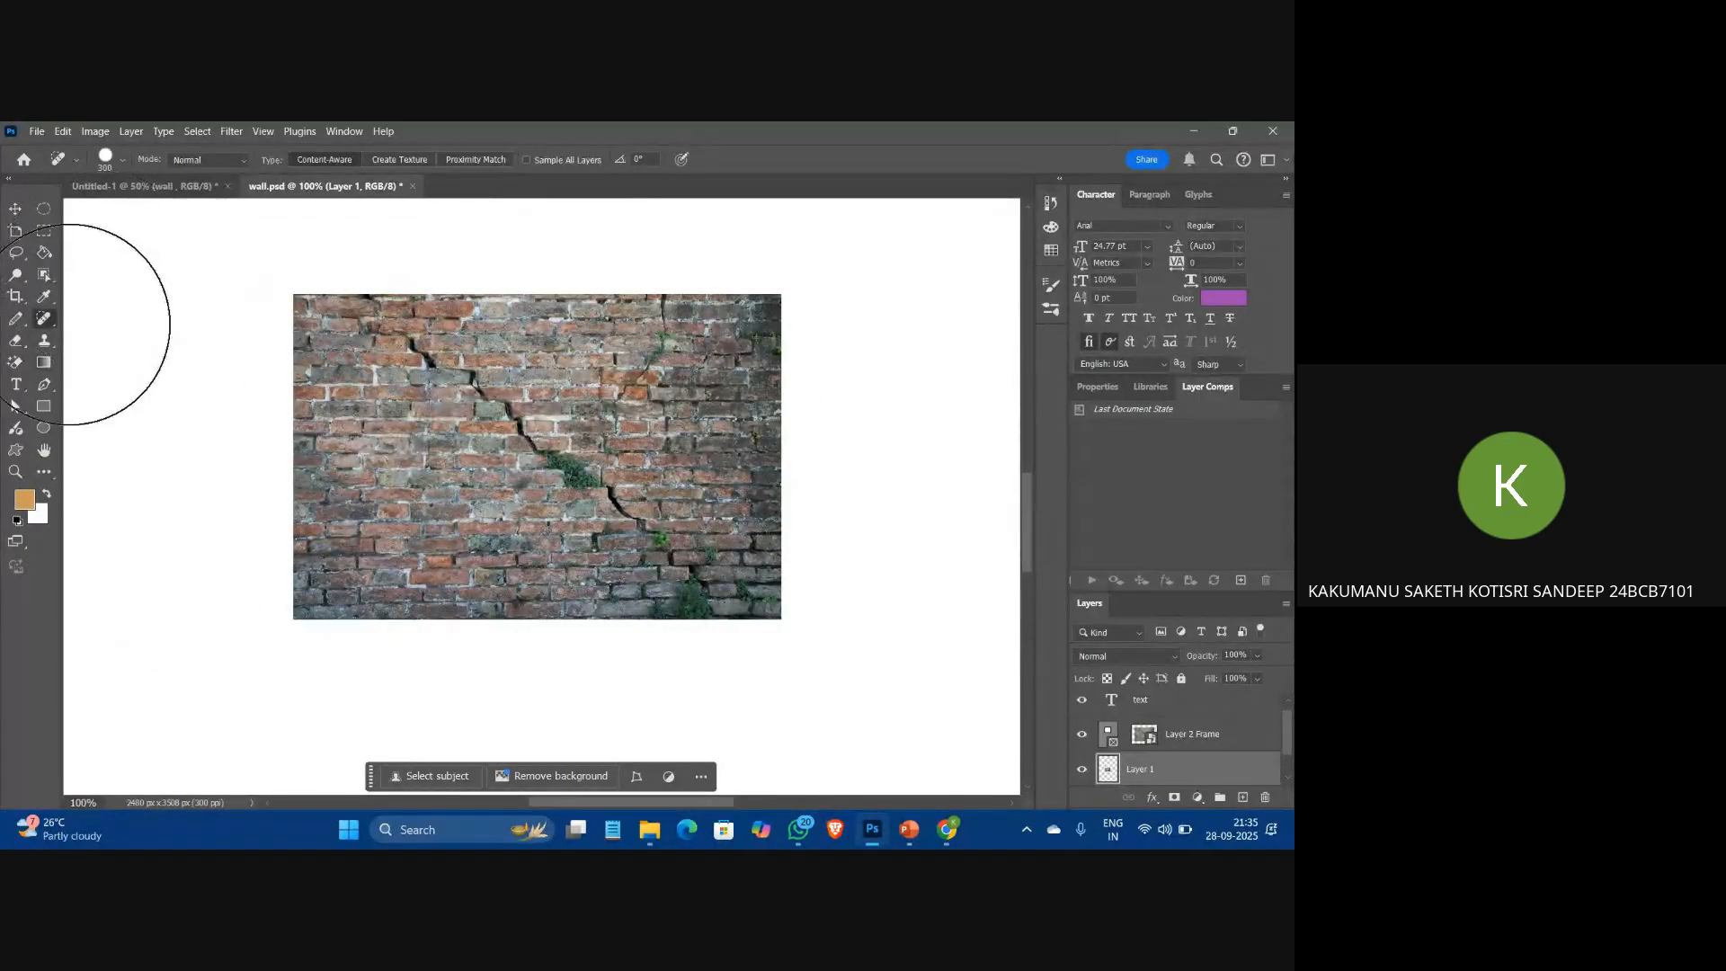
Cover short portions of the upper and middle crack with brick texture using the Clone Stamp tool at 200% magnification.
{"action": "left_click", "coordinate": [44, 340]}
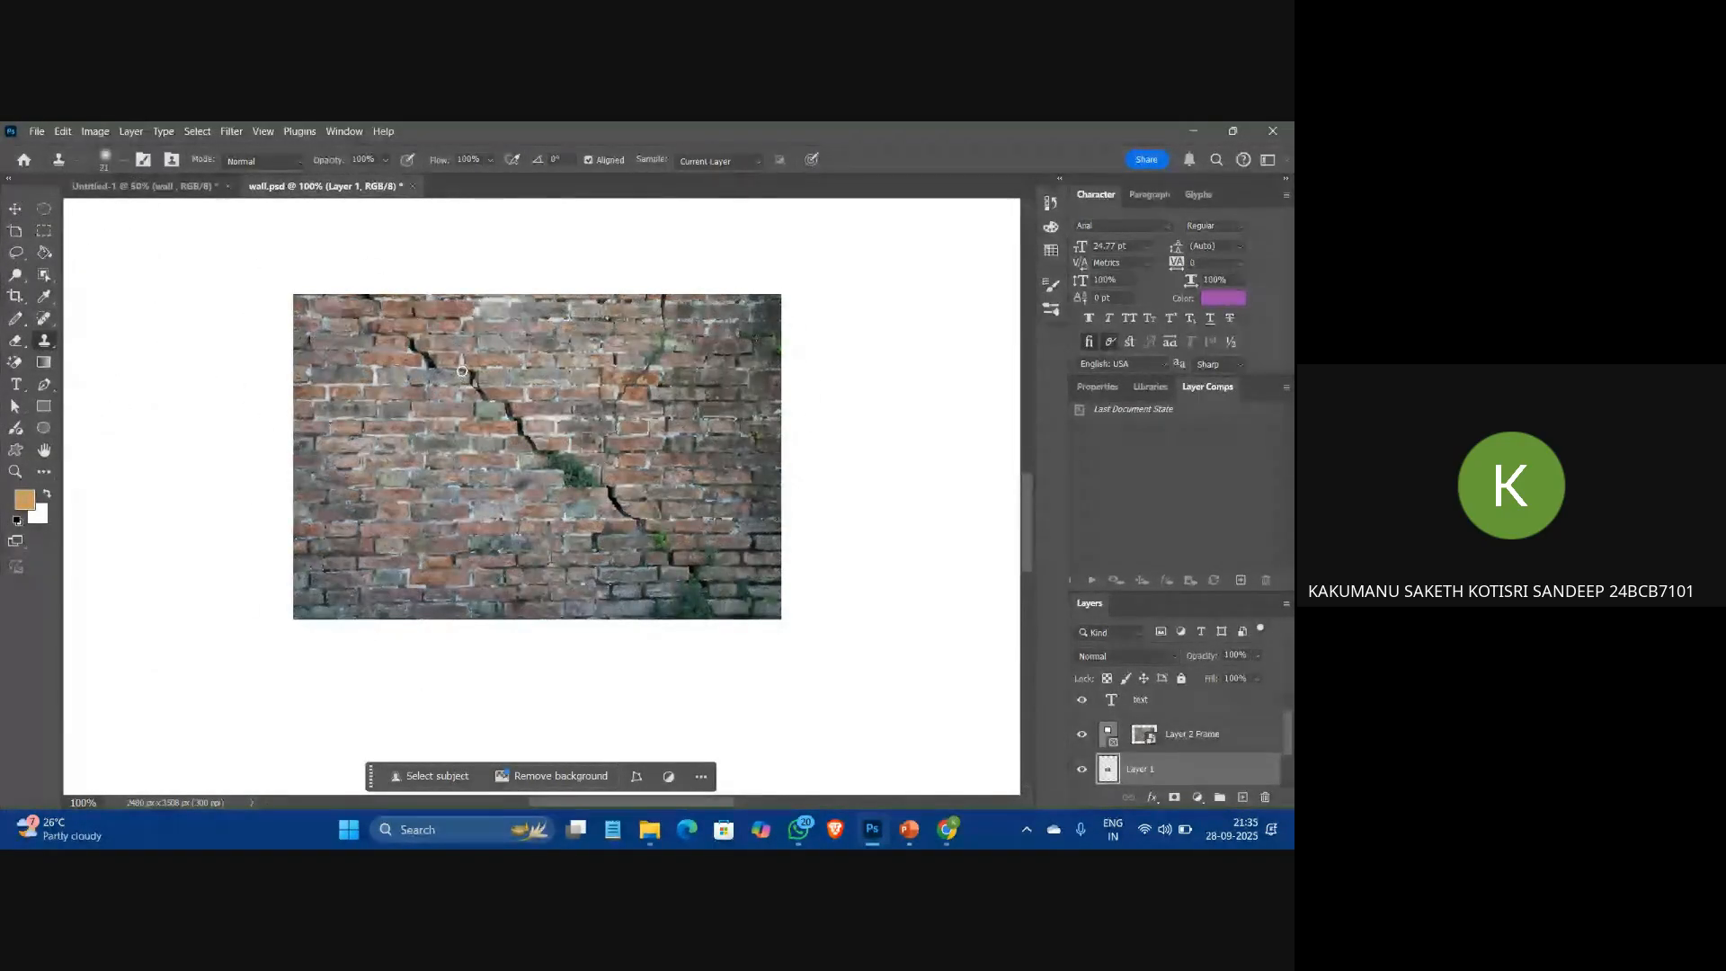
{"action": "scroll", "coordinate": [462, 371], "scroll_direction": "up", "scroll_amount": 3}
{"action": "scroll", "coordinate": [441, 427], "scroll_direction": "down", "scroll_amount": 2}
{"action": "scroll", "coordinate": [408, 418], "scroll_direction": "up", "scroll_amount": 3}
{"action": "key", "text": "ctrl+z"}
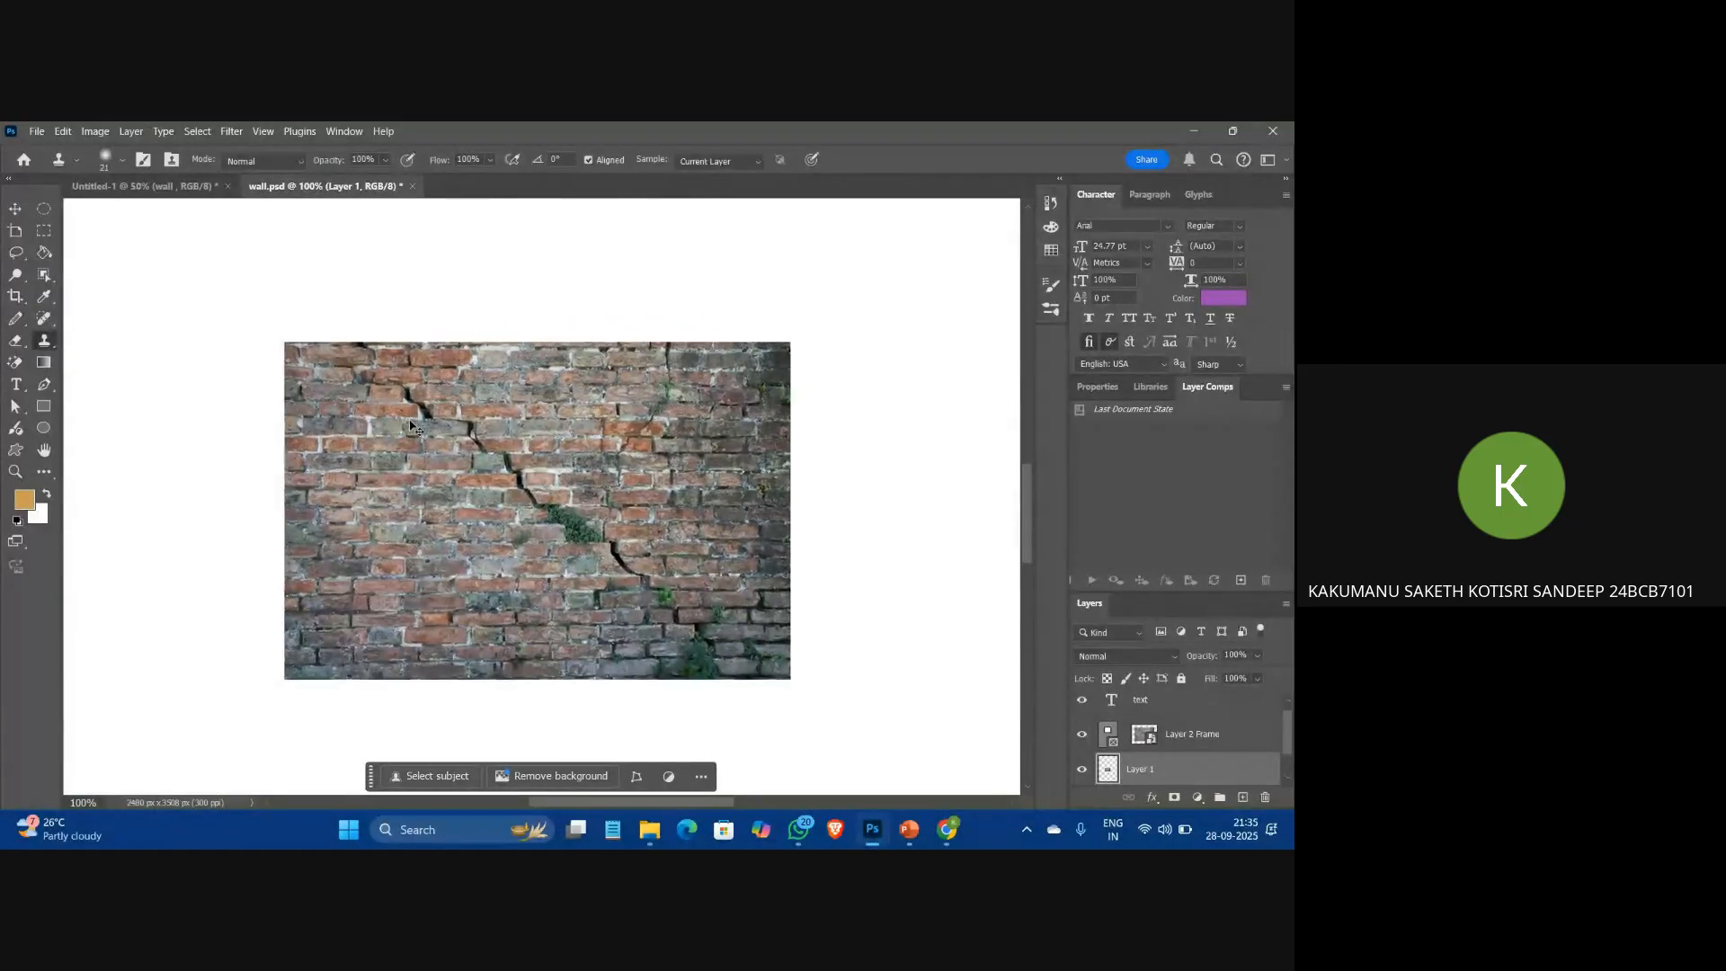
{"action": "key", "text": "ctrl+plus"}
{"action": "mouse_move", "coordinate": [645, 812]}
{"action": "left_mouse_down"}
{"action": "mouse_move", "coordinate": [585, 800]}
{"action": "mouse_move", "coordinate": [627, 790]}
{"action": "left_mouse_up"}
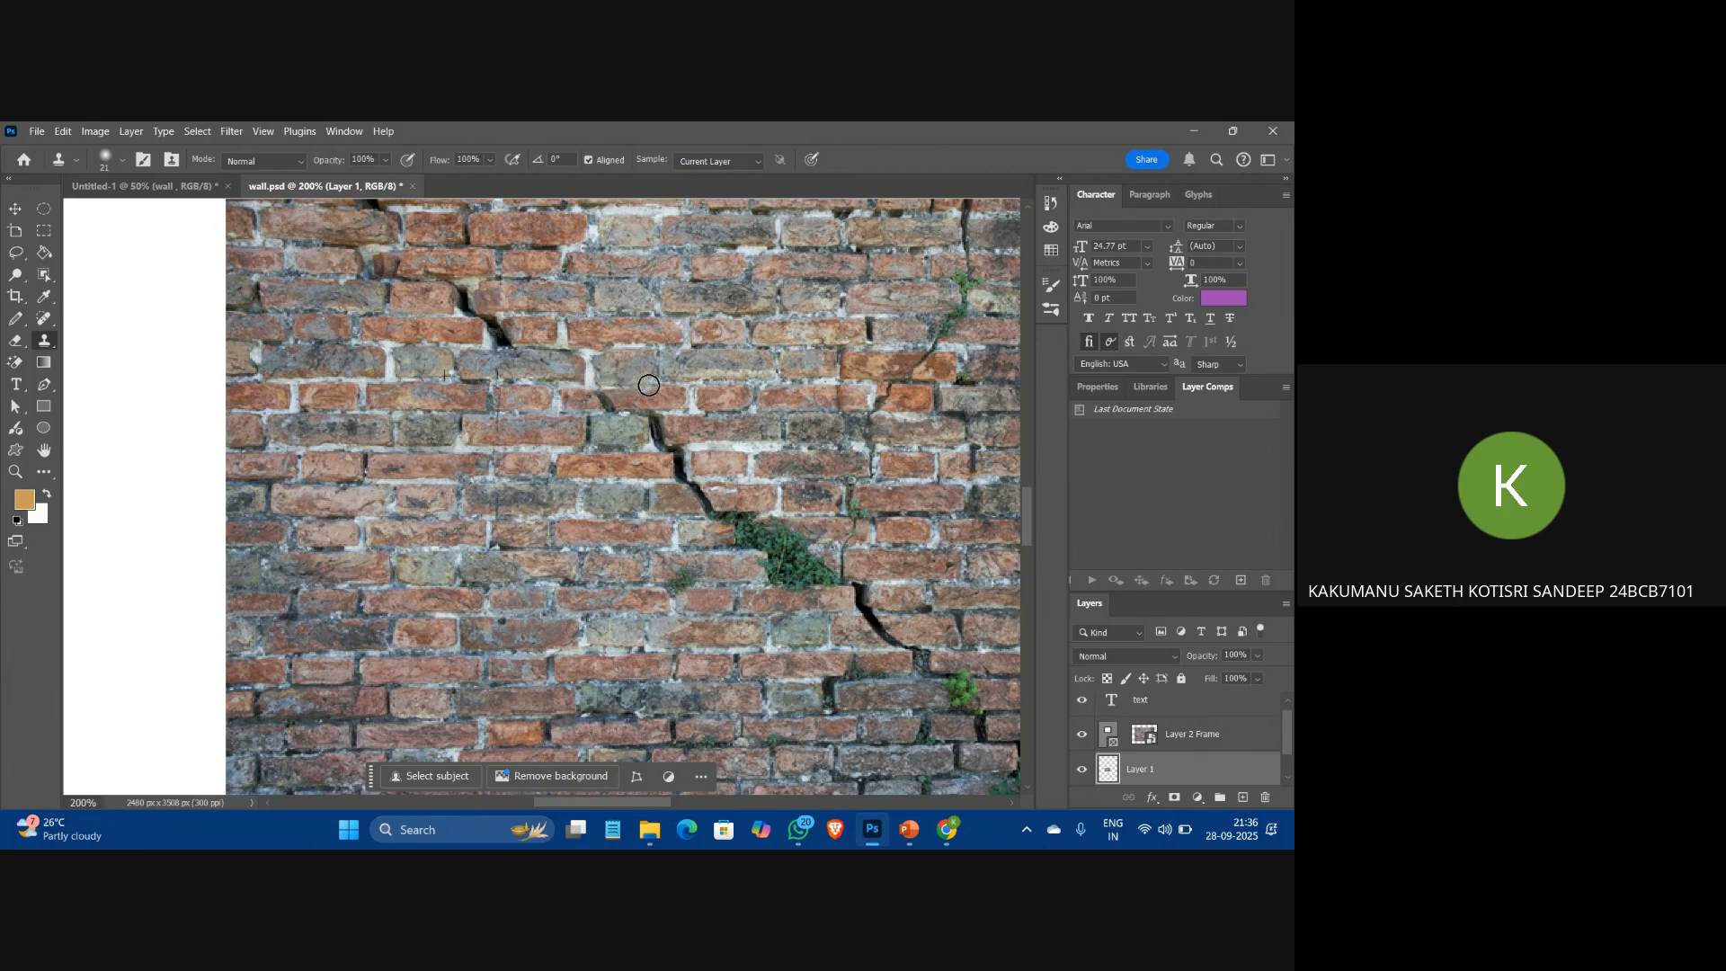
{"action": "scroll", "coordinate": [596, 423], "scroll_direction": "up", "scroll_amount": 3}
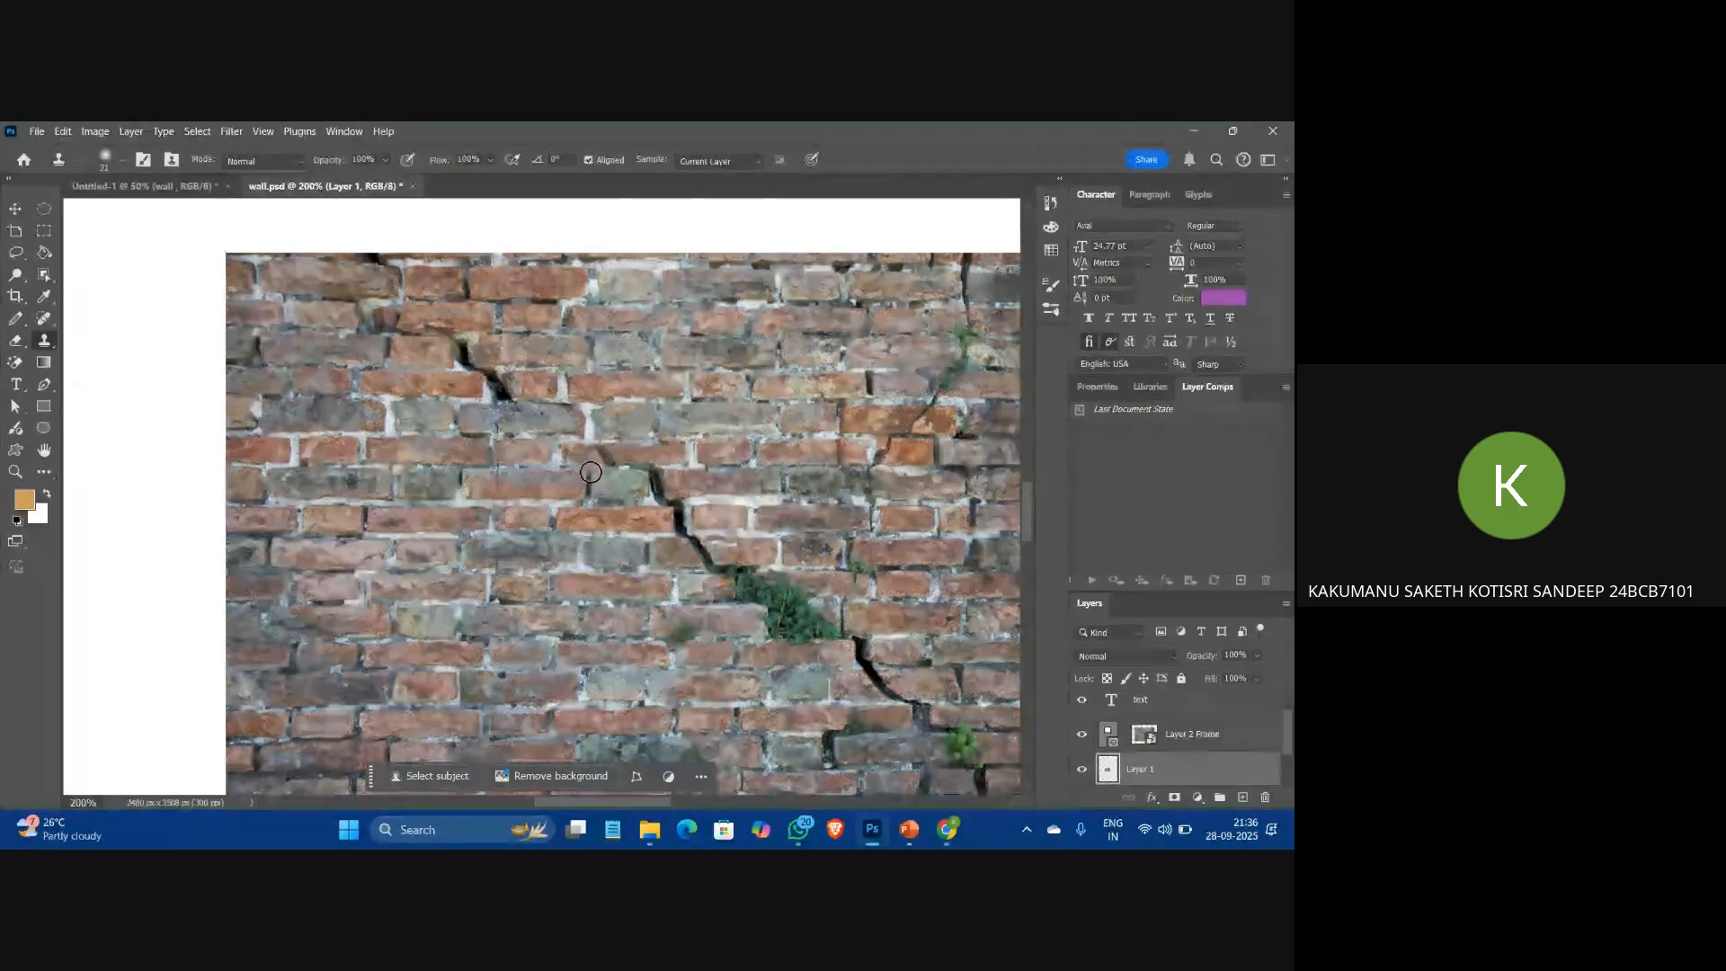
{"action": "mouse_move", "coordinate": [526, 454]}
{"action": "left_mouse_down"}
{"action": "mouse_move", "coordinate": [486, 455]}
{"action": "mouse_move", "coordinate": [467, 427]}
{"action": "mouse_move", "coordinate": [497, 458]}
{"action": "left_mouse_up"}
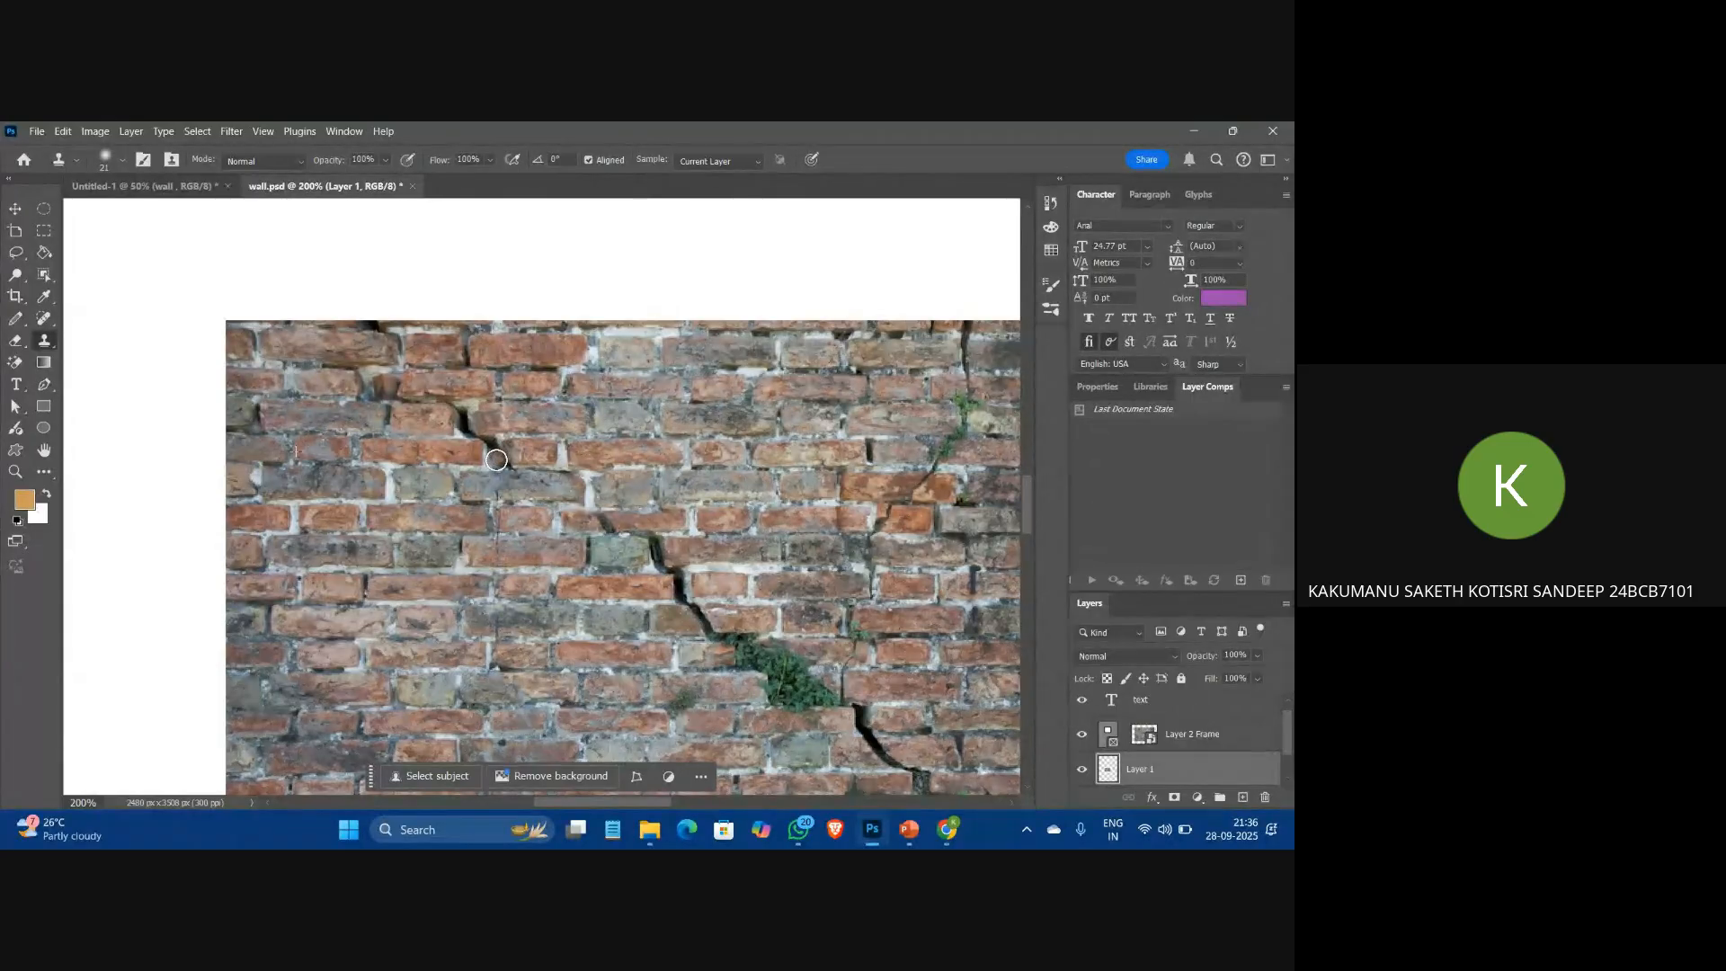
{"action": "mouse_move", "coordinate": [496, 459]}
{"action": "left_mouse_down"}
{"action": "mouse_move", "coordinate": [518, 463]}
{"action": "mouse_move", "coordinate": [496, 460]}
{"action": "left_mouse_up"}
{"action": "scroll", "coordinate": [718, 524], "scroll_direction": "down", "scroll_amount": 3}
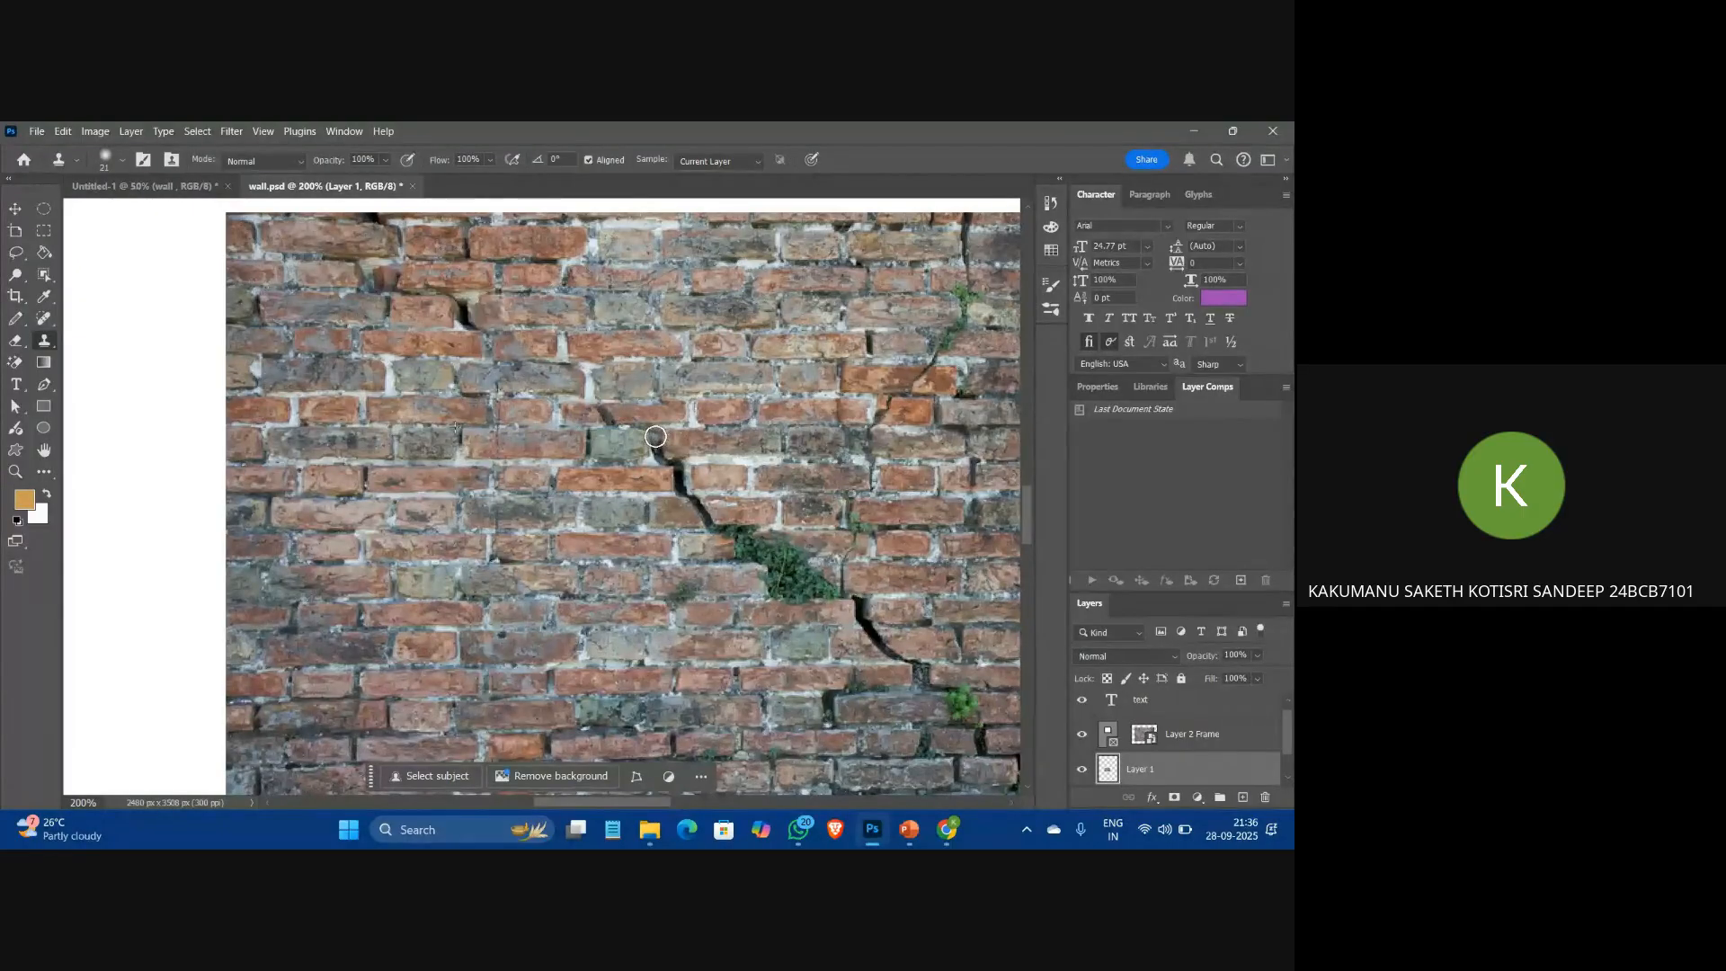
{"action": "left_click_drag", "start_coordinate": [656, 442], "coordinate": [659, 451]}
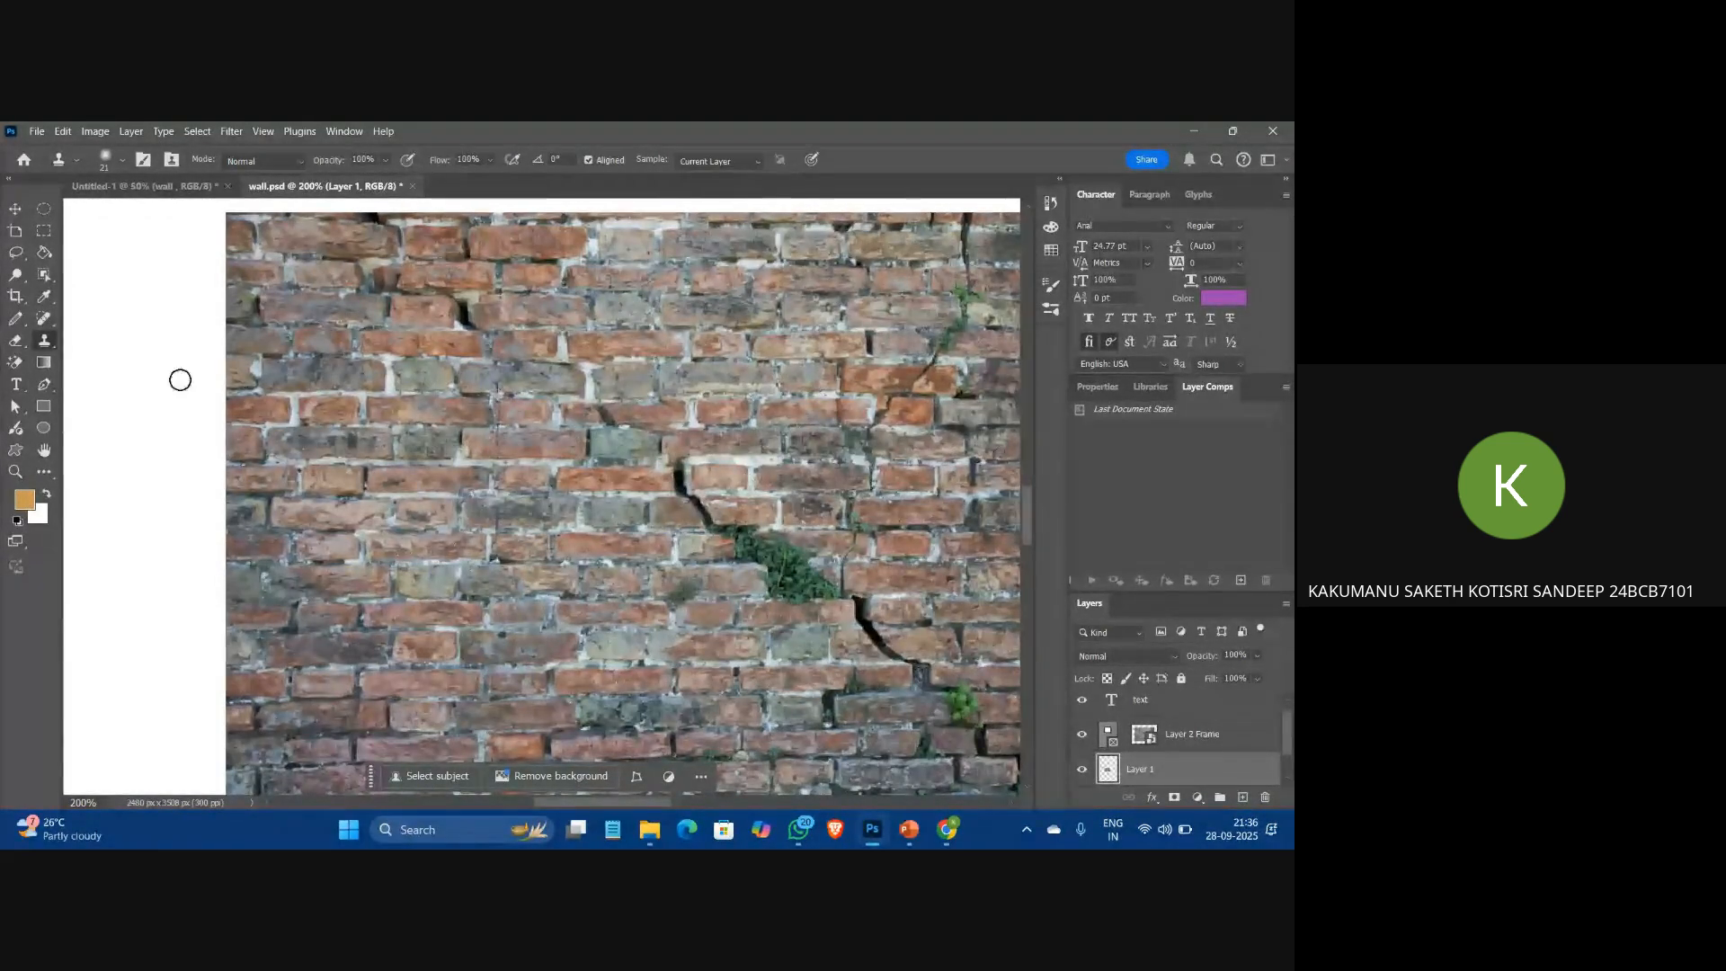
Choose the Patch tool for retouching the cracked wall image.
{"action": "right_click", "coordinate": [46, 344]}
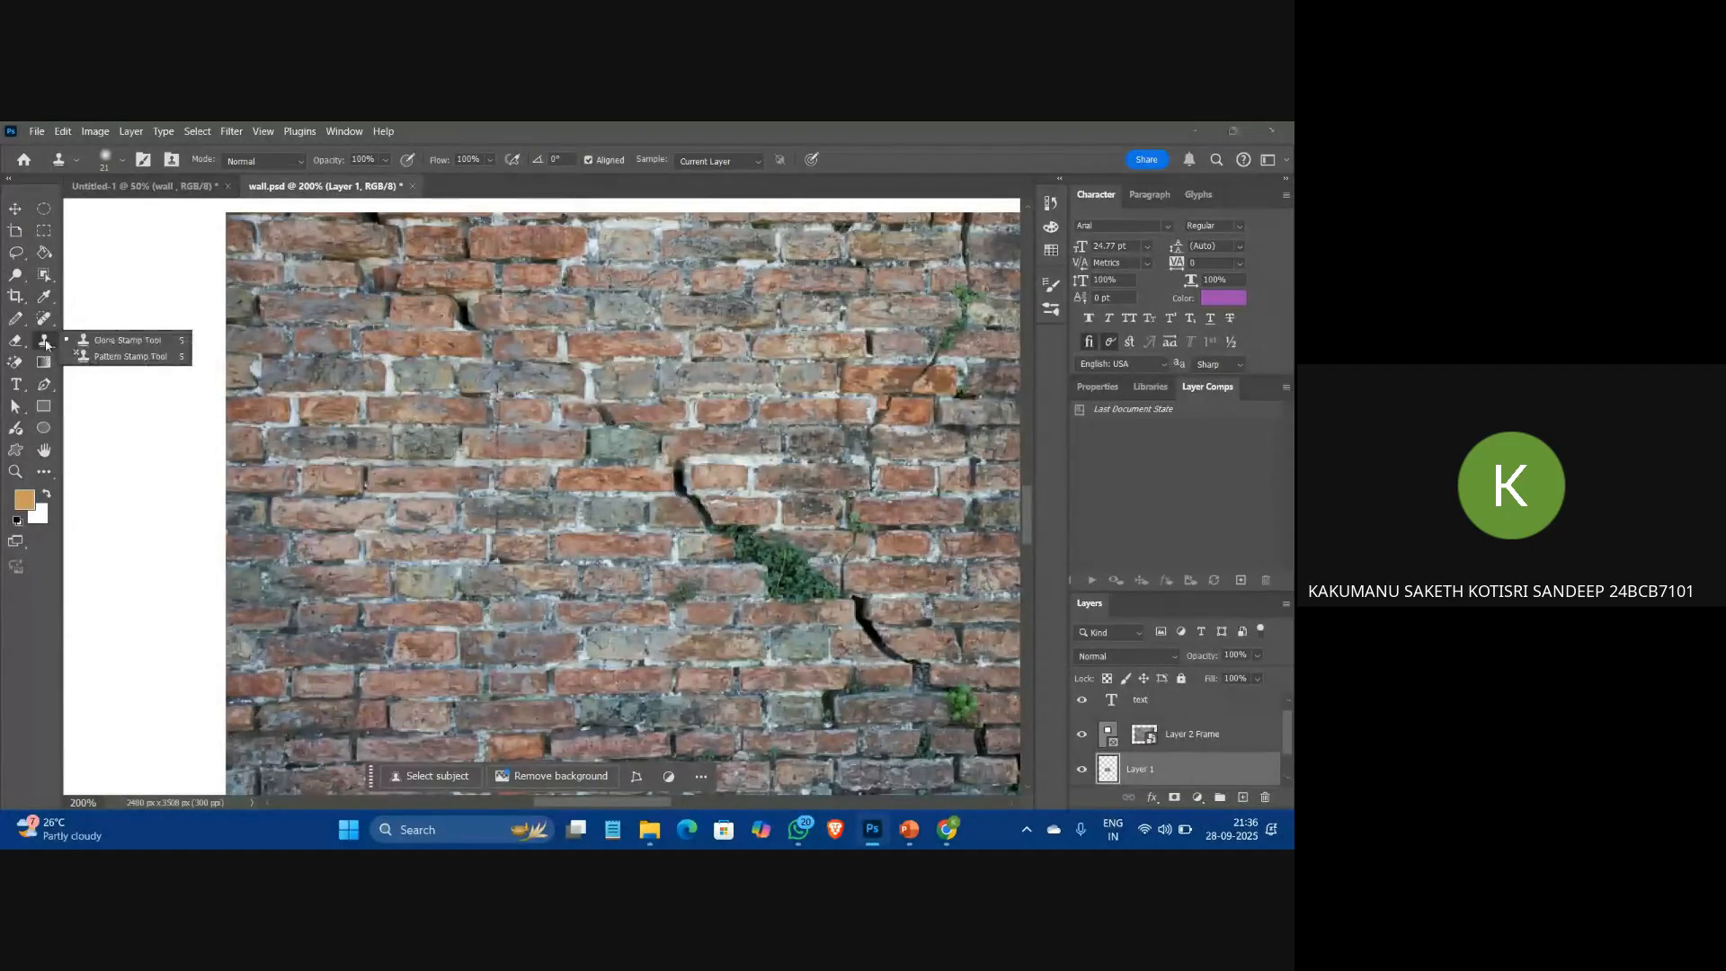
{"action": "left_click", "coordinate": [43, 363]}
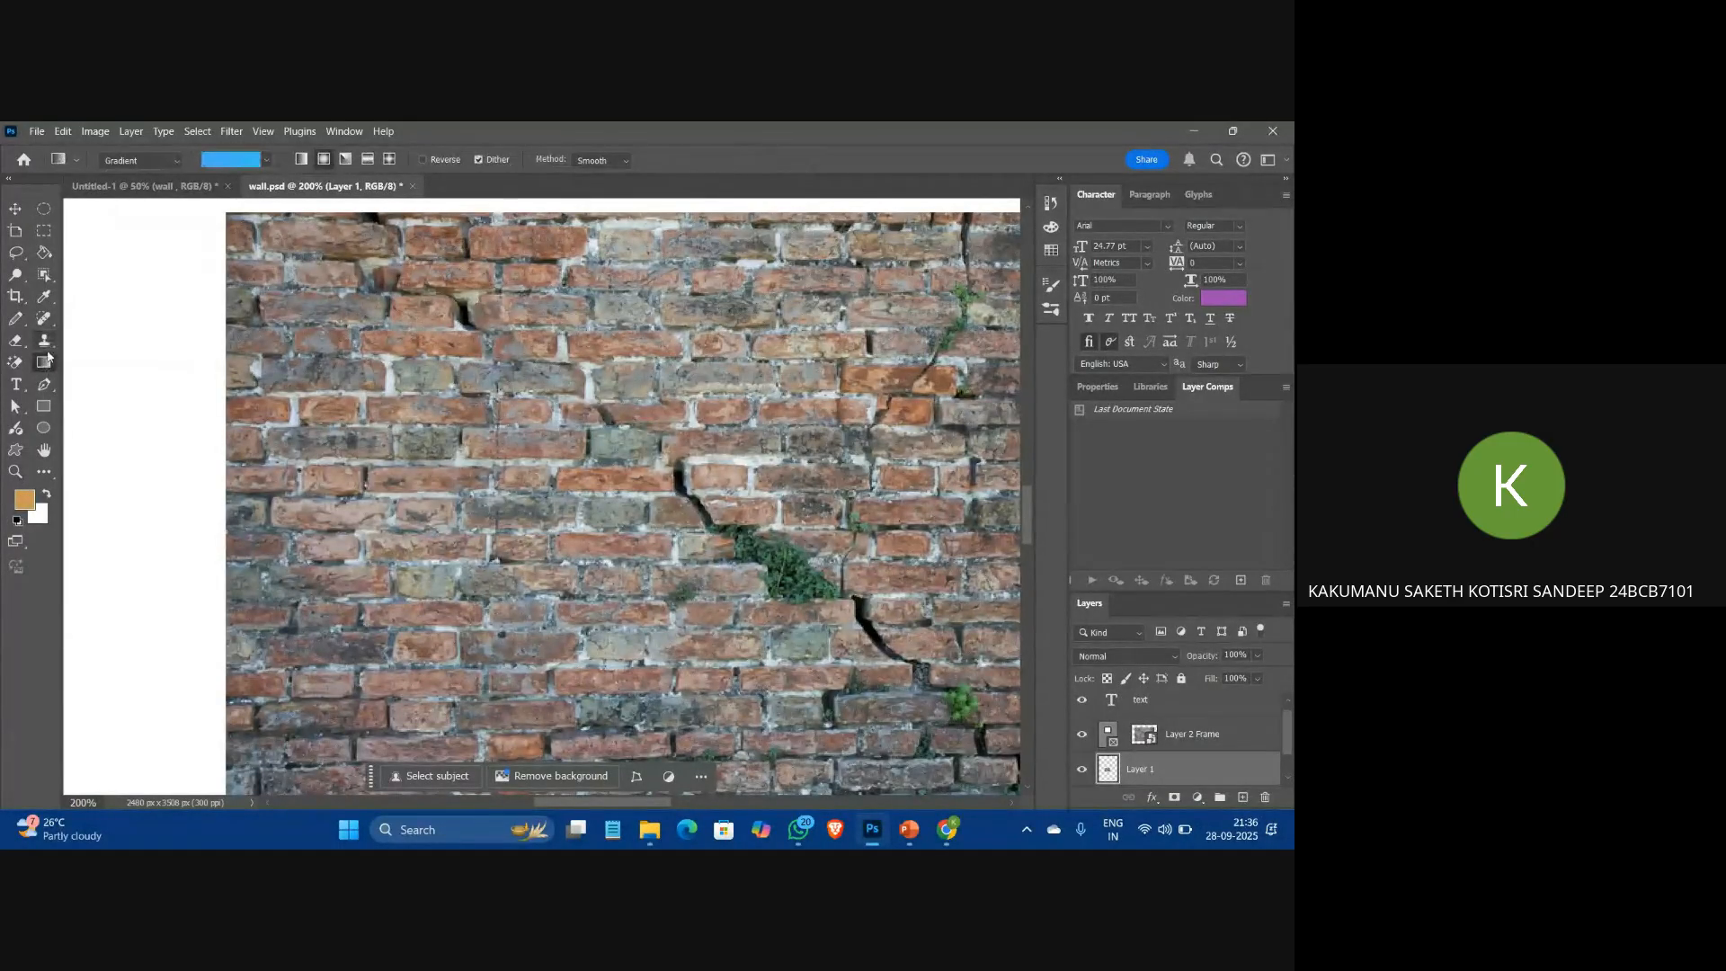
{"action": "right_click", "coordinate": [44, 298]}
{"action": "right_click", "coordinate": [44, 319]}
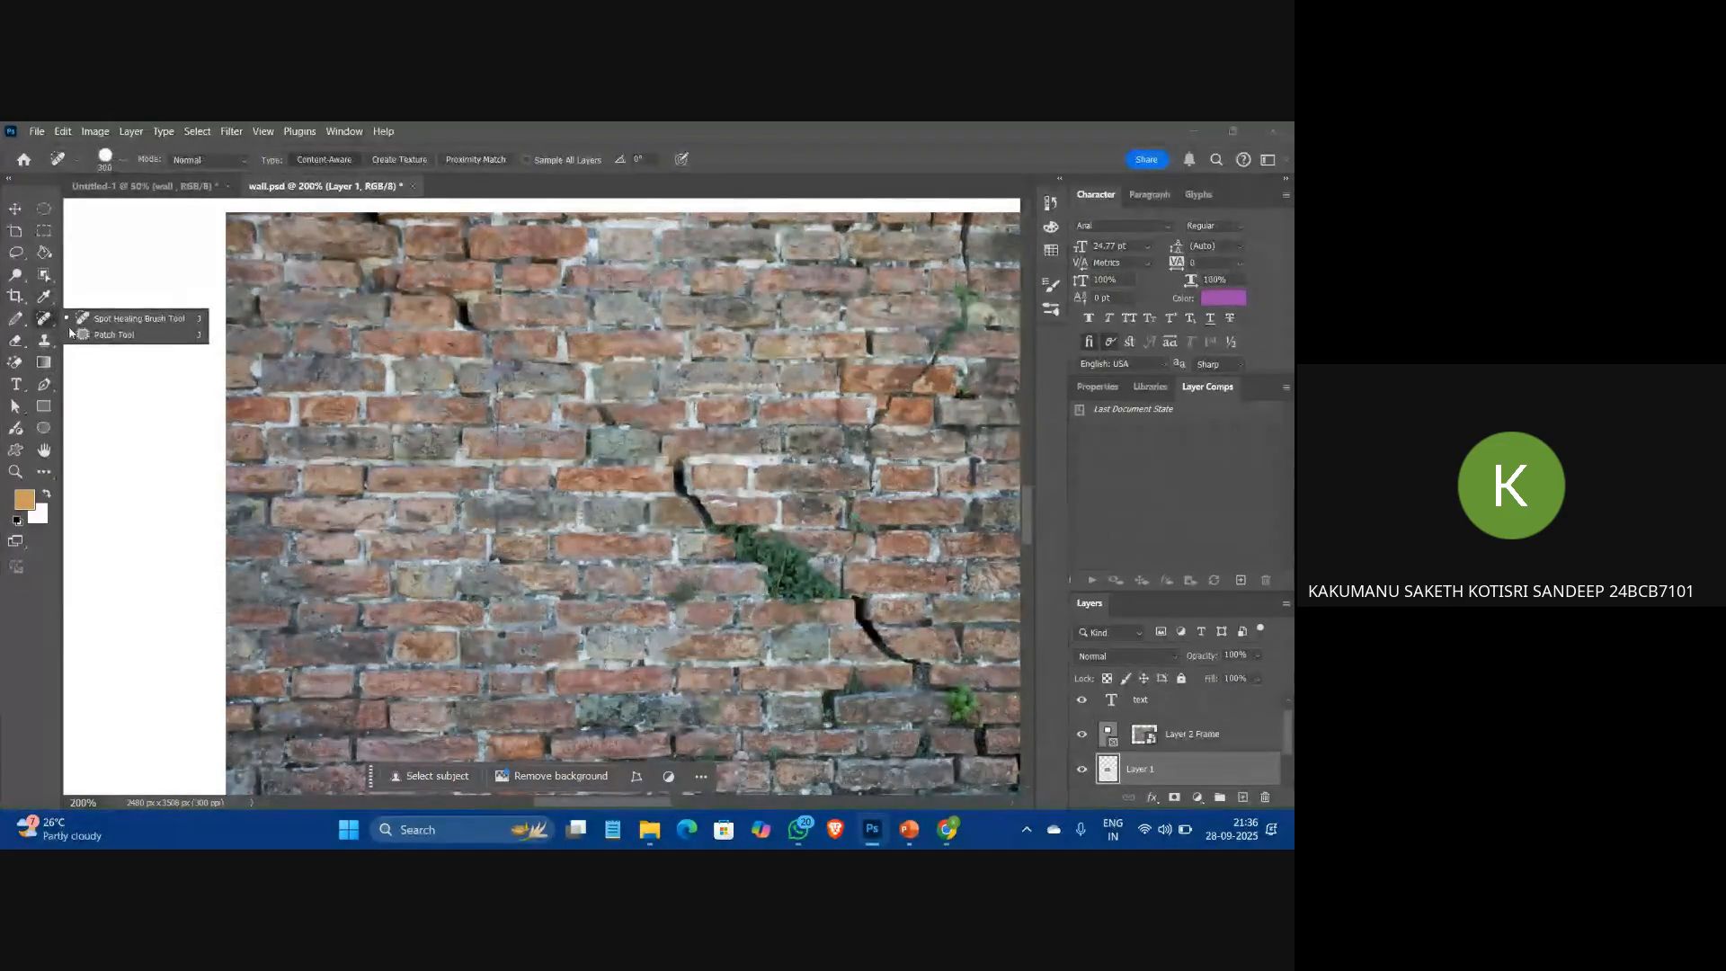
{"action": "left_click", "coordinate": [115, 335]}
{"action": "scroll", "coordinate": [622, 496], "scroll_direction": "down", "scroll_amount": 2}
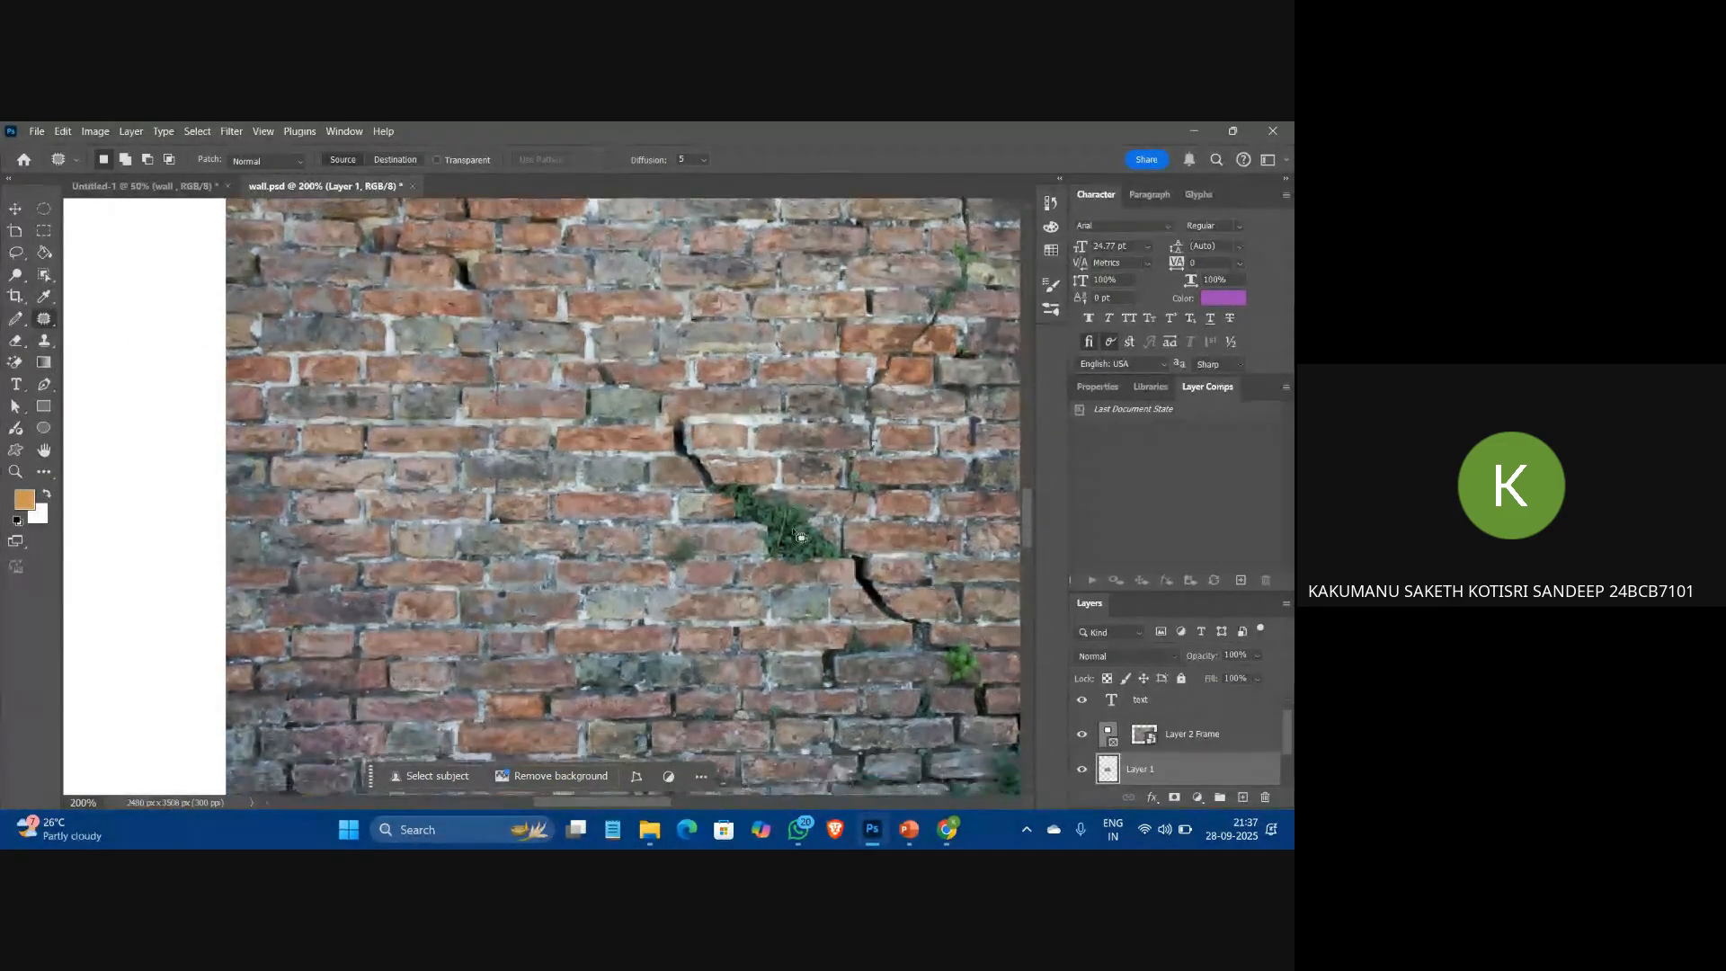
{"action": "left_click_drag", "start_coordinate": [644, 802], "coordinate": [687, 818]}
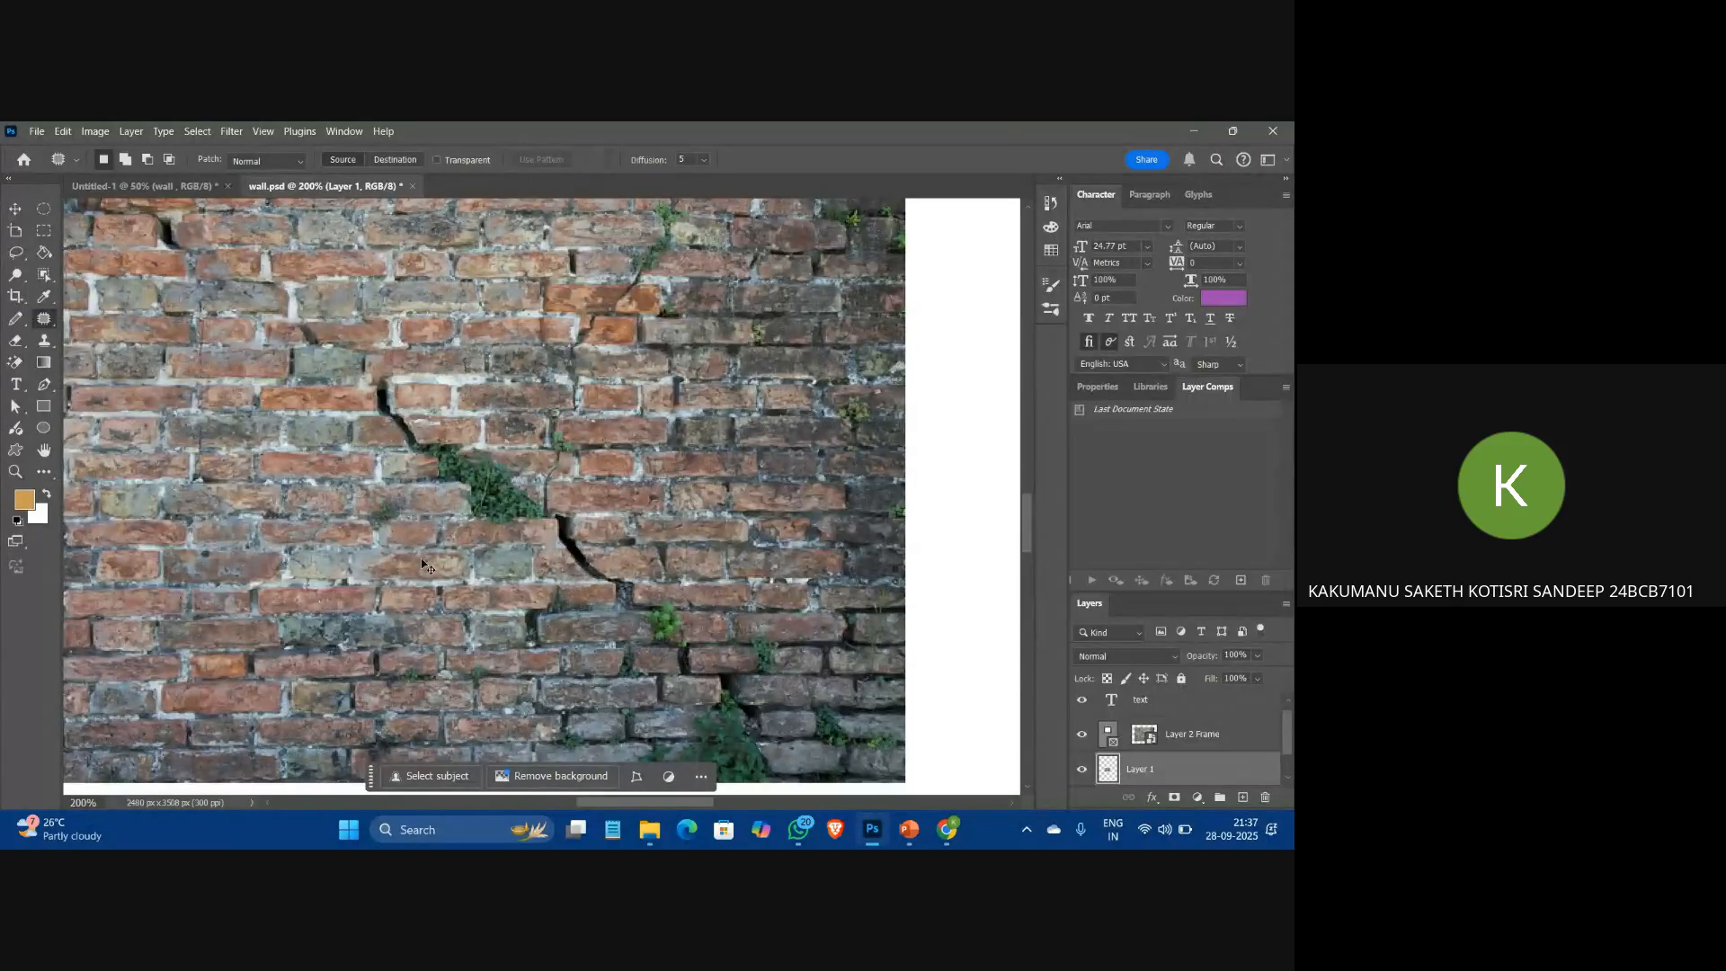
Undo the Clone Stamp retouching on the cracked wall image.
{"action": "key", "text": "ctrl+minus"}
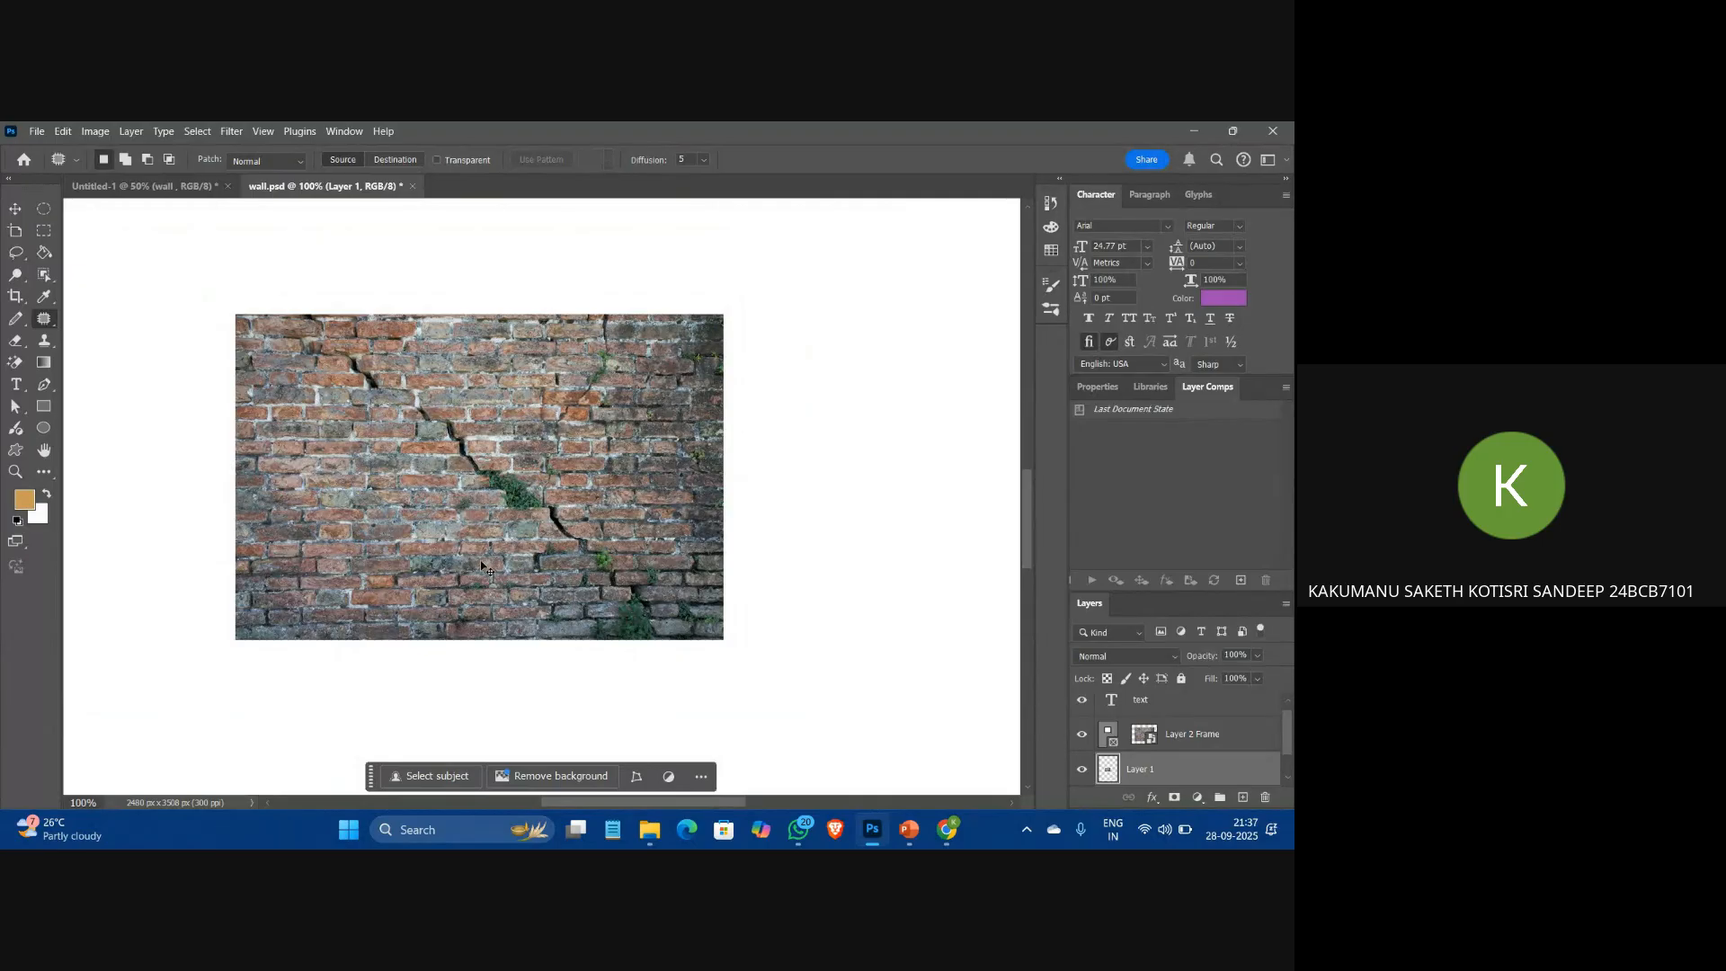
{"action": "key", "text": "ctrl+z"}
{"action": "scroll", "coordinate": [567, 562], "scroll_direction": "down", "scroll_amount": 3}
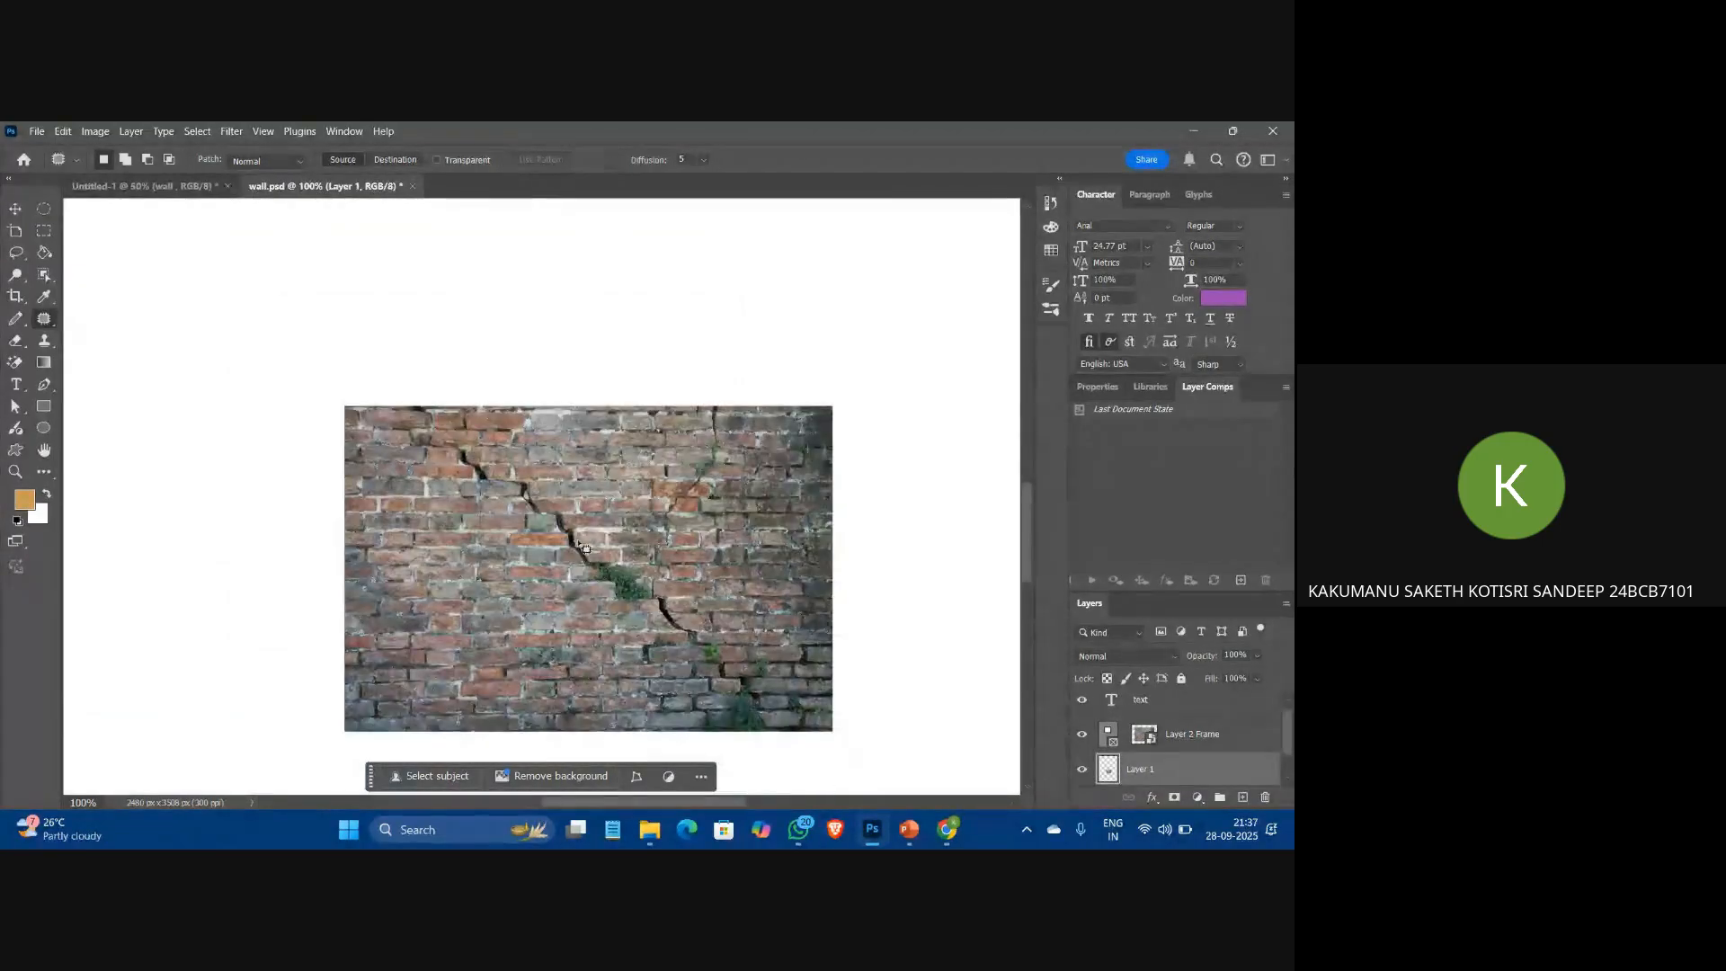
Outline an area of intact bricks beside the crack with the Patch tool and nudge the selected bricks with the Move tool.
{"action": "mouse_move", "coordinate": [586, 805]}
{"action": "left_mouse_down"}
{"action": "mouse_move", "coordinate": [628, 805]}
{"action": "mouse_move", "coordinate": [612, 805]}
{"action": "left_mouse_up"}
{"action": "mouse_move", "coordinate": [267, 490]}
{"action": "left_mouse_down"}
{"action": "mouse_move", "coordinate": [399, 526]}
{"action": "mouse_move", "coordinate": [424, 476]}
{"action": "left_mouse_up"}
{"action": "left_click_drag", "start_coordinate": [289, 444], "coordinate": [269, 458]}
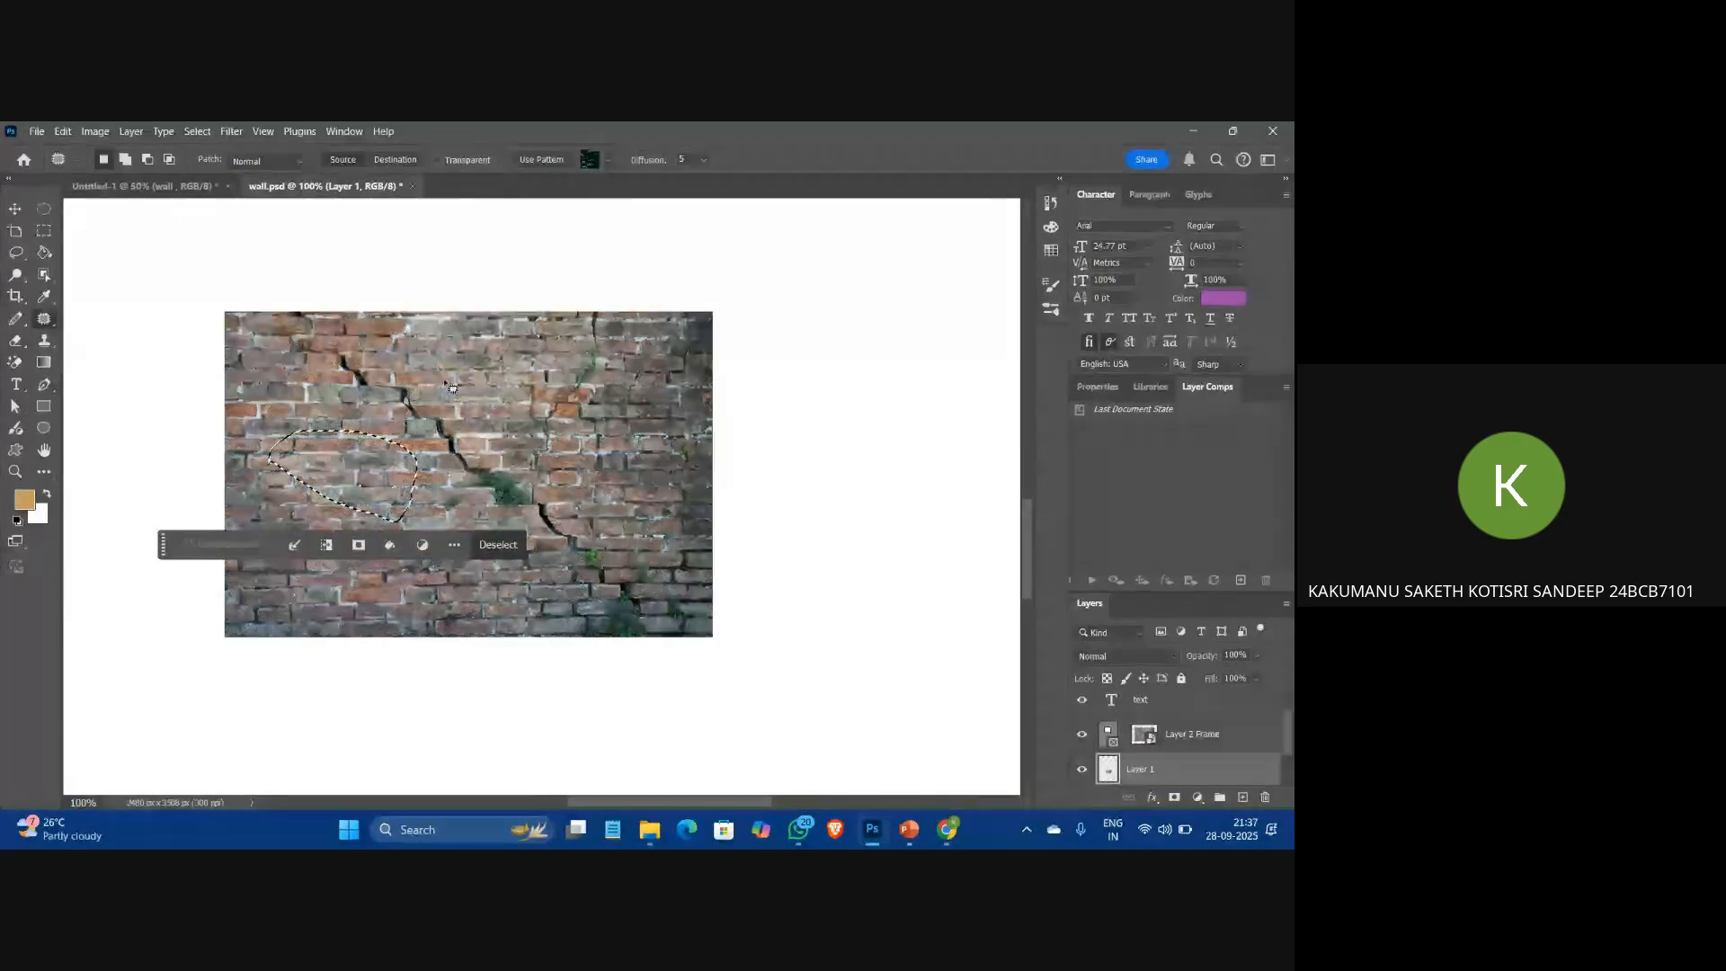
{"action": "key", "text": "v"}
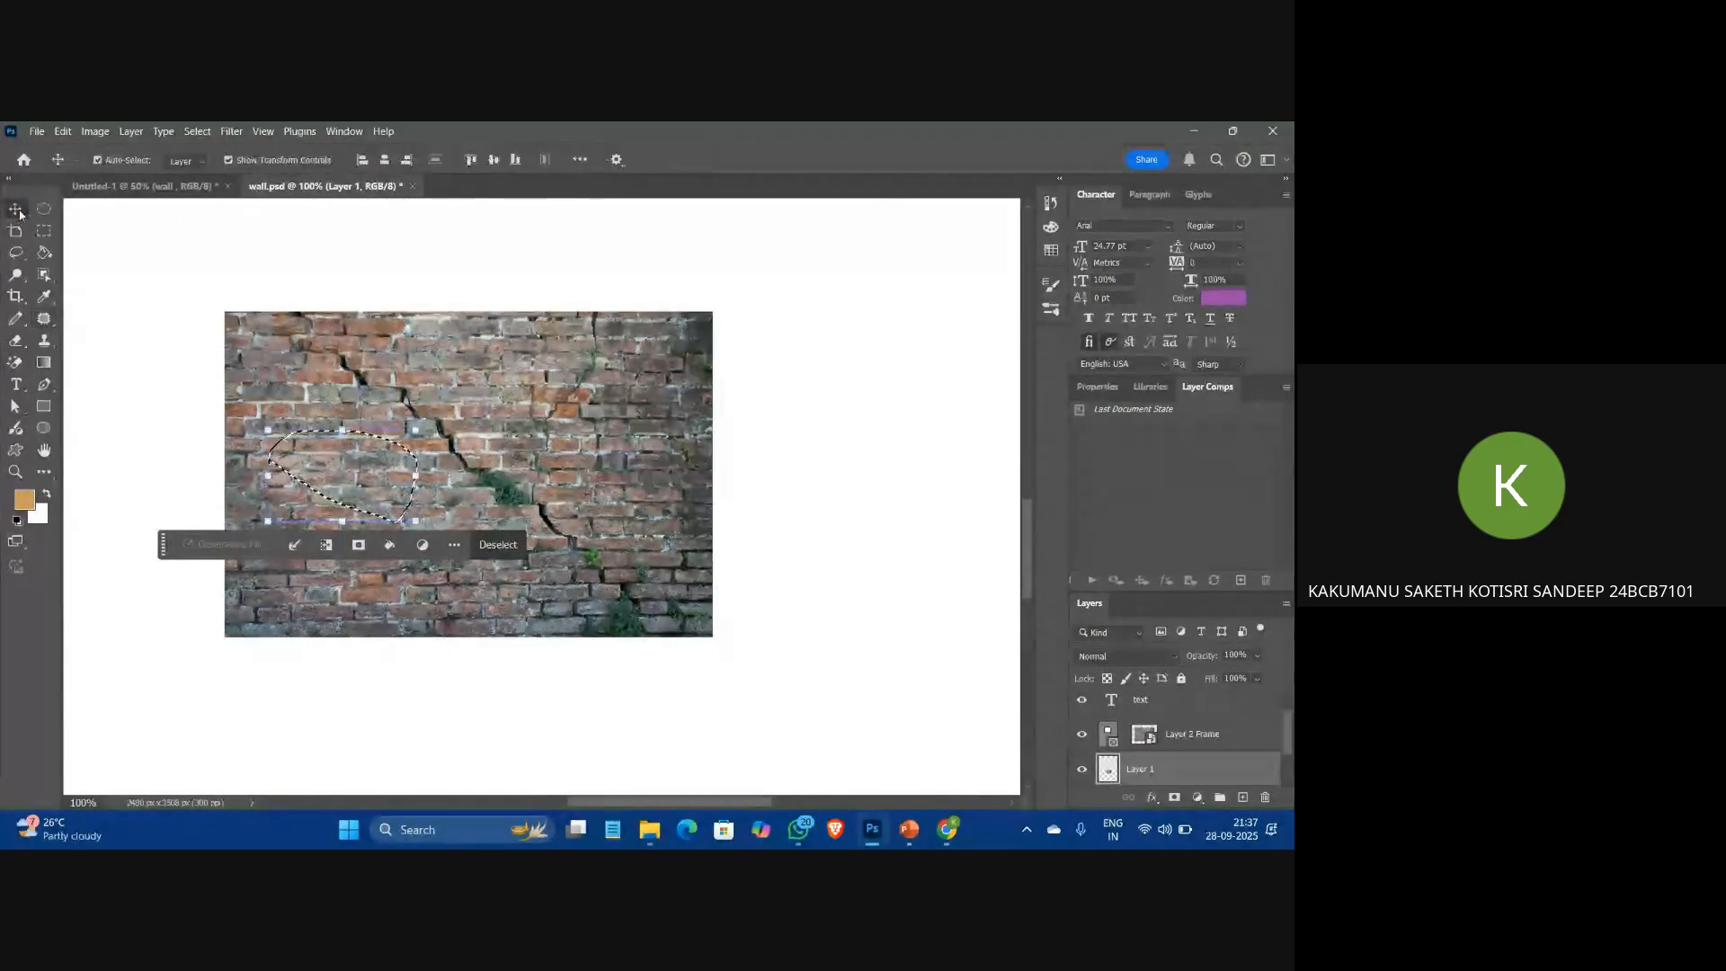
{"action": "mouse_move", "coordinate": [351, 478]}
{"action": "left_mouse_down"}
{"action": "mouse_move", "coordinate": [387, 459]}
{"action": "mouse_move", "coordinate": [354, 466]}
{"action": "mouse_move", "coordinate": [503, 582]}
{"action": "mouse_move", "coordinate": [360, 465]}
{"action": "mouse_move", "coordinate": [349, 484]}
{"action": "left_mouse_up"}
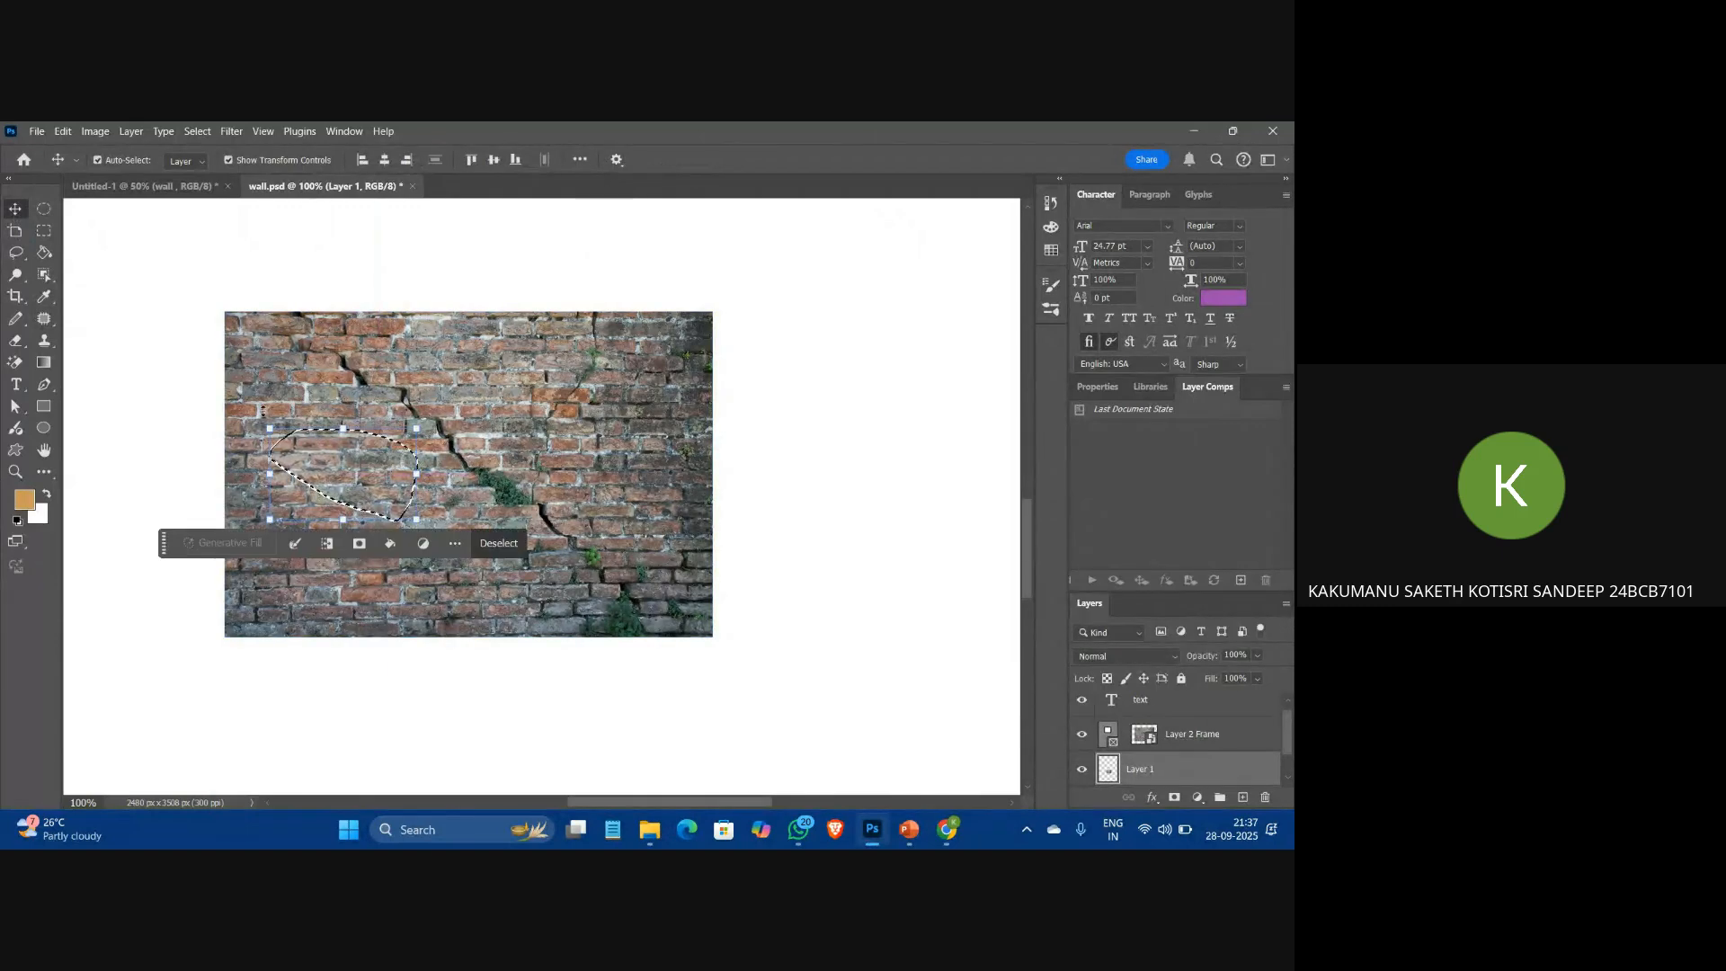
Return to the Patch tool, drop the current selection and outline the upper part of the crack.
{"action": "left_click", "coordinate": [49, 320]}
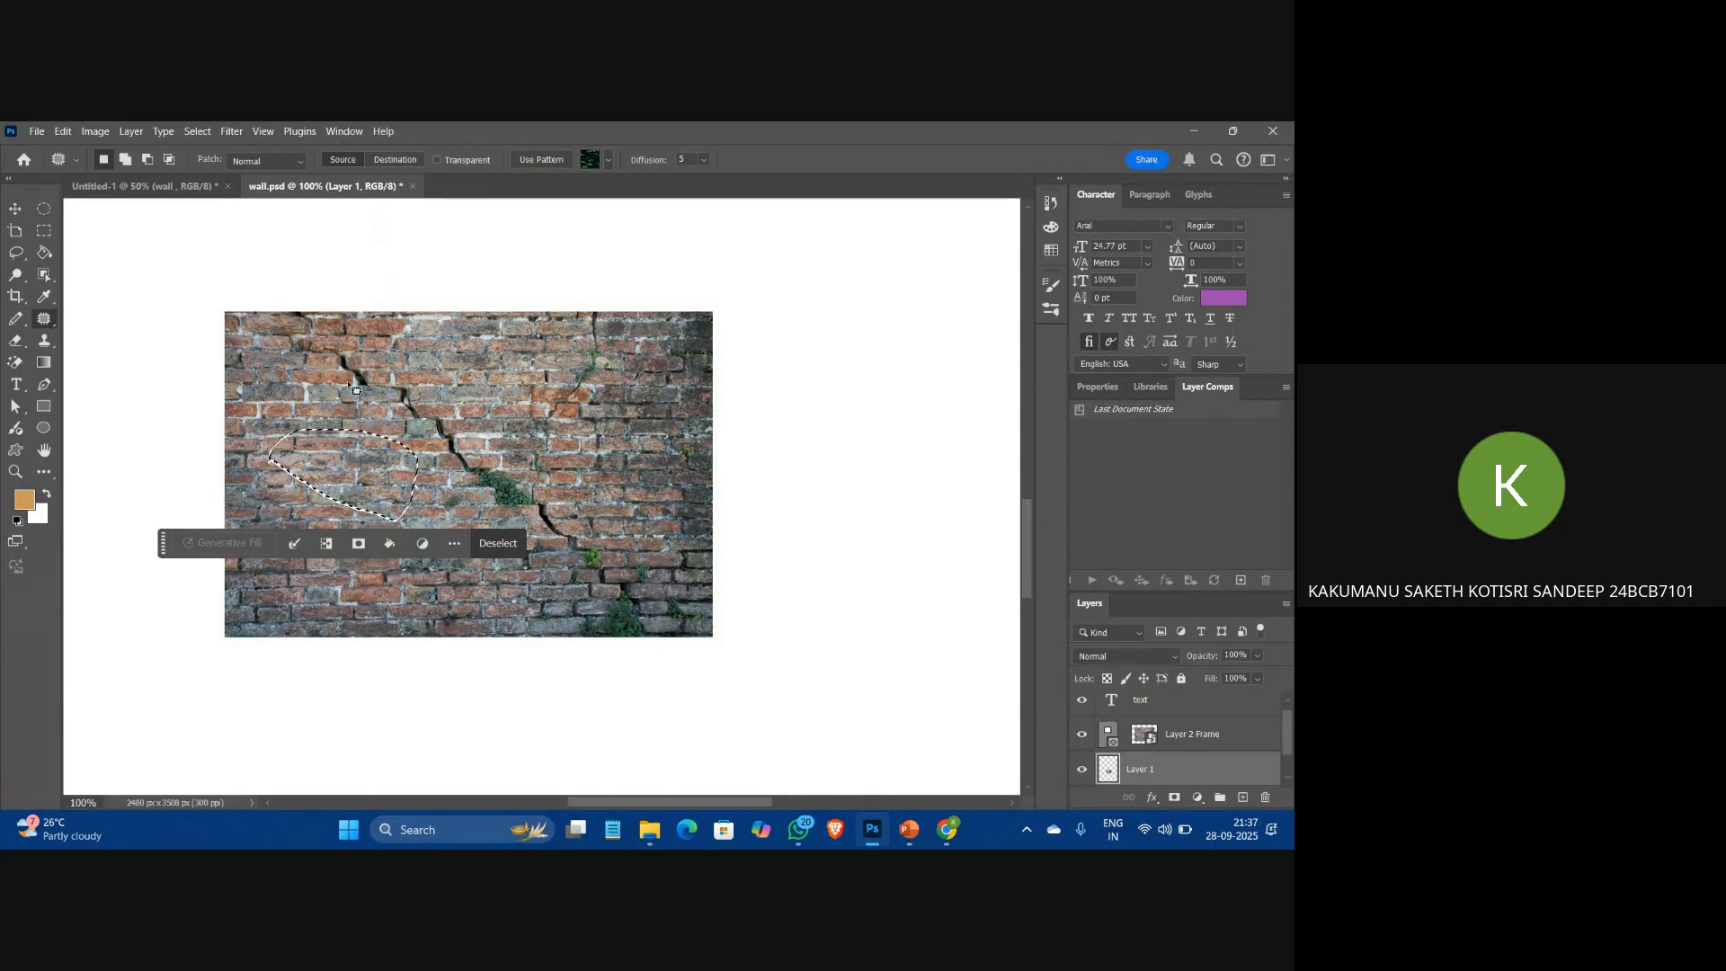
{"action": "left_click", "coordinate": [338, 356]}
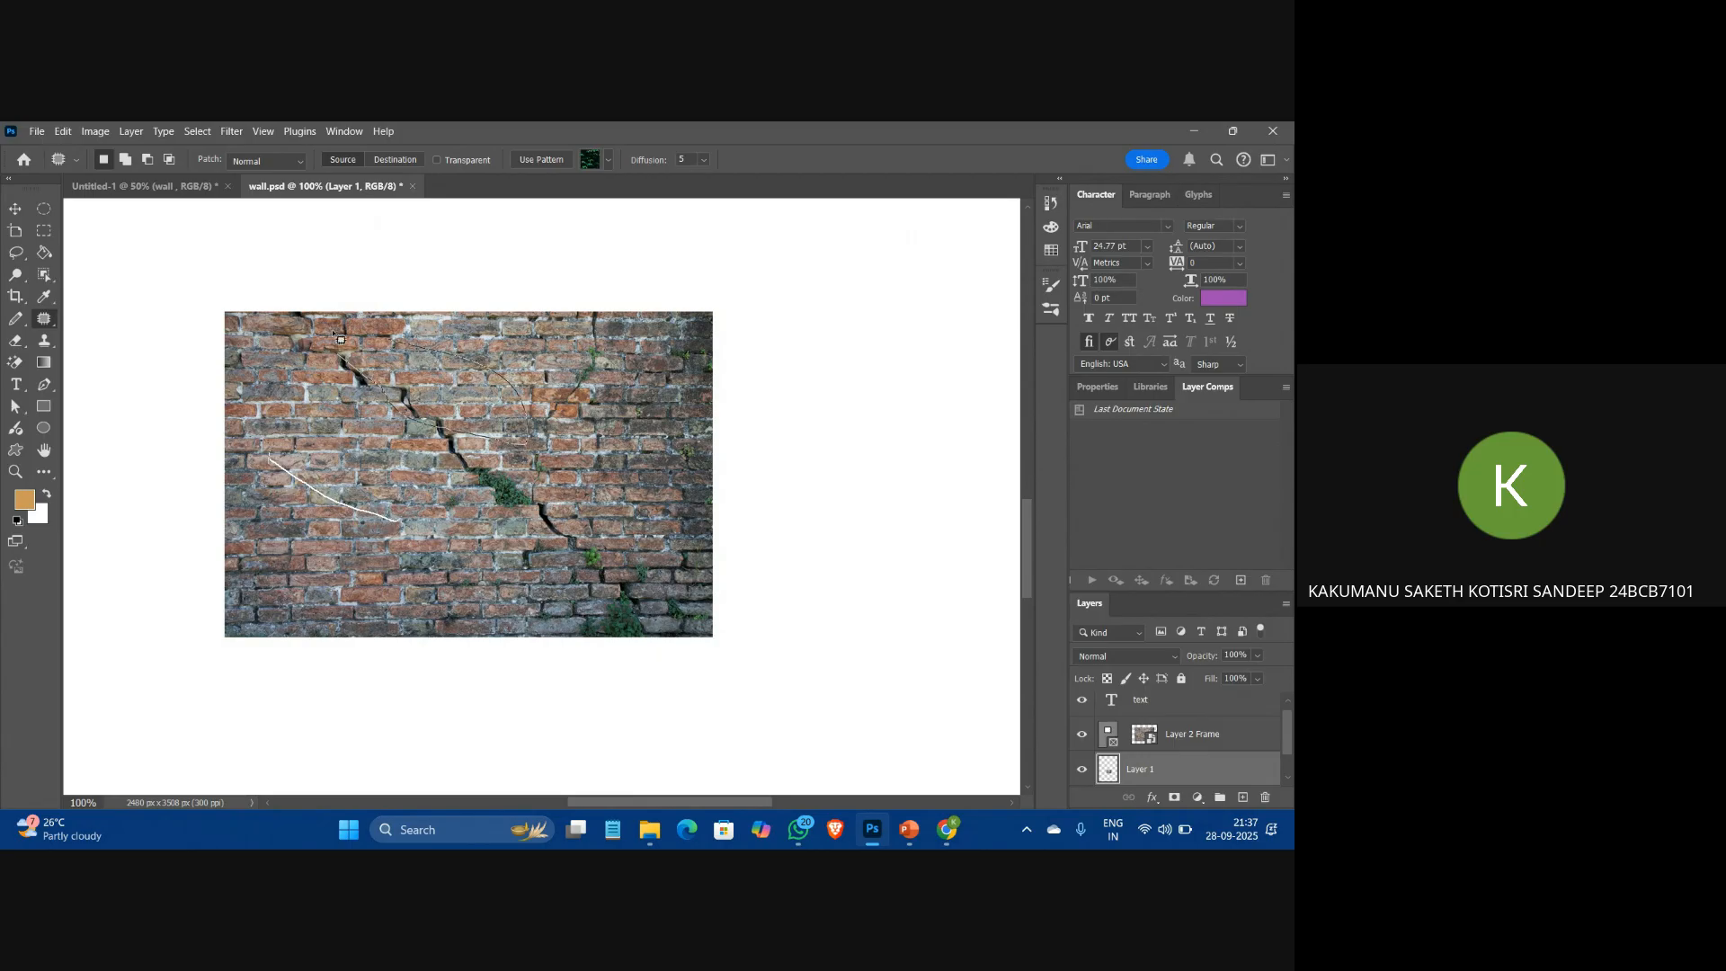
{"action": "left_click_drag", "start_coordinate": [340, 338], "coordinate": [286, 338]}
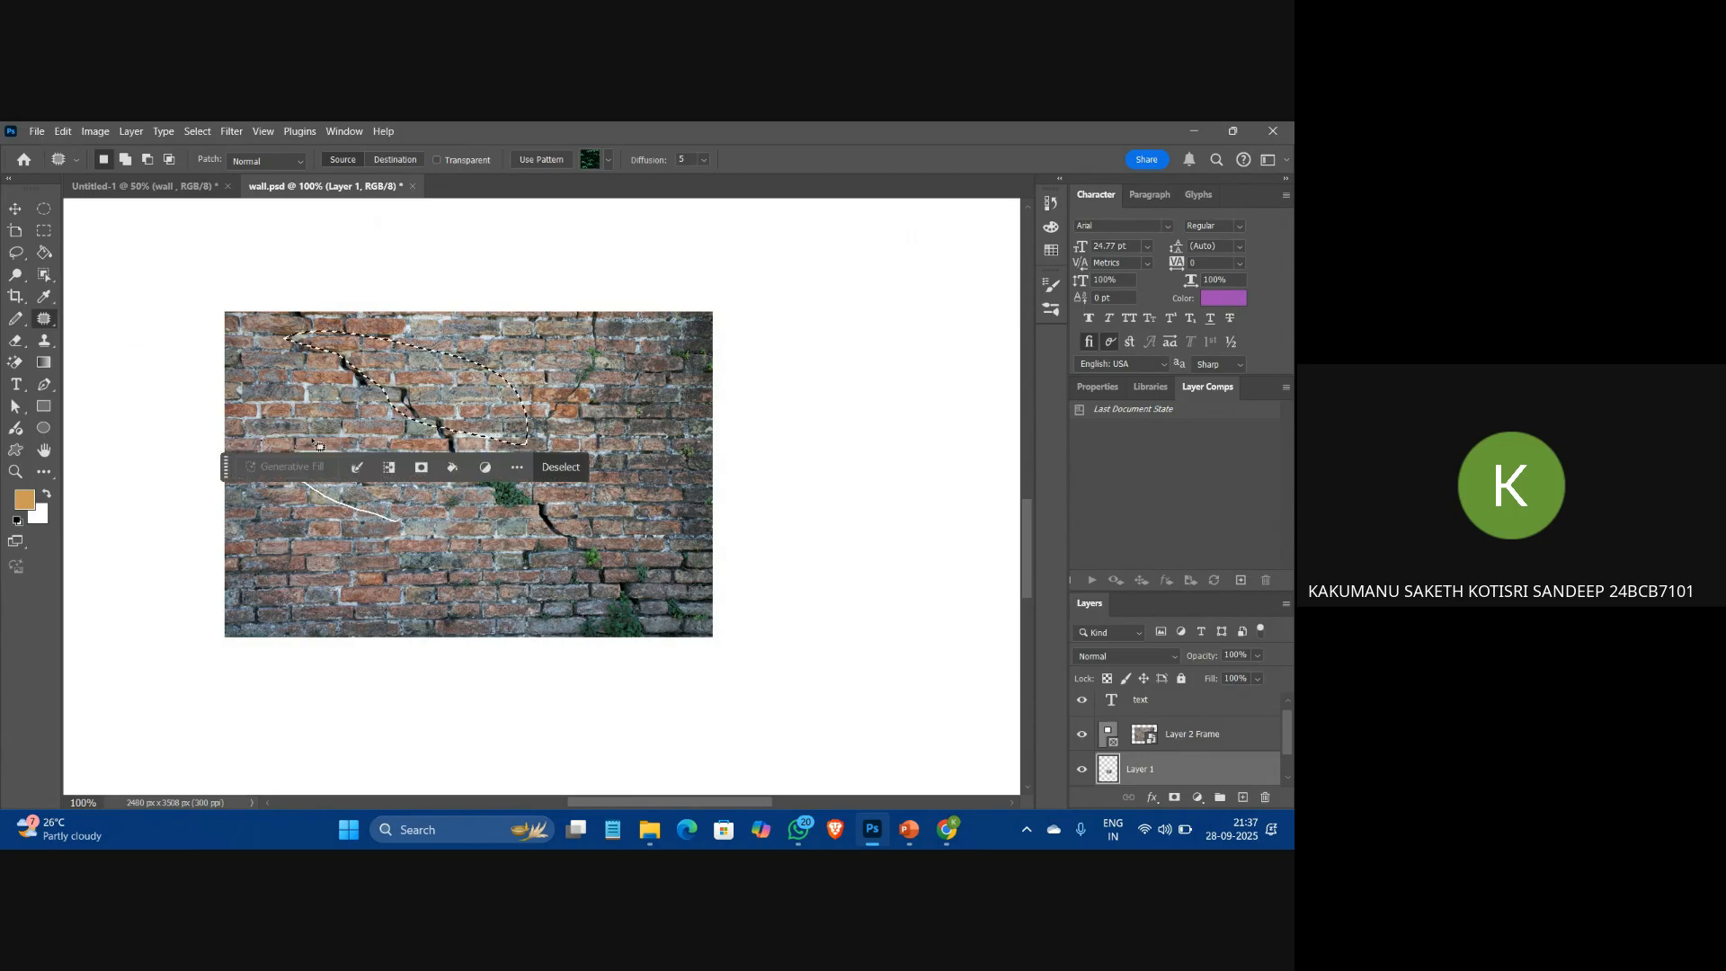
Try patching the outlined upper crack with bricks from several surrounding areas of the wall, undo the attempts and drop the selection.
{"action": "left_click", "coordinate": [319, 392]}
{"action": "key", "text": "ctrl+z"}
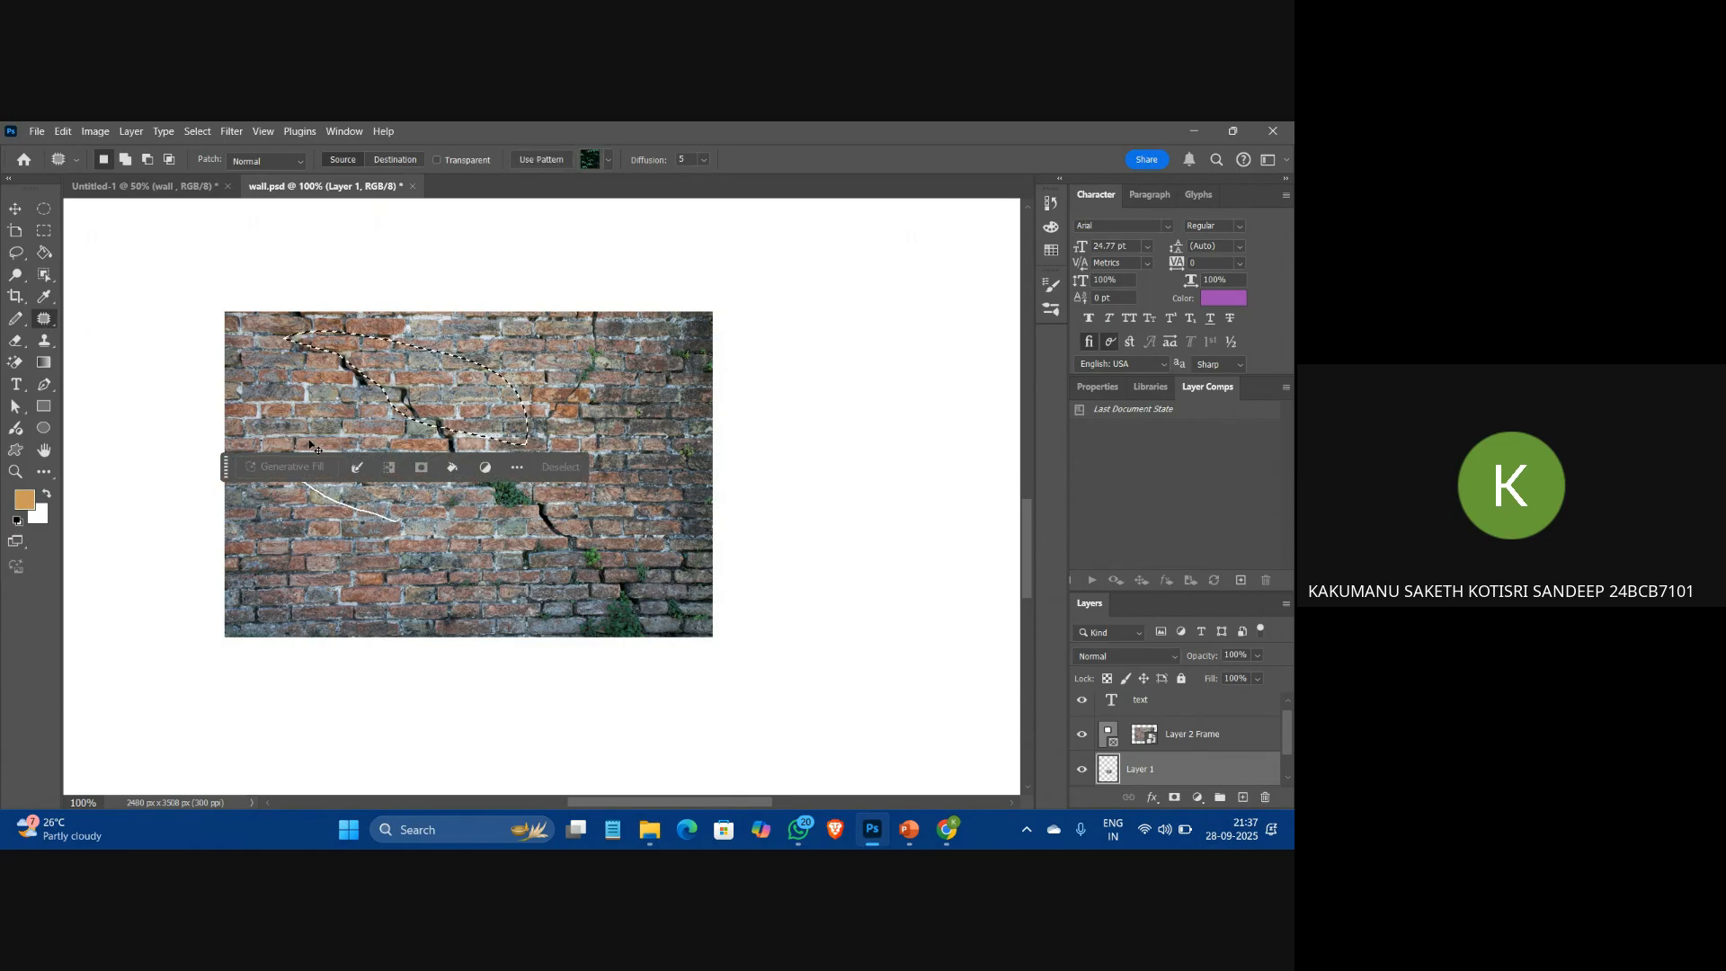
{"action": "left_click_drag", "start_coordinate": [508, 388], "coordinate": [442, 386]}
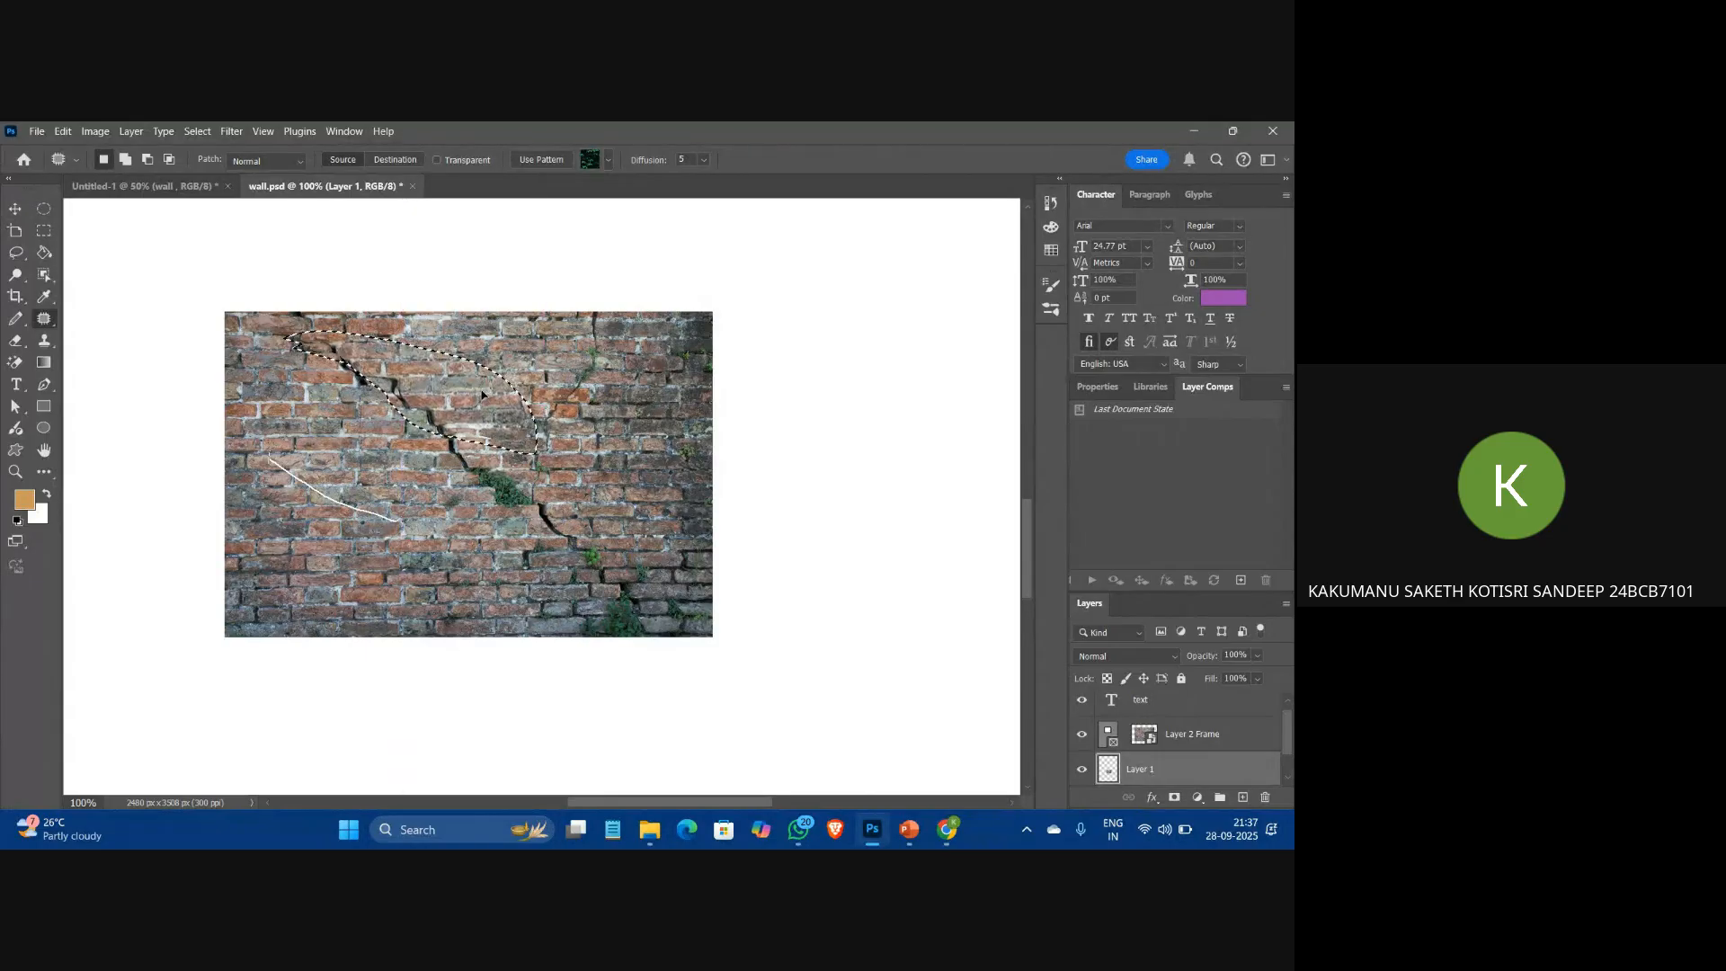
{"action": "left_click_drag", "start_coordinate": [495, 432], "coordinate": [409, 504]}
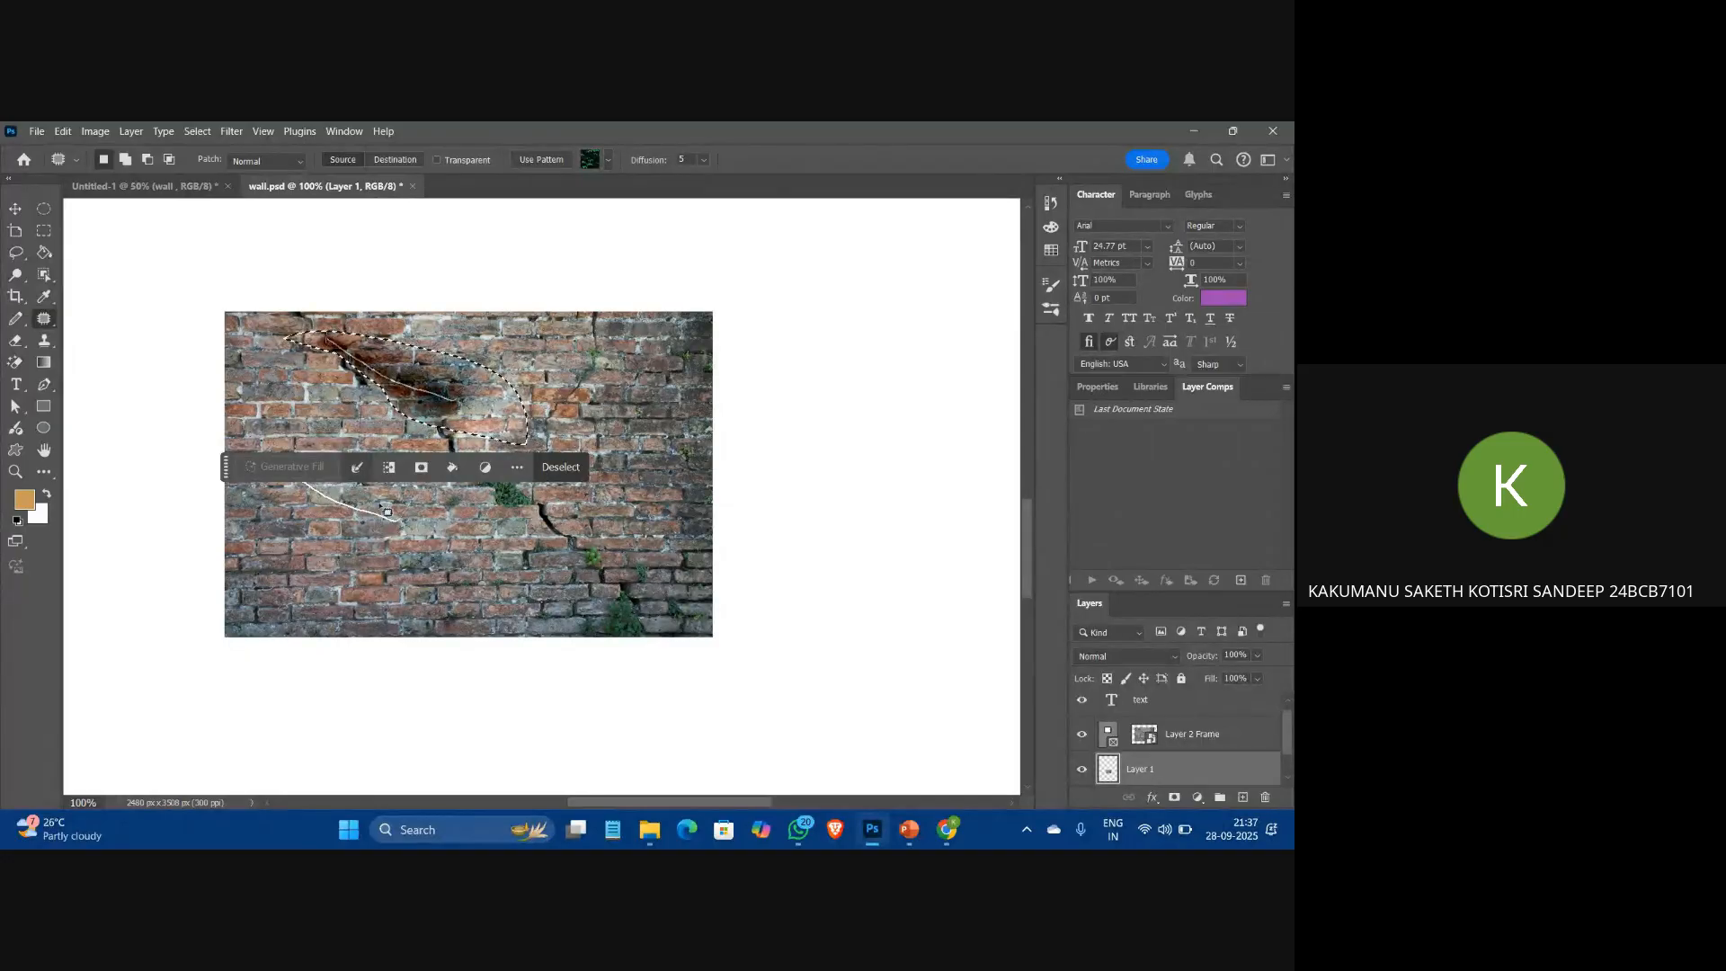
{"action": "left_click_drag", "start_coordinate": [448, 395], "coordinate": [623, 380]}
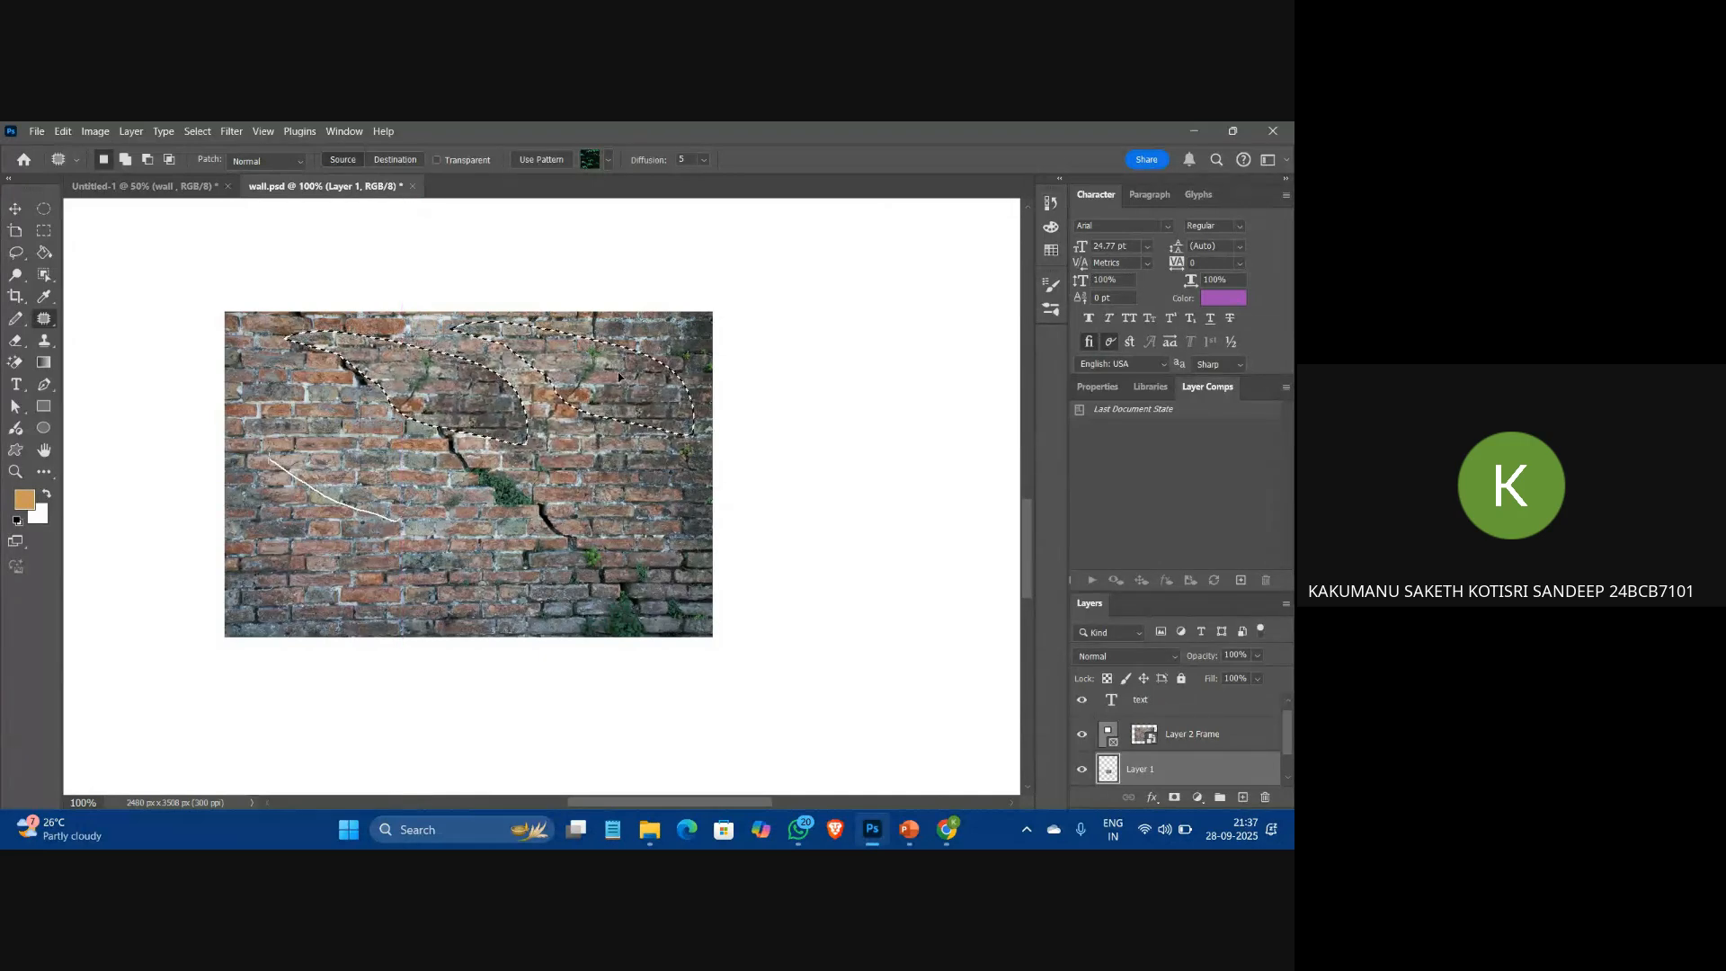
{"action": "left_click_drag", "start_coordinate": [452, 408], "coordinate": [599, 412]}
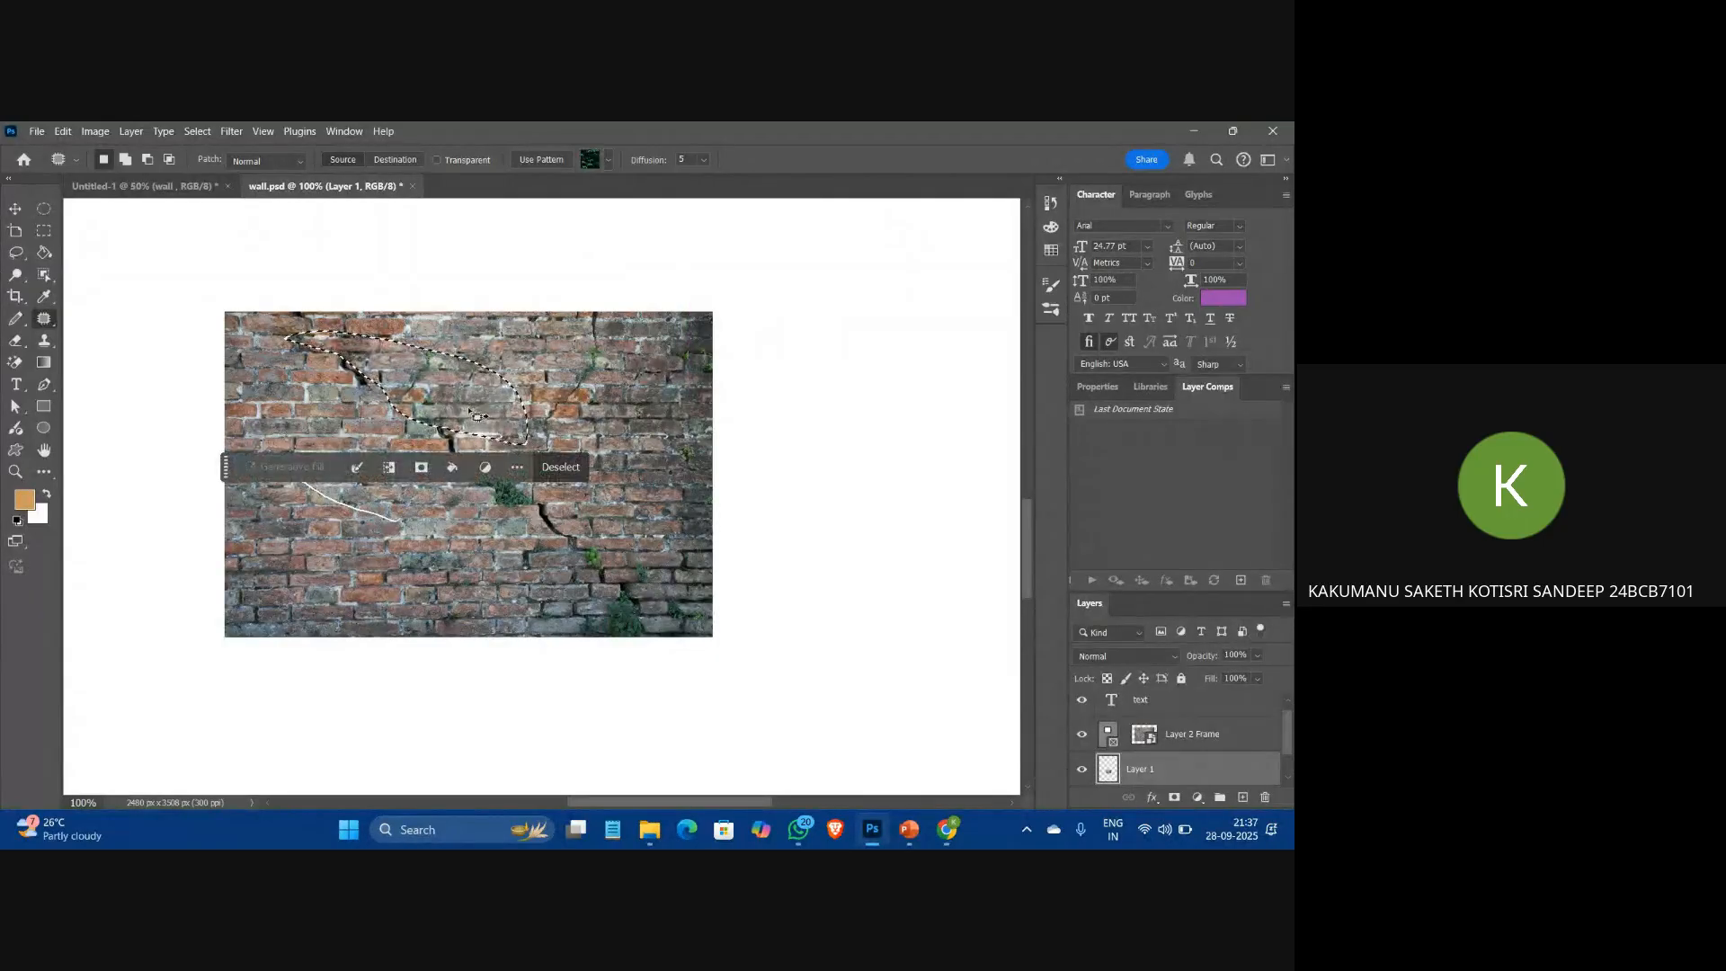
{"action": "left_click", "coordinate": [549, 469]}
{"action": "left_click_drag", "start_coordinate": [396, 519], "coordinate": [271, 455]}
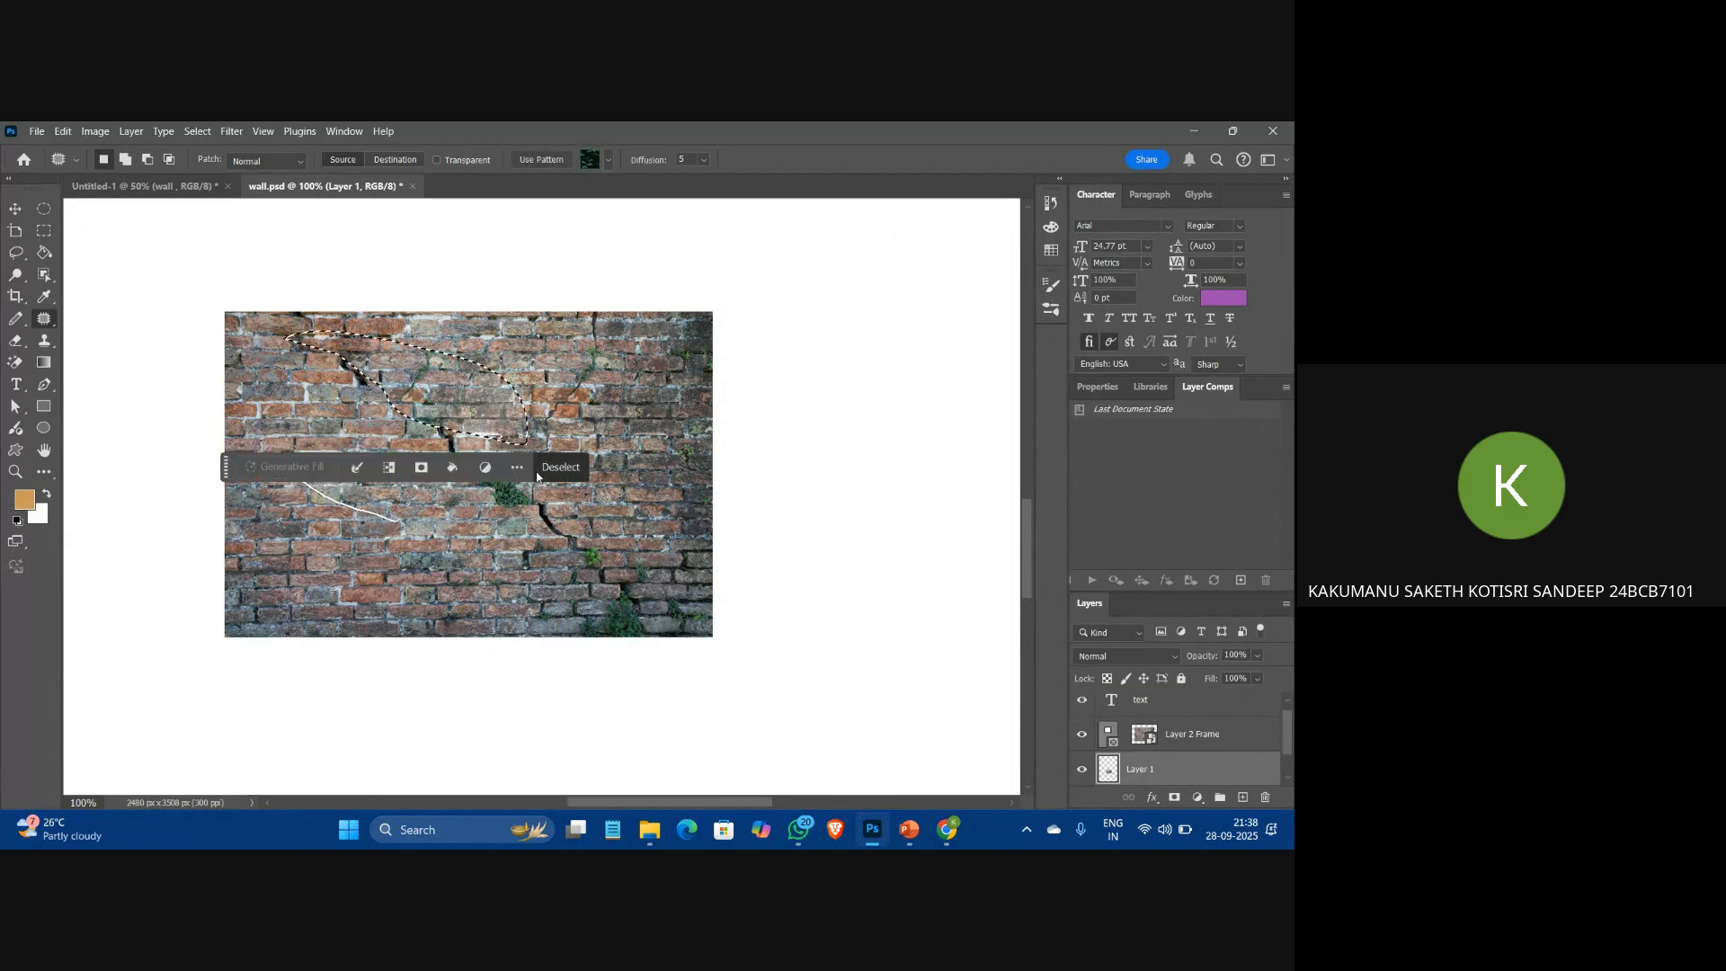
{"action": "left_click", "coordinate": [540, 477]}
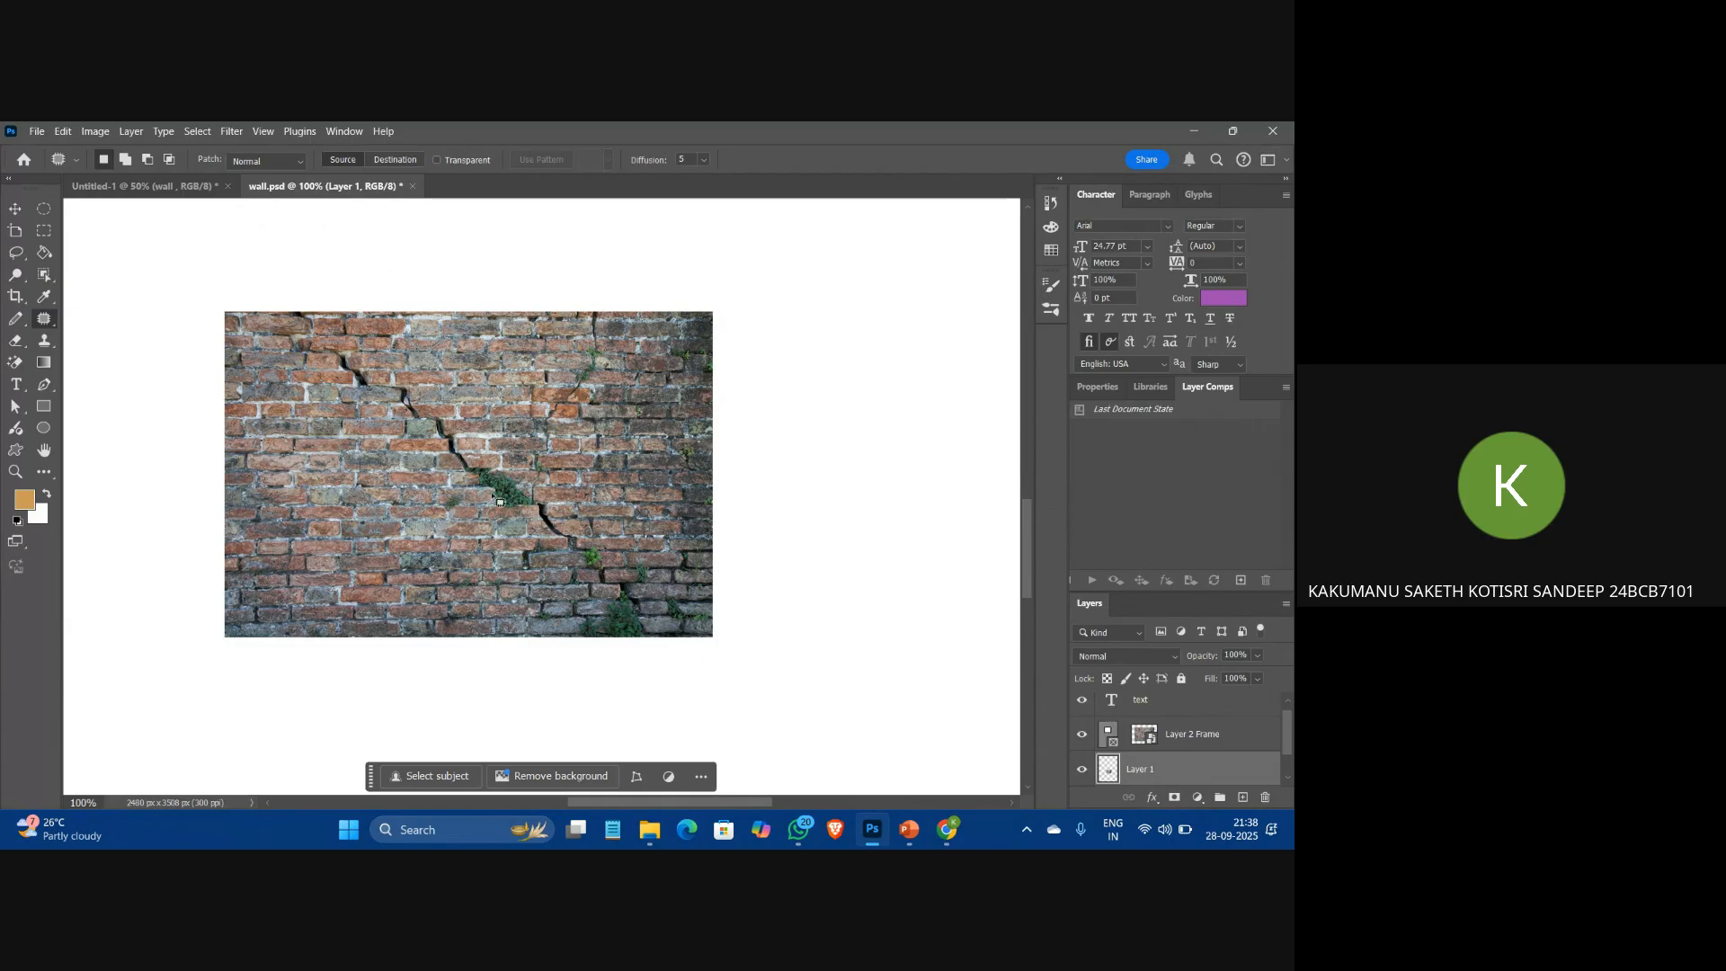
Outline the whole diagonal crack with the Patch tool, replace it with intact bricks from beside it and drop the selection.
{"action": "left_click_drag", "start_coordinate": [333, 339], "coordinate": [347, 403]}
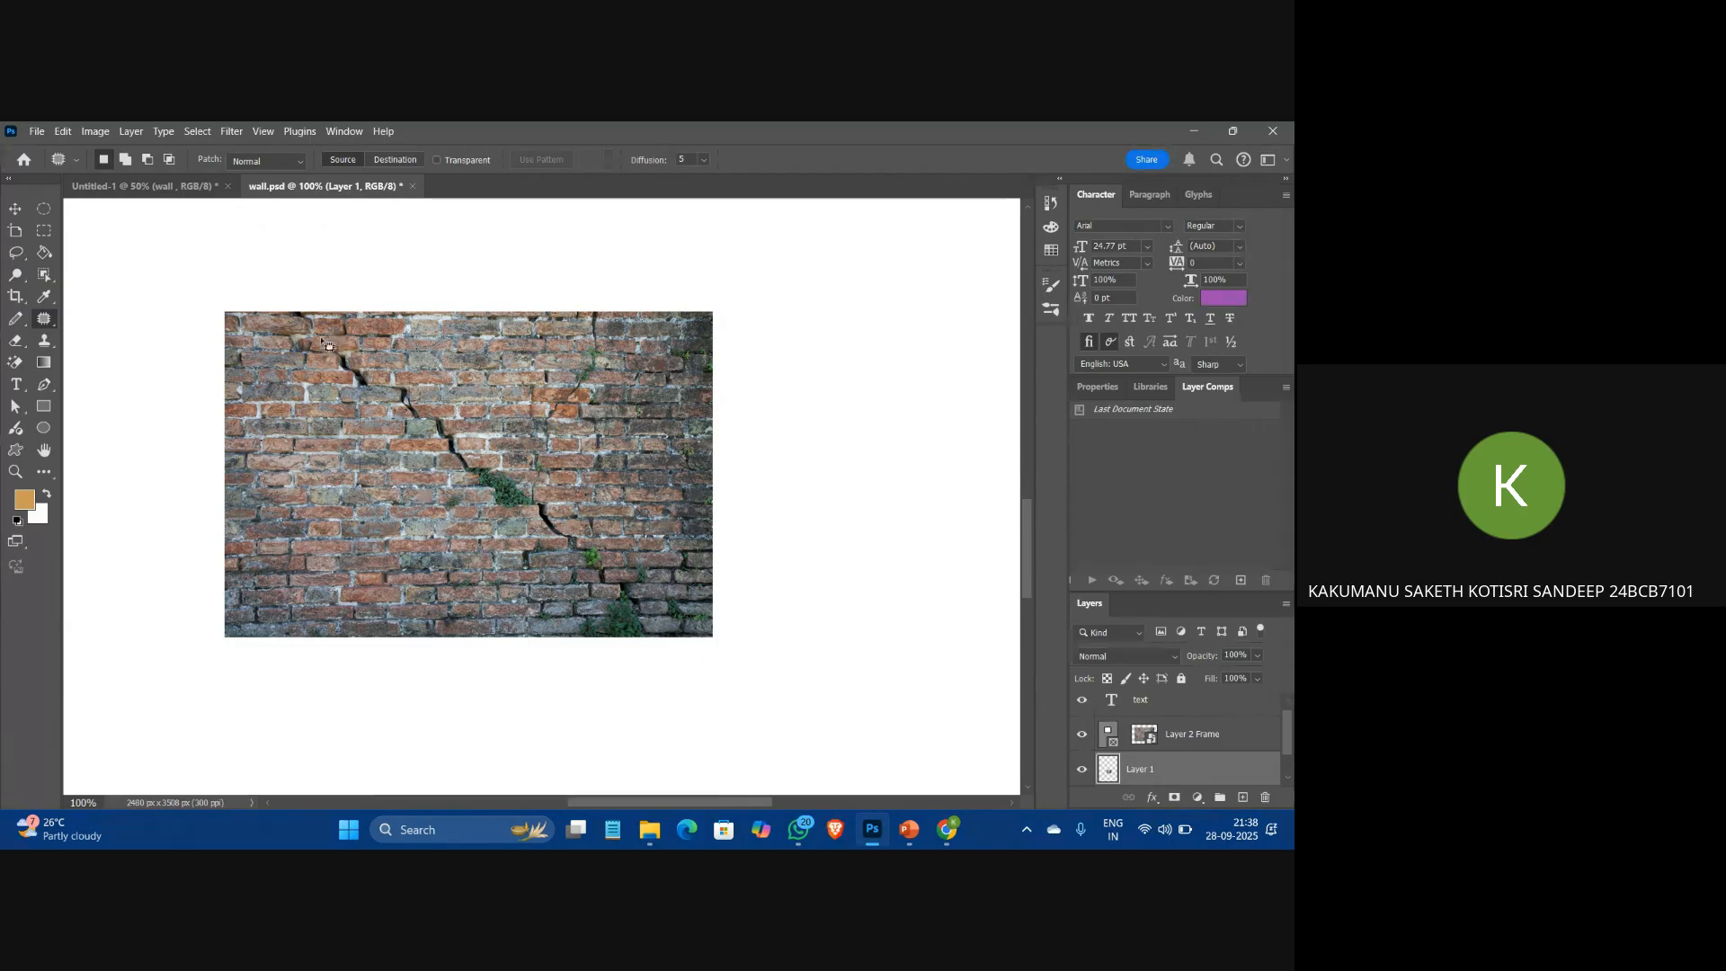
{"action": "mouse_move", "coordinate": [555, 569]}
{"action": "left_mouse_down"}
{"action": "mouse_move", "coordinate": [655, 567]}
{"action": "mouse_move", "coordinate": [311, 337]}
{"action": "left_mouse_up"}
{"action": "left_click_drag", "start_coordinate": [427, 442], "coordinate": [357, 460]}
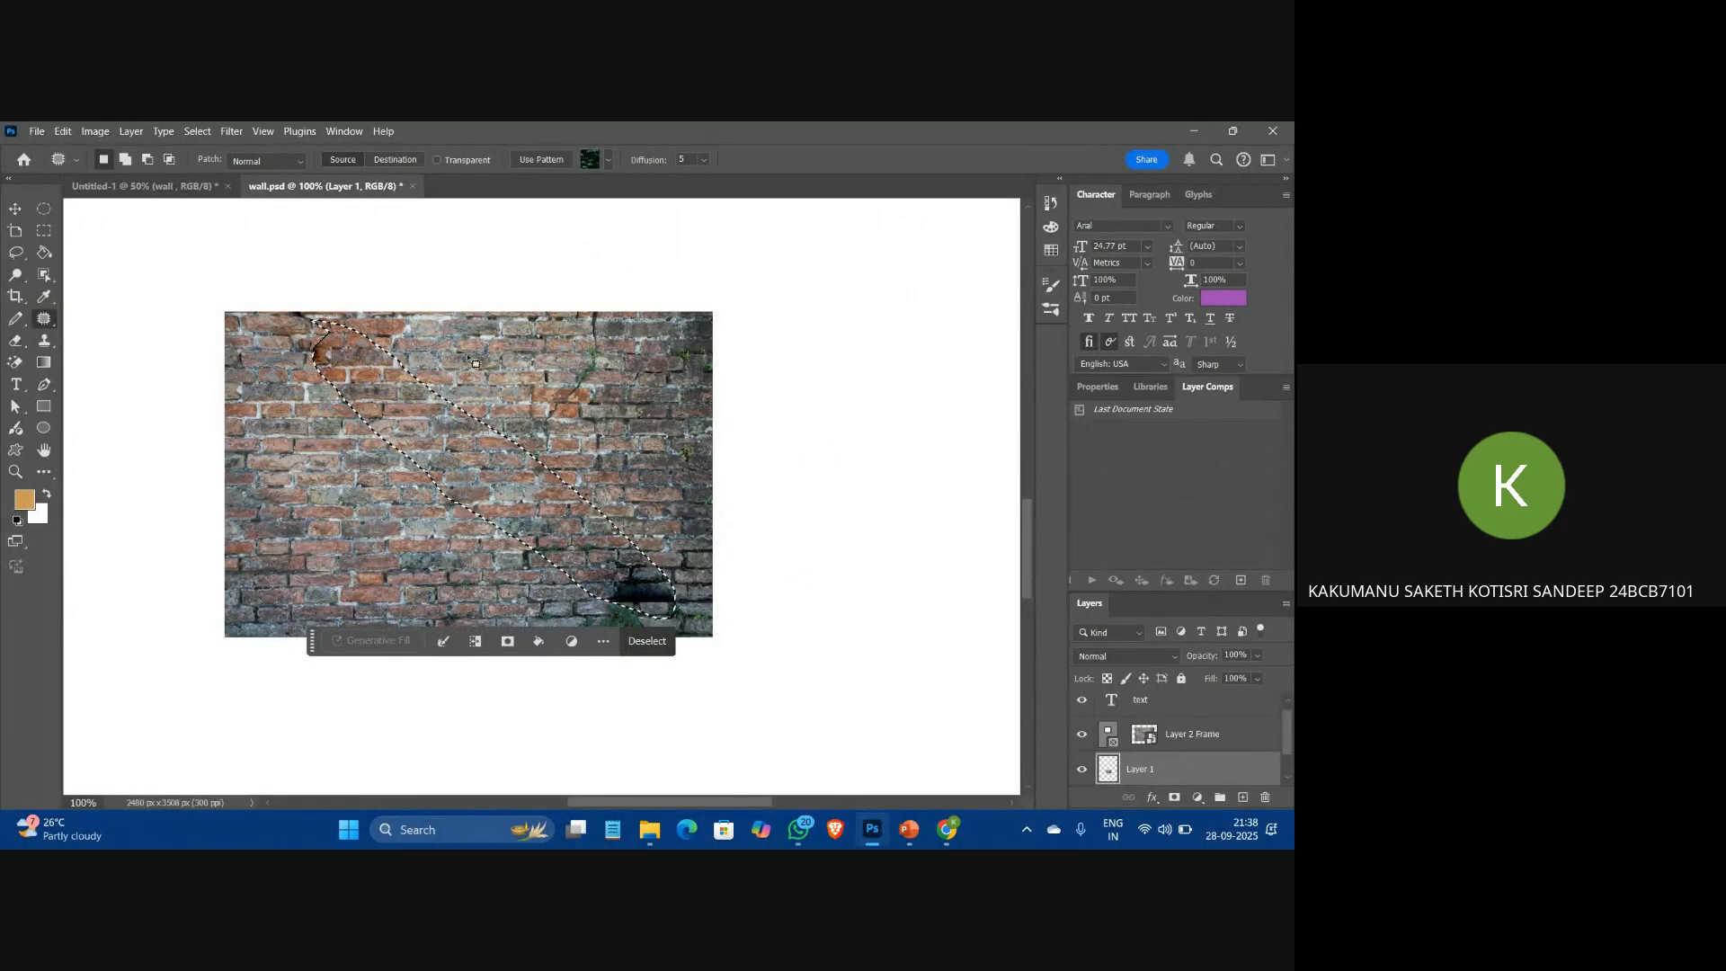
{"action": "left_click", "coordinate": [656, 644]}
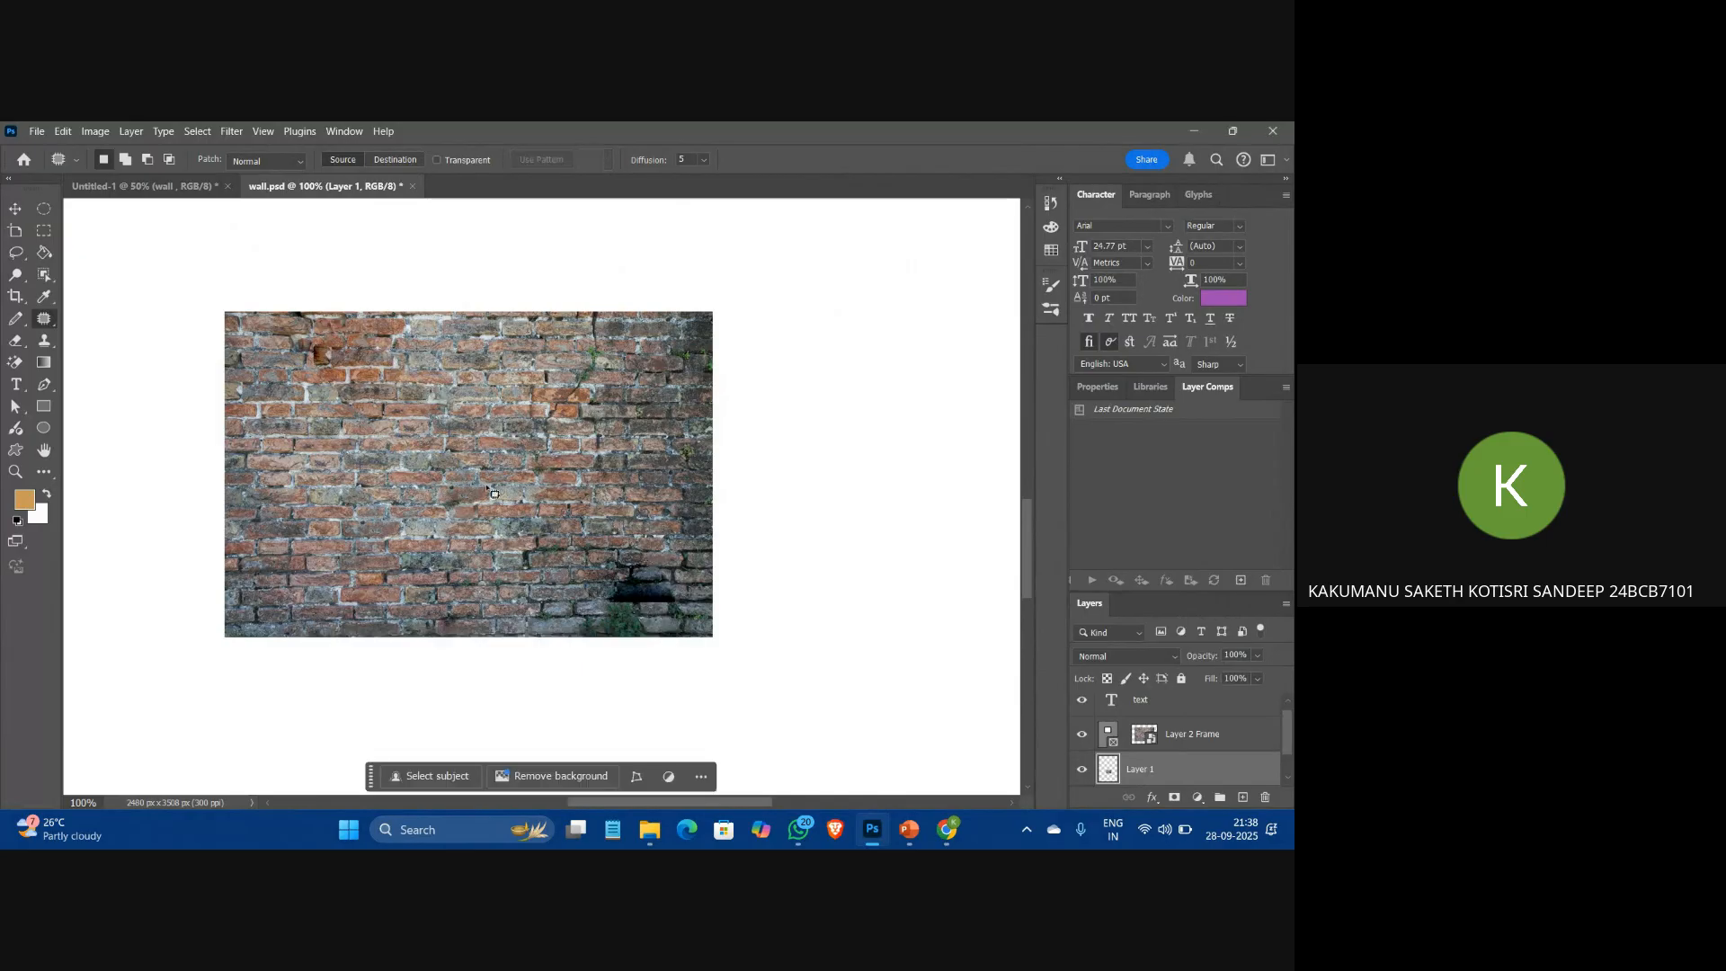